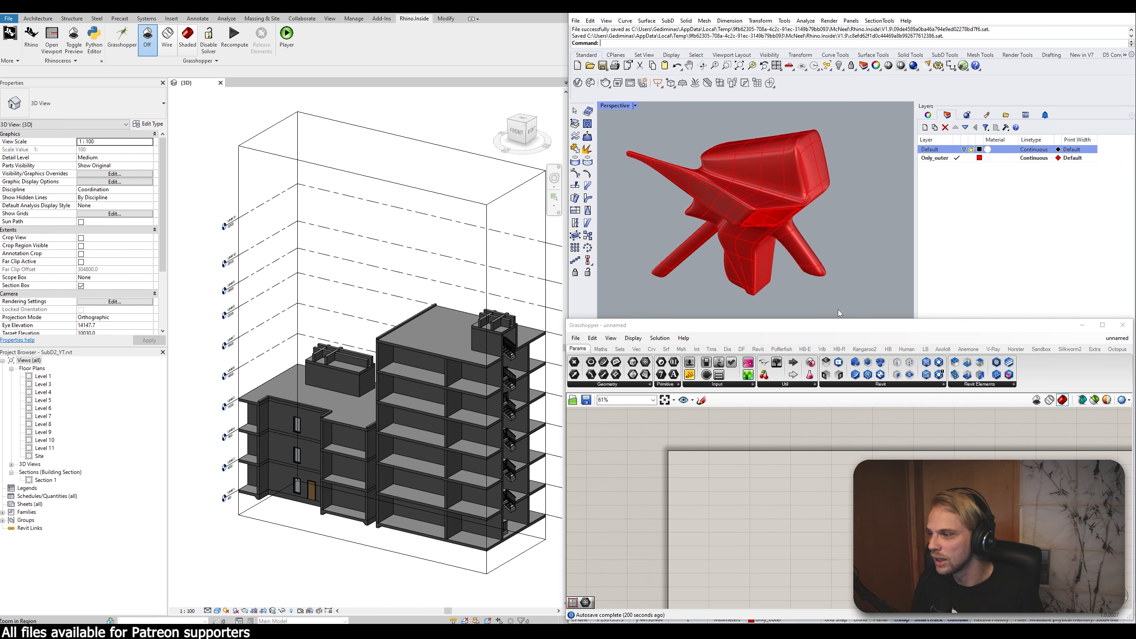
Step: Minimize the Grasshopper window and maximize the Rhino window to full screen
left_click(729, 202)
left_click(637, 237)
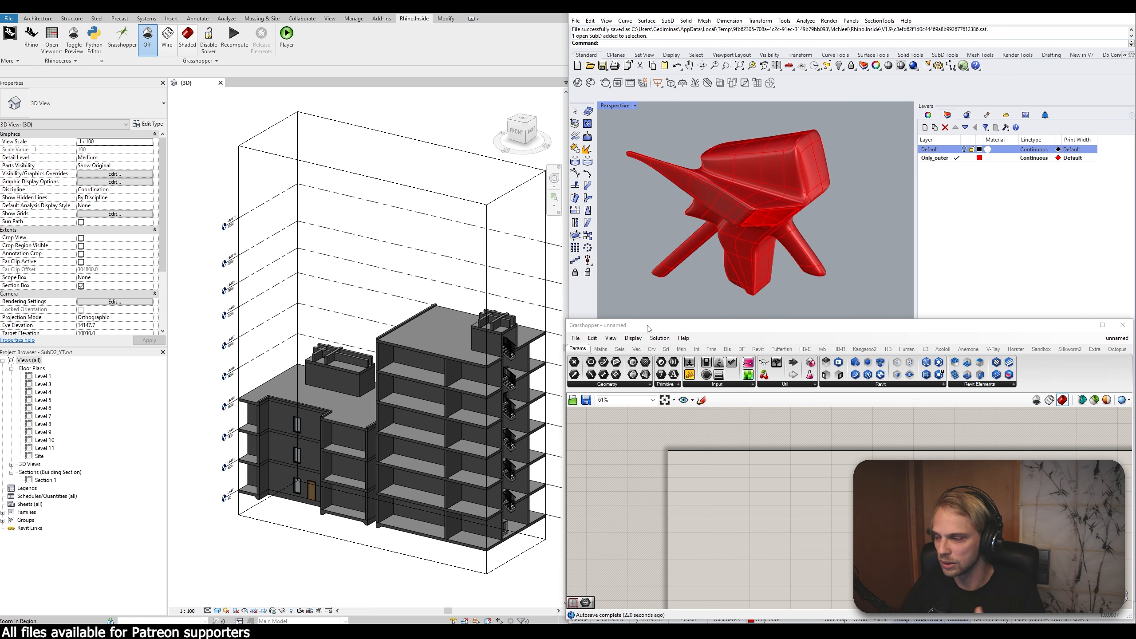
left_click(1082, 325)
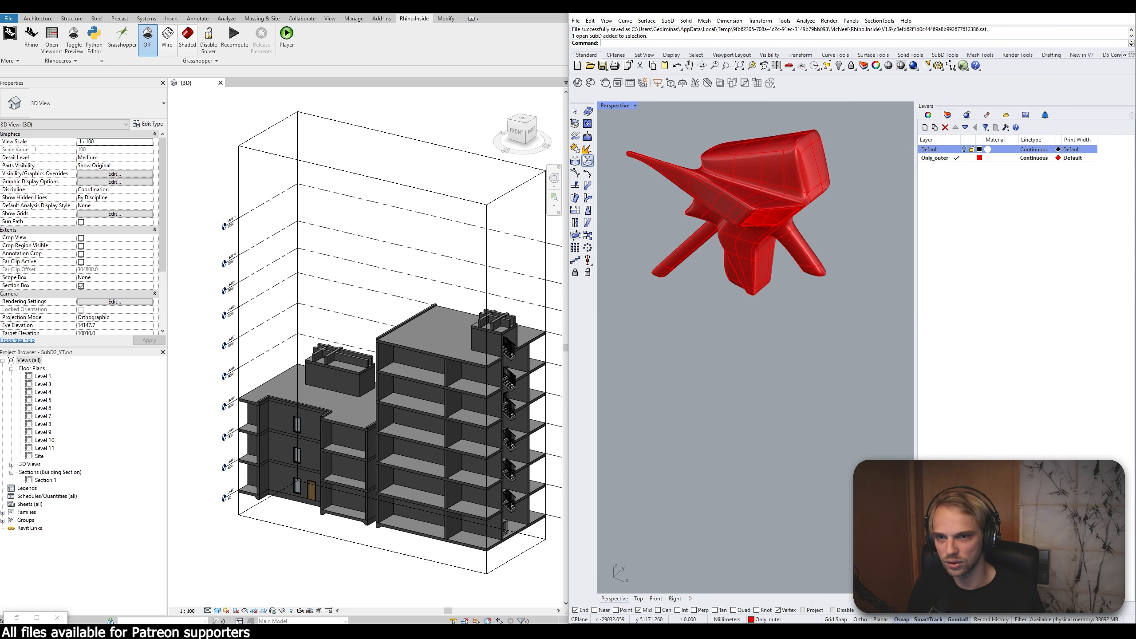
left_click(1103, 11)
Step: Select the red SubD form and create its bounding box with the BoundingBox command
right_click_drag(499, 223, 495, 311)
scroll(497, 309, "up", 5)
double_click(502, 290)
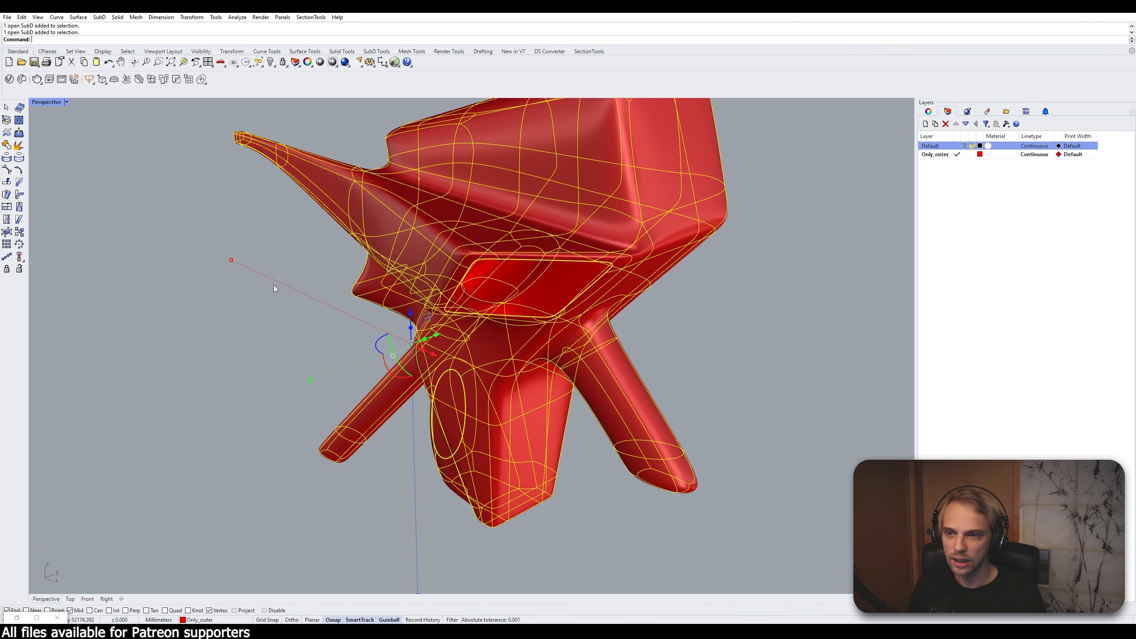
left_click(274, 285)
scroll(277, 289, "down", 4)
right_click_drag(289, 295, 393, 310)
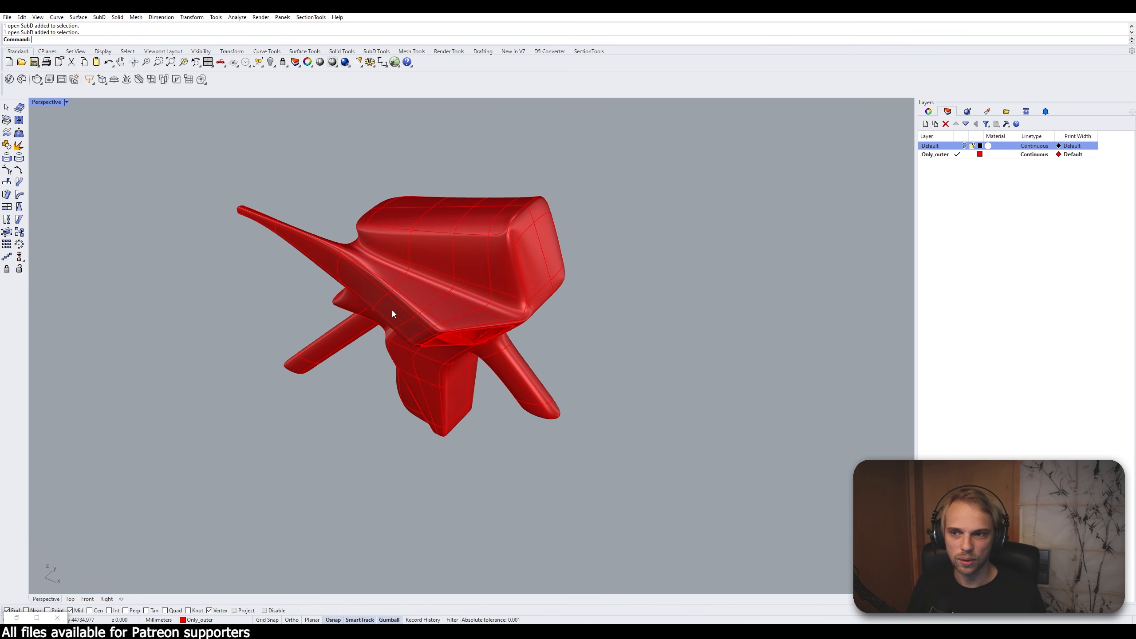
left_click(402, 297)
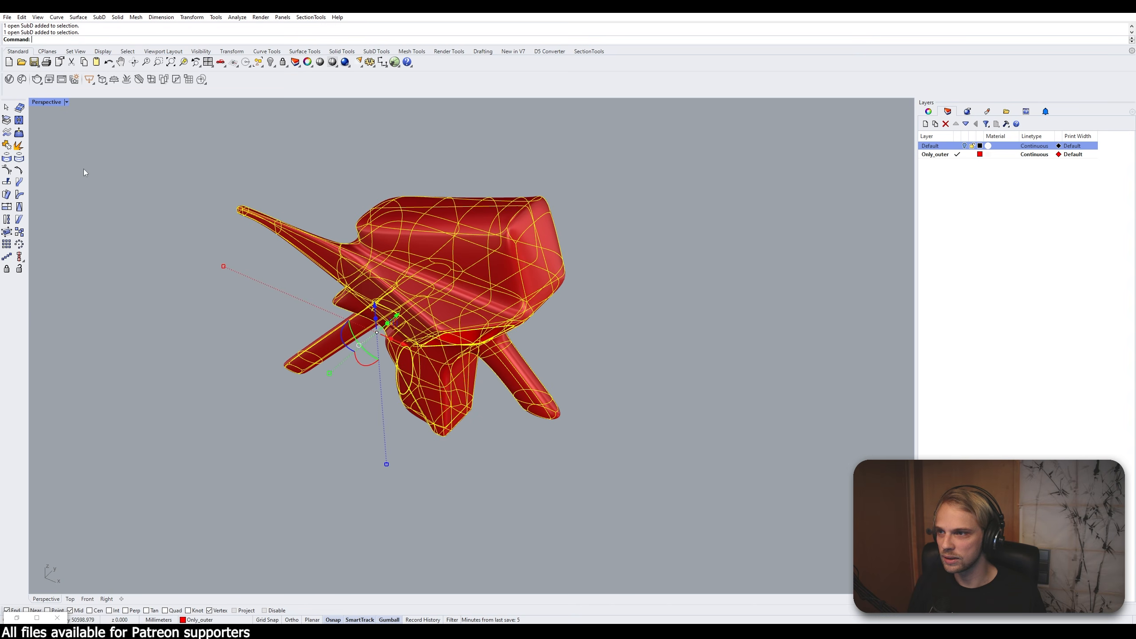
left_click(165, 222)
left_click(445, 308)
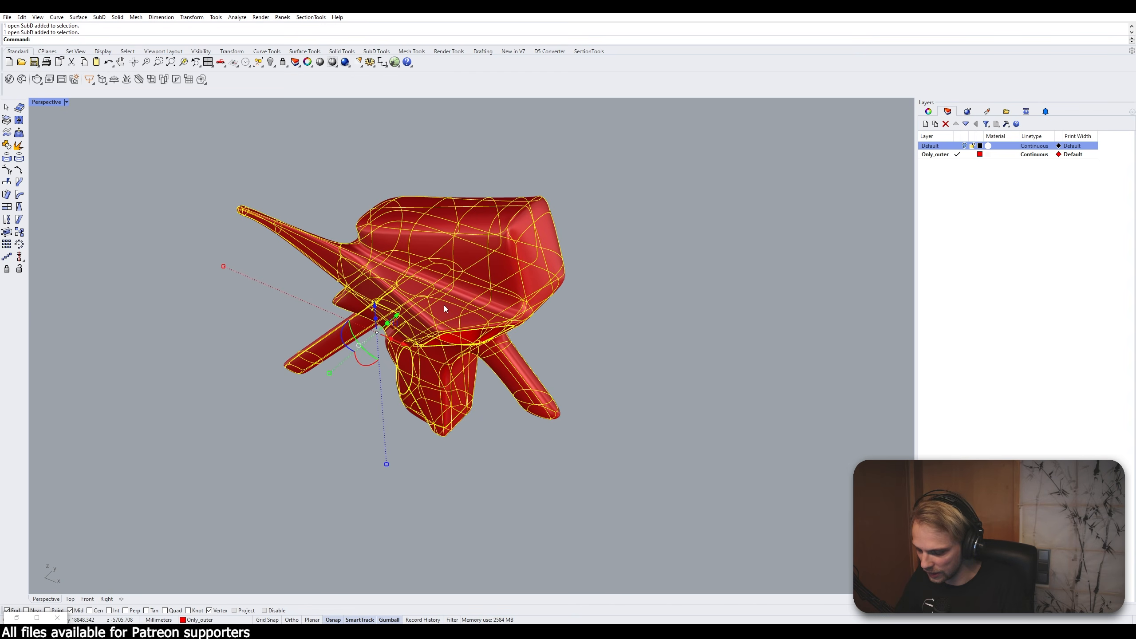
type("BoundingBox")
key("Return")
key("Return")
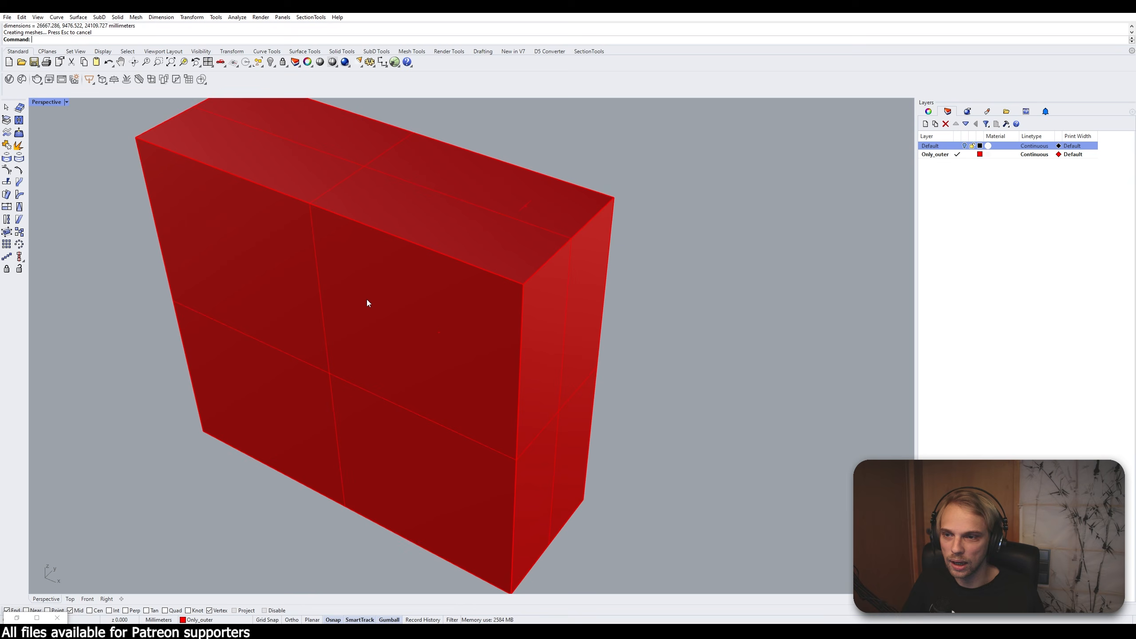
Step: Create a new layer named Temp and make it the current layer
left_click(366, 303)
left_click(117, 358)
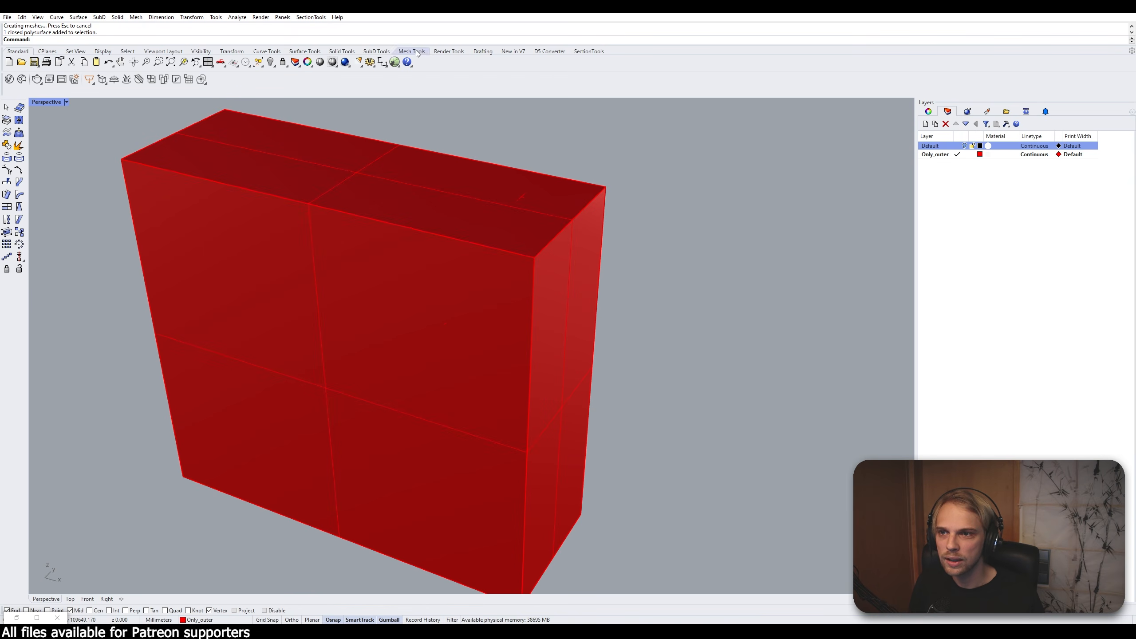
left_click(376, 52)
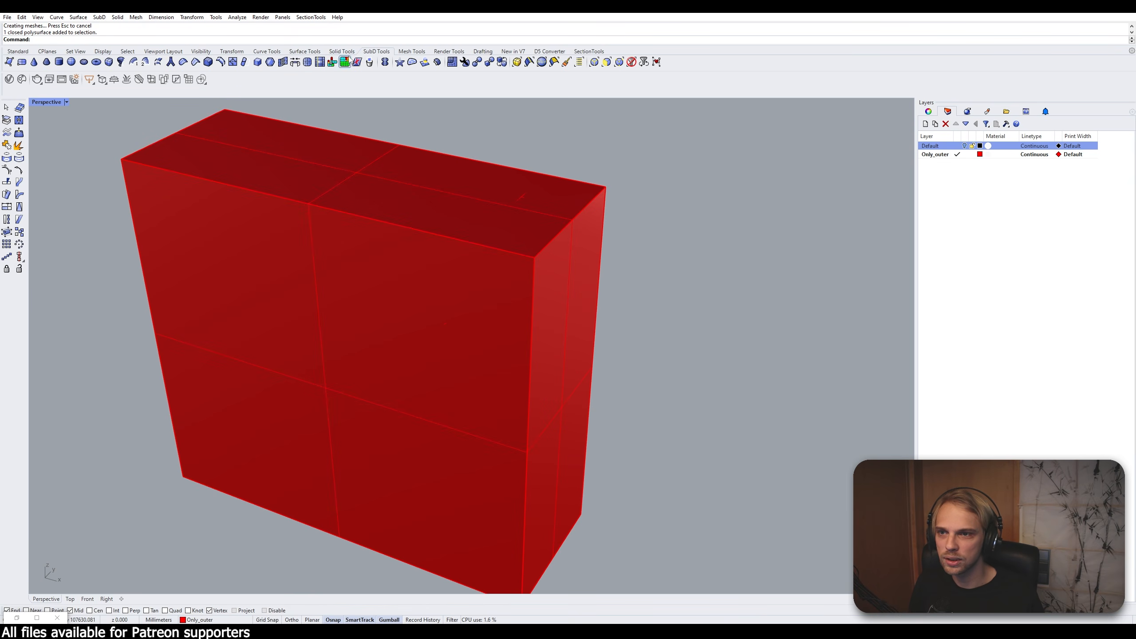
left_click(946, 163)
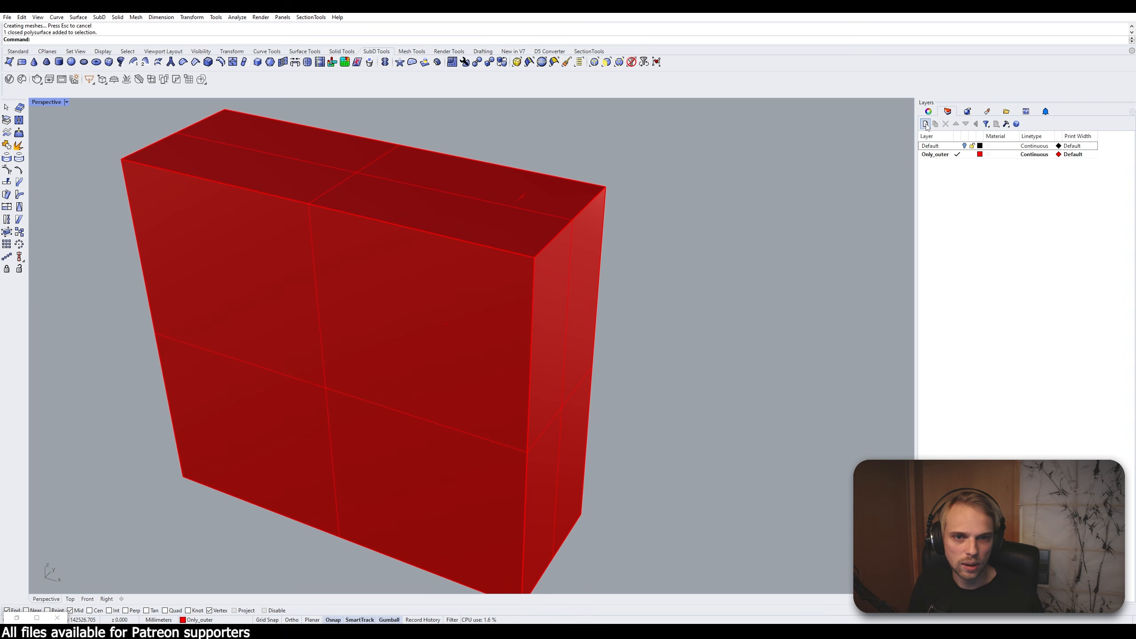
left_click(925, 124)
type("tEMPO")
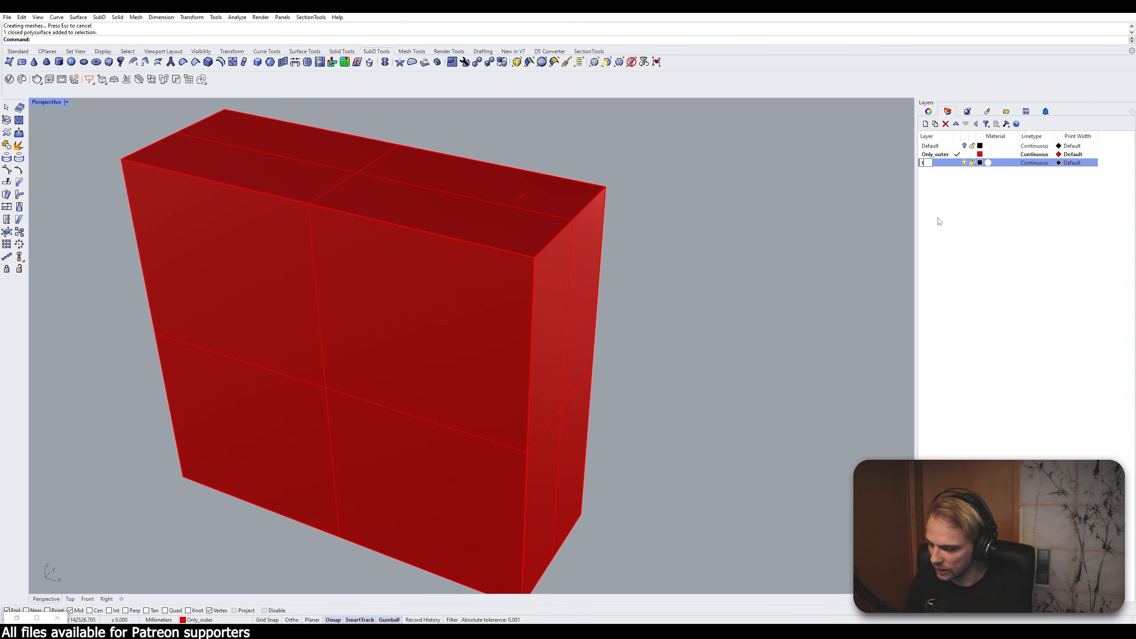
key("BackSpace")
key("BackSpace")
key("BackSpace")
key("BackSpace")
key("BackSpace")
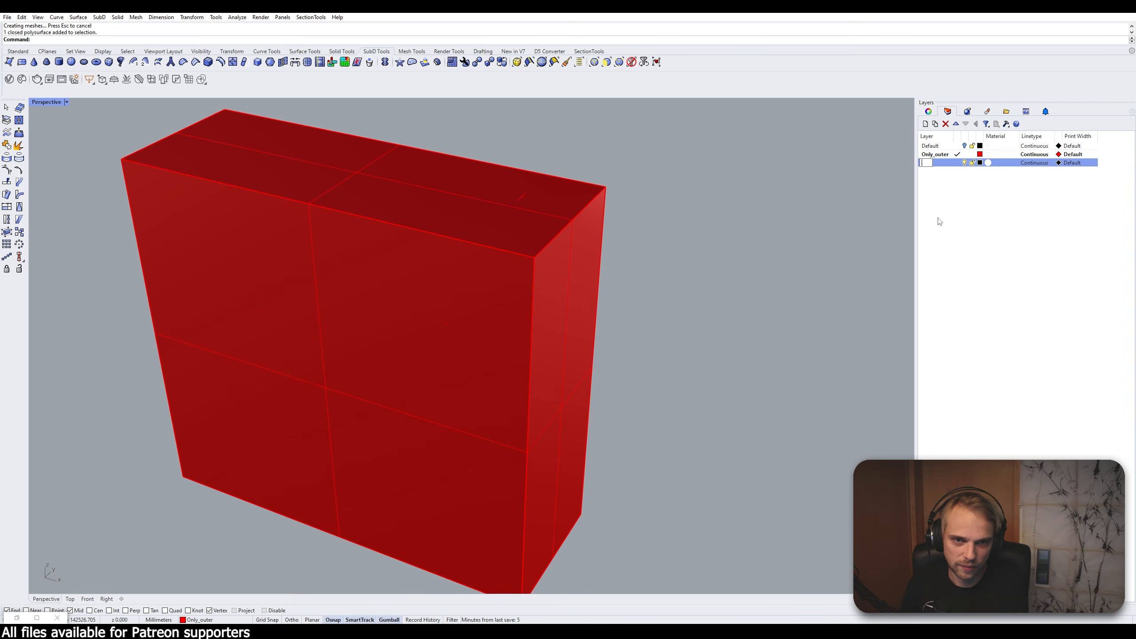
type("Temp")
key("Return")
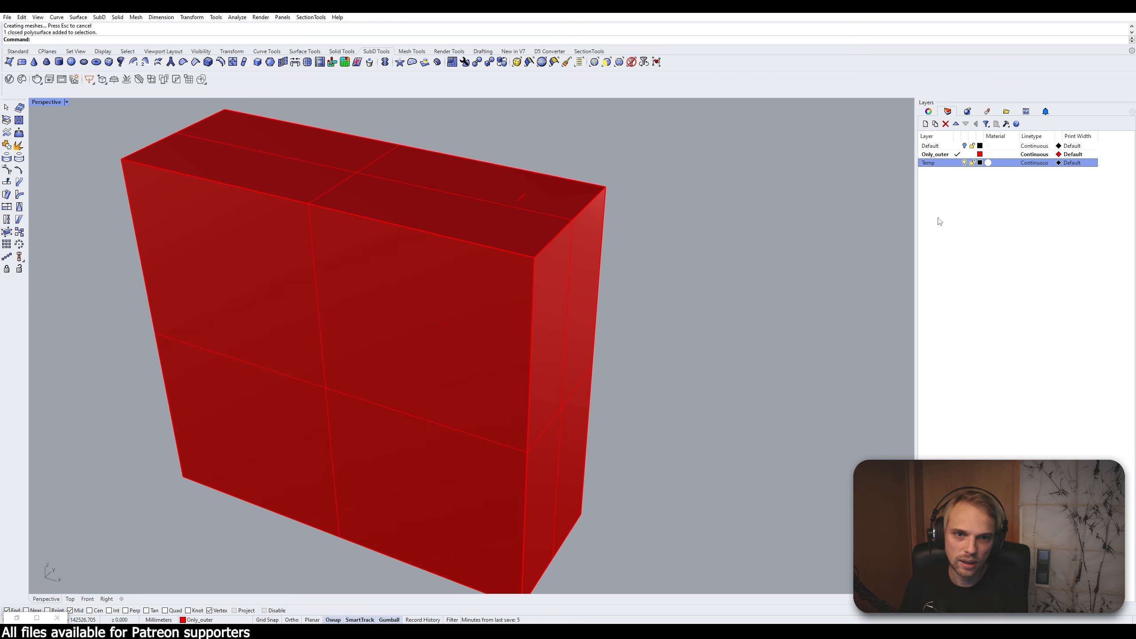
left_click(540, 229)
left_click(656, 181)
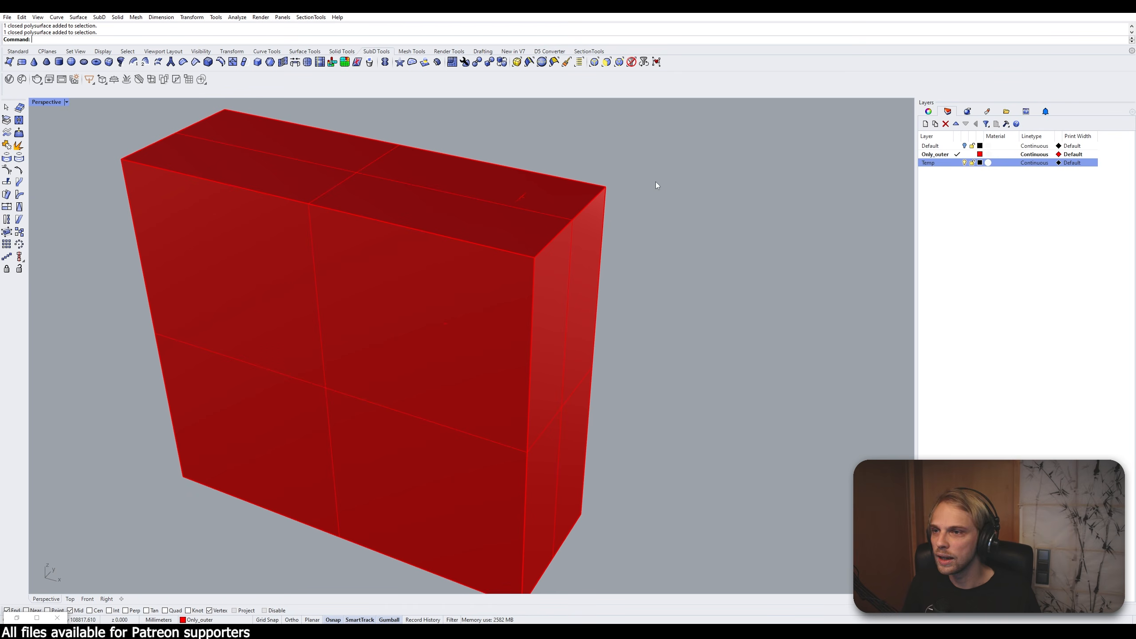
left_click(958, 164)
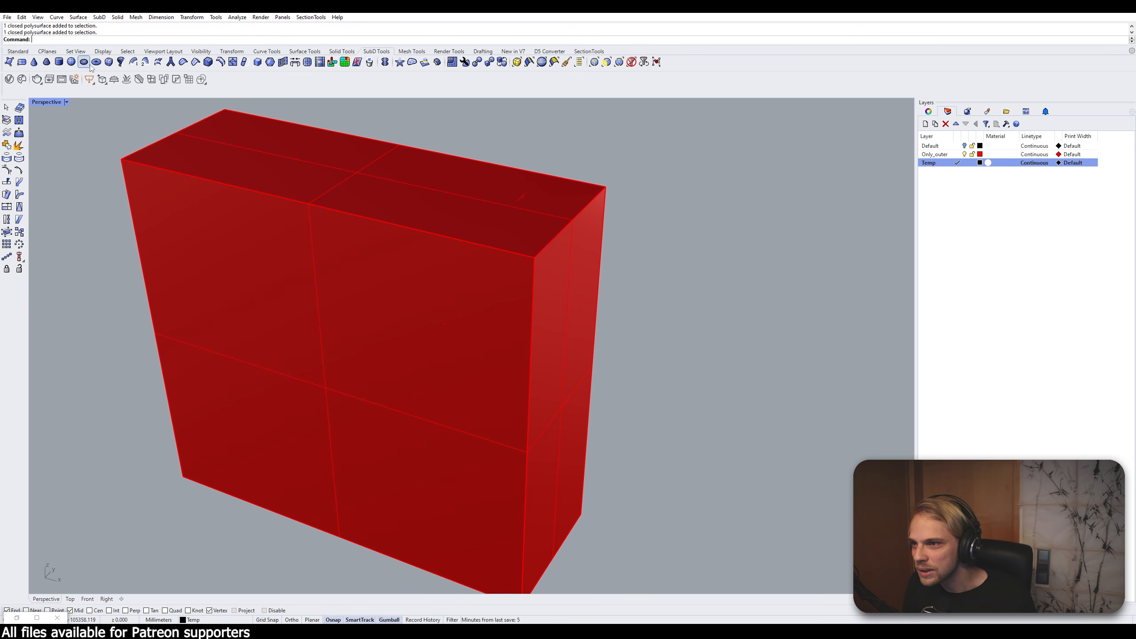
Step: Draw a SubD box with X, Y and Z counts of 2 on the bounding box's corners, then delete the bounding box
left_click(110, 63)
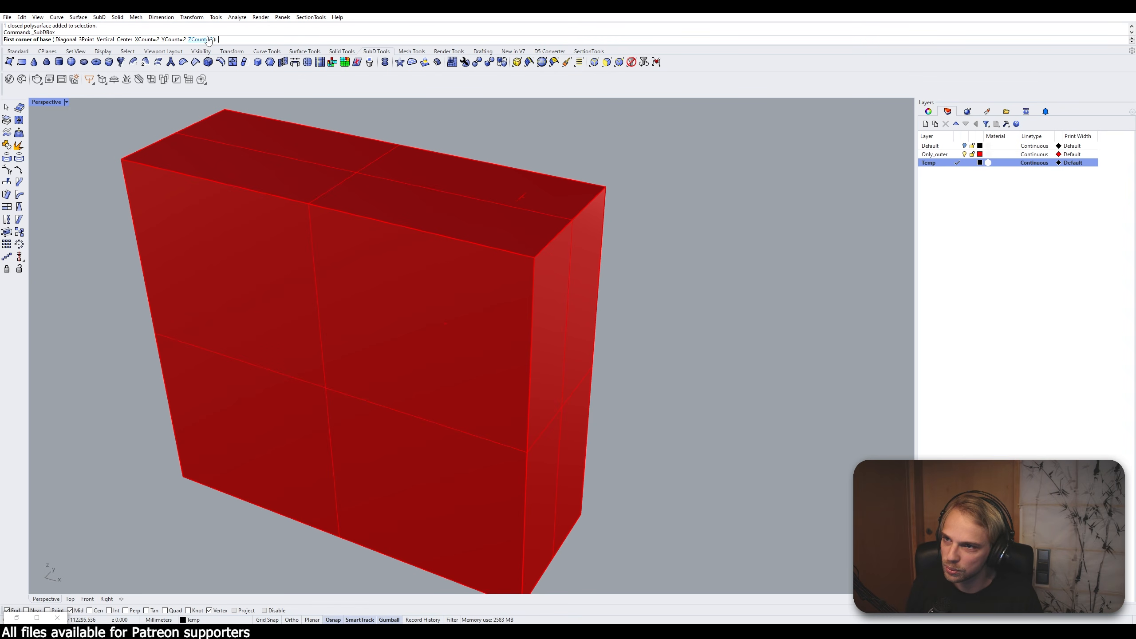
left_click(184, 476)
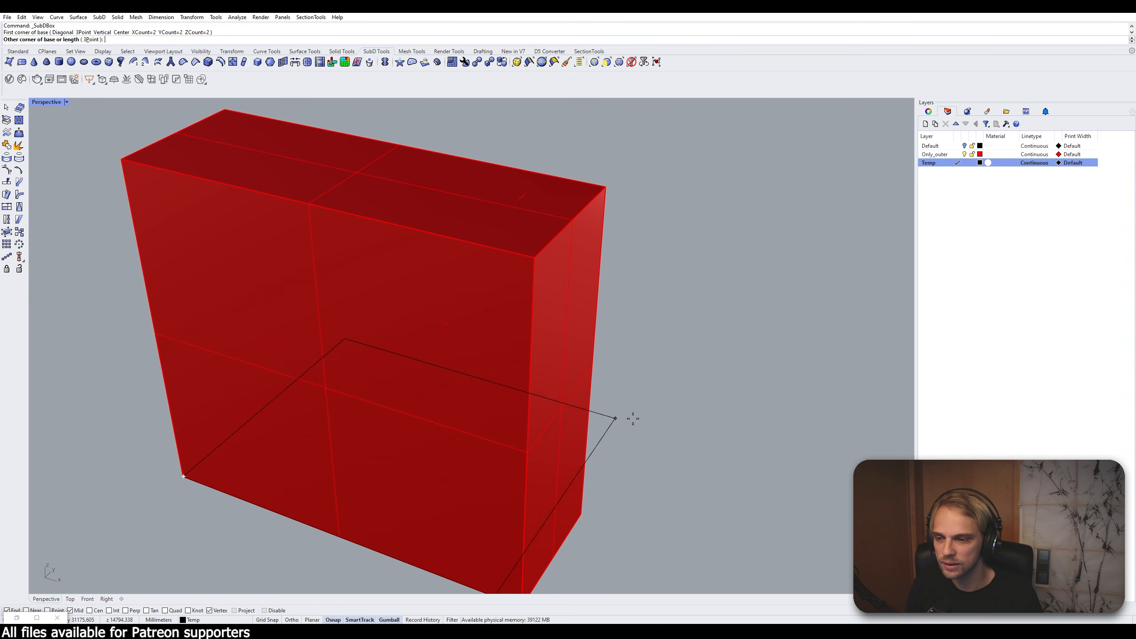
left_click(582, 516)
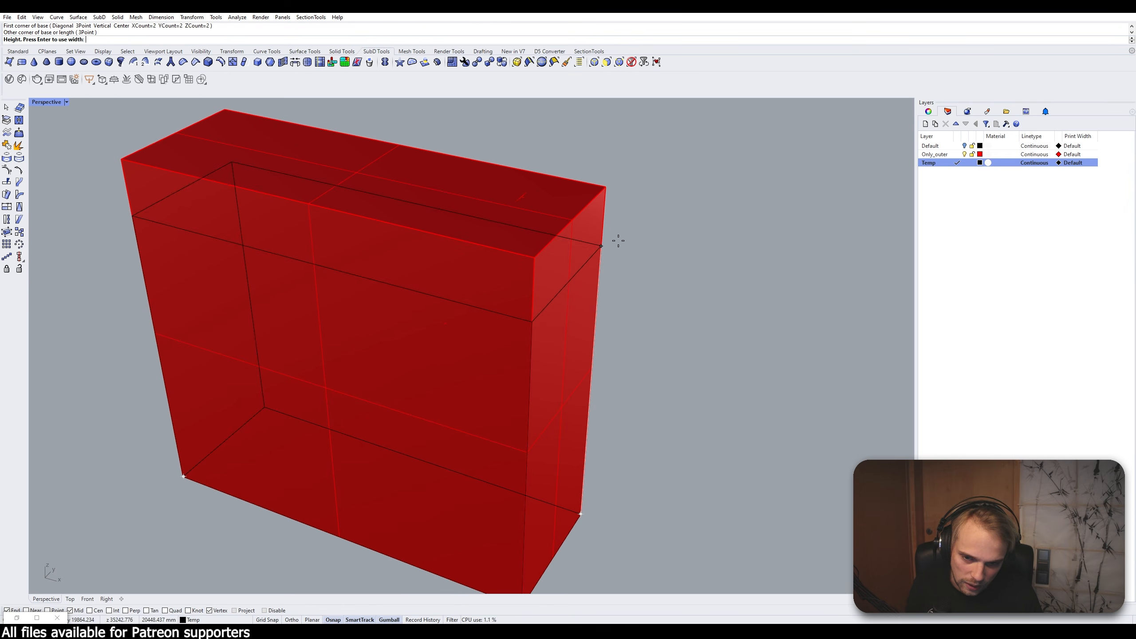
left_click(604, 190)
left_click(524, 257)
key("Delete")
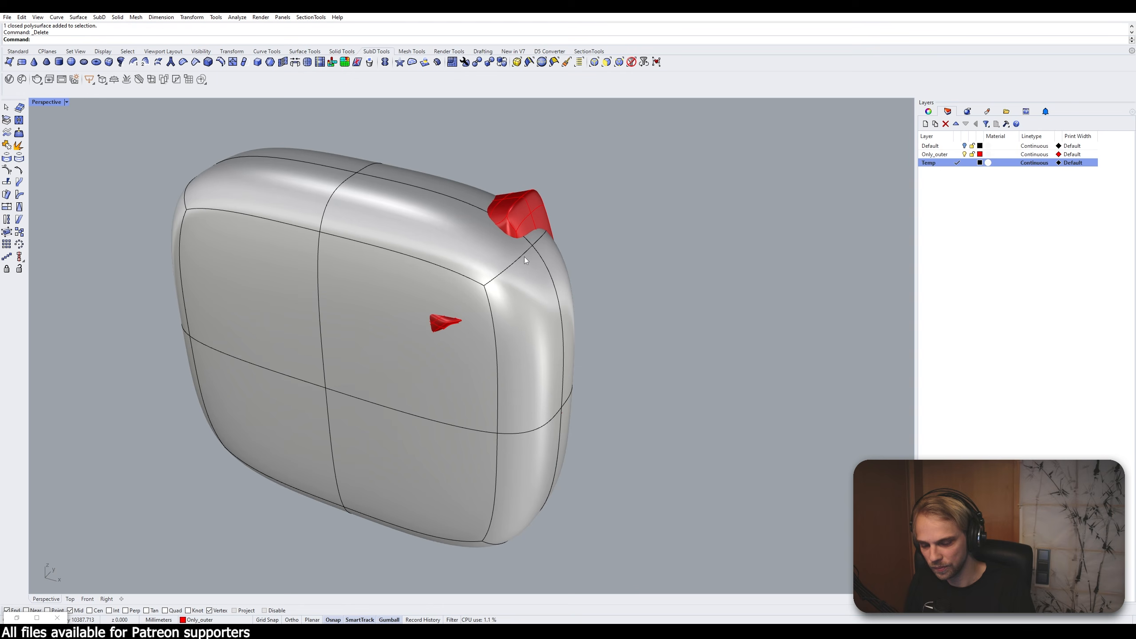
Step: Hide the Only_outer layer and switch the SubD display to flat
key("Tab")
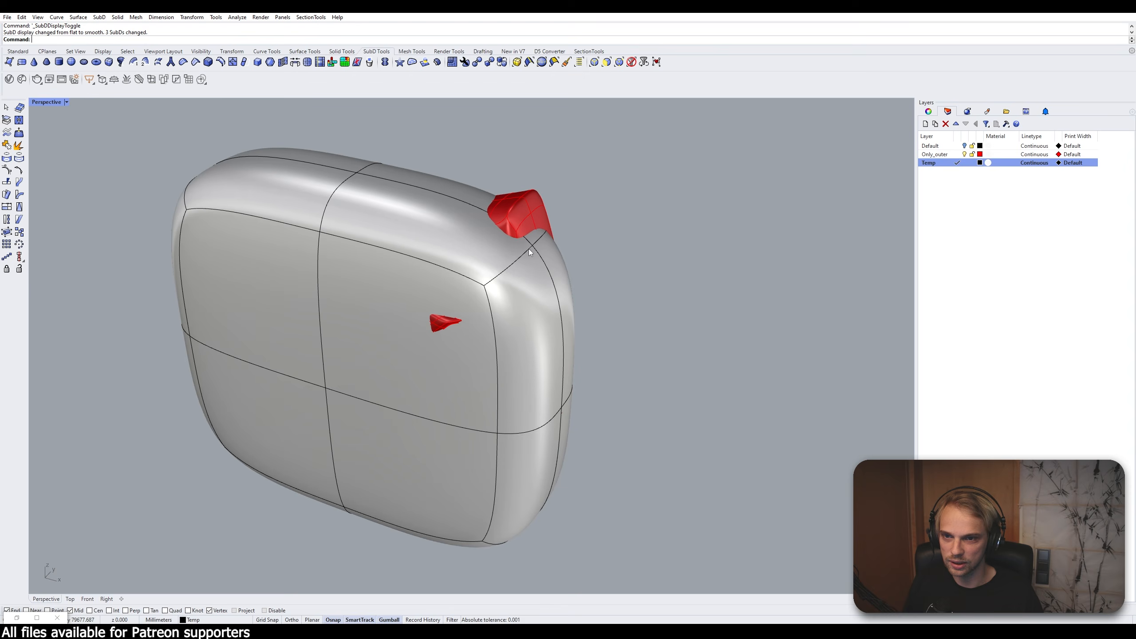
left_click(964, 154)
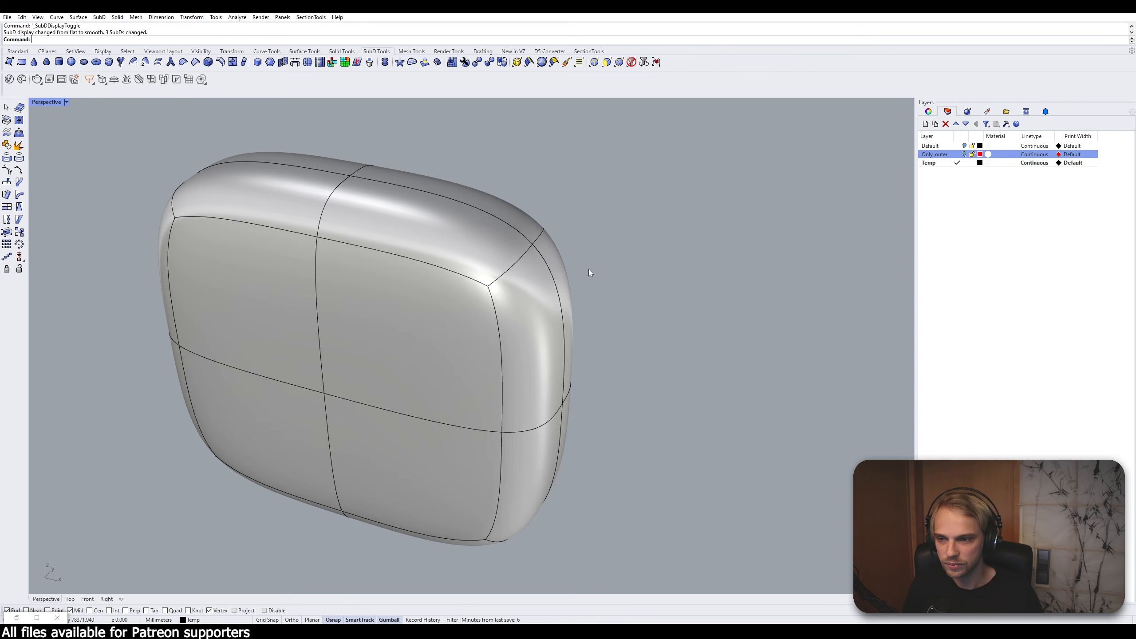
key("Tab")
scroll(462, 251, "down", 6)
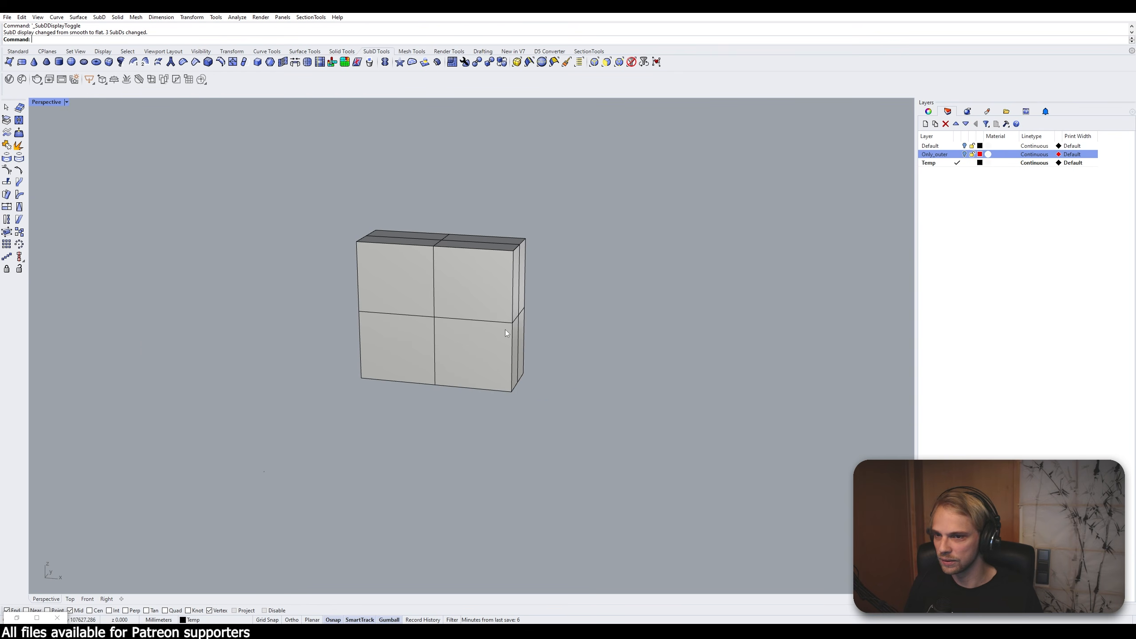
scroll(505, 329, "up", 2)
key("Tab")
key("Tab")
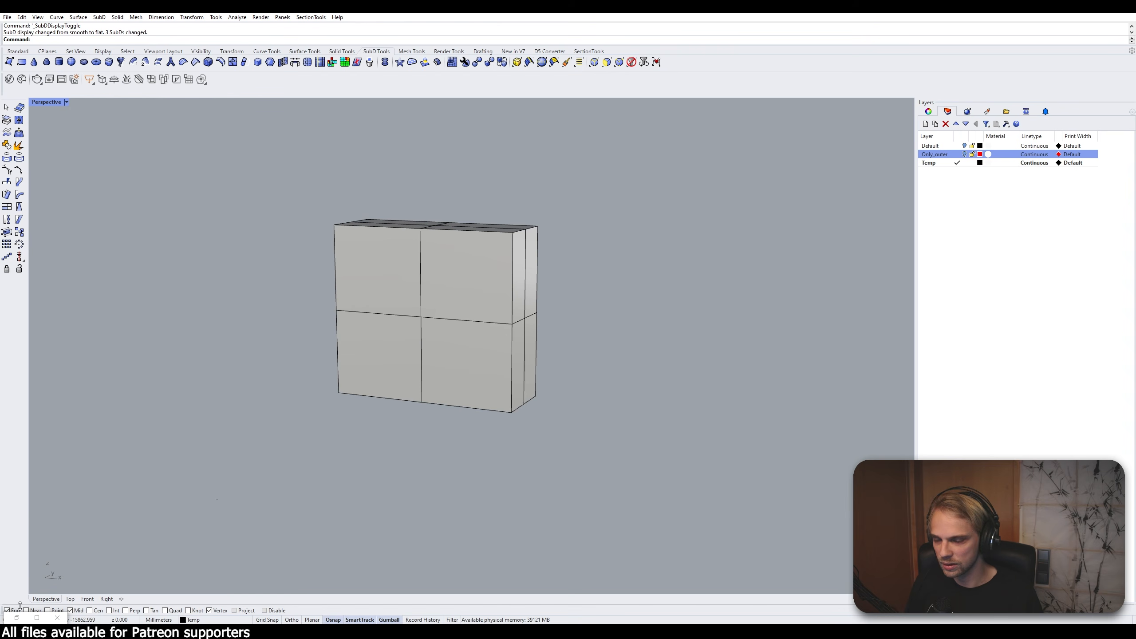
Step: Raise the SubD box's lower-right corner edges to just below the box's mid-height
right_click_drag(489, 435, 542, 407)
left_click_drag(469, 455, 520, 319)
key("Escape")
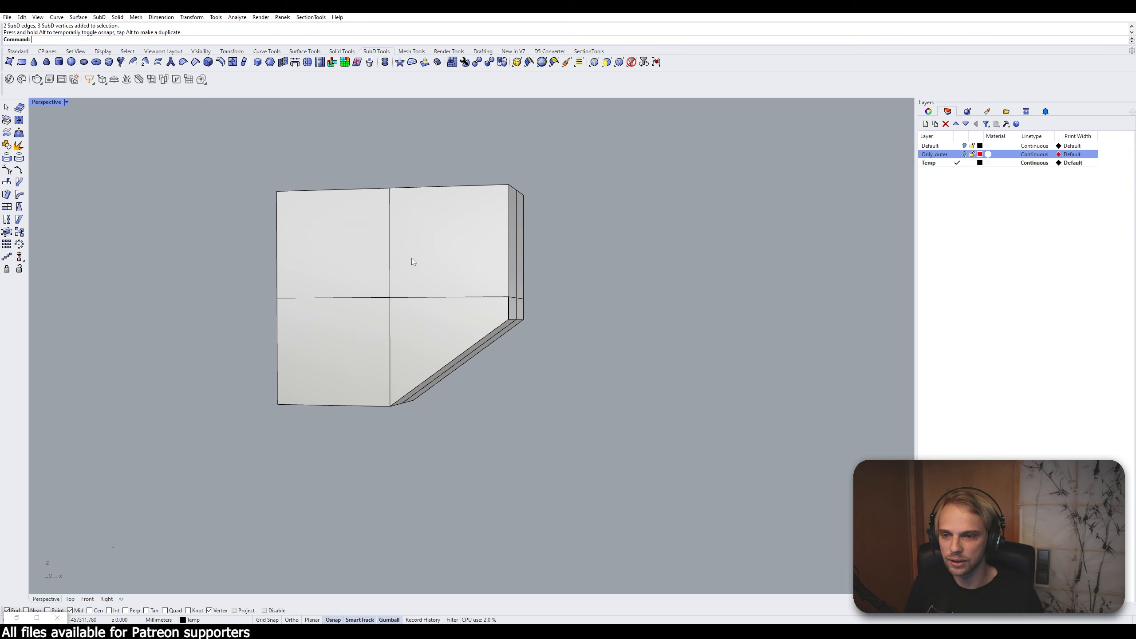
Step: Lower the SubD box's upper-left corner edges to slope that side of the top
left_click_drag(237, 166, 308, 208)
right_click_drag(271, 214, 410, 288)
mouse_move(409, 287)
right_mouse_down()
mouse_move(419, 292)
mouse_move(400, 295)
right_mouse_up()
left_click_drag(396, 213, 387, 303)
key("Escape")
Step: Try moving the SubD box's upper-right corner edges outward along the X direction
right_click_drag(347, 331, 588, 300)
left_click_drag(543, 195, 624, 287)
left_click_drag(606, 250, 661, 250)
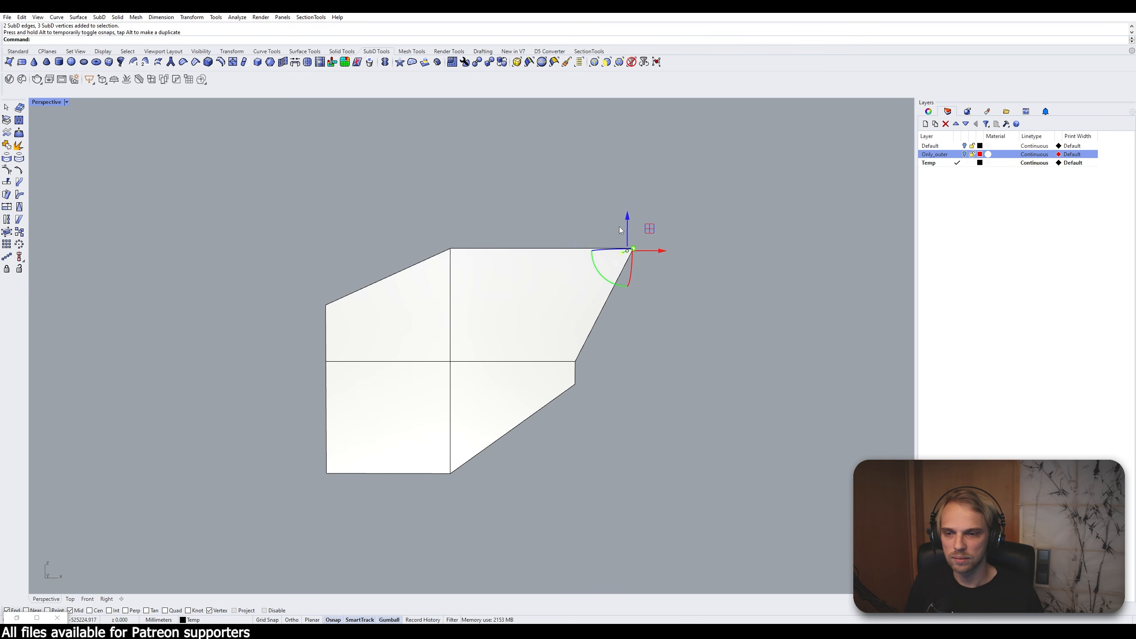
key("ctrl+z")
Step: Bevel the SubD box's upper-right corner edges with one segment
right_click_drag(611, 223, 553, 213)
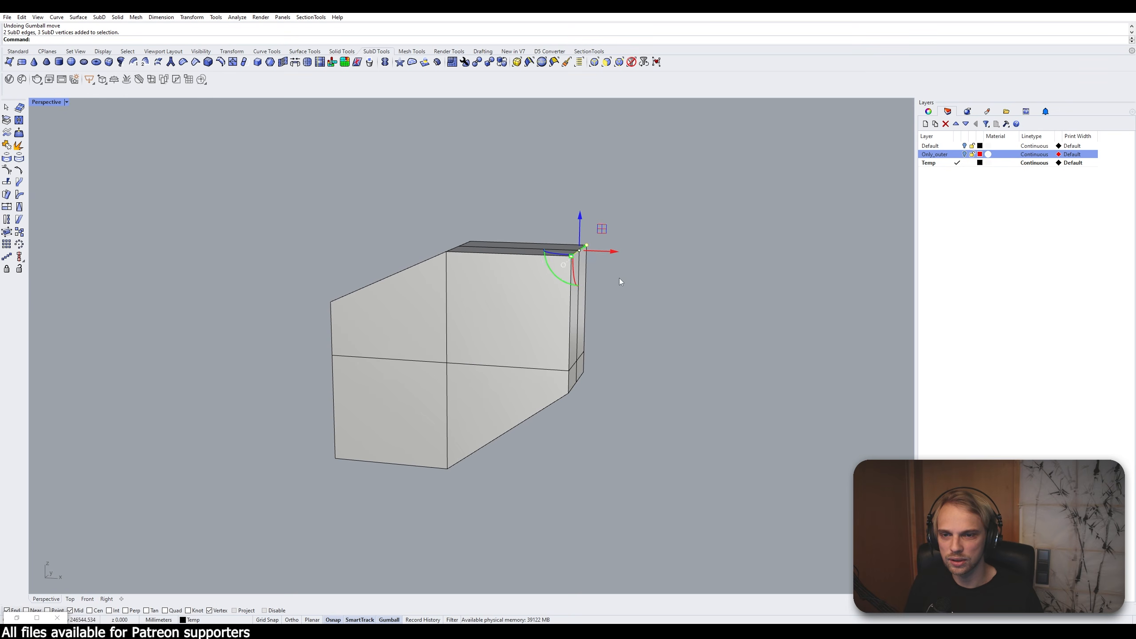
scroll(581, 246, "up", 3)
key("Escape")
type("B")
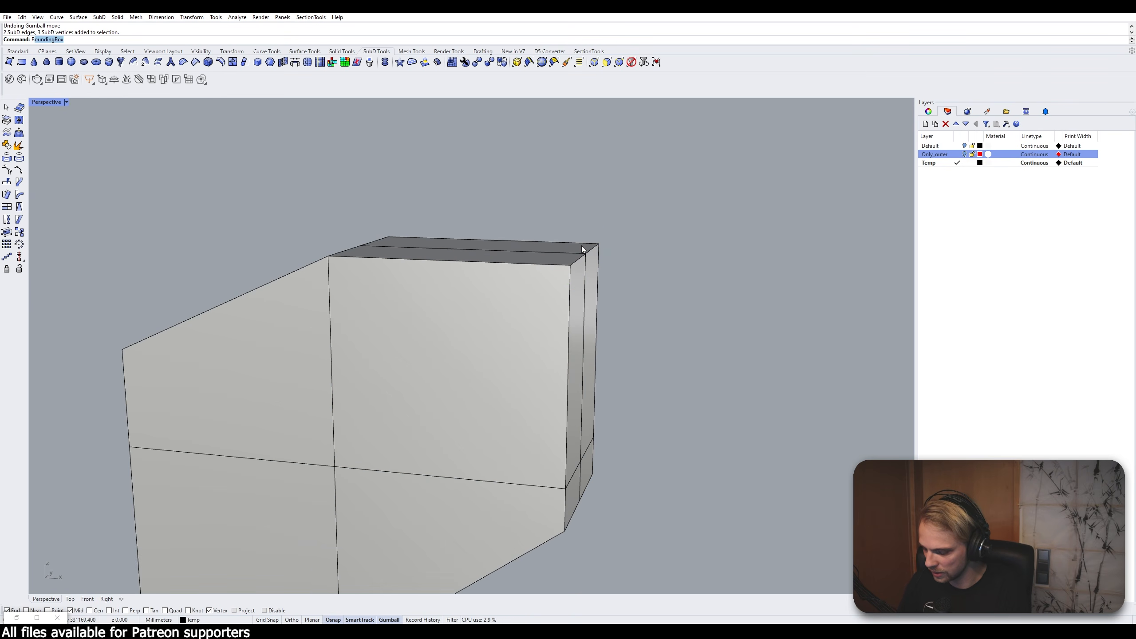
type("evel")
key("Return")
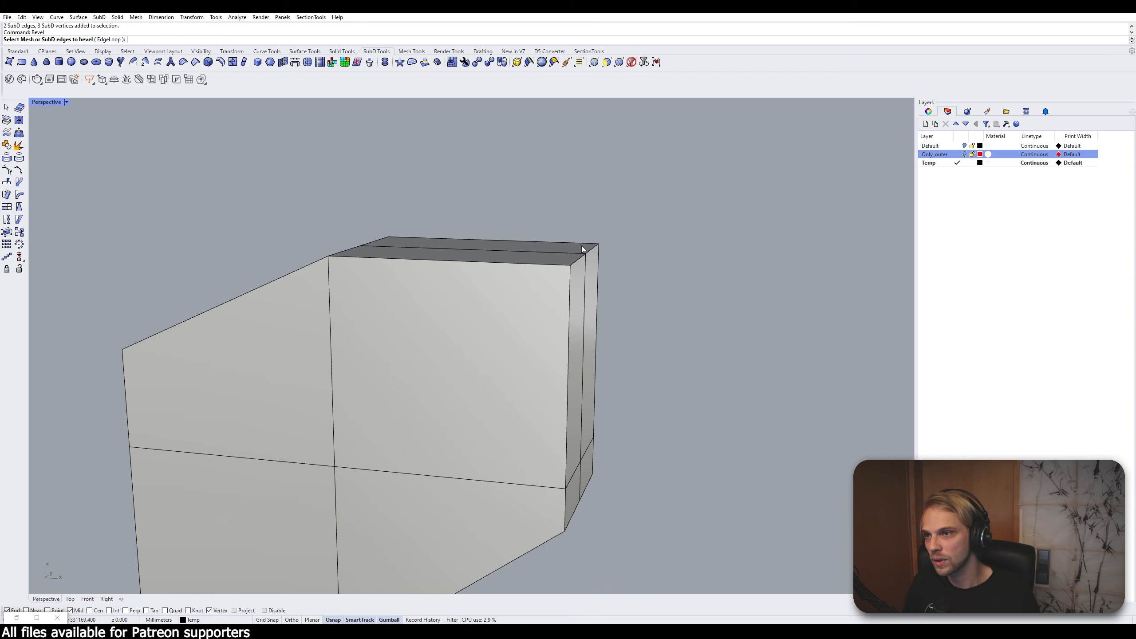
scroll(581, 245, "up", 3)
left_click(597, 252)
key("Return")
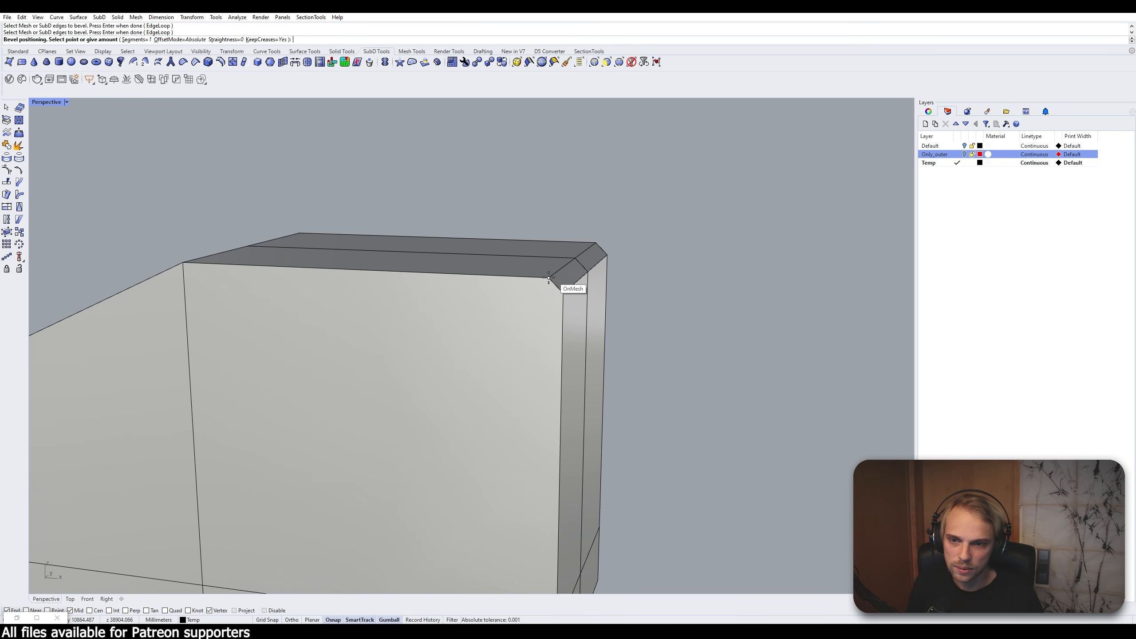
left_click(495, 286)
Step: Bevel the SubD box's lower-left corner edges with one segment
scroll(609, 269, "down", 3)
right_click_drag(610, 269, 437, 373)
key("Return")
left_click(397, 424)
key("Return")
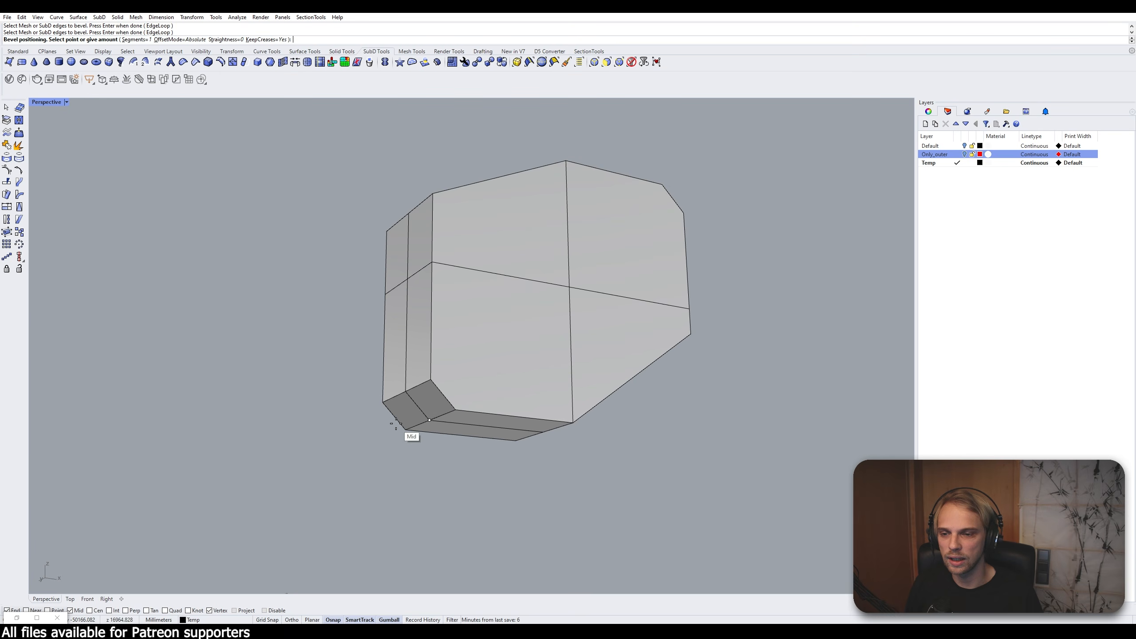
right_click_drag(366, 381, 394, 407)
key("Tab")
left_click(522, 247, "ctrl+shift")
left_click(622, 249, "ctrl+shift")
left_click(616, 354, "ctrl+shift")
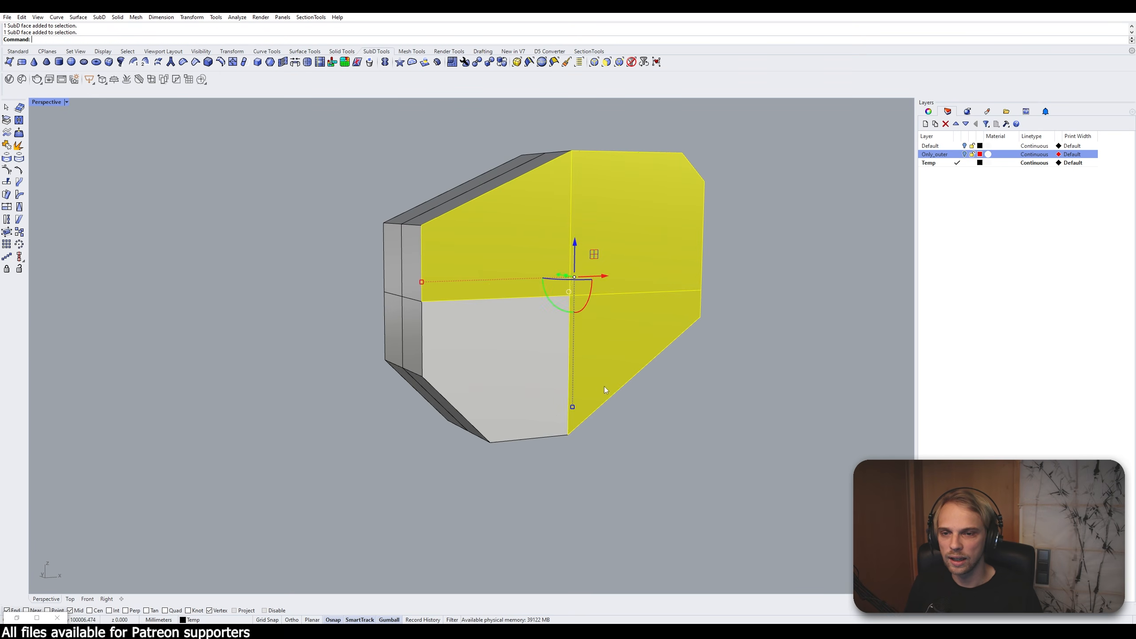
left_click(737, 454)
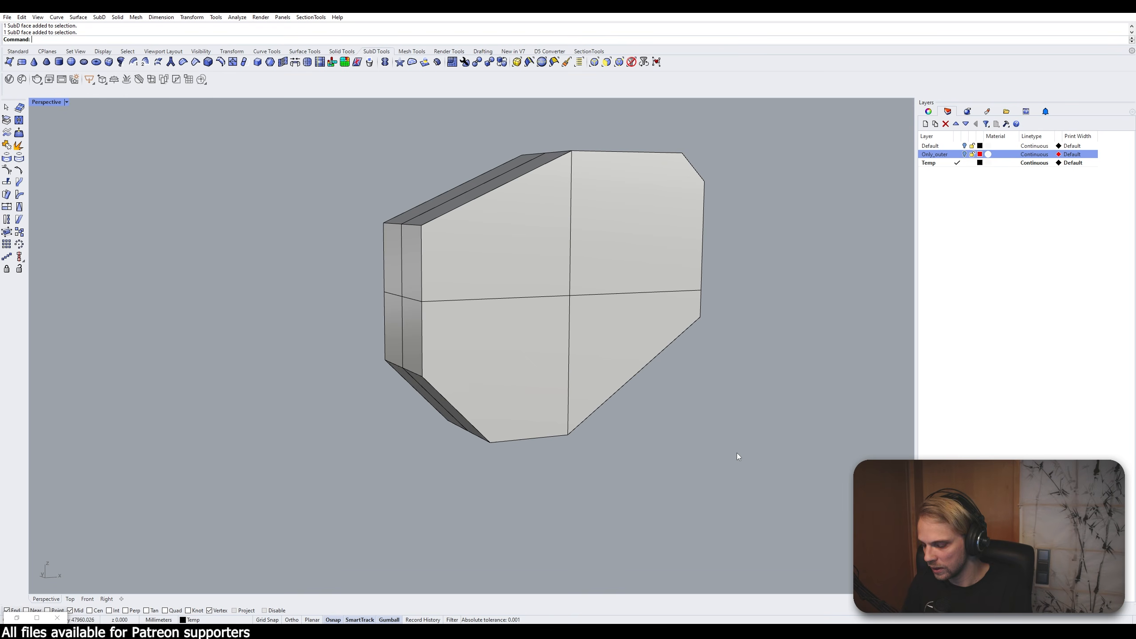
Step: Start a grouped inset on all four faces of each of the two large sides of the SubD form
key("BackSpace")
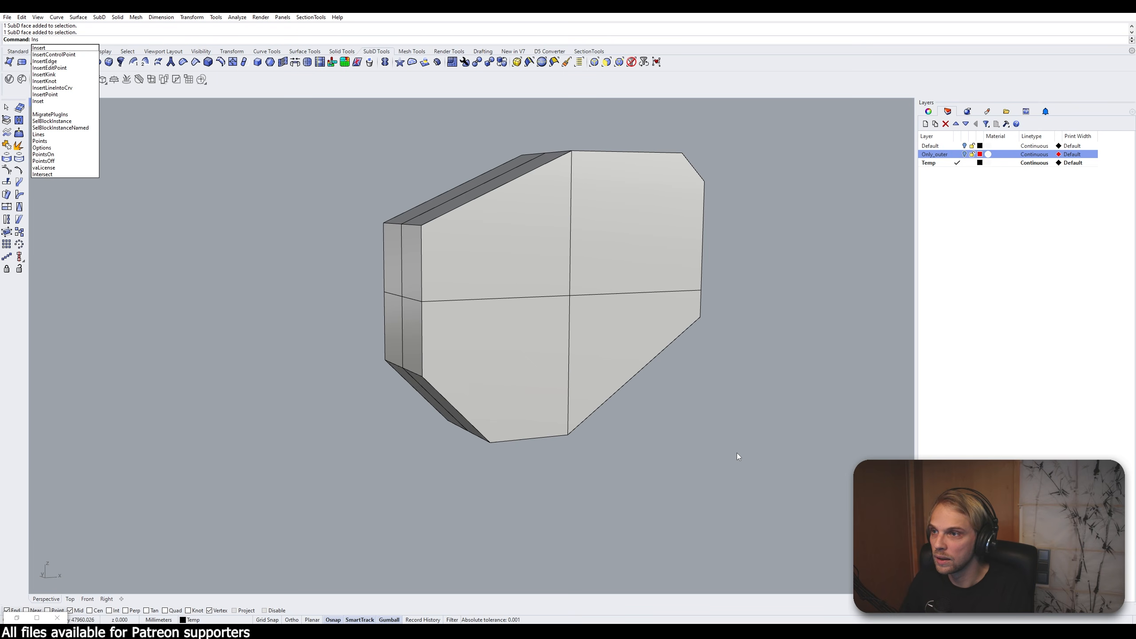
type("et")
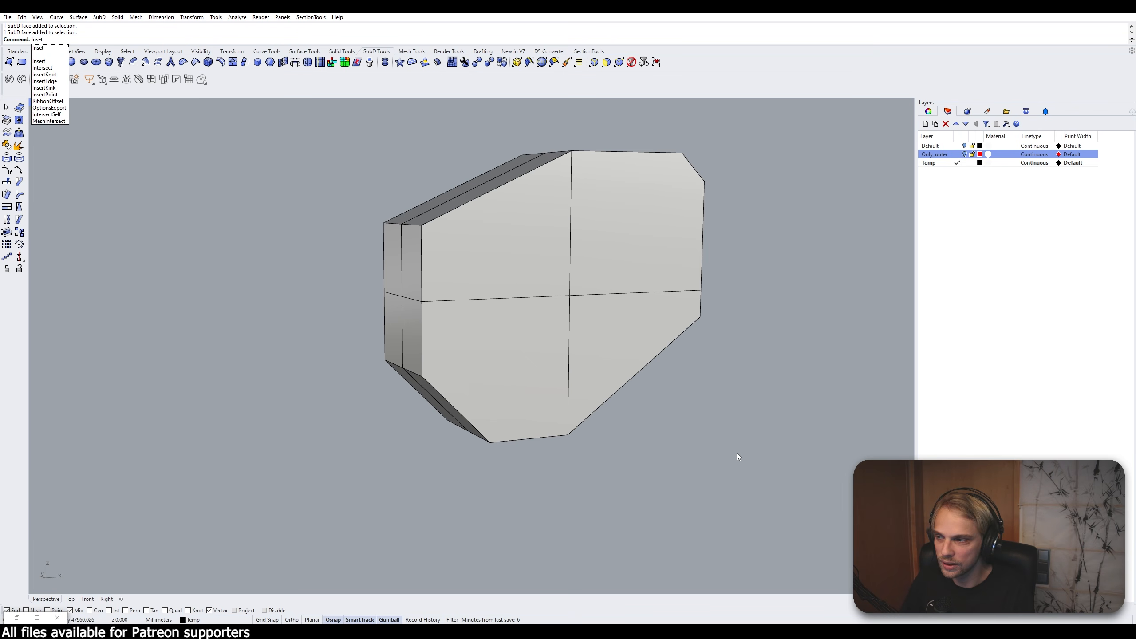
key("Return")
left_click(530, 323)
left_click(537, 273)
left_click(614, 277)
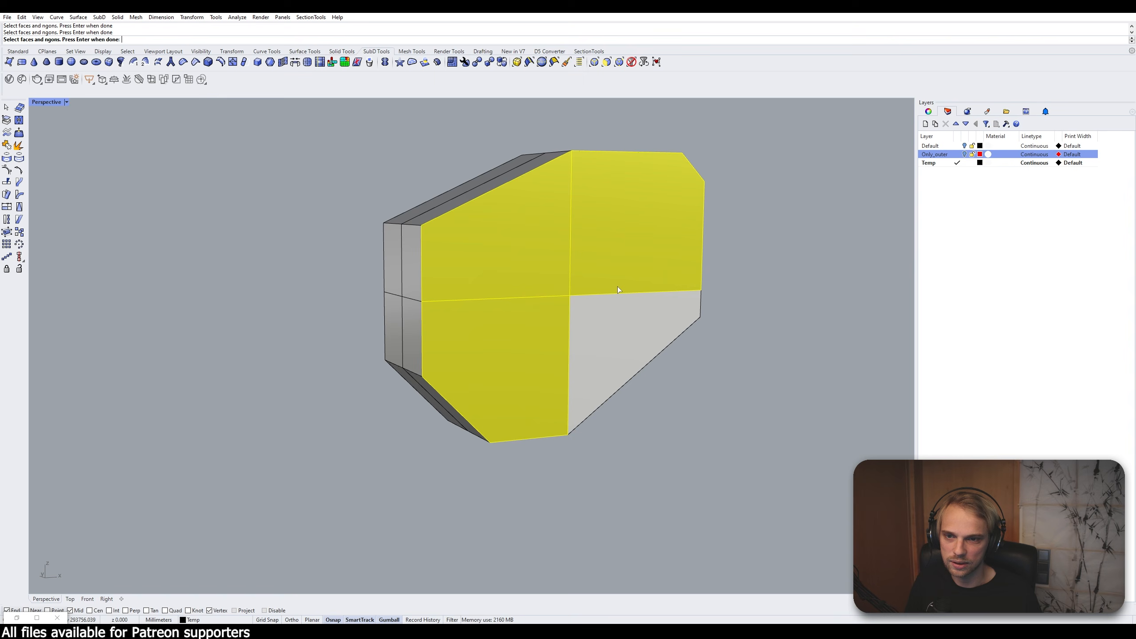
left_click(617, 315)
right_click_drag(288, 358, 465, 366)
left_click(446, 362)
left_click(434, 259)
left_click(370, 222)
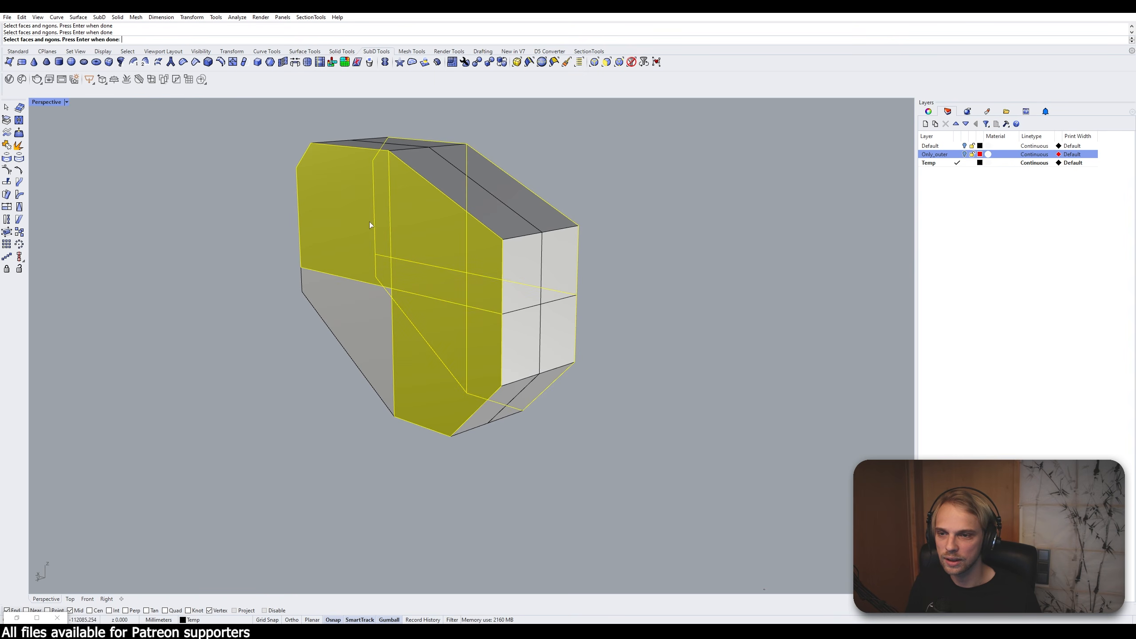
left_click(348, 323)
right_click_drag(347, 315, 241, 356)
left_click(312, 356)
key("Return")
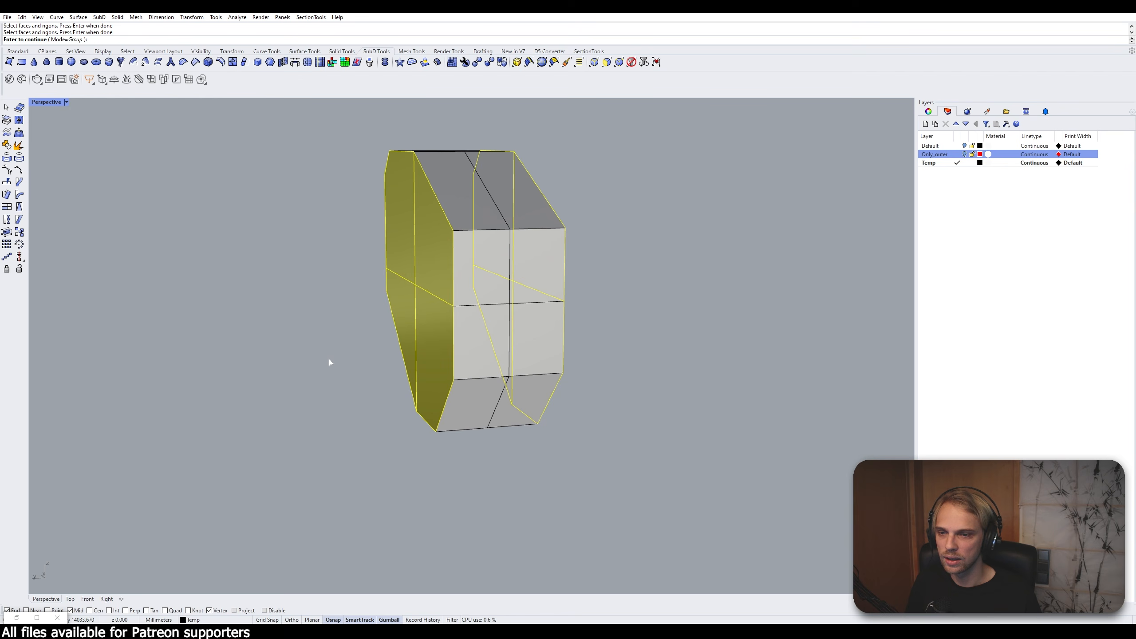
key("Return")
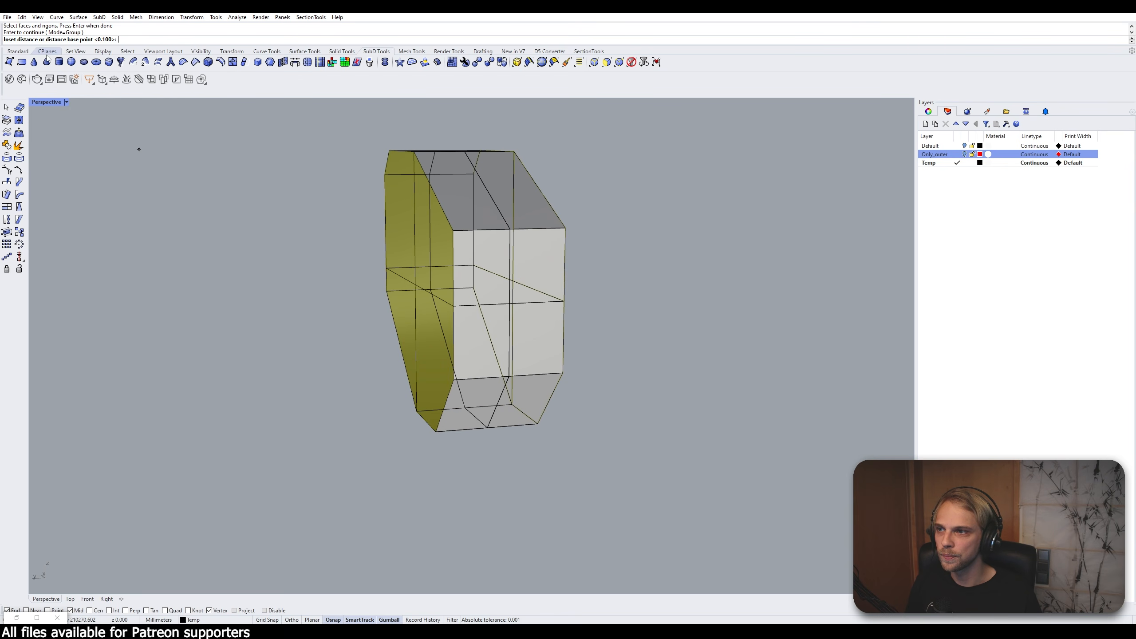
Step: Try inset distances of 50 mm and 100 mm on the grouped faces
right_click_drag(314, 286, 214, 286)
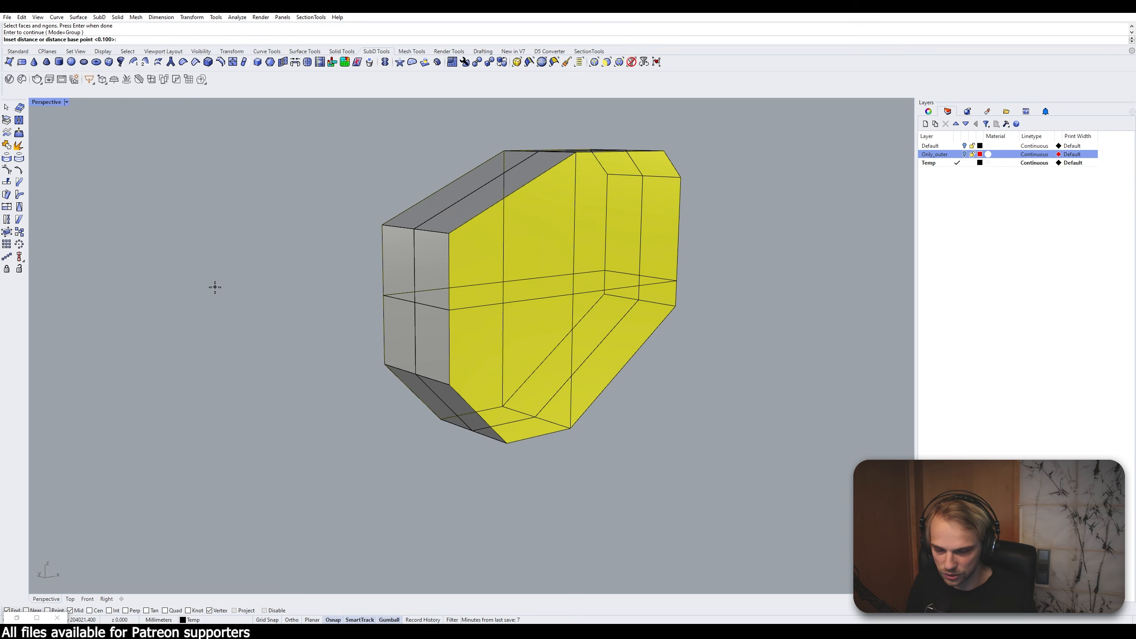
type("50")
key("Return")
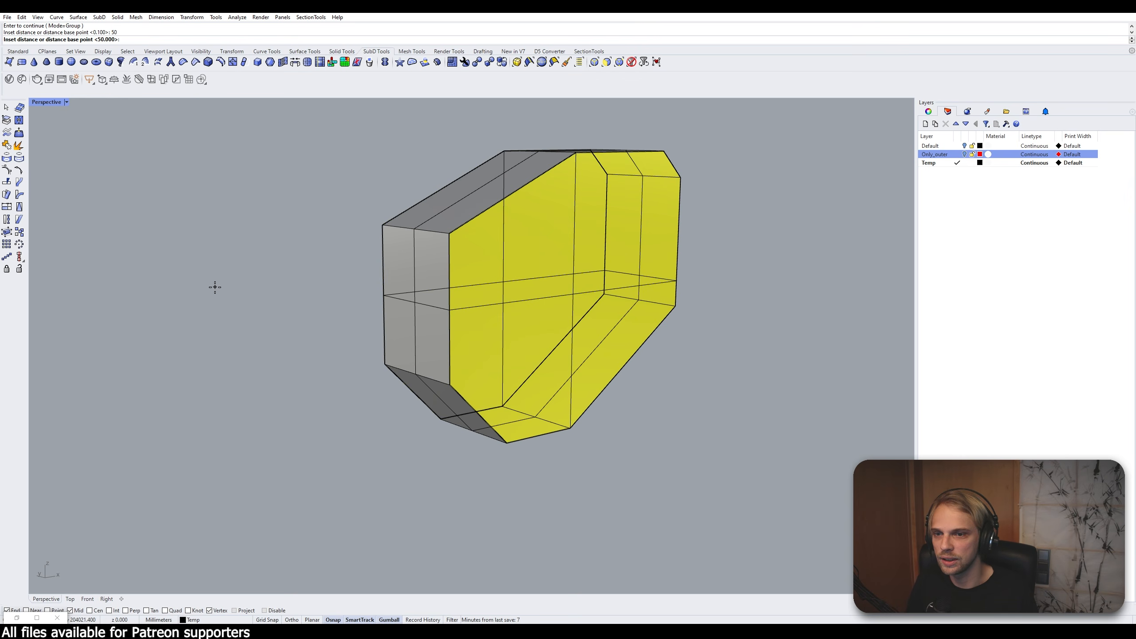
type("100")
key("Return")
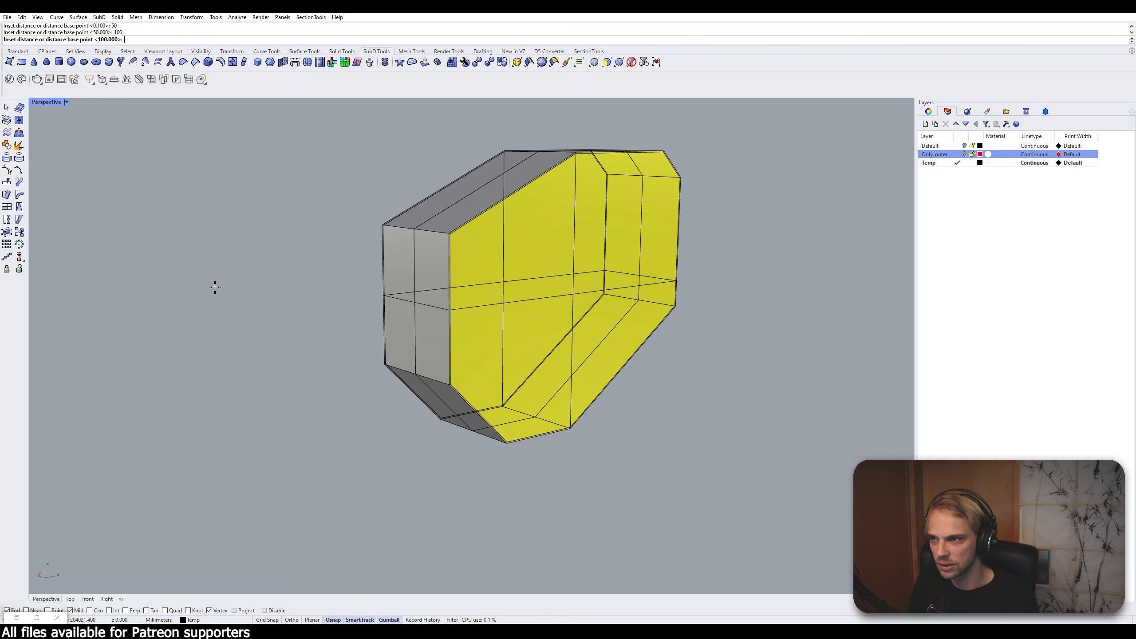
Step: Set the inset distance to 500 mm and apply the inset to both large sides
type("500")
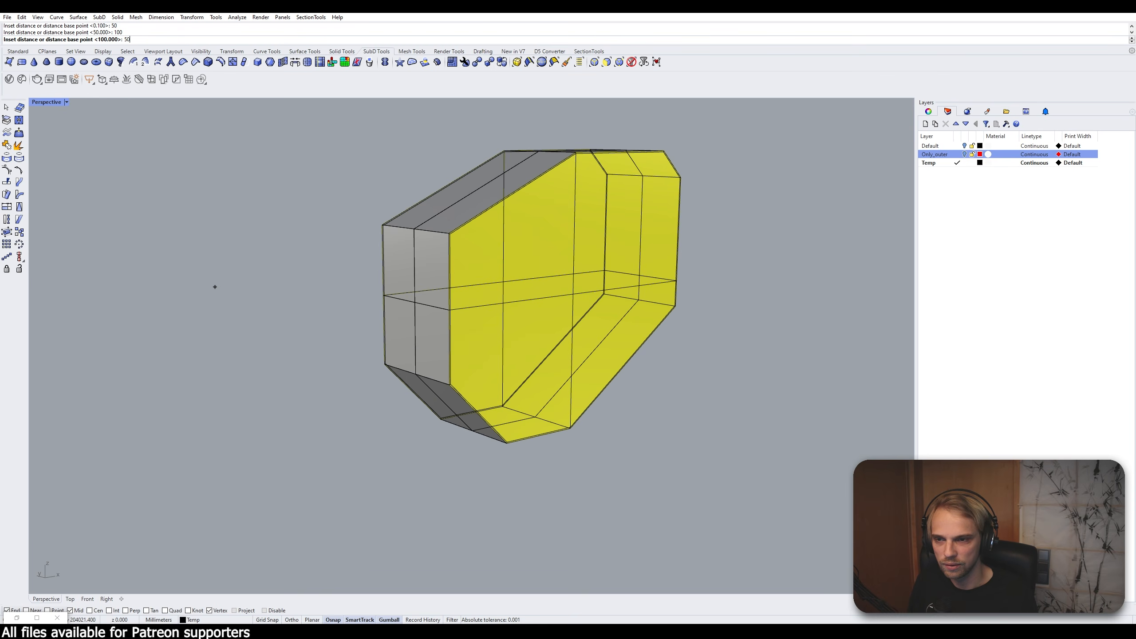
key("Return")
key("Return")
key("Escape")
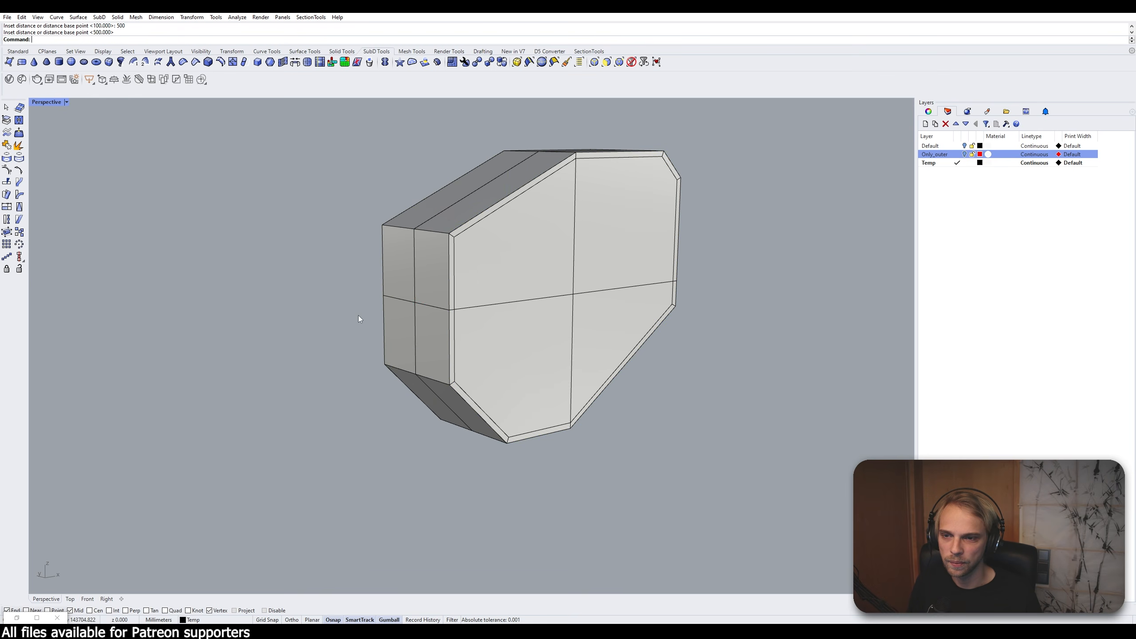
Step: Push the four inset faces of one large side inward along the Y direction to form a recess
right_click_drag(359, 315, 442, 267)
key("Tab")
key("Tab")
left_click(442, 267, "ctrl+shift")
left_click(460, 352, "ctrl+shift")
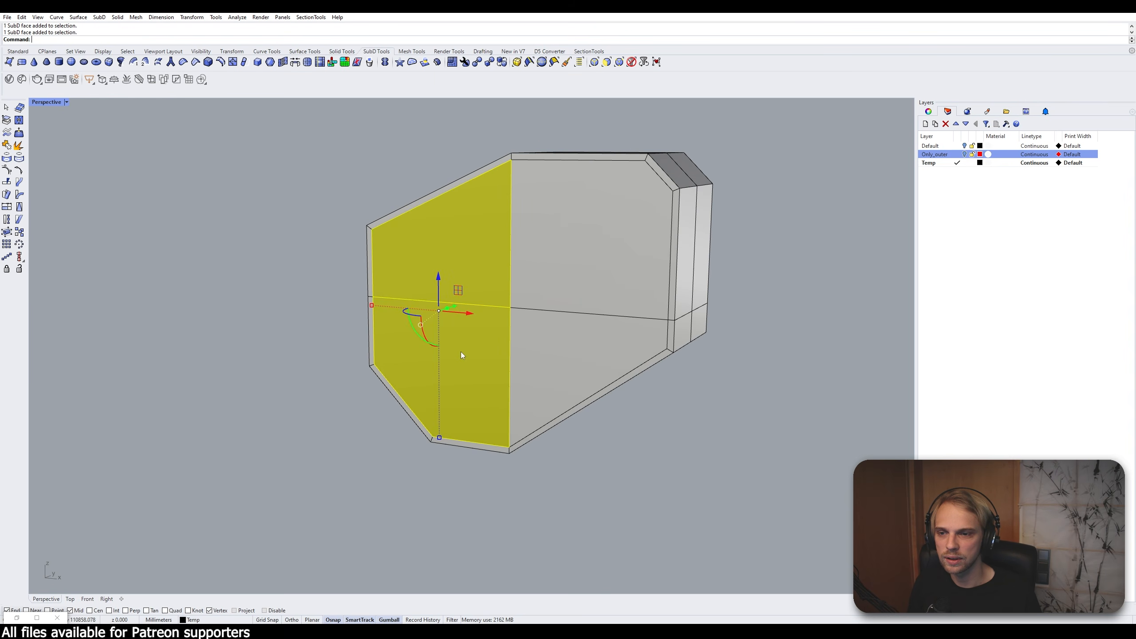
left_click(595, 296, "ctrl+shift")
left_click(579, 353, "ctrl+shift")
right_click_drag(578, 353, 455, 336)
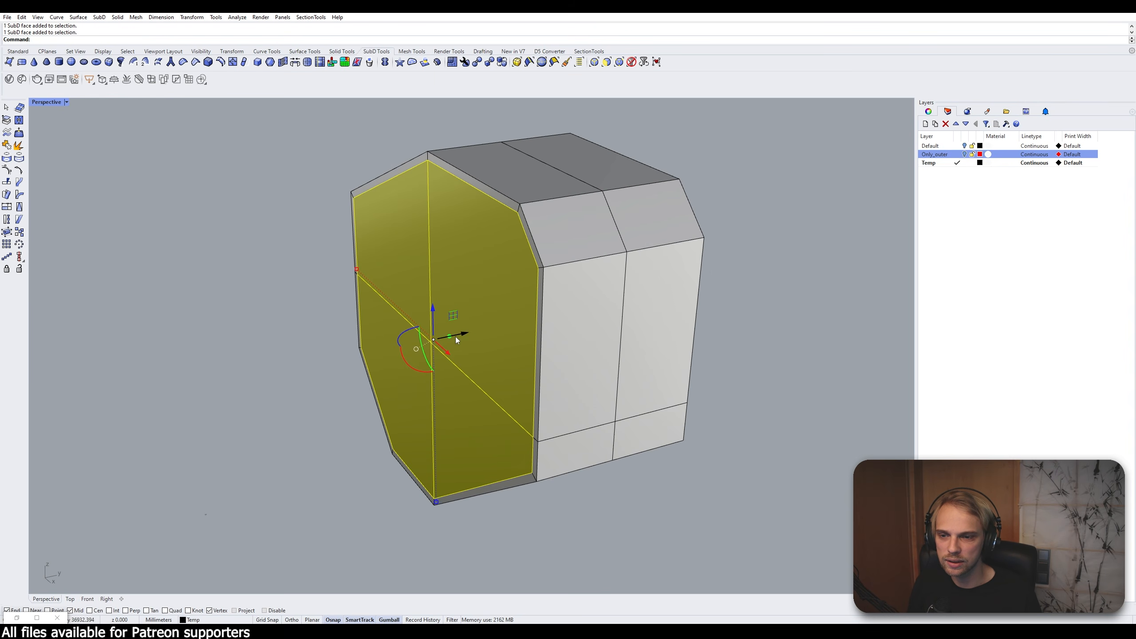
left_click_drag(456, 336, 469, 334)
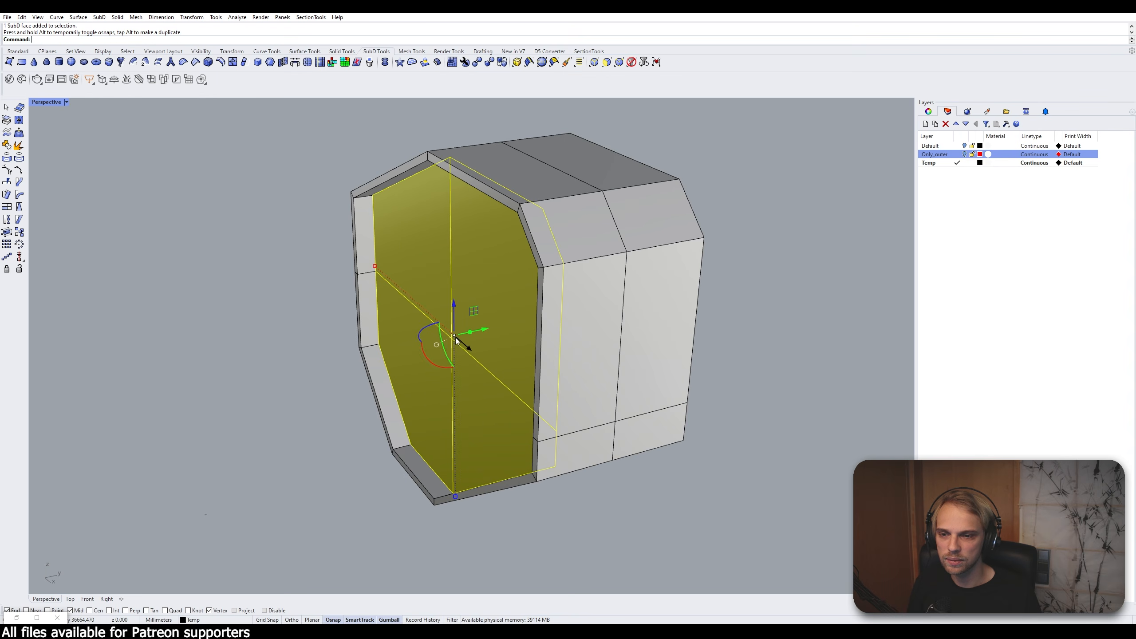
key("Escape")
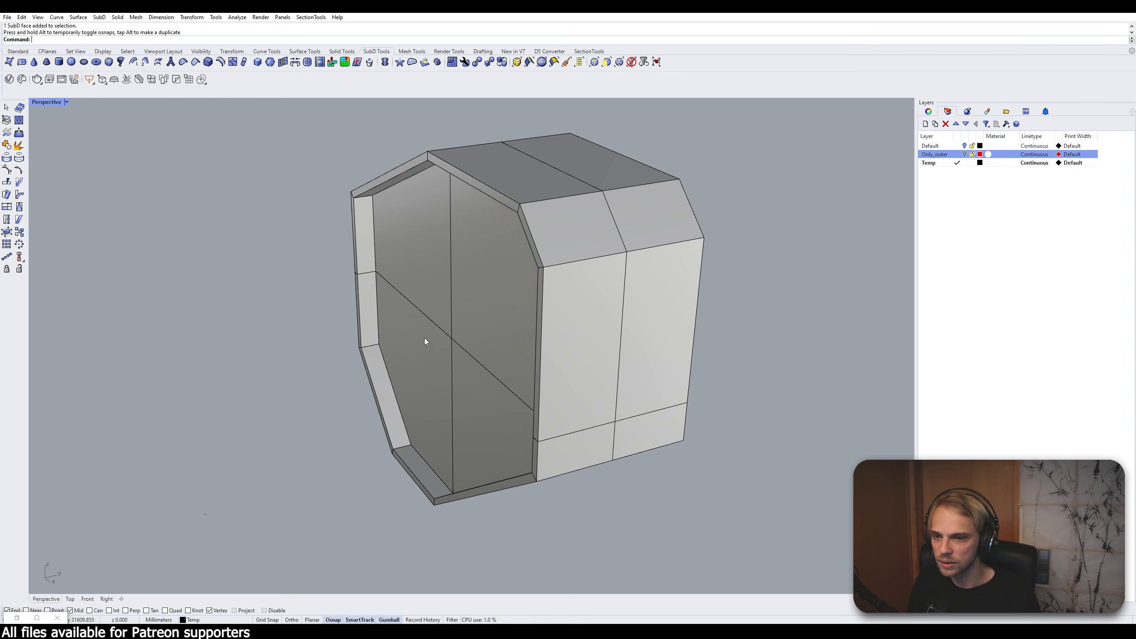
Step: Push the four inset faces of the opposite large side slightly inward along Y and switch the SubD to smooth display
right_click_drag(425, 337, 383, 336)
left_click(383, 336, "ctrl+shift")
left_click(512, 259, "ctrl+shift")
left_click(490, 394, "ctrl+shift")
left_click(449, 400, "ctrl+shift")
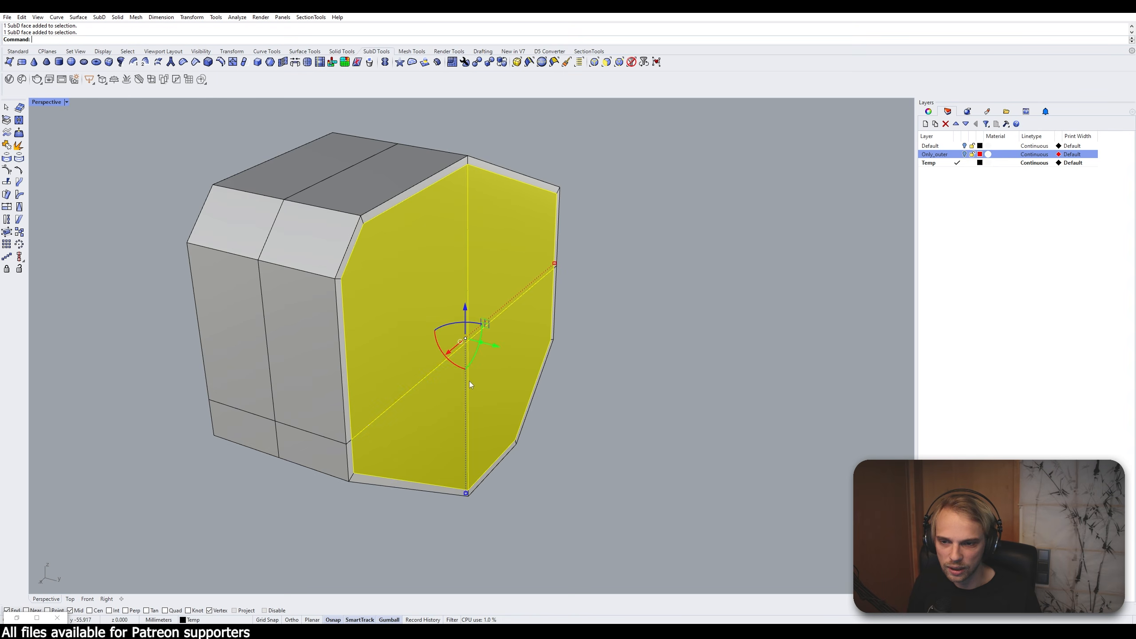
left_click_drag(480, 343, 468, 336)
key("Escape")
key("Tab")
Step: Create a bounding box around the smooth SubD form
right_click_drag(595, 437, 406, 359)
left_click(407, 354)
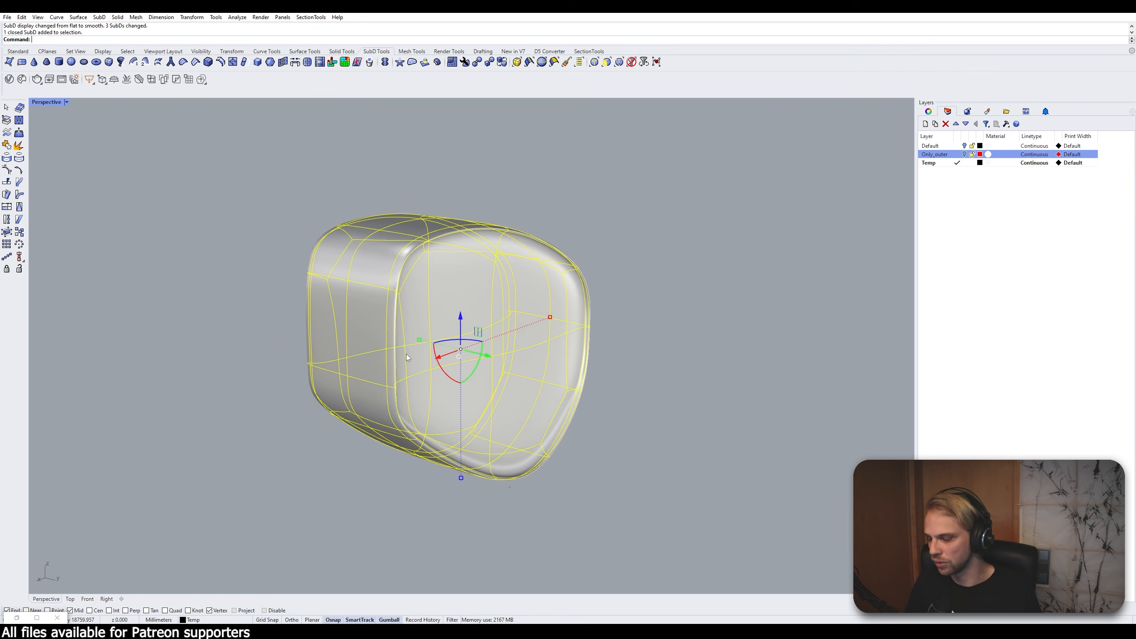
type("bo")
key("Return")
key("Return")
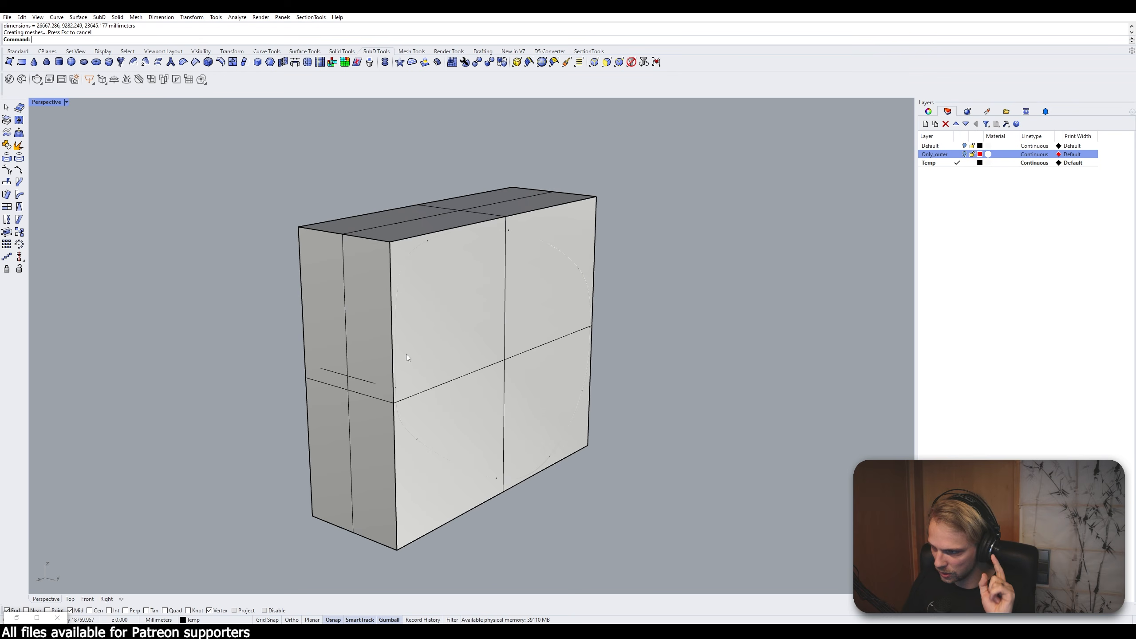
Step: Measure the bounding box's length and depth along its bottom edges with Distance
type("d: Dist")
key("Return")
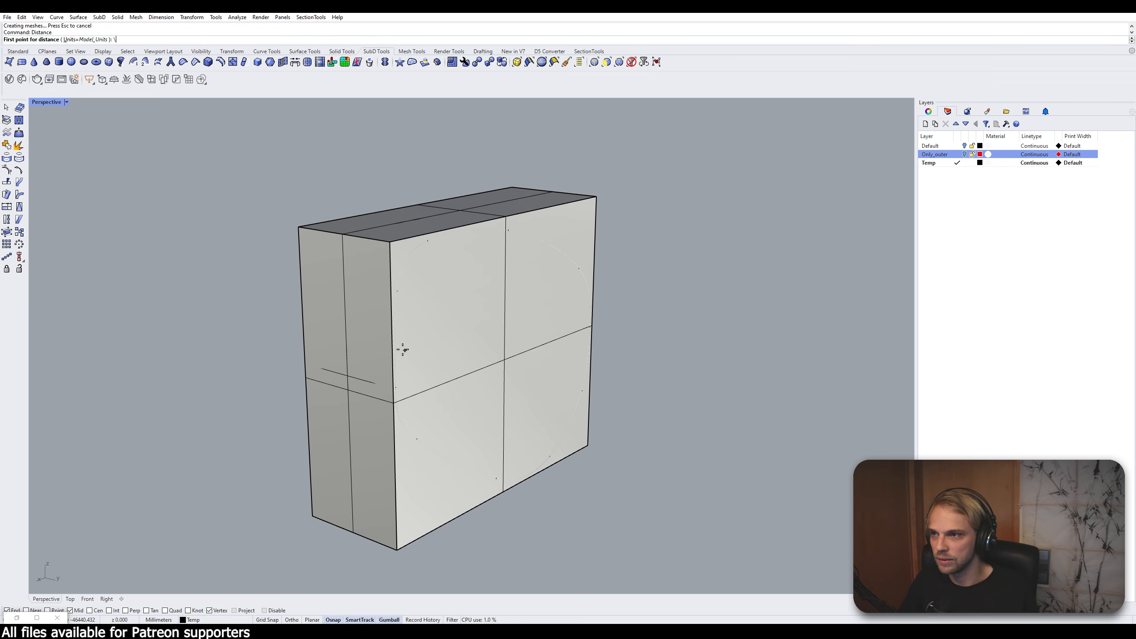
left_click(393, 549)
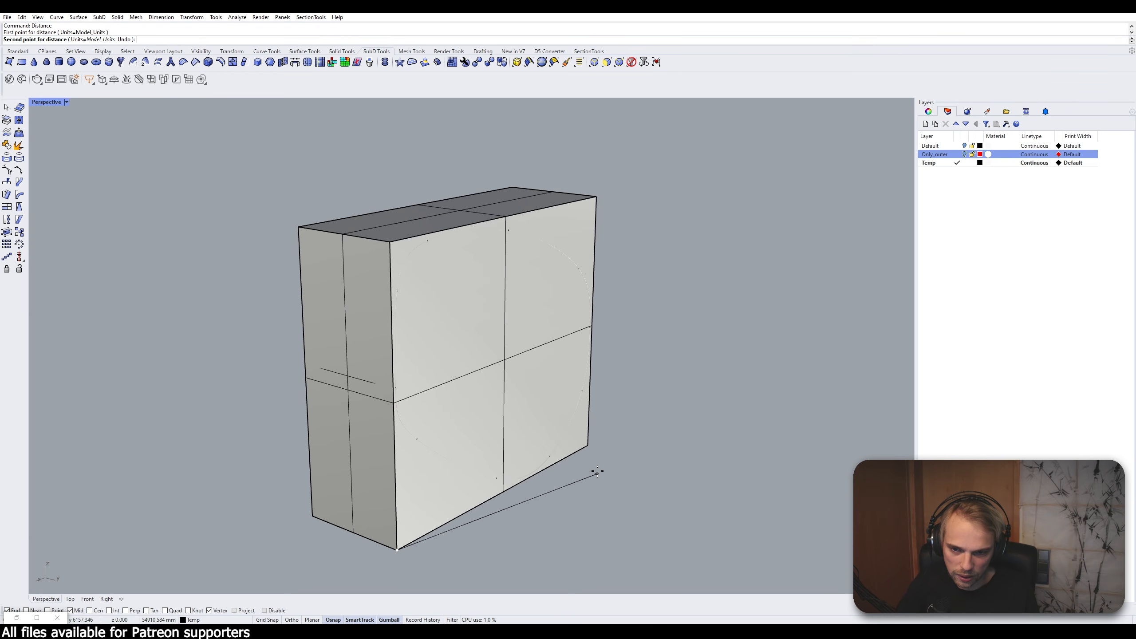
left_click(588, 446)
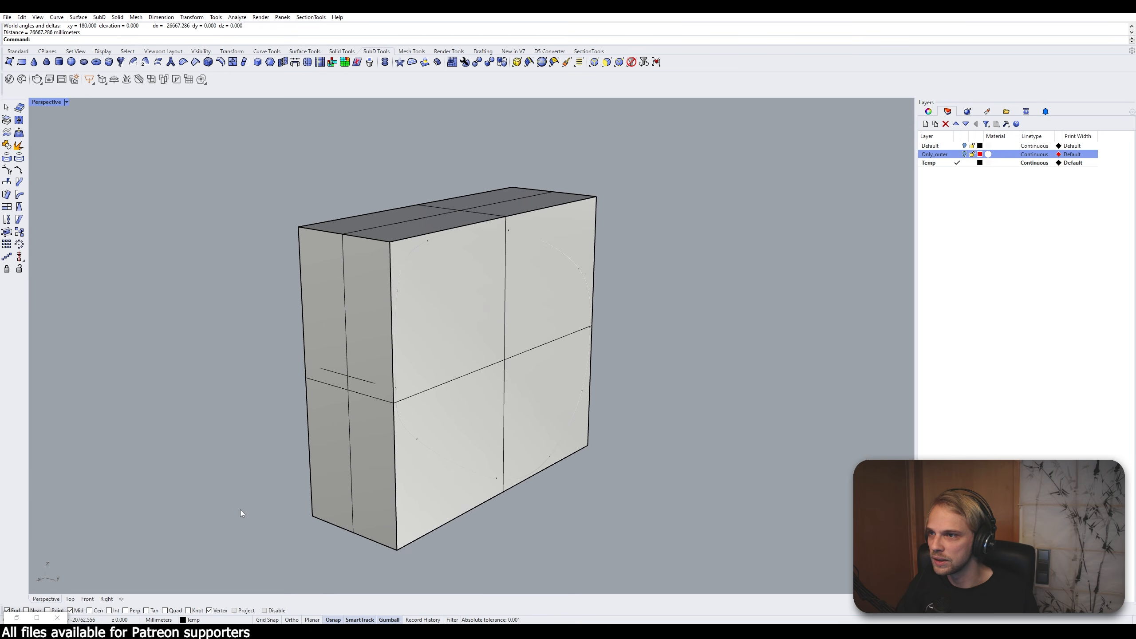
key("Return")
left_click(310, 514)
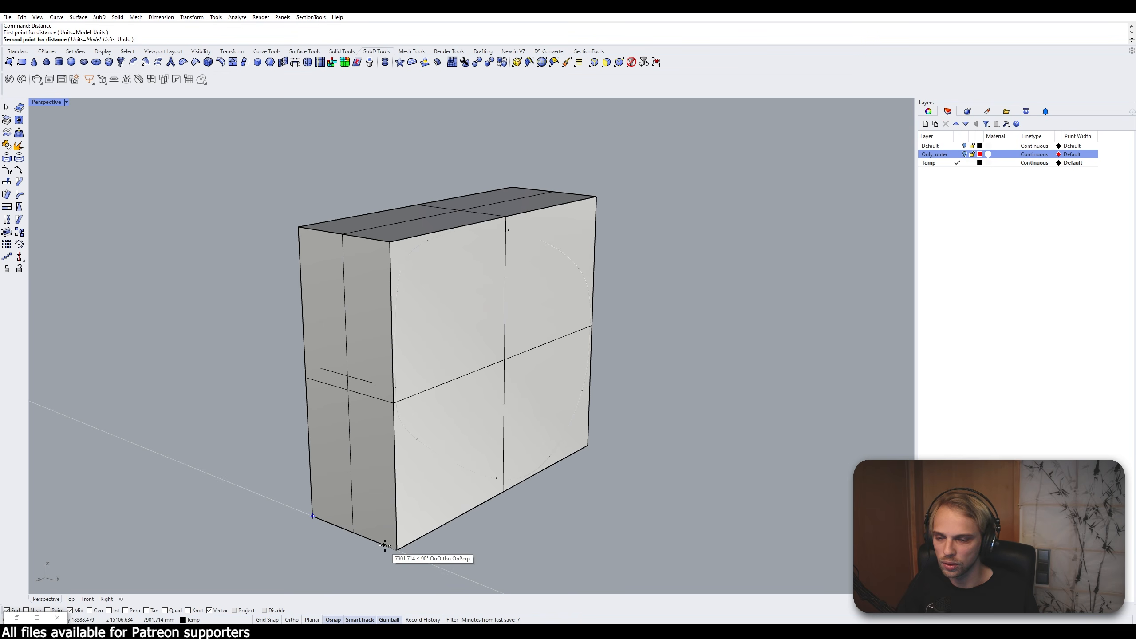
left_click(396, 550)
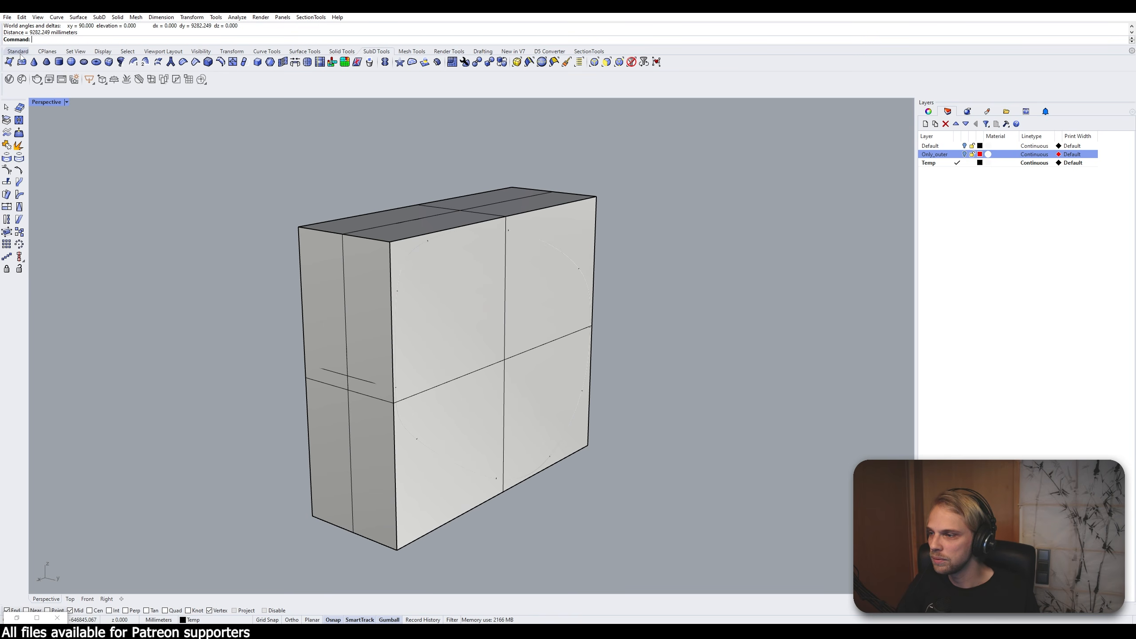
Step: Measure the bounding box's height along its vertical corner edge, and delete the box
right_click_drag(111, 232, 149, 279)
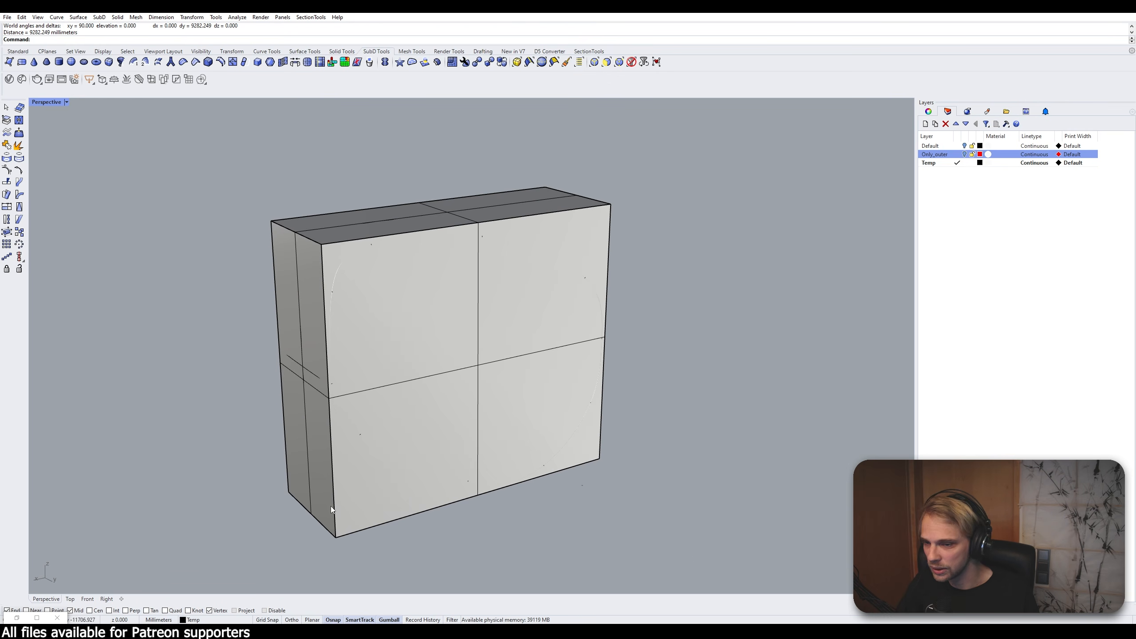
right_click(332, 515)
left_click(336, 537)
left_click(323, 245)
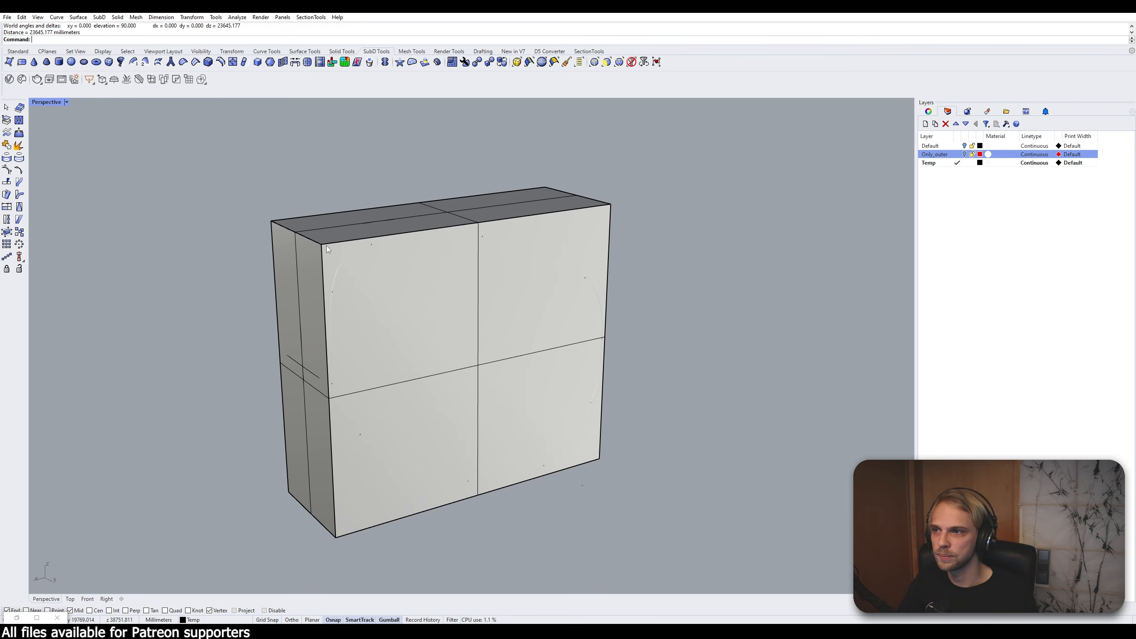
left_click(326, 246)
key("Delete")
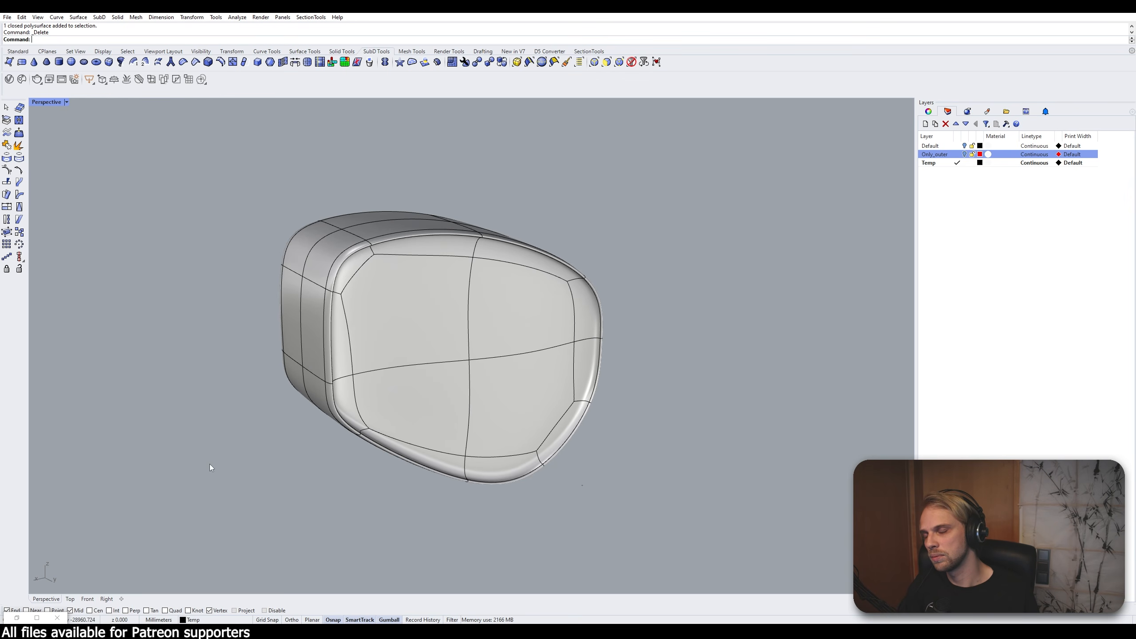
Step: Restore the Grasshopper window and arrange it with the Rhino window beside the Revit model
right_click_drag(210, 463, 293, 478)
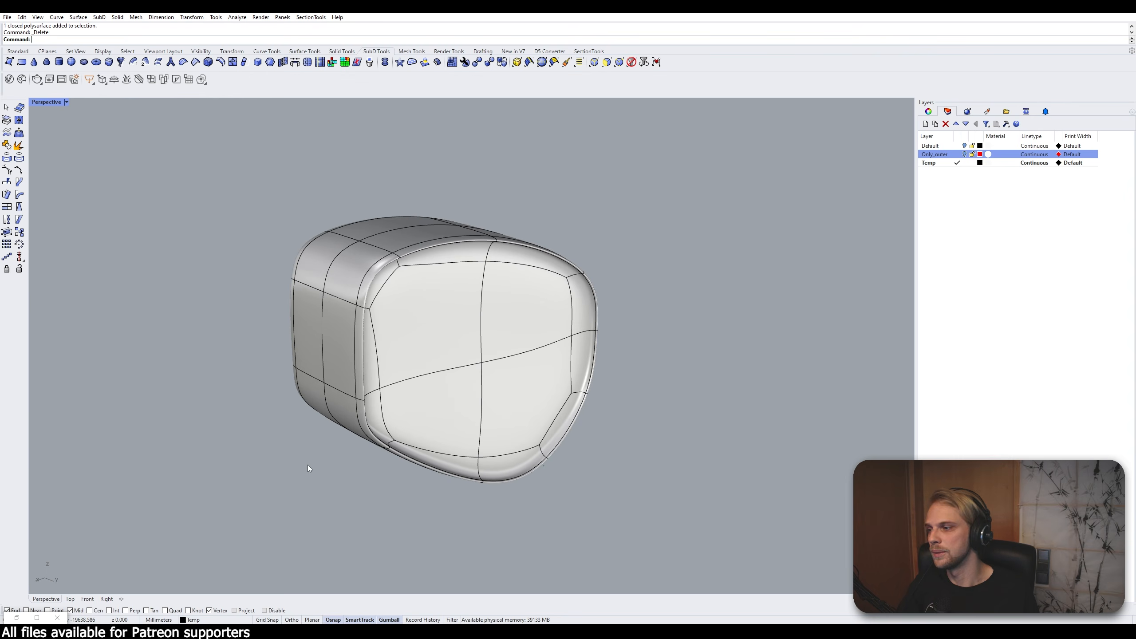
scroll(297, 357, "down", 2)
left_click(13, 615)
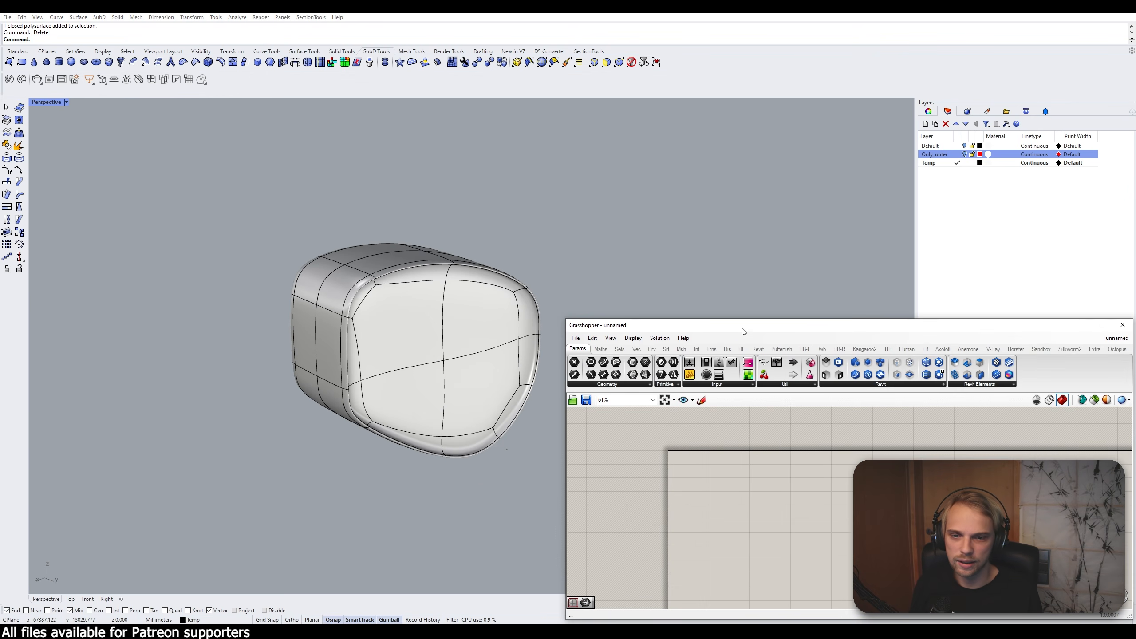
left_click_drag(743, 327, 702, 143)
left_click_drag(470, 9, 822, 21)
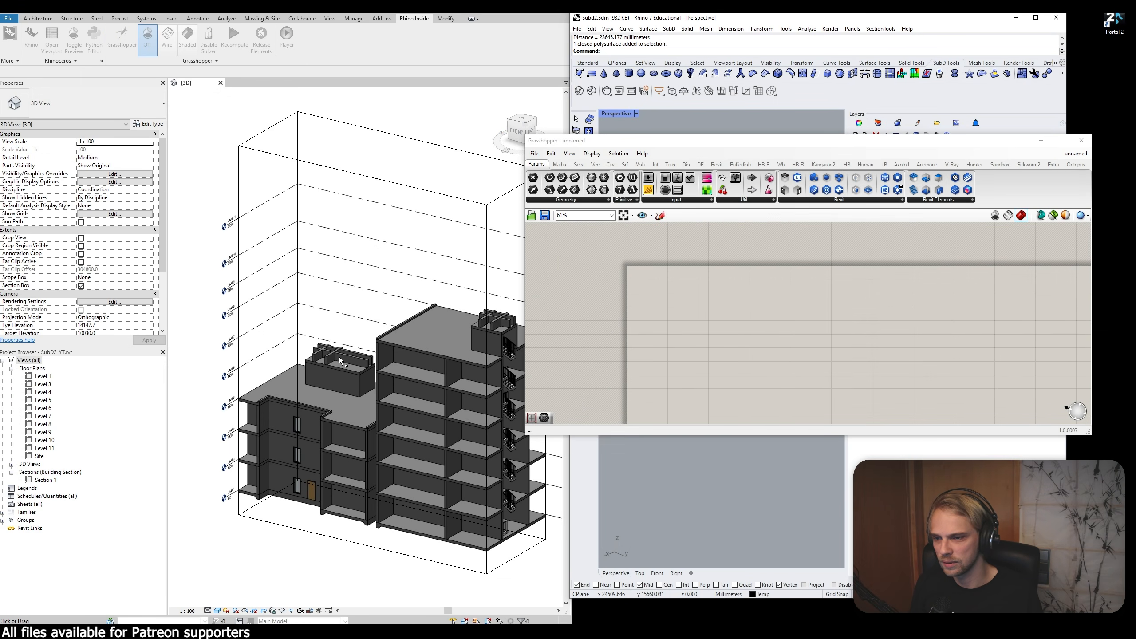
Step: Switch to Revit and slightly adjust the extents of the section box around the building in the 3D view
left_click(542, 9)
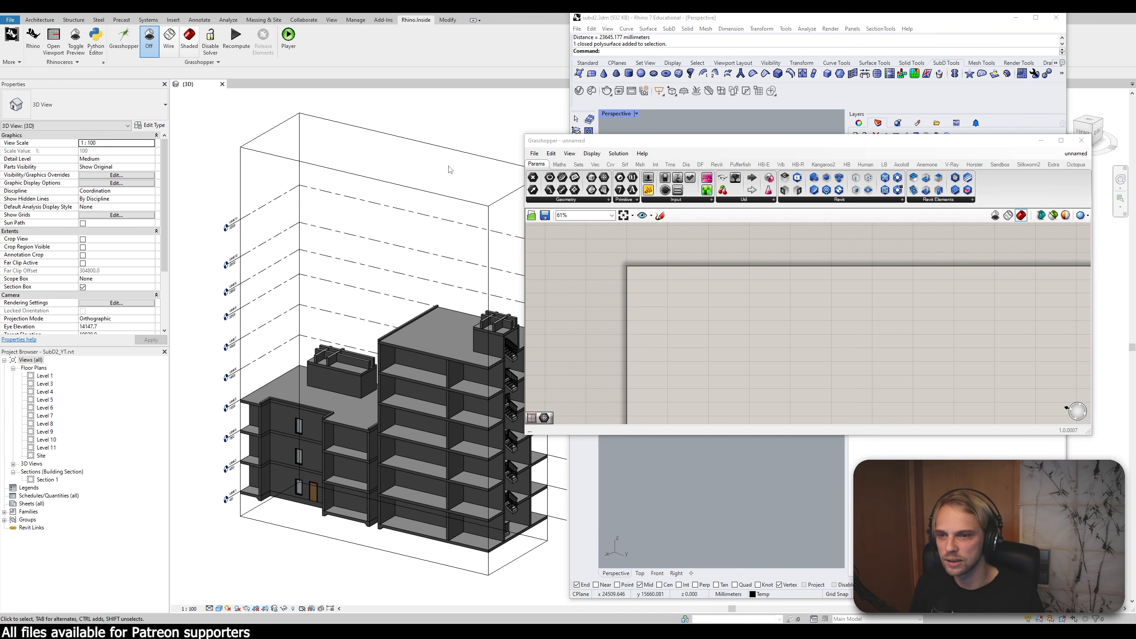
left_click(425, 193)
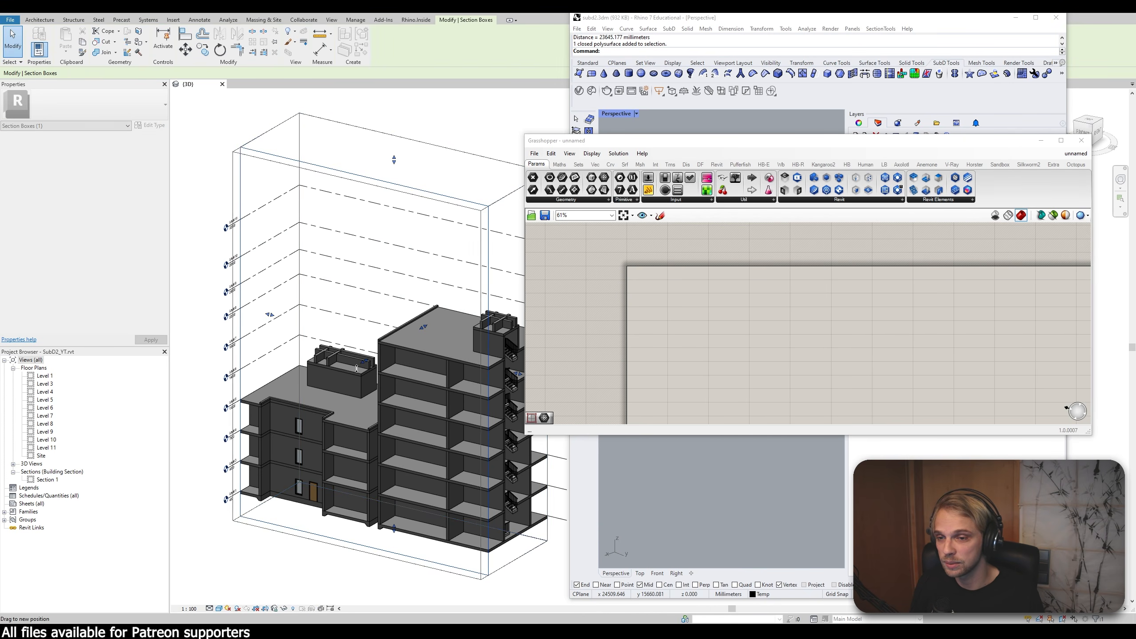
mouse_move(356, 369)
left_mouse_down()
mouse_move(276, 414)
mouse_move(355, 379)
mouse_move(362, 363)
left_mouse_up()
left_click_drag(416, 276, 382, 287)
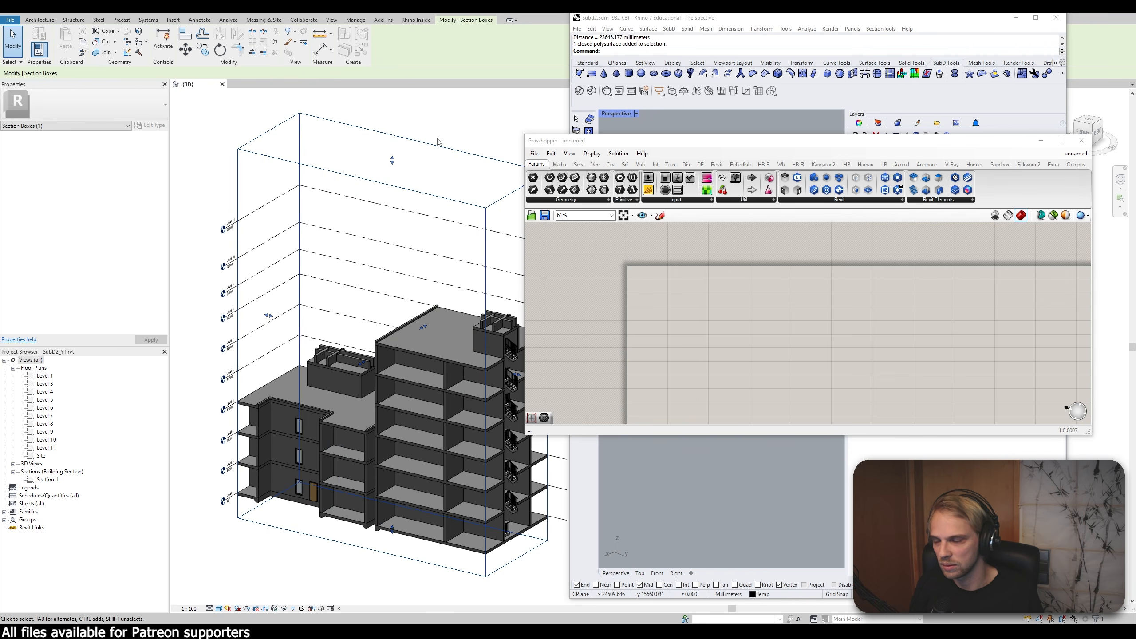
left_click(463, 125)
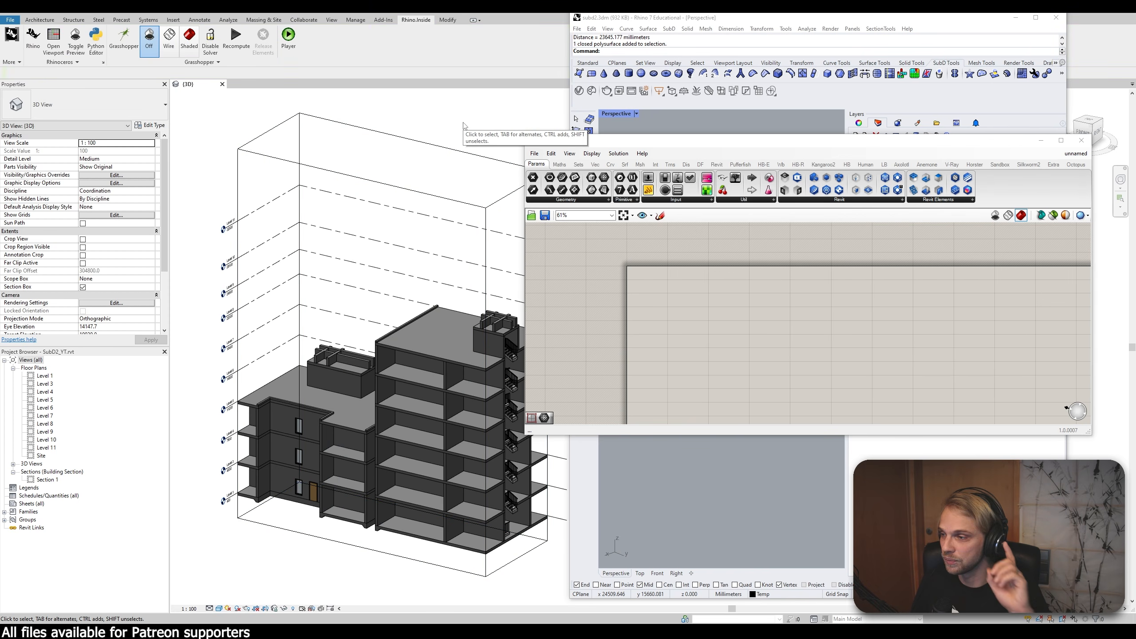
Step: Add a SubD parameter to the Grasshopper canvas and reference the closed SubD form from Rhino in it
left_click_drag(725, 145, 660, 522)
left_click(651, 333)
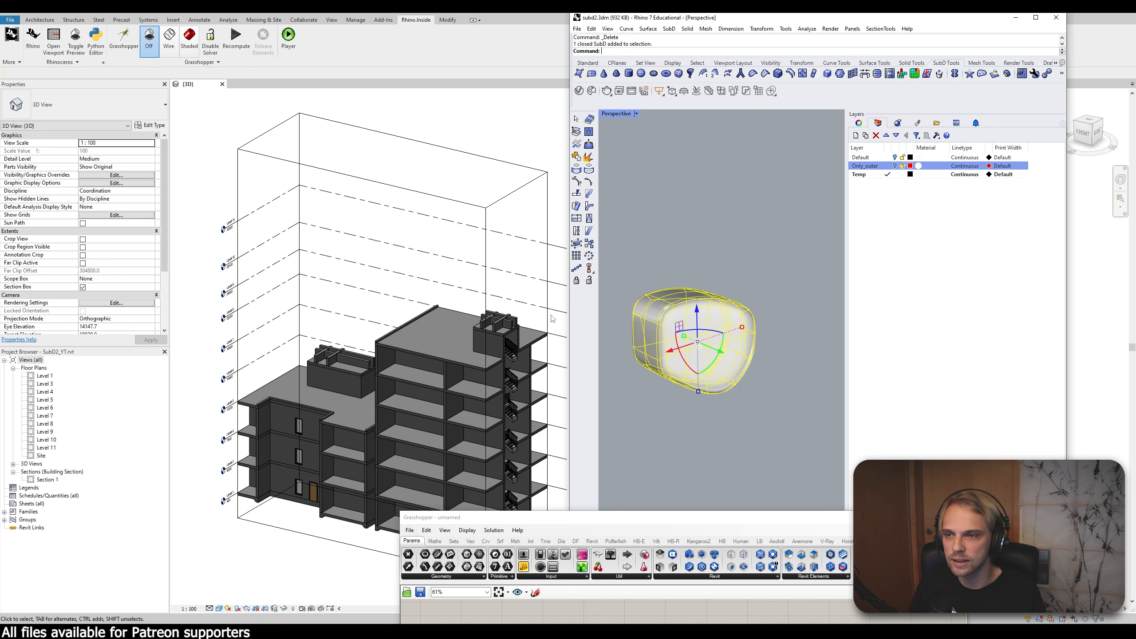
left_click_drag(661, 529, 369, 43)
double_click(291, 186)
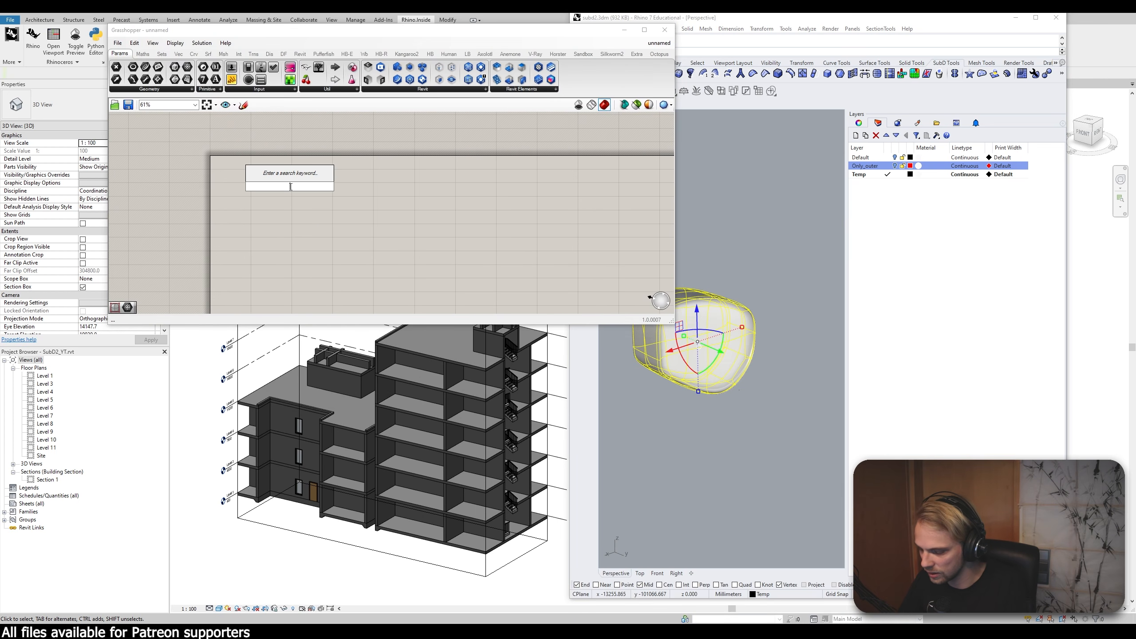
type("subd")
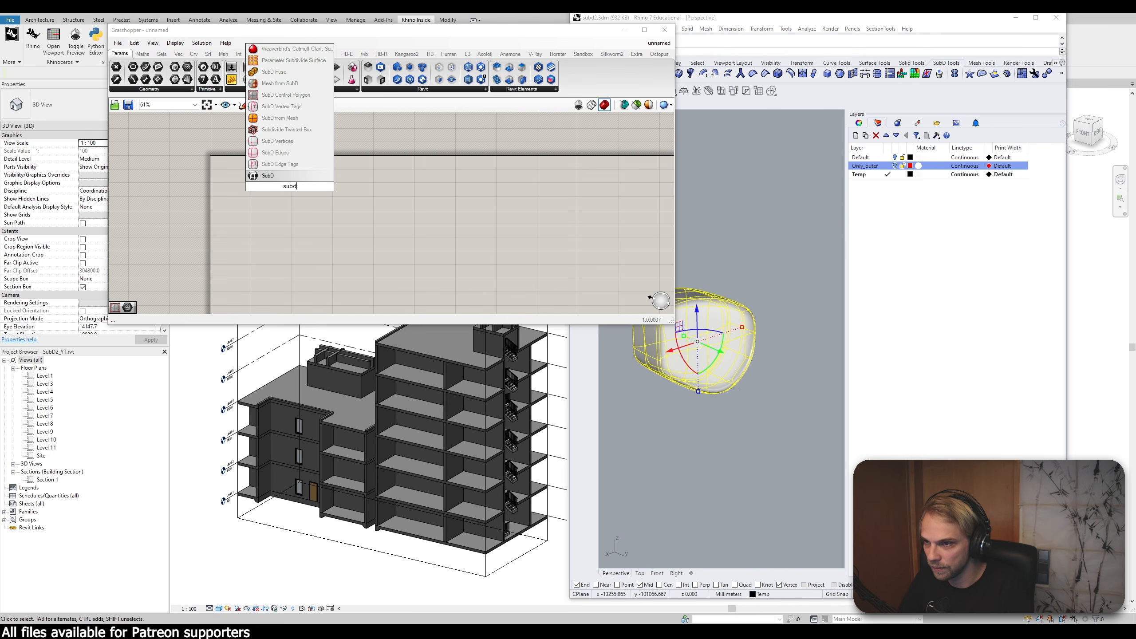
key("Return")
right_click(291, 188)
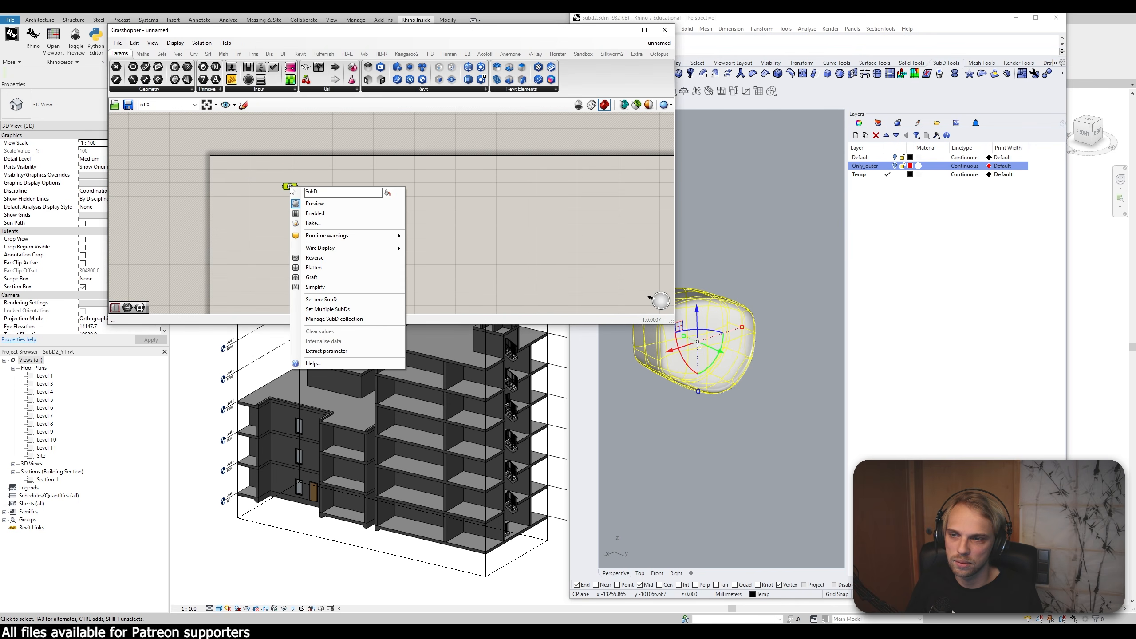
left_click(349, 299)
left_click(698, 340)
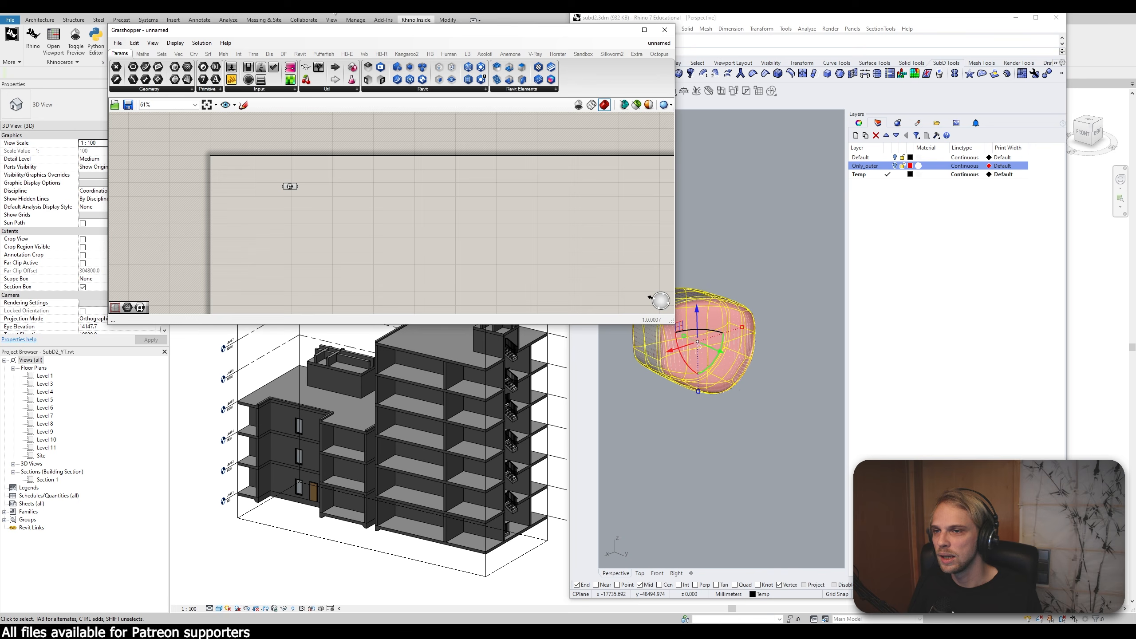
Step: Arrange the Grasshopper window over the Revit model so the Rhino form stays in view, and reposition the SubD parameter on the canvas
left_click_drag(319, 35, 355, 153)
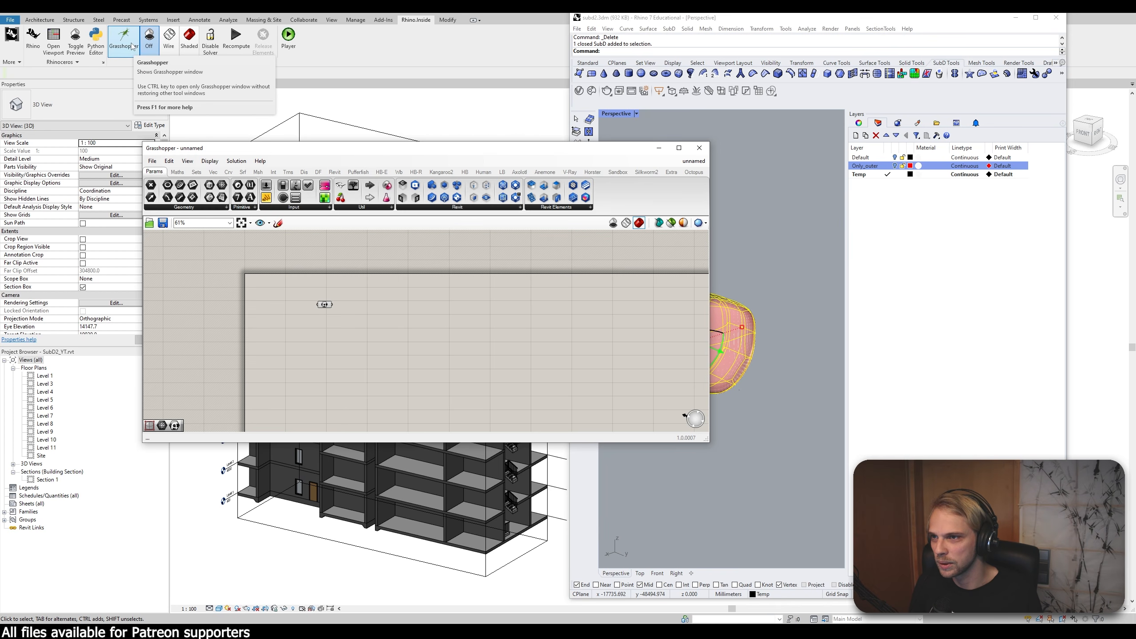
left_click_drag(404, 161, 355, 138)
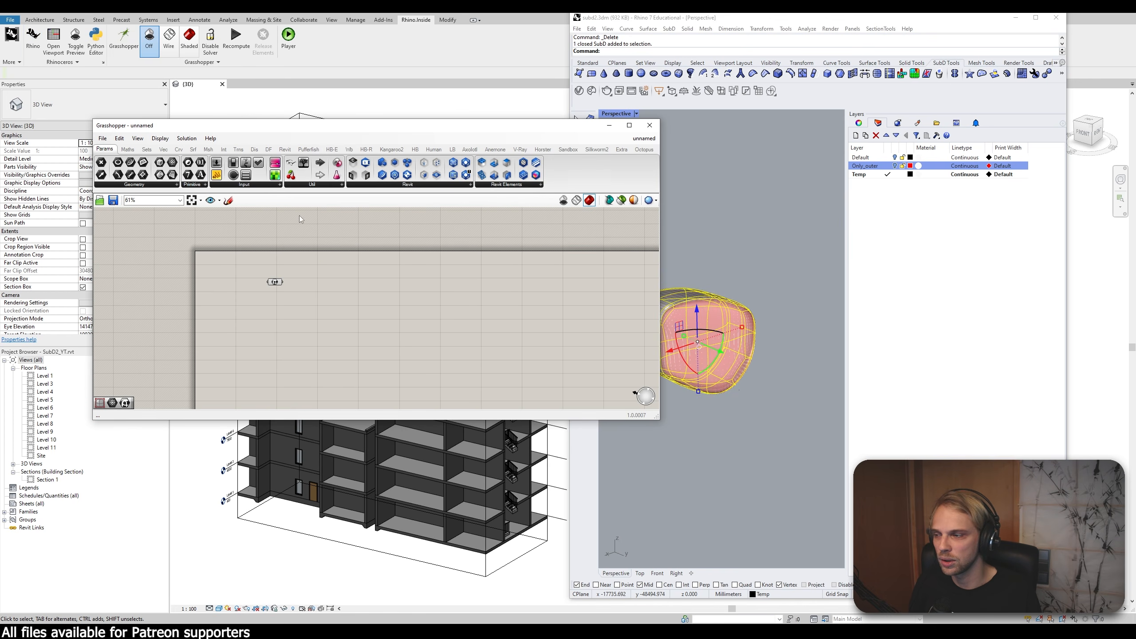
scroll(283, 279, "up", 3)
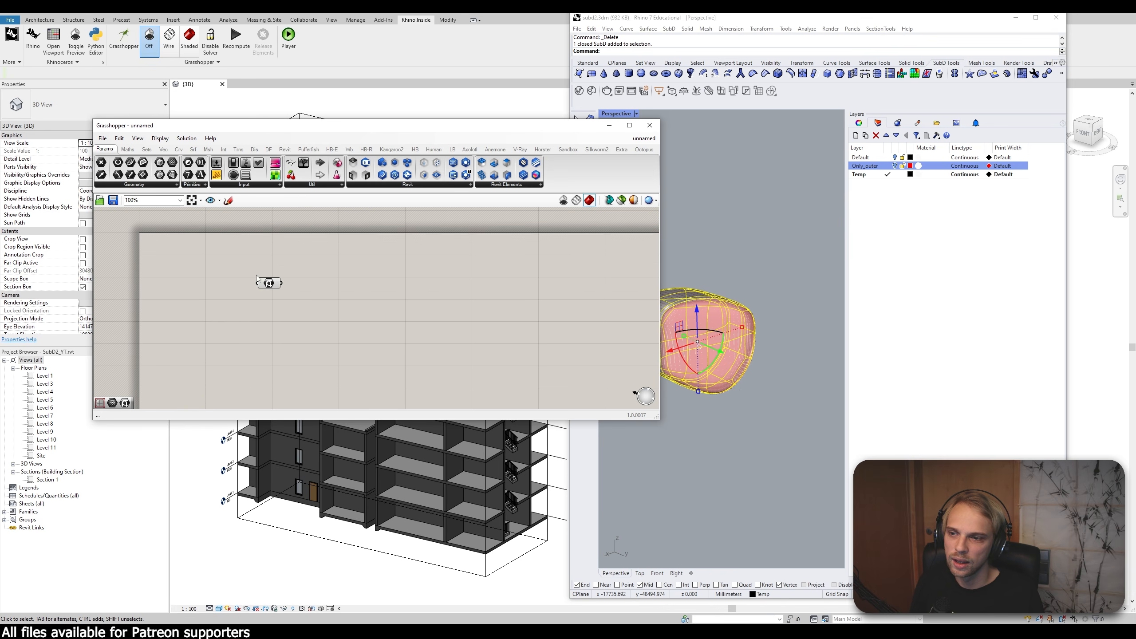
mouse_move(267, 285)
left_mouse_down()
mouse_move(250, 294)
mouse_move(270, 303)
left_mouse_up()
left_click(281, 312)
right_click_drag(281, 312, 329, 287)
scroll(330, 287, "up", 2)
left_click_drag(316, 273, 308, 285)
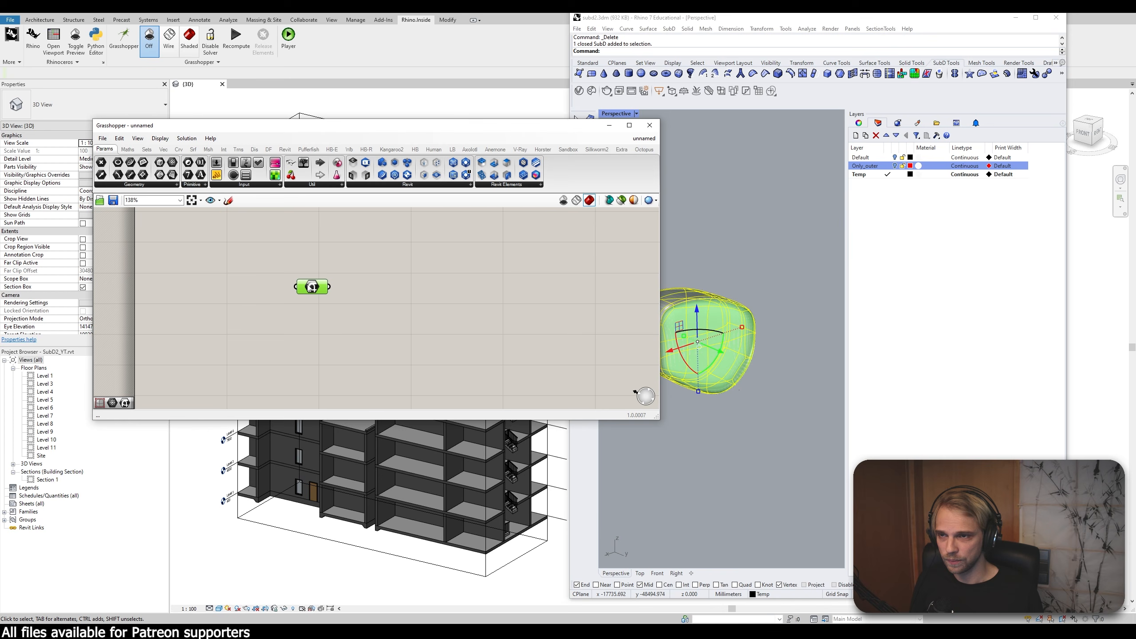
left_click(540, 308)
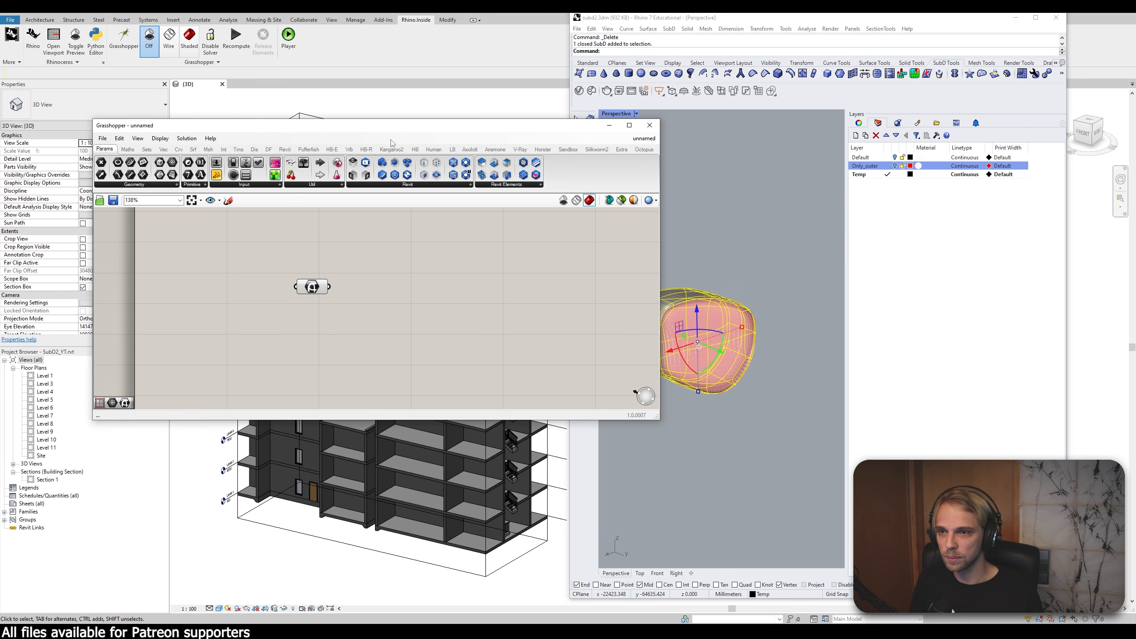
left_click_drag(380, 119, 914, 306)
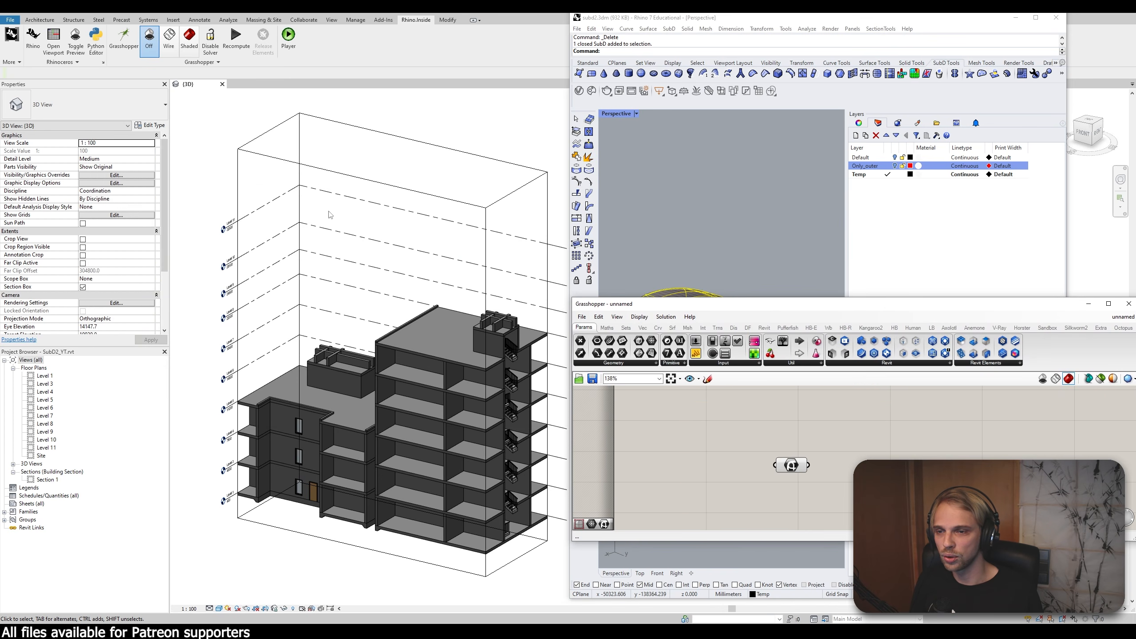
left_click_drag(671, 304, 216, 88)
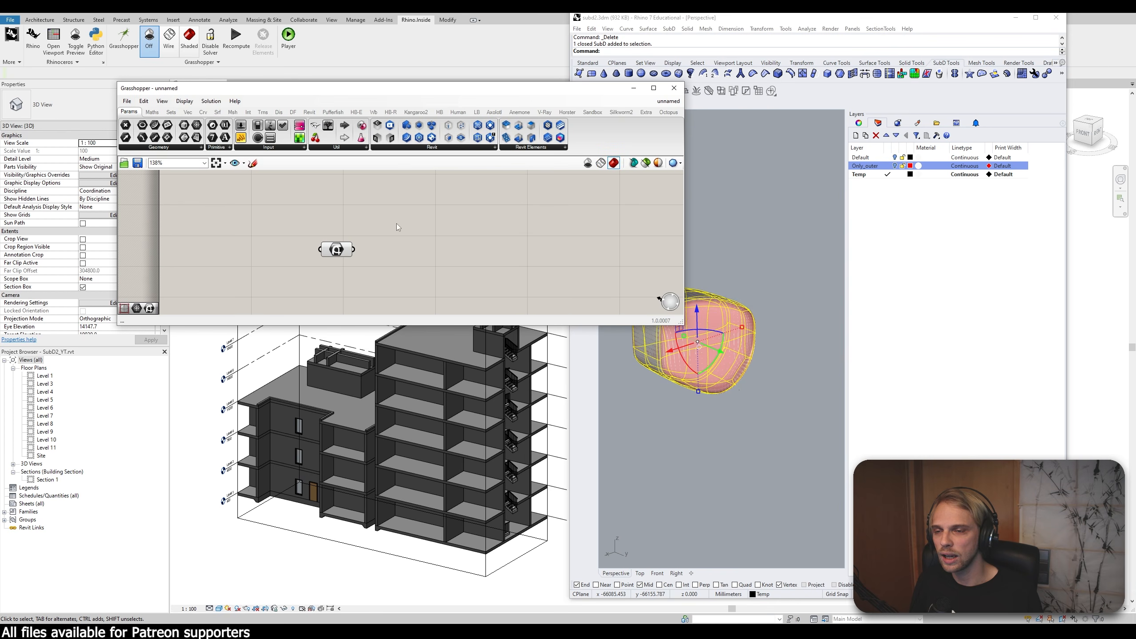
Step: Add a Brep parameter next to the SubD parameter and connect the SubD output to its input
right_click_drag(396, 223, 324, 209)
scroll(372, 271, "down", 3)
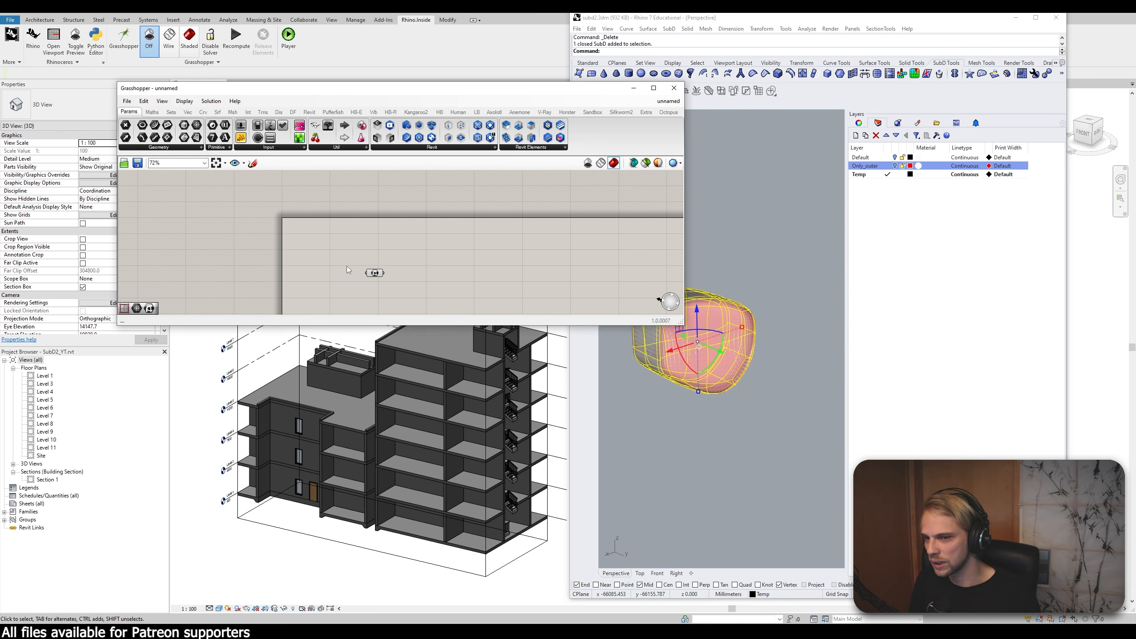
left_click_drag(375, 273, 357, 262)
double_click(413, 265)
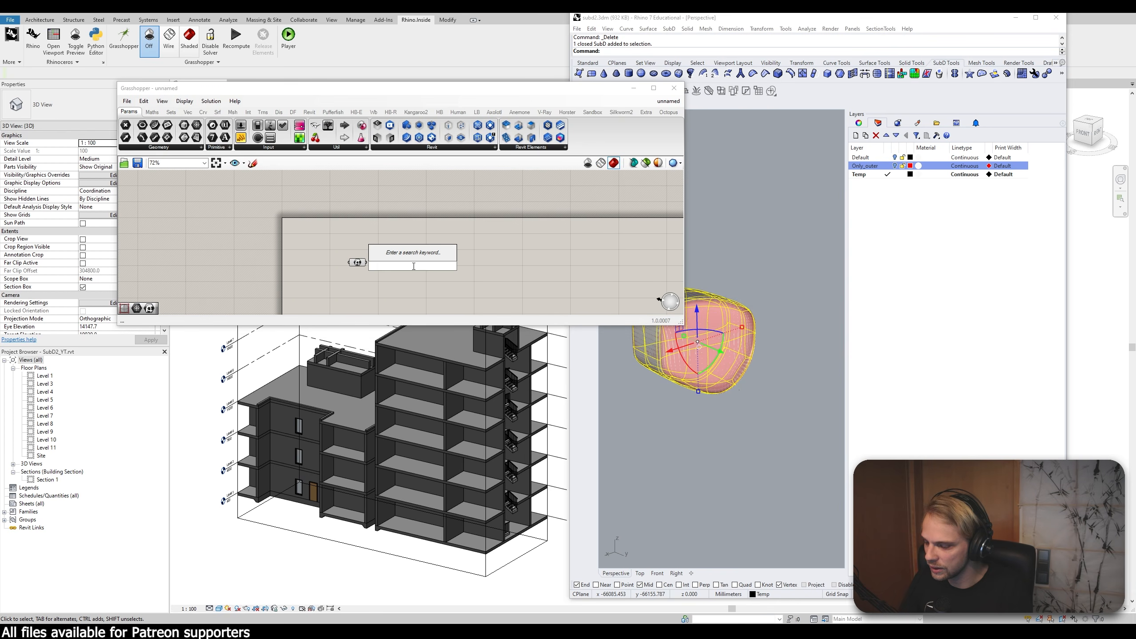
type("brep")
key("Return")
scroll(413, 266, "up", 3)
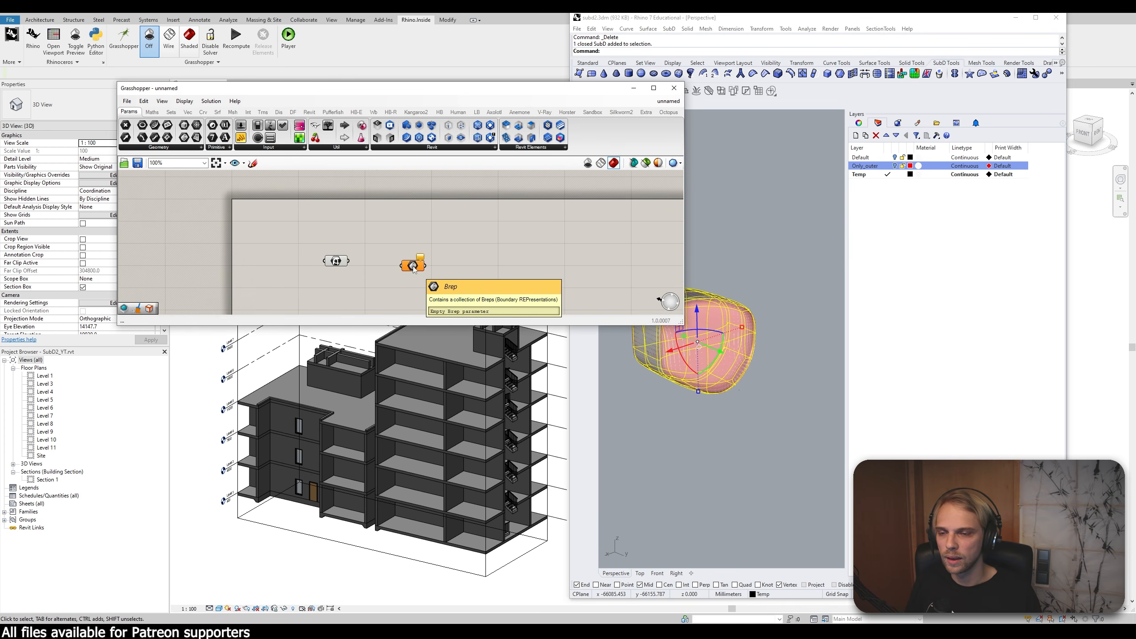
left_click_drag(324, 260, 357, 258)
Step: Widen the Rhino viewport by narrowing the Layers area, and hide the original SubD object
left_click(873, 216)
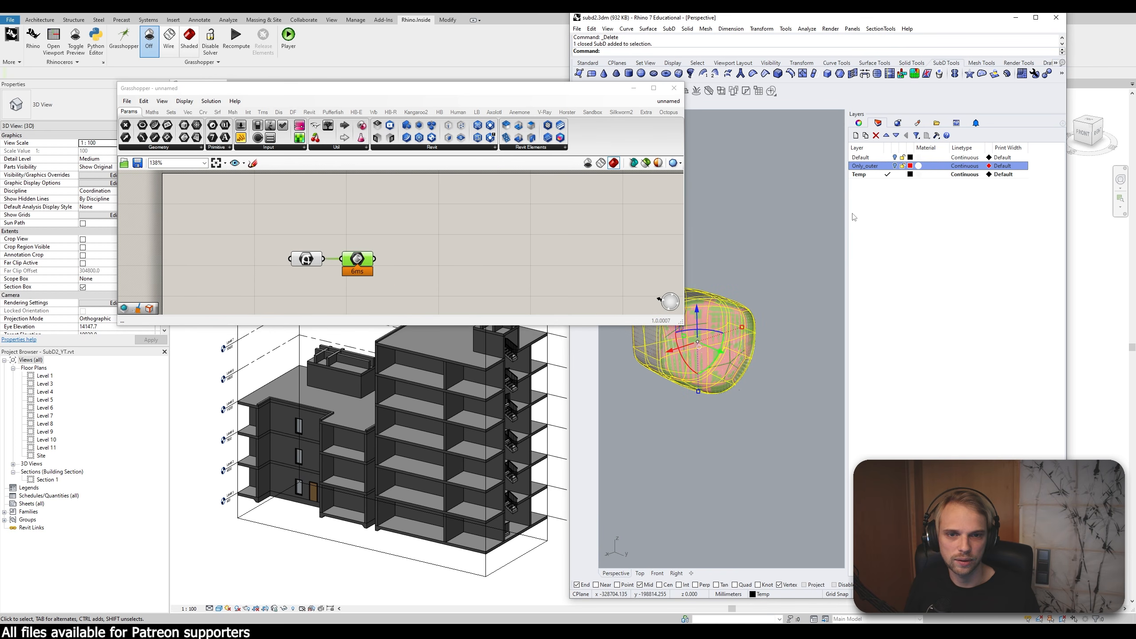
left_click_drag(846, 214, 952, 215)
scroll(758, 250, "up", 3)
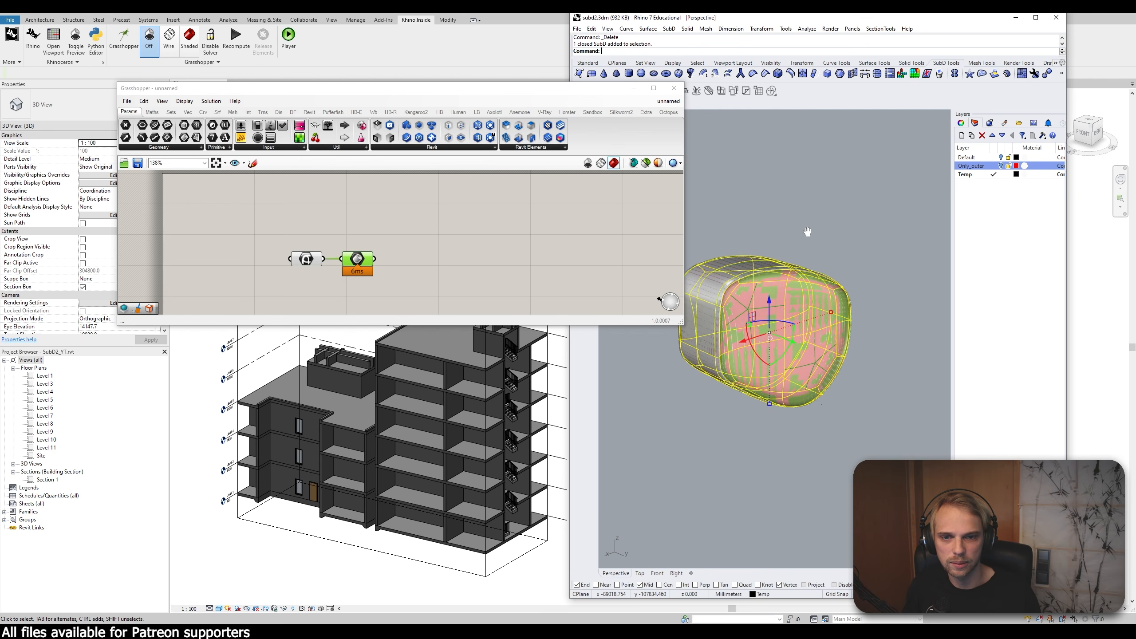
scroll(823, 183, "up", 3)
key("Escape")
left_click(777, 174)
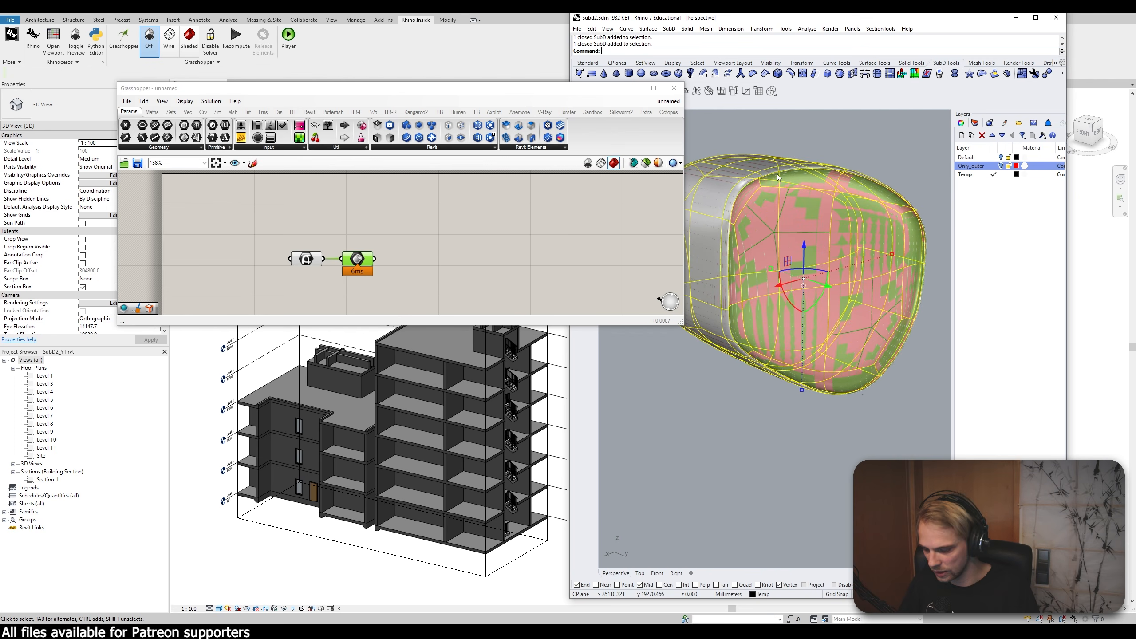
type("Hide")
key("Return")
Step: Turn off the preview of the SubD parameter so only the Brep parameter is displayed
left_click(307, 258)
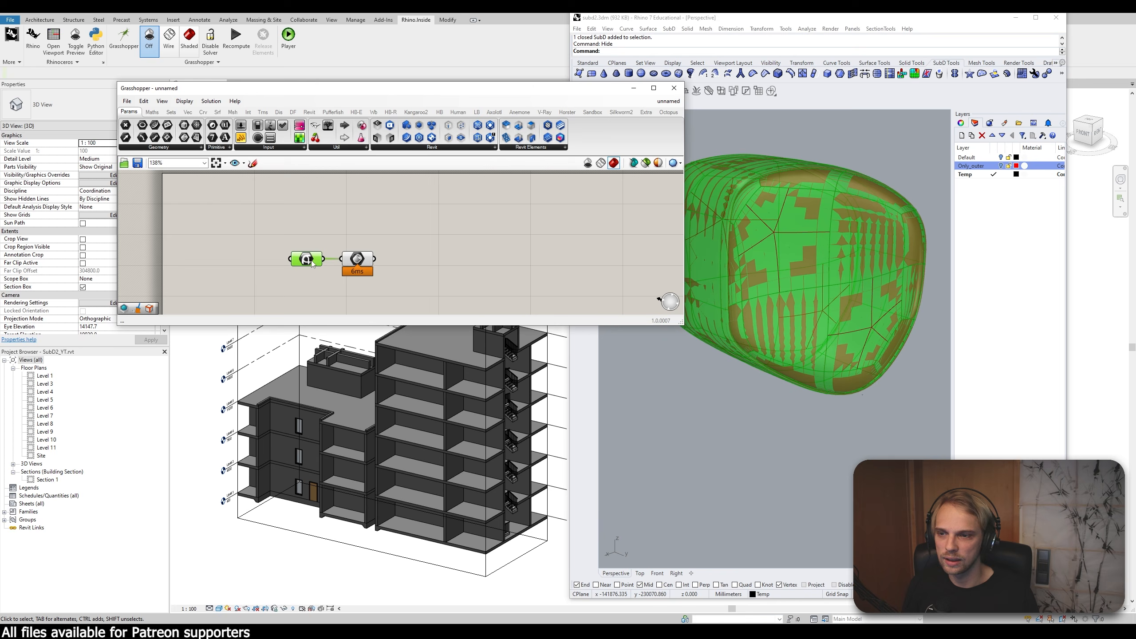
middle_click(311, 259)
left_click(339, 230)
left_click_drag(268, 204, 309, 270)
middle_click(304, 264)
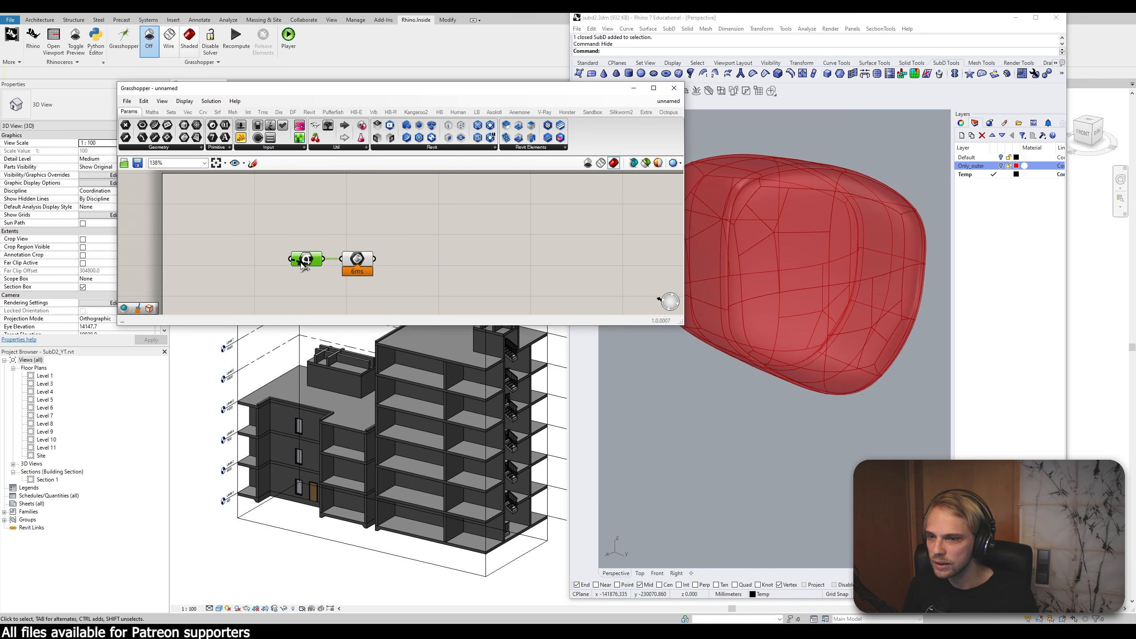
left_click(368, 212)
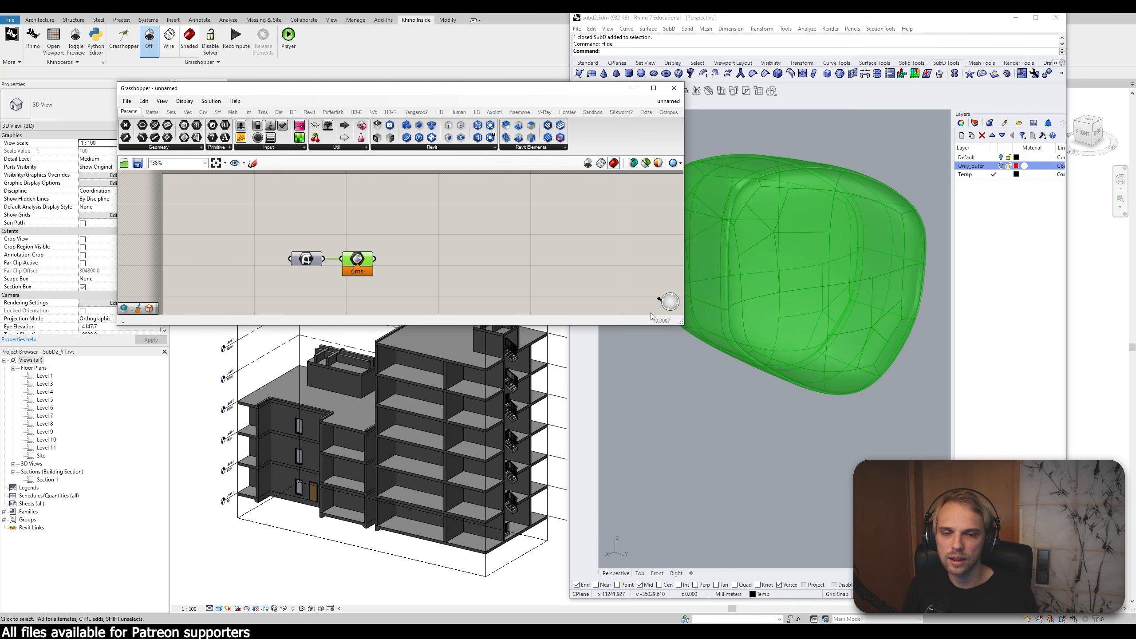
left_click(440, 251)
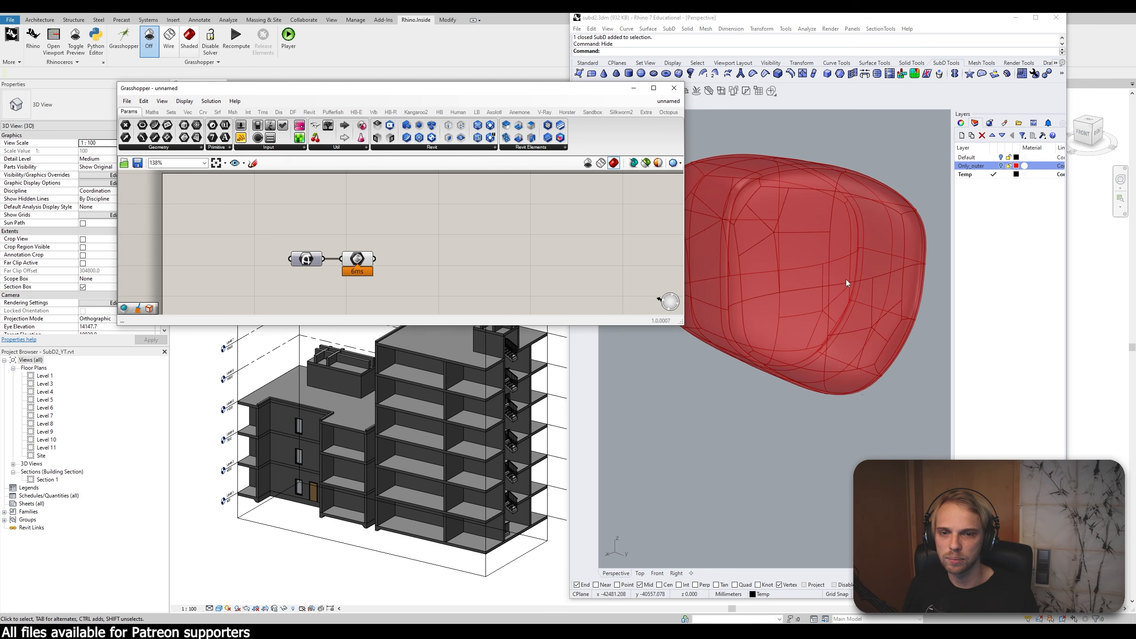
Step: Examine the converted Brep from another side in Rhino, and move its parameter slightly away from the SubD parameter
right_click_drag(846, 279, 823, 303)
scroll(809, 294, "down", 6)
scroll(812, 282, "up", 4)
scroll(801, 225, "up", 2)
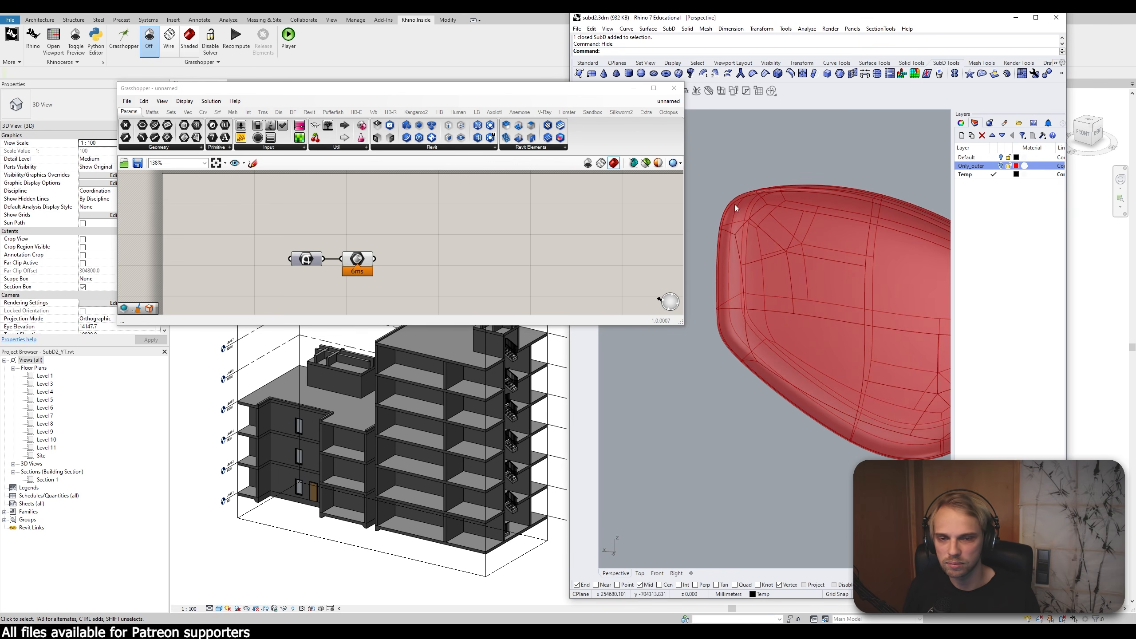
scroll(789, 261, "down", 2)
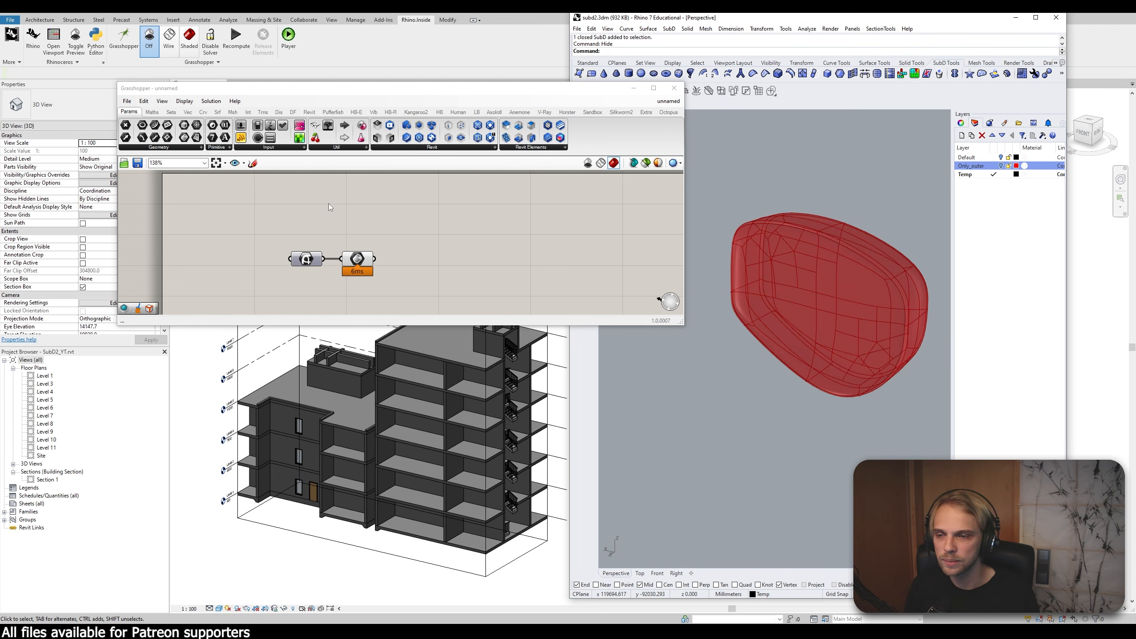
mouse_move(358, 268)
left_mouse_down()
mouse_move(376, 268)
mouse_move(365, 268)
left_mouse_up()
left_click(460, 250)
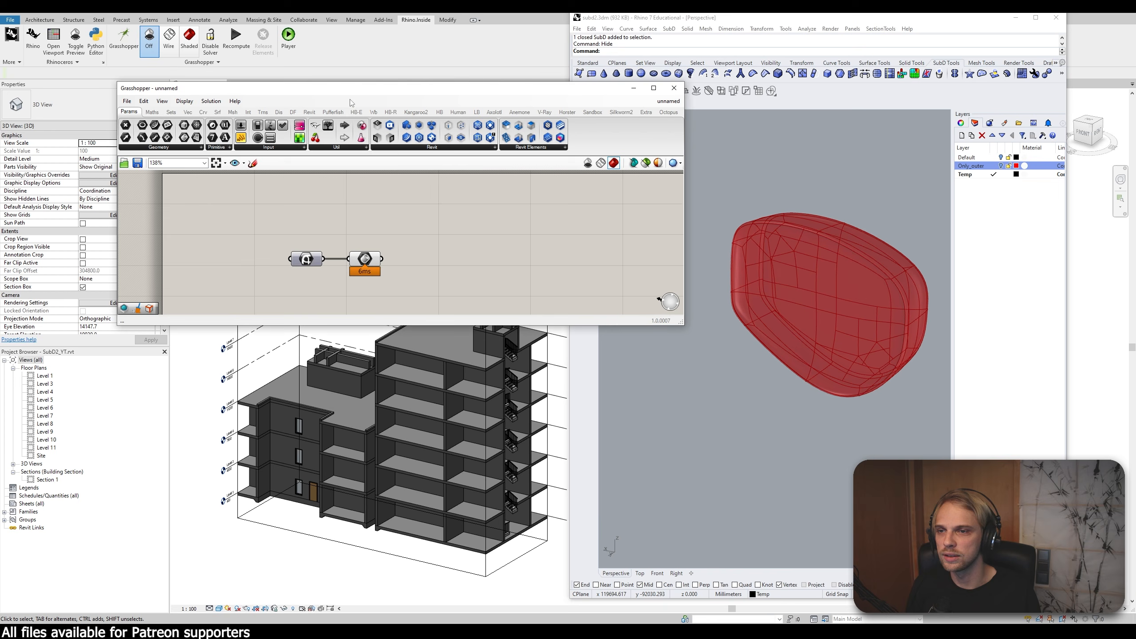
Step: Place an Add Brep DirectShape component from the Revit tools and connect the Brep parameter to its input
left_click_drag(351, 90, 344, 11)
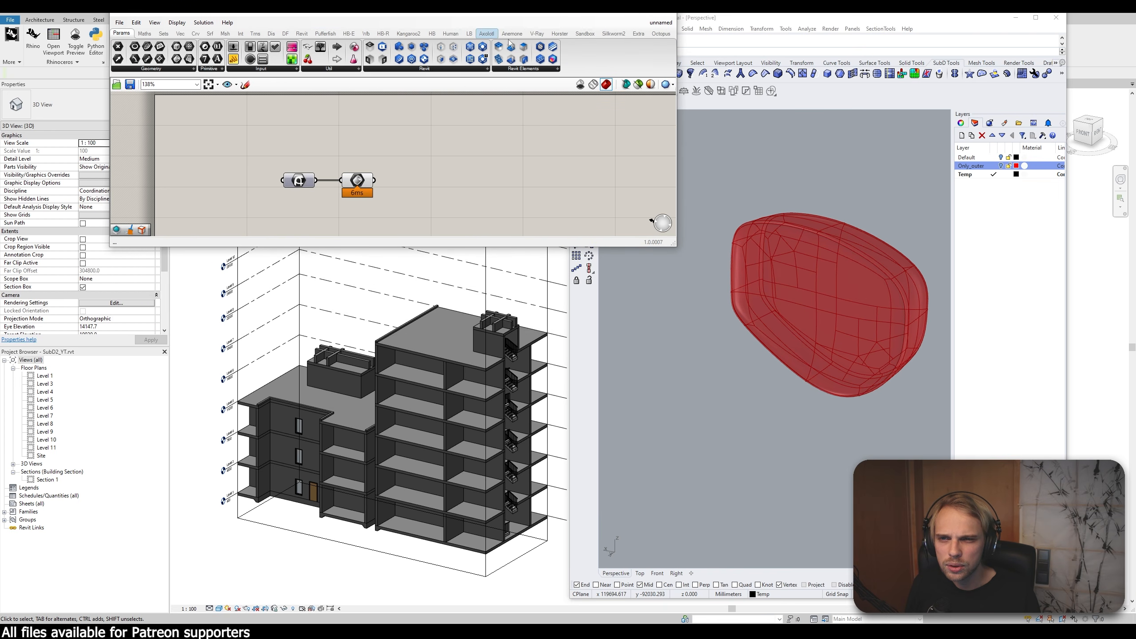
left_click(301, 33)
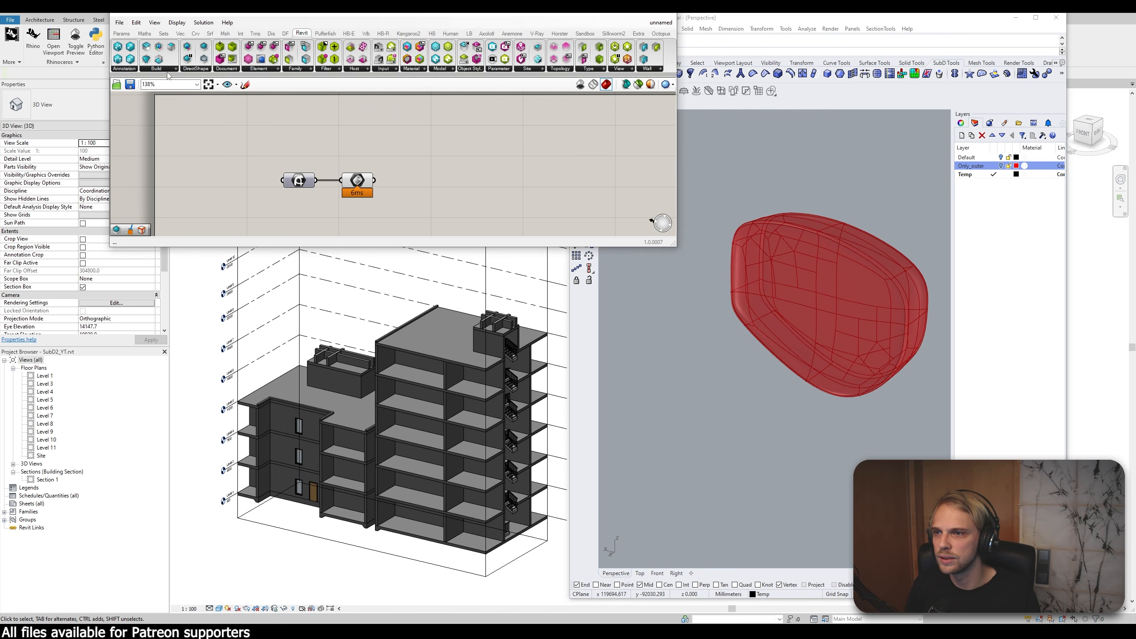
left_click(209, 70)
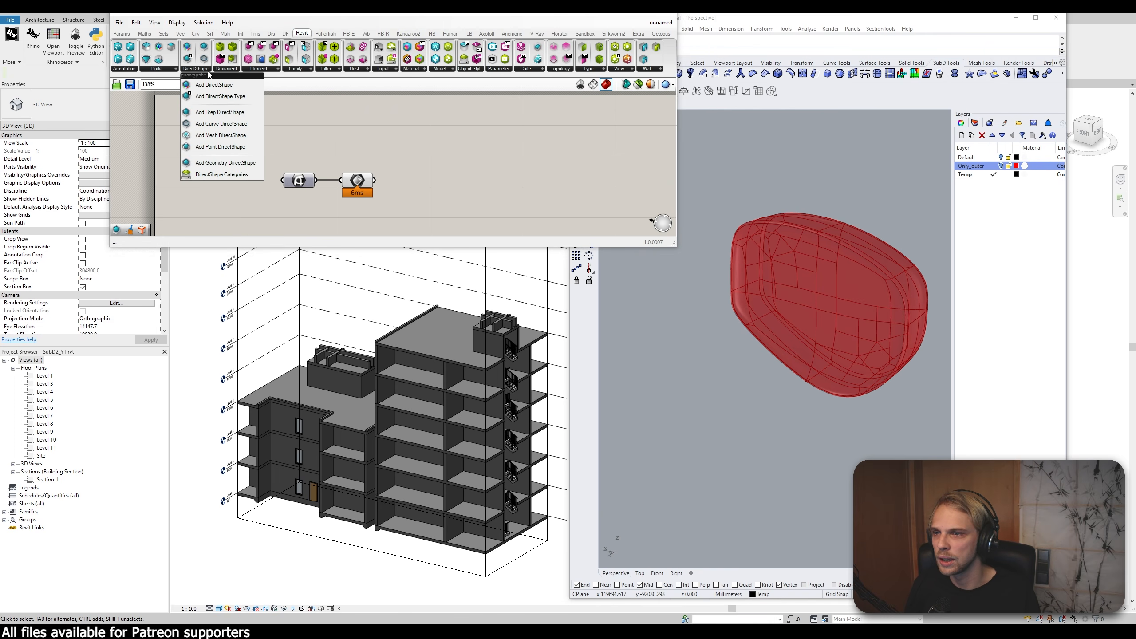
left_click(212, 112)
left_click(411, 184)
left_click_drag(375, 181, 399, 186)
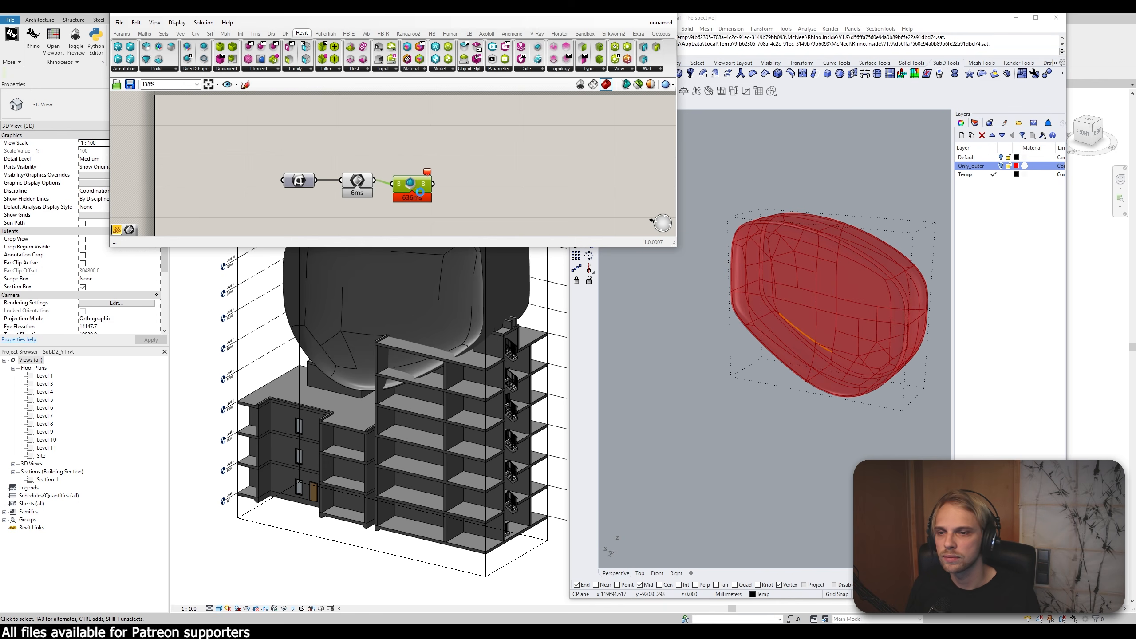
left_click_drag(417, 191, 419, 192)
left_click(493, 171)
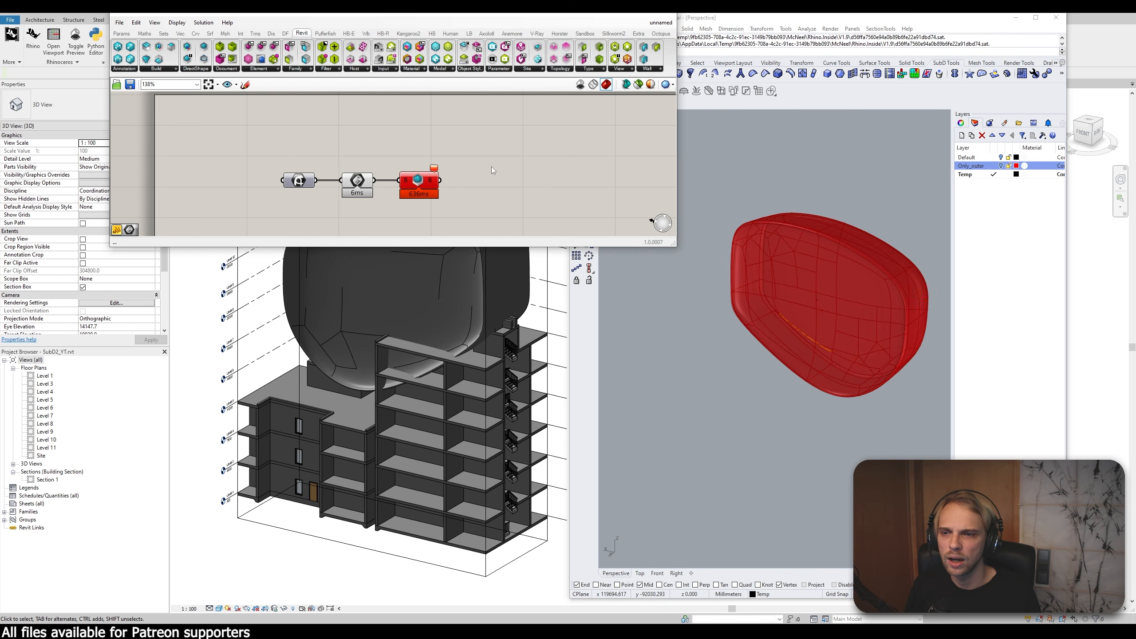
Step: Check the error details of the Add Brep DirectShape component, and reconnect the Brep parameter to its input
left_click(433, 170)
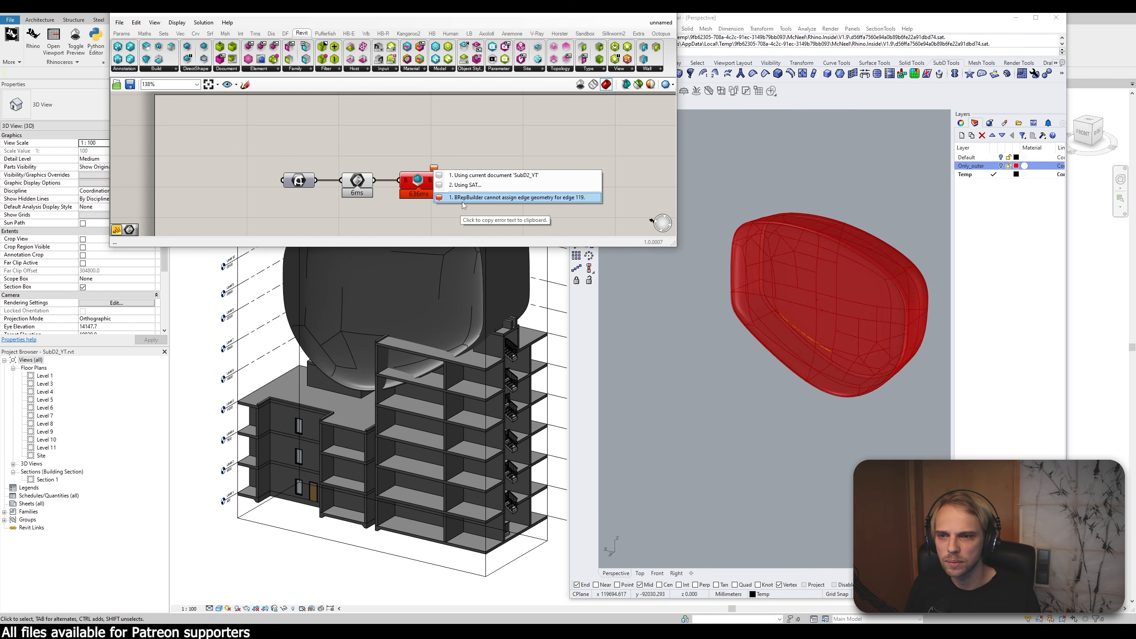
left_click(543, 196)
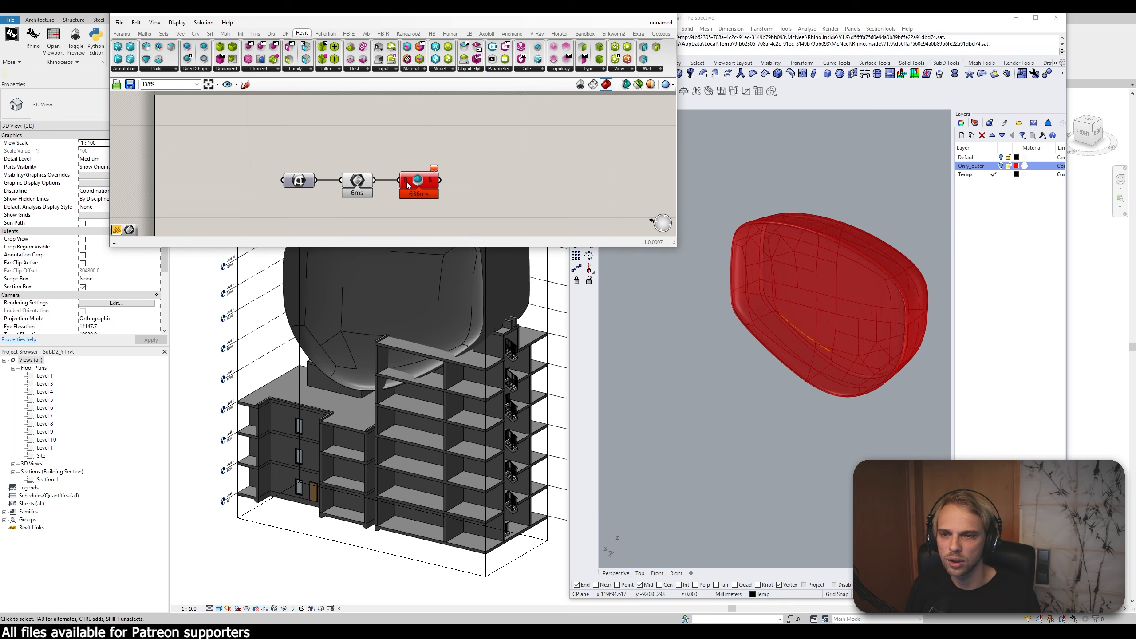
mouse_move(394, 182)
left_mouse_down("ctrl")
mouse_move(369, 182)
mouse_move(397, 181)
left_mouse_up("ctrl")
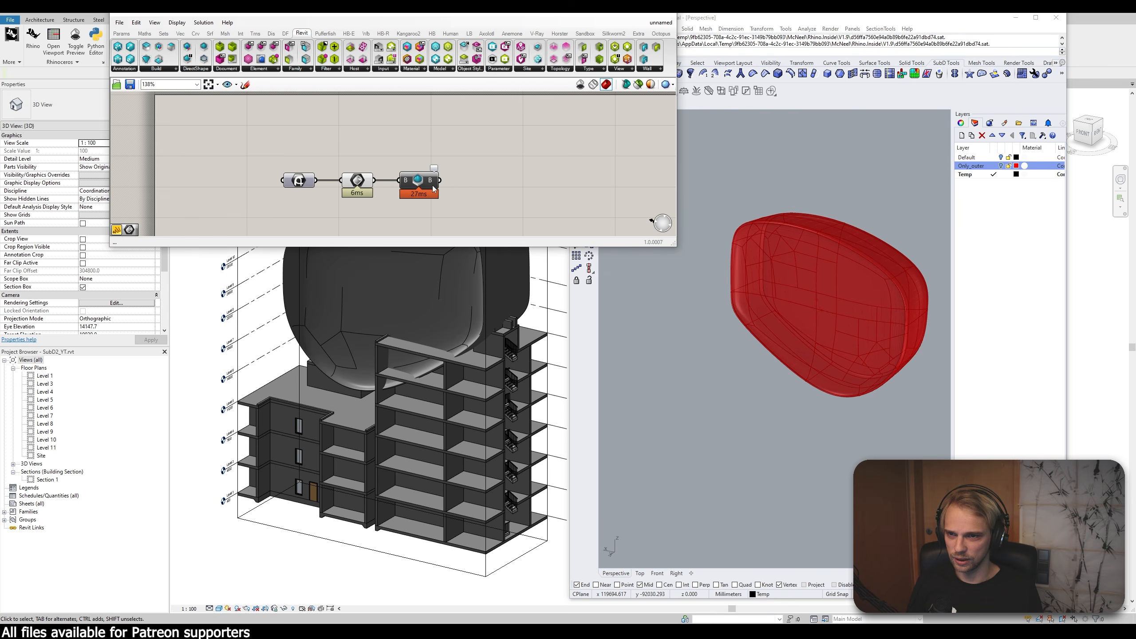
left_click_drag(433, 190, 437, 189)
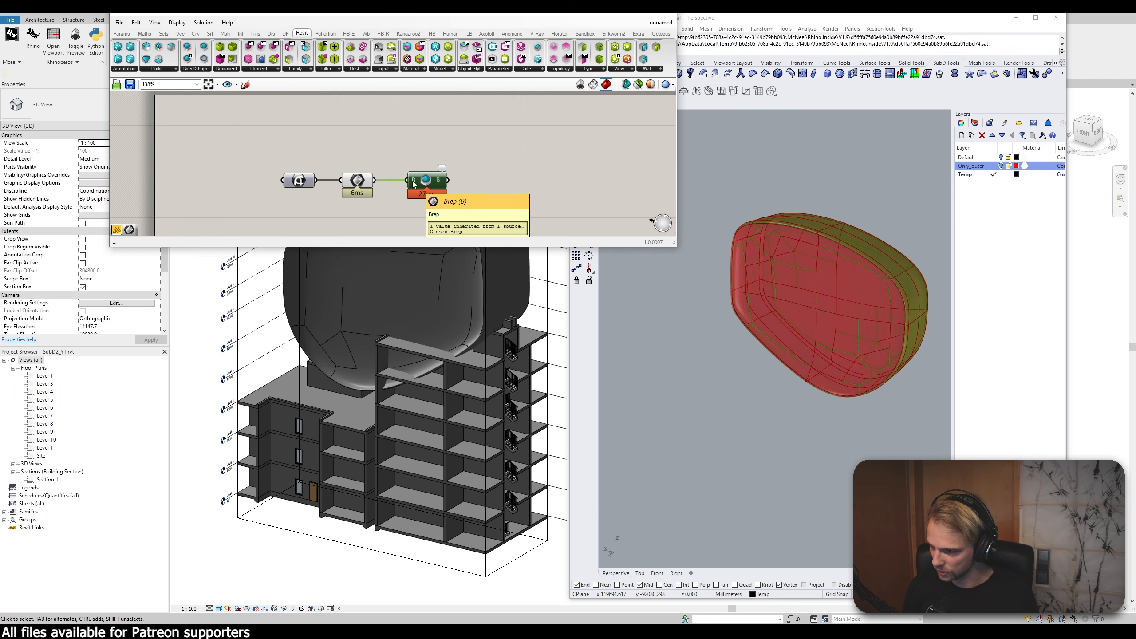
left_click(457, 151)
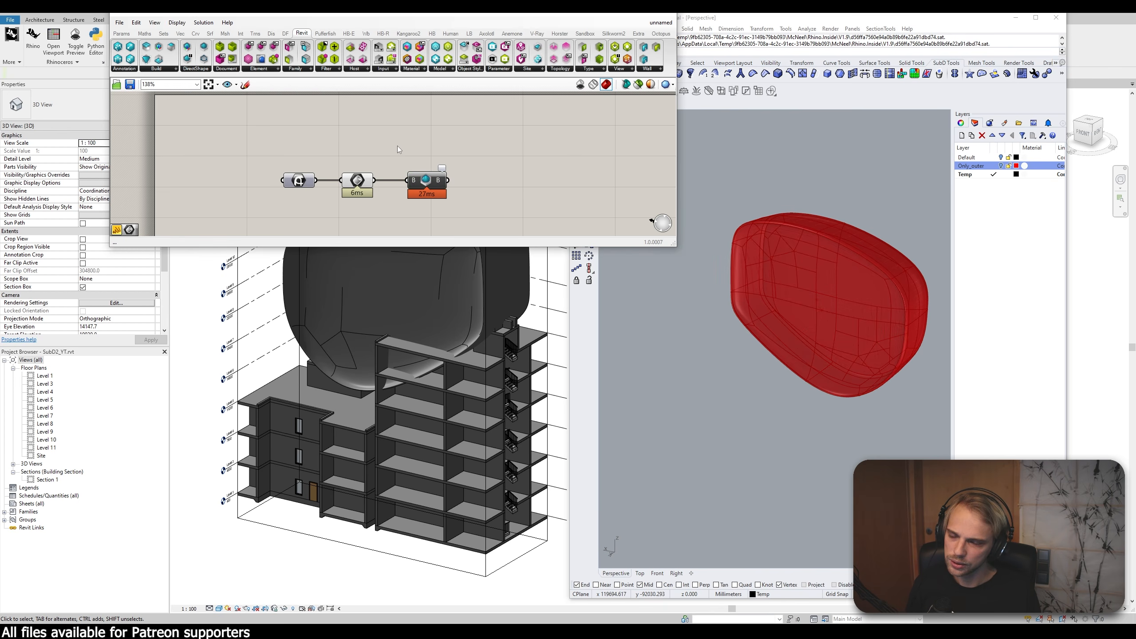
Step: Move the Grasshopper window clear of the Revit 3D view and examine the imported form on the building from several sides
left_click(426, 180)
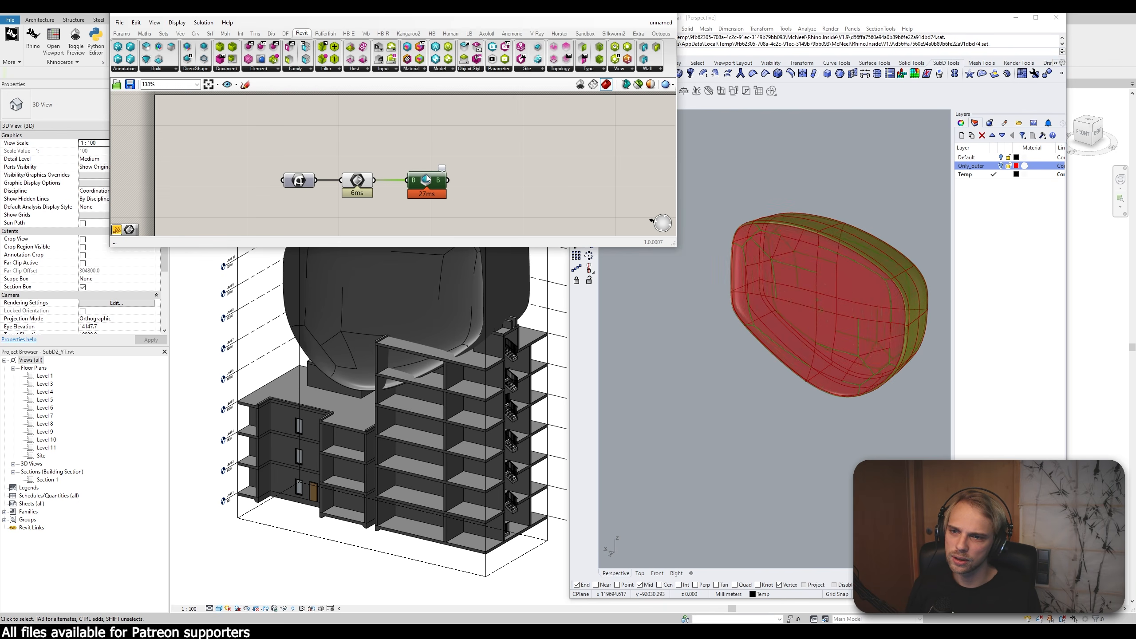
left_click(404, 191)
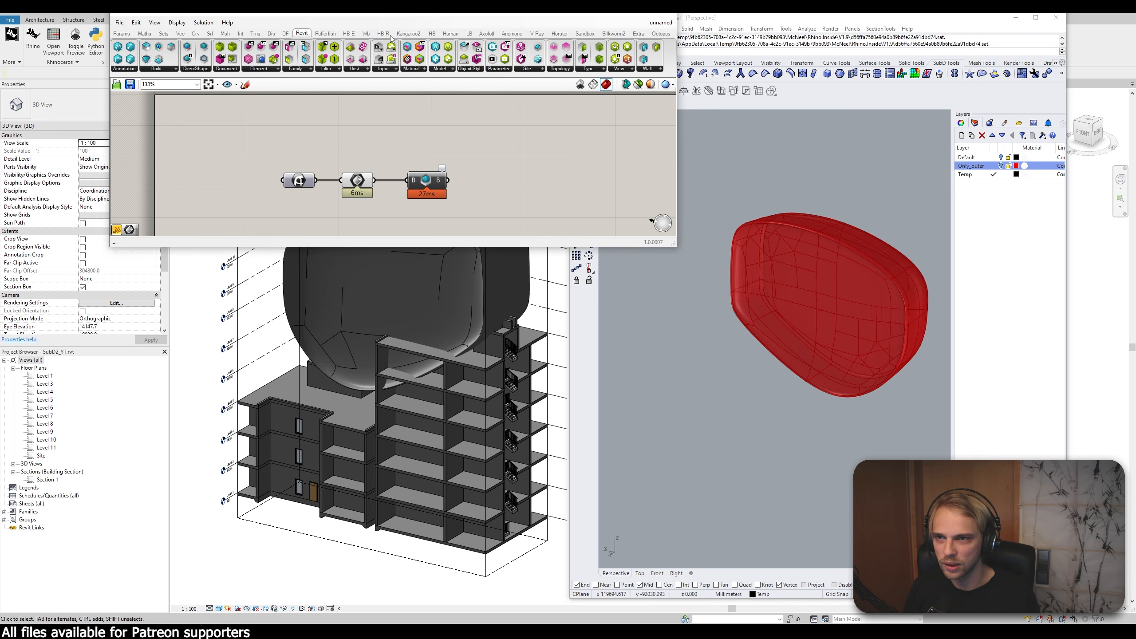
left_click_drag(385, 14, 770, 34)
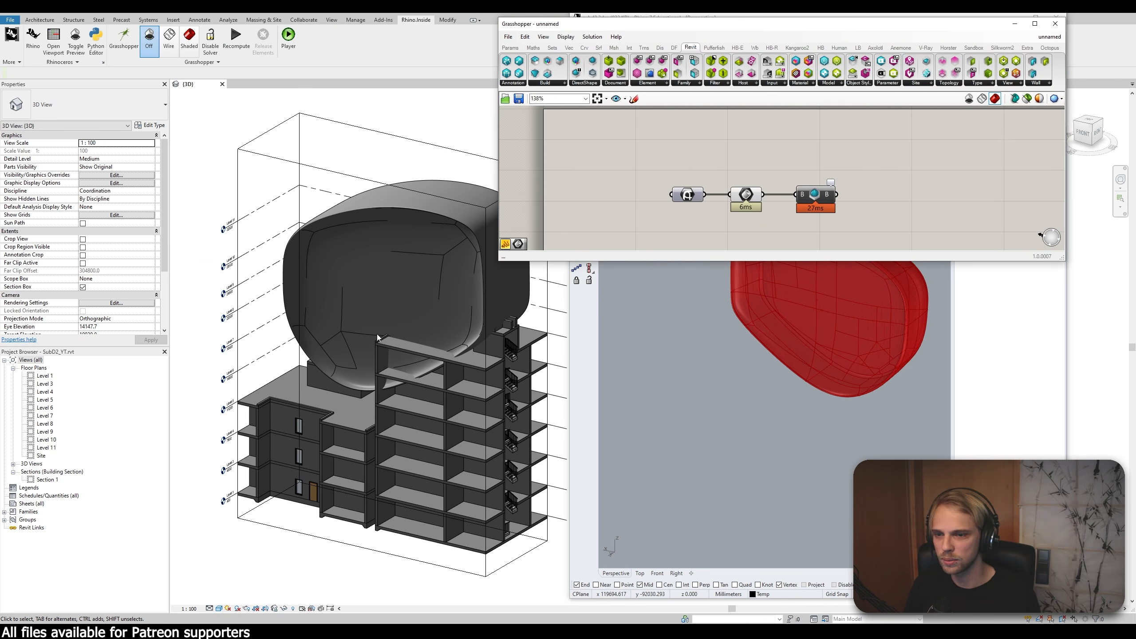
scroll(378, 338, "down", 2)
middle_click_drag(422, 513, 376, 257, "shift")
scroll(385, 246, "up", 2)
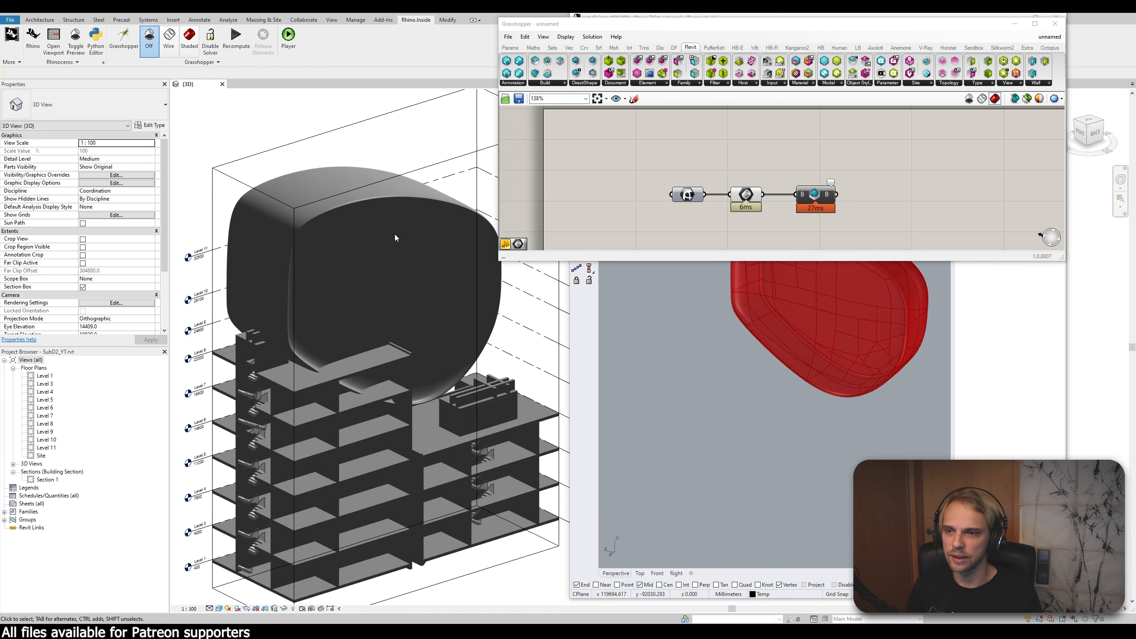
scroll(349, 309, "up", 3)
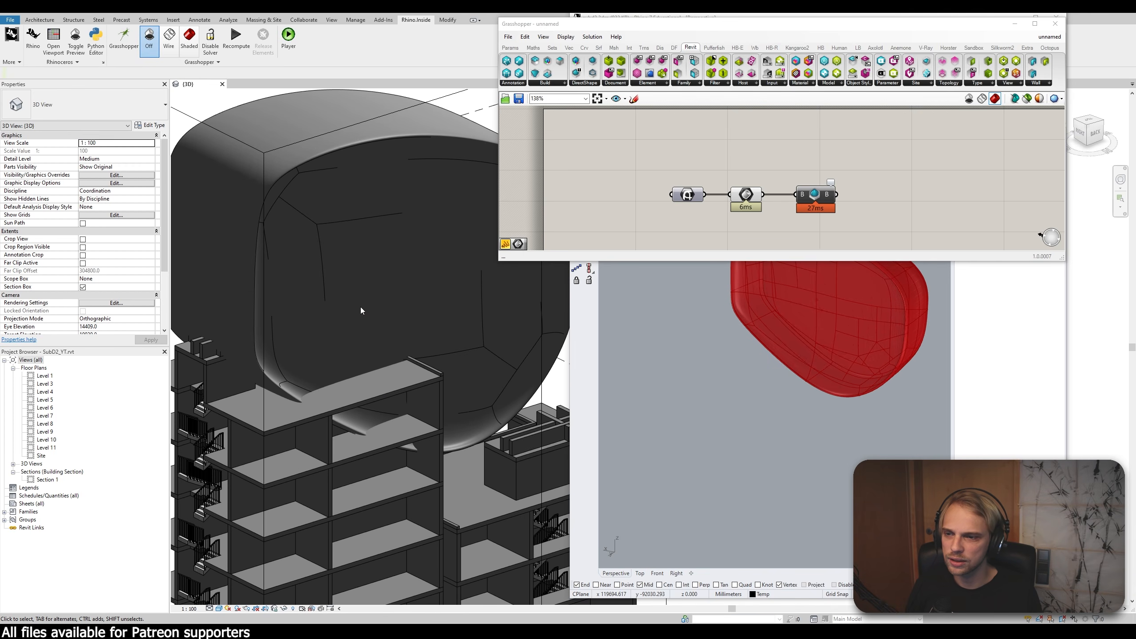
scroll(360, 308, "down", 4)
middle_click_drag(238, 351, 386, 359, "shift")
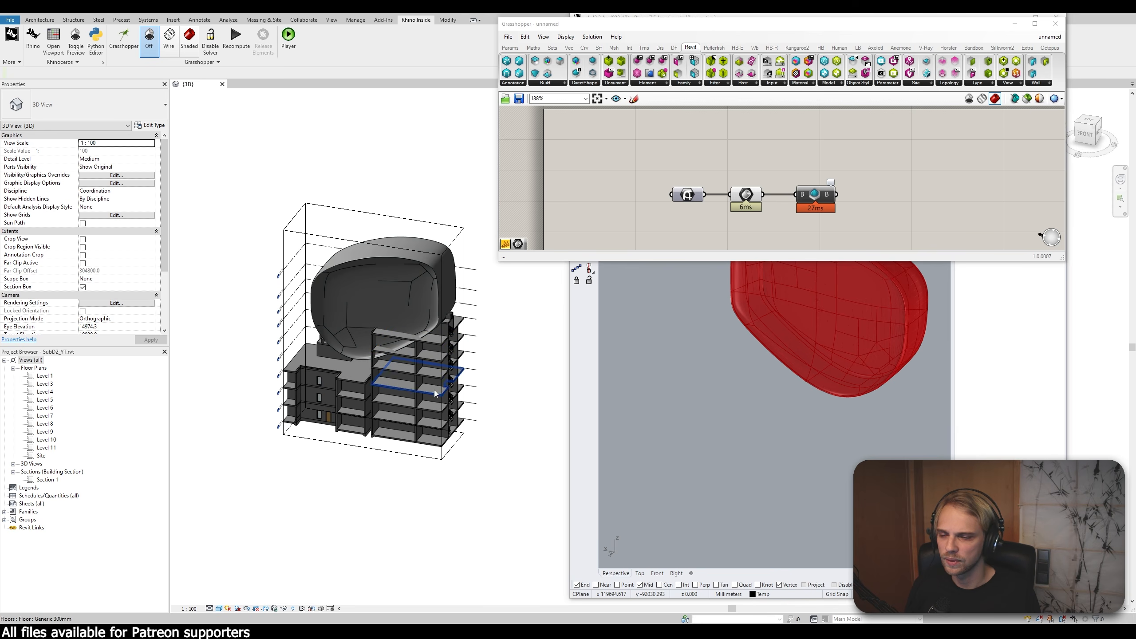
scroll(413, 257, "up", 3)
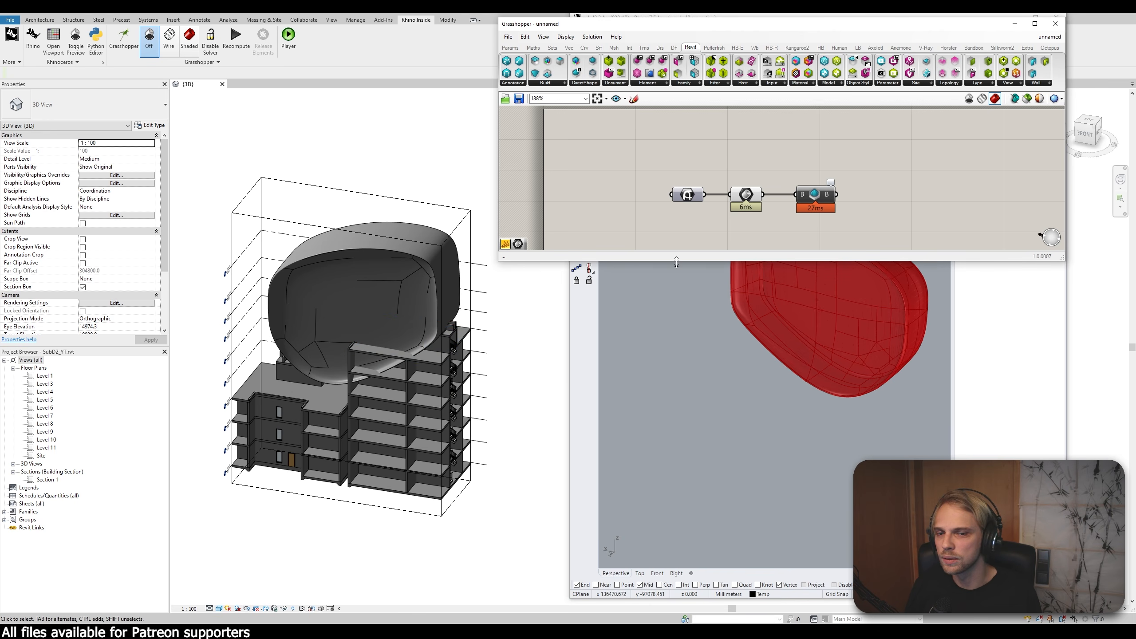
Step: Enlarge the Grasshopper window and check the category of the imported form in Revit
left_click_drag(677, 263, 681, 482)
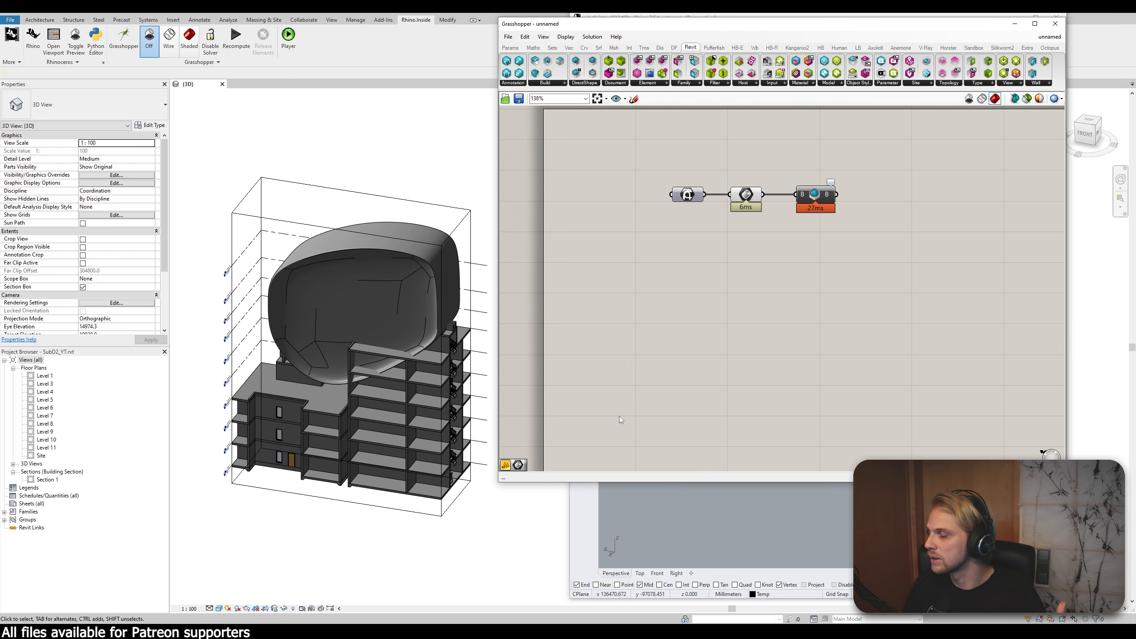
left_click(331, 263)
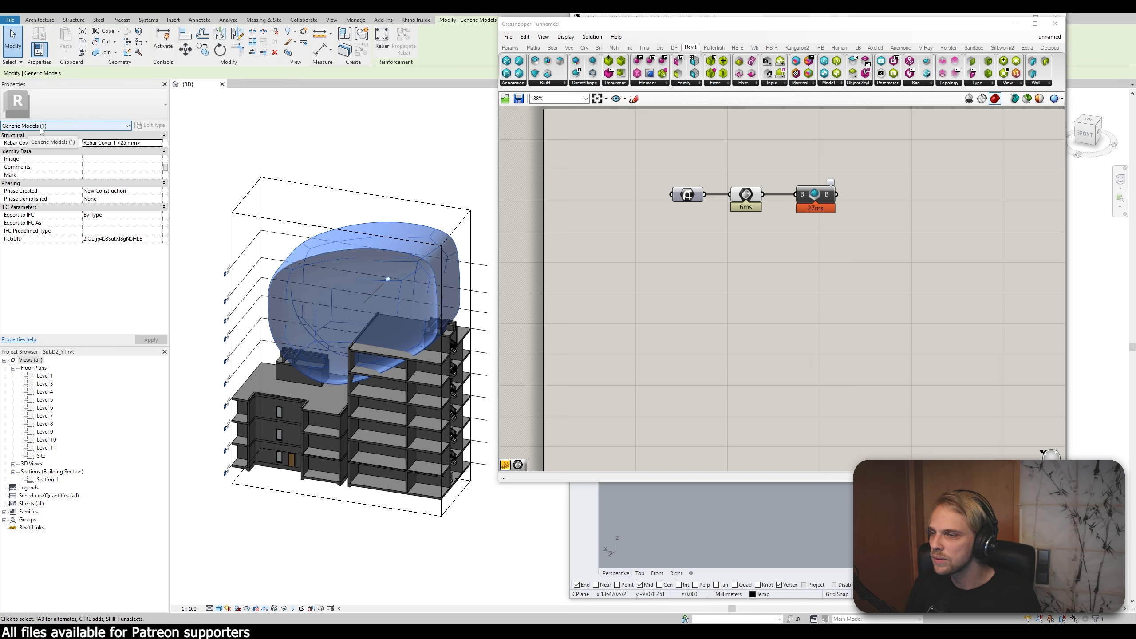
left_click(208, 202)
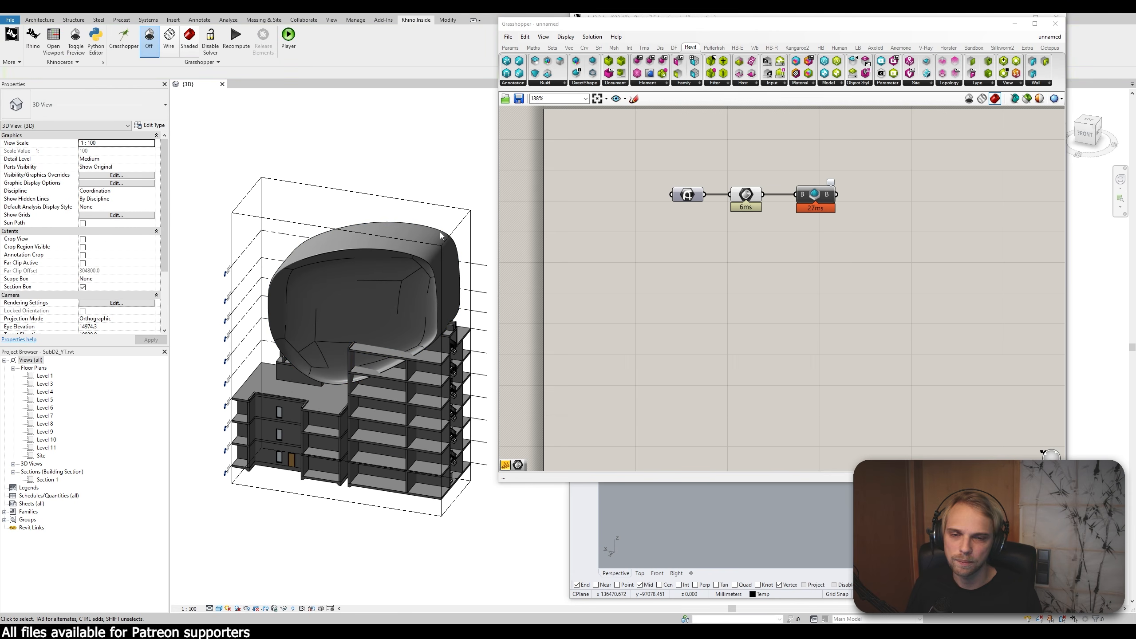
Step: Delete the Add Brep DirectShape component and remove its no longer tracked element from the Revit model
left_click_drag(876, 250, 779, 155)
key("Delete")
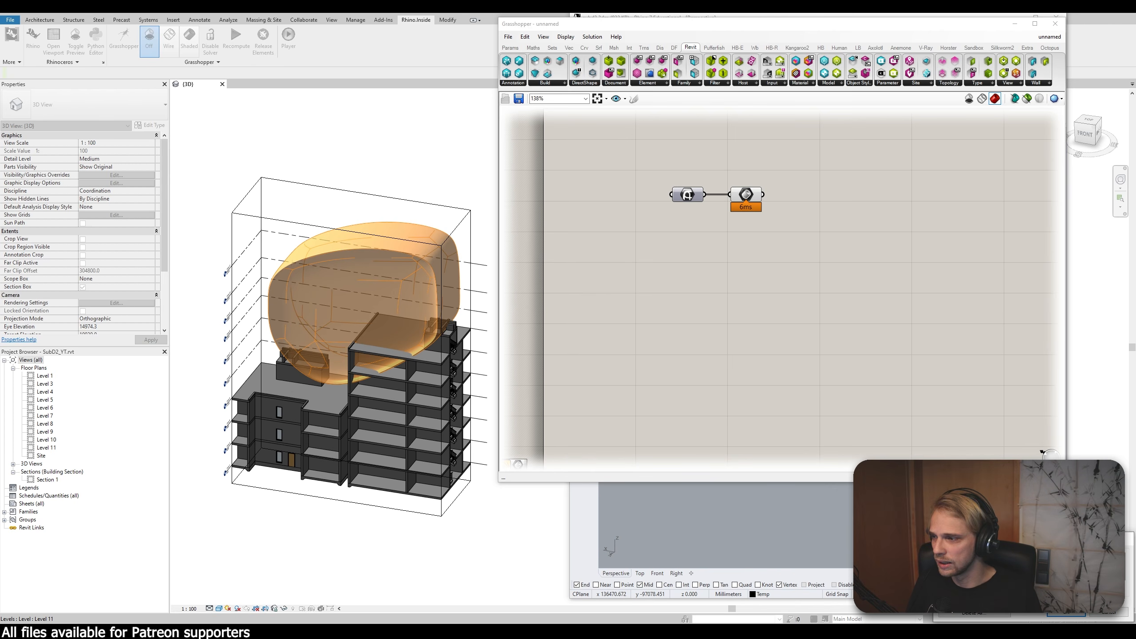
left_click_drag(1021, 542, 743, 503)
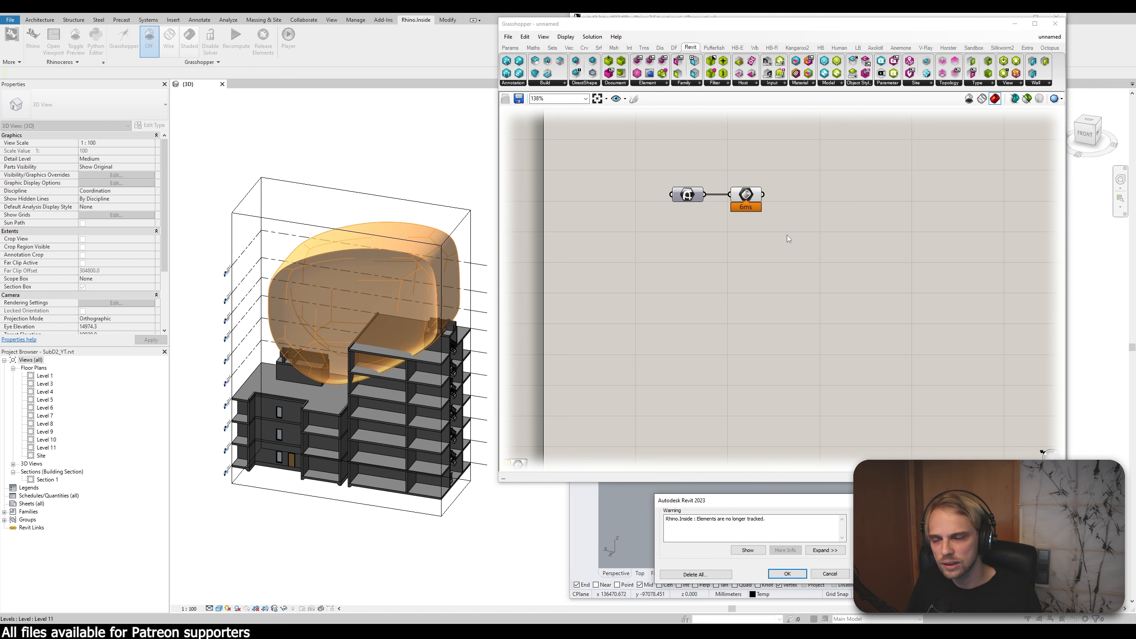
left_click_drag(707, 503, 699, 507)
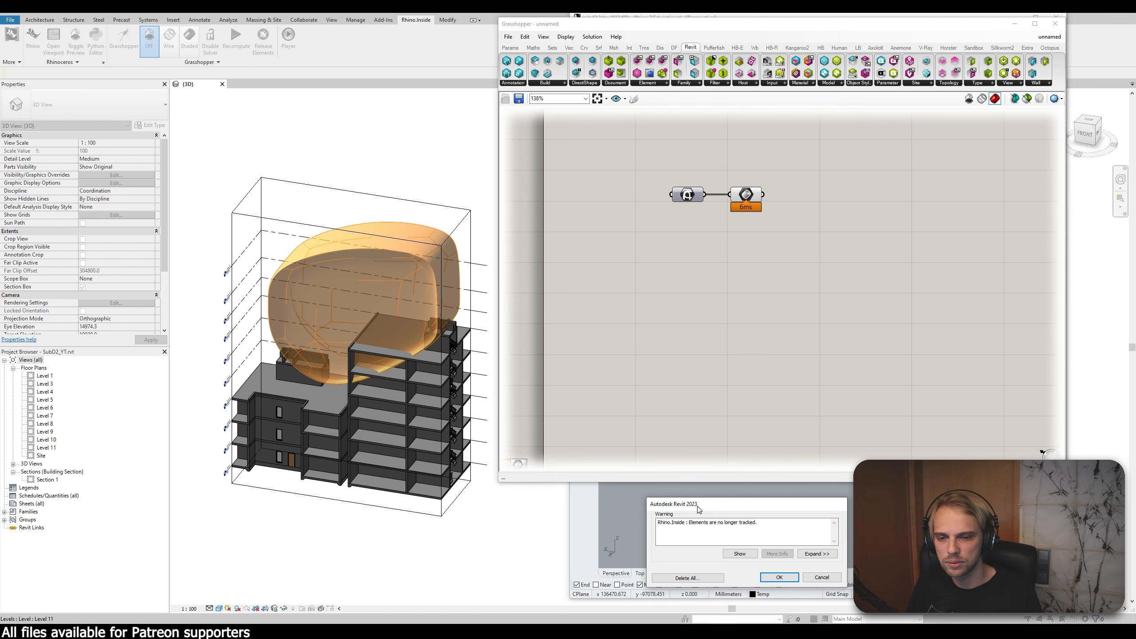
left_click(686, 578)
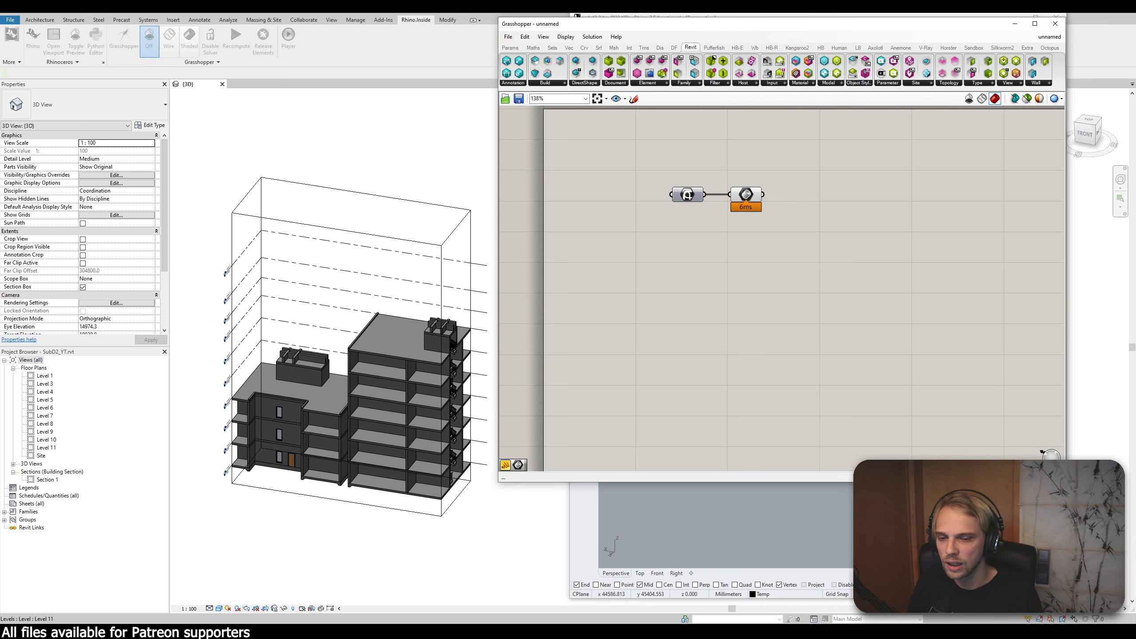
left_click(600, 632)
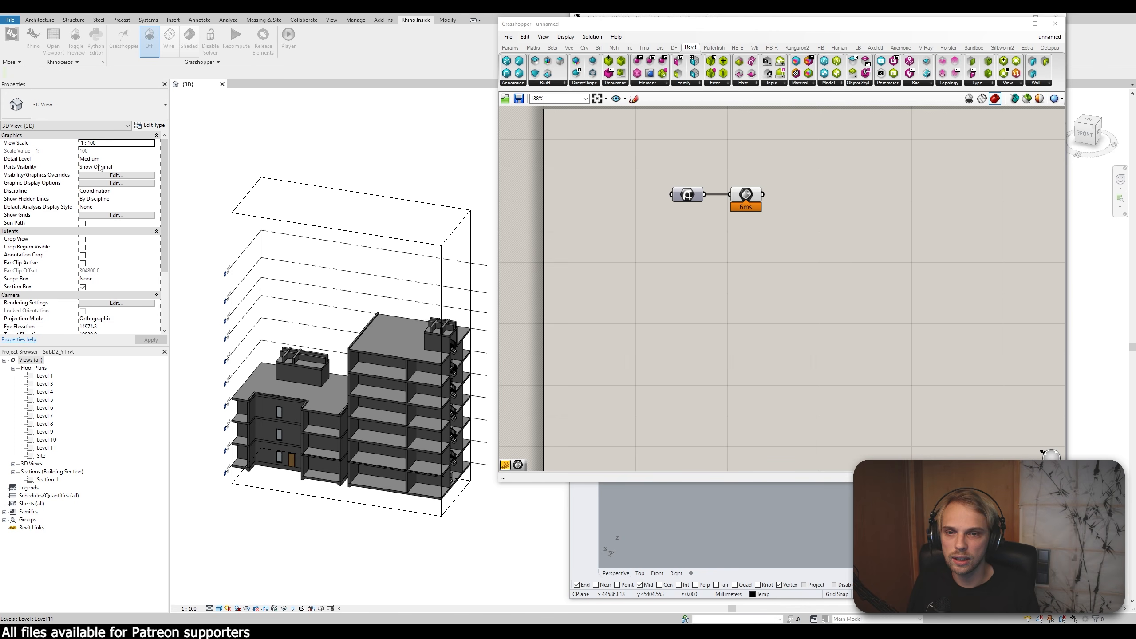
Step: Arrange Rhino and Grasshopper side by side so the Brep preview and the definition are both in view
right_click(723, 349)
left_click(713, 217)
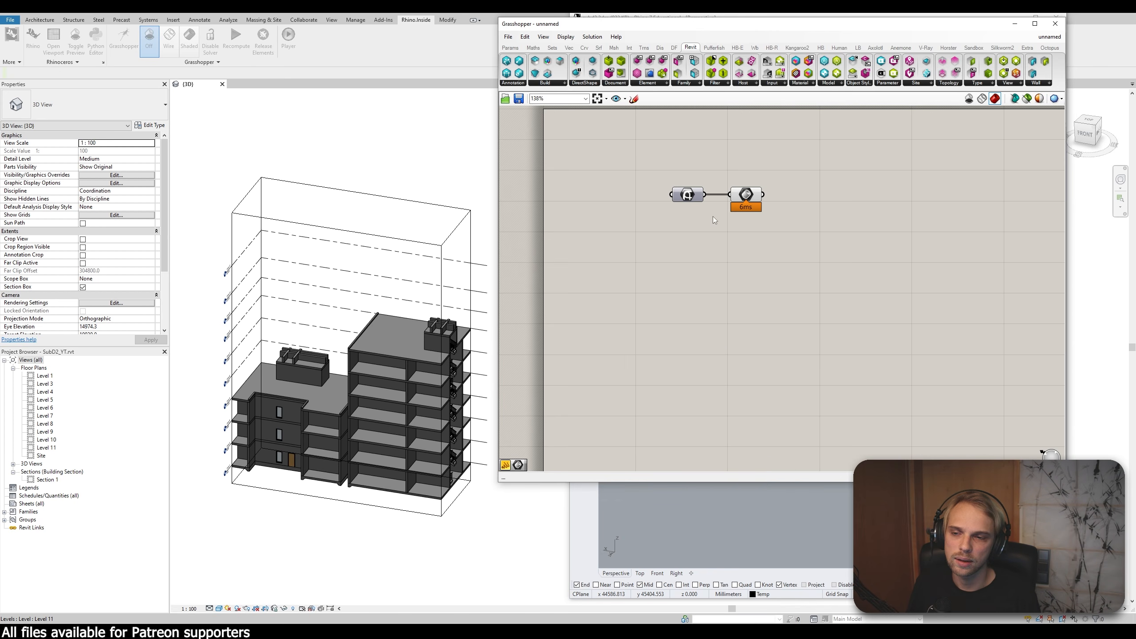
left_click_drag(817, 246, 684, 182)
left_click_drag(779, 28, 1135, 82)
left_click(1036, 18)
right_click_drag(448, 237, 165, 227, "shift")
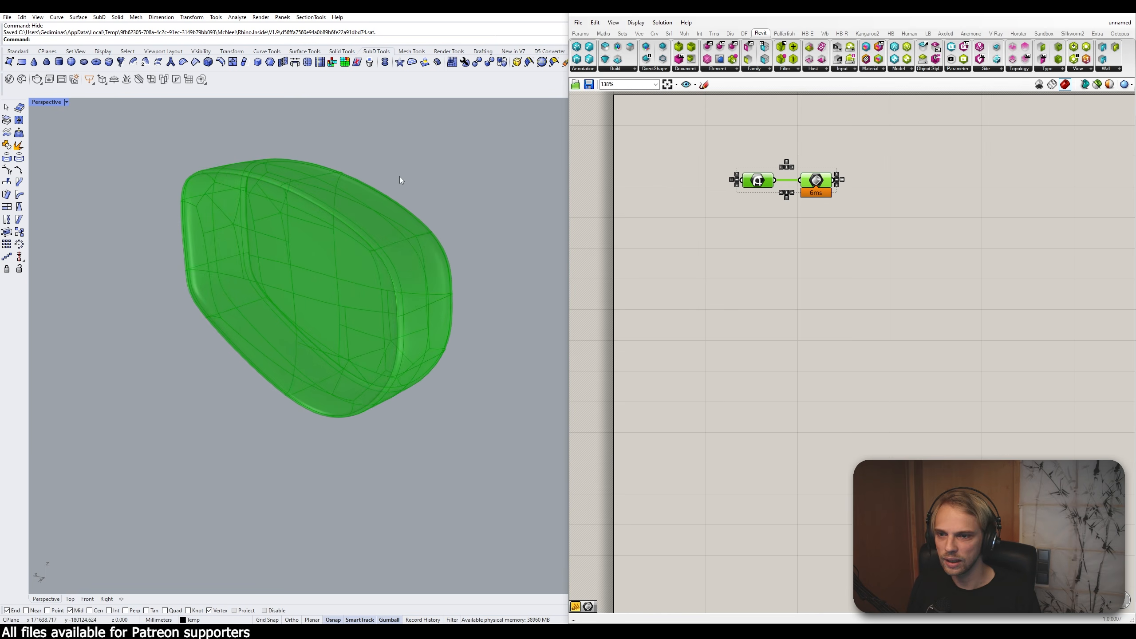
Step: Examine the patch layout of the converted Brep in Rhino from several angles
left_click(855, 232)
right_click_drag(867, 236, 857, 325)
left_click_drag(877, 330, 707, 249)
left_click_drag(810, 285, 797, 310)
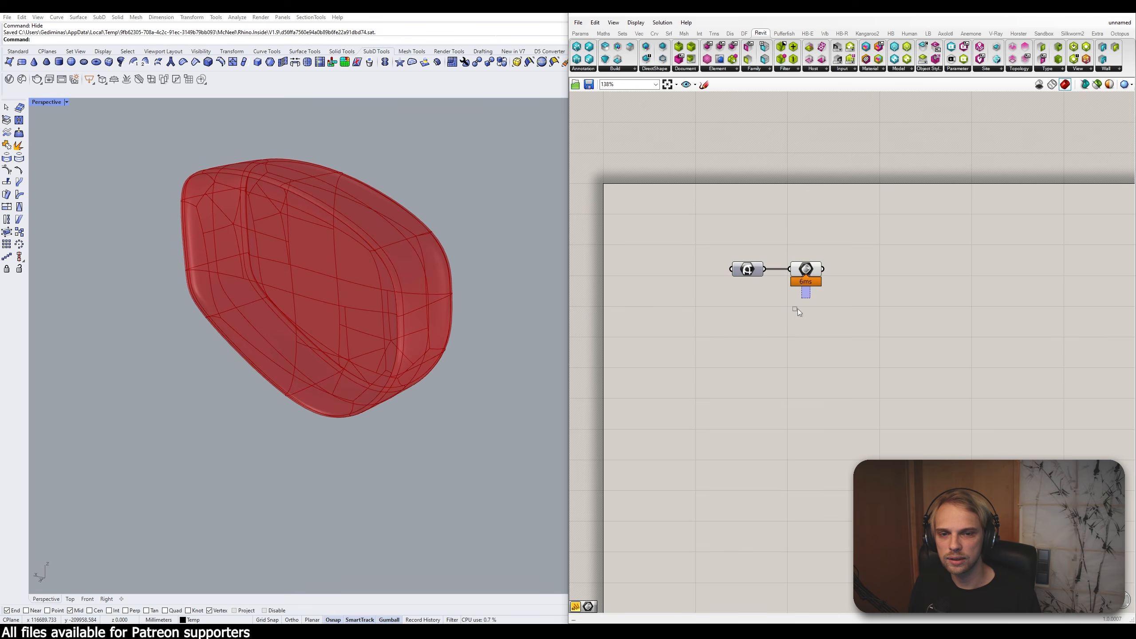
scroll(210, 271, "up", 2)
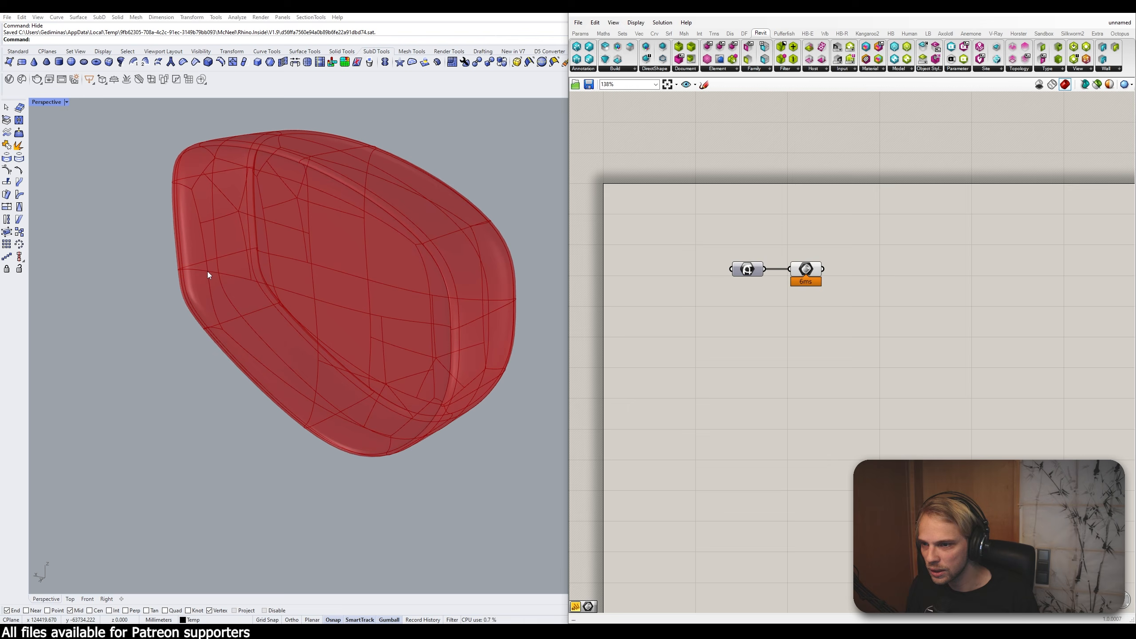
right_click_drag(319, 369, 373, 345)
scroll(370, 327, "down", 4)
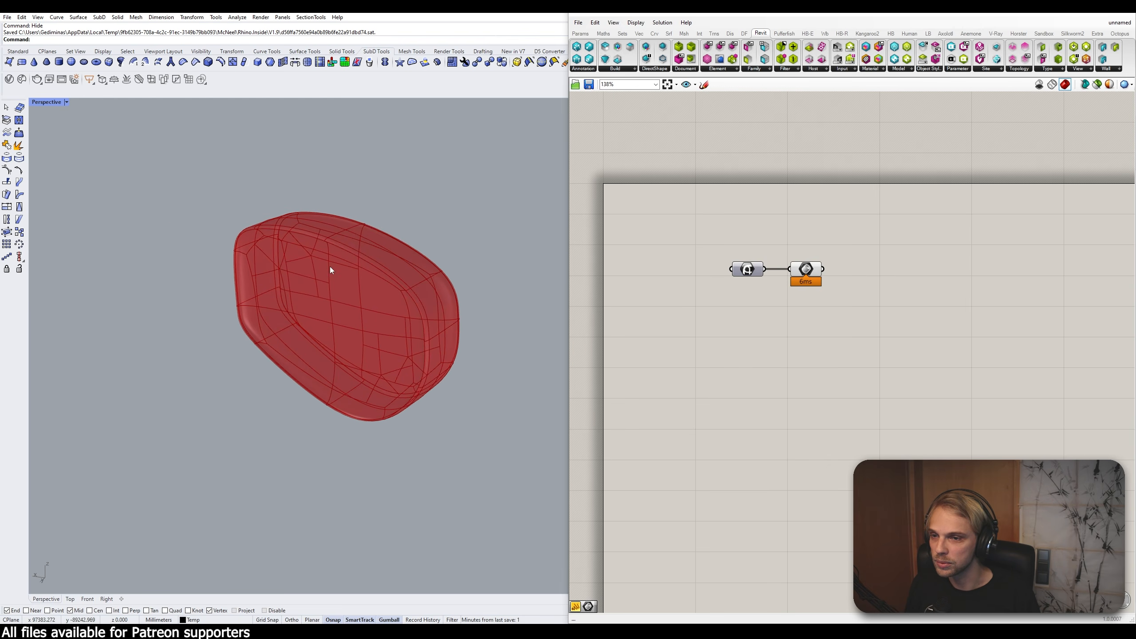
right_click_drag(331, 266, 424, 322)
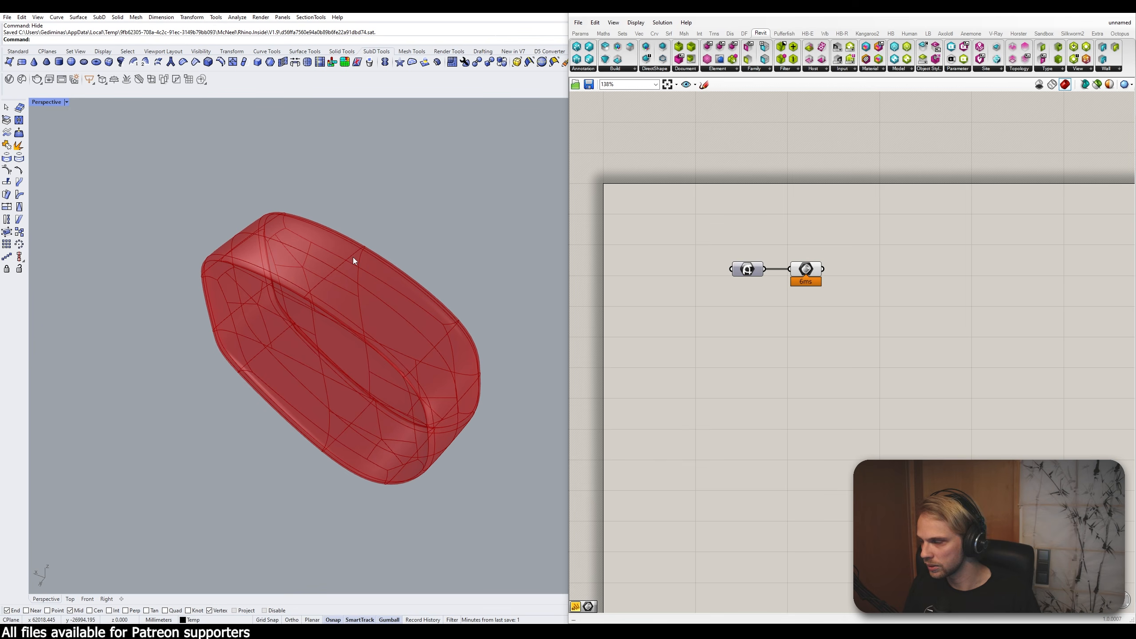
Step: Reposition the SubD and Brep parameters on the canvas, setting the Brep well below the SubD to leave room between them
left_click_drag(973, 421, 723, 253)
left_click_drag(802, 270, 767, 304)
left_click(813, 244)
right_click_drag(395, 267, 291, 235)
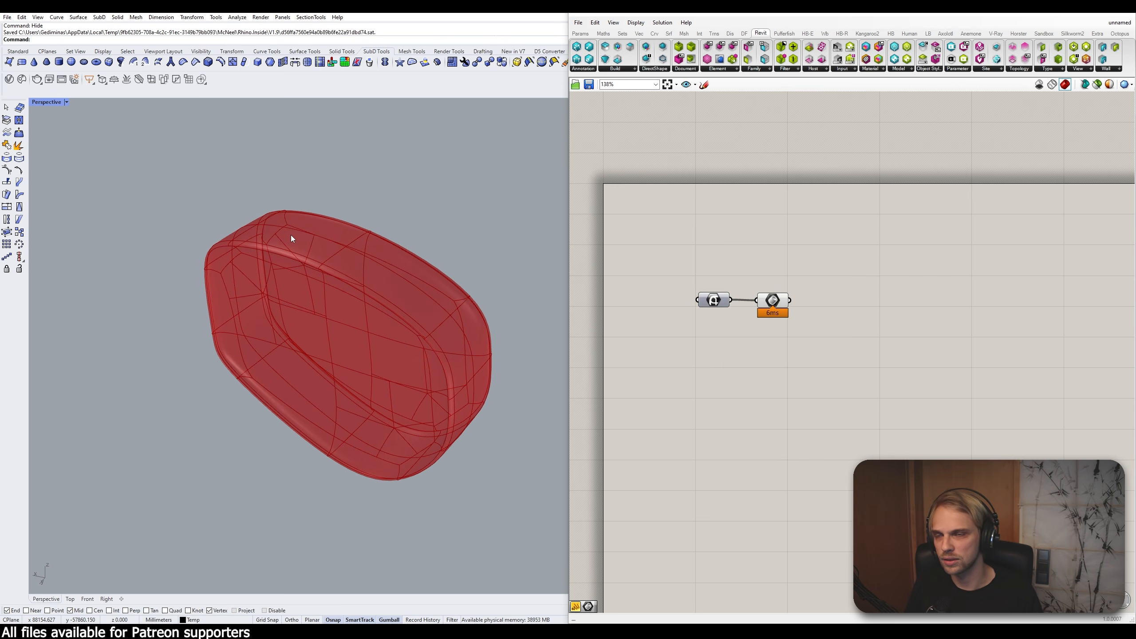
scroll(271, 263, "up", 2)
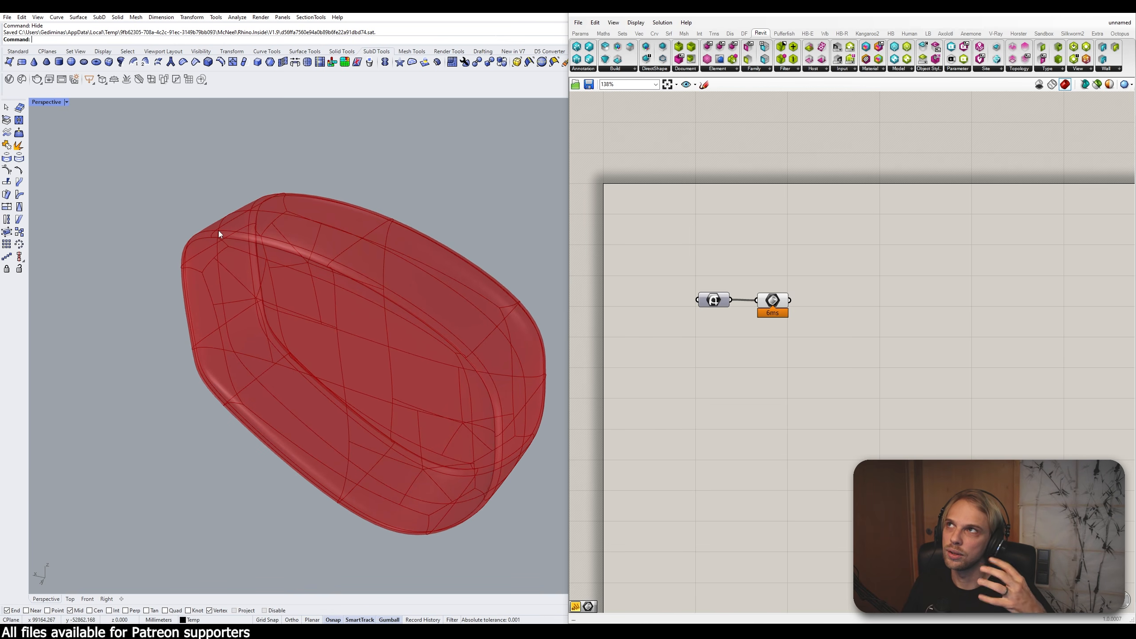
left_click_drag(713, 301, 659, 230)
left_click(759, 217)
left_click_drag(773, 300, 782, 370)
Step: Add a SubD Control Polygon component and connect the SubD parameter to its input
double_click(794, 278)
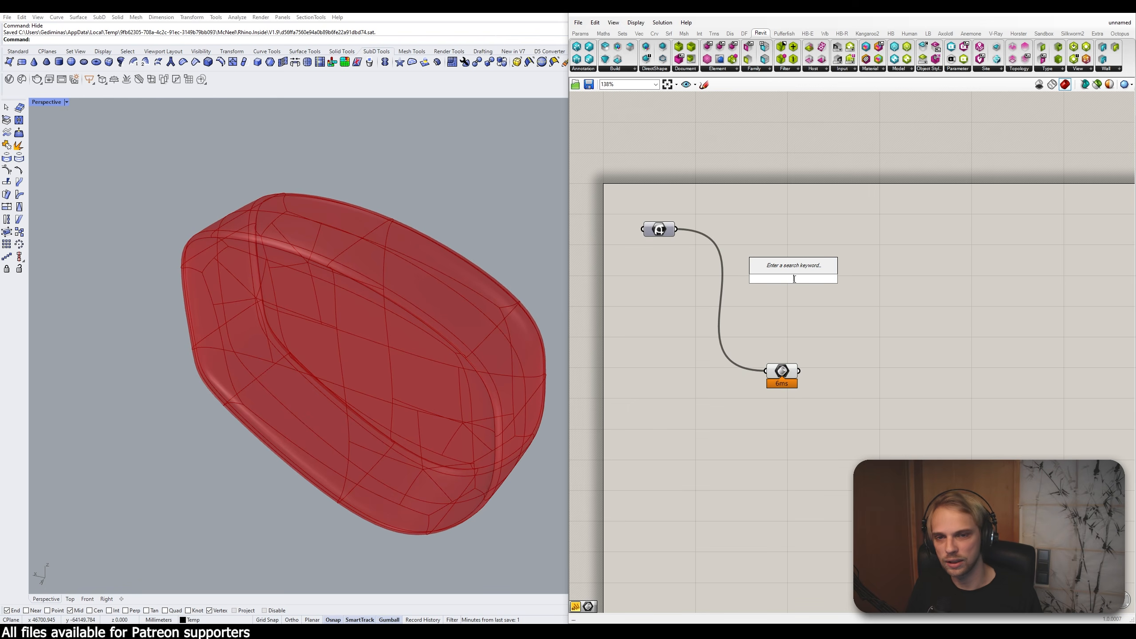
type("extract")
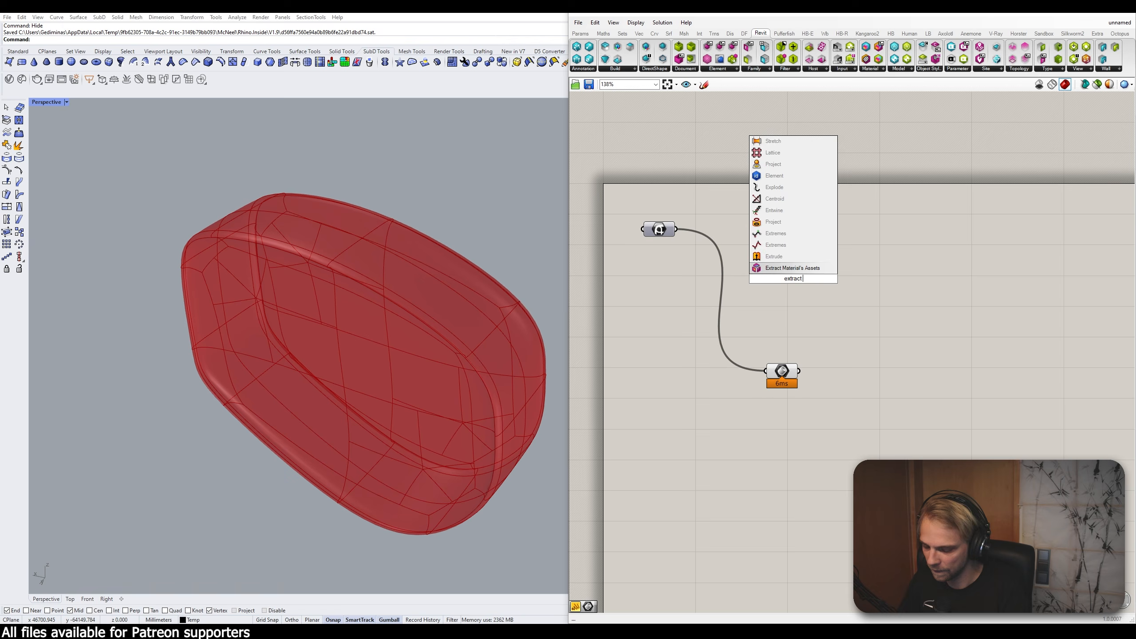
type(" control")
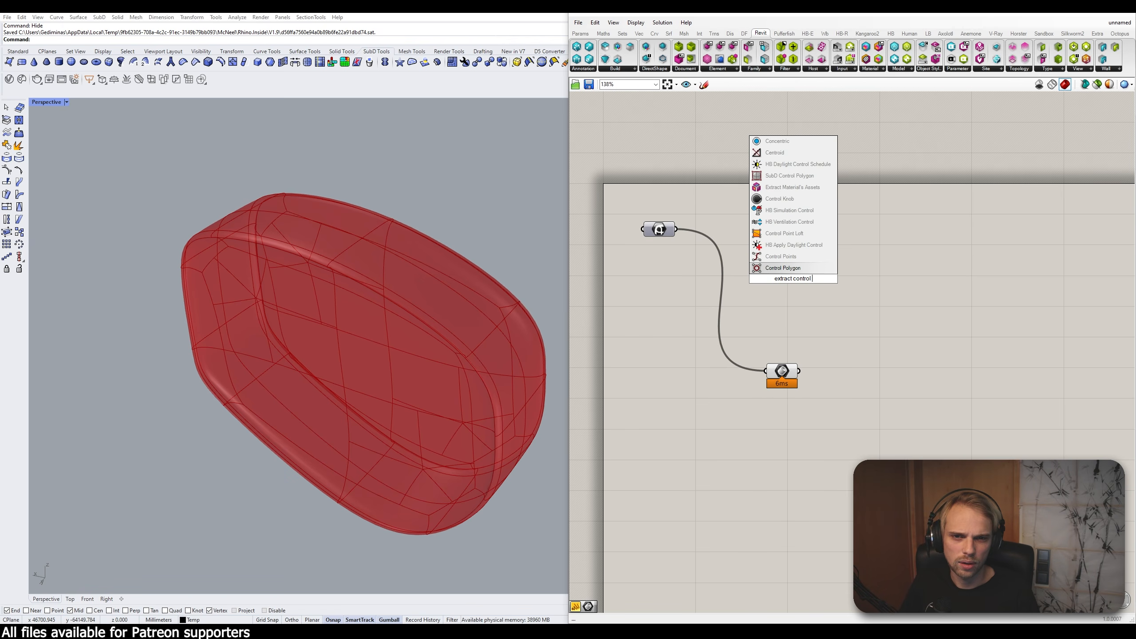
left_click(789, 175)
left_click_drag(676, 229, 756, 231)
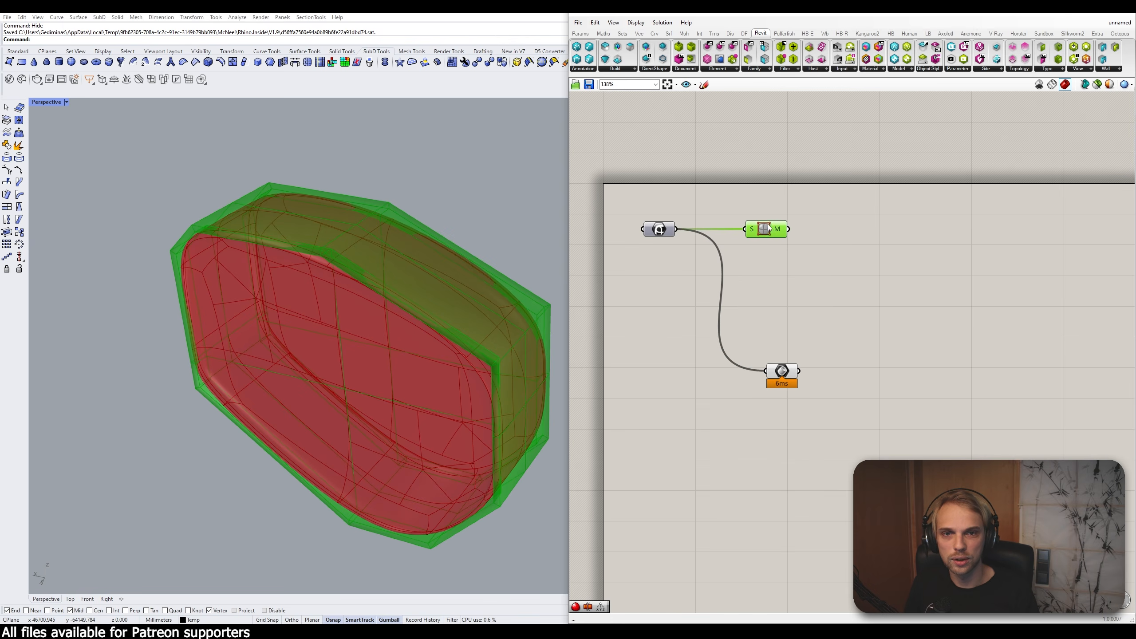
Step: Add a Bifocals component above the definition to show name labels over all components
left_click(738, 200)
right_click_drag(738, 200, 762, 235)
double_click(729, 174)
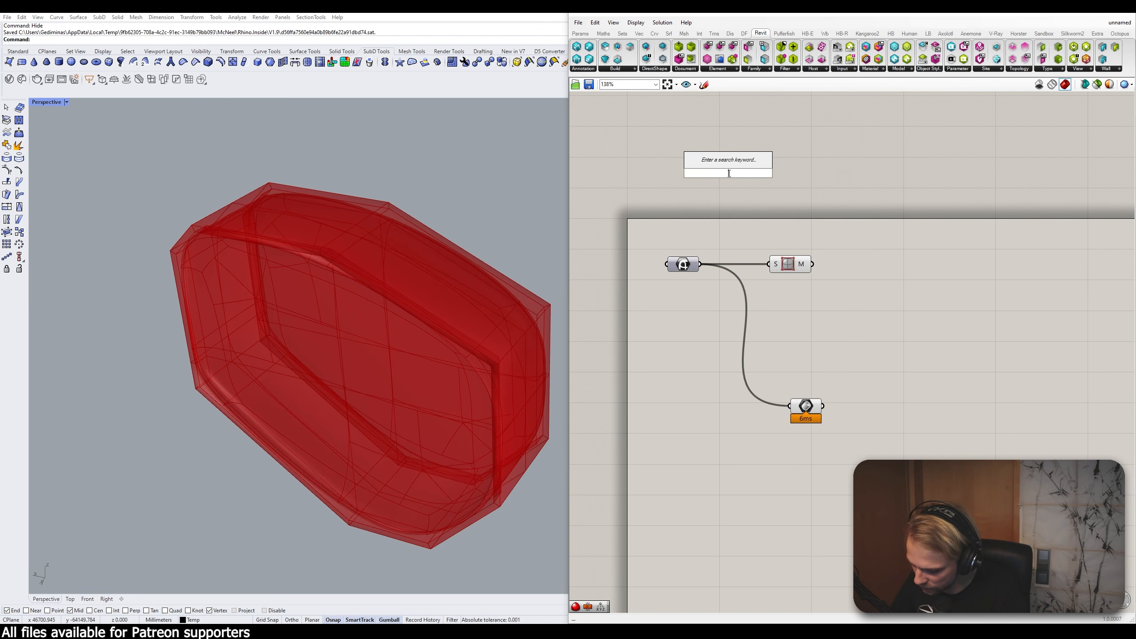
type("bif")
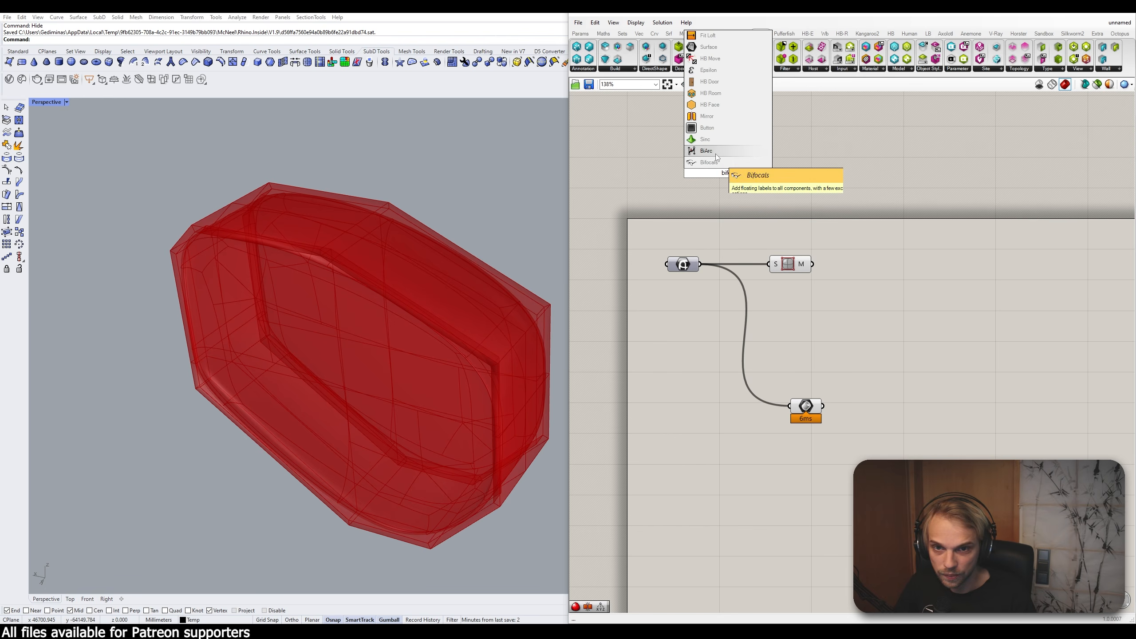
left_click(716, 162)
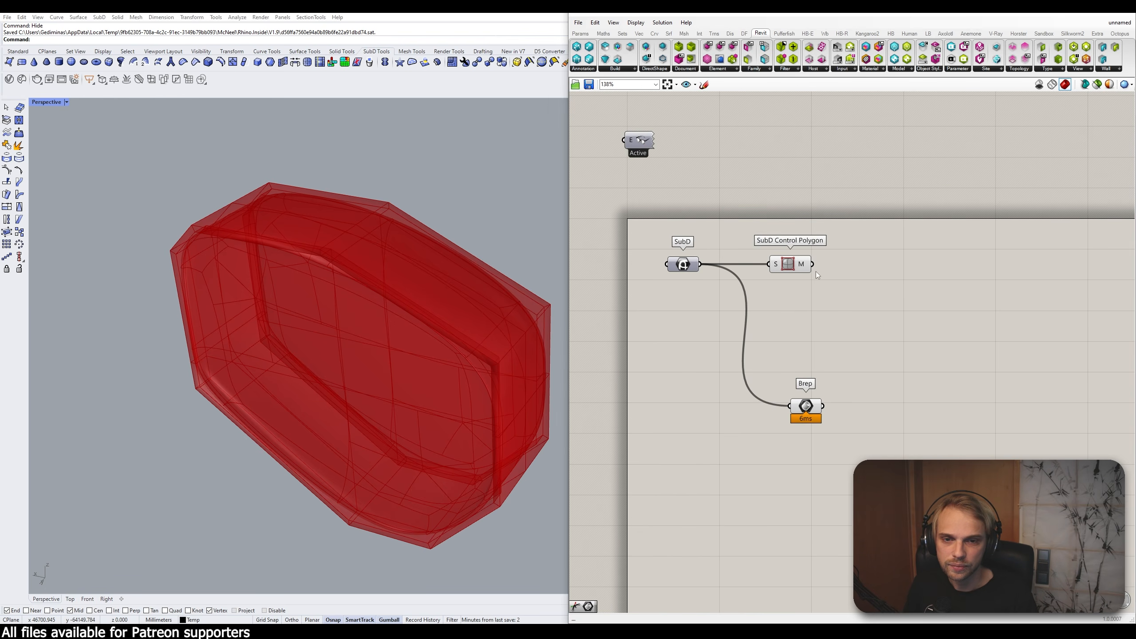
left_click(804, 269)
left_click(835, 253)
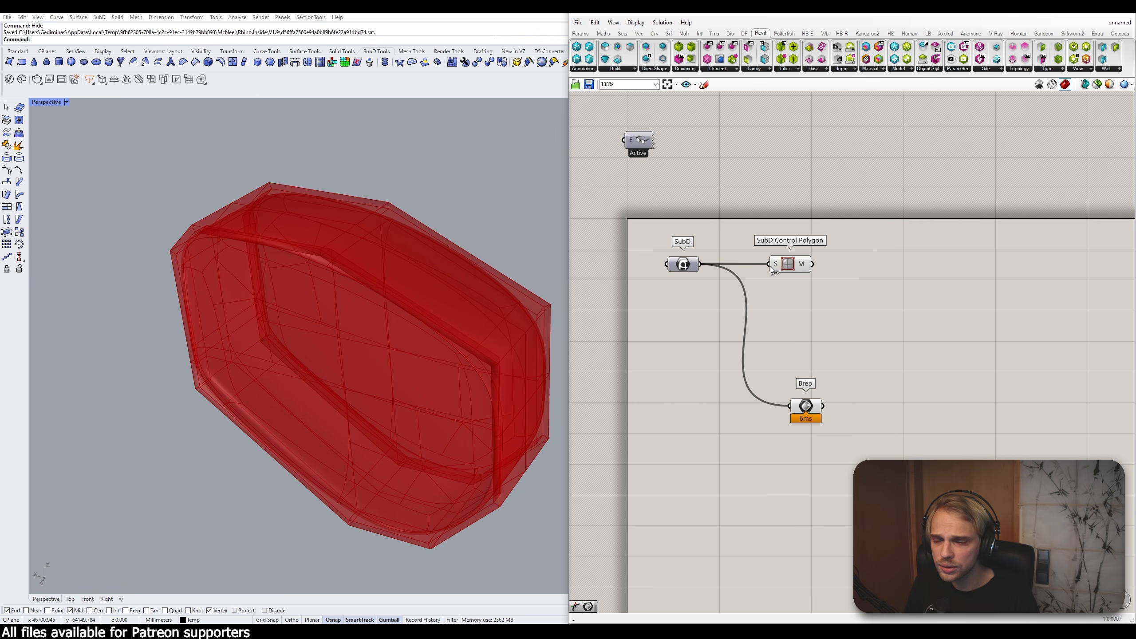
Step: Add Weaverbird's Catmull-Clark Subdivision component and place it beside the SubD Control Polygon
double_click(895, 316)
type("catmull")
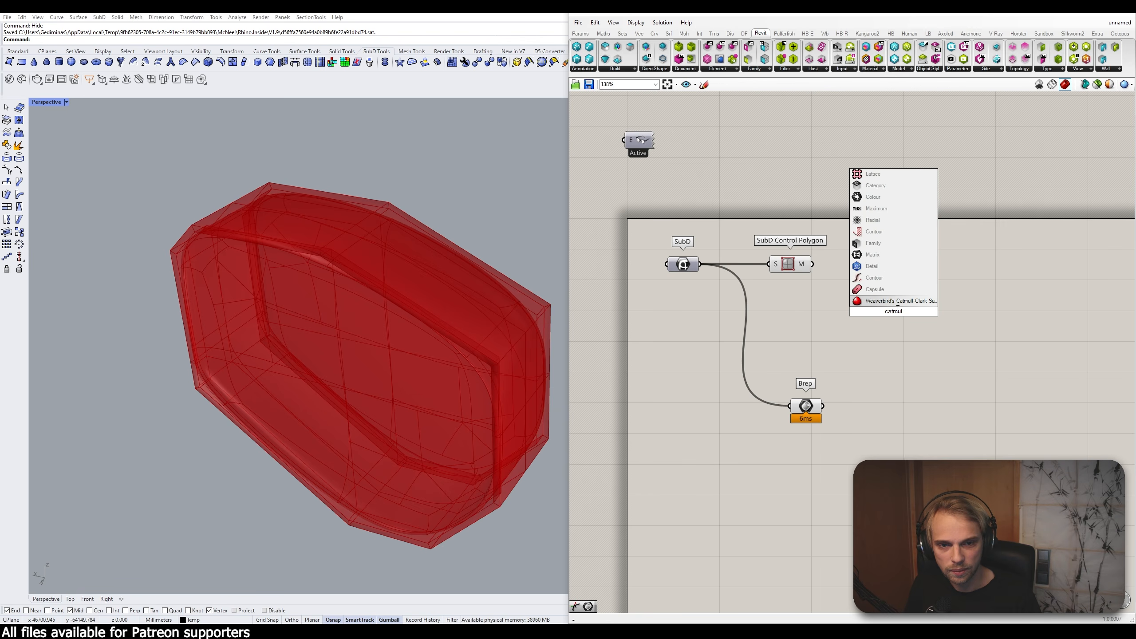
key("Return")
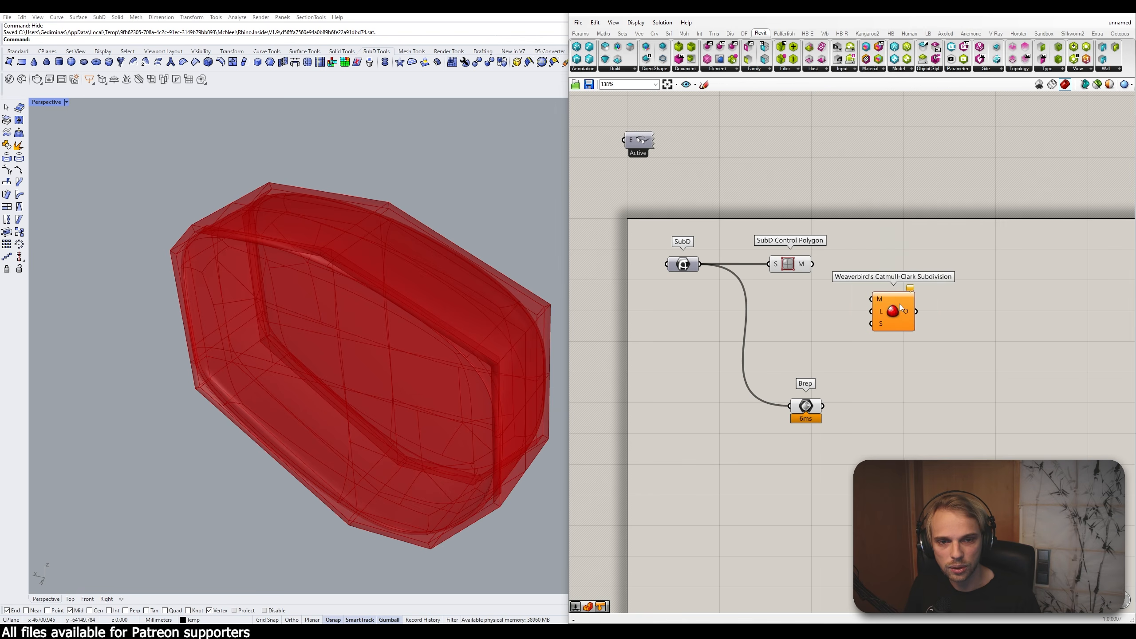
left_click_drag(898, 309, 899, 287)
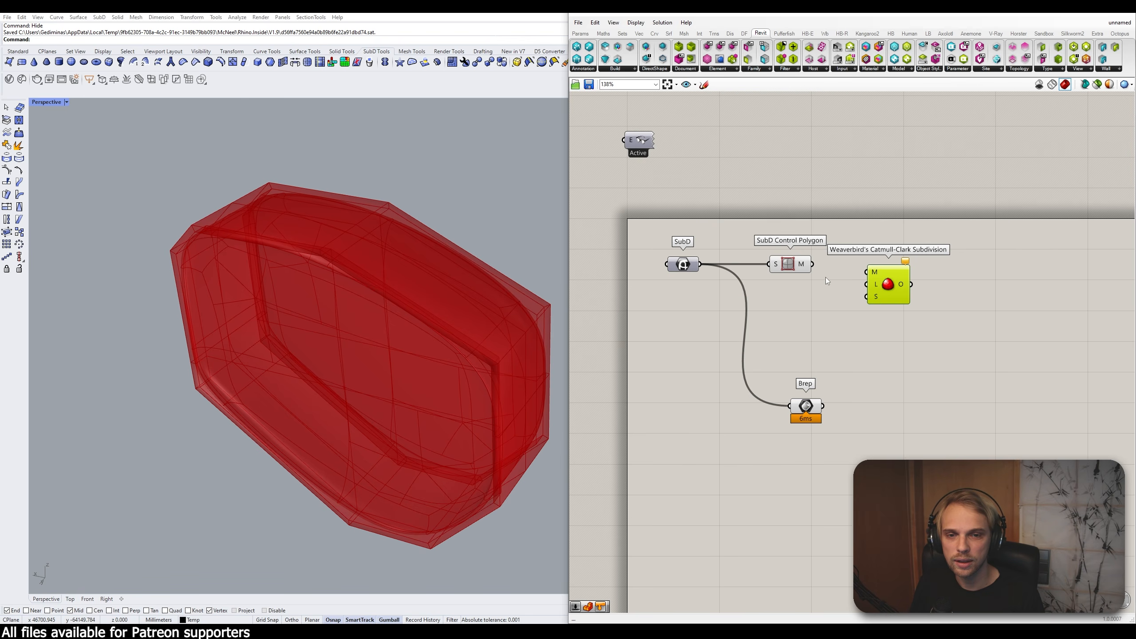
Step: Try placing a Scribble note reading "Weaverbird" above the SubD definition
double_click(784, 163)
type("scribble")
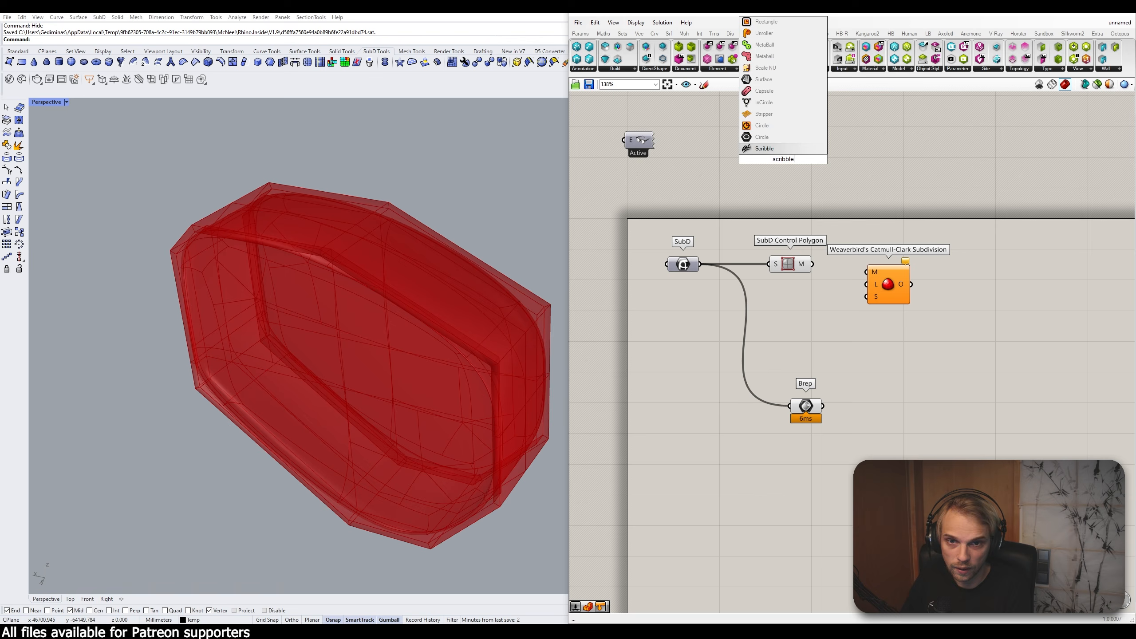
key("Return")
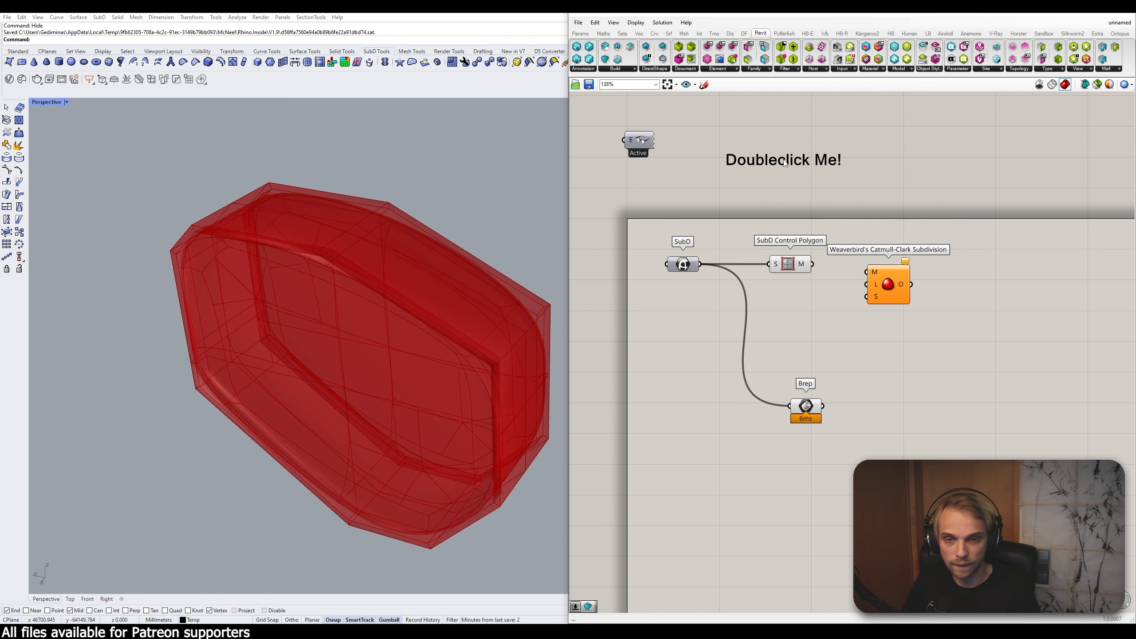
double_click(785, 160)
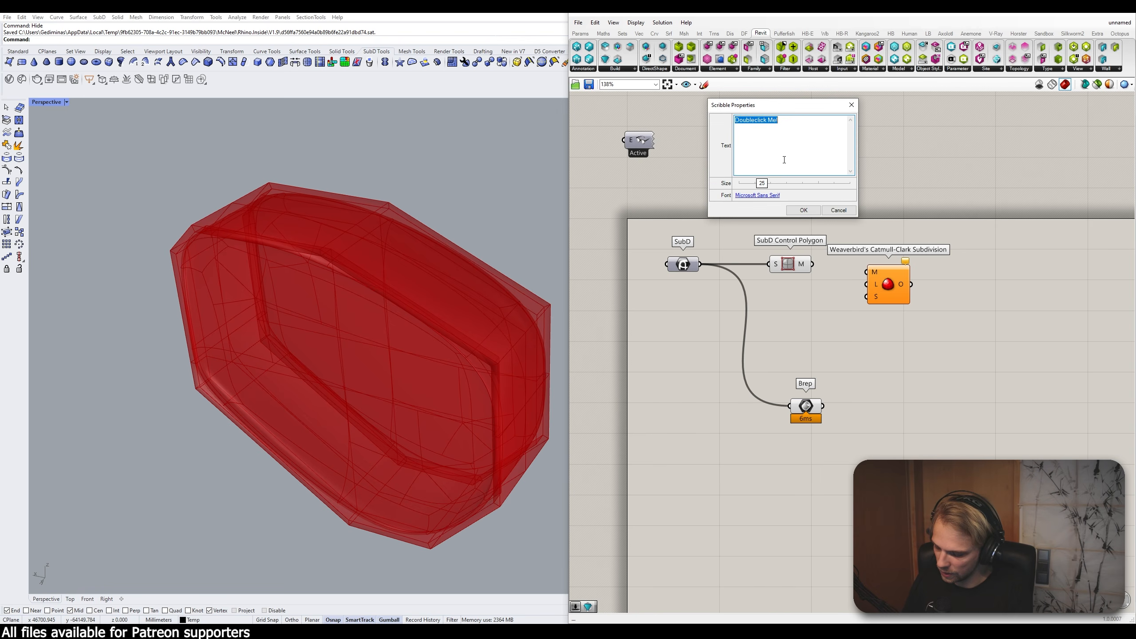
type("Weave")
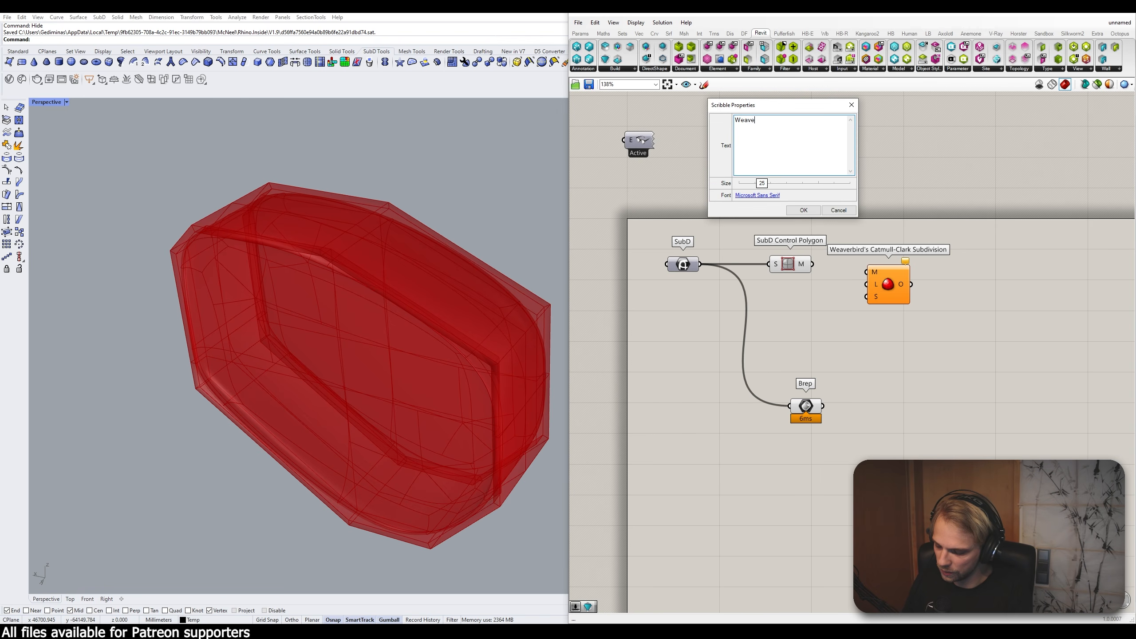
type("rbird")
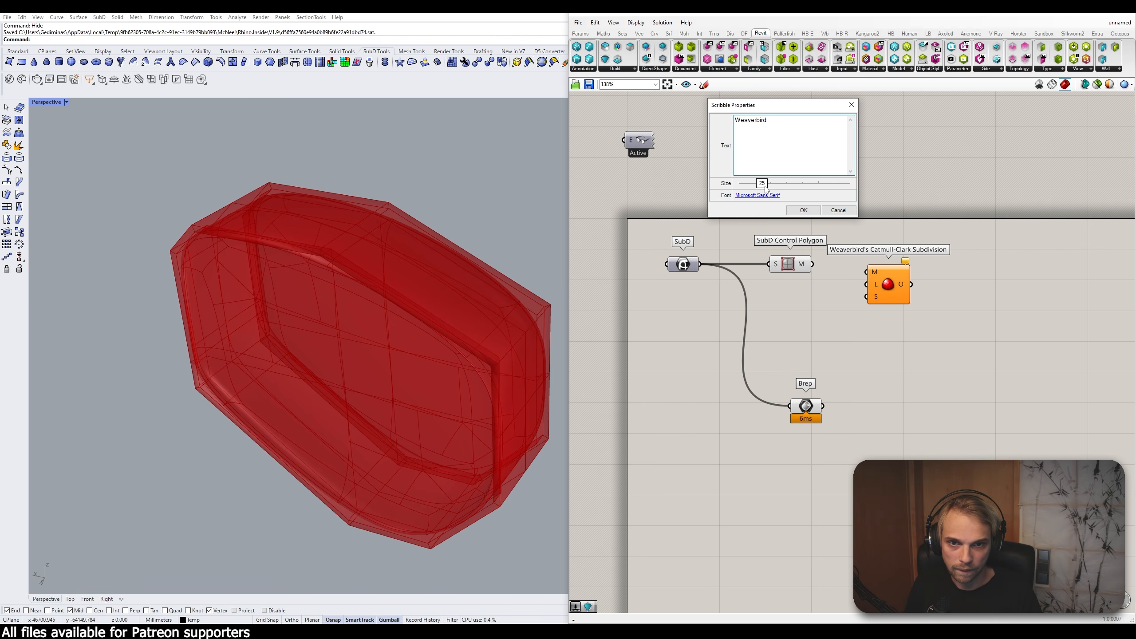
left_click(804, 210)
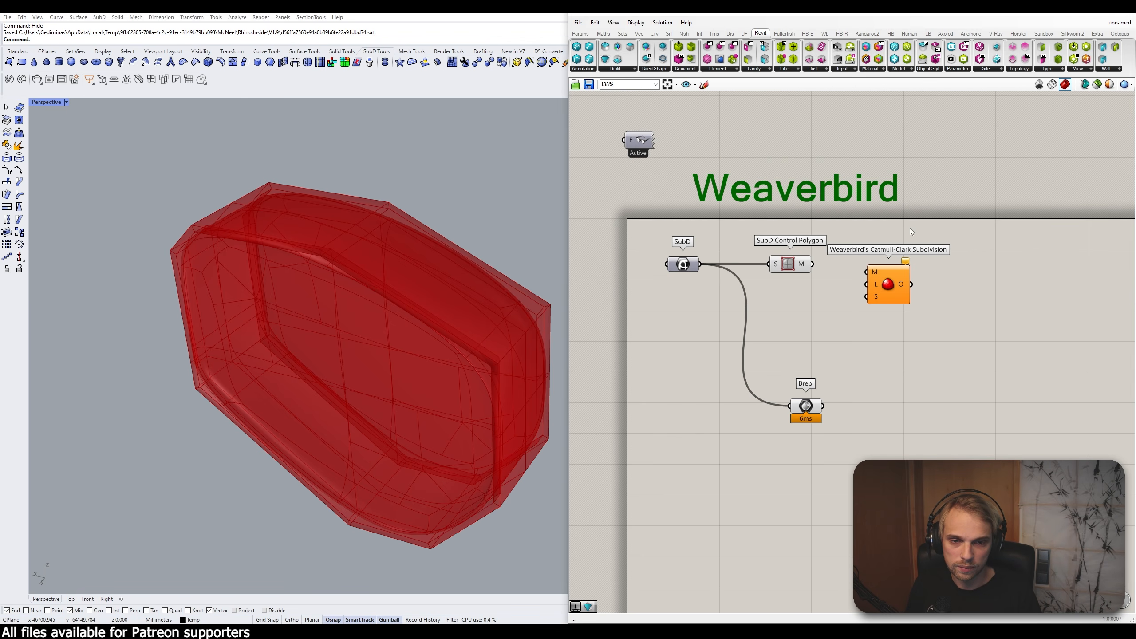
mouse_move(784, 191)
left_mouse_down()
mouse_move(819, 188)
mouse_move(794, 182)
left_mouse_up()
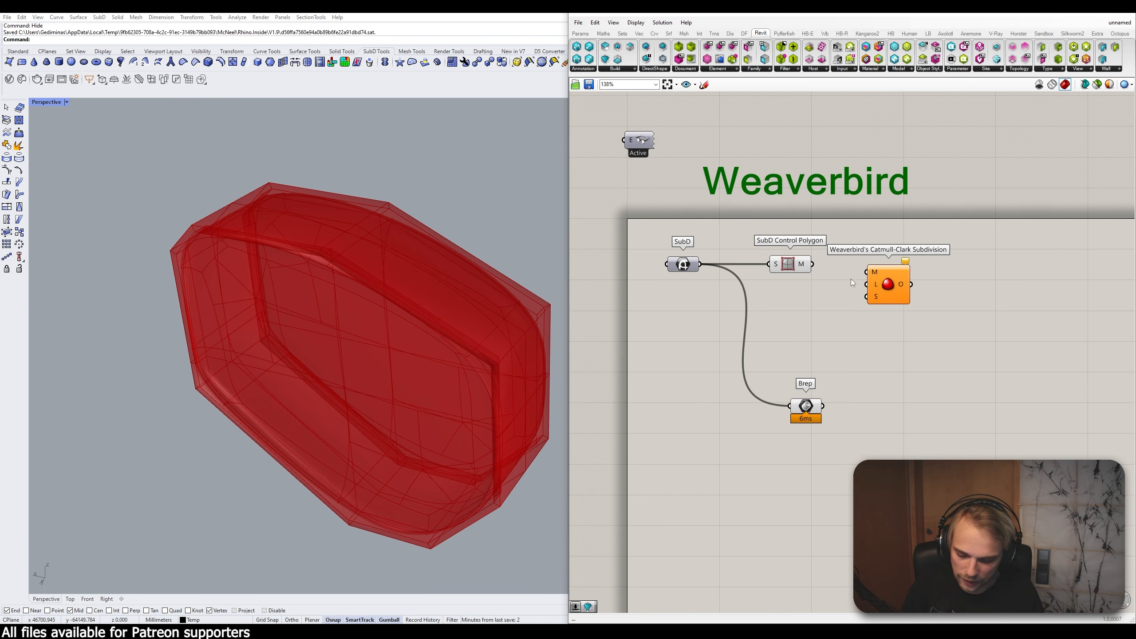
key("ctrl+z")
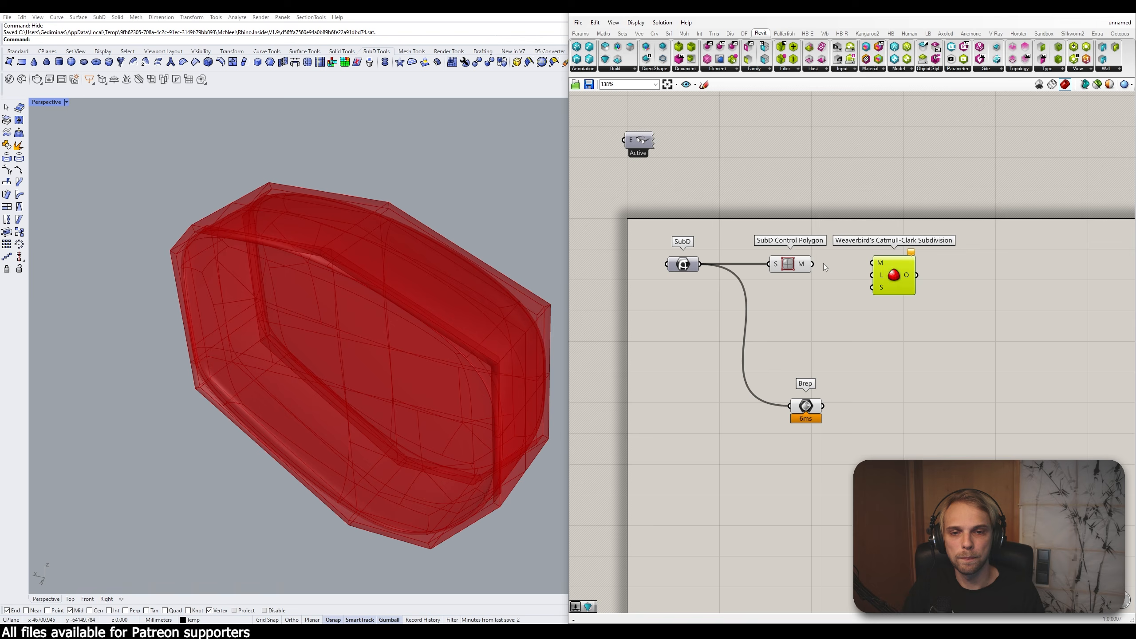
Step: Connect the SubD Control Polygon mesh to the Catmull-Clark Subdivision's M input and a Level slider of 2 to its L input
left_click_drag(812, 264, 875, 263)
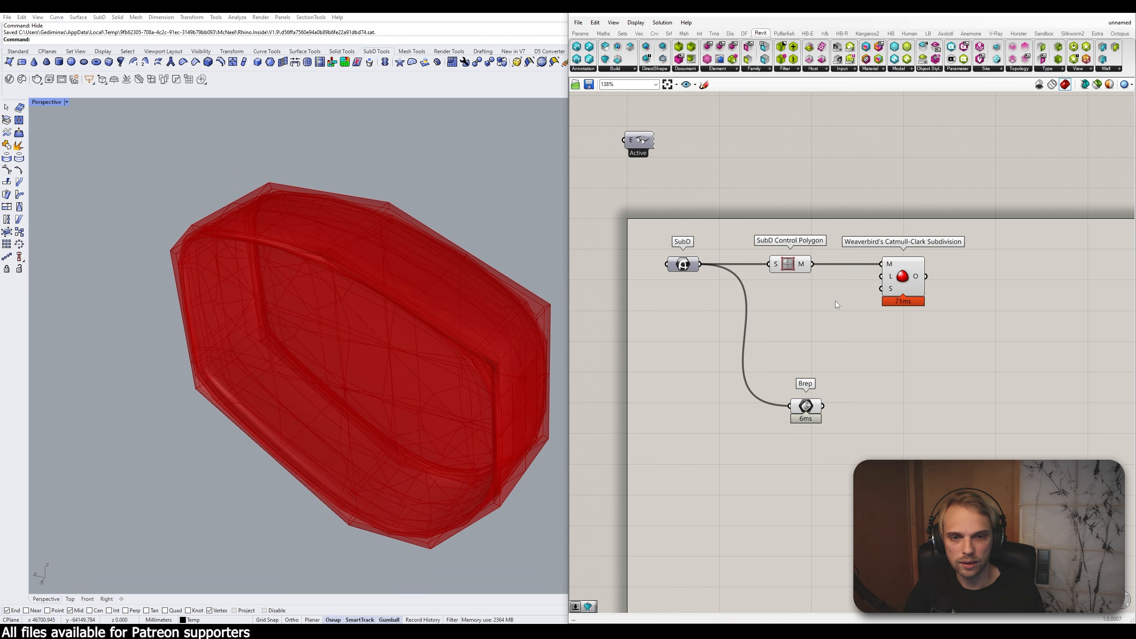
double_click(836, 301)
type("2")
key("Return")
left_click_drag(847, 288, 880, 276)
Step: Turn off the previews of the Brep parameter and the SubD Control Polygon so only the subdivided mesh shows
left_click(806, 406)
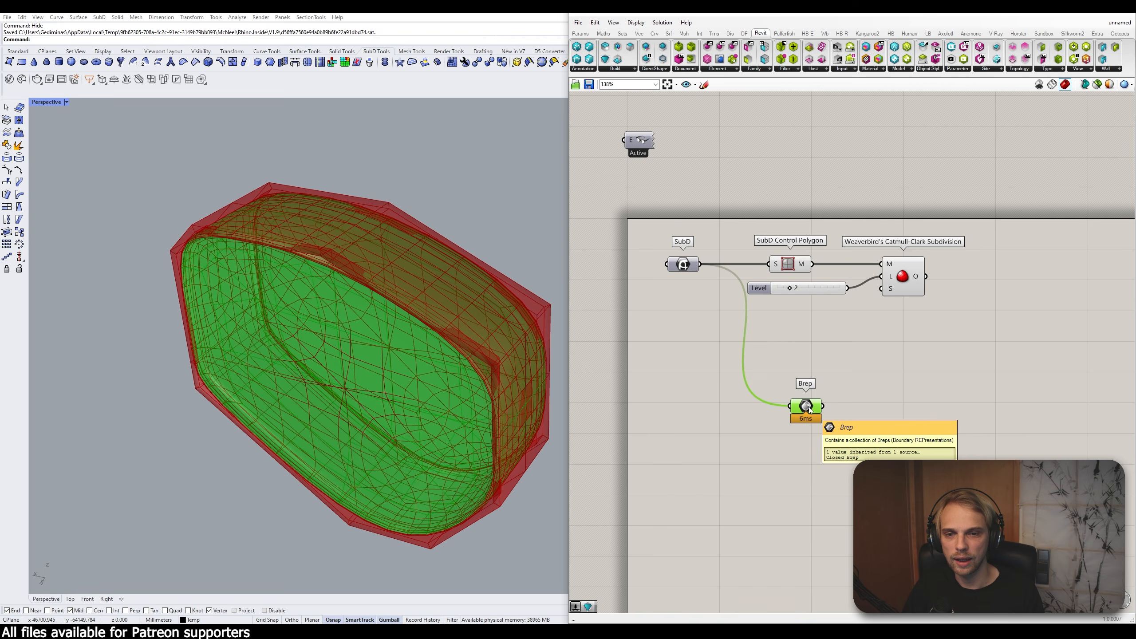
middle_click(809, 410)
left_click(883, 330)
middle_click(786, 265)
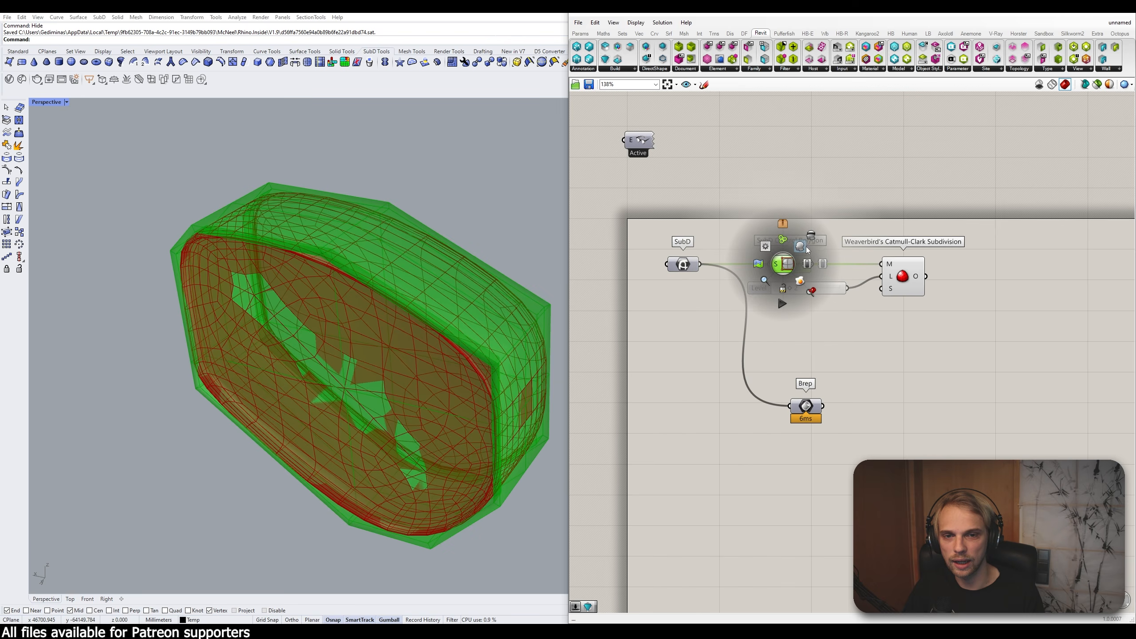
left_click(781, 235)
left_click(849, 199)
Step: Inspect the subdivided mesh closely, try subdivision Level 1, and set the Level back to 2
right_click_drag(340, 262, 321, 250)
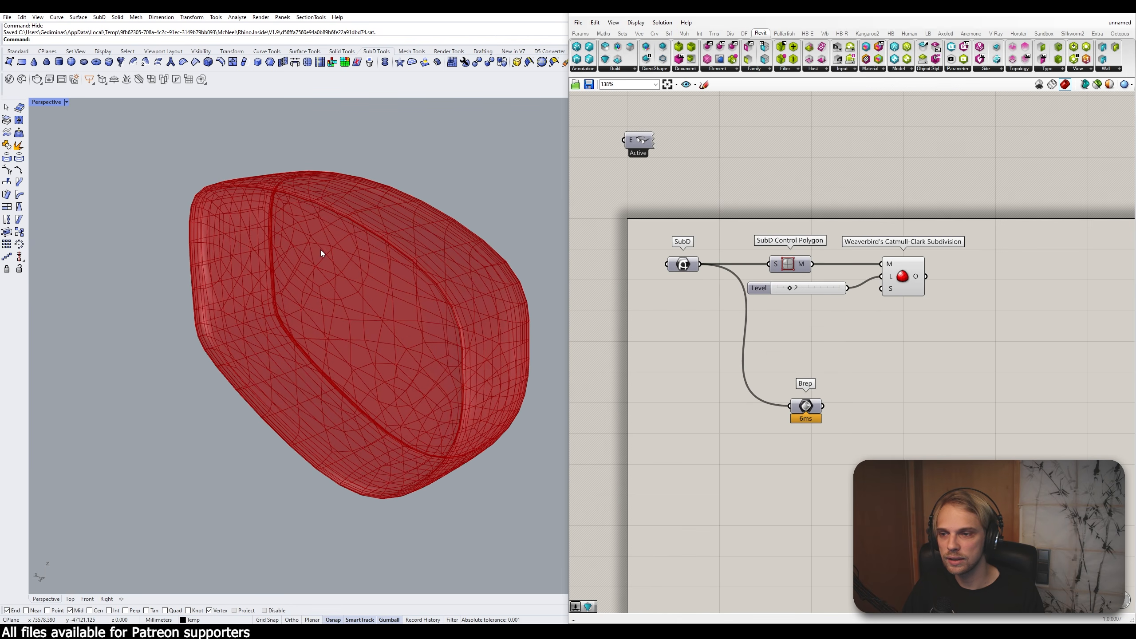
scroll(277, 210, "down", 5)
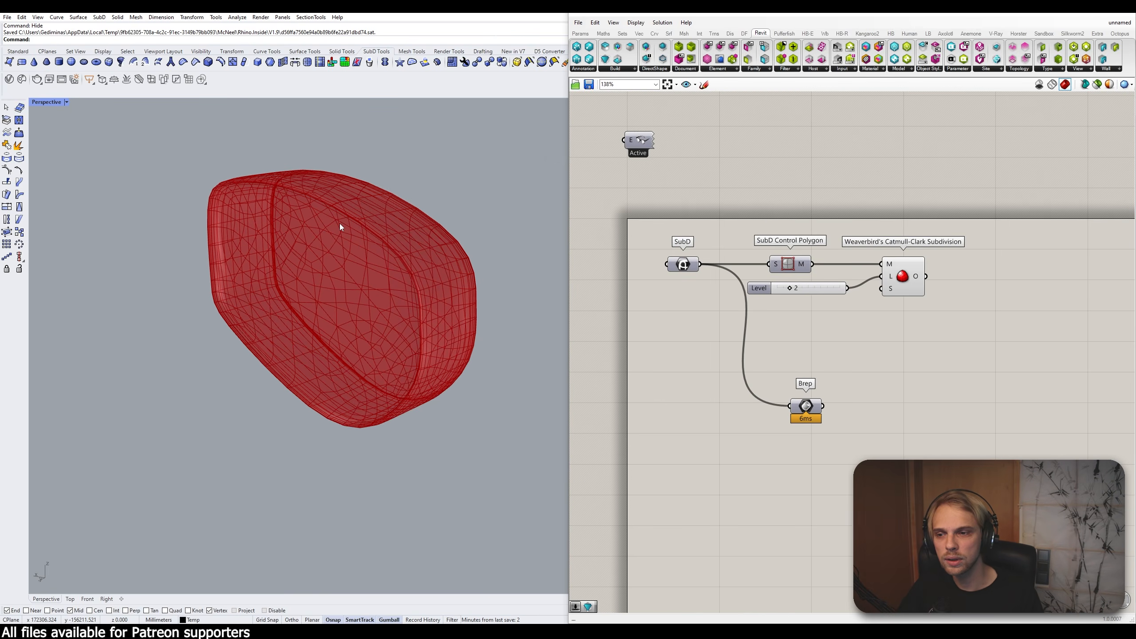
scroll(339, 224, "up", 5)
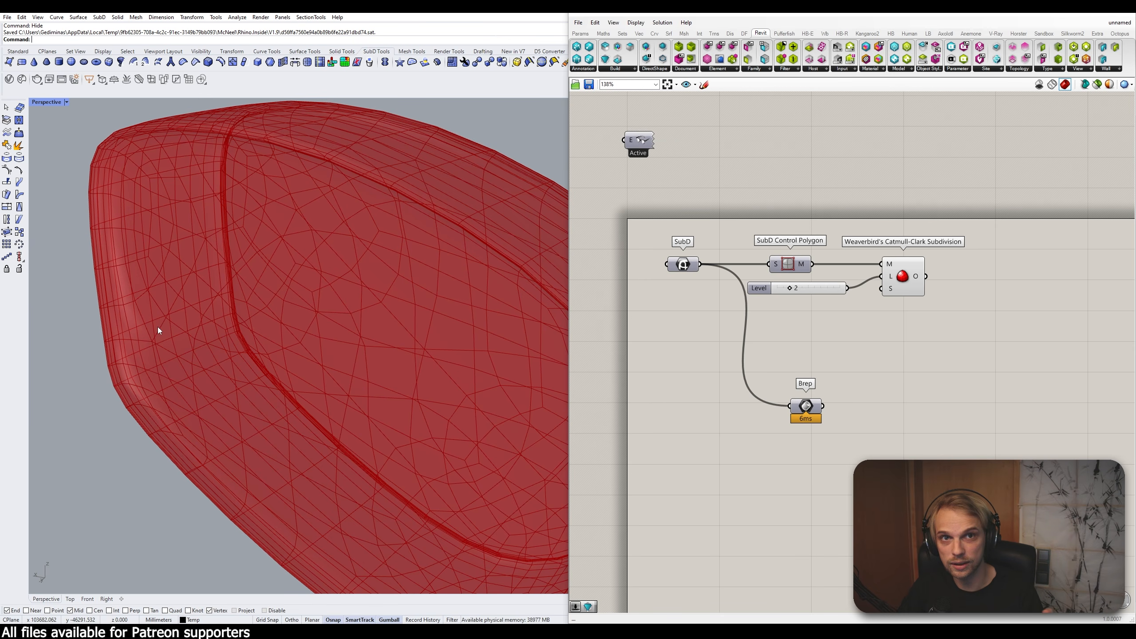
left_click_drag(927, 338, 789, 296)
scroll(778, 286, "up", 3)
scroll(371, 193, "down", 5)
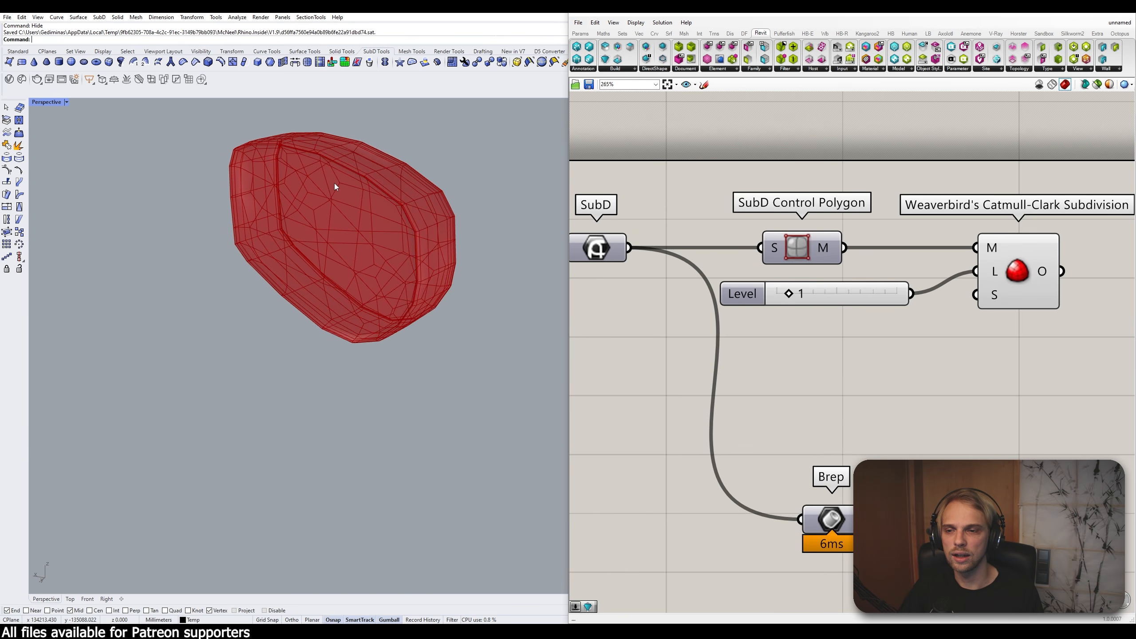
left_click_drag(789, 294, 797, 296)
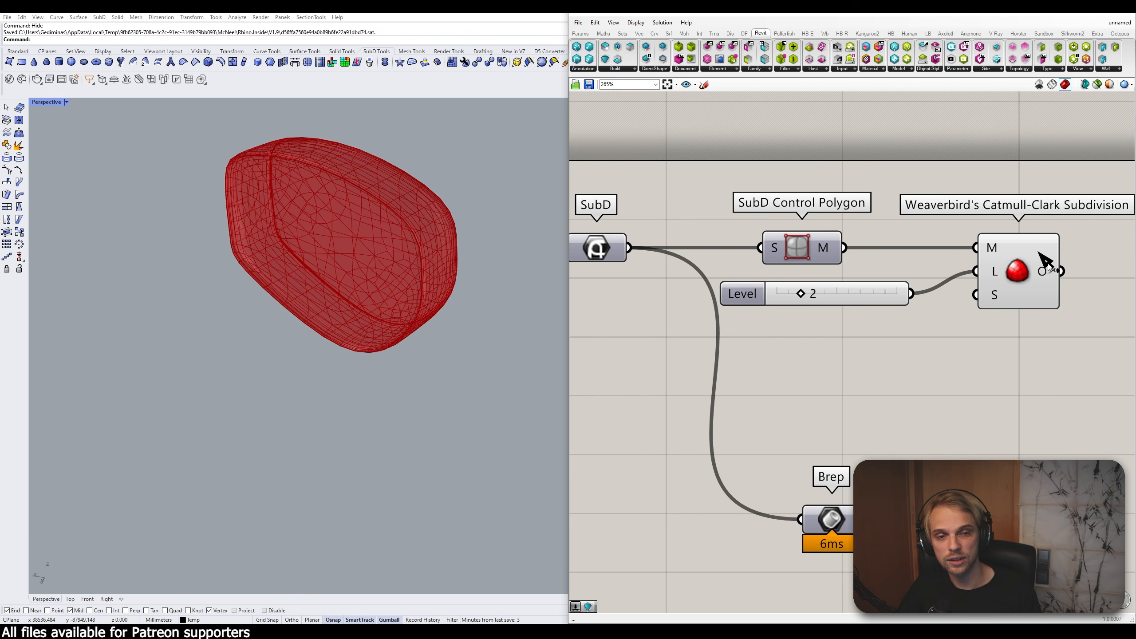
Step: Move the Catmull-Clark Subdivision slightly farther from its inputs, shift the Brep parameter, and turn the Brep's preview back on
left_click(1018, 278)
left_click_drag(1018, 278, 1037, 278)
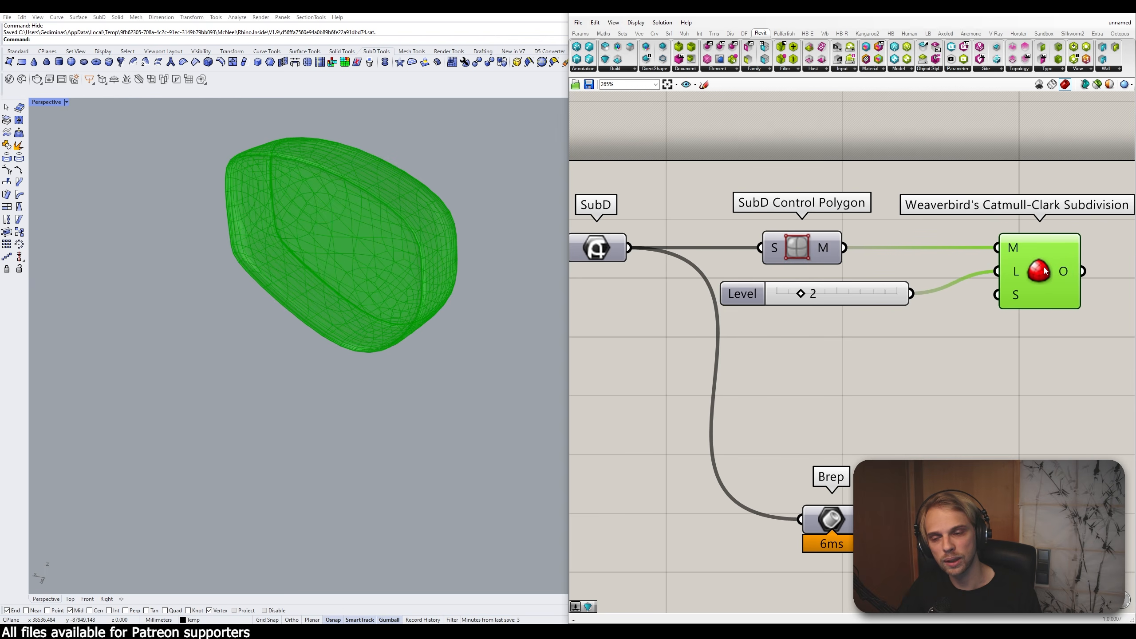
right_click_drag(1046, 271, 999, 177)
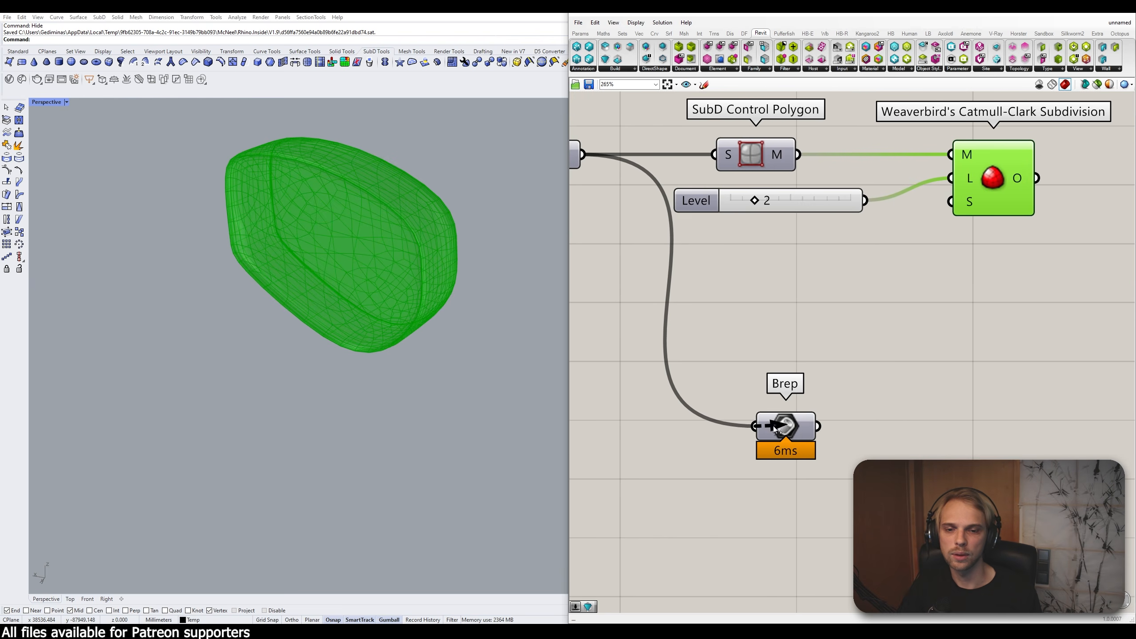
left_click(811, 418)
left_click_drag(810, 417, 776, 426)
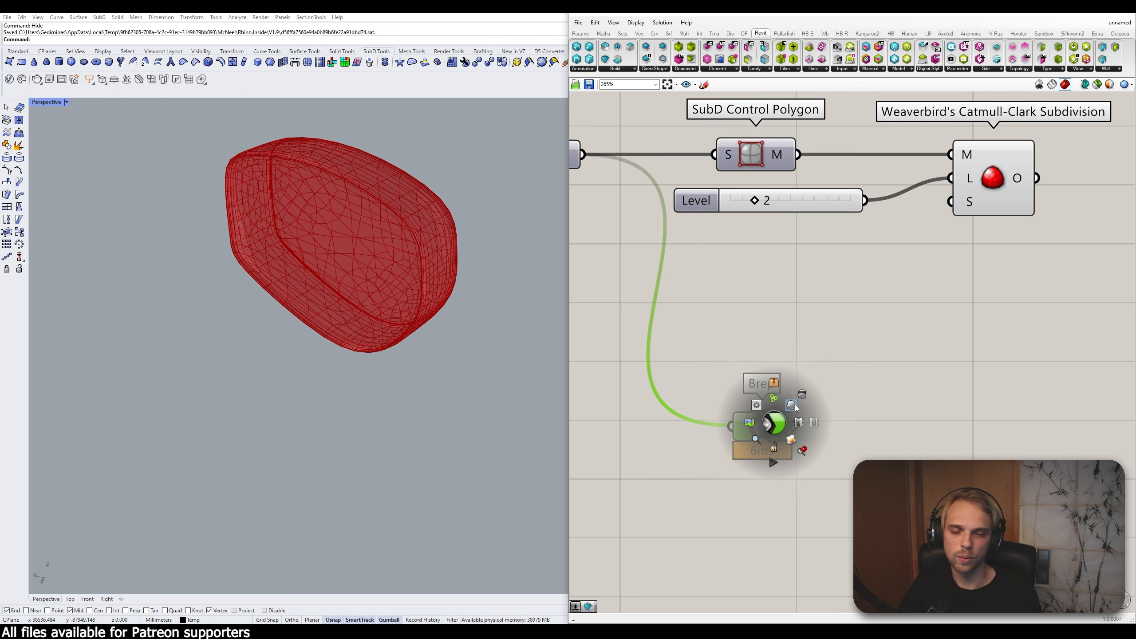
left_click(840, 336)
scroll(840, 335, "down", 2)
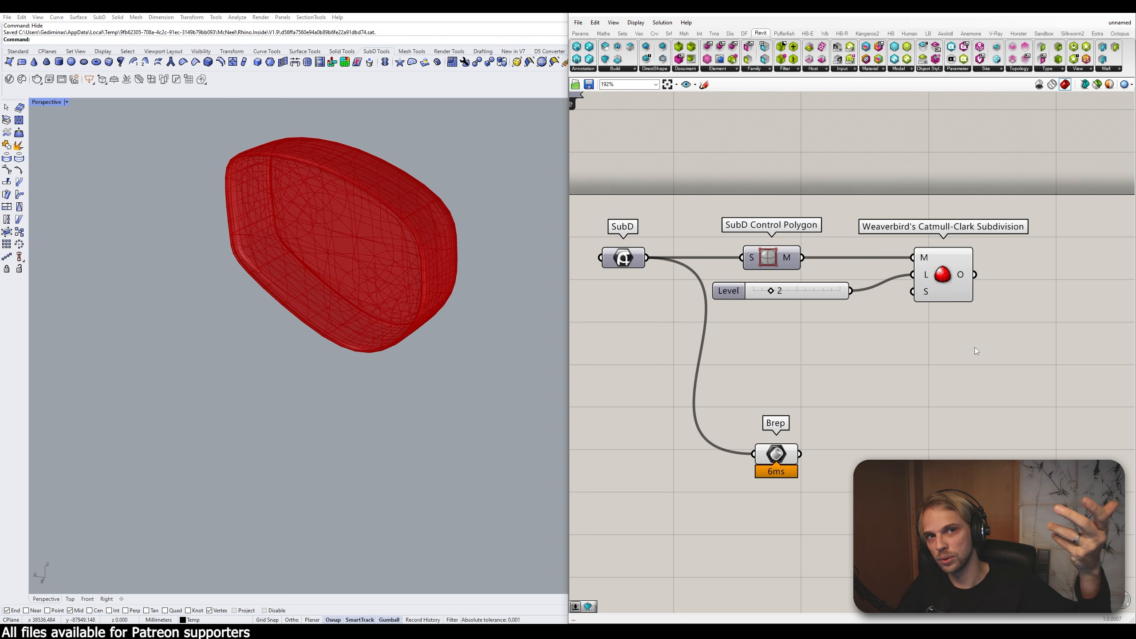
Step: Delete the SubD Control Polygon, Level slider and Catmull-Clark Subdivision, and place the Brep in line with the SubD lower on the canvas
left_click_drag(1009, 409, 746, 200)
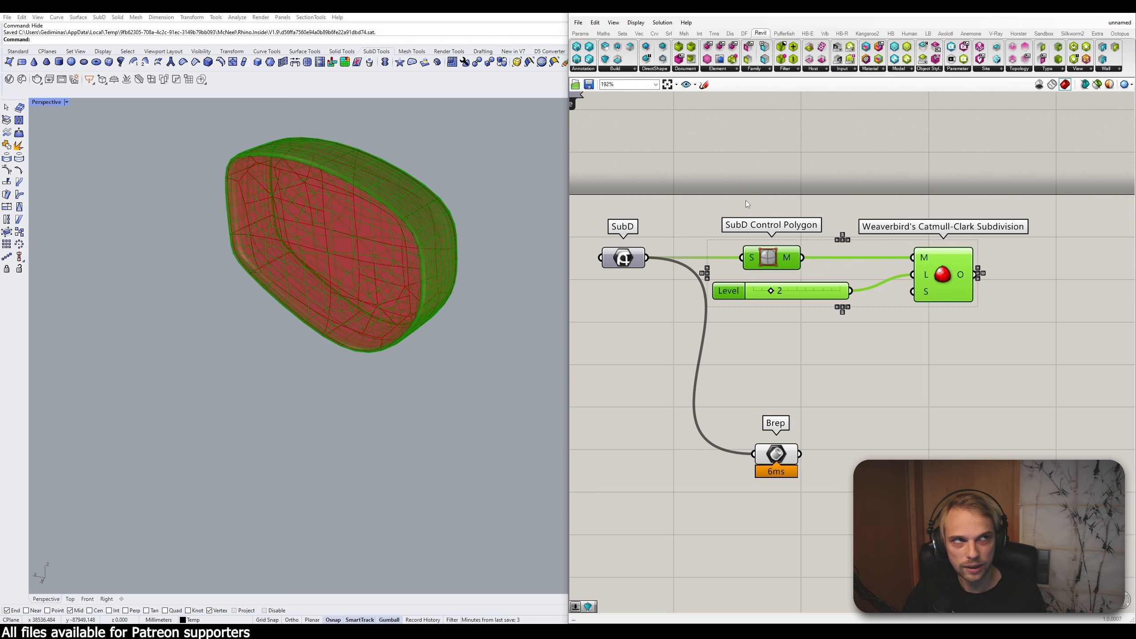
key("Delete")
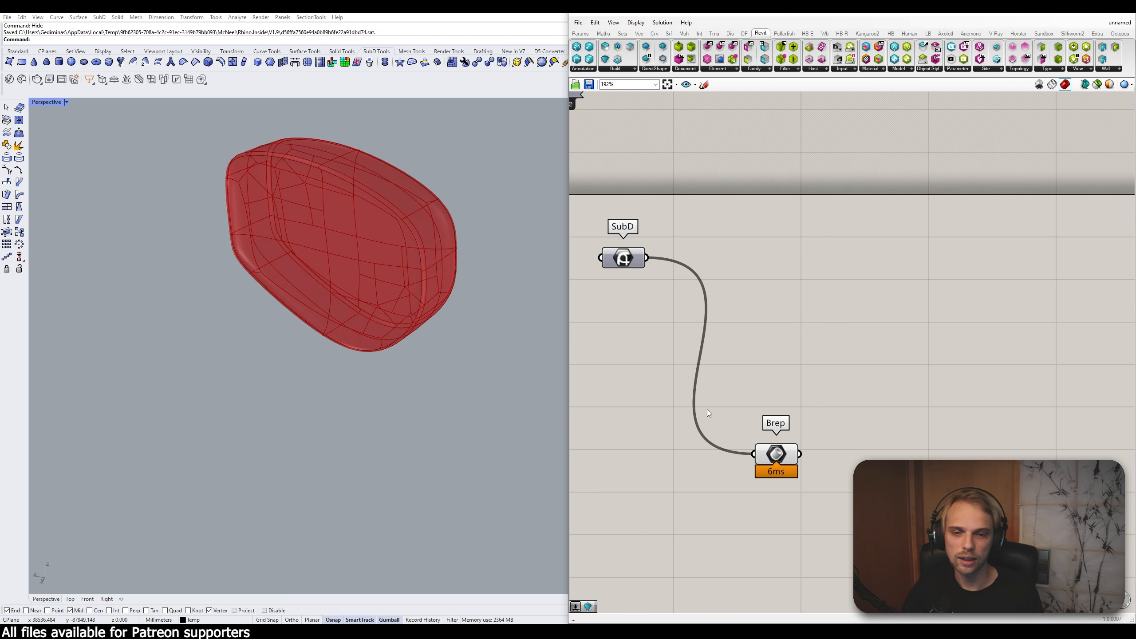
left_click_drag(779, 454, 736, 258)
left_click_drag(814, 323, 599, 220)
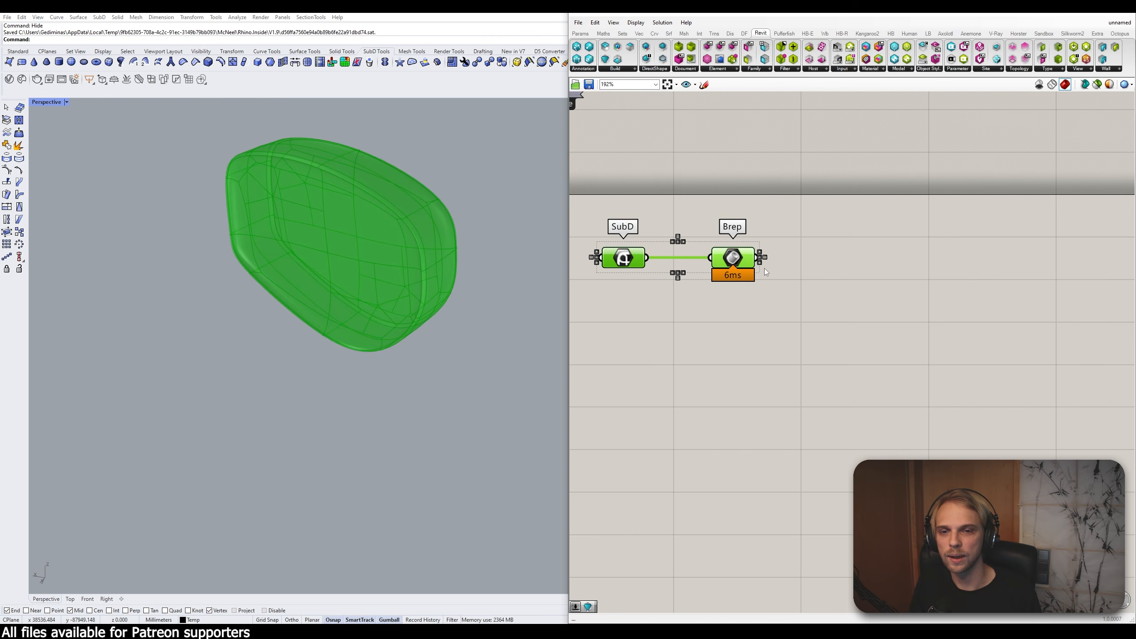
left_click_drag(739, 259, 760, 399)
left_click(790, 350)
right_click_drag(792, 349, 775, 305)
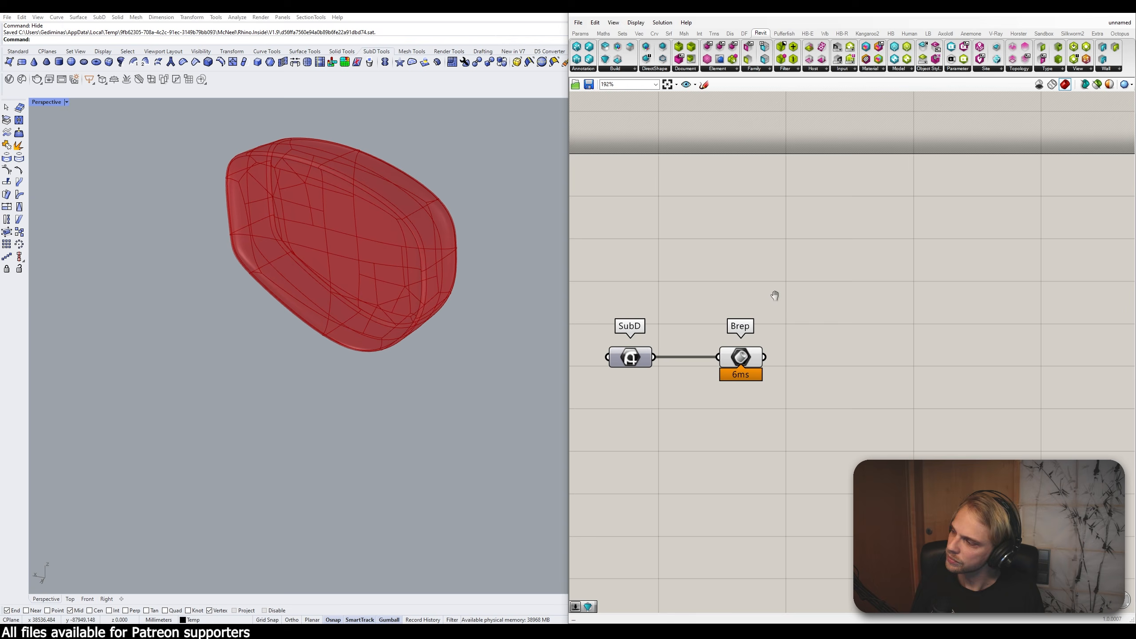
Step: Add a Deconstruct Brep component beside the Brep parameter and connect the Brep to its B input
double_click(820, 272)
type("deconstru")
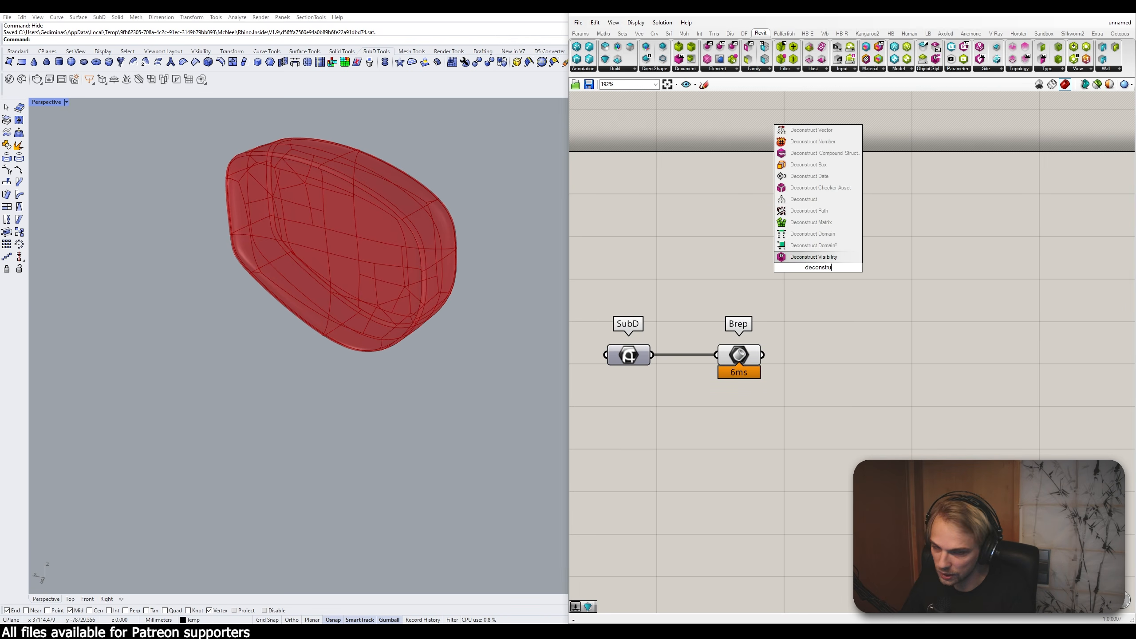
type("ct")
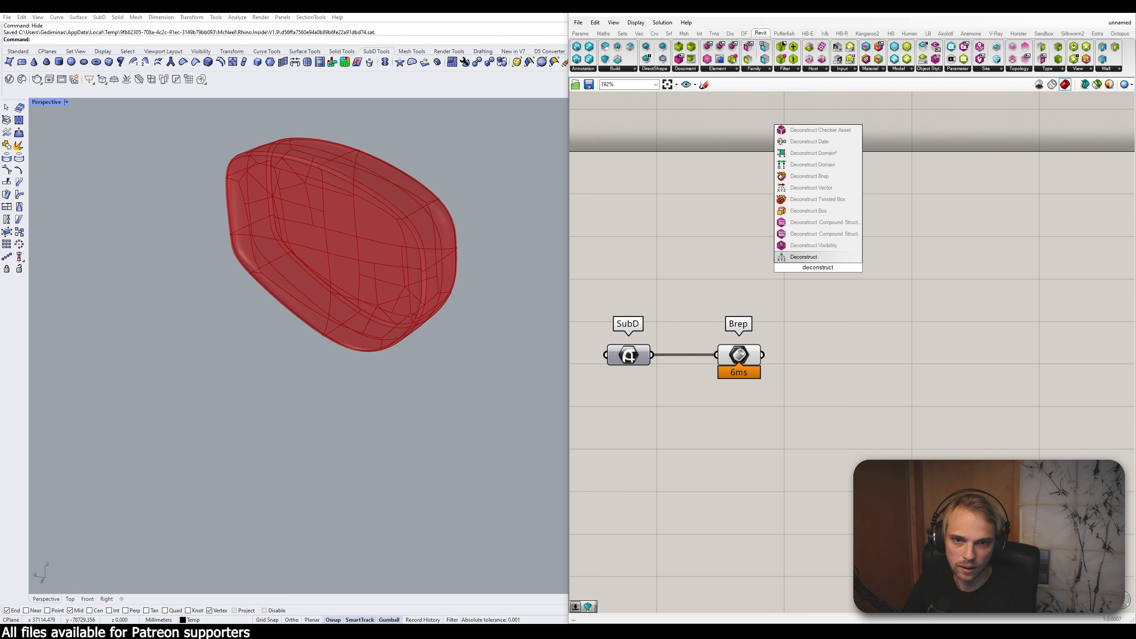
type(" brep")
key("Up")
key("Return")
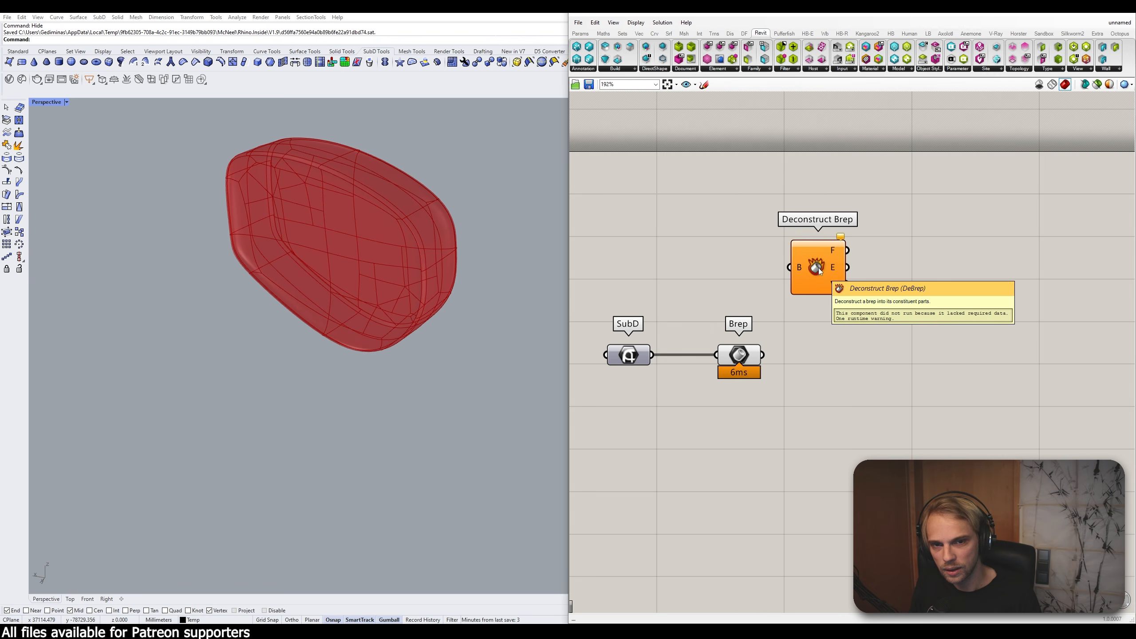
left_click_drag(816, 267, 833, 354)
left_click_drag(764, 356, 819, 361)
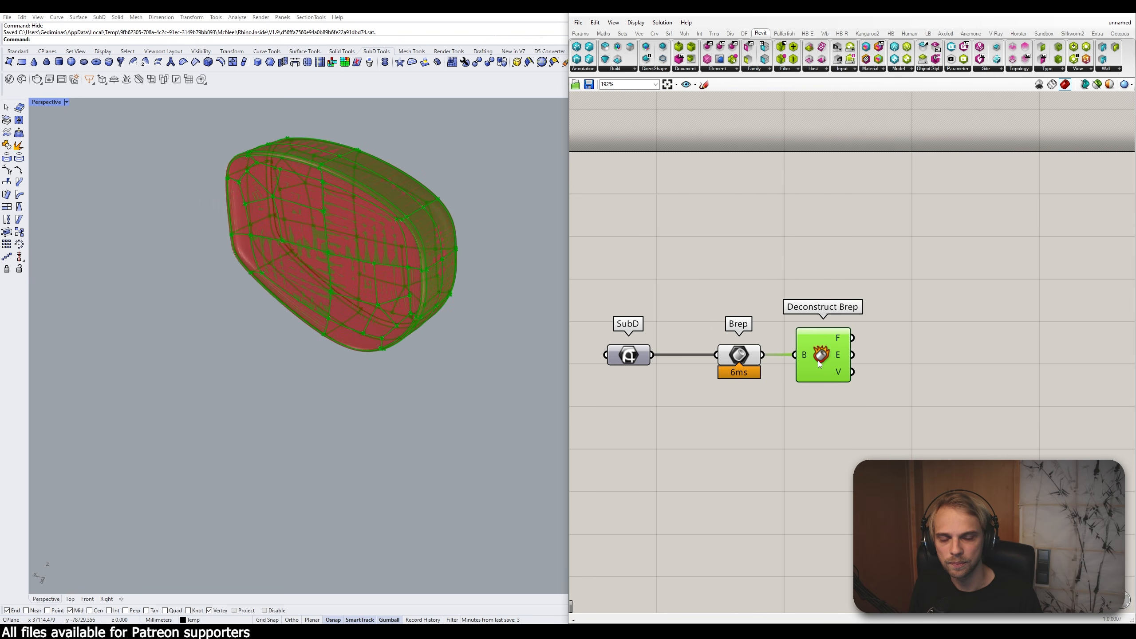
Step: Review the SubD-to-Brep chain and the outputs of the Deconstruct Brep component
right_click_drag(864, 375, 812, 370)
left_click(807, 388)
mouse_move(792, 352)
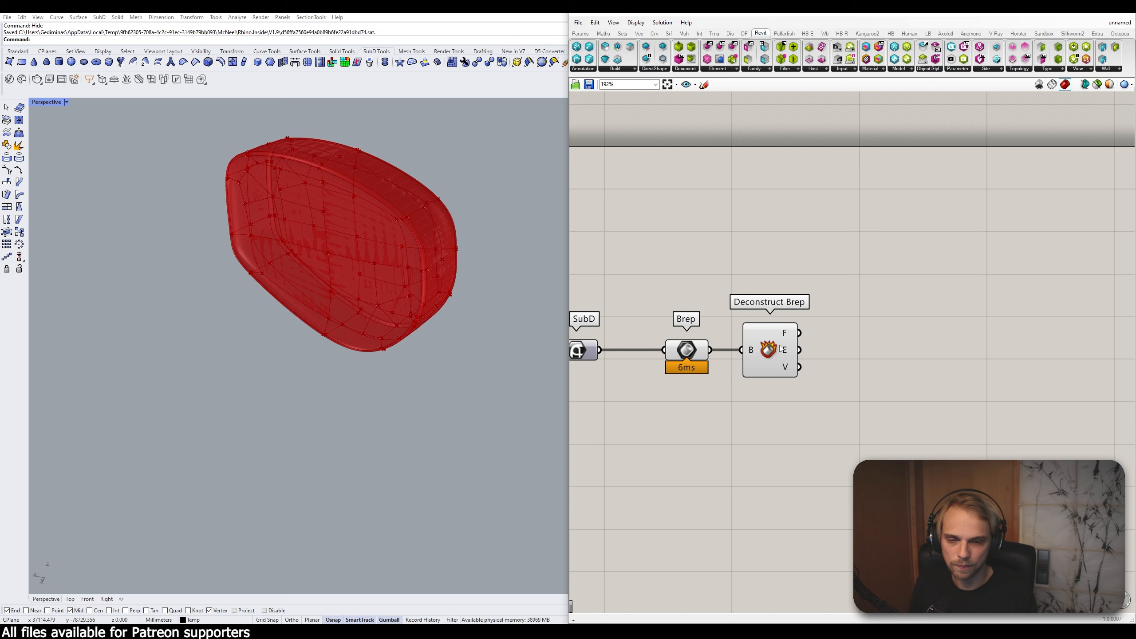
right_click_drag(795, 257, 806, 286)
scroll(806, 286, "down", 3)
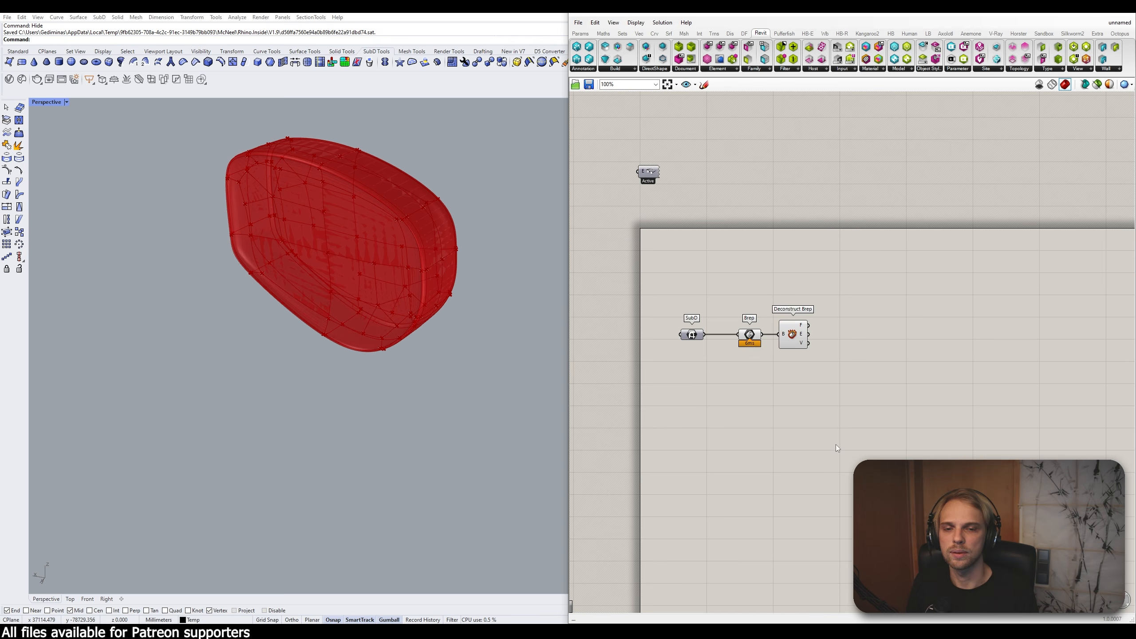
left_click_drag(837, 444, 629, 333)
left_click(821, 351)
scroll(819, 354, "up", 3)
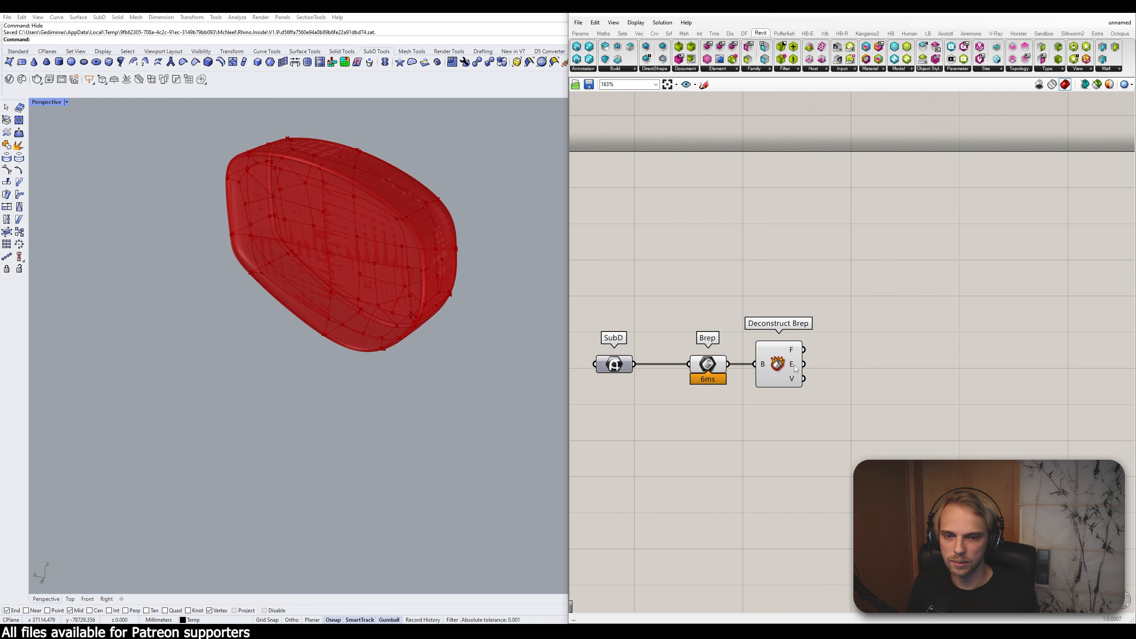
mouse_move(794, 365)
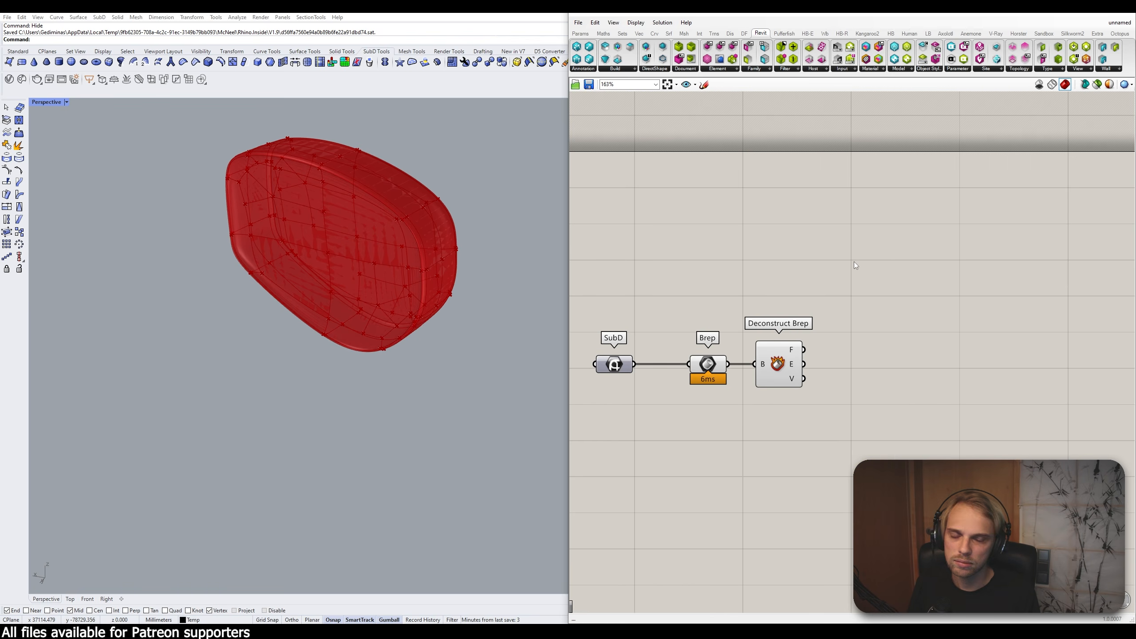
Step: Move the Brep parameter slightly away from the Deconstruct Brep component and examine the converted form up close
left_click_drag(711, 367, 704, 368)
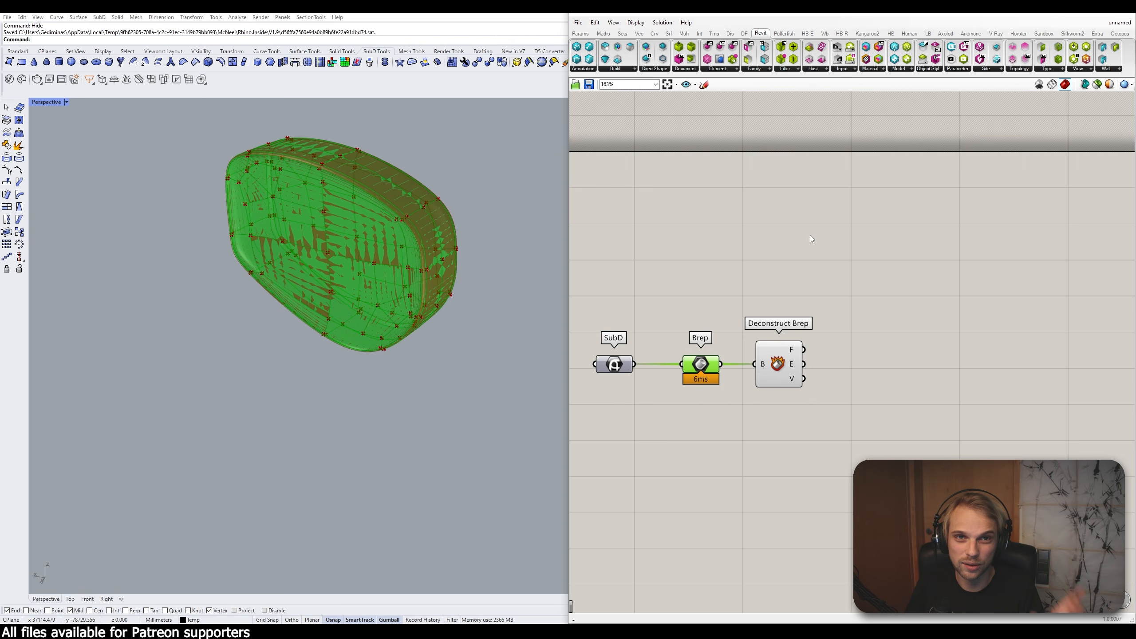
left_click(783, 221)
scroll(364, 211, "up", 5)
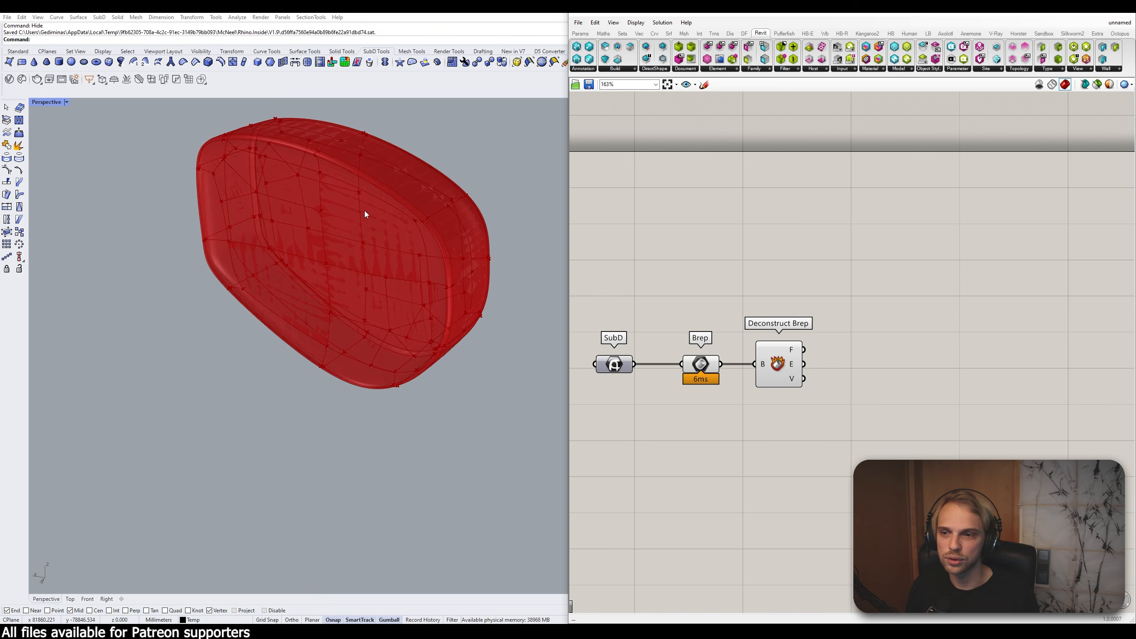
scroll(408, 233, "down", 2)
scroll(686, 263, "down", 2)
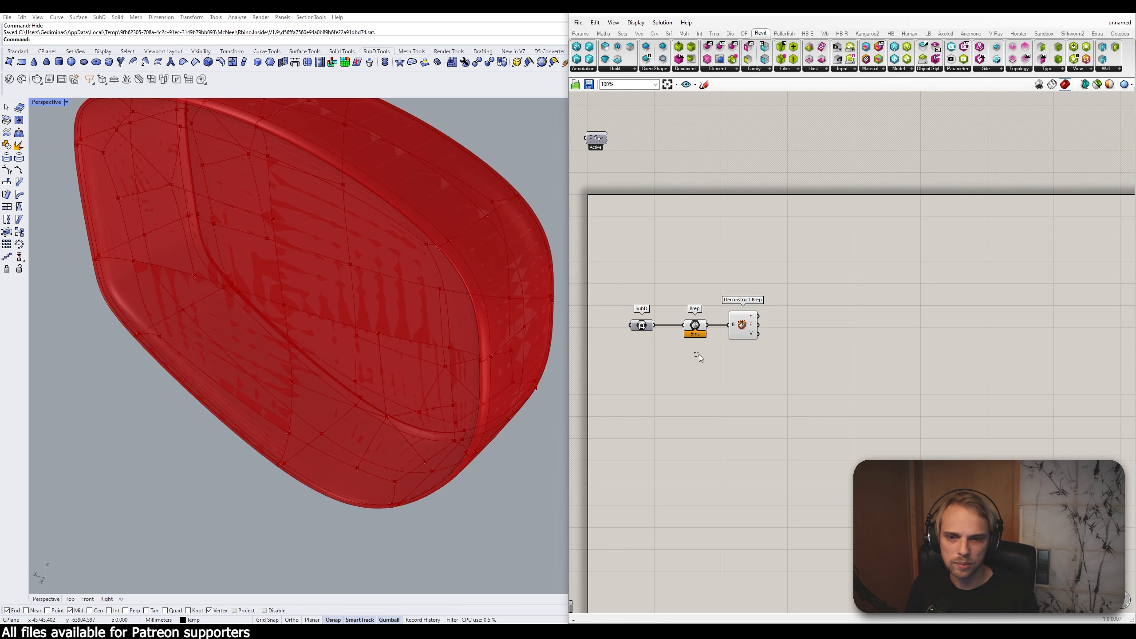
Step: Turn off the preview of the Brep parameter so only the Deconstruct Brep preview remains
left_click_drag(699, 355, 674, 300)
middle_click(674, 300)
left_click(701, 270)
left_click(708, 270)
Step: Examine the converted Brep's faces, edges and vertices up close and from different angles
right_click_drag(386, 235, 258, 335)
scroll(428, 229, "down", 5)
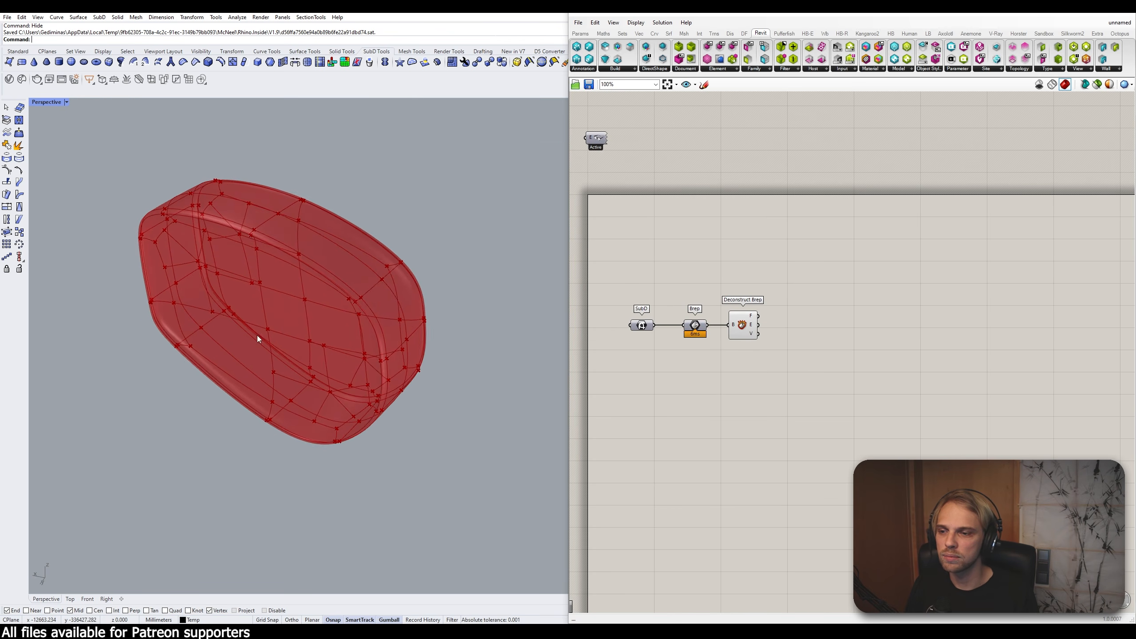
scroll(179, 354, "up", 8)
scroll(167, 317, "up", 7)
scroll(146, 339, "up", 3)
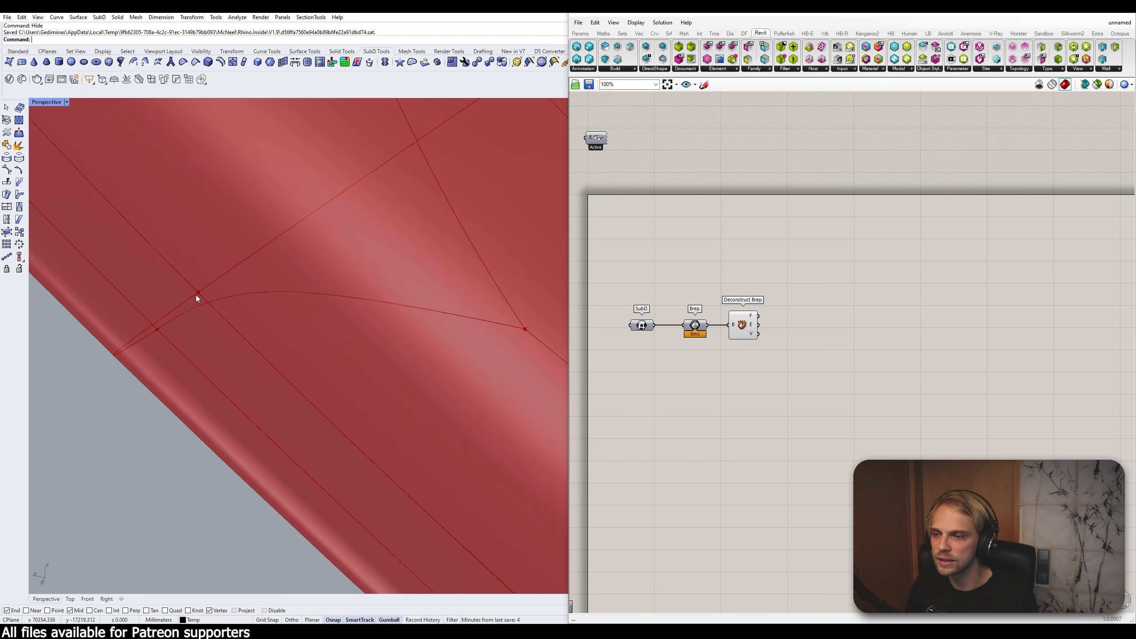
scroll(171, 323, "down", 6)
right_click_drag(173, 323, 149, 319)
scroll(226, 364, "down", 3)
right_click_drag(242, 340, 331, 282)
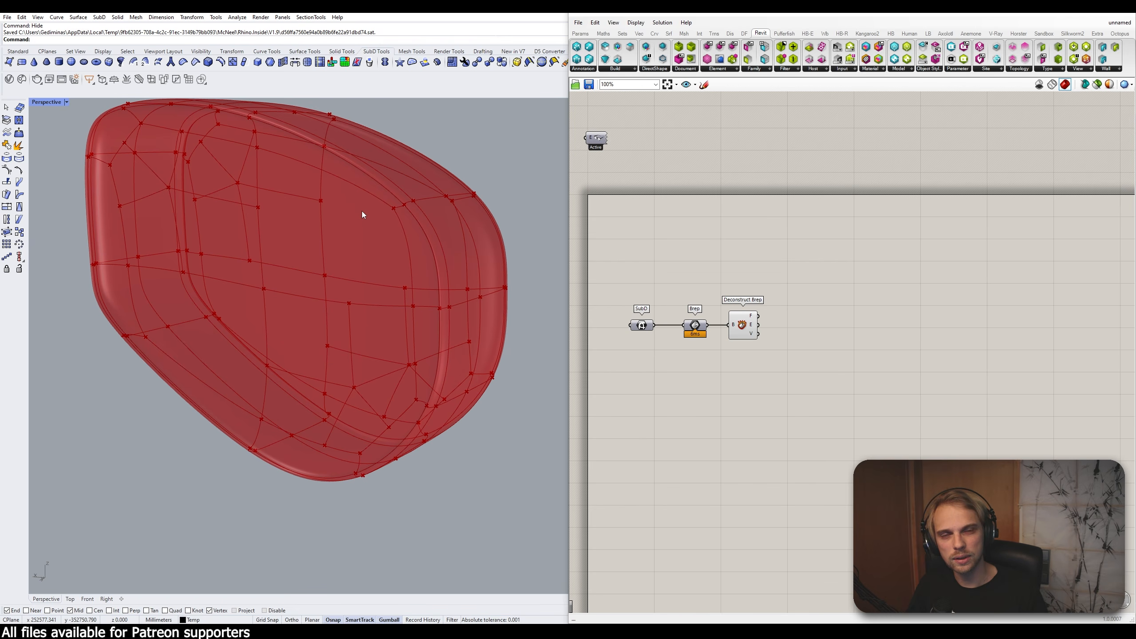
Step: Move the SubD, Brep and Deconstruct Brep components together slightly lower on the canvas
left_click_drag(785, 359, 627, 282)
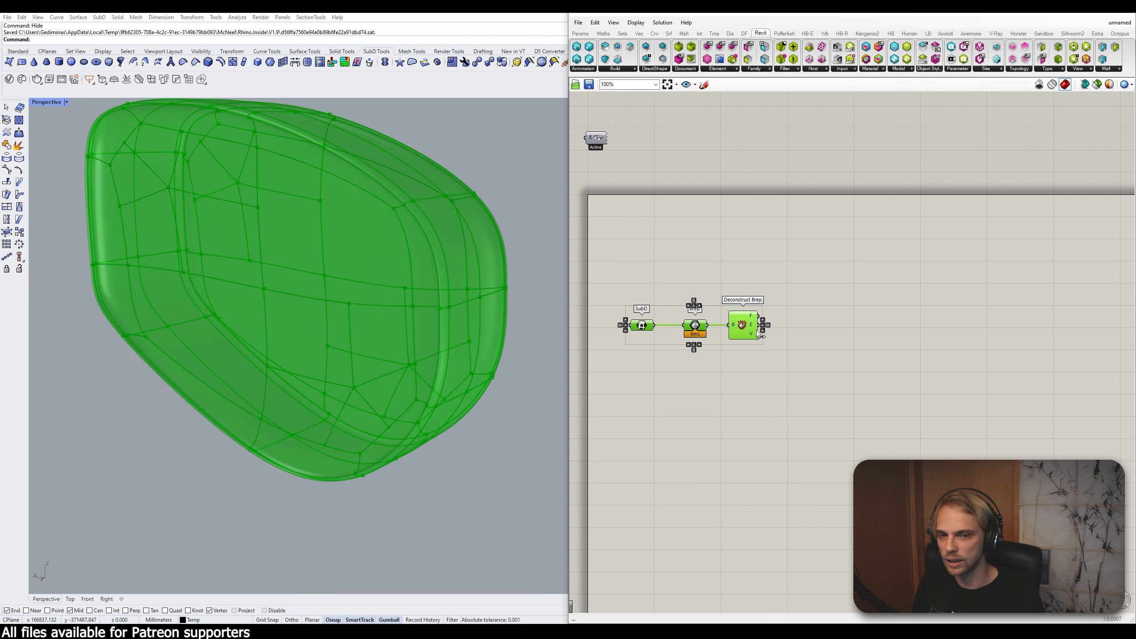
left_click_drag(753, 335, 753, 355)
left_click(773, 288)
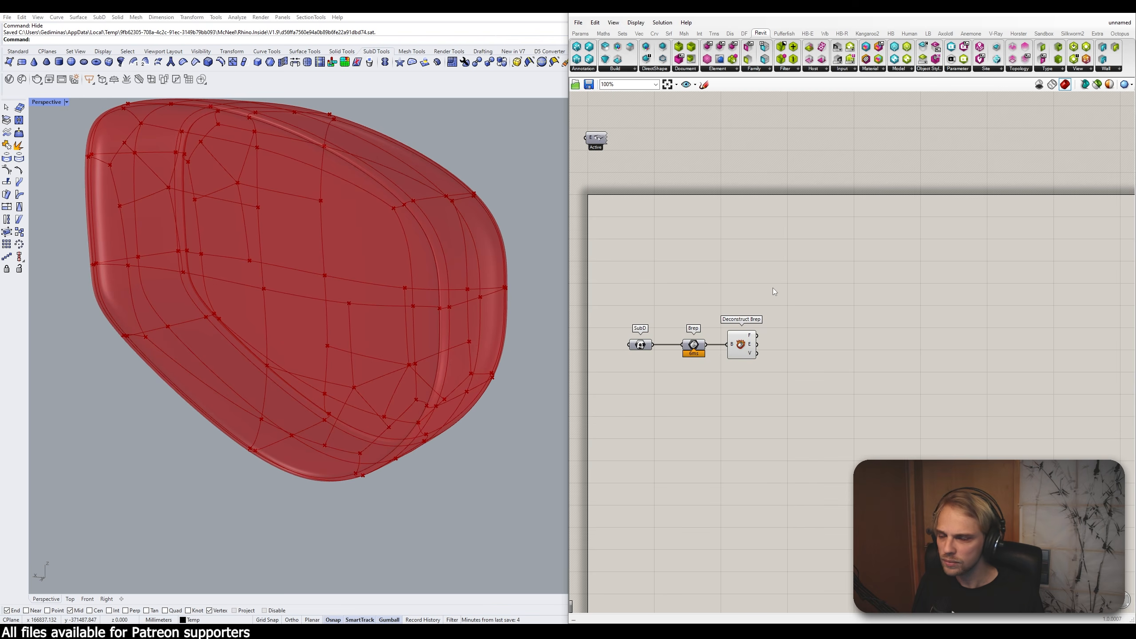
Step: Add a Curve parameter above and beyond Deconstruct Brep and connect the E output to it
double_click(804, 268)
type("curve")
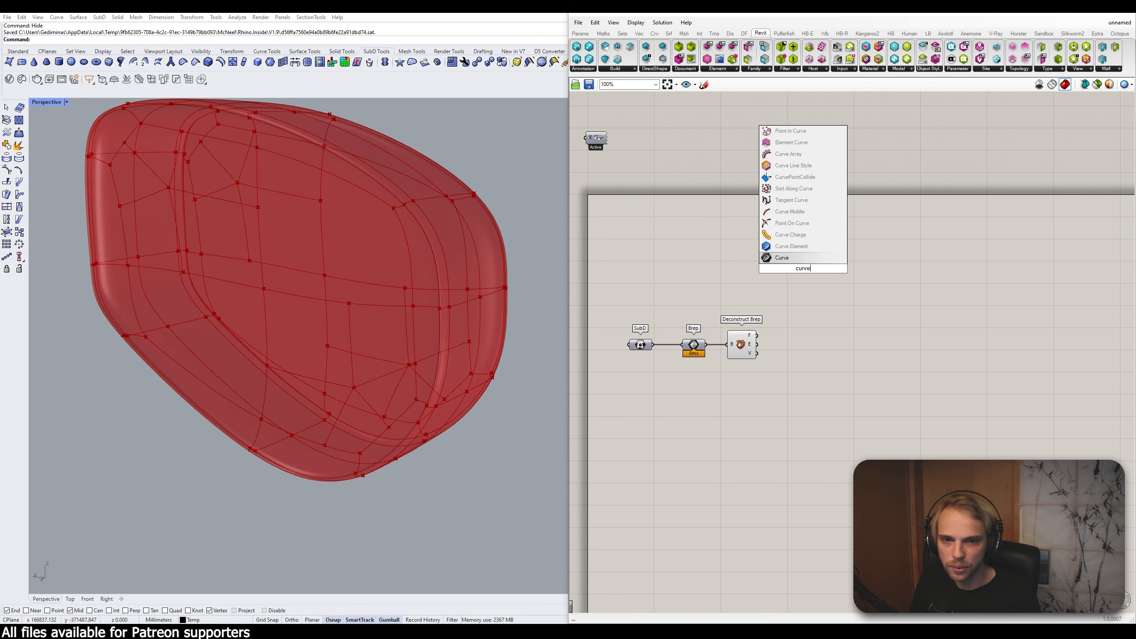
key("Return")
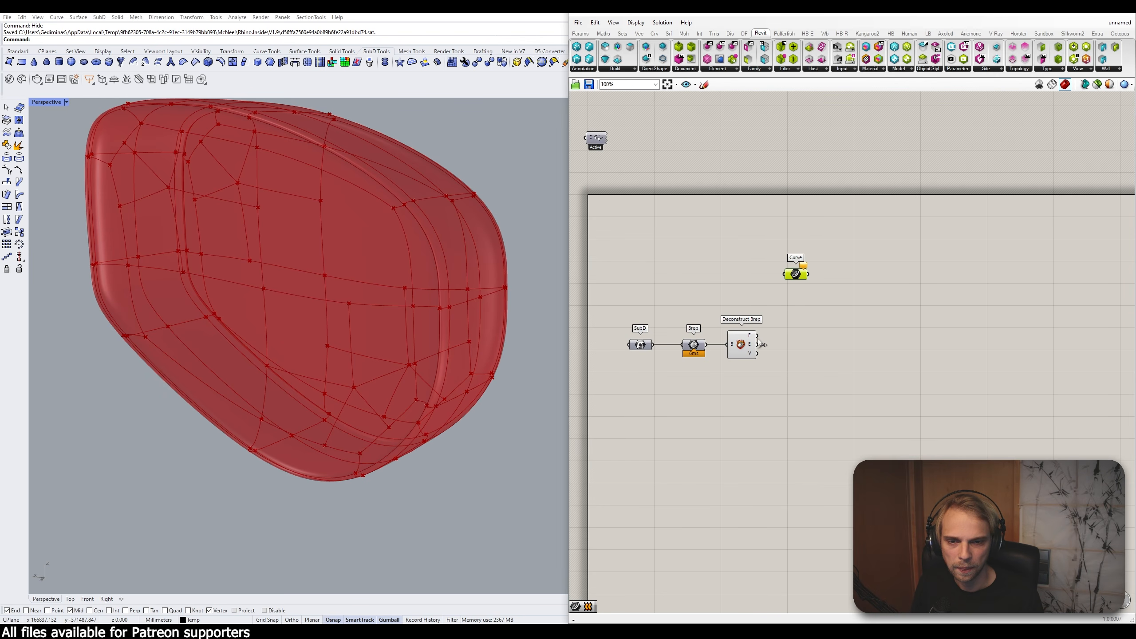
left_click_drag(756, 343, 803, 223)
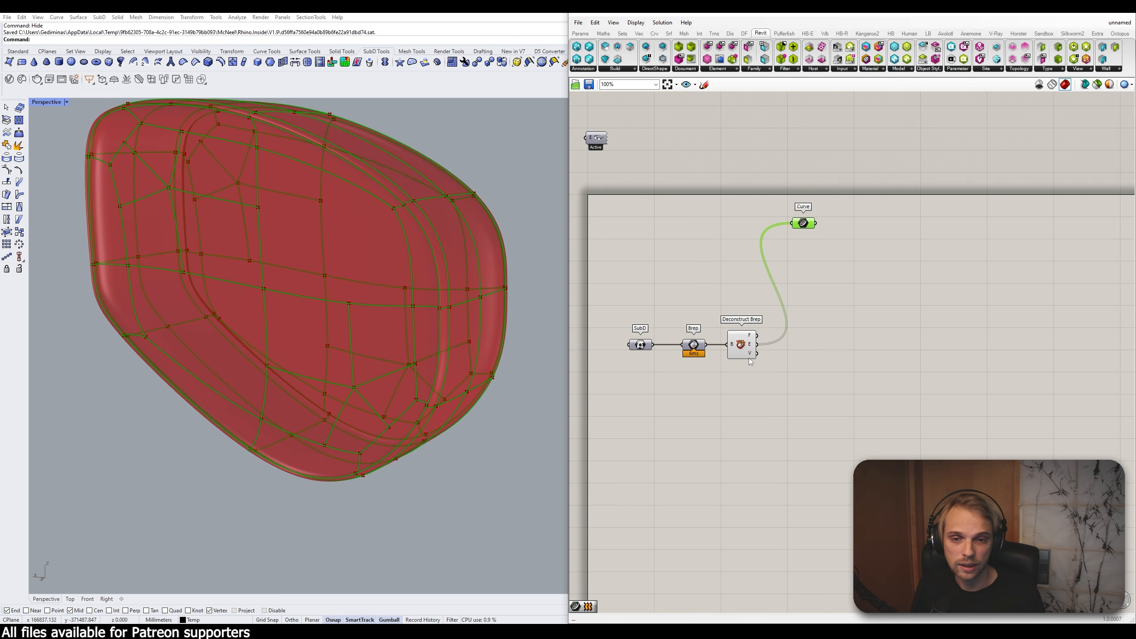
left_click(808, 257)
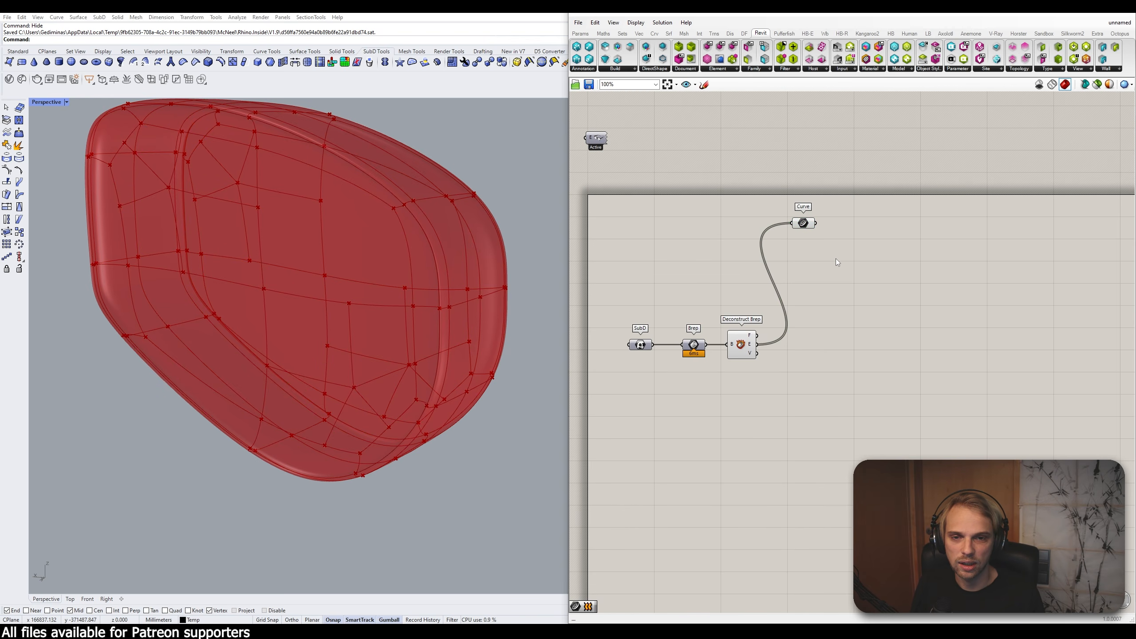
left_click_drag(807, 218, 801, 225)
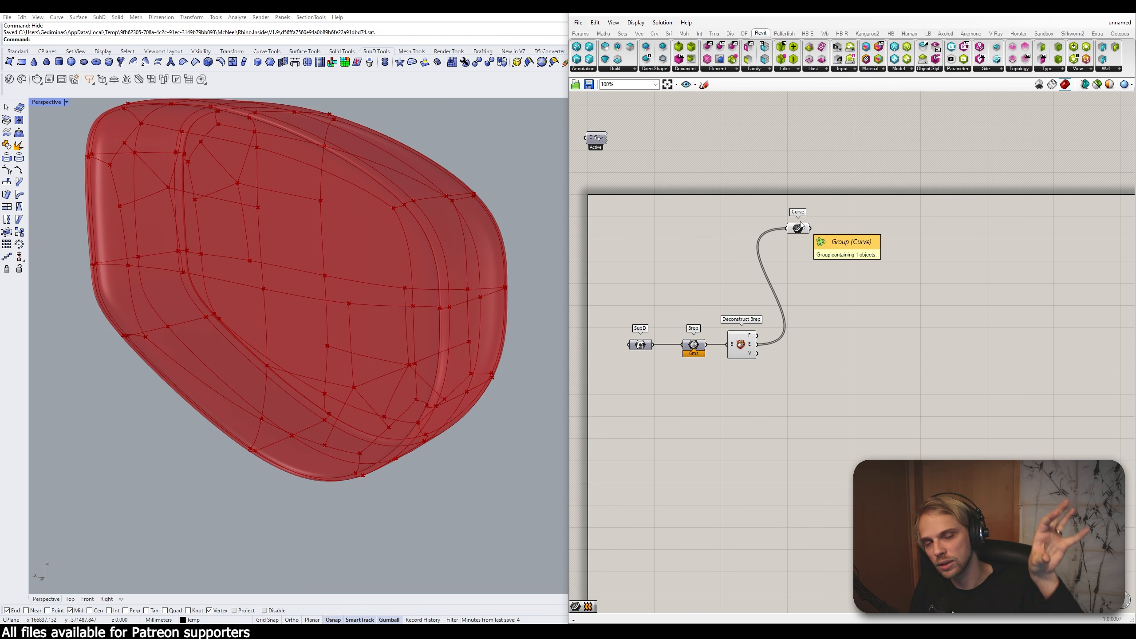
left_click_drag(801, 224, 833, 230)
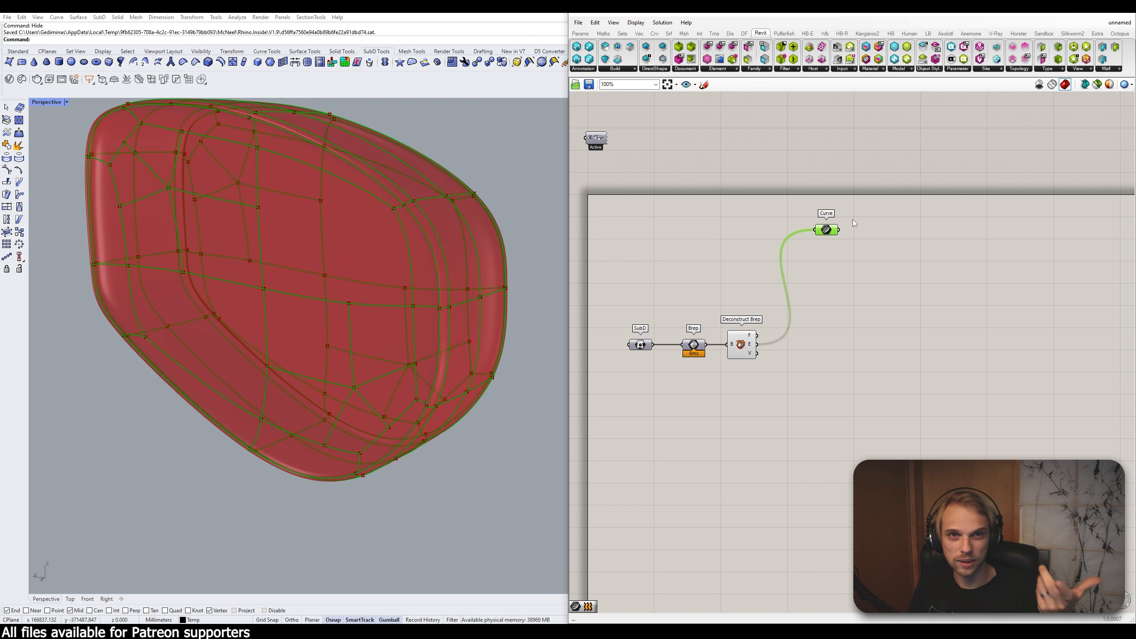
Step: Turn off the preview of the SubD-to-Deconstruct Brep chain so only the edge curves are displayed
left_click_drag(766, 432, 623, 285)
middle_click(609, 283)
left_click(638, 251)
left_click(812, 275)
right_click_drag(820, 277, 710, 350)
scroll(710, 349, "up", 2)
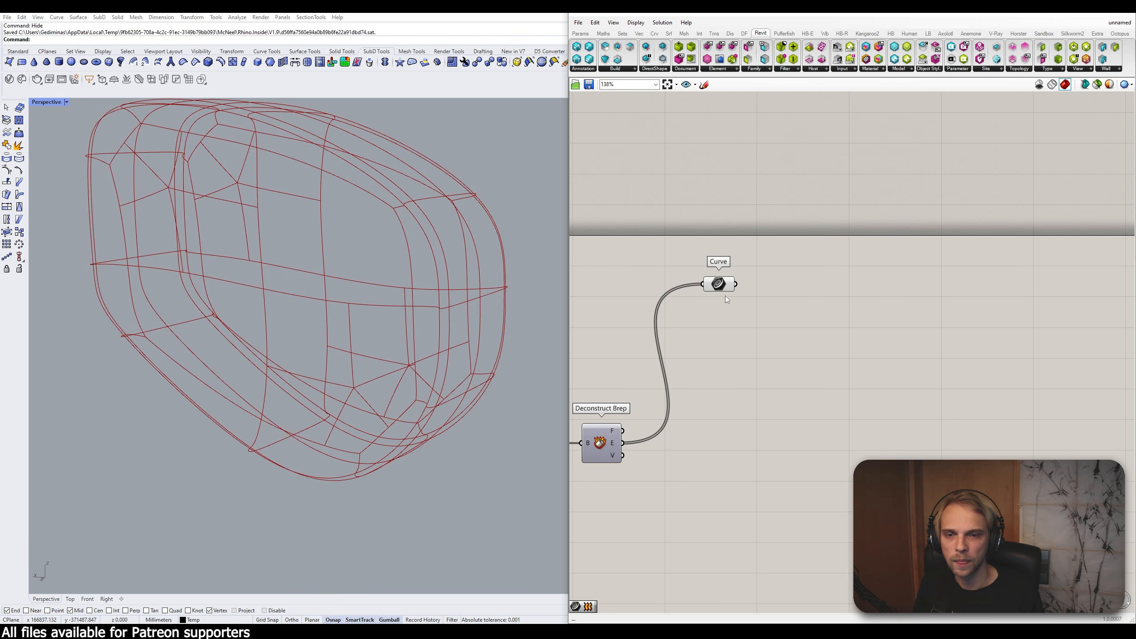
Step: Add a Length component beside the Curve parameter, connect the Curve to its C input and place it slightly lower
left_click_drag(726, 288, 737, 288)
left_click(797, 280)
double_click(818, 292)
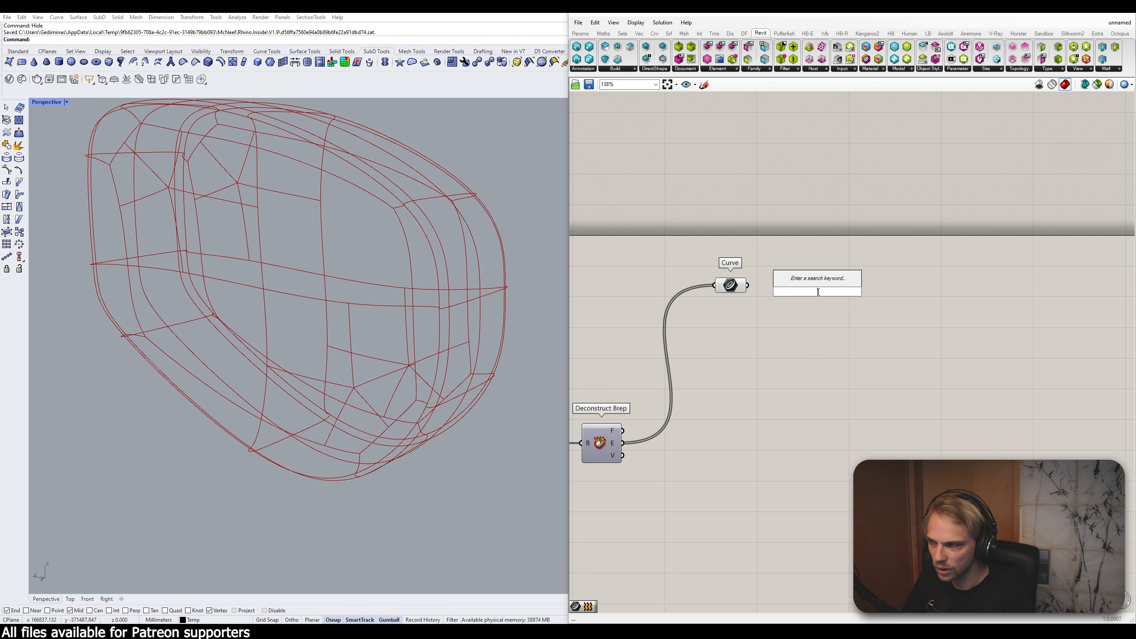
type("len")
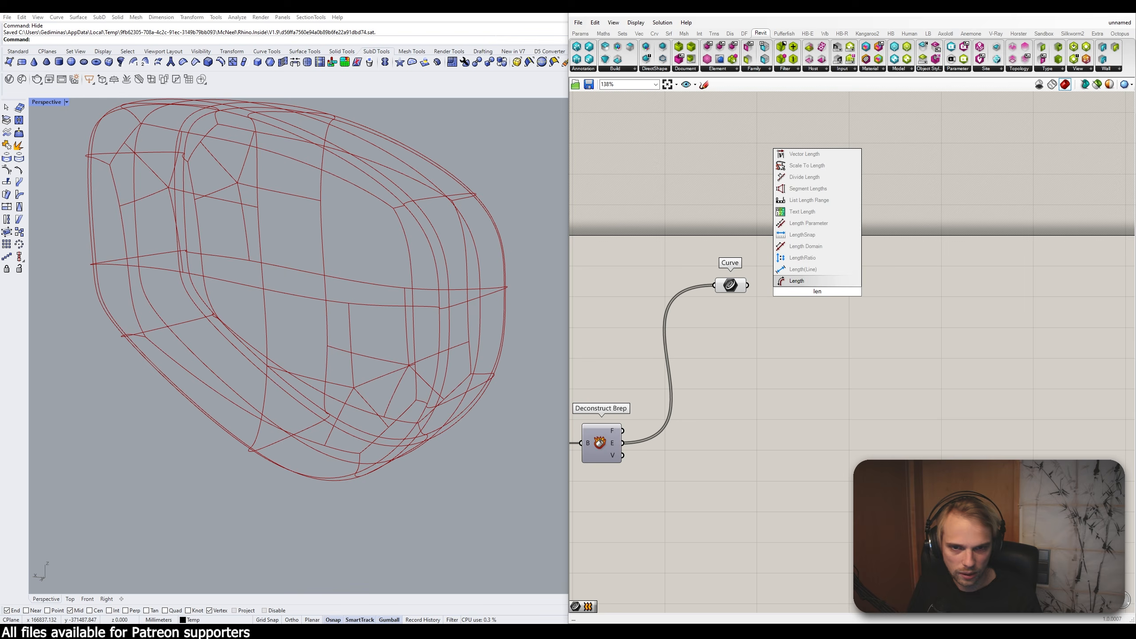
left_click(797, 280)
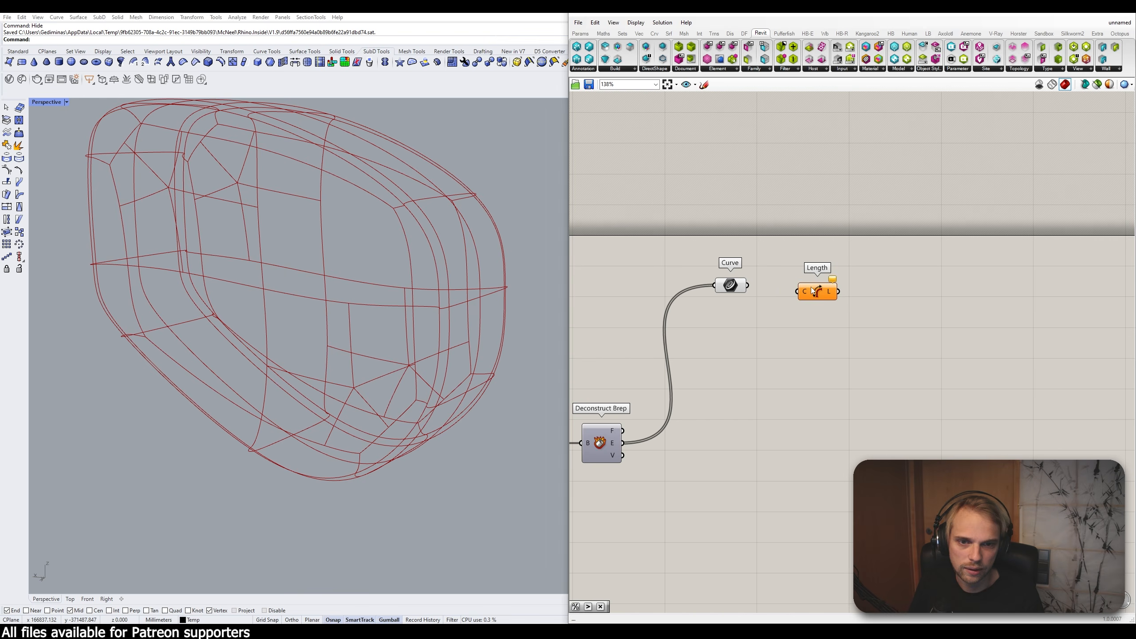
left_click_drag(747, 285, 777, 306)
left_click_drag(795, 313, 800, 292)
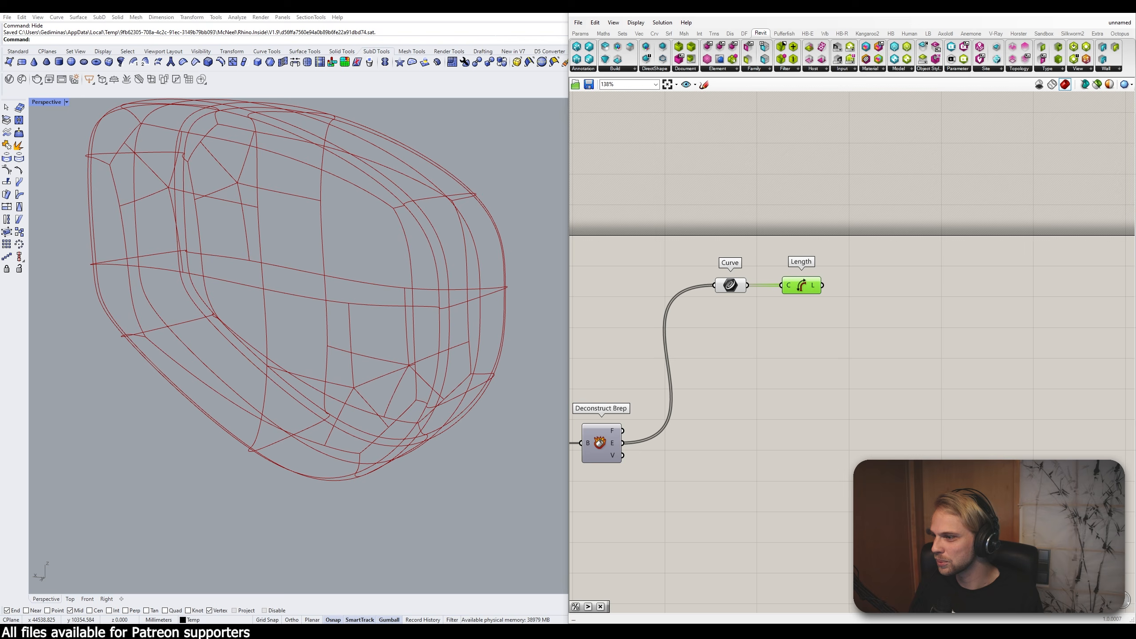
left_click_drag(804, 286, 794, 307)
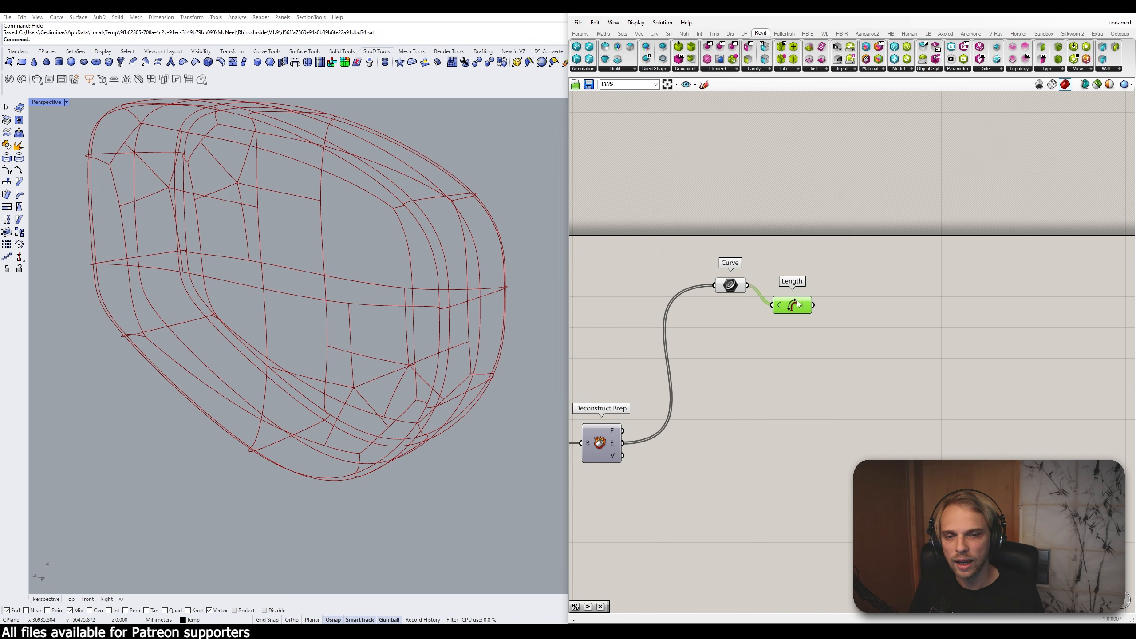
Step: Add a Larger Than component after Length and connect the L output to its A input
double_click(841, 272)
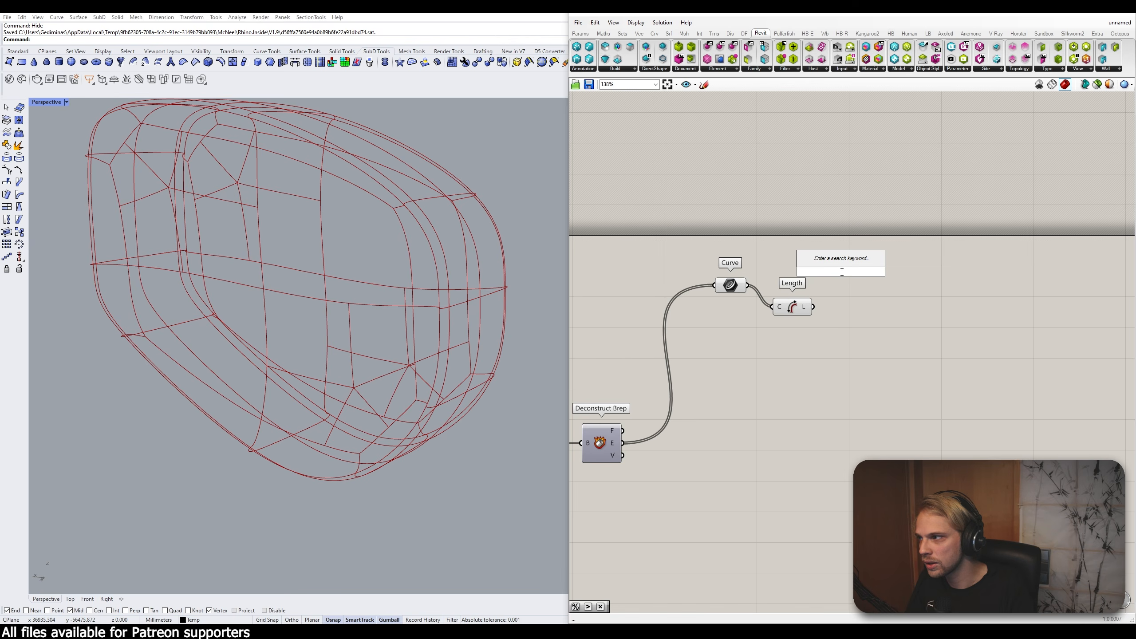
type(">")
key("Return")
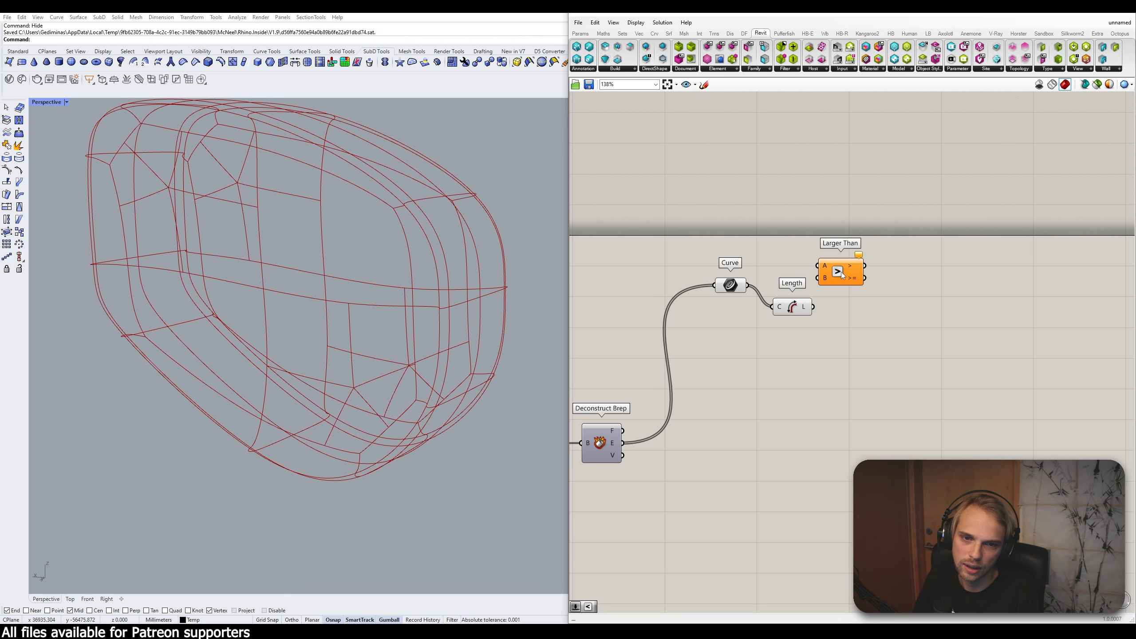
left_click_drag(842, 272, 856, 312)
Step: Add a number slider set to 250 below Length and connect it to the B input of Larger Than
double_click(801, 336)
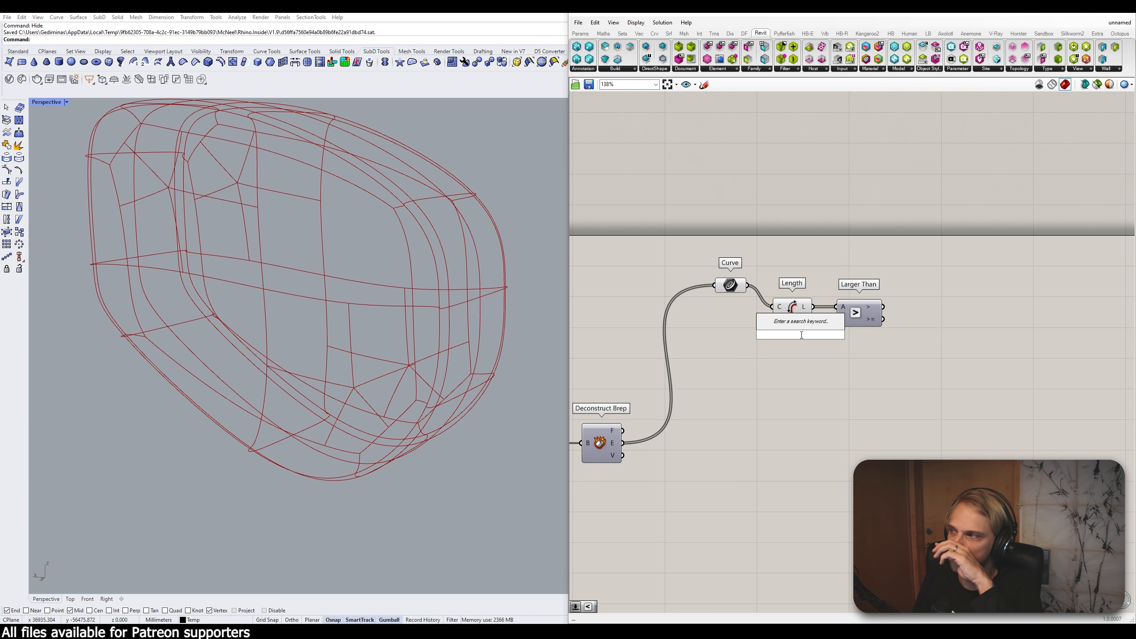
type("250")
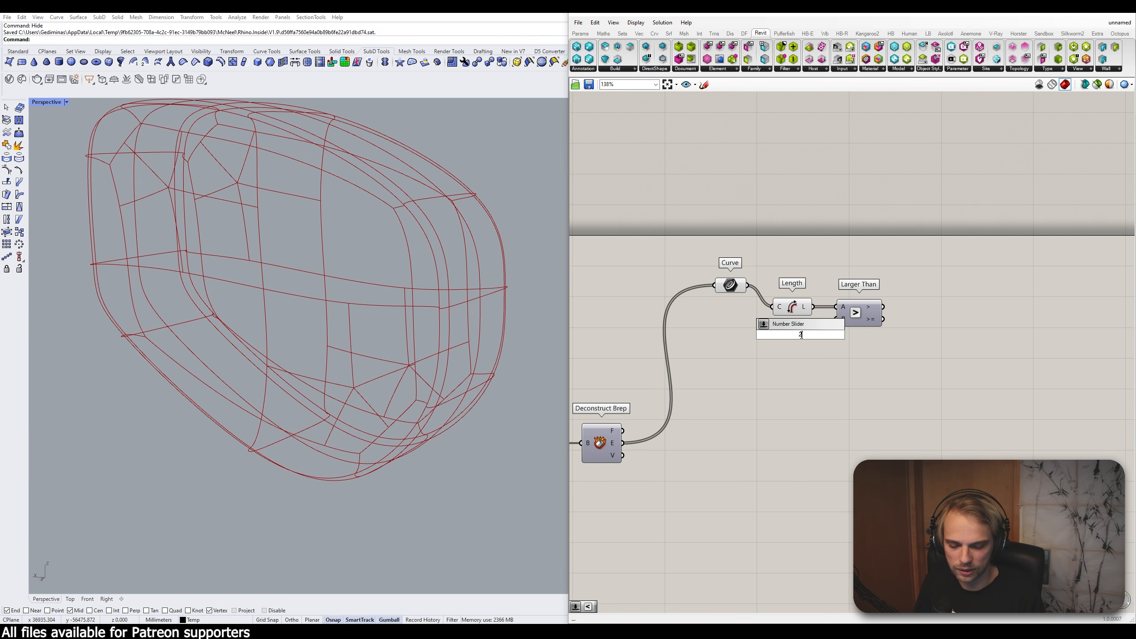
key("Return")
left_click_drag(814, 338, 884, 322)
left_click(862, 277)
right_click_drag(861, 276, 850, 288)
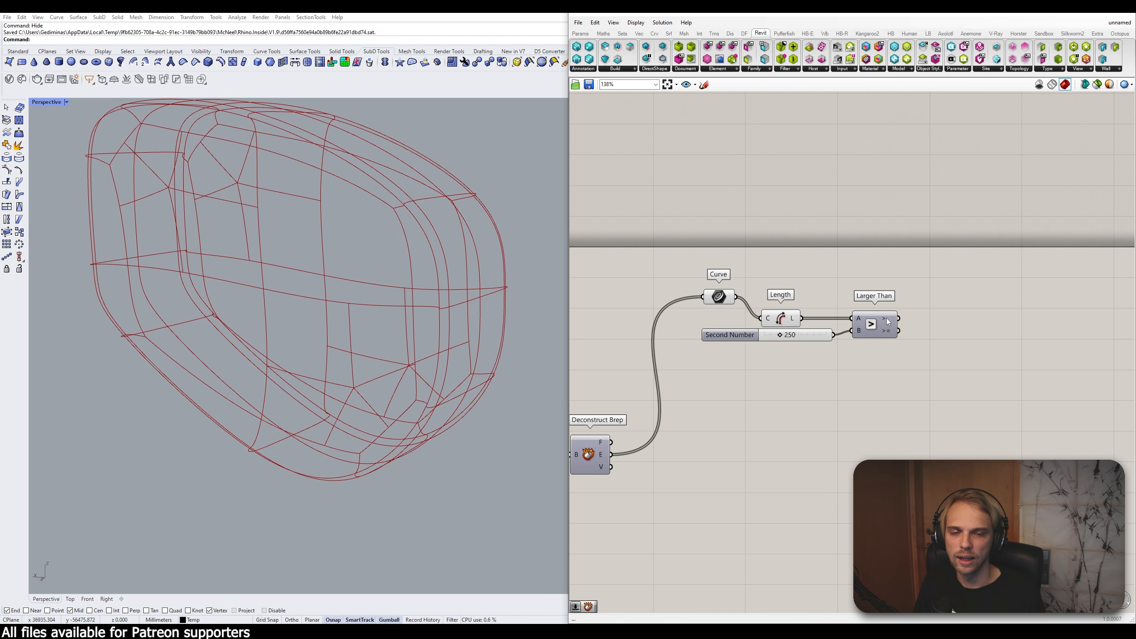
Step: Add a Cull Pattern component with the Curve as its list and the Larger Than > output as its pattern
mouse_move(892, 318)
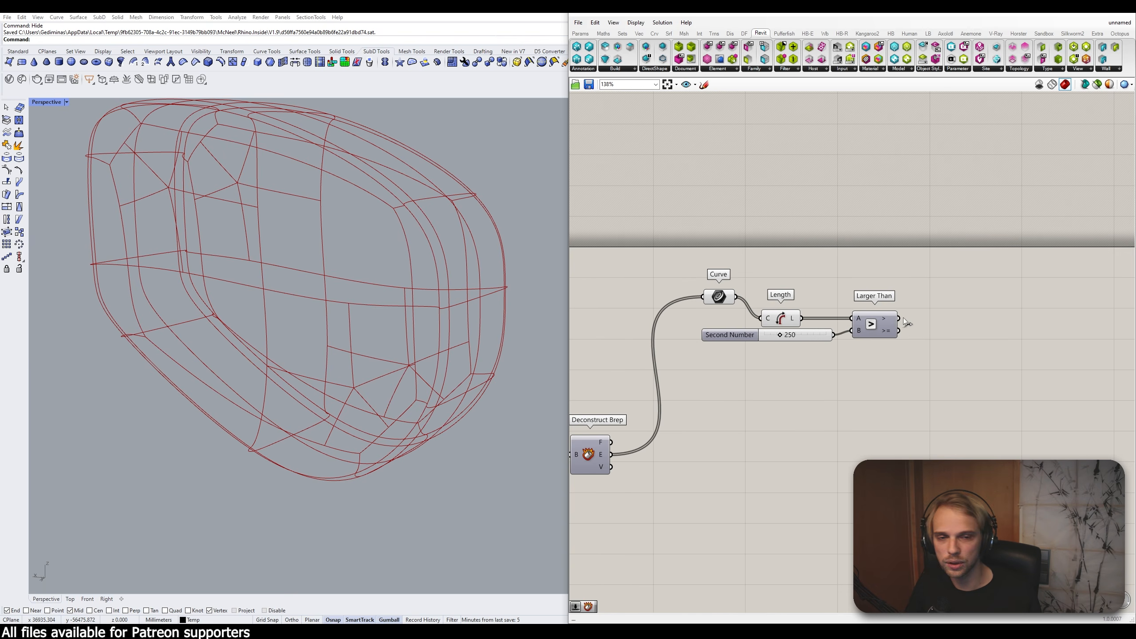
double_click(944, 298)
type("cull patt")
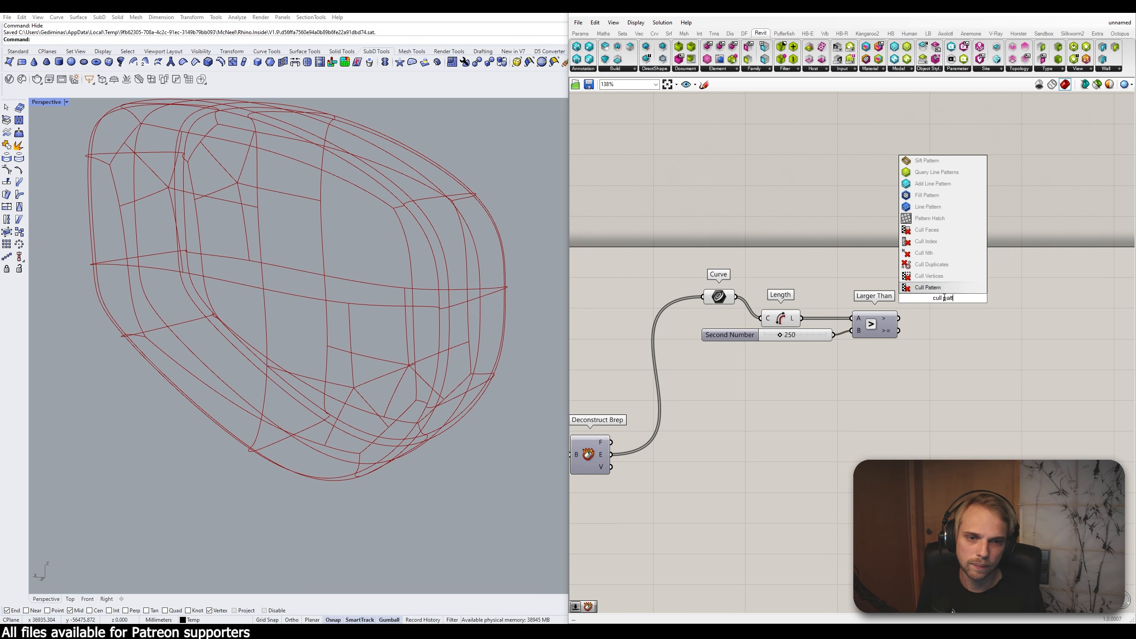
key("Return")
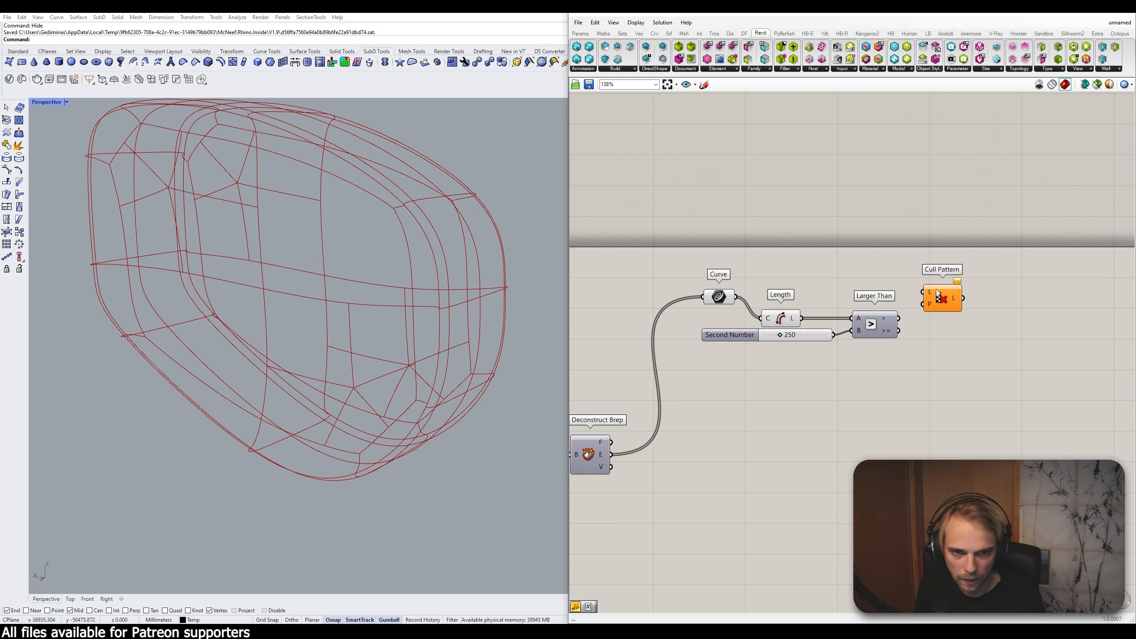
left_click_drag(932, 294, 735, 296)
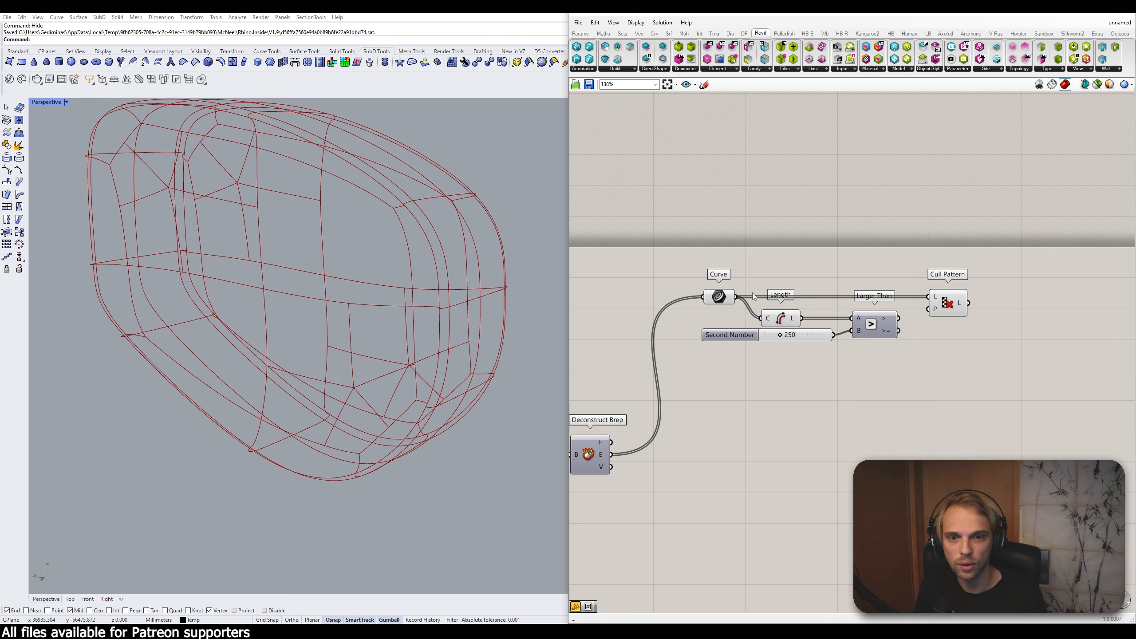
mouse_move(724, 294)
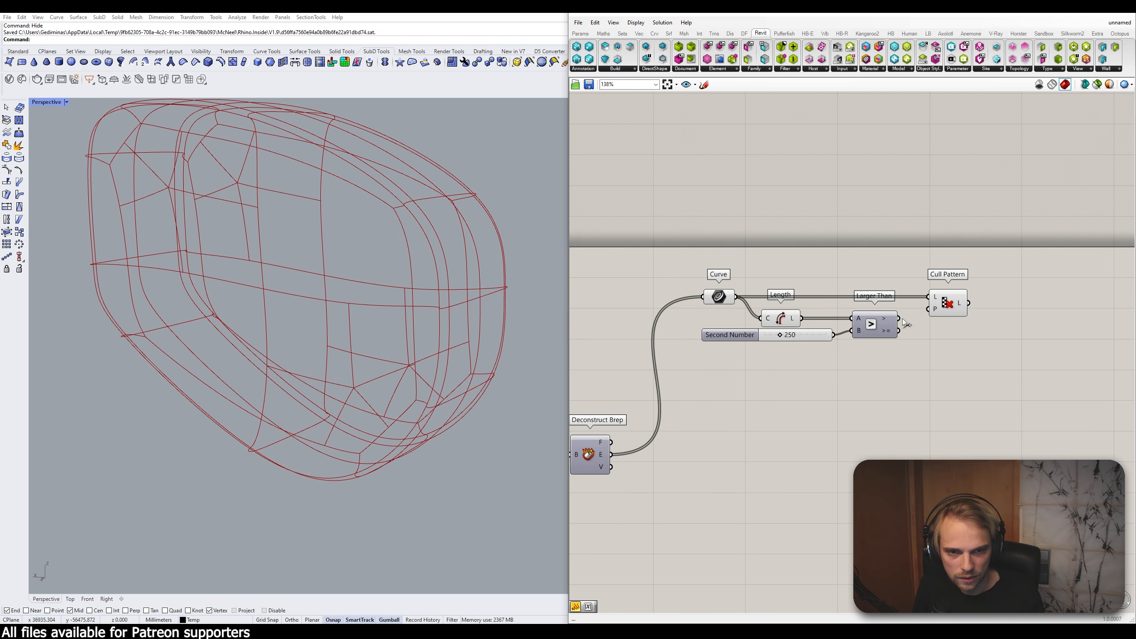
left_click(940, 311)
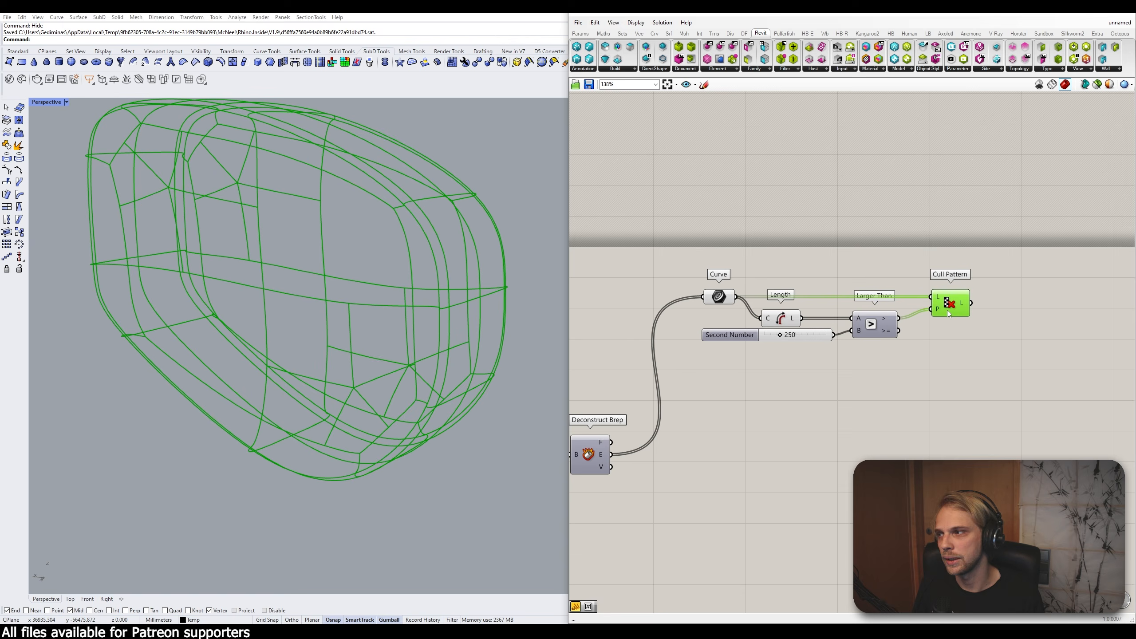
right_click_drag(939, 323, 889, 330)
left_click(678, 263)
Step: Group the Curve, Length, slider, Larger Than and Cull Pattern components and name the group "Filter"
mouse_move(670, 305)
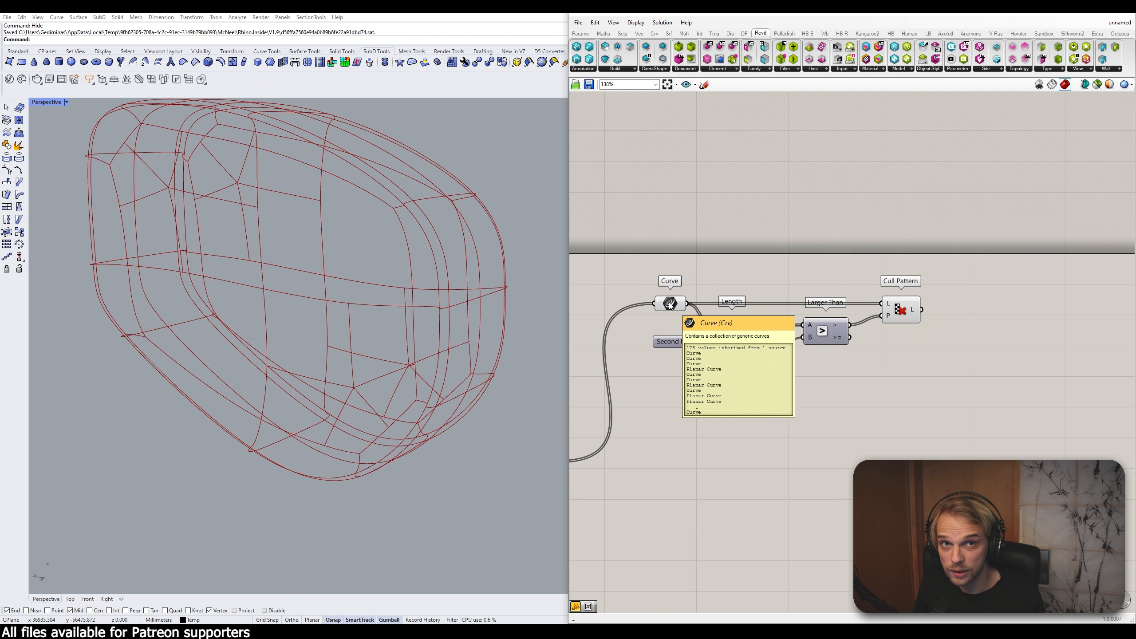
mouse_move(914, 311)
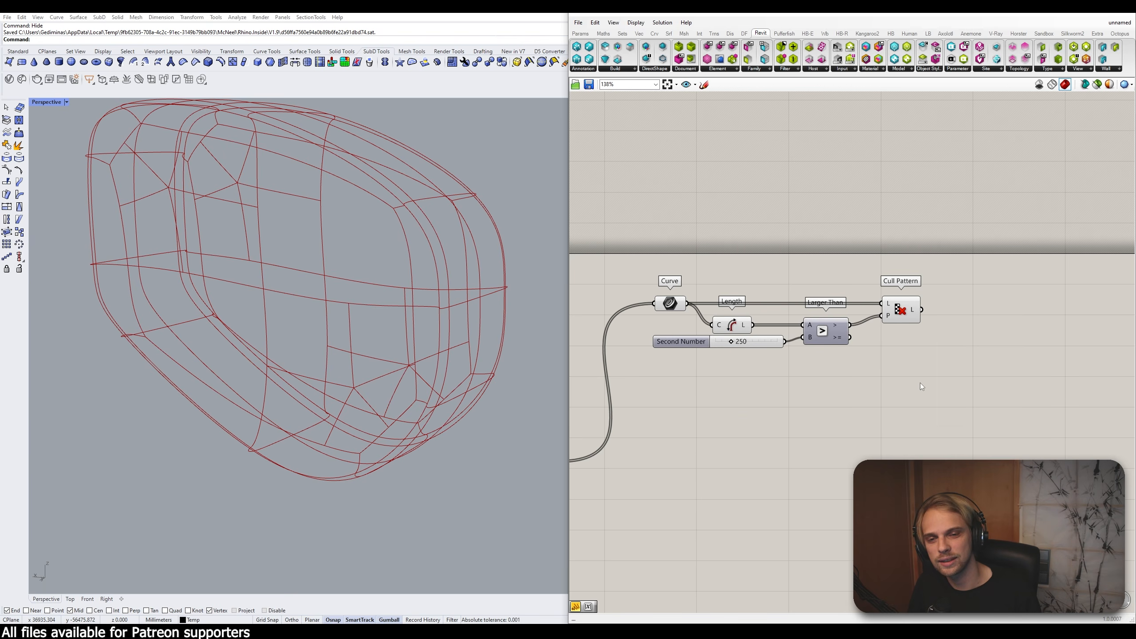
left_click_drag(919, 383, 644, 286)
middle_click(724, 244)
left_click(716, 229)
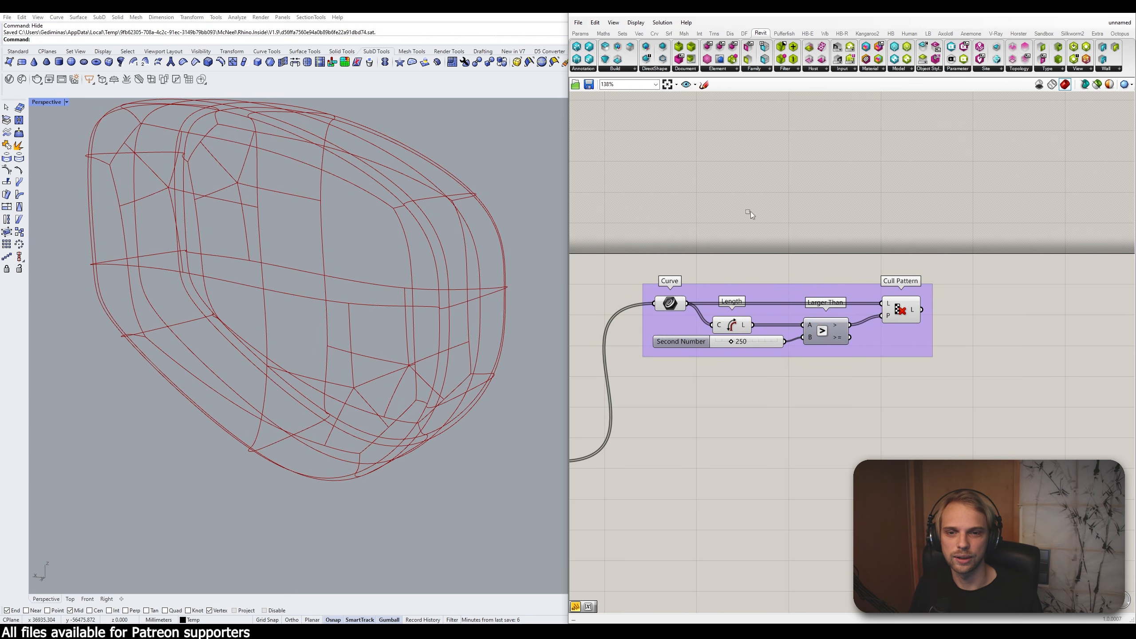
right_click(765, 289)
type("Filter")
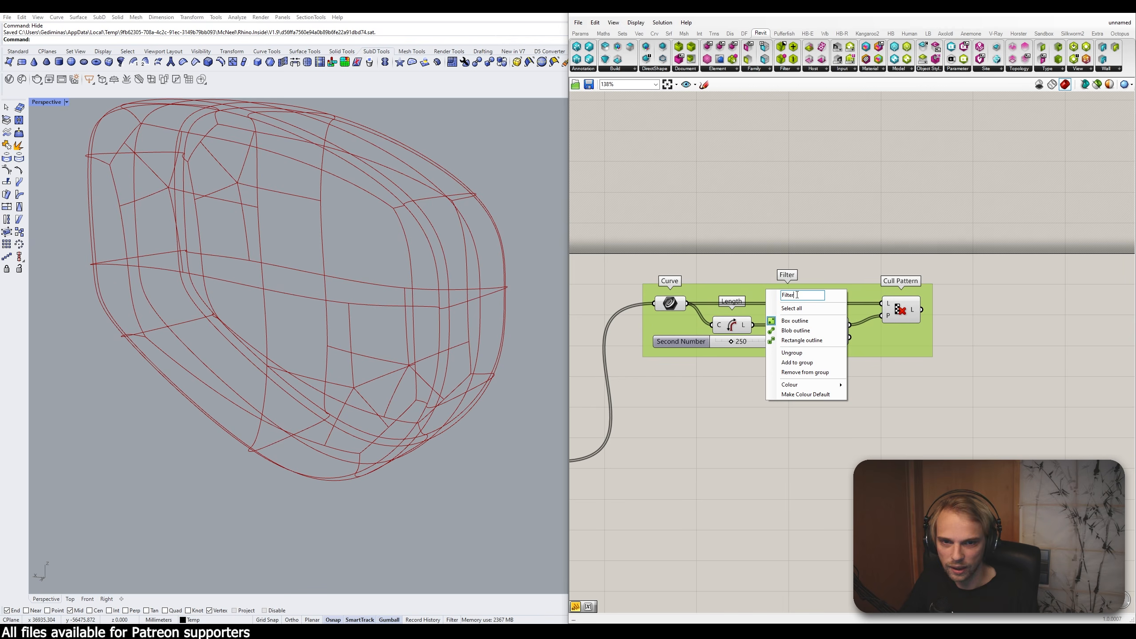
left_click(868, 213)
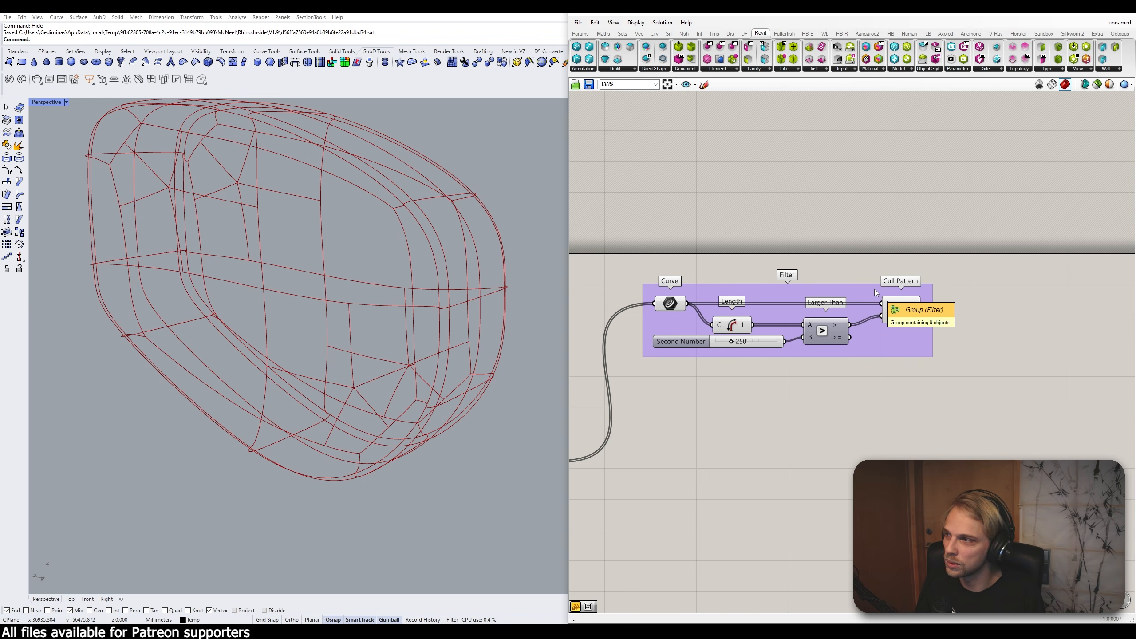
Step: Examine the edge curve network of the form from another angle in the perspective view
right_click_drag(875, 290, 837, 293)
scroll(837, 294, "down", 3)
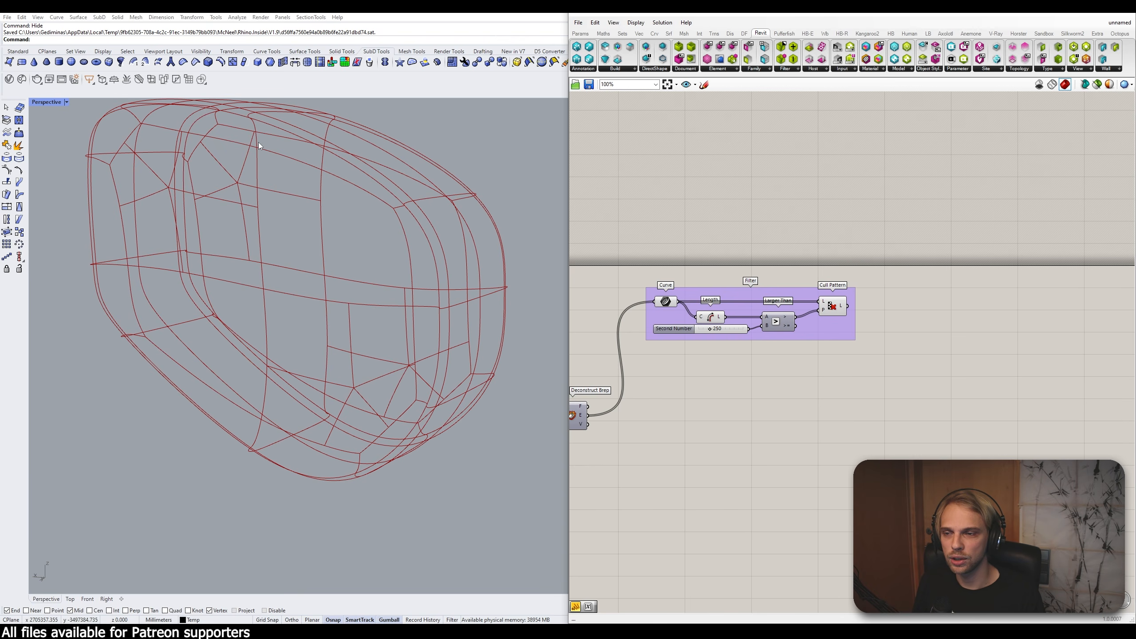
right_click_drag(259, 148, 344, 246)
scroll(345, 247, "down", 4)
right_click_drag(345, 246, 351, 234)
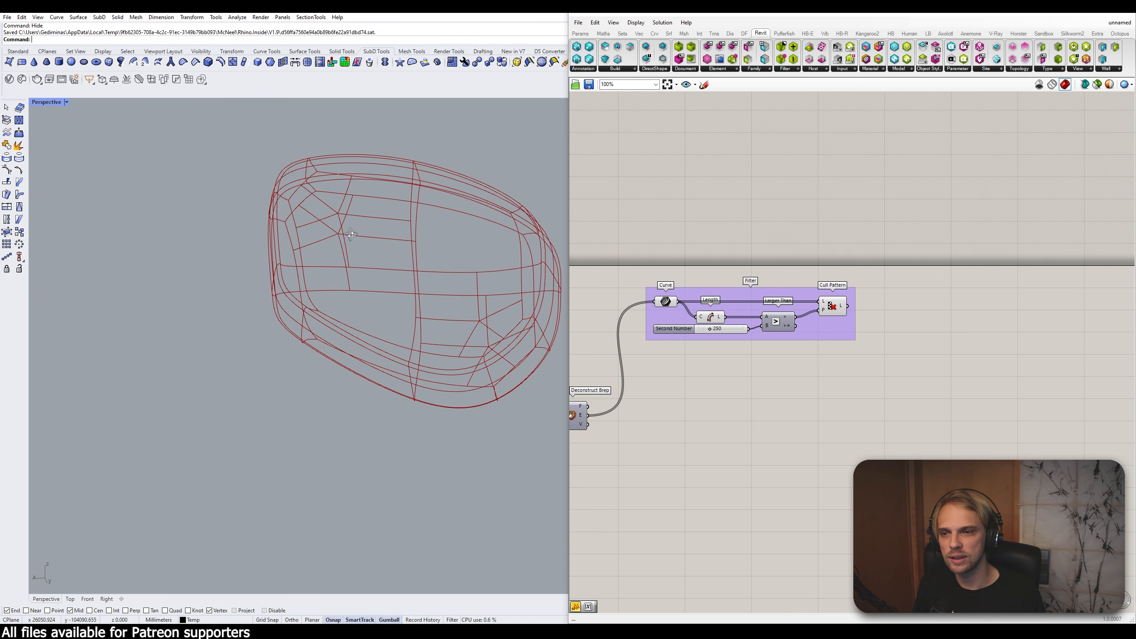
Step: Add the standard Grasshopper Rebuild Curve component to the right of the Filter group
scroll(286, 218, "up", 3)
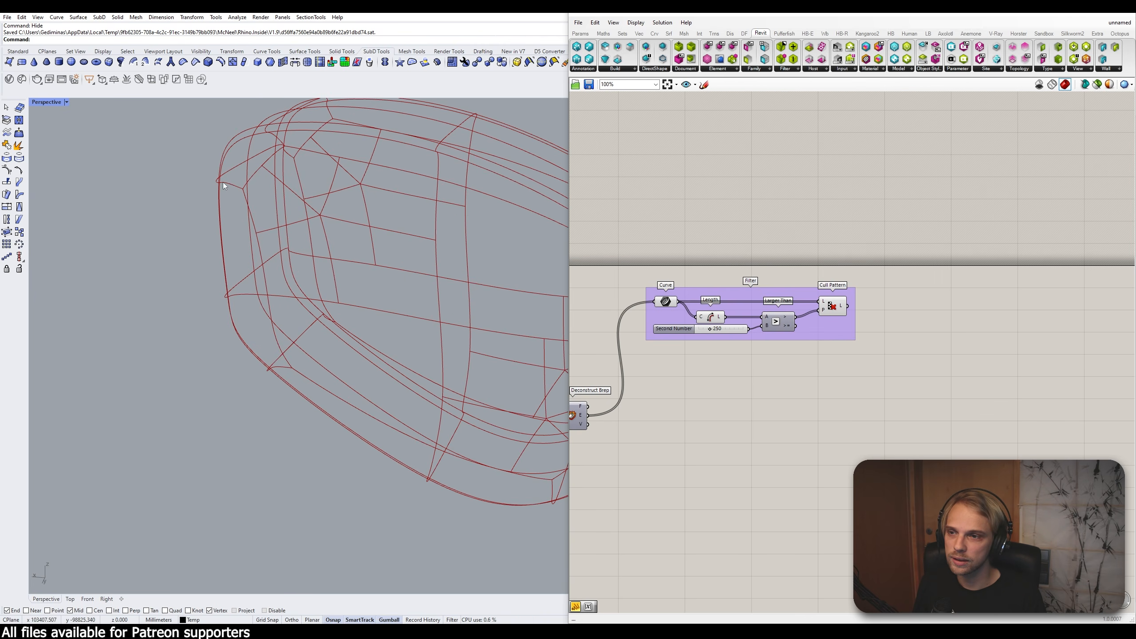
scroll(283, 288, "down", 5)
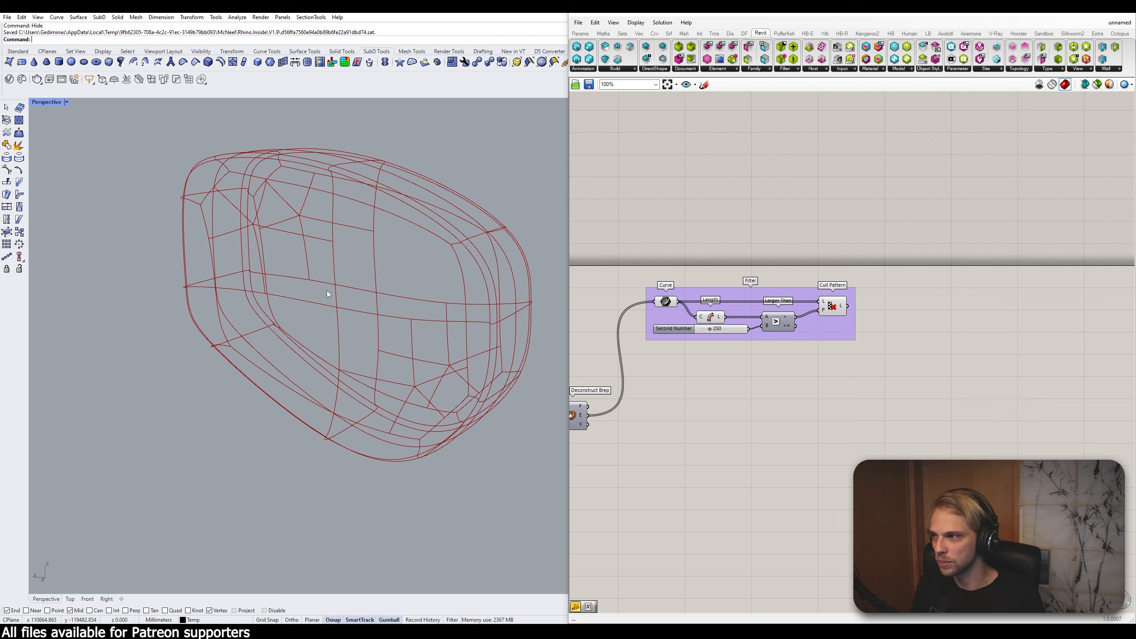
right_click_drag(813, 326, 766, 324)
double_click(899, 330)
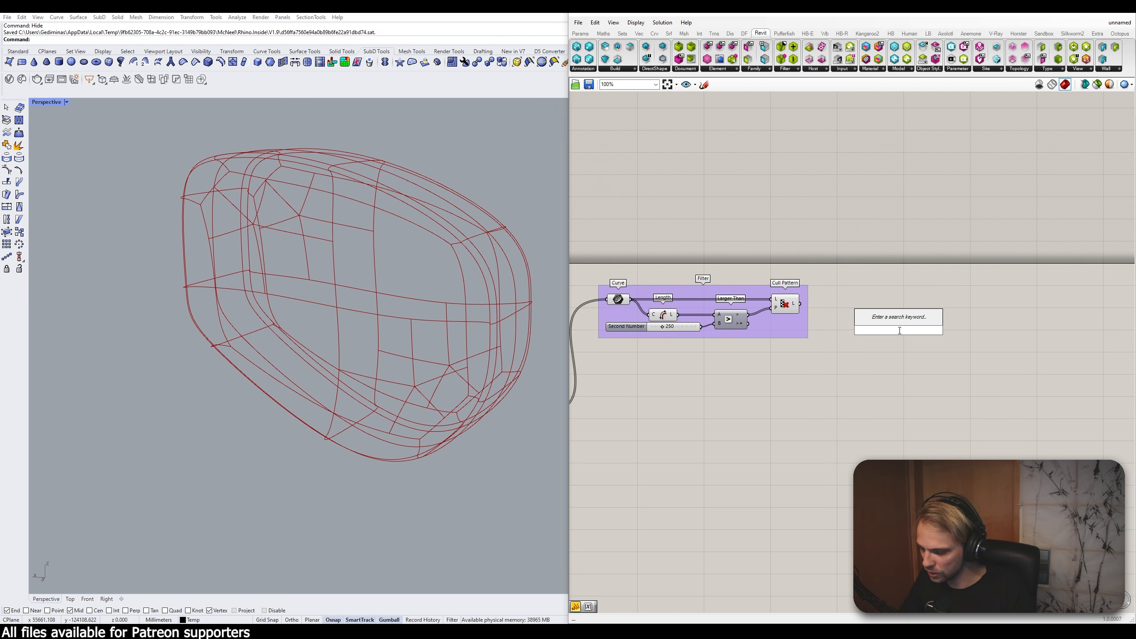
type("rebuild c")
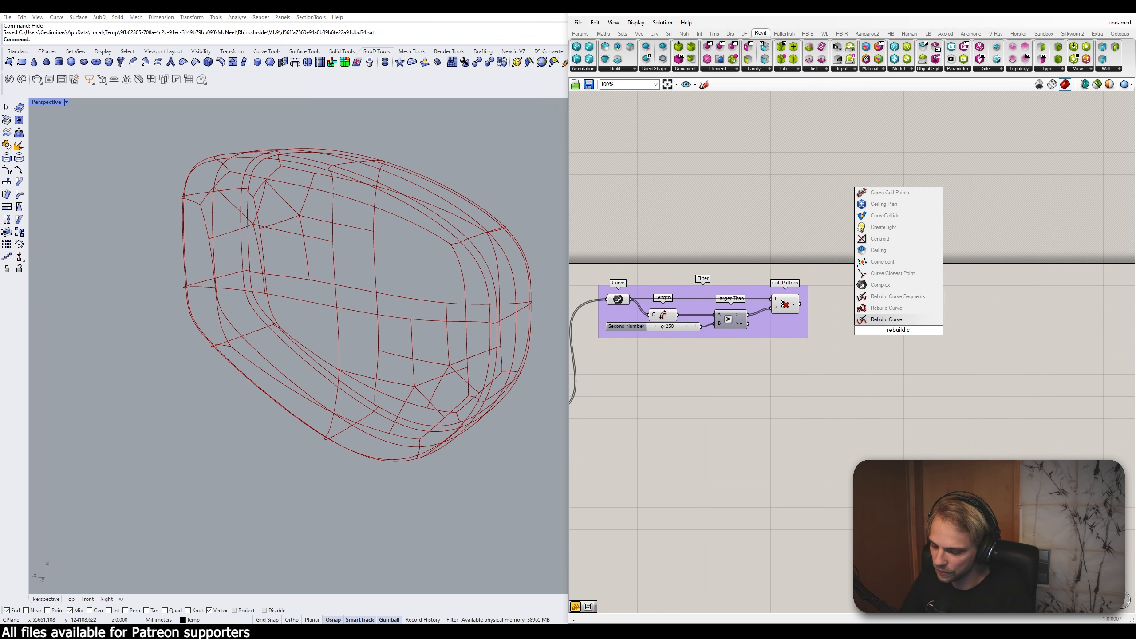
type("urve")
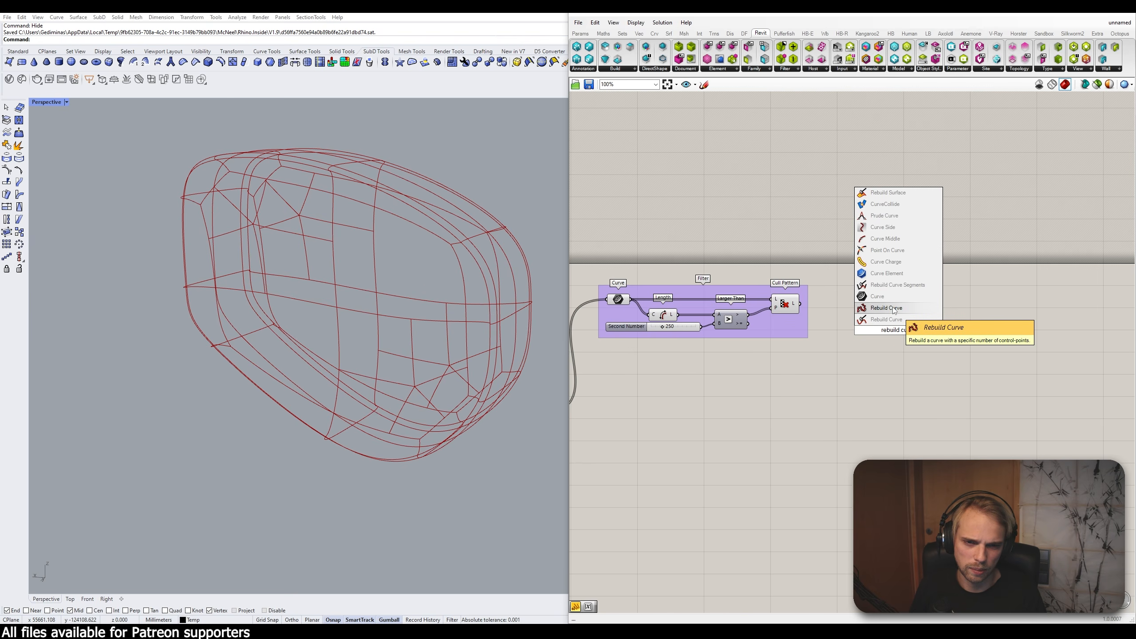
left_click(893, 308)
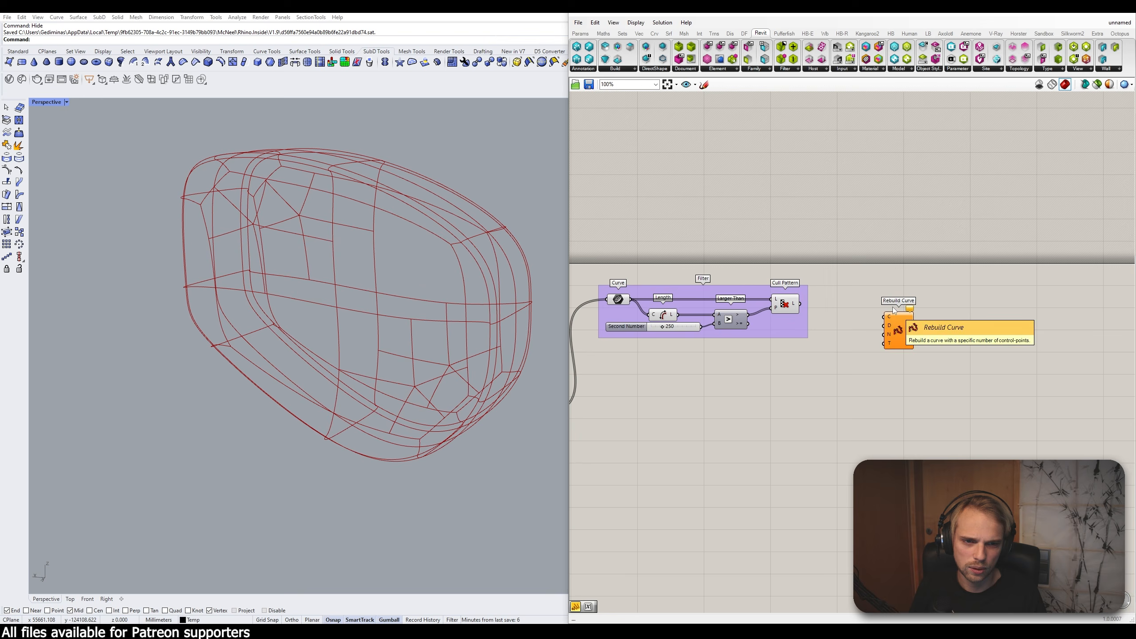
Step: Add the Pufferfish Rebuild Curve component below the first Rebuild Curve
double_click(881, 359)
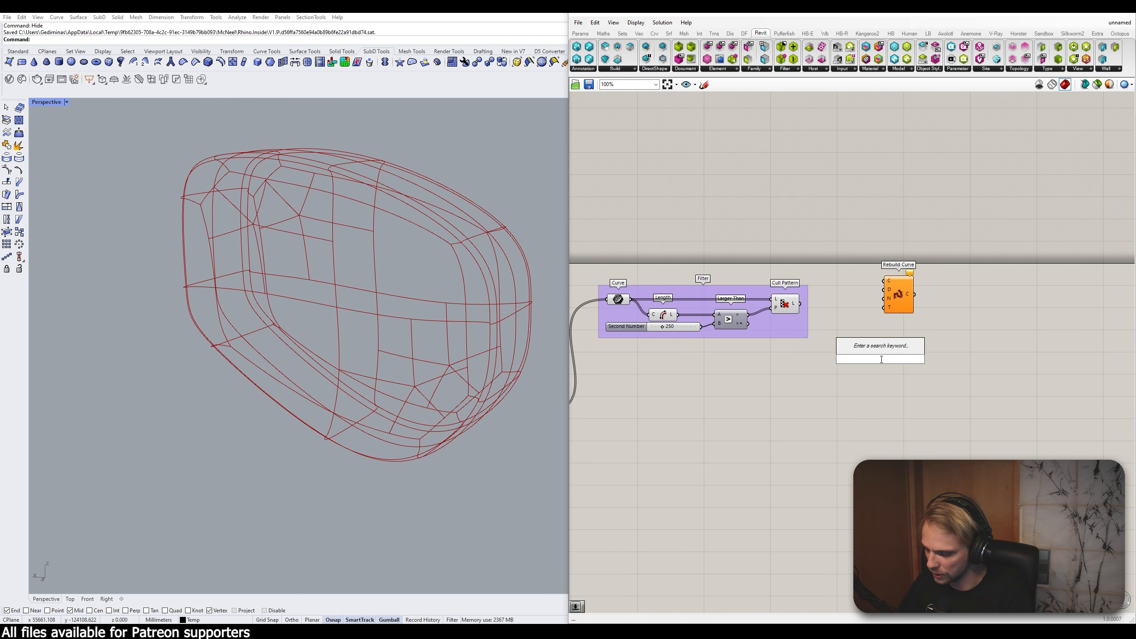
type("rebui")
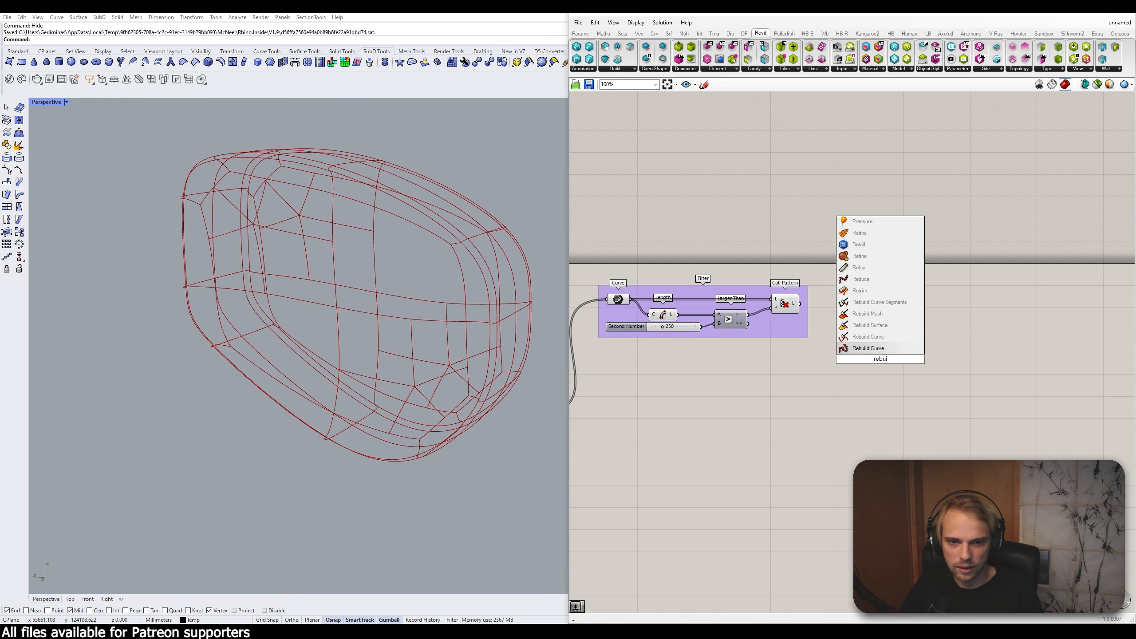
left_click(868, 348)
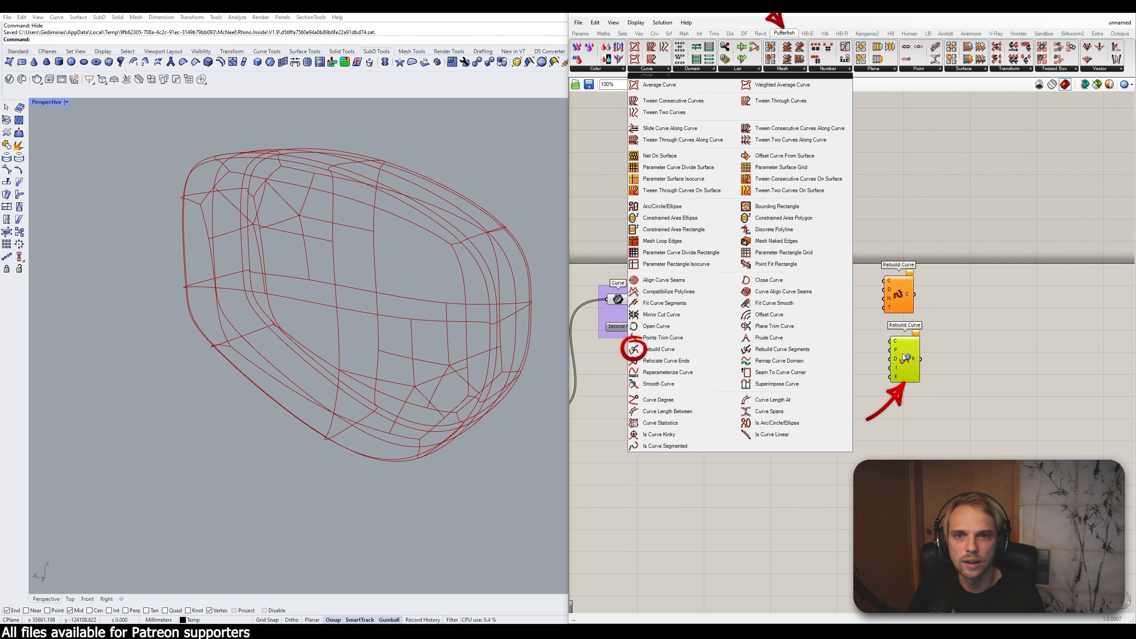
left_click(955, 329)
Step: Locate both Rebuild Curve components in the component ribbon to compare where each one comes from
left_click(896, 295, "ctrl+alt")
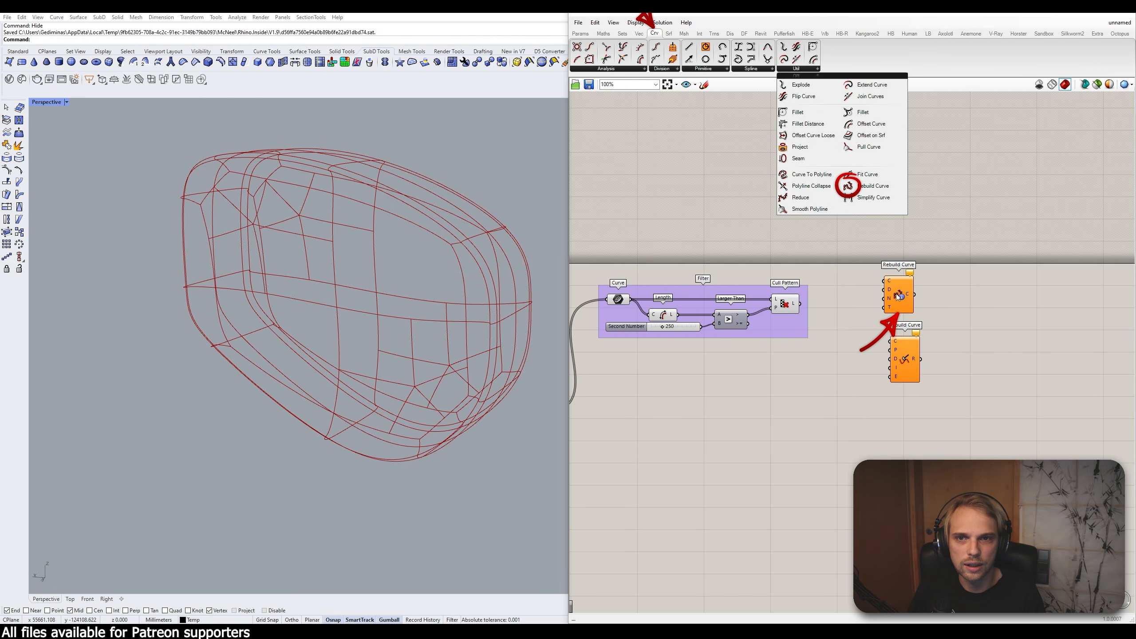
left_click(910, 358, "ctrl+alt")
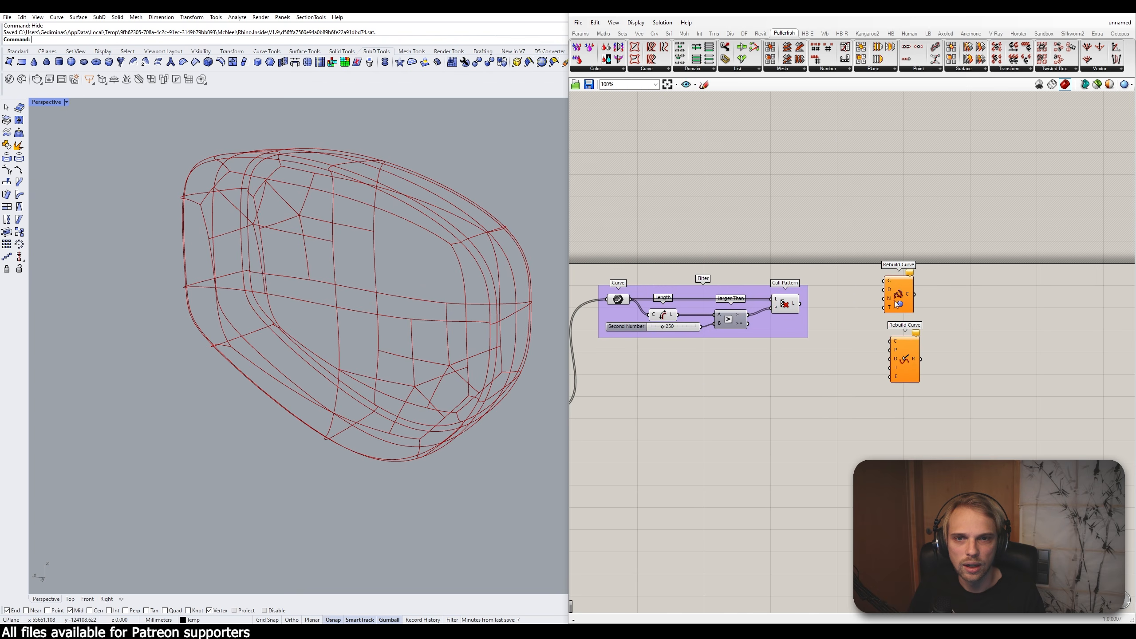
left_click(895, 294, "ctrl+alt")
left_click(904, 356, "ctrl+alt")
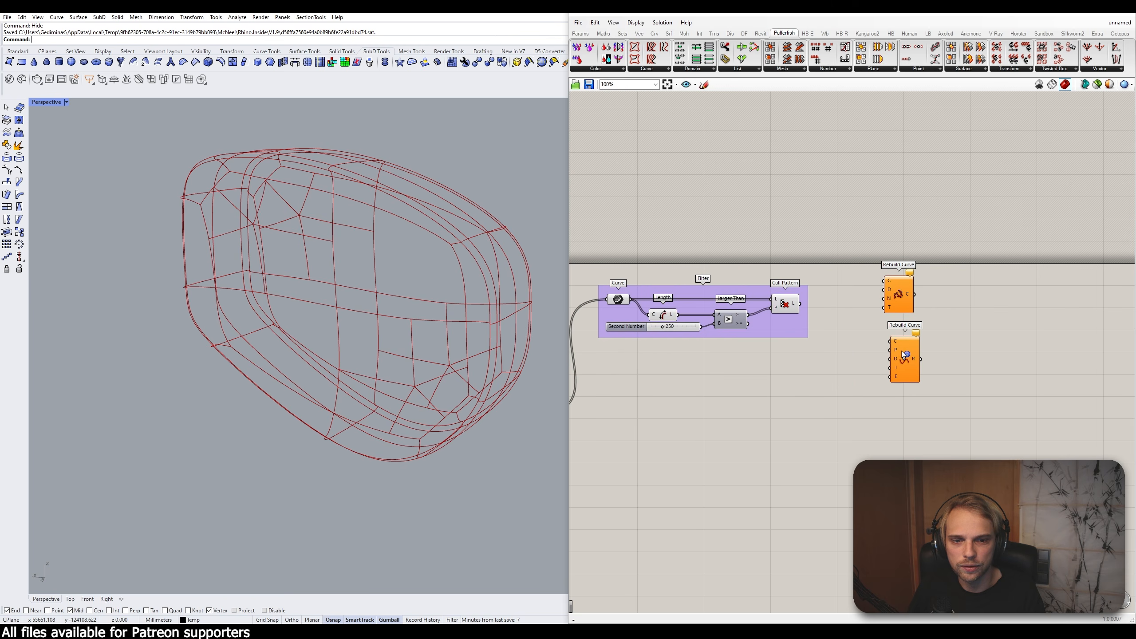
left_click(906, 307, "ctrl+alt")
left_click(905, 306, "ctrl+alt")
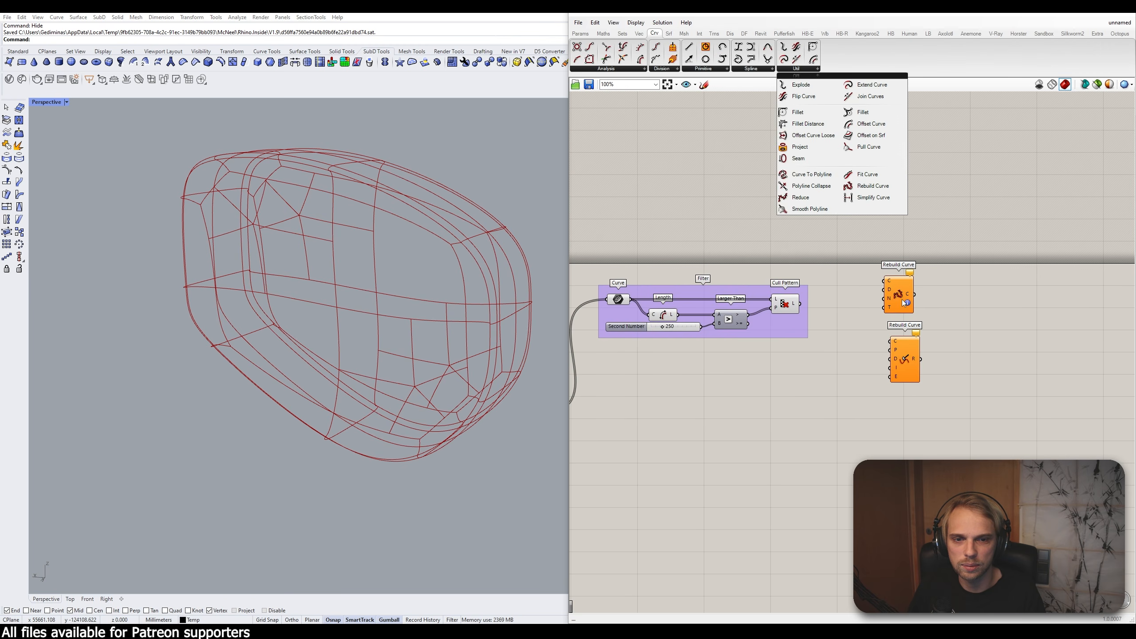
Step: Delete the Pufferfish Rebuild Curve and move the standard Rebuild Curve closer to Cull Pattern
left_click(912, 360)
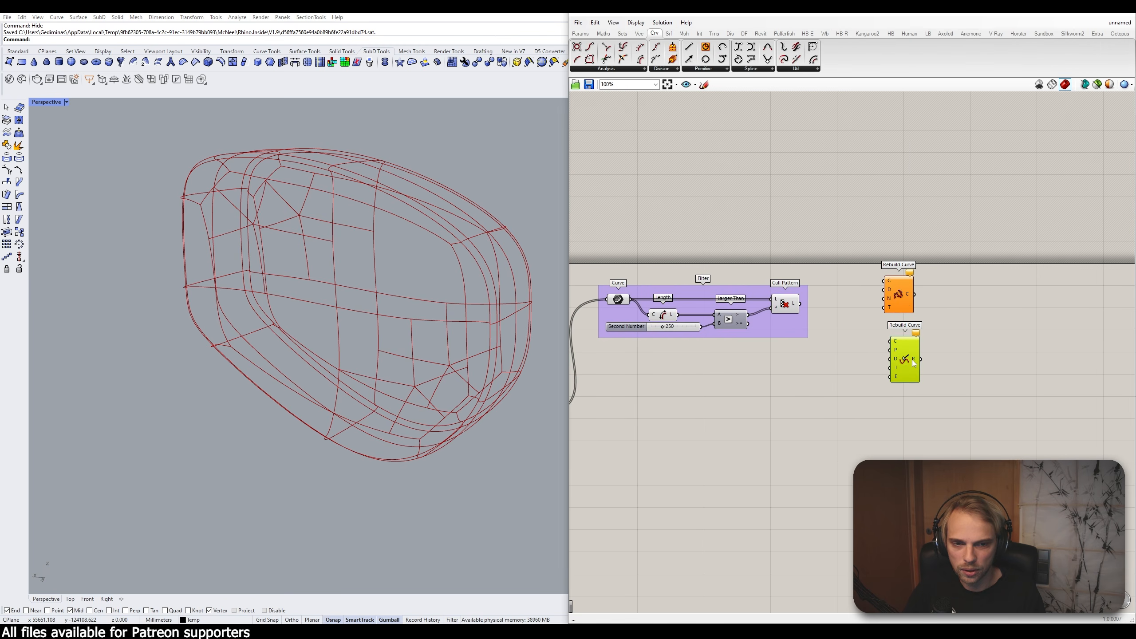
key("Delete")
left_click_drag(902, 305, 867, 334)
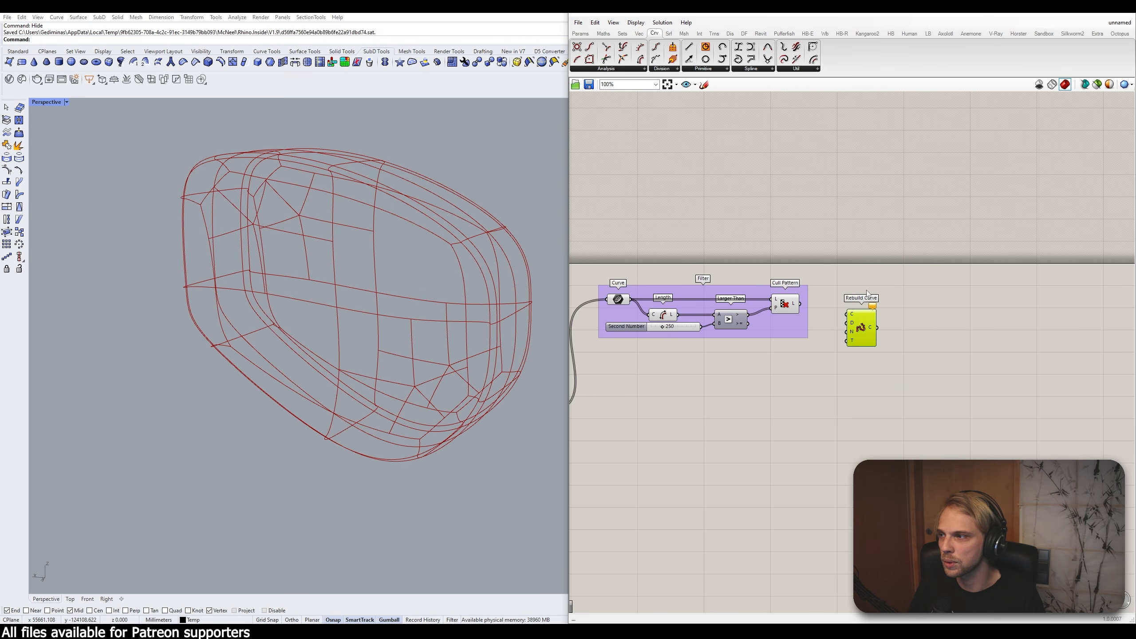
left_click(863, 250)
scroll(845, 313, "up", 3)
left_click(879, 340)
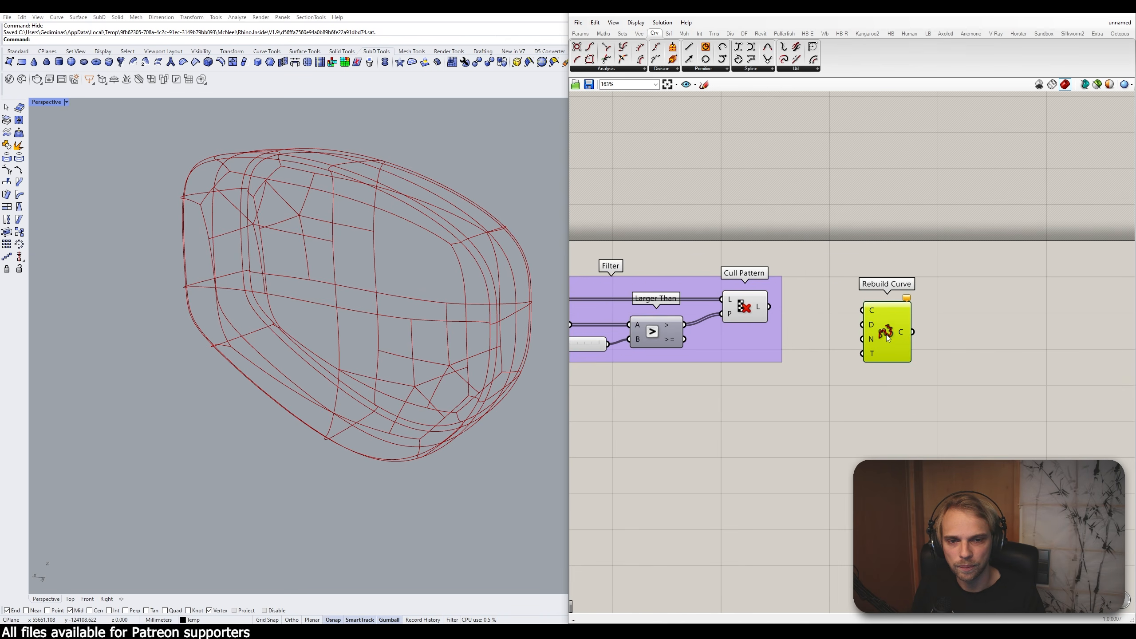
left_click_drag(888, 342, 885, 337)
left_click(840, 277)
left_click(787, 263)
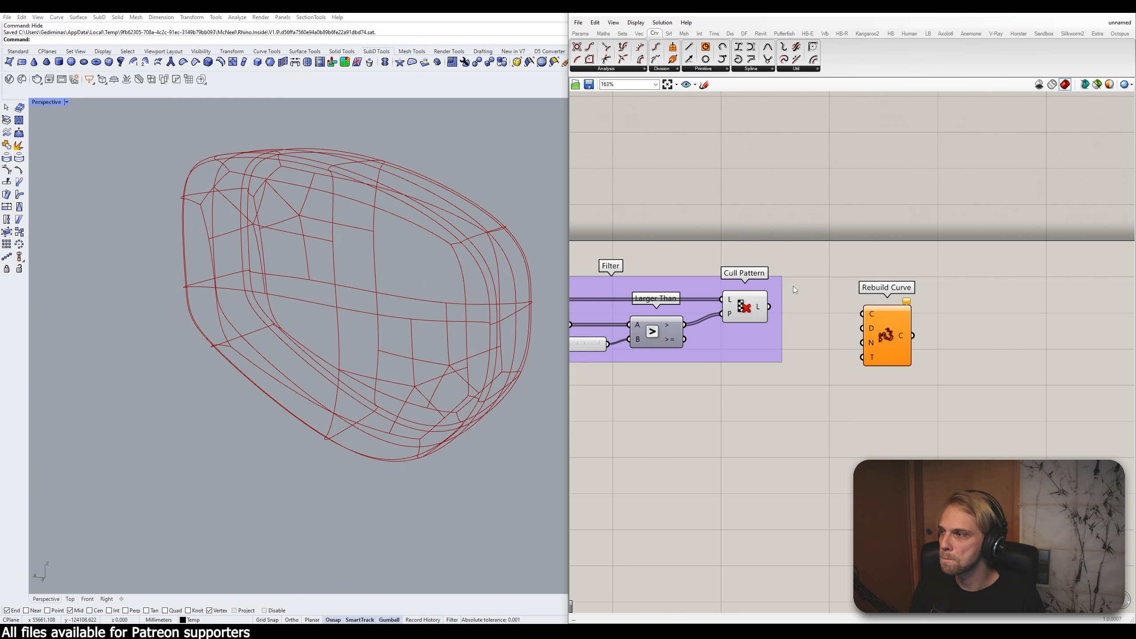
Step: Connect the Cull Pattern L output to the C input of Rebuild Curve and space the two components apart
left_click_drag(766, 307, 919, 326)
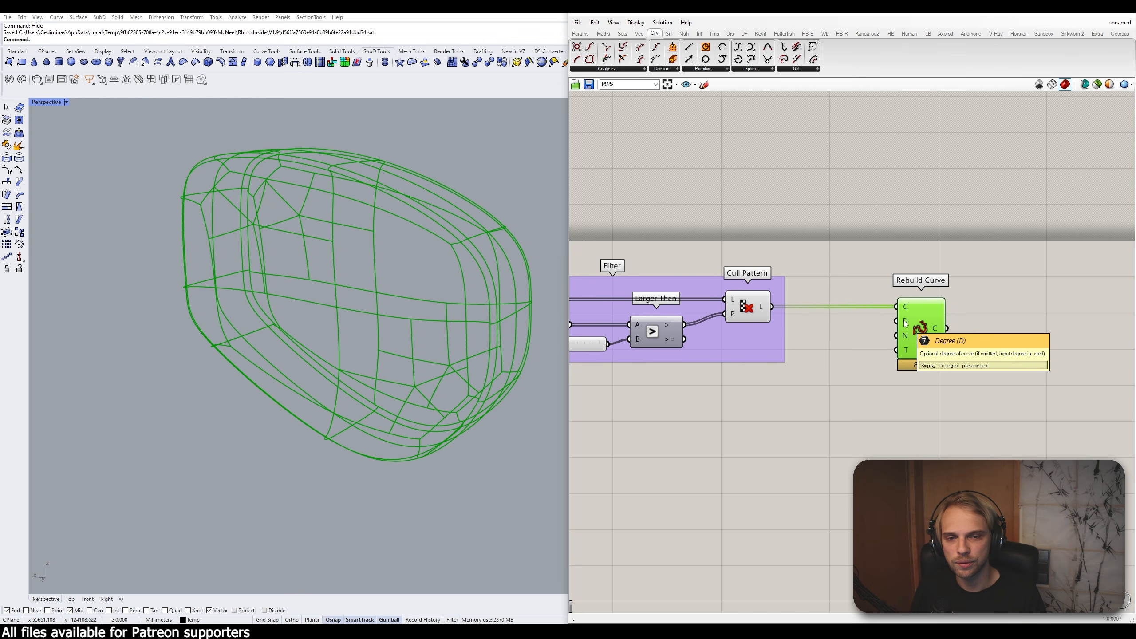
mouse_move(908, 312)
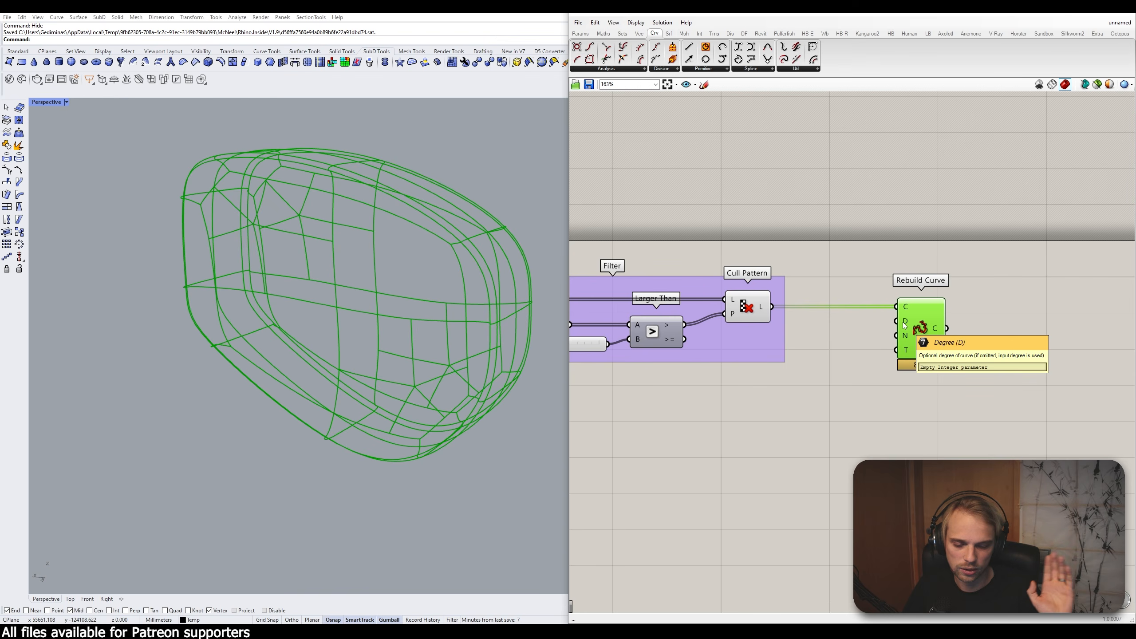
left_click_drag(904, 326, 940, 328)
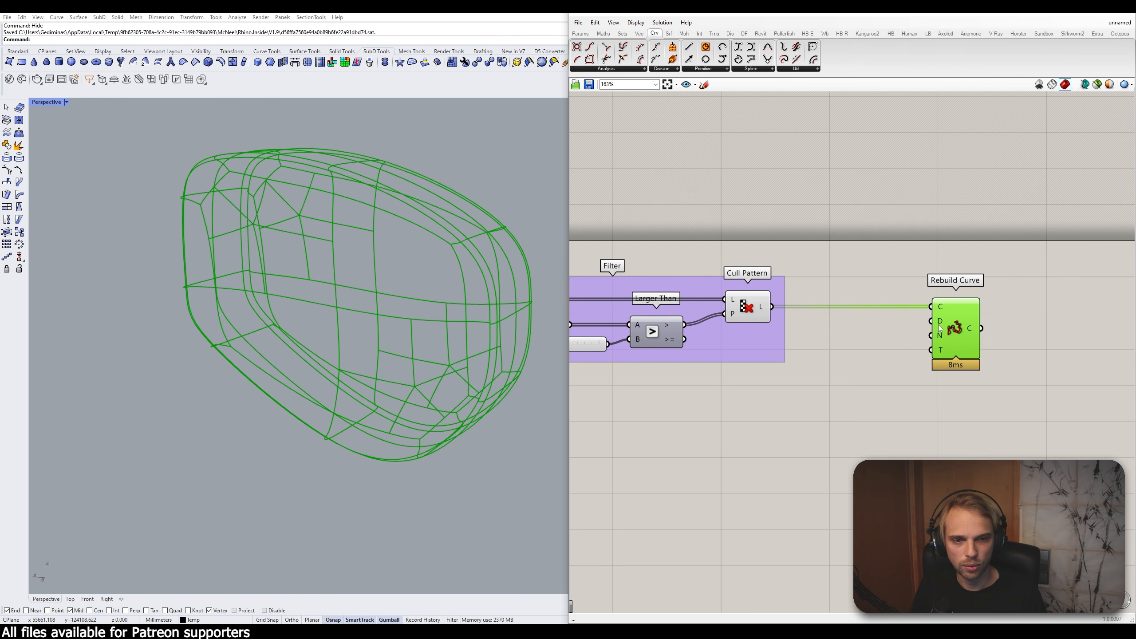
Step: Add a panel containing 3 and connect it to the D (degree) input of Rebuild Curve
double_click(810, 419)
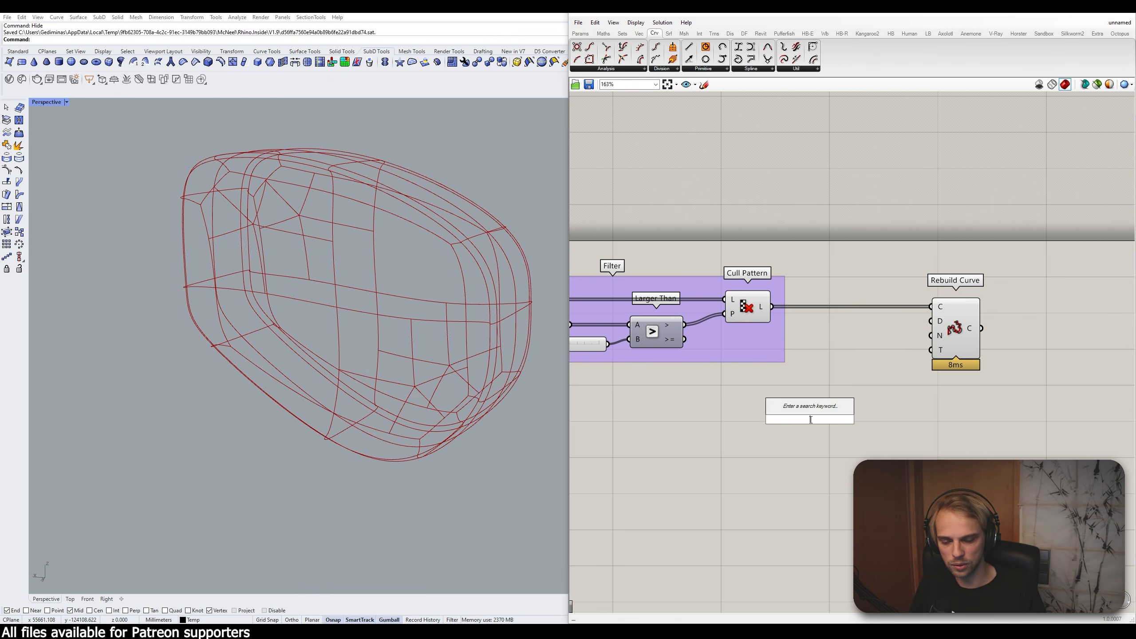
type("//3")
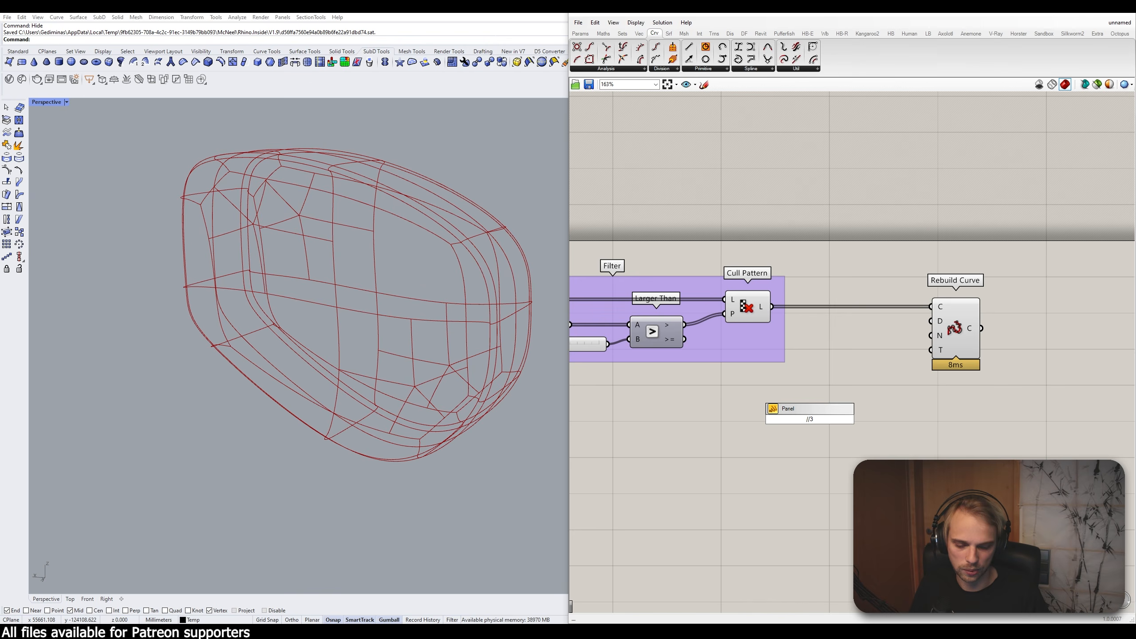
key("Return")
left_click_drag(810, 423, 910, 325)
left_click_drag(988, 385, 864, 270)
left_click_drag(966, 334, 920, 334)
left_click(920, 279)
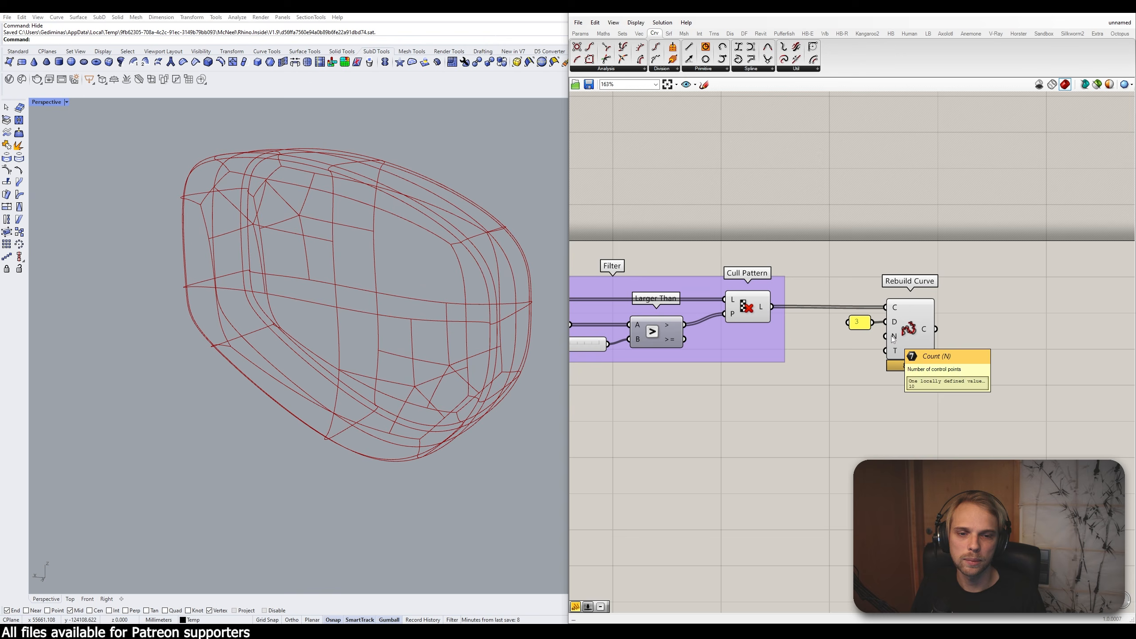
Step: Add a number slider set to 5 and connect it to the N (count) input of Rebuild Curve
double_click(842, 364)
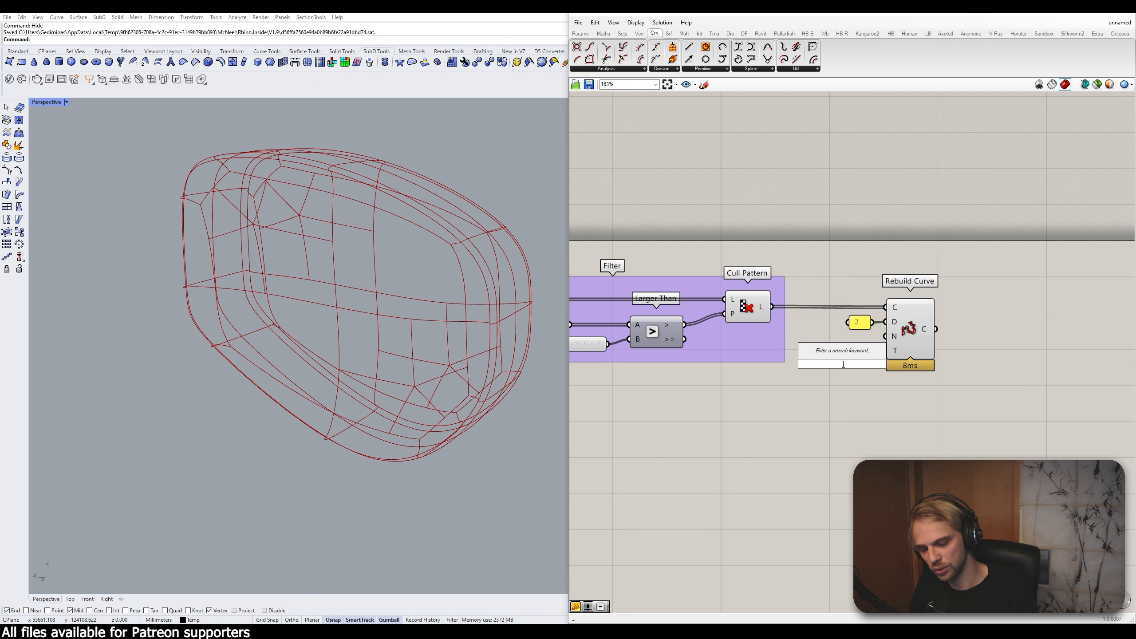
type("5")
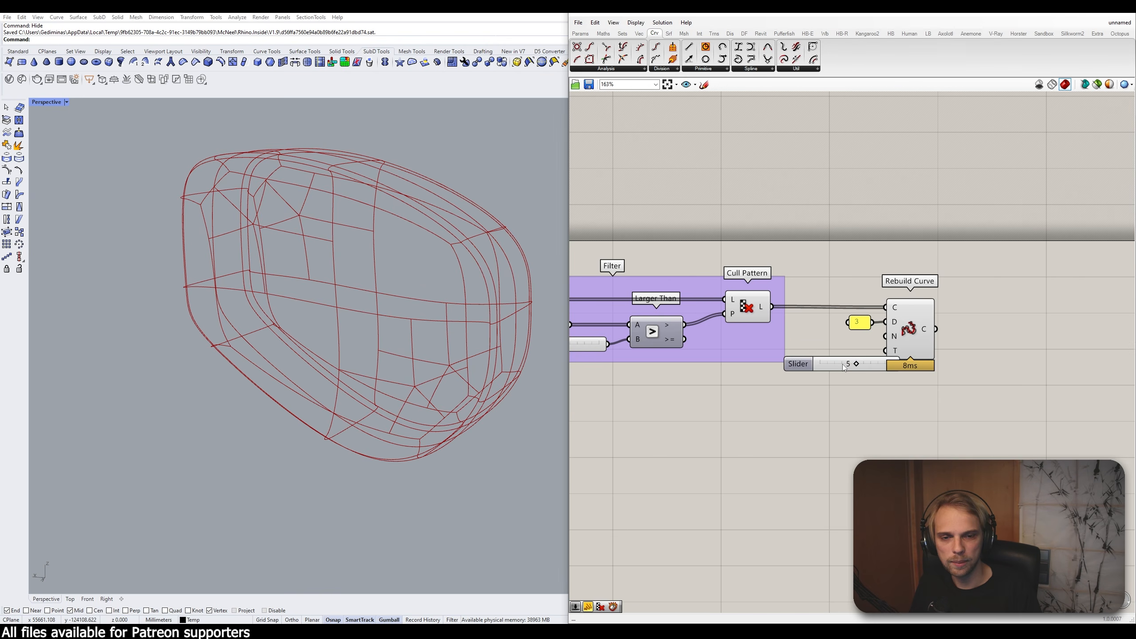
key("Return")
left_click_drag(982, 353, 962, 325)
left_click_drag(890, 368, 895, 336)
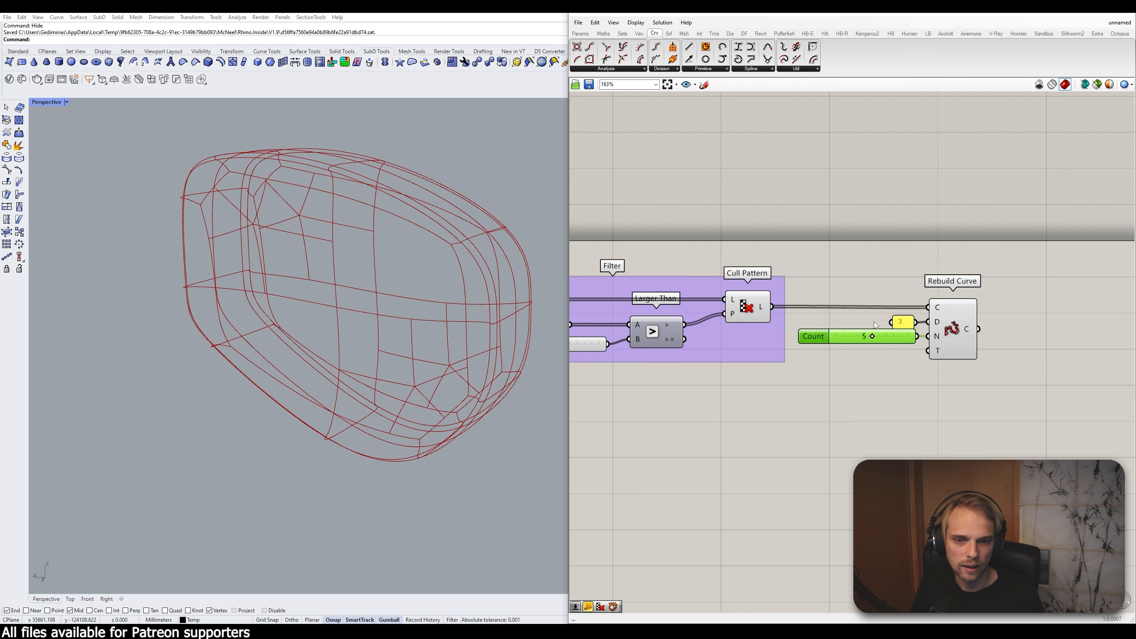
Step: Highlight the Cull Pattern curves and compare them closely with the rebuilt curves along the form's outer edge
left_click(745, 312)
middle_click(745, 312)
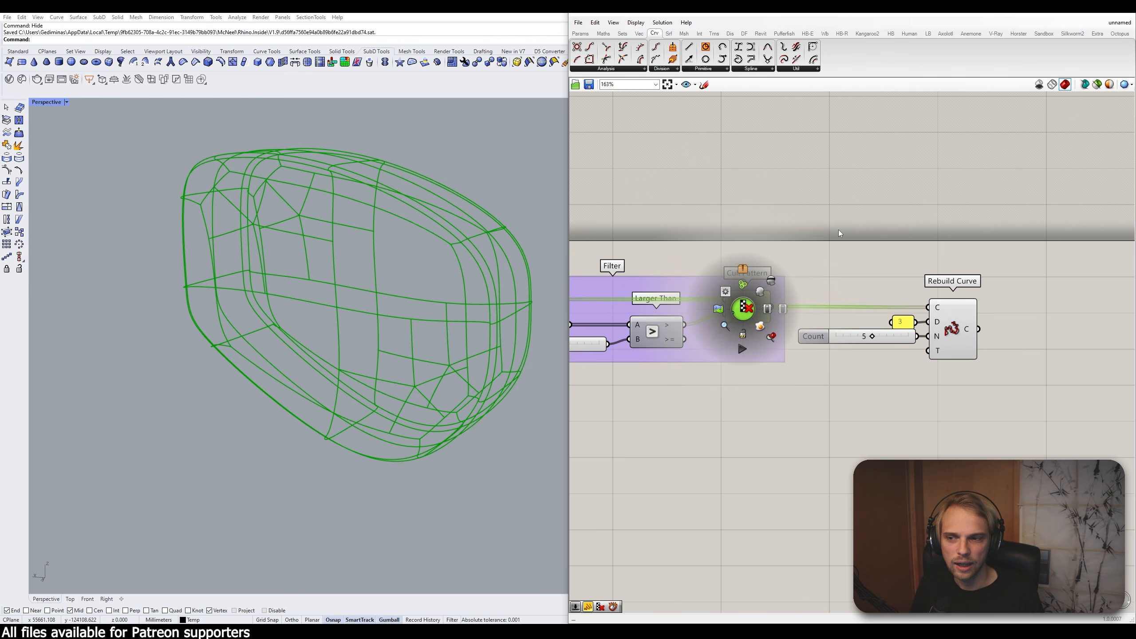
scroll(231, 309, "up", 5)
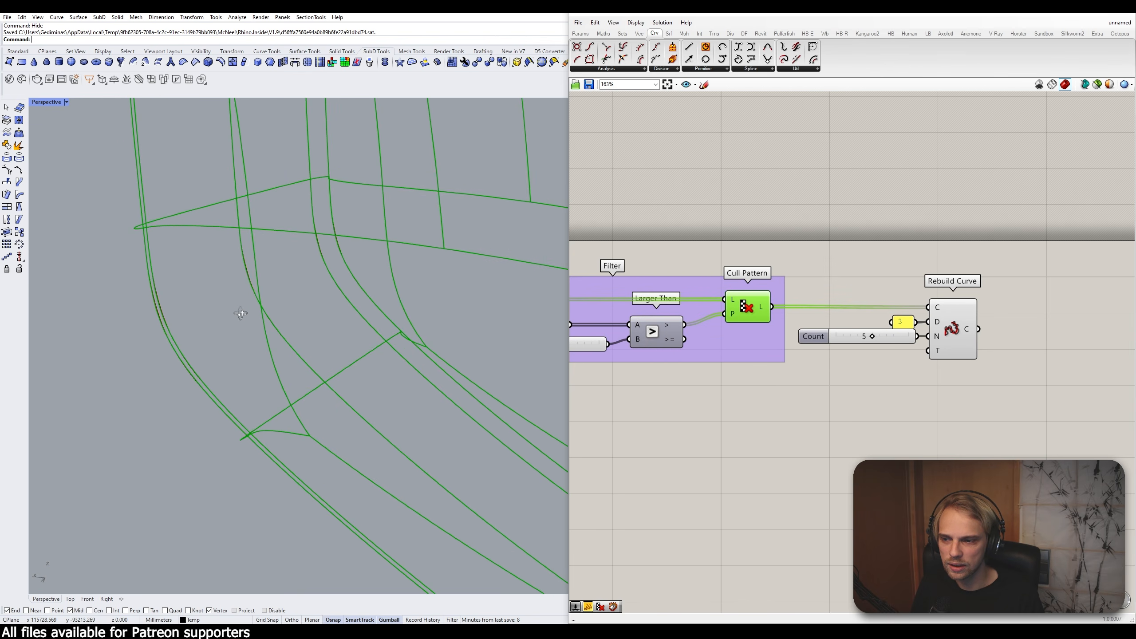
scroll(240, 313, "up", 5)
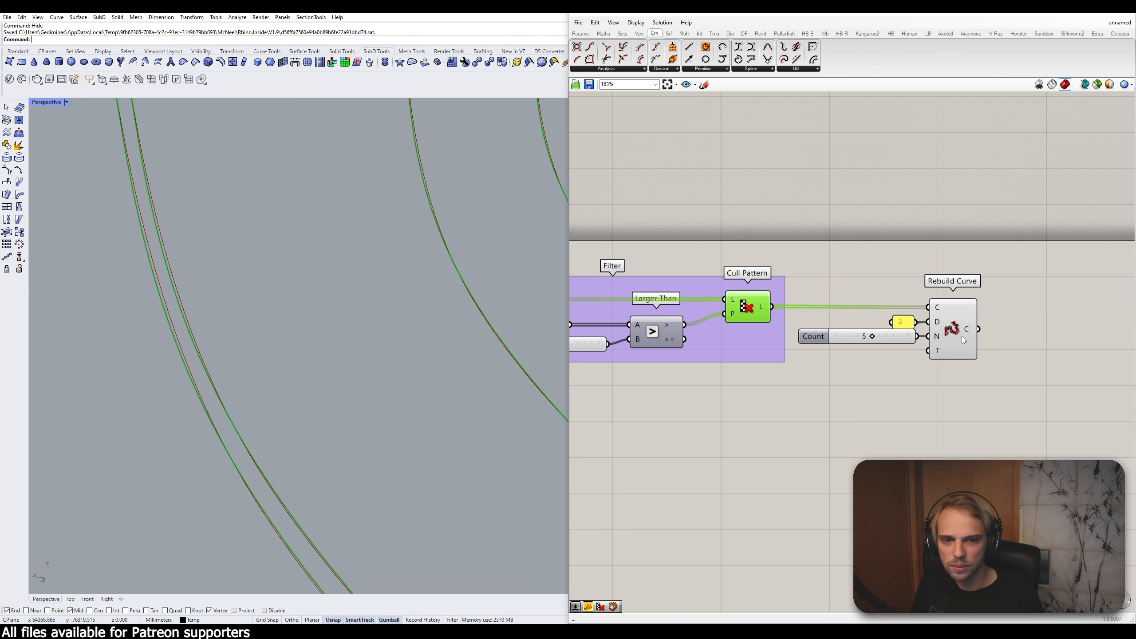
left_click(711, 302)
left_click(746, 313)
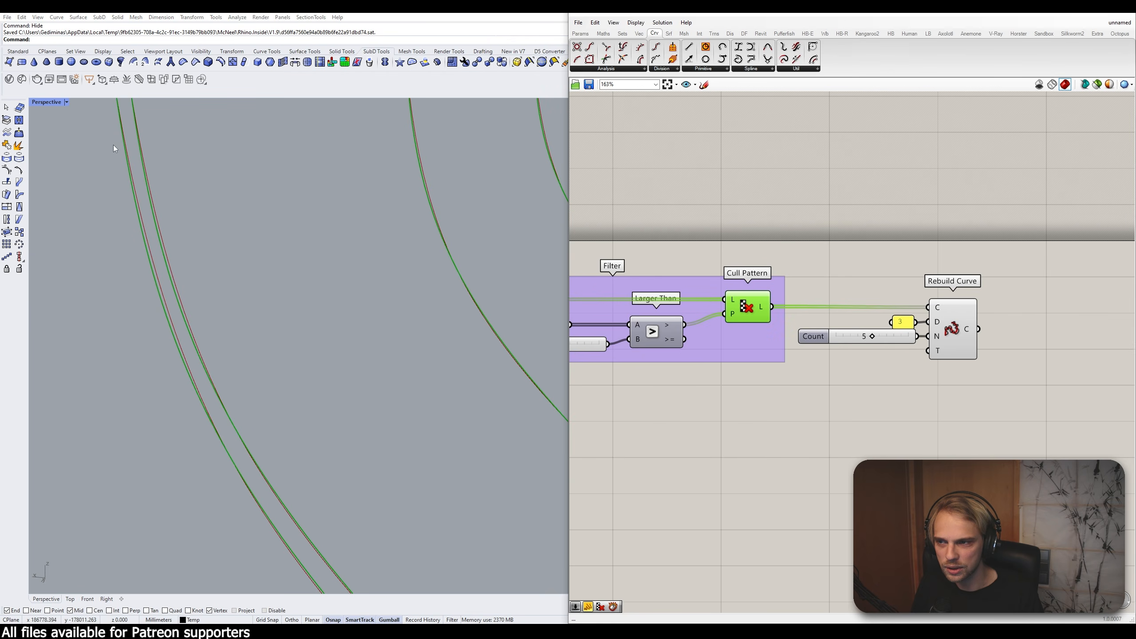
scroll(141, 277, "up", 5)
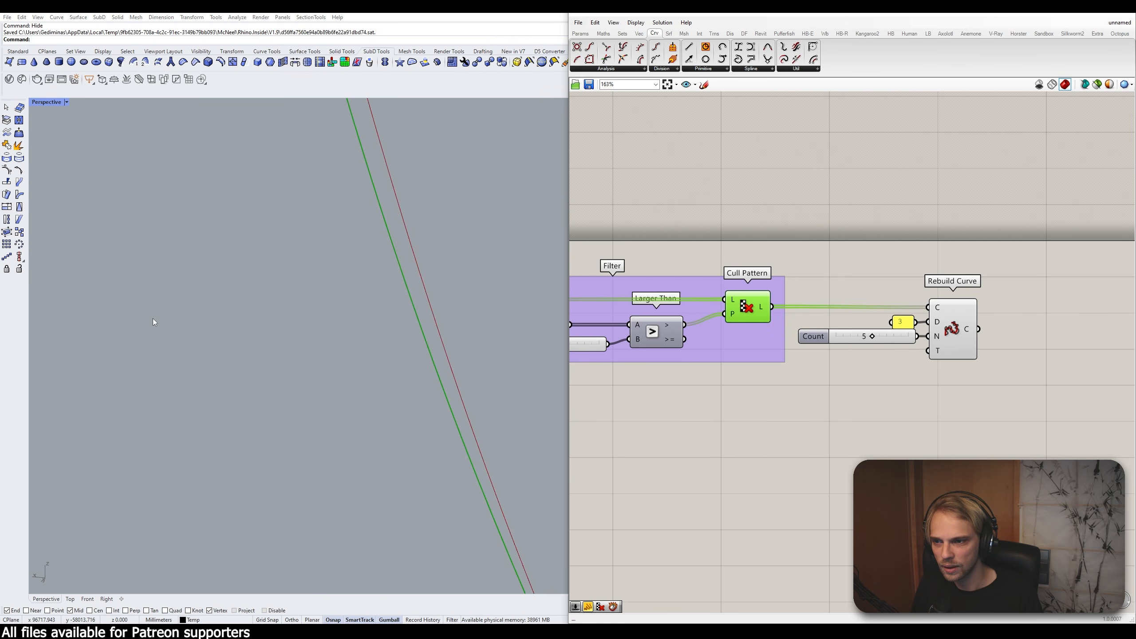
scroll(154, 317, "down", 3)
Step: Highlight the Rebuild Curve output and examine the rebuilt edges up close and across the whole form
left_click(749, 247)
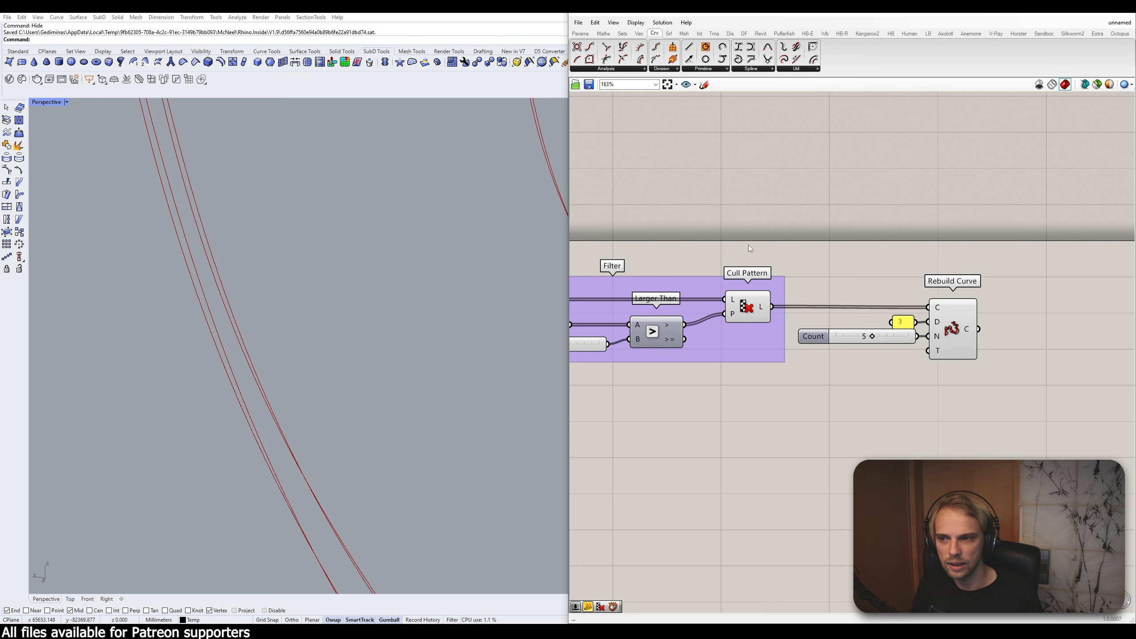
left_click(966, 332)
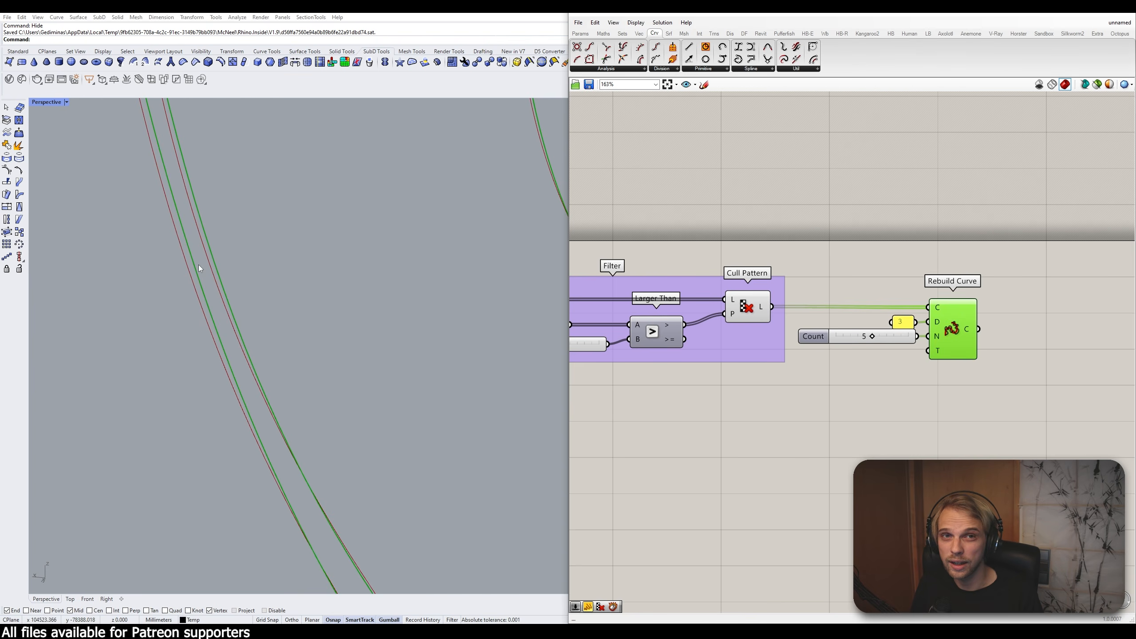
scroll(190, 250, "down", 5)
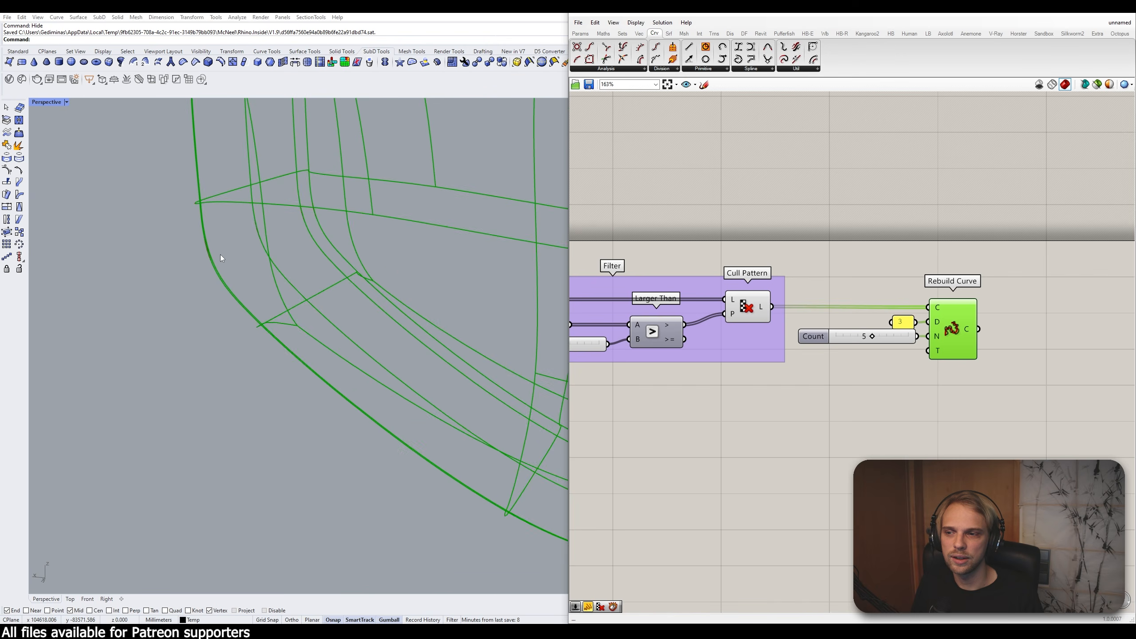
scroll(229, 254, "down", 10)
right_click_drag(229, 254, 259, 303)
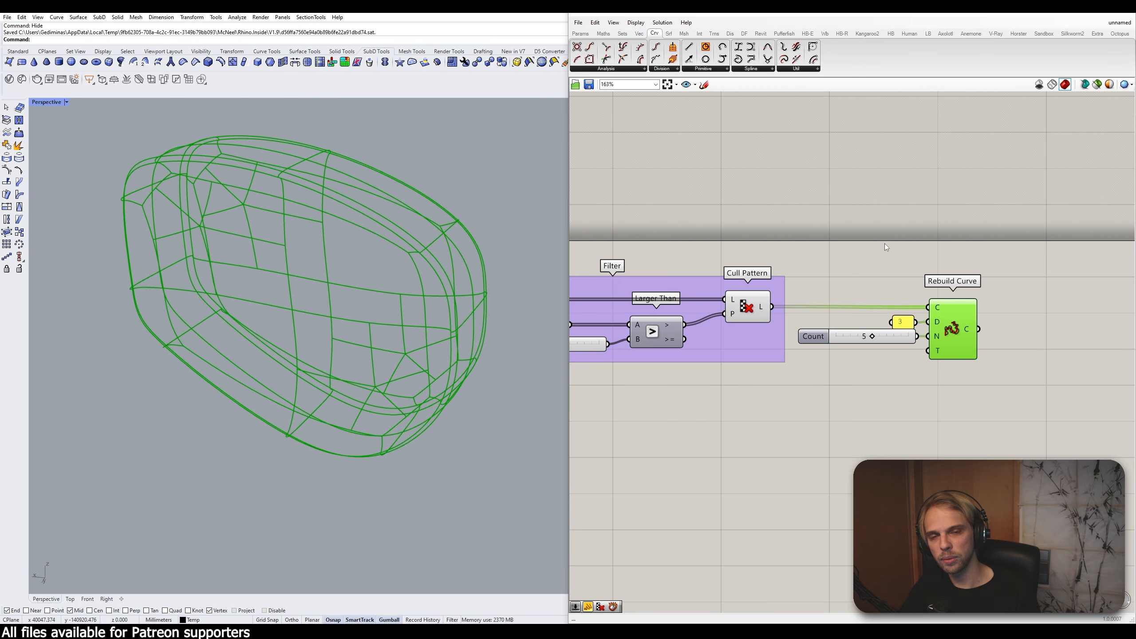
Step: Turn off the preview of the Cull Pattern component and highlight the Rebuild Curve output to check the rebuilt edges alone
left_click(888, 266)
left_click(748, 317)
middle_click(748, 316)
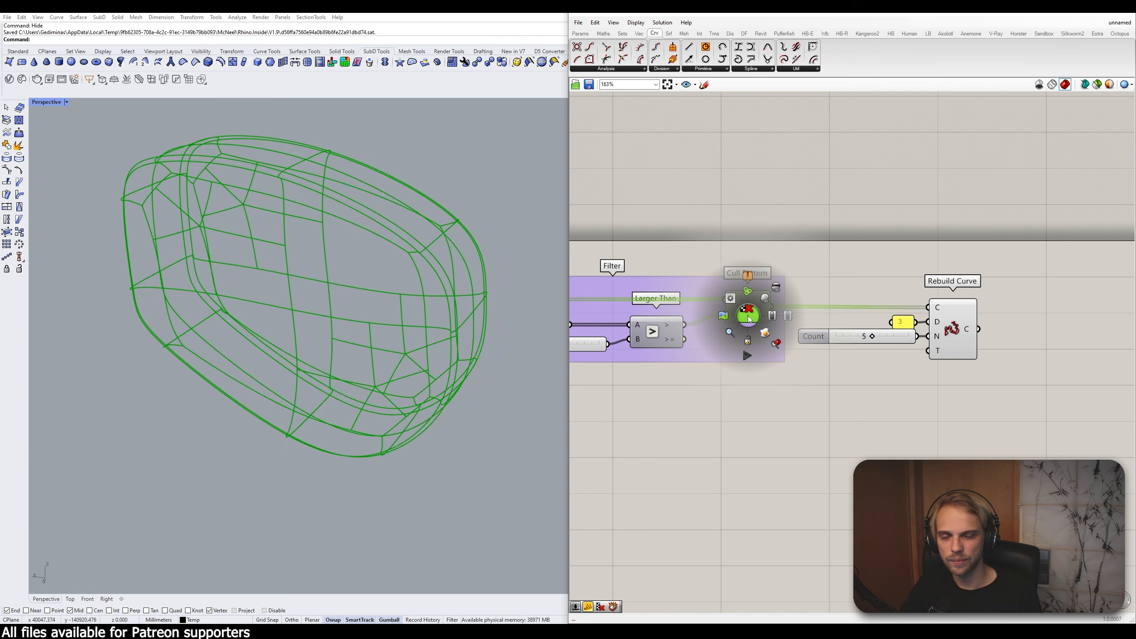
left_click(779, 288)
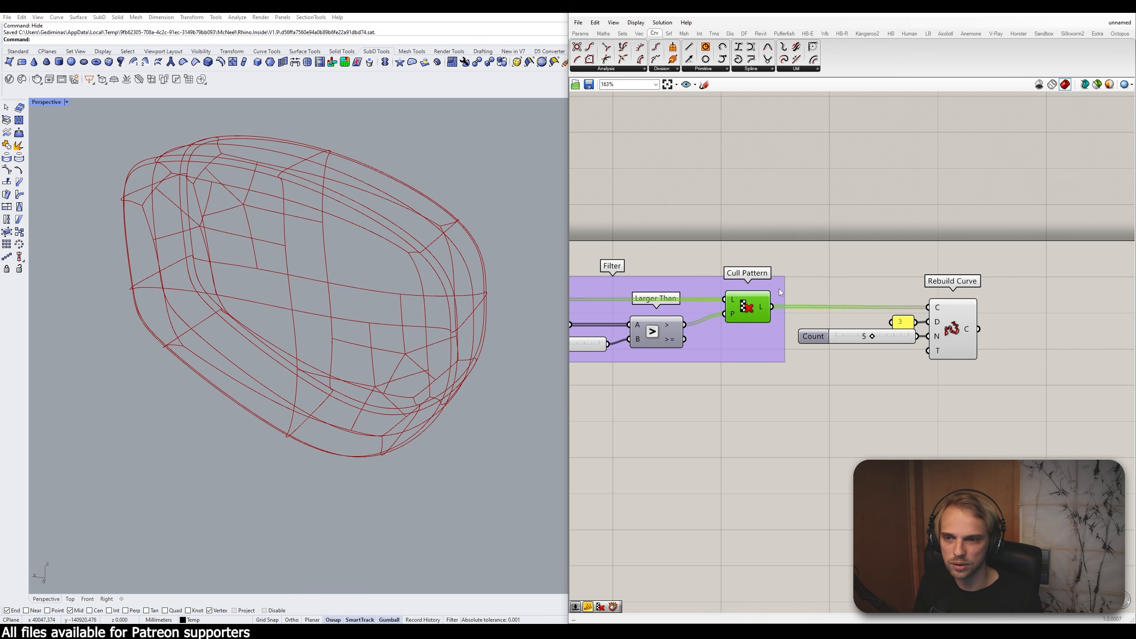
right_click_drag(906, 273, 778, 278)
scroll(781, 276, "down", 2)
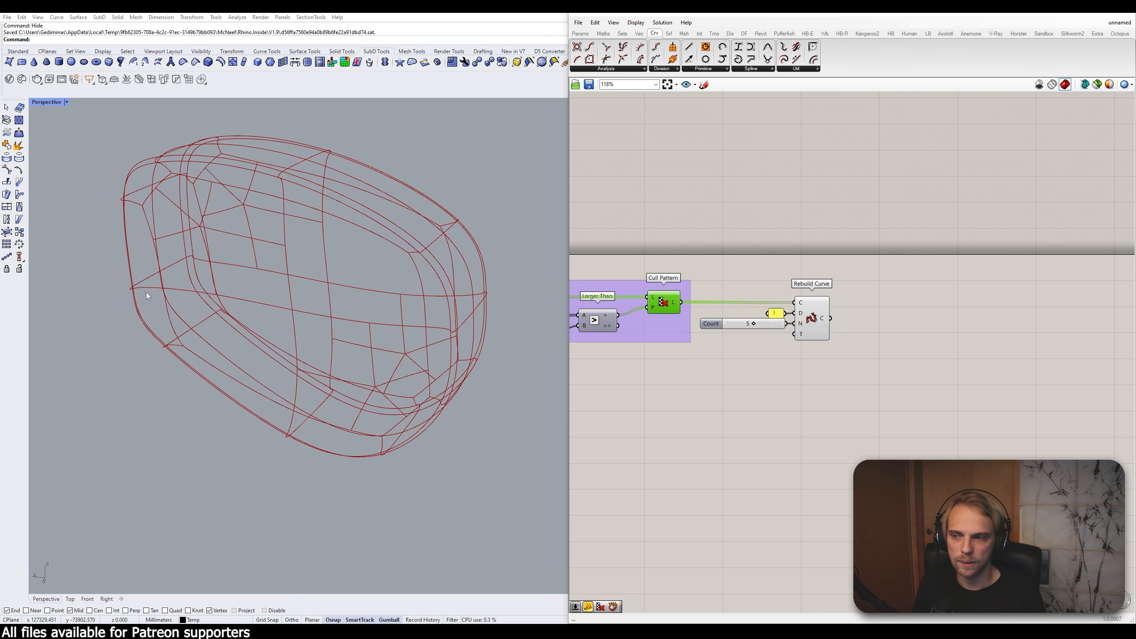
right_click_drag(146, 292, 146, 291)
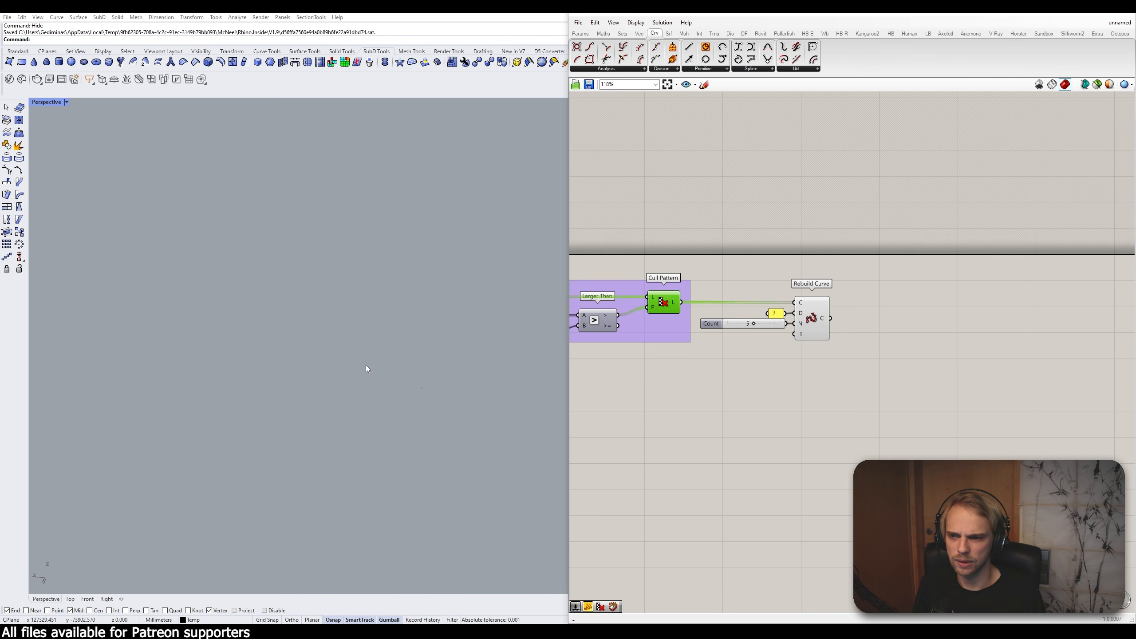
left_click(822, 336)
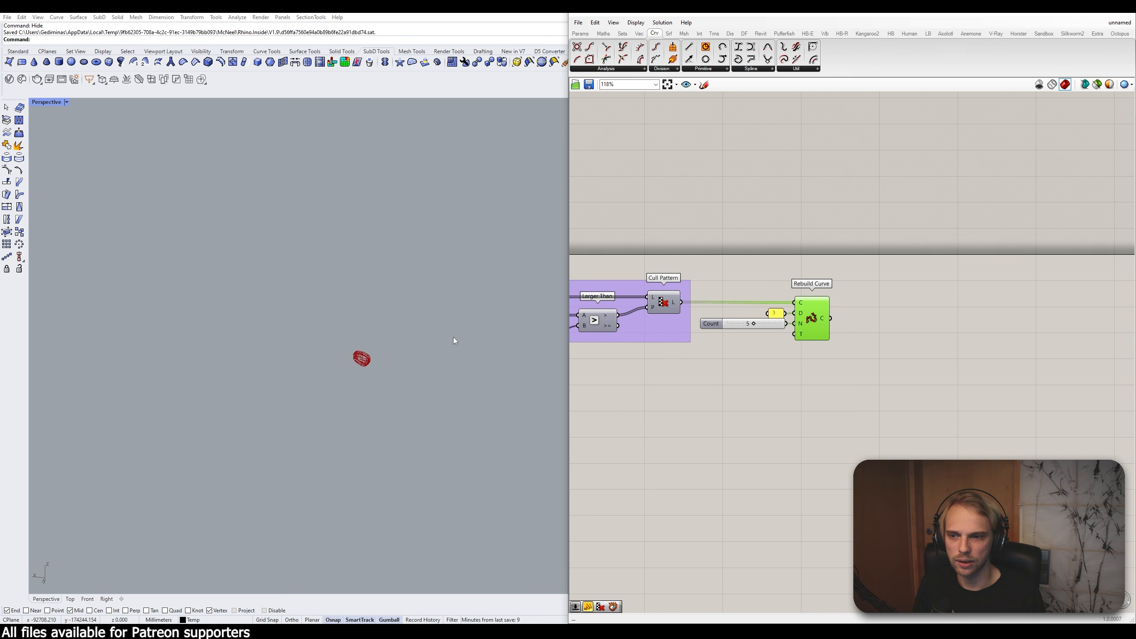
scroll(357, 362, "up", 10)
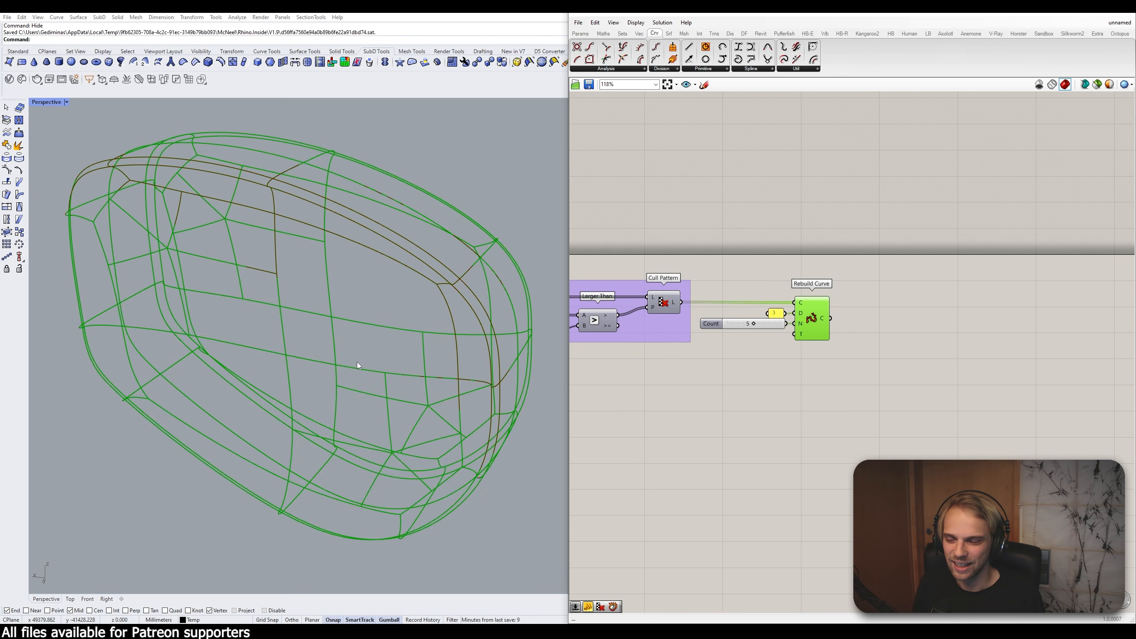
Step: Add a Pipe component after Rebuild Curve and connect the rebuilt curves to its C (curve) input
left_click(923, 401)
double_click(923, 401)
type("pip")
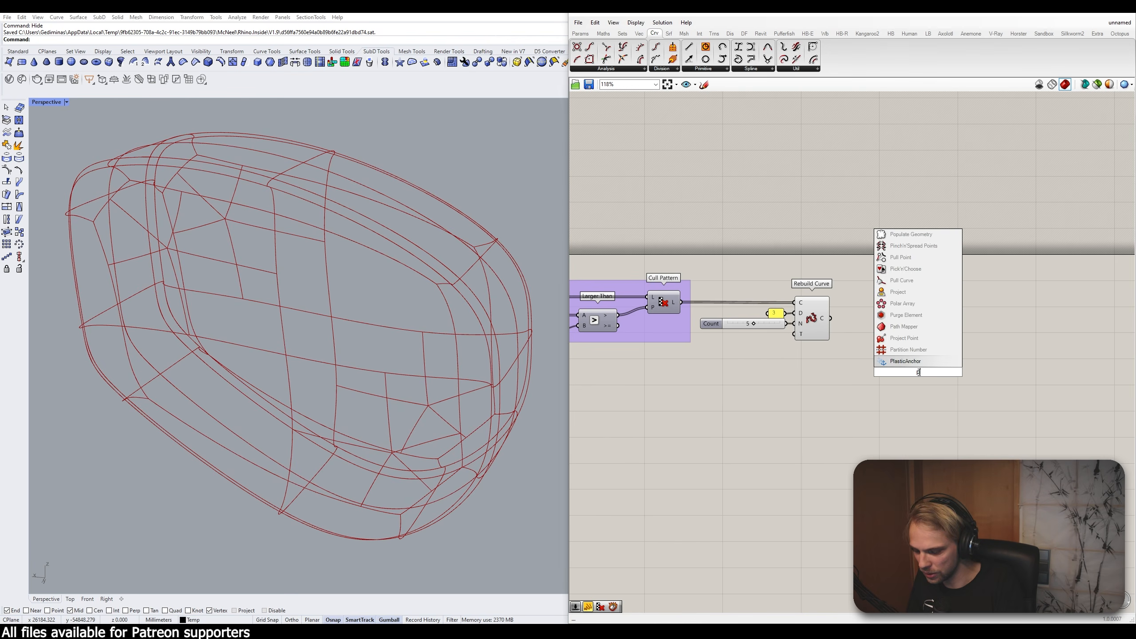
left_click(904, 351)
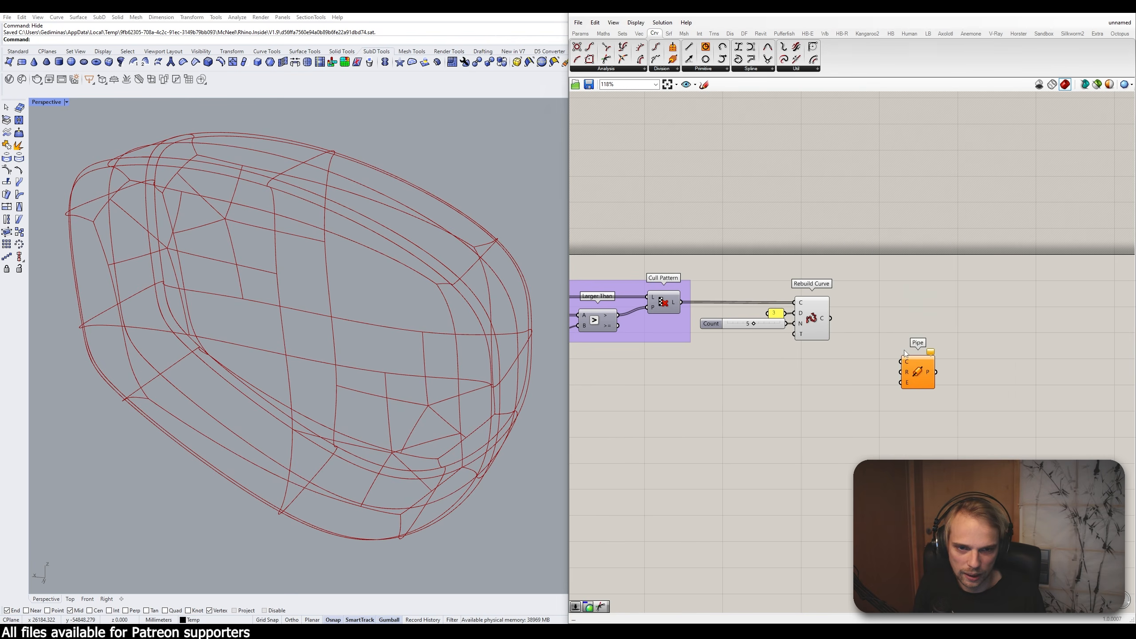
left_click_drag(831, 319, 928, 337)
double_click(879, 373)
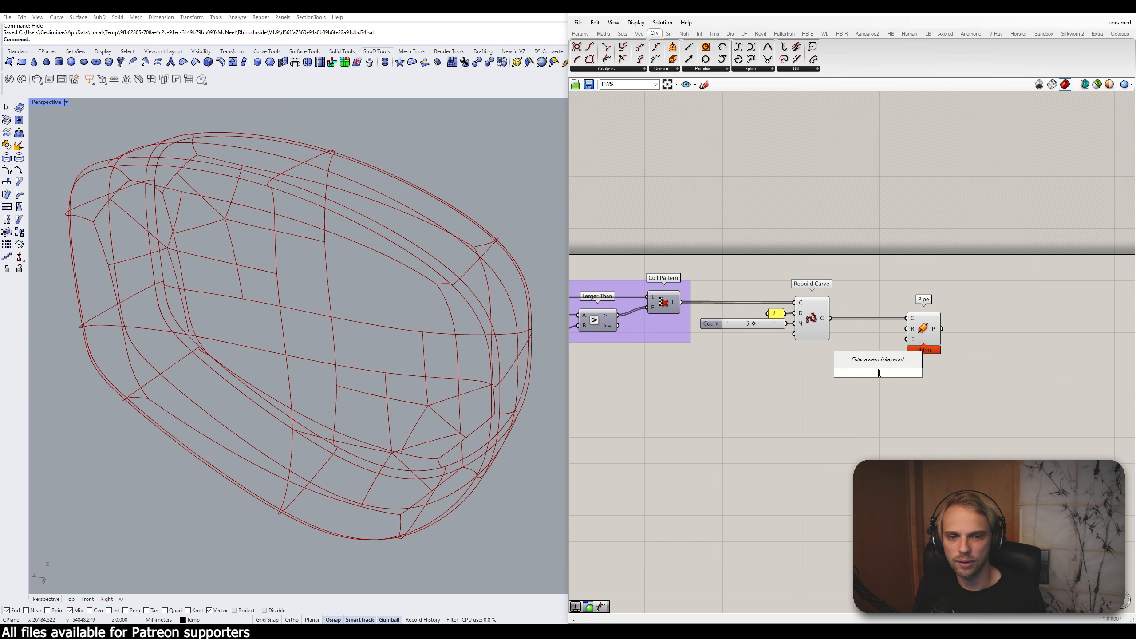
type("slider")
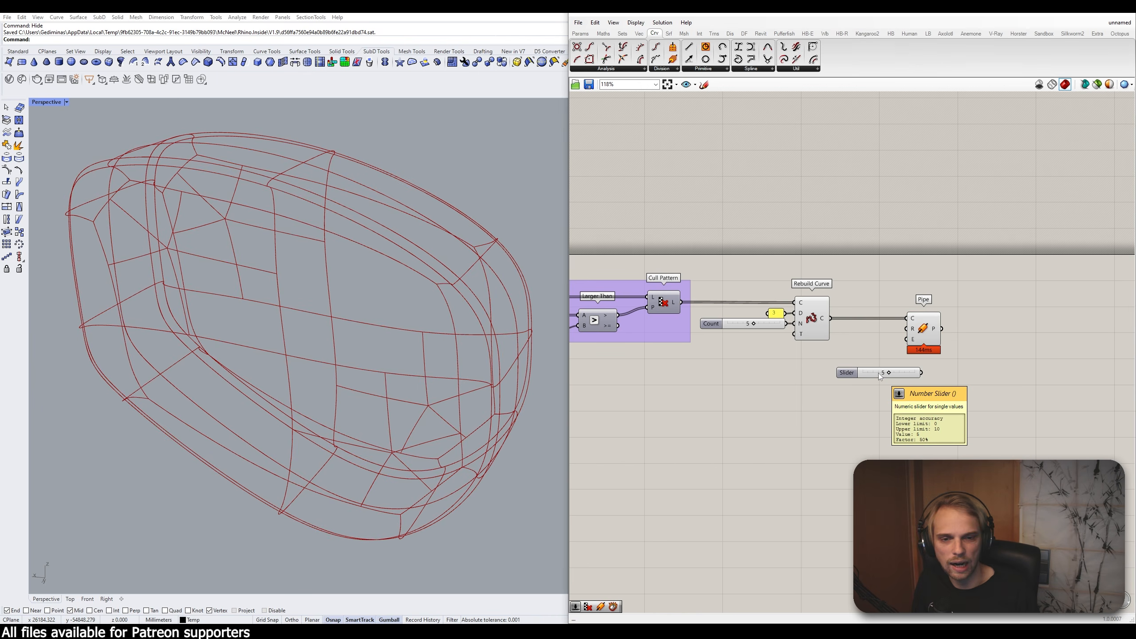
key("Return")
key("Delete")
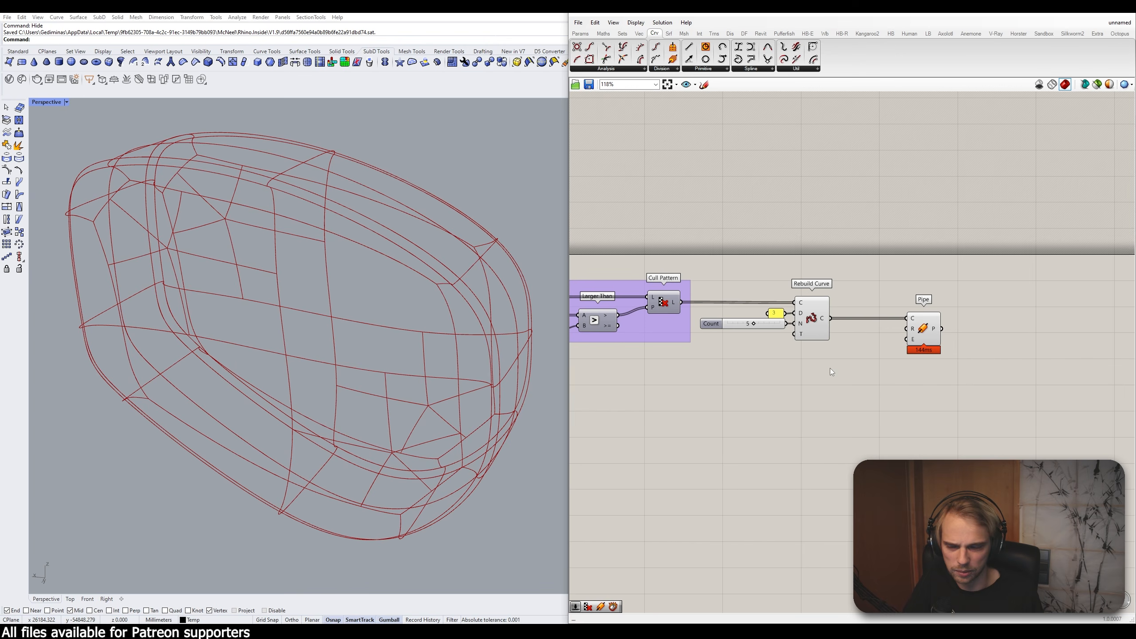
Step: Add a number slider set to 75 and connect it to the R (radius) input of Pipe
double_click(830, 368)
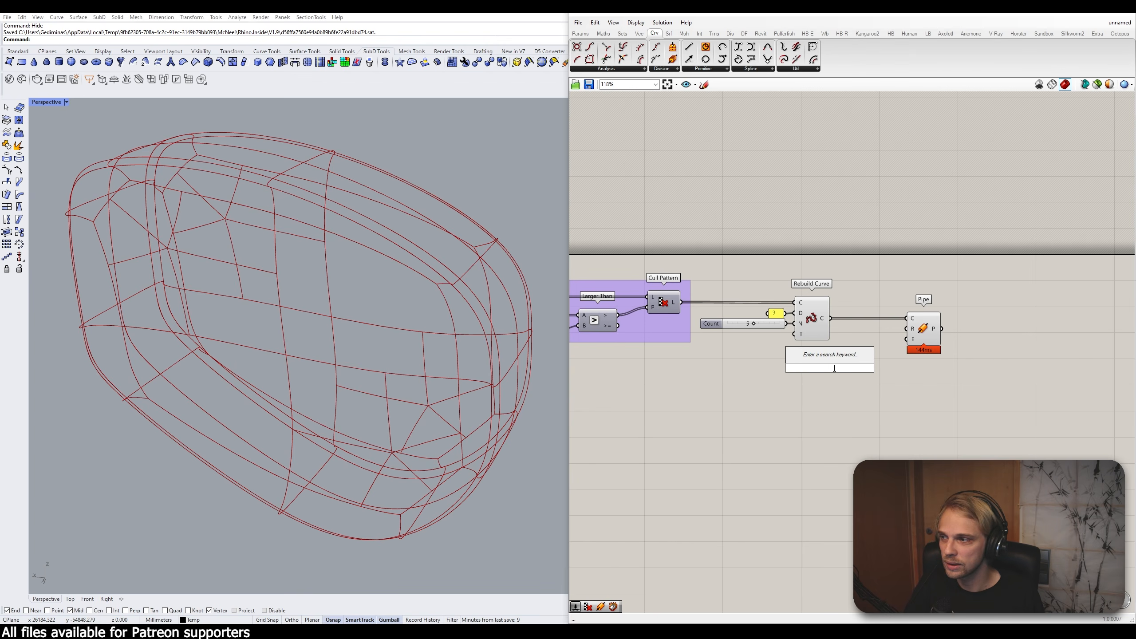
type("75")
key("Return")
left_click_drag(874, 368, 907, 330)
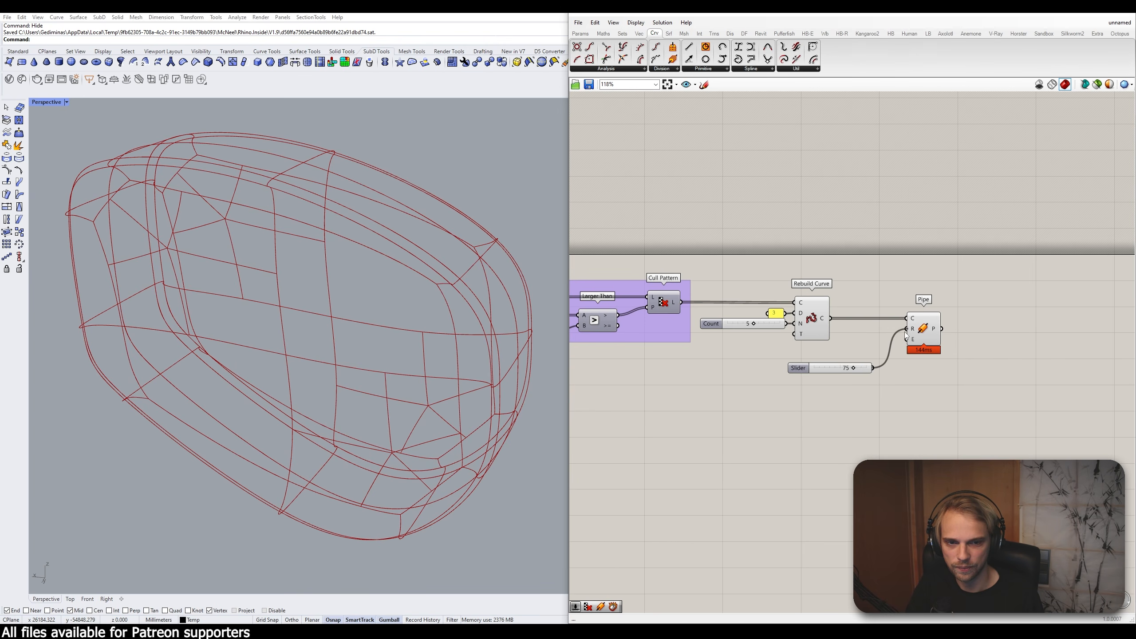
left_click(923, 329)
left_click(715, 370)
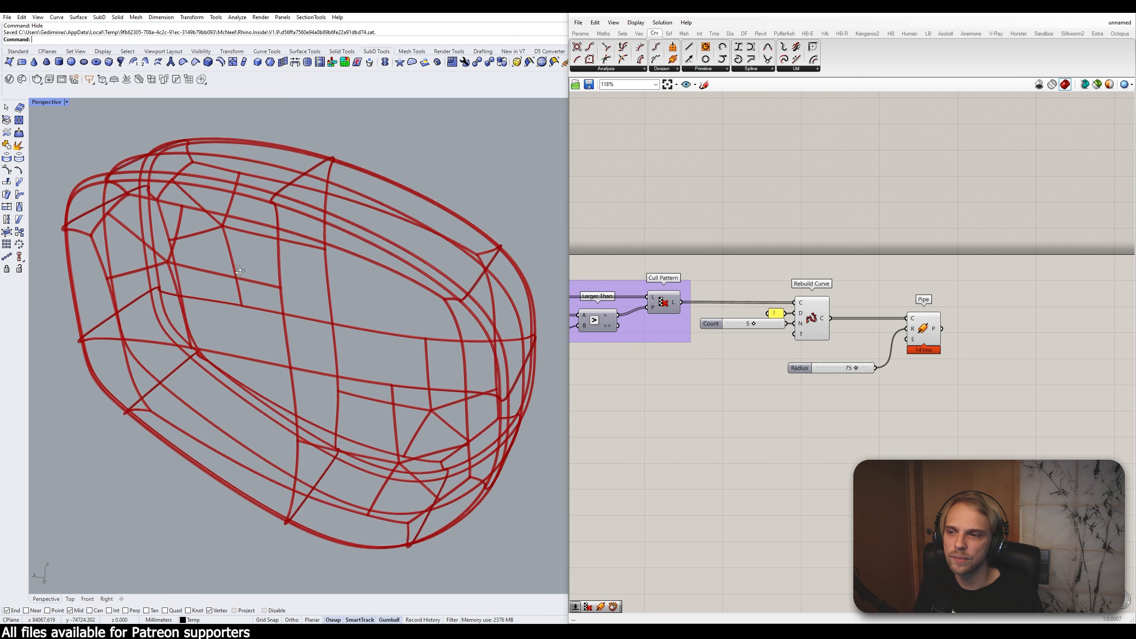
Step: Examine the piped edges across the whole form and up close where several pipes meet
scroll(438, 311, "up", 10)
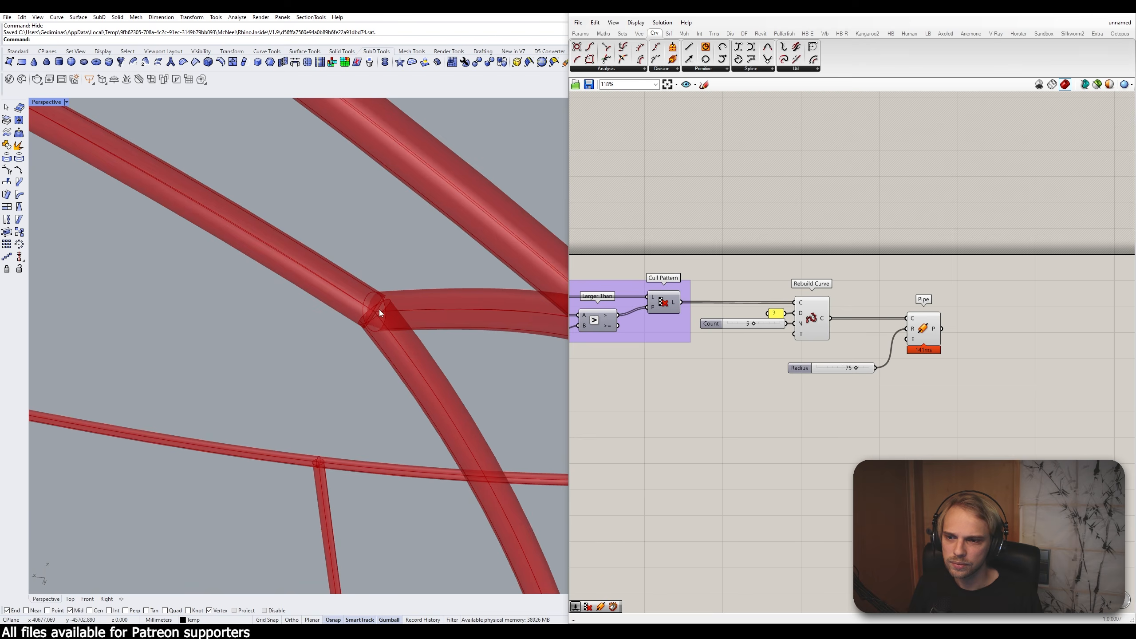
scroll(378, 308, "up", 5)
scroll(379, 308, "down", 5)
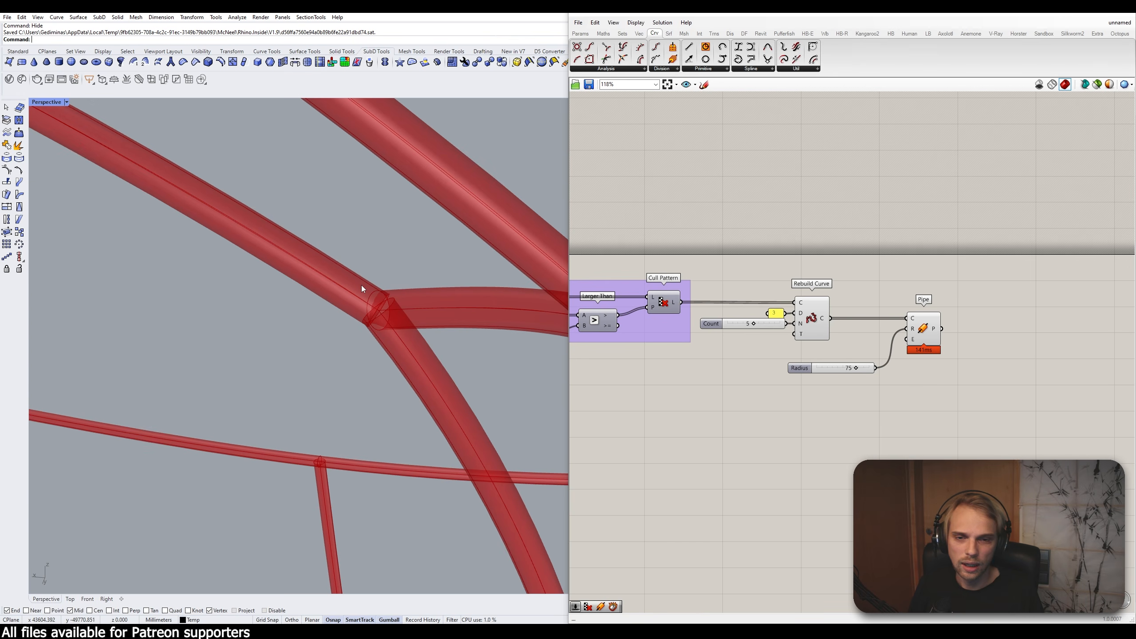
scroll(362, 284, "down", 5)
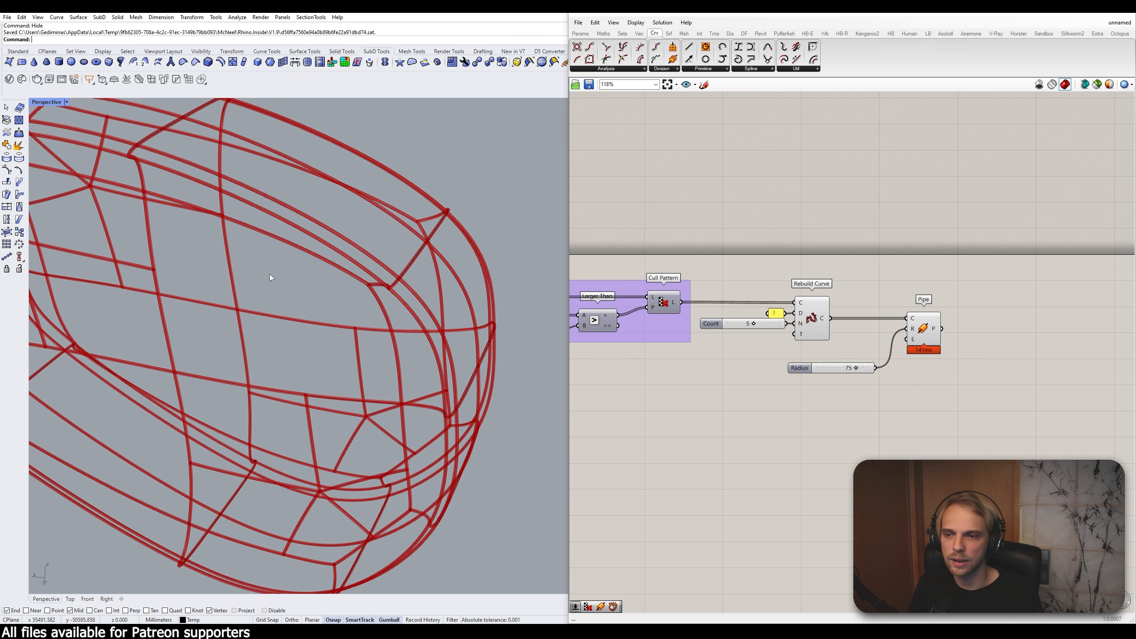
scroll(270, 276, "down", 8)
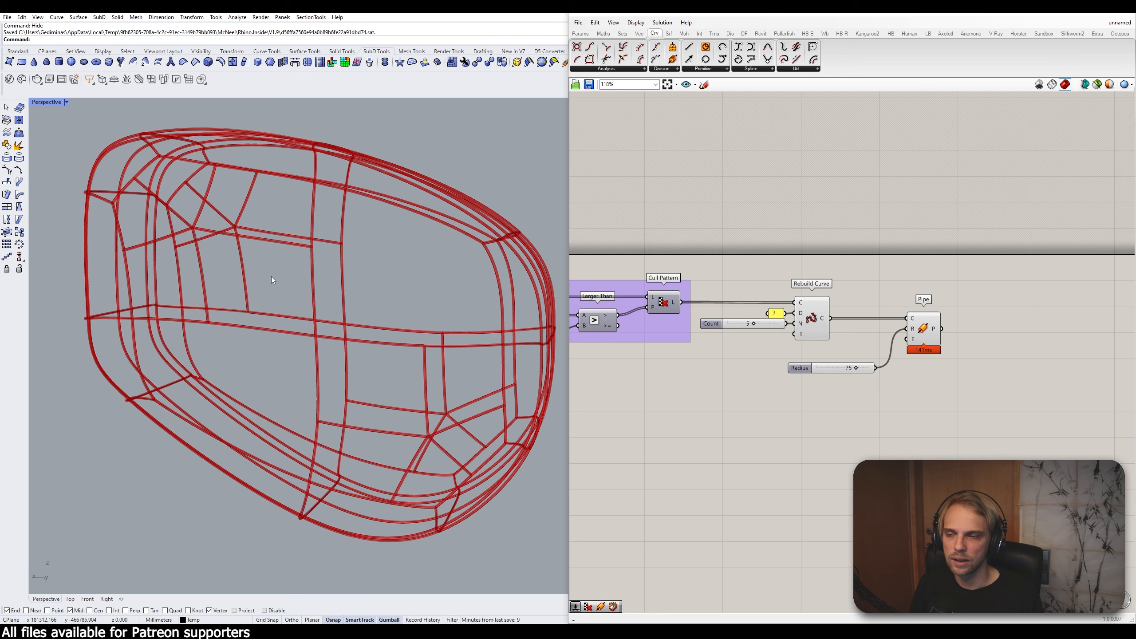
scroll(191, 228, "up", 6)
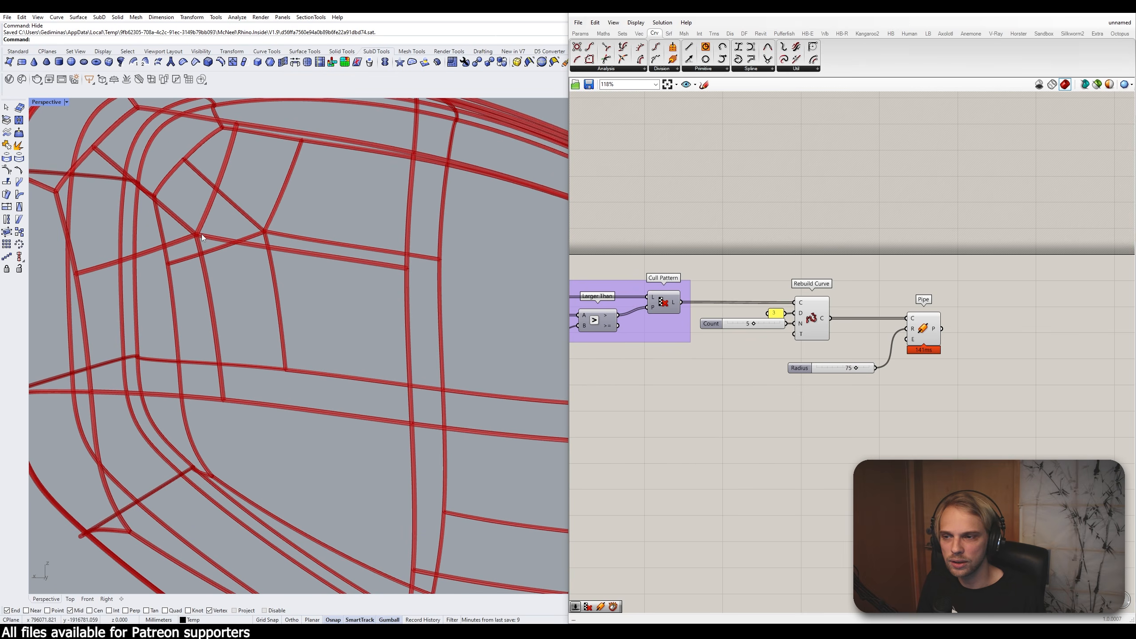
scroll(192, 237, "up", 4)
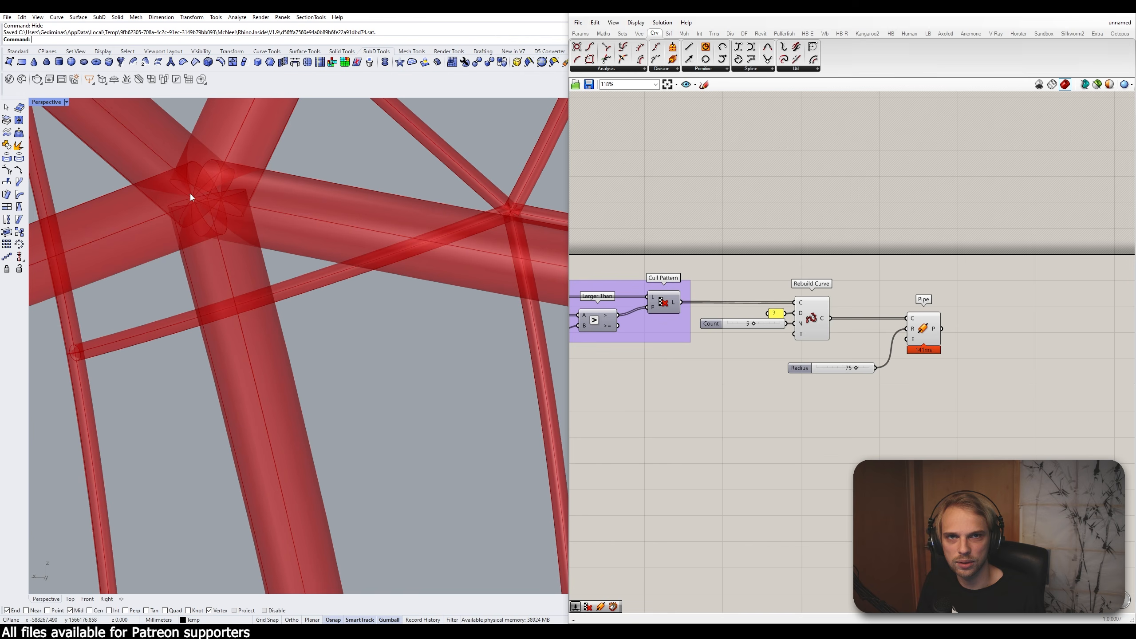
Step: Move the Radius slider closer to Pipe and set the E (end cap) input of Pipe to Flat
left_click_drag(921, 342, 930, 339)
right_click_drag(966, 353, 774, 370)
left_click(826, 366)
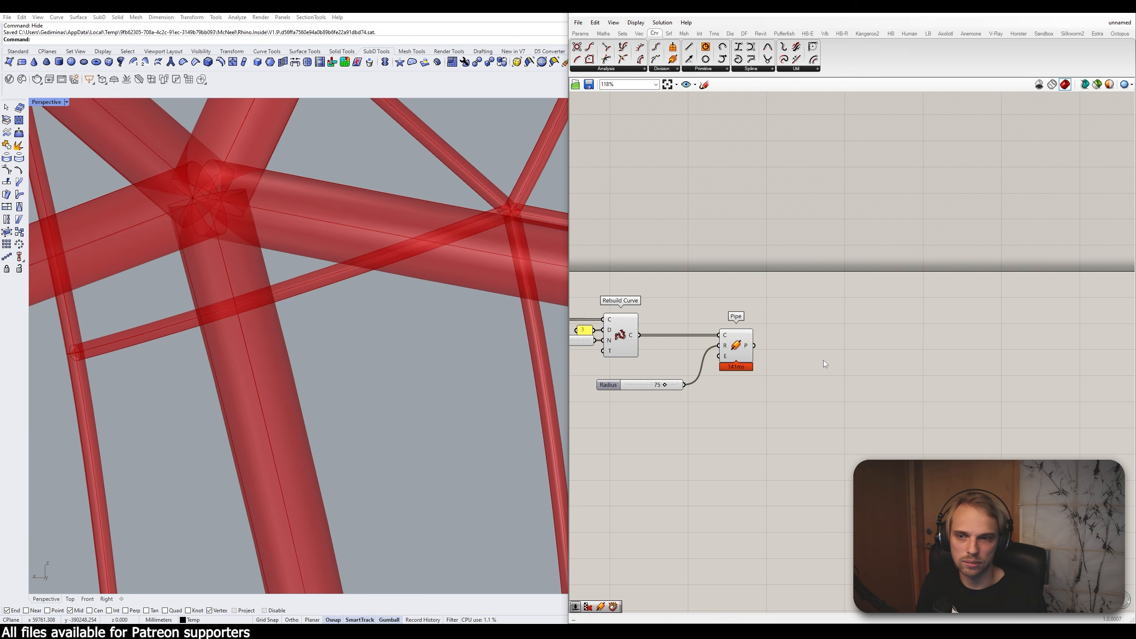
right_click(725, 357)
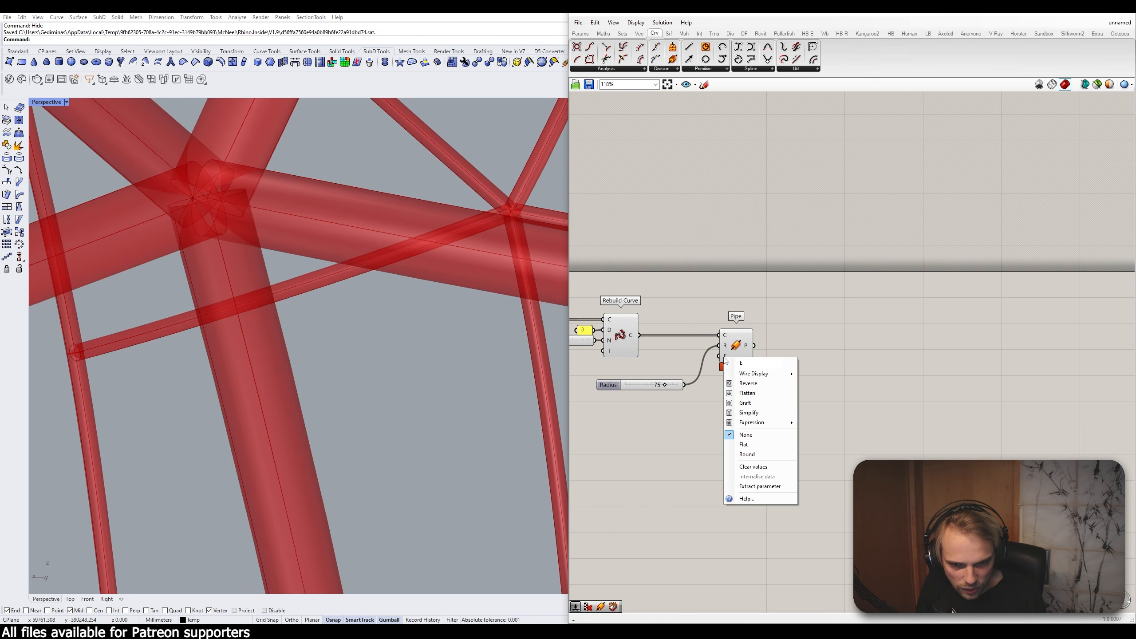
left_click(694, 439)
left_click_drag(669, 387, 681, 373)
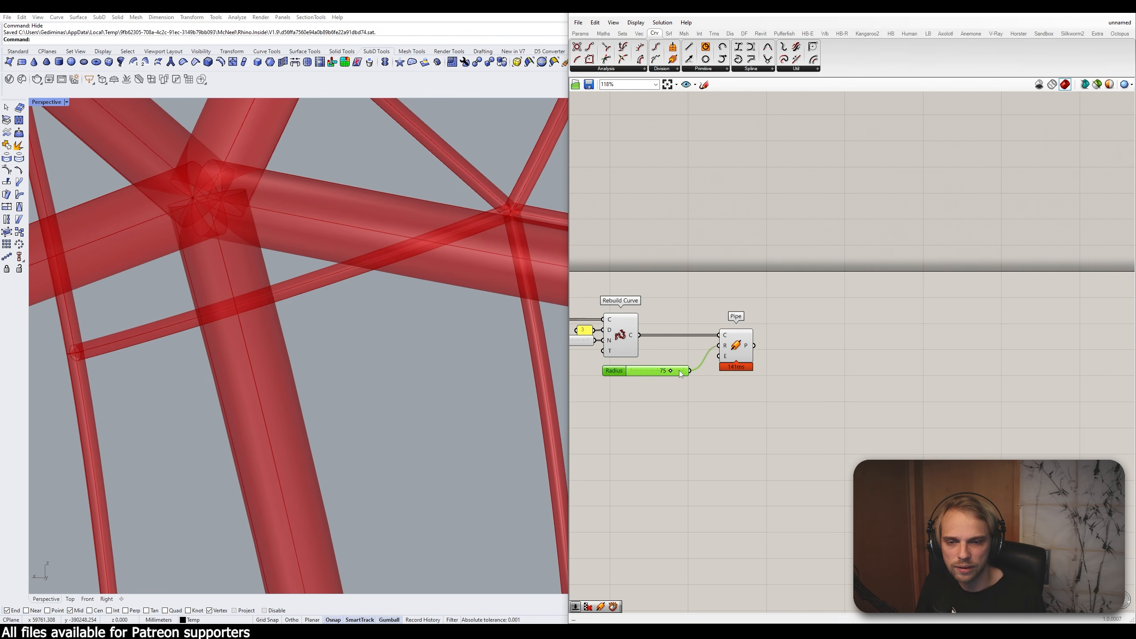
right_click(725, 357)
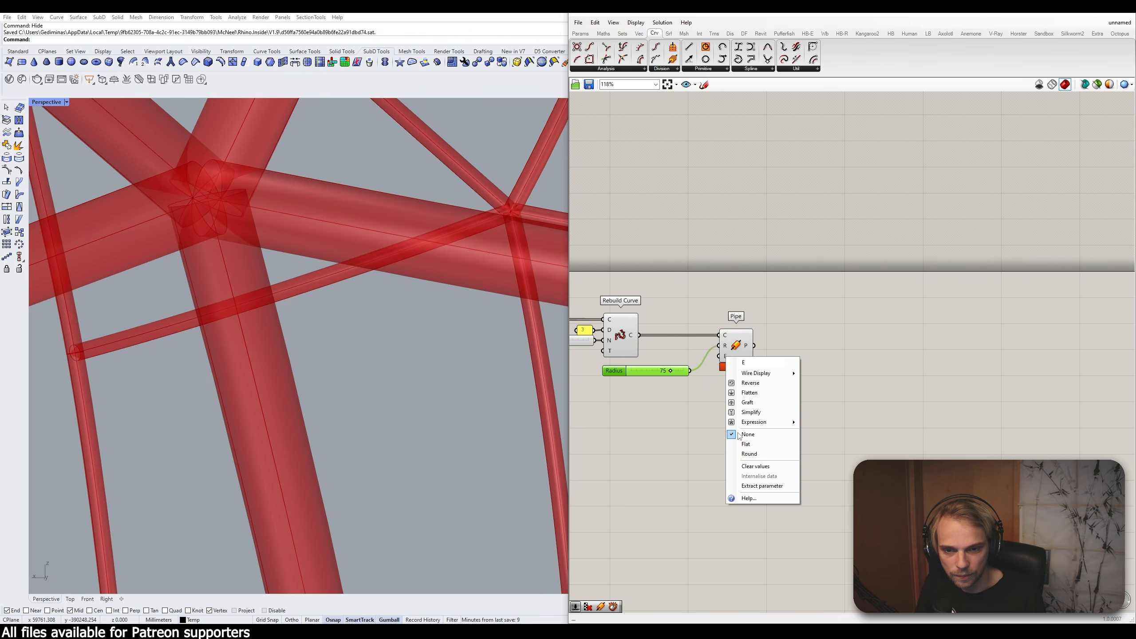
left_click(747, 445)
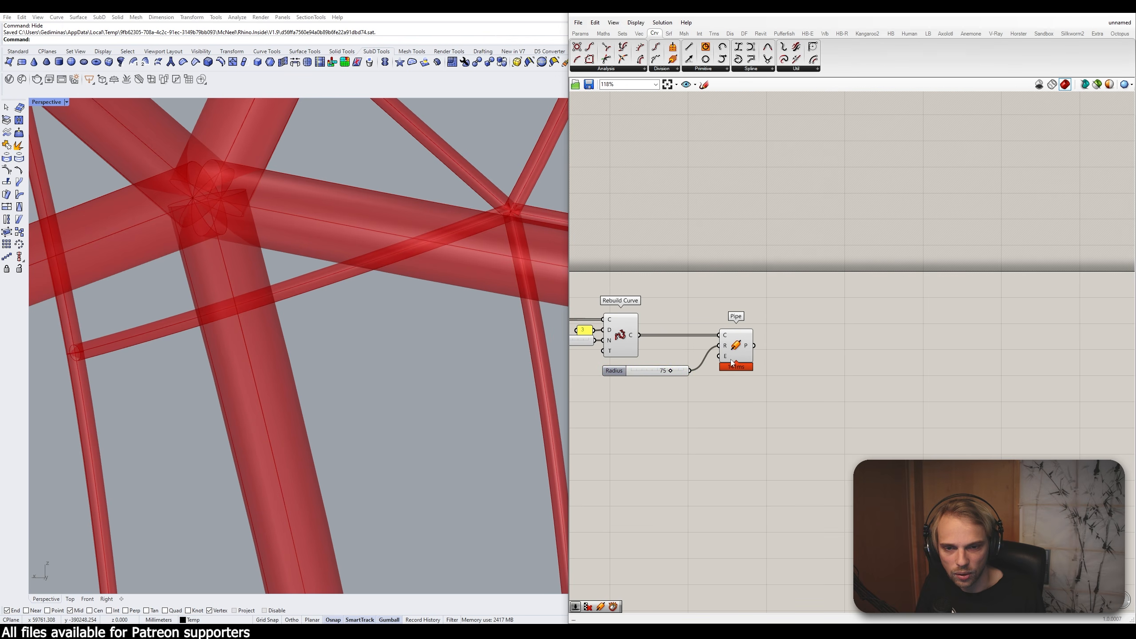
right_click(726, 357)
left_click(750, 445)
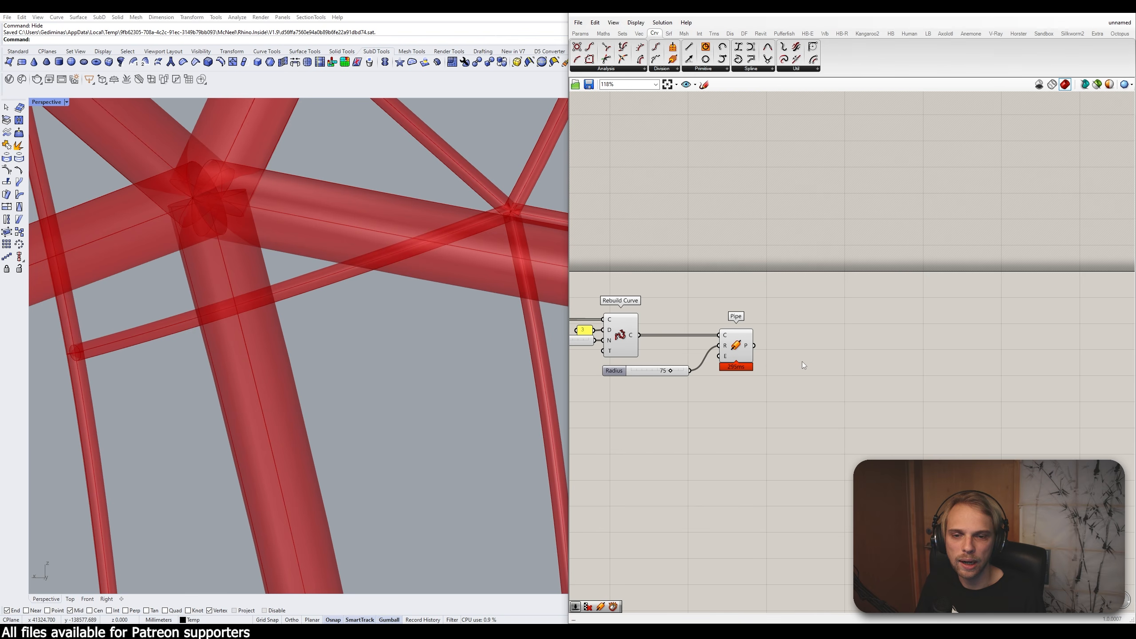
Step: Add a Revit Add Geometry DirectShape component and place it after Pipe, leaving space between them
double_click(834, 345)
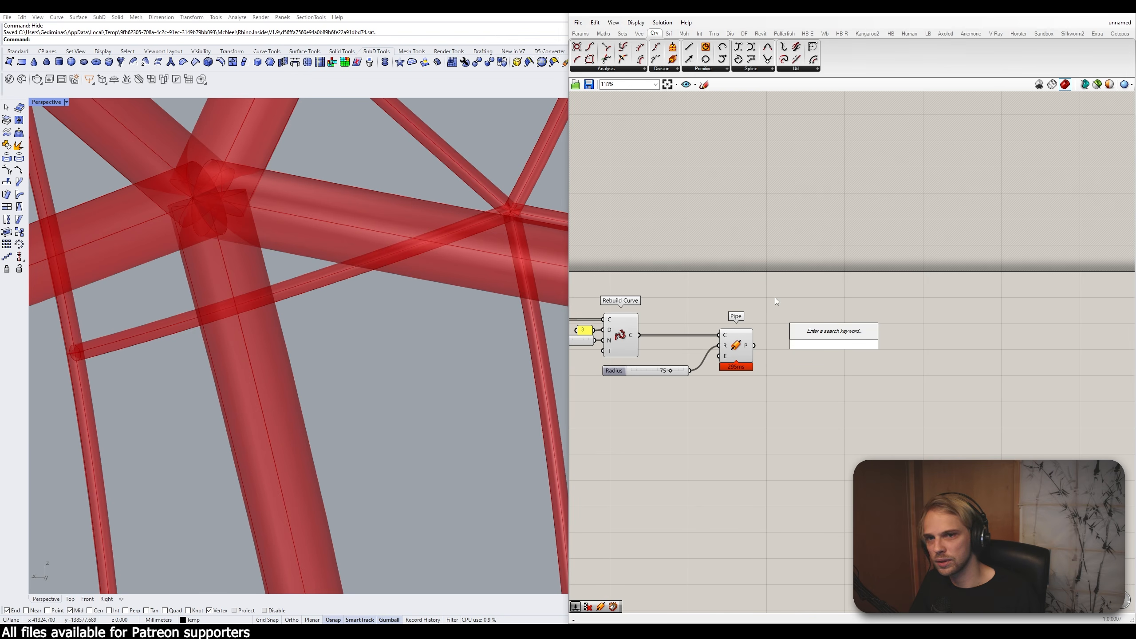
left_click(760, 34)
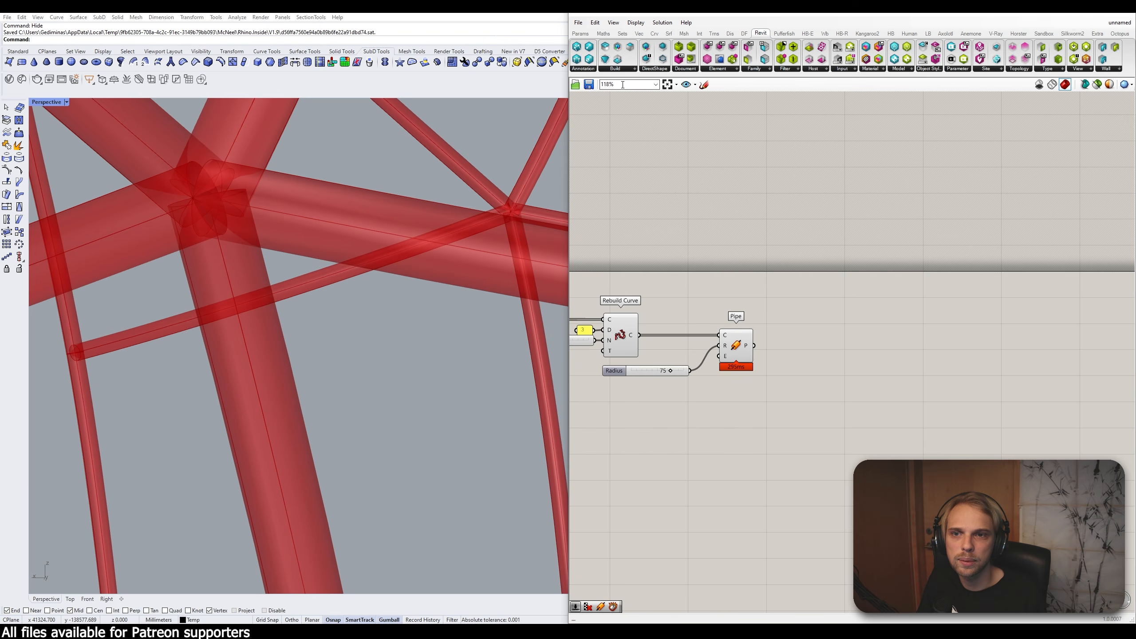
left_click(656, 70)
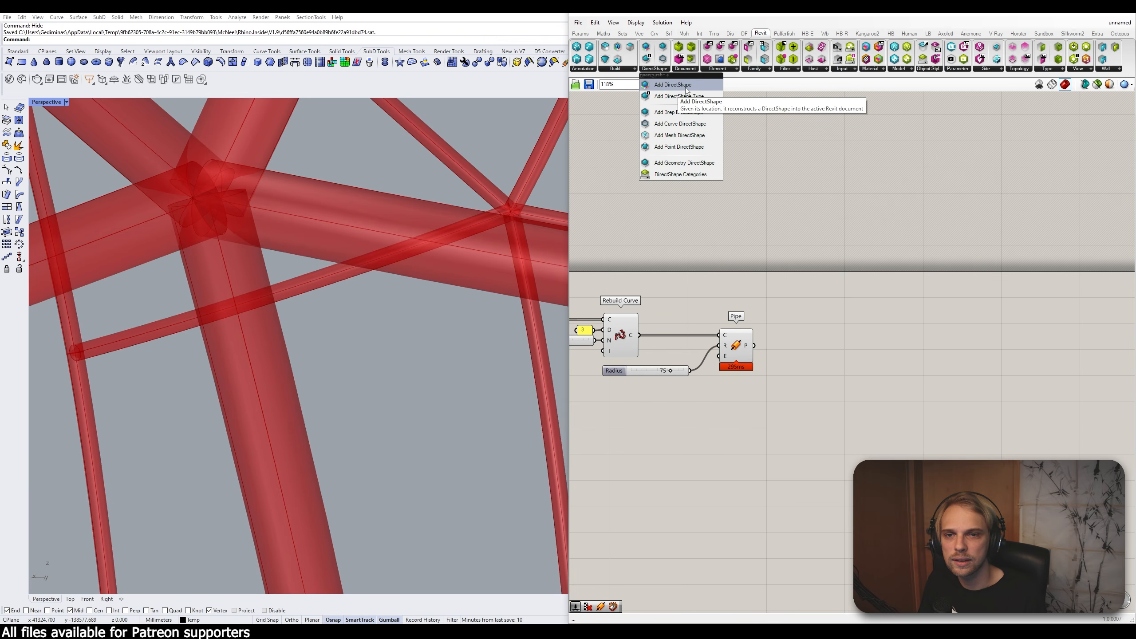
left_click(684, 163)
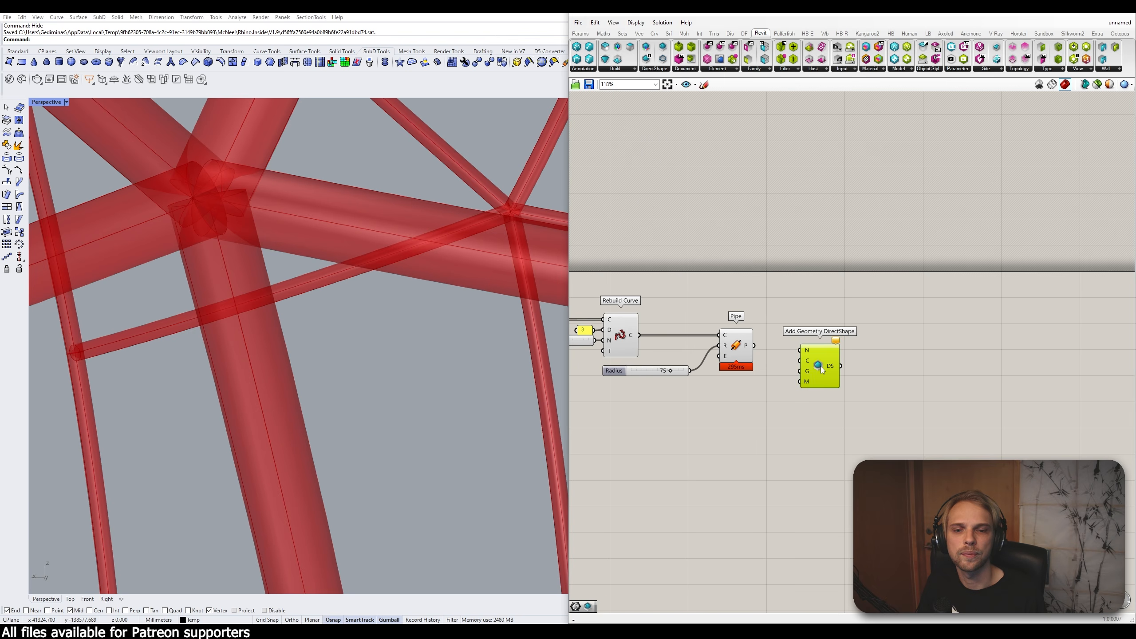
left_click(886, 337)
Step: Add a panel containing Framing above Pipe
double_click(768, 290)
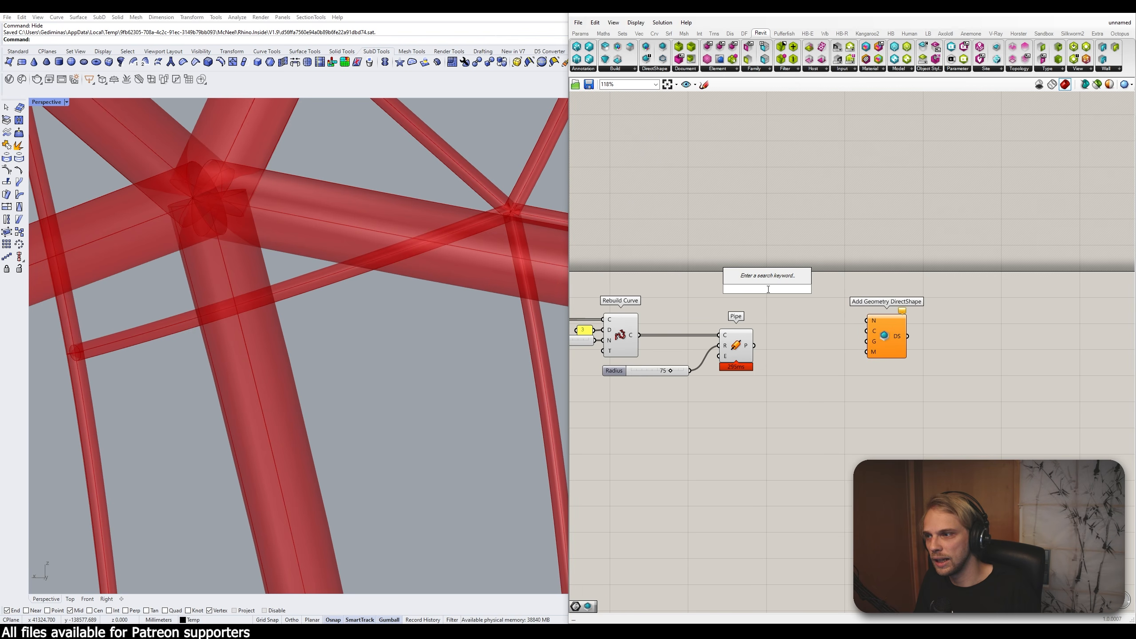
type("//")
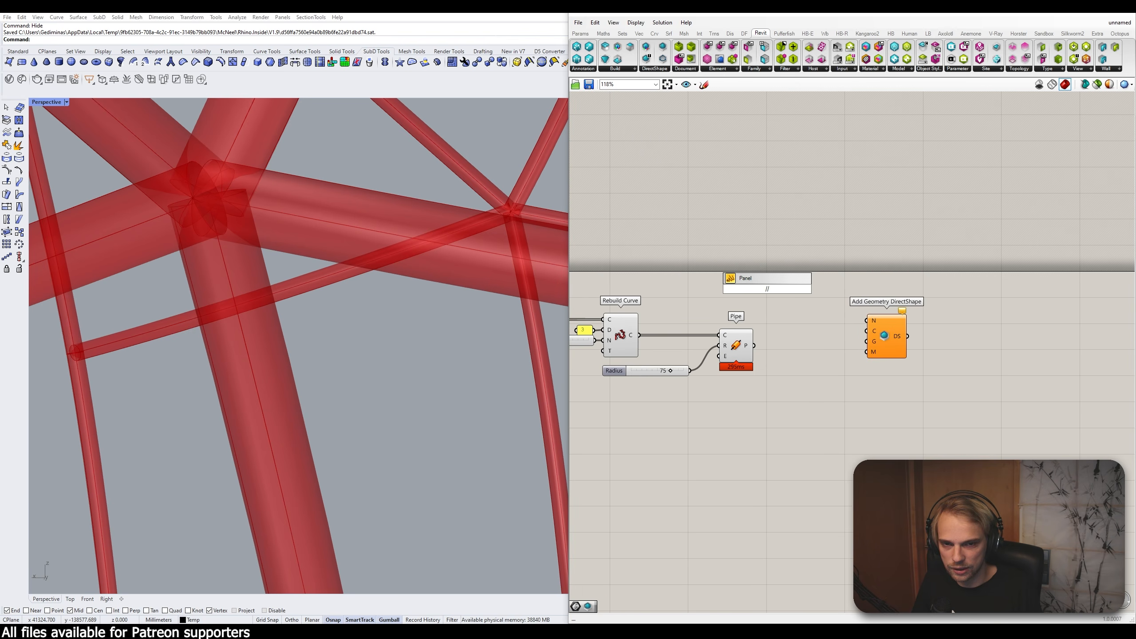
type("Framiun")
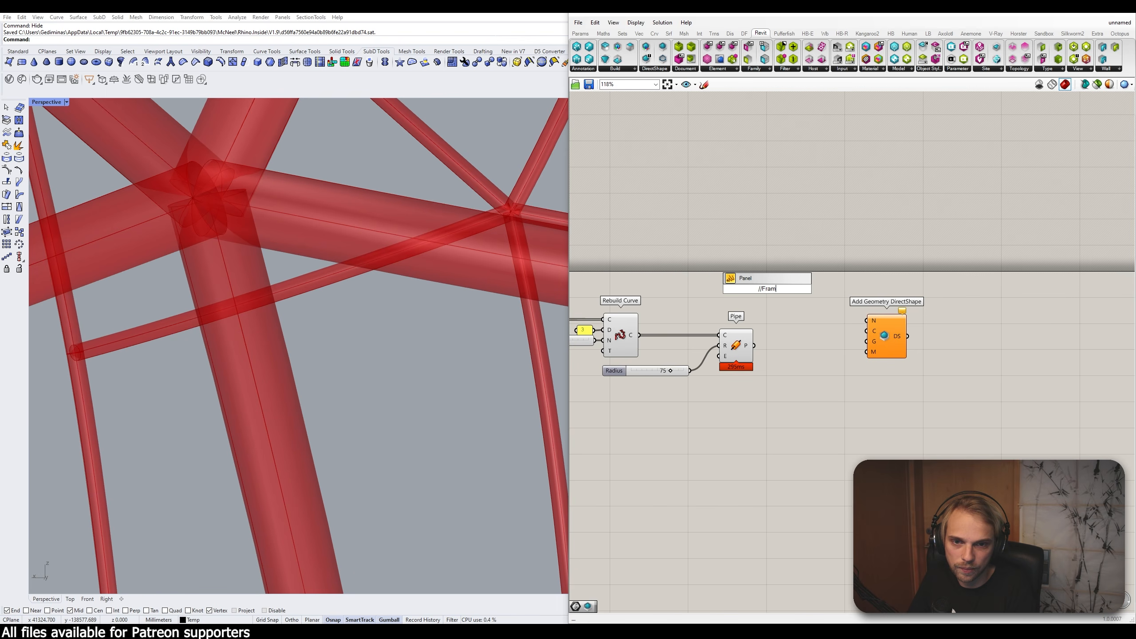
key("BackSpace")
key("BackSpace")
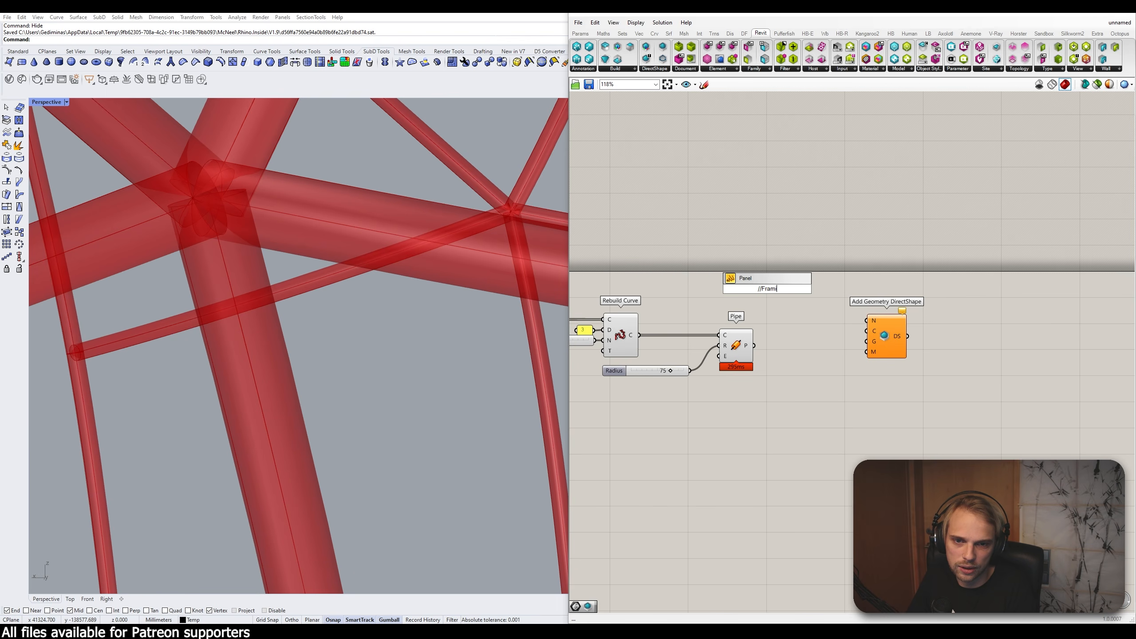
type("ng")
key("Return")
double_click(783, 243)
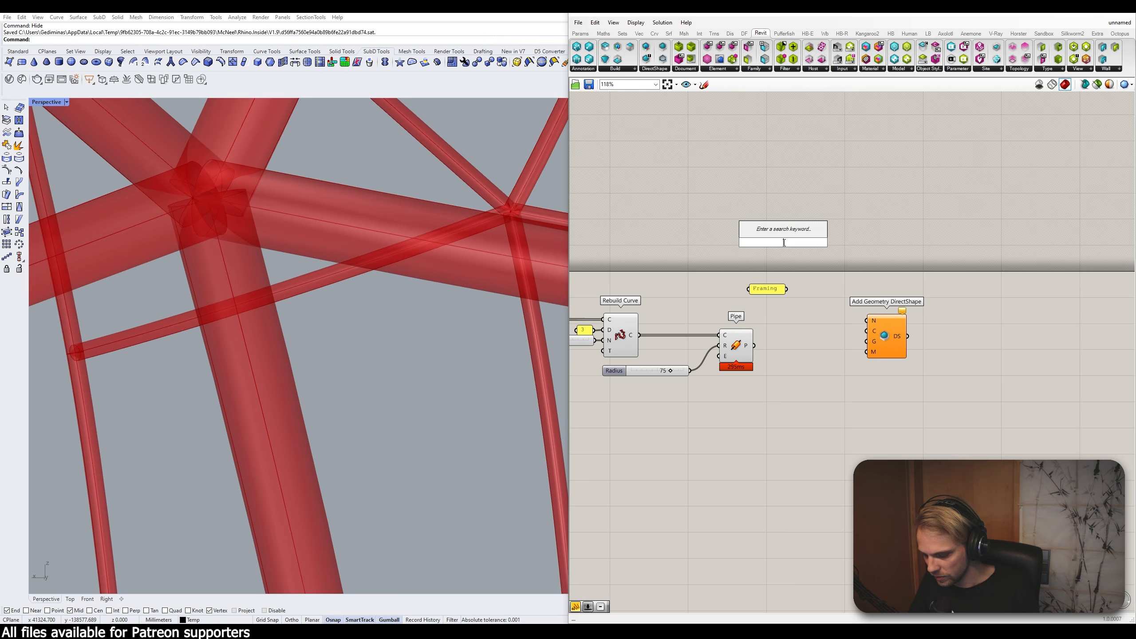
type("panel")
key("Return")
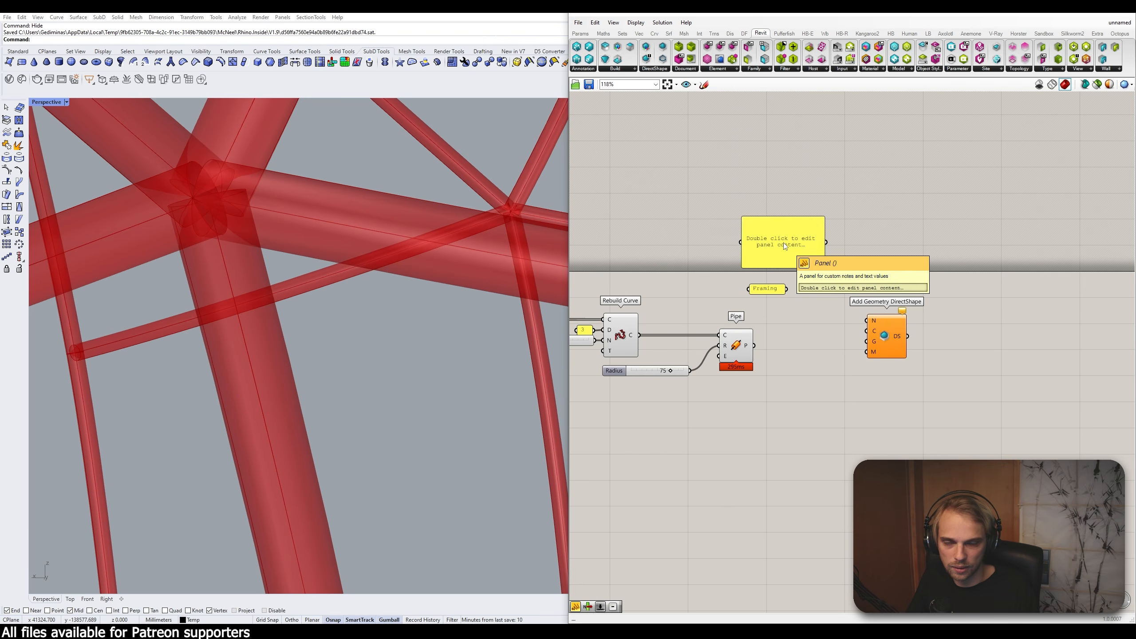
double_click(784, 242)
type("Fr")
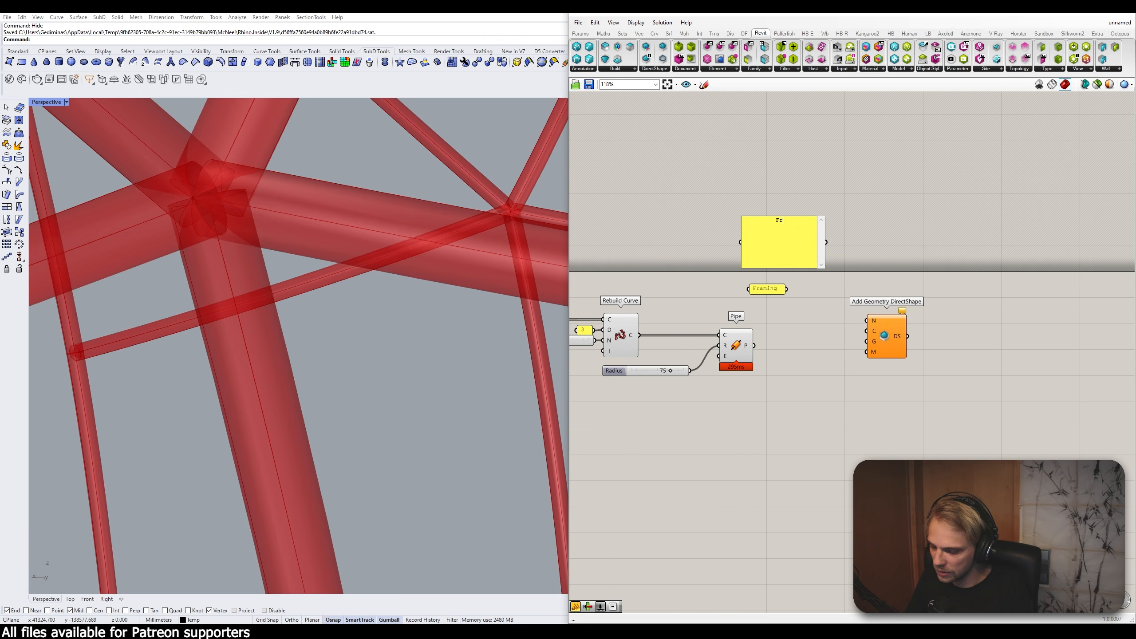
type("aming")
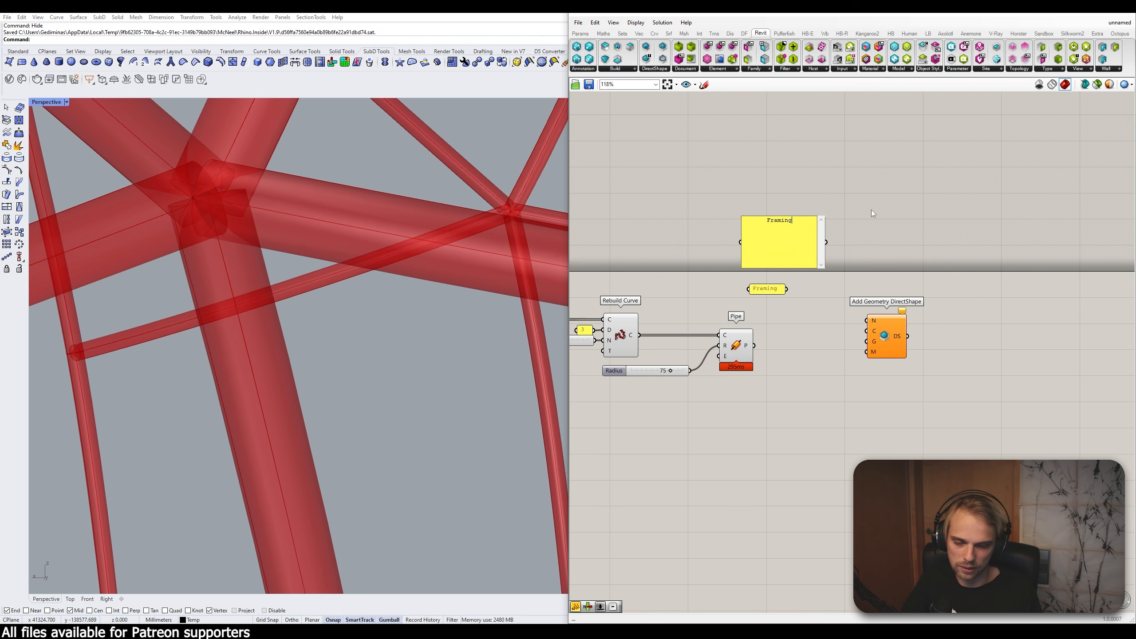
Step: Connect the Framing panel to the N input of Add Geometry DirectShape and move both slightly higher on the canvas
left_click_drag(787, 289, 837, 317)
left_click_drag(755, 345, 879, 330)
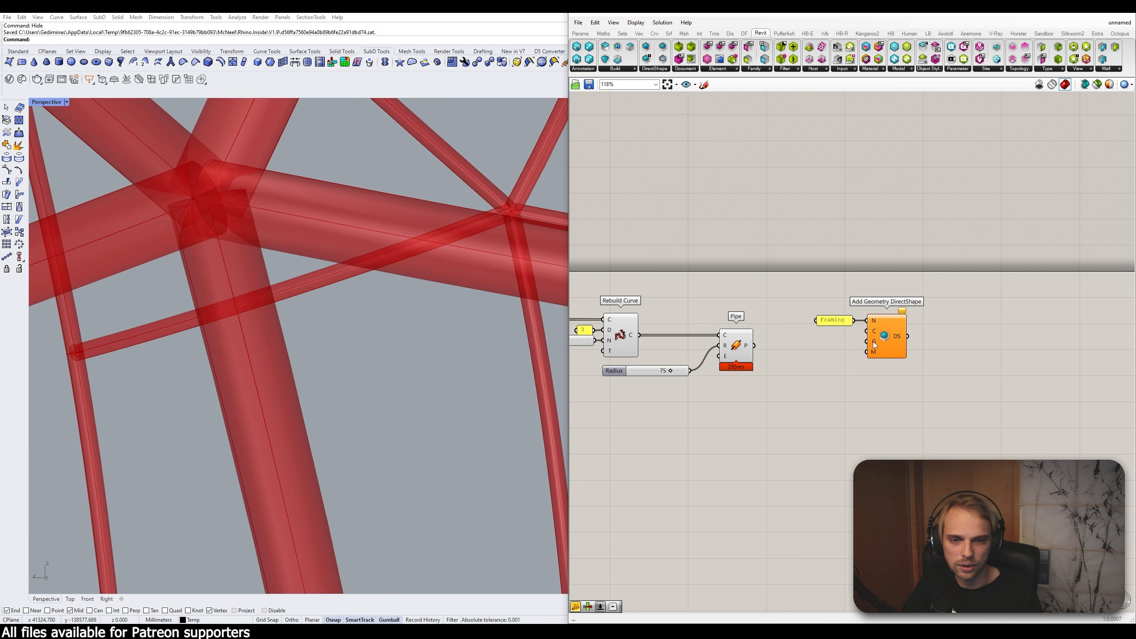
left_click_drag(902, 390, 846, 305)
left_click_drag(885, 341, 889, 311)
left_click(886, 347)
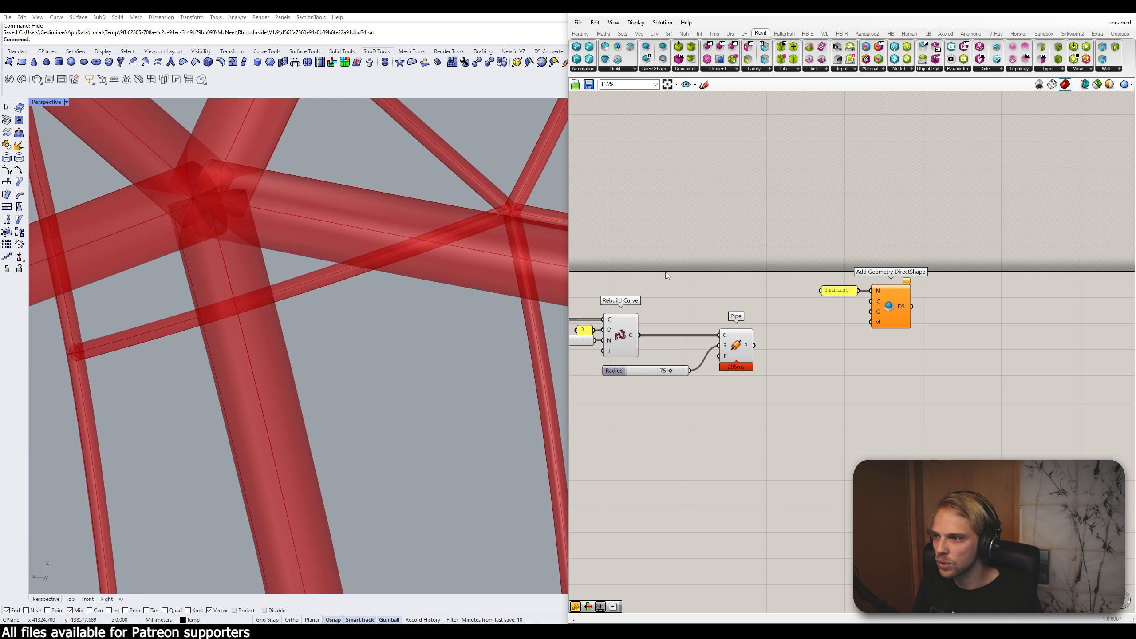
Step: Add a Revit DirectShape Categories picker above Pipe and search it for Mullions to select Curtain Wall Mullions
left_click(655, 69)
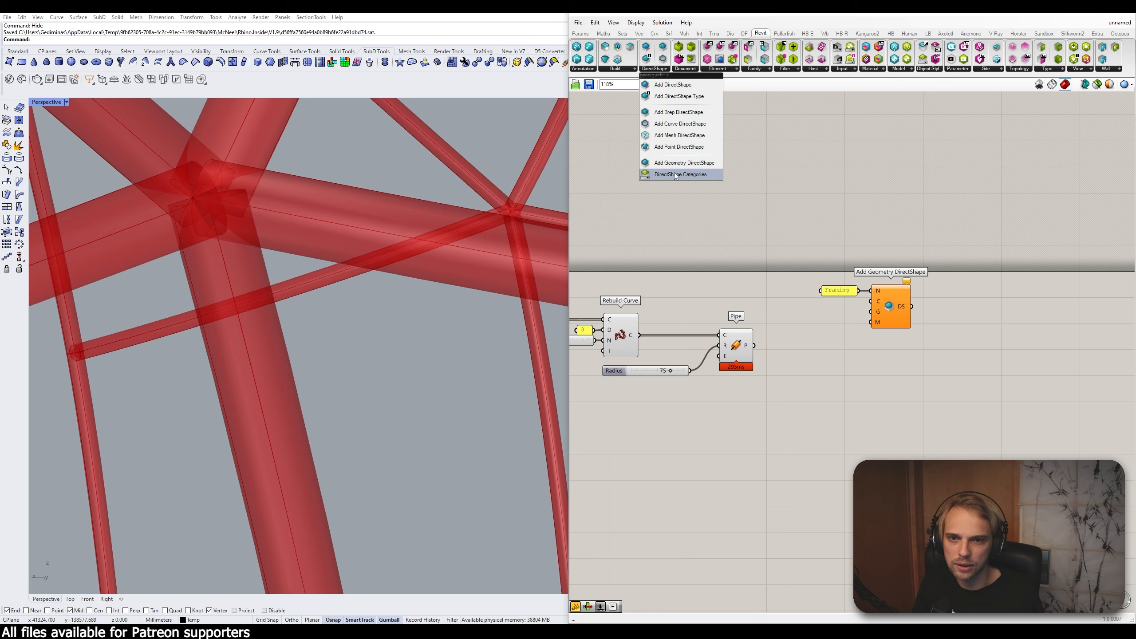
left_click_drag(678, 174, 759, 221)
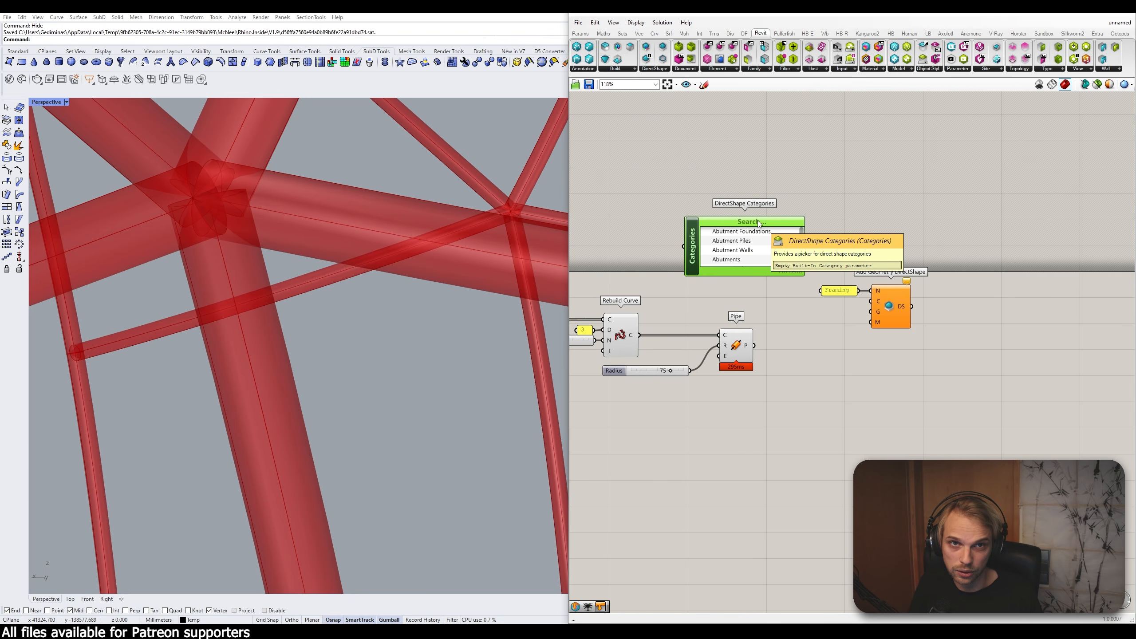
left_click(758, 221)
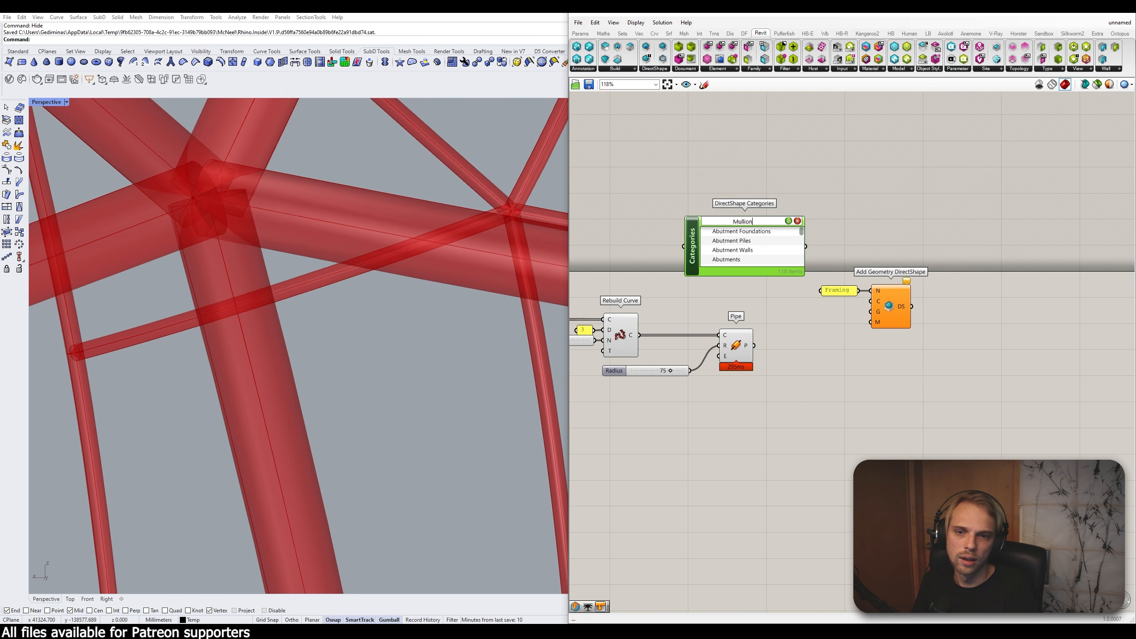
type("Mullions")
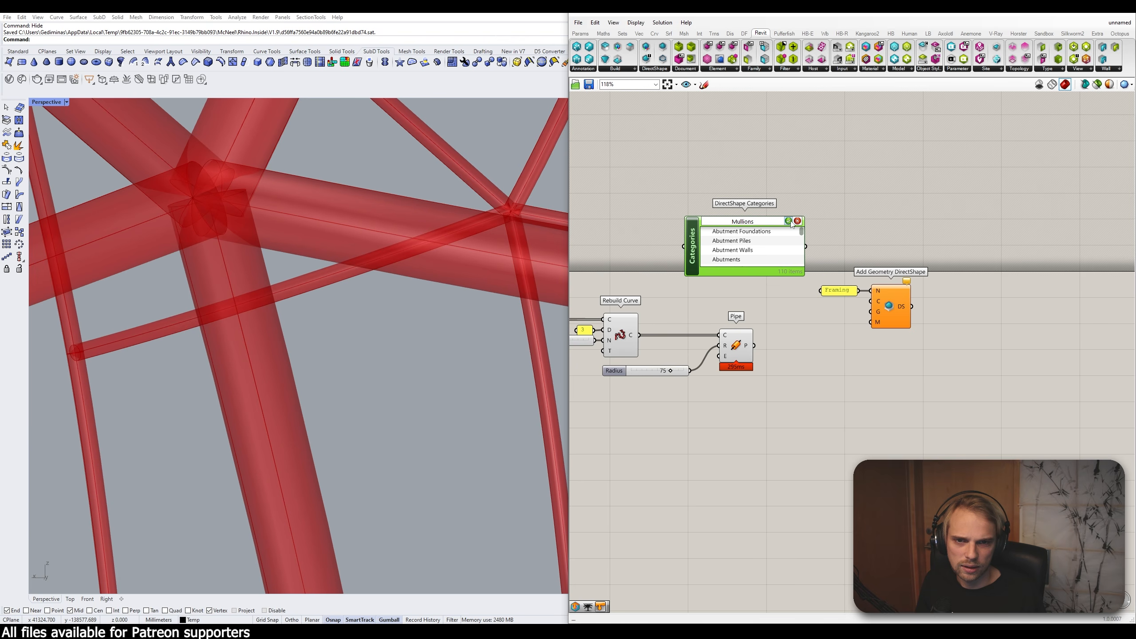
left_click(789, 220)
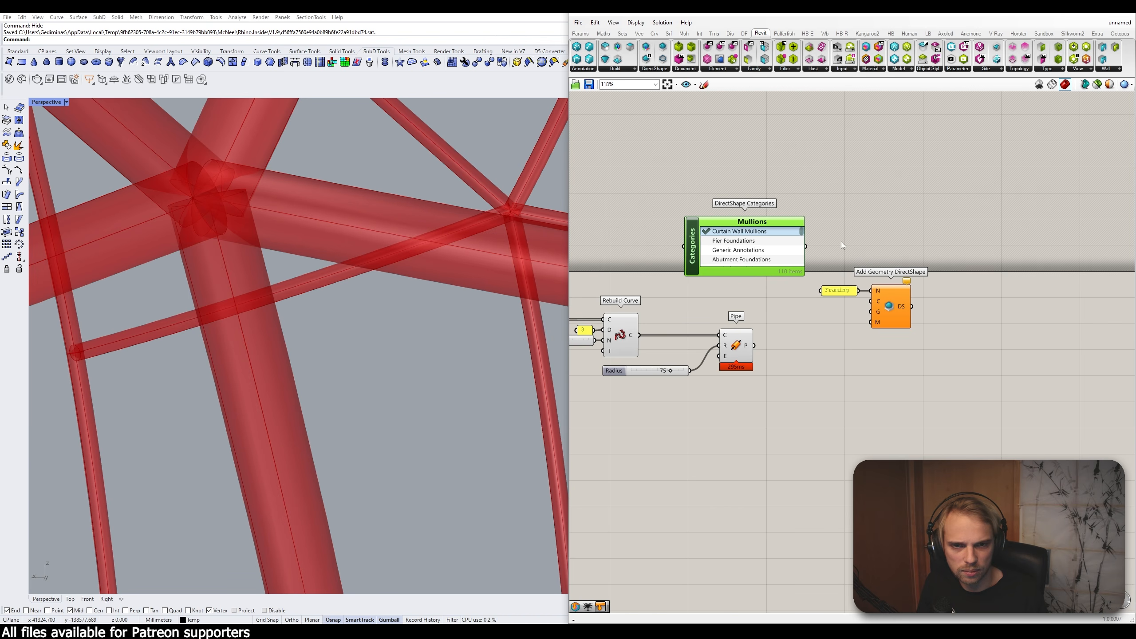
Step: Connect the DirectShape Categories picker to the C input and Pipe's output to the G input of Add Geometry DirectShape
left_click_drag(806, 247, 872, 302)
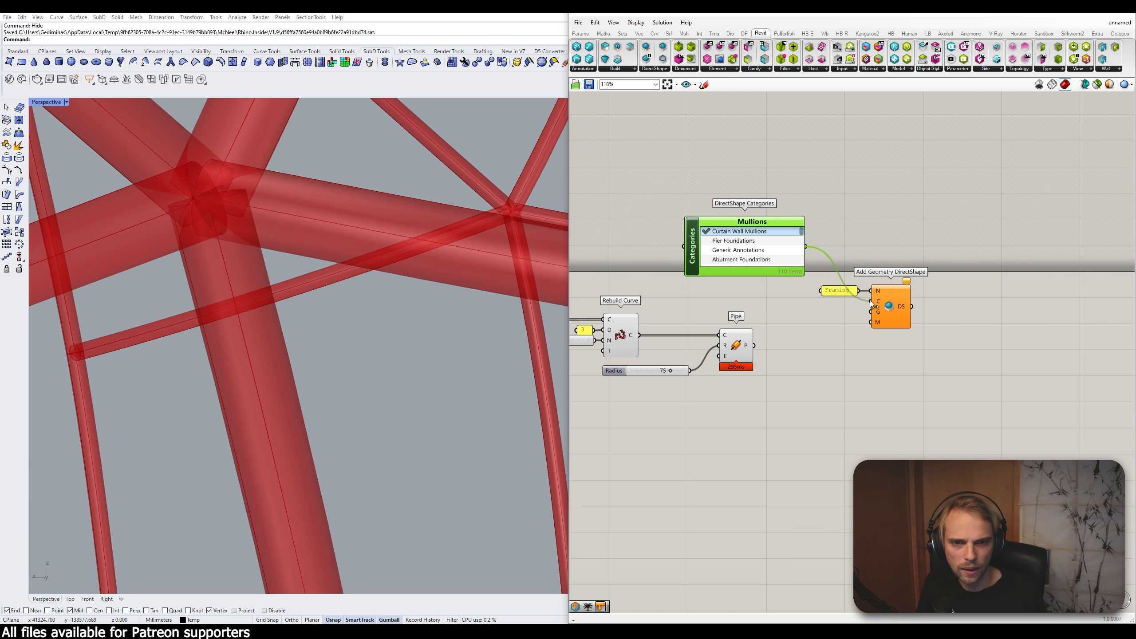
left_click(890, 366)
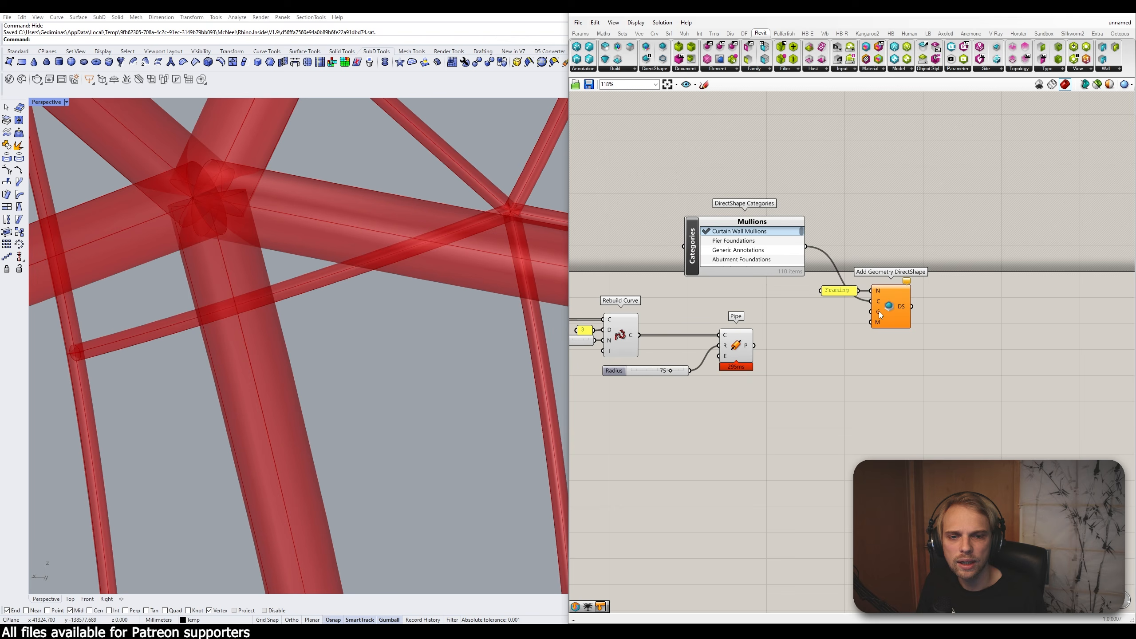
left_click_drag(755, 345, 868, 314)
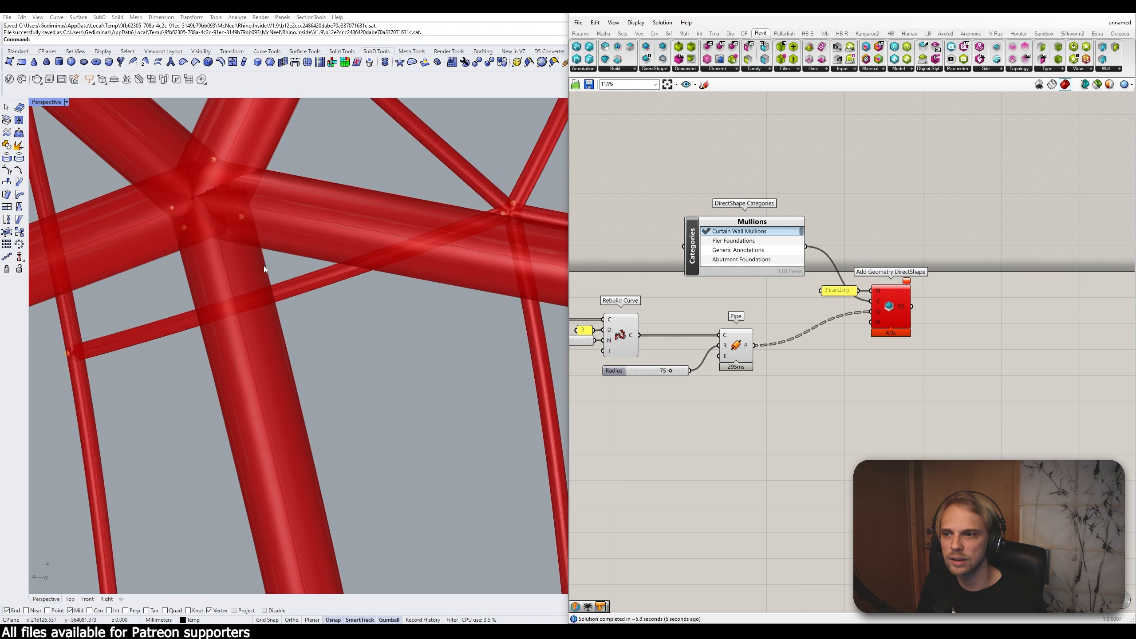
Step: Examine the piped form in the Rhino viewport, overall and at a junction, and check the messages on Add Geometry DirectShape
scroll(326, 332, "down", 5)
scroll(327, 332, "down", 3)
scroll(325, 335, "up", 3)
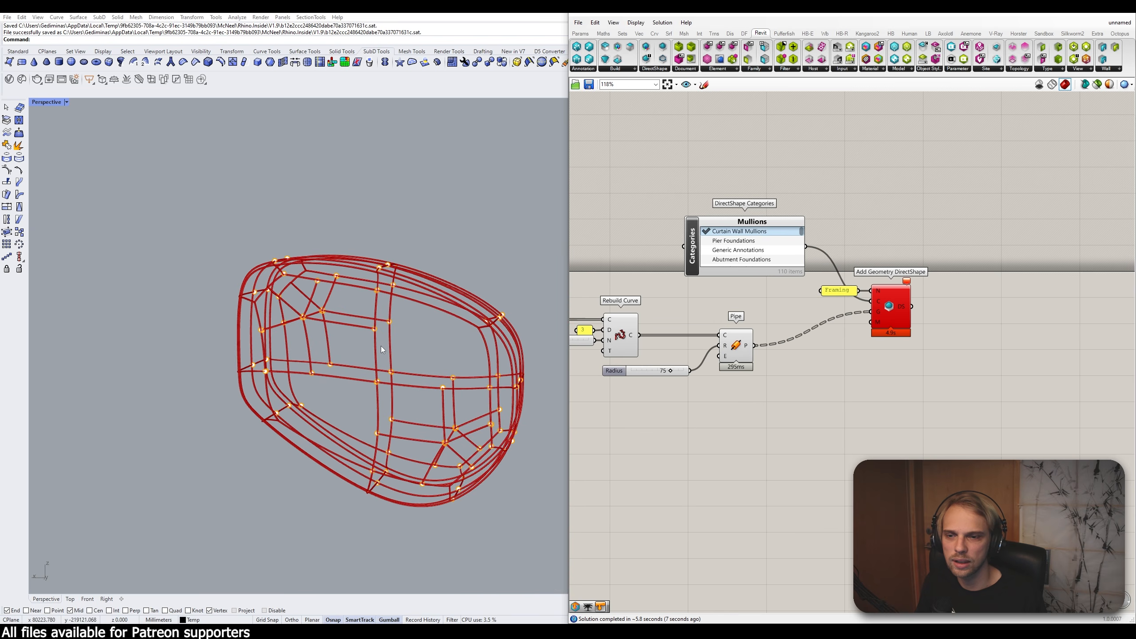
scroll(321, 336, "up", 5)
scroll(320, 337, "up", 5)
scroll(320, 341, "down", 3)
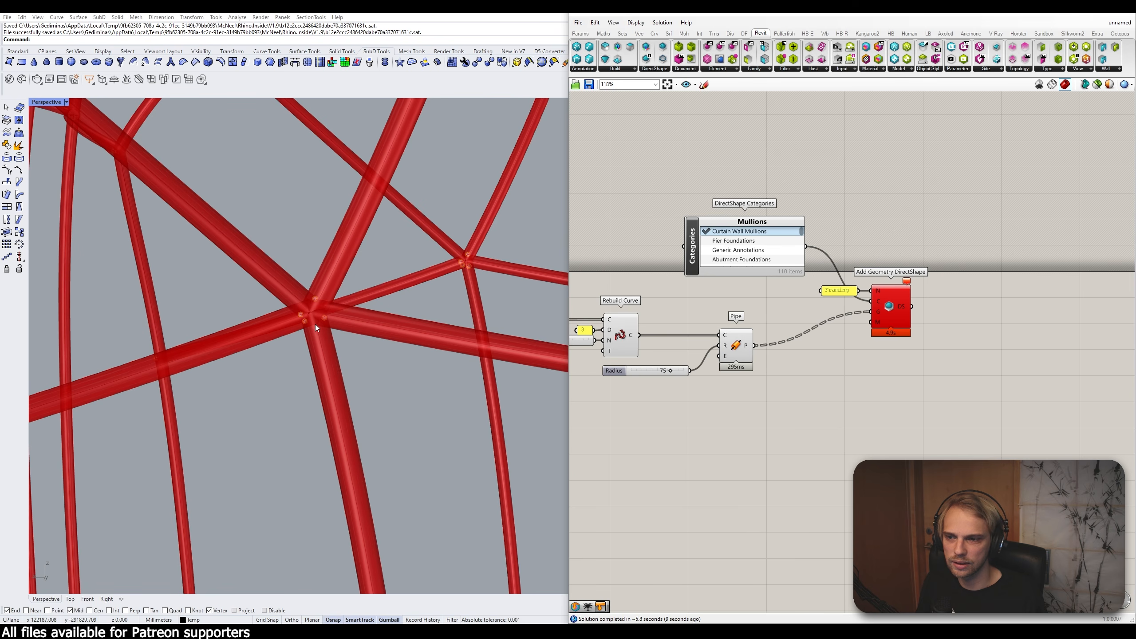
left_click(907, 280)
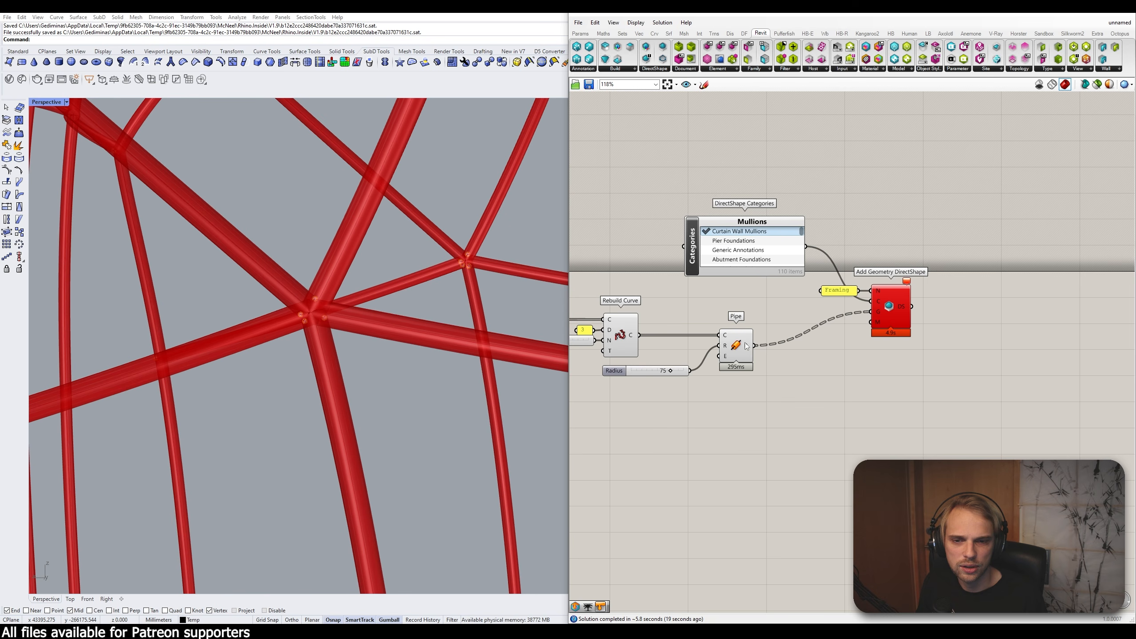
Step: Inspect the data structure of Pipe's P output and flatten it
mouse_move(749, 349)
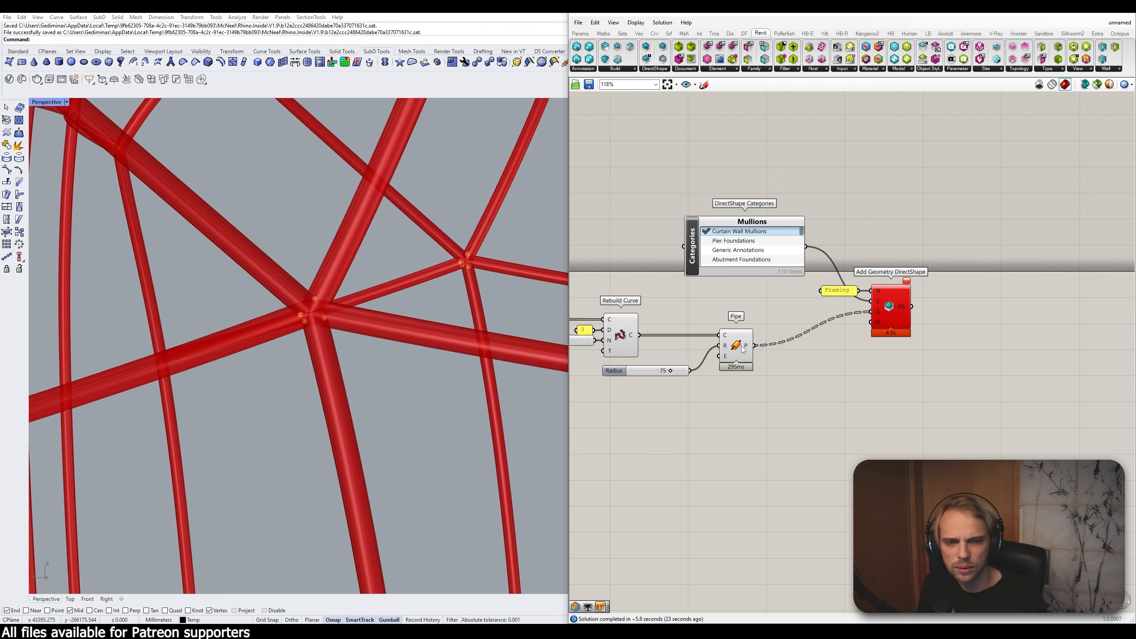
left_click_drag(749, 350, 750, 347)
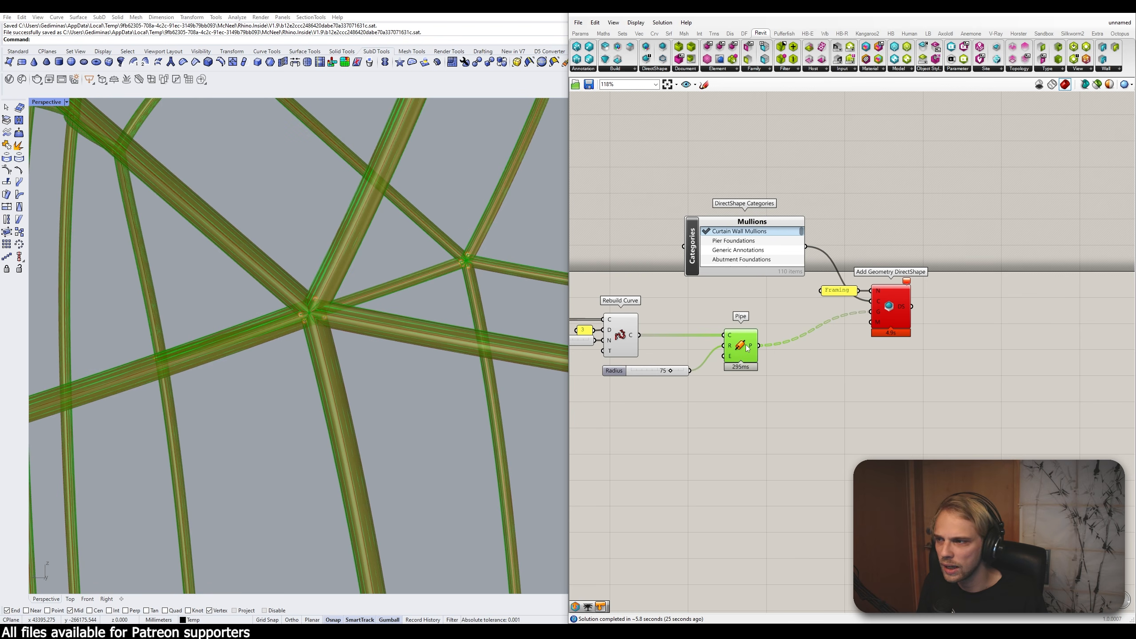
left_click(754, 400)
mouse_move(755, 349)
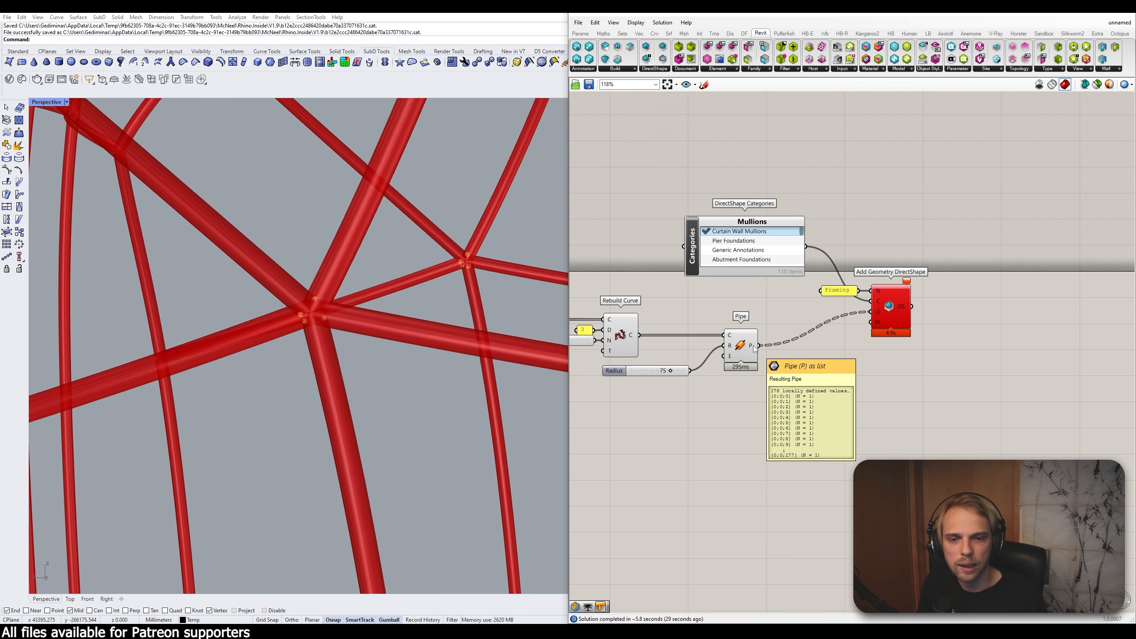
right_click(755, 349)
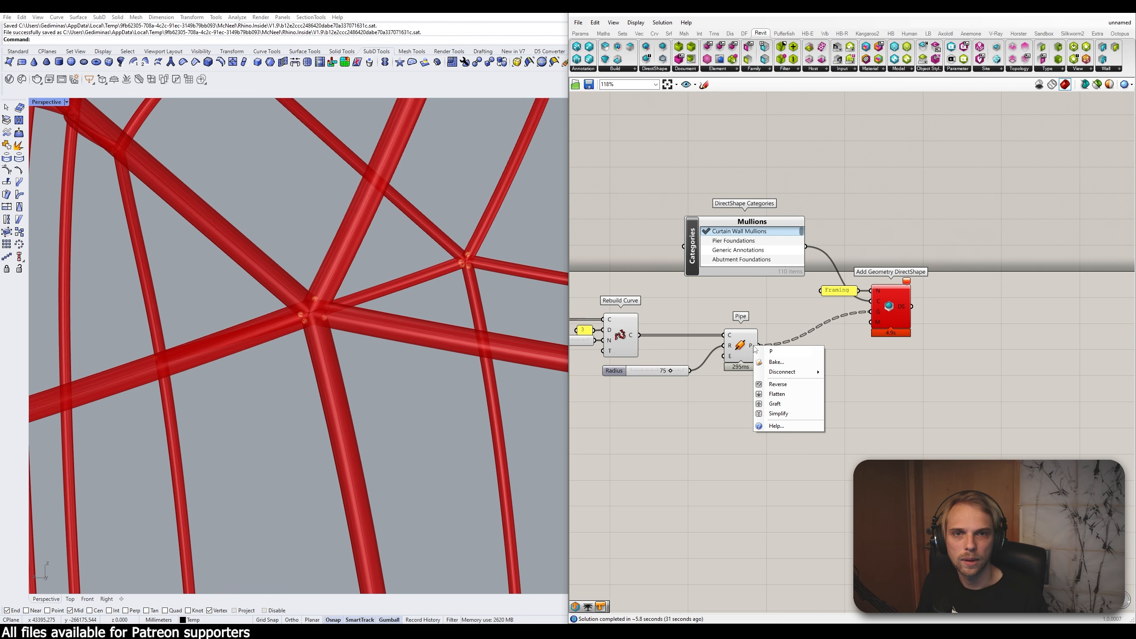
left_click(783, 395)
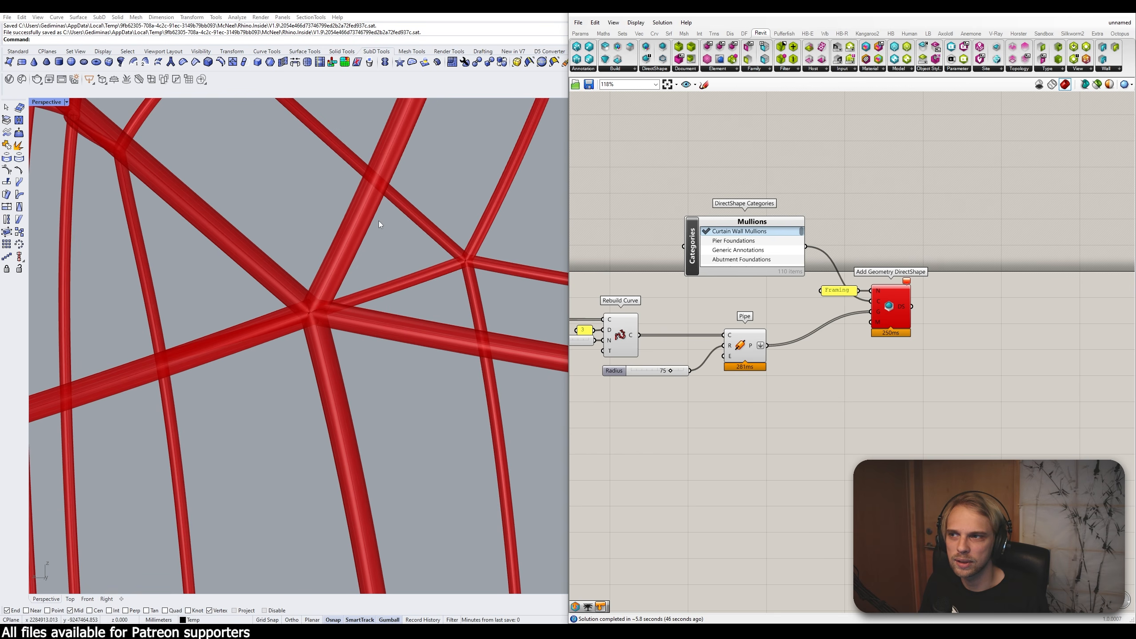
Step: Read the messages on Add Geometry DirectShape and reconnect Pipe's flattened output to its G input
left_click(906, 285)
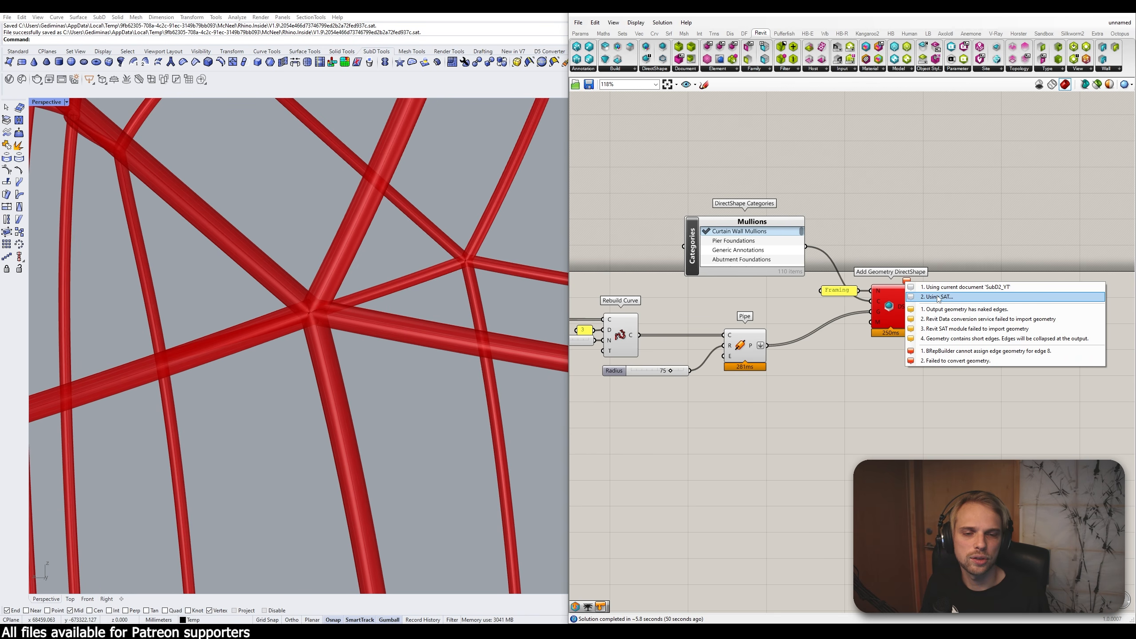
left_click(894, 418)
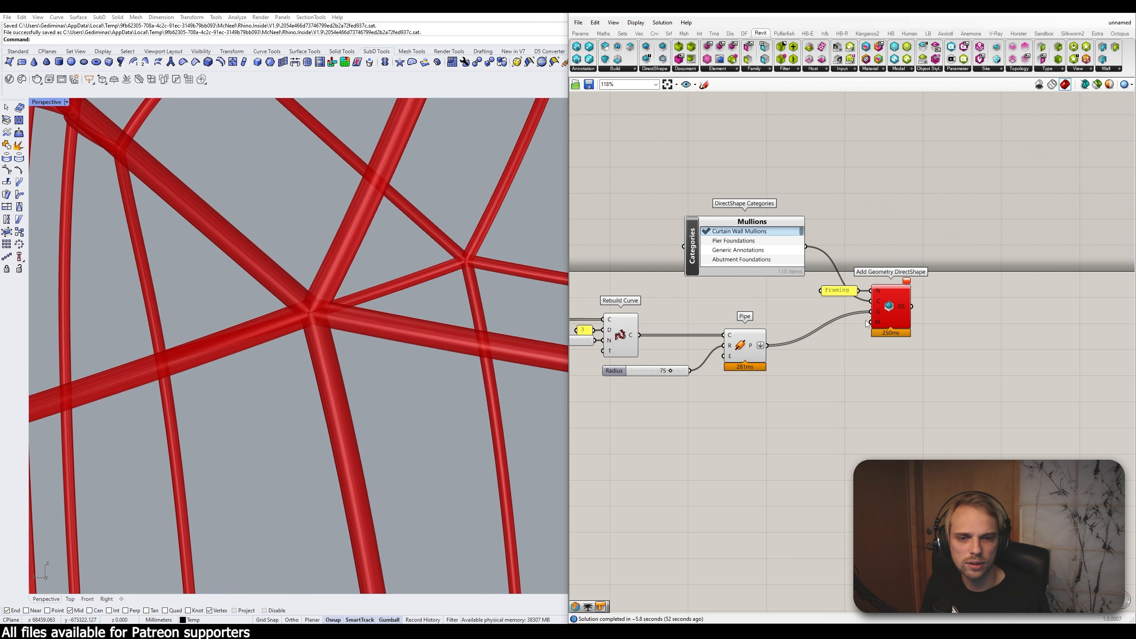
left_click_drag(872, 315, 871, 312)
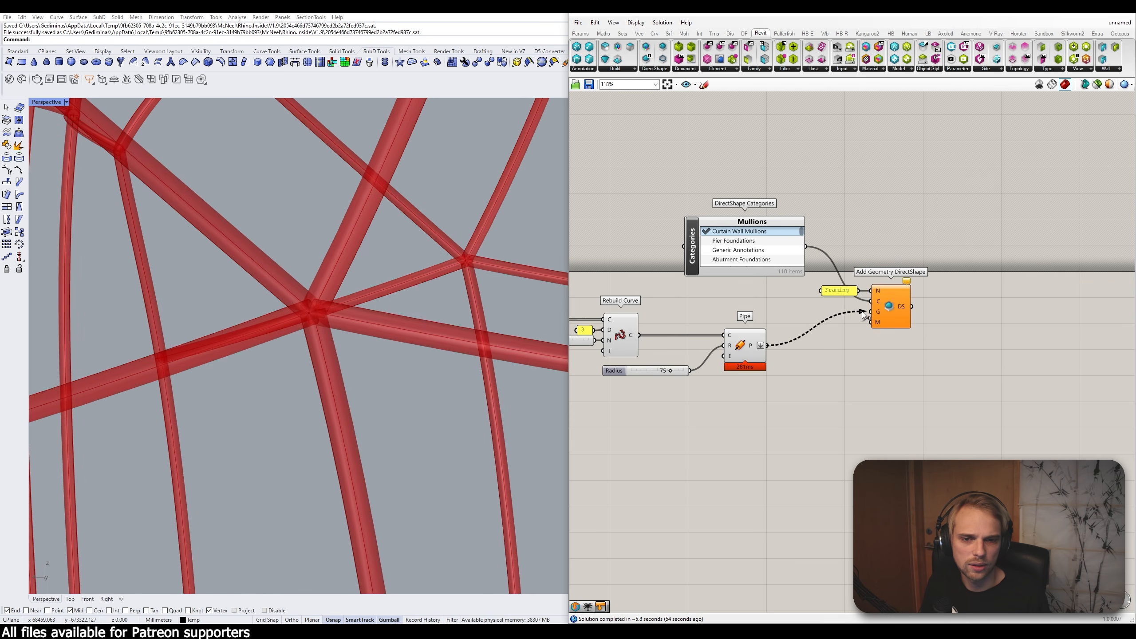
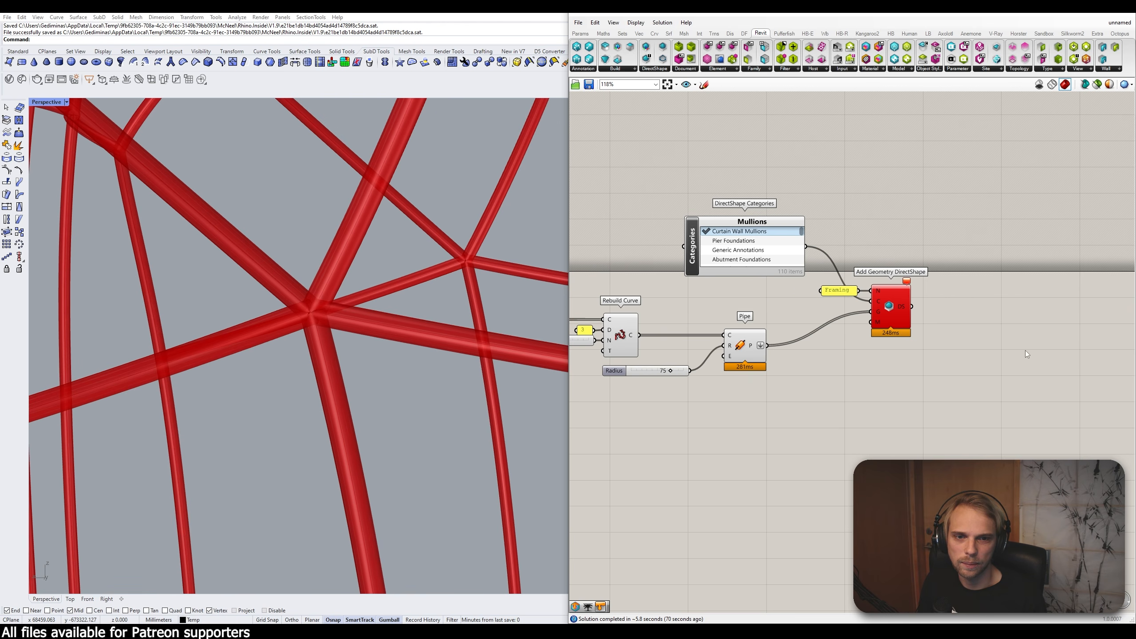
Step: Move the Rhino window aside and examine the pipe framing in Revit's 3D view, both as a whole and at the junctions
left_click_drag(432, 8, 562, 437)
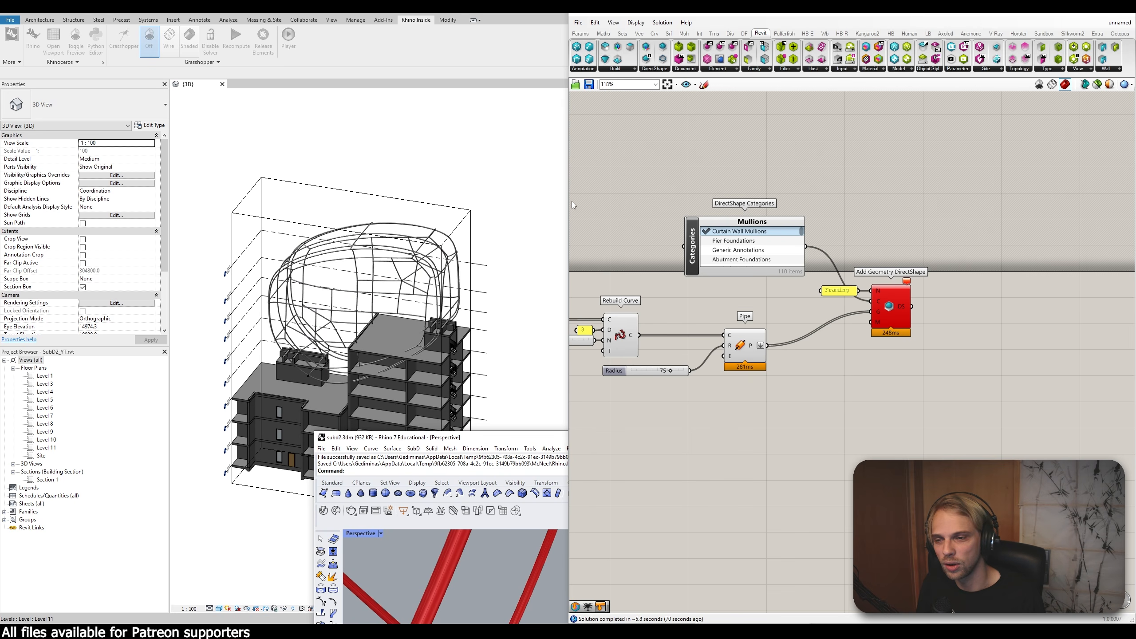
scroll(317, 272, "up", 4)
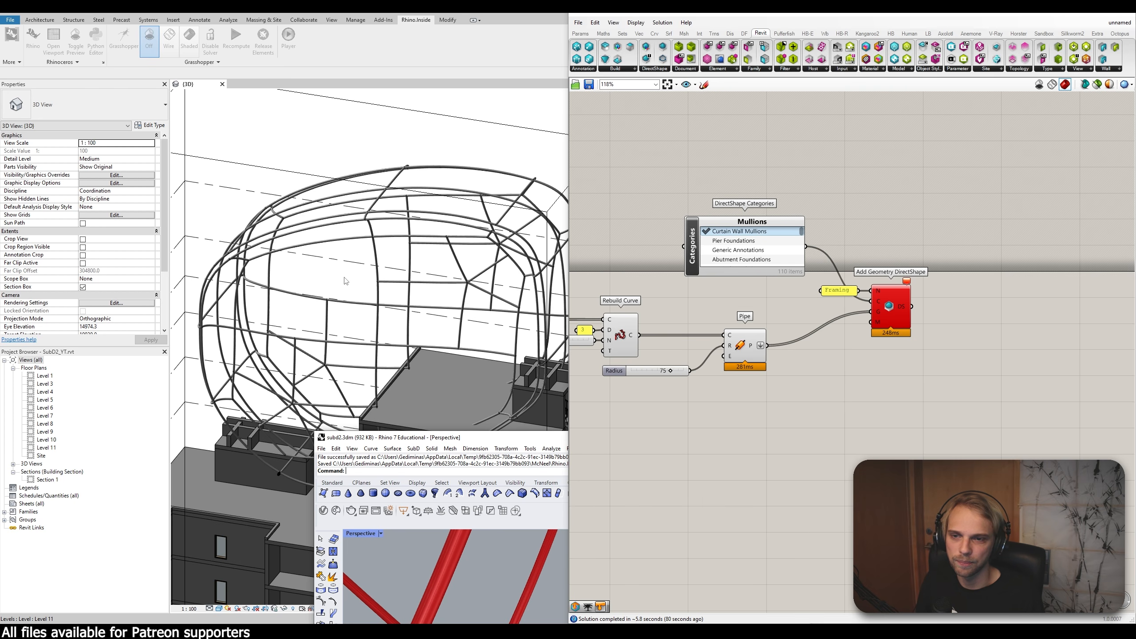
mouse_move(345, 281)
middle_mouse_down("shift")
mouse_move(450, 248)
mouse_move(347, 285)
middle_mouse_up("shift")
scroll(396, 310, "up", 5)
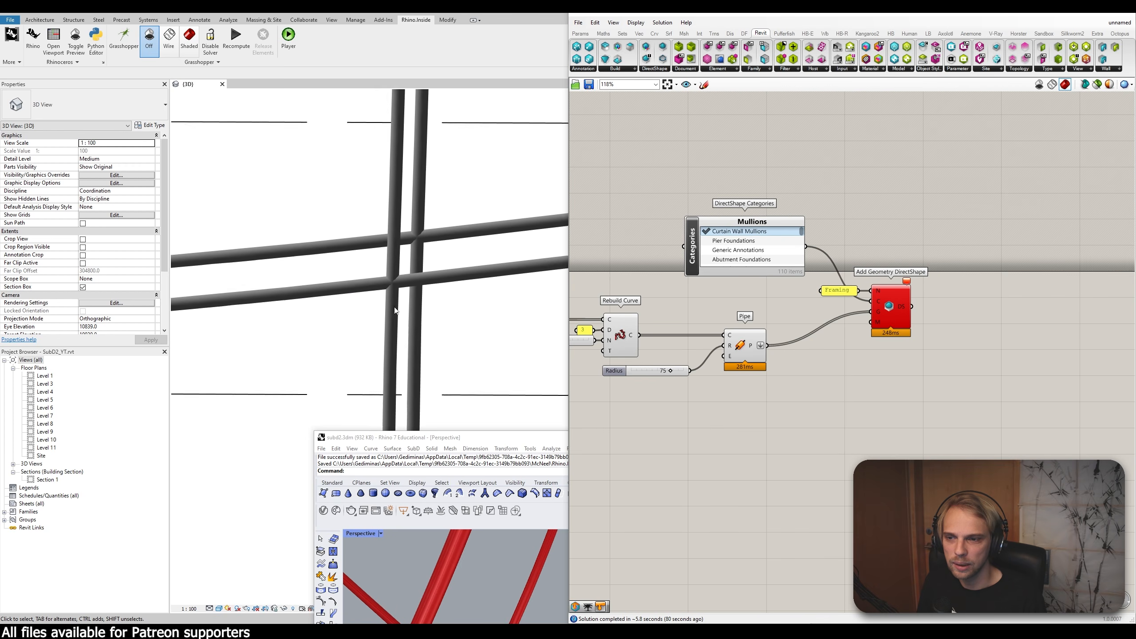
scroll(393, 271, "up", 2)
scroll(438, 273, "up", 2)
scroll(370, 256, "up", 3)
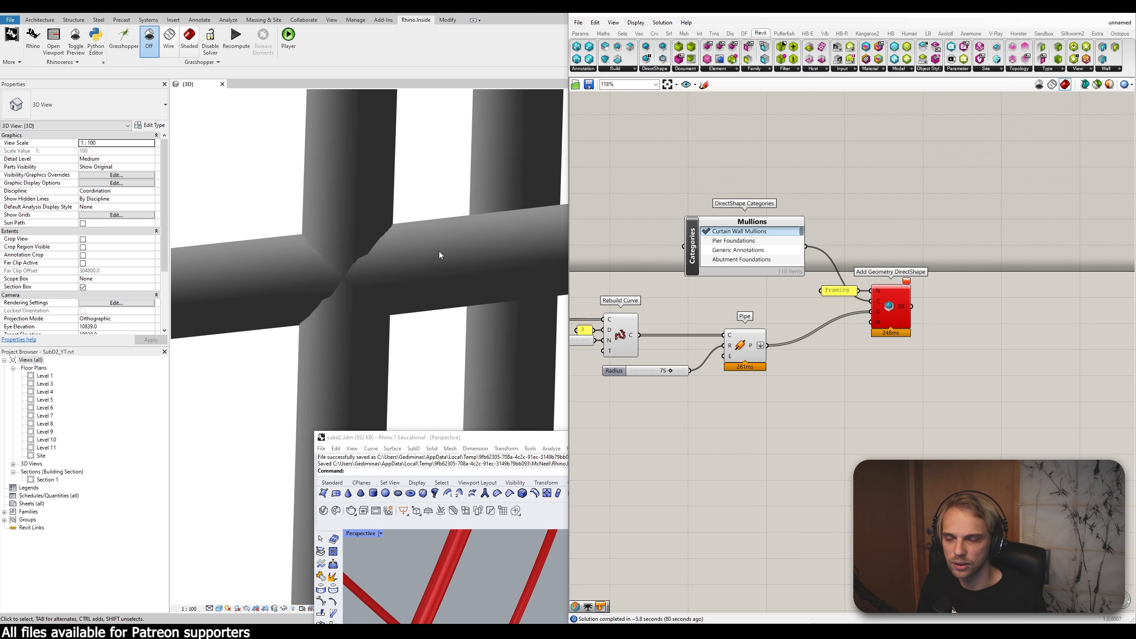
scroll(319, 291, "down", 4)
scroll(334, 263, "down", 8)
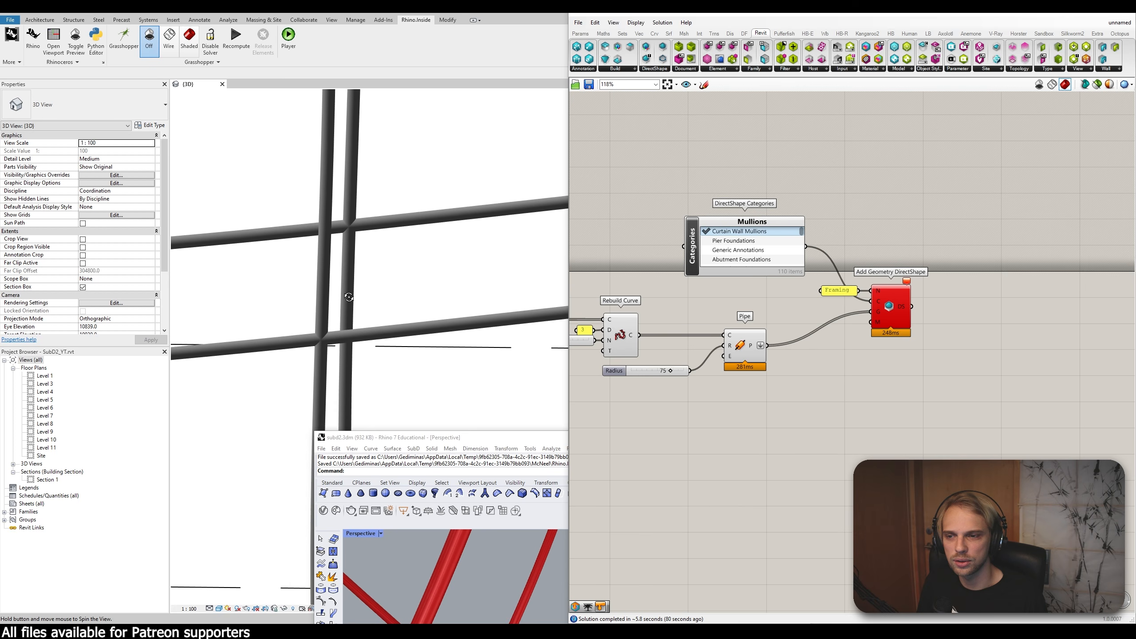
scroll(388, 264, "up", 6)
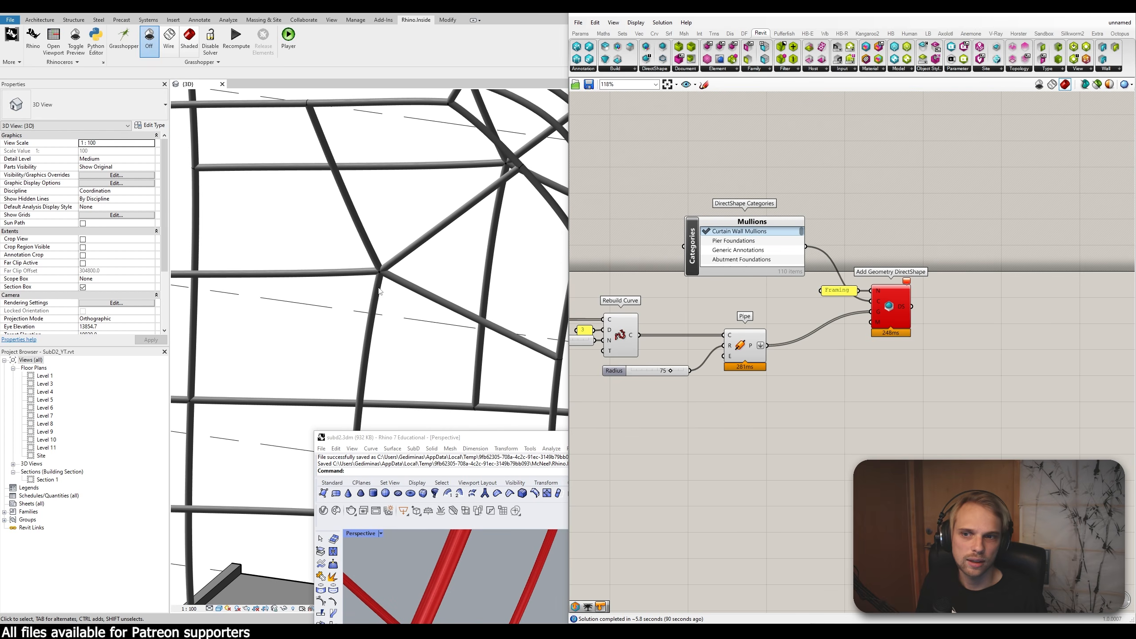
scroll(373, 242, "down", 2)
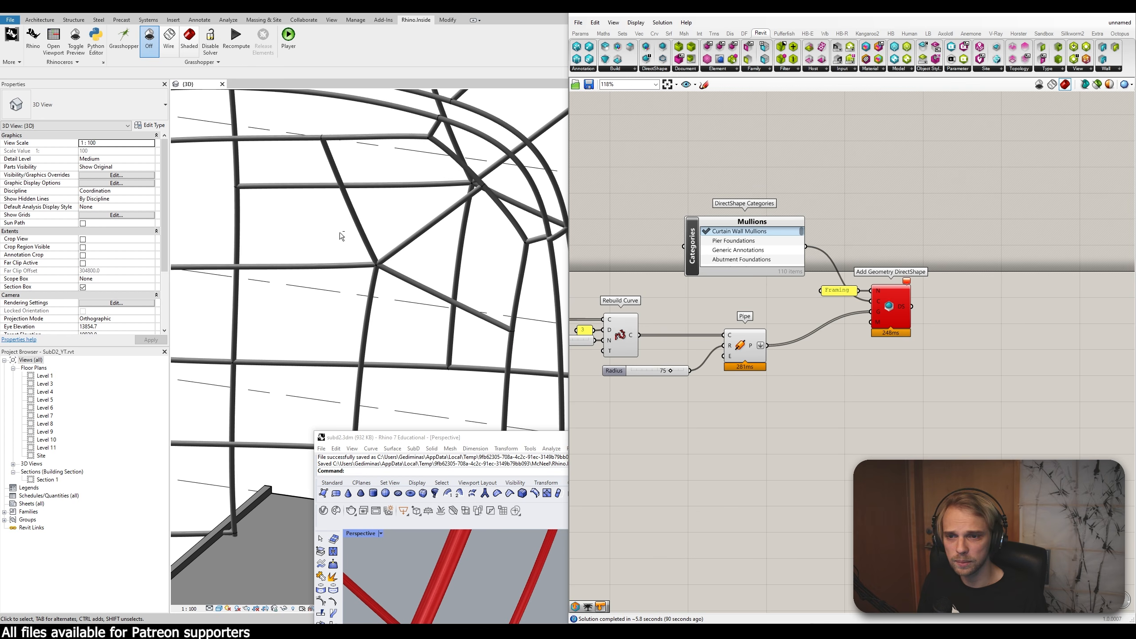
middle_click_drag(338, 235, 515, 375, "shift")
Step: Enlarge the Rhino window and examine the pipe framing up close where members meet at the form's edge
double_click(470, 443)
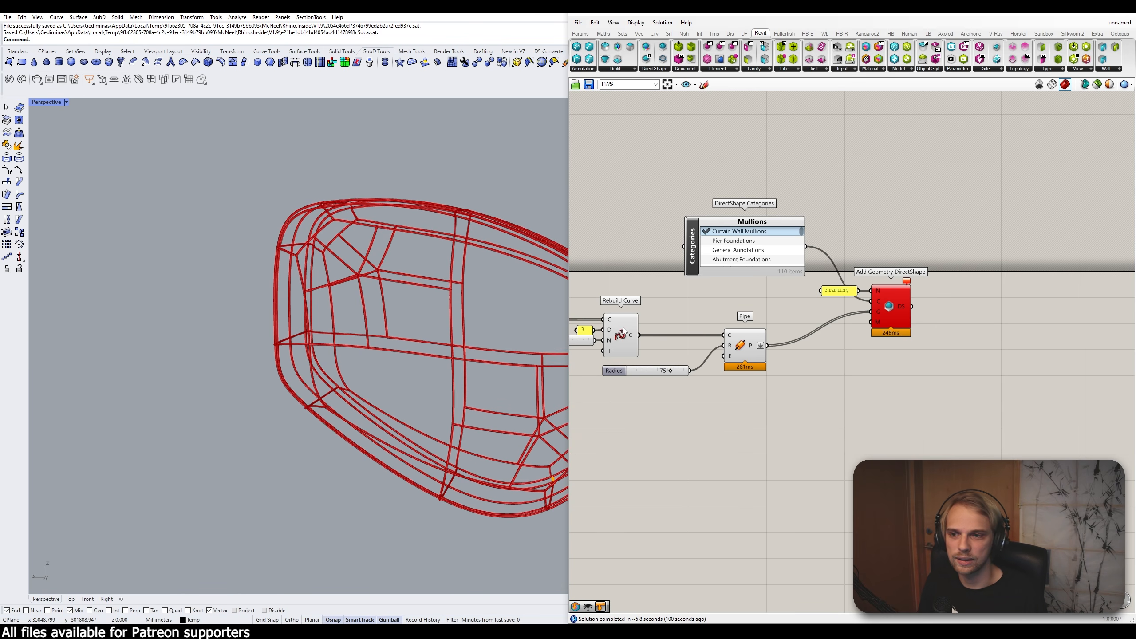
left_click_drag(797, 410, 653, 312)
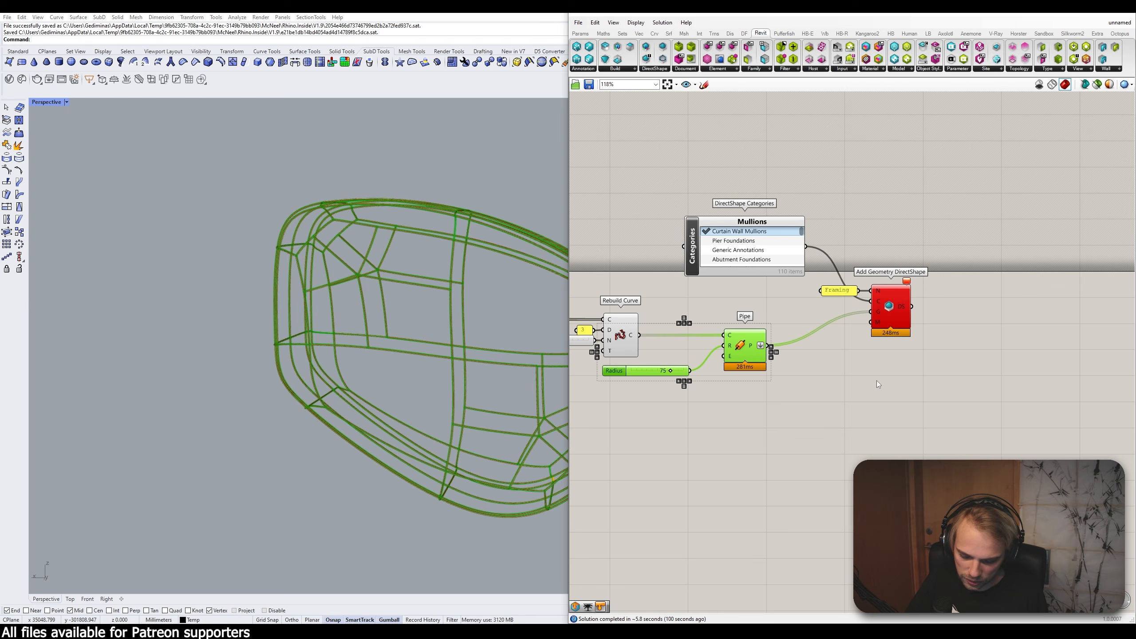
left_click(621, 201)
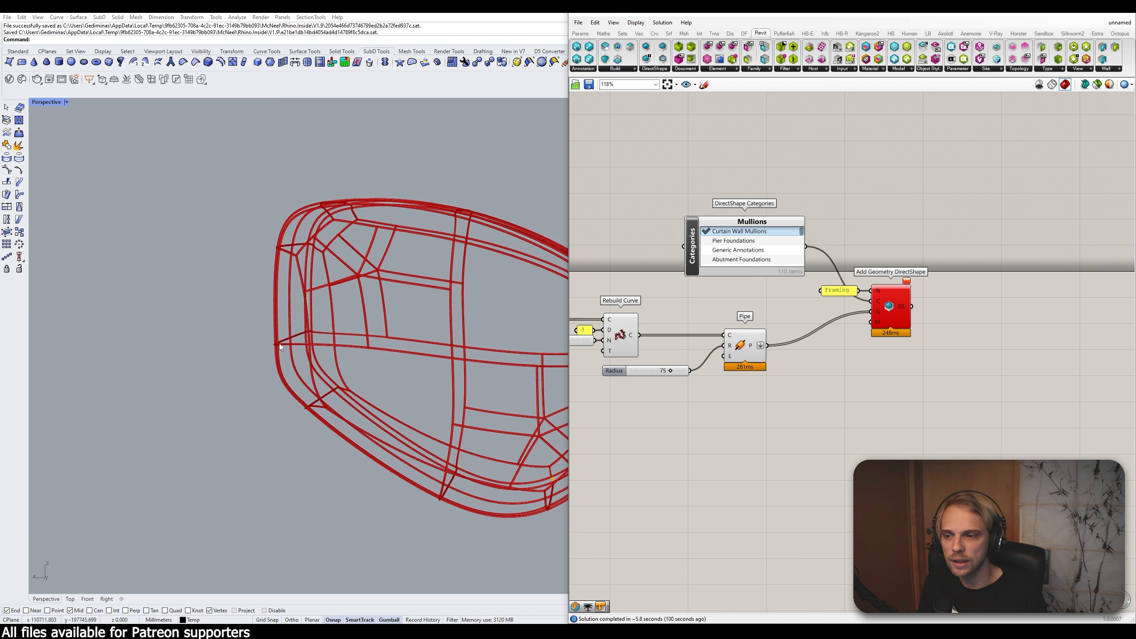
scroll(278, 343, "up", 5)
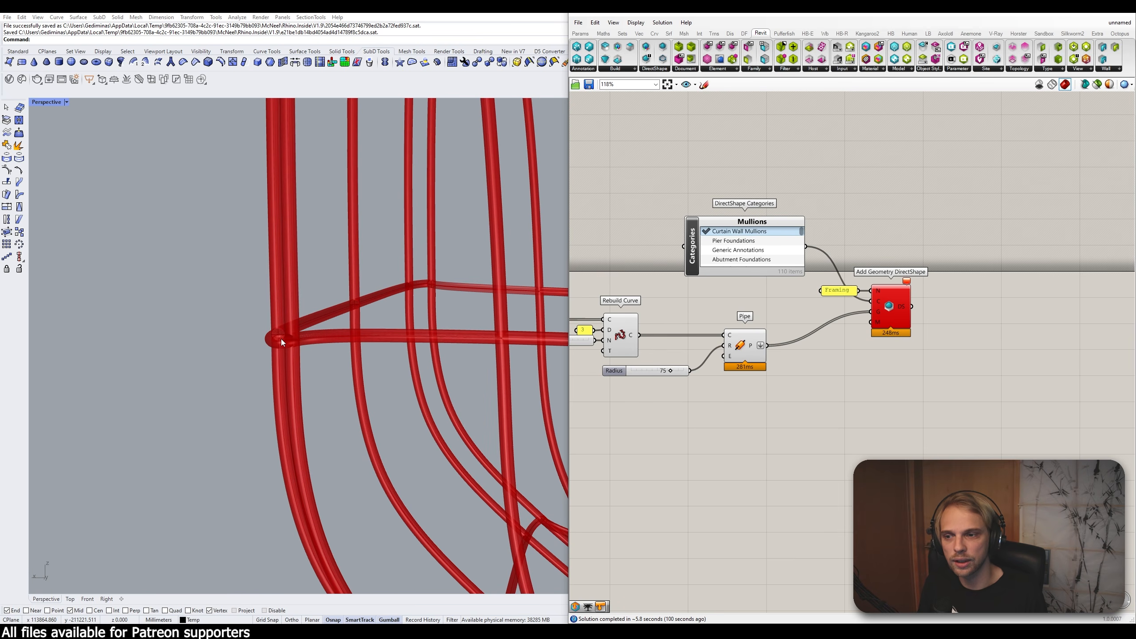
scroll(281, 340, "down", 5)
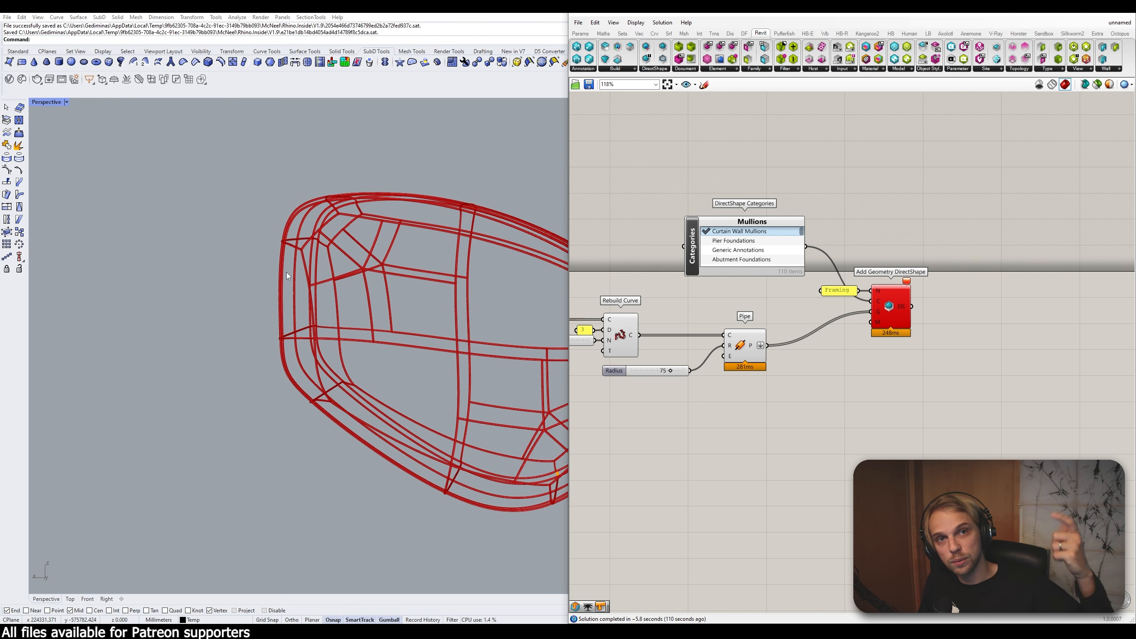
Step: Delete the Pipe component with its Radius slider and move the DirectShape components farther from Rebuild Curve to make room
left_click_drag(886, 436, 756, 446)
left_click_drag(767, 443, 677, 313)
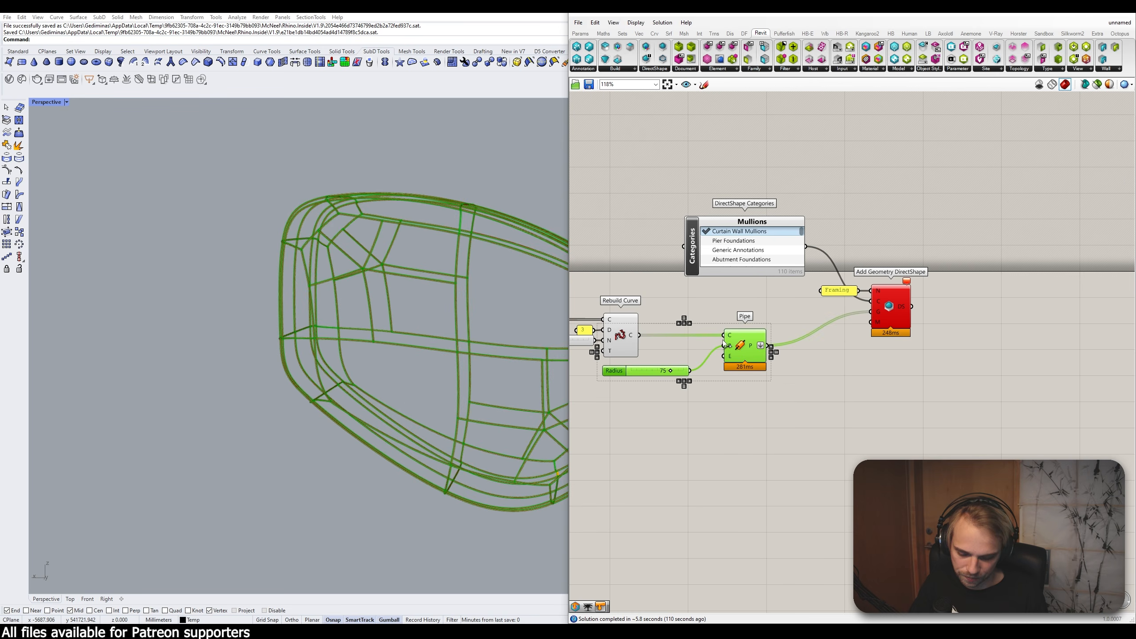
scroll(974, 327, "down", 4)
key("Delete")
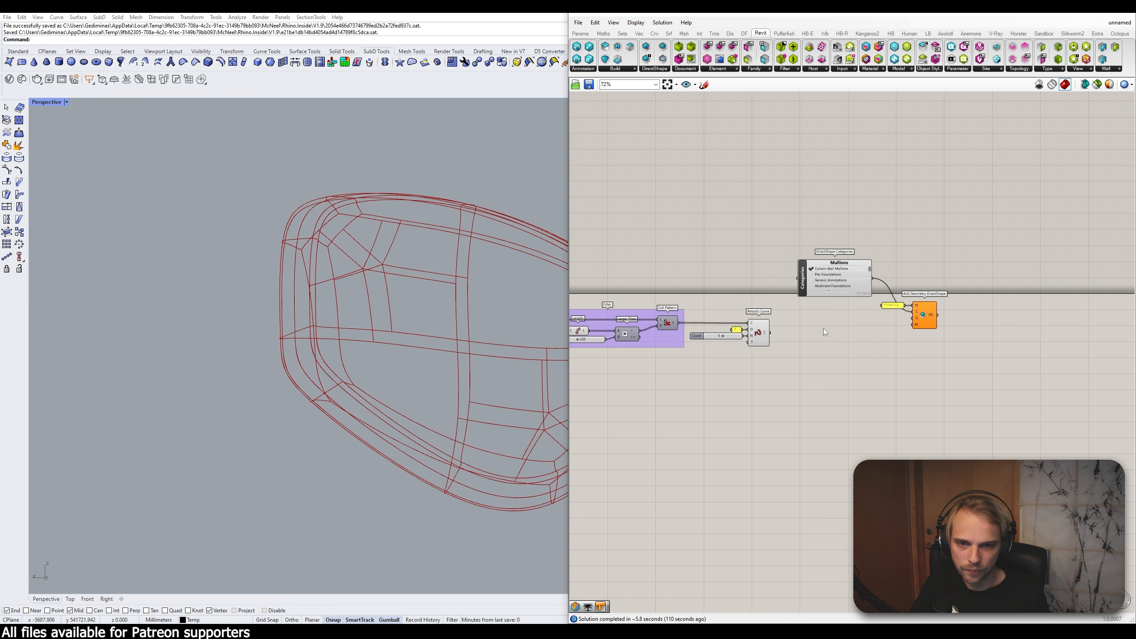
left_click_drag(967, 358, 1025, 282)
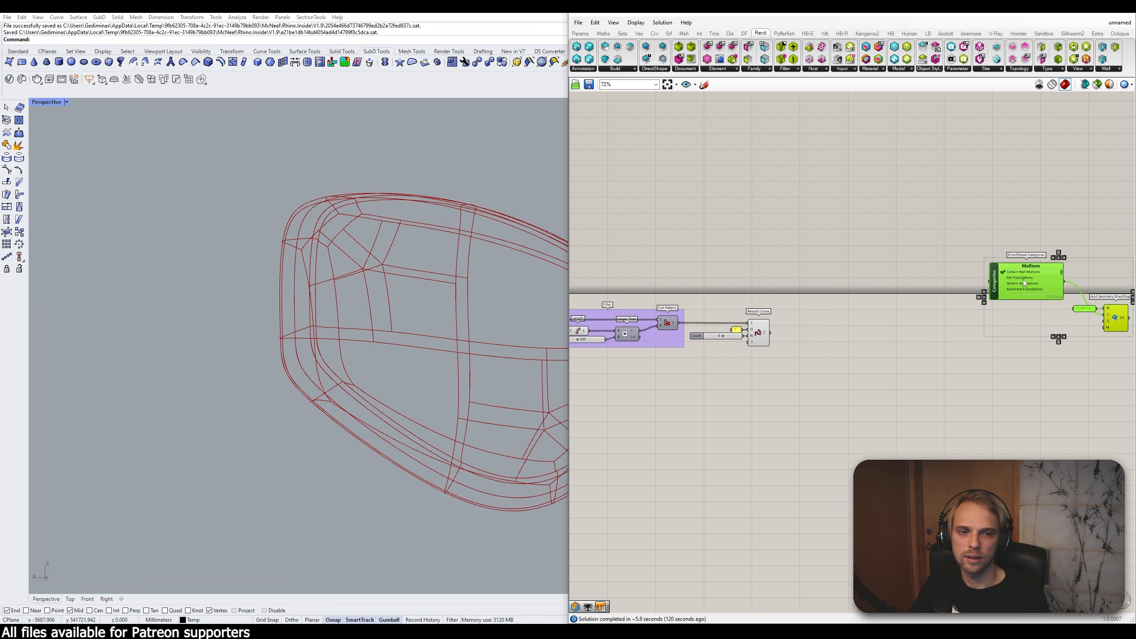
left_click(961, 316)
right_click_drag(951, 305, 880, 289)
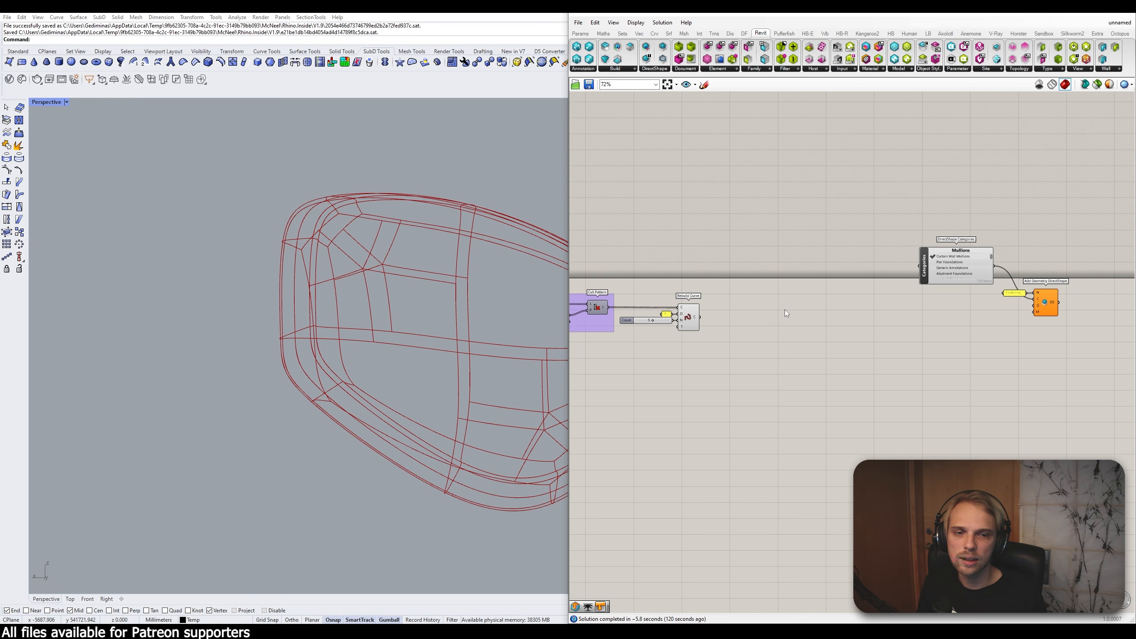
Step: Add a Sweep1 component and place it to the right of Rebuild Curve with space between them
scroll(688, 323, "up", 3)
left_click(691, 317)
left_click(575, 350)
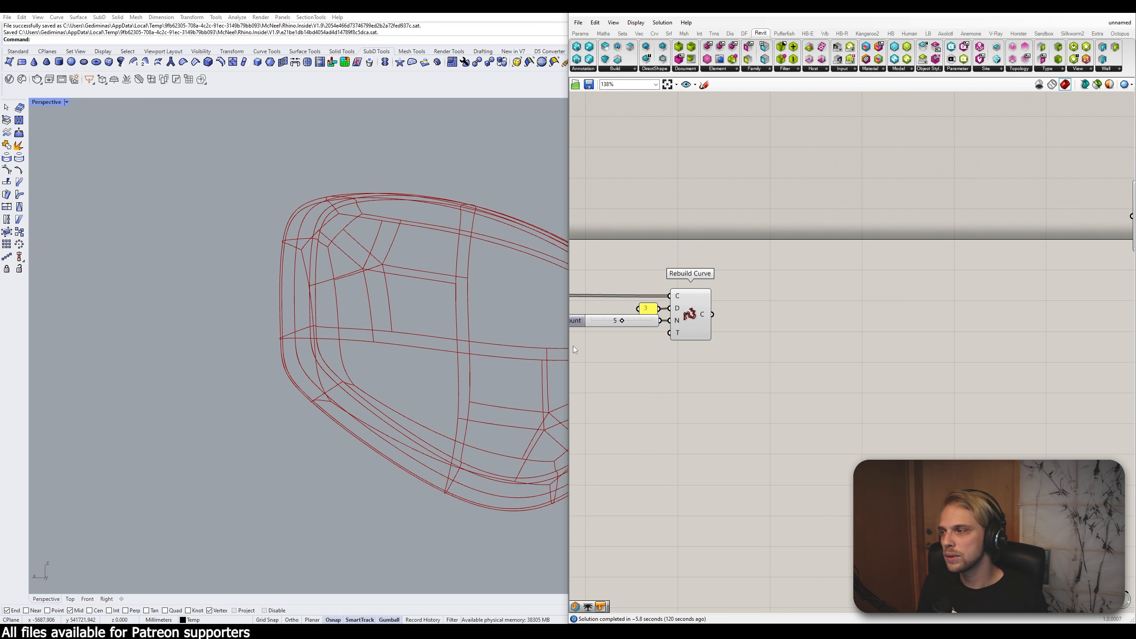
double_click(871, 313)
type("swe")
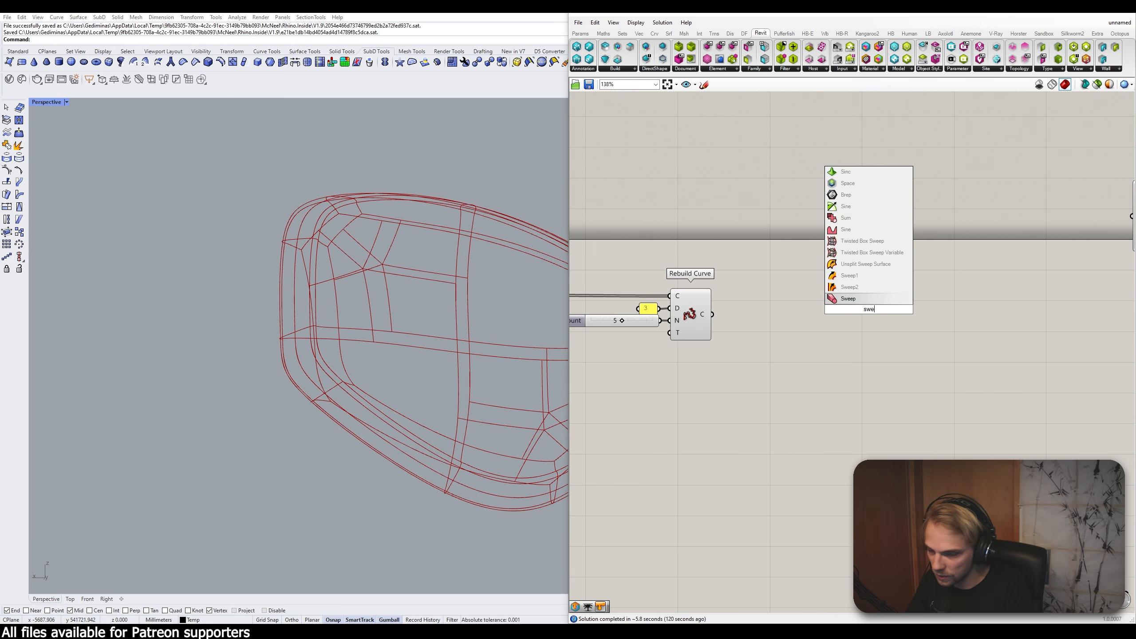
key("Up")
key("Up")
key("Return")
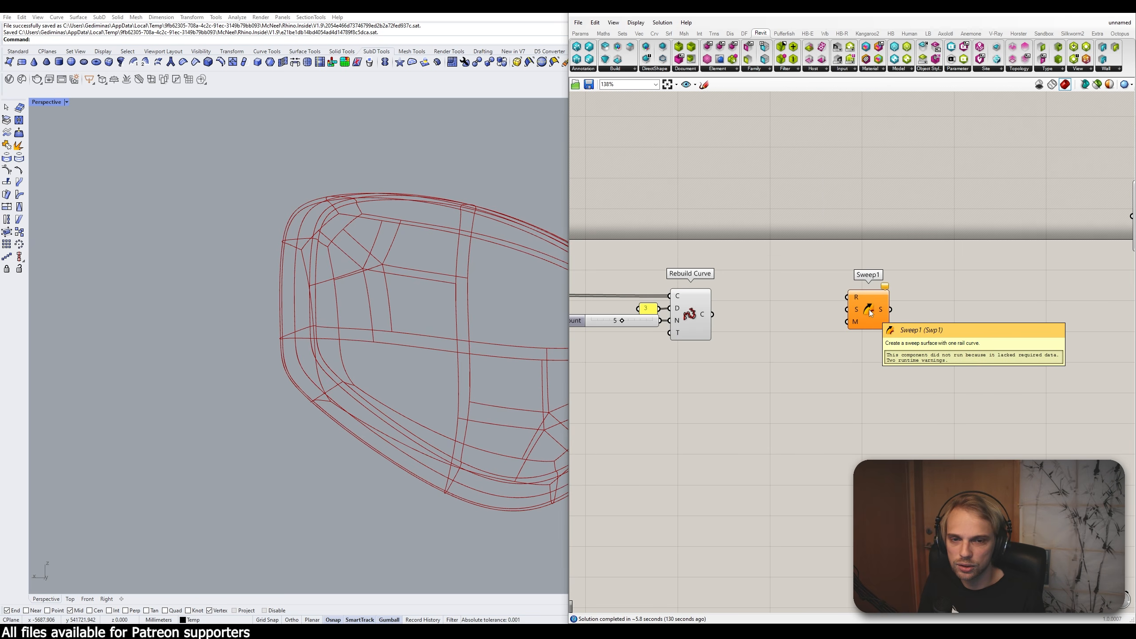
left_click_drag(869, 309, 915, 316)
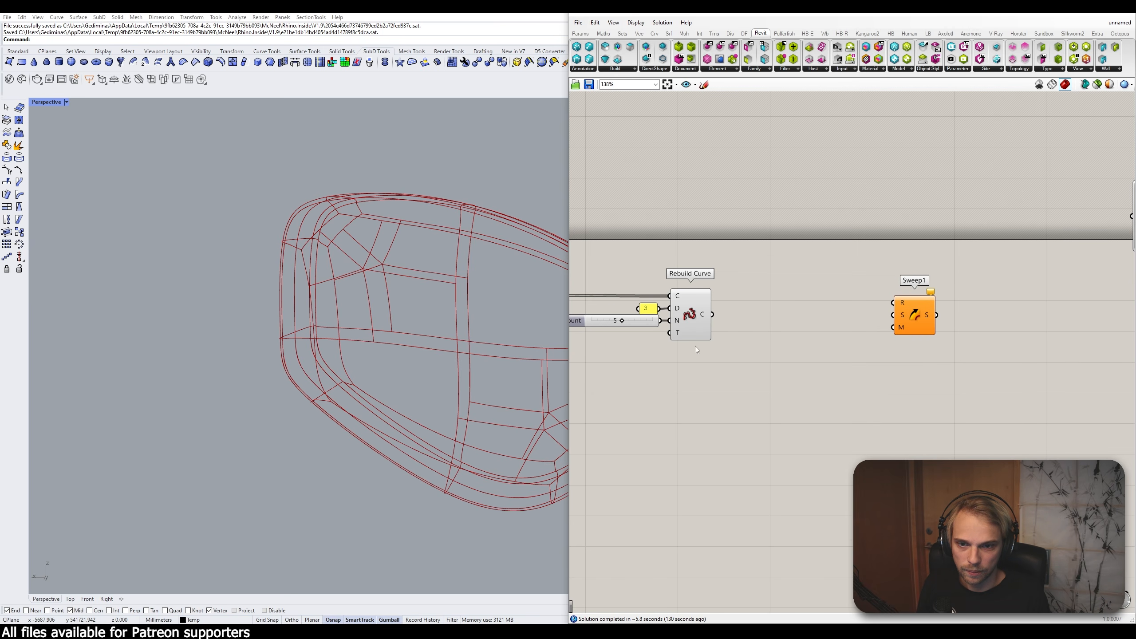
Step: Connect Rebuild Curve's C output to Sweep1's R input and shift Sweep1 slightly away
left_click_drag(699, 319, 701, 317)
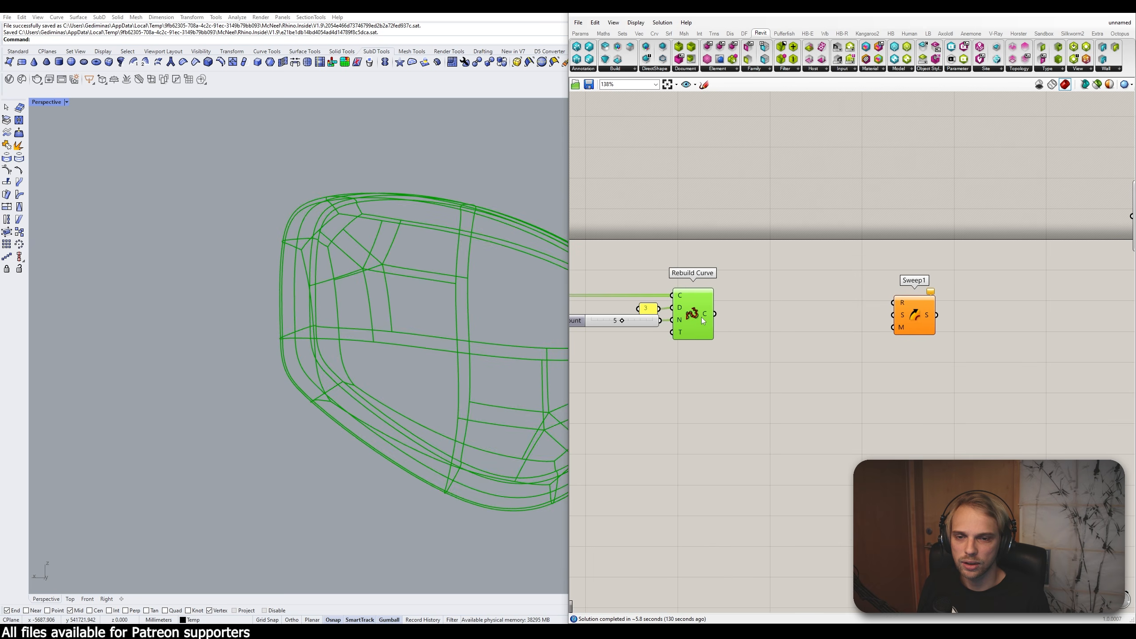
left_click(721, 317)
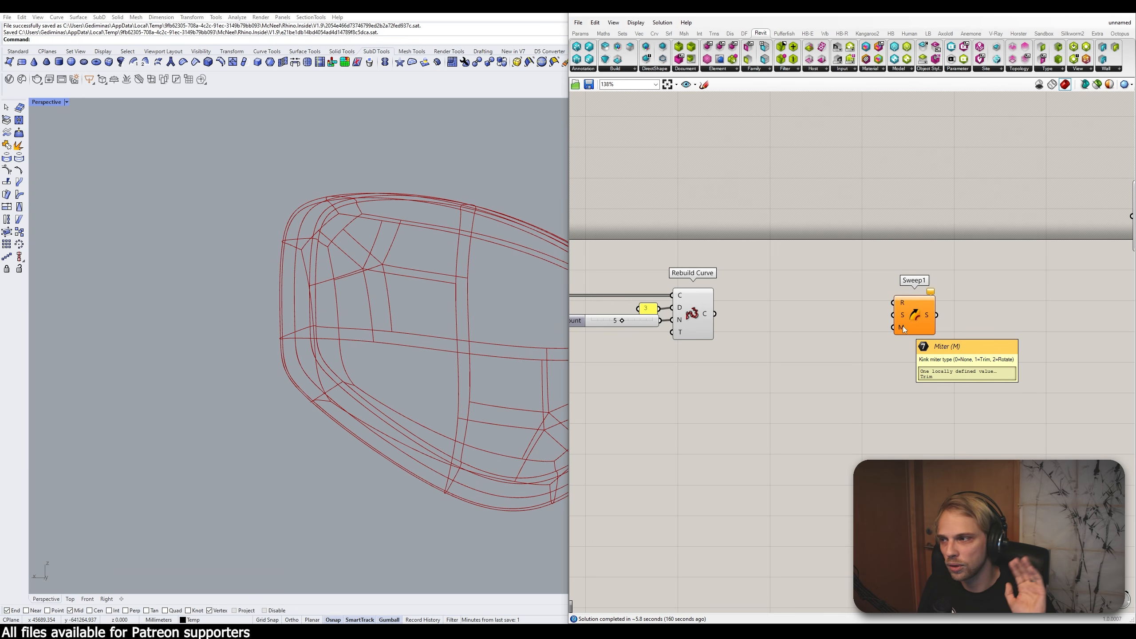
left_click(694, 307)
left_click_drag(715, 313, 911, 315)
left_click(702, 249)
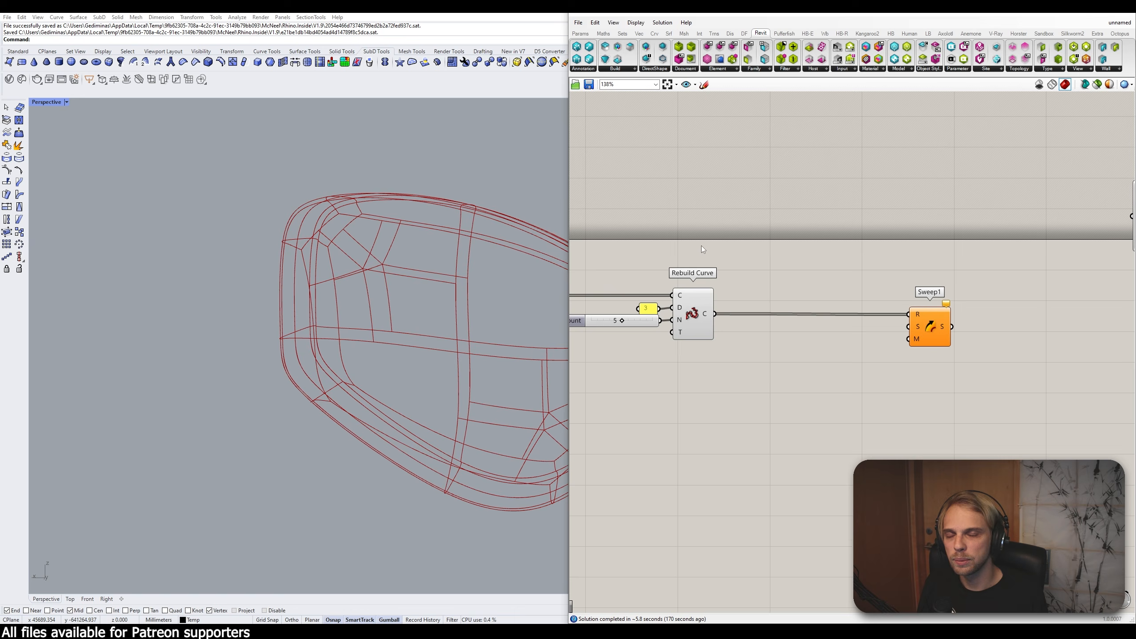
left_click_drag(950, 334, 974, 333)
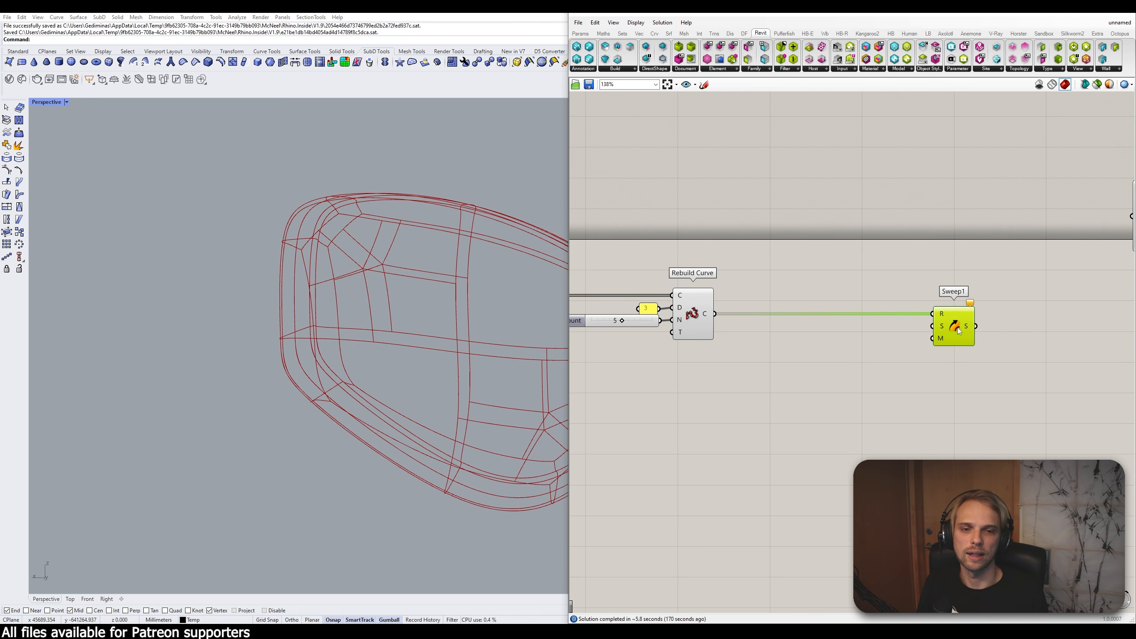
left_click(788, 259)
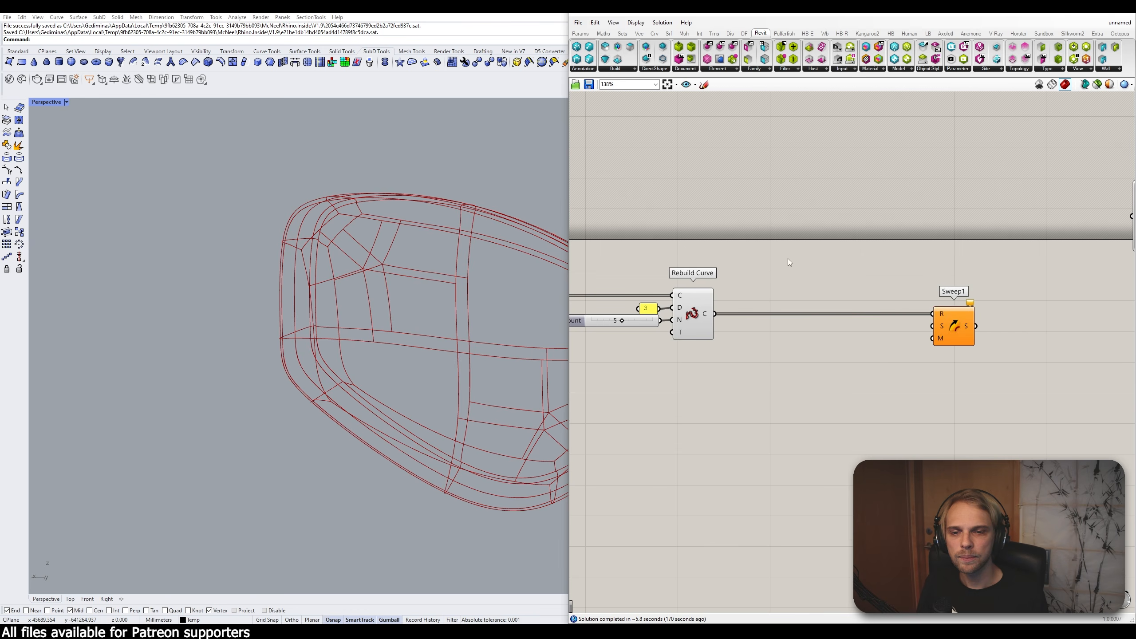
Step: Graft Rebuild Curve's C output and move Sweep1 farther along the canvas to leave room for a profile definition
right_click(706, 313)
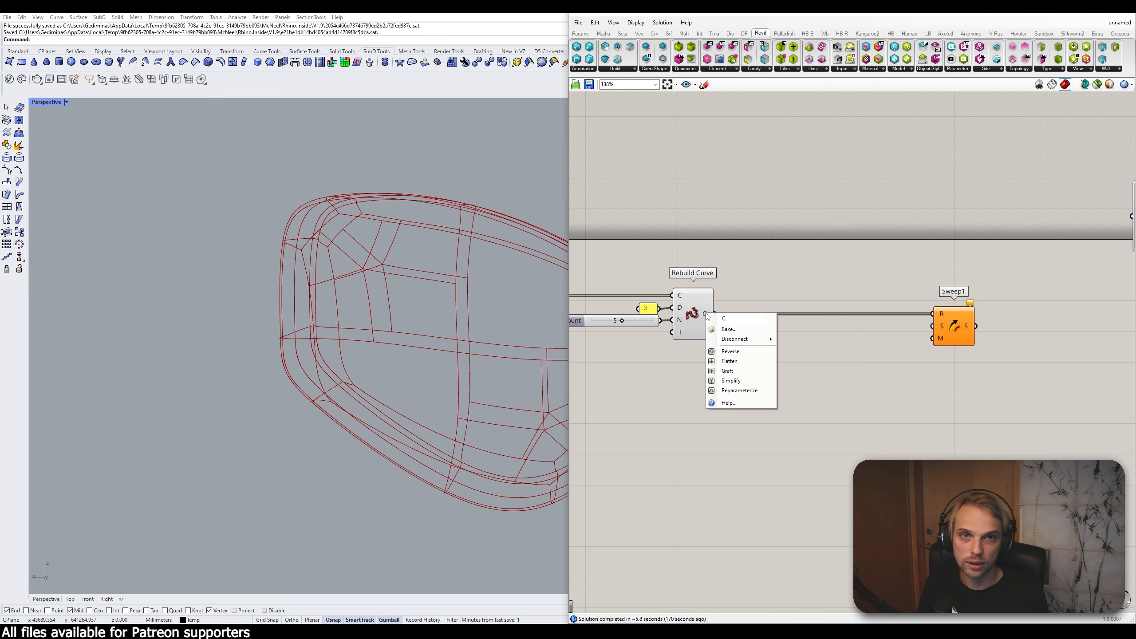
left_click(728, 370)
mouse_move(704, 317)
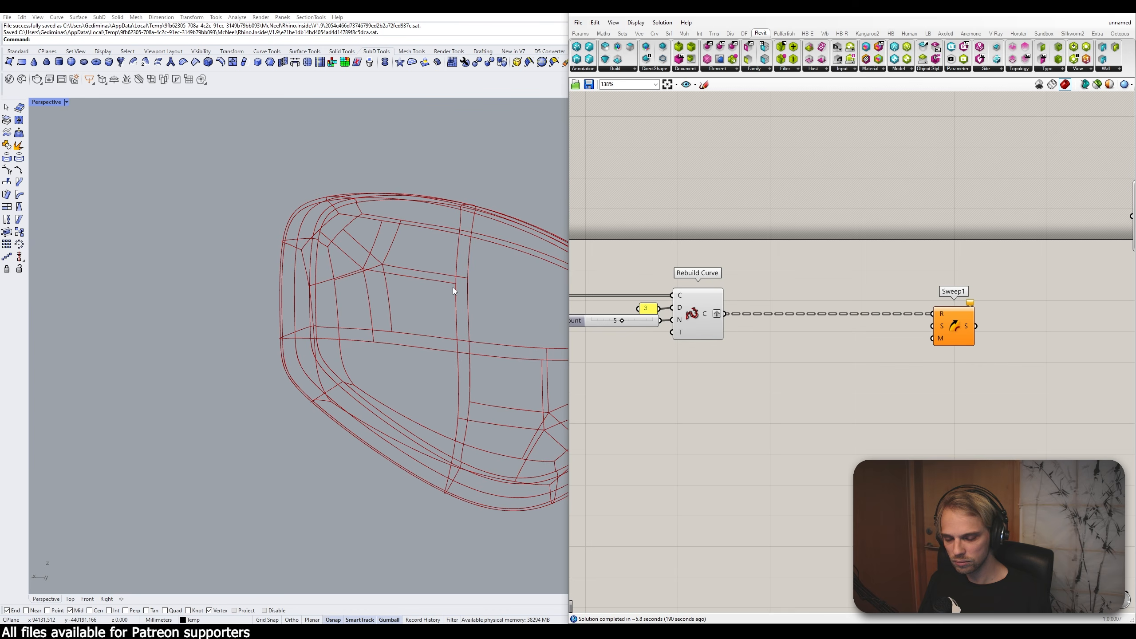
left_click(950, 334)
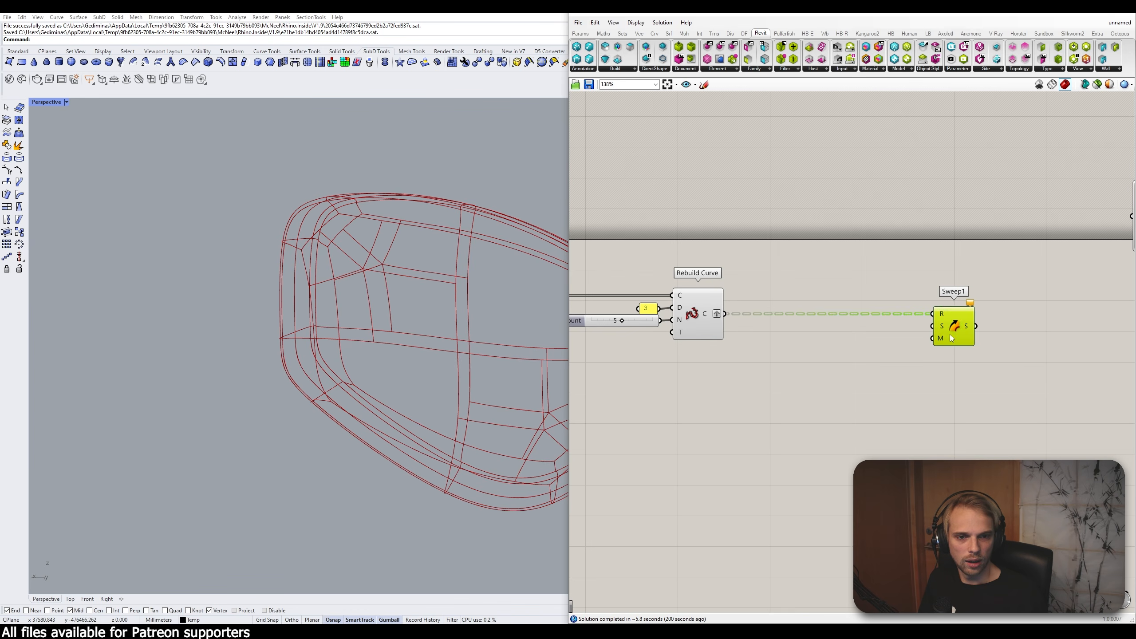
left_click_drag(950, 334, 1080, 335)
left_click(979, 352)
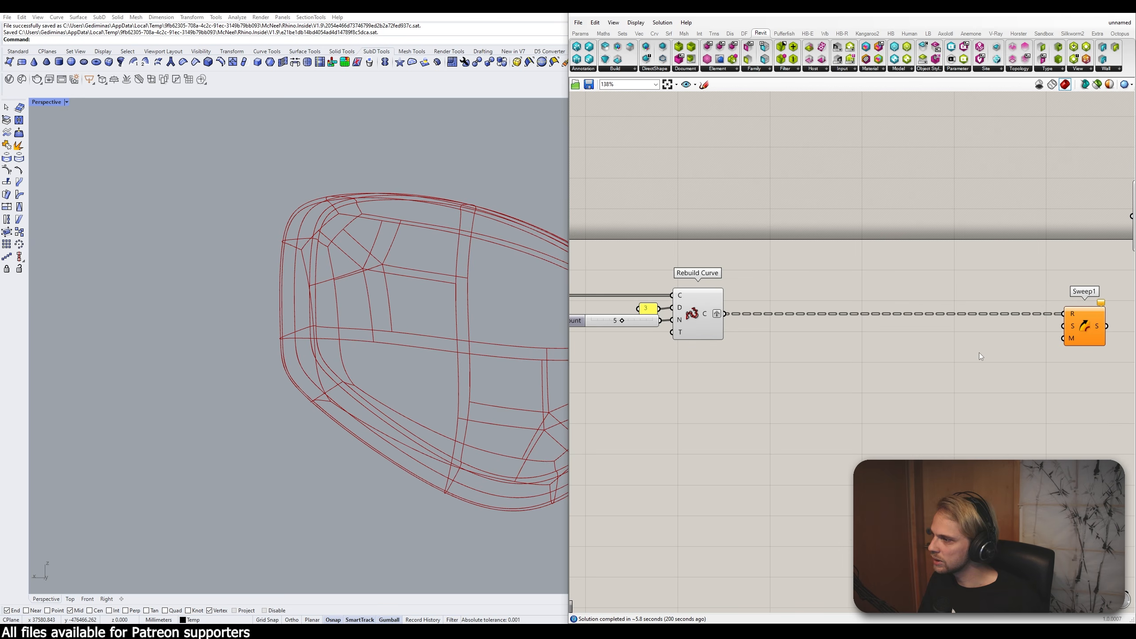
Step: Examine the previewed edge curves up close in the Rhino viewport, especially where they cross at the form's outer edge
right_click_drag(959, 360, 890, 318)
scroll(890, 318, "down", 2)
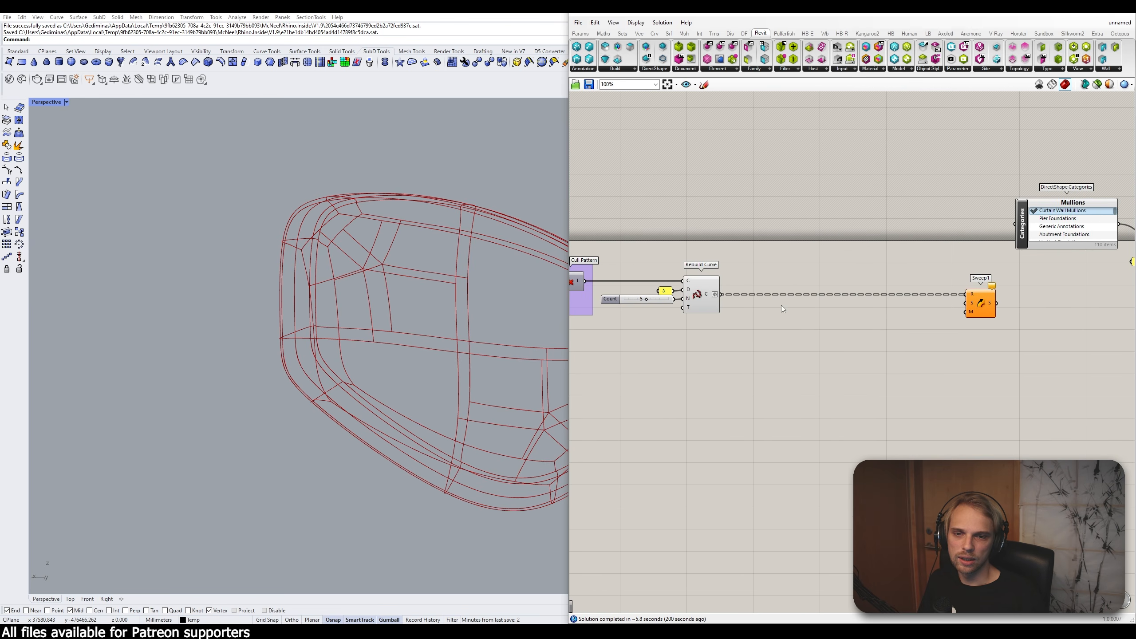
scroll(285, 334, "up", 5)
scroll(282, 356, "down", 3)
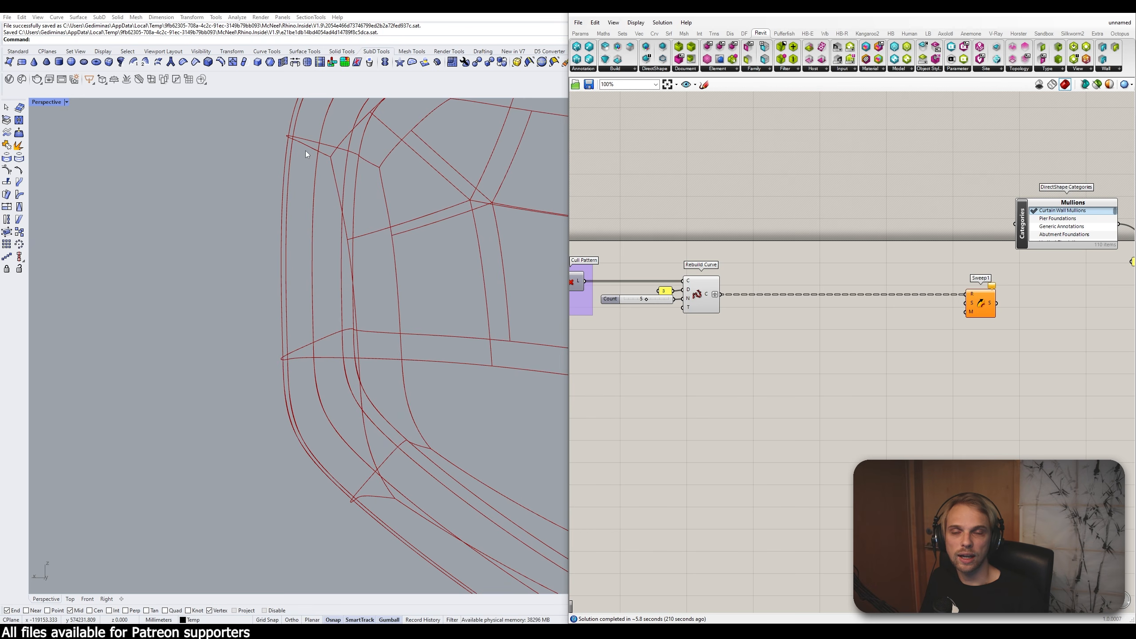
scroll(291, 365, "up", 5)
scroll(282, 362, "down", 2)
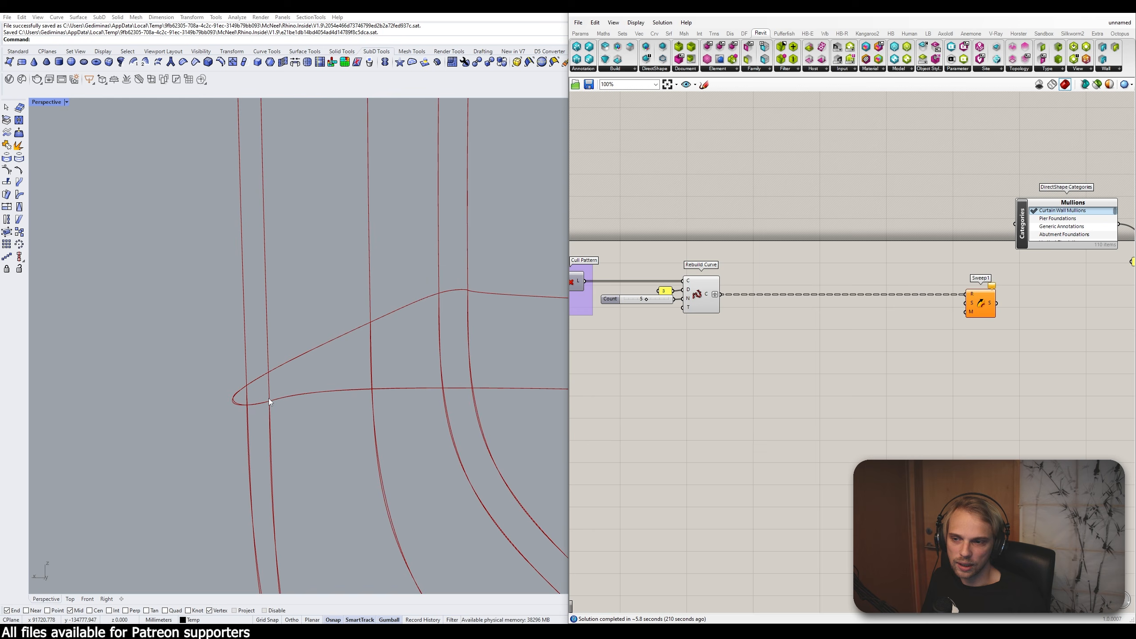
scroll(266, 400, "up", 2)
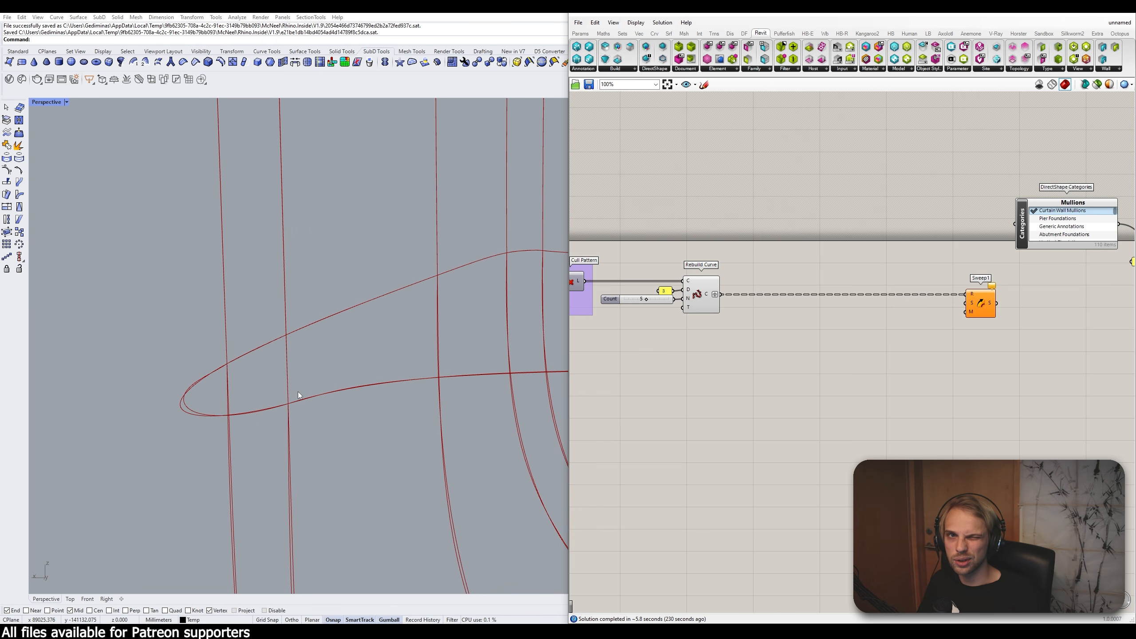
Step: Turn off the preview of the Curve and Length components in the Filter group so the original edges are hidden
right_click_drag(747, 284, 893, 282)
scroll(893, 282, "down", 3)
right_click_drag(635, 247, 673, 255)
scroll(671, 255, "up", 1)
left_click_drag(669, 255, 691, 280)
right_click_drag(626, 247, 826, 262)
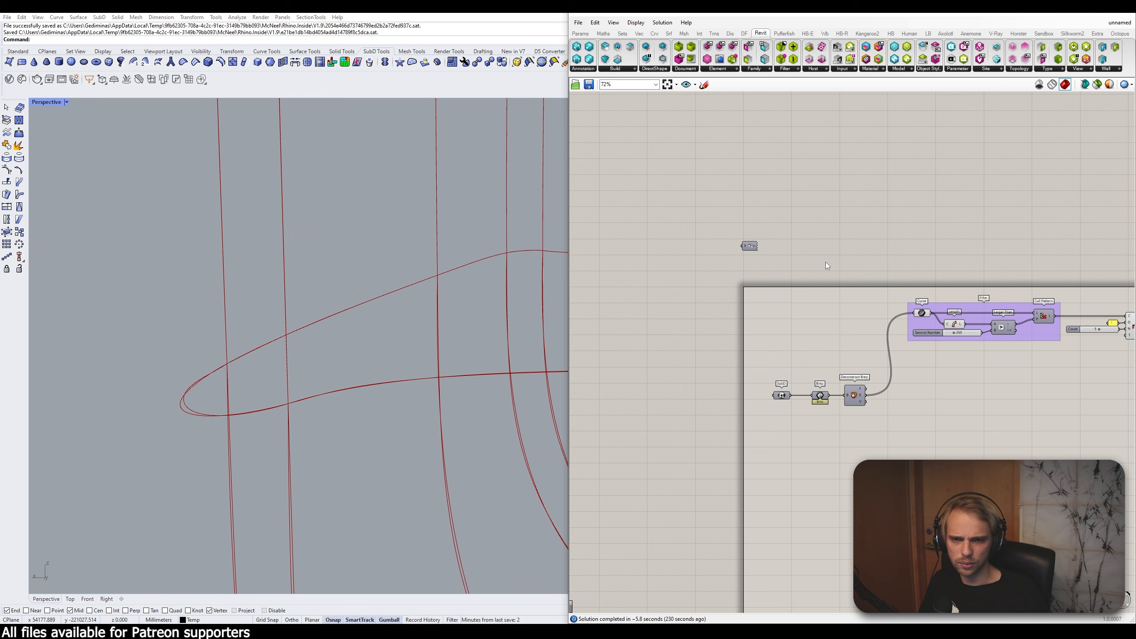
right_click_drag(903, 285, 605, 241)
scroll(604, 240, "up", 2)
left_click_drag(604, 240, 752, 383)
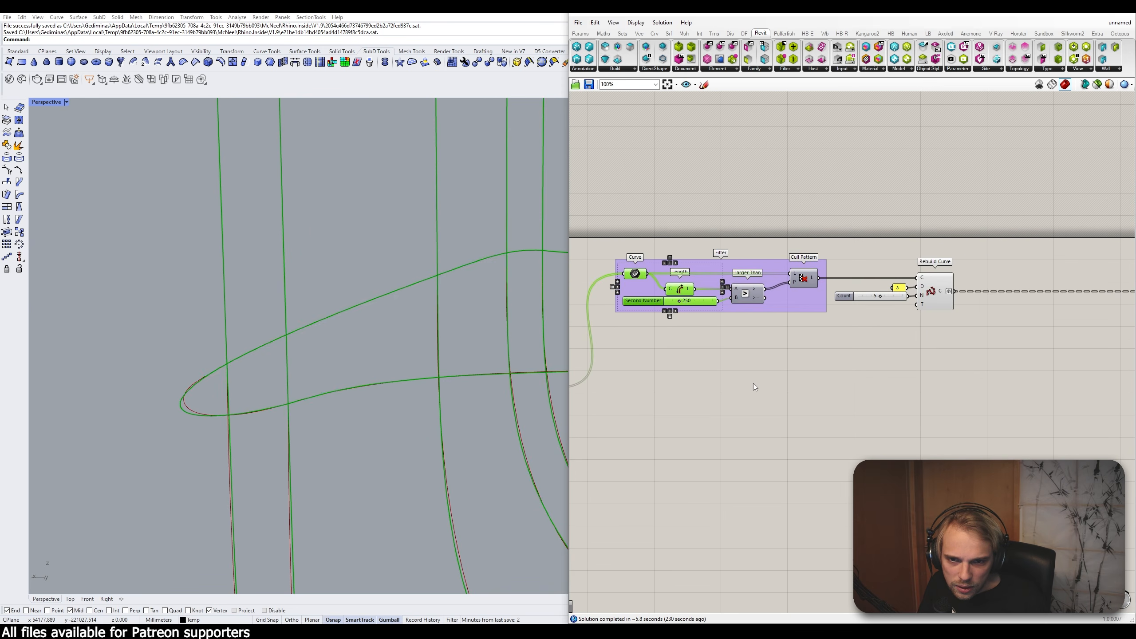
middle_click(753, 384)
left_click(776, 363)
left_click(875, 371)
Step: Add an Evaluate Length component below Rebuild Curve and connect the grafted C output to its C input
right_click_drag(898, 336, 708, 337)
scroll(708, 338, "down", 2)
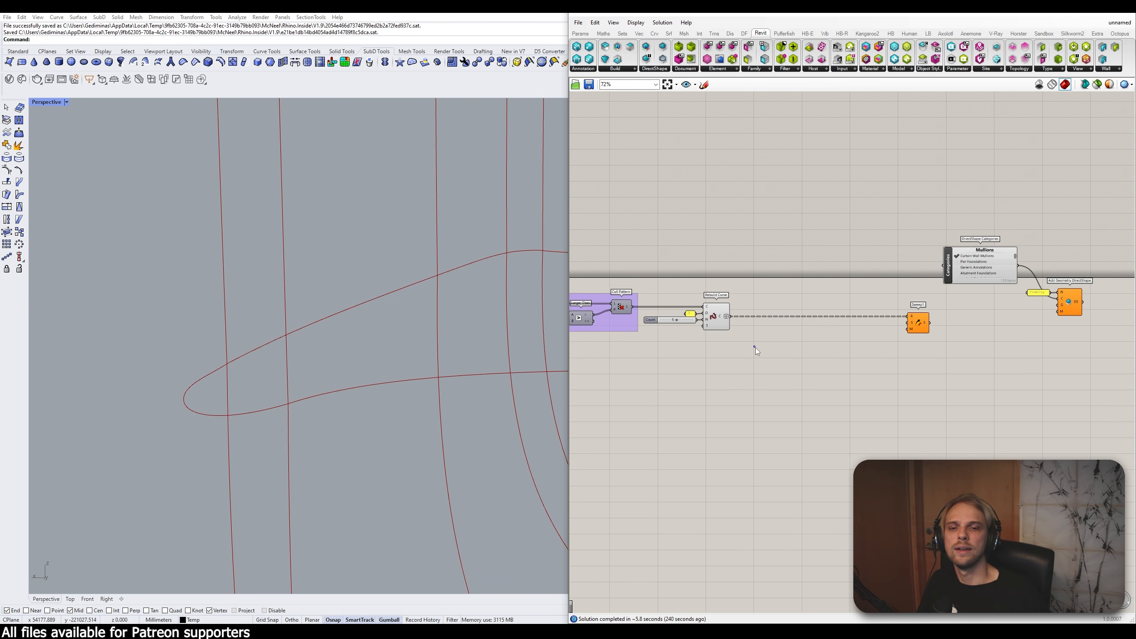
scroll(756, 352, "up", 3)
double_click(793, 392)
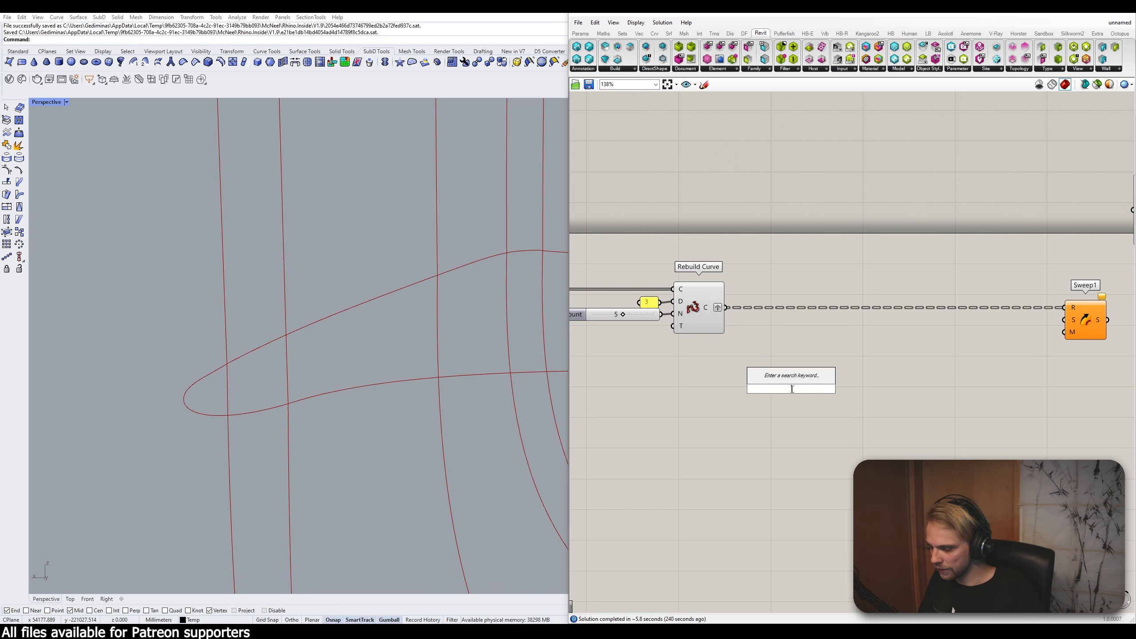
type("evaluate len")
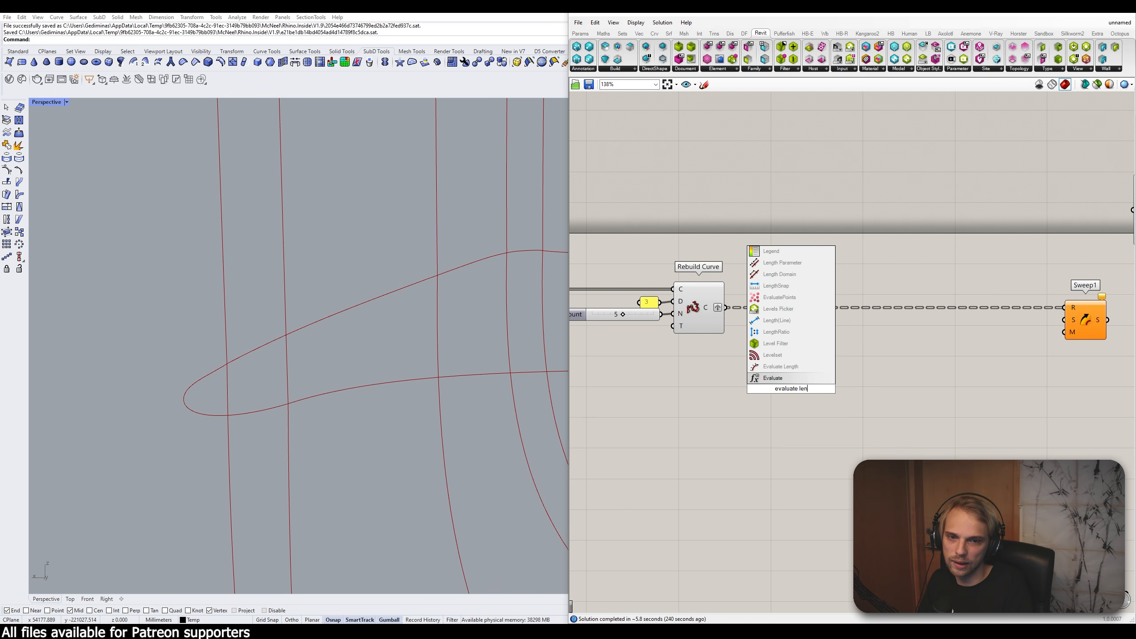
left_click(787, 367)
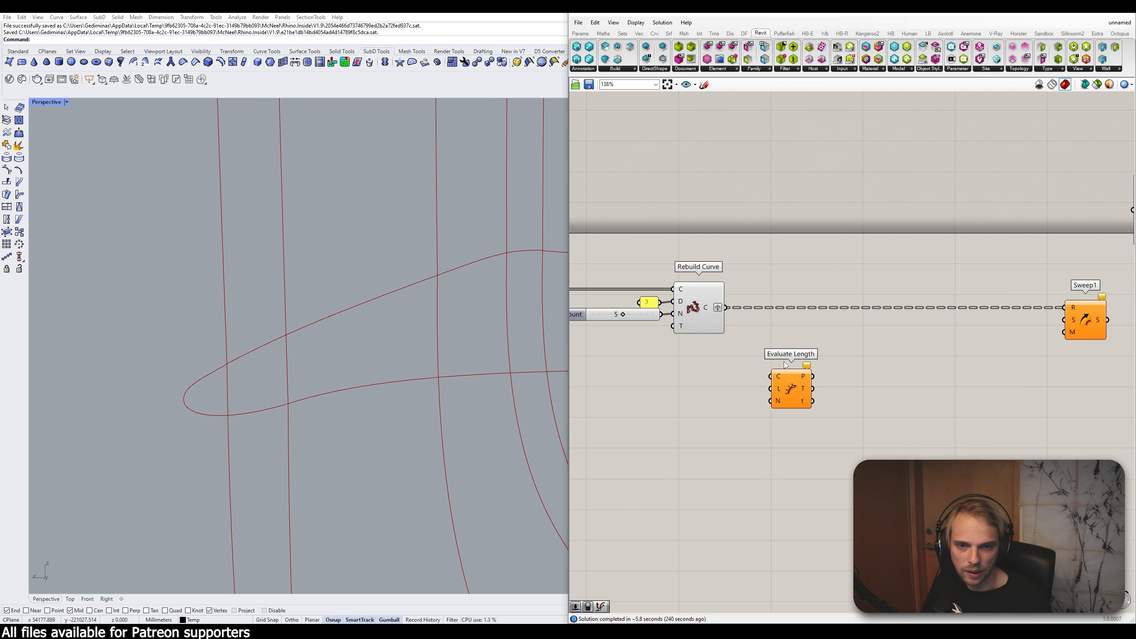
left_click_drag(786, 366, 805, 373)
left_click_drag(726, 307, 789, 384)
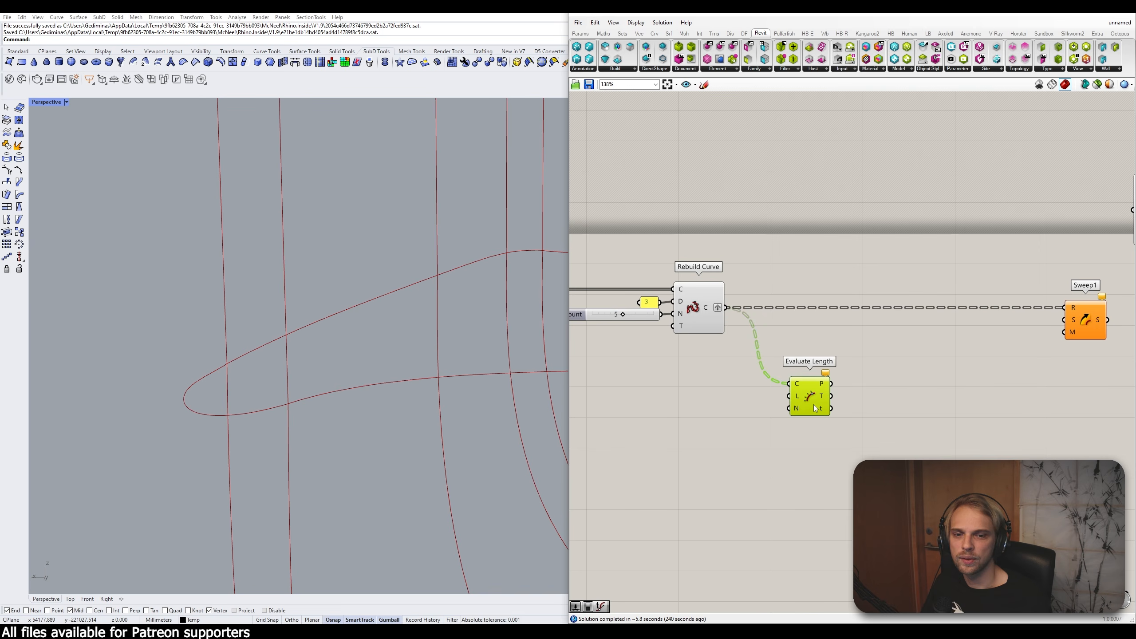
left_click(854, 406)
Step: Add a number slider set to 50 and connect it to the L input of Evaluate Length
scroll(813, 359, "up", 3)
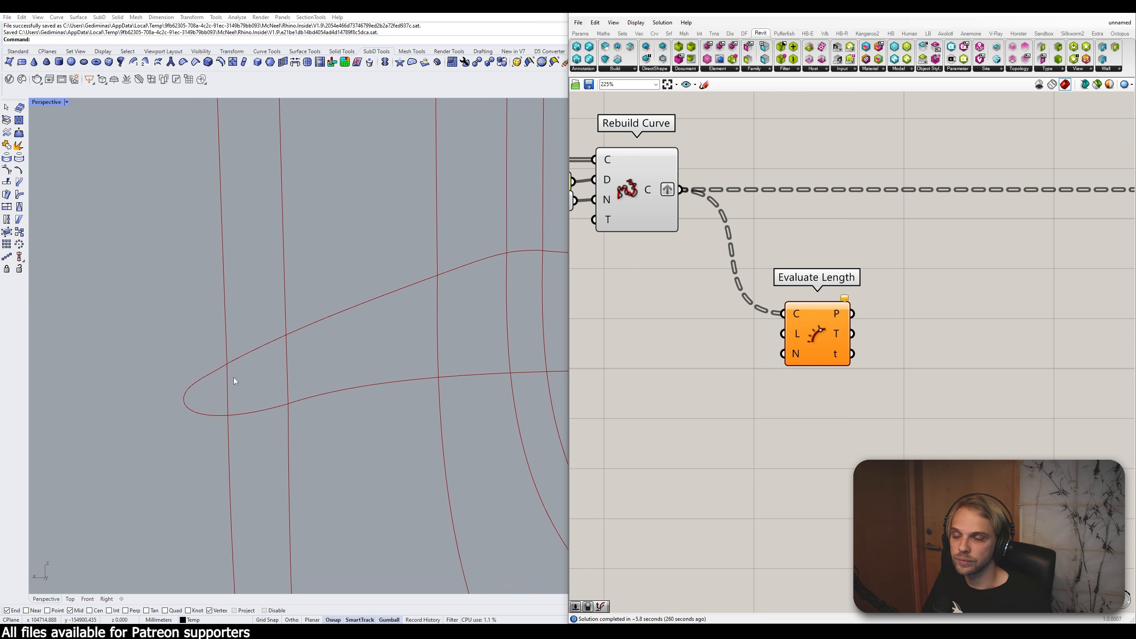
double_click(724, 356)
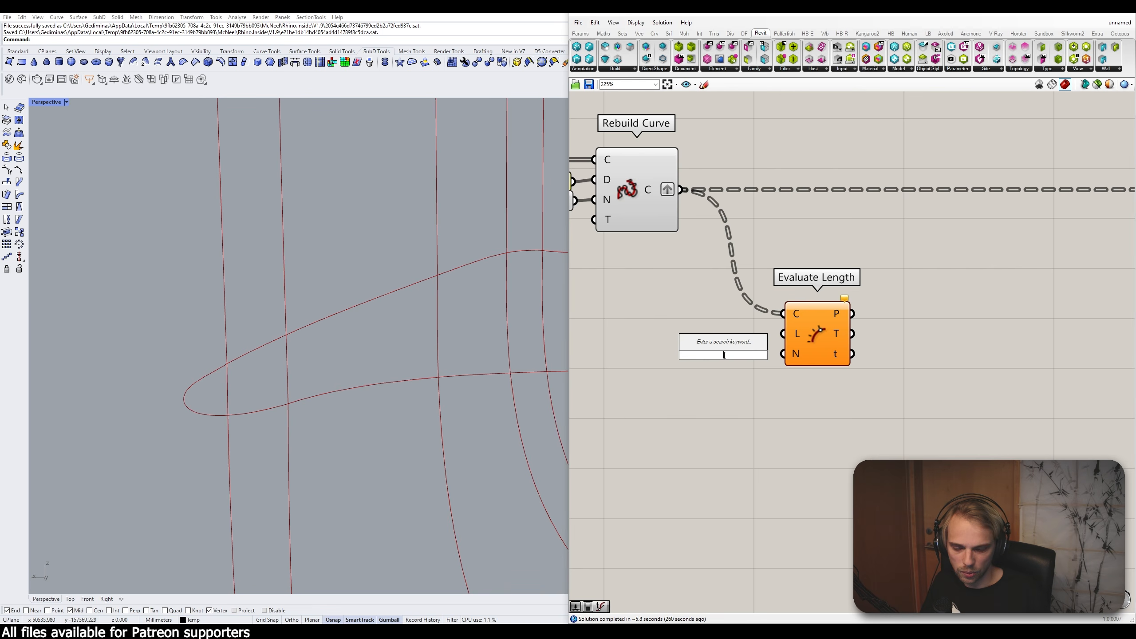
type("50")
key("Return")
left_click_drag(725, 358, 654, 343)
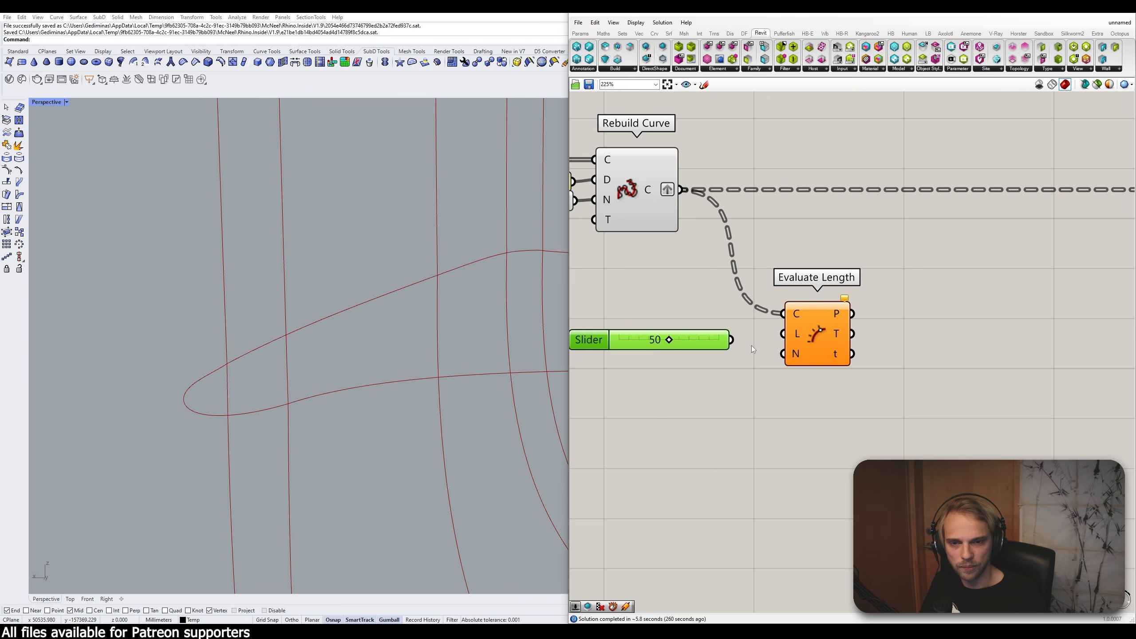
left_click_drag(738, 339, 783, 333)
left_click_drag(707, 344, 728, 338)
left_click(813, 265)
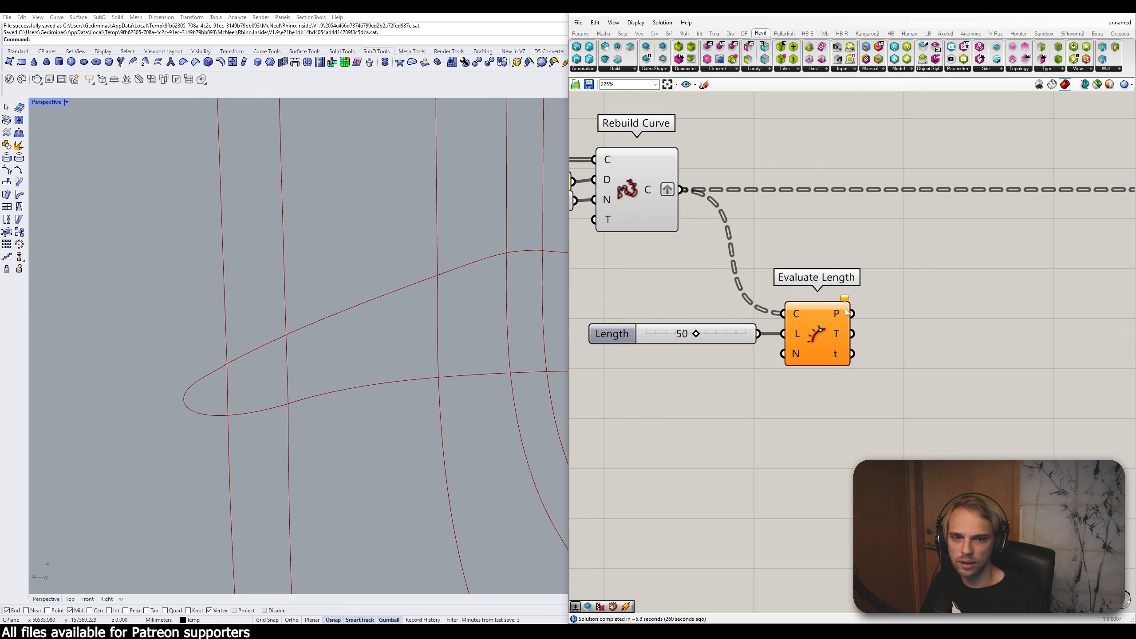
mouse_move(848, 304)
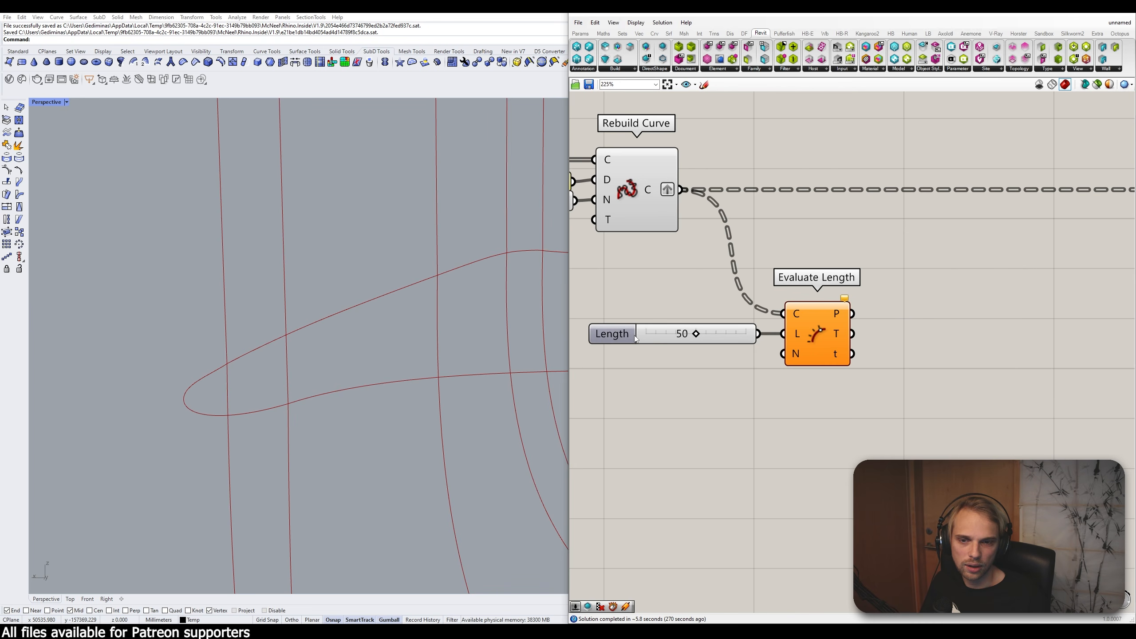
left_click_drag(636, 338, 628, 335)
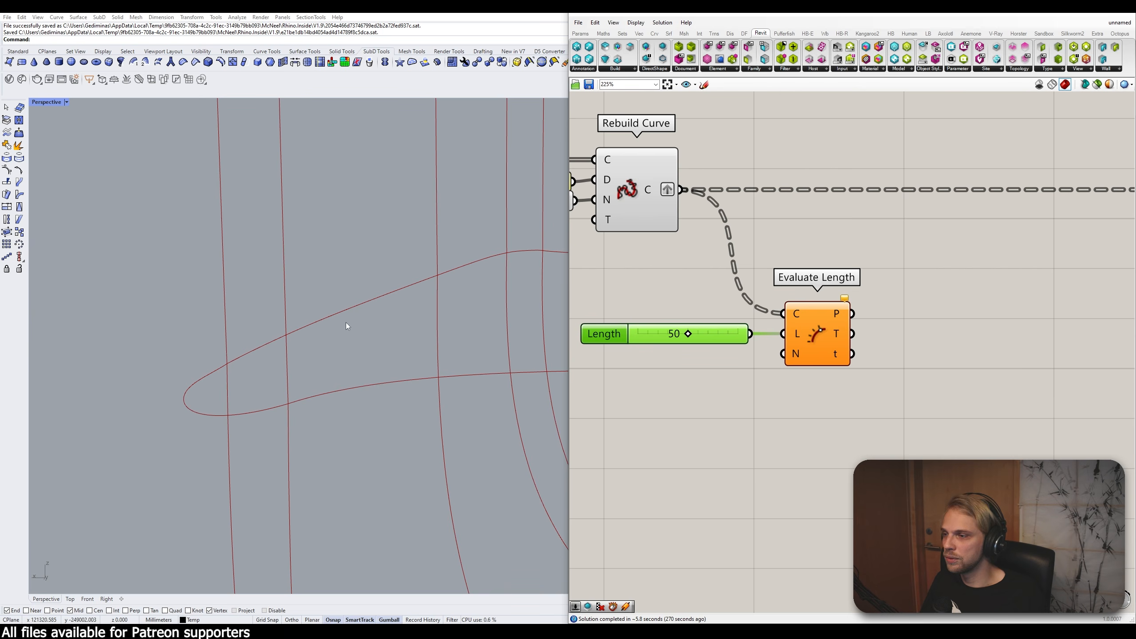
left_click(714, 401)
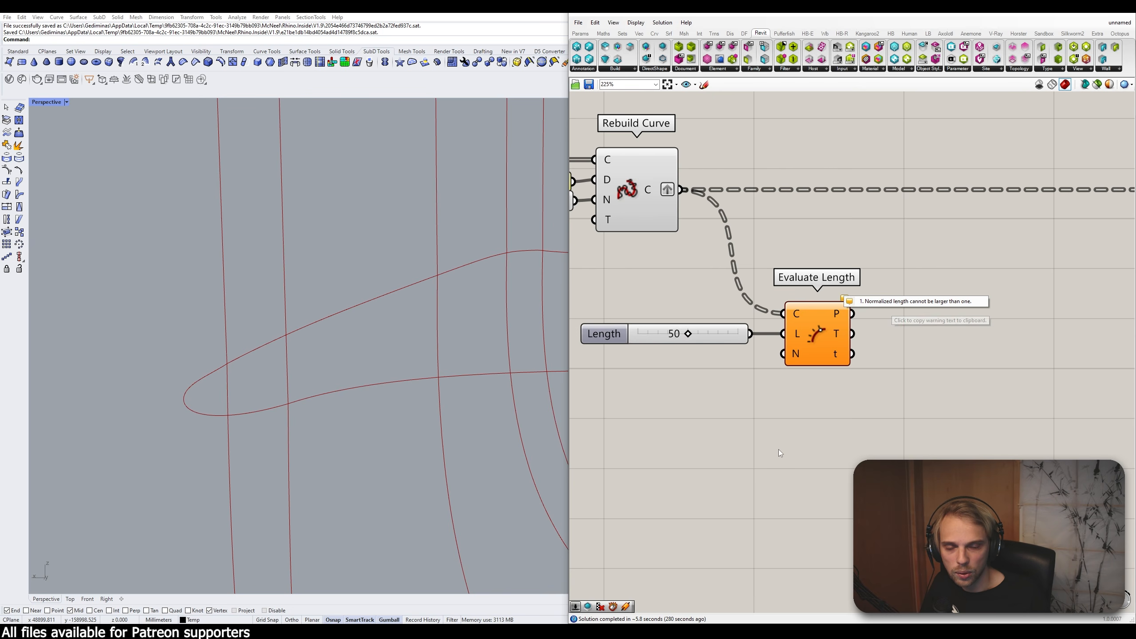
Step: Add a Boolean Toggle set to False, connect it to Evaluate Length's N input and place it below the Length slider
mouse_move(796, 353)
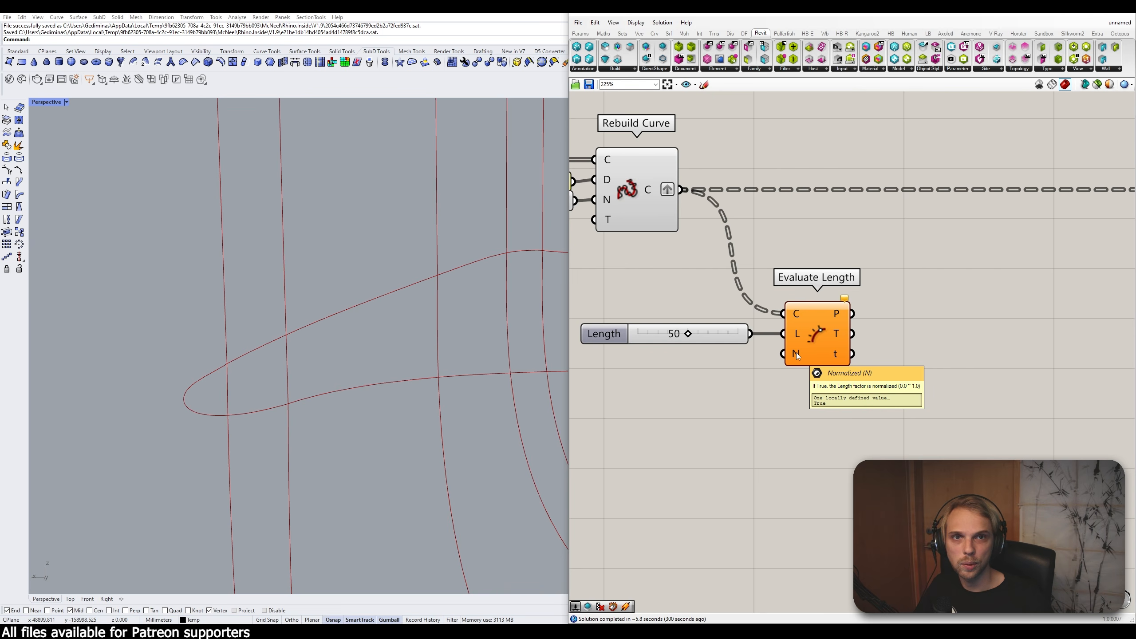
double_click(748, 416)
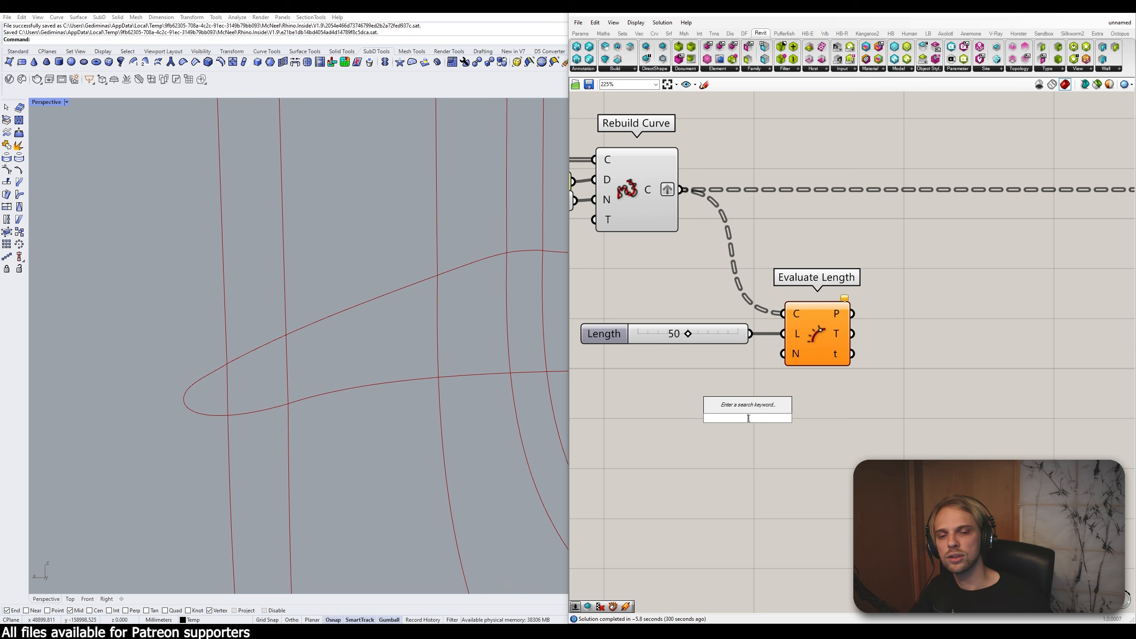
type("toggle")
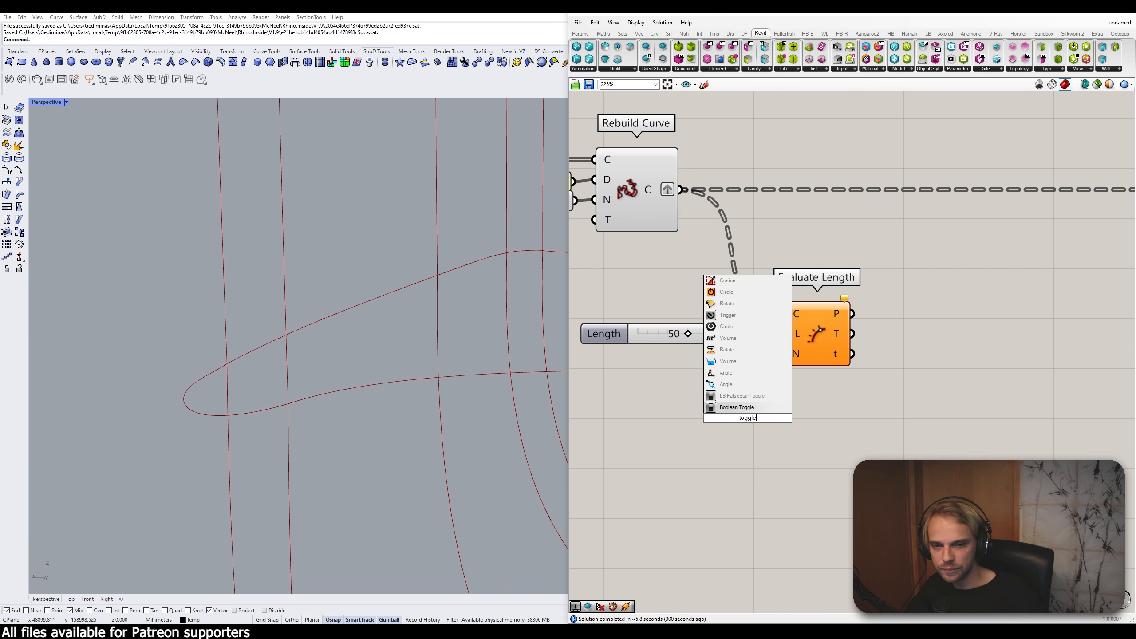
left_click(743, 408)
left_click_drag(807, 416, 783, 354)
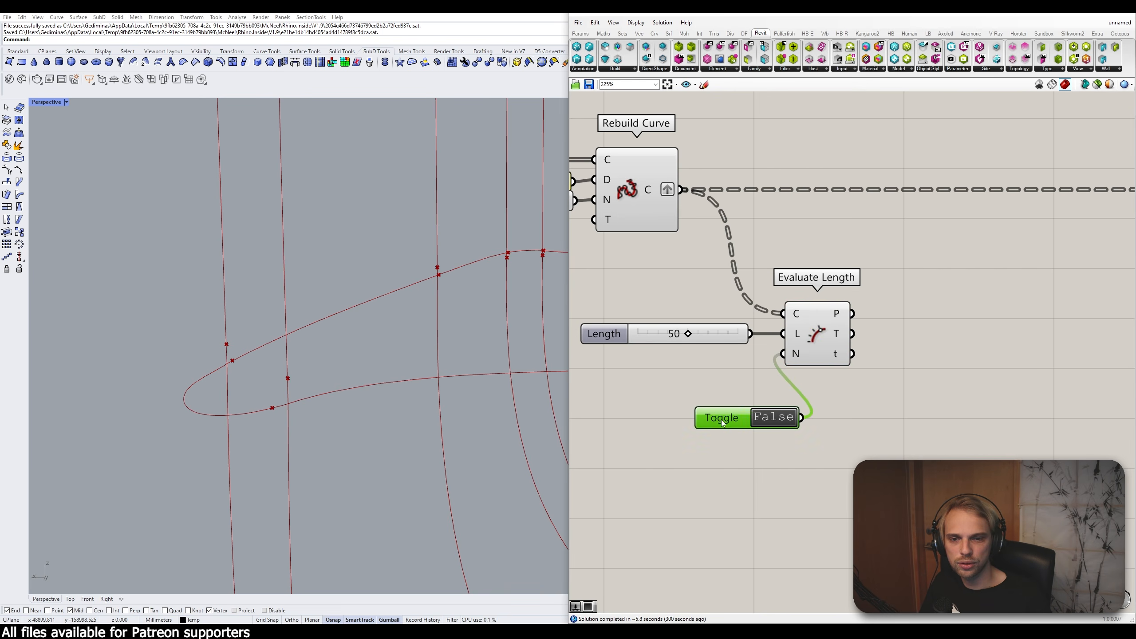
left_click_drag(727, 422, 681, 369)
left_click(789, 440)
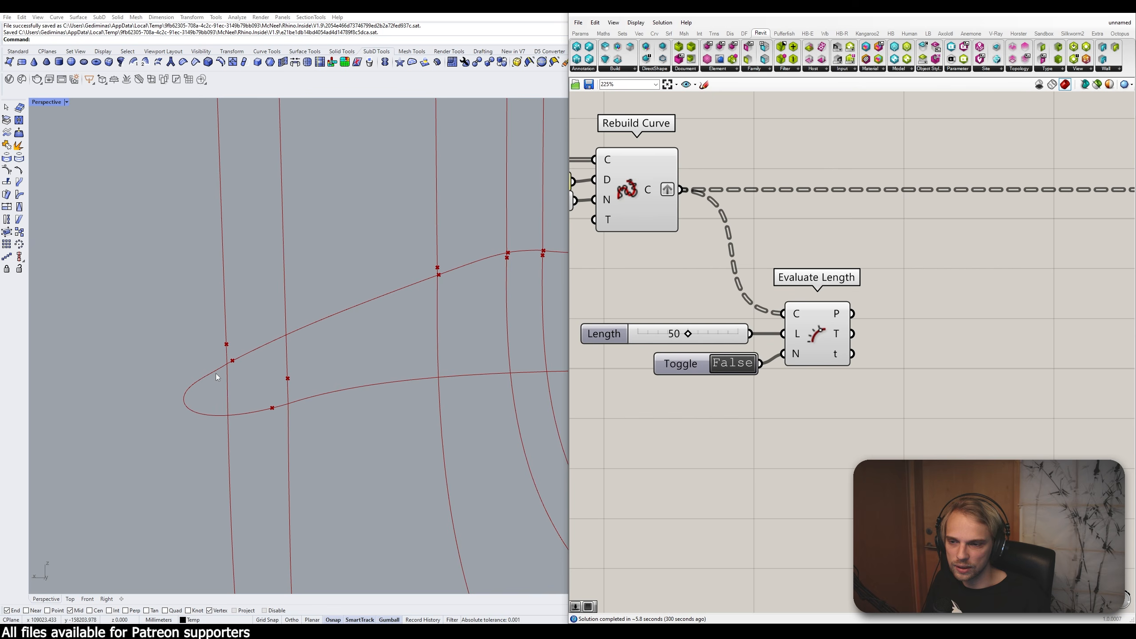
Step: Examine where the evaluated points fall on the edge curves near the form's corner junctions in the Rhino viewport
right_click_drag(215, 373, 458, 443)
scroll(252, 325, "up", 8)
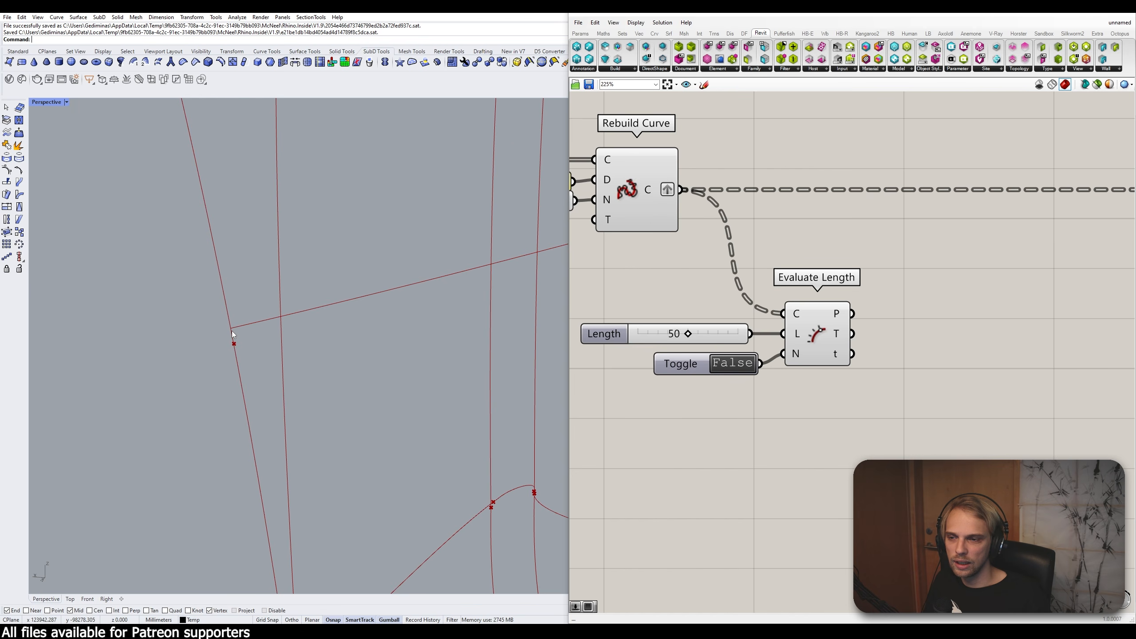
scroll(233, 344, "down", 8)
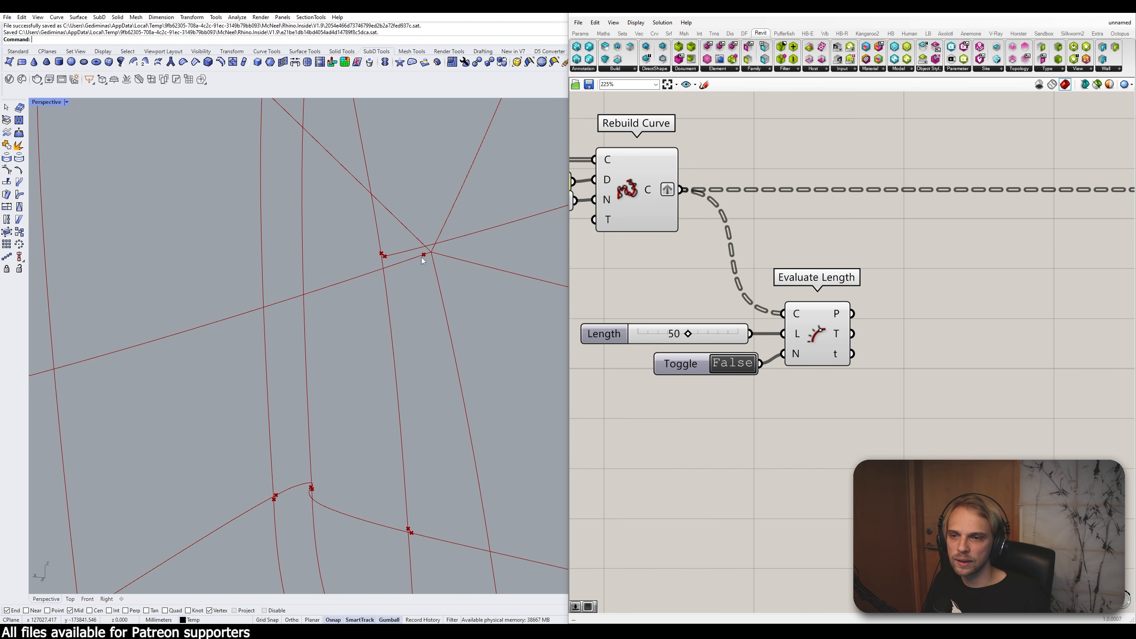
scroll(432, 253, "down", 9)
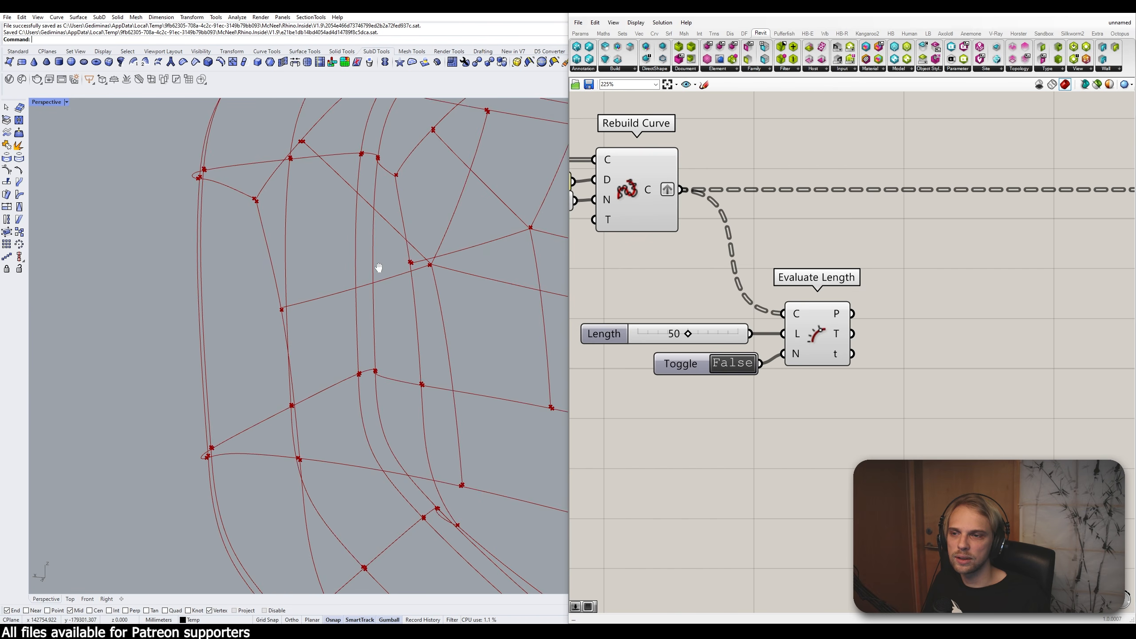
scroll(290, 248, "up", 12)
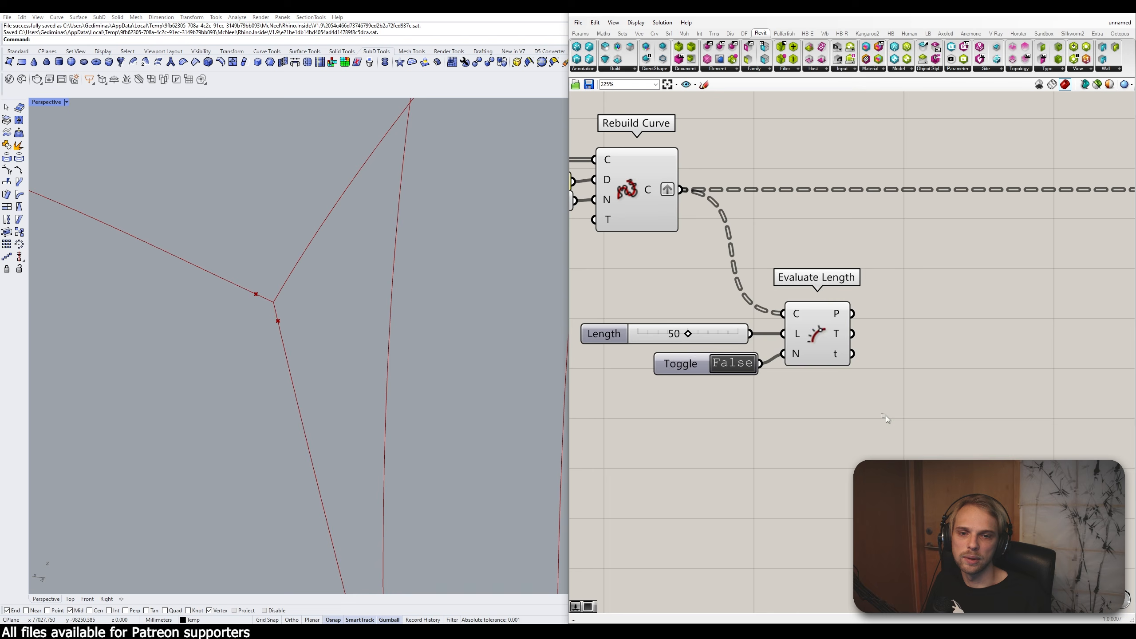
Step: Move Evaluate Length together with its Length slider and Toggle slightly farther from Rebuild Curve
left_click_drag(886, 419, 575, 296)
left_click_drag(811, 350, 832, 380)
left_click(935, 259)
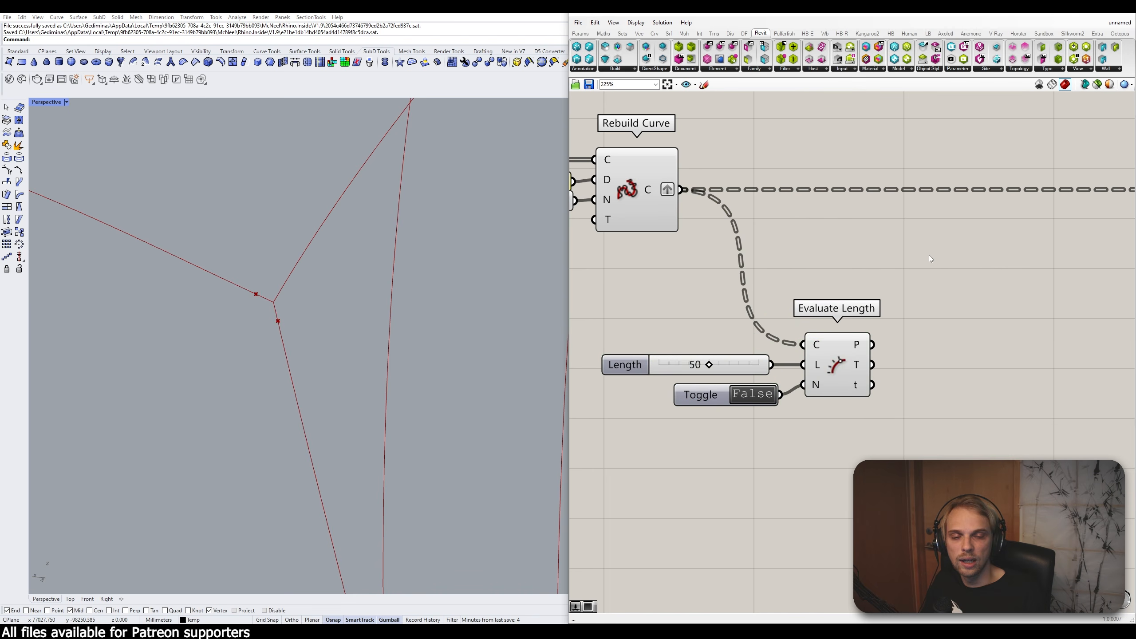
Step: Attach a Panel to Evaluate Length's t output and enlarge it beside the component to show more parameters
double_click(904, 443)
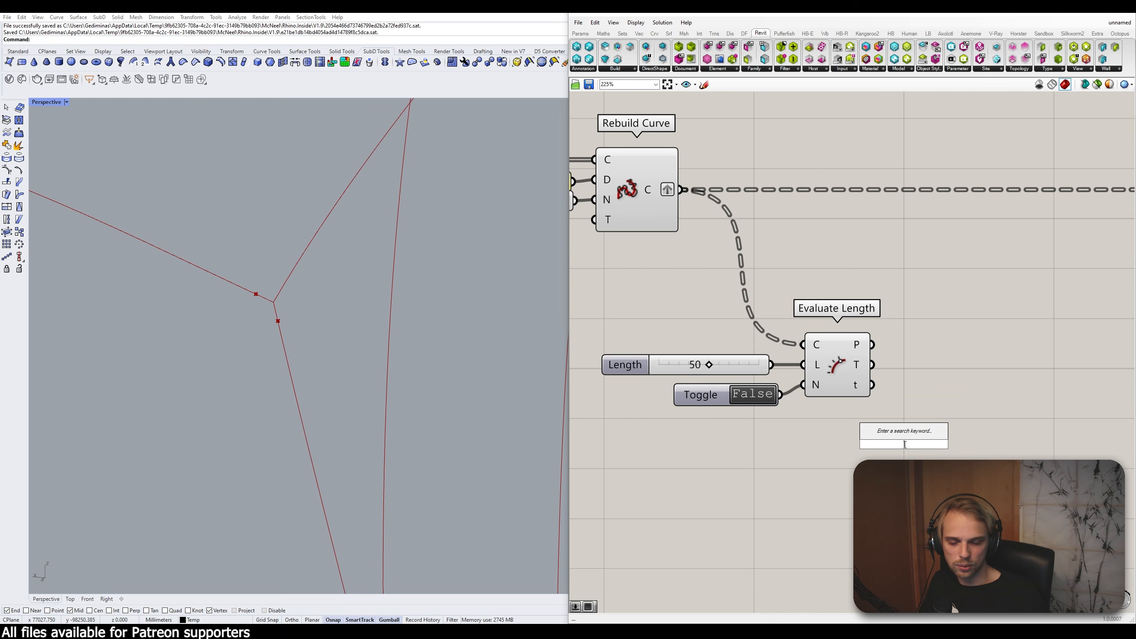
type("panel")
key("Return")
left_click_drag(891, 405, 951, 439)
left_click_drag(872, 384, 886, 463)
right_click_drag(931, 492, 906, 378)
left_click(900, 444)
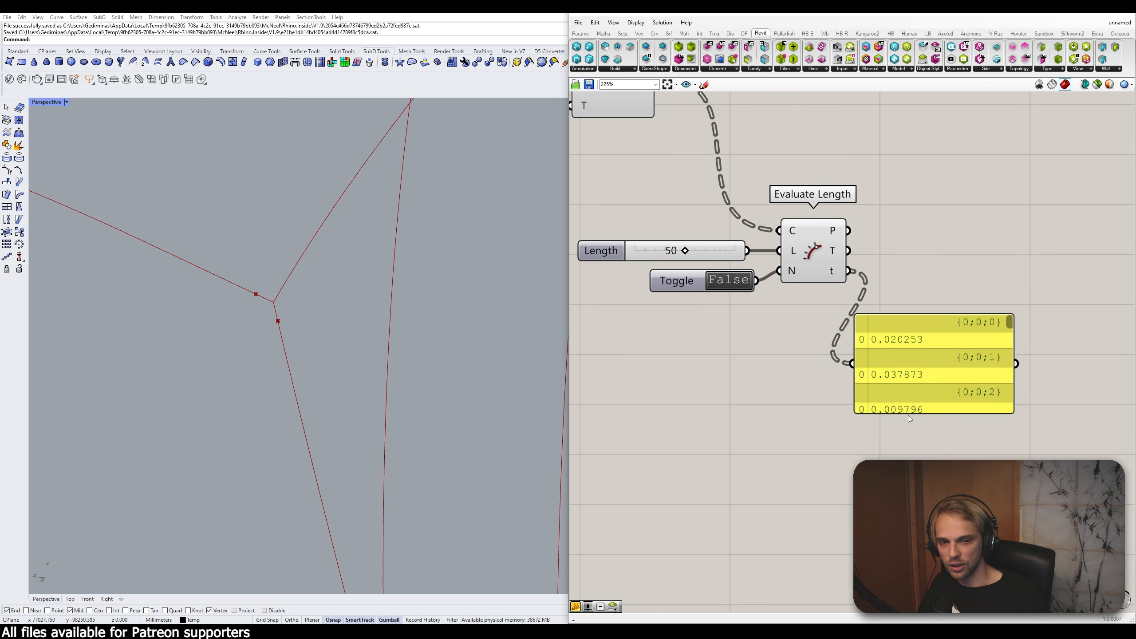
left_click_drag(909, 413, 909, 461)
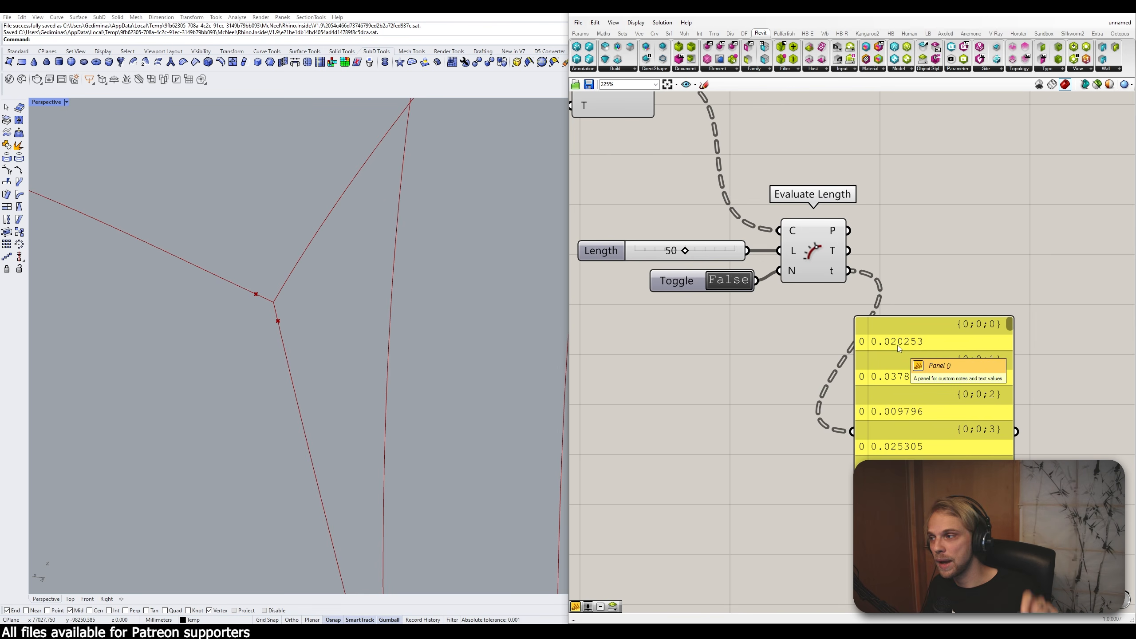
left_click_drag(903, 355, 971, 318)
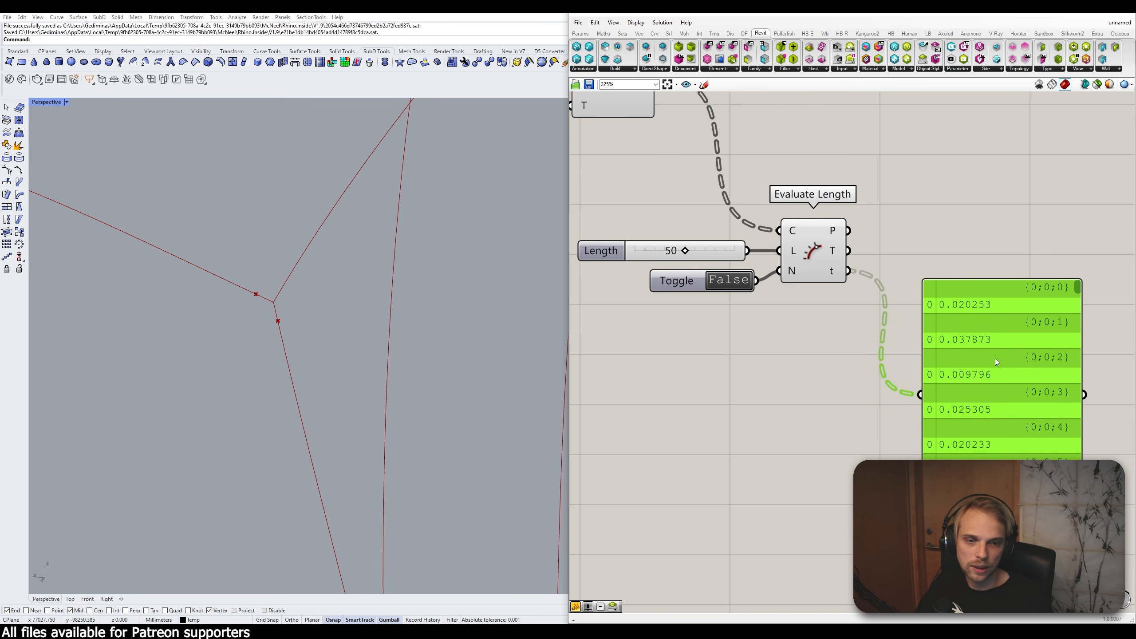
Step: Look through the t parameters listed in the panel and delete the panel
right_click_drag(995, 360, 871, 240)
left_click_drag(954, 174, 953, 367)
scroll(912, 367, "down", 3)
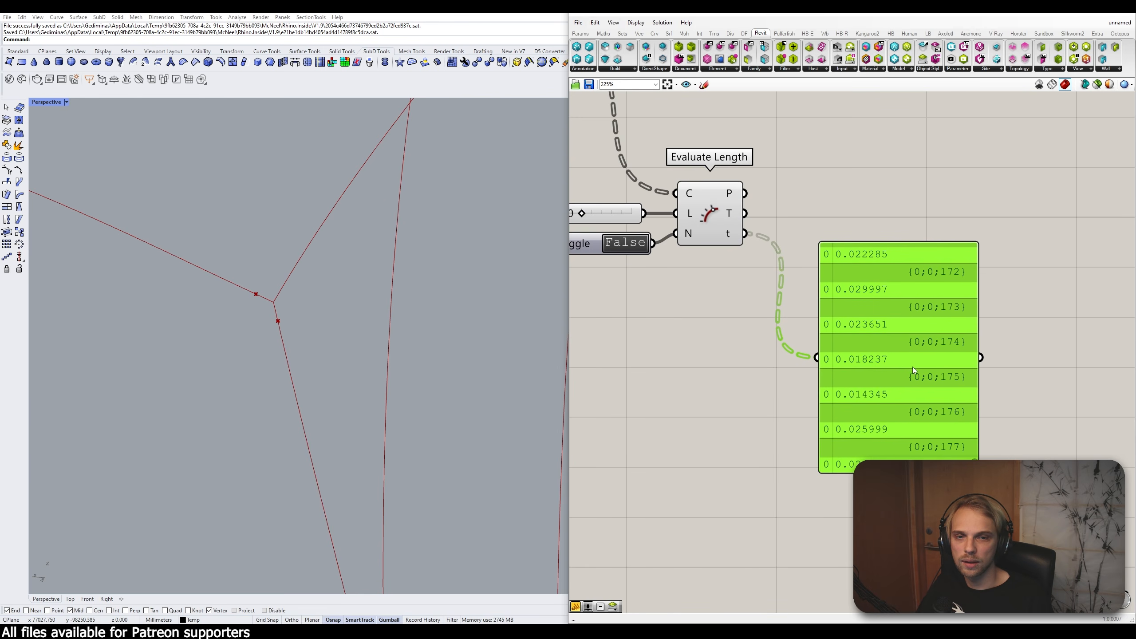
key("Delete")
Step: Add an Absolute component next to Evaluate Length and connect the t output to its x input
scroll(773, 266, "up", 3)
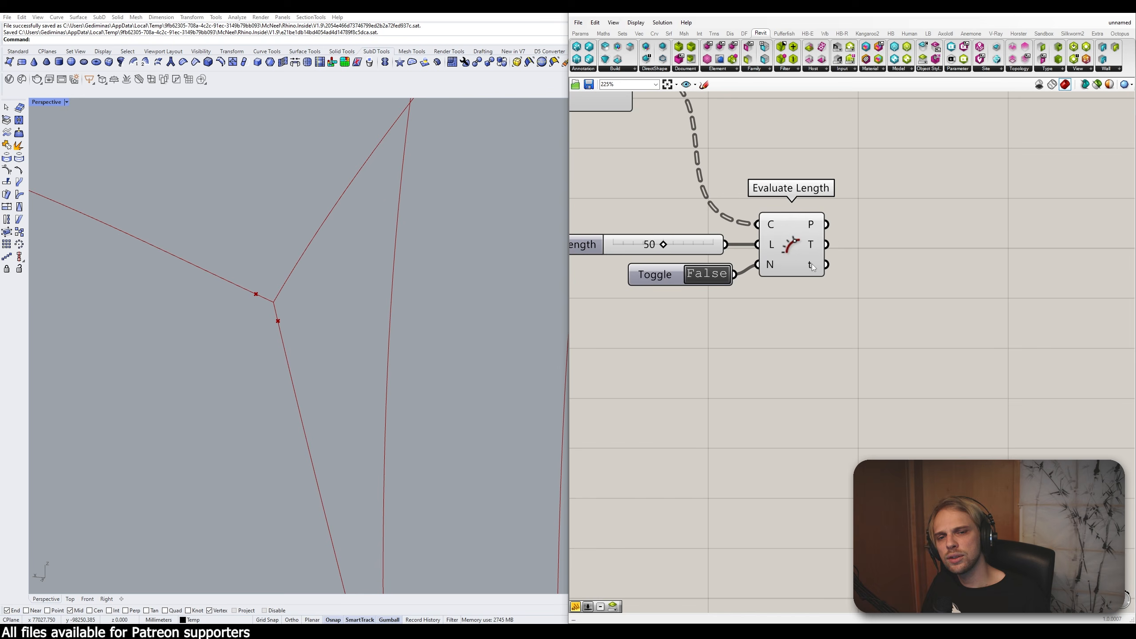
mouse_move(811, 264)
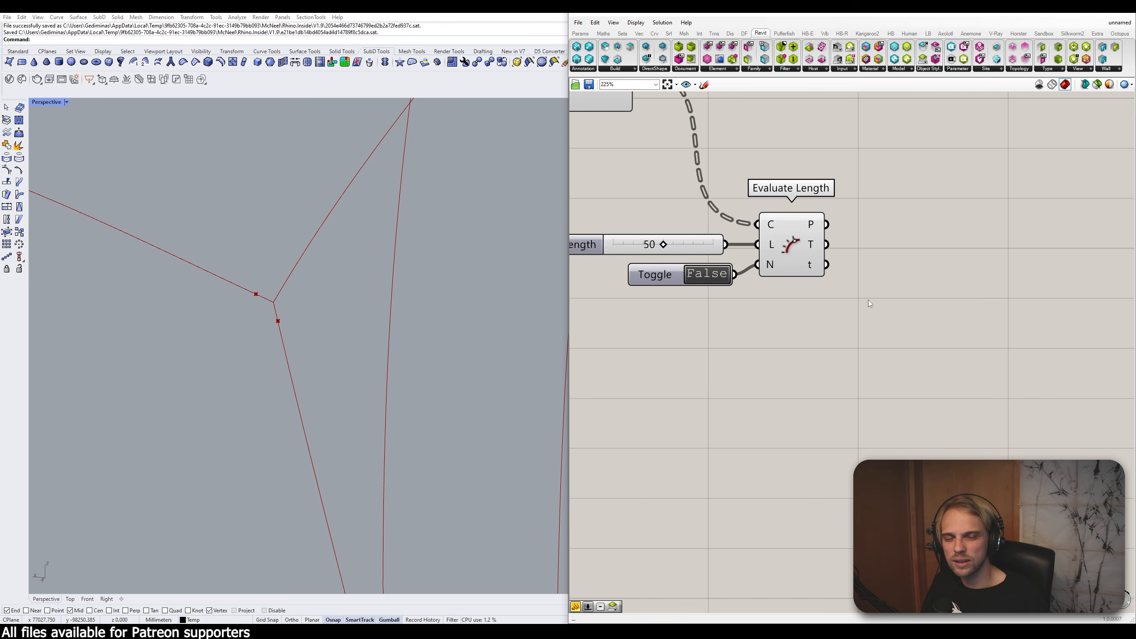
double_click(892, 301)
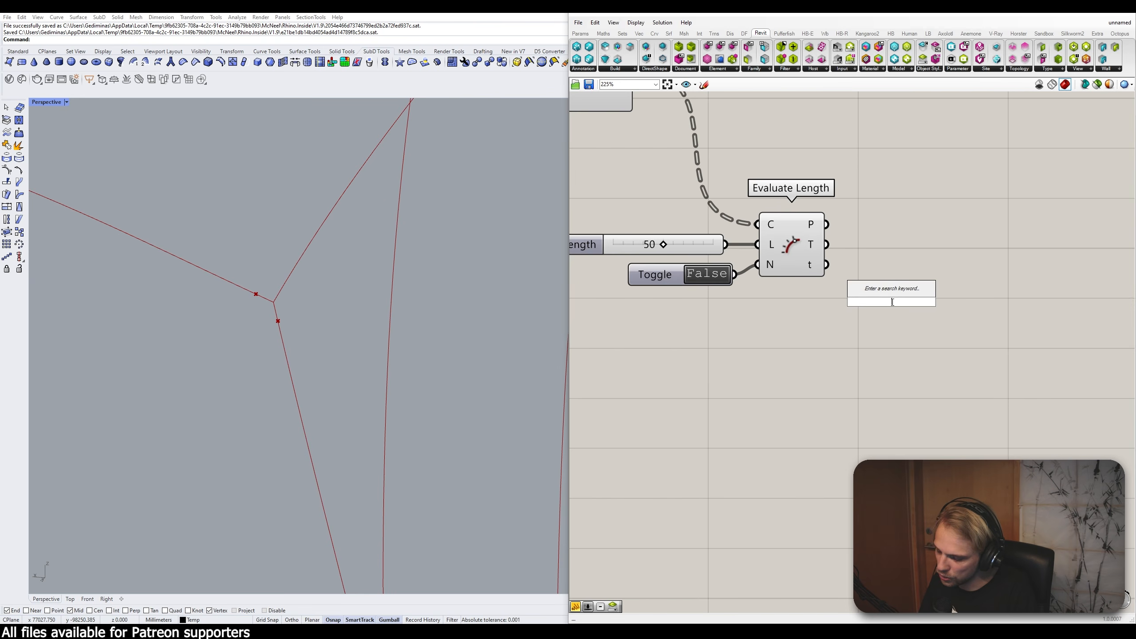
type("ab")
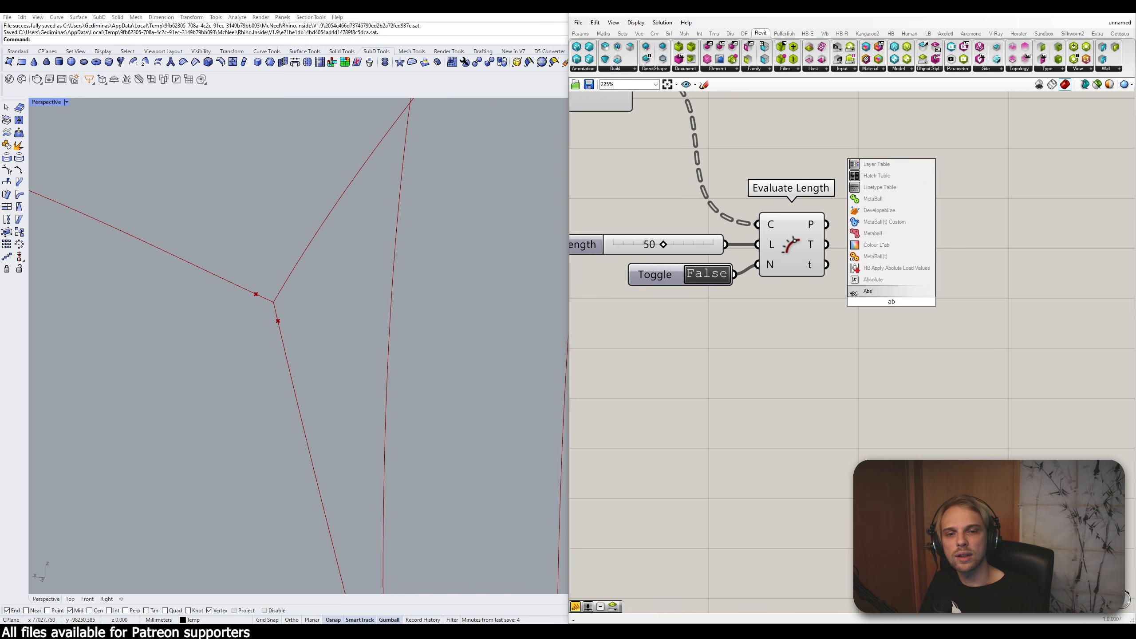
left_click(885, 284)
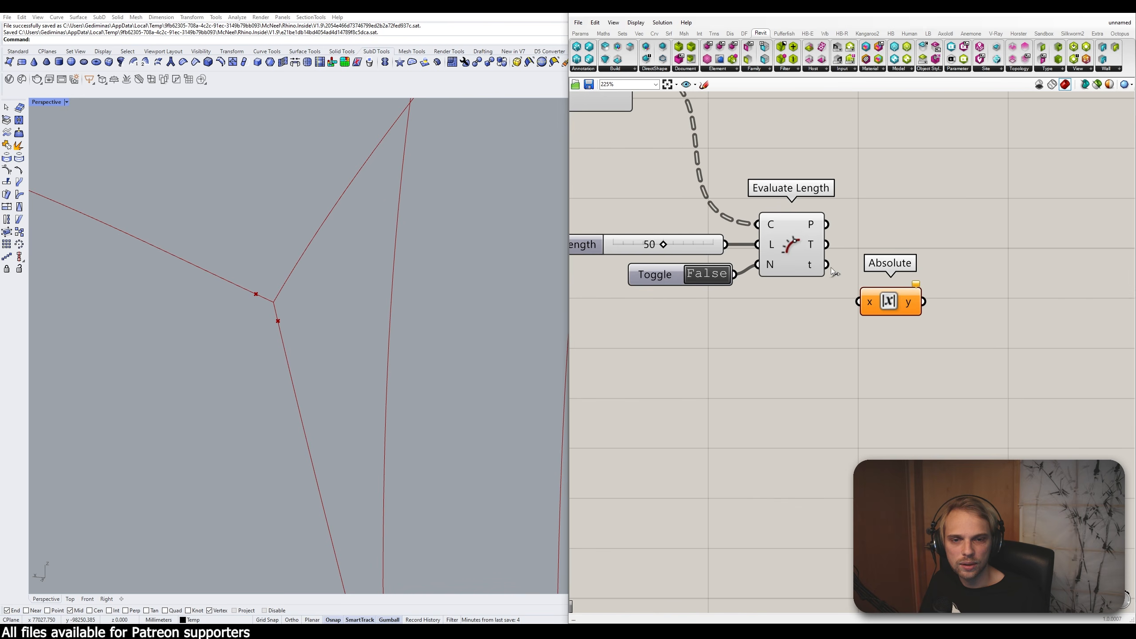
left_click_drag(827, 264, 895, 271)
left_click(924, 320)
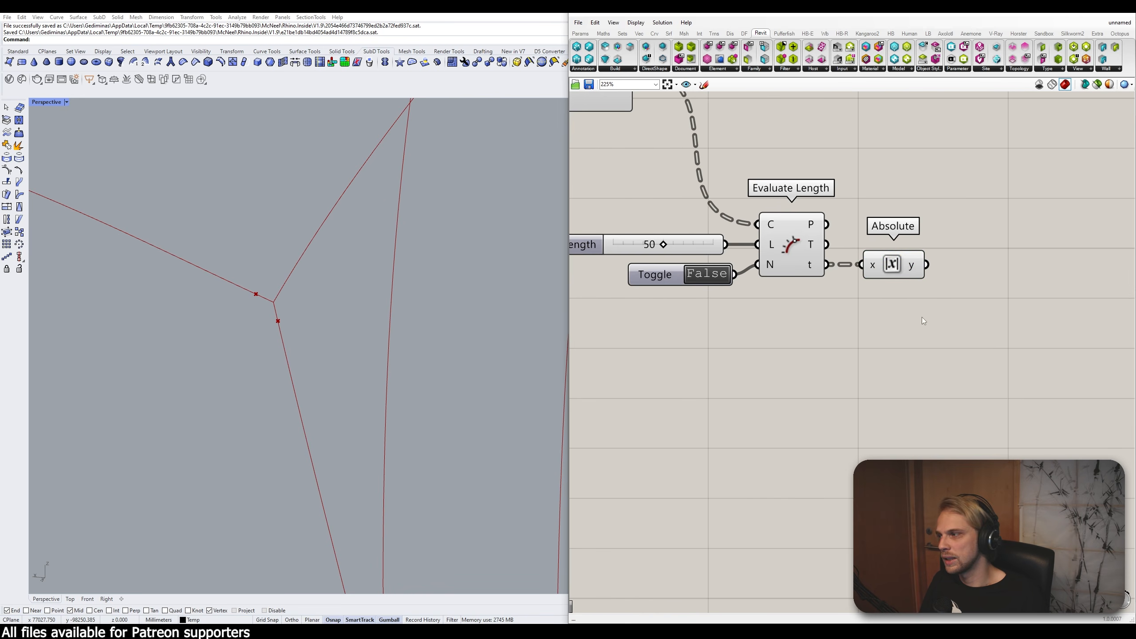
Step: Move Evaluate Length, its slider and toggle, and Absolute farther below the wire running from Rebuild Curve to Sweep1
right_click_drag(921, 317, 868, 362)
left_click_drag(906, 367, 622, 226)
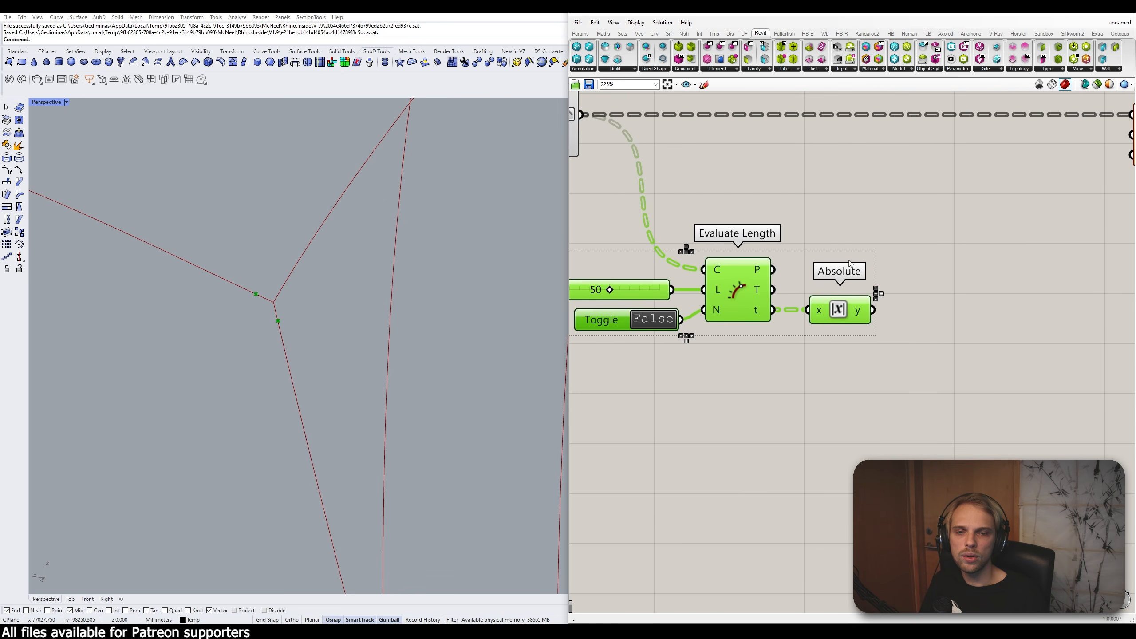
left_click_drag(741, 317, 745, 413)
scroll(836, 255, "down", 3)
left_click(844, 255)
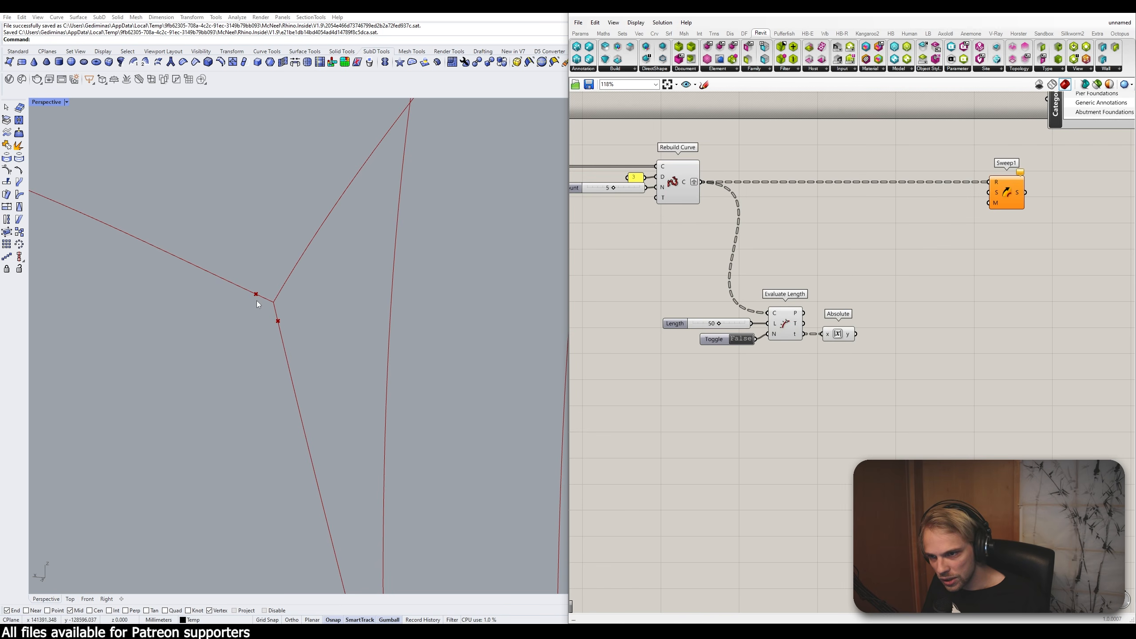
Step: Check the evaluated points against the curve ends at the form's outer edge in the Rhino viewport
scroll(256, 291, "down", 5)
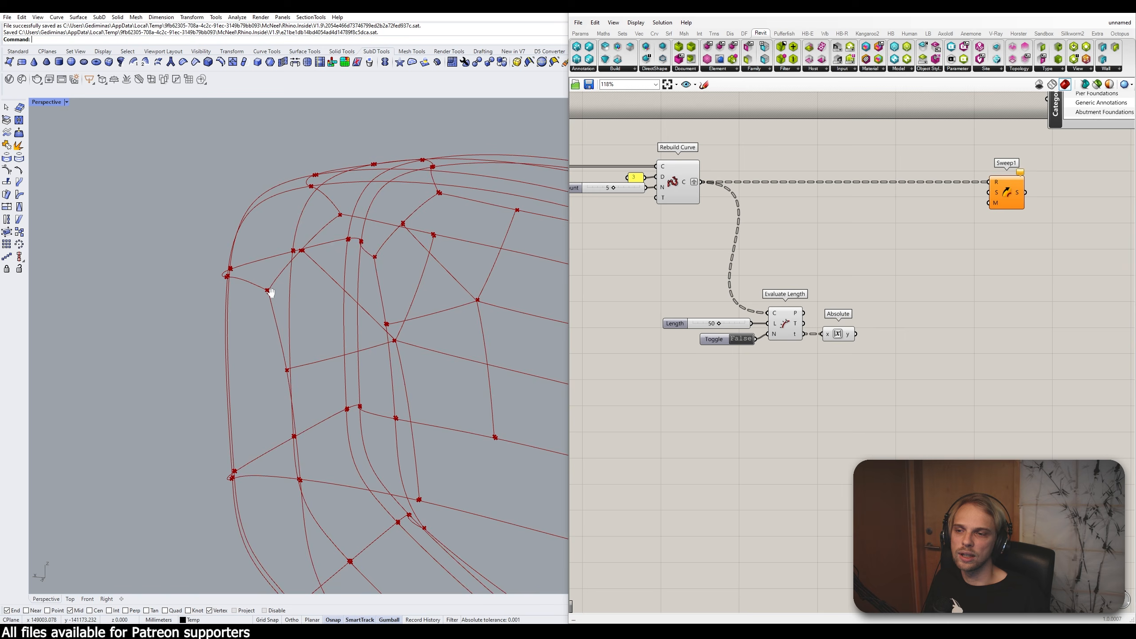
scroll(290, 295, "up", 5)
scroll(340, 310, "down", 4)
scroll(345, 315, "up", 3)
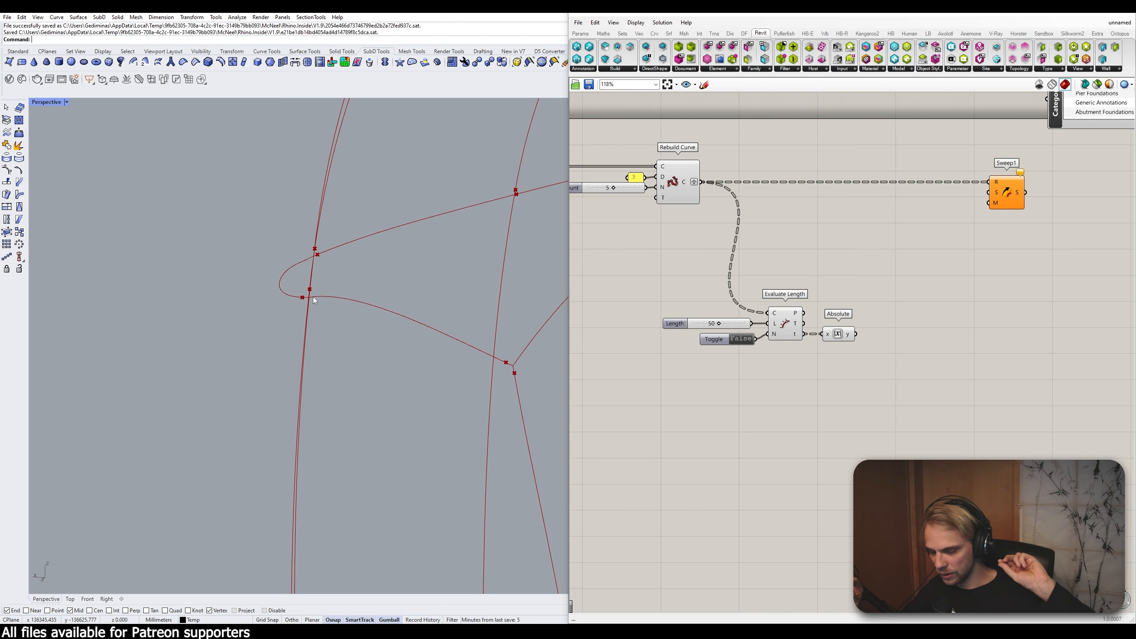
Step: Add a Perp Frame component between Absolute and Sweep1 and place a duplicate directly below it
mouse_move(798, 336)
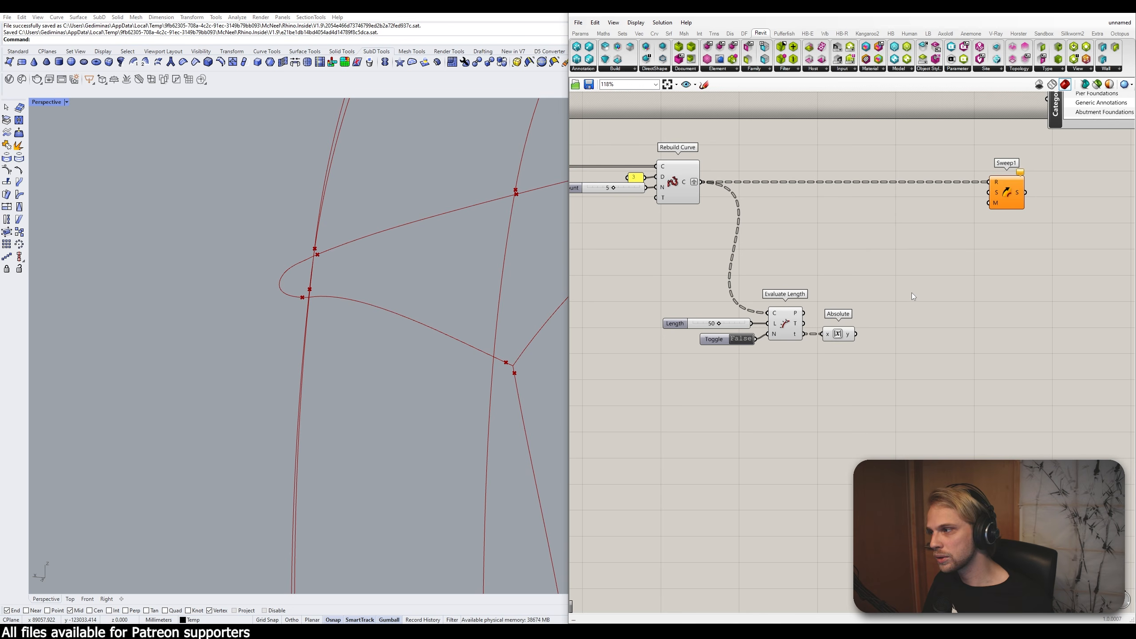
right_click_drag(919, 273, 897, 302)
double_click(901, 280)
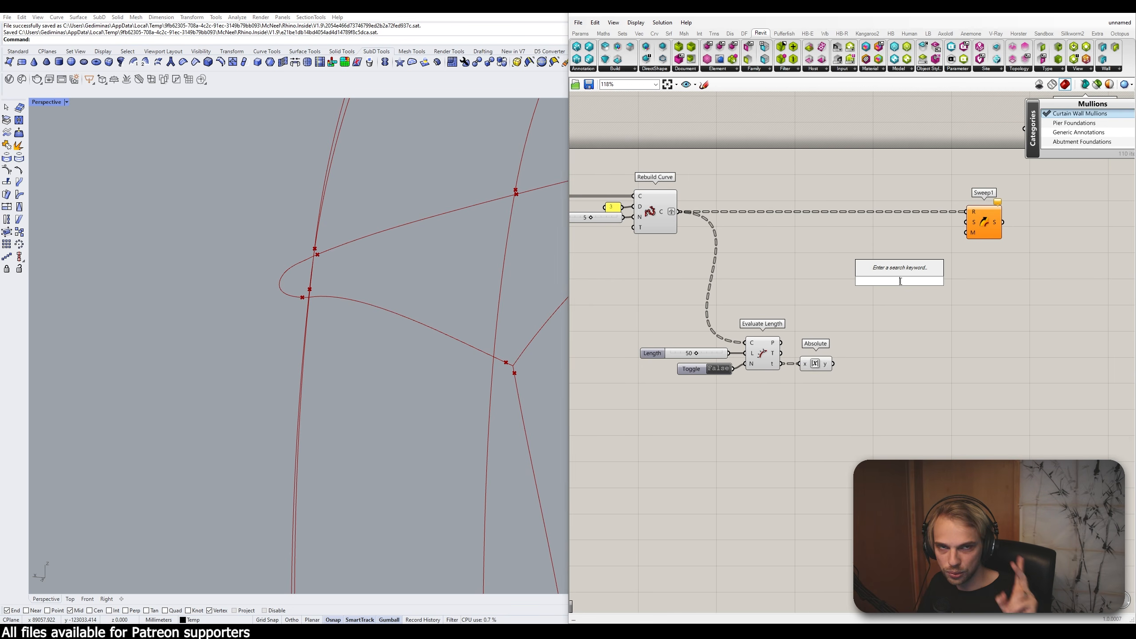
type("perp")
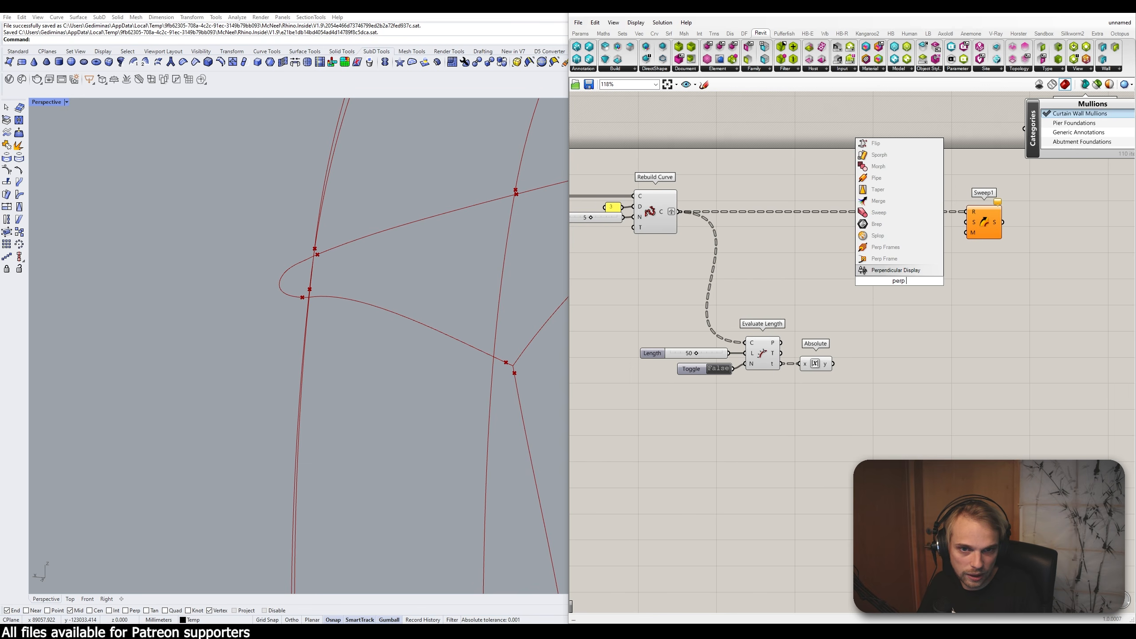
key("Up")
key("Return")
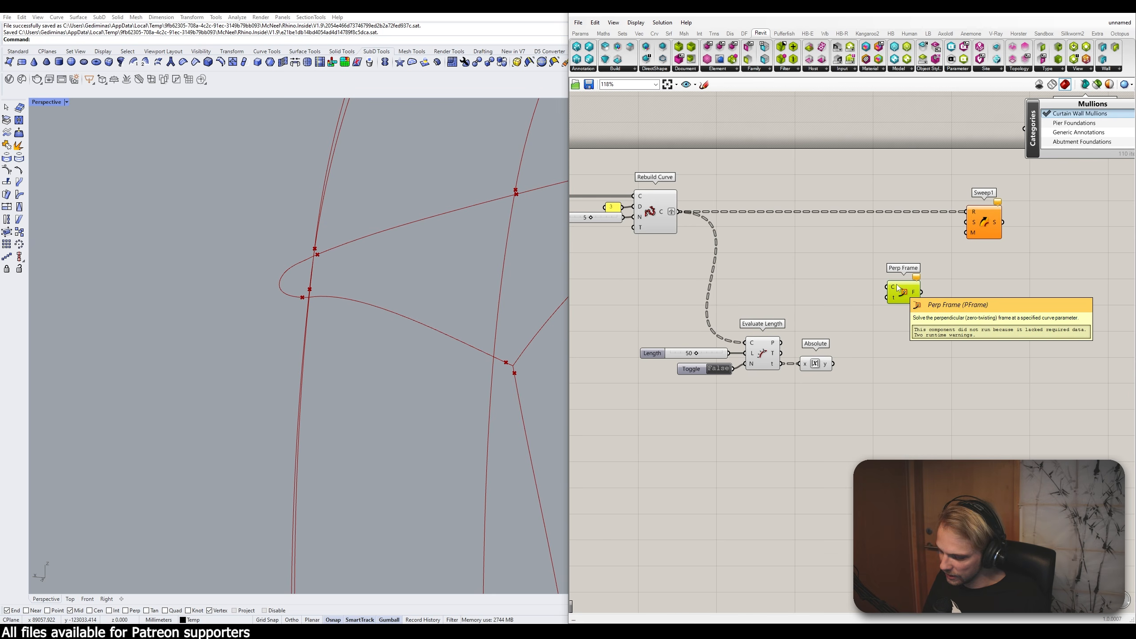
left_click_drag(897, 285, 897, 331, "alt")
left_click(937, 324)
Step: Reparameterize the C curve input on both Perp Frame components
scroll(899, 293, "up", 3)
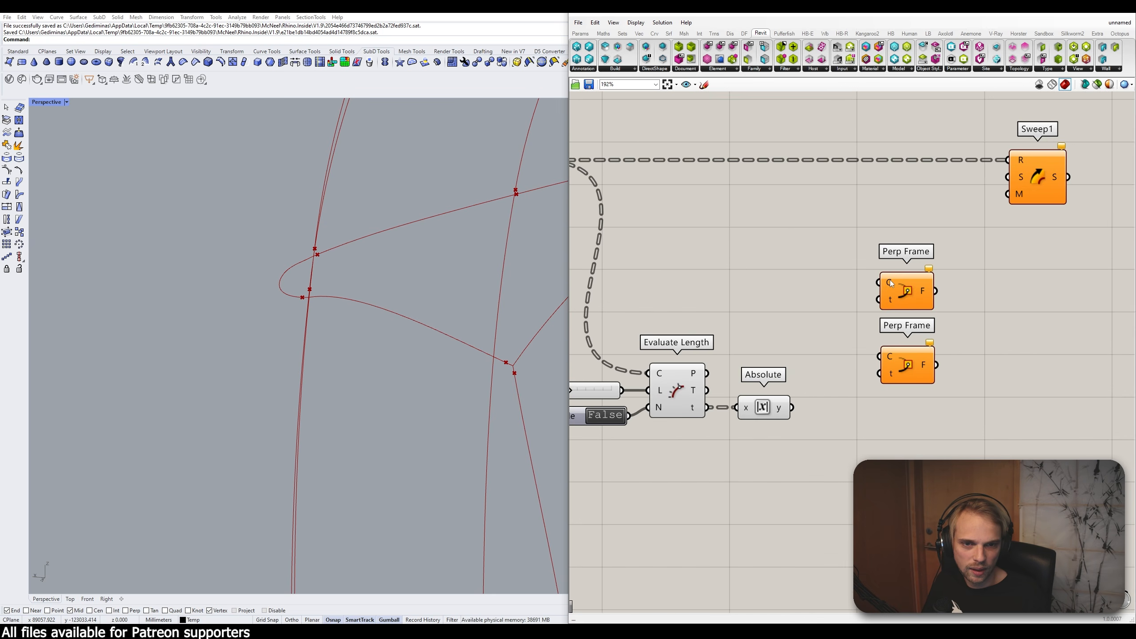
right_click(890, 281)
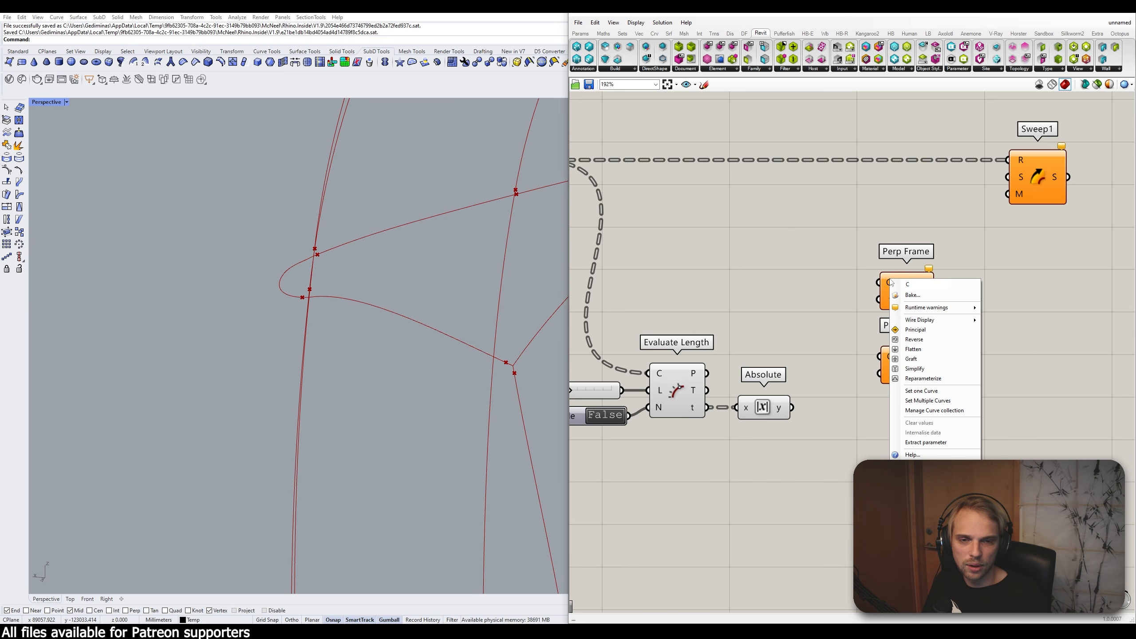
left_click(919, 380)
right_click(892, 357)
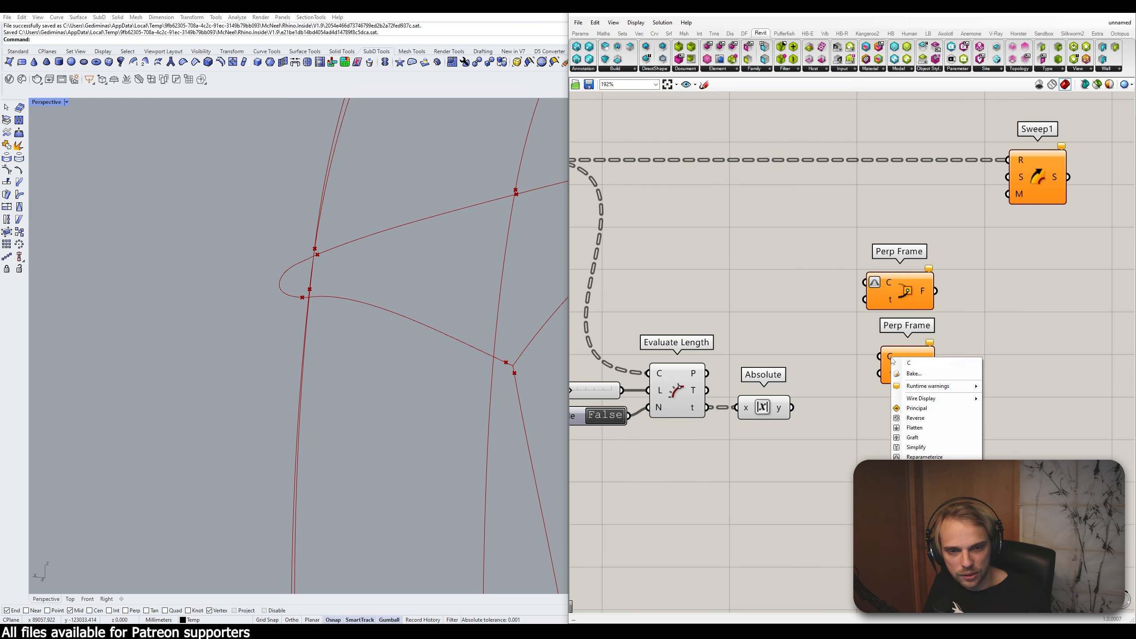
left_click(921, 453)
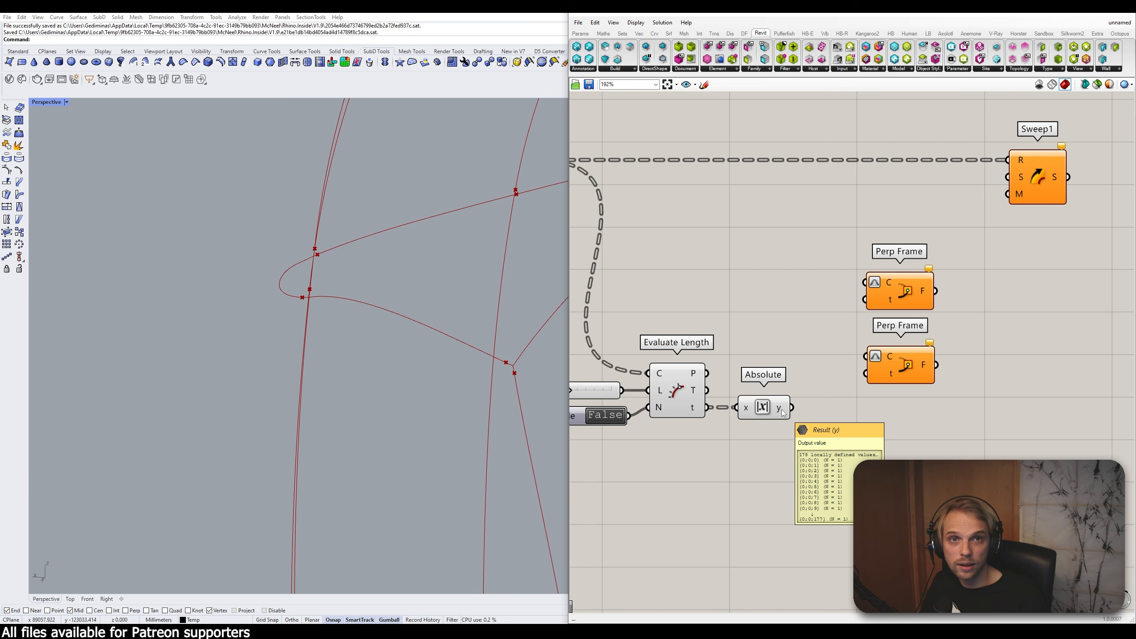
mouse_move(782, 415)
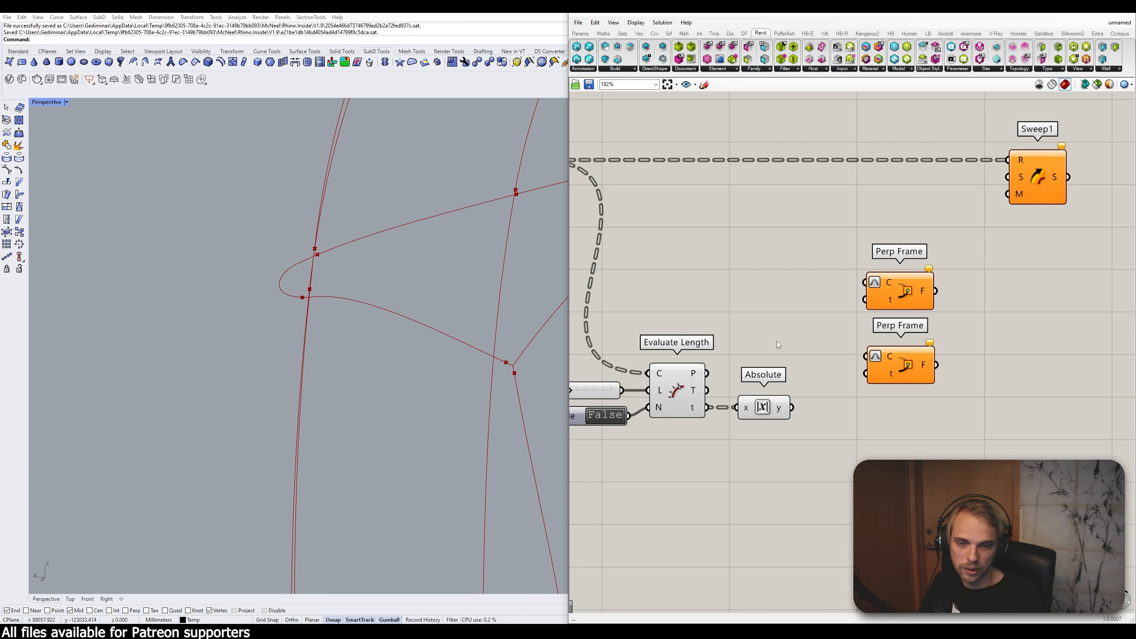
right_click_drag(800, 324, 851, 363)
scroll(850, 362, "down", 2)
scroll(697, 440, "up", 3)
left_click_drag(703, 450, 623, 347)
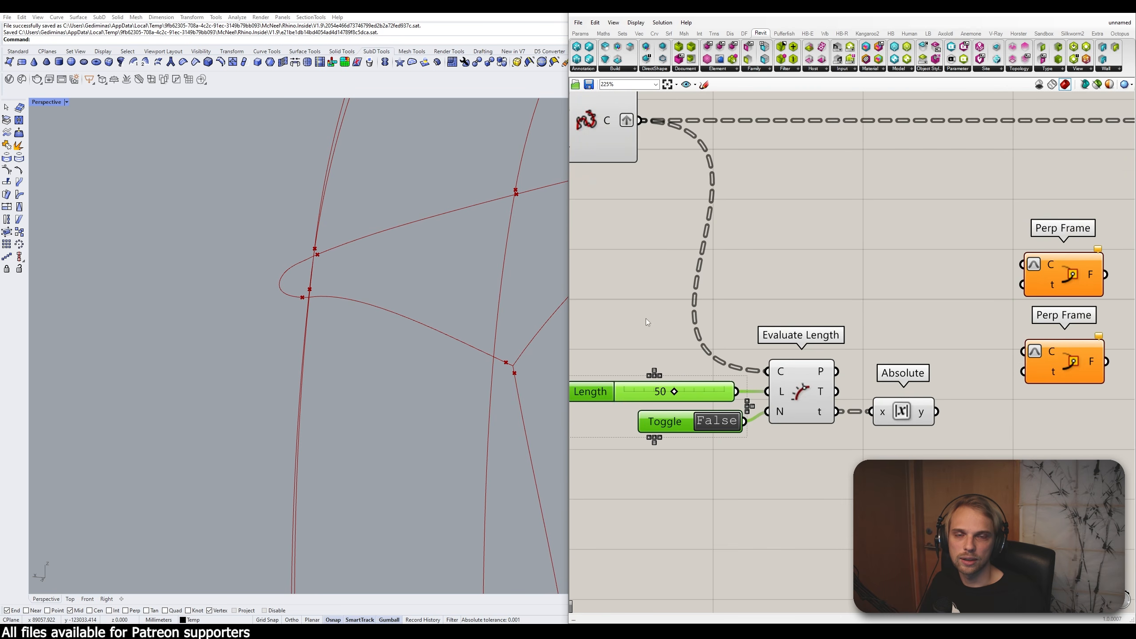
left_click(721, 499)
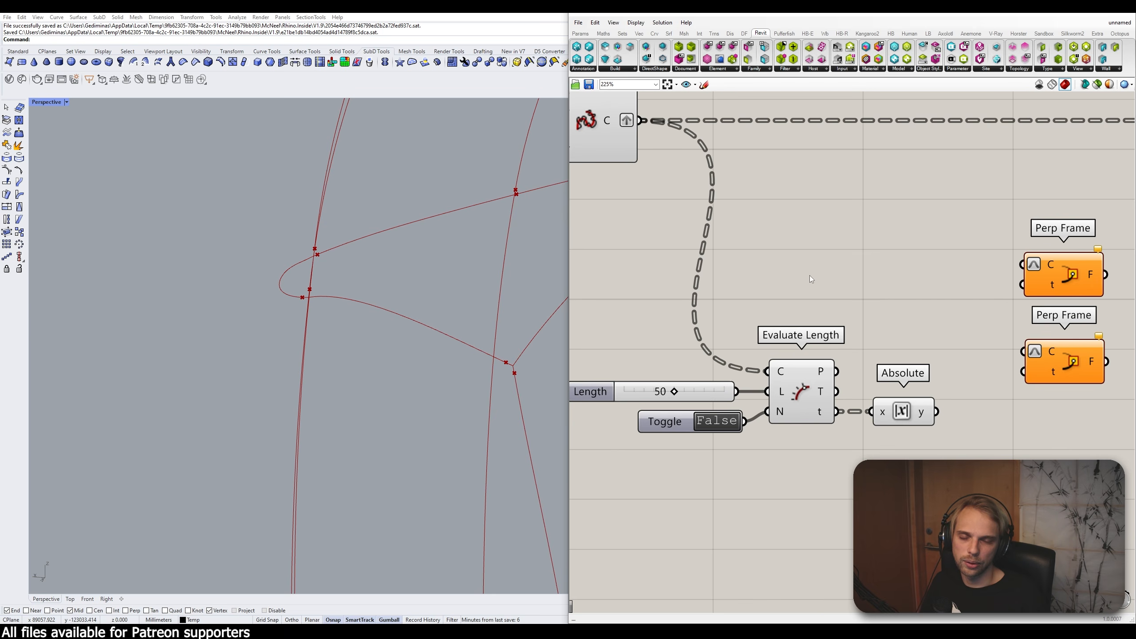
Step: Connect the Rebuild Curve output to the C input of both Perp Frame components
scroll(809, 278, "down", 3)
scroll(801, 275, "up", 1)
left_click_drag(640, 198, 913, 302)
left_click_drag(640, 198, 914, 365)
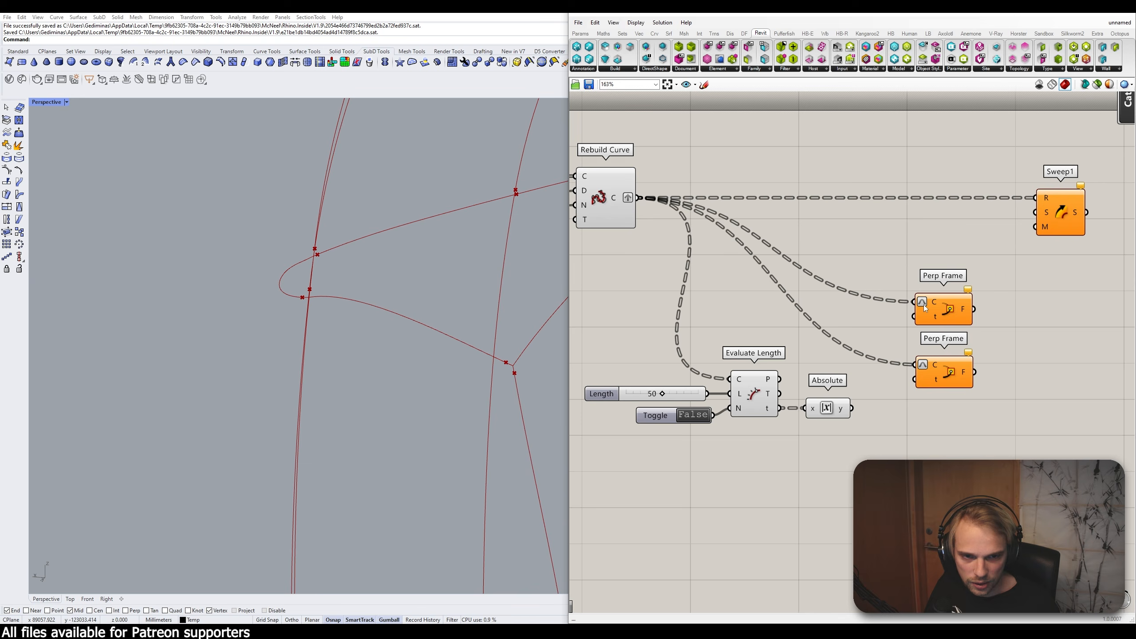
Step: Feed the Absolute result into the first Perp Frame's t input and move both Perp Frame components further along the canvas
left_click_drag(852, 408, 909, 320)
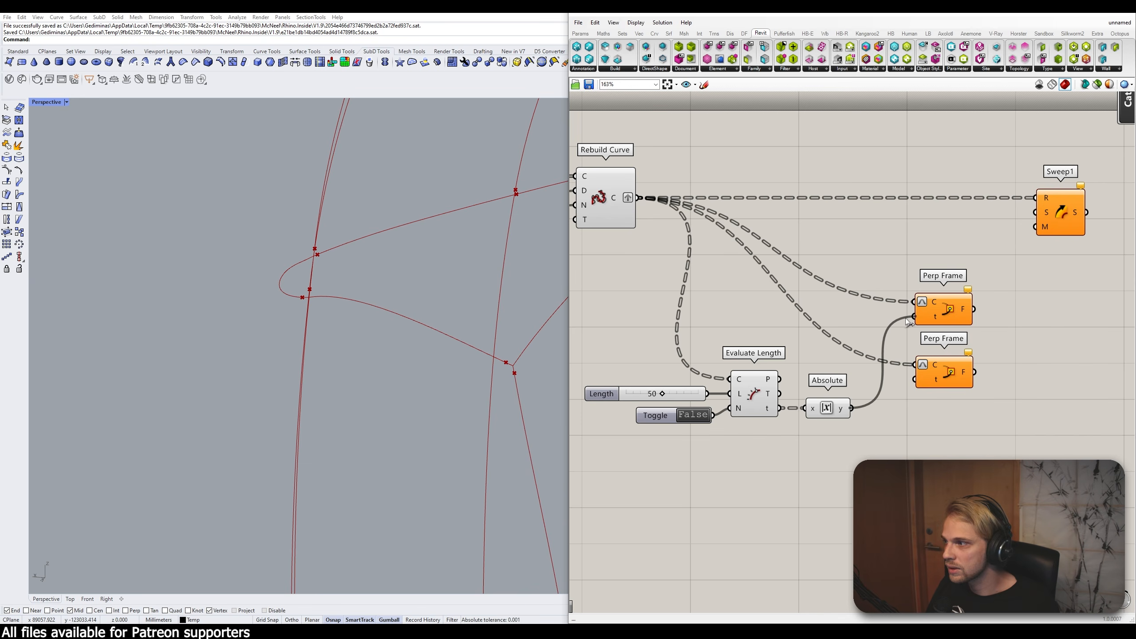
left_click_drag(1029, 448, 1026, 317)
left_click(840, 360)
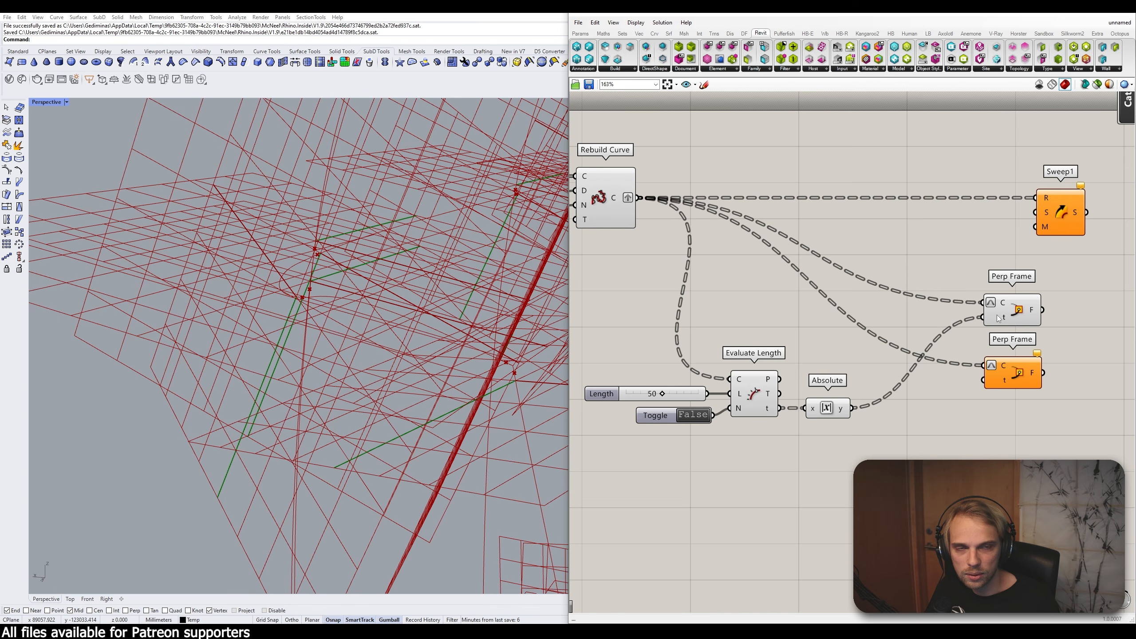
mouse_move(1001, 318)
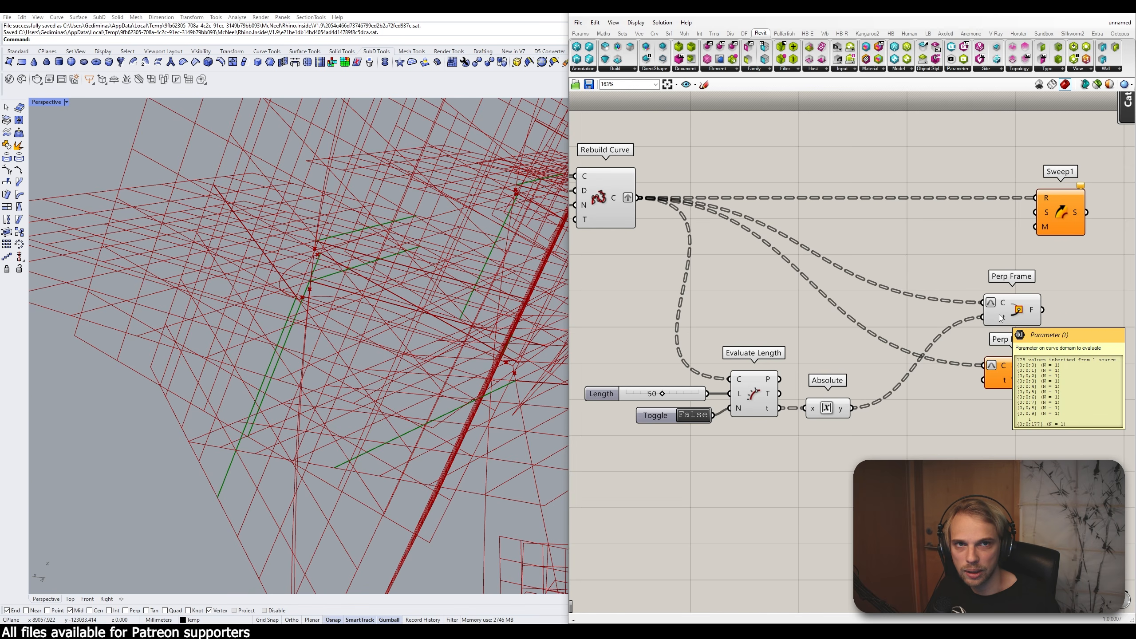
Step: Add a Subtraction component beside Absolute, beneath the two Perp Frame components
right_click_drag(964, 402, 807, 355)
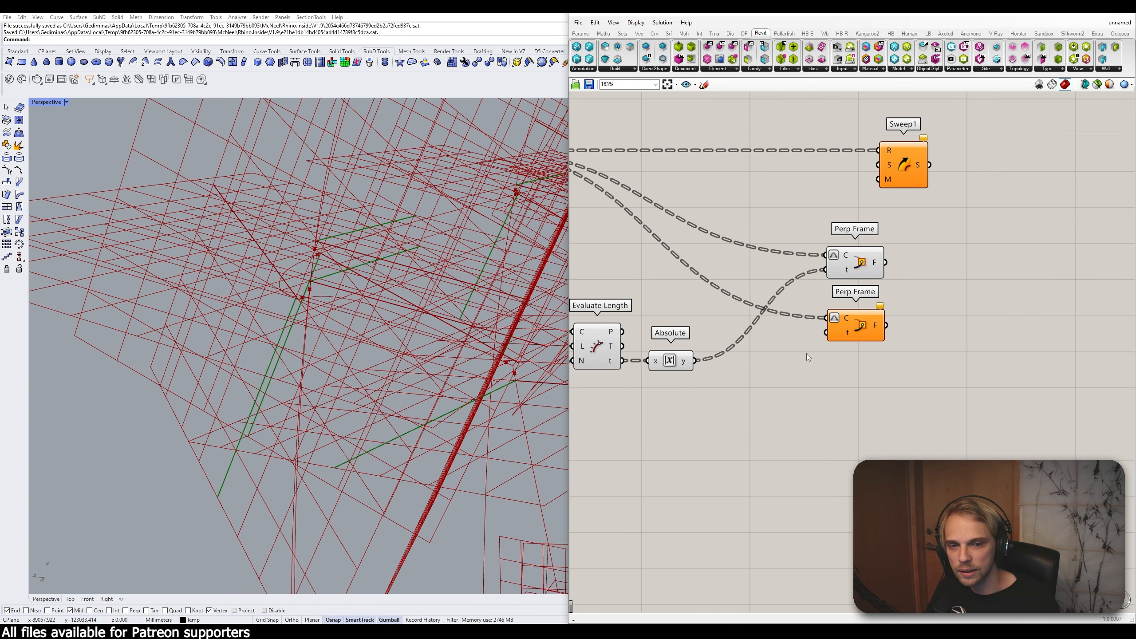
double_click(787, 388)
type("-")
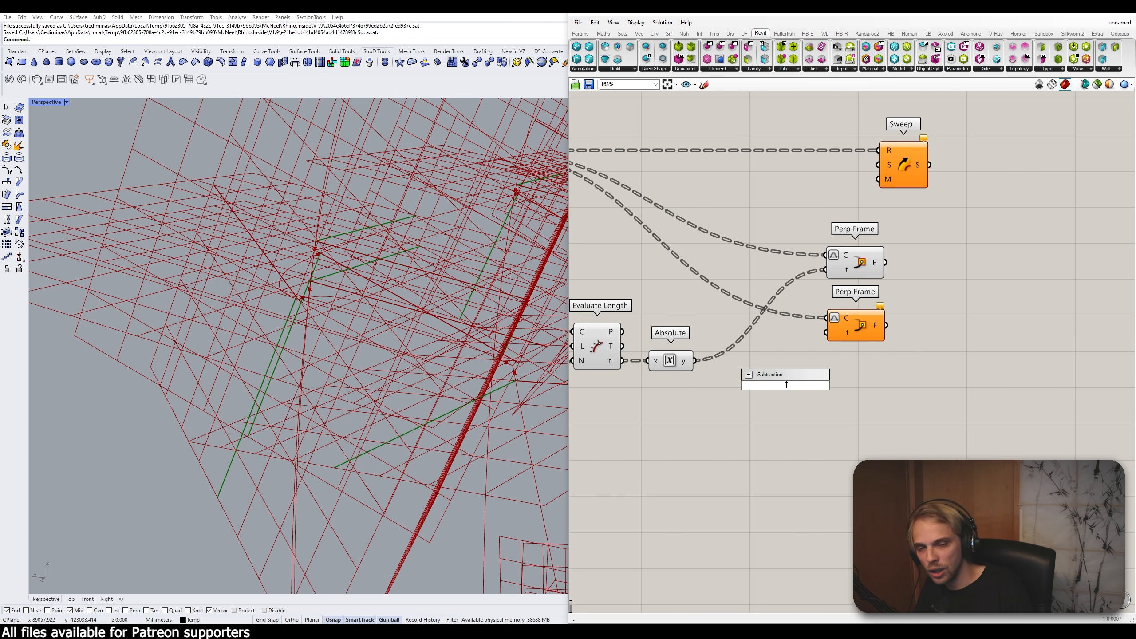
key("Return")
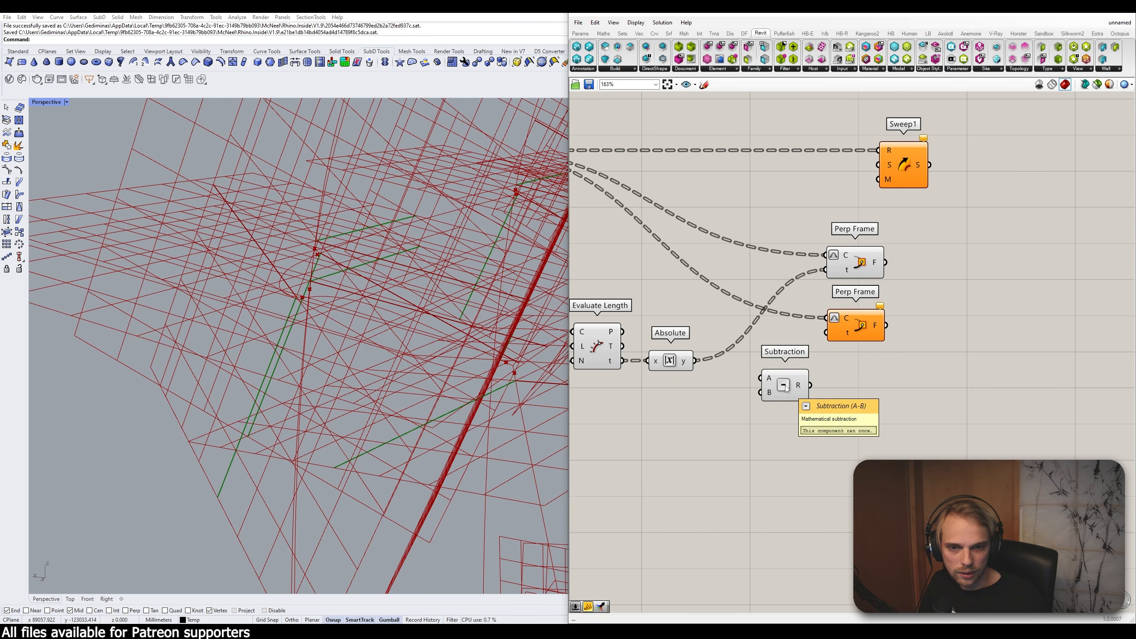
left_click_drag(771, 398, 773, 417)
Step: Add a panel containing 1, connect it to the Subtraction's A input and place it beside that component
double_click(722, 430)
type("1")
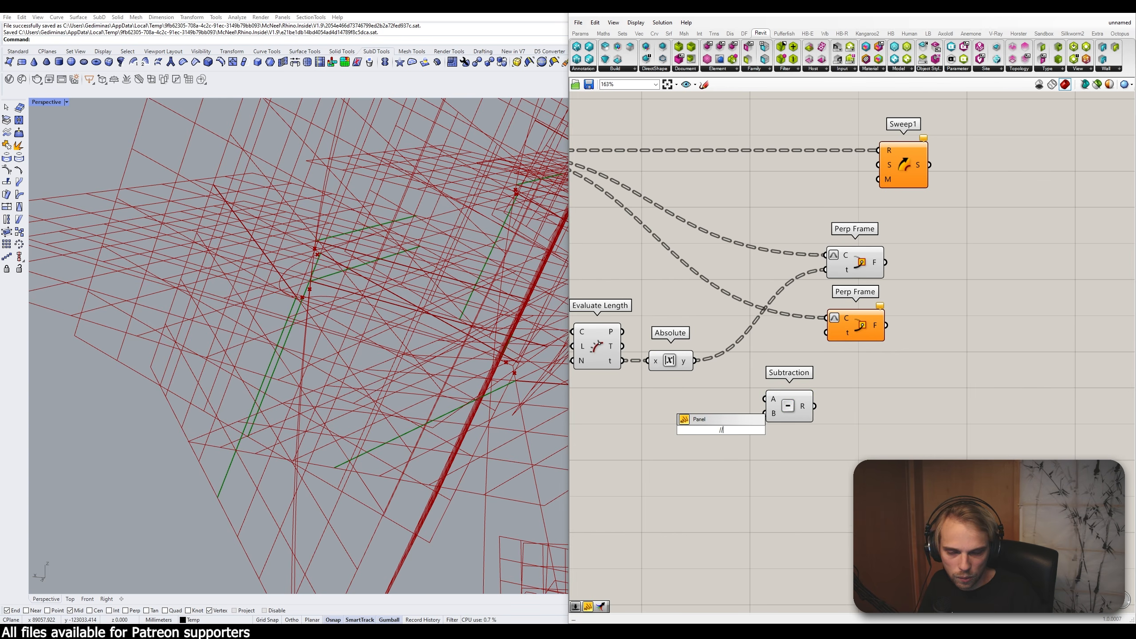
key("Return")
left_click_drag(723, 433, 763, 402)
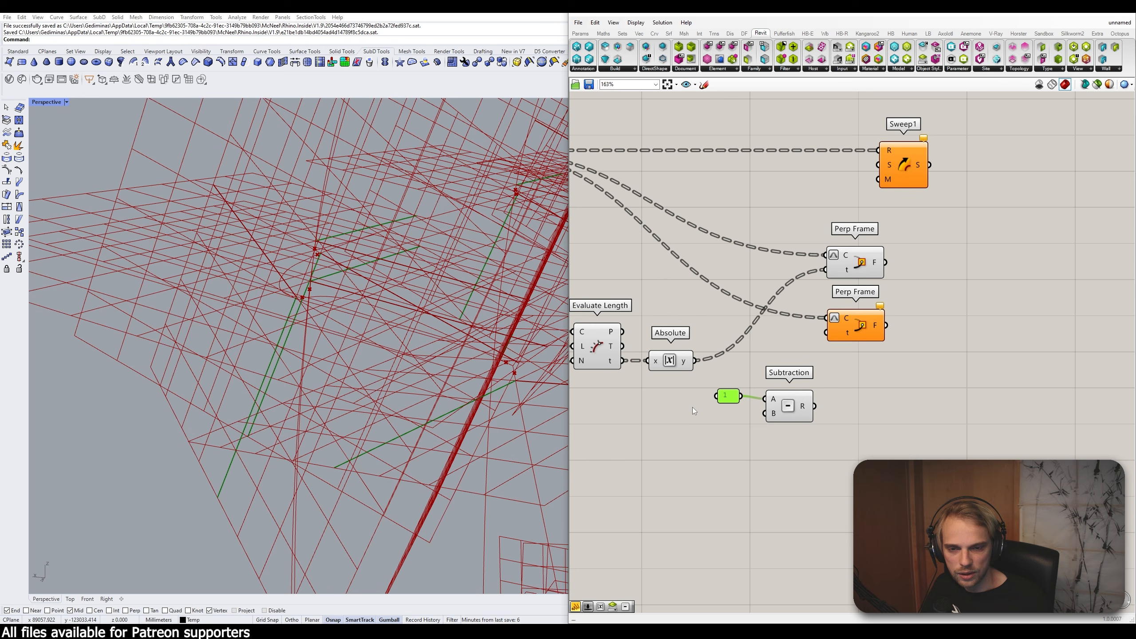
right_click_drag(693, 407, 682, 407)
left_click_drag(718, 398, 732, 400)
Step: Connect Absolute's output to the Subtraction's B input and the Subtraction result to the second Perp Frame's t input
mouse_move(692, 363)
left_mouse_down()
mouse_move(732, 418)
mouse_move(760, 425)
mouse_move(675, 368)
left_mouse_up()
left_click(818, 404)
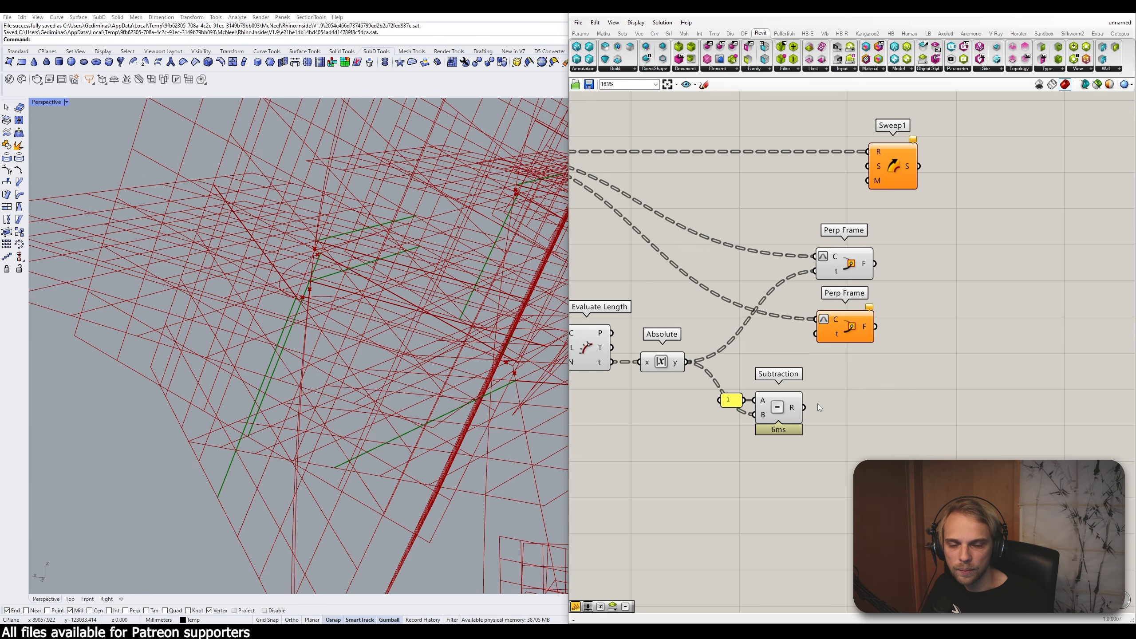
left_click_drag(804, 408, 817, 335)
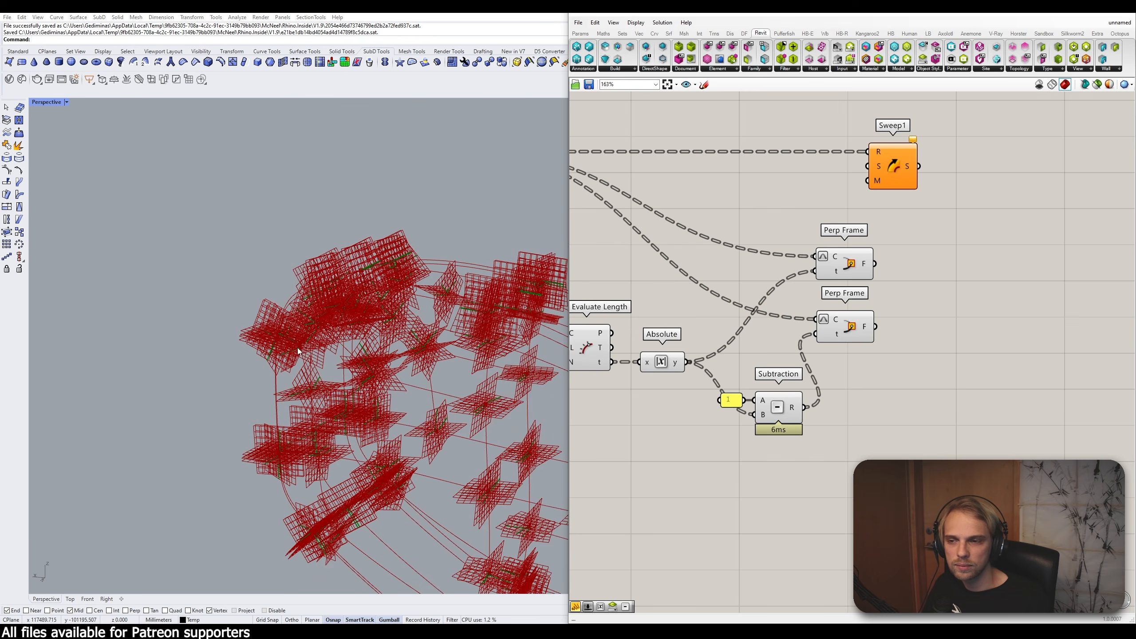
Step: Set the Grasshopper preview plane size to 100
scroll(477, 461, "up", 4)
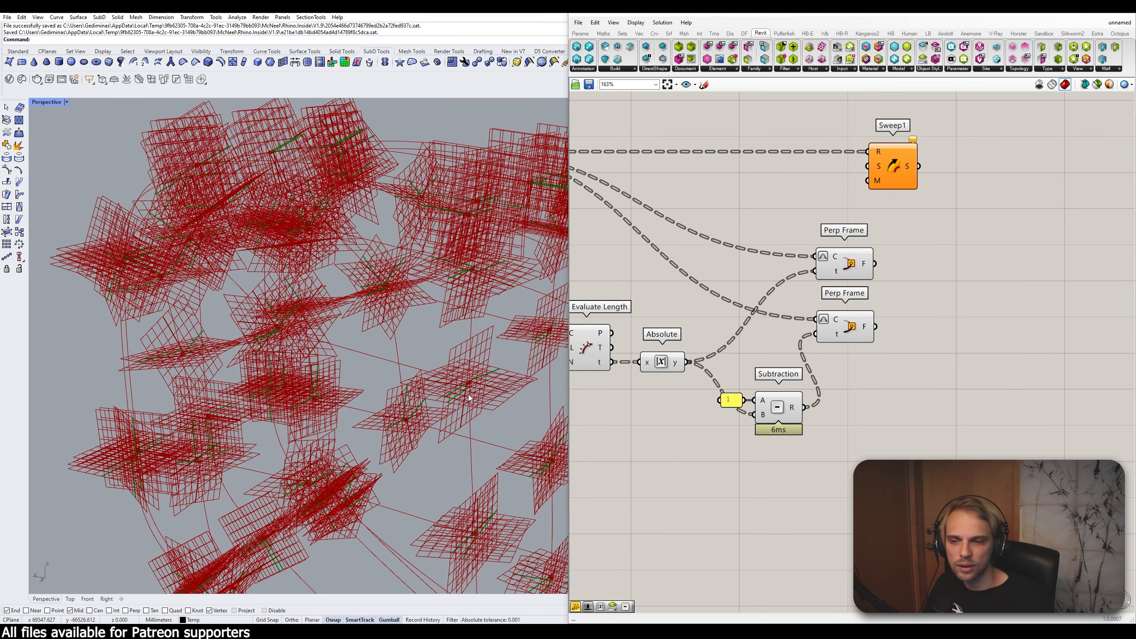
scroll(272, 145, "down", 5)
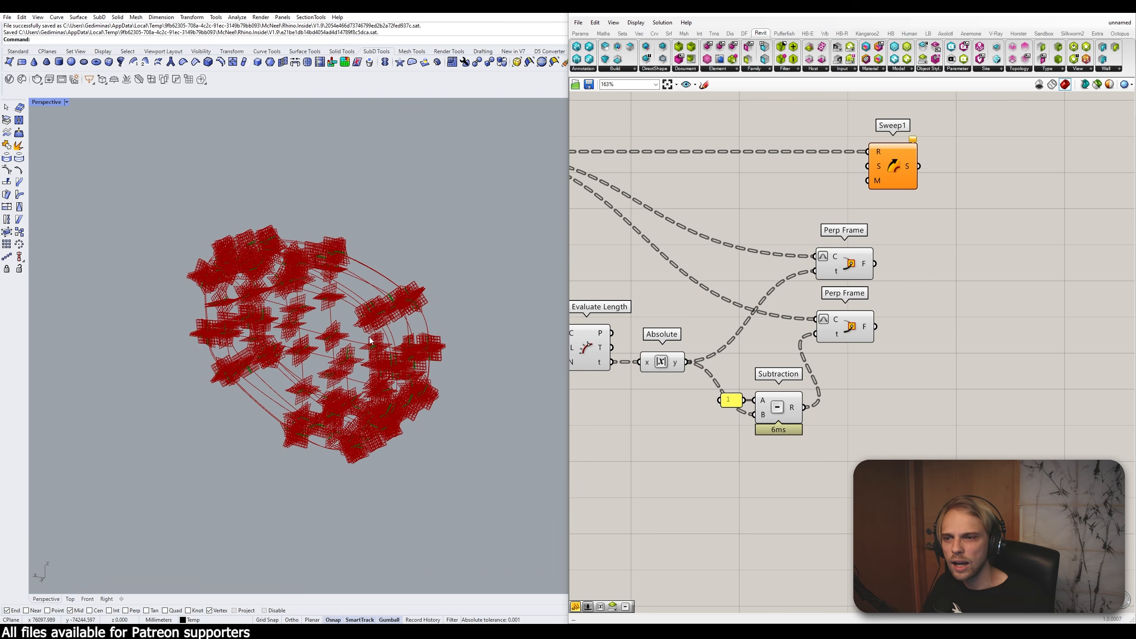
scroll(215, 145, "up", 5)
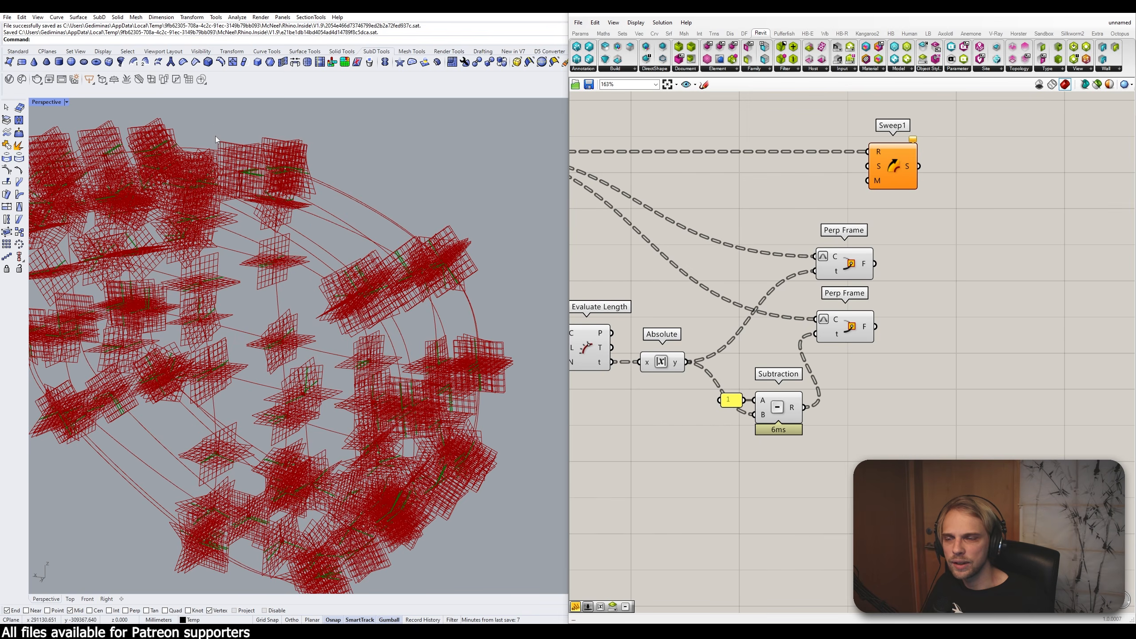
left_click(635, 23)
mouse_move(683, 168)
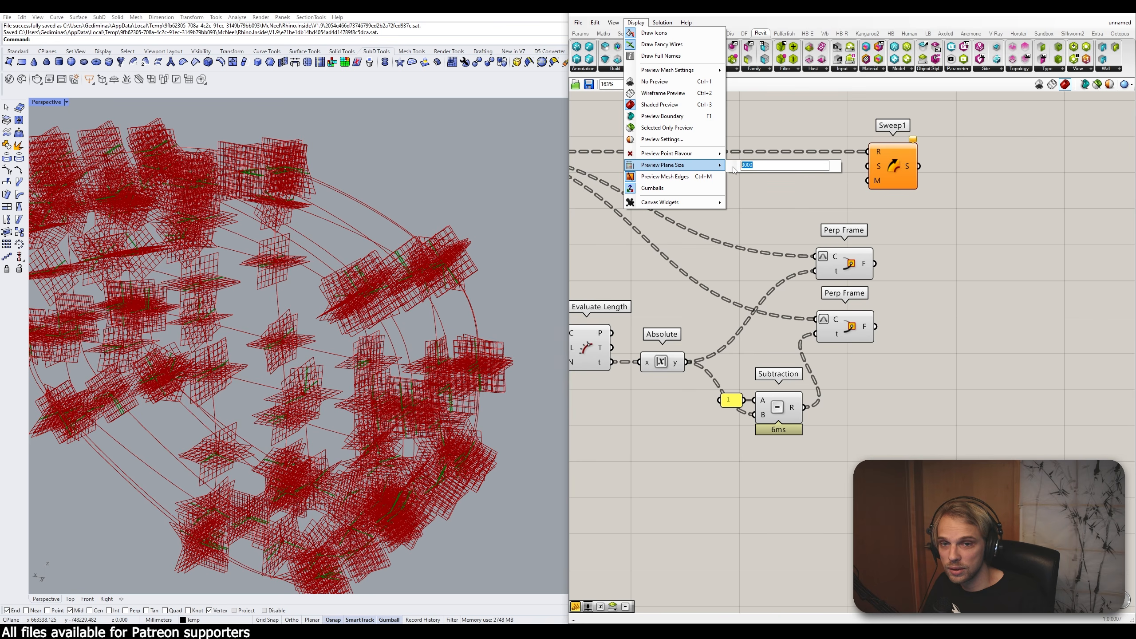
type("1")
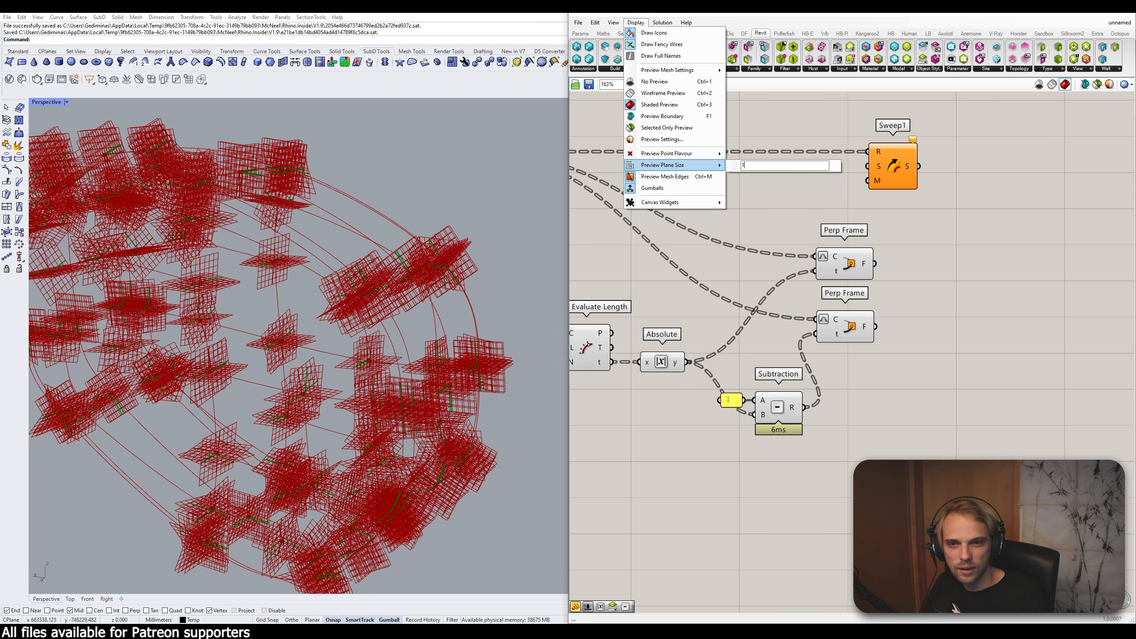
type("00")
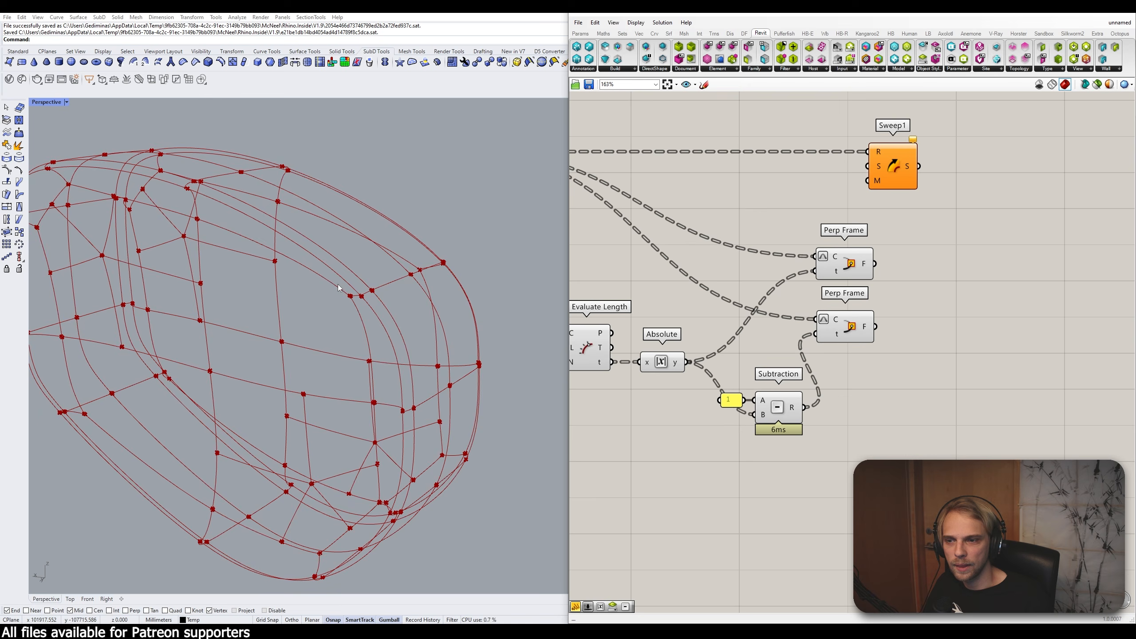
Step: Examine the perpendicular frames where the curves meet at the nodes in the Rhino perspective view
scroll(338, 287, "up", 10)
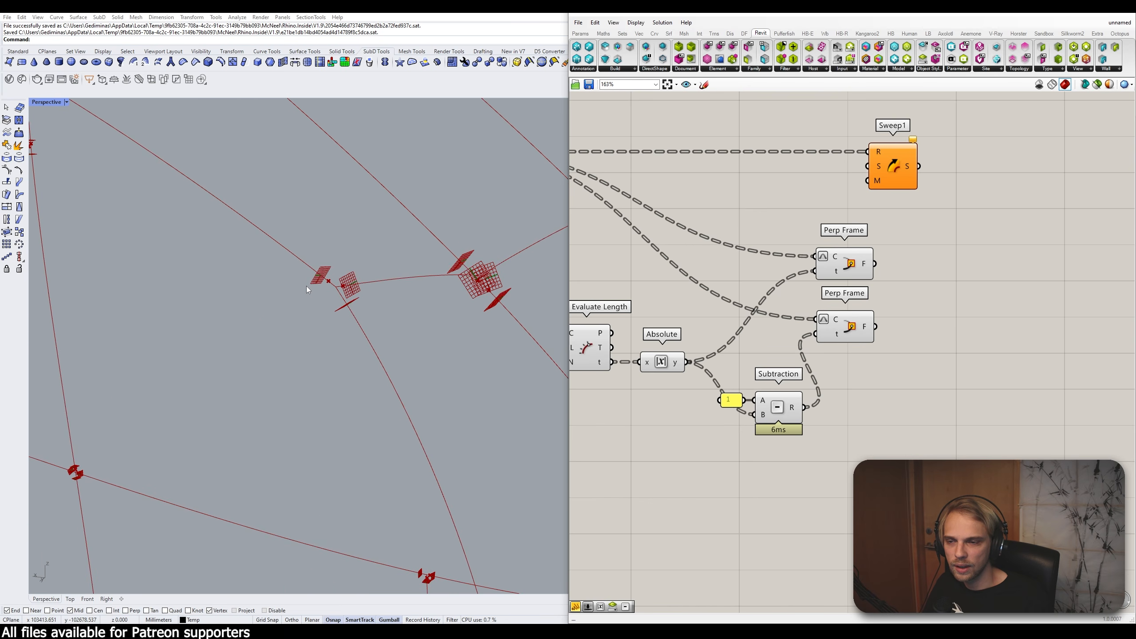
right_click_drag(307, 290, 403, 316)
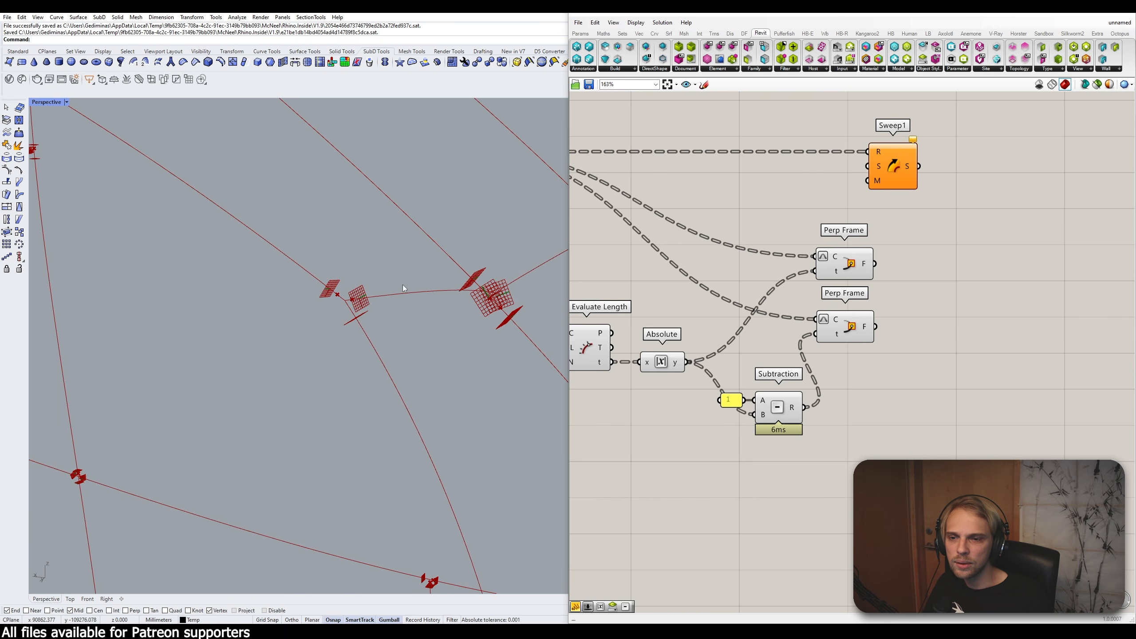
scroll(403, 288, "down", 9)
right_click_drag(226, 258, 395, 297, "shift")
scroll(279, 278, "down", 4)
right_click_drag(279, 279, 350, 296, "shift")
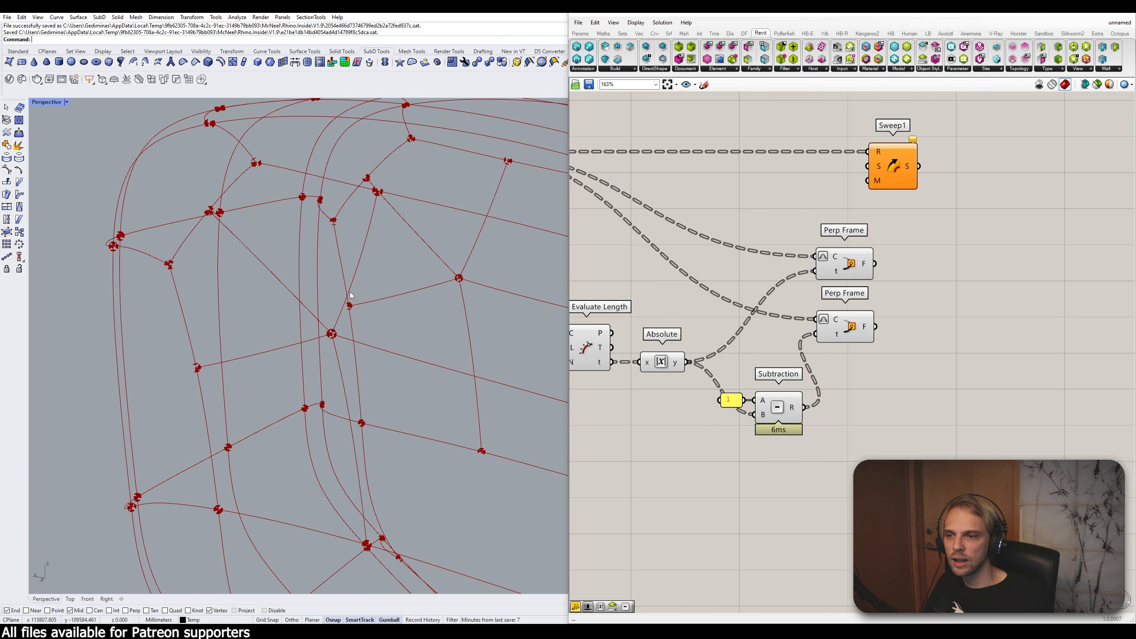
scroll(175, 274, "up", 3)
scroll(181, 278, "up", 6)
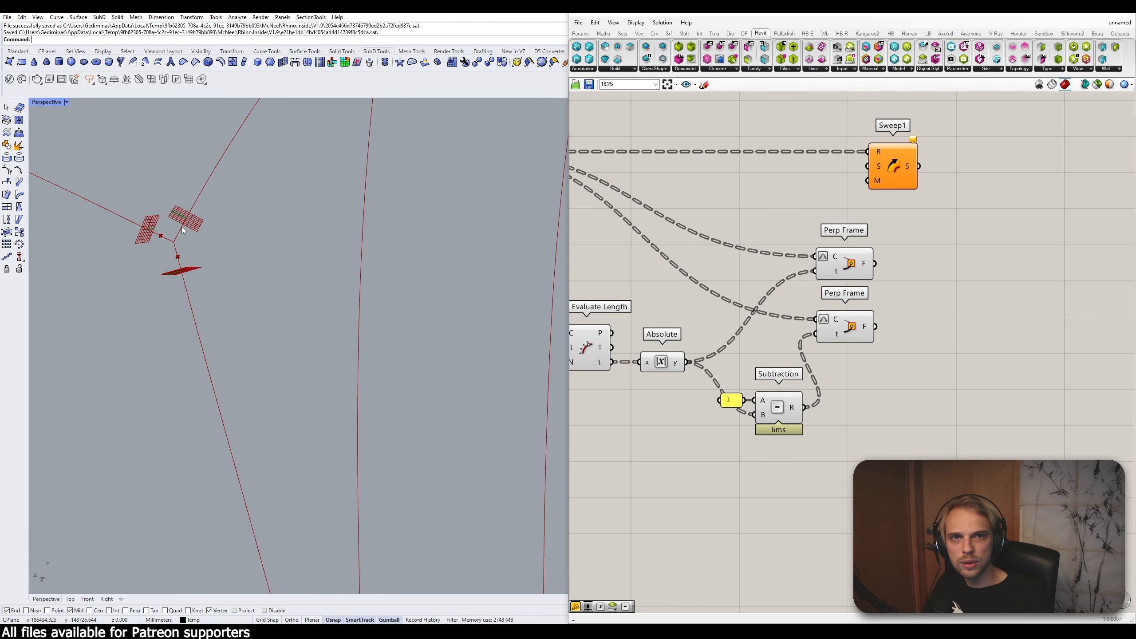
Step: Align the Length slider with the Toggle below it, next to the Evaluate Length component
right_click_drag(835, 403, 980, 377)
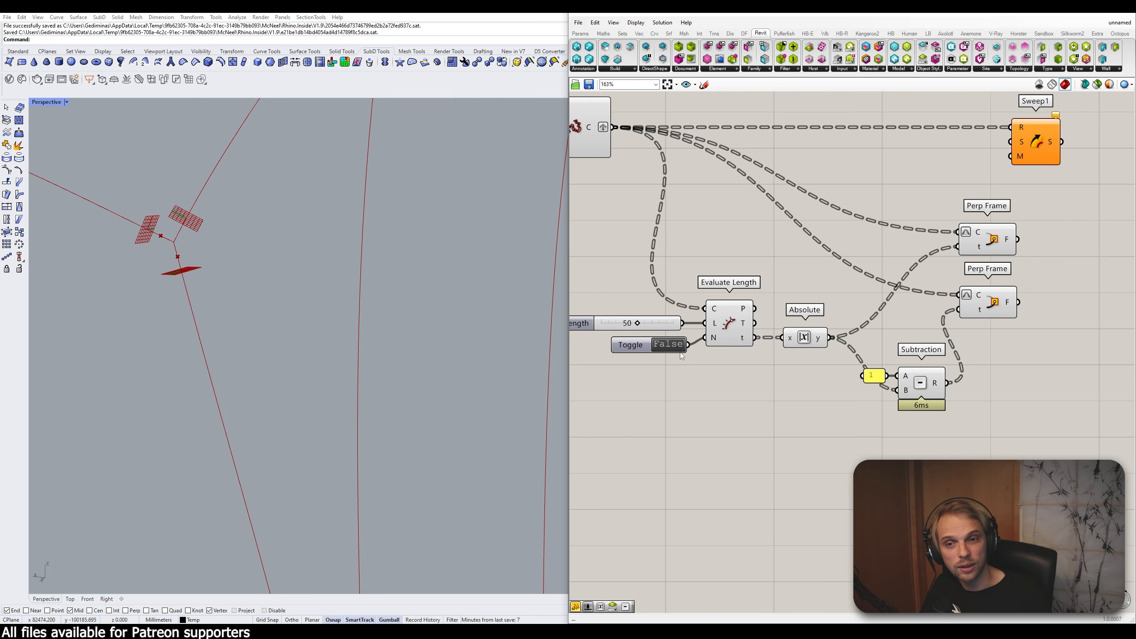
right_click_drag(681, 353, 786, 370)
scroll(756, 345, "up", 2)
mouse_move(678, 338)
left_mouse_down()
mouse_move(645, 327)
mouse_move(675, 343)
left_mouse_up()
left_click_drag(771, 345, 786, 339)
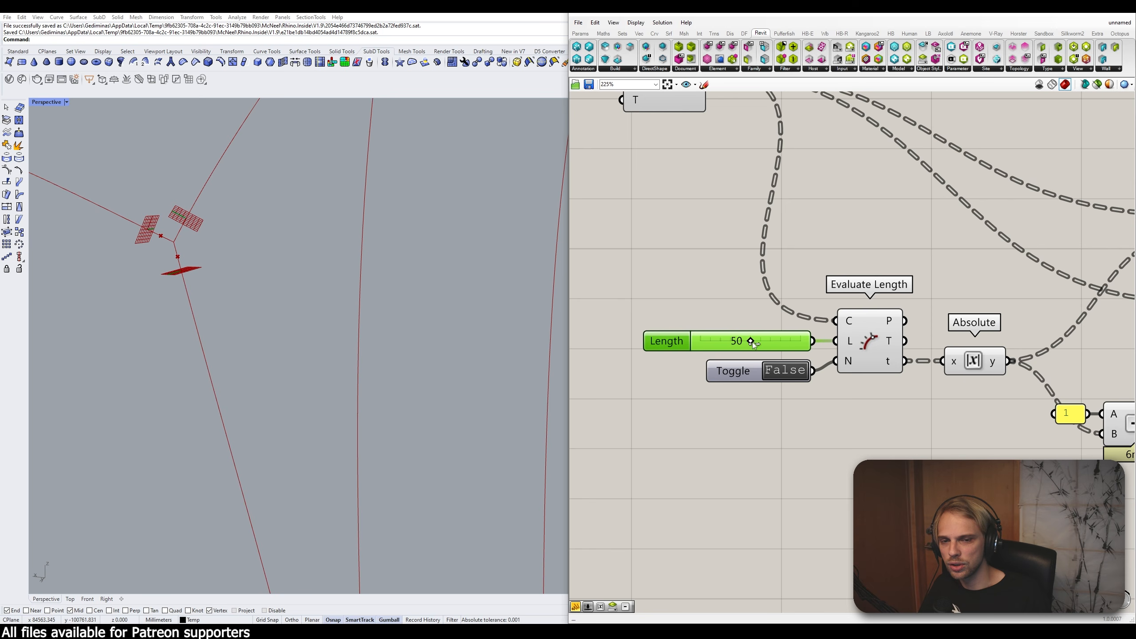
mouse_move(753, 343)
left_mouse_down()
mouse_move(806, 342)
mouse_move(739, 343)
mouse_move(771, 350)
mouse_move(753, 350)
left_mouse_up()
left_click(666, 279)
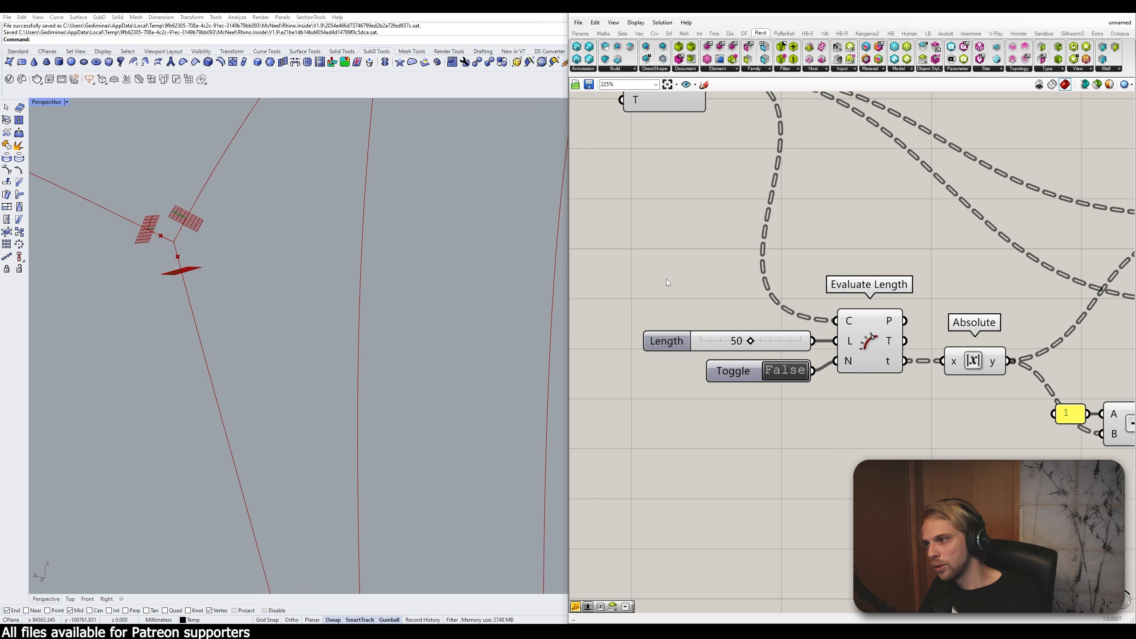
Step: Tidy the Perp Frame area by moving the Subtraction component and its panel level with Absolute
scroll(760, 309, "down", 5)
scroll(862, 325, "up", 3)
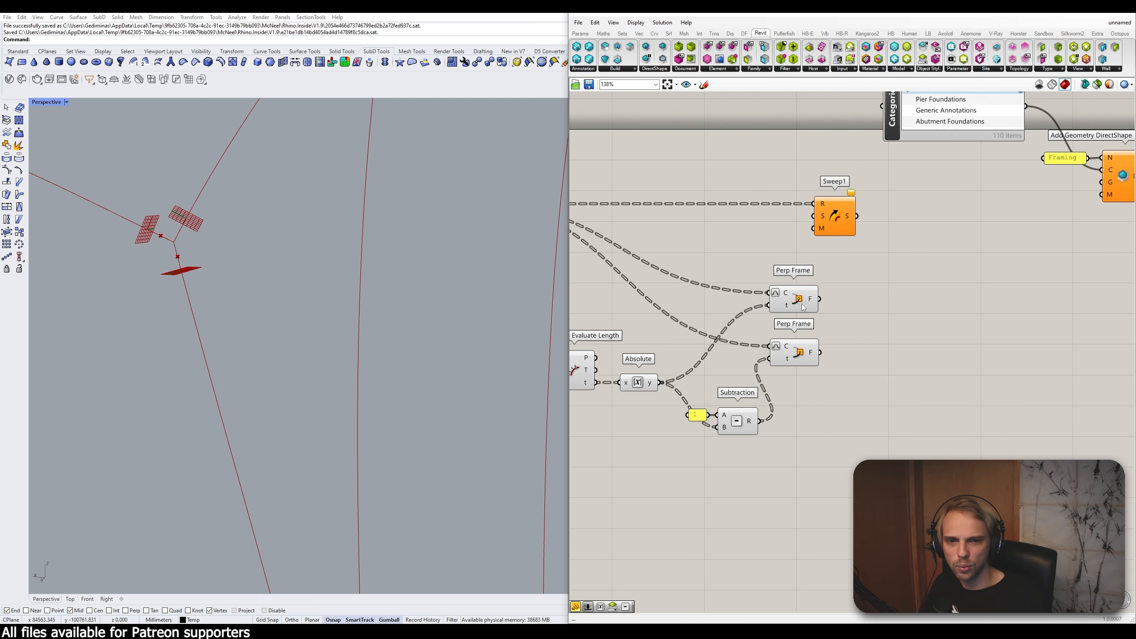
left_click_drag(804, 308, 800, 303)
left_click(810, 365)
scroll(830, 355, "down", 3)
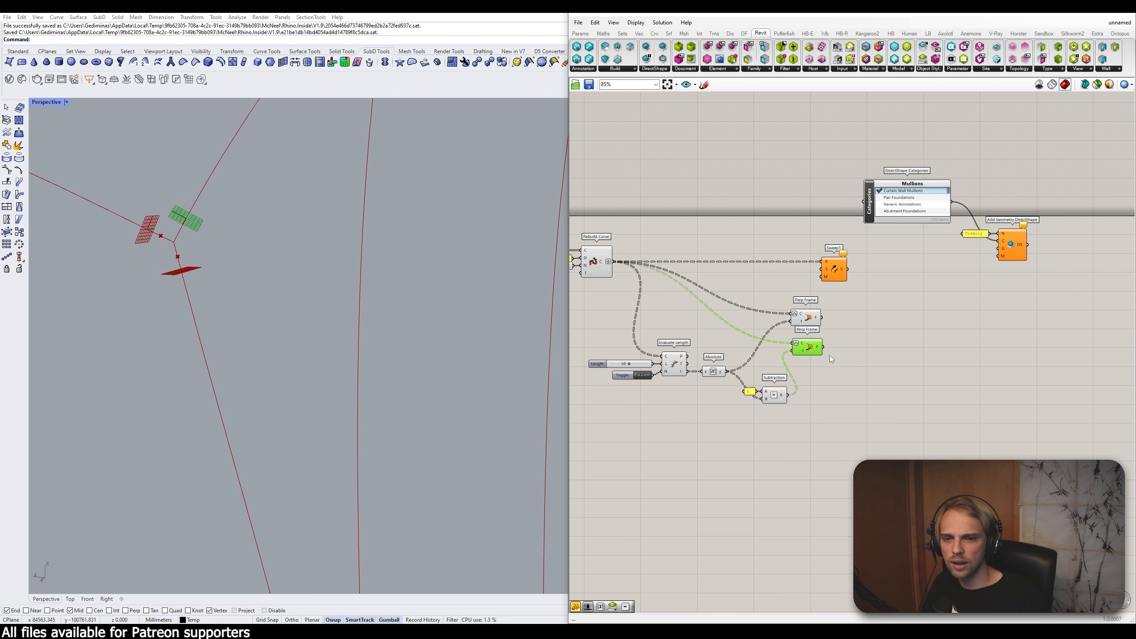
left_click_drag(840, 401, 890, 272)
scroll(827, 383, "up", 2)
left_click(921, 272)
right_click_drag(912, 267, 838, 294)
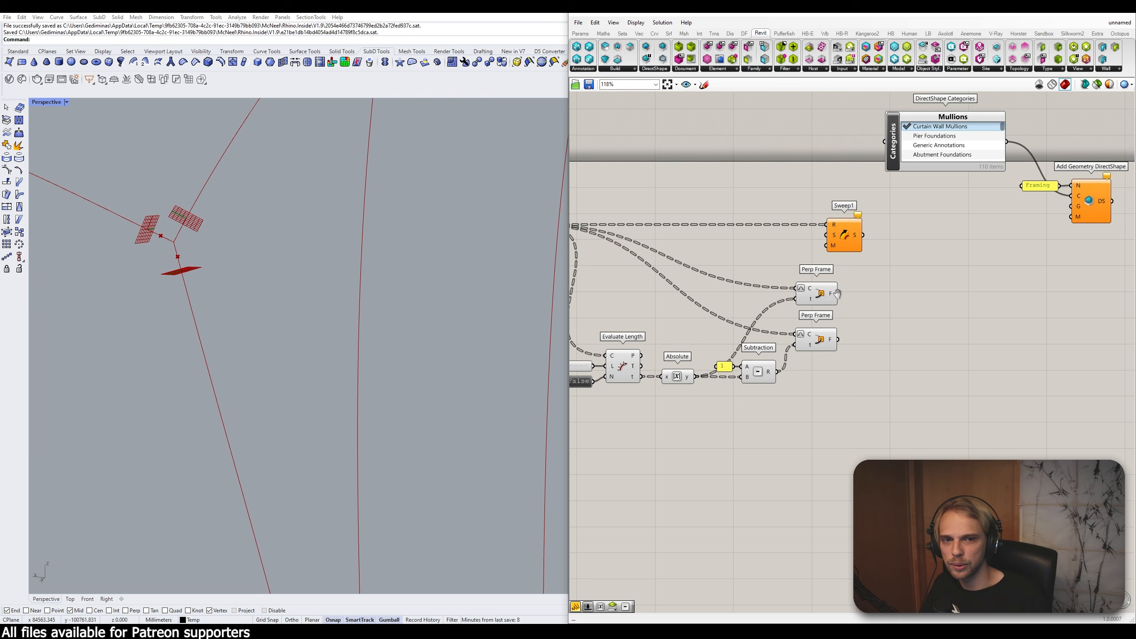
Step: Add a Merge component and connect the two Perp Frame outputs to its D1 and D2 inputs
scroll(765, 304, "up", 3)
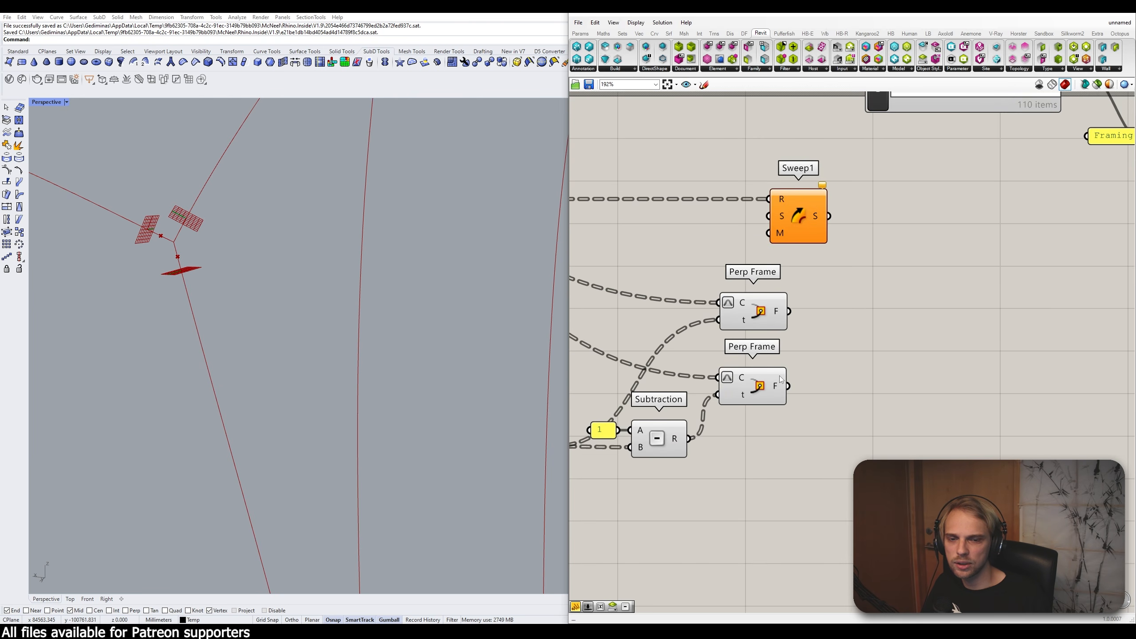
double_click(851, 354)
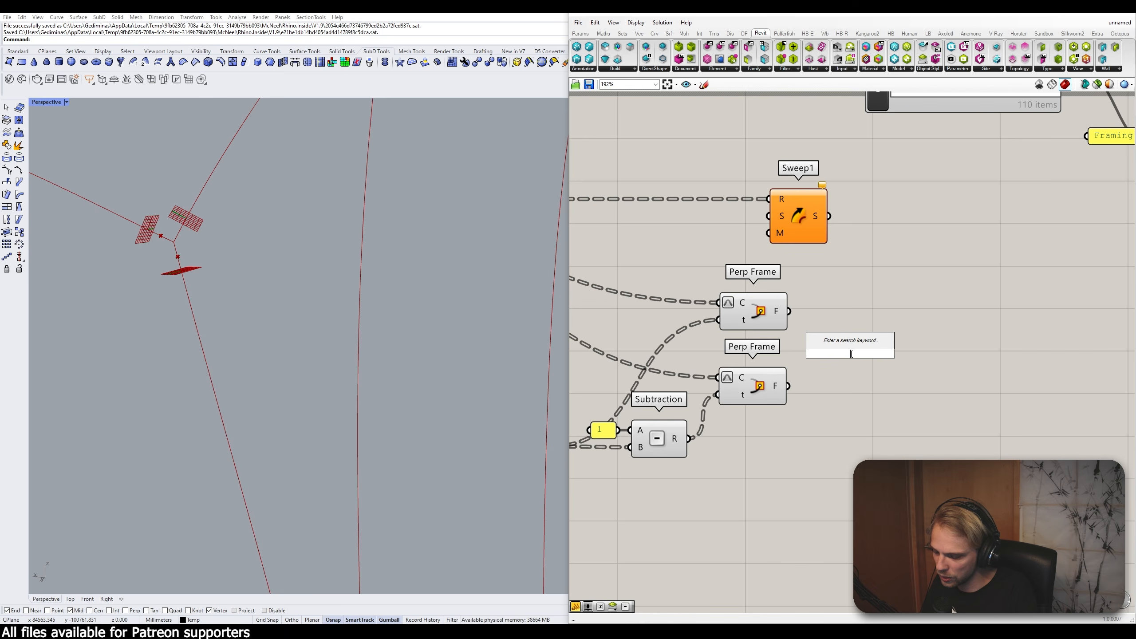
type("merge")
left_click(846, 348)
left_click_drag(789, 312, 812, 346)
left_click_drag(789, 386, 840, 377)
Step: Remove the unused D3 input from the Merge component and check its merged output
scroll(840, 377, "up", 4)
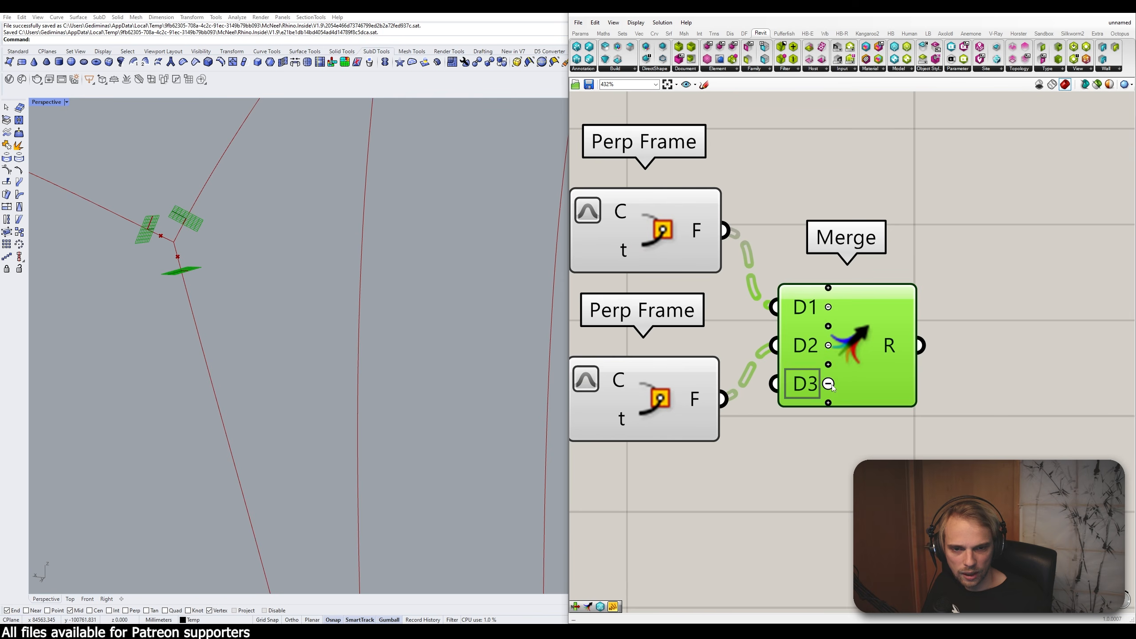
left_click(838, 382)
mouse_move(894, 323)
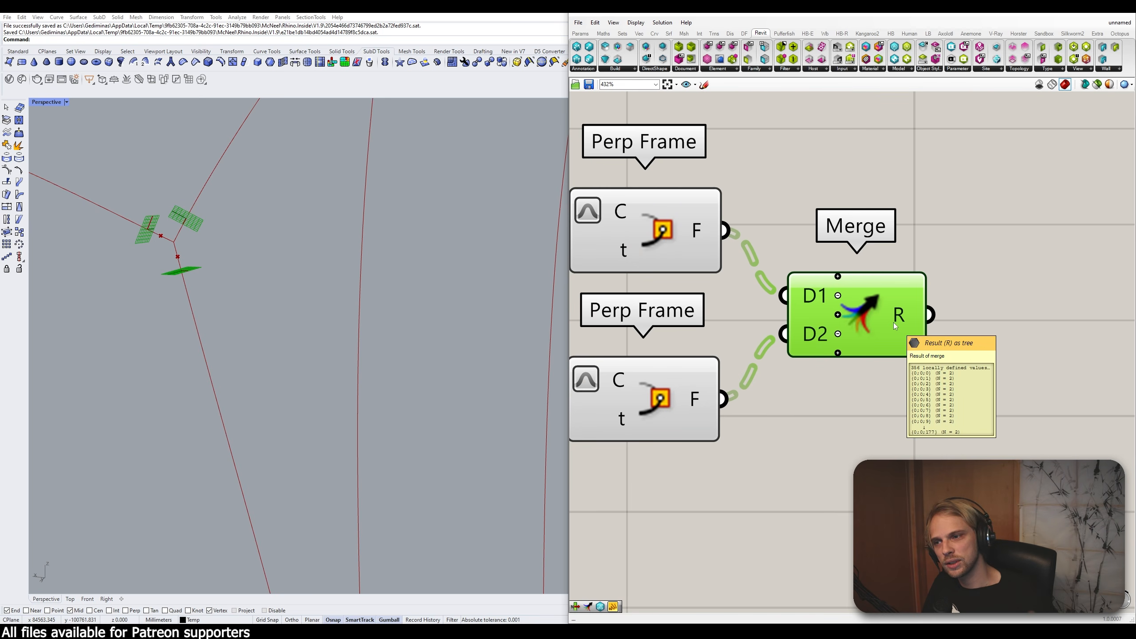
left_click(970, 322)
Step: Add a Rectangle component from the component search, next to the Merge component
scroll(971, 321, "down", 3)
right_click_drag(970, 321, 770, 310)
scroll(752, 305, "down", 2)
double_click(790, 310)
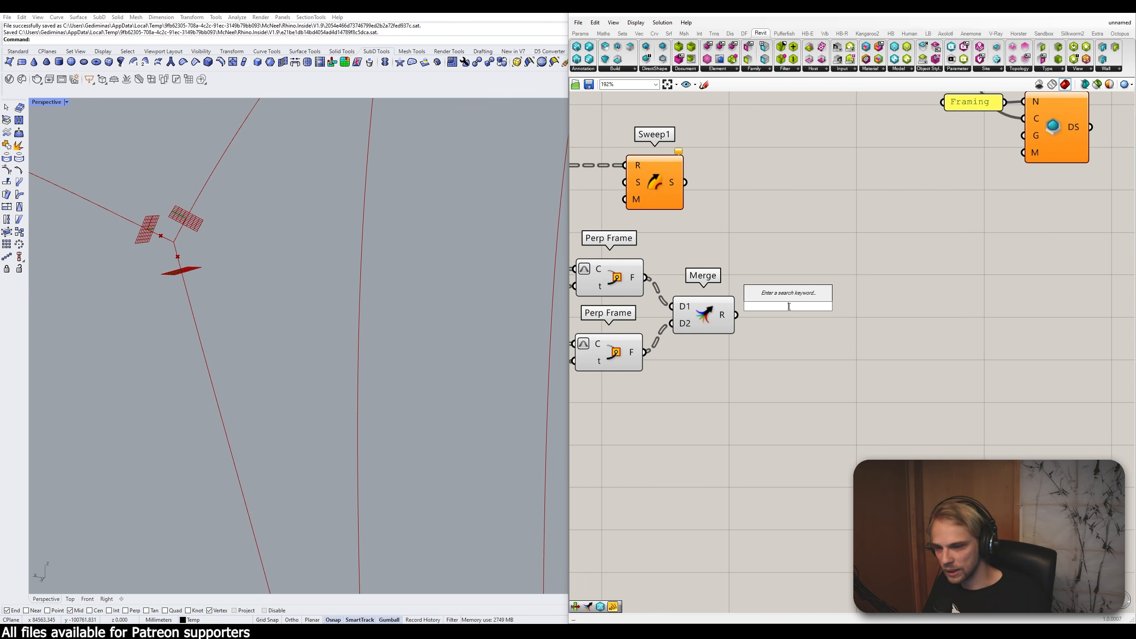
type("recta")
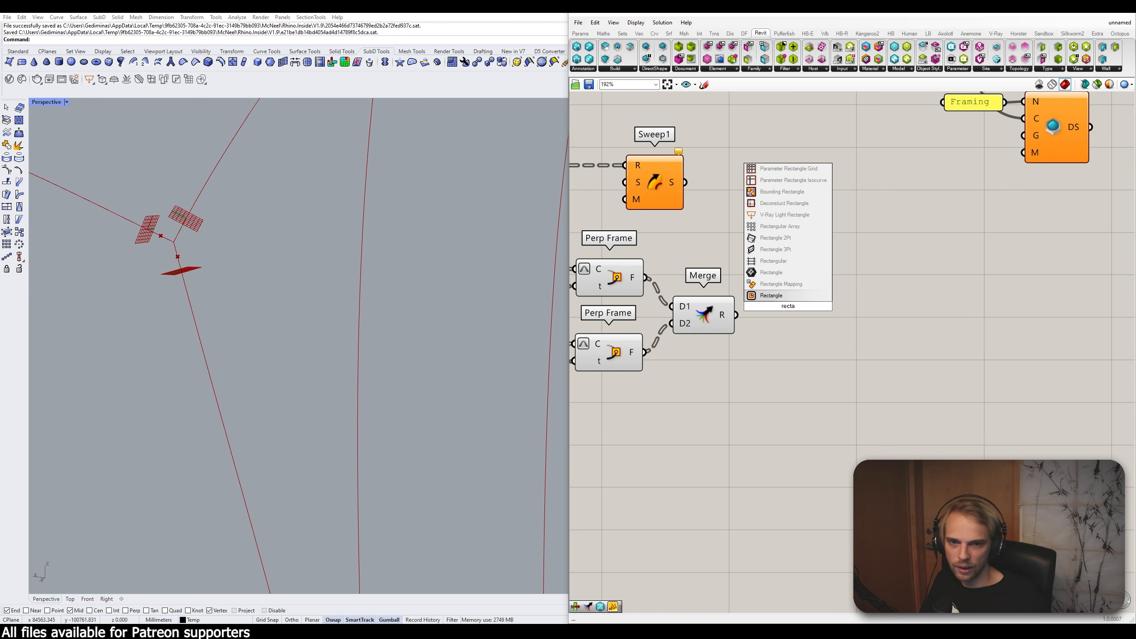
left_click(772, 296)
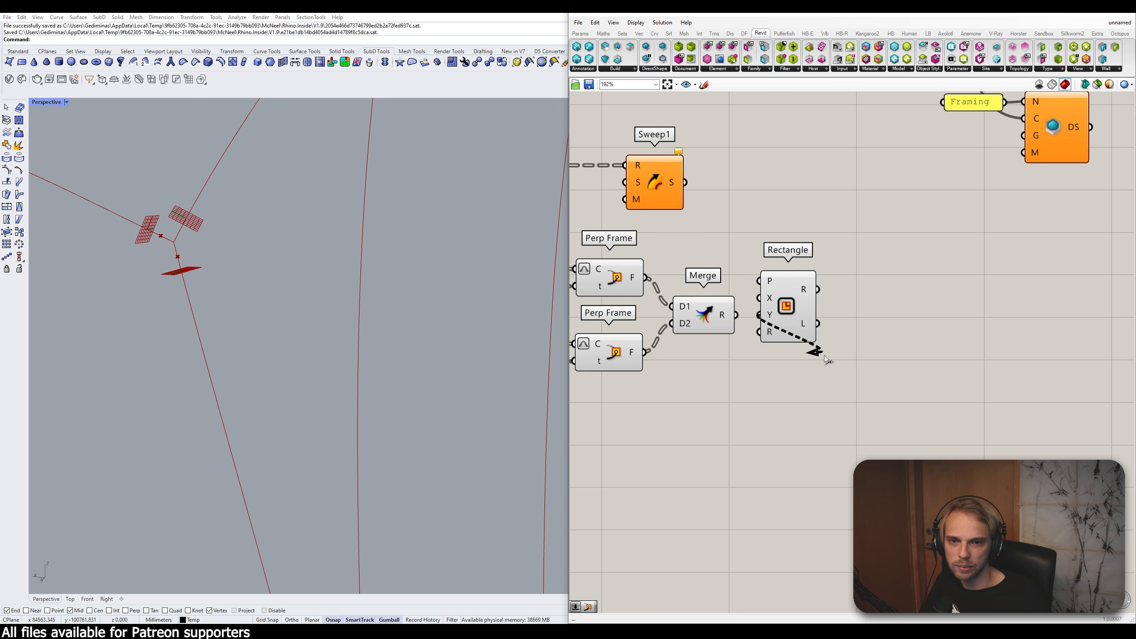
Step: Connect the Merge result to the Rectangle's P input and position the Rectangle beside Merge
left_click_drag(791, 320, 827, 379)
left_click_drag(736, 315, 814, 346)
left_click_drag(841, 367, 837, 338)
left_click(777, 277)
scroll(220, 222, "up", 3)
scroll(221, 225, "down", 3)
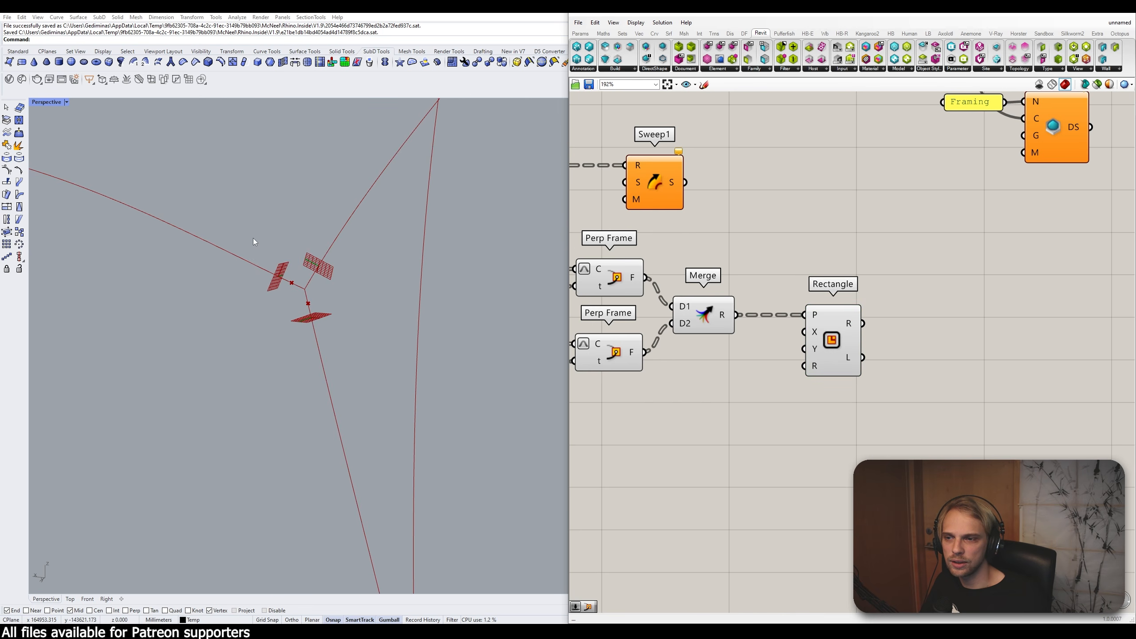
Step: Add a number slider set to 70 and position it below the Merge component
left_click_drag(824, 336, 833, 340)
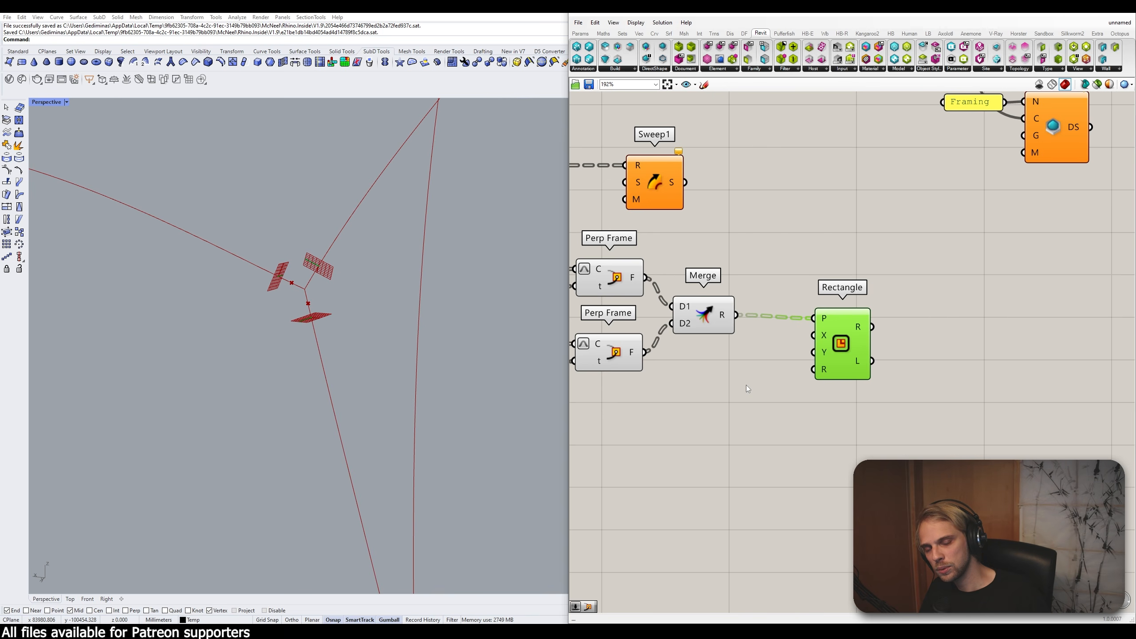
mouse_move(826, 339)
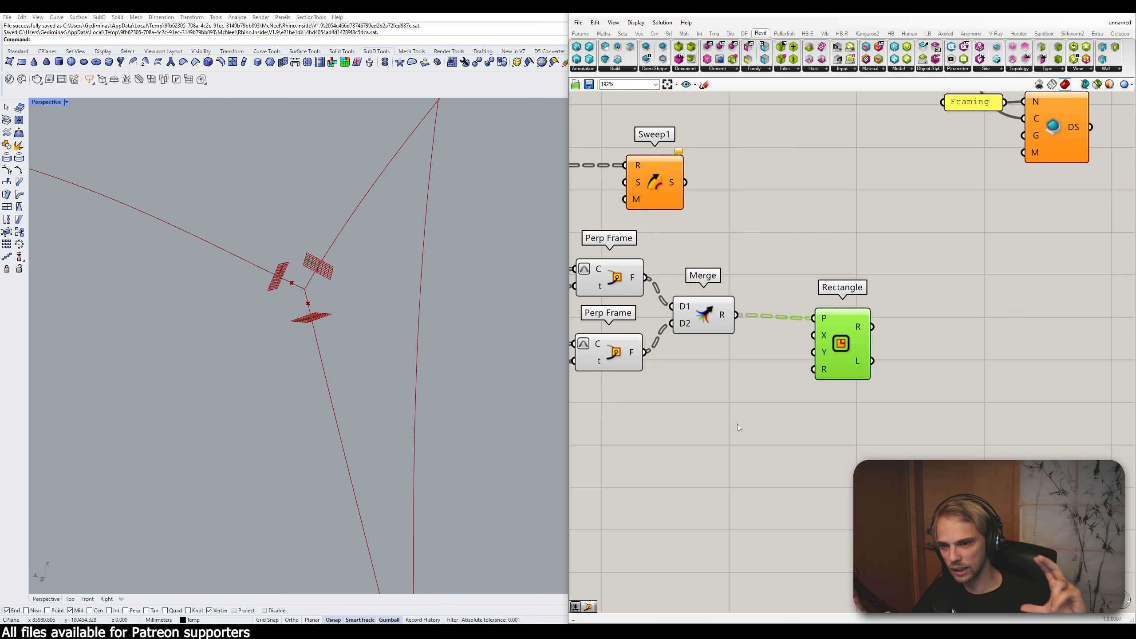
double_click(714, 414)
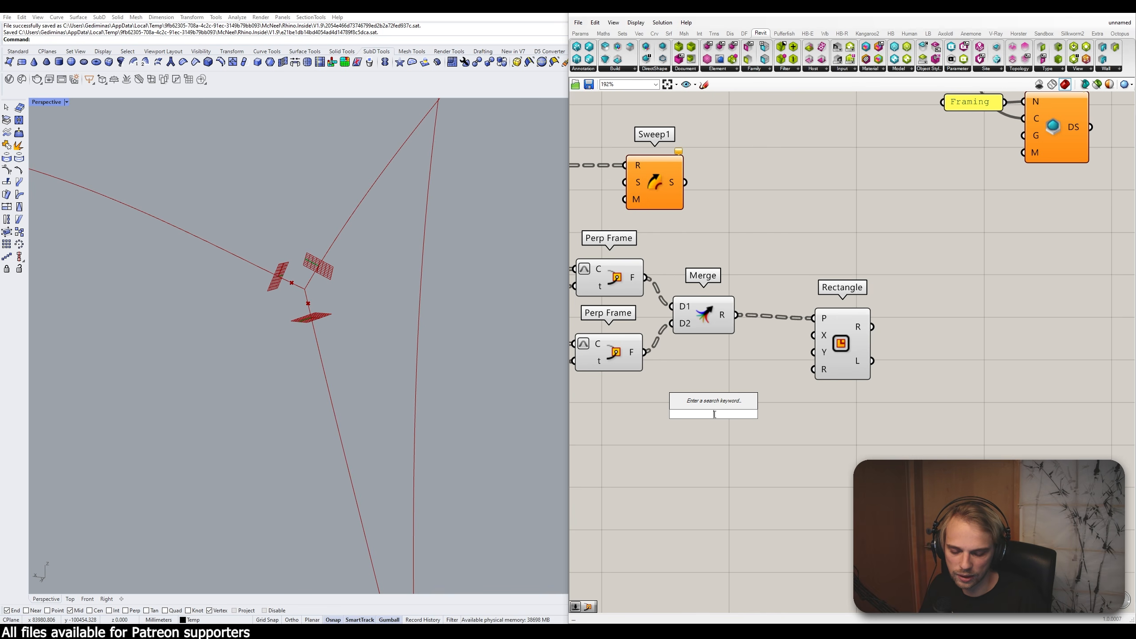
type("70")
key("Return")
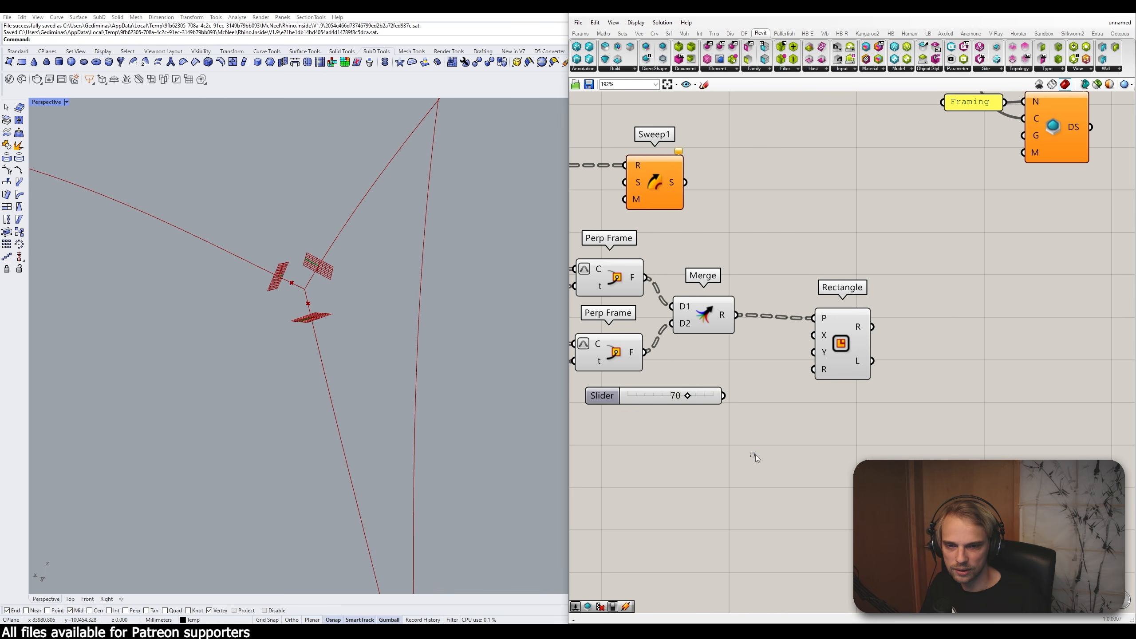
left_click_drag(706, 399, 712, 404)
left_click(798, 424)
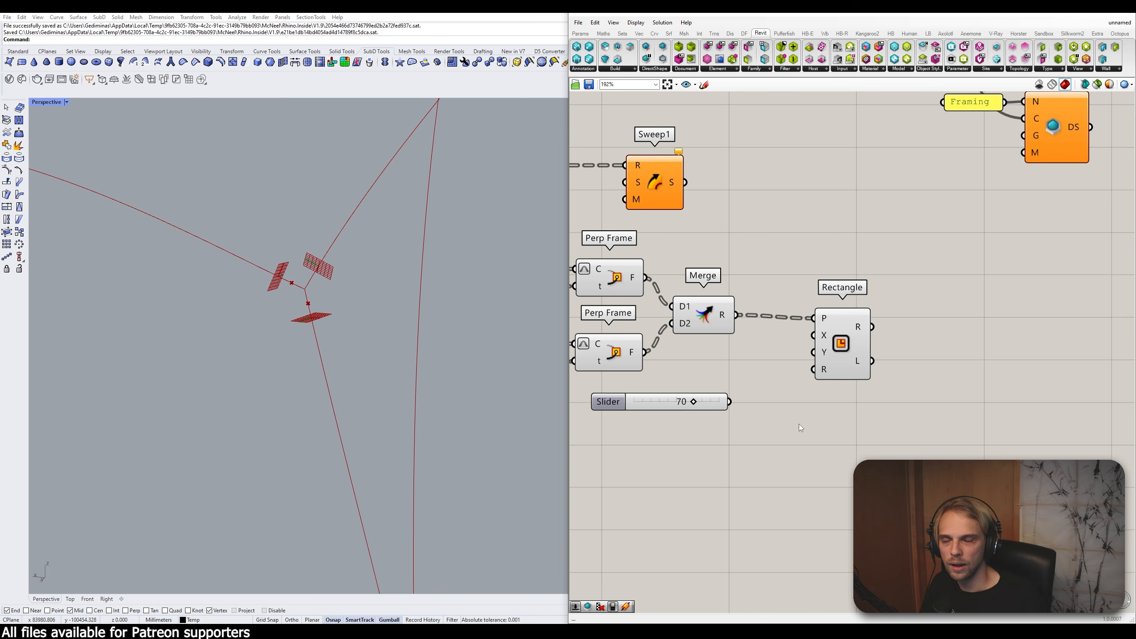
Step: Move the Rectangle farther from Merge, then add a Division component and connect the 70 slider to its A input
left_click_drag(859, 356, 984, 352)
double_click(773, 438)
type("division")
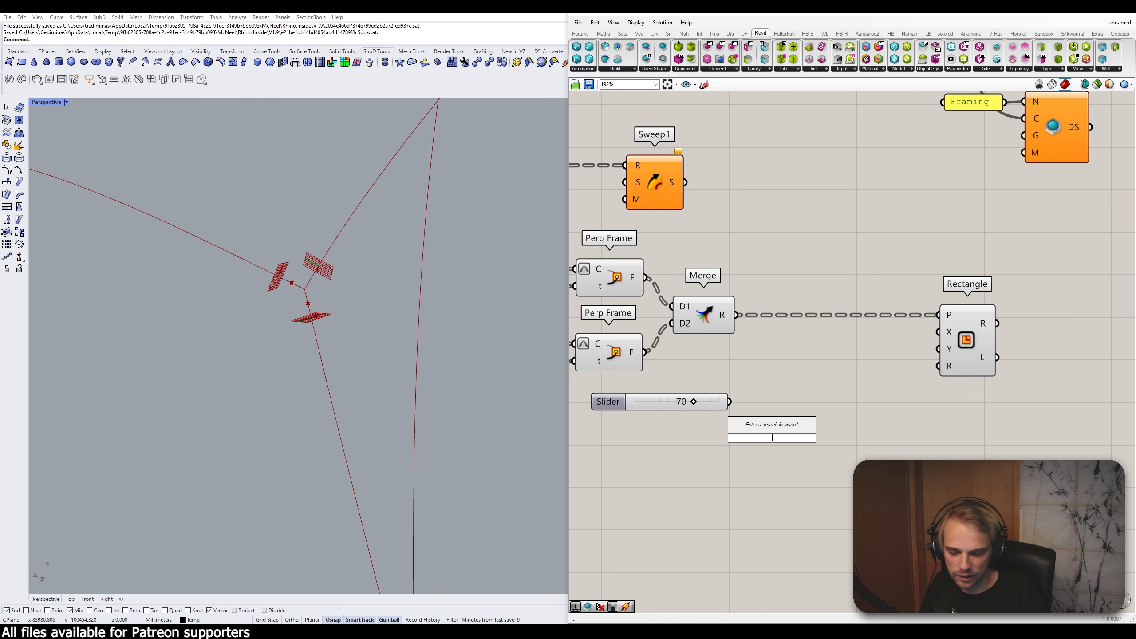
key("Return")
left_click_drag(730, 402, 775, 411)
Step: Add a panel containing 2 under the slider and connect it to the Division's B input
double_click(703, 454)
type("//2")
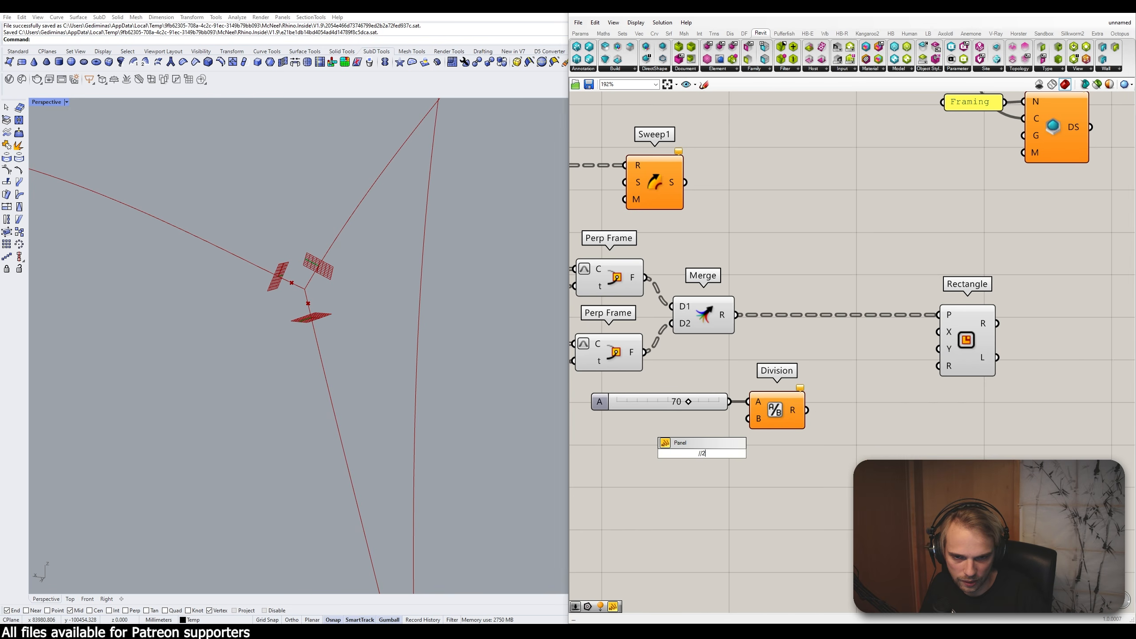
key("Return")
left_click_drag(717, 451, 720, 421)
left_click(779, 422)
Step: Add a Negative component after Division and connect the Division result to its x input
double_click(854, 421)
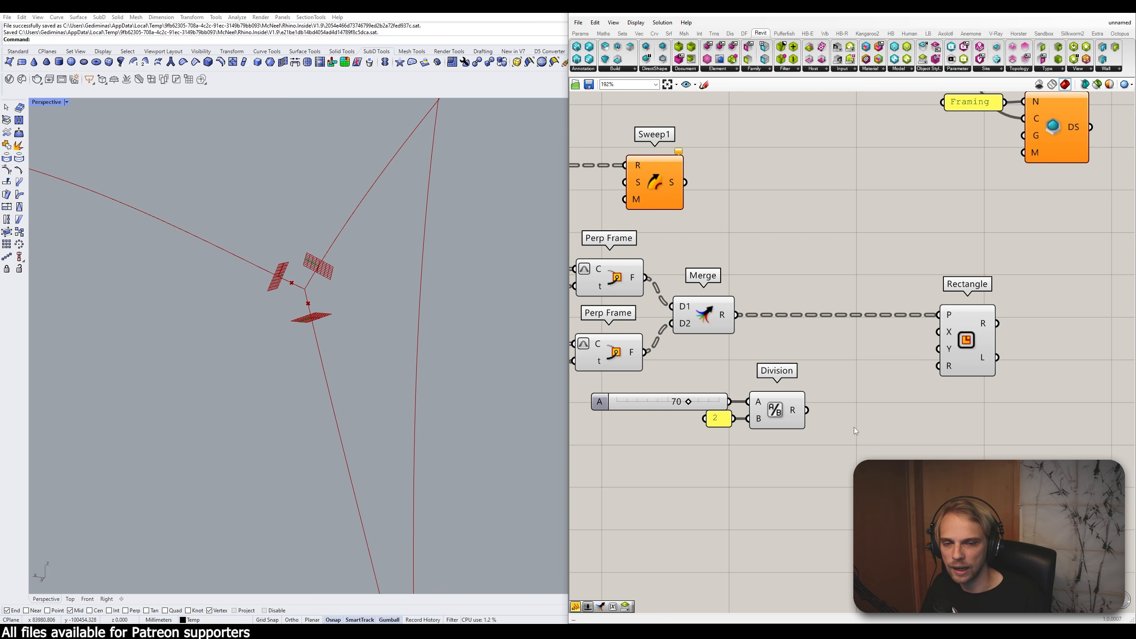
type("neg")
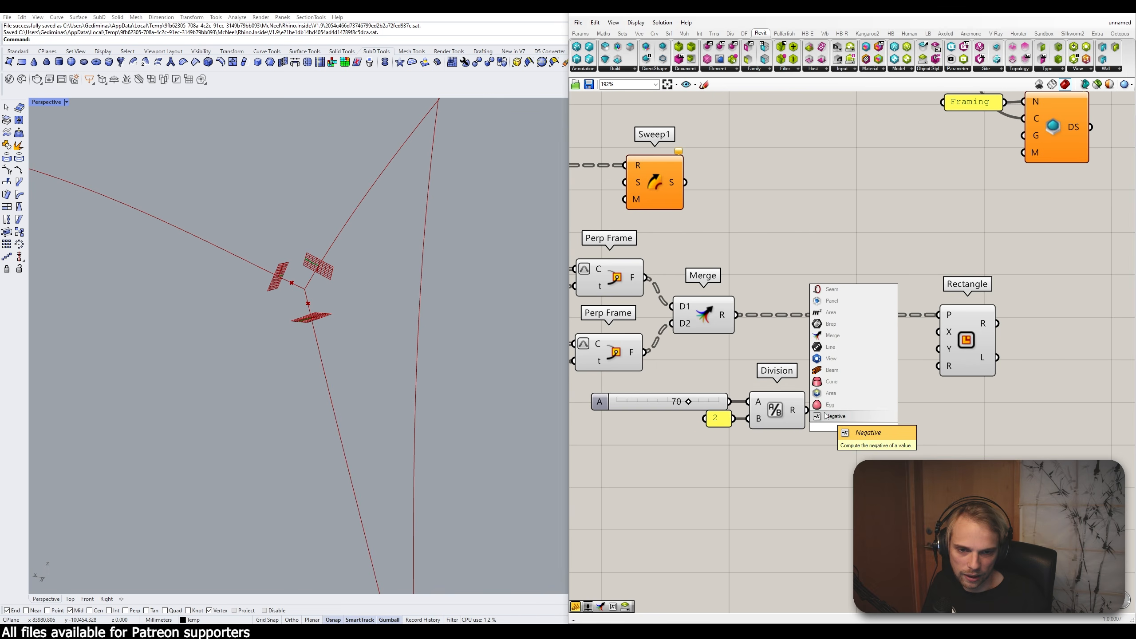
left_click(827, 416)
left_click_drag(806, 411, 831, 426)
left_click_drag(856, 426, 845, 383)
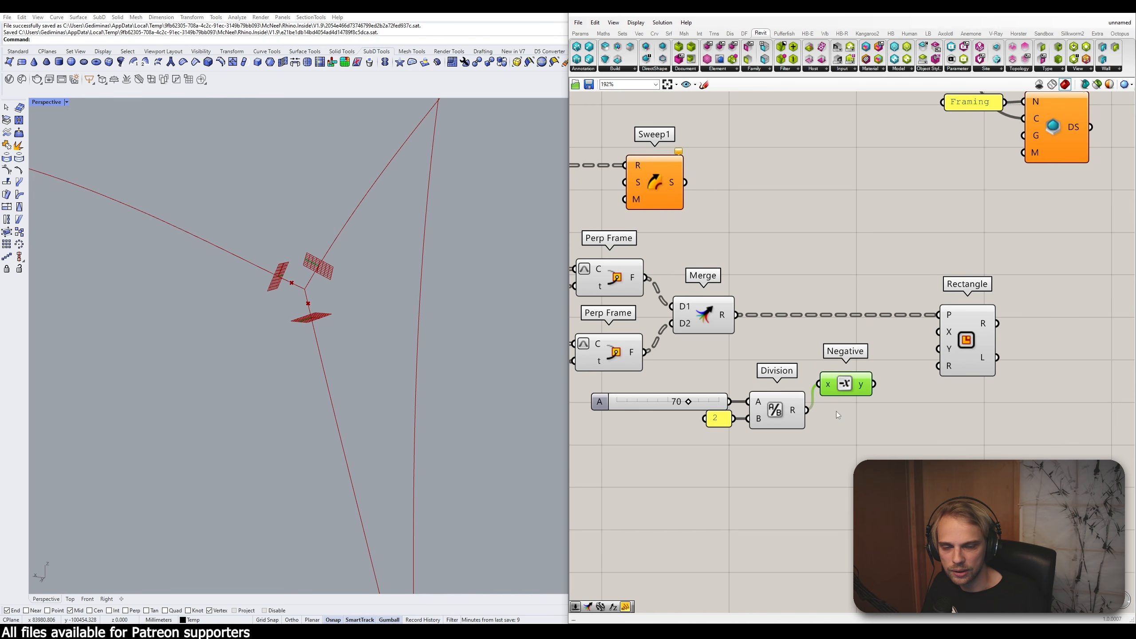
Step: Add a Construct Domain component and connect the Negative output to its A input and the Division result to B
right_click_drag(997, 348, 927, 358)
left_click_drag(917, 358, 976, 358)
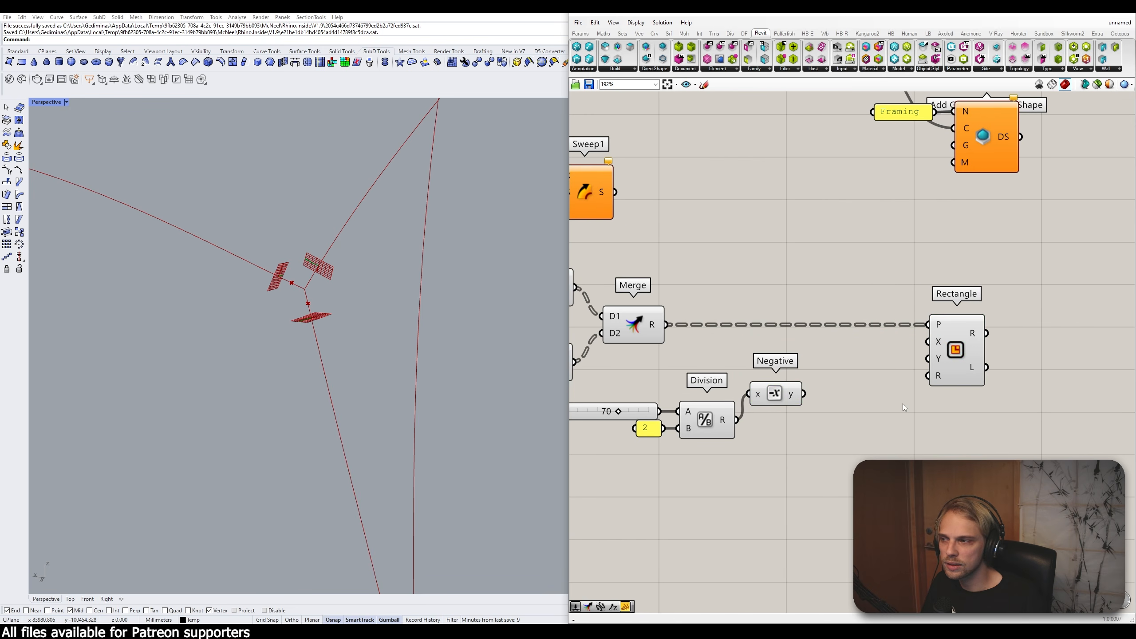
double_click(902, 394)
double_click(853, 440)
type("construct")
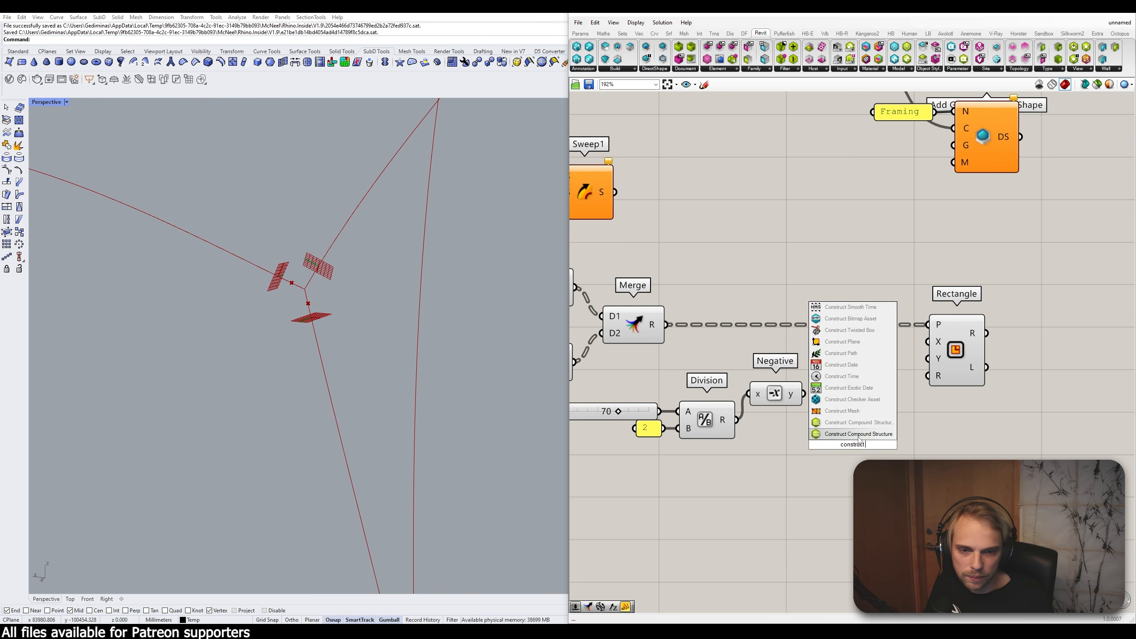
type(" d")
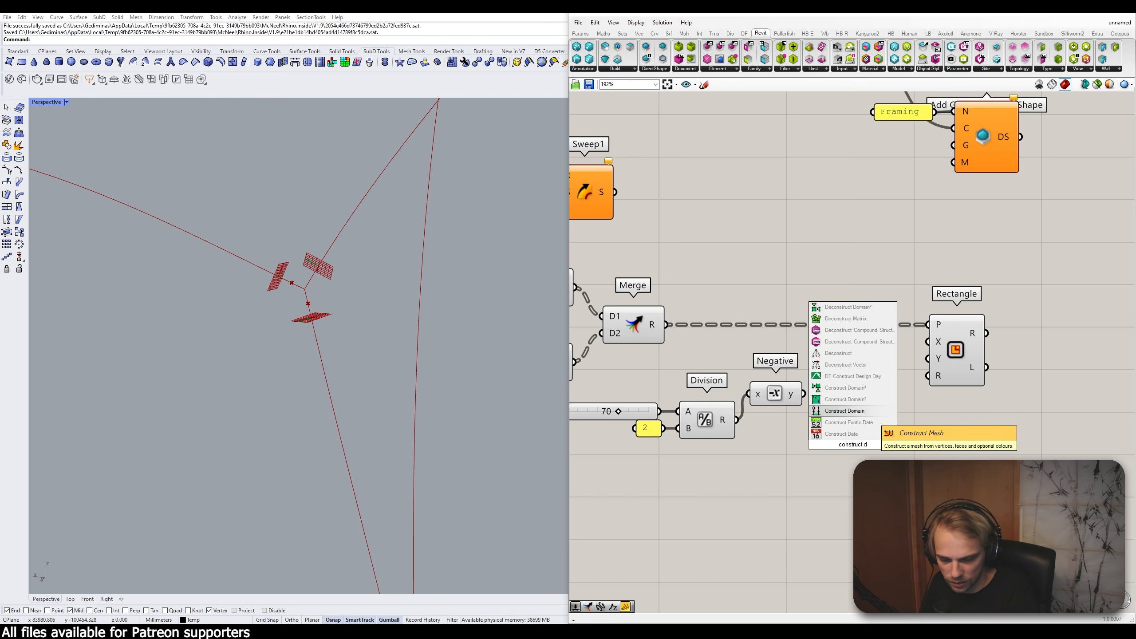
type("omain")
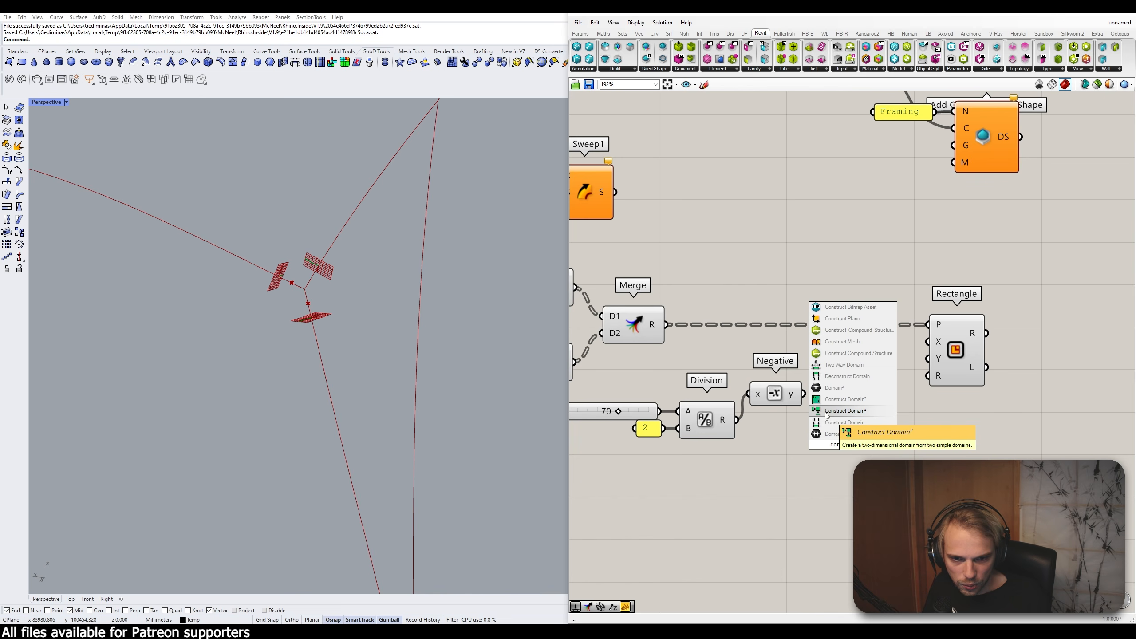
left_click(843, 424)
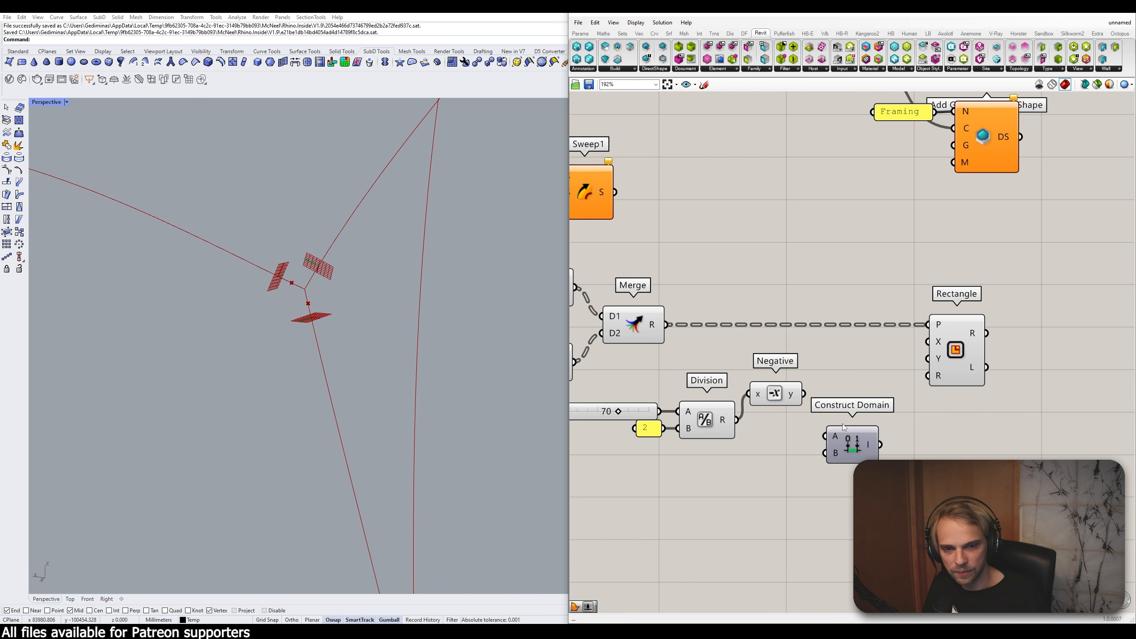
left_click_drag(847, 449, 844, 418)
left_click_drag(804, 394, 848, 416)
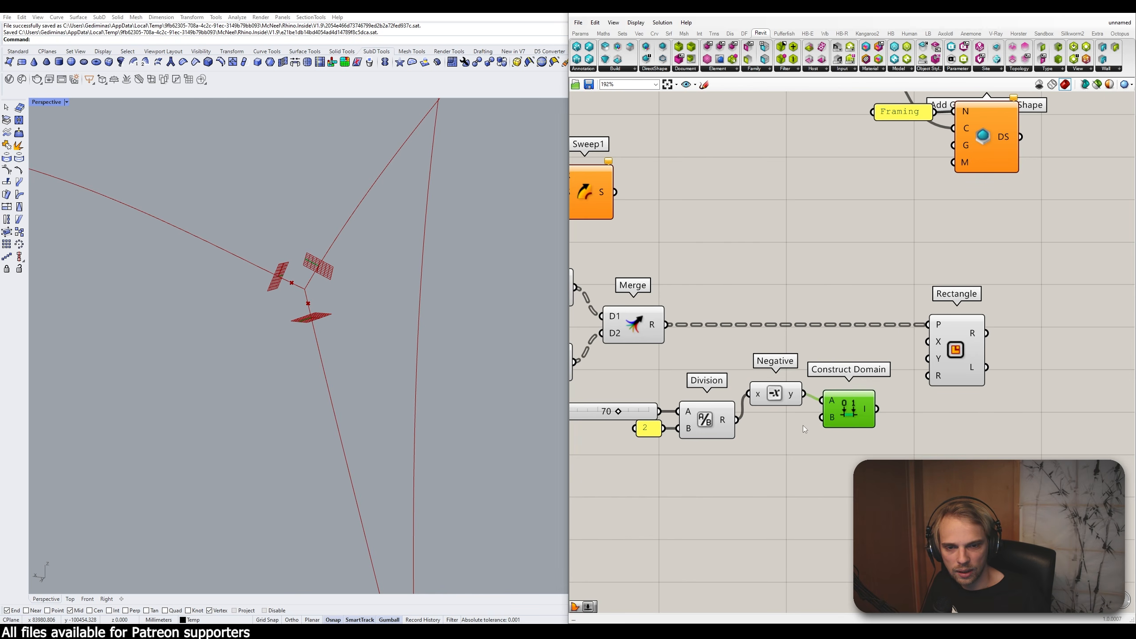
left_click_drag(736, 420, 846, 420)
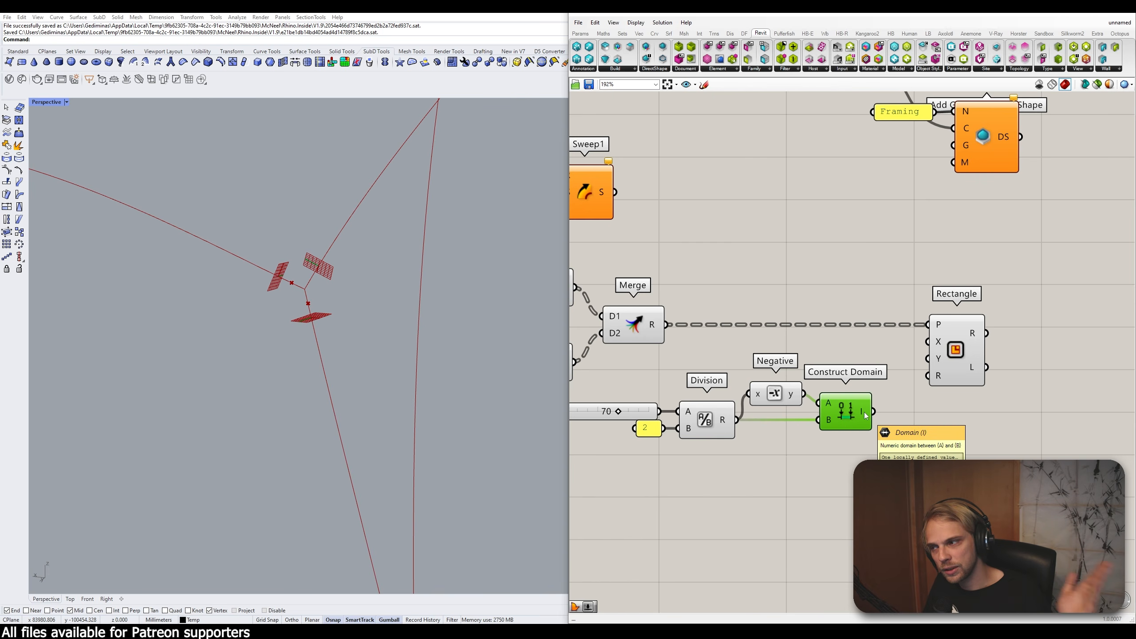
Step: Connect the constructed domain to both the X and Y inputs of the Rectangle and check the profiles on the frames
left_click_drag(865, 413, 930, 342)
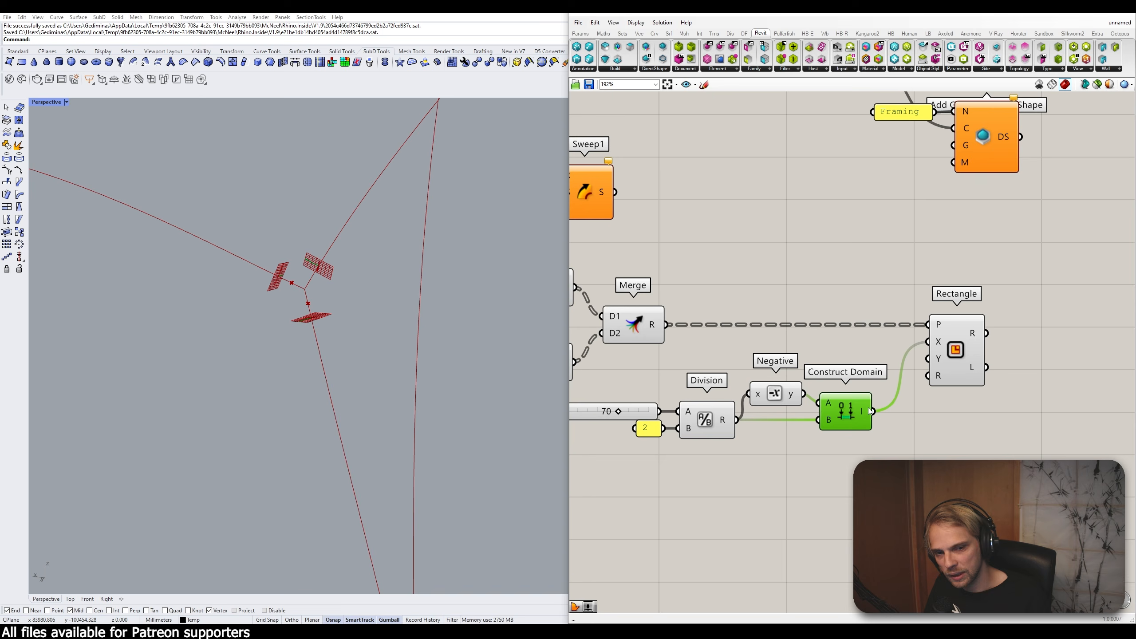
left_click_drag(870, 411, 939, 360)
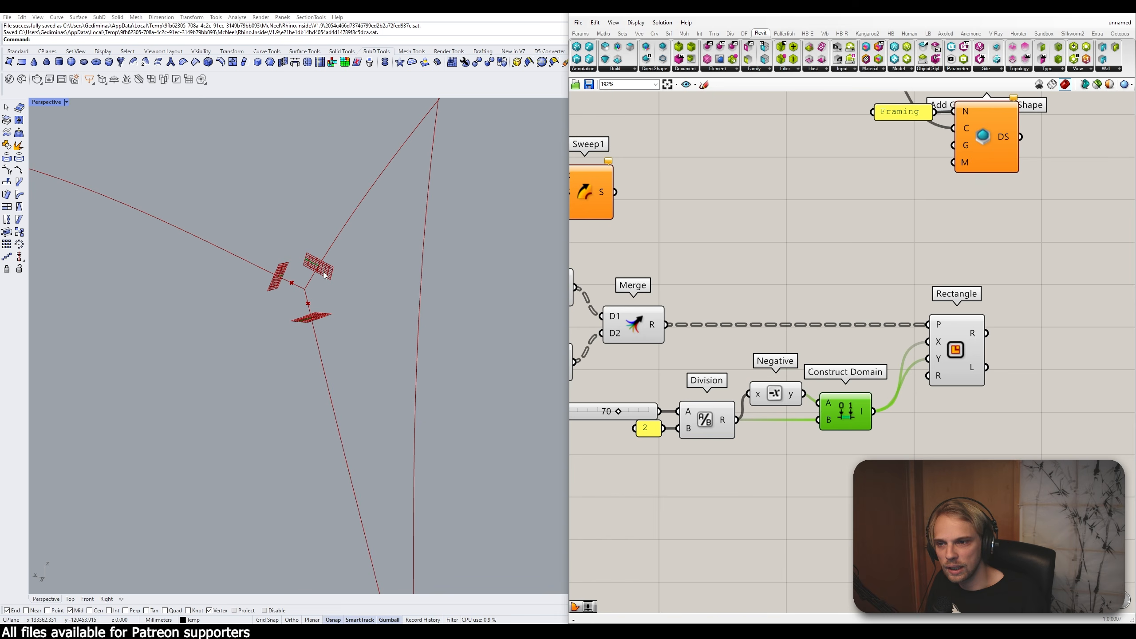
scroll(316, 268, "up", 10)
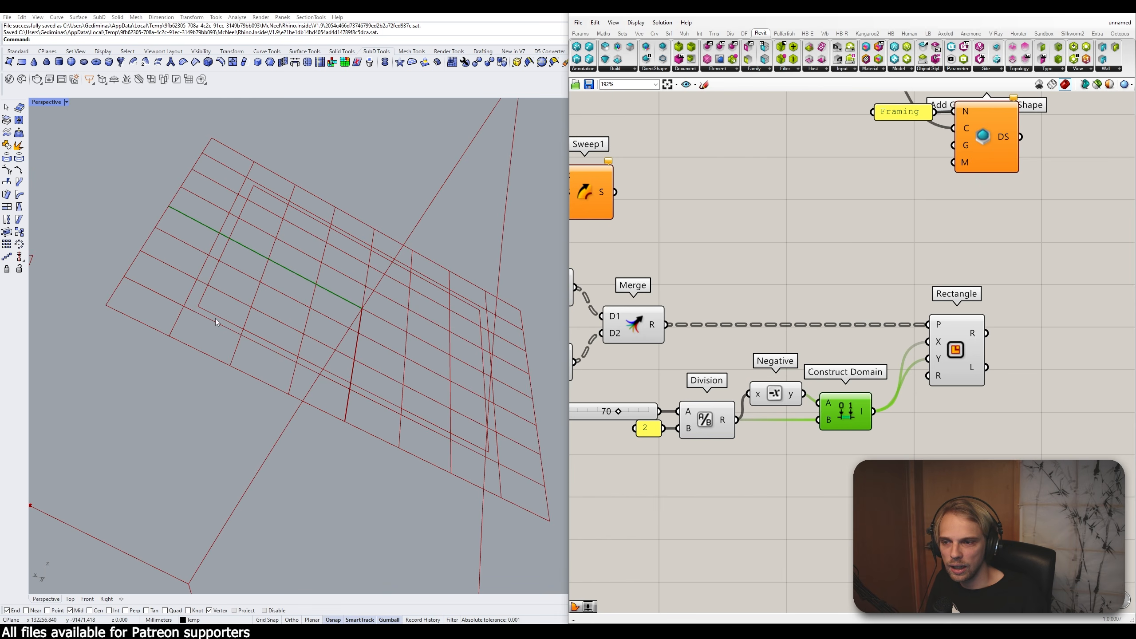
scroll(406, 419, "down", 10)
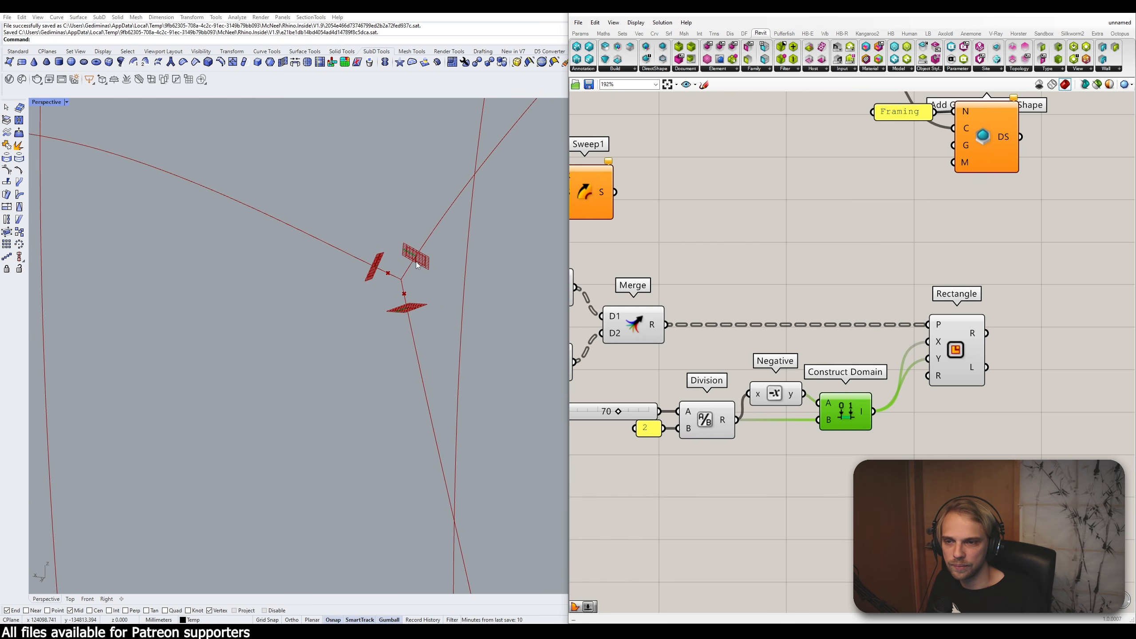
right_click_drag(933, 346, 875, 387)
mouse_move(915, 373)
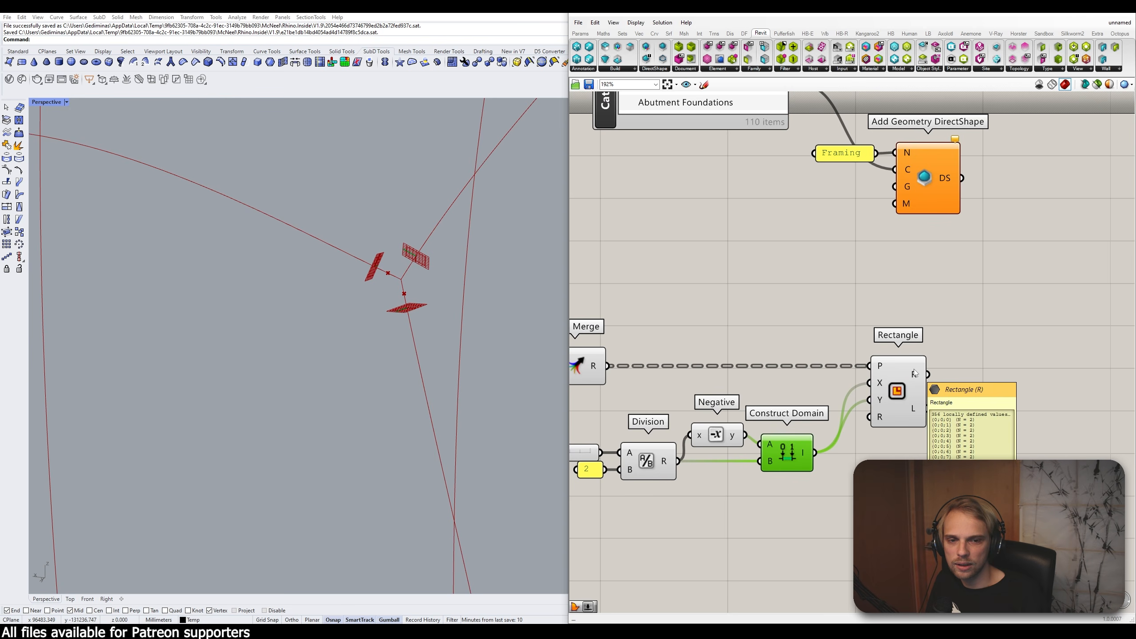
Step: Move Sweep1 beyond the Rectangle, connect the Rectangle's R output to its S input, and inspect the swept members
scroll(771, 421, "down", 3)
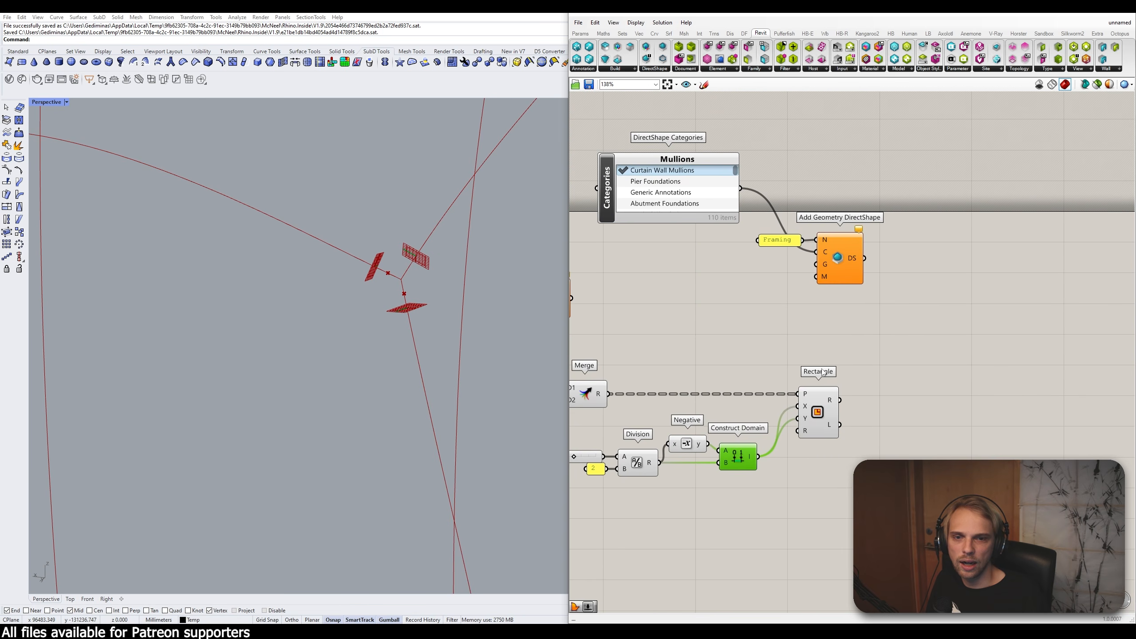
left_click_drag(600, 288, 964, 302)
right_click_drag(901, 324, 910, 334)
scroll(962, 336, "down", 2)
scroll(1000, 338, "up", 3)
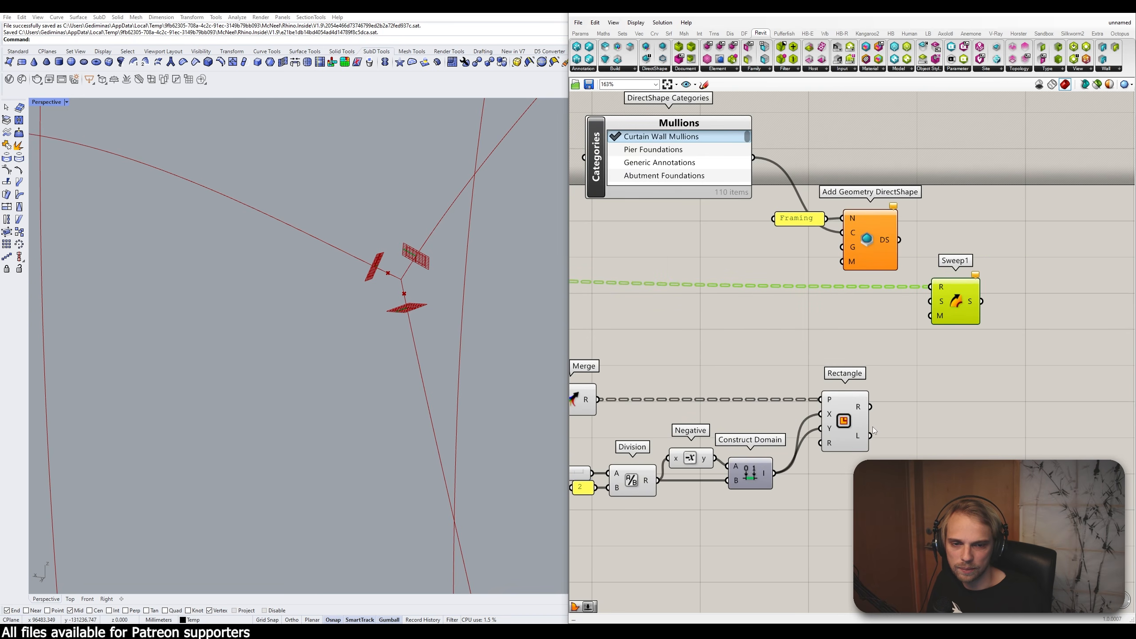
left_click_drag(870, 406, 942, 304)
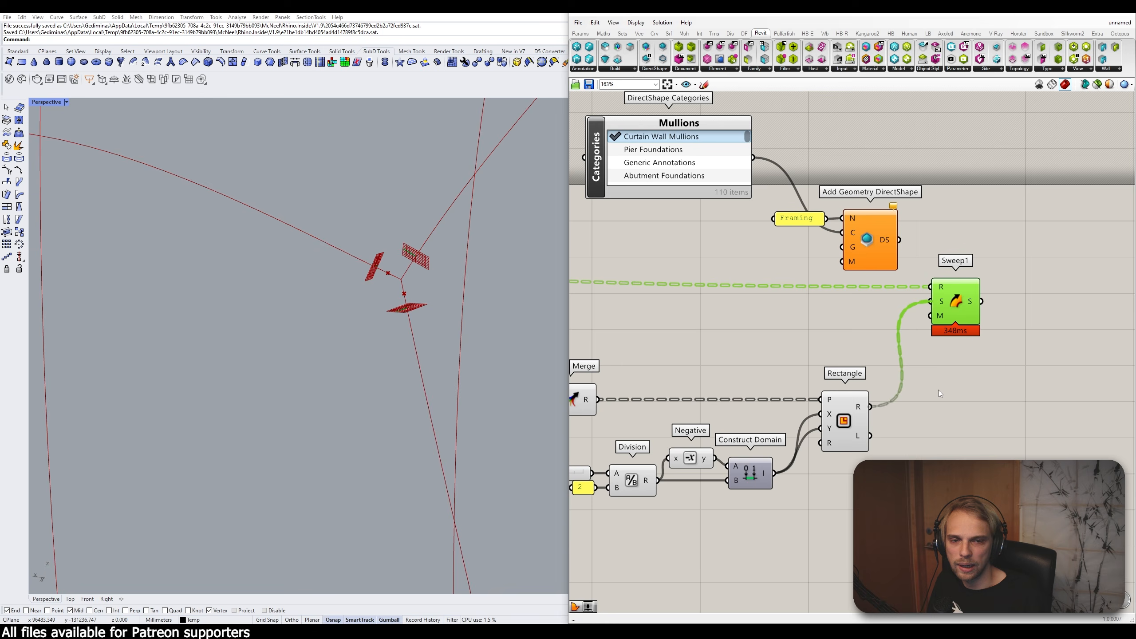
scroll(257, 311, "down", 4)
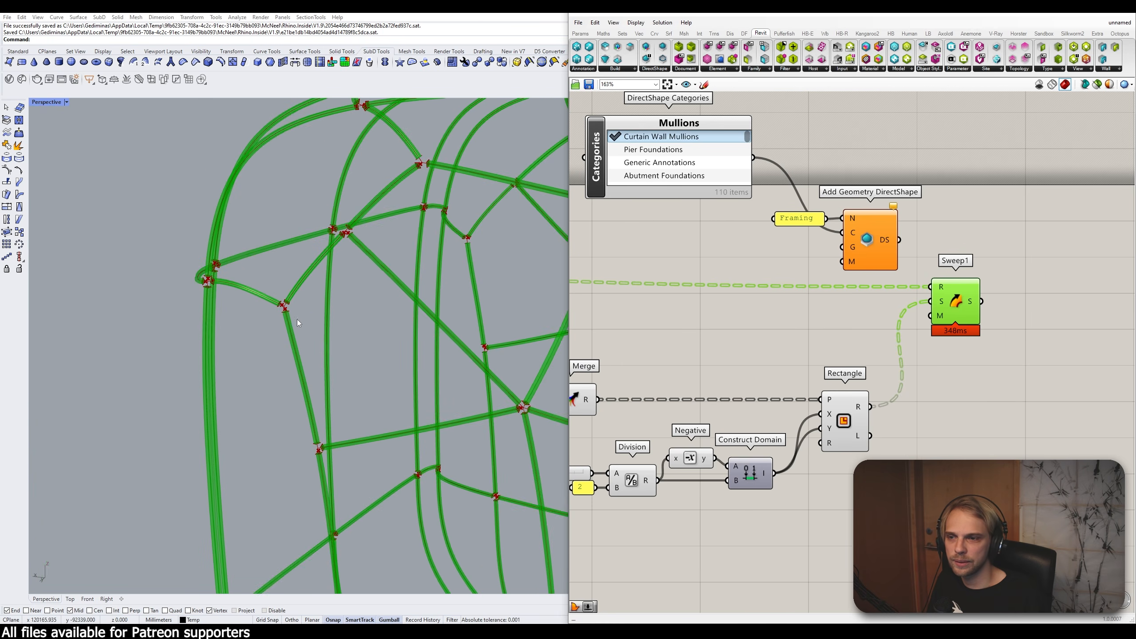
right_click_drag(297, 320, 310, 326)
scroll(250, 256, "up", 10)
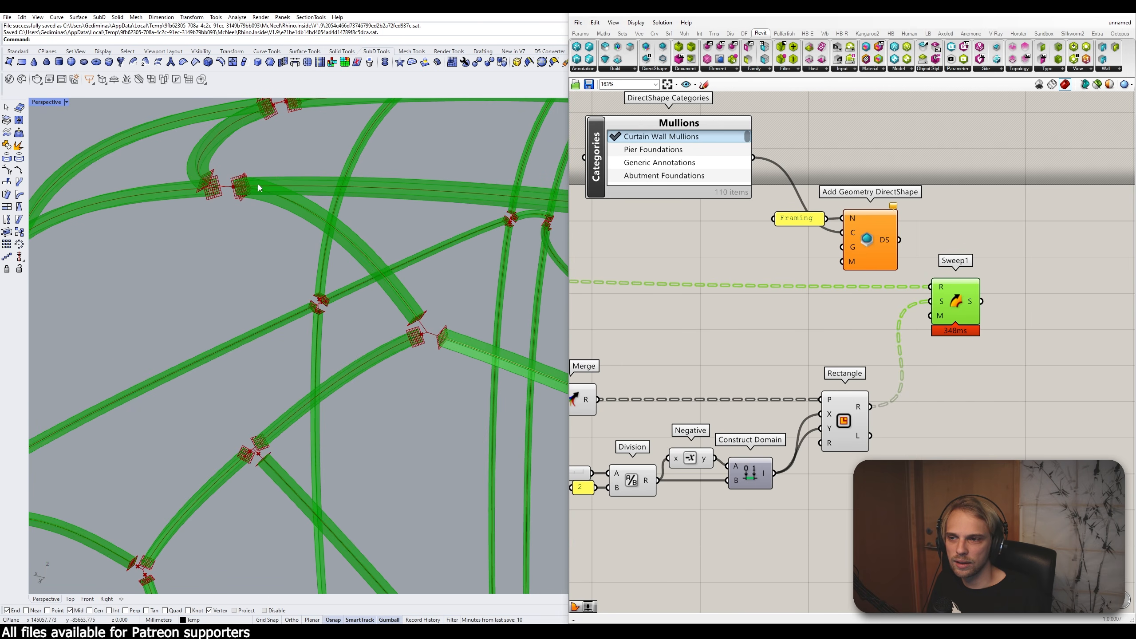
Step: Move the DirectShape Categories, Framing panel and Add Geometry DirectShape components past Sweep1
scroll(1028, 288, "down", 3)
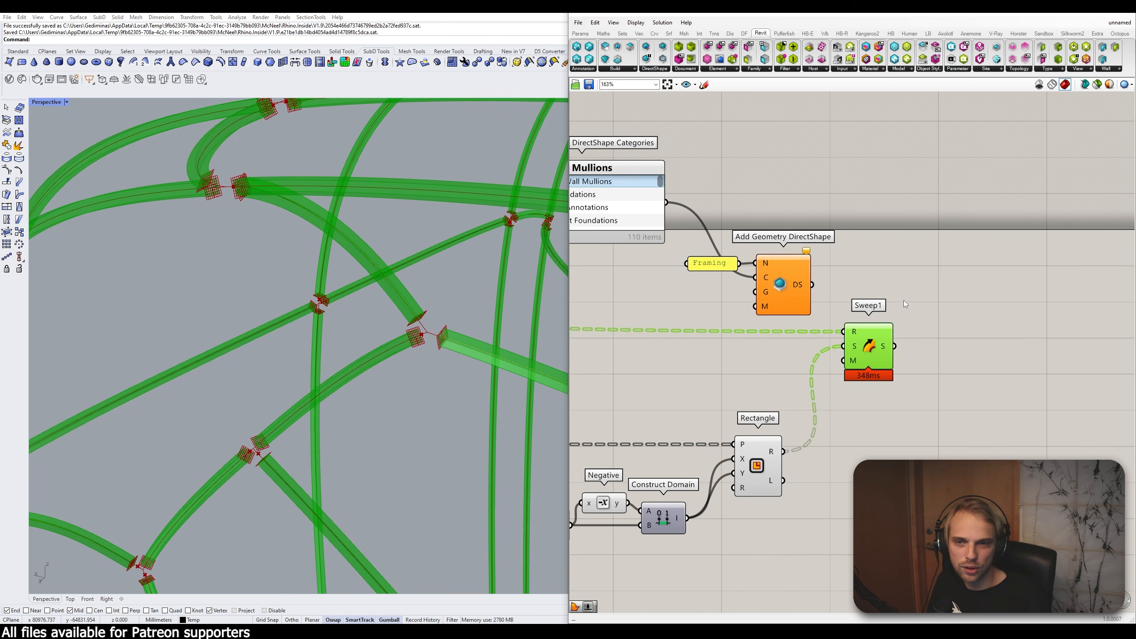
left_click_drag(893, 305, 571, 165)
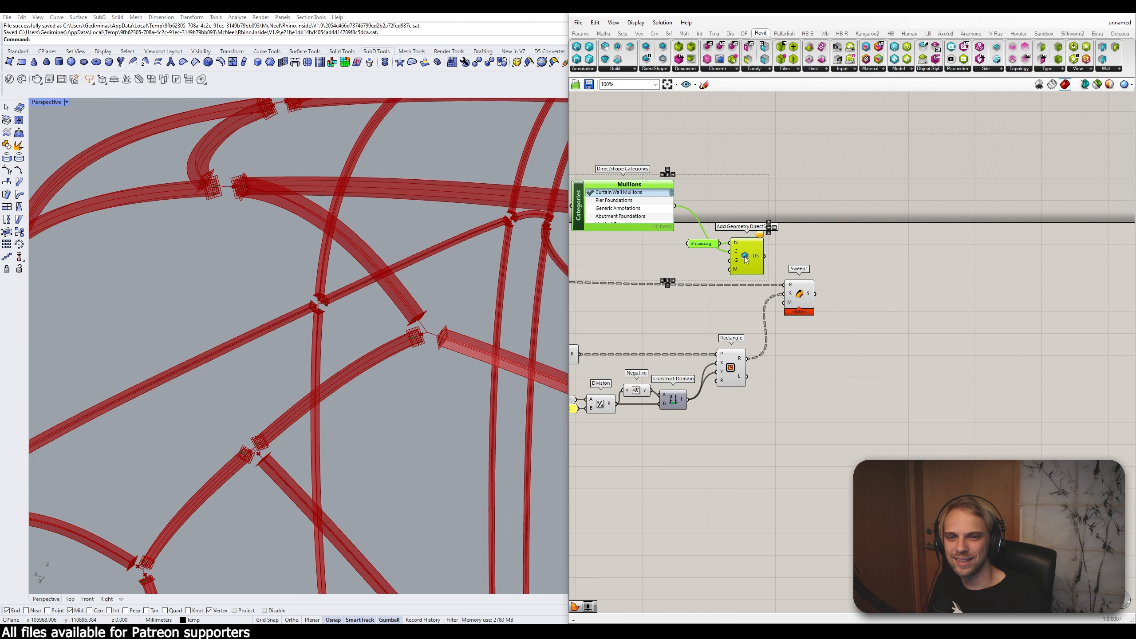
left_click_drag(746, 260, 1020, 276)
left_click(933, 325)
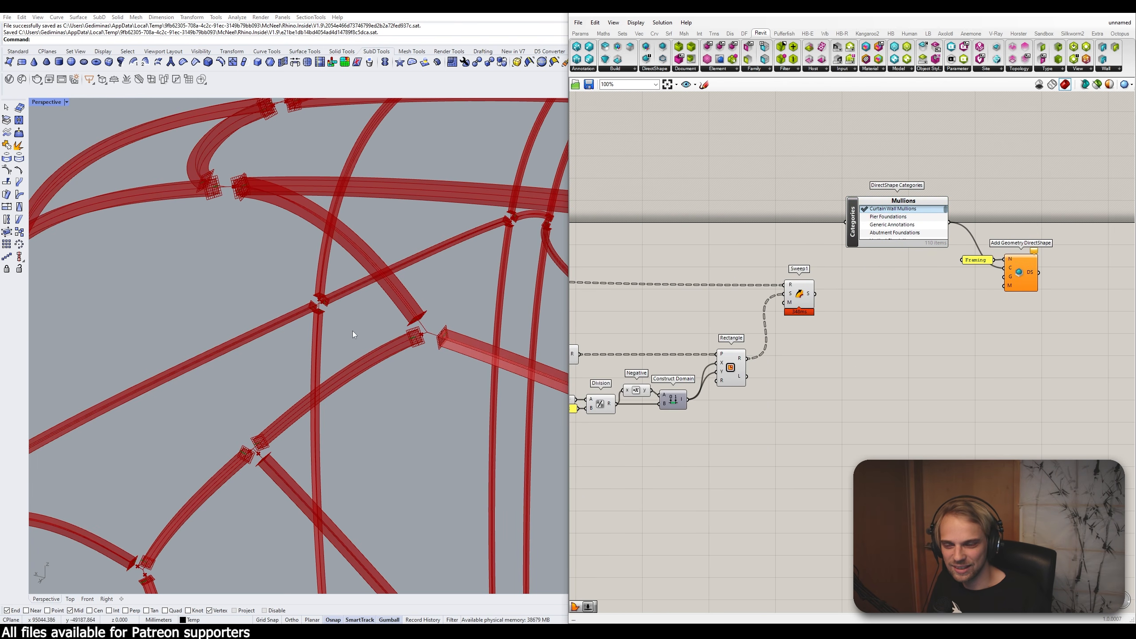
Step: Group all components from the curve rebuild through the section profiles to Sweep1
scroll(801, 335, "down", 2)
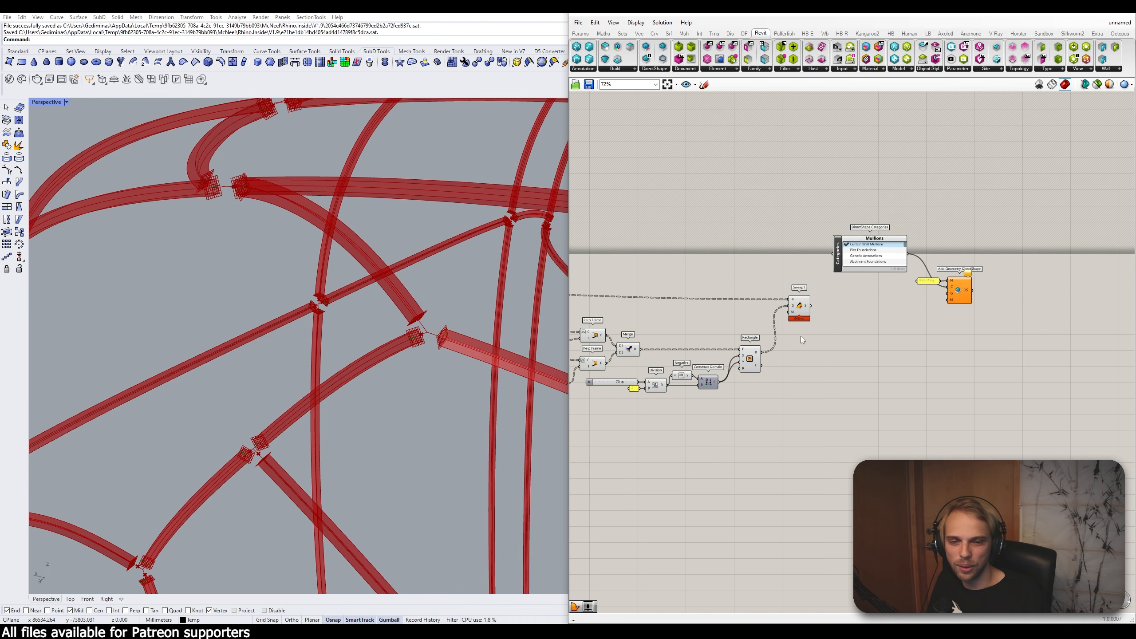
right_click_drag(801, 335, 961, 330)
scroll(962, 331, "down", 1)
scroll(961, 327, "up", 1)
left_click(964, 311)
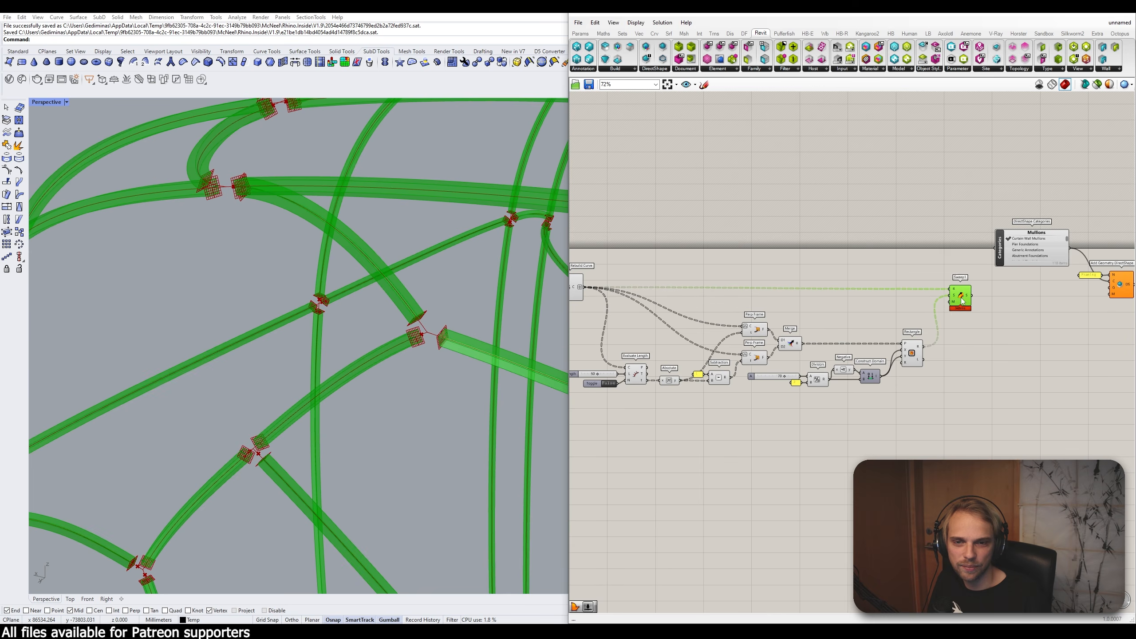
left_click(939, 342)
scroll(959, 398, "down", 2)
left_click_drag(959, 398, 703, 320)
middle_click(703, 320)
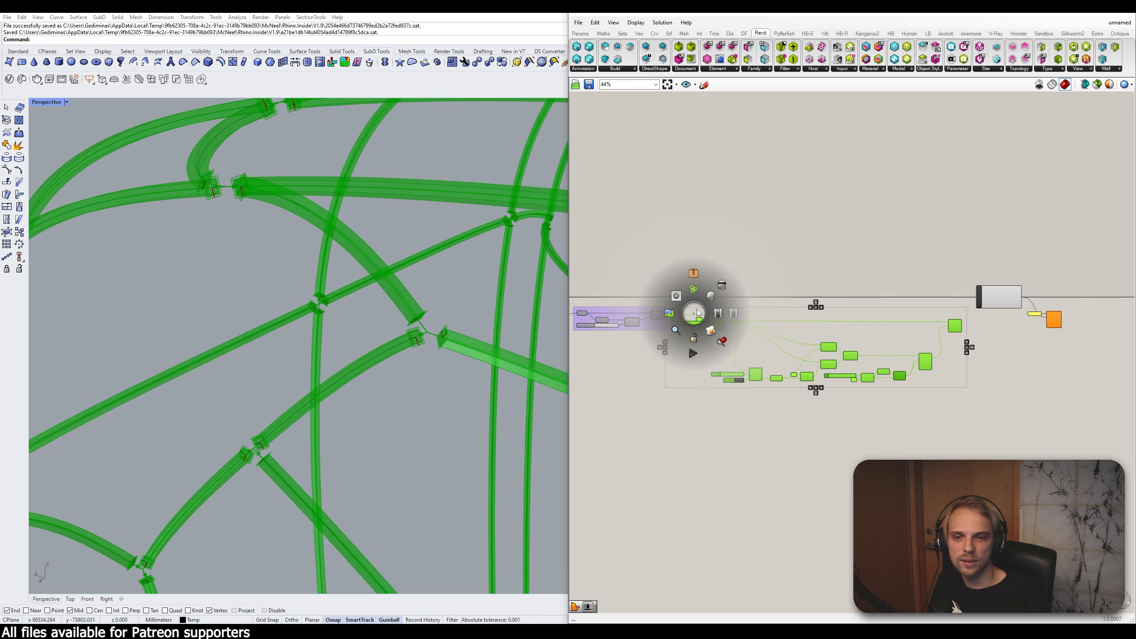
left_click(709, 291)
Step: Disable the viewport preview of the grouped sweep components
middle_click(952, 325)
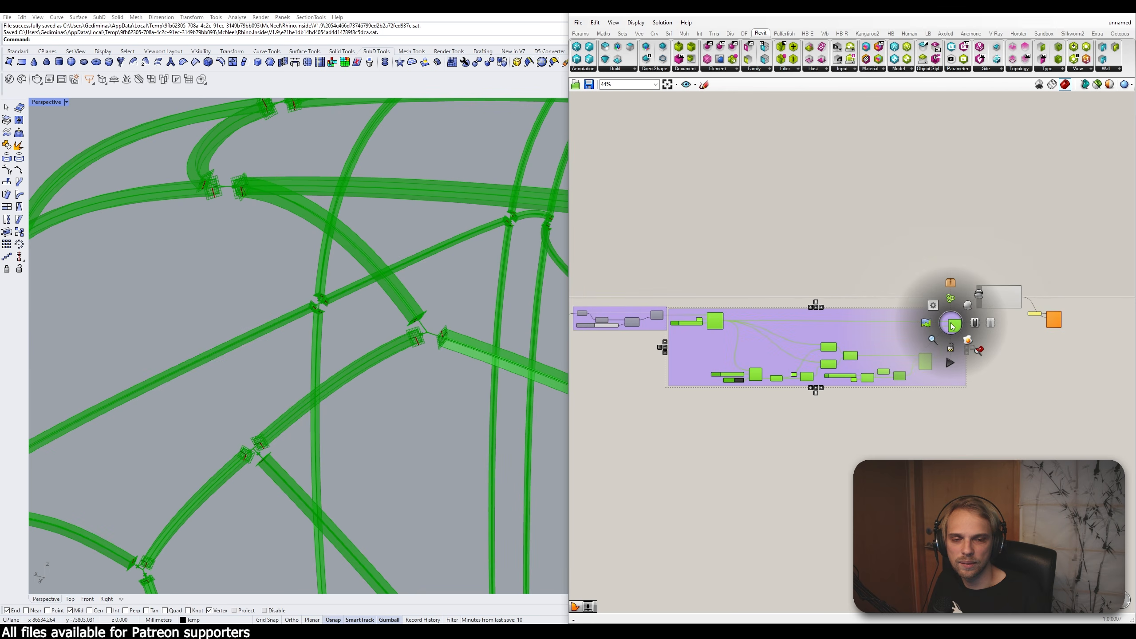
left_click(979, 295)
scroll(776, 360, "up", 5)
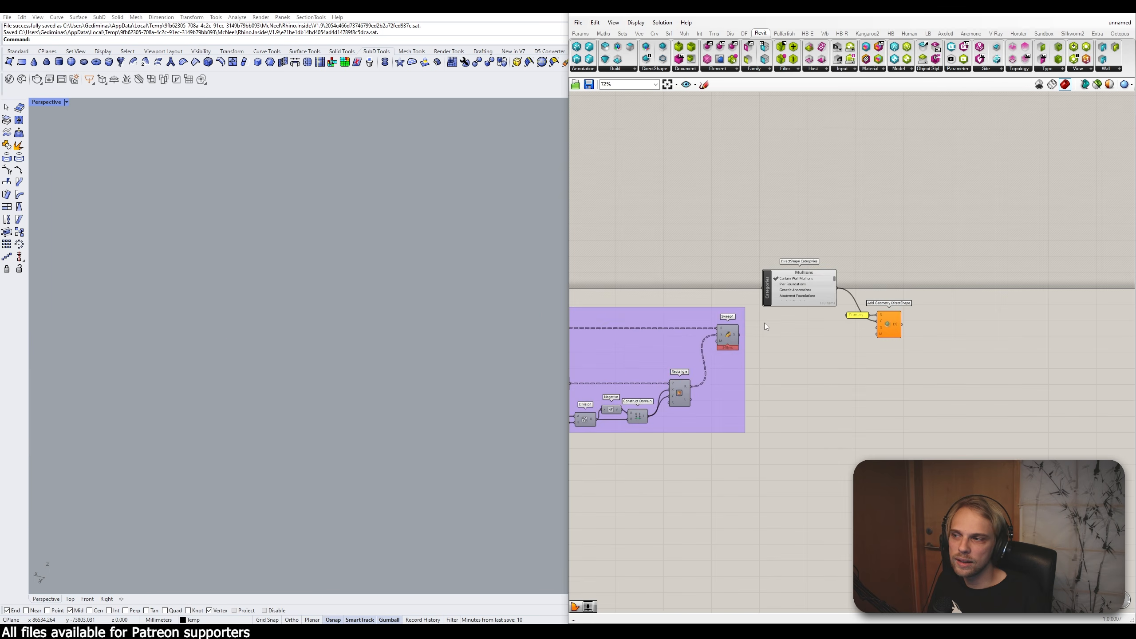
Step: Flatten the S output of Sweep1
scroll(742, 332, "up", 2)
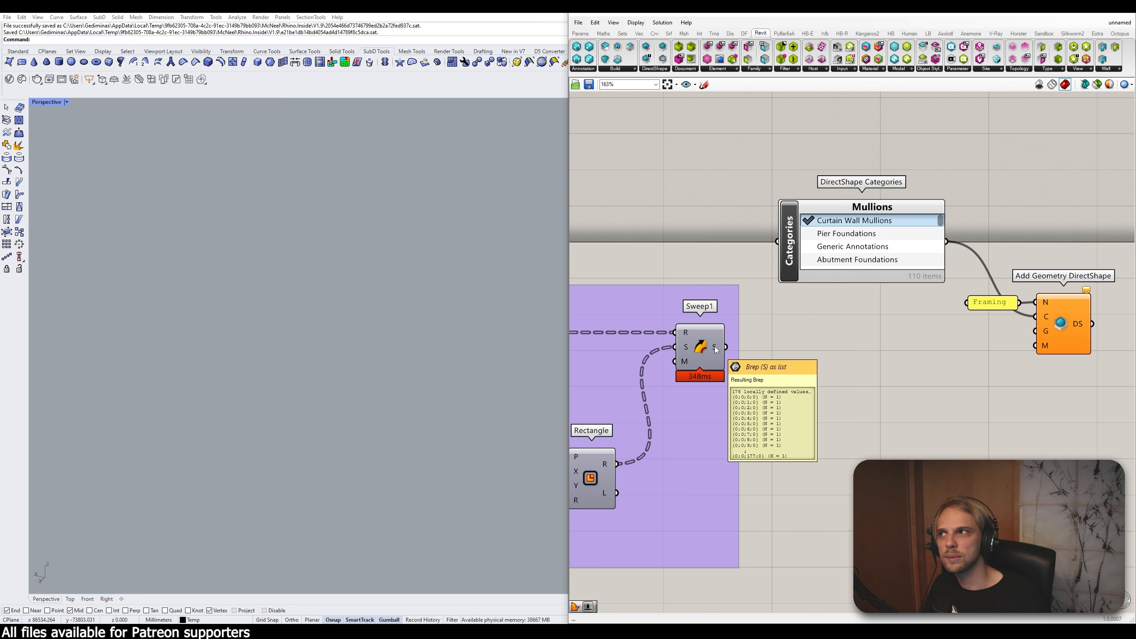
right_click(716, 350)
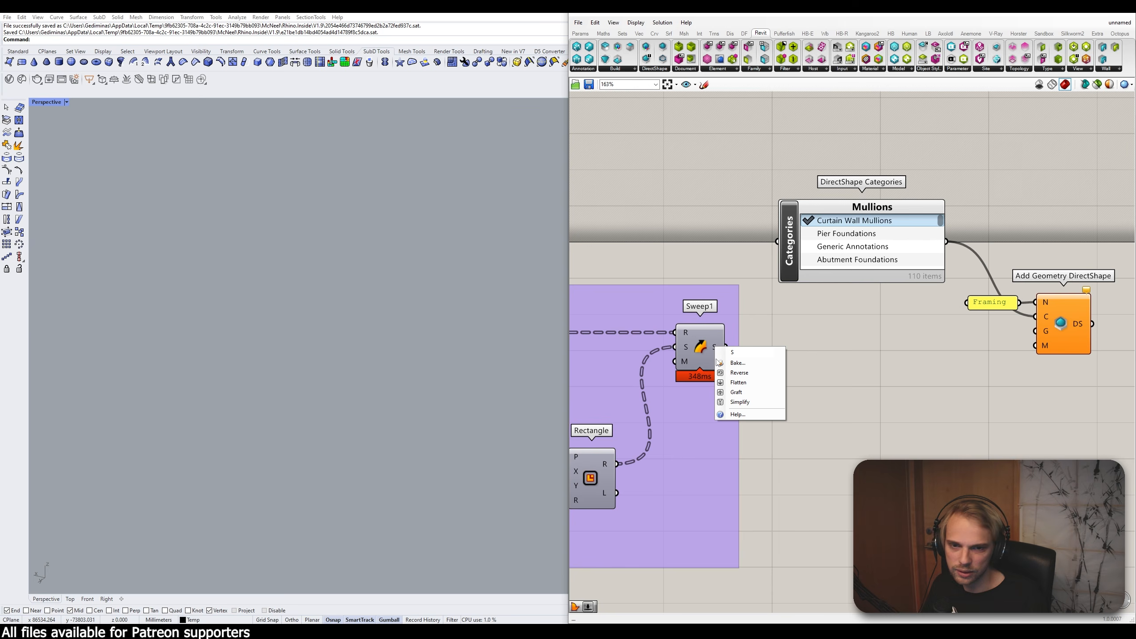
left_click(725, 383)
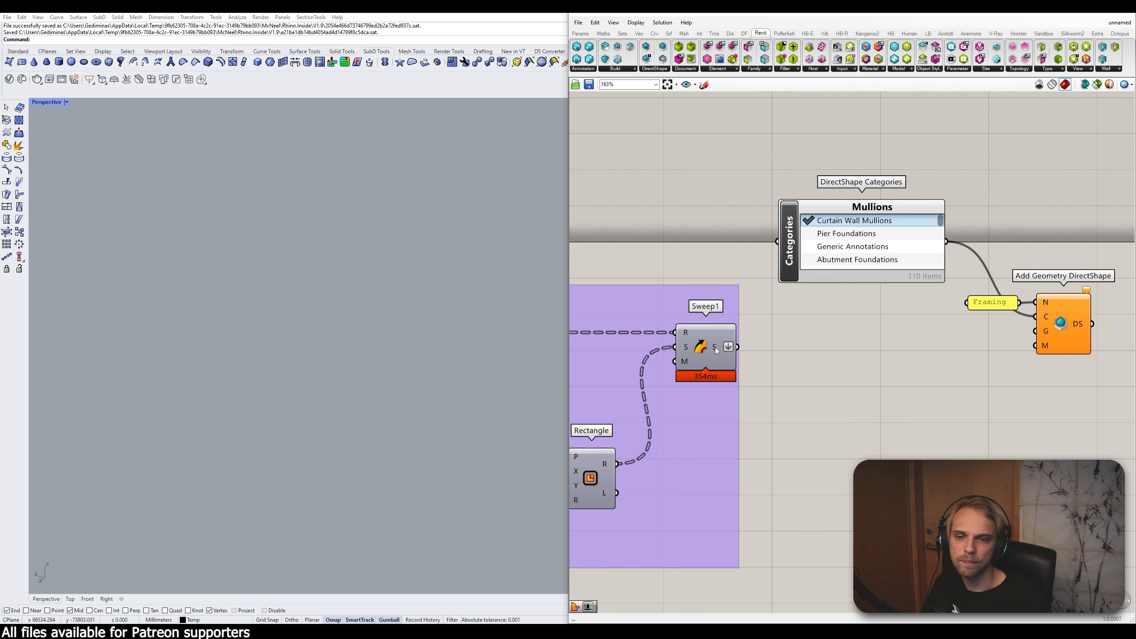
mouse_move(716, 348)
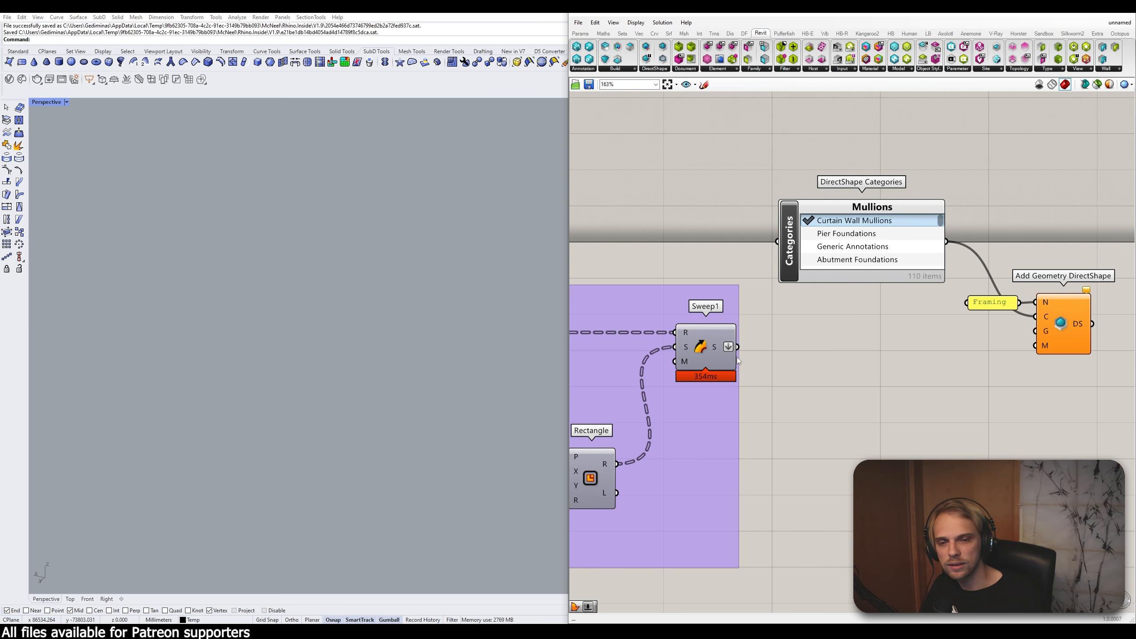
Step: Add a Cap Holes component beyond Sweep1, feed it Sweep1's S output, and inspect the member ends
double_click(801, 359)
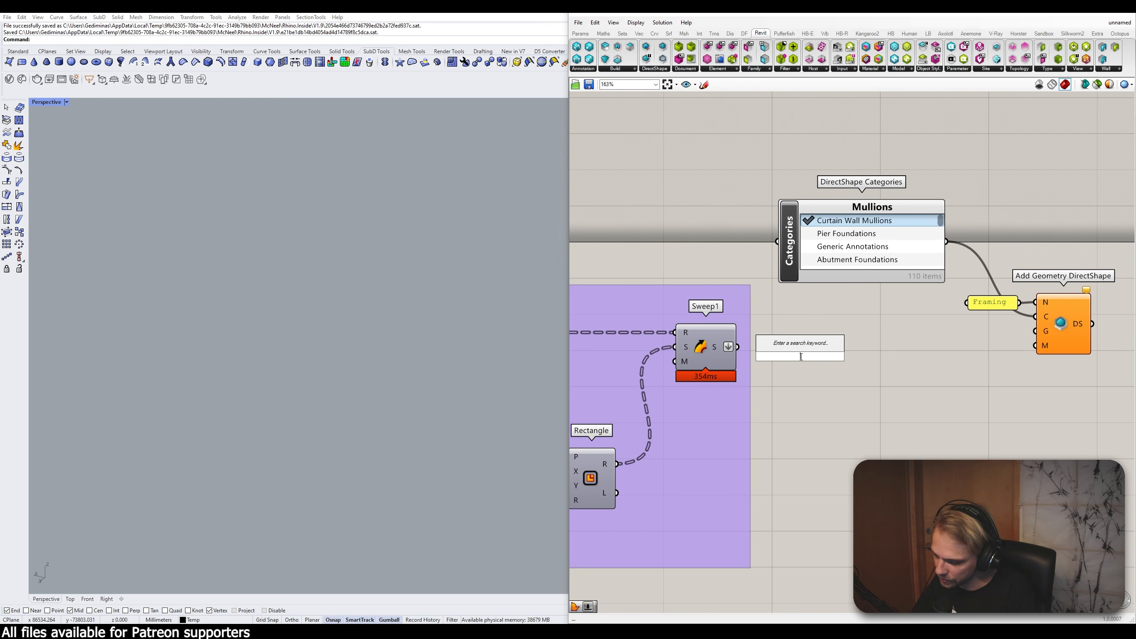
type("cap h")
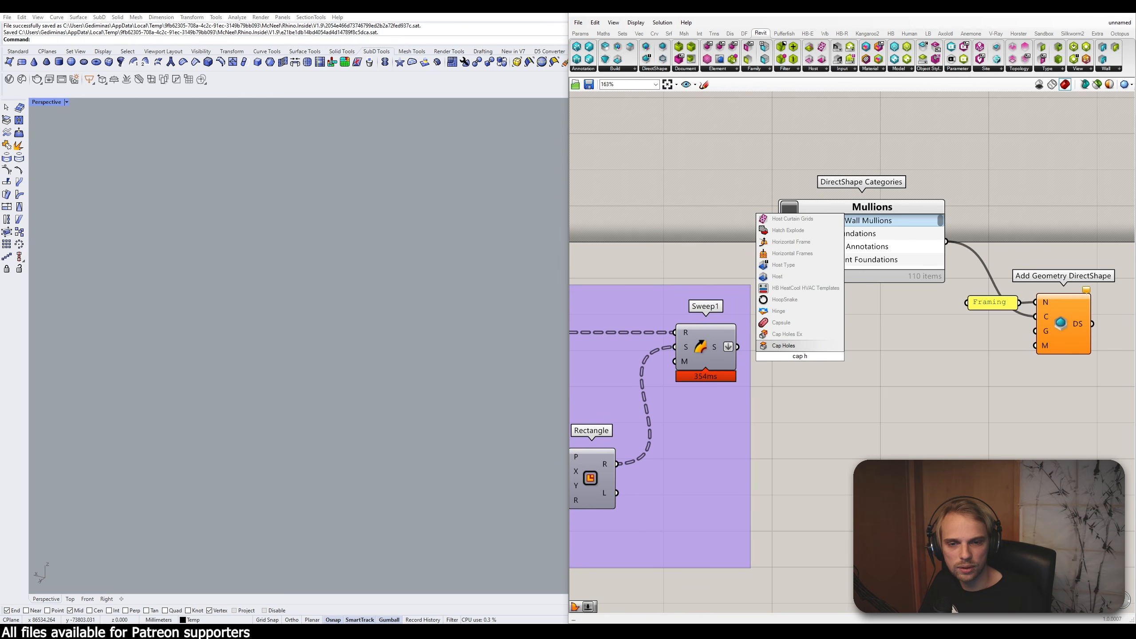
key("Return")
left_click_drag(737, 348, 797, 348)
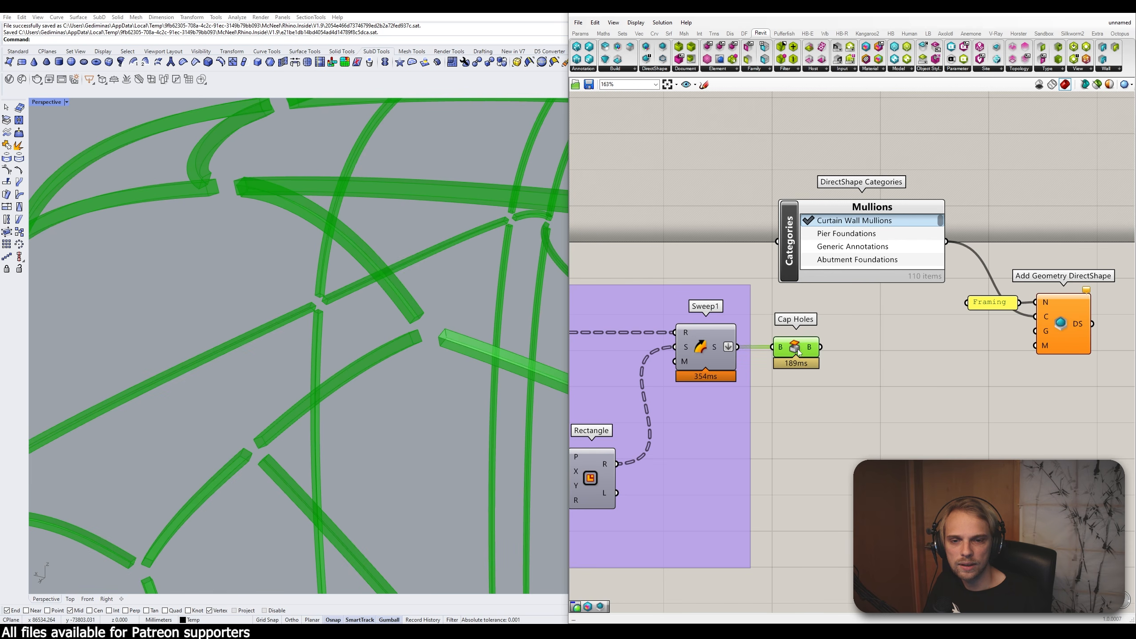
left_click(825, 384)
scroll(417, 327, "up", 2)
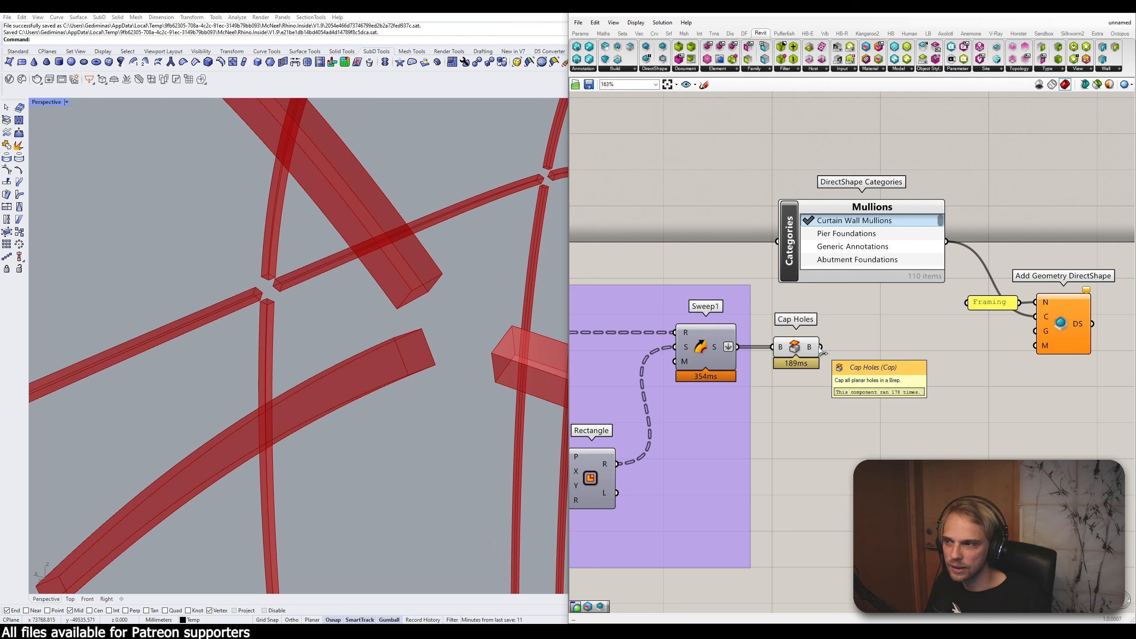
Step: Connect the Cap Holes output to the G input of Add Geometry DirectShape and check that component's messages
left_click_drag(821, 347, 1044, 330)
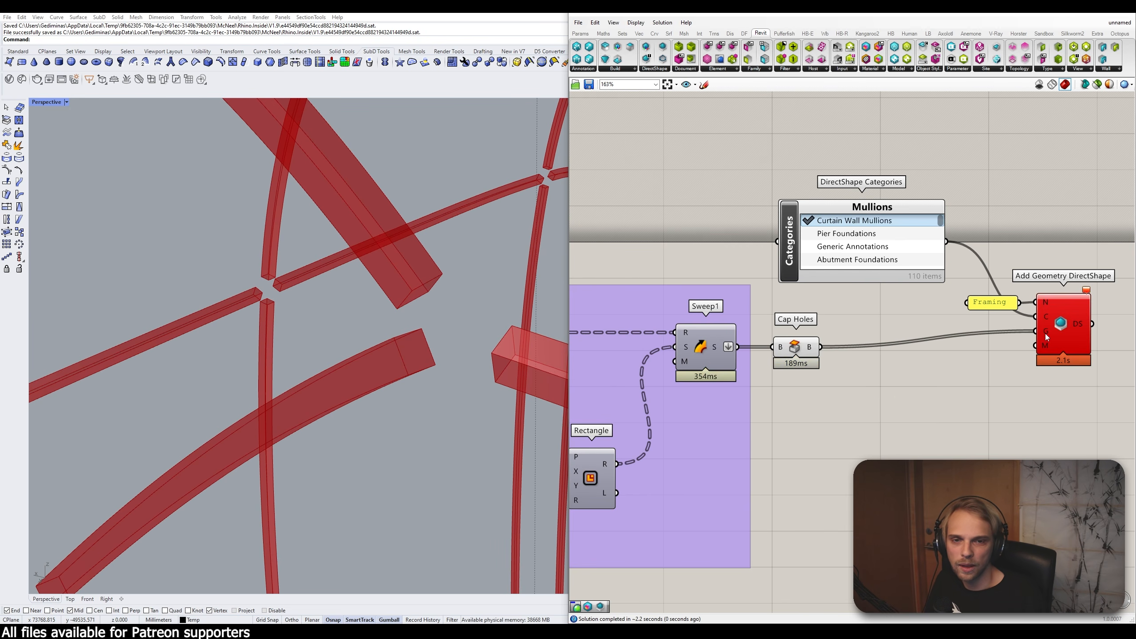
left_click(1087, 290)
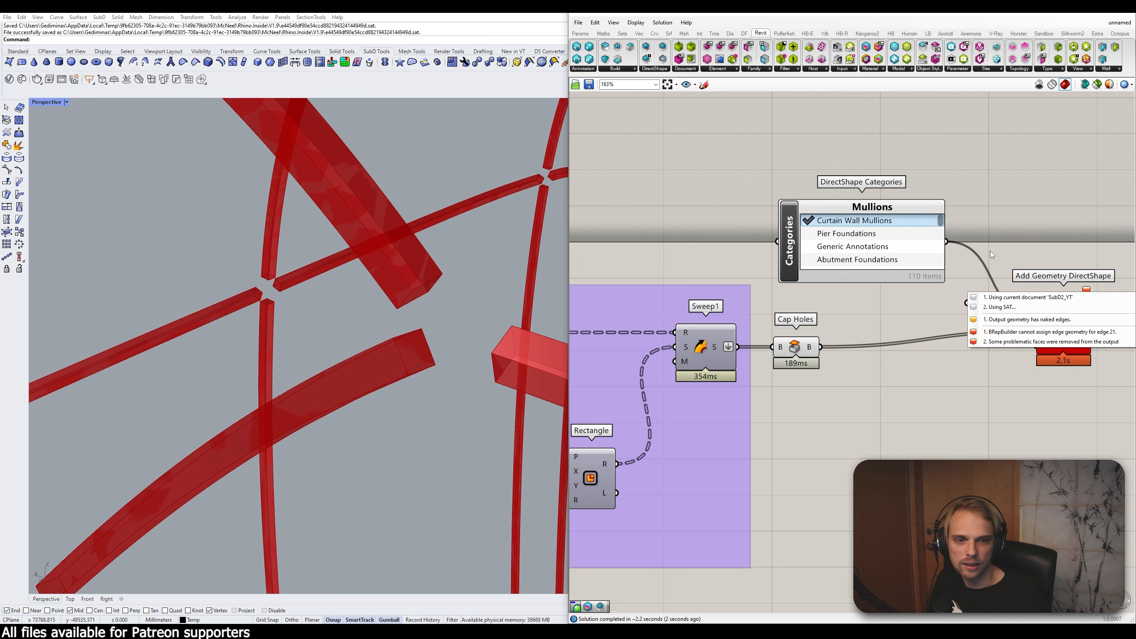
left_click(967, 402)
left_click_drag(1036, 331, 795, 361, "ctrl")
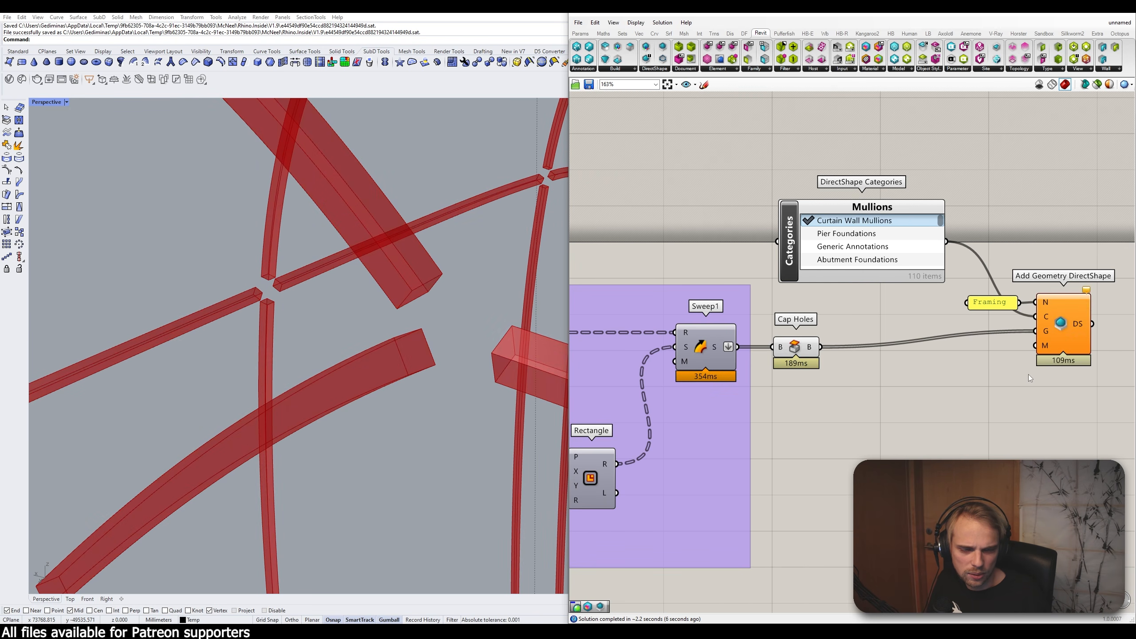
right_click_drag(1063, 379, 1000, 402)
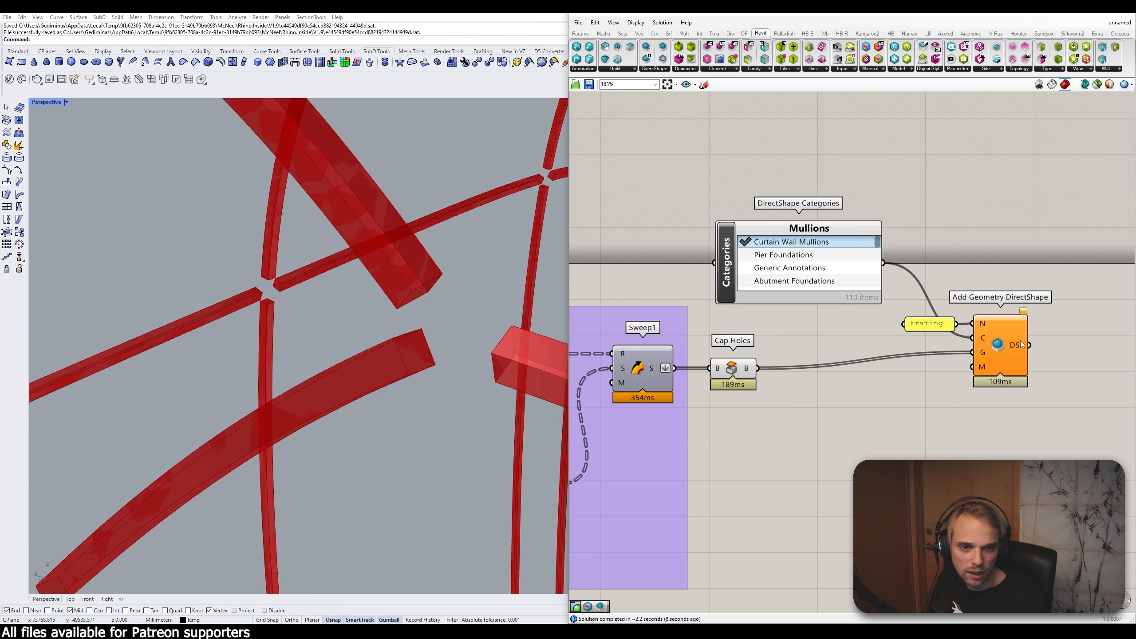
left_click(1024, 311)
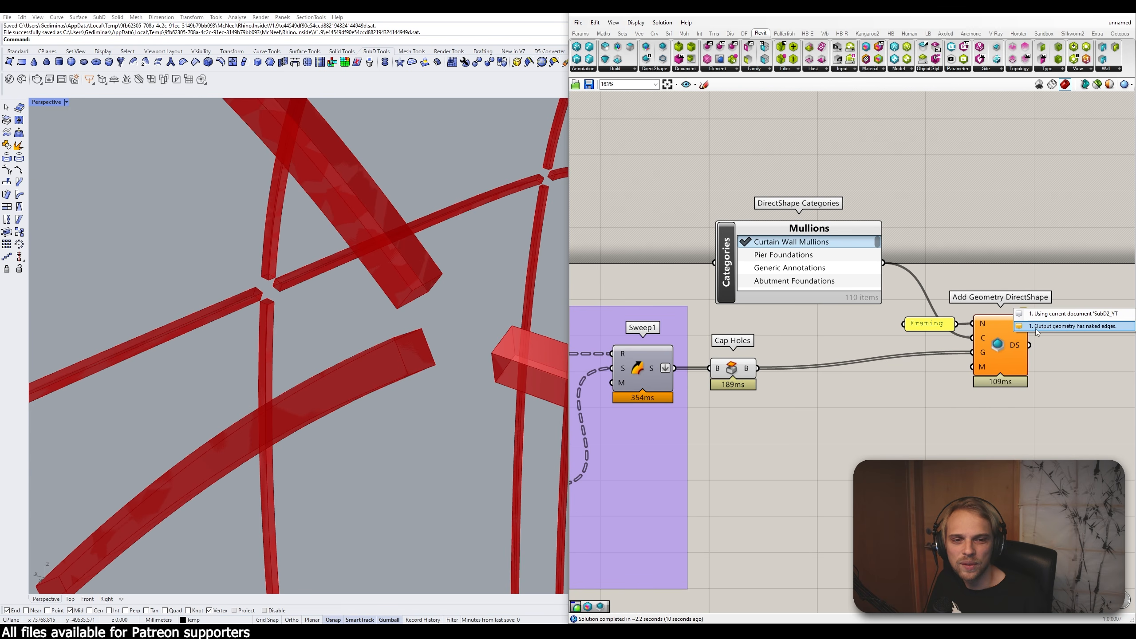
Step: Disable the viewport preview of Cap Holes and move Add Geometry DirectShape so its geometry wire runs straight
left_click_drag(1038, 418, 824, 256)
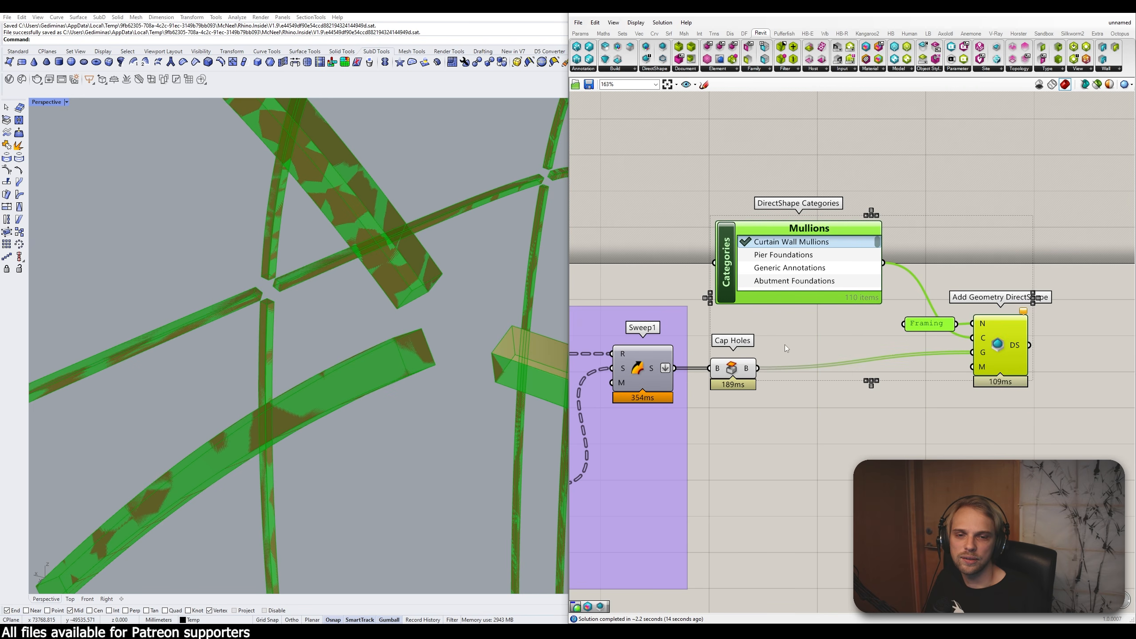
left_click(730, 371)
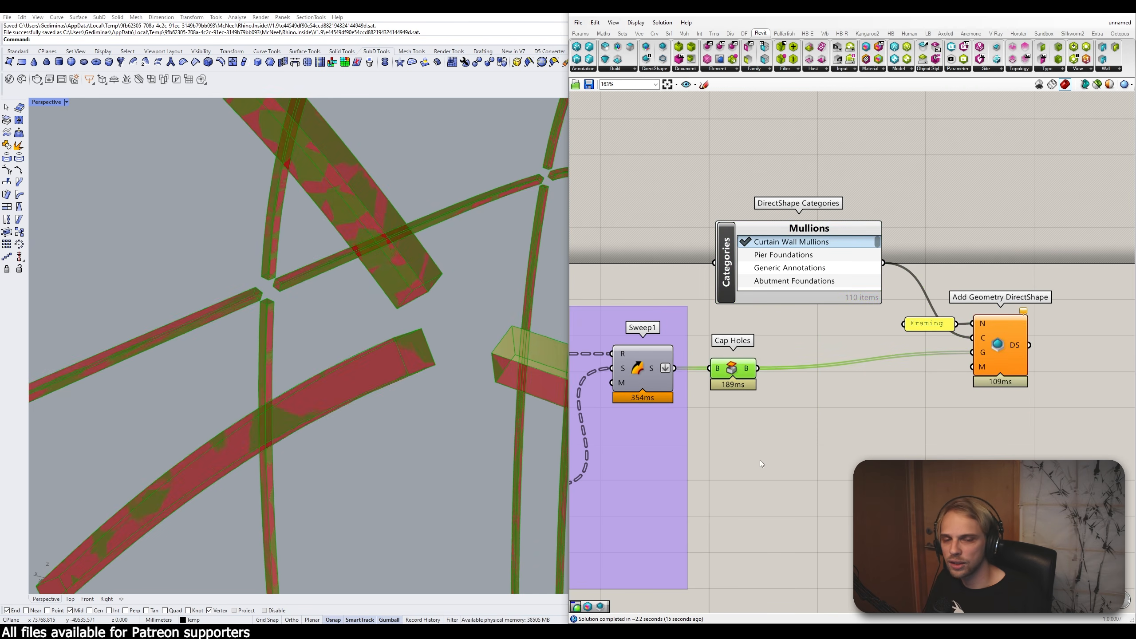
middle_click(731, 375)
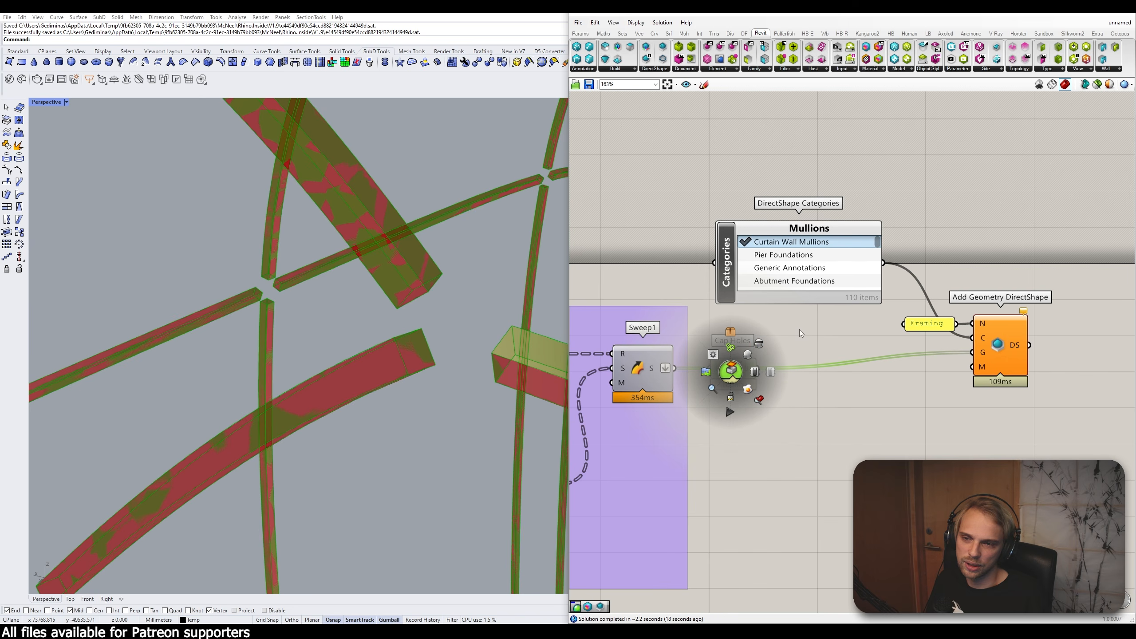
left_click(759, 342)
left_click(931, 418)
right_click_drag(1024, 376, 912, 348)
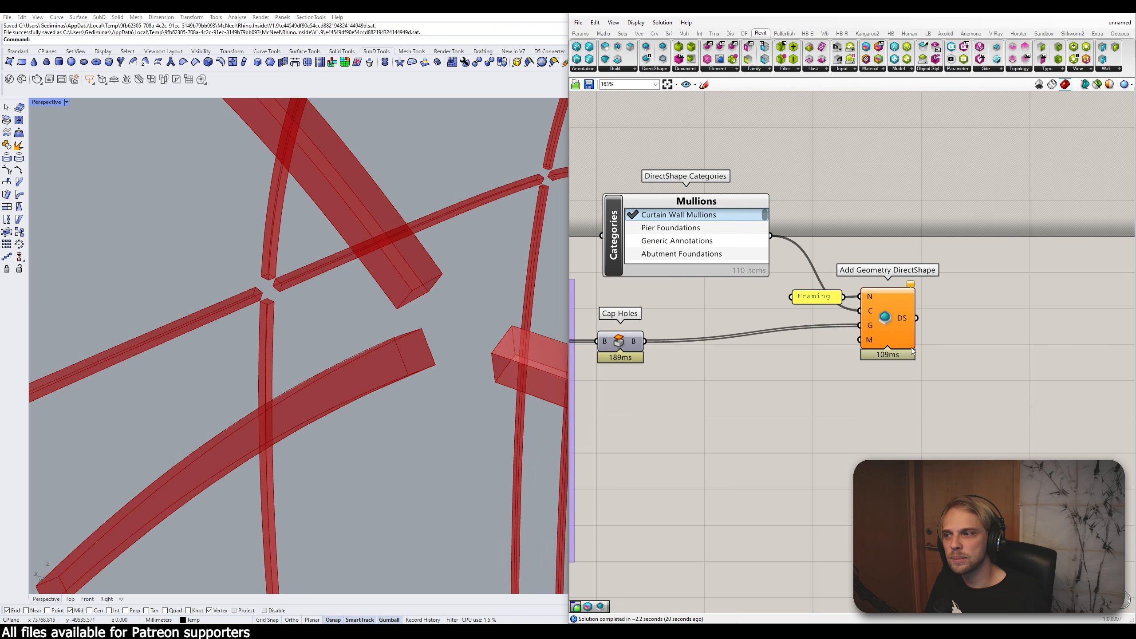
left_click_drag(907, 339, 928, 356)
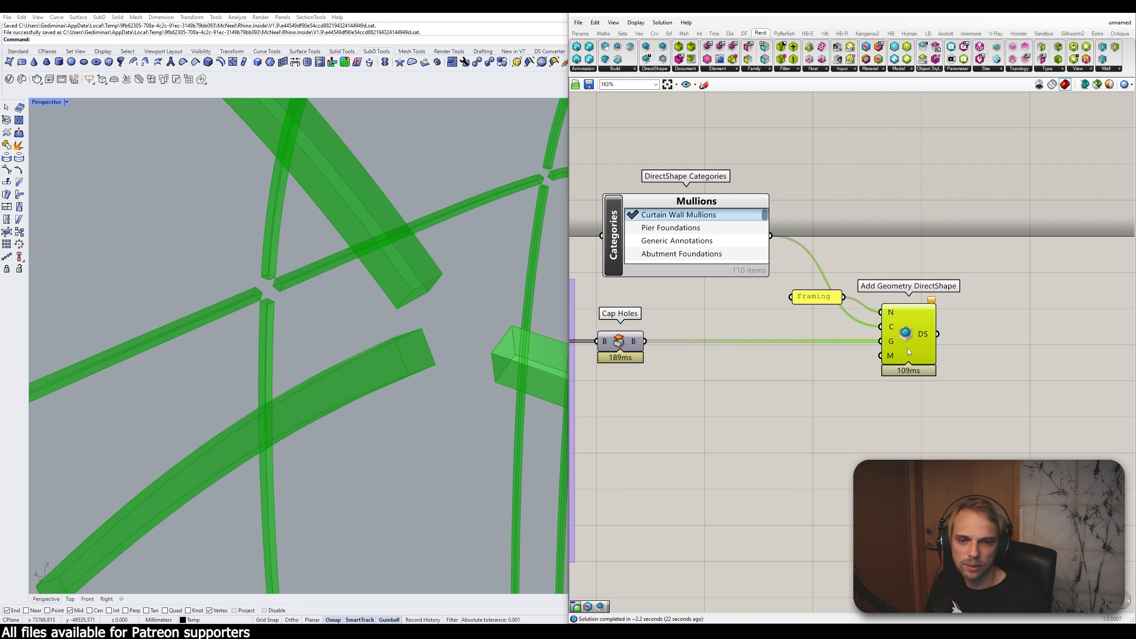
Step: Add a Colour Swatch below Cap Holes and set its colour to red
double_click(809, 383)
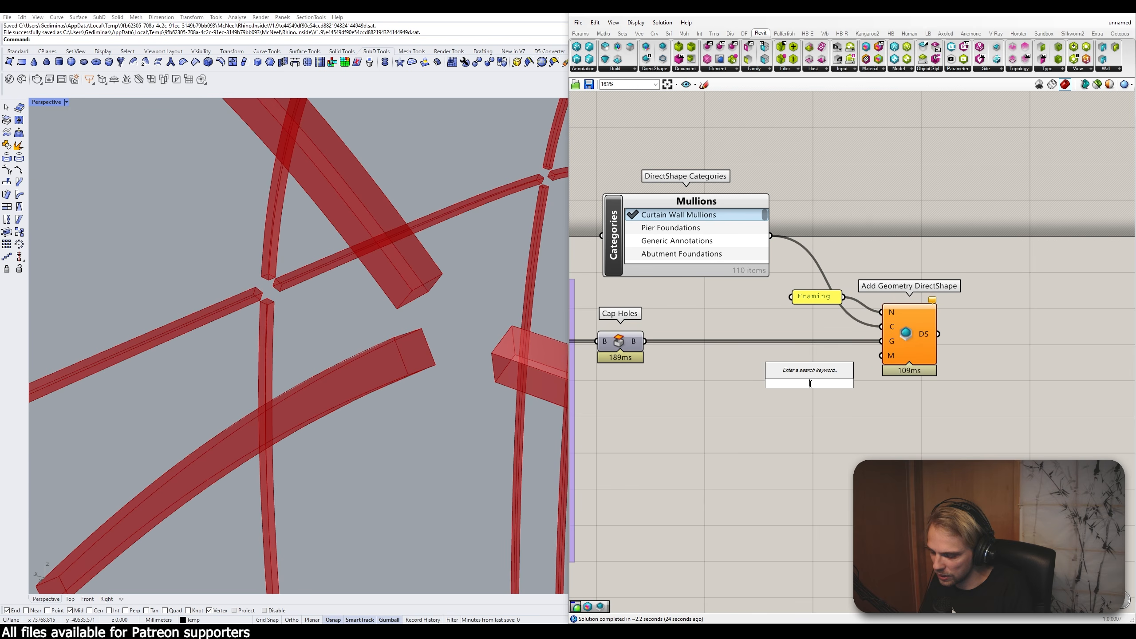
type("color swa")
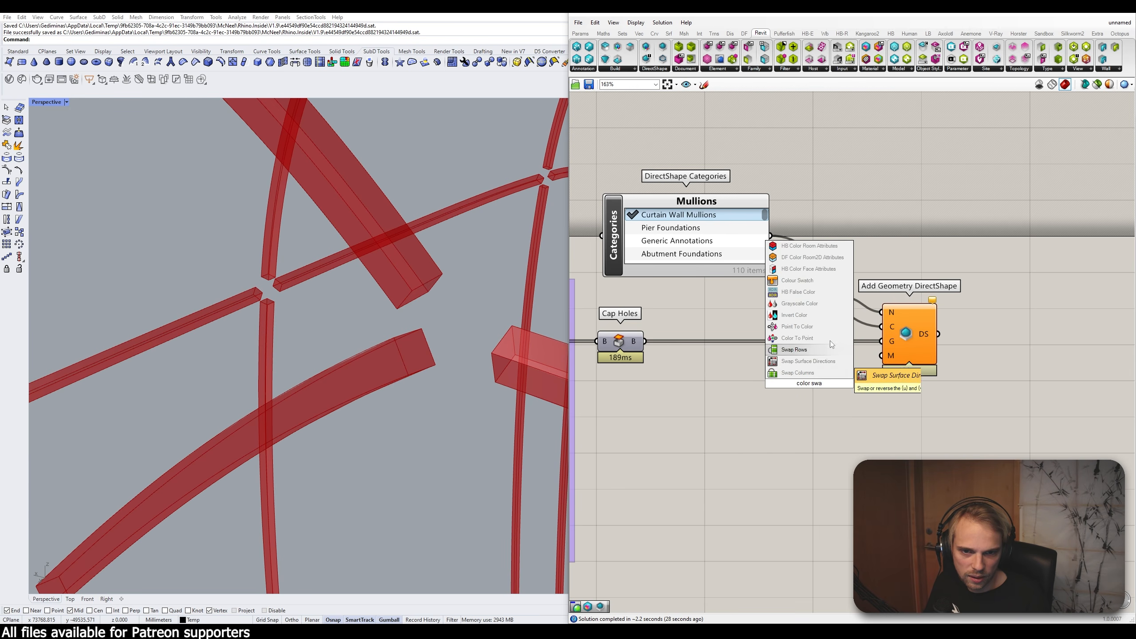
left_click(798, 281)
left_click_drag(802, 381, 704, 411)
left_click(731, 416)
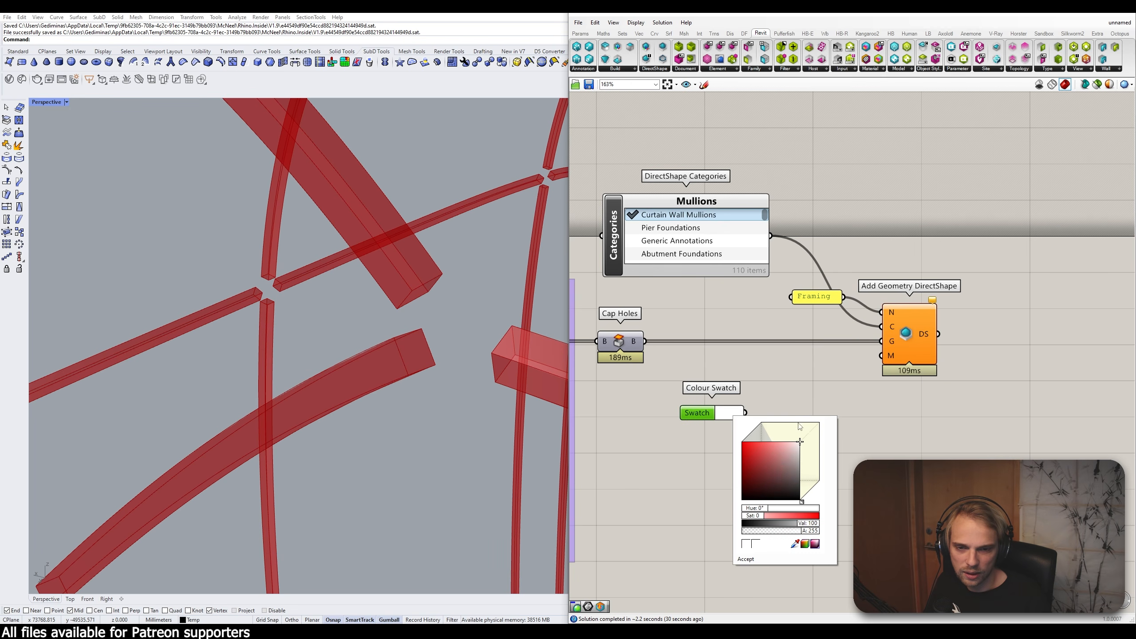
left_click(801, 441)
left_click(807, 416)
Step: Add a Convert Material component and wire the red Colour Swatch through it into Add Geometry DirectShape's M input
double_click(799, 423)
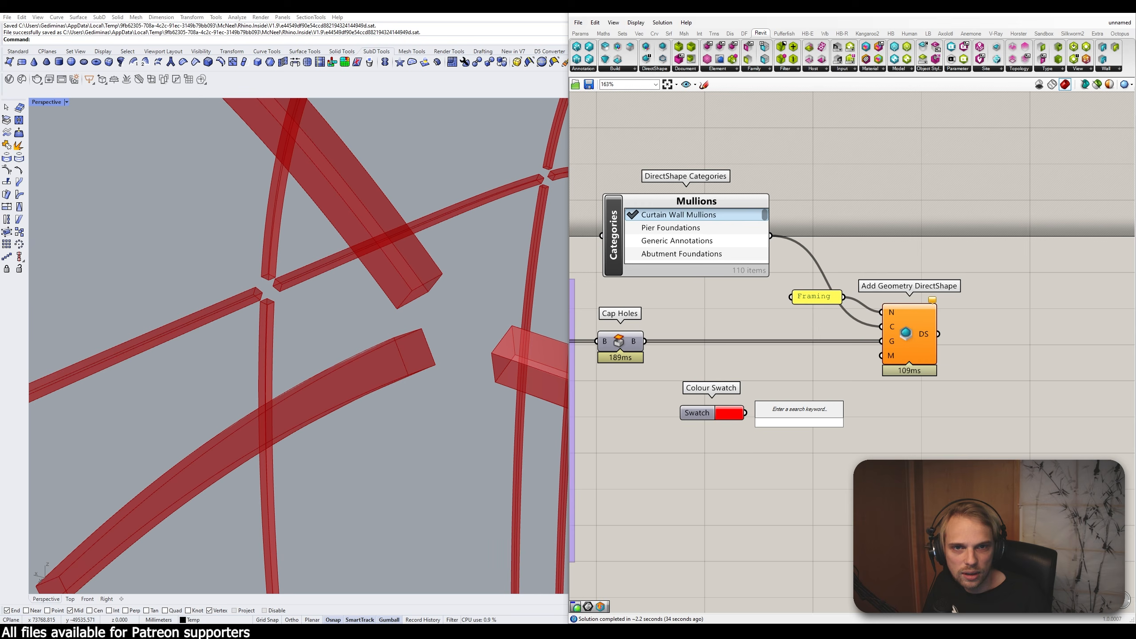
left_click(871, 68)
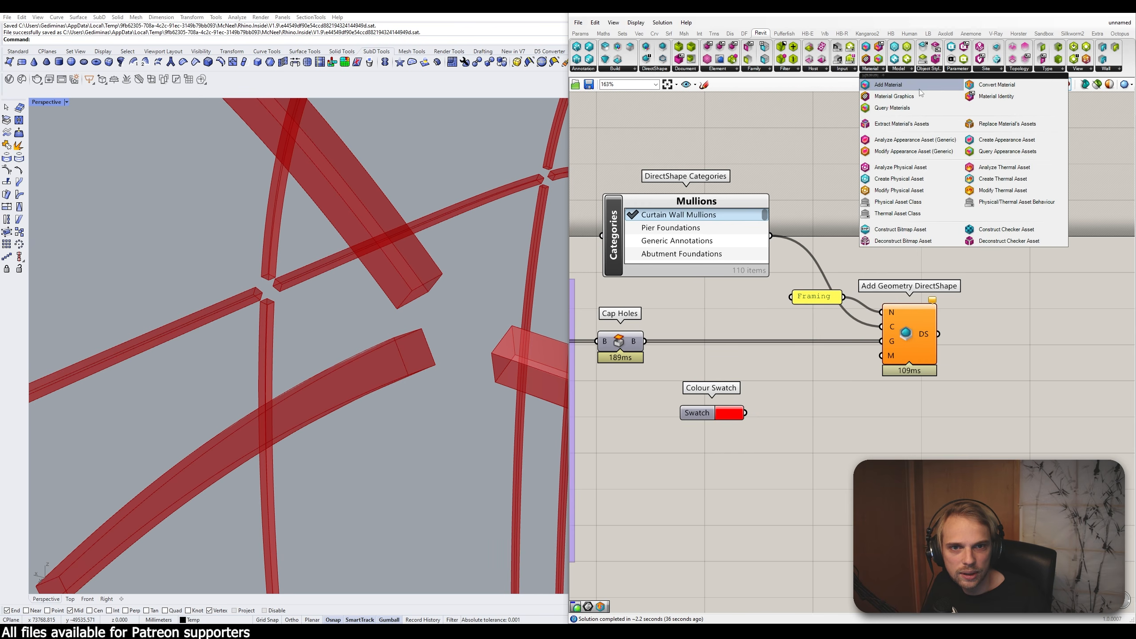
left_click(997, 85)
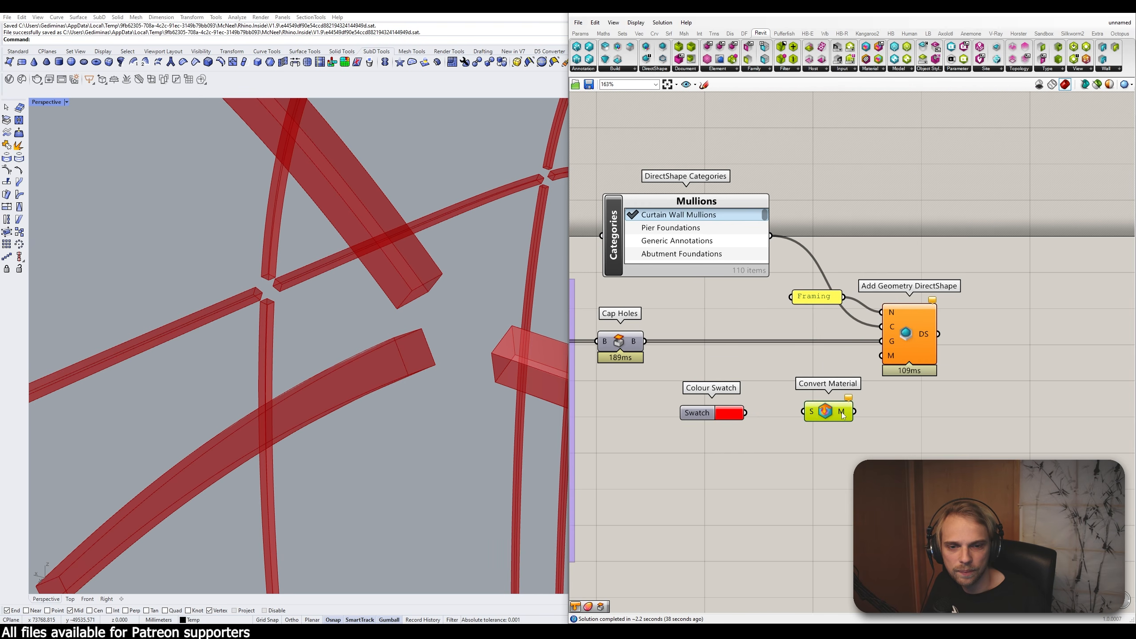
left_click_drag(746, 413, 882, 356)
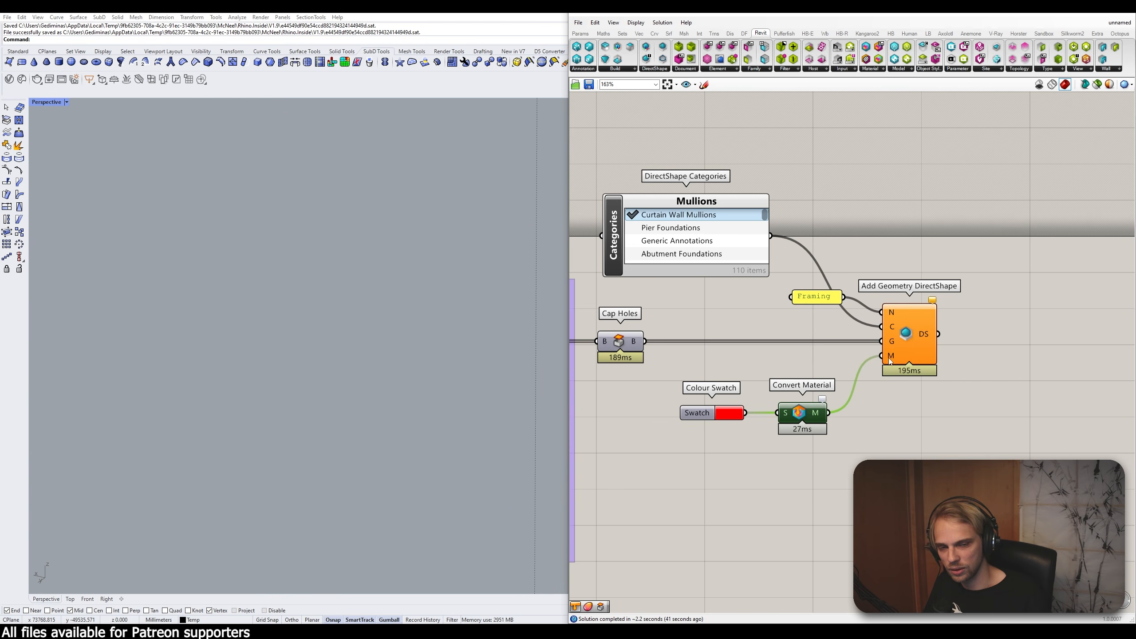
left_click(892, 377)
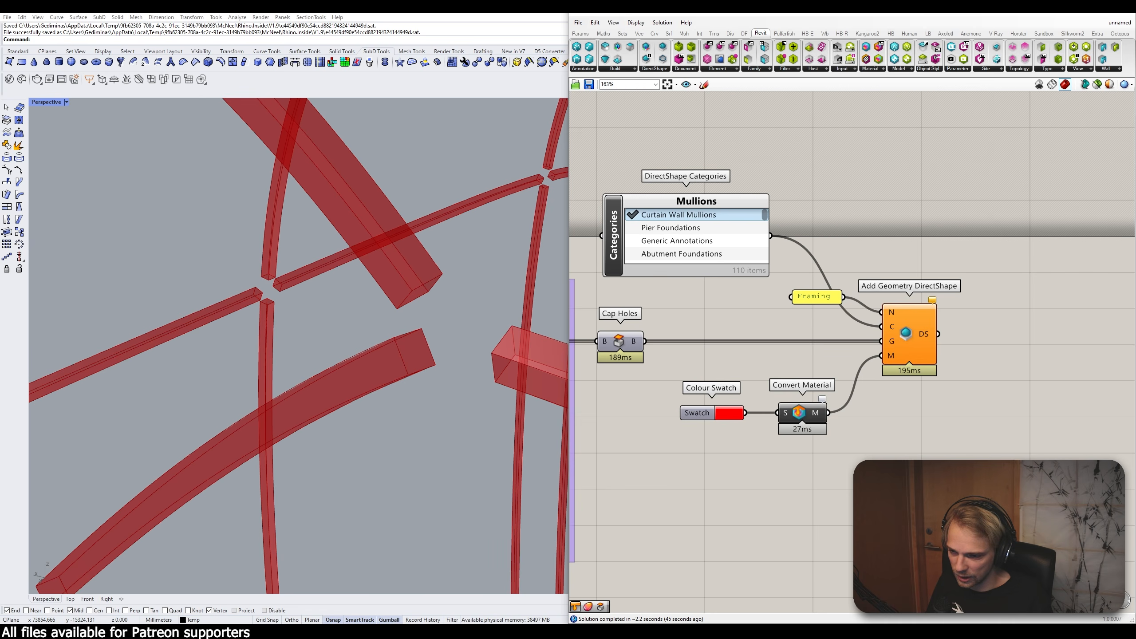
Step: Switch to Revit and examine the coloured framing members and their joints in the 3D view
key("alt+Tab")
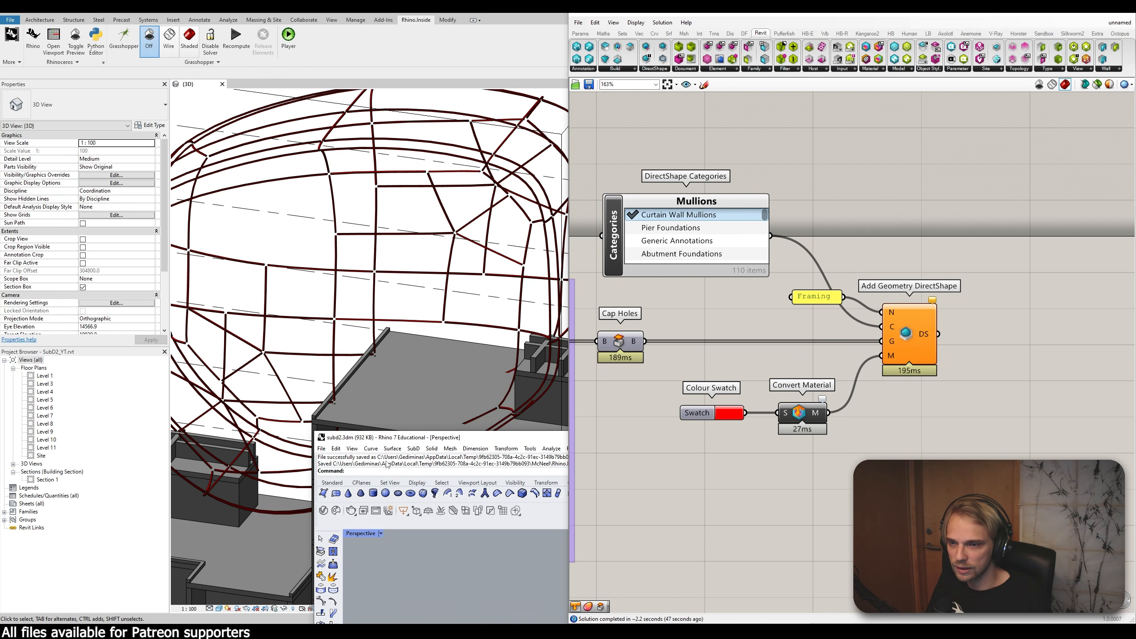
scroll(321, 306, "down", 4)
scroll(285, 296, "up", 8)
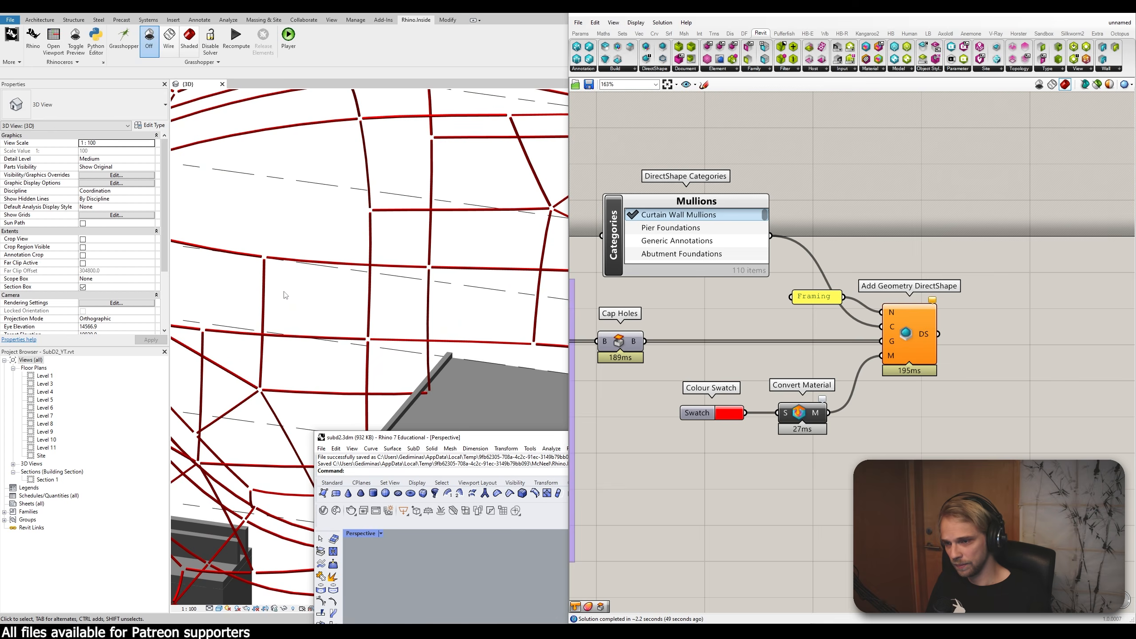
scroll(363, 343, "up", 3)
scroll(363, 342, "up", 2)
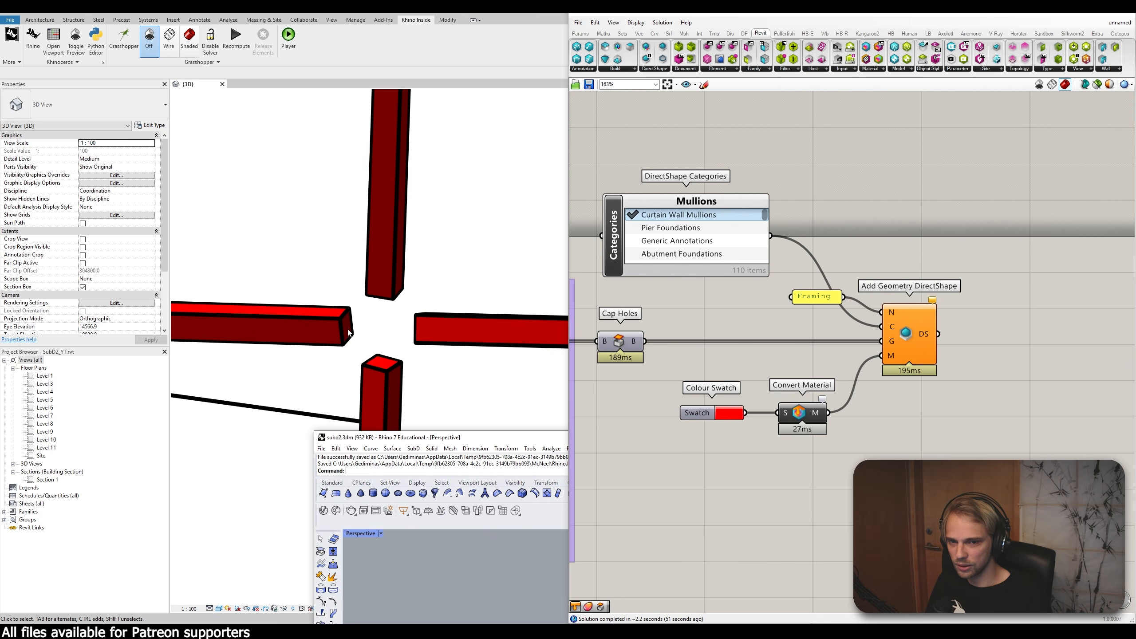
scroll(348, 333, "down", 2)
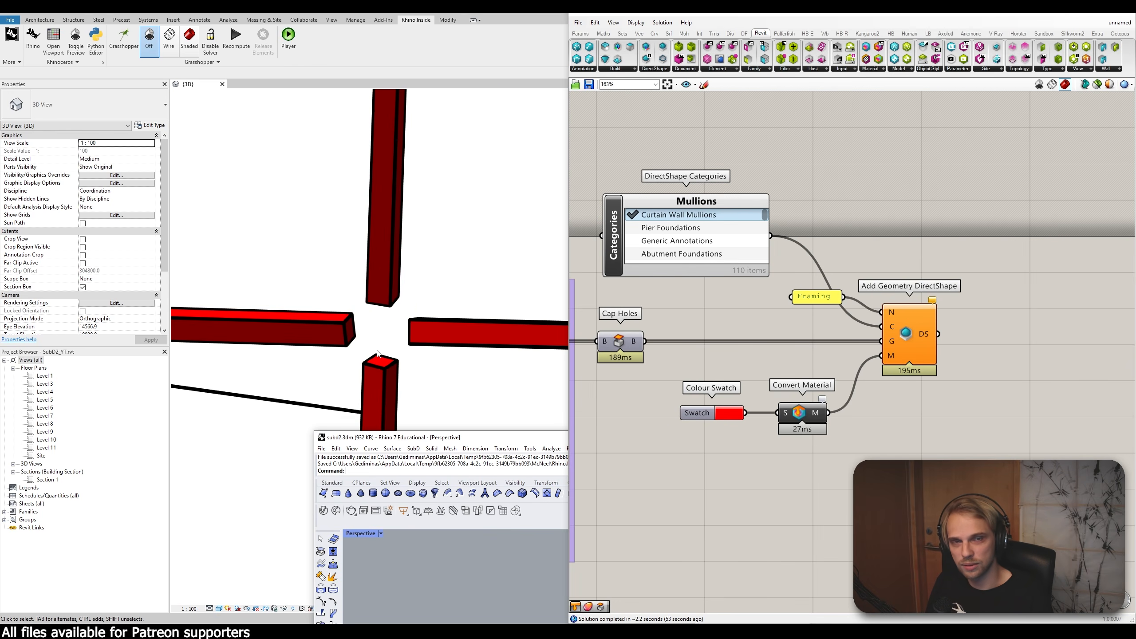
scroll(378, 354, "down", 10)
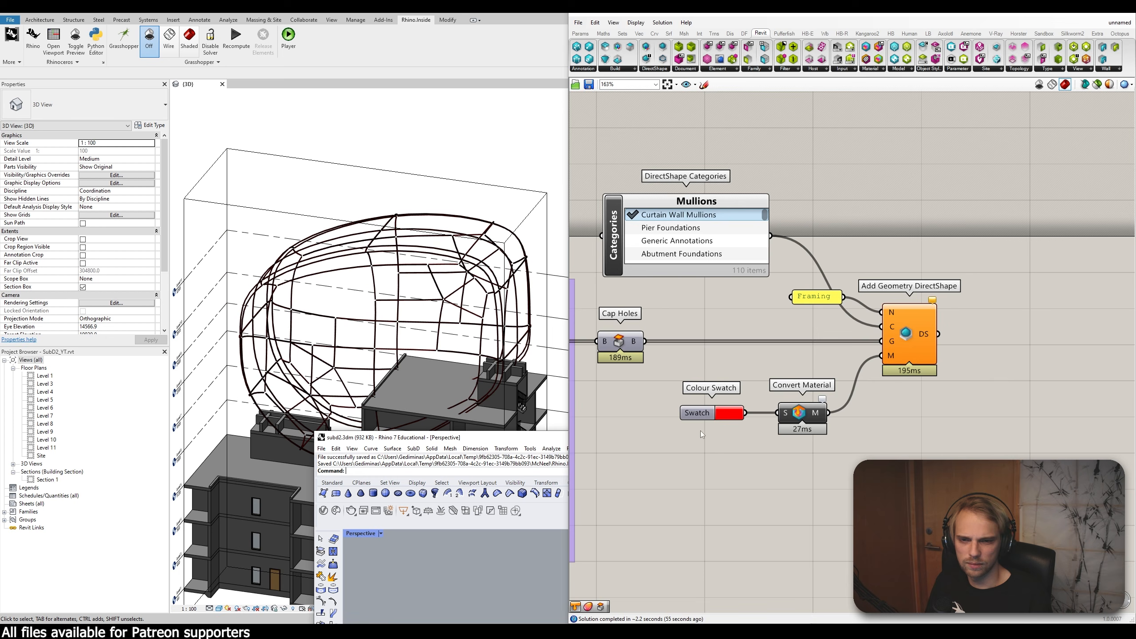
Step: Set the section size slider feeding Division's A input to 100 and inspect the thicker framing in Revit's 3D view
right_click_drag(701, 434, 1035, 385)
scroll(1036, 385, "down", 4)
right_click_drag(648, 378, 868, 387)
scroll(724, 415, "up", 6)
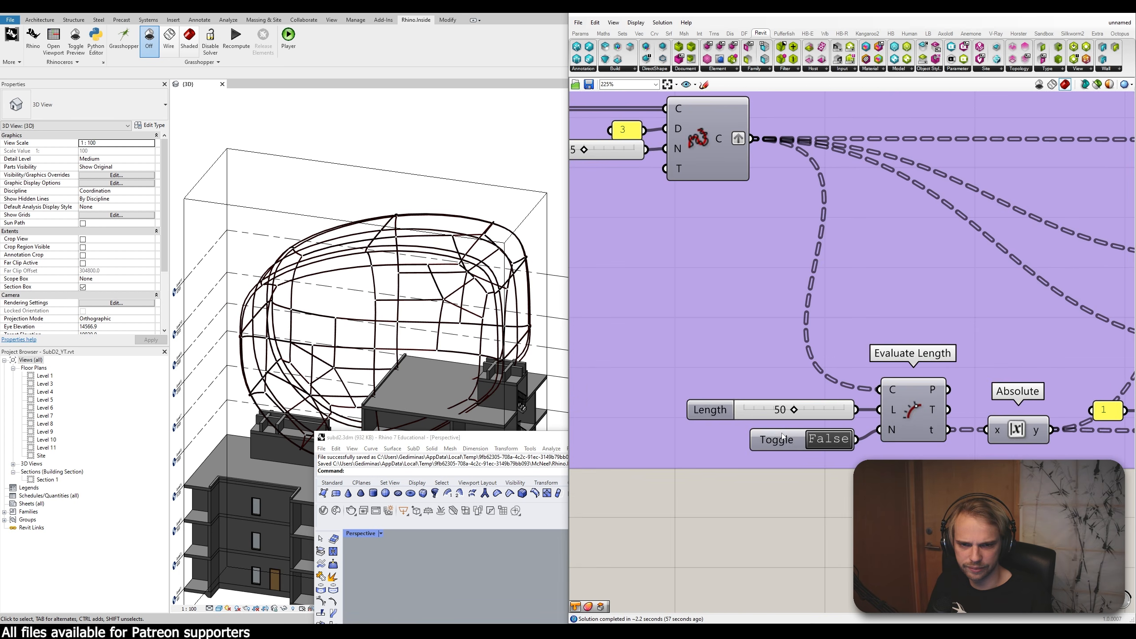
scroll(783, 432, "down", 4)
right_click_drag(1080, 419, 772, 414)
scroll(771, 414, "up", 3)
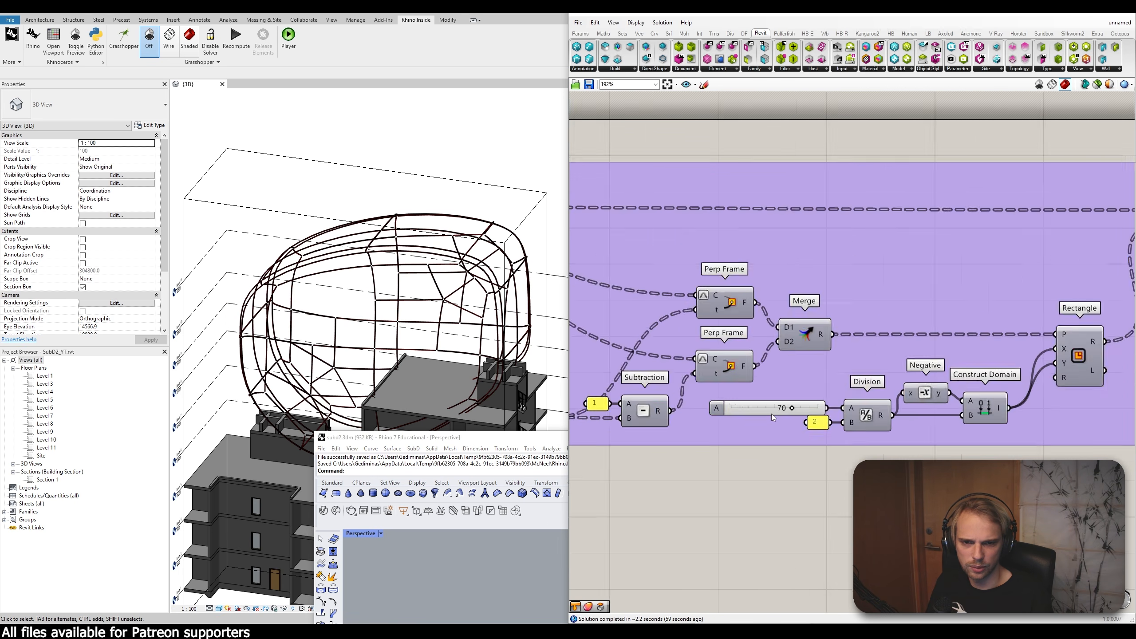
scroll(771, 414, "up", 2)
double_click(771, 414)
type("100")
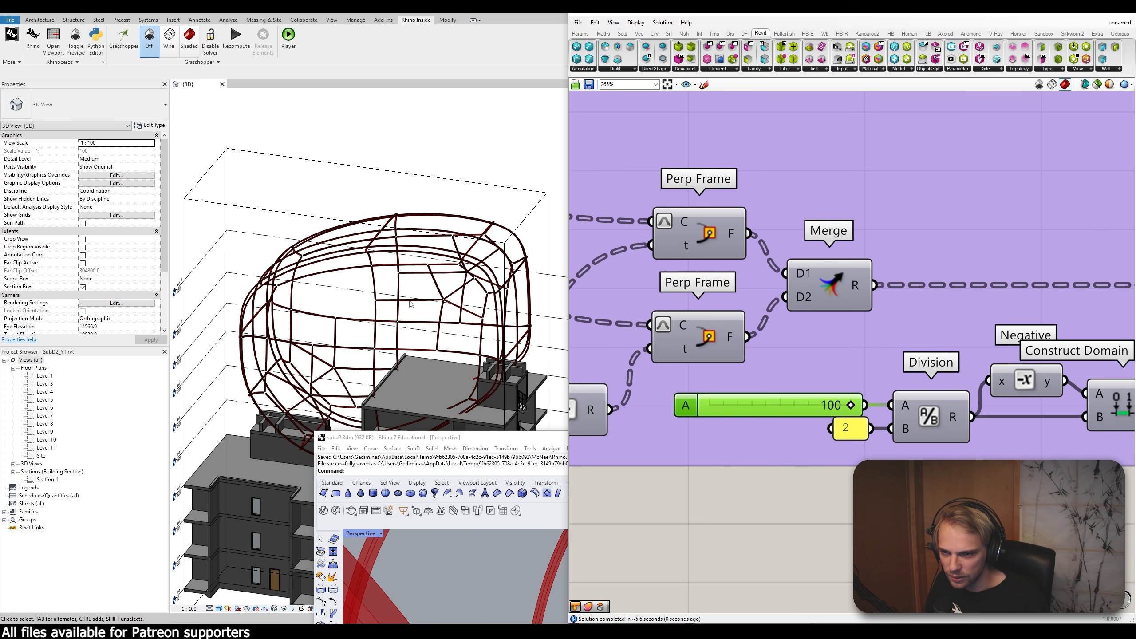
scroll(392, 317, "up", 6)
scroll(372, 298, "down", 4)
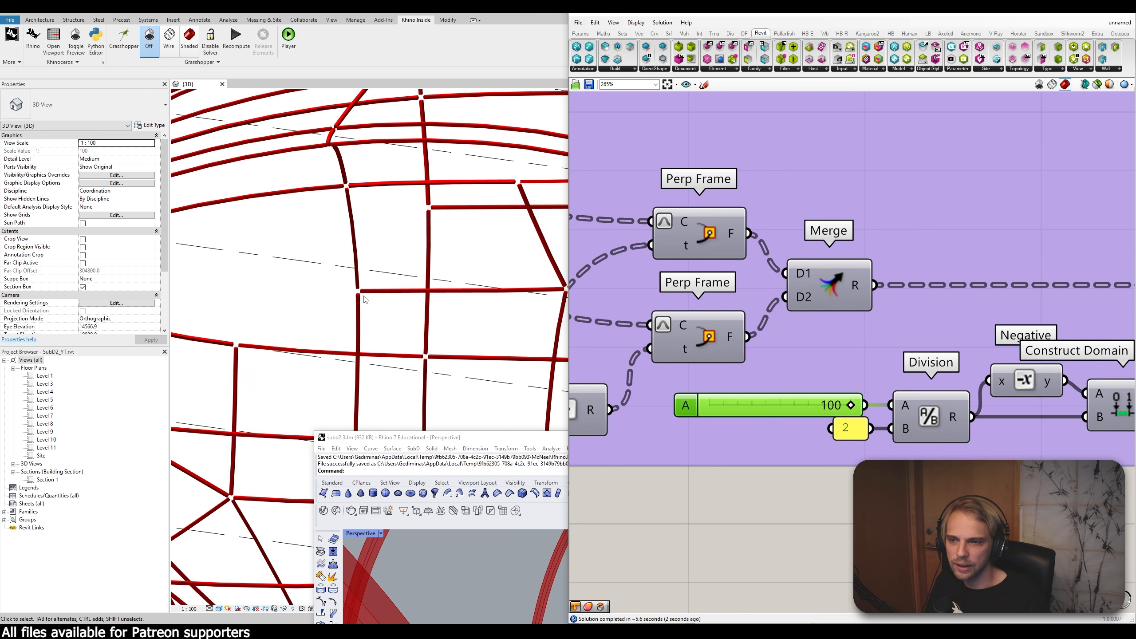
Step: Examine the framing members and the gaps at their joints in Revit's 3D view
scroll(331, 314, "down", 2)
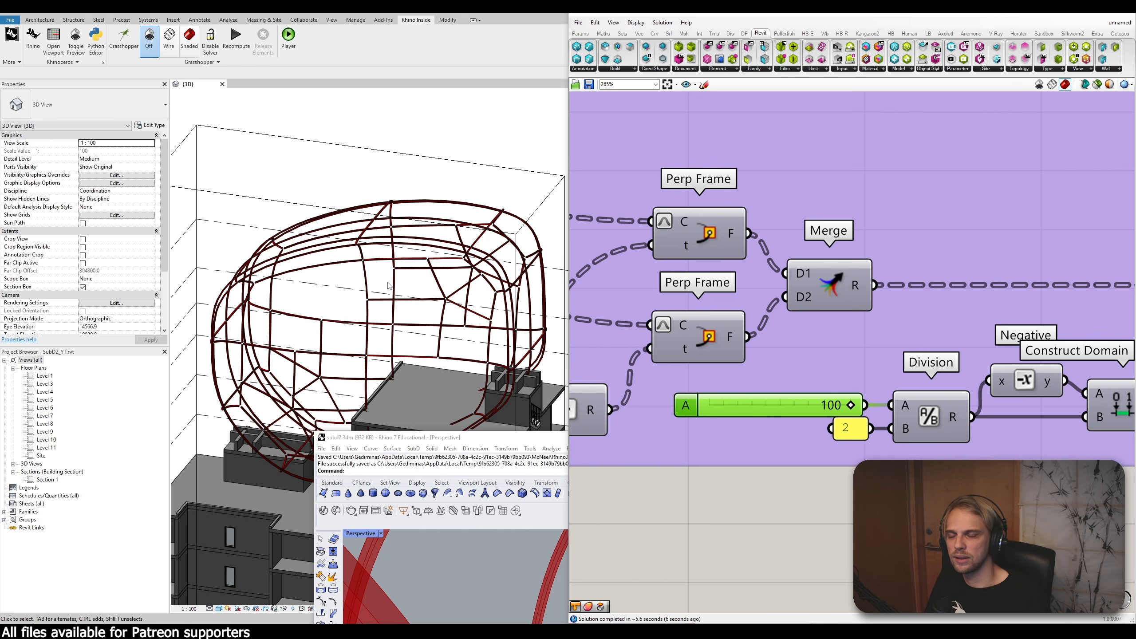
scroll(371, 284, "up", 8)
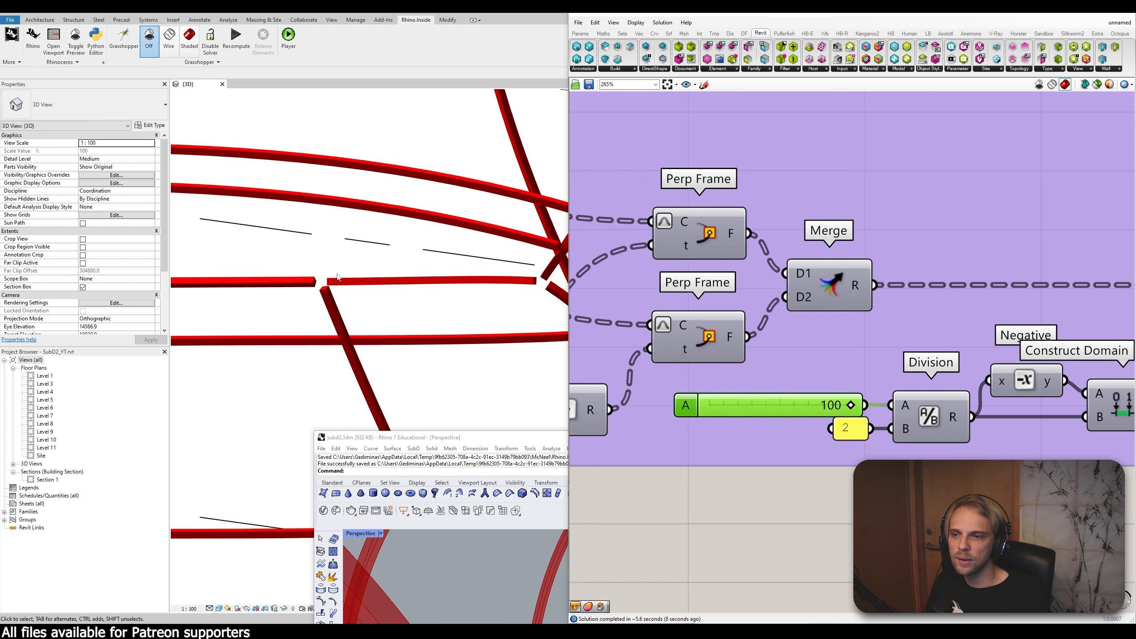
scroll(339, 269, "up", 2)
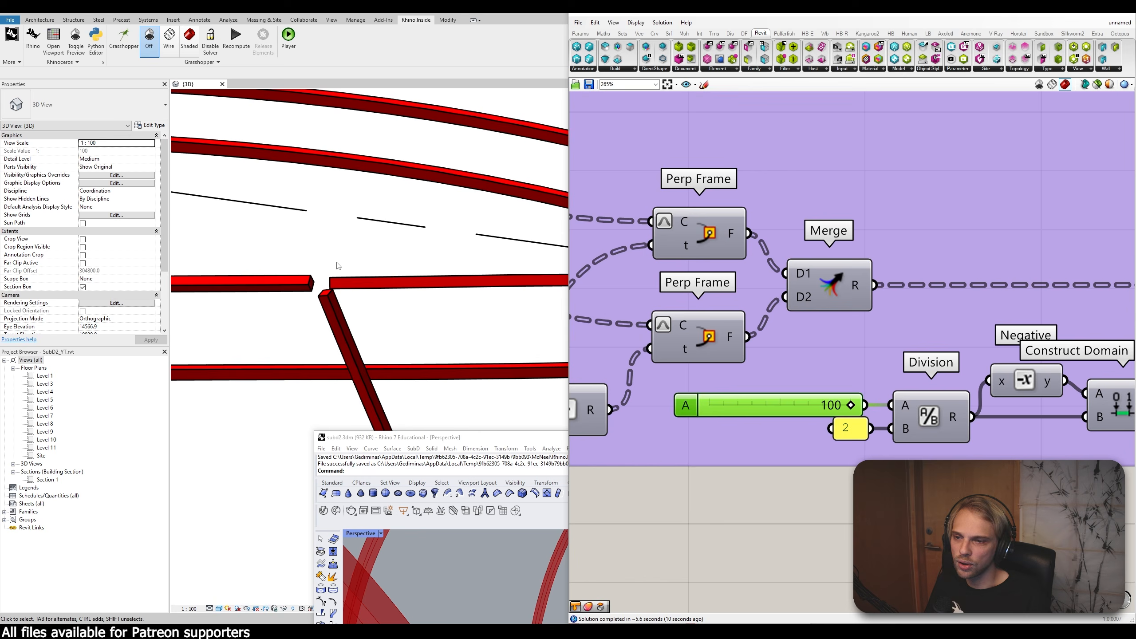
scroll(311, 271, "down", 6)
middle_click_drag(379, 313, 370, 201, "shift")
scroll(370, 201, "up", 5)
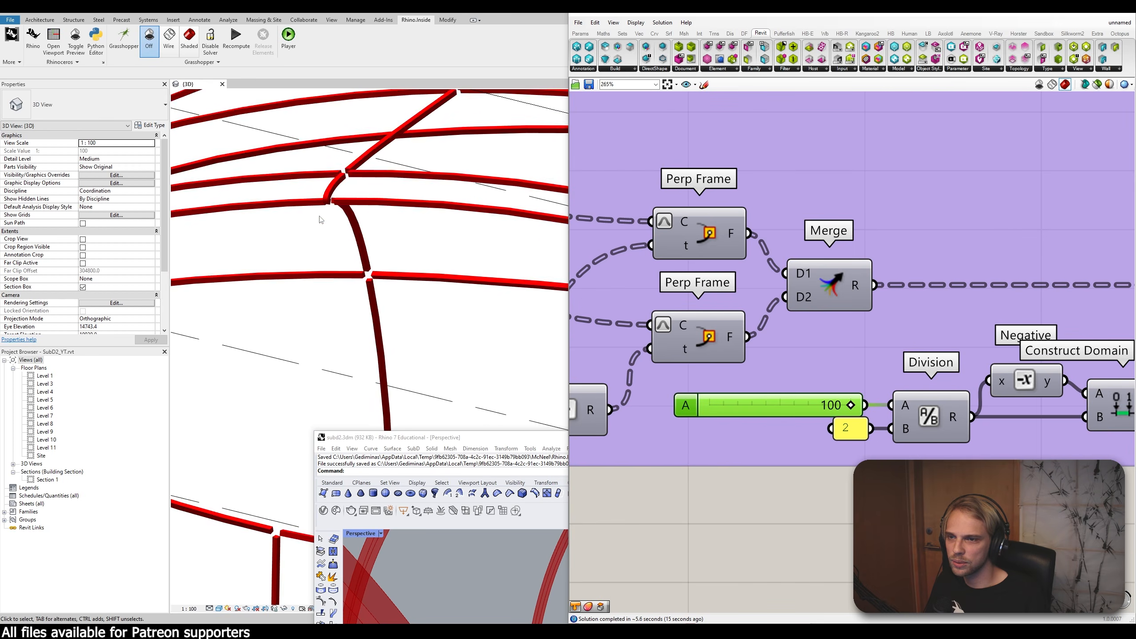
scroll(318, 201, "down", 4)
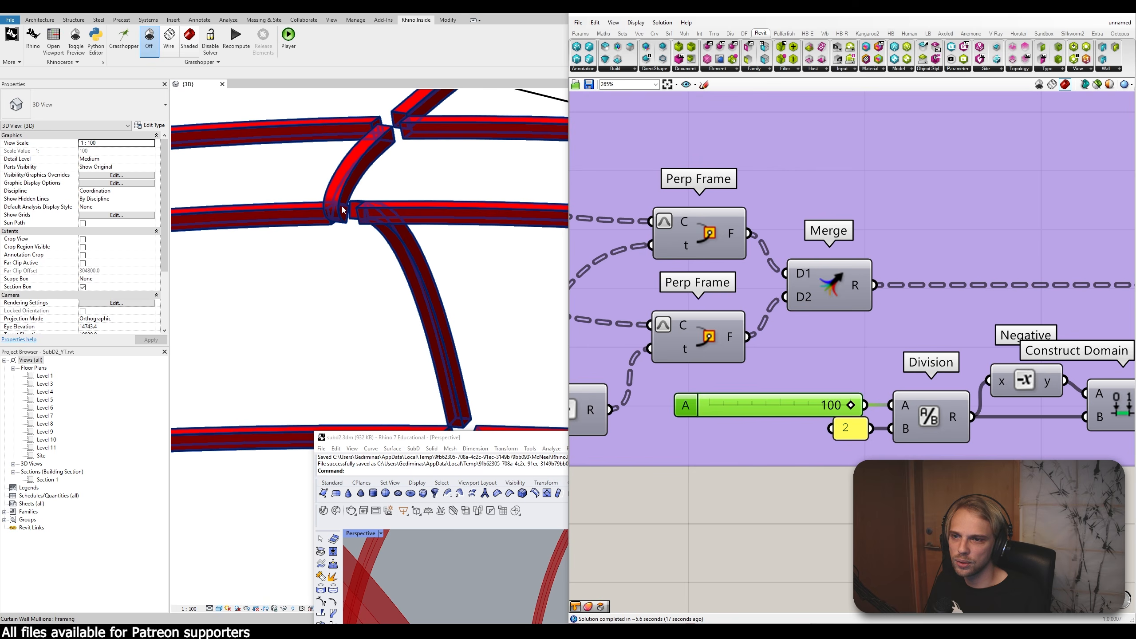
scroll(389, 286, "down", 5)
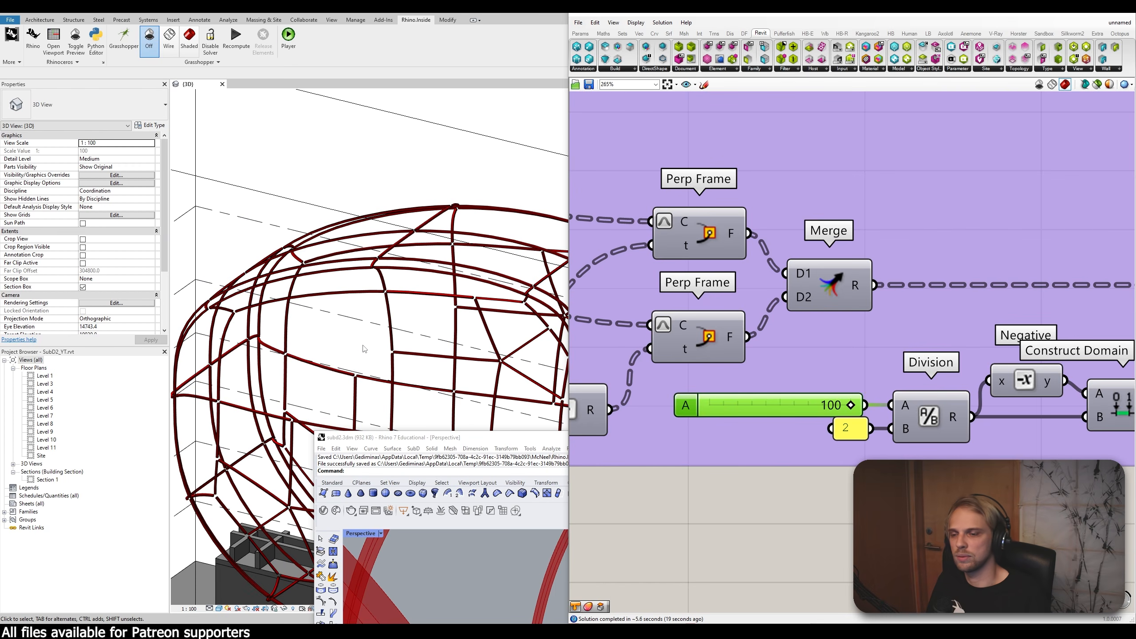
Step: Bring the Rhino window fully into view beside Grasshopper and examine the framing joints in the Perspective viewport
left_click_drag(434, 440, 188, 33)
scroll(833, 273, "down", 5)
scroll(833, 273, "down", 4)
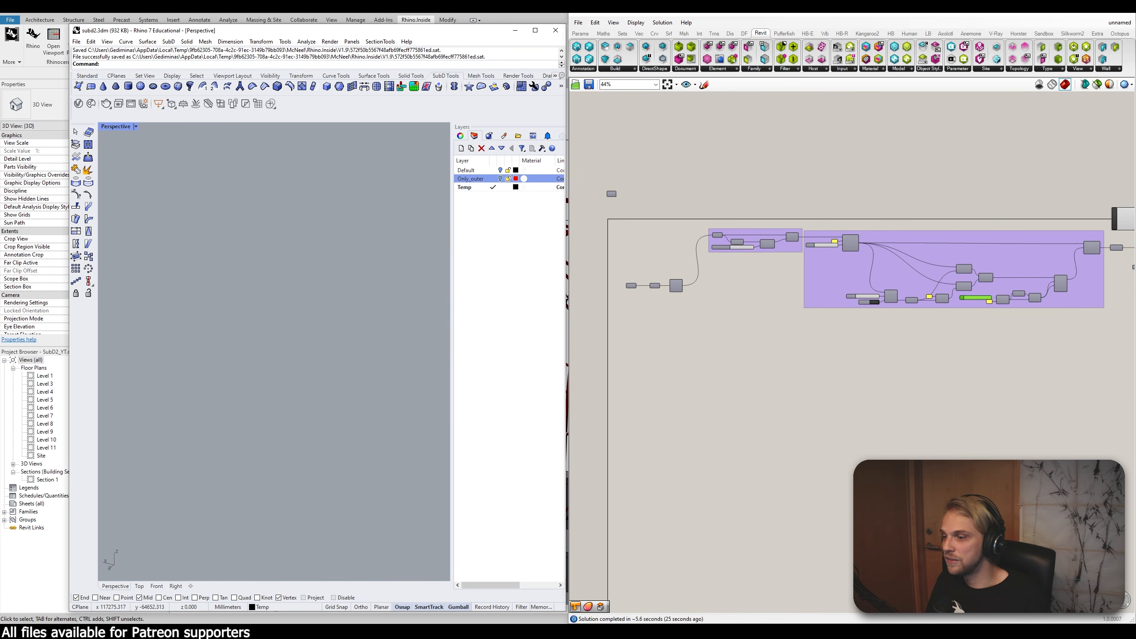
key("alt+Tab")
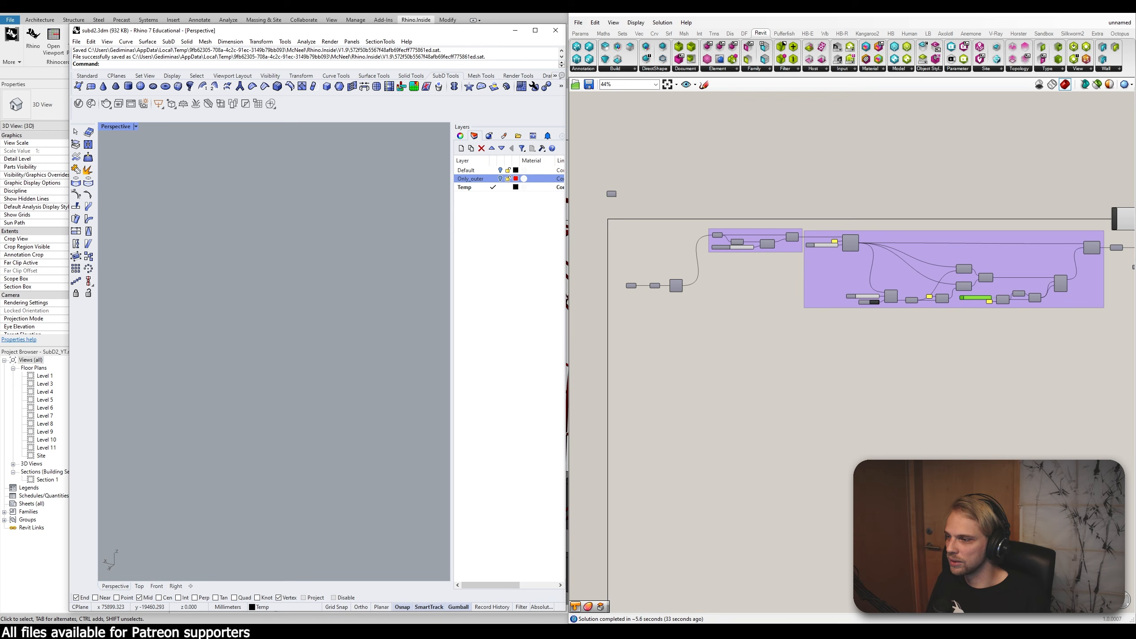
scroll(302, 284, "down", 3)
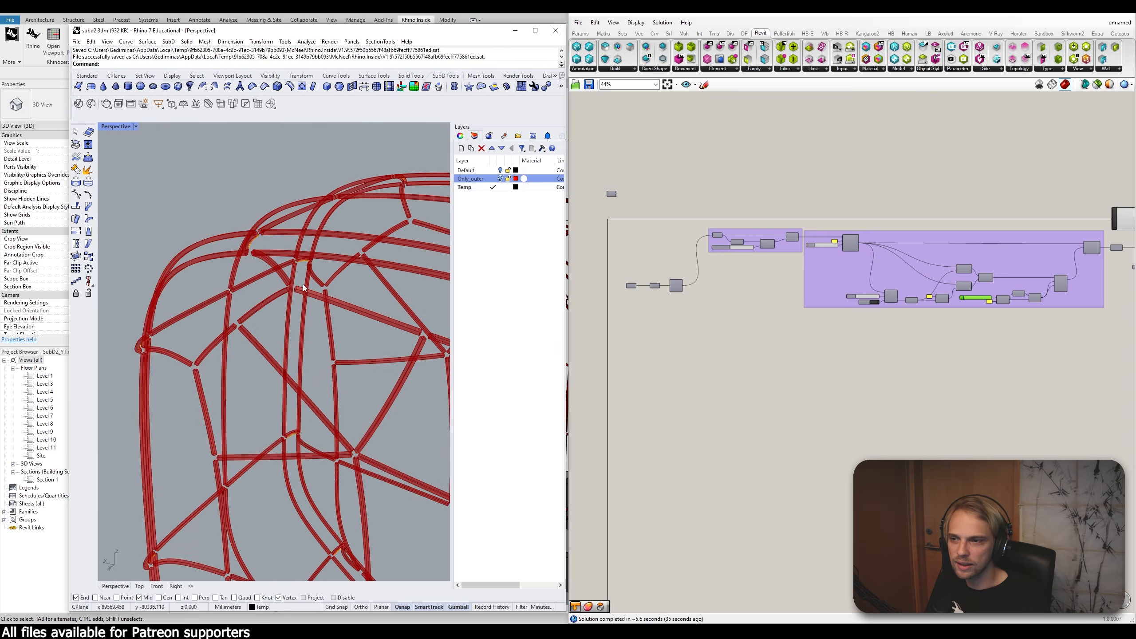
scroll(234, 339, "up", 5)
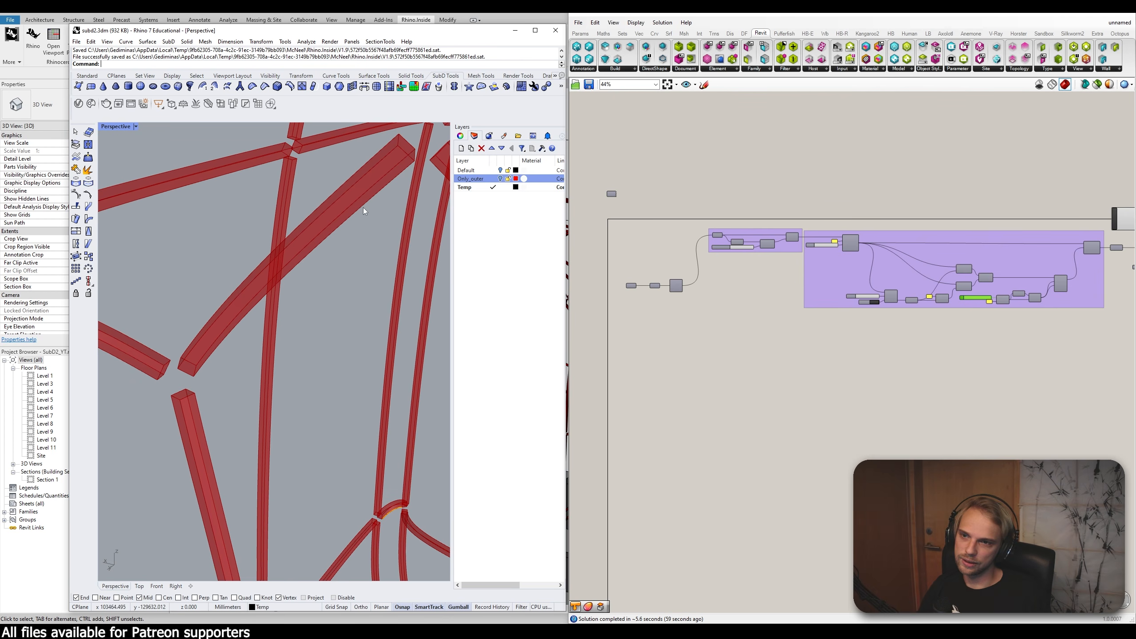
scroll(316, 284, "down", 15)
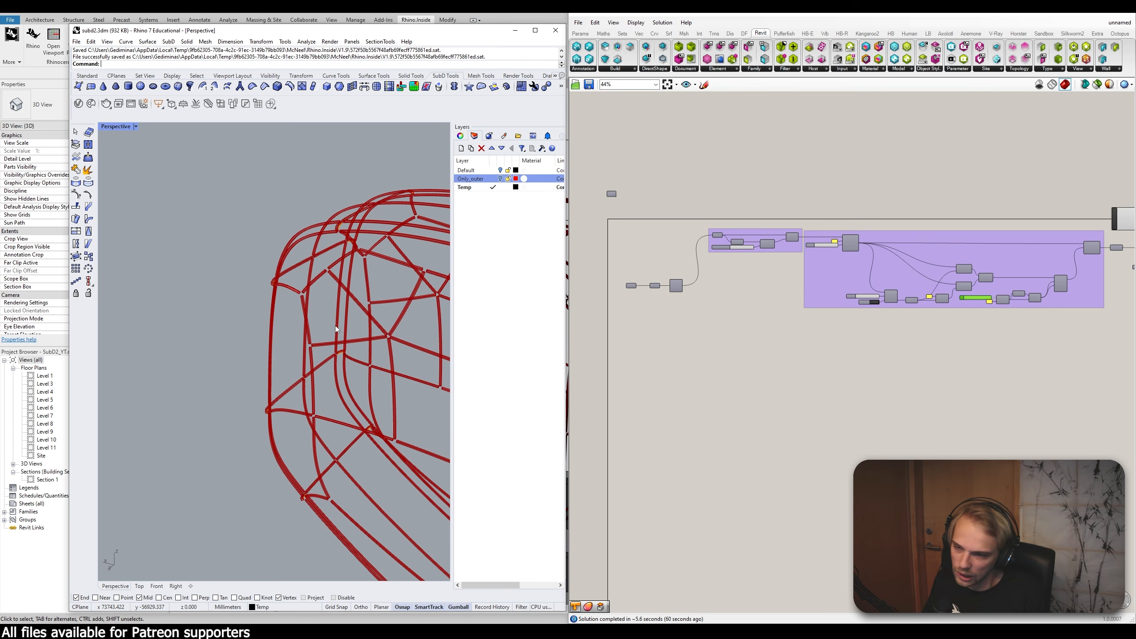
scroll(322, 309, "up", 10)
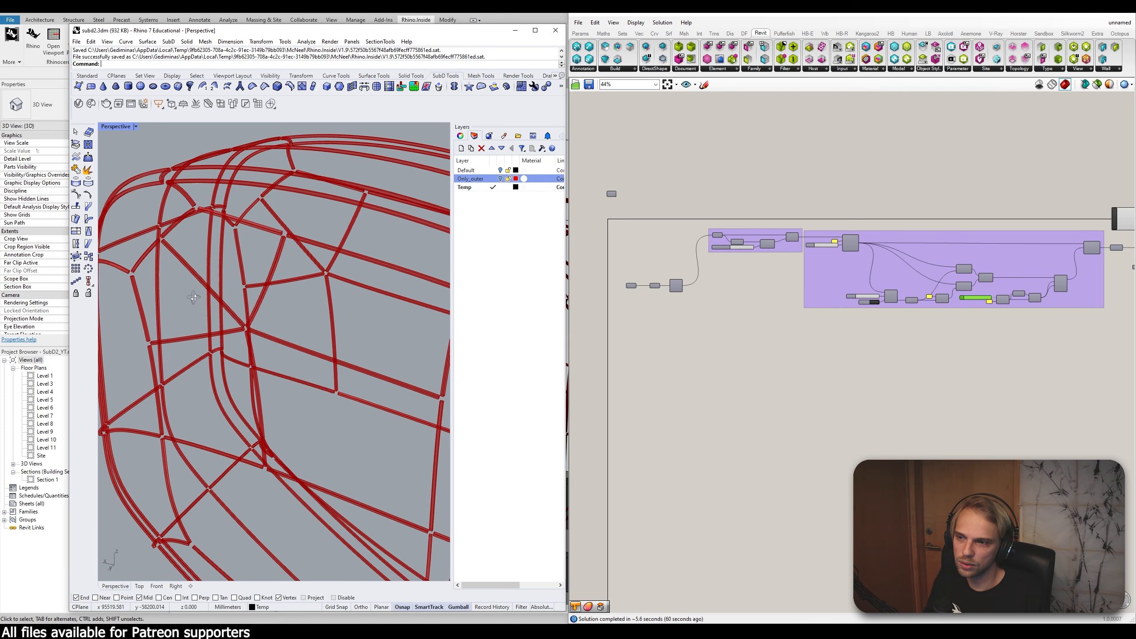
right_click_drag(193, 298, 151, 350)
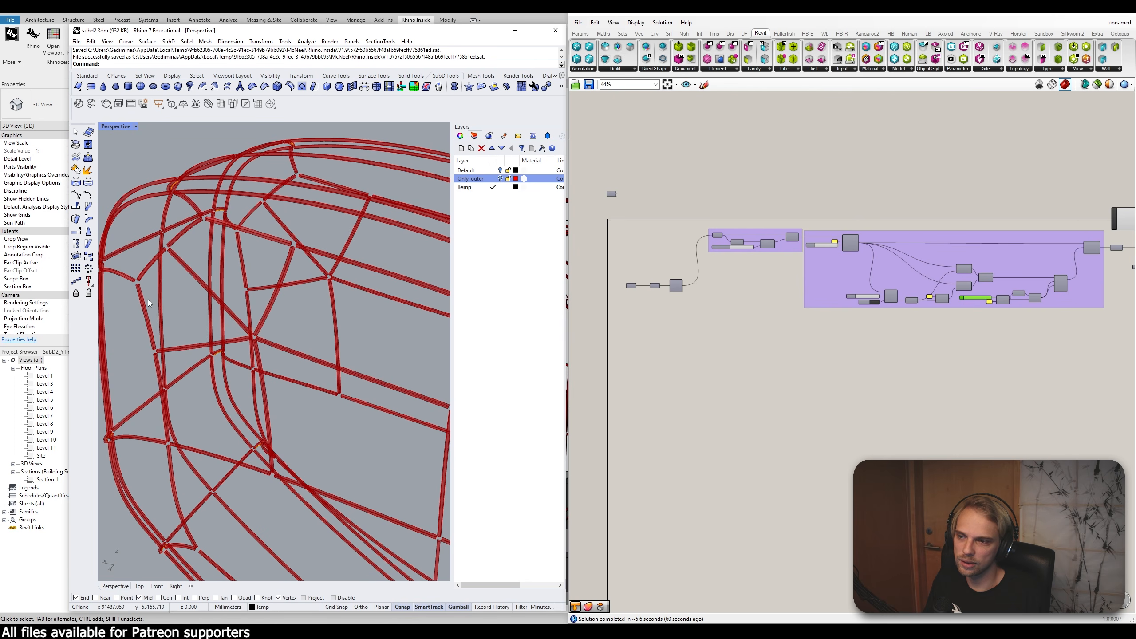
Step: Move the SubD, Brep and Deconstruct Brep components together further below the Filter group and check the Faces output
scroll(676, 281, "up", 5)
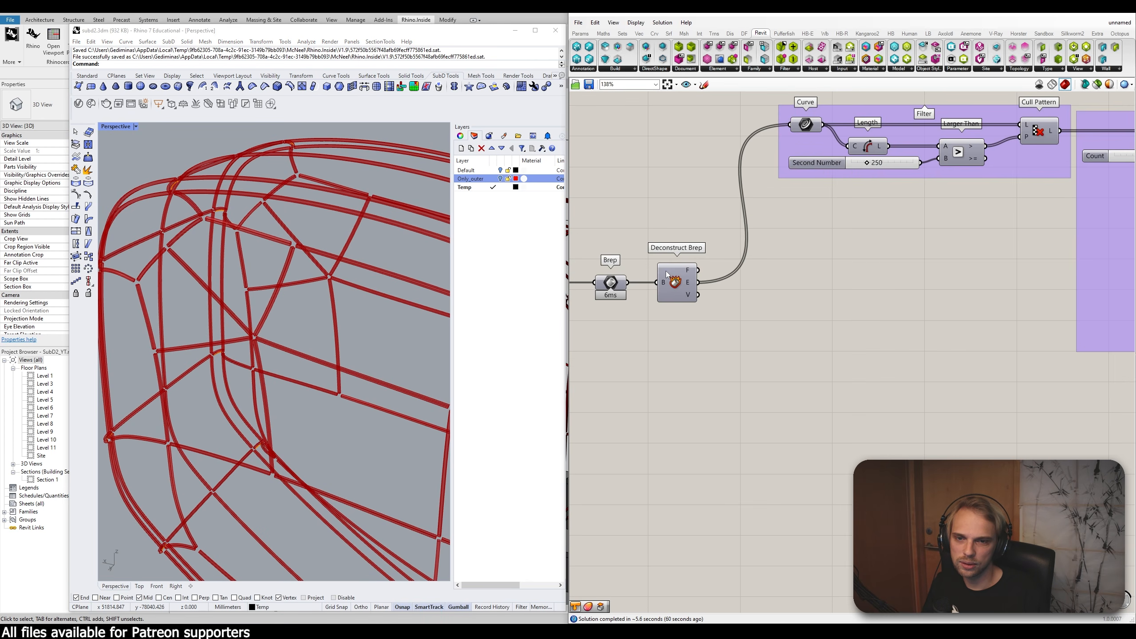
mouse_move(690, 272)
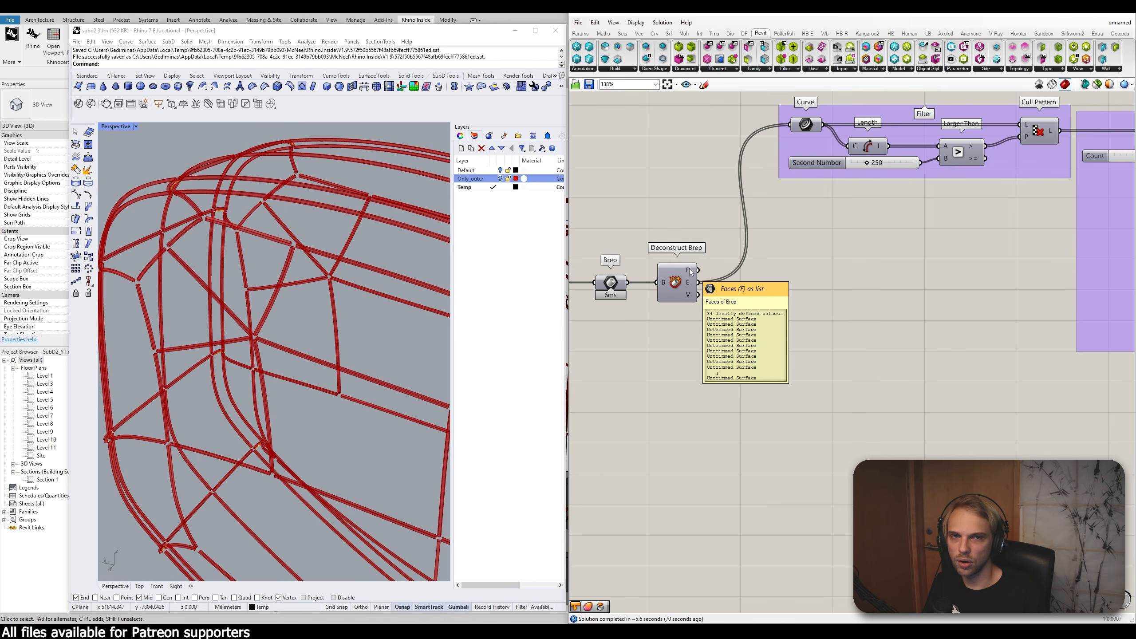
scroll(716, 282, "down", 2)
left_click_drag(698, 235, 841, 317)
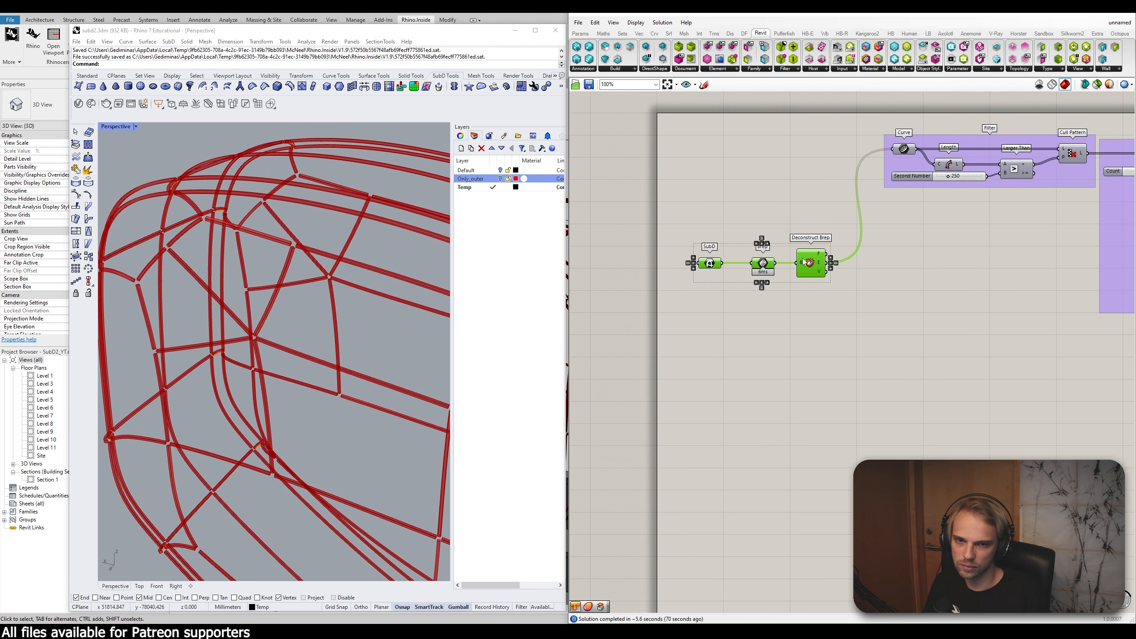
left_click_drag(811, 256, 811, 326)
left_click(918, 343)
scroll(849, 318, "up", 3)
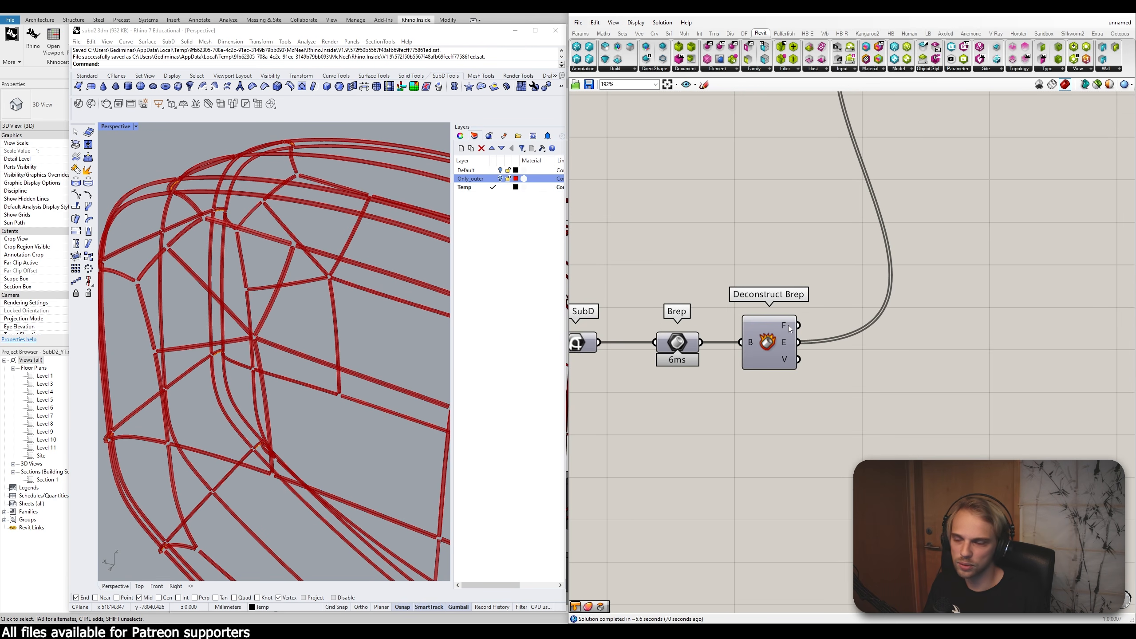
mouse_move(789, 325)
Step: Add a Surface parameter below Deconstruct Brep and wire Deconstruct Brep's F output into it
right_click_drag(942, 380, 835, 352)
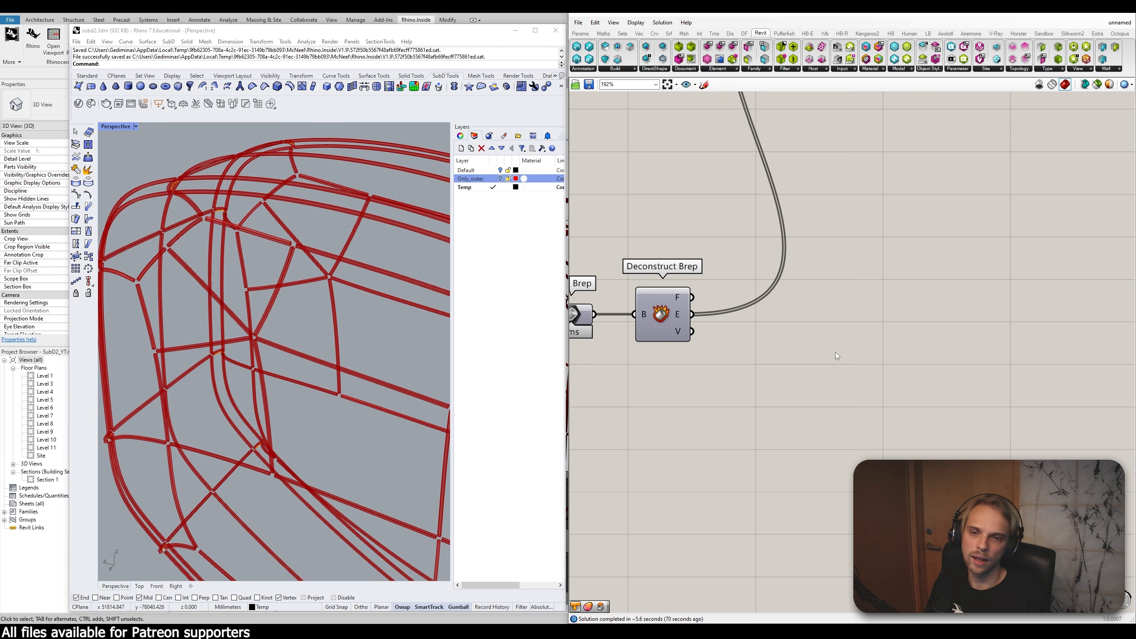
double_click(809, 417)
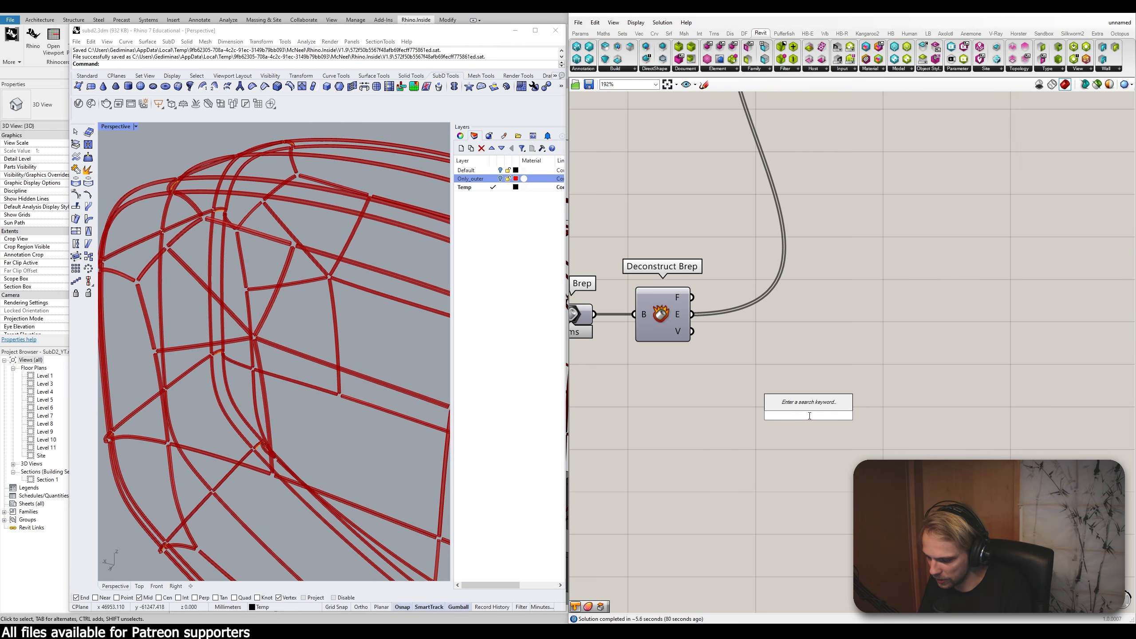
type("surf")
left_click(798, 394)
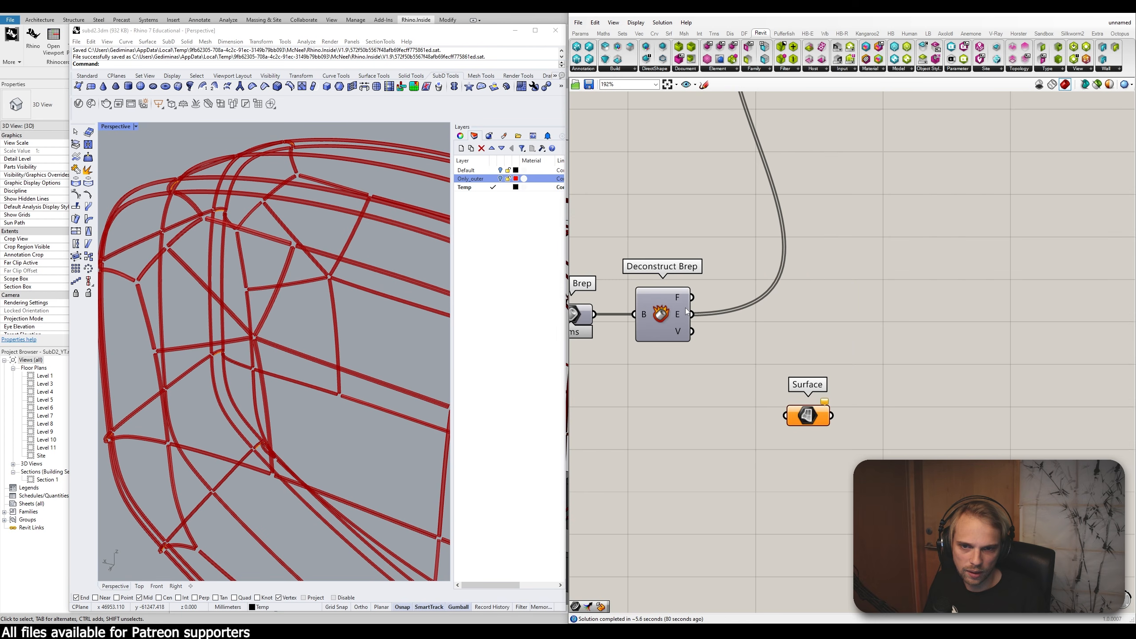
left_click_drag(693, 298, 785, 416)
left_click_drag(805, 416, 931, 411)
left_click(957, 381)
Step: Move the Surface parameter away from Deconstruct Brep to the empty canvas beneath the purple framing group
scroll(938, 370, "down", 4)
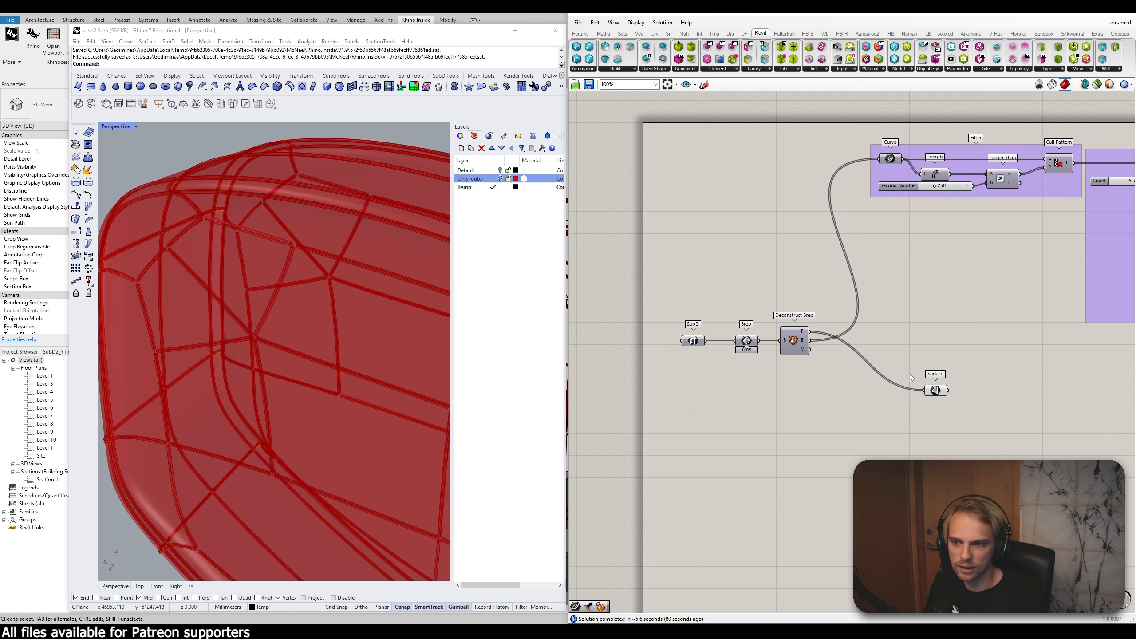
right_click_drag(869, 414, 599, 353)
left_click_drag(671, 333, 774, 344)
scroll(303, 263, "up", 4)
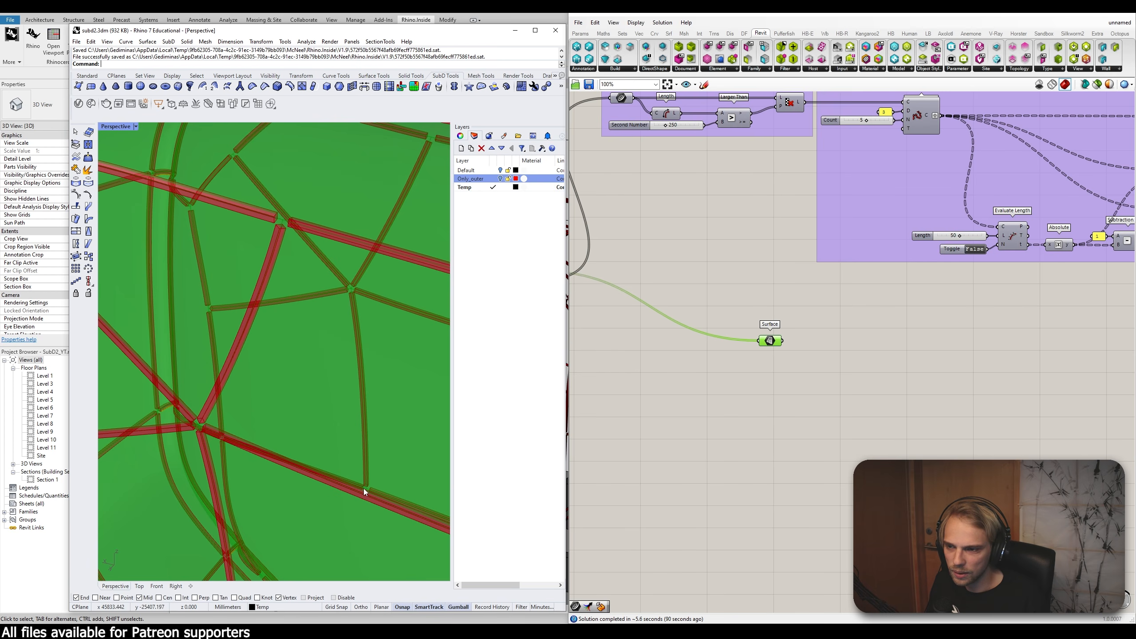
right_click_drag(951, 266, 743, 316)
right_click_drag(948, 302, 725, 310)
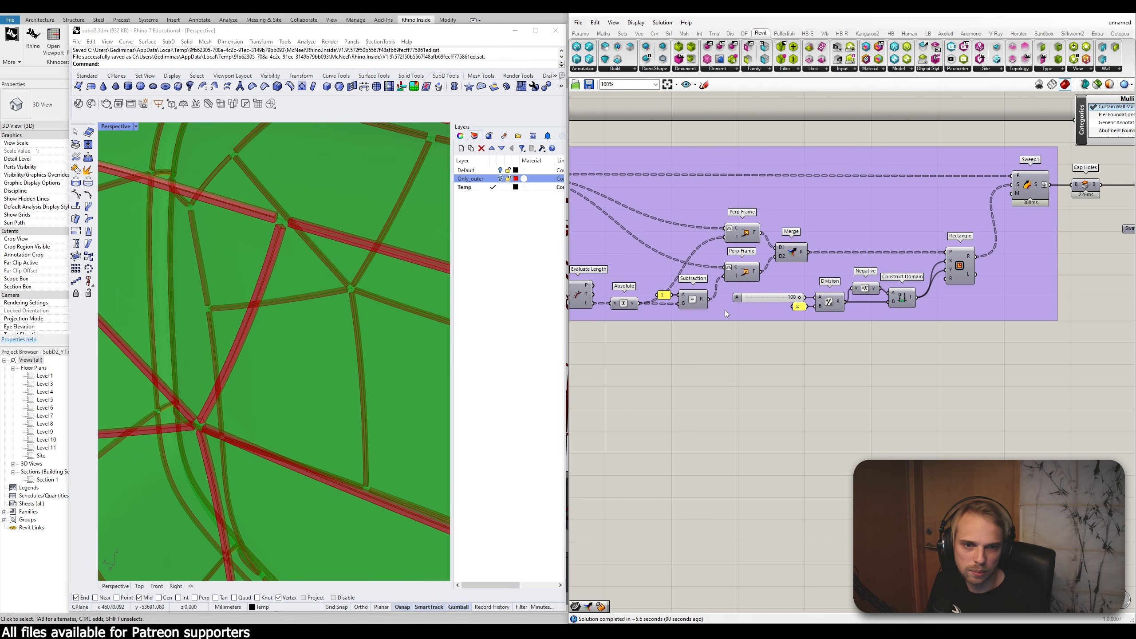
scroll(786, 296, "up", 4)
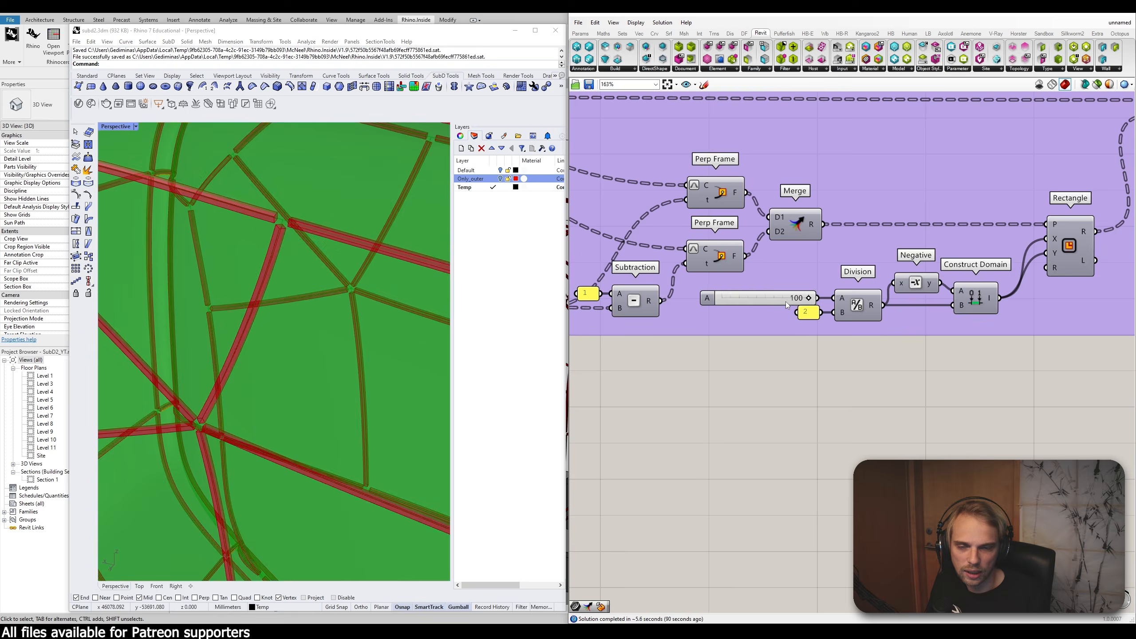
left_click_drag(786, 302, 788, 302)
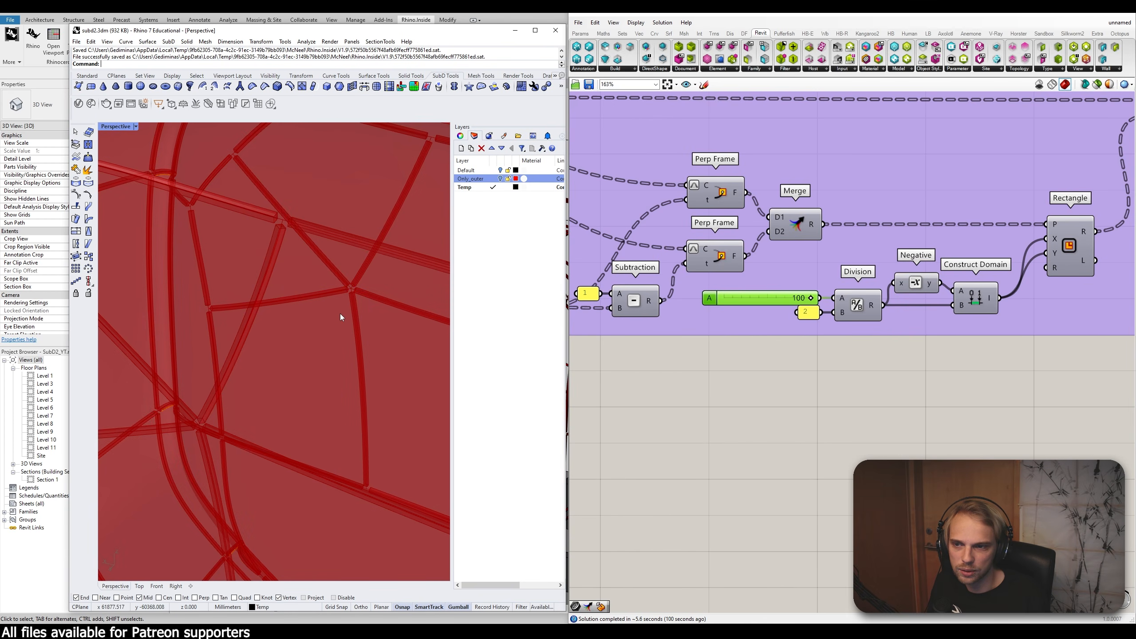
scroll(693, 413, "down", 5)
scroll(721, 385, "up", 4)
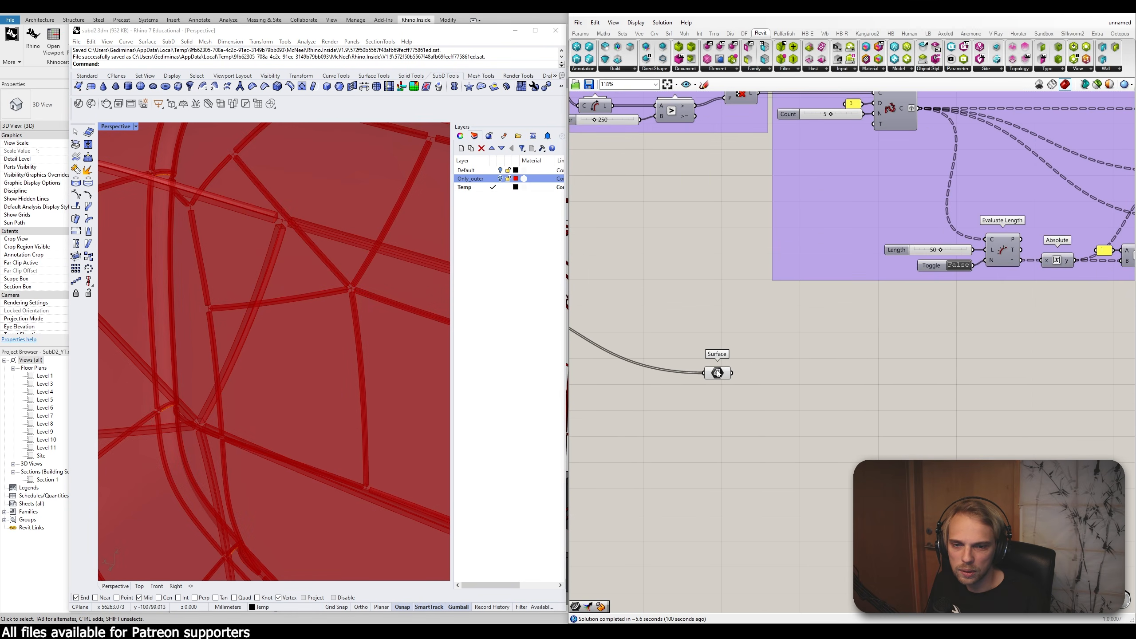
left_click_drag(717, 373, 883, 417)
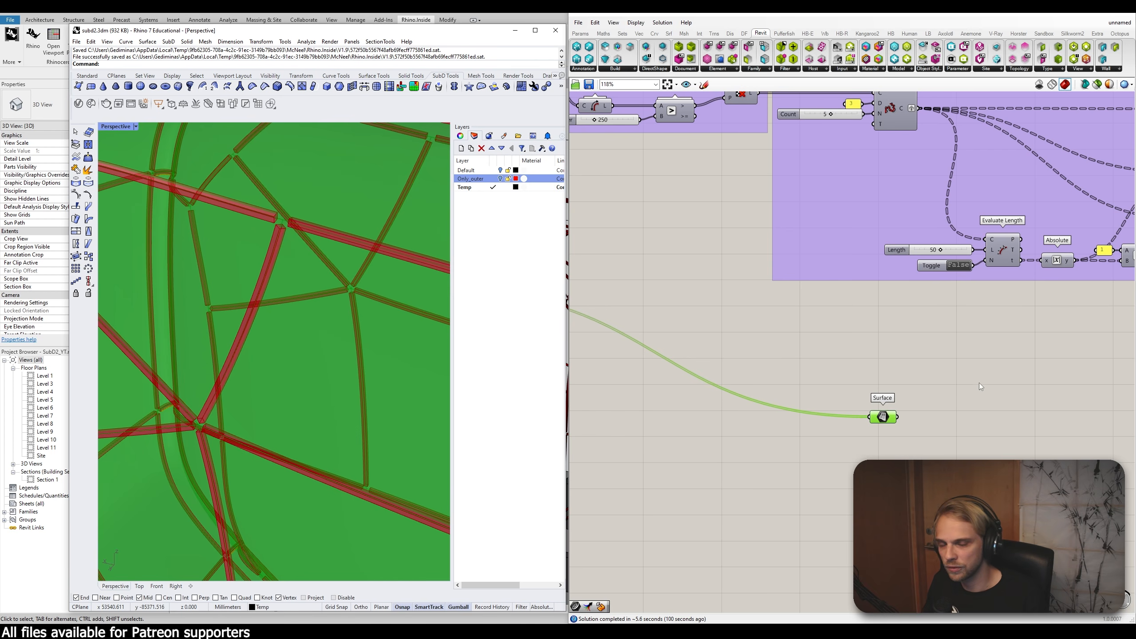
right_click_drag(979, 383, 864, 339)
left_click(858, 380)
right_click_drag(858, 380, 733, 326)
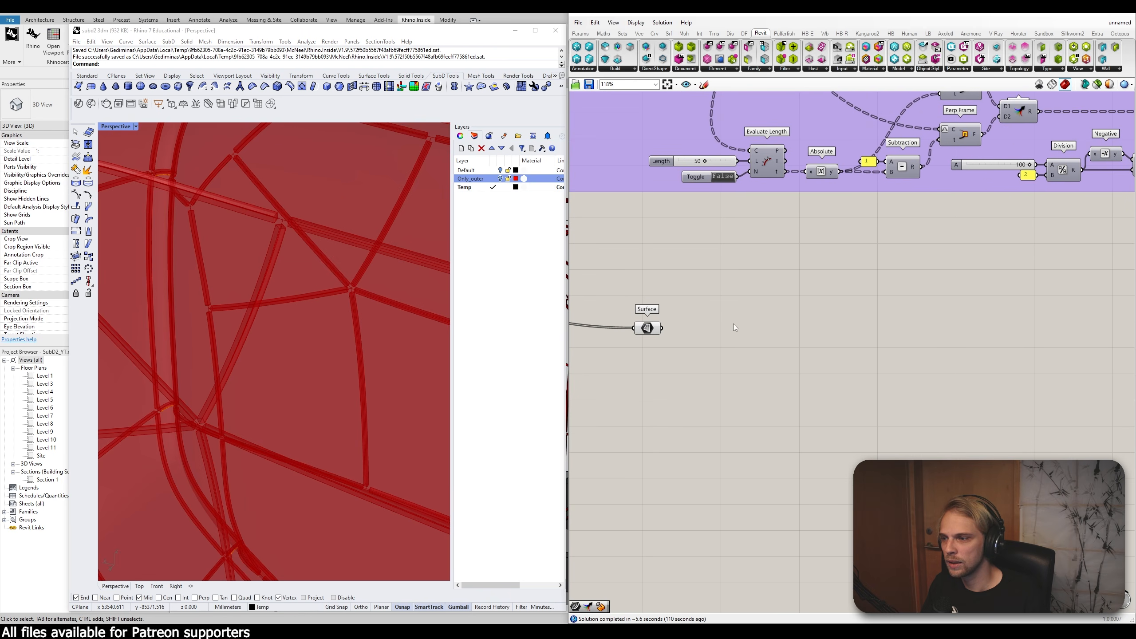
Step: Add an Isotrim component, wire the Surface parameter into its S input and leave space between the two
double_click(760, 312)
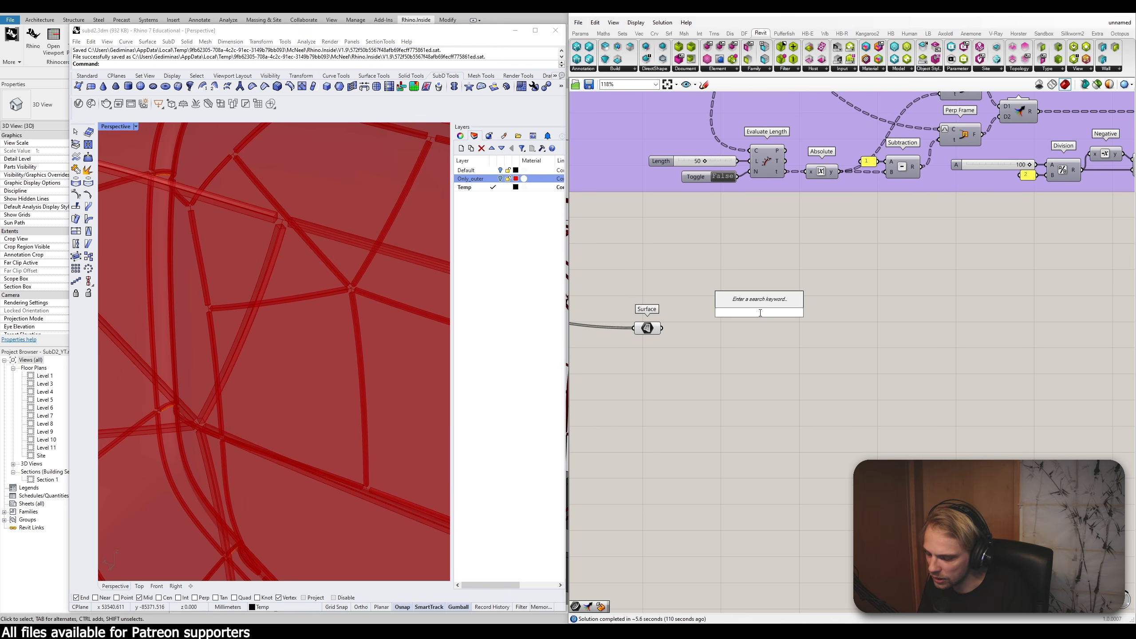
type("is")
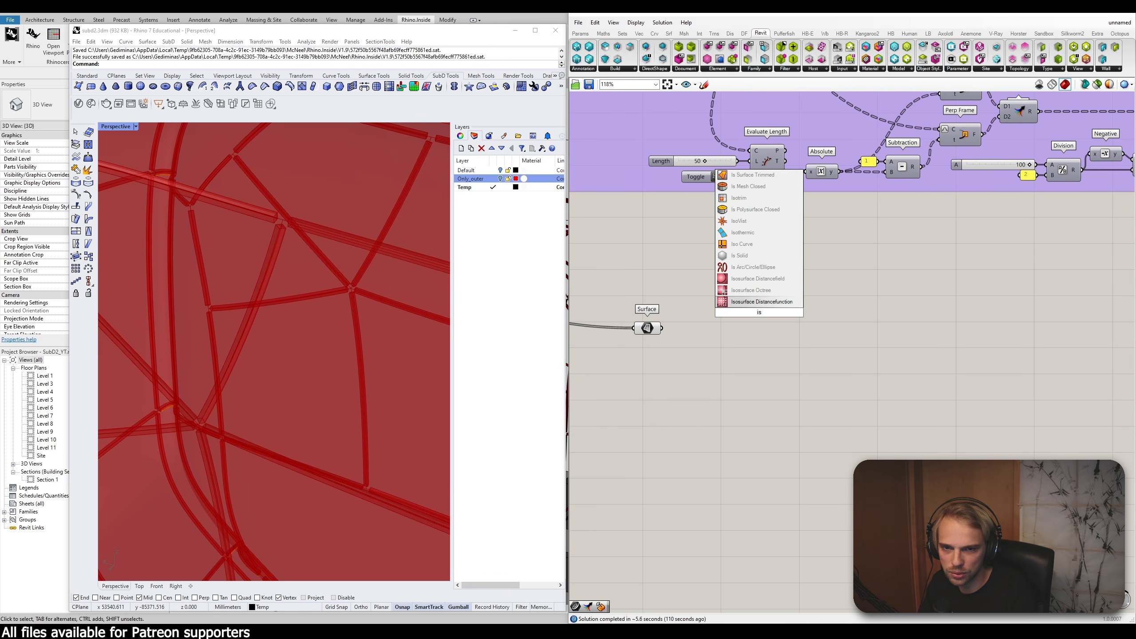
type("otrim")
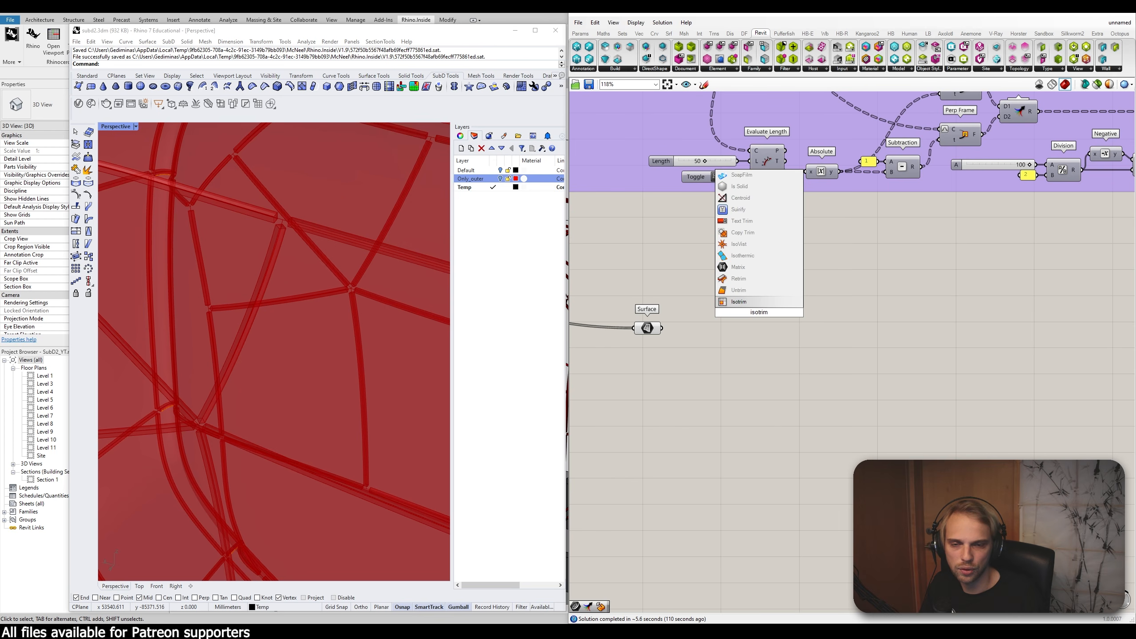
left_click(753, 303)
left_click_drag(758, 310, 803, 341)
left_click(724, 319)
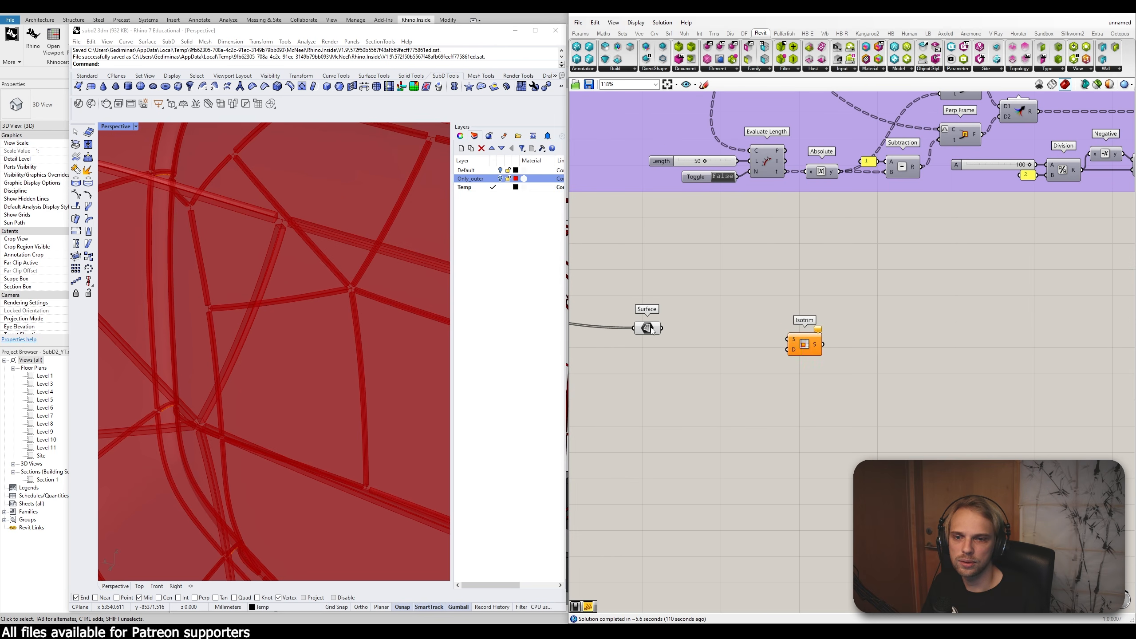
left_click_drag(662, 328, 858, 334)
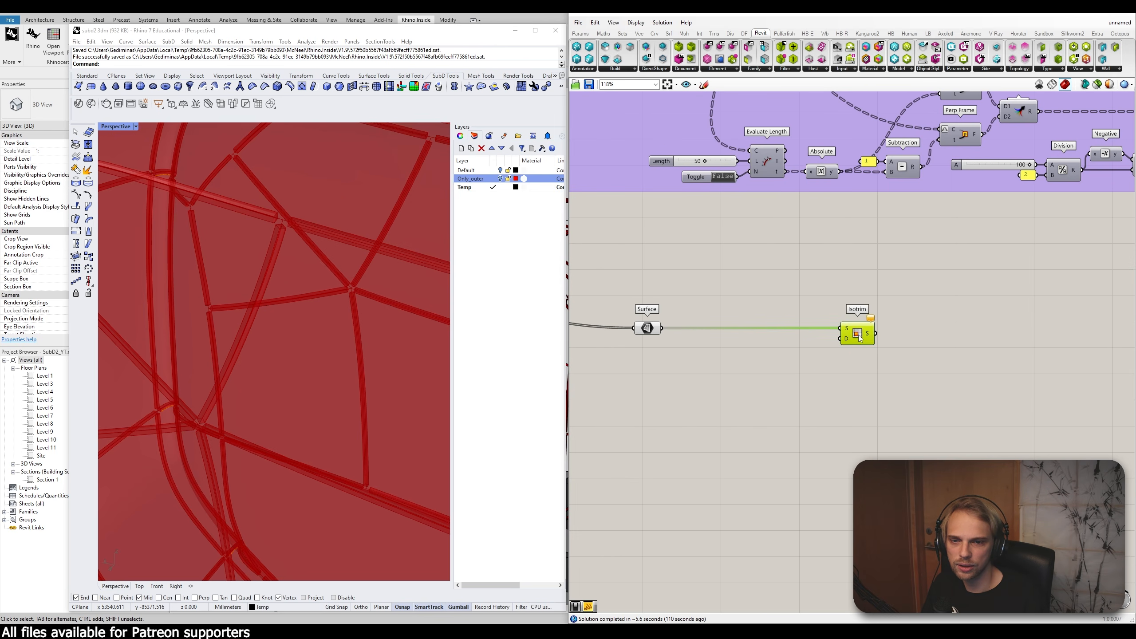
Step: Graft the Surface parameter that feeds Isotrim's S input
left_click(684, 342)
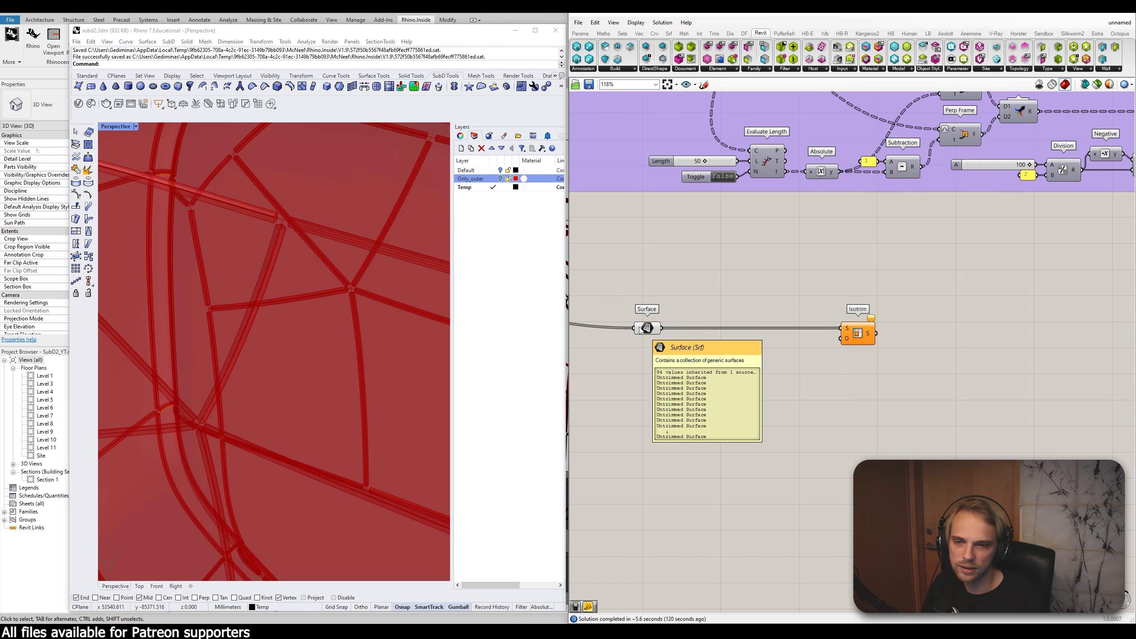
right_click(644, 328)
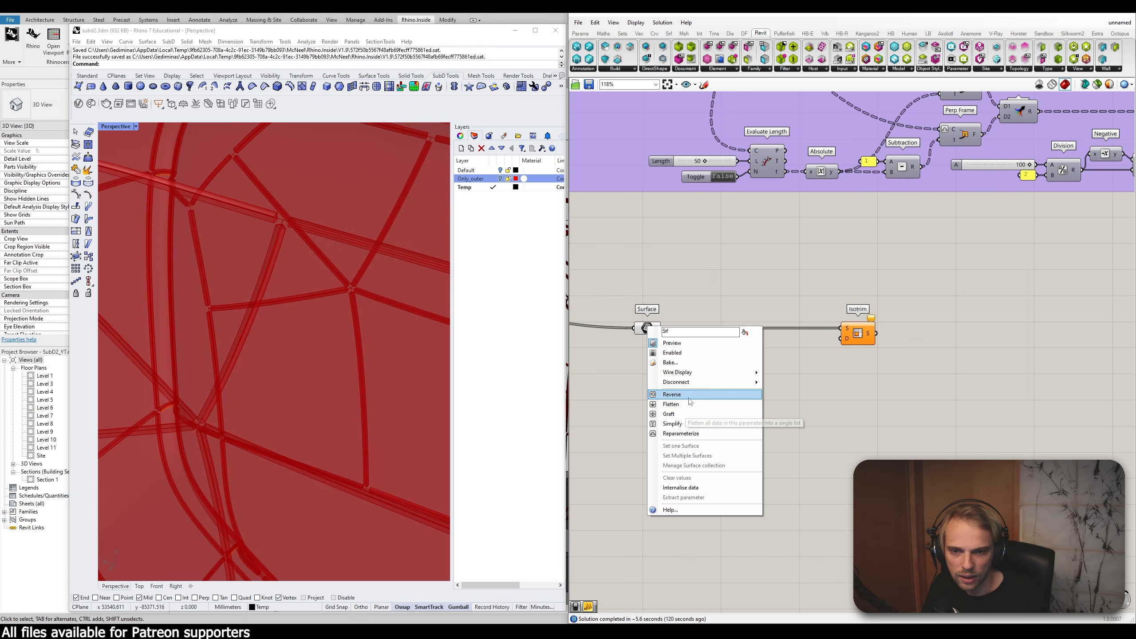
left_click(689, 415)
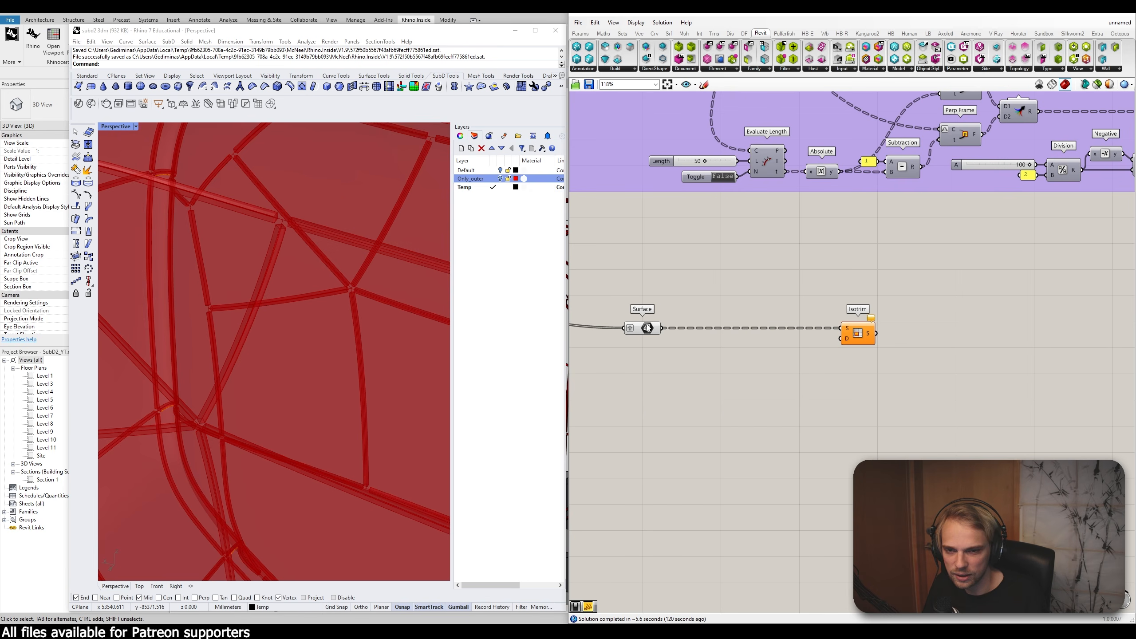
Step: Enlarge the Rhino window and examine the selected Surface parameter's faces against the framing in the Perspective viewport
left_click(643, 327)
right_click(643, 327)
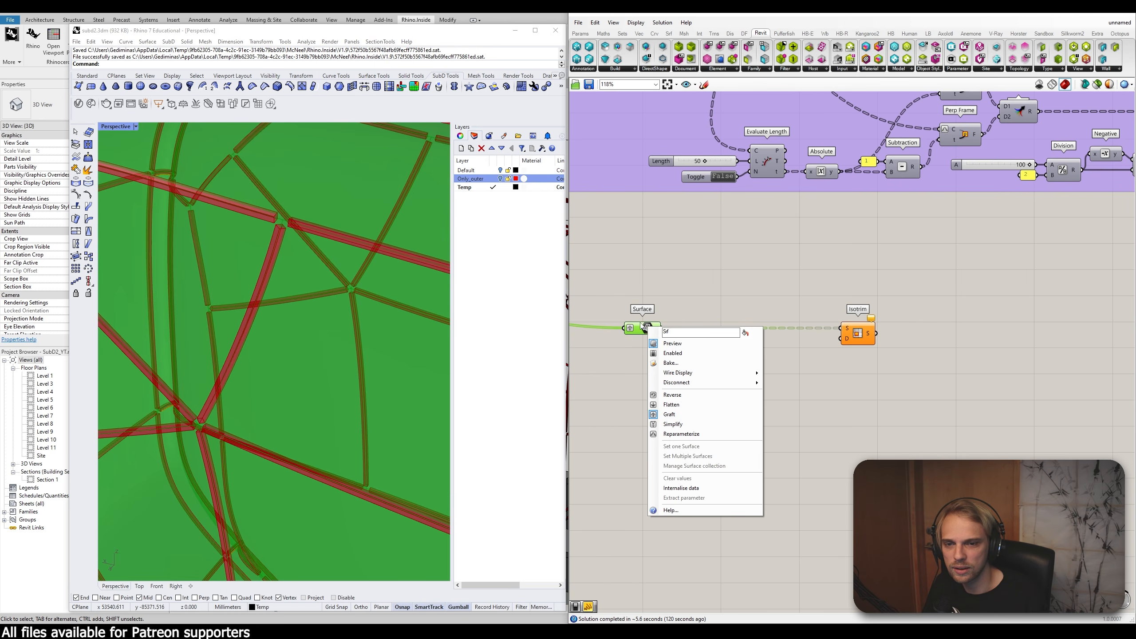
left_click(605, 348)
left_click(535, 30)
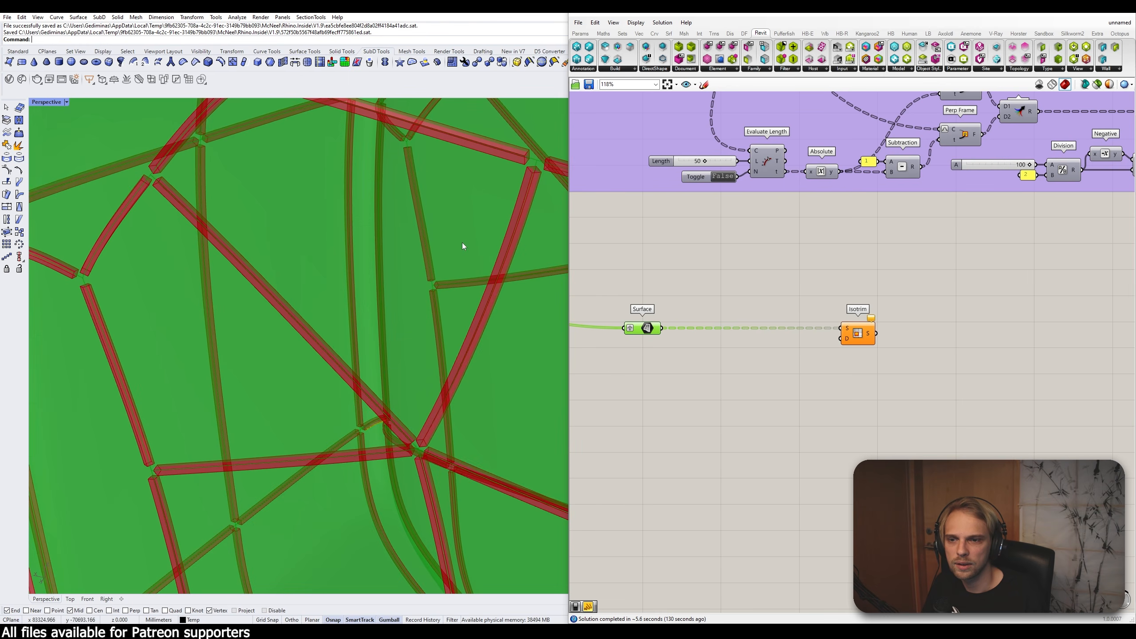
scroll(463, 246, "down", 9)
scroll(406, 258, "up", 7)
mouse_move(349, 225)
right_mouse_down()
mouse_move(333, 288)
mouse_move(256, 232)
mouse_move(329, 230)
mouse_move(343, 241)
right_mouse_up()
scroll(256, 231, "down", 5)
scroll(256, 231, "up", 10)
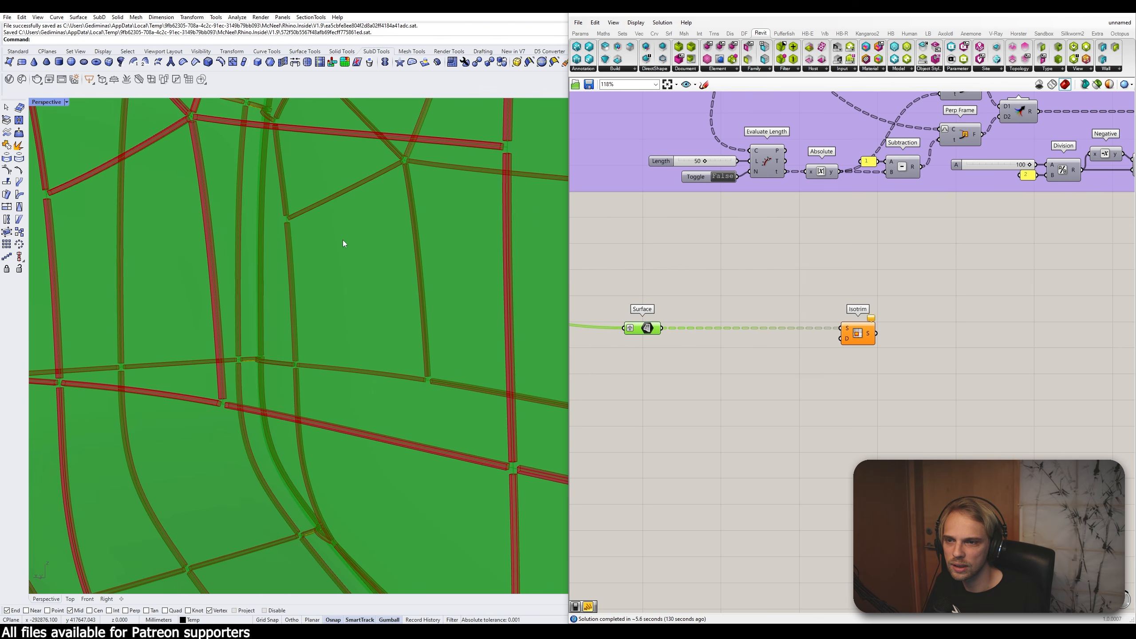
Step: Check what kind of data Isotrim's D input expects
left_click(781, 315)
scroll(782, 315, "down", 5)
left_click_drag(939, 354, 780, 302)
scroll(896, 341, "up", 3)
left_click_drag(924, 314, 914, 276)
left_click(888, 280)
right_click_drag(889, 280, 866, 337)
scroll(873, 337, "up", 3)
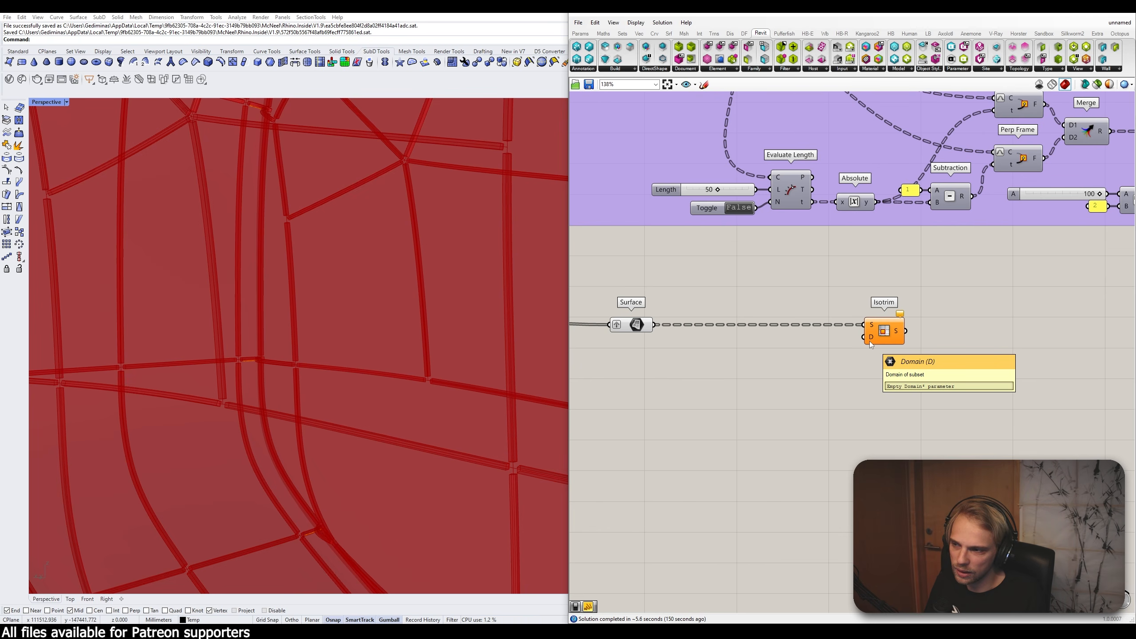
right_click_drag(870, 341, 885, 305)
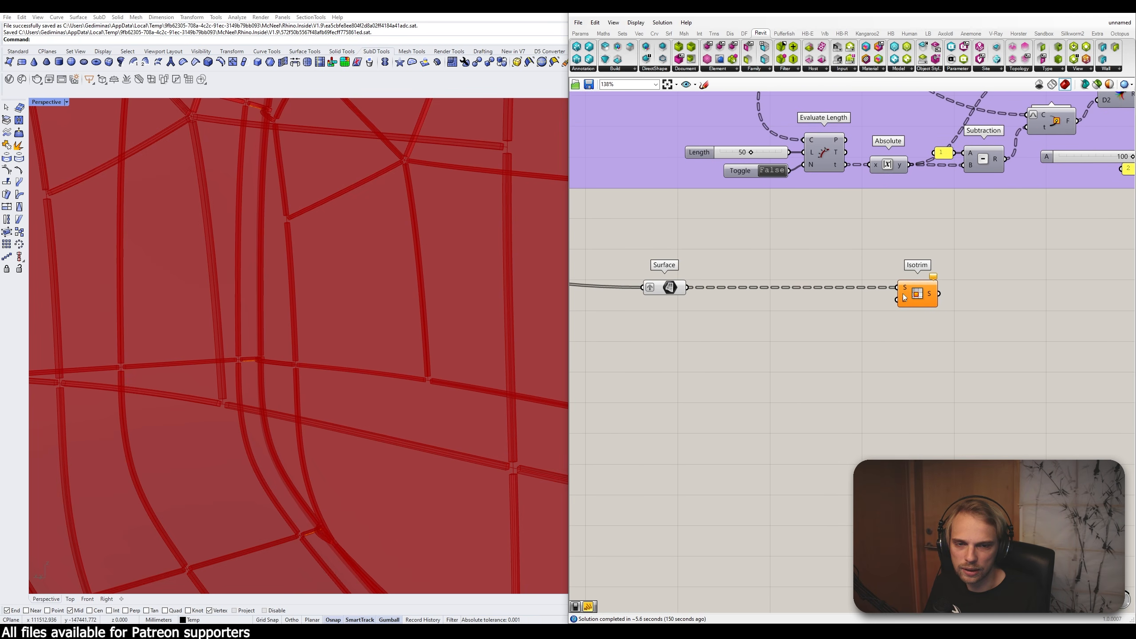
Step: Add a Construct Domain² component and place it just below Isotrim, slightly before it
double_click(859, 358)
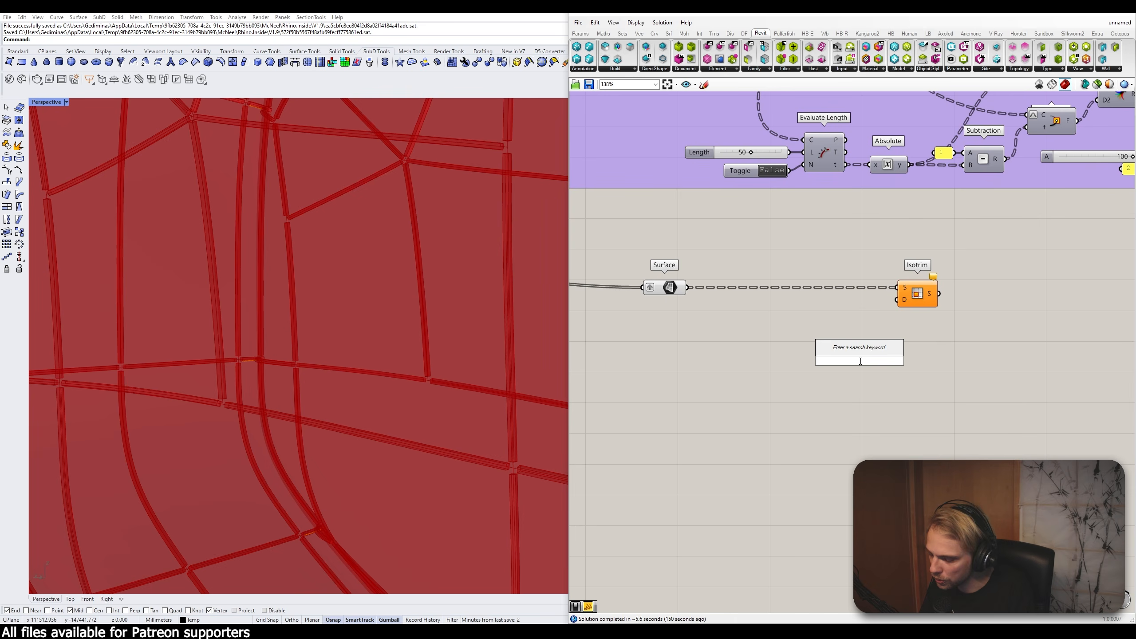
type("construct")
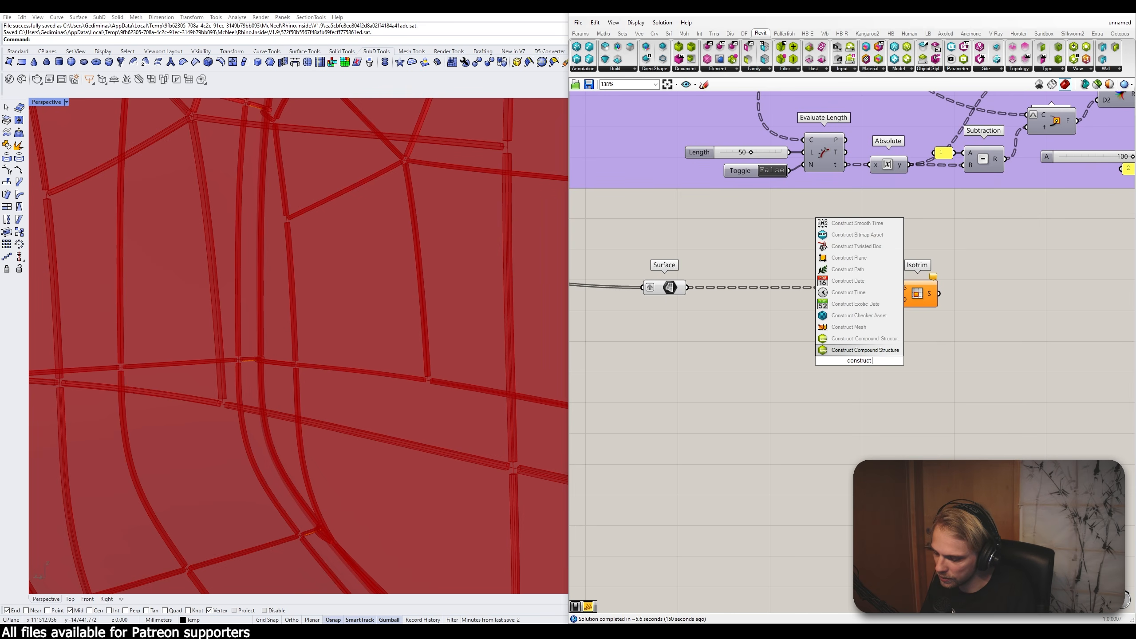
type(" domain")
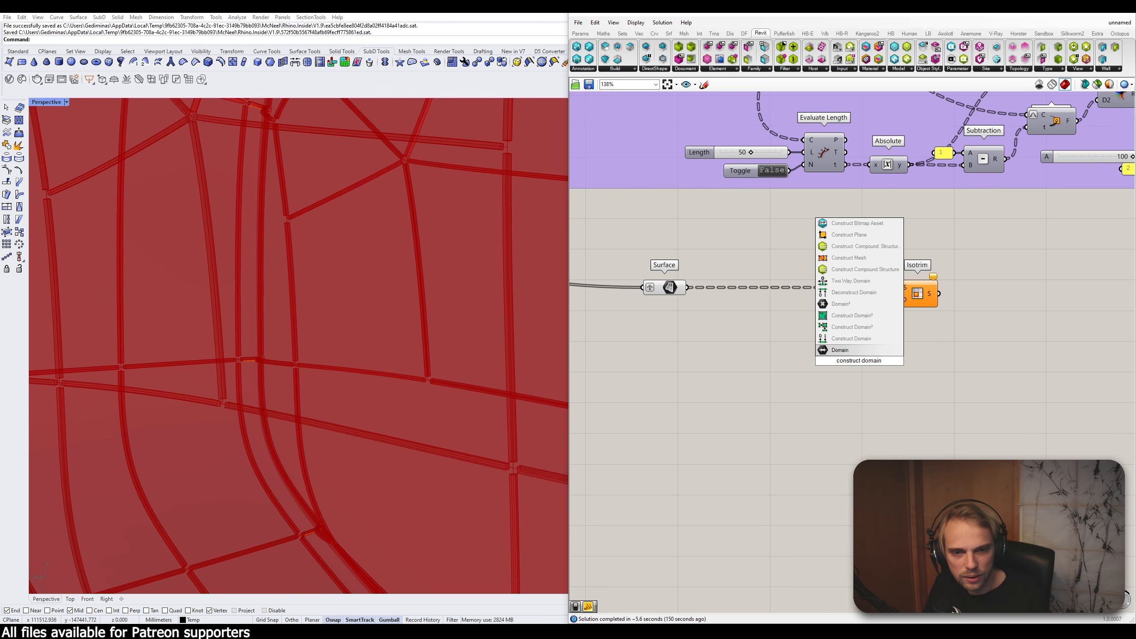
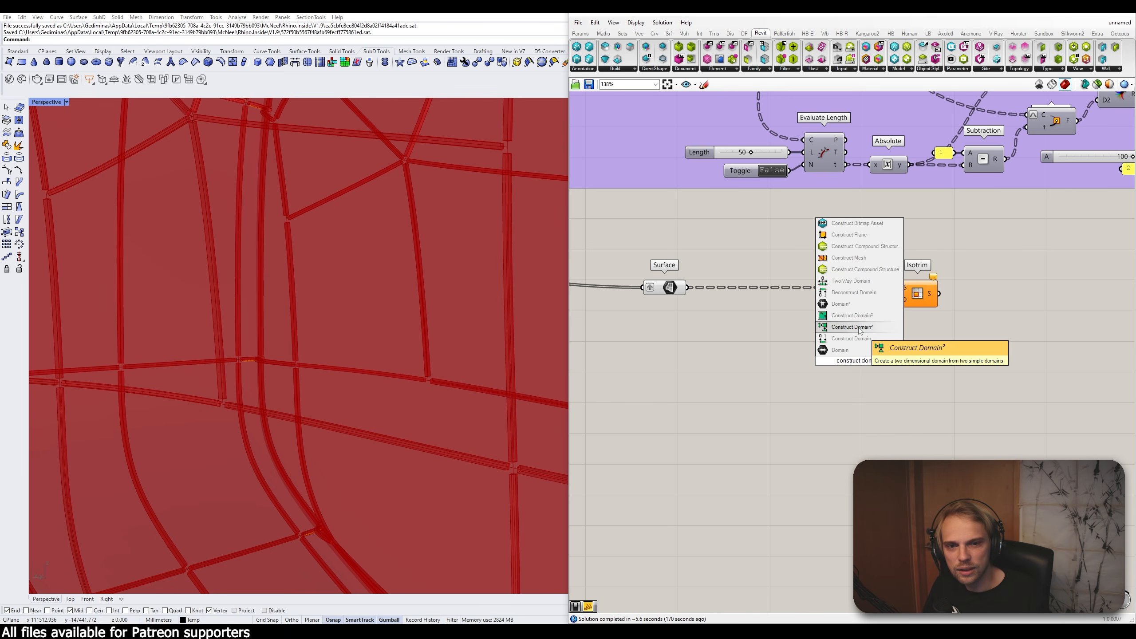
left_click(833, 331)
left_click_drag(858, 364, 855, 338)
right_click_drag(833, 343, 881, 340)
left_click_drag(903, 333, 911, 368)
Step: Add a Construct Domain component ahead of Construct Domain² and place a copy of it directly underneath
double_click(835, 344)
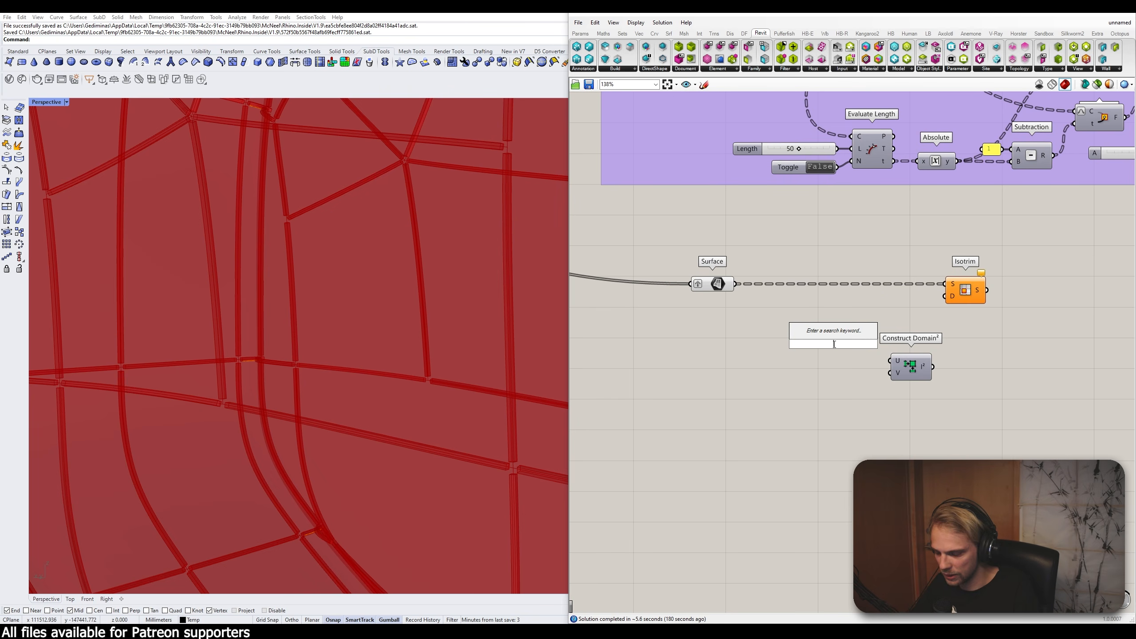
type("construct domain")
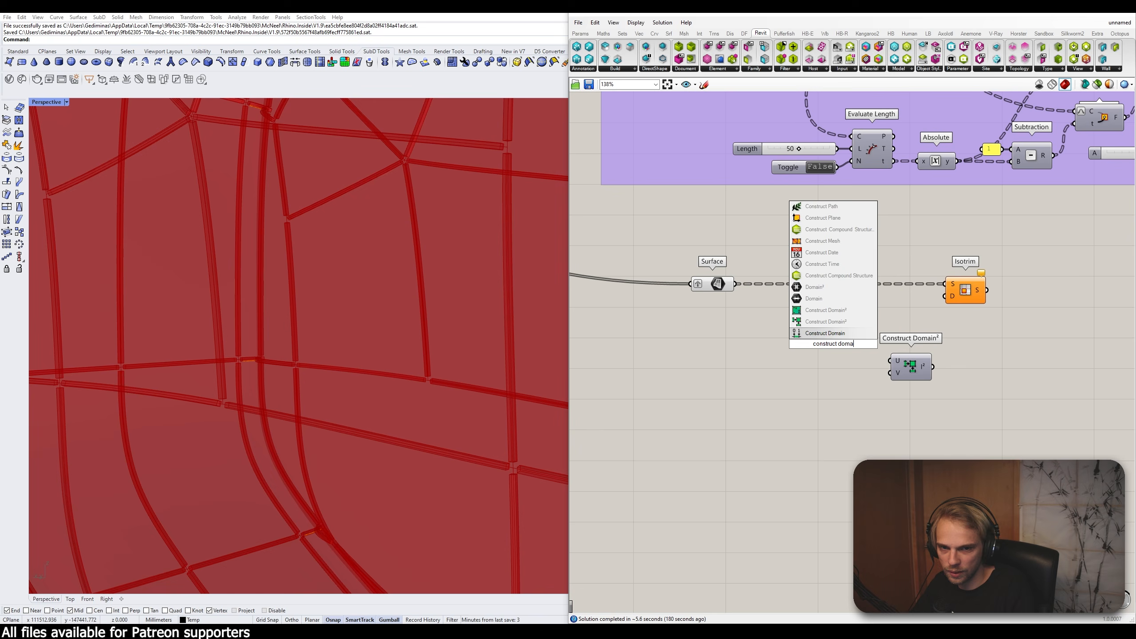
left_click(826, 322)
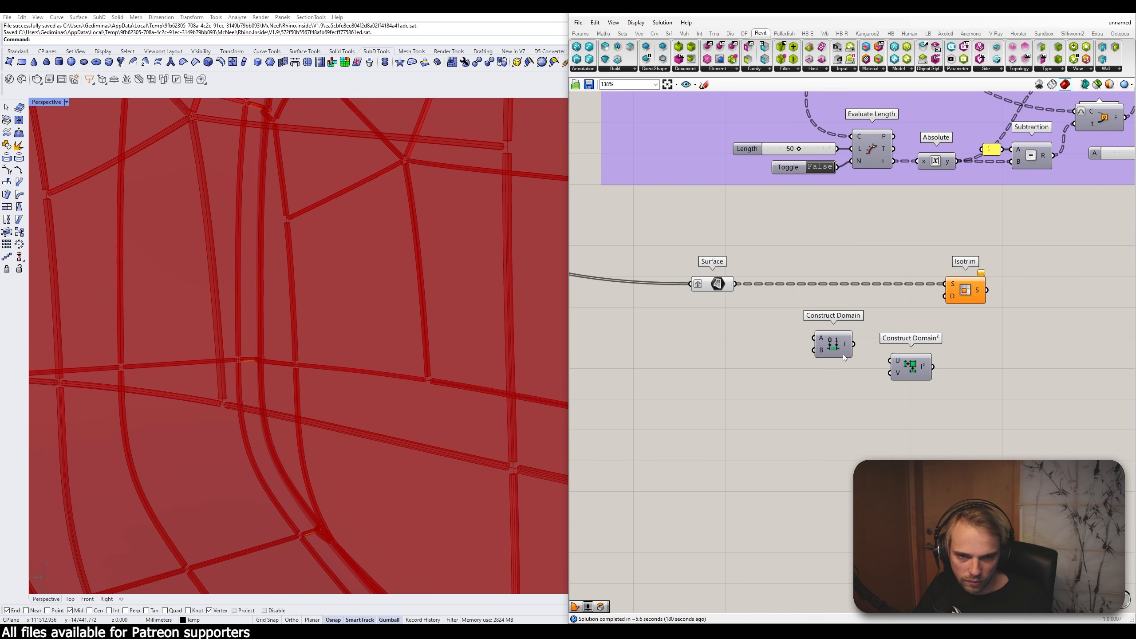
left_click_drag(843, 350, 854, 403)
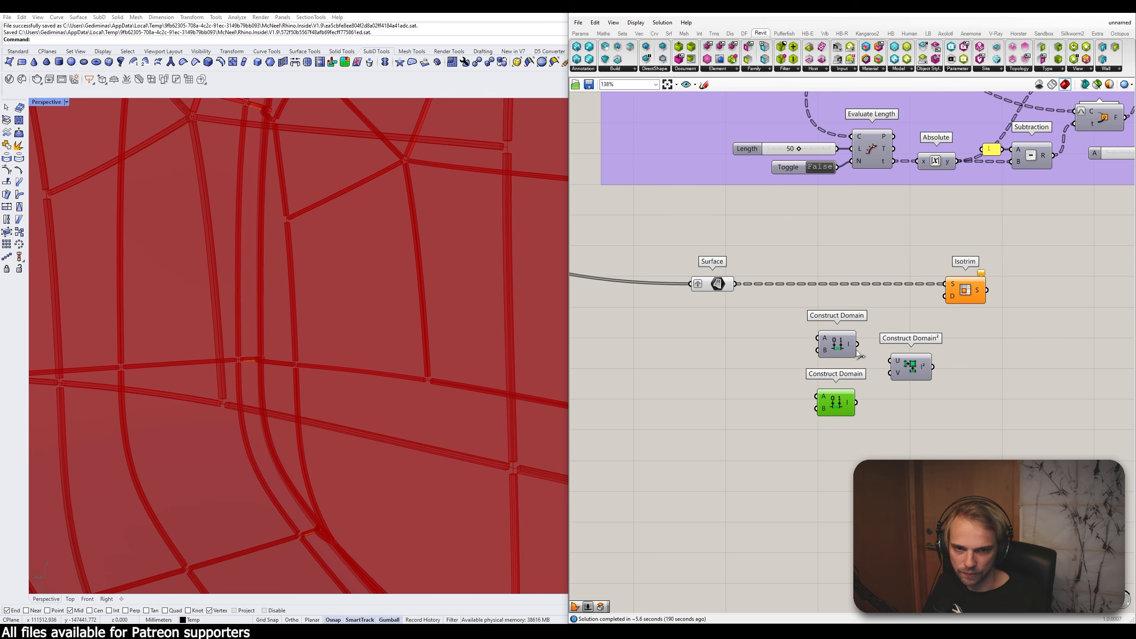
Step: Wire the two Construct Domain outputs into Construct Domain²'s U and V inputs, and its I² output into Isotrim's D input
left_click_drag(857, 343, 891, 360)
left_click_drag(855, 402, 946, 297)
right_click_drag(943, 314, 918, 355)
scroll(747, 340, "down", 3)
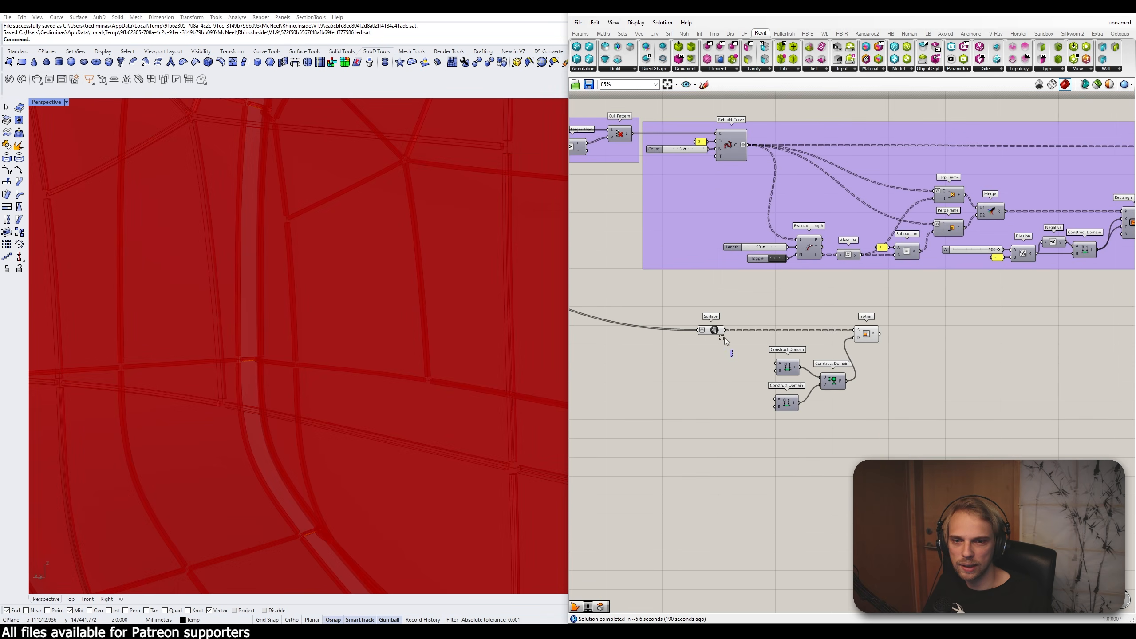
Step: Turn off the Surface parameter's preview so only Isotrim's trimmed surfaces are displayed
left_click(717, 331)
middle_click(703, 308)
left_click(734, 284)
left_click(734, 285)
Step: Examine how the trimmed surfaces cover the framing around the whole form and along its edge
scroll(253, 256, "down", 10)
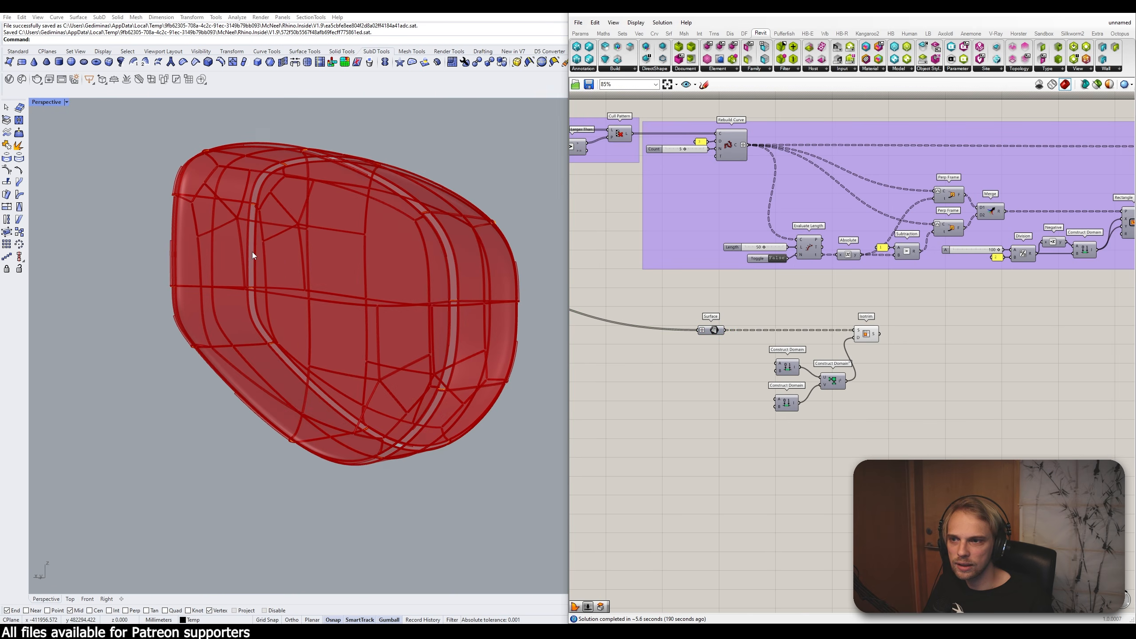
mouse_move(255, 254)
right_mouse_down()
mouse_move(273, 246)
mouse_move(273, 267)
right_mouse_up()
scroll(219, 258, "up", 3)
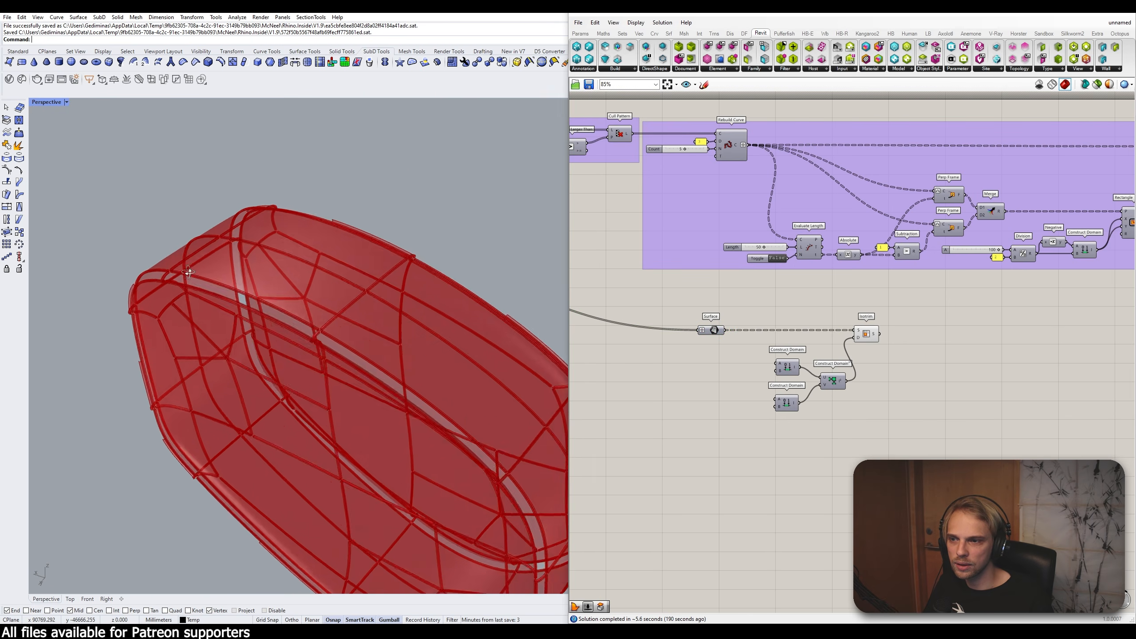
right_click_drag(170, 273, 133, 248)
scroll(129, 250, "up", 3)
scroll(133, 242, "up", 6)
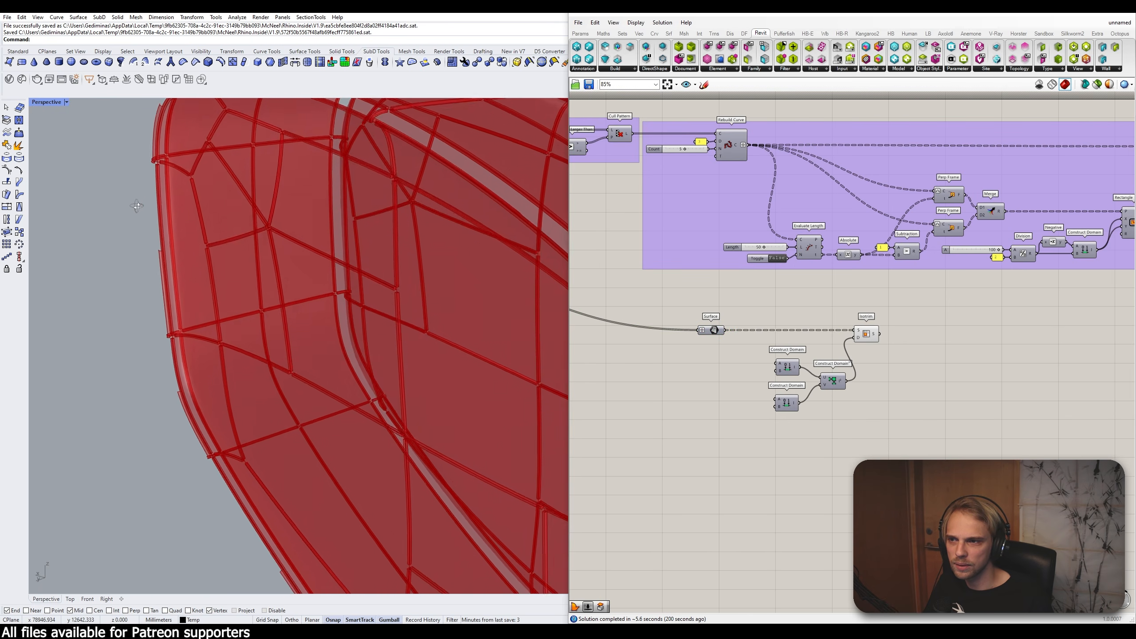
scroll(787, 358, "up", 3)
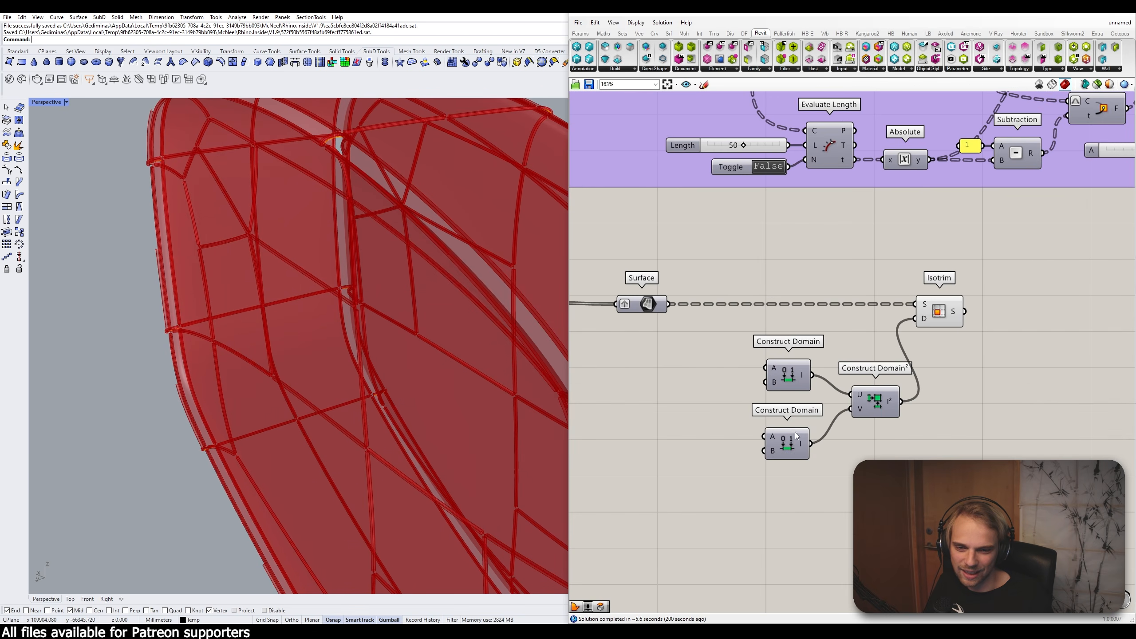
Step: Align the lower Construct Domain component beneath the upper one
left_click(789, 443)
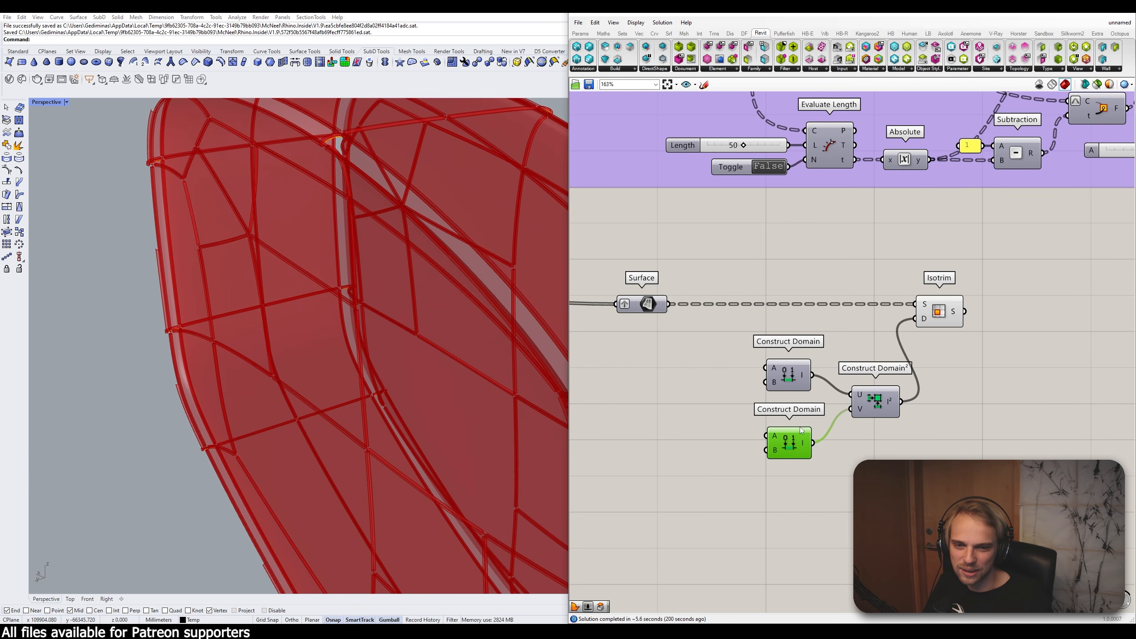
double_click(680, 387)
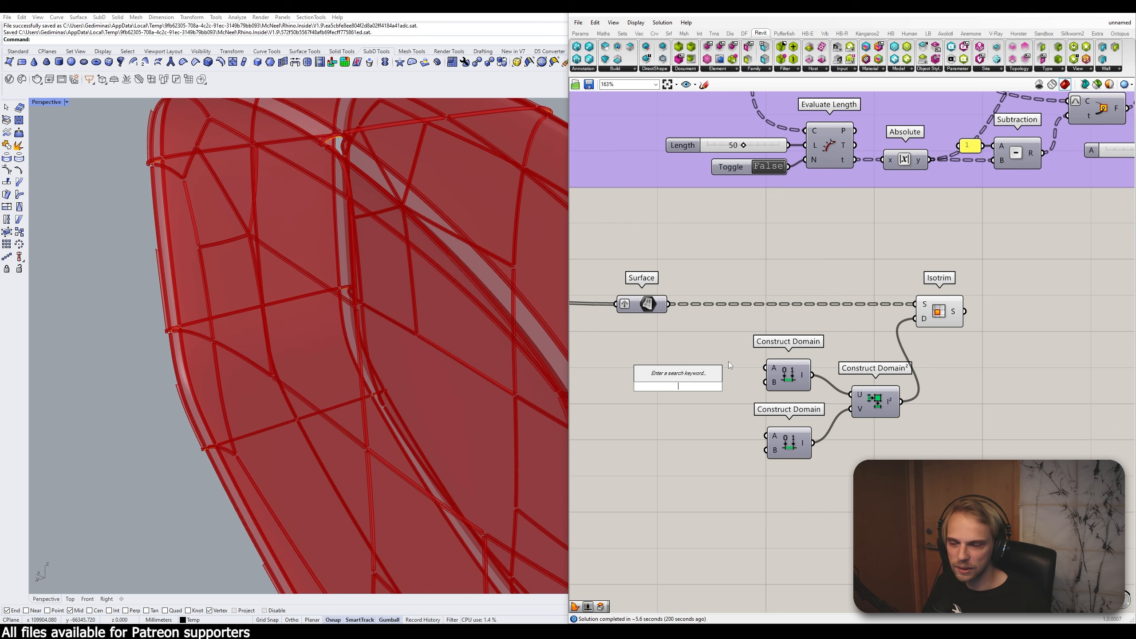
left_click(732, 345)
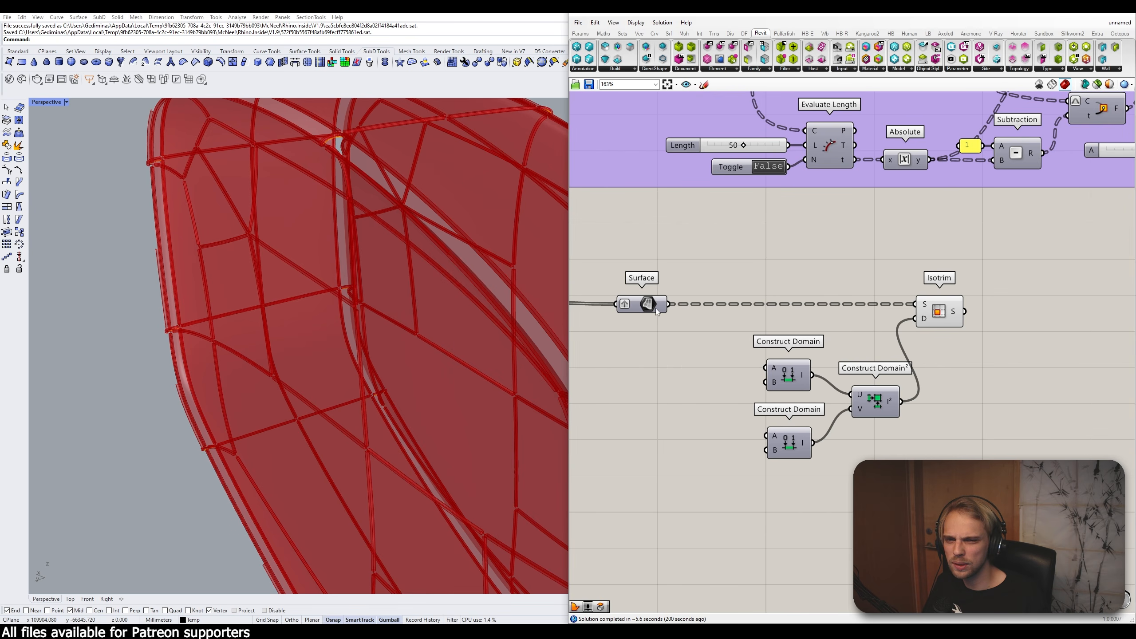
Step: Reparameterize the grafted Surface parameter and shift it slightly toward Isotrim
right_click(649, 305)
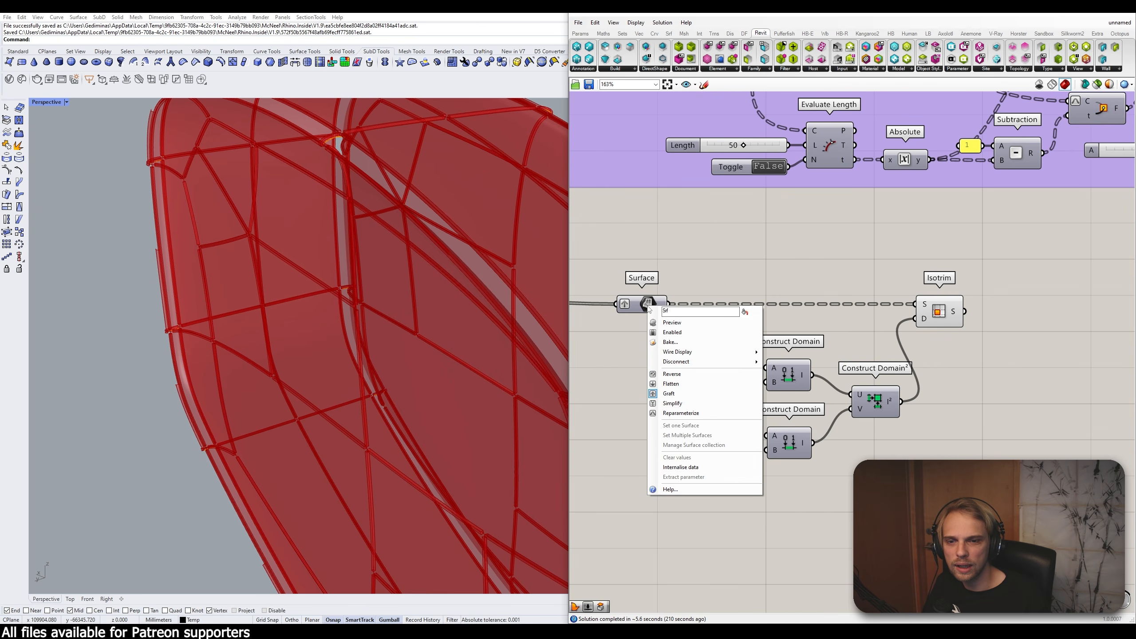
left_click(640, 305)
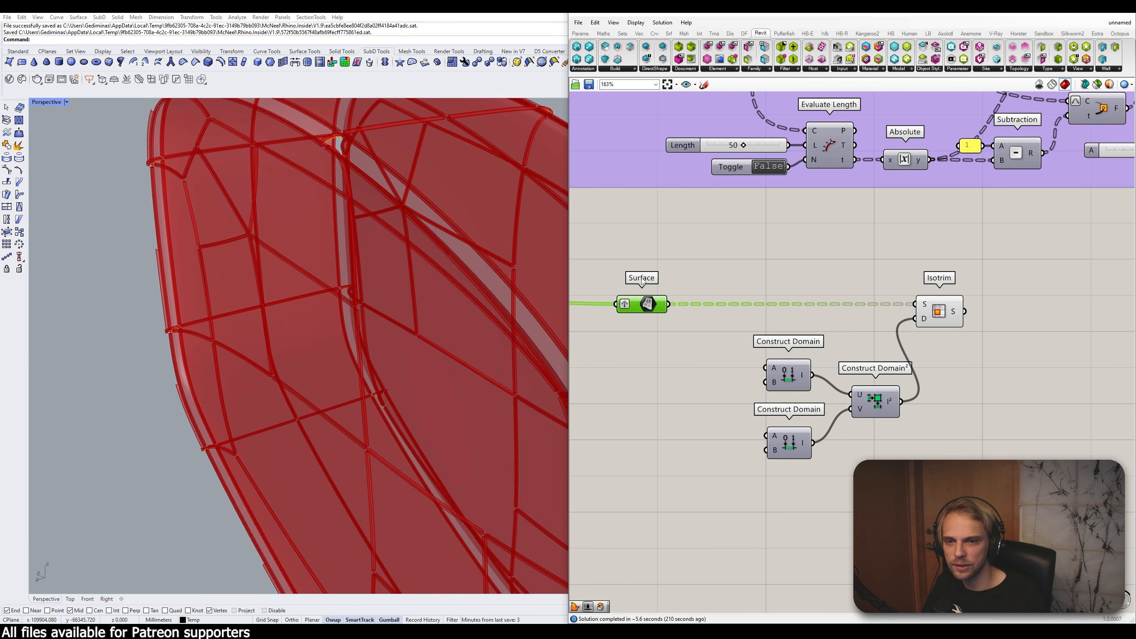
left_click_drag(648, 311, 662, 304)
right_click(662, 304)
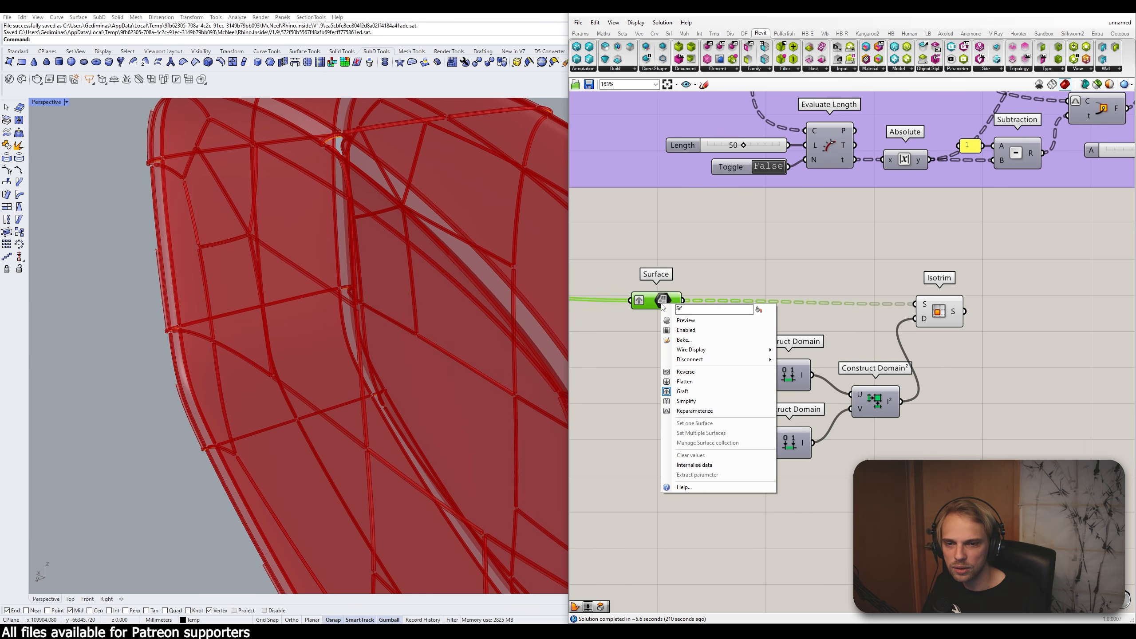
left_click(696, 412)
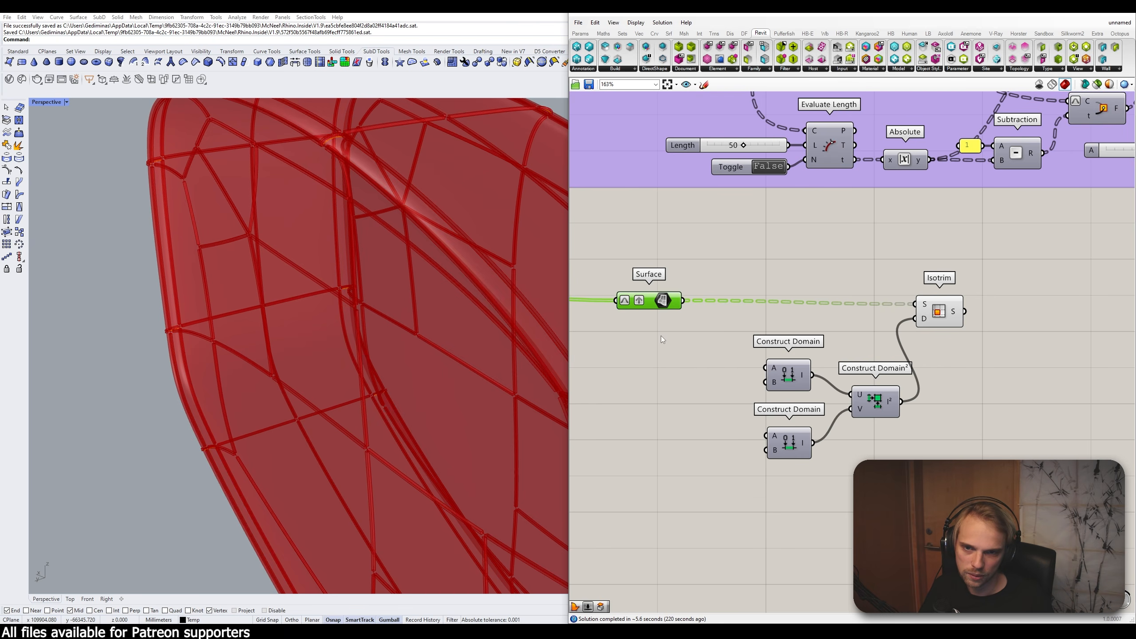
left_click(687, 408)
Step: Align the Surface parameter with Isotrim's S input so the wire between them runs straight
right_click_drag(739, 406, 700, 409)
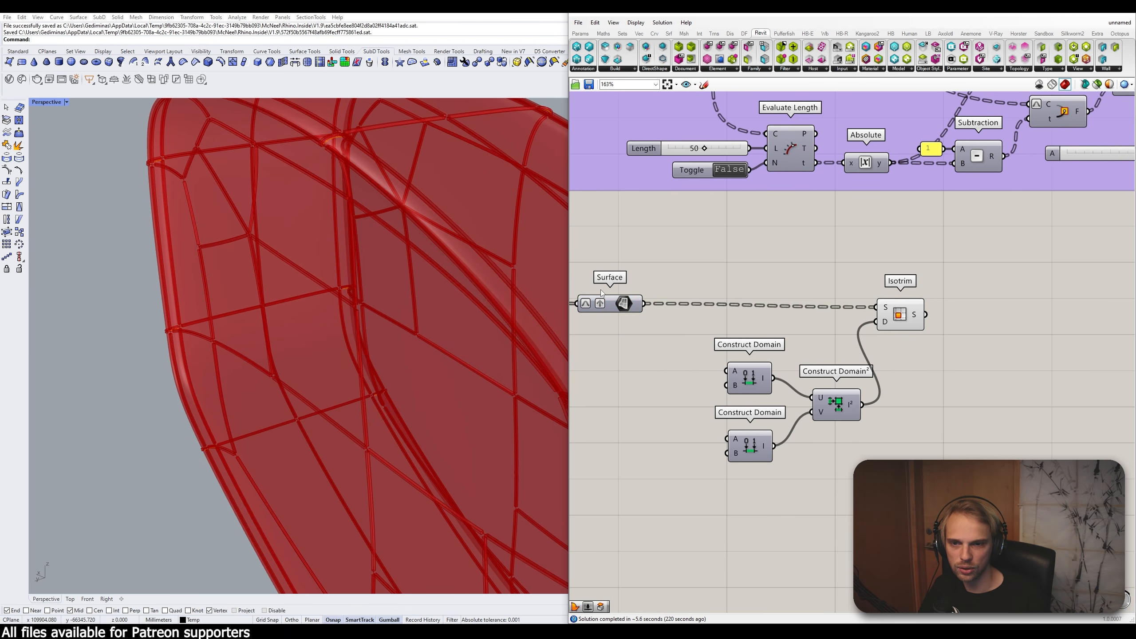
left_click_drag(615, 301, 620, 304)
right_click(619, 305)
scroll(683, 300, "up", 4)
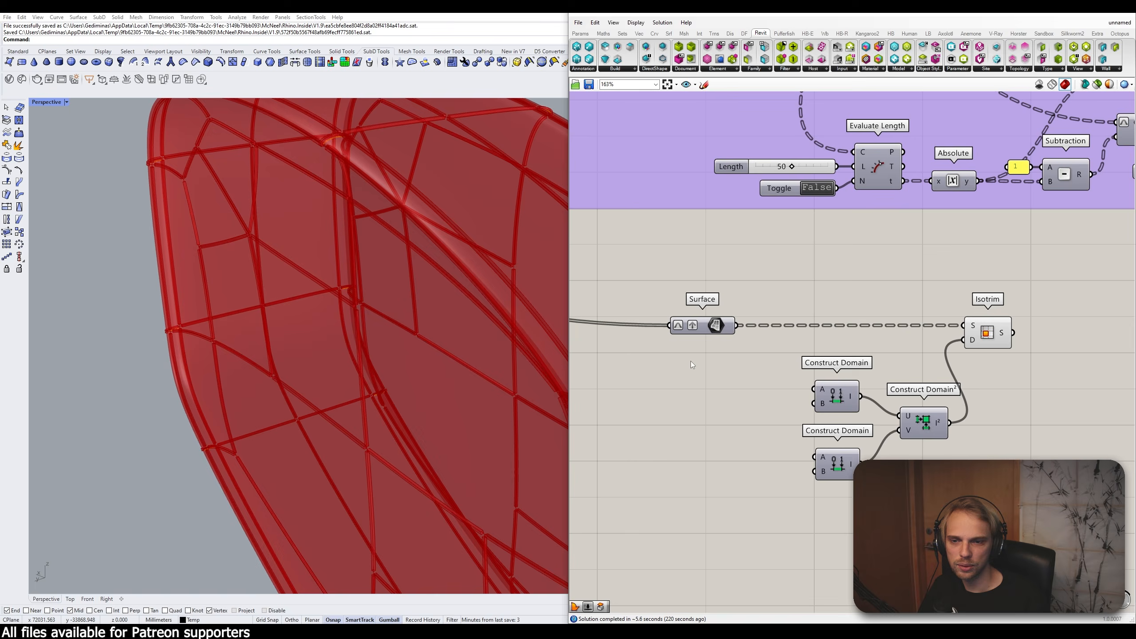
scroll(666, 322, "down", 4)
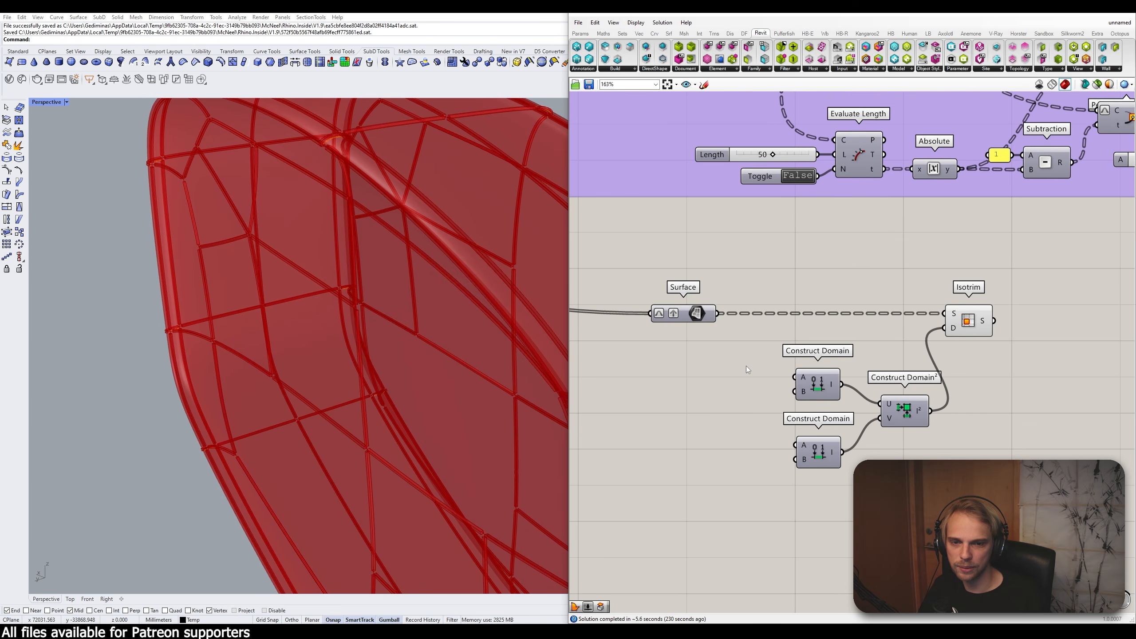
double_click(714, 385)
type("0")
key("Return")
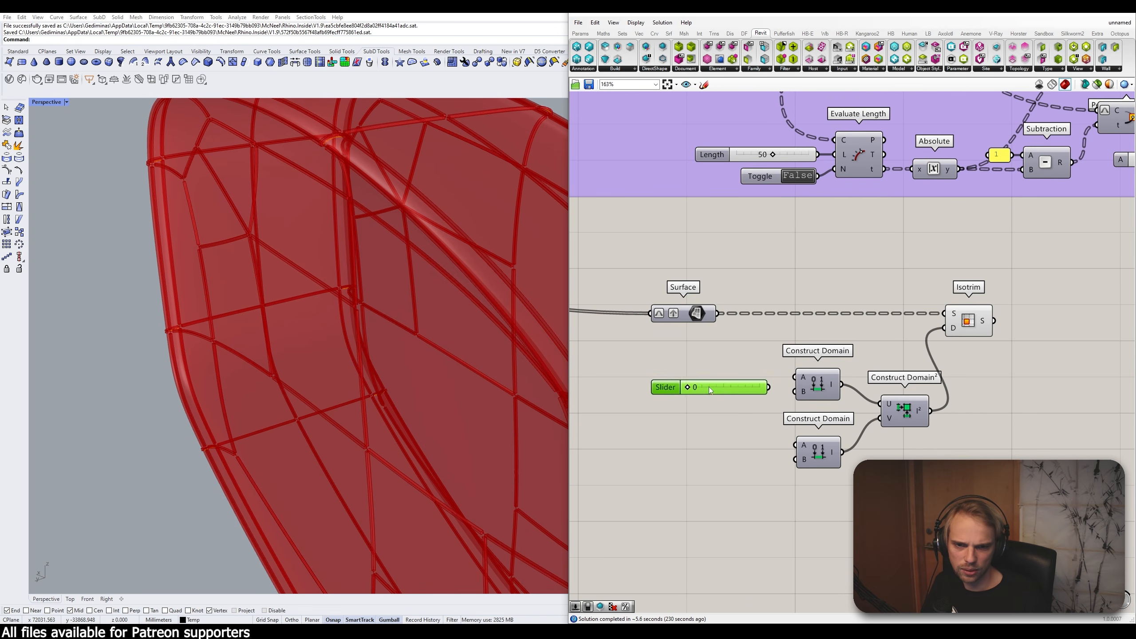
Step: Add a number slider of 0.3, wire it into the A inputs of both Construct Domain components and move it away from them
double_click(719, 380)
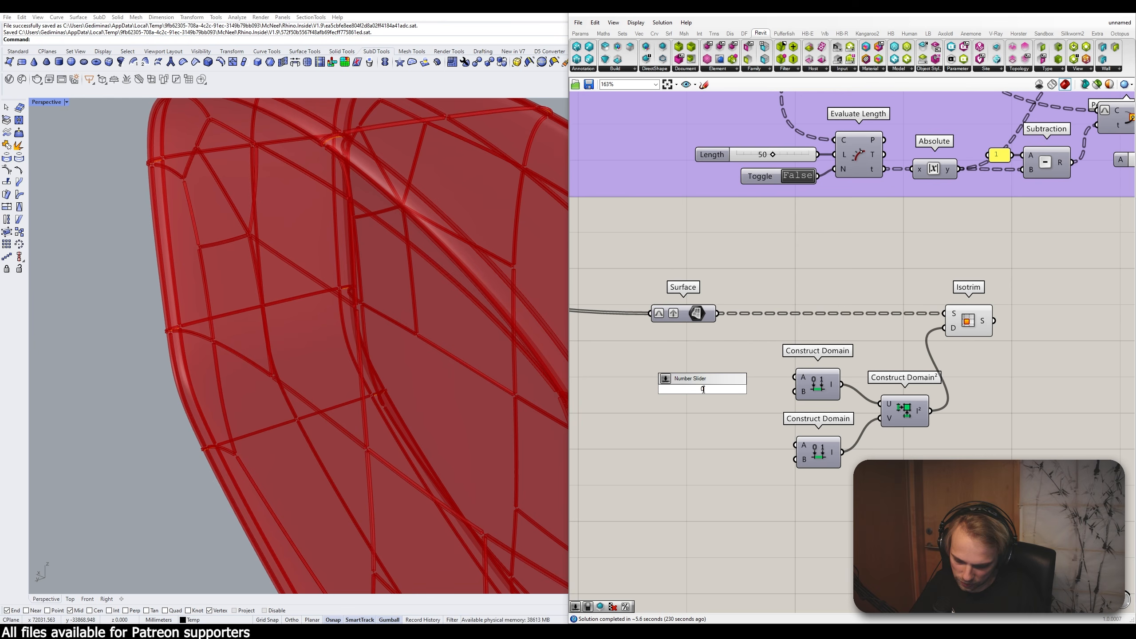
type(".3")
key("Return")
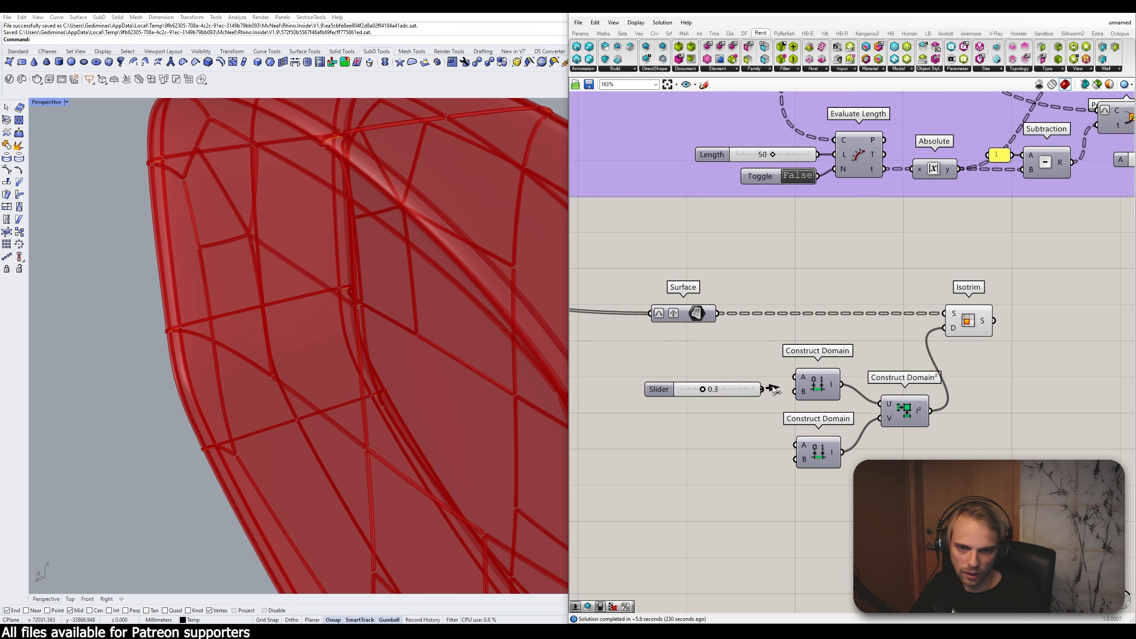
left_click_drag(796, 378, 778, 392)
left_click(671, 389)
left_click_drag(672, 389, 609, 389)
left_click_drag(726, 388, 795, 445)
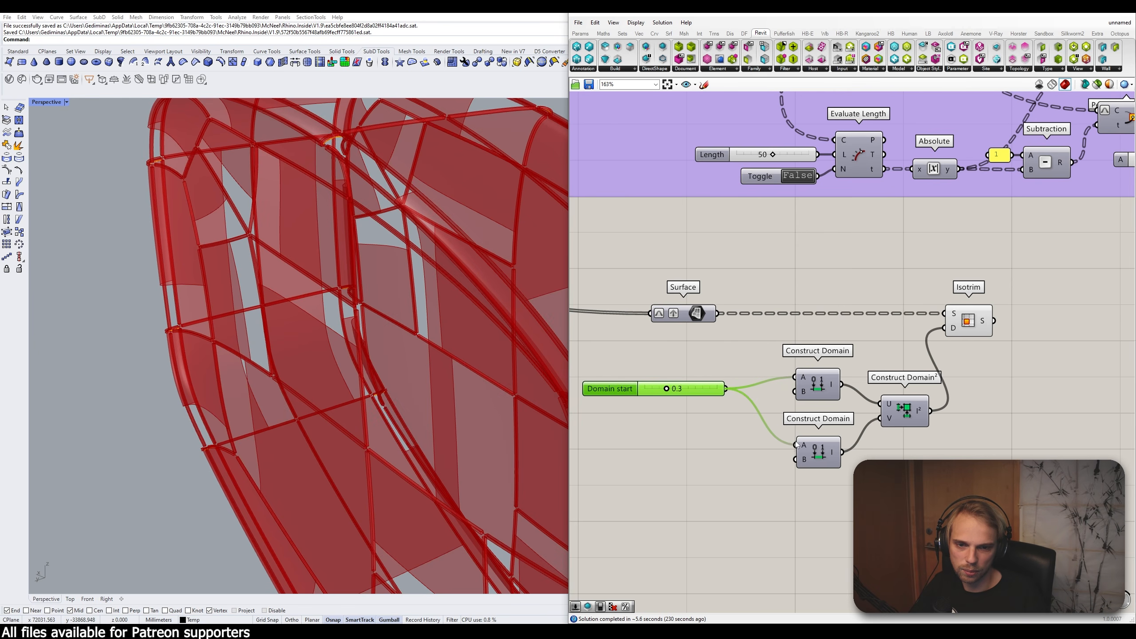
Step: Add a number slider of 0.7 and wire it into the B inputs of both Construct Domain components
left_click(702, 468)
double_click(702, 469)
type("0")
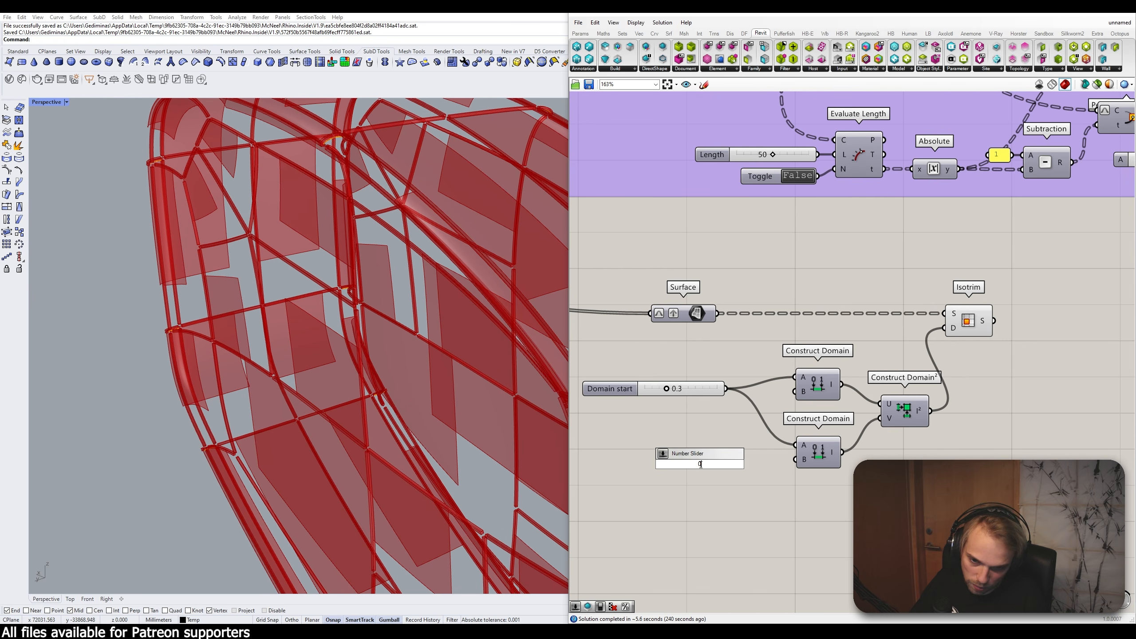
type(".5")
key("Return")
left_click_drag(747, 465, 795, 392)
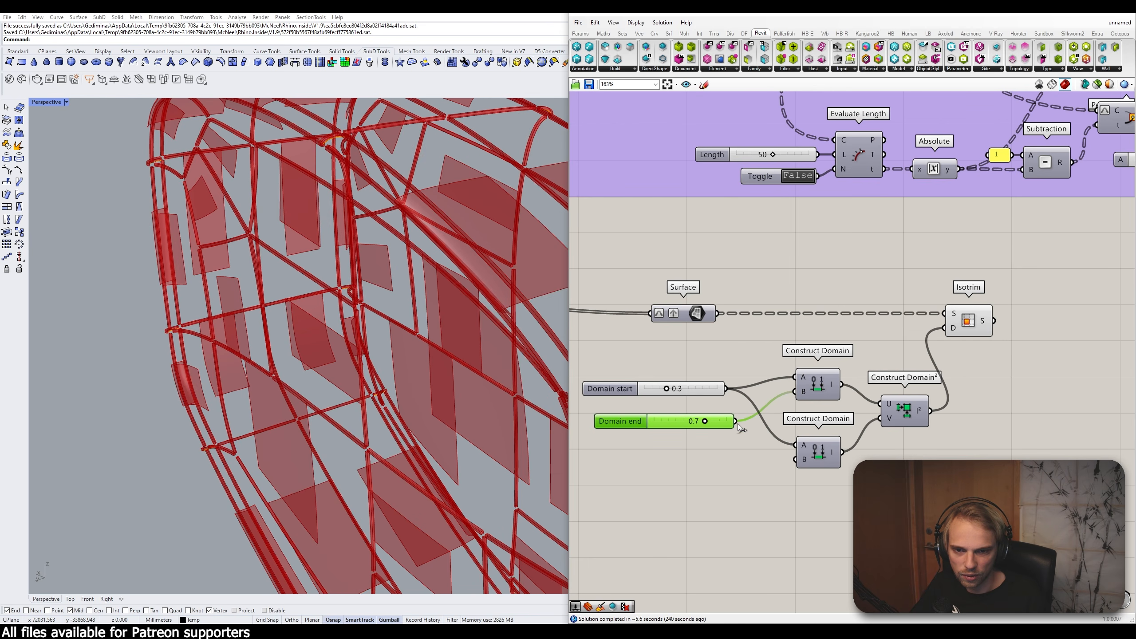
left_click_drag(736, 422, 796, 459)
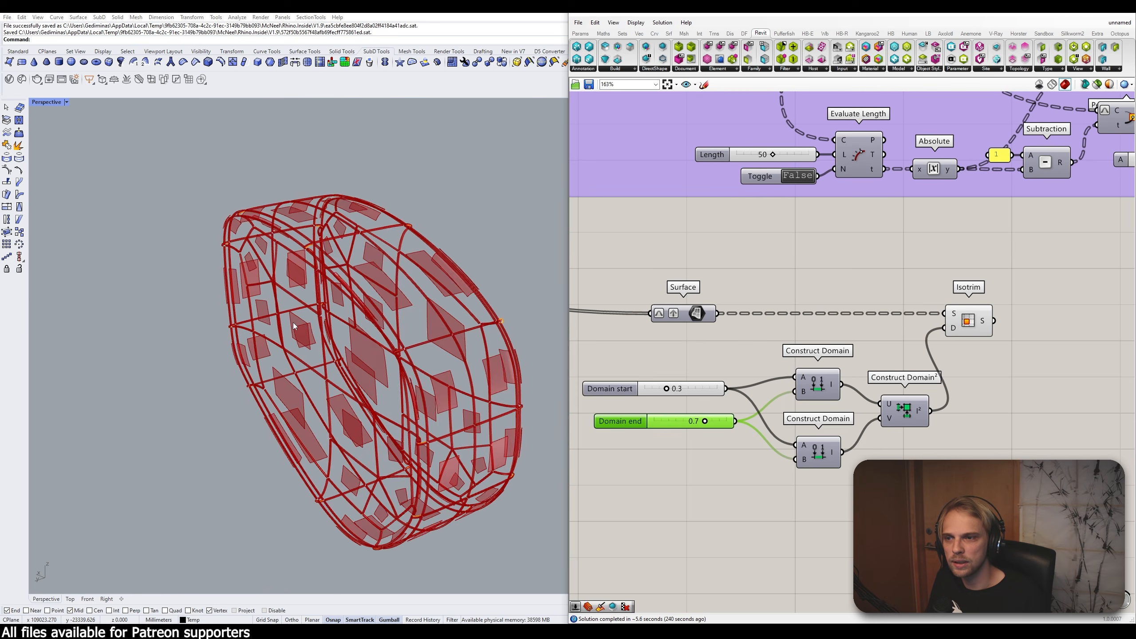
Step: Test Domain start values of 0.0 and 0.2 on the trimmed panels and move that slider up level with the upper A input
right_click_drag(273, 251, 318, 323)
scroll(335, 286, "up", 5)
scroll(318, 323, "up", 5)
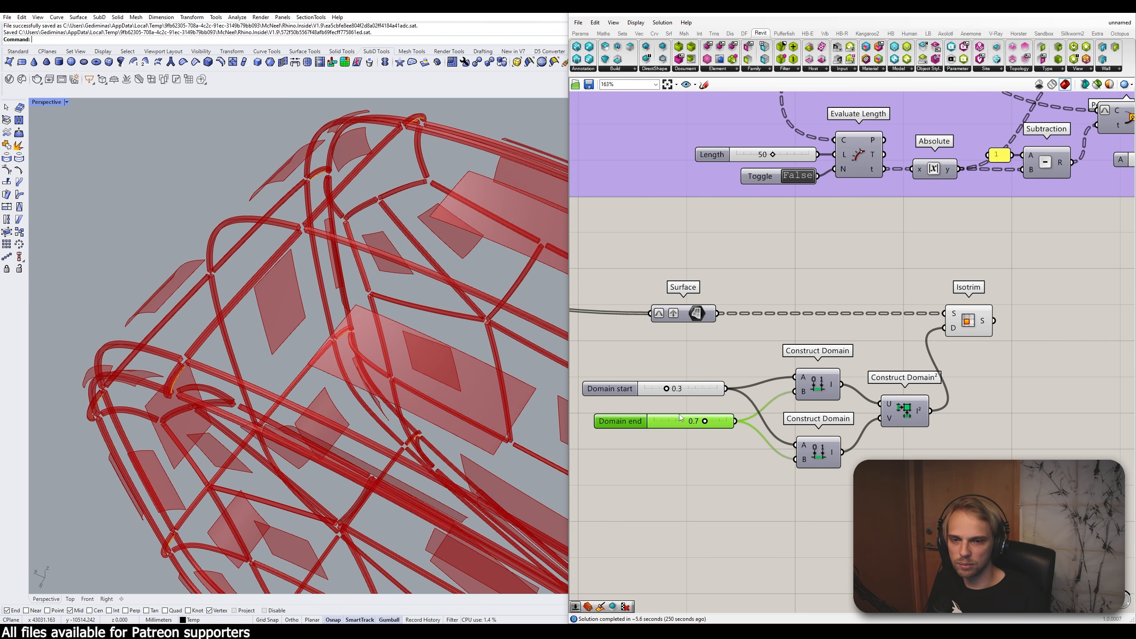
mouse_move(705, 422)
left_mouse_down()
mouse_move(671, 424)
mouse_move(710, 429)
left_mouse_up()
right_click_drag(466, 389, 224, 264)
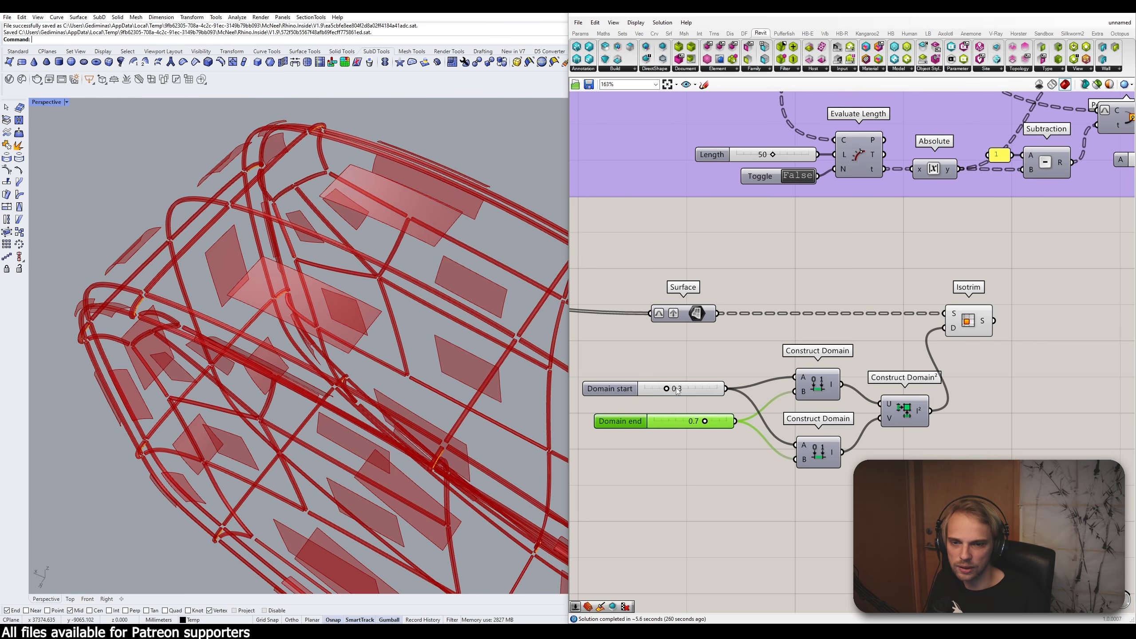
left_click_drag(668, 391, 650, 391)
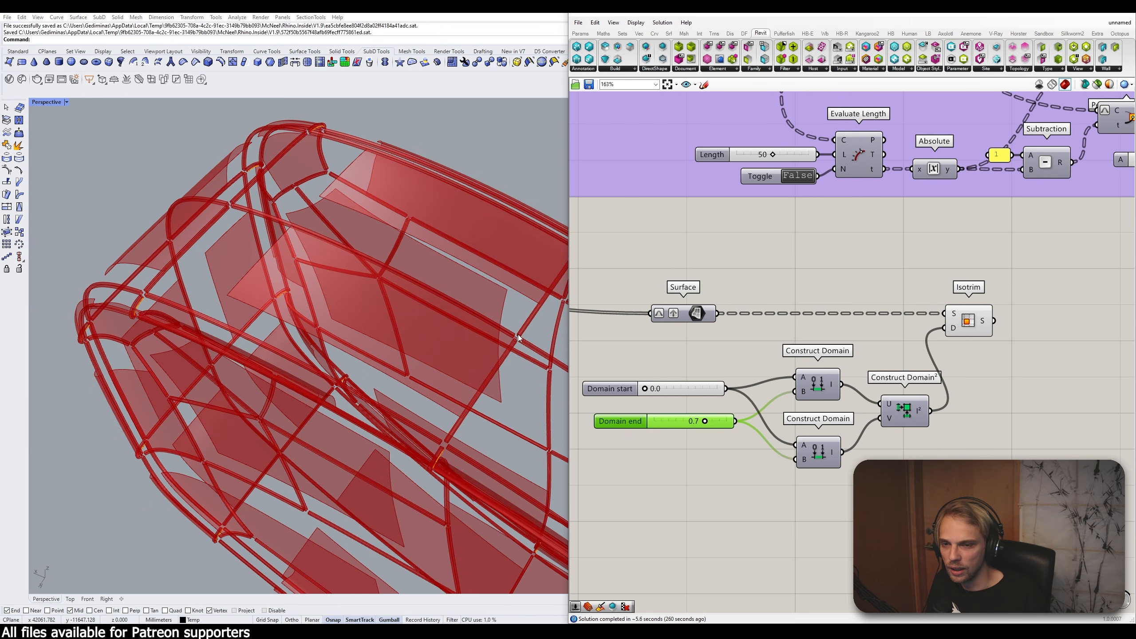
left_click_drag(655, 394, 699, 371)
Step: Set Domain end to 0.9 and Domain start to 0.1, and inspect the gaps between the trimmed panels
left_click_drag(726, 483, 632, 352)
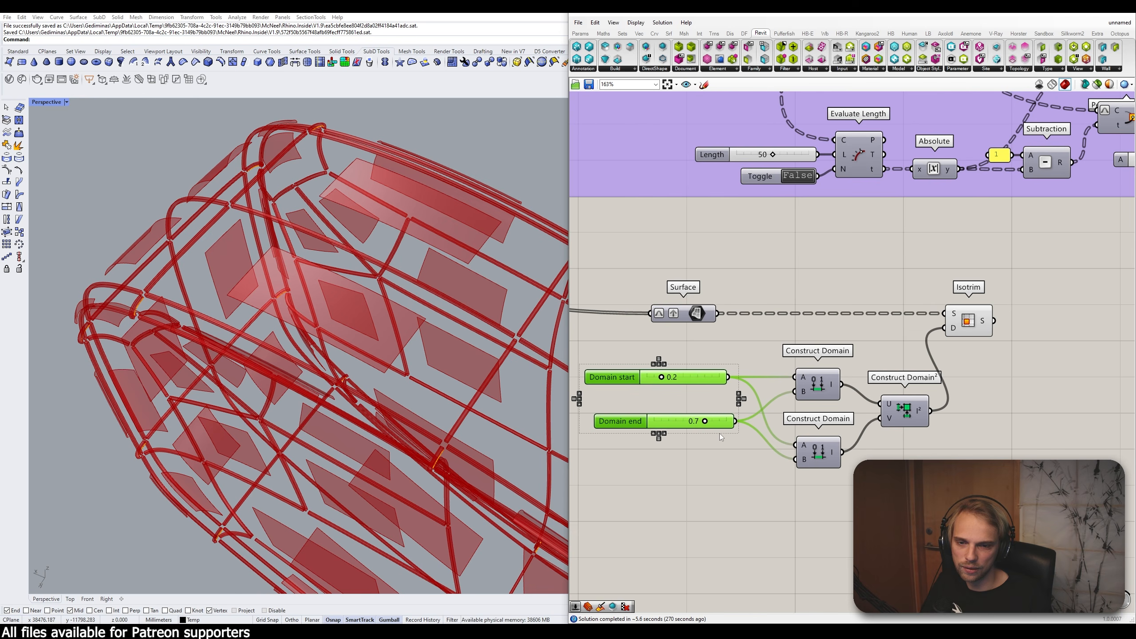
left_click_drag(704, 421, 716, 422)
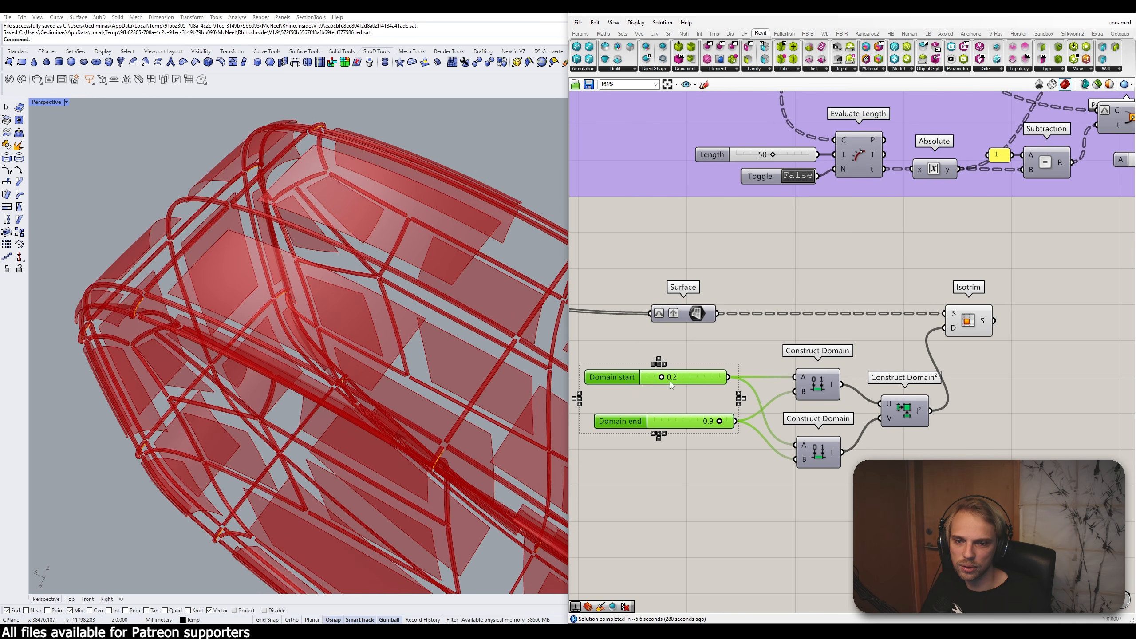
left_click_drag(661, 378, 657, 376)
scroll(146, 256, "down", 3)
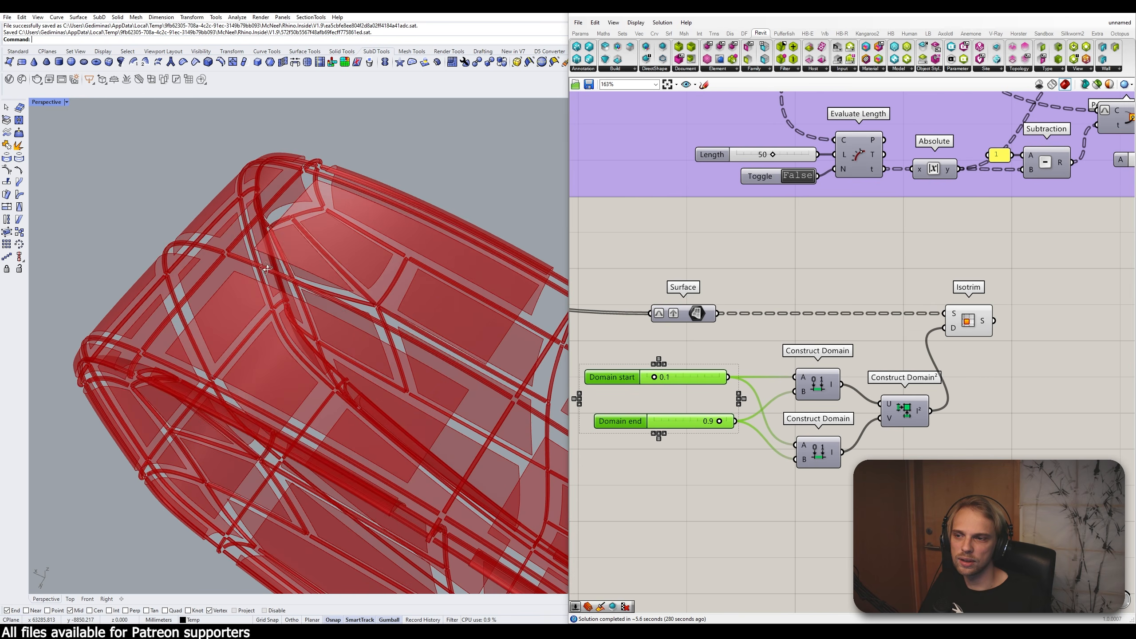
scroll(356, 337, "up", 3)
scroll(395, 345, "down", 2)
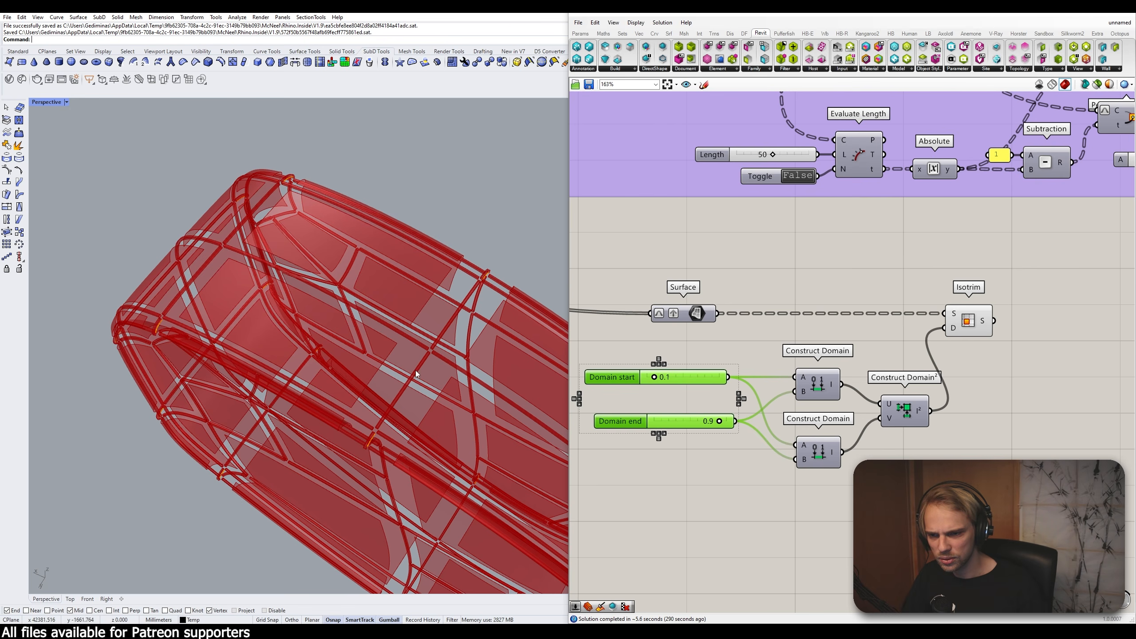
Step: Delete the Domain start and Domain end sliders and move the Surface parameter farther away from Isotrim
left_click_drag(725, 469, 661, 371)
key("Delete")
scroll(673, 311, "down", 1)
right_click_drag(674, 311, 807, 294)
left_click_drag(826, 297, 683, 298)
Step: Add a surface Dimensions component beneath the Surface parameter
left_click(699, 371)
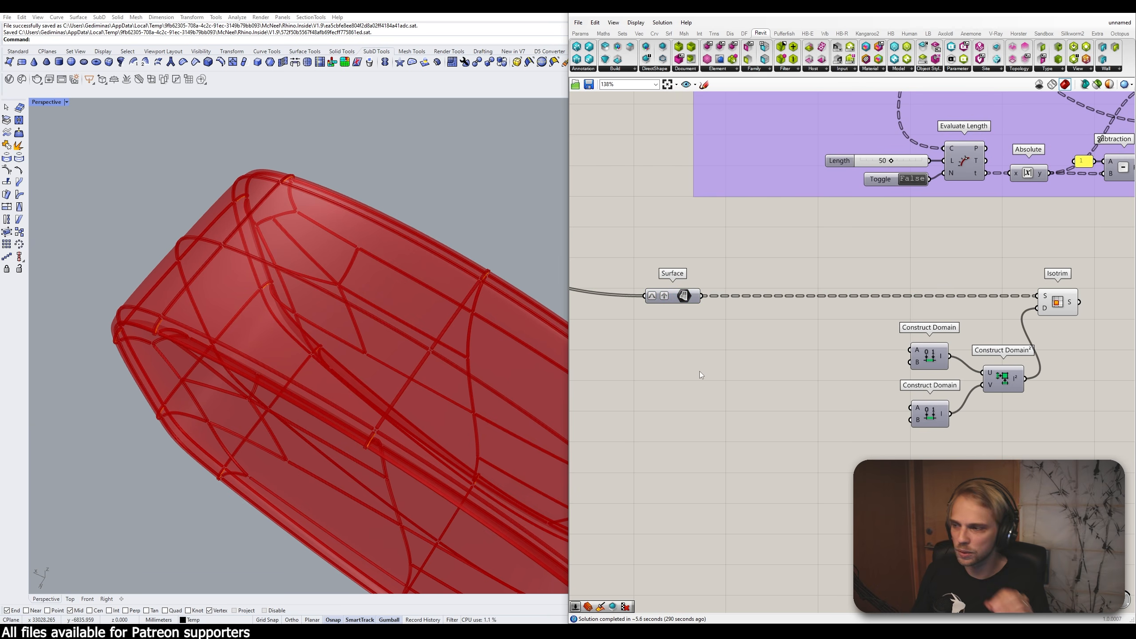
double_click(700, 371)
type("dium")
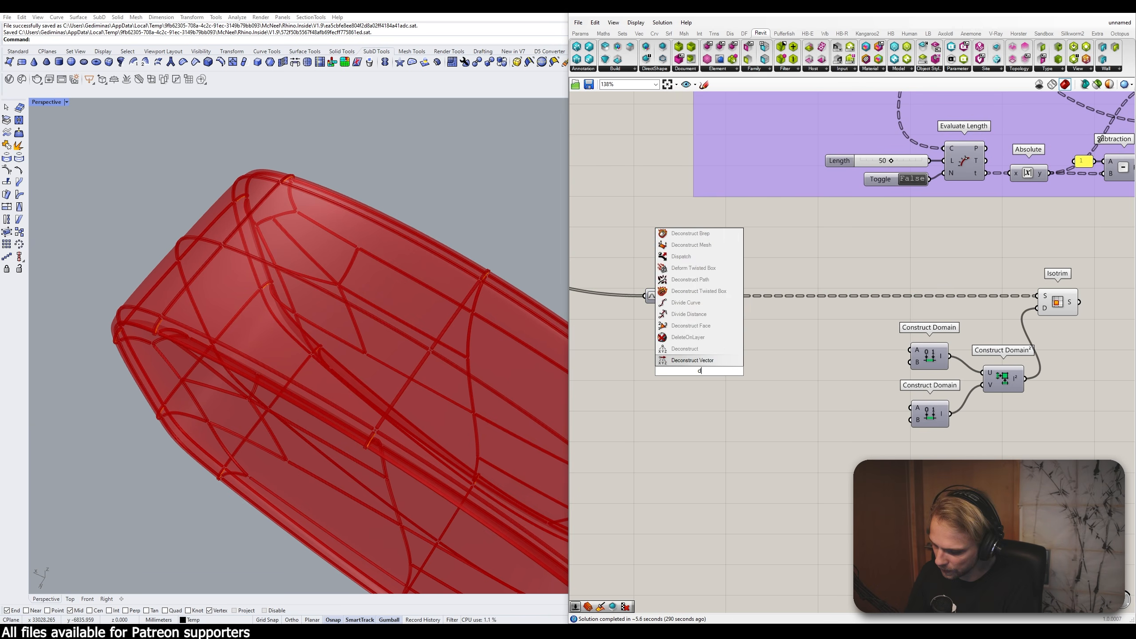
key("BackSpace")
key("BackSpace")
key("BackSpace")
type("imen")
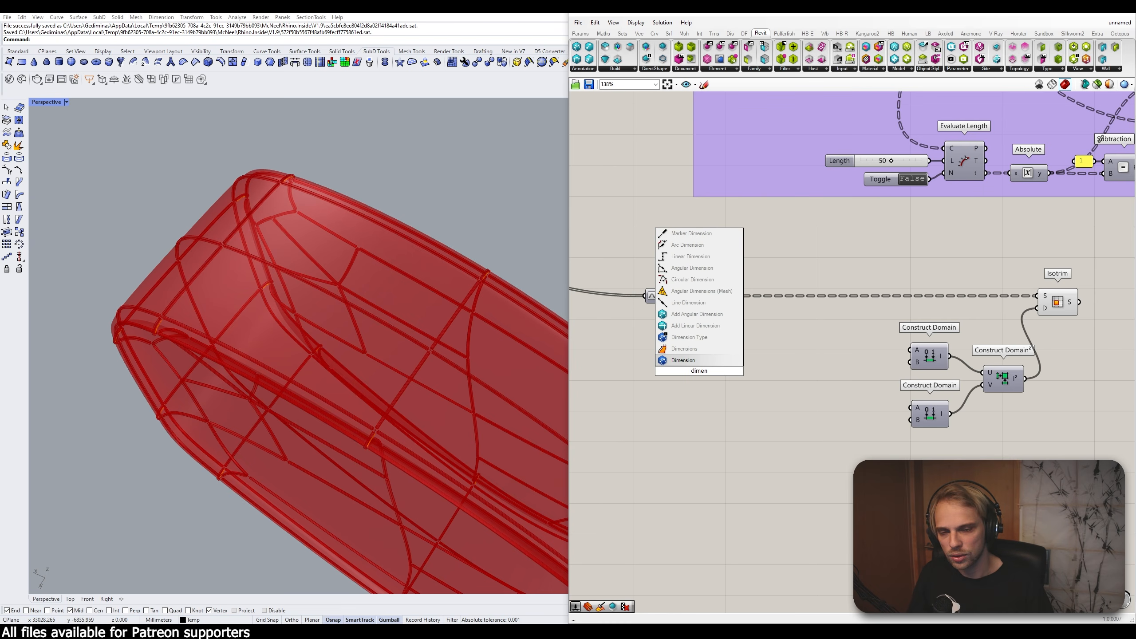
left_click(713, 350)
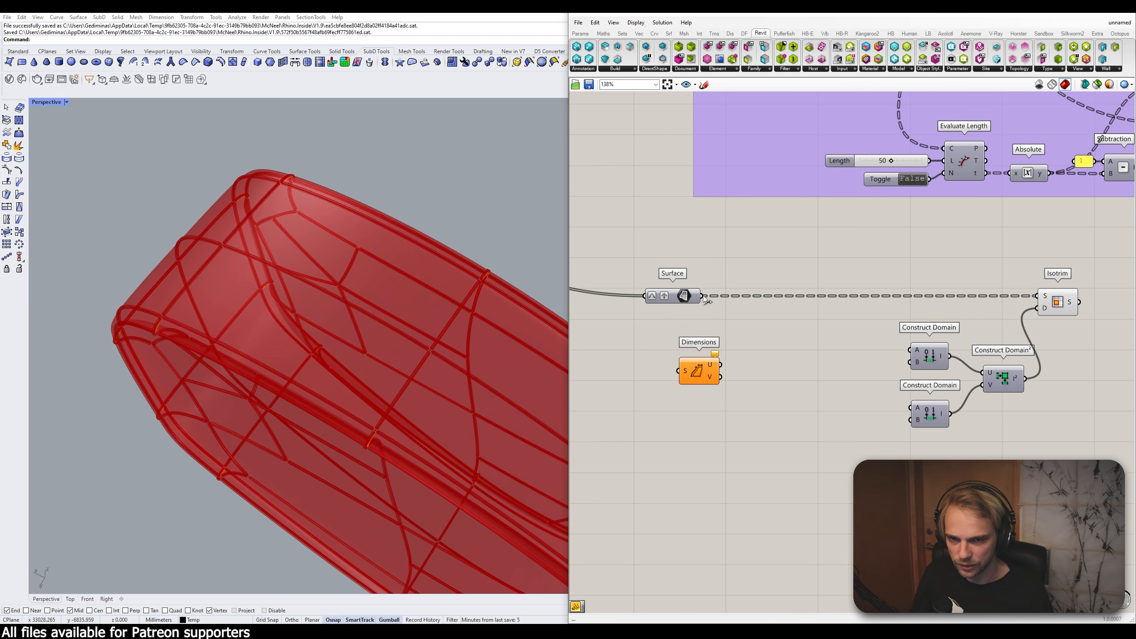
Step: Wire the Surface parameter into the S input of Dimensions and reposition both components with more space between them
left_click_drag(702, 296, 678, 371)
left_click_drag(677, 297, 674, 293)
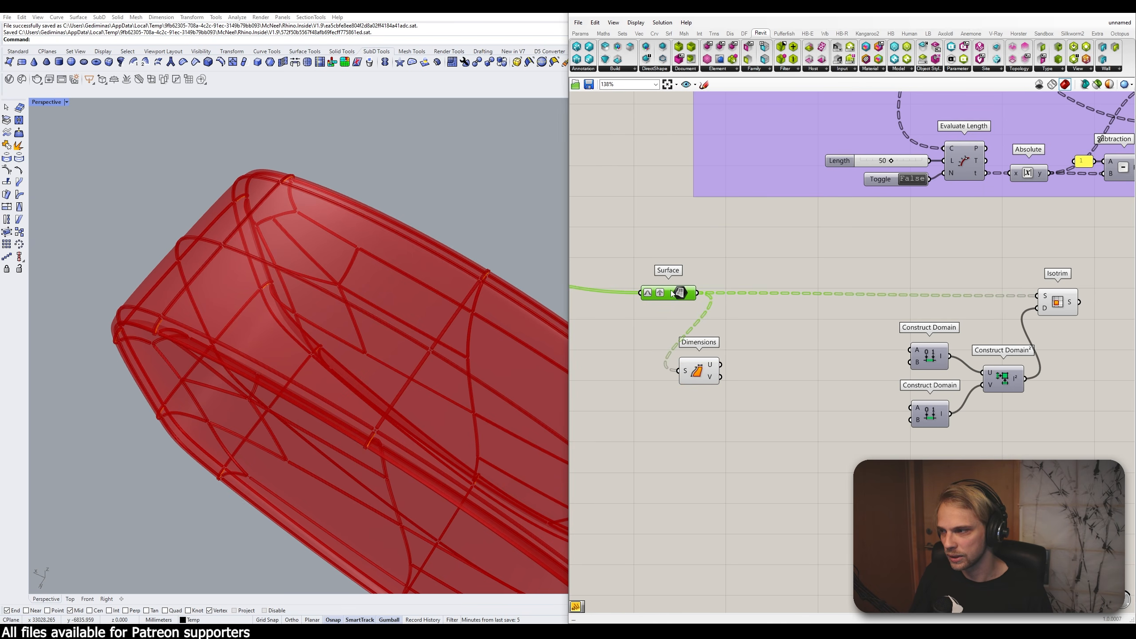
left_click_drag(708, 367, 752, 357)
mouse_move(762, 359)
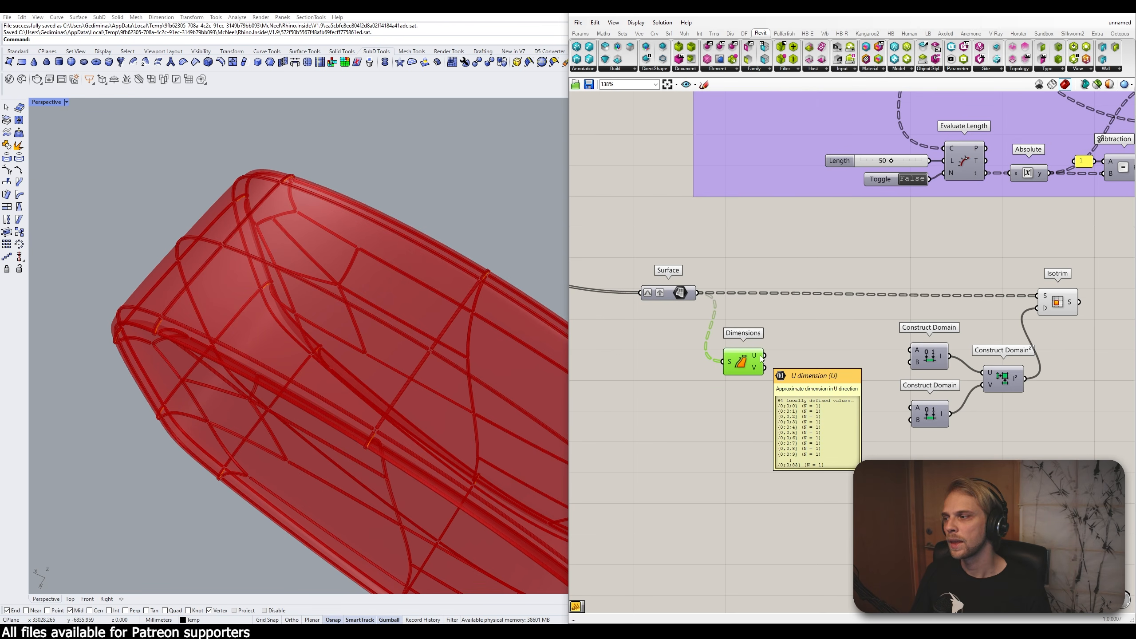
Step: Examine the slider of 100 that feeds the Division component in the purple framing group
right_click_drag(908, 192, 734, 251)
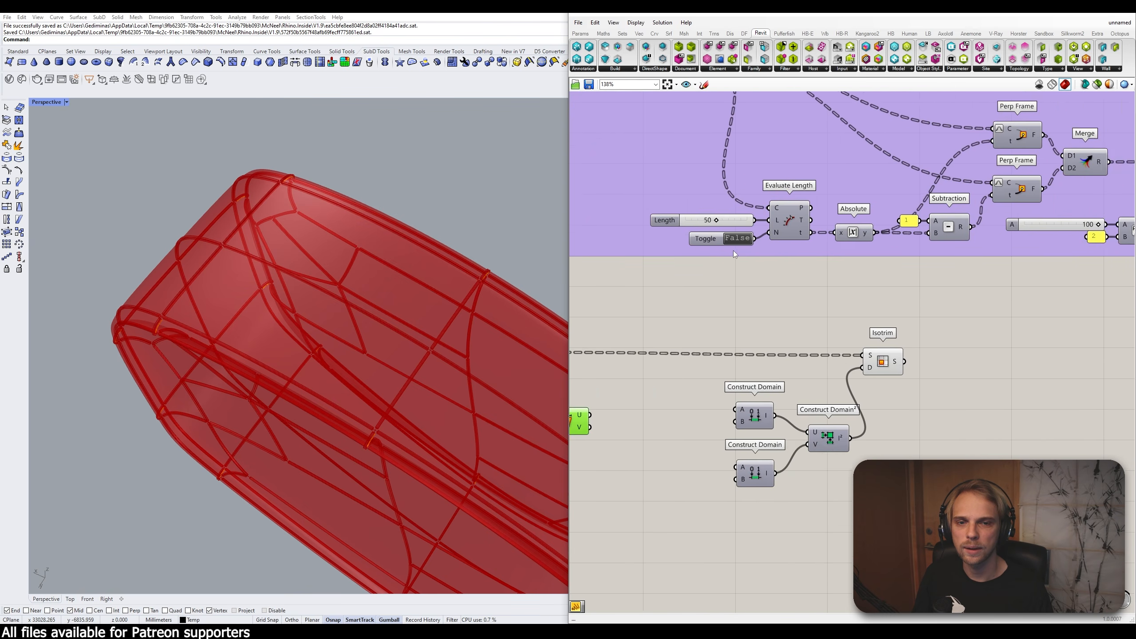
scroll(733, 251, "down", 4)
left_click_drag(915, 427, 774, 315)
scroll(838, 280, "up", 3)
left_click(911, 287)
left_click(927, 237)
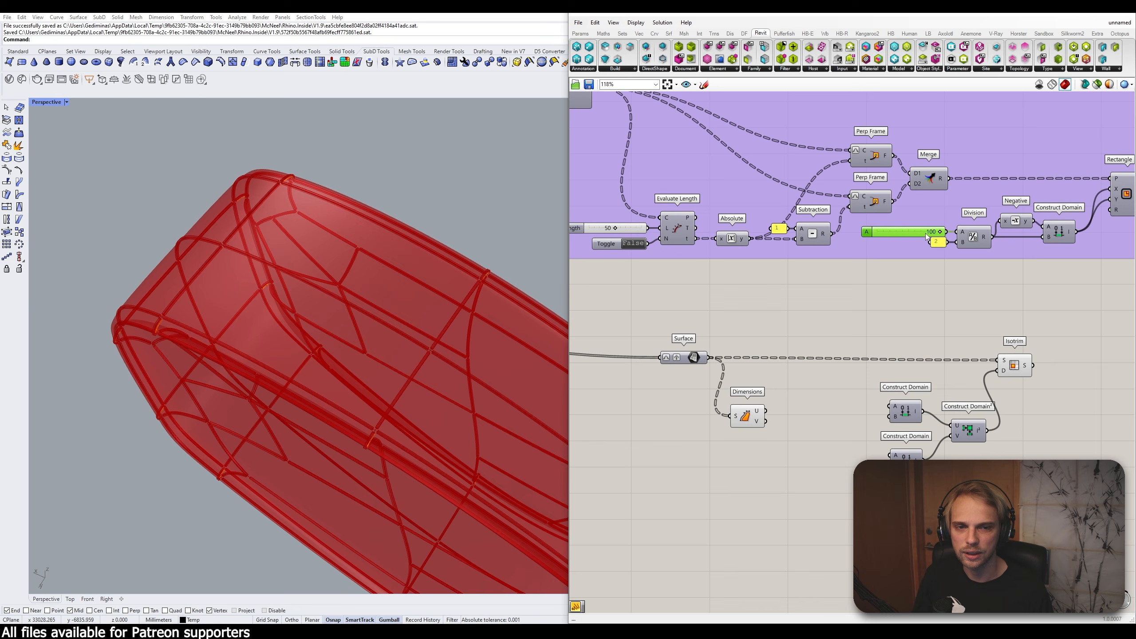
left_click_drag(927, 237, 932, 236)
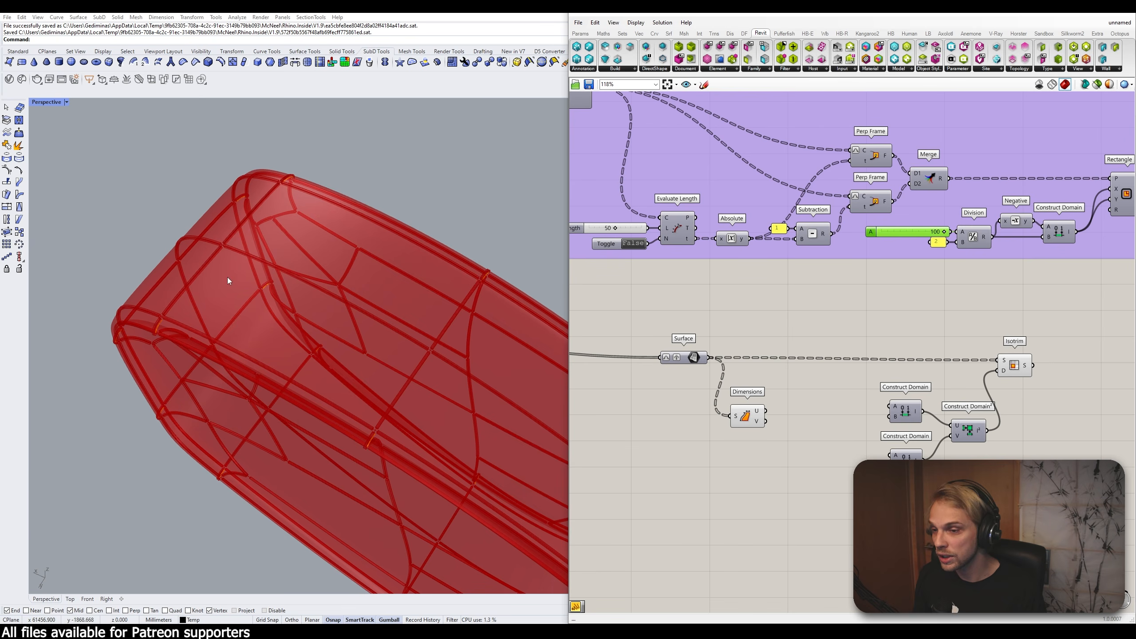
Step: Nudge the Dimensions component into place and add a number slider of 100 beneath it
scroll(760, 393, "up", 3)
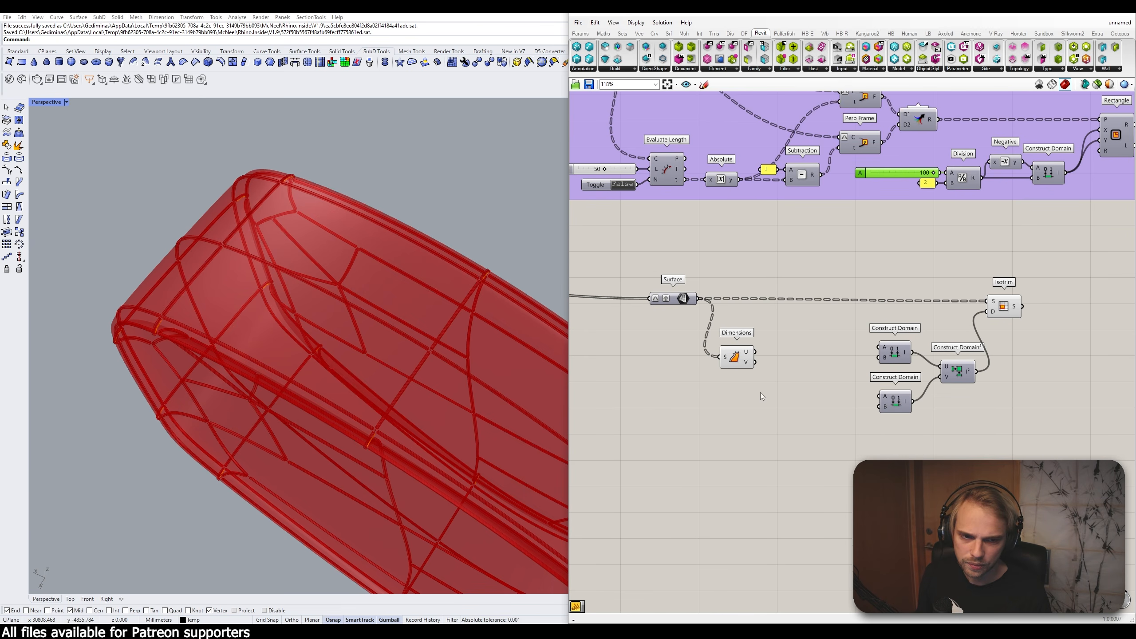
left_click_drag(712, 362, 703, 373)
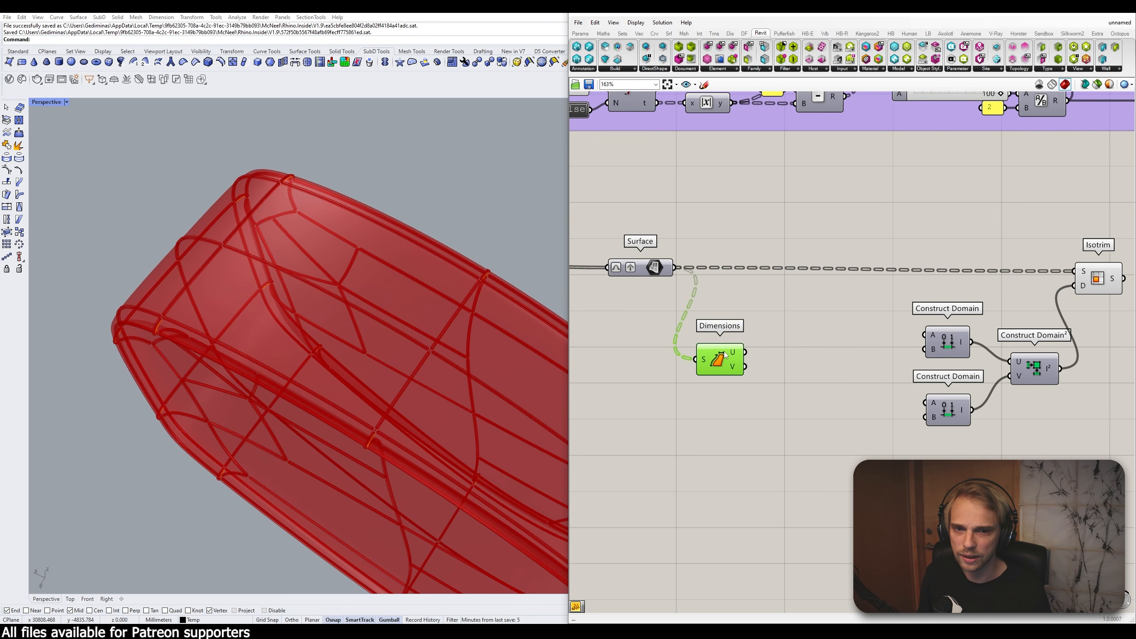
left_click(735, 386)
right_click_drag(734, 387, 720, 313)
double_click(784, 309)
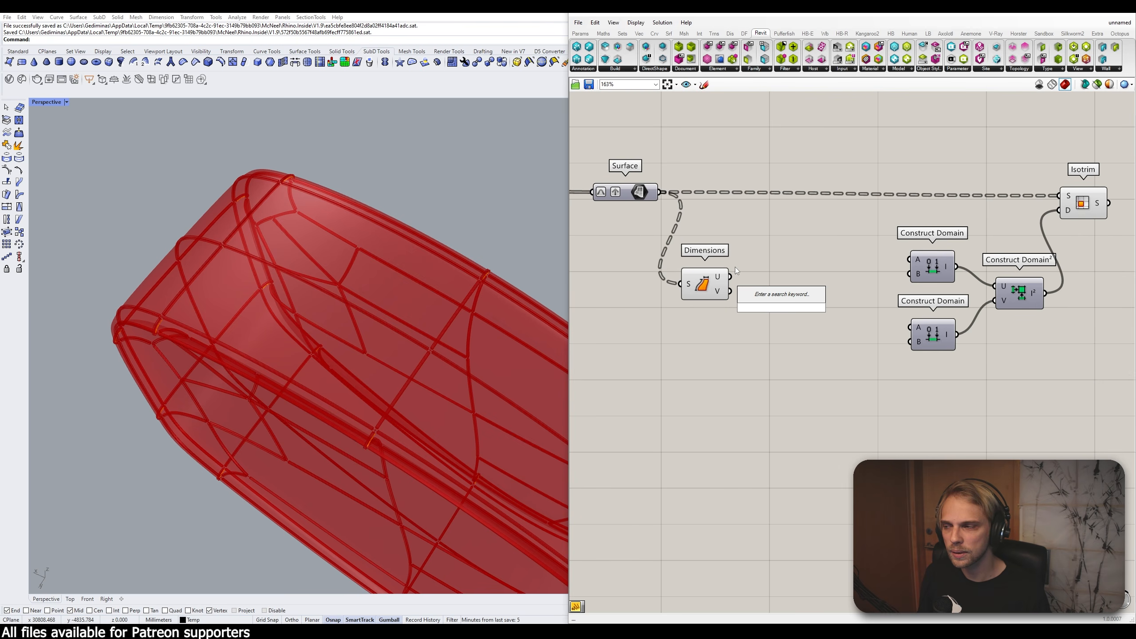
left_click(711, 348)
double_click(712, 340)
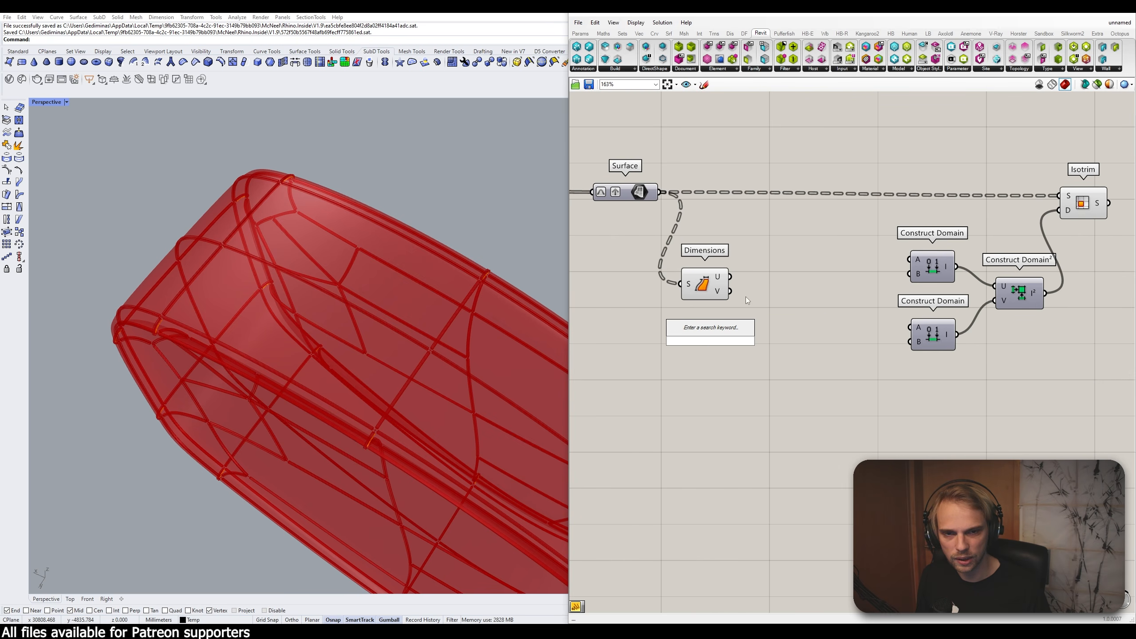
right_click_drag(793, 274, 778, 435)
right_click_drag(699, 472, 792, 322)
double_click(744, 365)
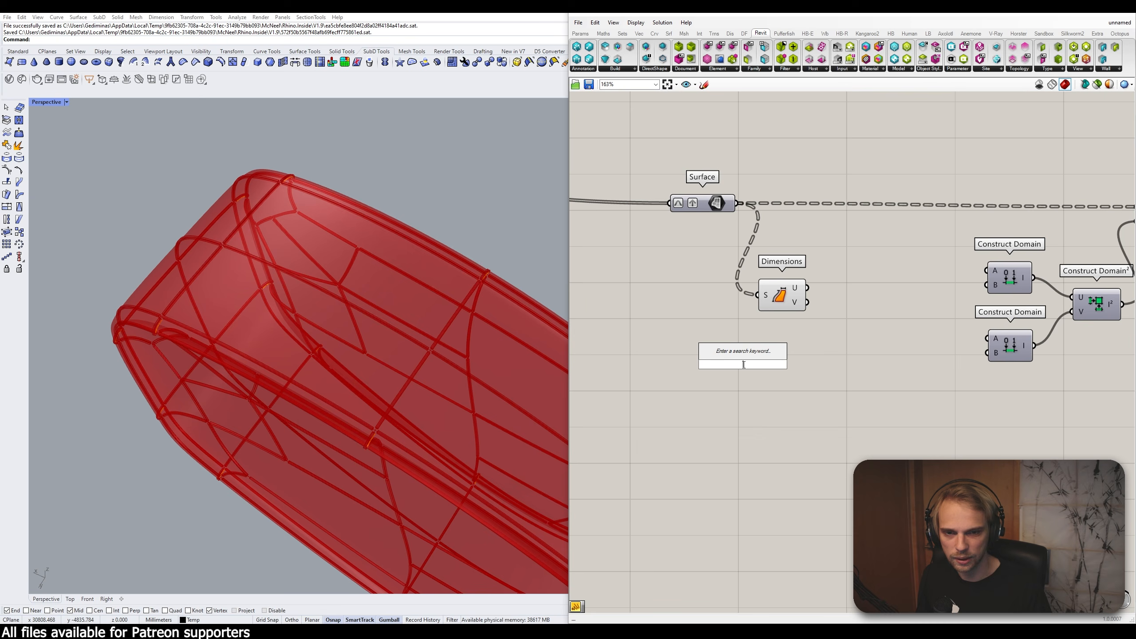
type("100")
key("Return")
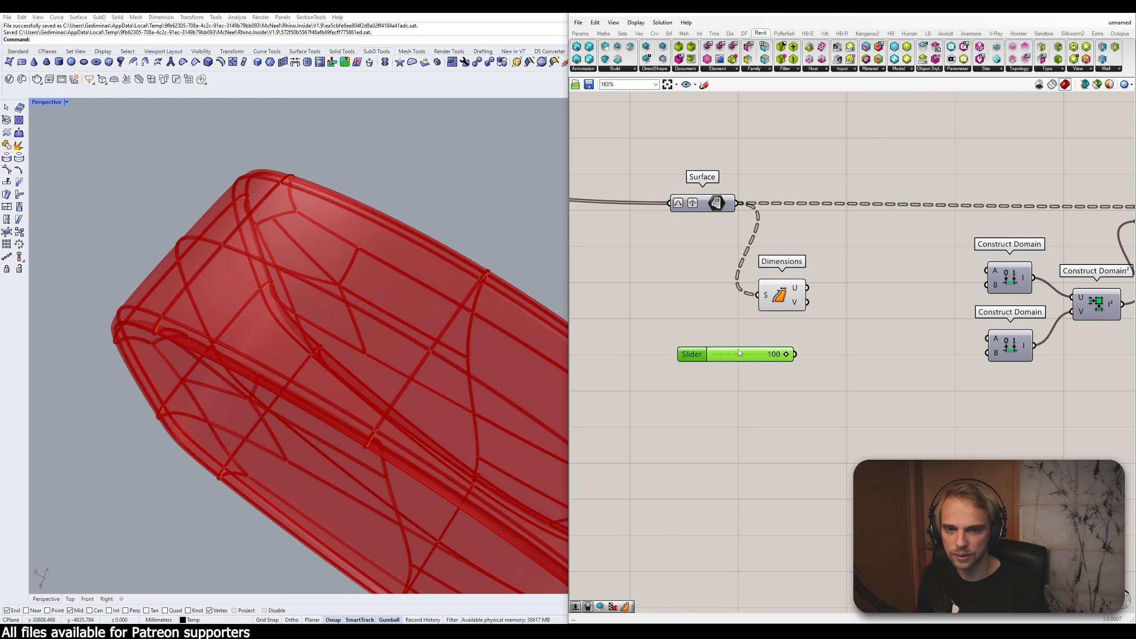
Step: Add a Remap Numbers component beside the slider of 100 and wire that slider into its V input
double_click(838, 334)
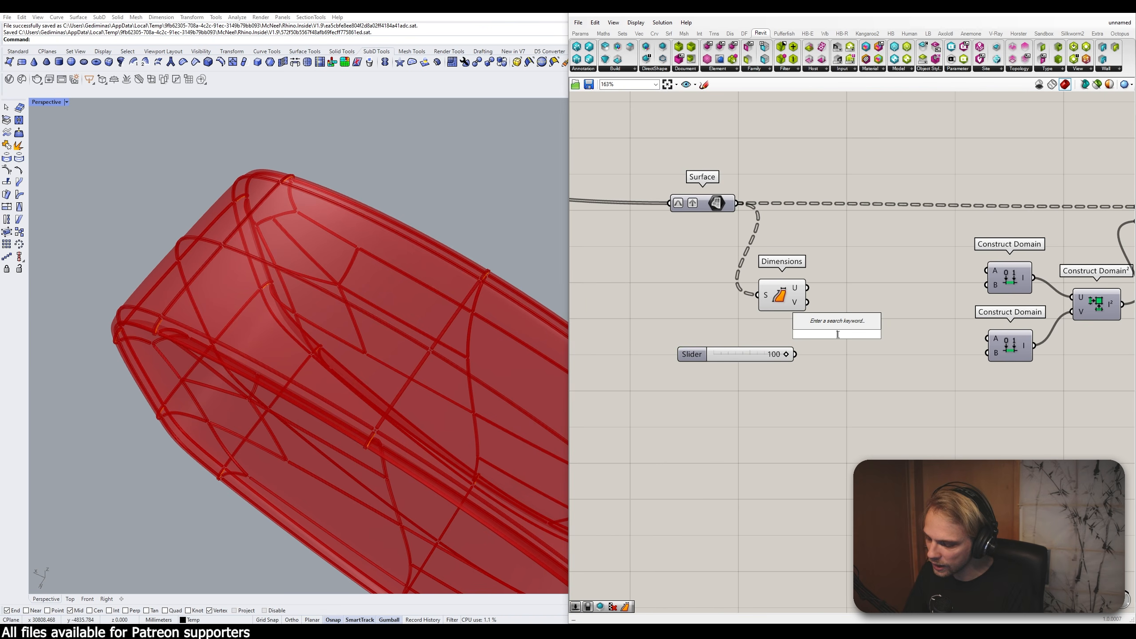
type("remap")
left_click(846, 324)
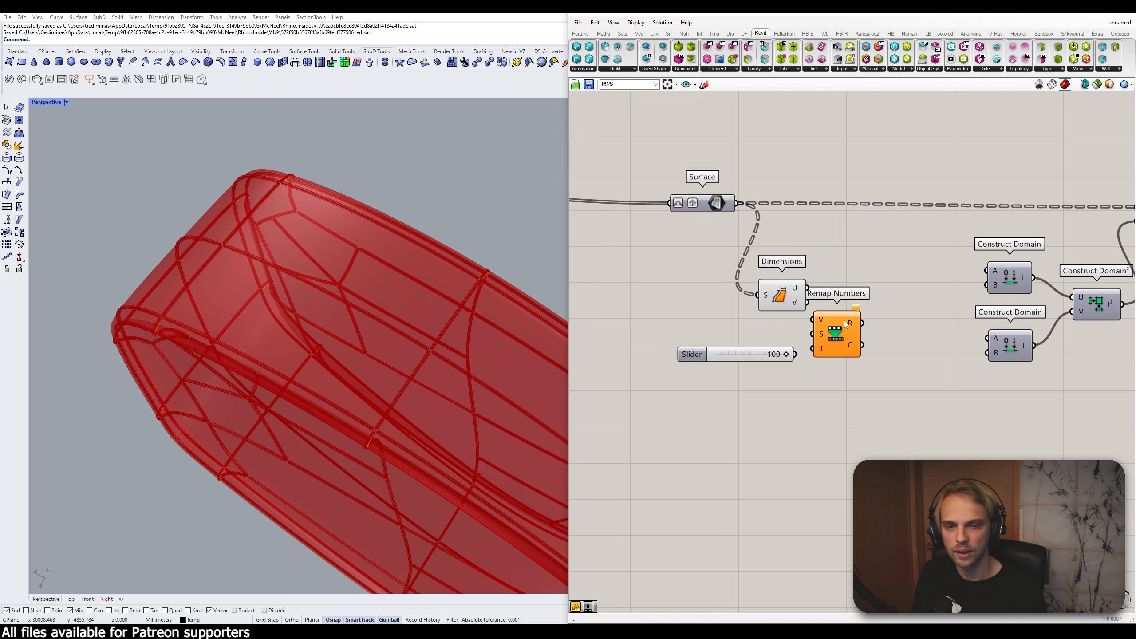
left_click_drag(845, 343, 889, 393)
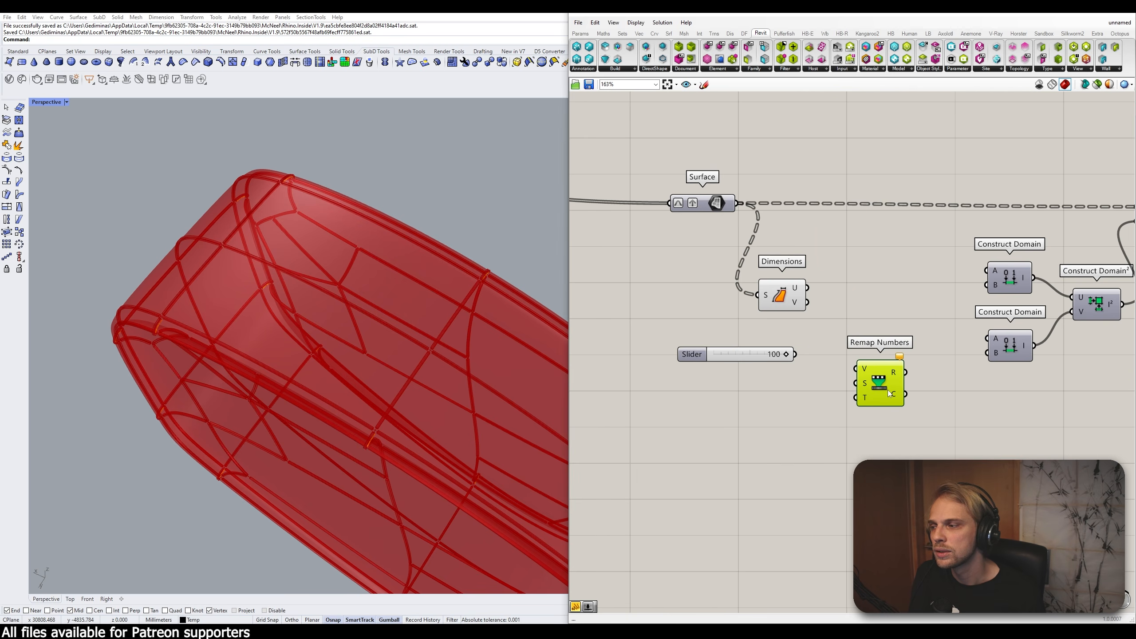
scroll(887, 390, "up", 3)
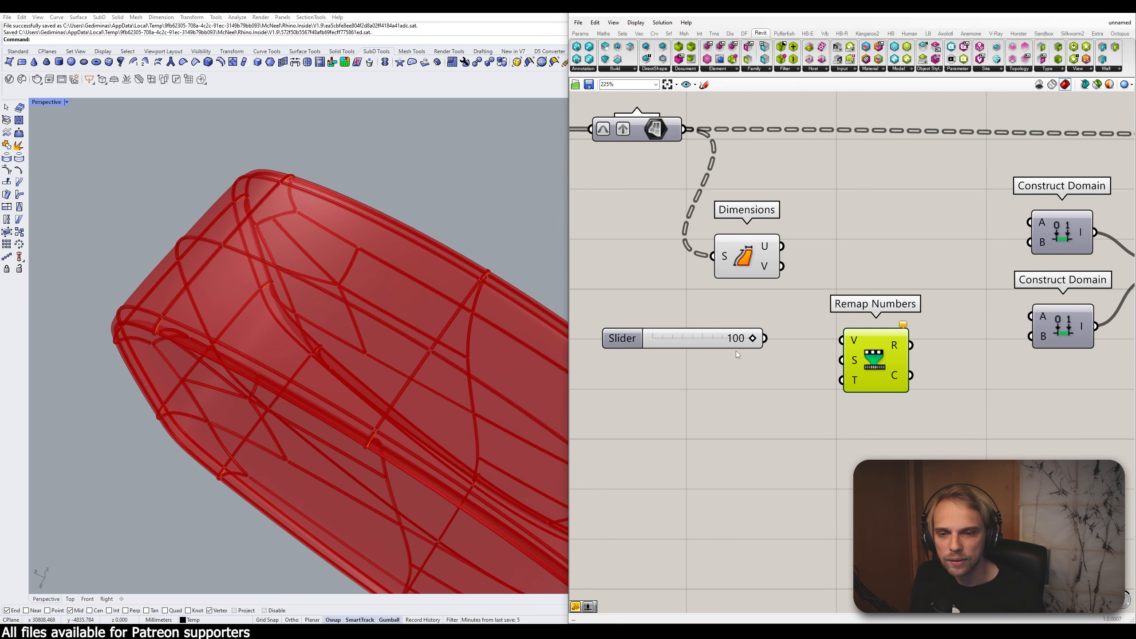
left_click_drag(766, 338, 842, 340)
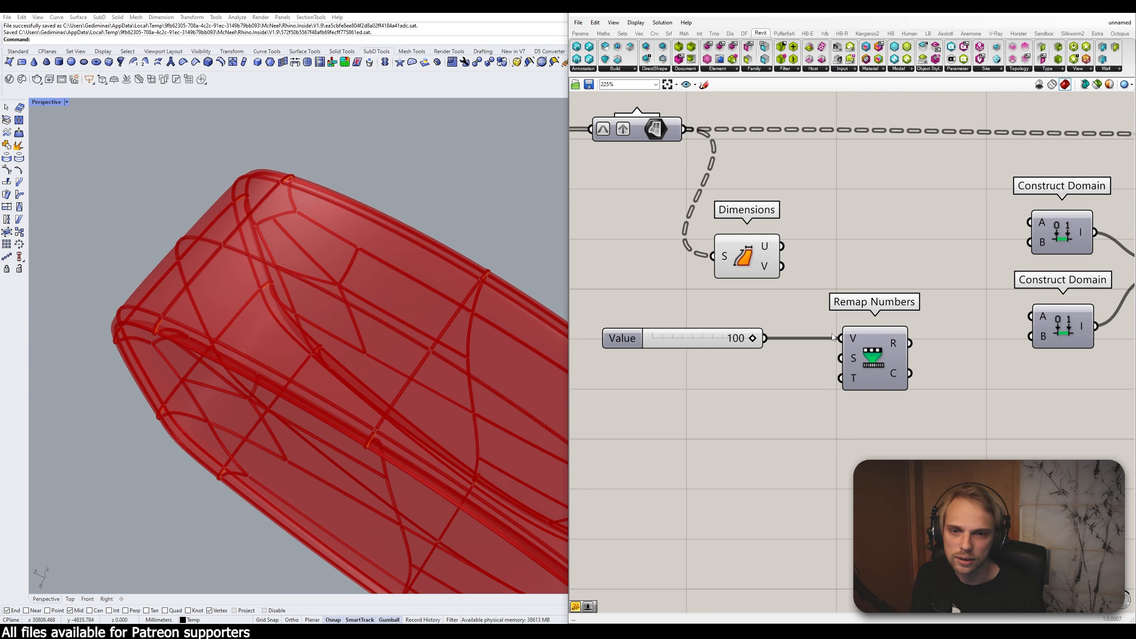
Step: Wire the U output of Dimensions into the Source input of Remap Numbers and shift the Value slider closer to it
mouse_move(771, 252)
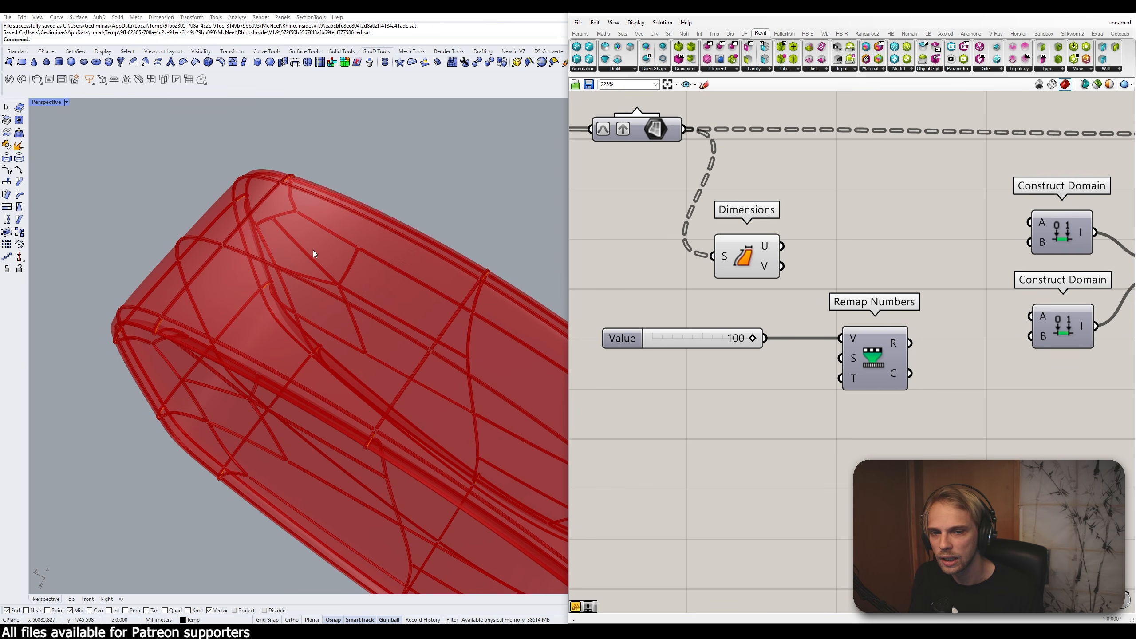
left_click_drag(781, 246, 840, 359)
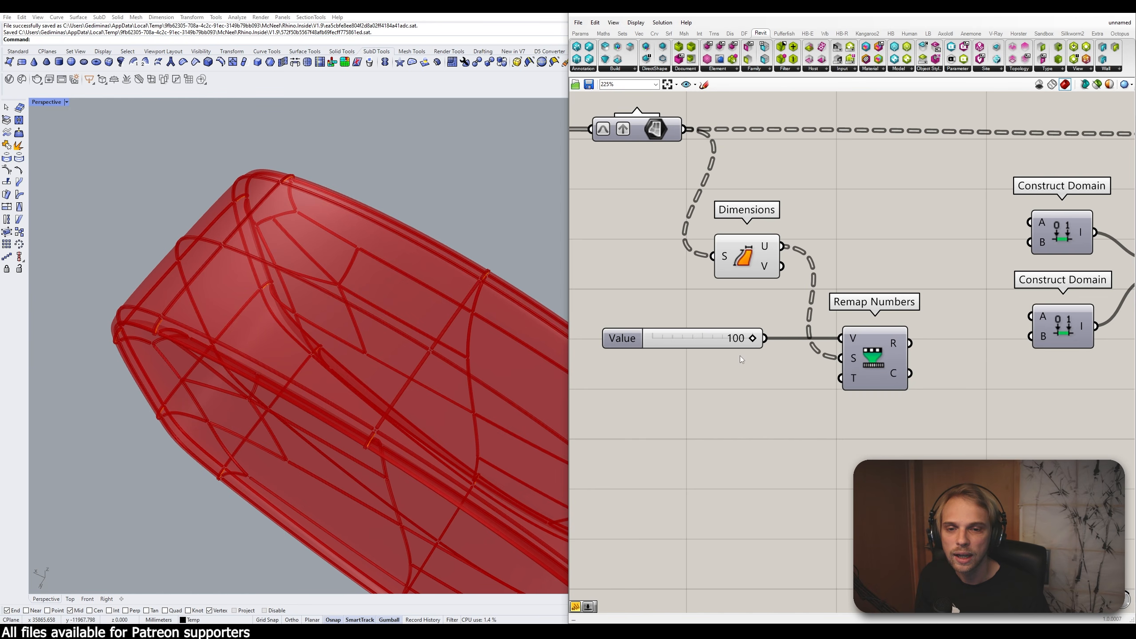
left_click_drag(731, 341, 752, 341)
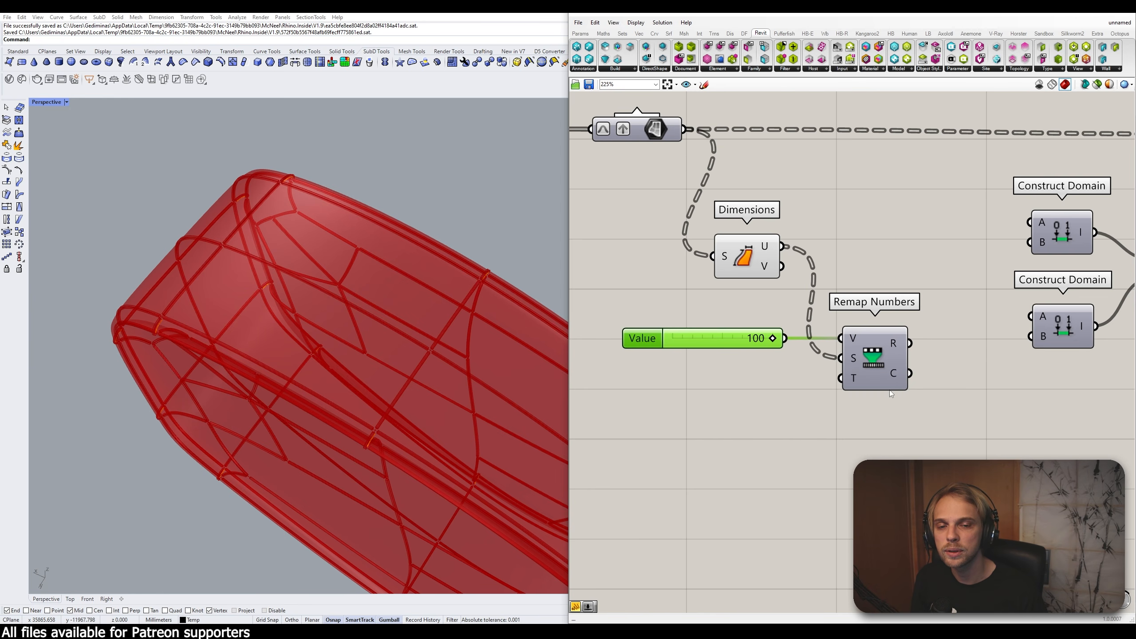
mouse_move(857, 362)
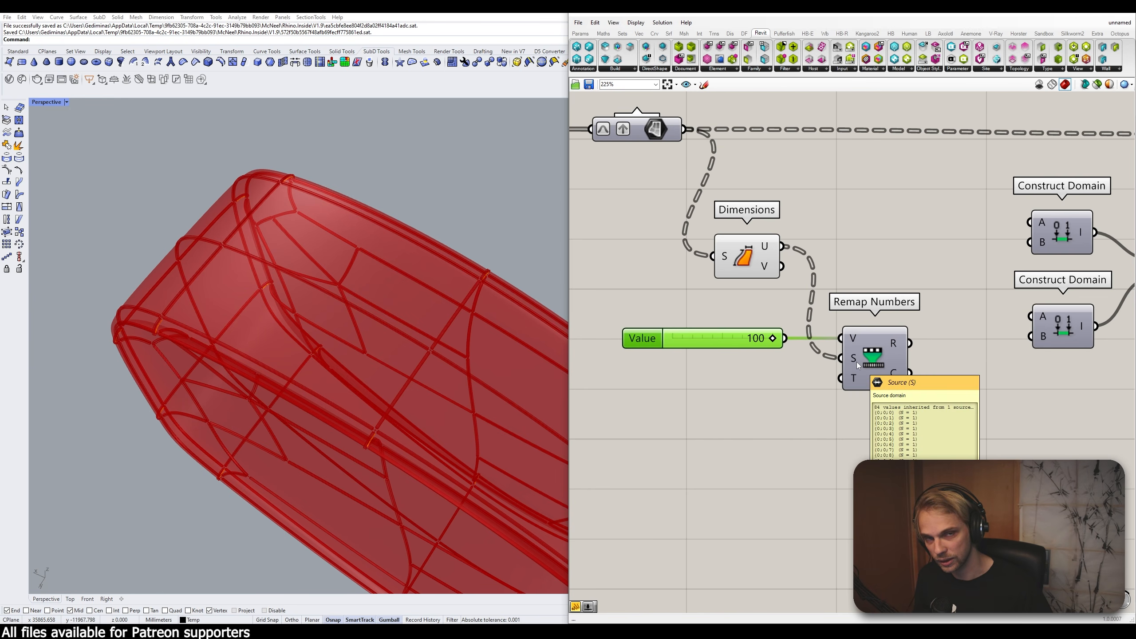
mouse_move(849, 384)
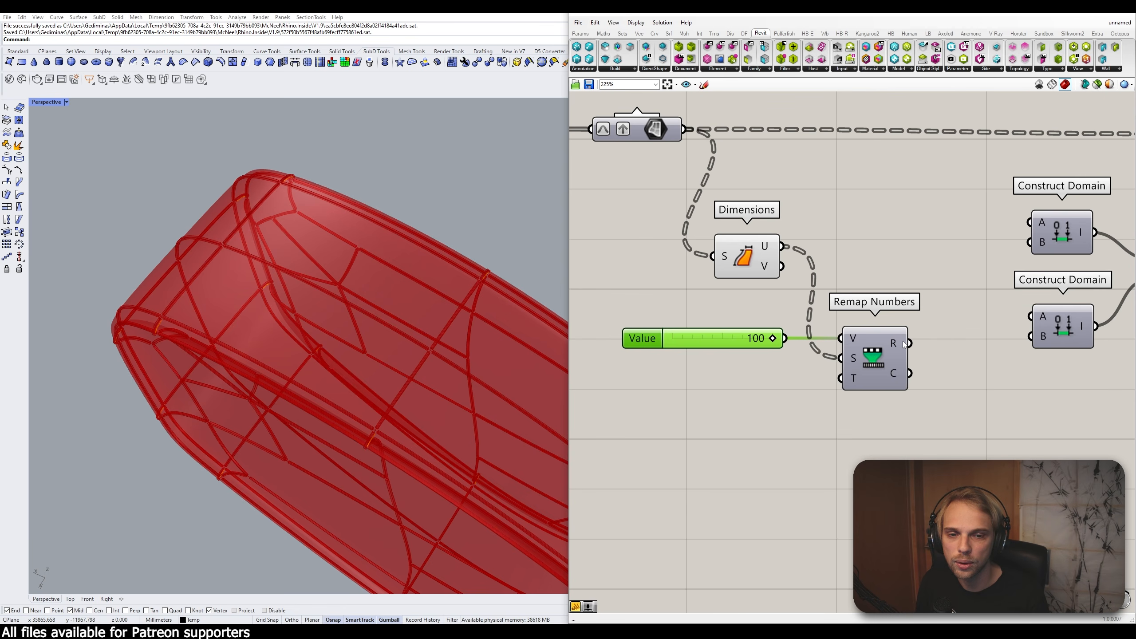
Step: Check the remapped values by wiring the R output of Remap Numbers into a temporary enlarged panel, and delete that panel
left_click_drag(718, 341, 715, 342)
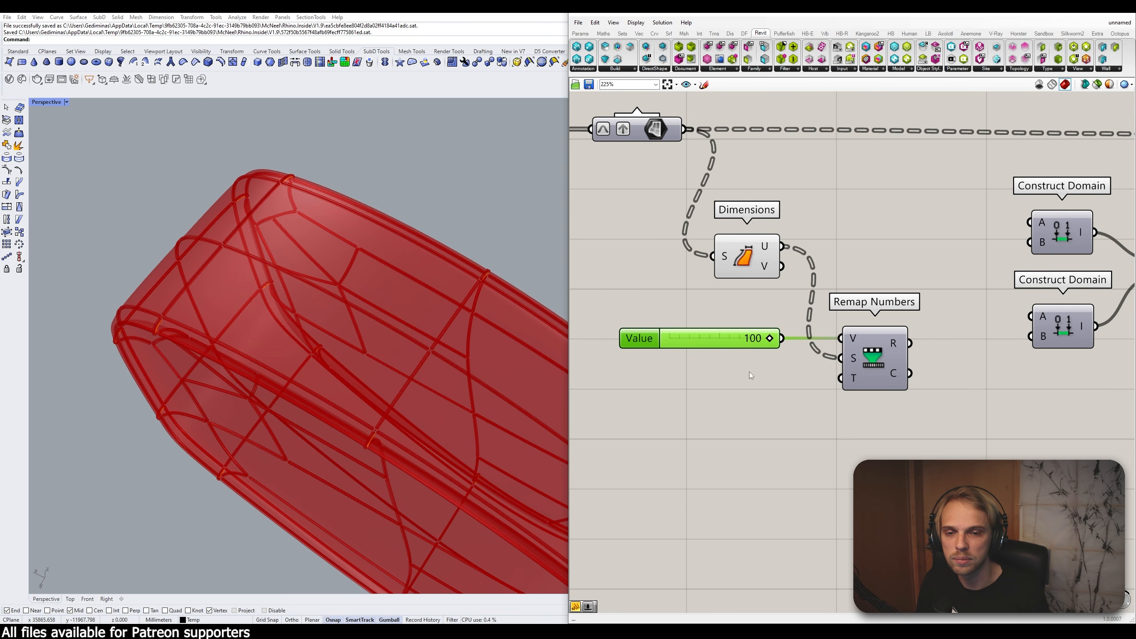
double_click(812, 435)
type("panel")
key("Return")
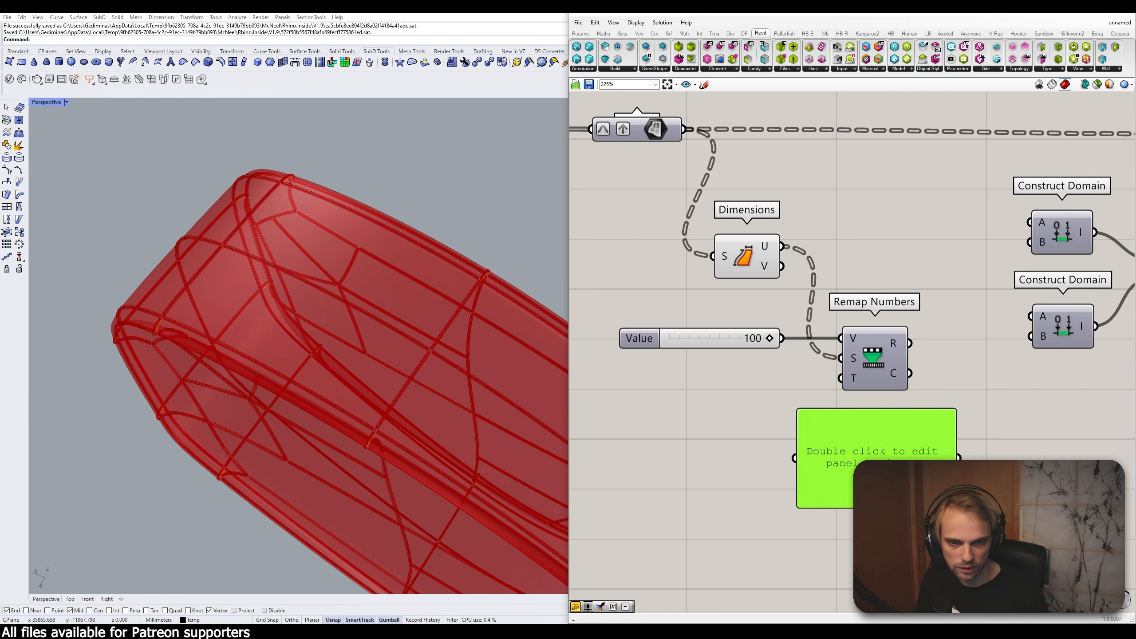
left_click_drag(863, 468, 943, 470)
left_click_drag(911, 343, 874, 459)
right_click_drag(912, 480, 743, 254)
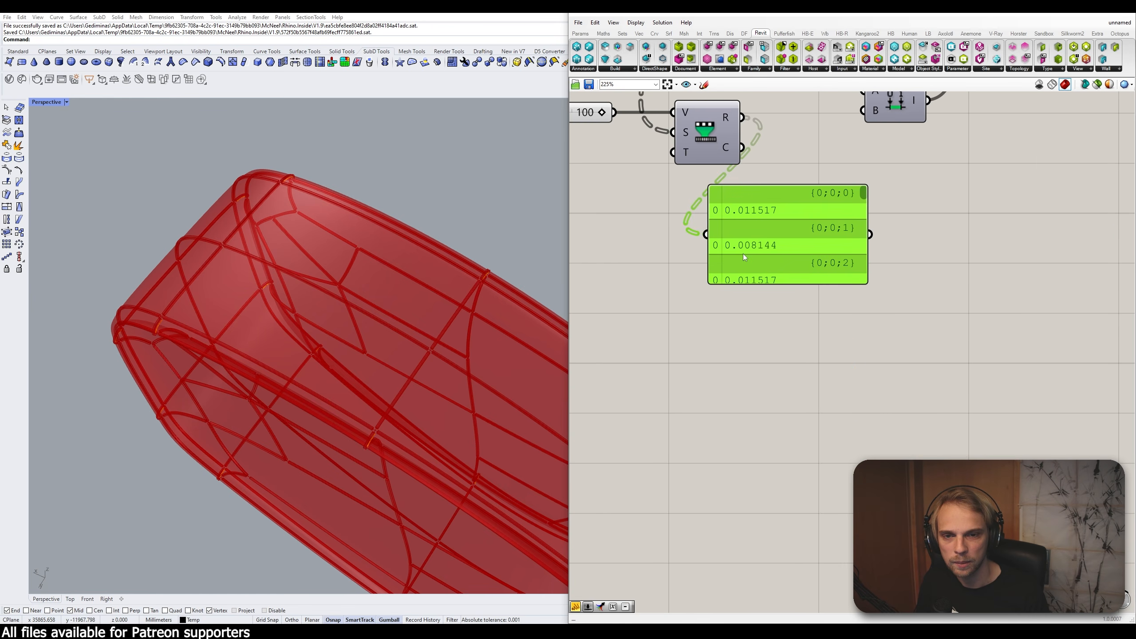
left_click_drag(741, 281, 761, 464)
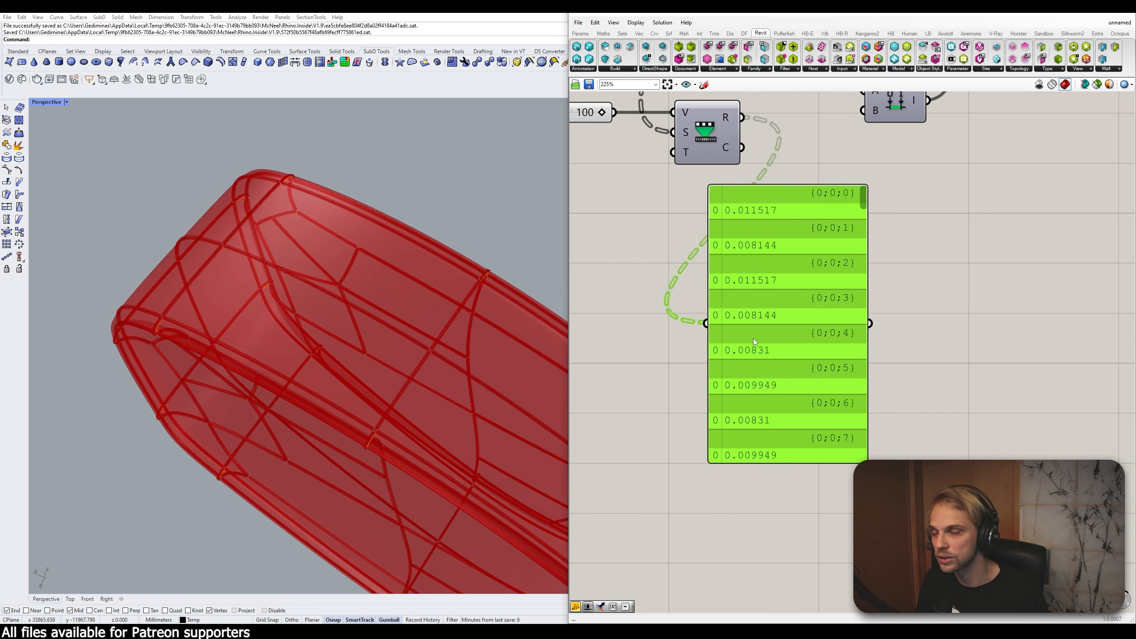
scroll(753, 337, "down", 3)
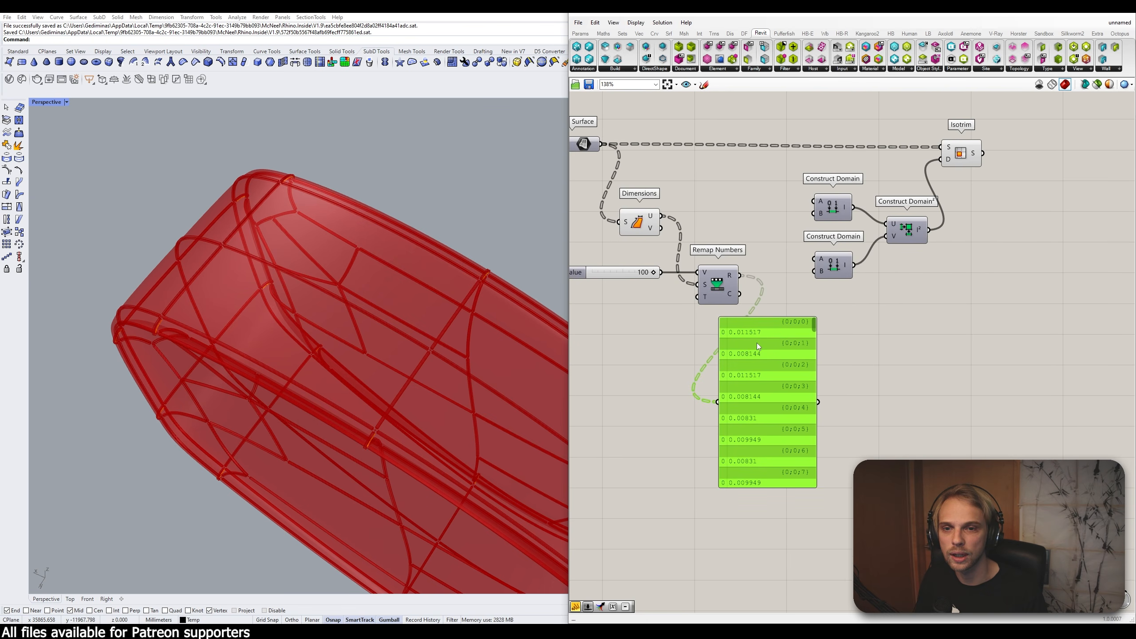
left_click_drag(757, 343, 837, 360)
key("Delete")
Step: Duplicate the Remap Numbers component below the original and wire the V output of Dimensions into the copy's Source input
left_click(717, 290)
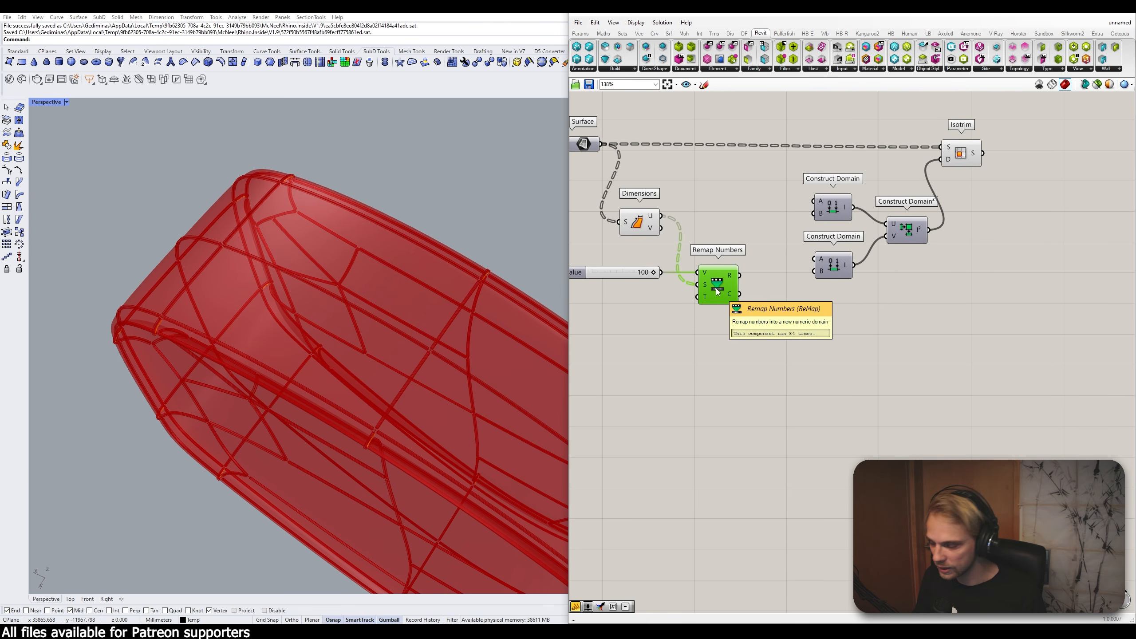
left_click_drag(716, 291, 719, 347, "alt")
left_click(774, 328)
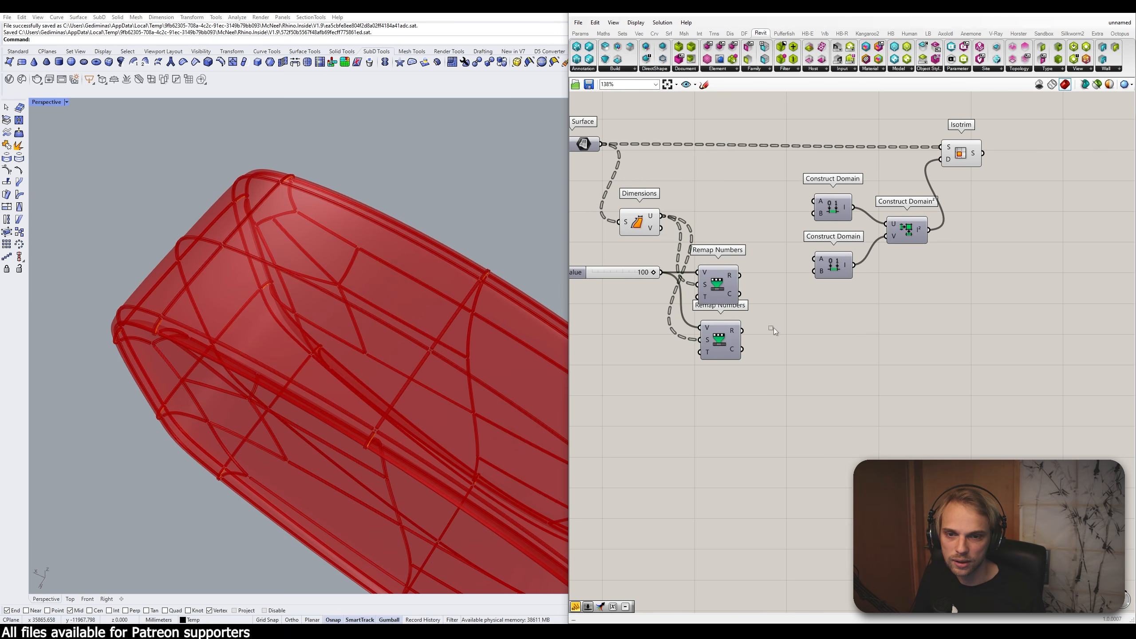
scroll(659, 237, "up", 2)
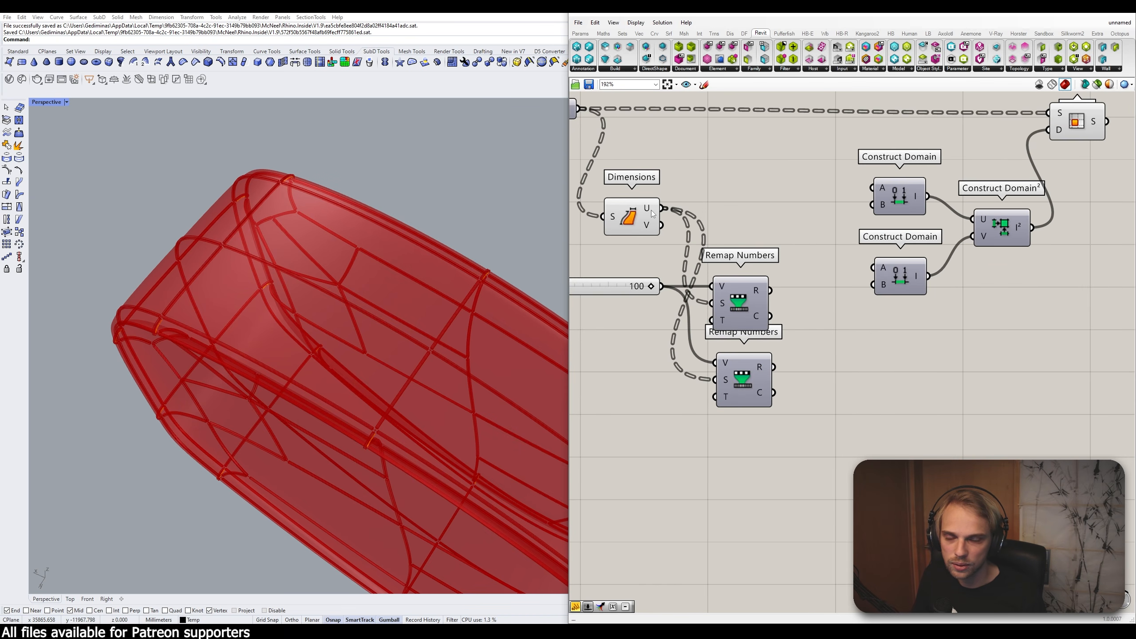
left_click_drag(660, 225, 713, 379)
left_click(747, 394)
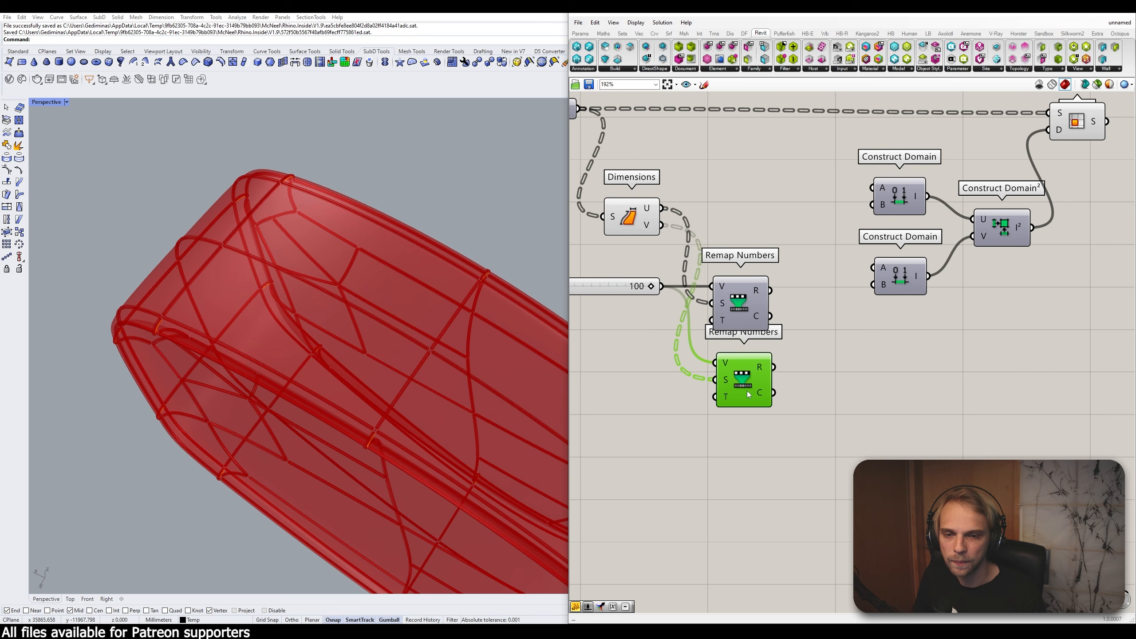
left_click_drag(745, 309, 778, 309)
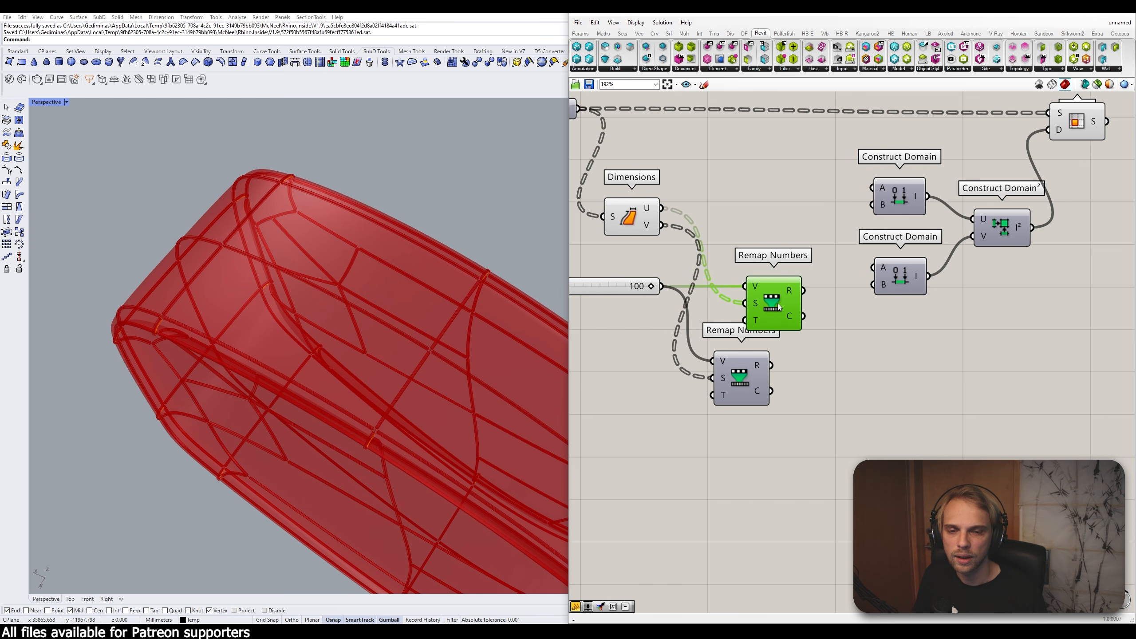
left_click_drag(738, 380, 776, 380)
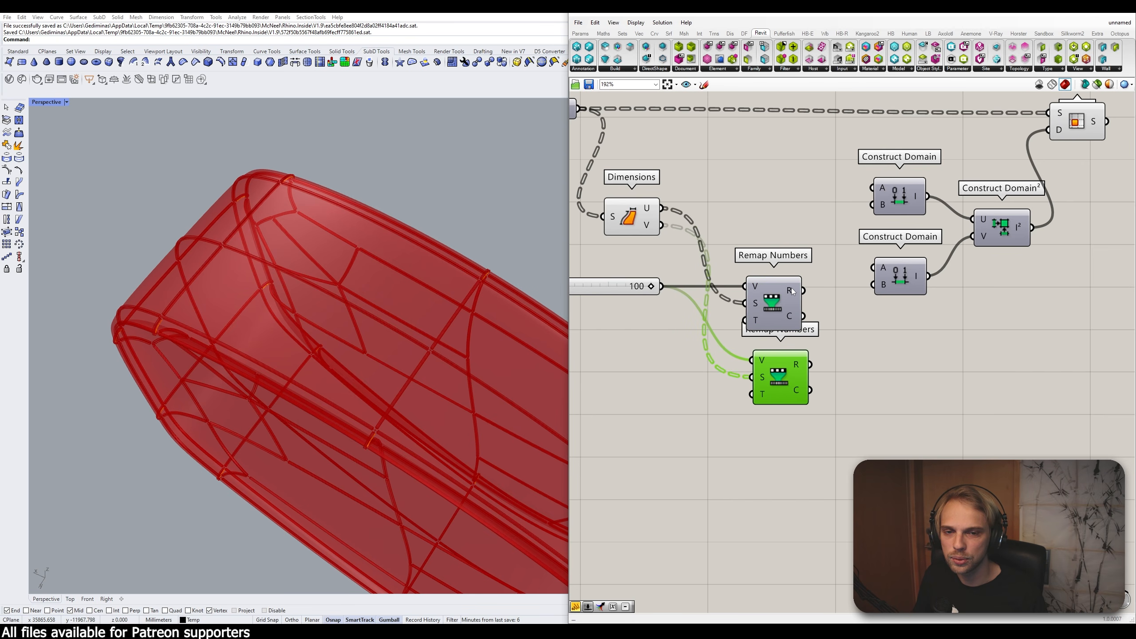
mouse_move(792, 292)
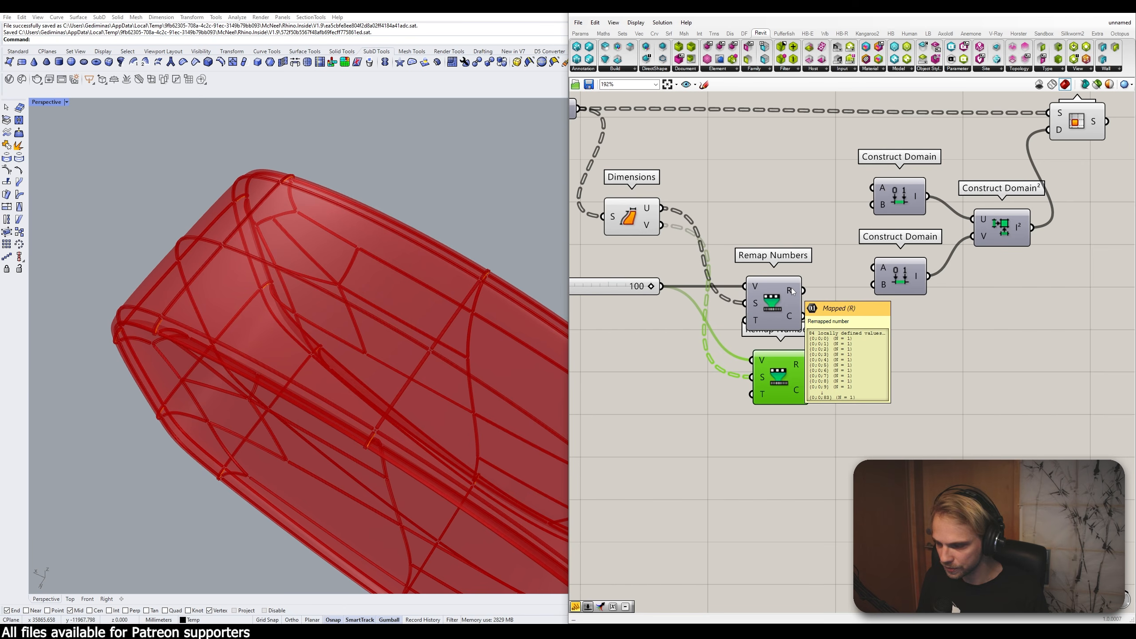
right_click_drag(794, 293, 768, 317)
left_click_drag(773, 461, 694, 301)
left_click_drag(747, 321, 713, 321)
left_click(806, 232)
Step: Wire the R outputs of the two Remap Numbers components into the A inputs of the matching Construct Domain components
right_click_drag(814, 223, 818, 269)
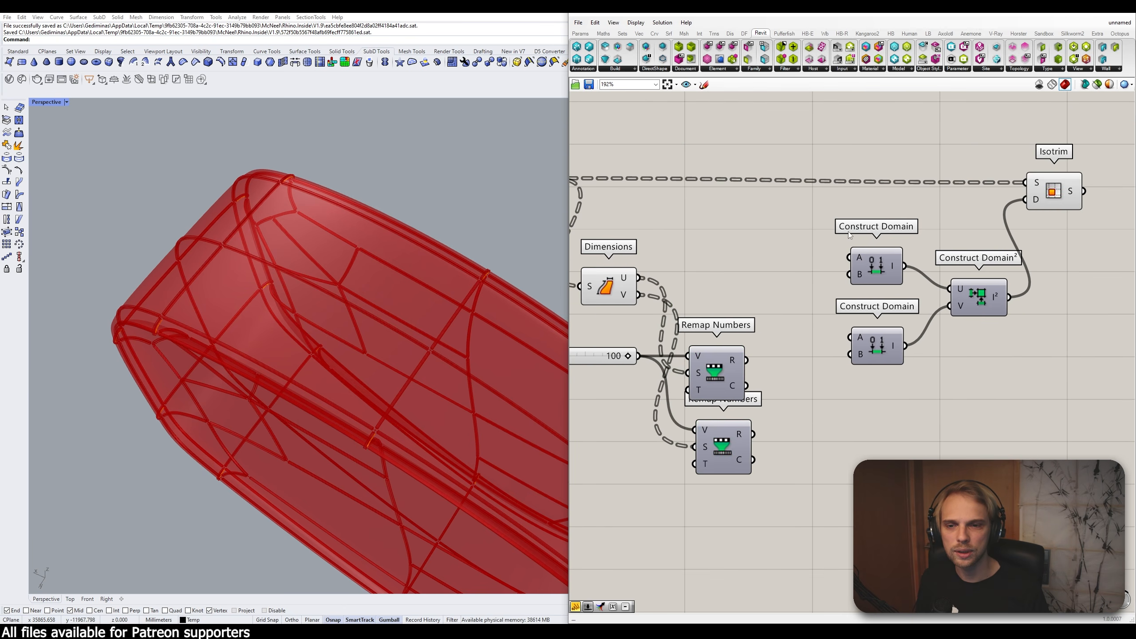
scroll(866, 261, "up", 1)
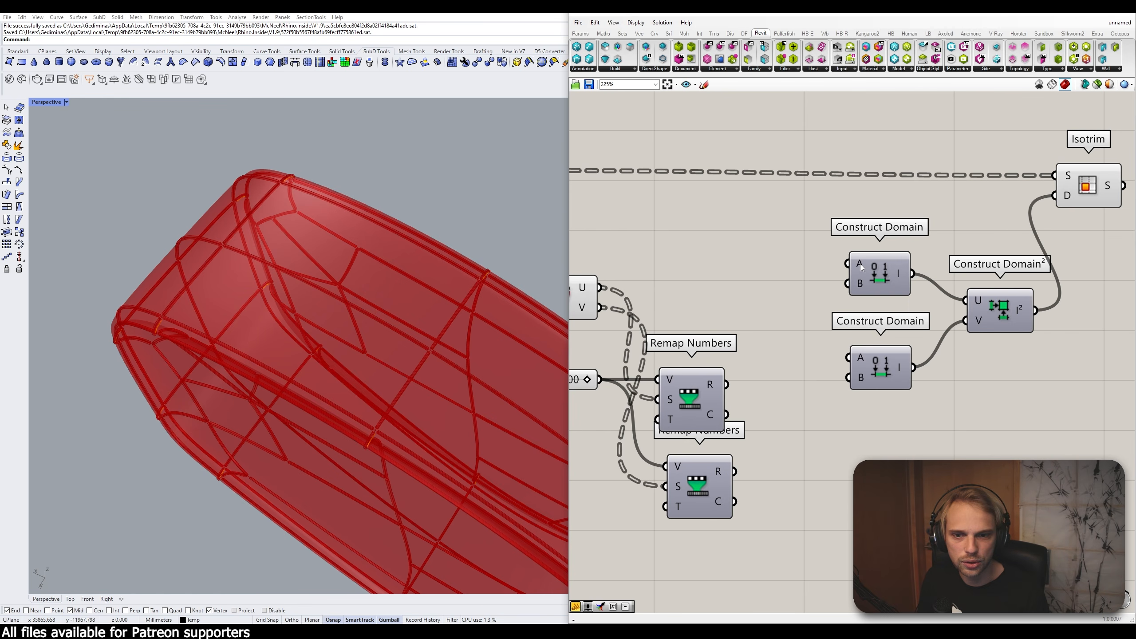
left_click_drag(727, 385, 847, 265)
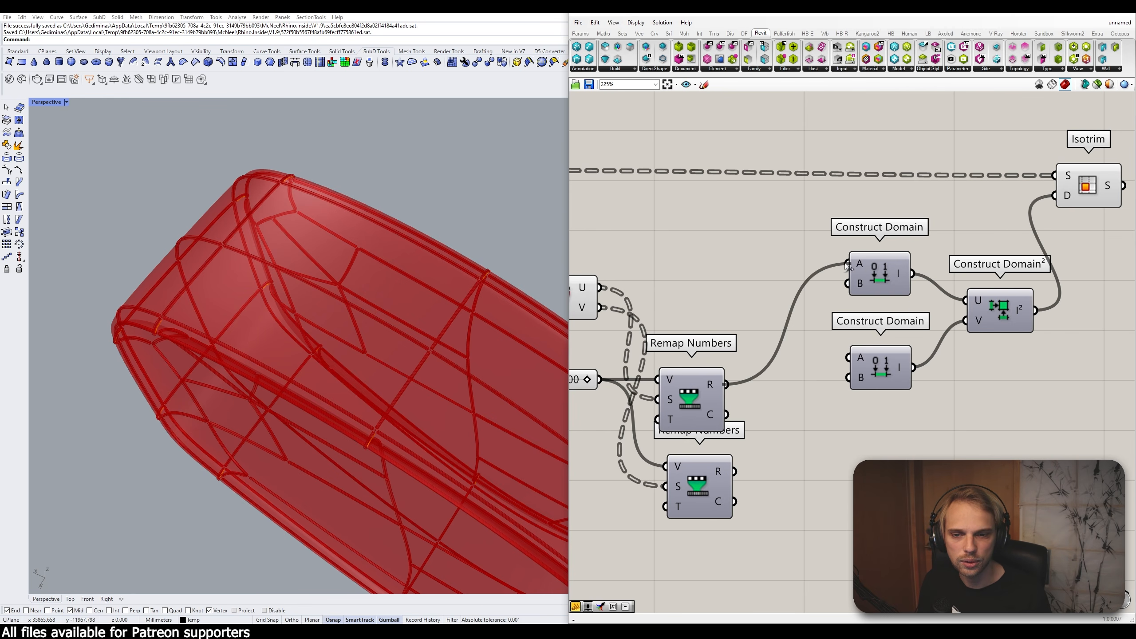
right_click_drag(703, 370, 793, 345)
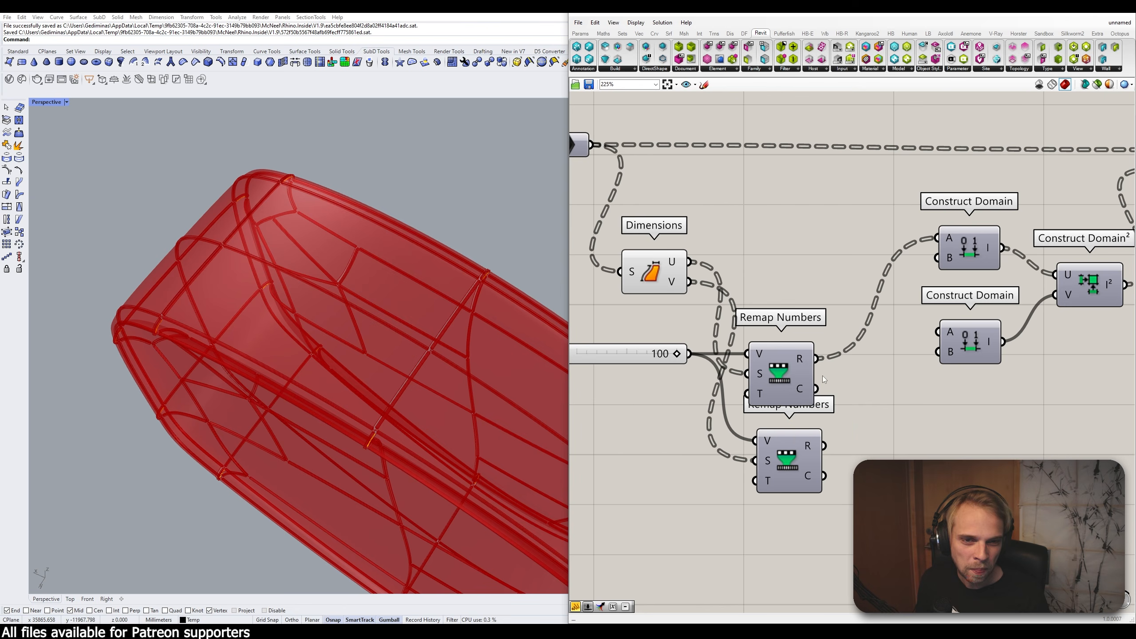
left_click_drag(825, 445, 938, 332)
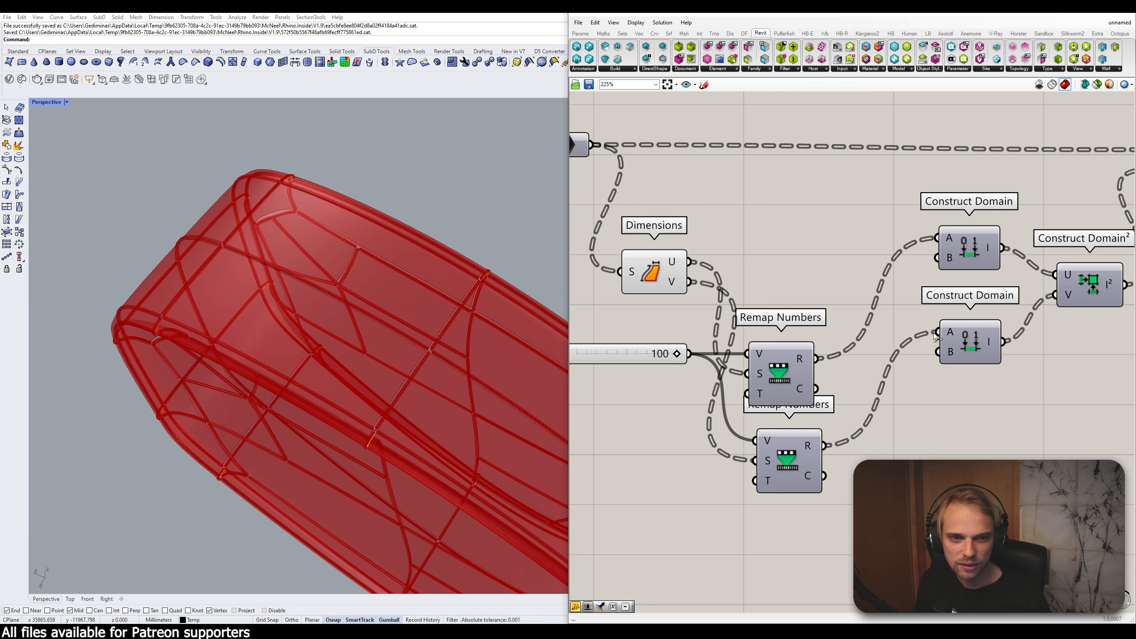
Step: Lower the second Remap Numbers component to separate the pair and tidy the positions of Dimensions and the Value slider
left_click_drag(789, 463, 785, 483)
right_click_drag(675, 314, 710, 297)
left_click_drag(705, 256, 692, 266)
left_click_drag(664, 339, 656, 332)
left_click_drag(689, 266, 676, 266)
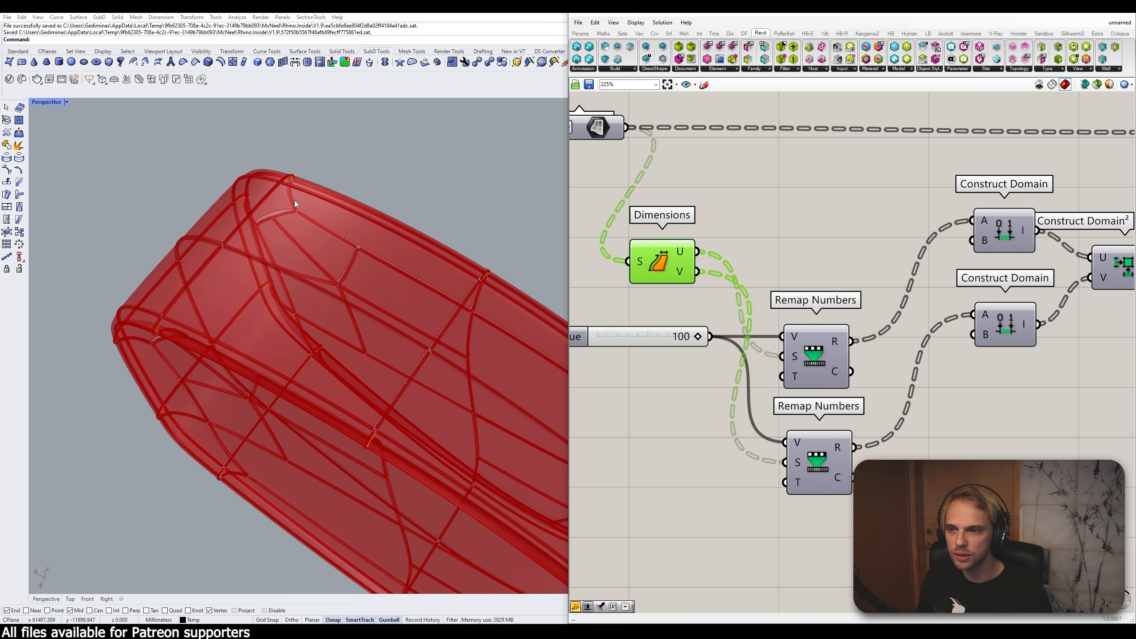
Step: Examine the gaps between the trimmed panels and framing members, and the slider of 100 divided by 2 in the purple group
scroll(488, 305, "up", 5)
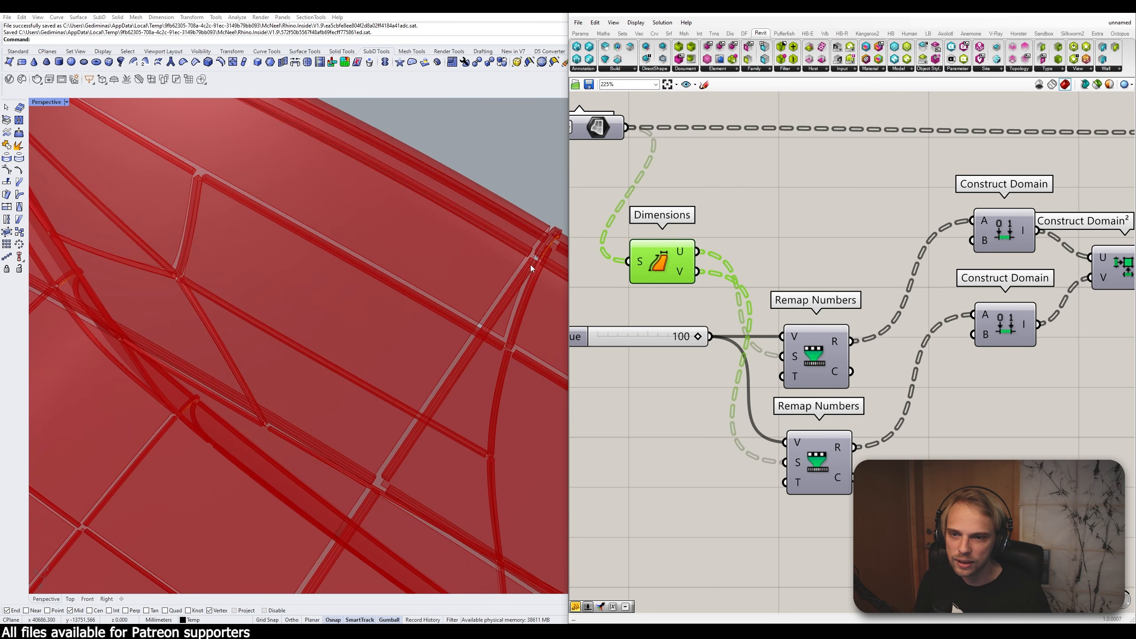
scroll(490, 314, "down", 5)
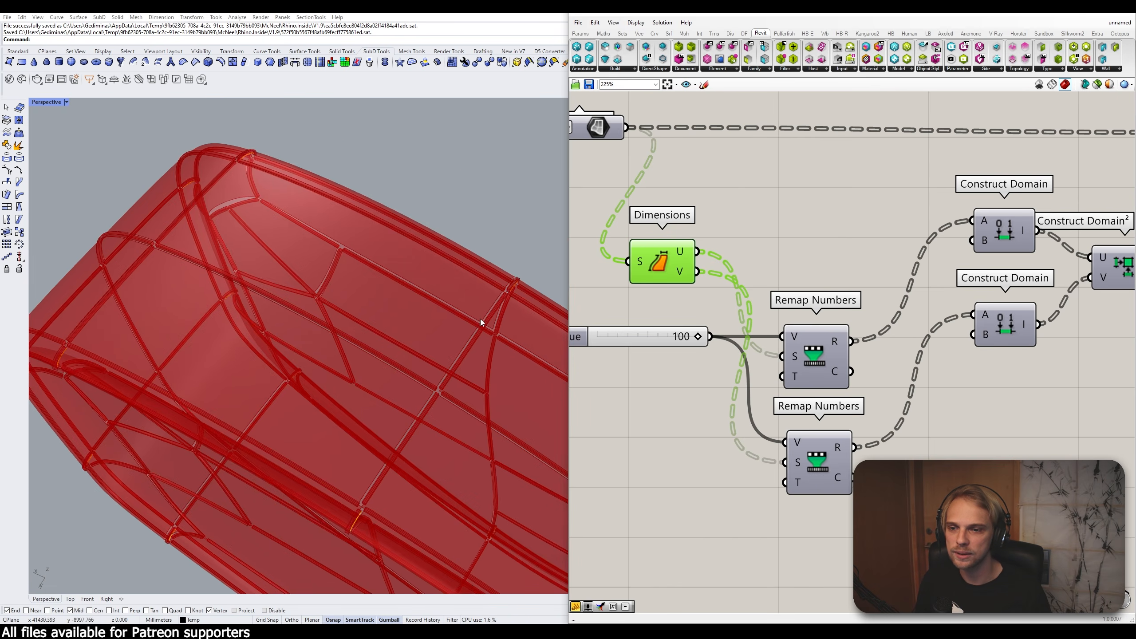
scroll(461, 287, "up", 5)
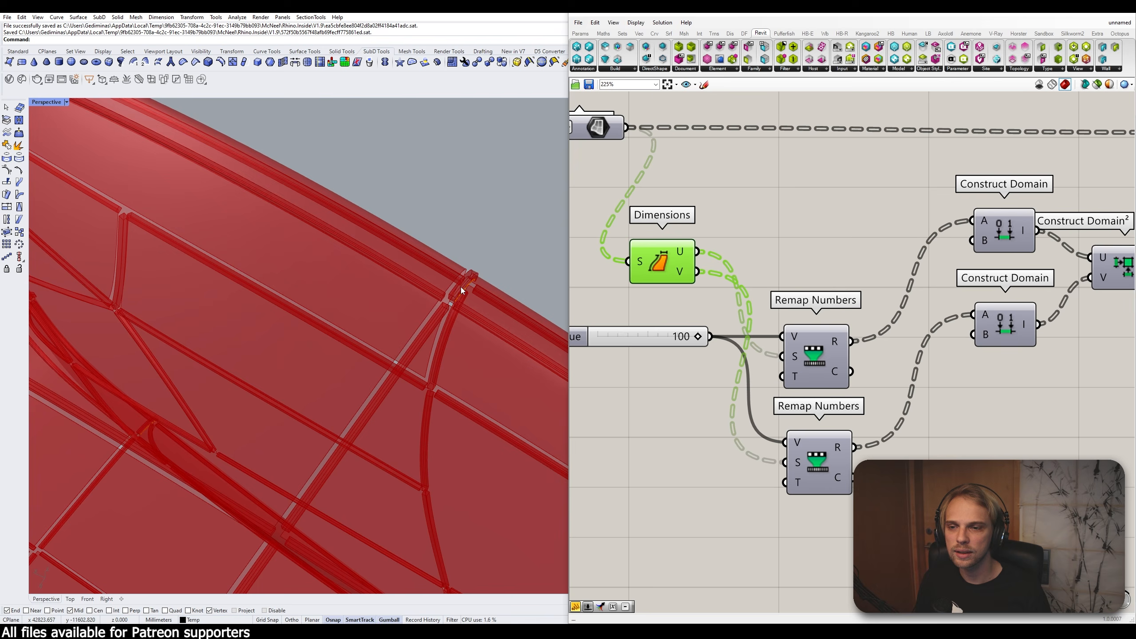
scroll(463, 270, "up", 3)
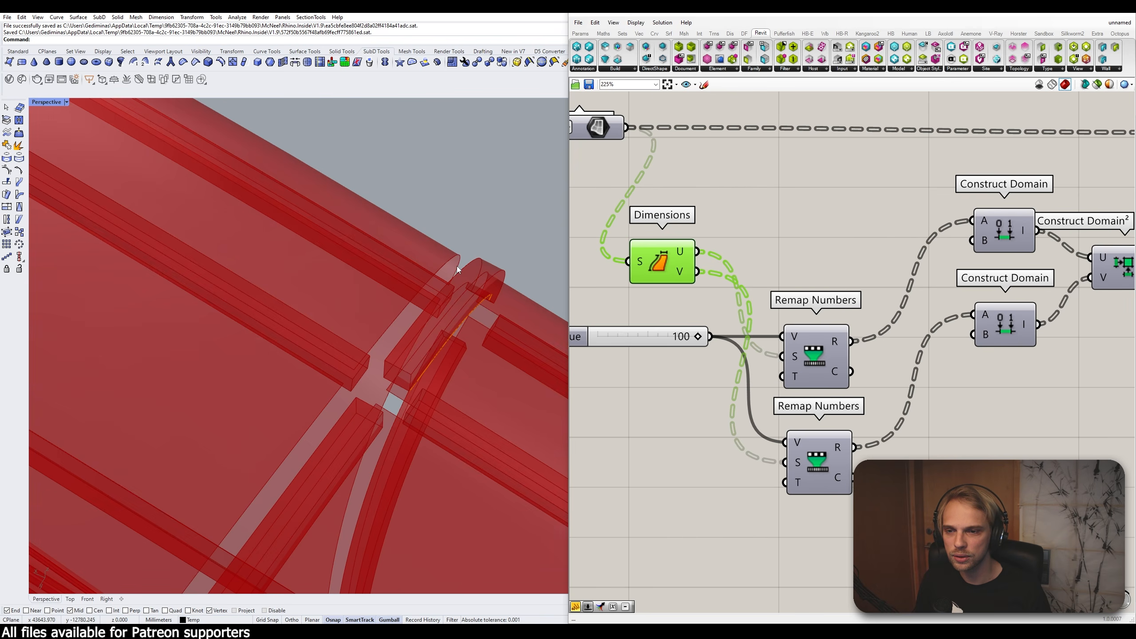
scroll(453, 268, "down", 5)
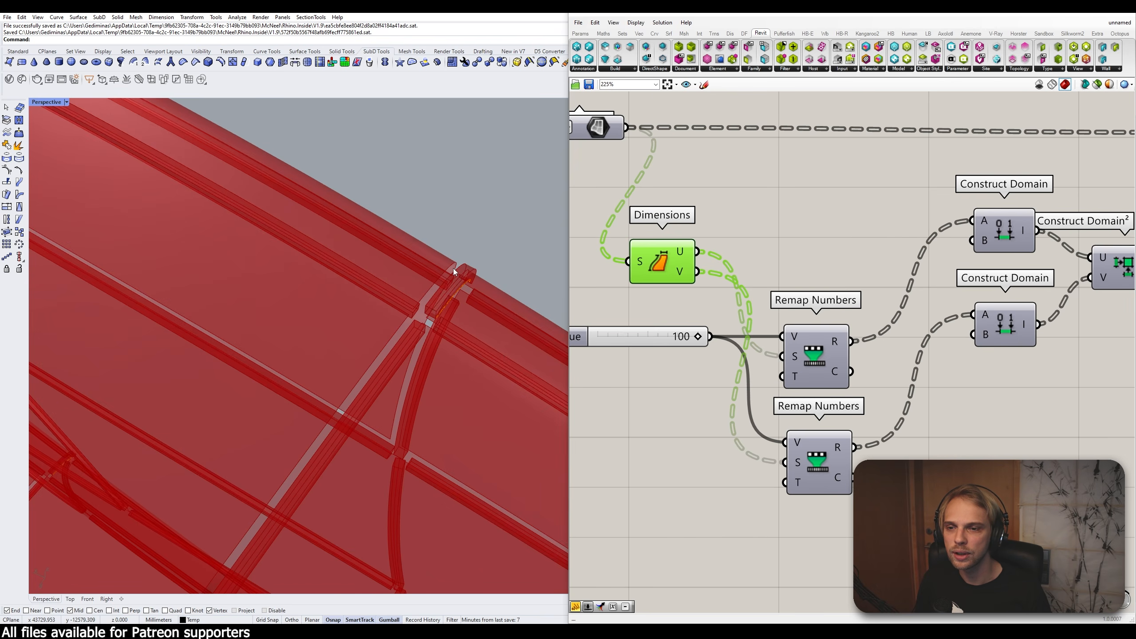
scroll(756, 217, "down", 3)
right_click_drag(828, 188, 784, 359)
right_click_drag(877, 226, 819, 307)
scroll(820, 307, "up", 3)
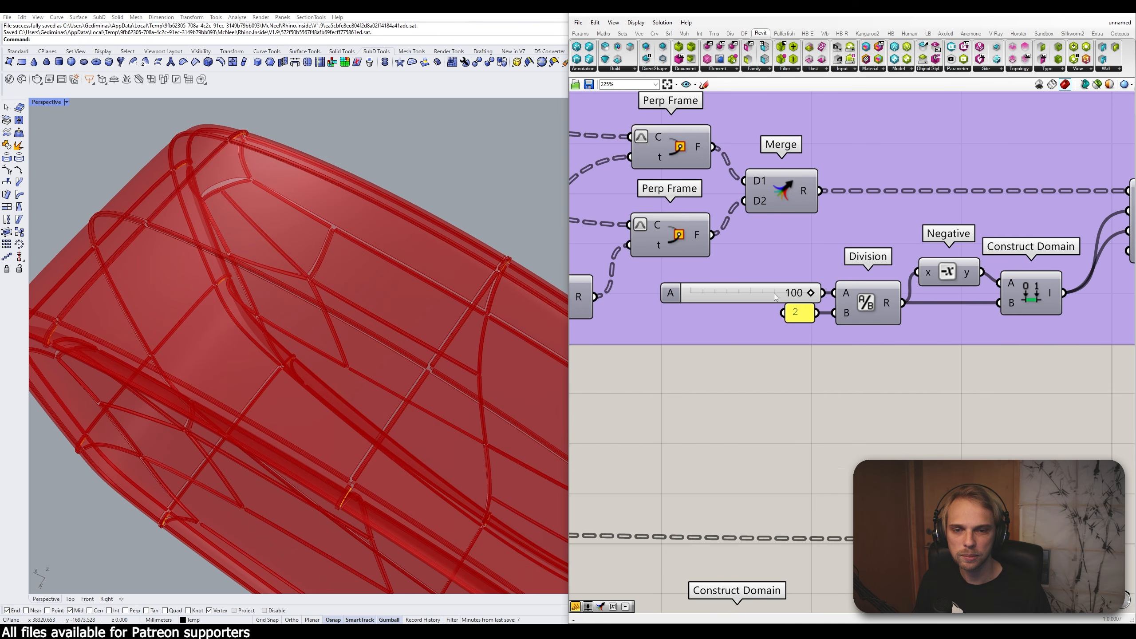
mouse_move(768, 299)
left_mouse_down()
mouse_move(780, 286)
mouse_move(769, 300)
left_mouse_up()
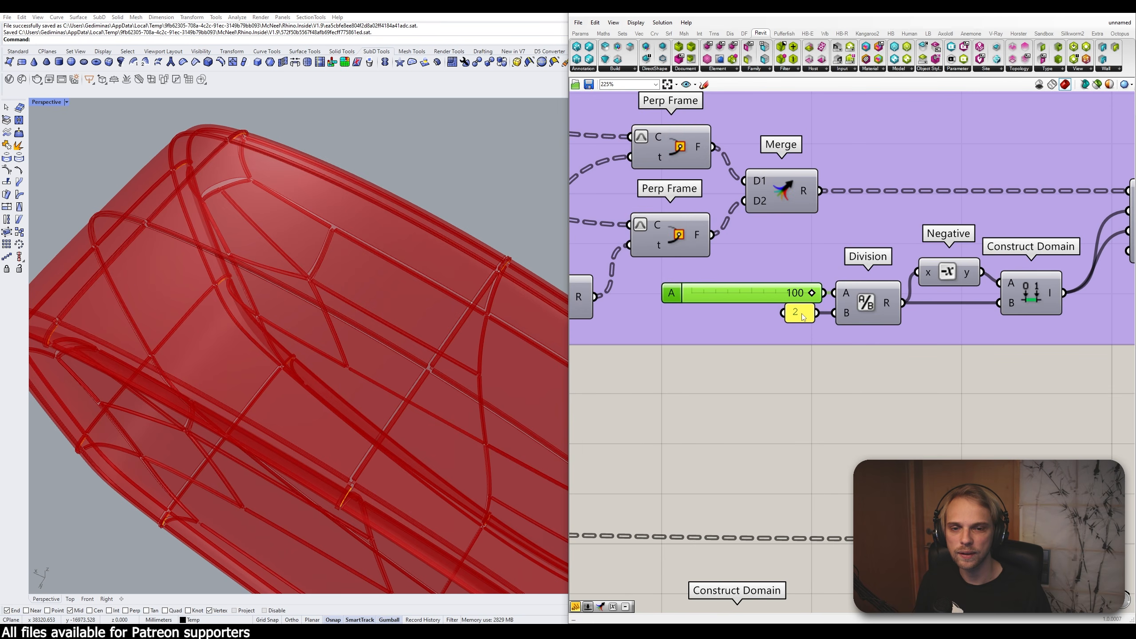
scroll(511, 259, "up", 5)
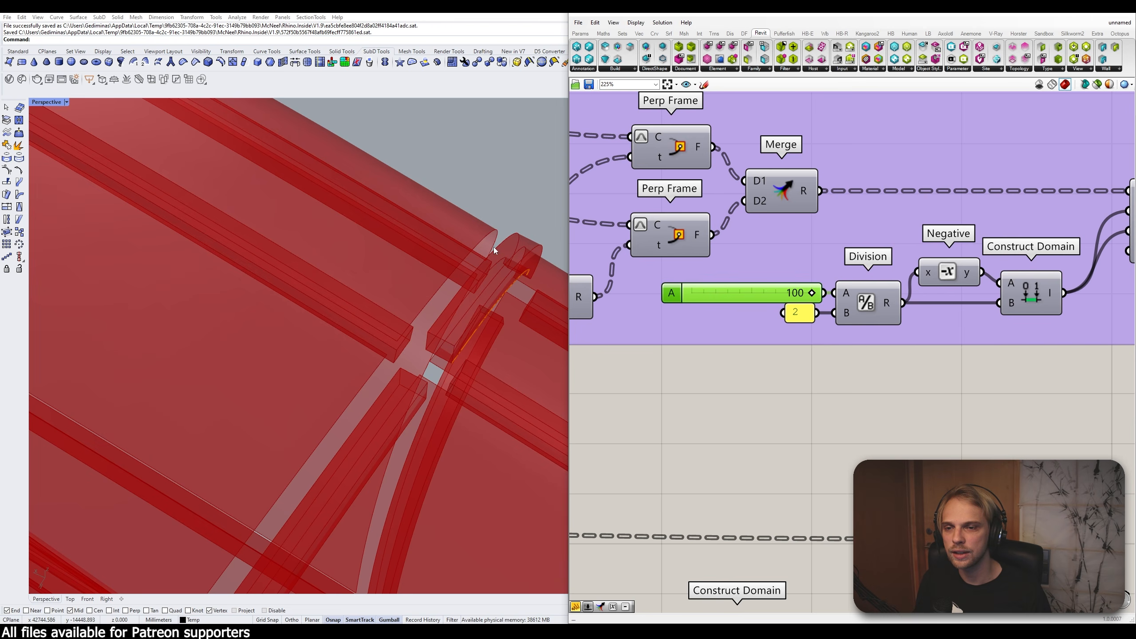
scroll(745, 428, "down", 5)
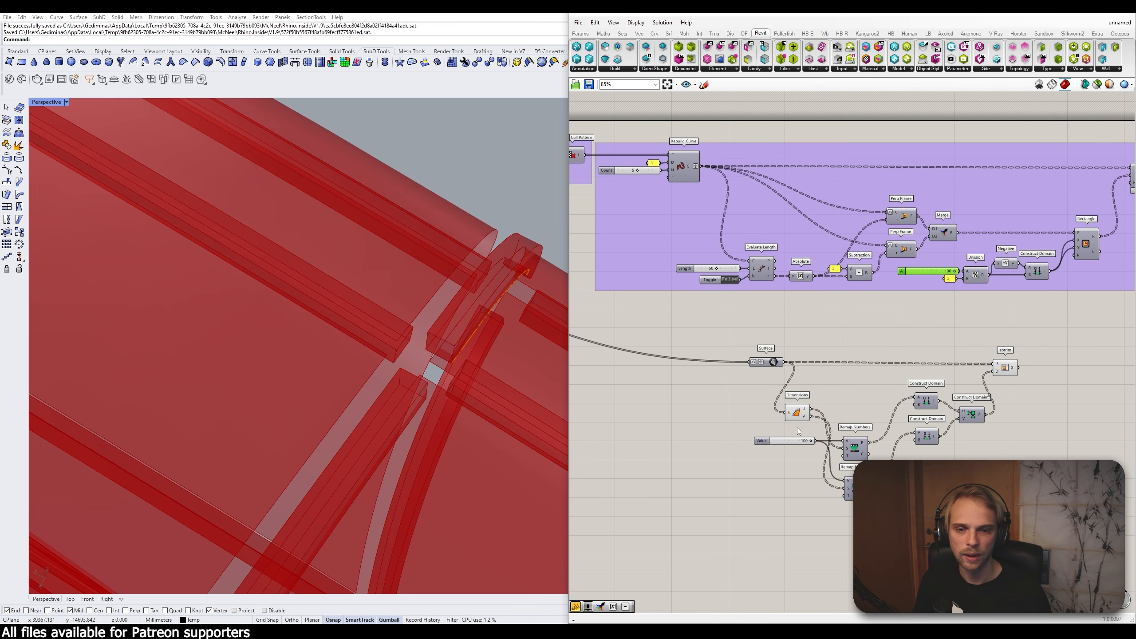
Step: Set the Value slider feeding both Remap Numbers components to 50
scroll(799, 431, "up", 5)
left_click_drag(817, 439, 764, 437)
double_click(740, 435)
type("50")
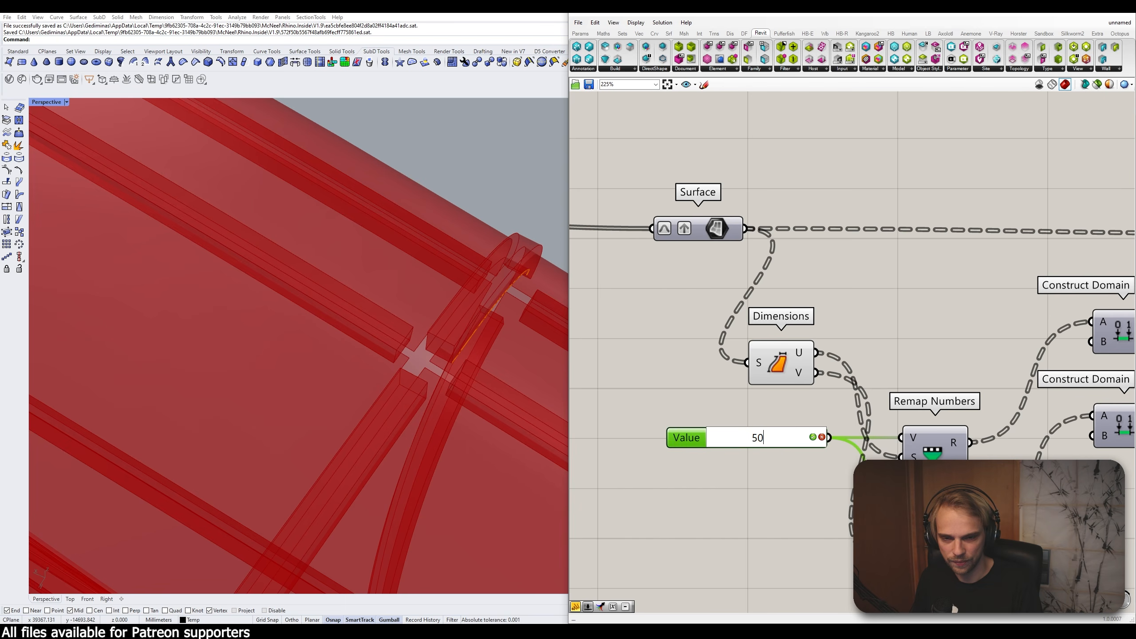
key("Return")
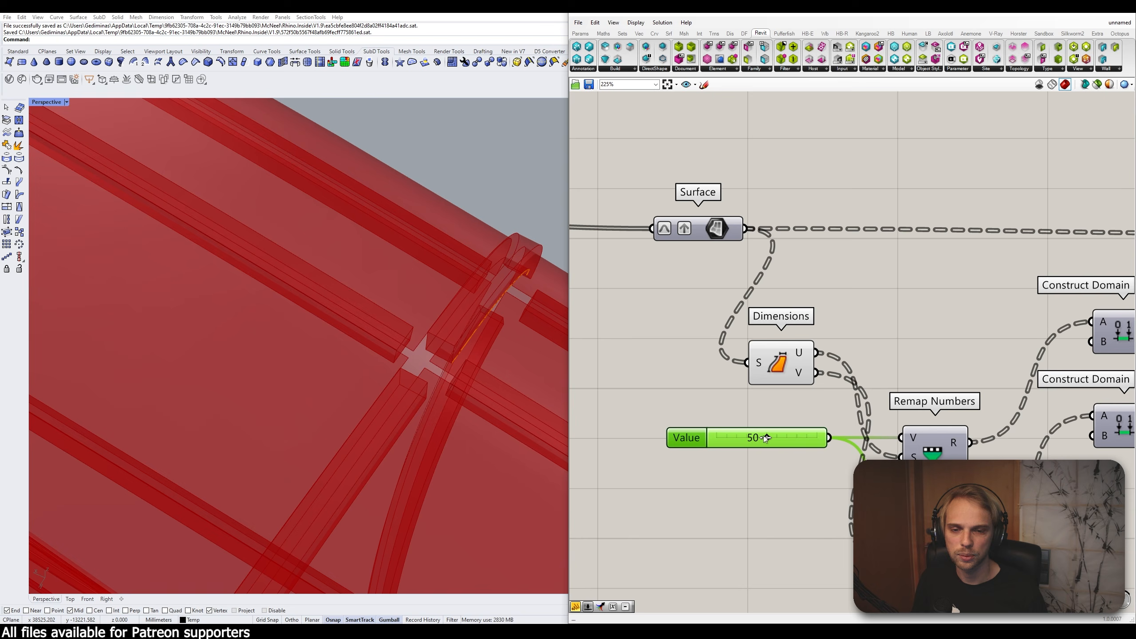
Step: Set the Value slider feeding both Remap Numbers components to 60
double_click(737, 438)
type("60")
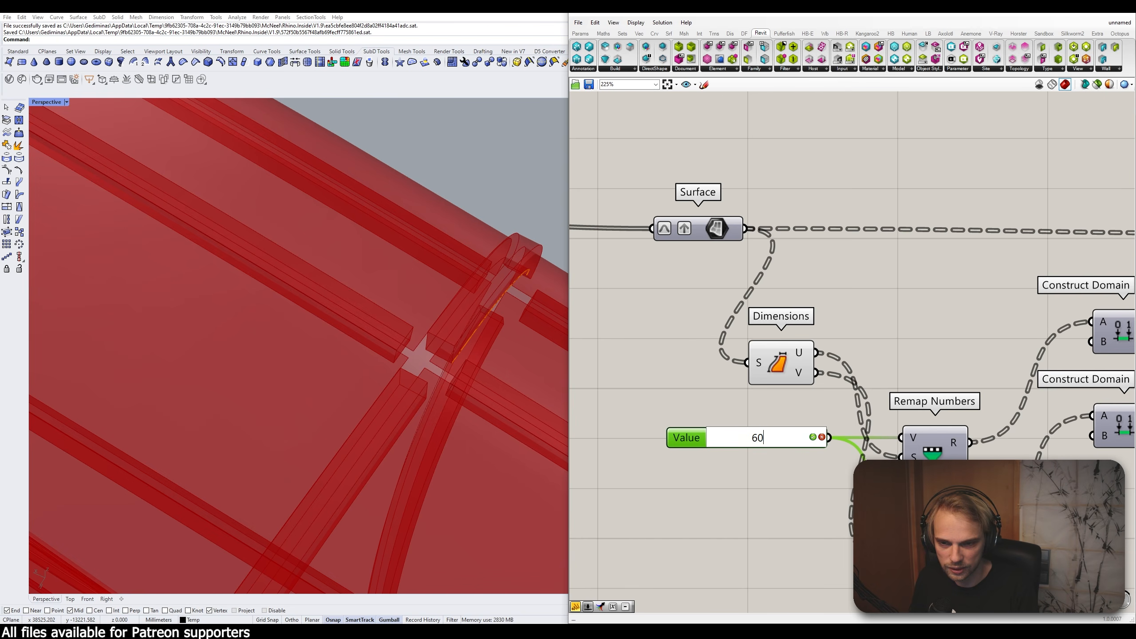
key("Return")
scroll(823, 358, "down", 2)
right_click_drag(828, 383, 726, 316)
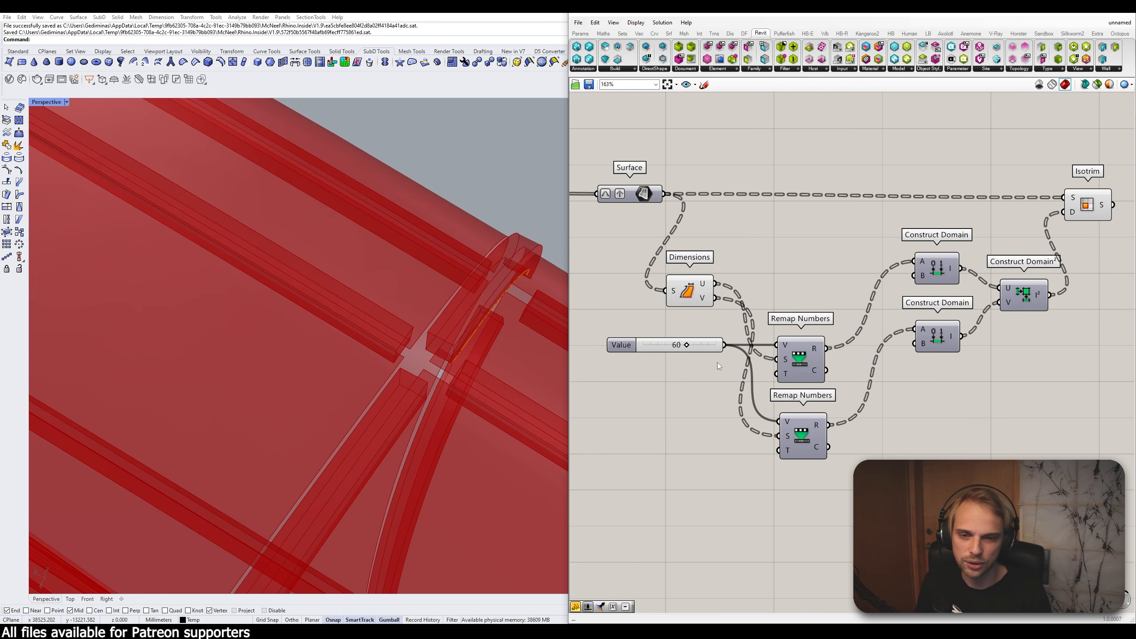
left_click(713, 349)
left_click(779, 301)
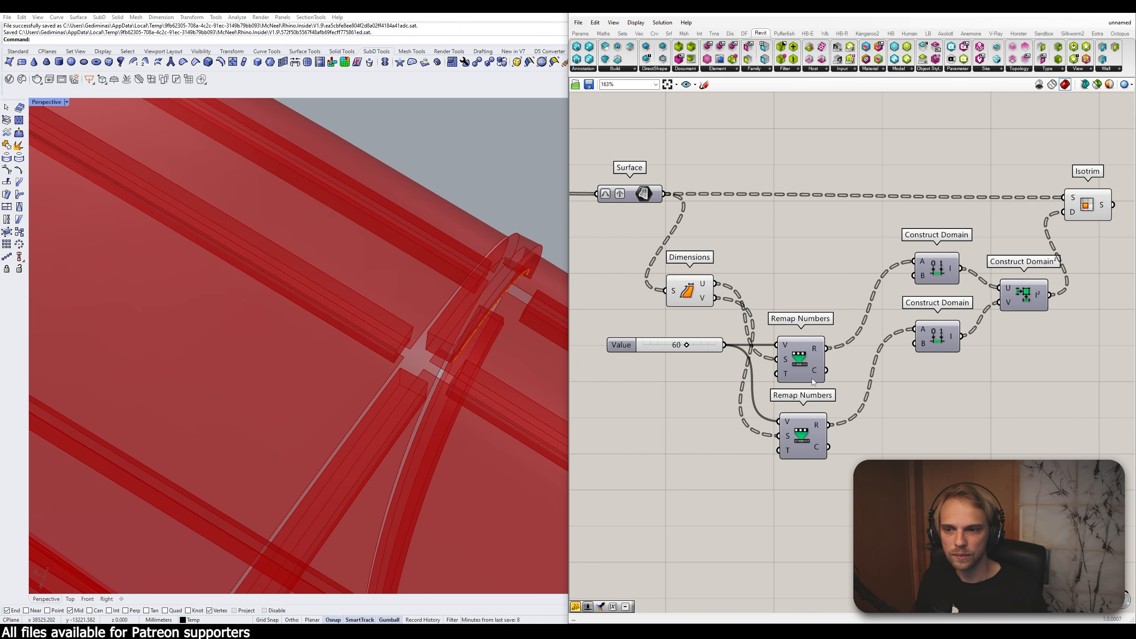
Step: Examine the trimmed panels, the Construct Domain inputs and how the purple group subtracts a parameter from 1
scroll(410, 300, "down", 10)
right_click_drag(411, 301, 368, 269)
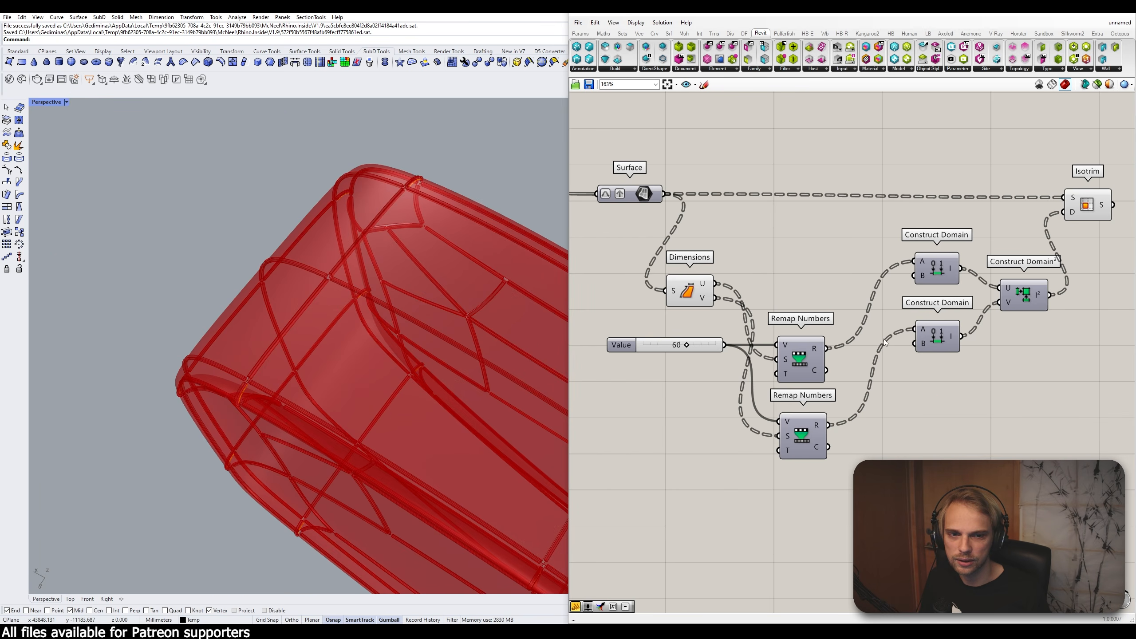
scroll(907, 271, "up", 2)
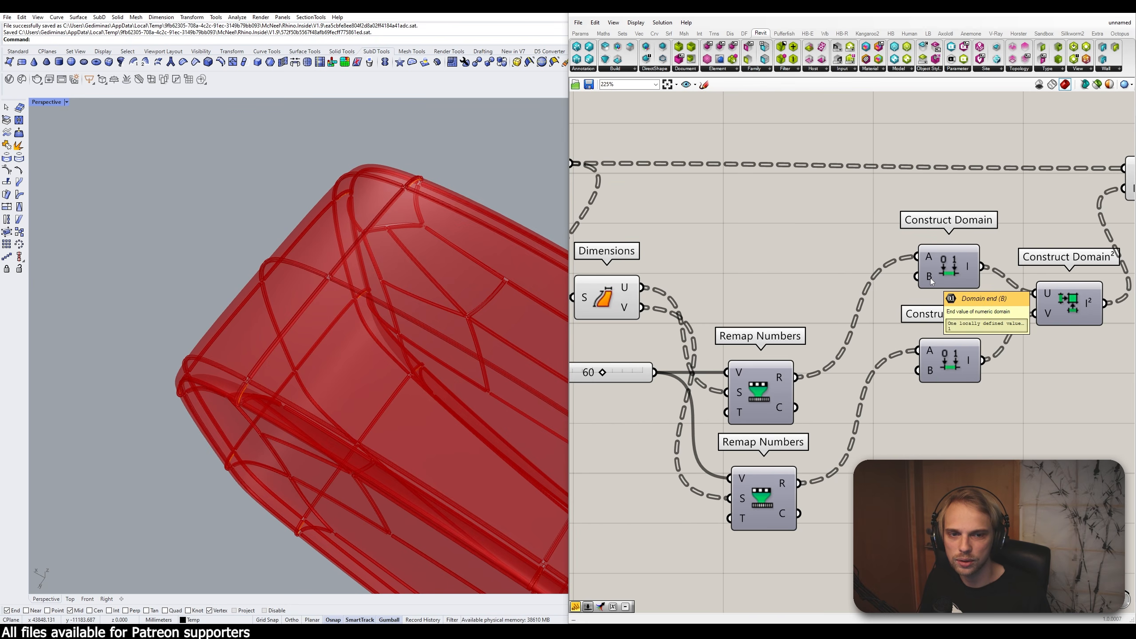
scroll(930, 281, "down", 4)
scroll(748, 306, "up", 3)
scroll(748, 306, "up", 1)
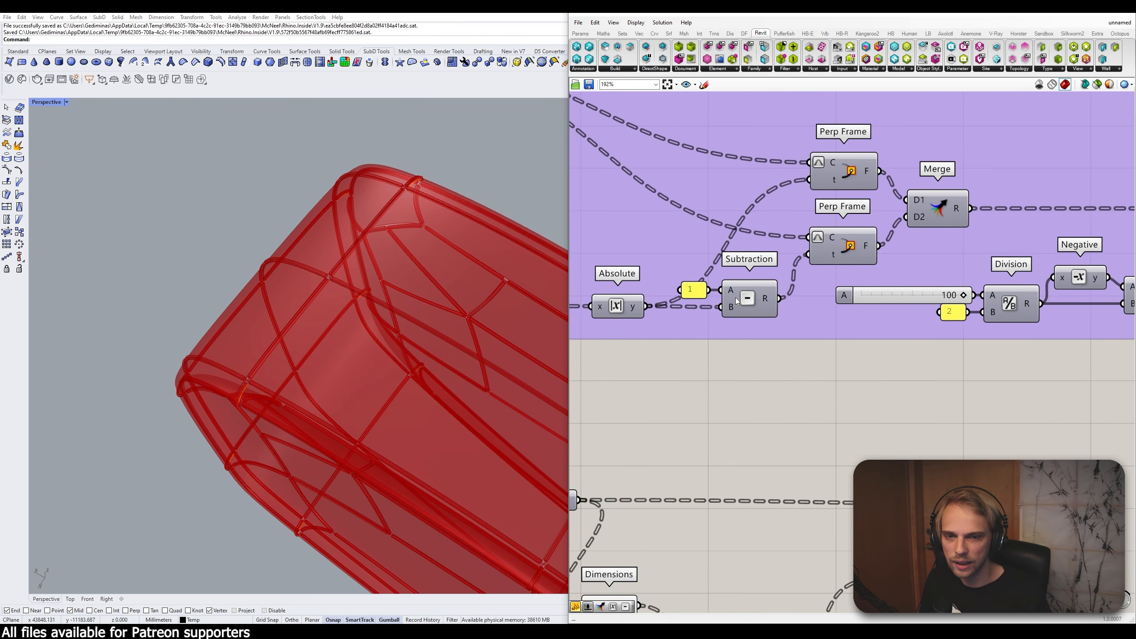
left_click_drag(656, 416, 805, 244)
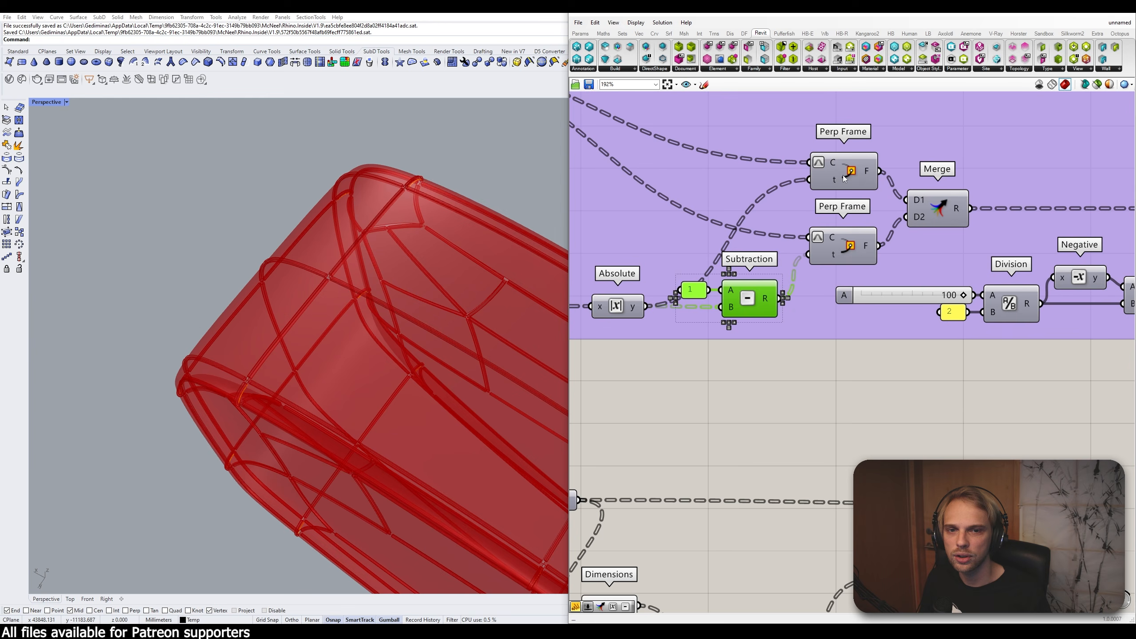
left_click(856, 504)
scroll(856, 504, "down", 3)
right_click_drag(856, 503, 763, 280)
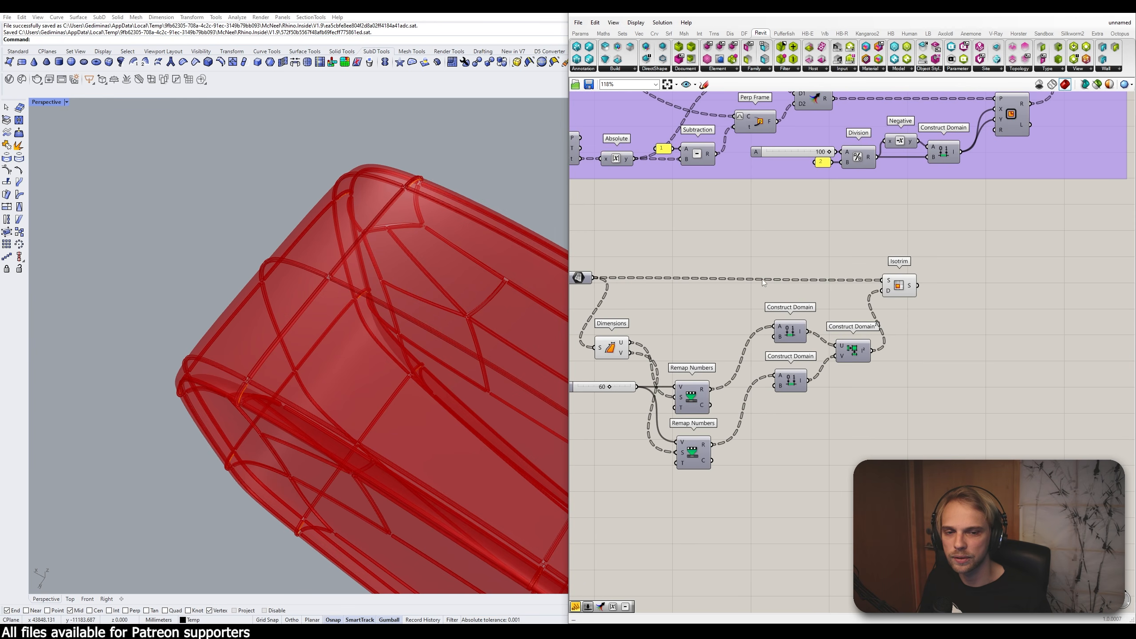
Step: Move Isotrim and its domain components further from the Remap Numbers pair, and nudge the Value slider away from them
left_click_drag(989, 442, 771, 252)
left_click_drag(796, 340, 884, 348)
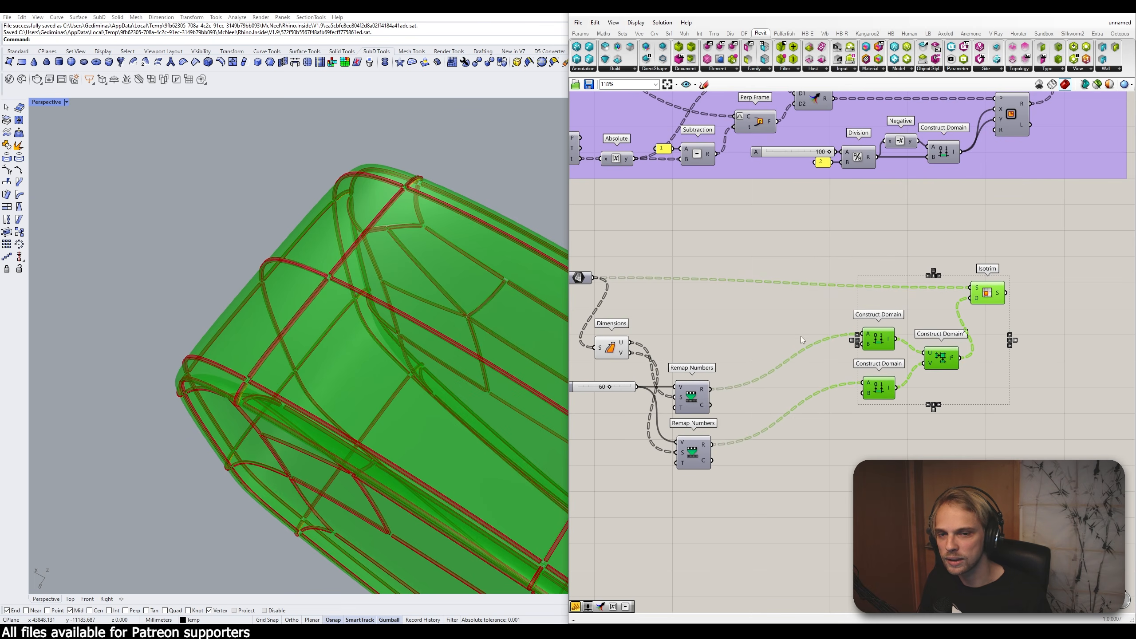
left_click(756, 325)
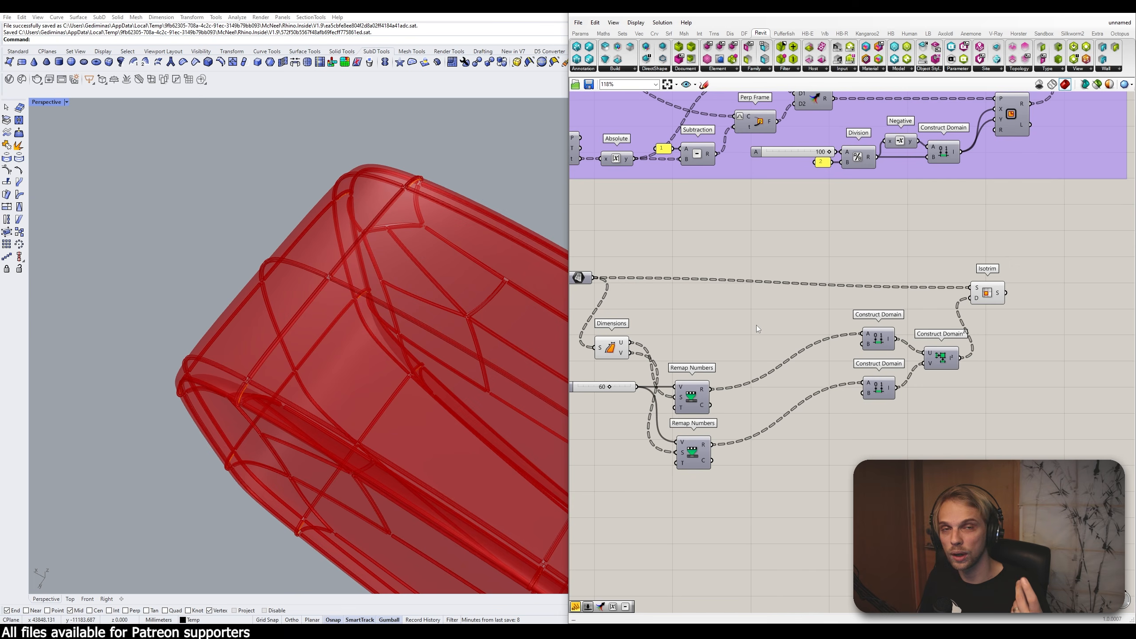
right_click_drag(595, 425, 676, 402)
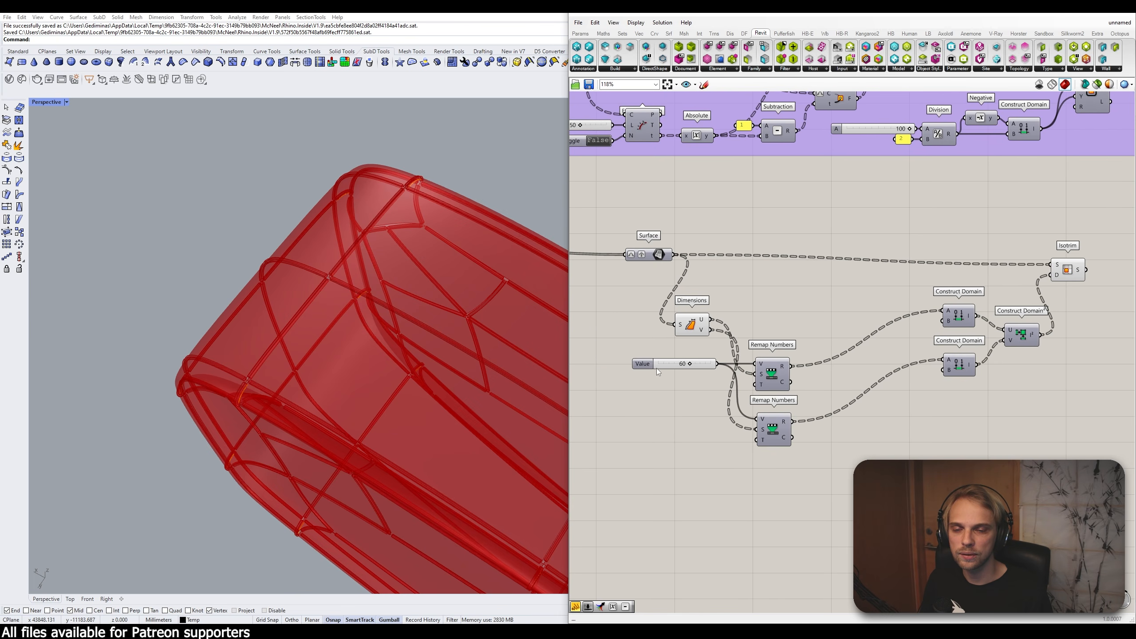
left_click(656, 368)
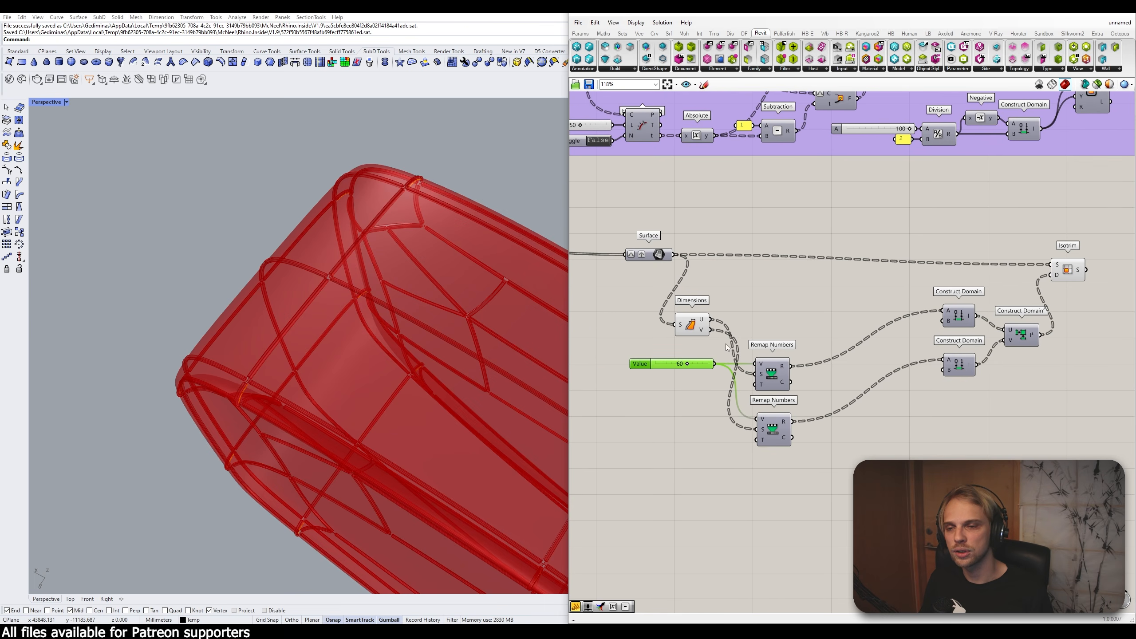
Step: Add a Subtraction component between Remap Numbers and Construct Domain, with a panel of 1 feeding its A input
double_click(846, 289)
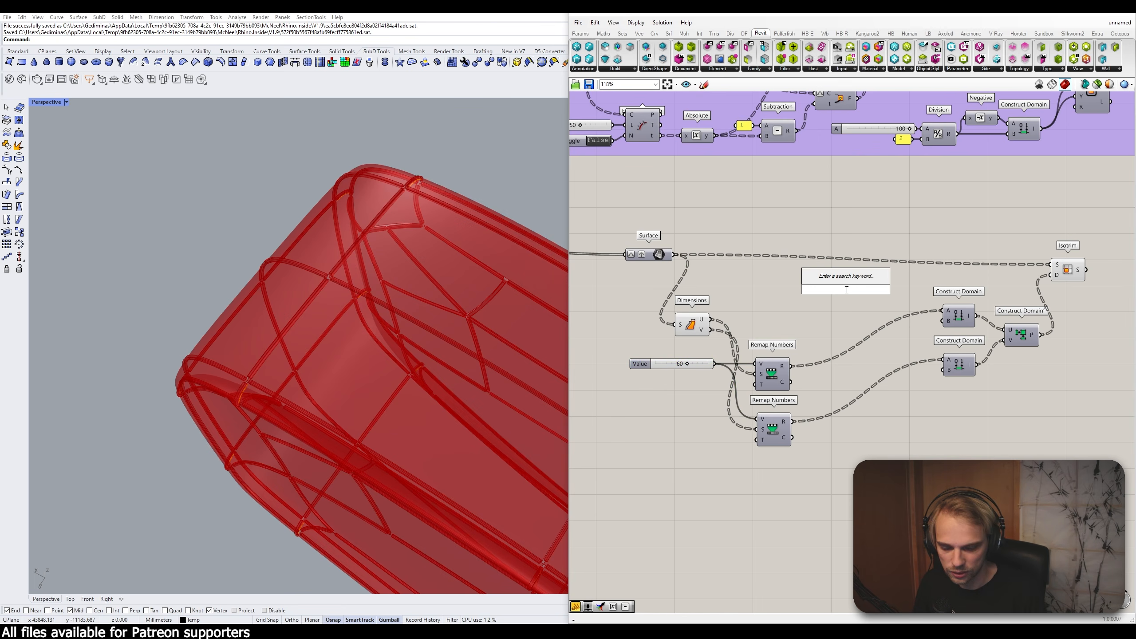
type("-")
key("Return")
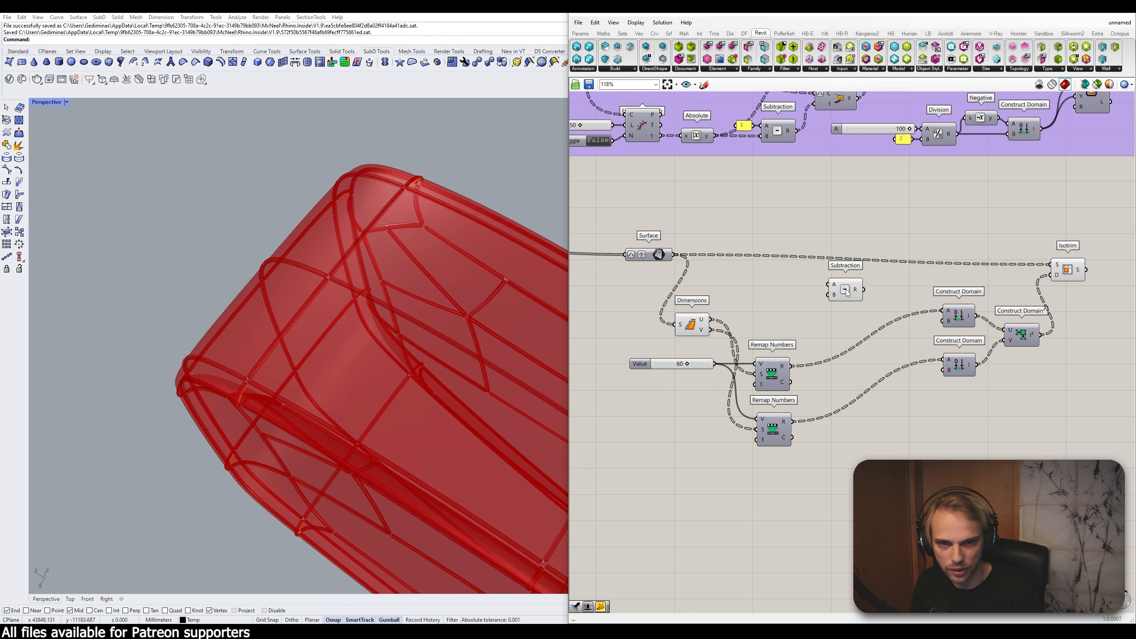
left_click_drag(846, 290, 858, 300)
double_click(815, 298)
type("/")
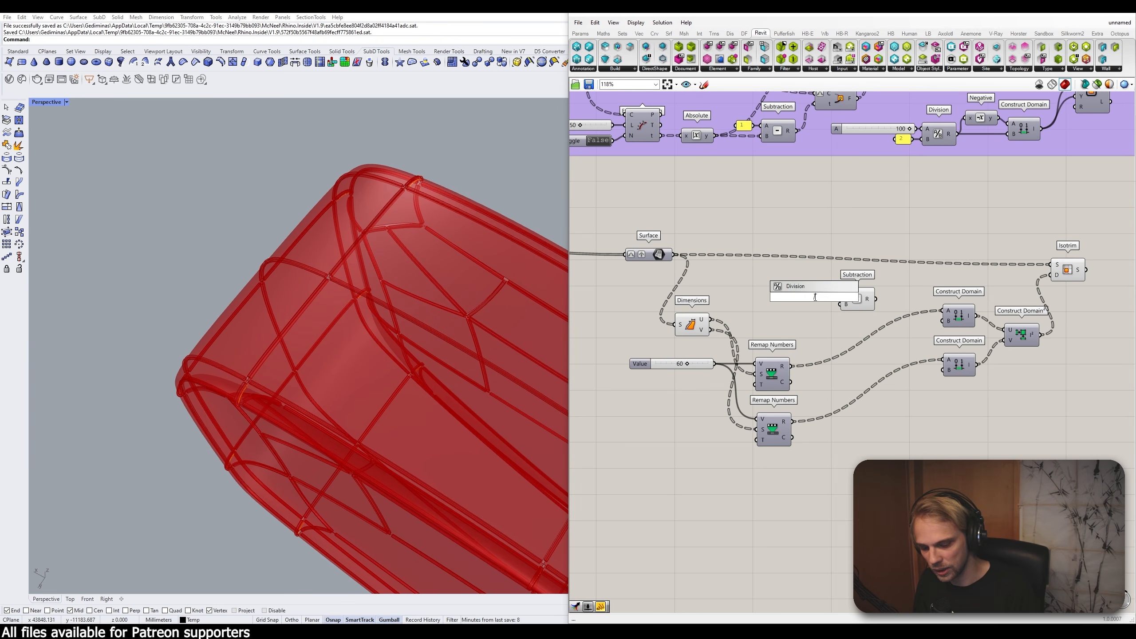
type("/1")
key("Return")
scroll(828, 304, "up", 3)
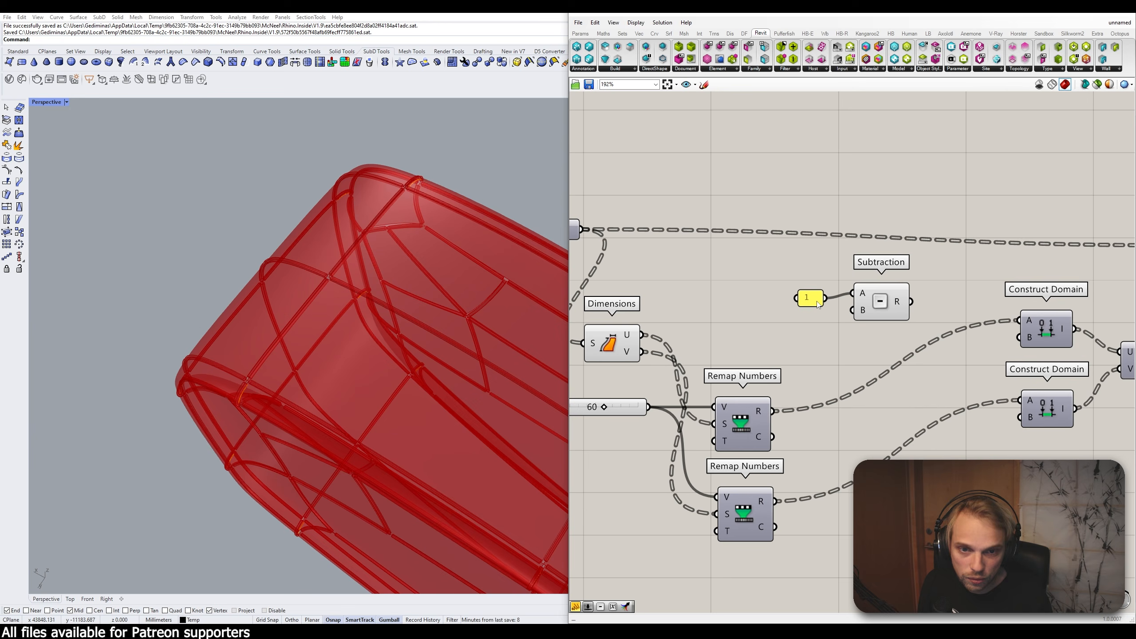
Step: Wire the first Remap Numbers result into Subtraction's B input and the difference into the first Construct Domain's B input
left_click_drag(818, 304, 831, 299)
left_click(795, 337)
left_click_drag(774, 410, 1019, 336)
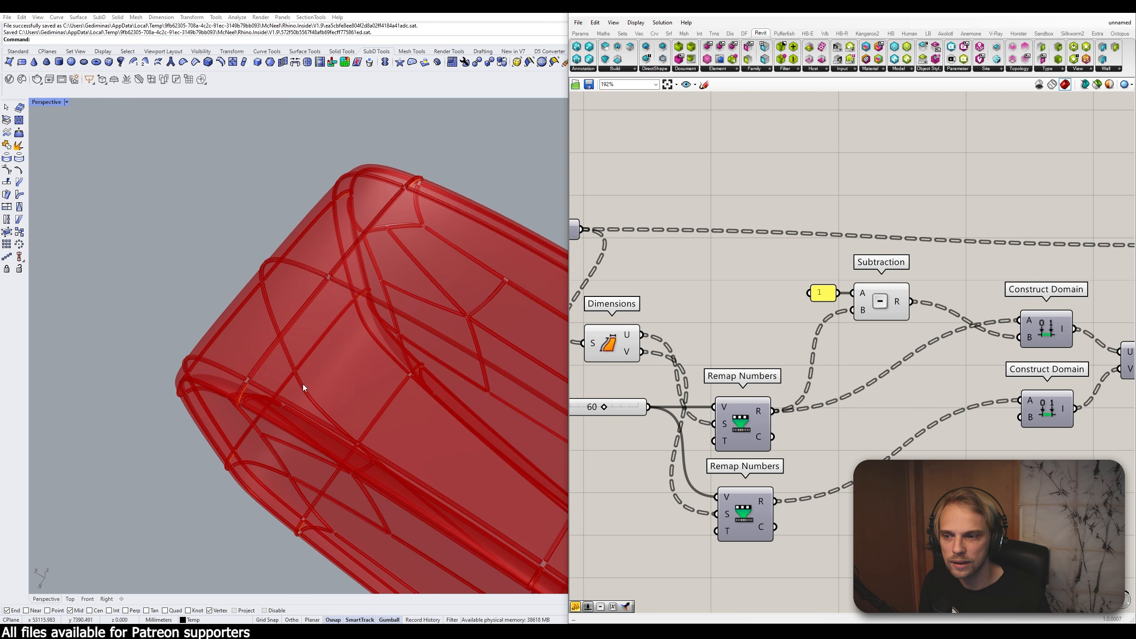
scroll(248, 384, "up", 2)
Step: Duplicate Subtraction with its panel of 1, wire the copy between the second Remap Numbers and second Construct Domain's B, and reposition the original pair
left_click_drag(921, 268, 805, 315)
left_click_drag(875, 308, 939, 531)
key("ctrl+c")
key("ctrl+v")
left_click_drag(854, 503, 1037, 405)
left_click(921, 555)
left_click_drag(889, 259, 786, 364)
left_click_drag(864, 345, 900, 311)
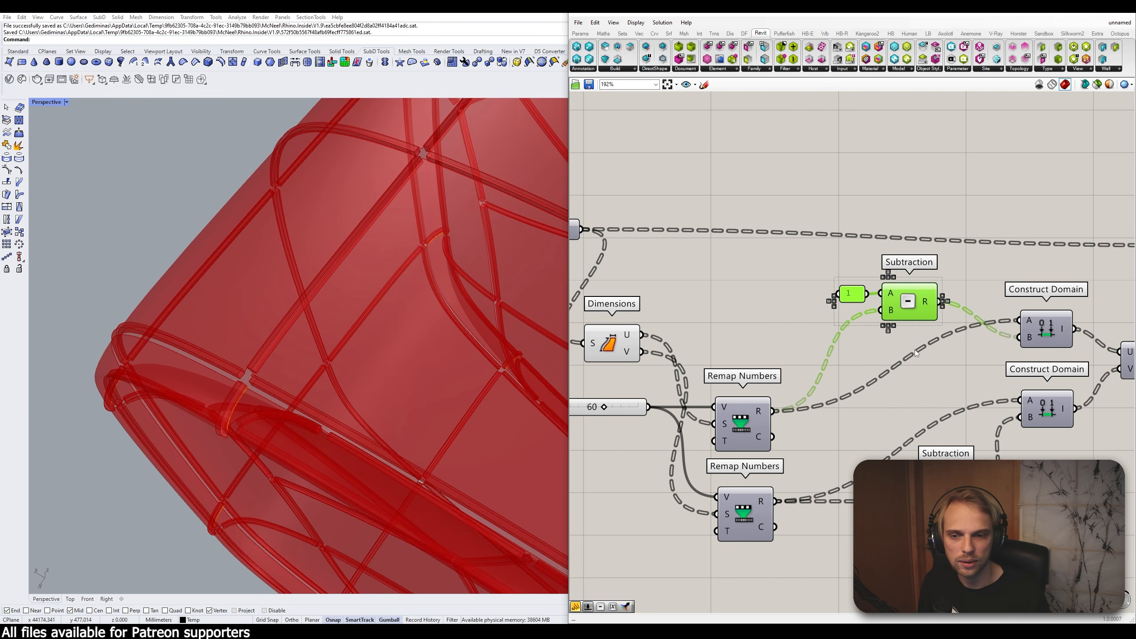
left_click(916, 354)
Step: Inspect the panel gaps at a framing joint and set the Value slider feeding both Remap Numbers components to 50
scroll(231, 438, "up", 8)
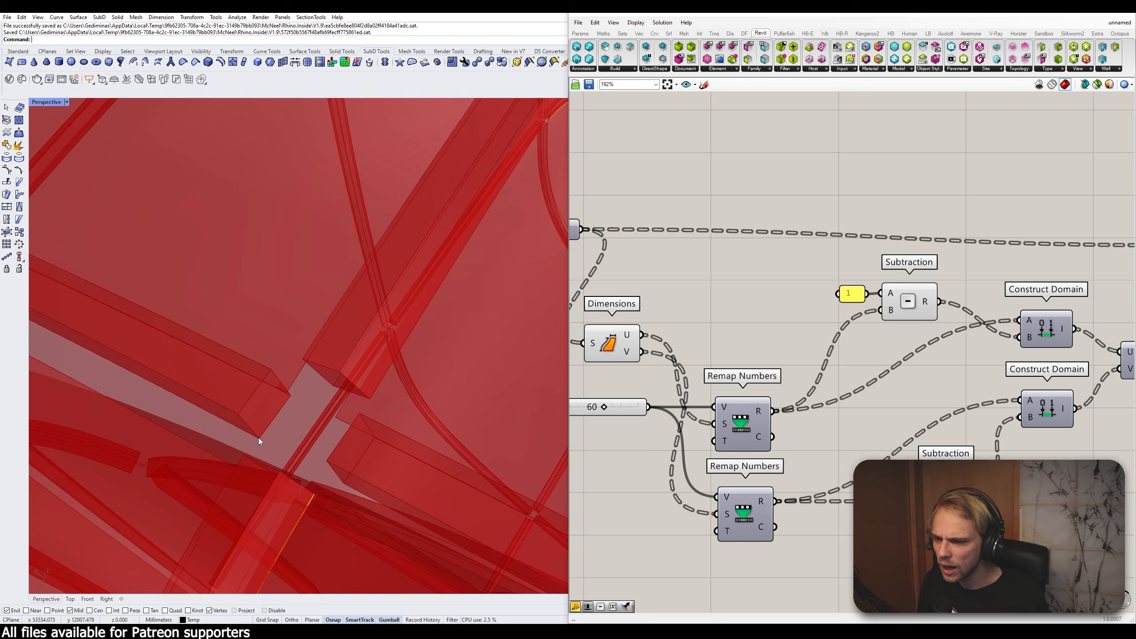
scroll(259, 435, "down", 8)
right_click_drag(633, 430, 731, 420)
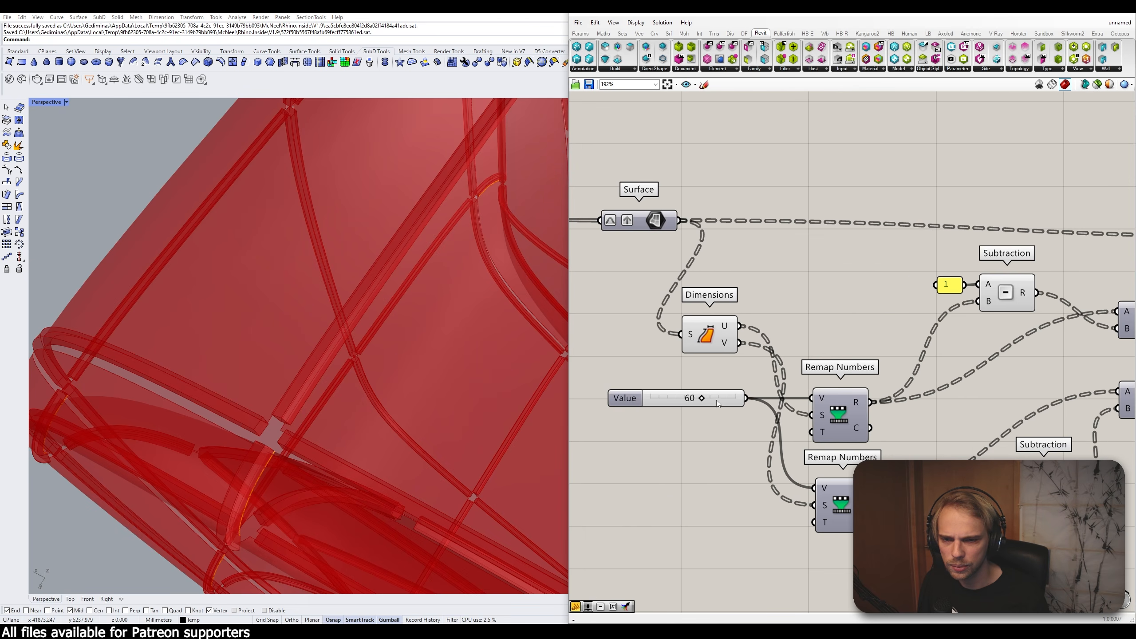
mouse_move(702, 400)
left_mouse_down()
mouse_move(718, 399)
mouse_move(672, 403)
mouse_move(705, 402)
mouse_move(676, 405)
mouse_move(692, 405)
left_mouse_up()
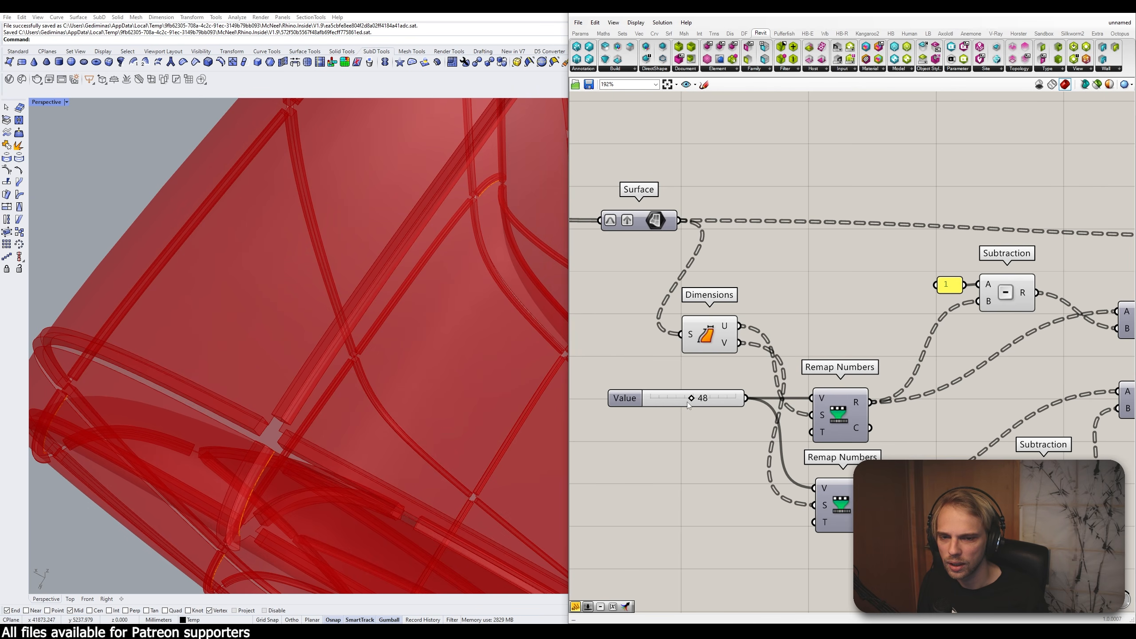
double_click(688, 402)
key("Return")
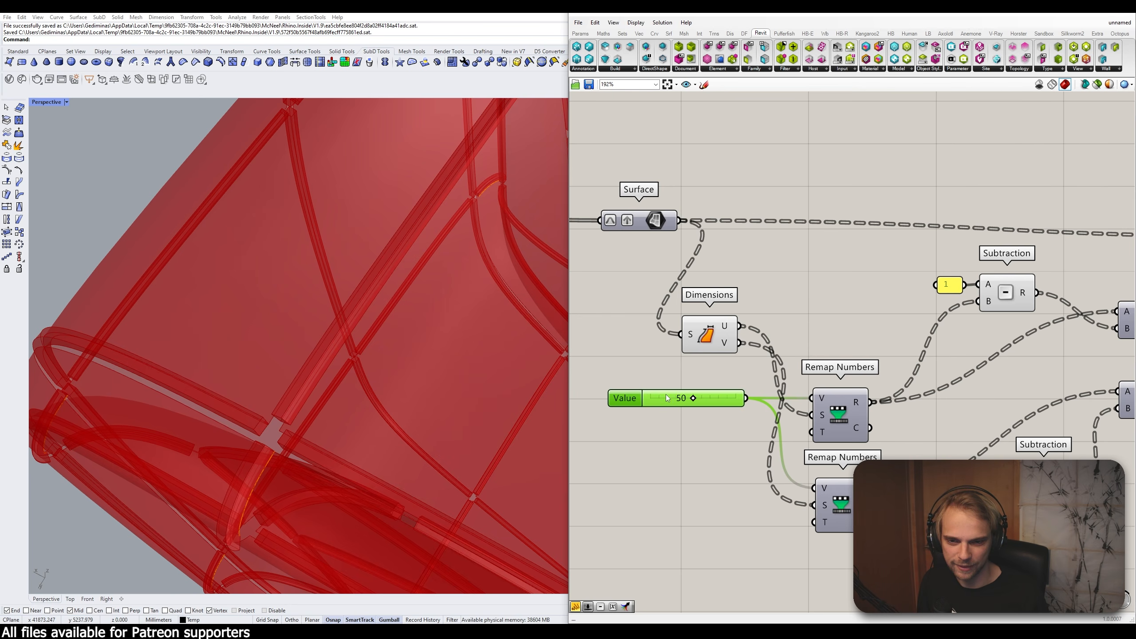
Step: Set the Value slider feeding both Remap Numbers components to 60
double_click(667, 398)
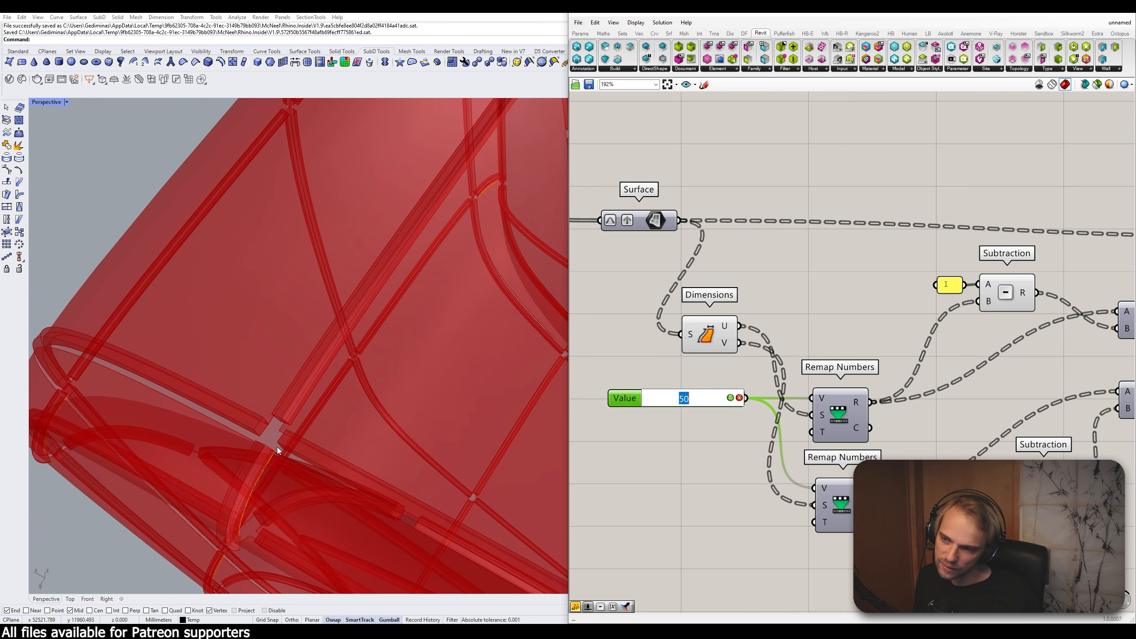
type("60")
key("Return")
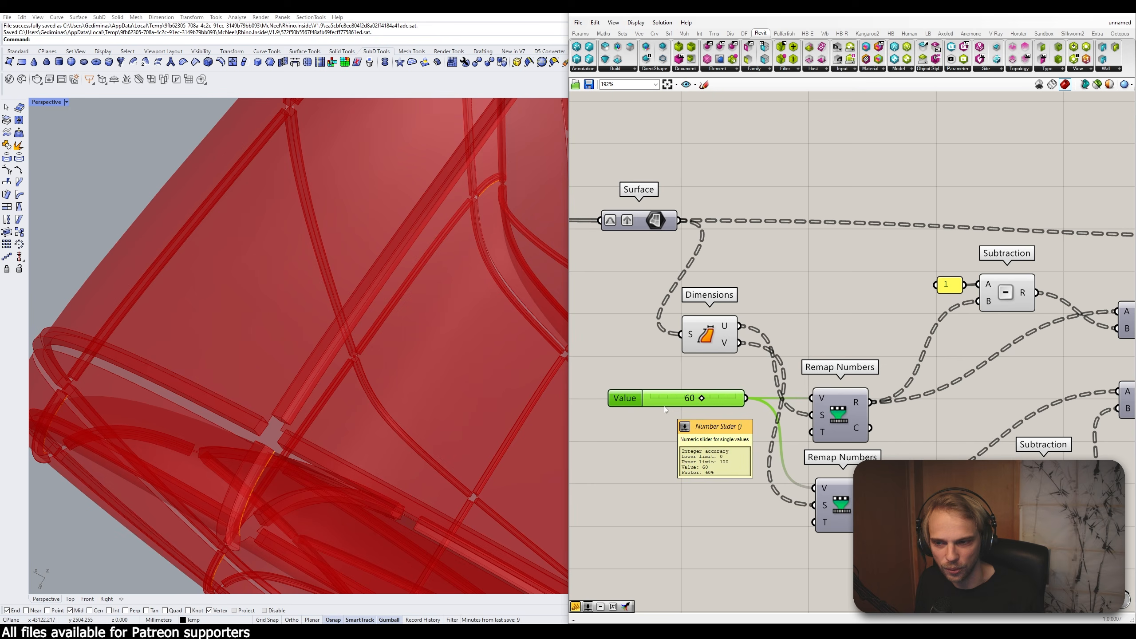
Step: Turn off the preview of both Subtraction components in the Isotrim definition
left_click(809, 332)
scroll(356, 340, "down", 15)
mouse_move(356, 342)
right_mouse_down()
mouse_move(422, 373)
mouse_move(376, 337)
right_mouse_up()
scroll(876, 352, "down", 3)
right_click_drag(875, 352, 693, 346)
left_click_drag(830, 463, 749, 275)
left_click(800, 430)
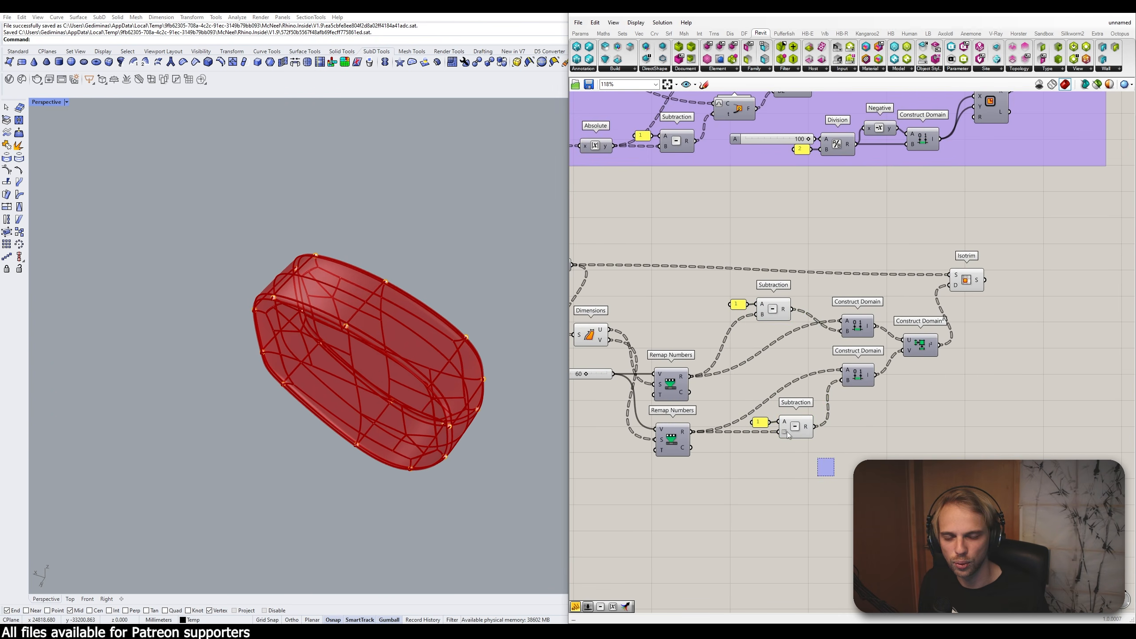
middle_click(810, 432)
left_click_drag(792, 341, 709, 278)
middle_click(716, 277)
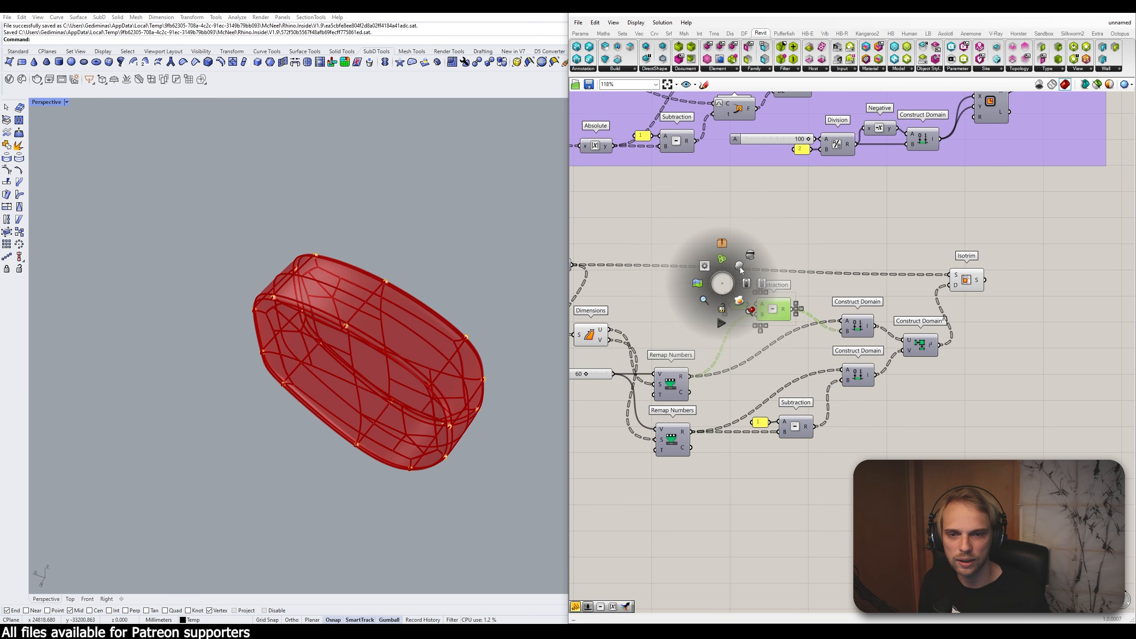
left_click(776, 253)
Step: Reparameterize the S input of Isotrim and move the component clear of Construct Domain², aligned with its incoming surface wire
left_click_drag(972, 289, 1013, 286)
right_click_drag(1013, 283, 913, 327)
scroll(914, 330, "up", 4)
left_click(918, 333)
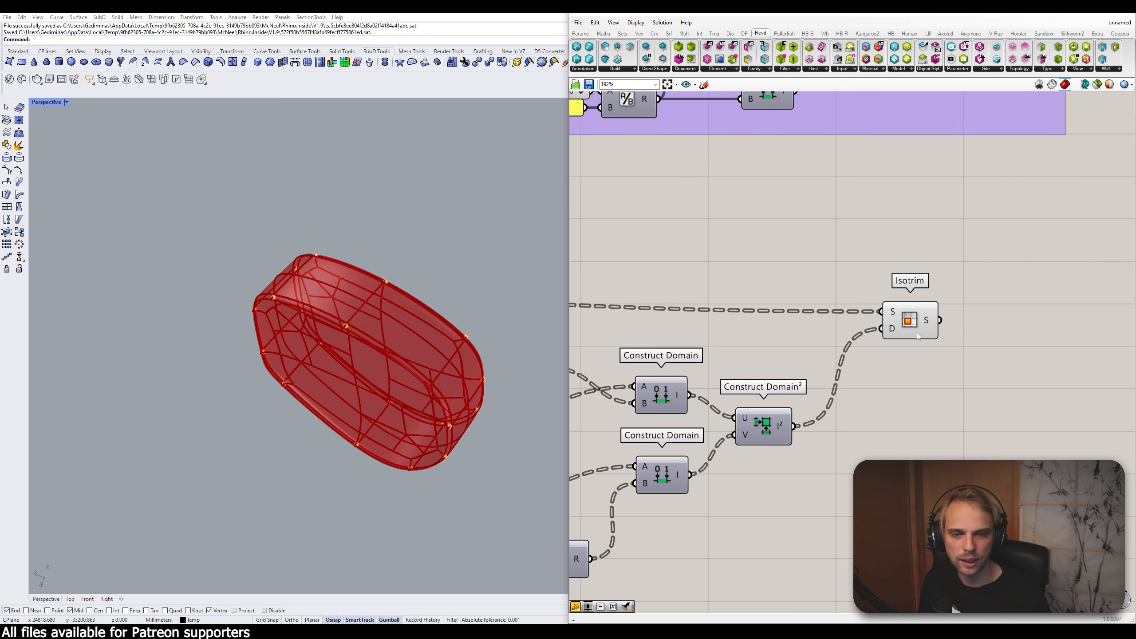
right_click(895, 316)
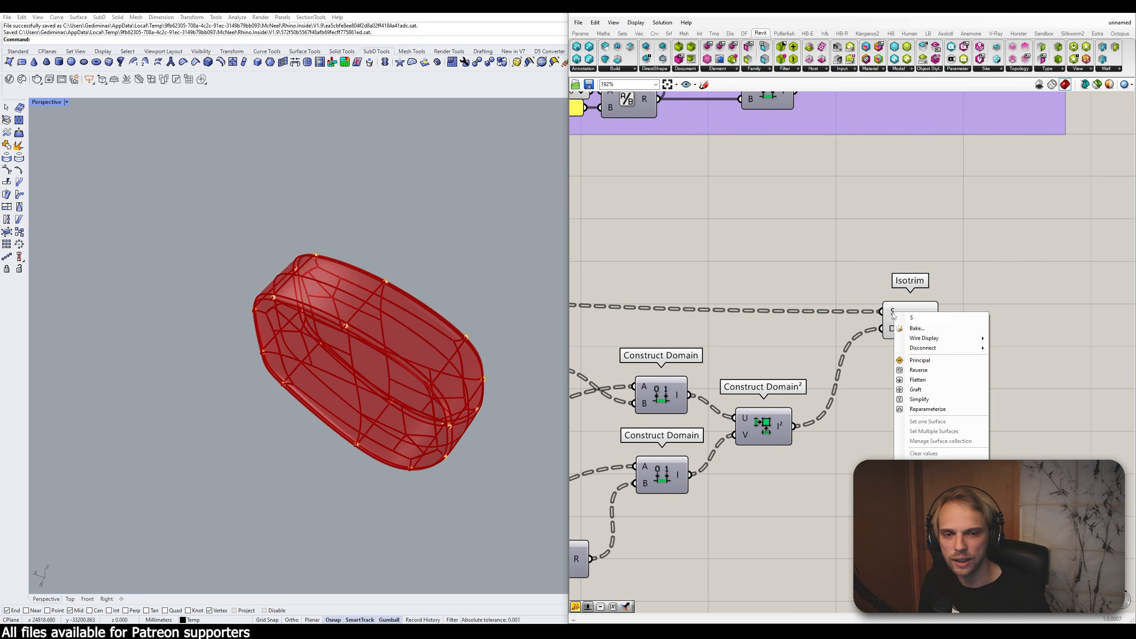
left_click(938, 409)
left_click_drag(923, 325, 910, 309)
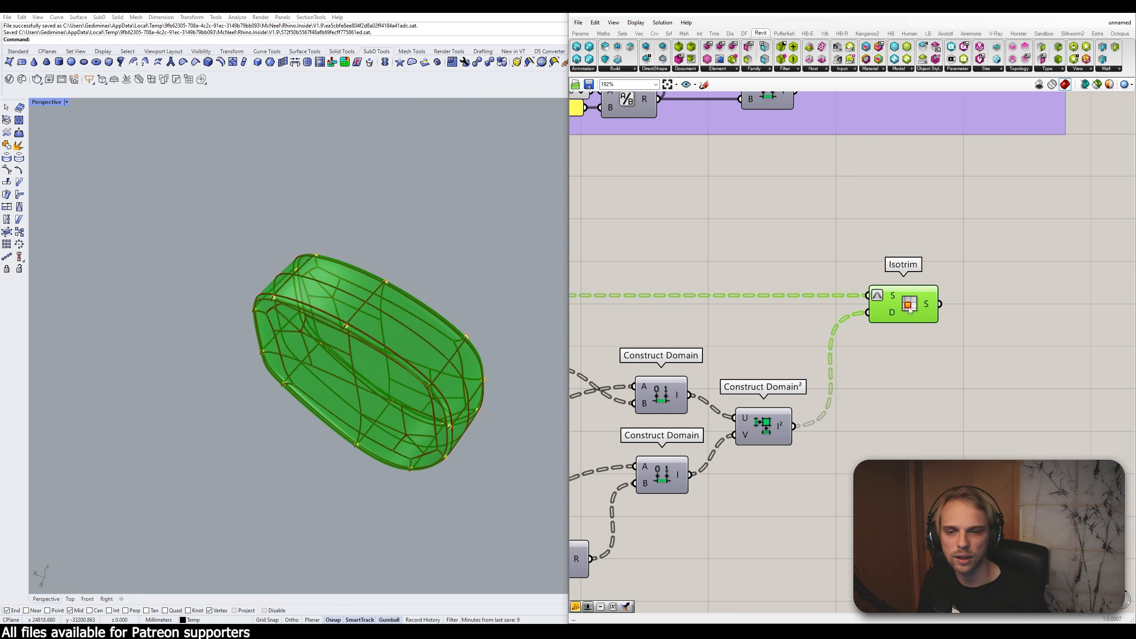
Step: Move the Surface container slightly away from Dimensions, in line with Isotrim's S input
scroll(898, 324, "down", 4)
scroll(671, 306, "up", 3)
left_click(673, 306)
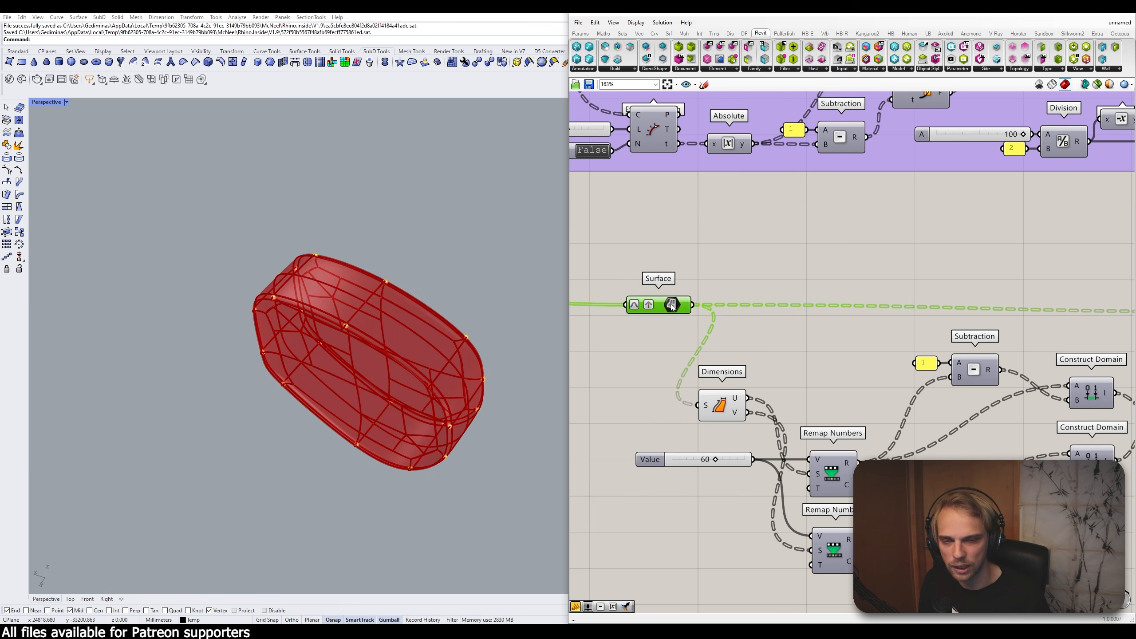
left_click_drag(672, 306, 635, 314)
scroll(726, 291, "down", 4)
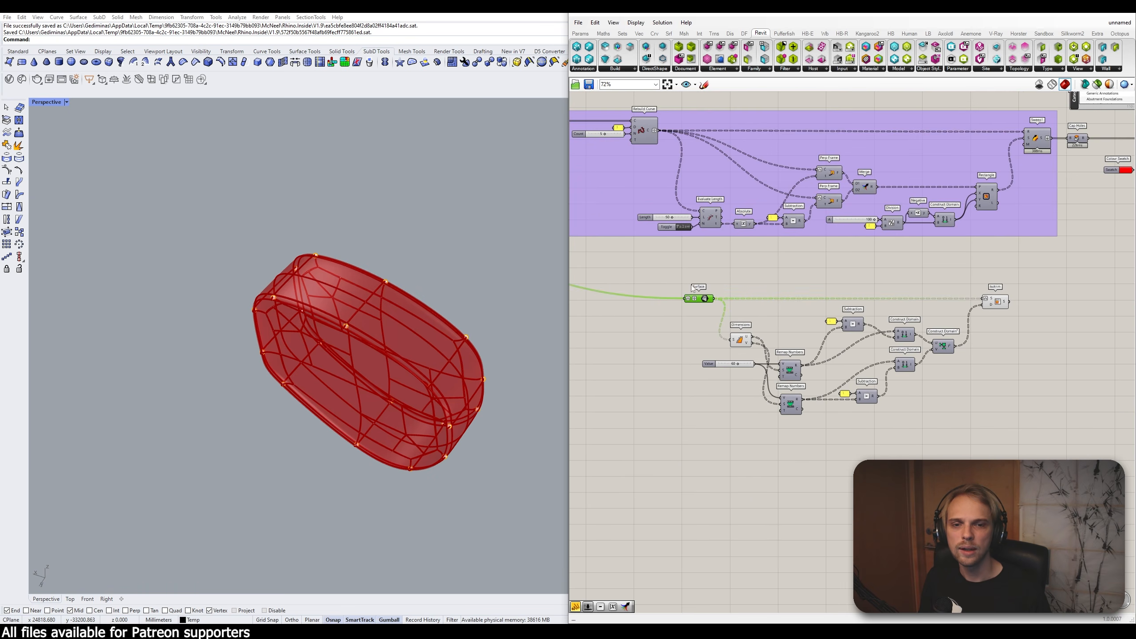
Step: Turn off the preview of the Dimensions component
left_click(739, 340)
scroll(742, 334, "up", 1)
middle_click(741, 336)
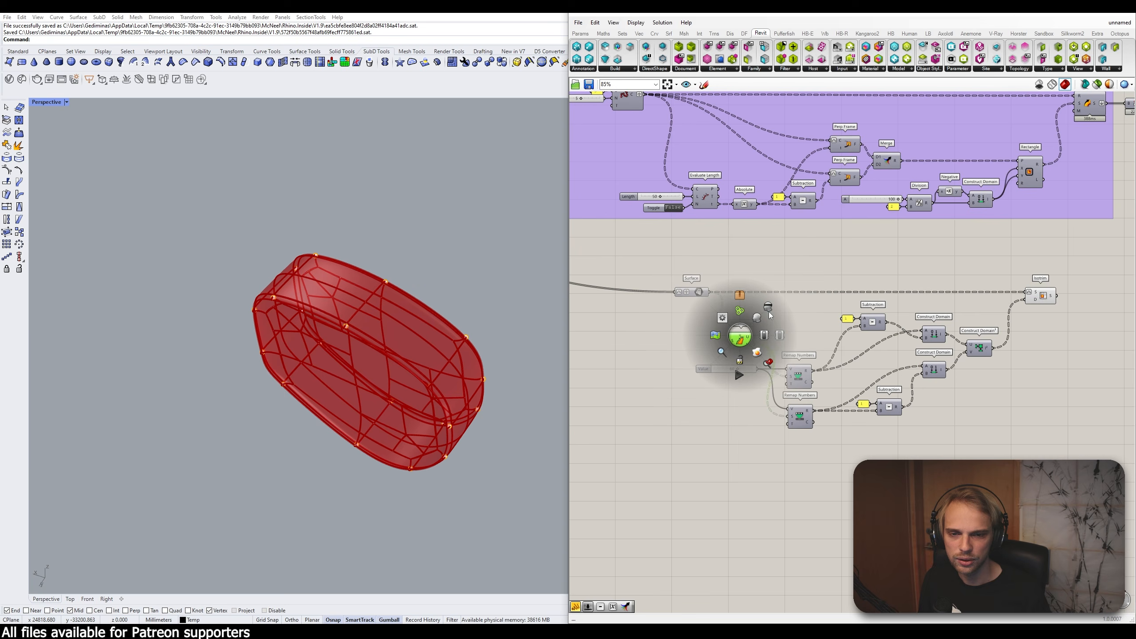
left_click(769, 309)
left_click(806, 266)
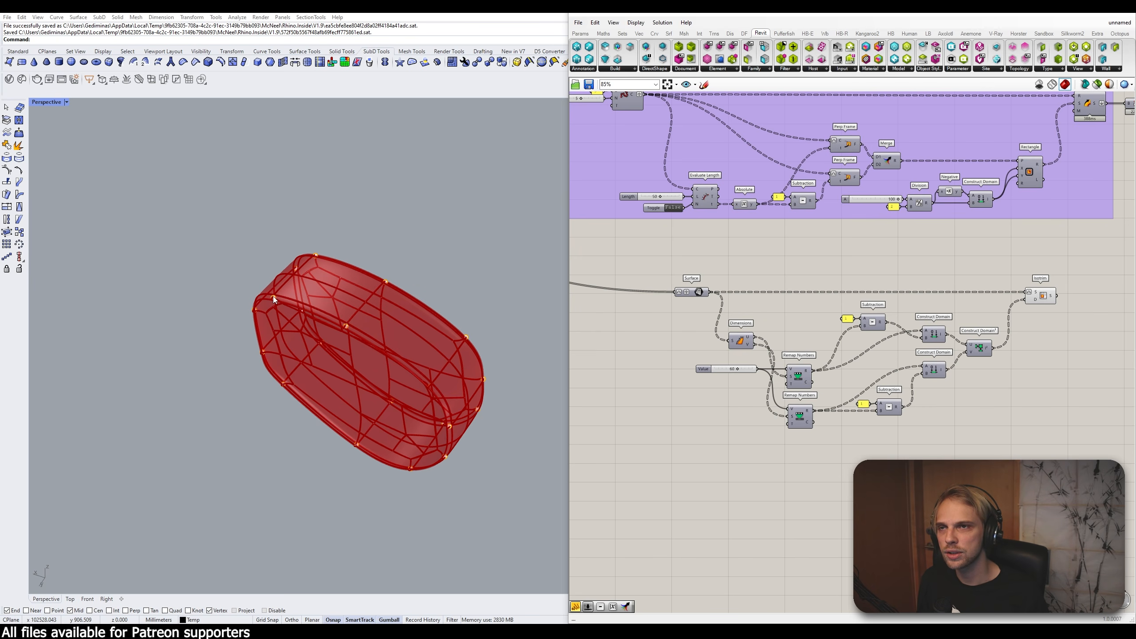
Step: Review the Rebuild Curve setup in the purple group and add a Rebuild Surface component beside Isotrim
right_click_drag(717, 258, 730, 315)
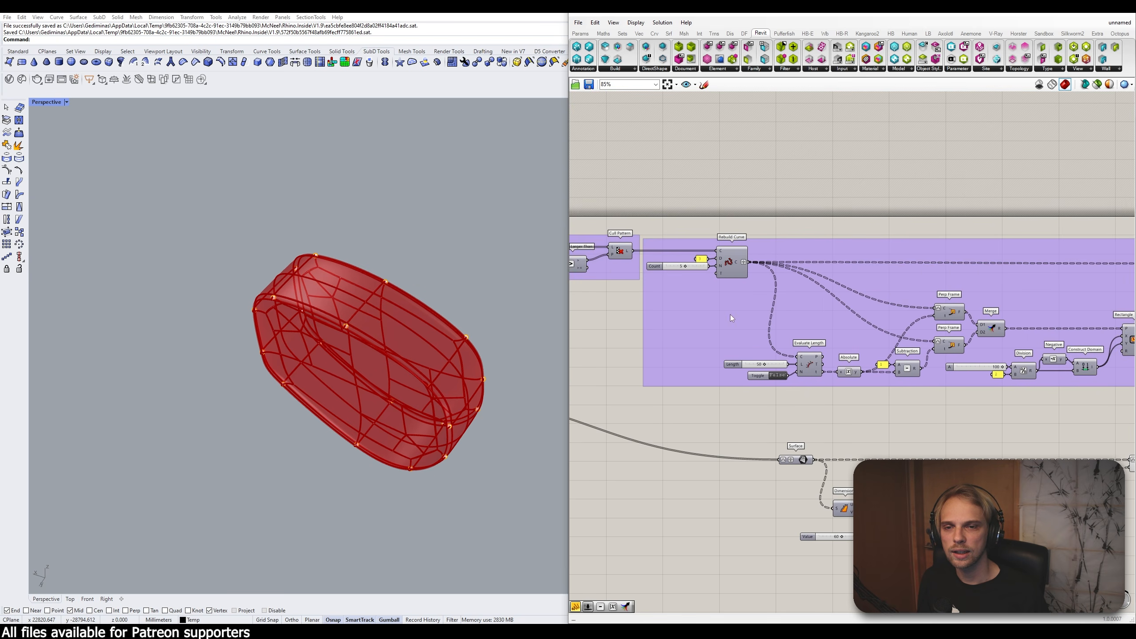
scroll(729, 314, "up", 3)
left_click(744, 276)
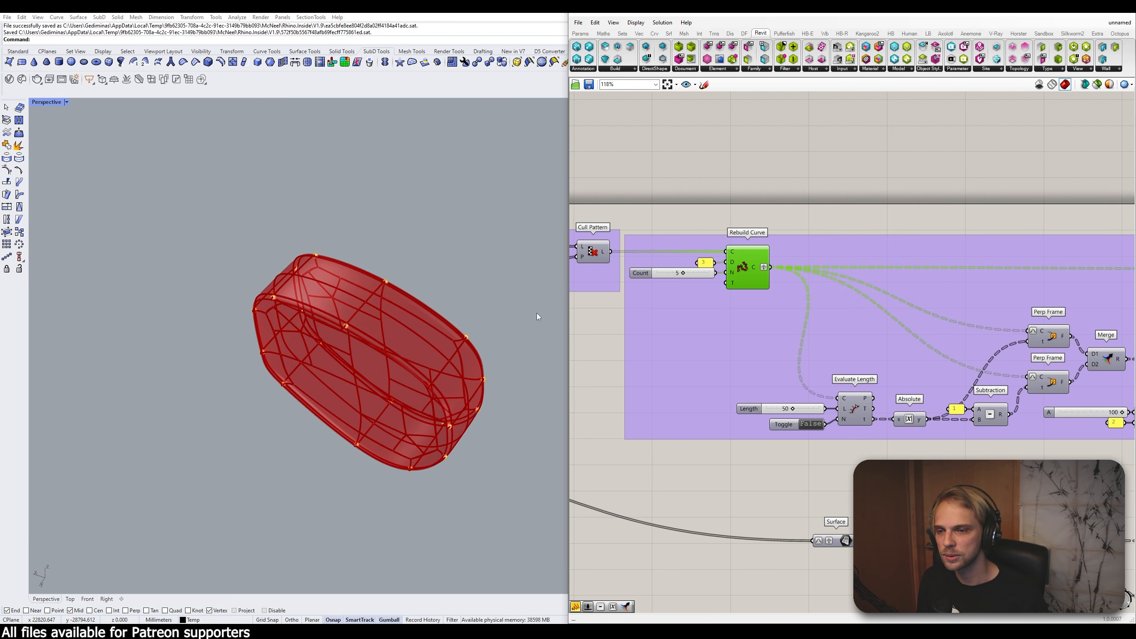
mouse_move(845, 480)
right_mouse_down()
mouse_move(802, 421)
mouse_move(598, 278)
right_mouse_up()
right_click_drag(925, 386, 724, 374)
right_click_drag(969, 362, 913, 381)
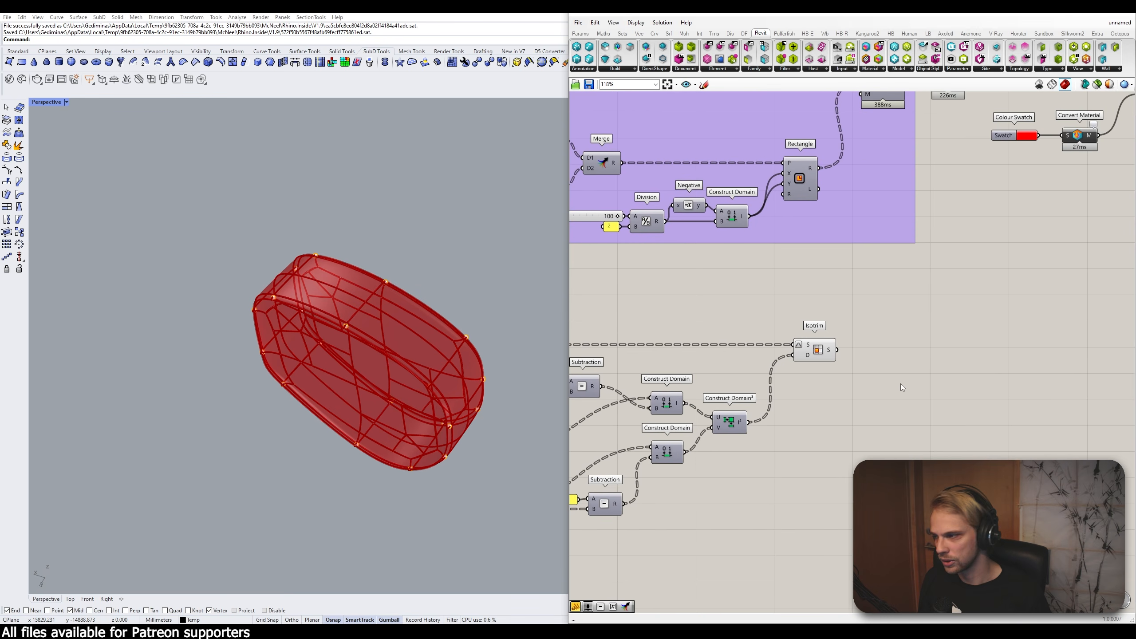
double_click(900, 383)
type("rebuild su")
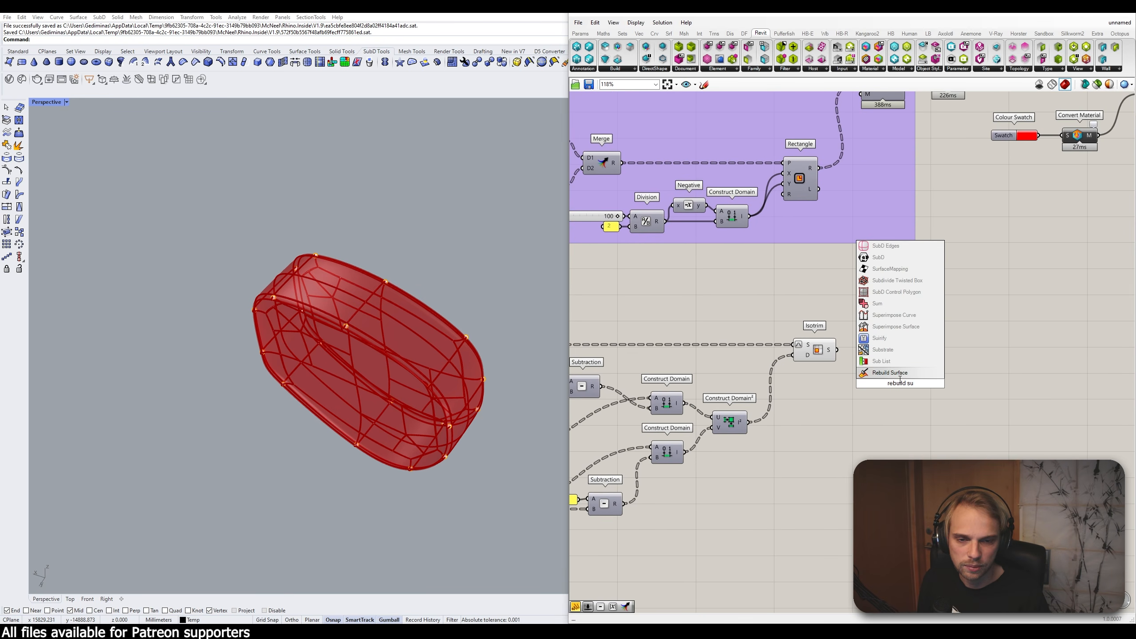
key("Return")
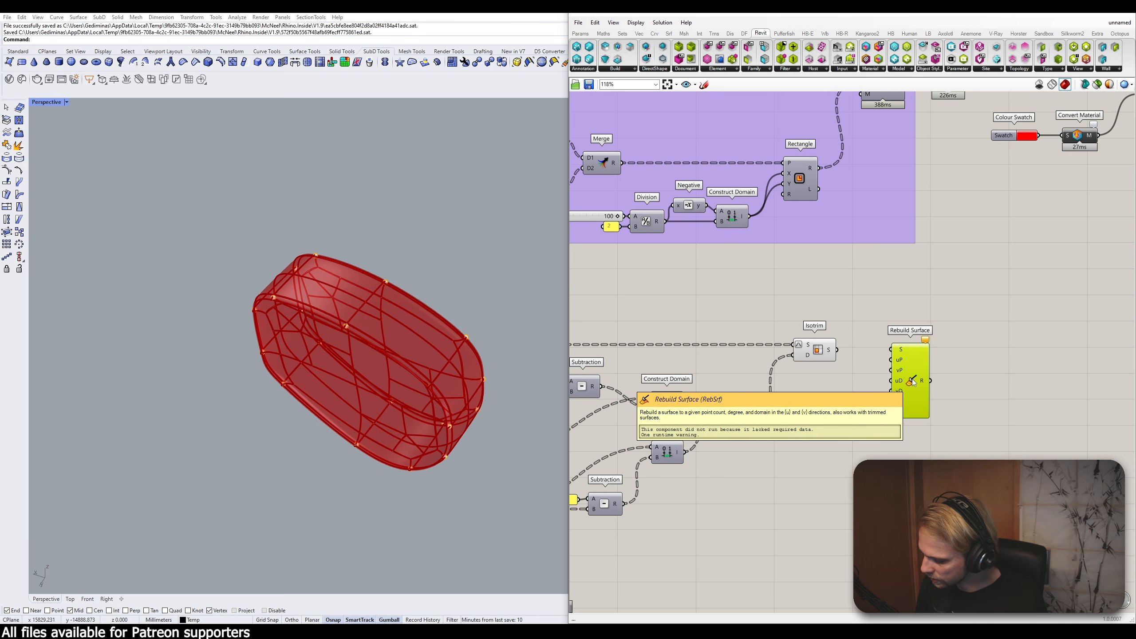
Step: Look up which plug-in category contains the Rebuild Surface component
key("super+space")
left_click(872, 380)
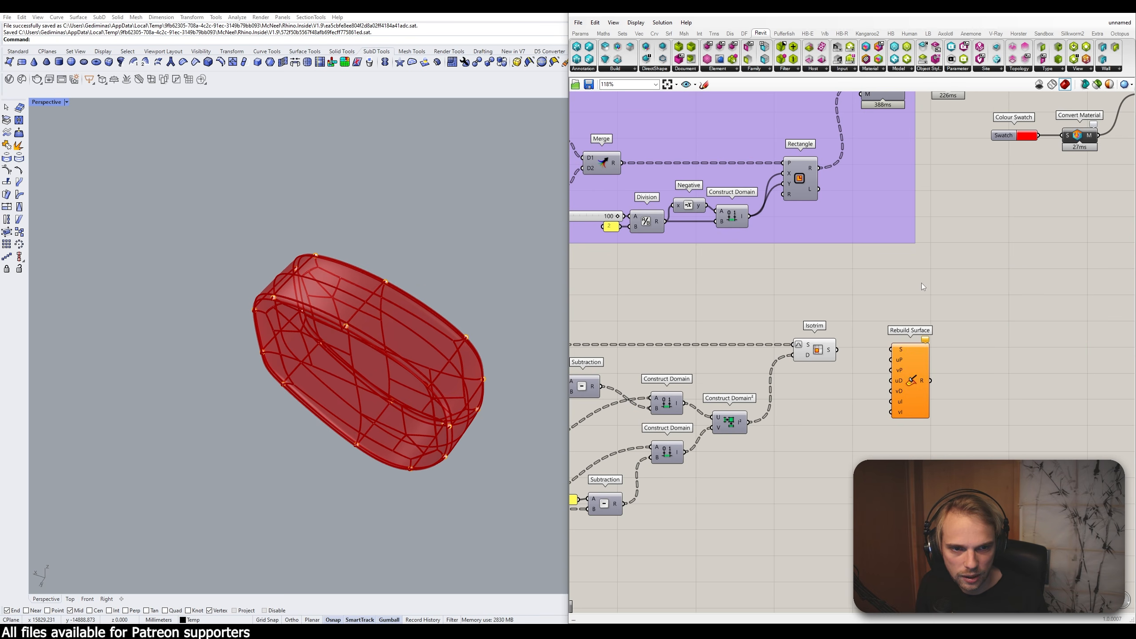
left_click(903, 379, "ctrl+alt")
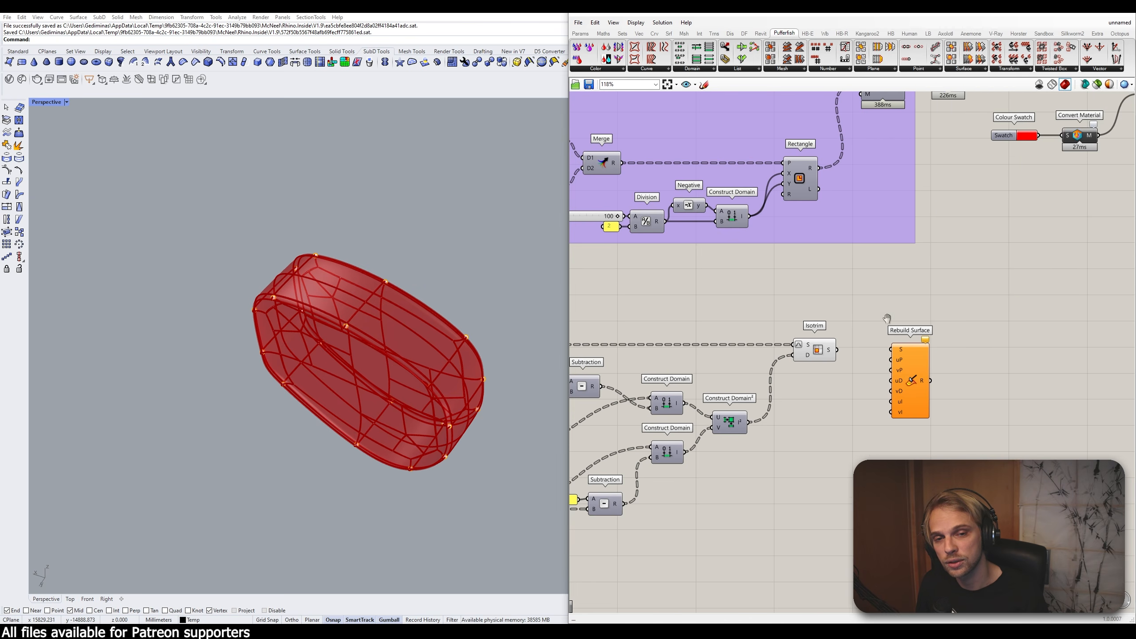
scroll(825, 400, "down", 6)
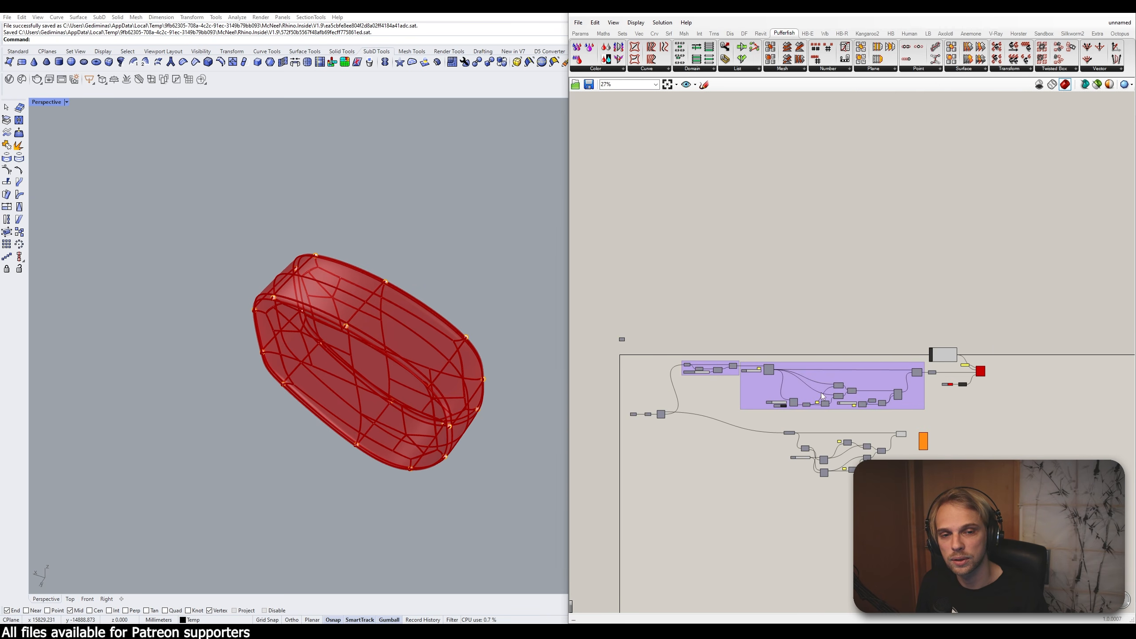
scroll(825, 393, "up", 5)
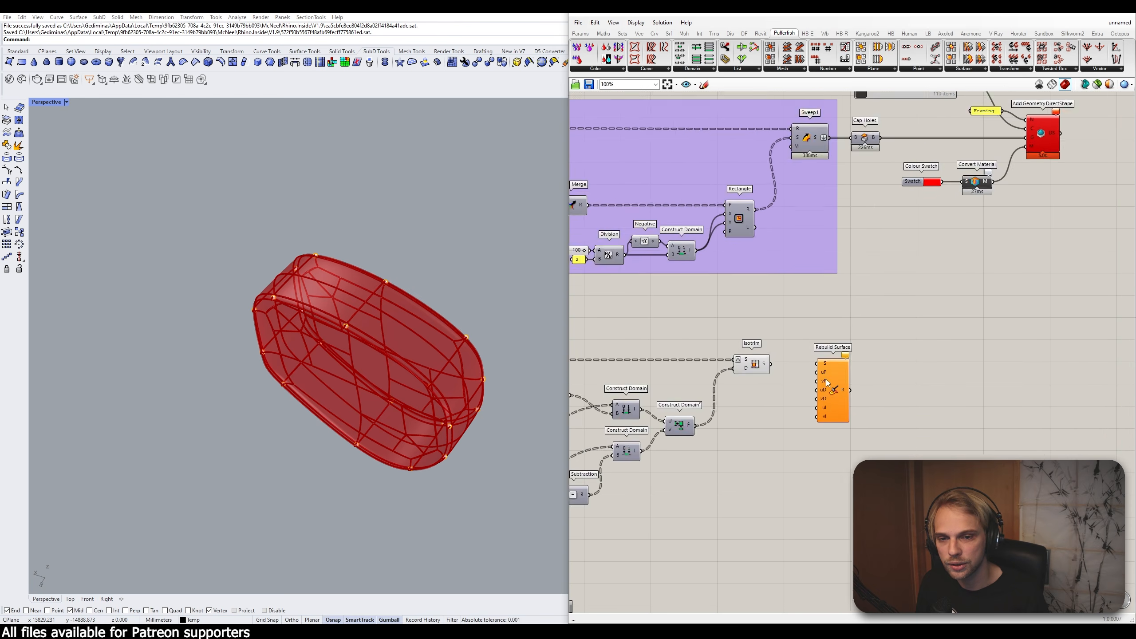
scroll(828, 382, "up", 2)
double_click(797, 307)
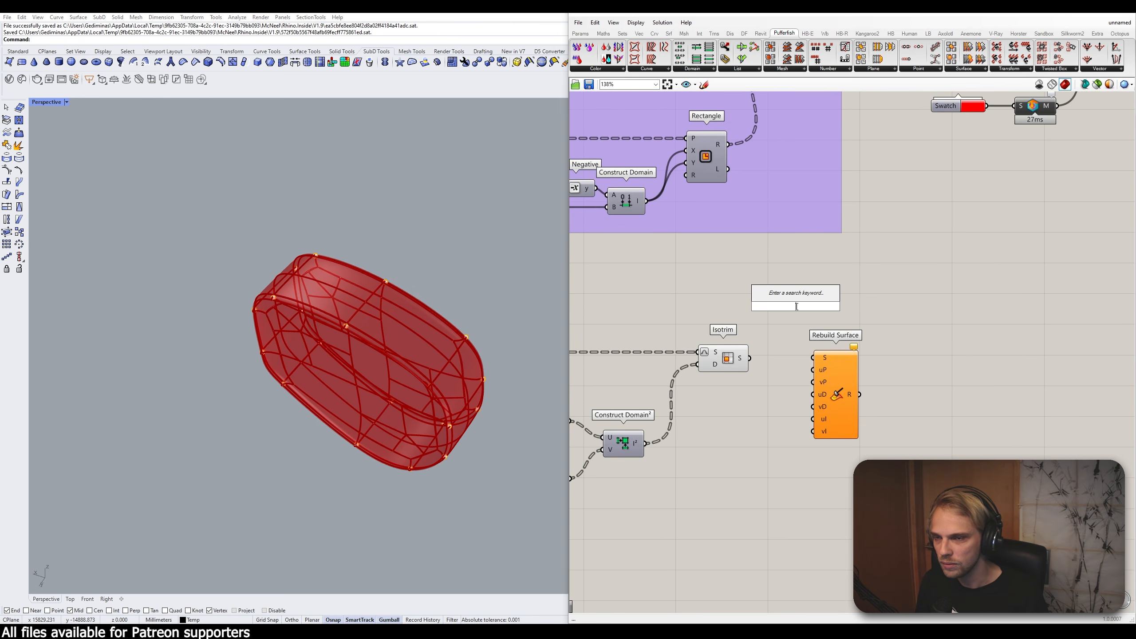
type("pufgfe")
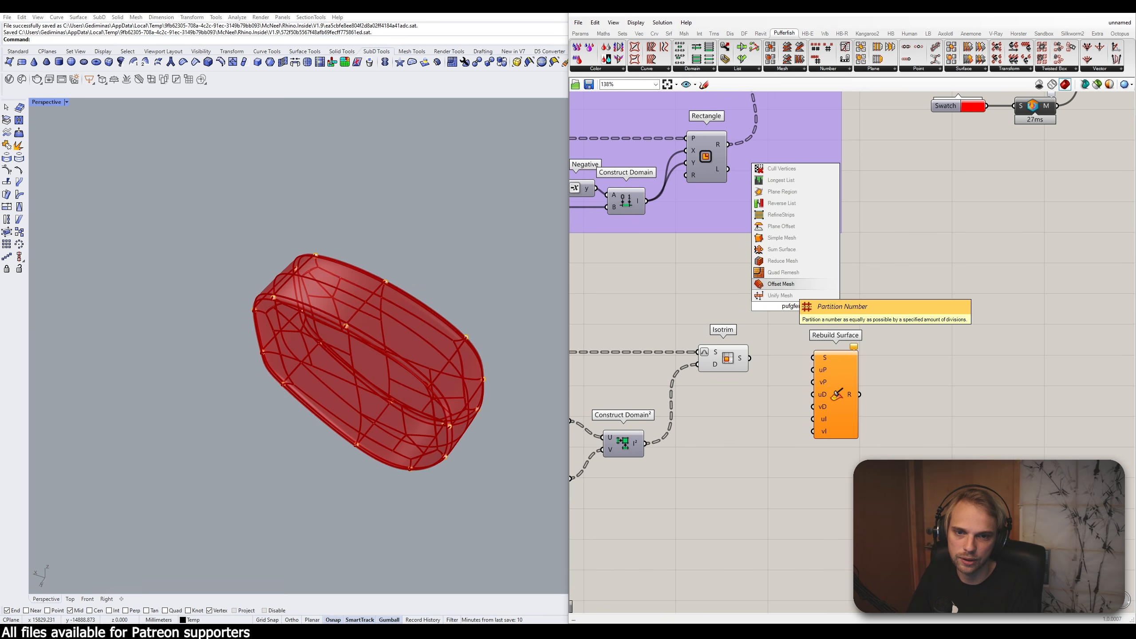
key("Escape")
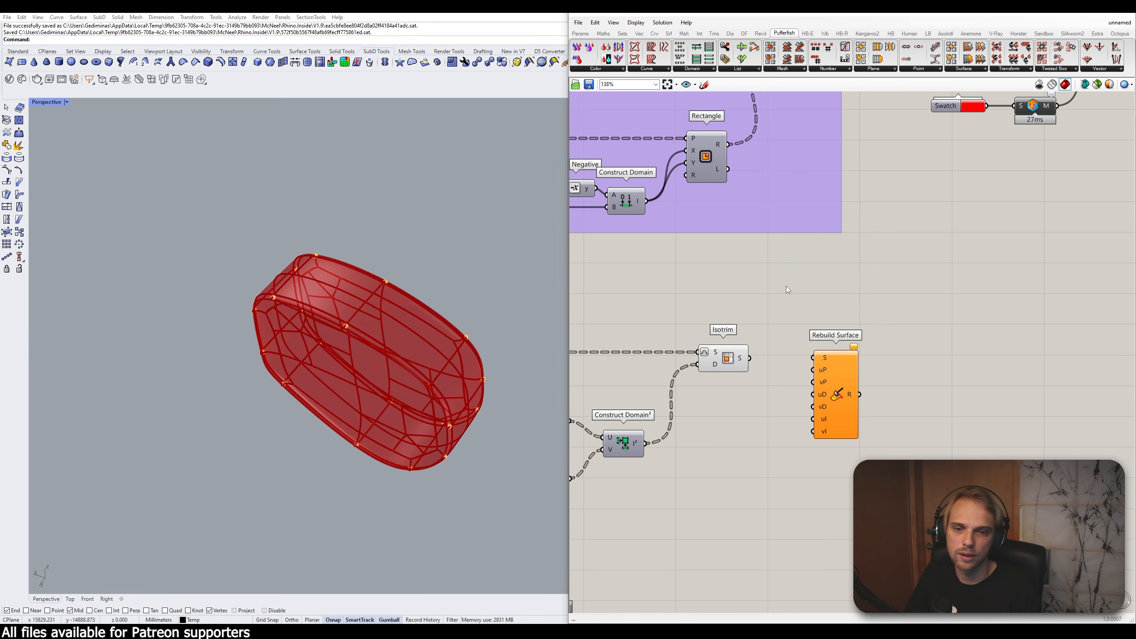
Step: Place a scribble reading "Pufferfish" above Isotrim and Rebuild Surface and delete it again
double_click(835, 266)
type("scribble")
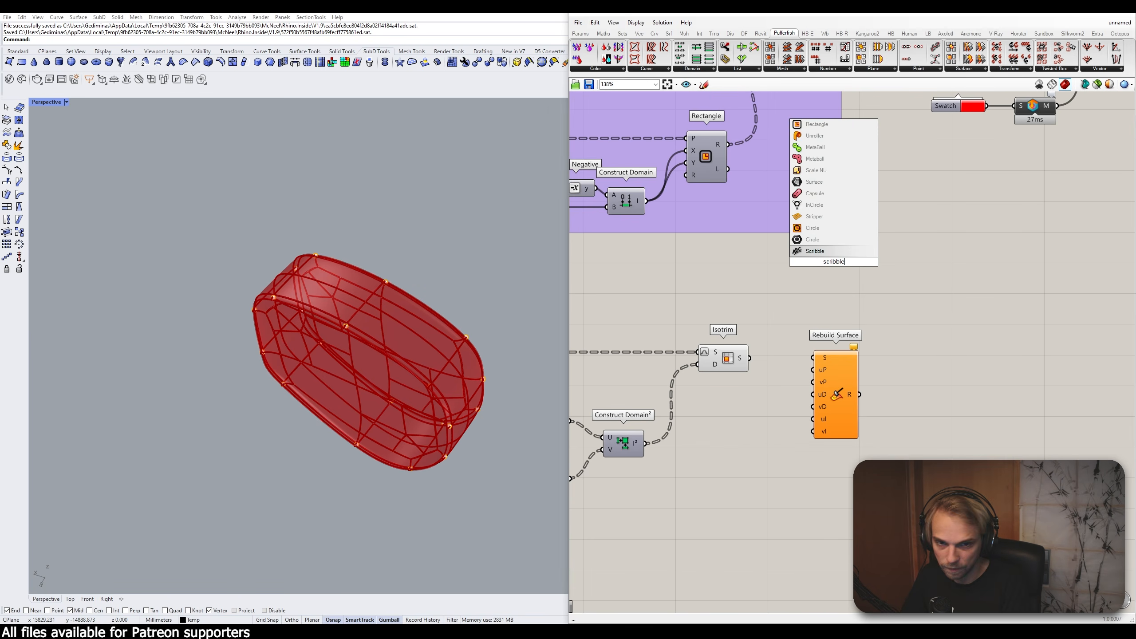
key("Return")
double_click(835, 266)
type("Pufferfish")
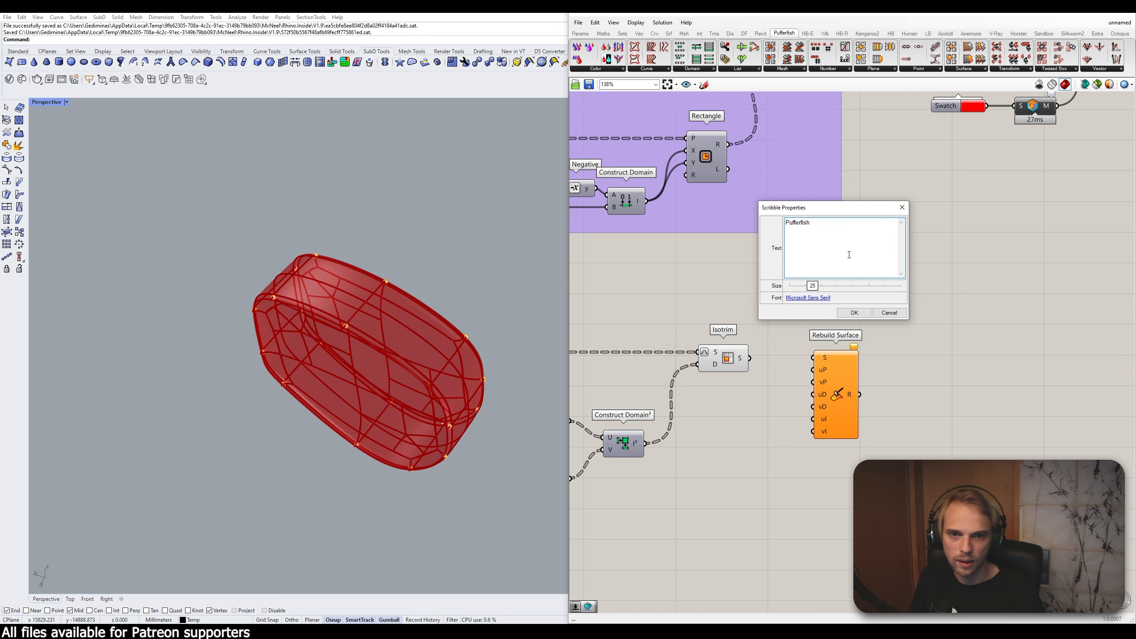
mouse_move(813, 288)
left_mouse_down()
mouse_move(854, 289)
mouse_move(707, 287)
mouse_move(761, 300)
left_mouse_up()
left_click(853, 313)
left_click(842, 271)
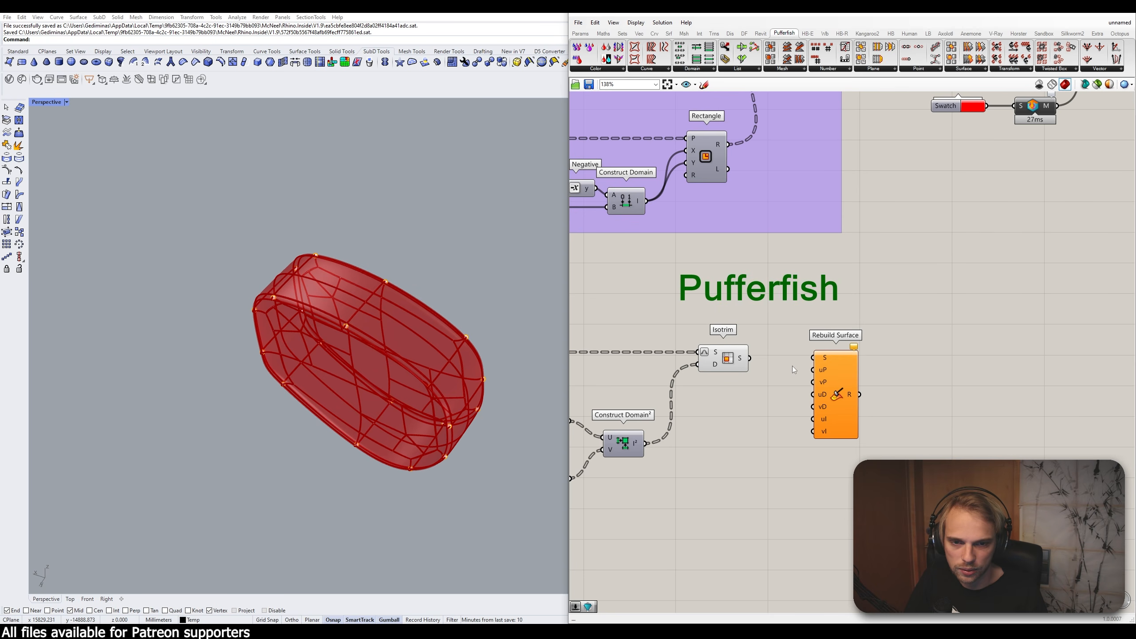
key("Delete")
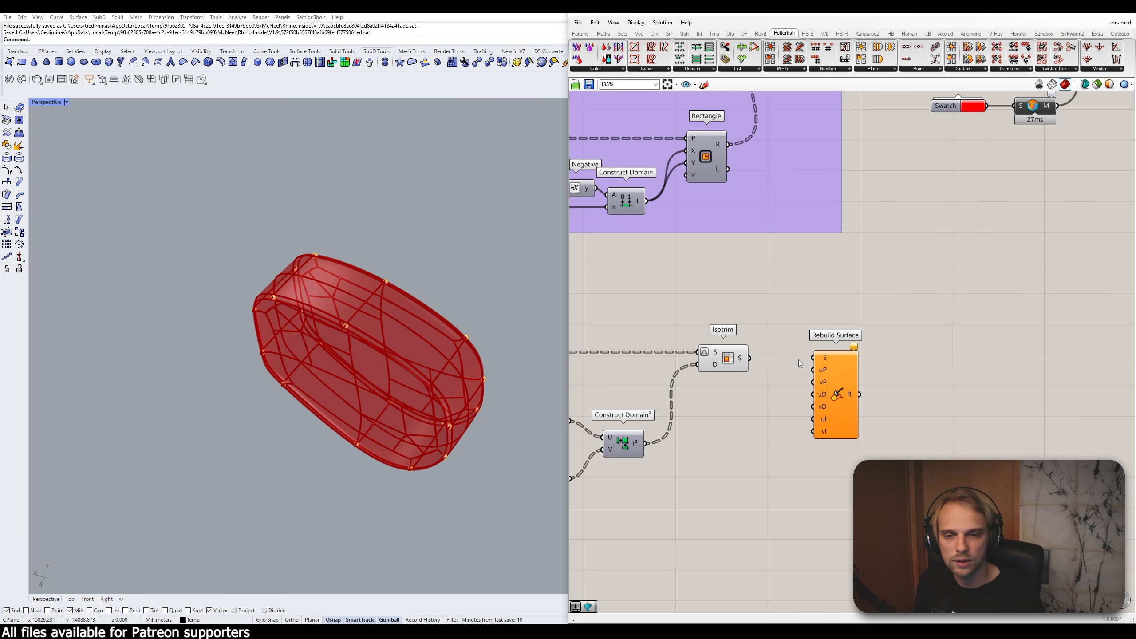
Step: Connect Isotrim's S output to the S input of Rebuild Surface and move Rebuild Surface further away from Isotrim
left_click_drag(752, 358, 858, 371)
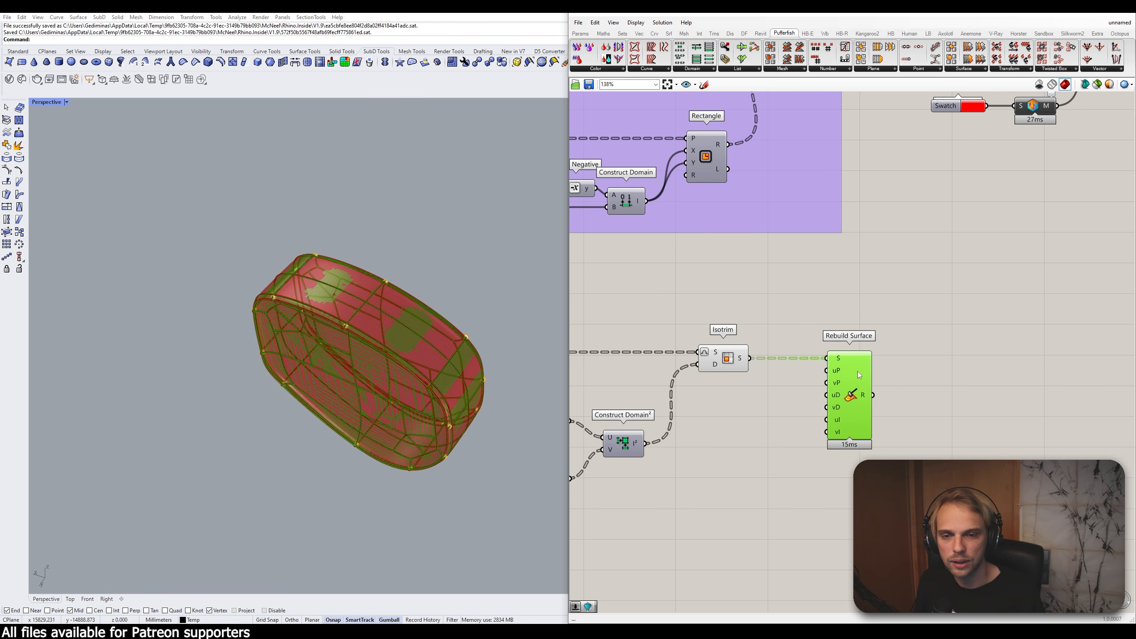
left_click(822, 316)
scroll(822, 314, "up", 2)
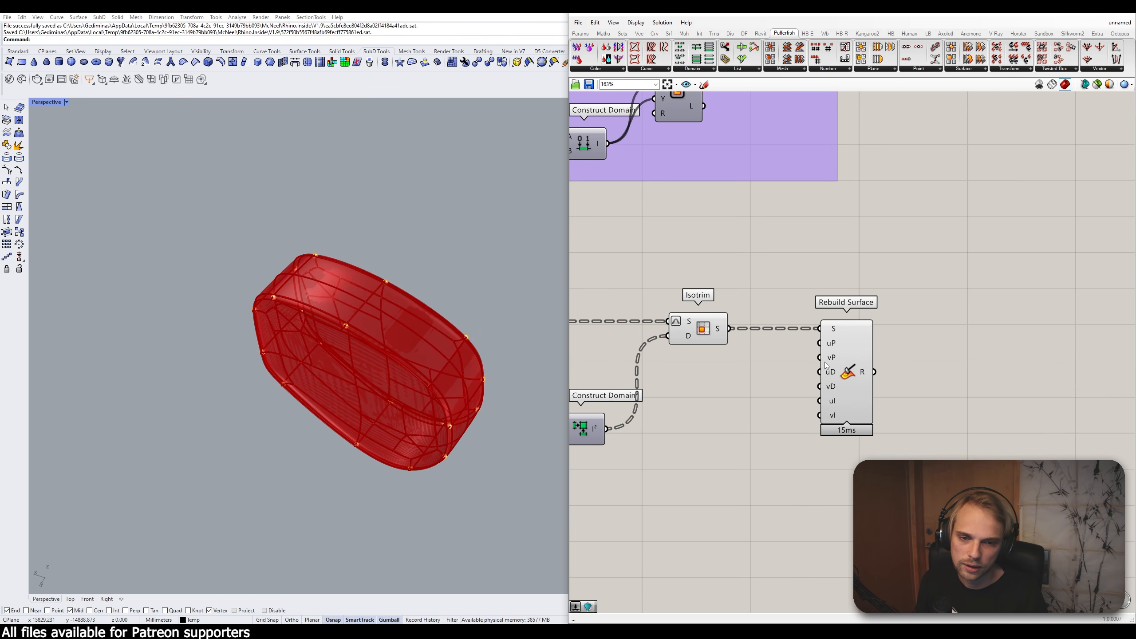
left_click_drag(828, 365, 857, 360)
Step: Add a number slider set to 5 for Rebuild Surface's uP and vP inputs and make room between the components
left_click(788, 383)
double_click(788, 383)
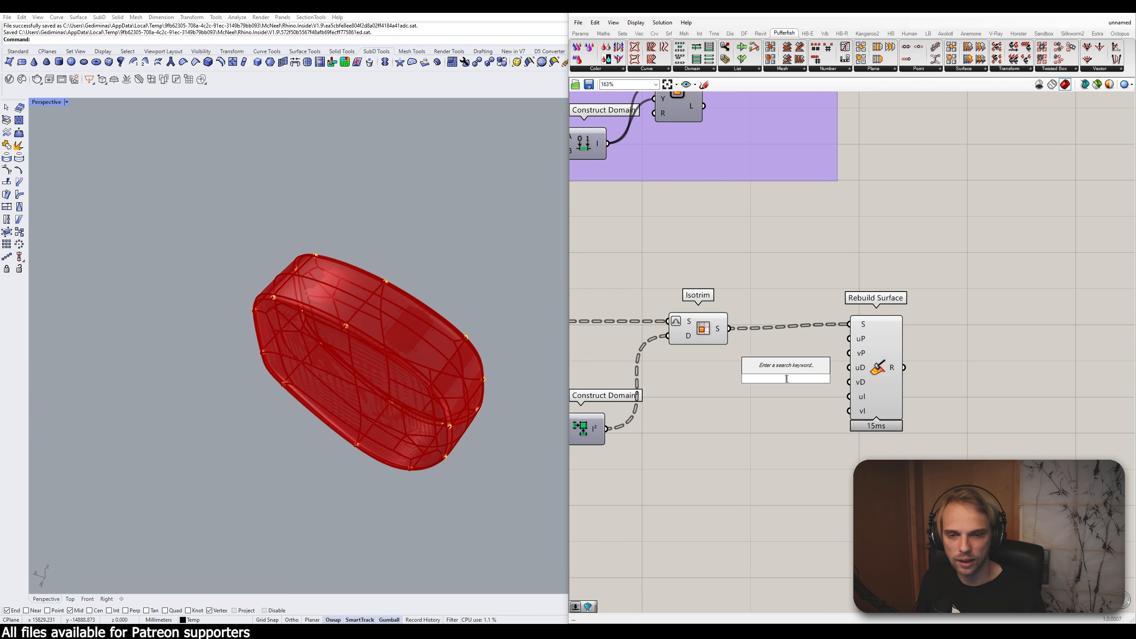
type("slider")
key("Return")
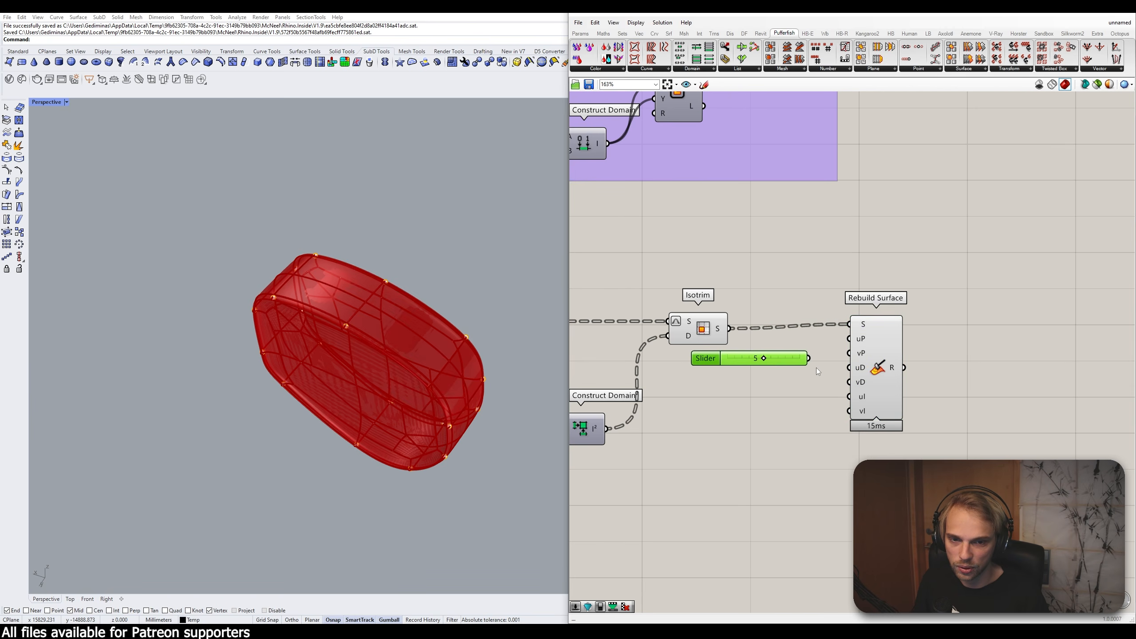
left_click_drag(813, 360, 854, 356)
left_click_drag(871, 360, 899, 365)
left_click(822, 407)
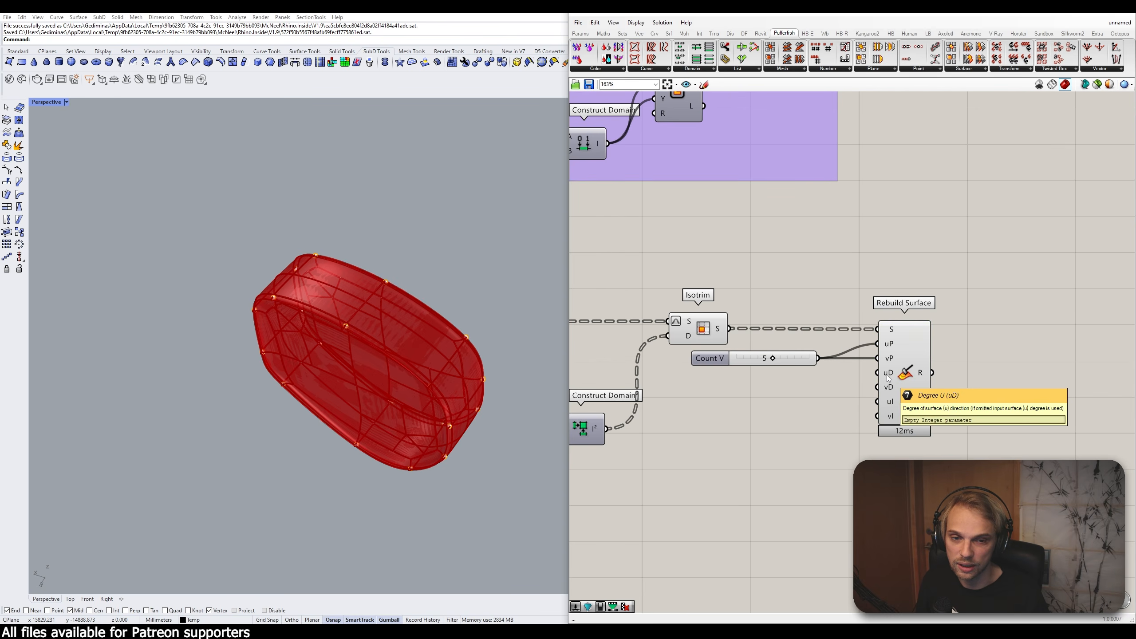
Step: Add a number slider with value 2 and connect it to the uD and vD inputs of Rebuild Surface
double_click(802, 388)
type("2")
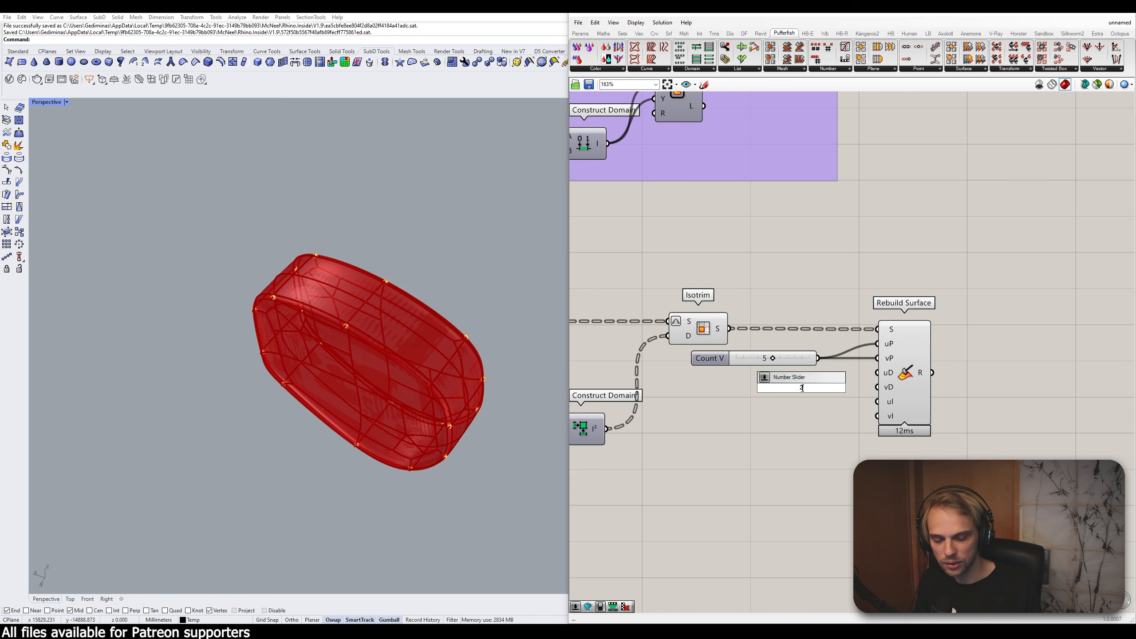
key("Return")
left_click_drag(828, 390, 877, 373)
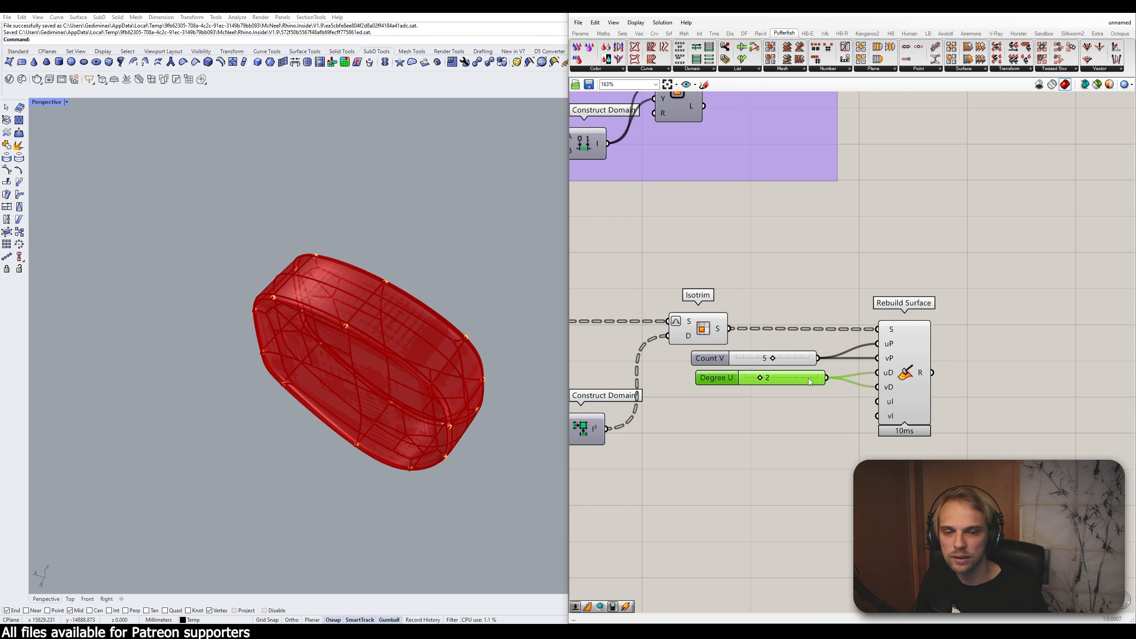
left_click(806, 312)
Step: Move the count and degree sliders together closer to the Rebuild Surface component
left_click_drag(814, 414, 774, 359)
left_click_drag(715, 361, 744, 360)
left_click(804, 337)
Step: Try a point count of 3 and a degree of 3 for the rebuilt surfaces and inspect how the panels meet the framing
scroll(289, 302, "up", 5)
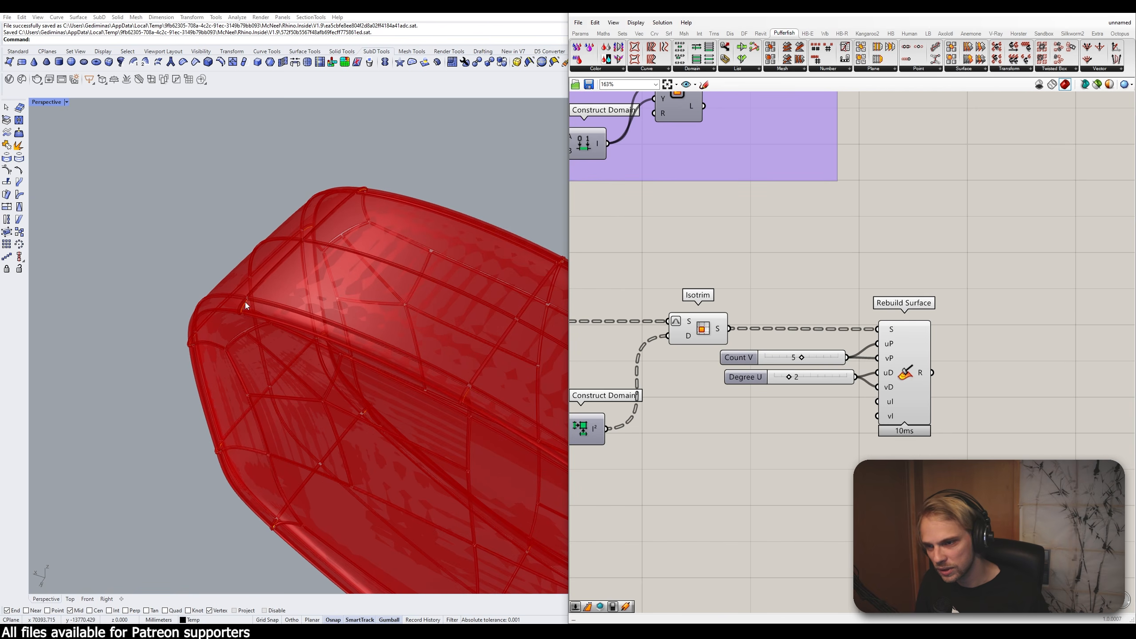
right_click_drag(269, 284, 301, 271)
scroll(295, 267, "up", 5)
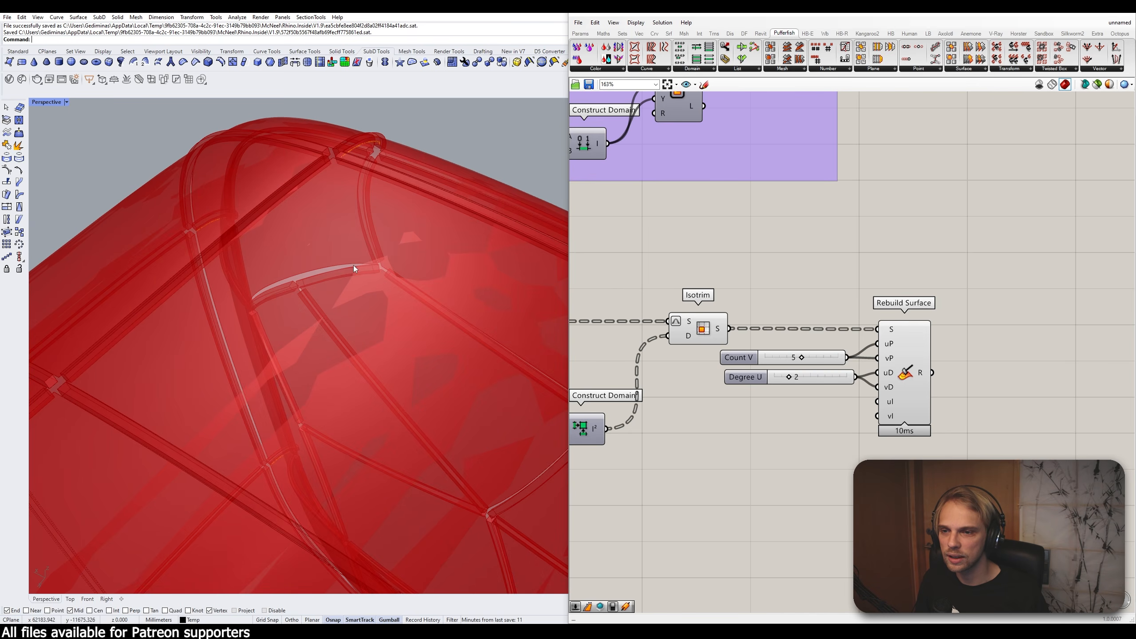
scroll(354, 267, "up", 3)
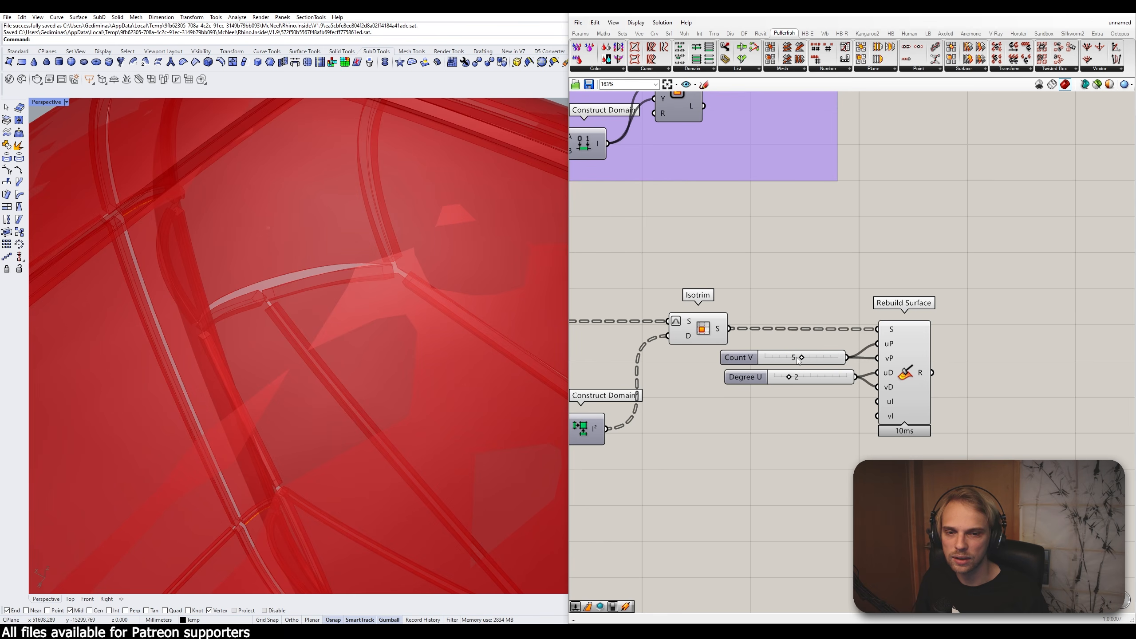
mouse_move(799, 361)
left_mouse_down()
mouse_move(782, 361)
mouse_move(802, 360)
mouse_move(804, 379)
mouse_move(789, 378)
mouse_move(818, 360)
mouse_move(787, 359)
left_mouse_up()
scroll(289, 319, "down", 5)
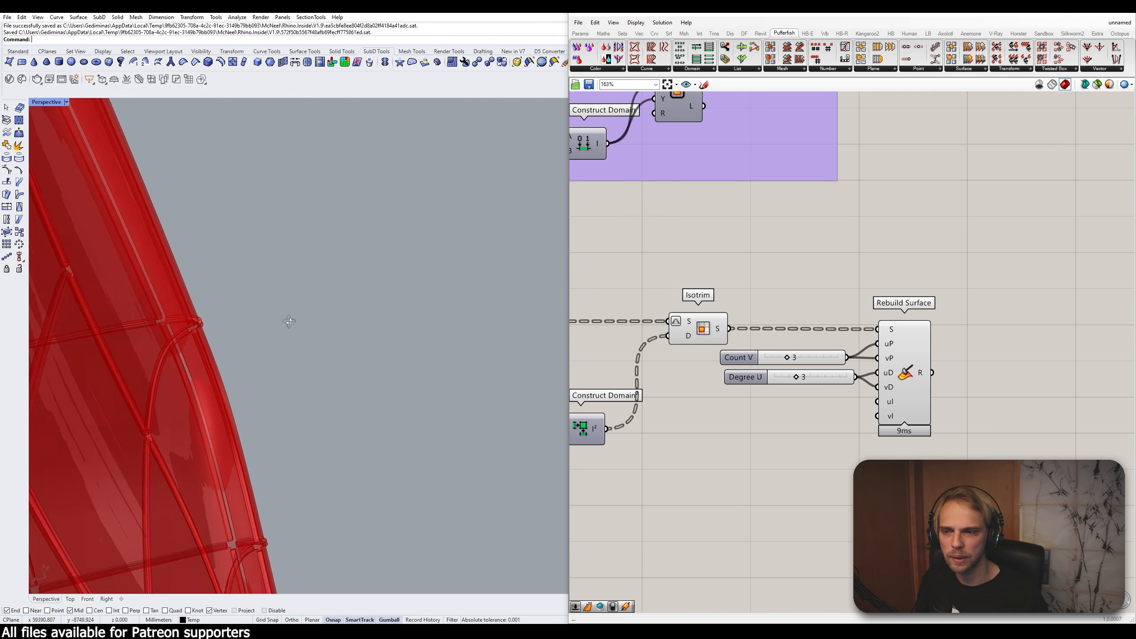
right_click_drag(289, 320, 394, 332, "shift")
right_click_drag(313, 333, 393, 373)
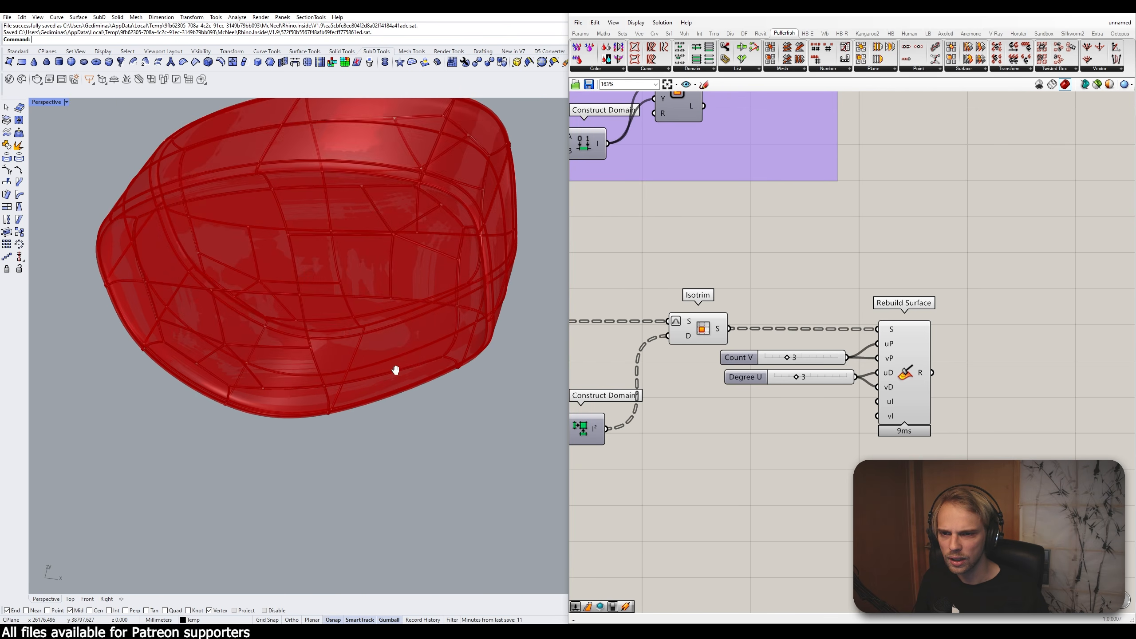
scroll(461, 342, "up", 8)
right_click_drag(476, 292, 428, 337)
scroll(429, 338, "down", 6)
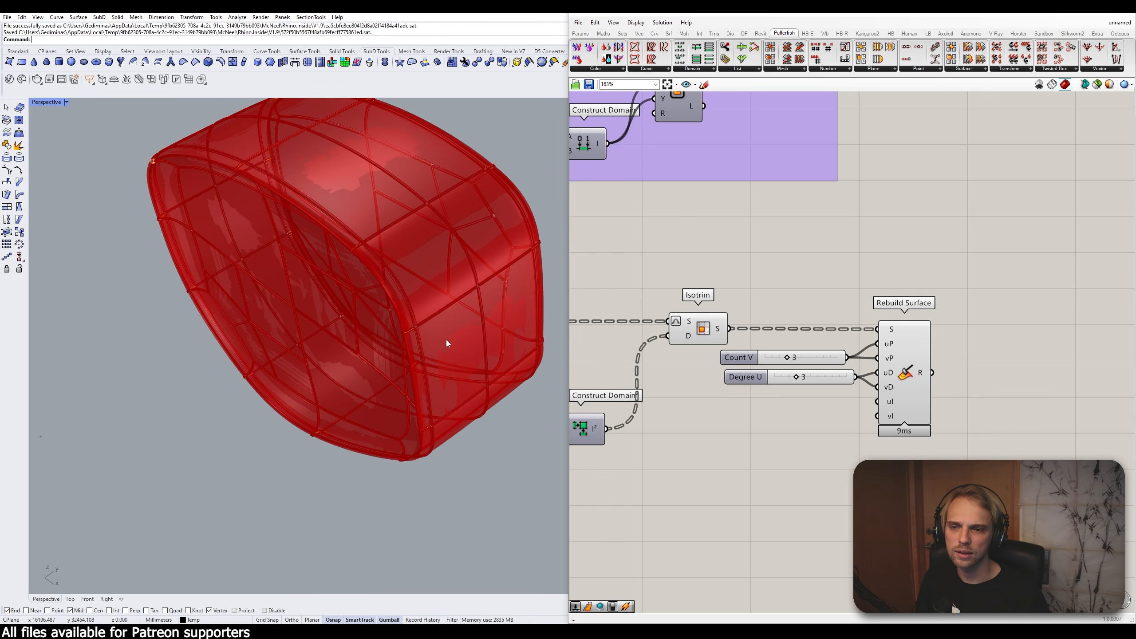
Step: Set the rebuilt surfaces' point count slider back to 5 and the degree slider back to 2
left_click_drag(788, 361, 801, 363)
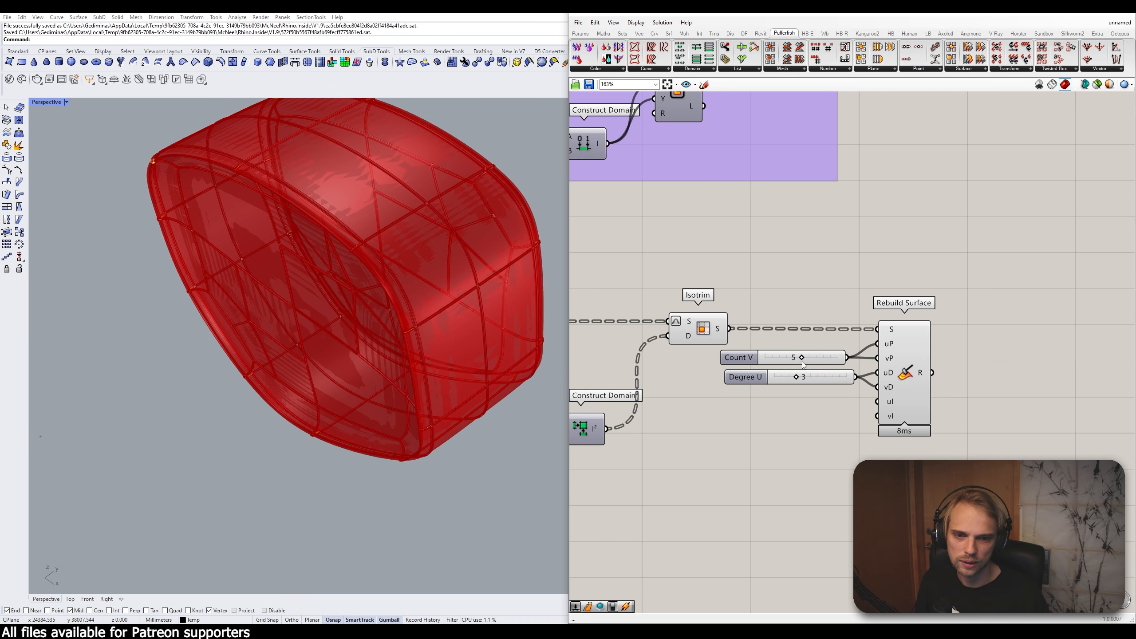
left_click_drag(799, 381, 792, 379)
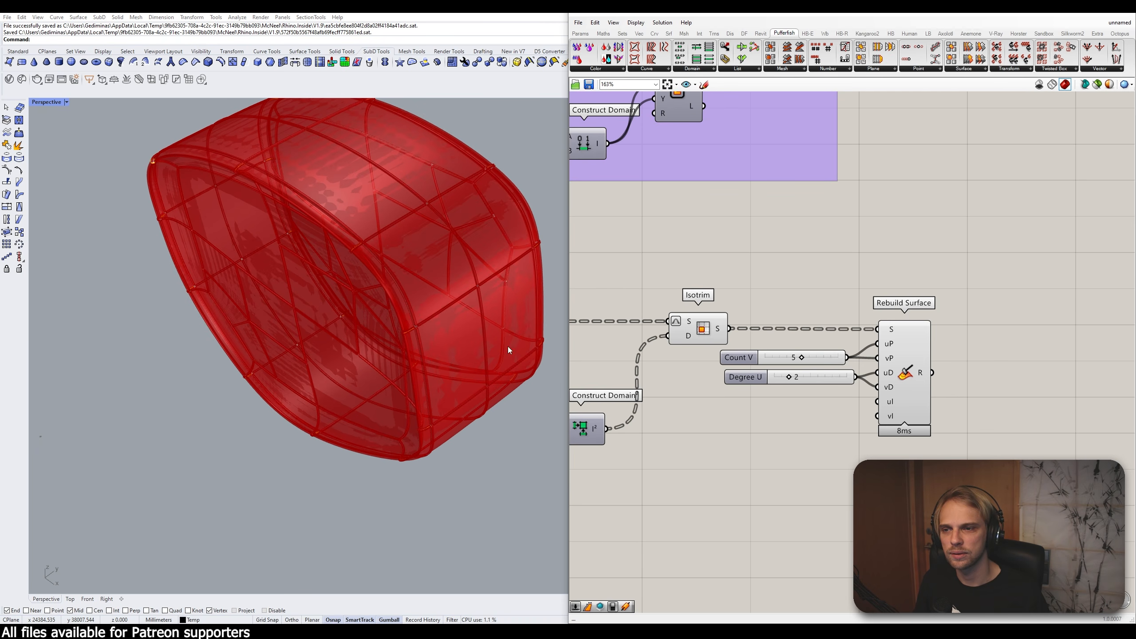
scroll(779, 292, "down", 3)
Step: Turn off the preview of the Isotrim and Rebuild Surface components
left_click(725, 318)
key("space")
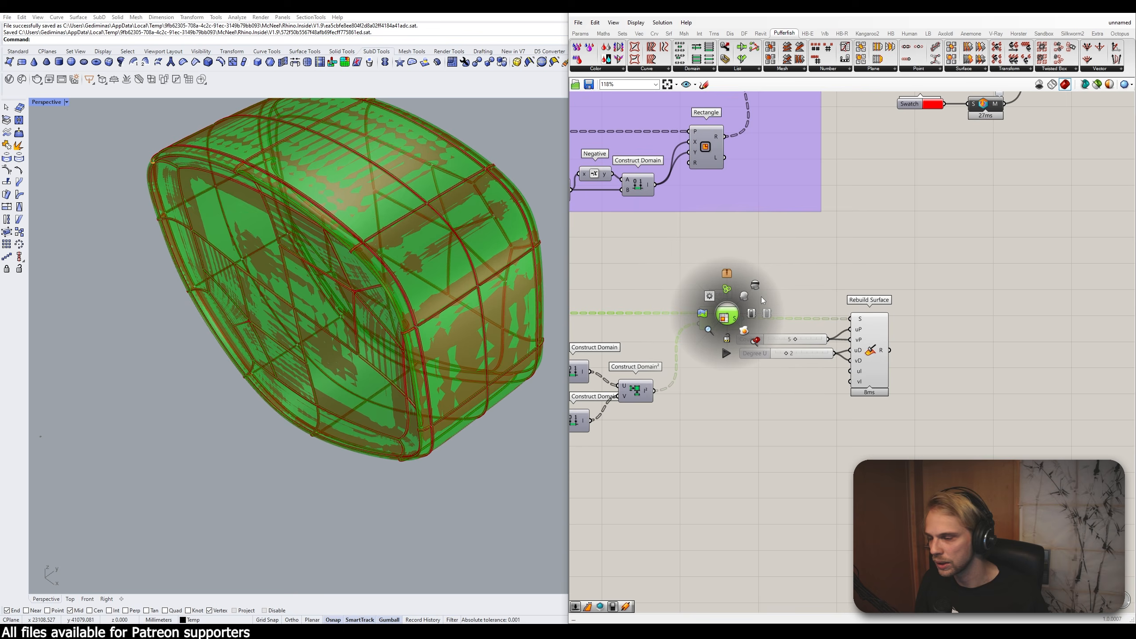
left_click(756, 286)
left_click(883, 283)
right_click_drag(898, 358, 854, 366)
left_click(817, 346)
left_click(921, 312)
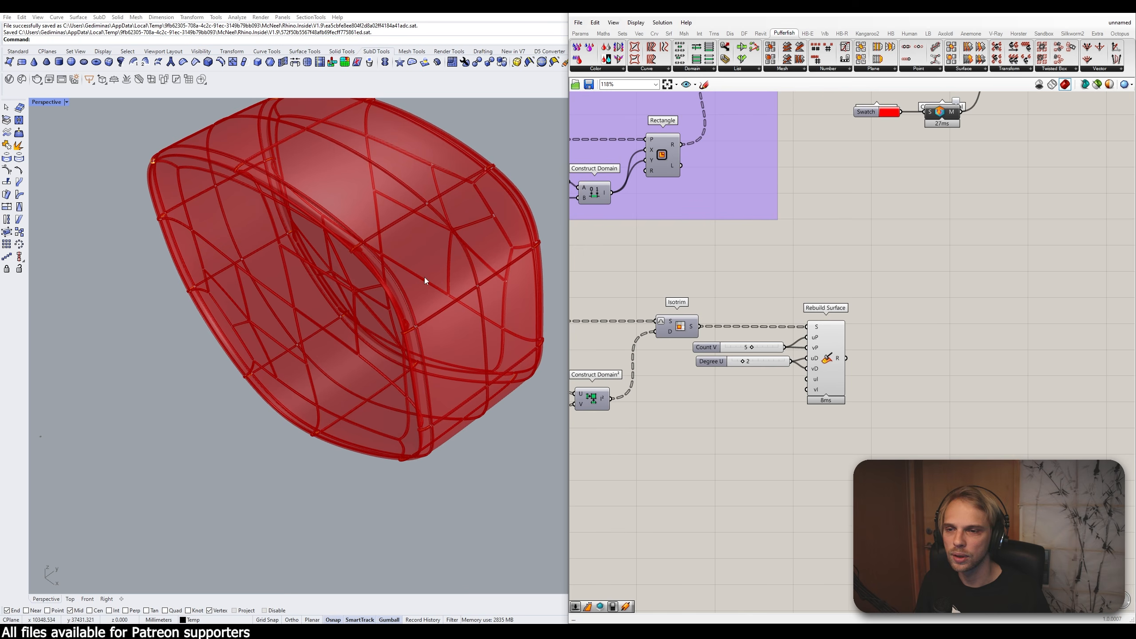
right_click_drag(425, 277, 292, 256)
scroll(235, 244, "down", 3)
scroll(202, 222, "up", 3)
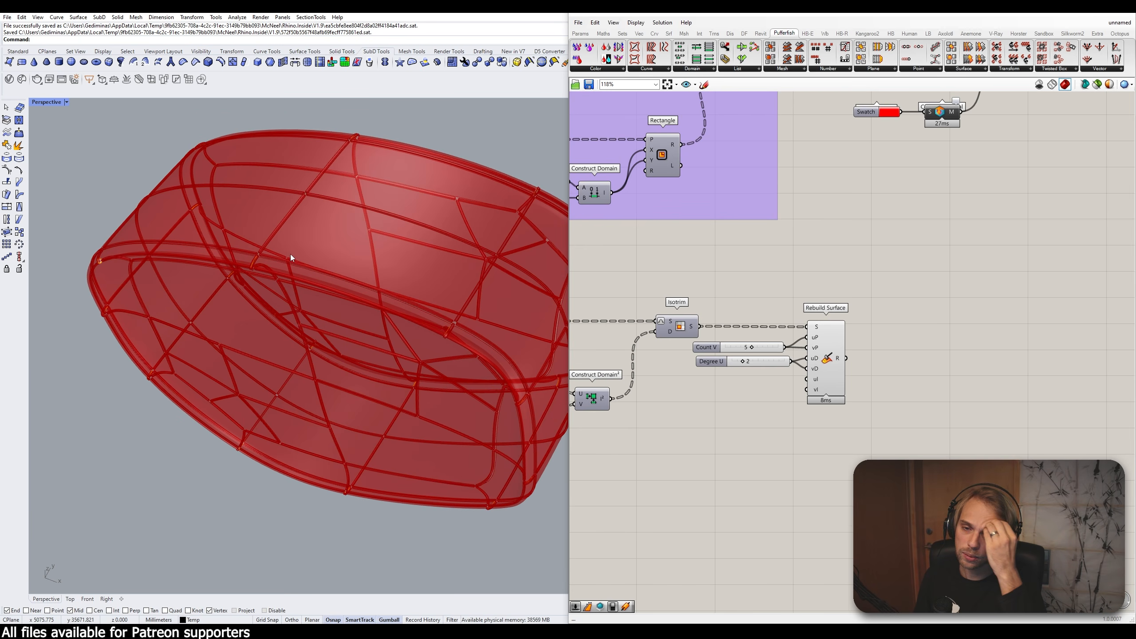
Step: Add an Offset Surface Loose component and place it beside Rebuild Surface
right_click_drag(709, 364, 568, 308)
double_click(756, 339)
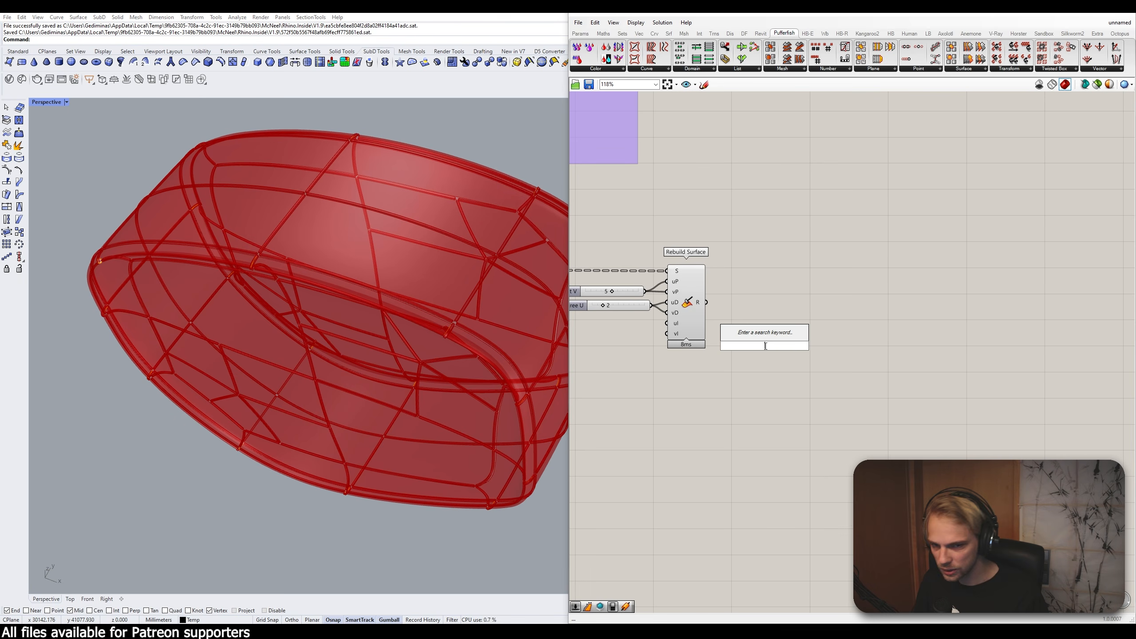
type("offset su")
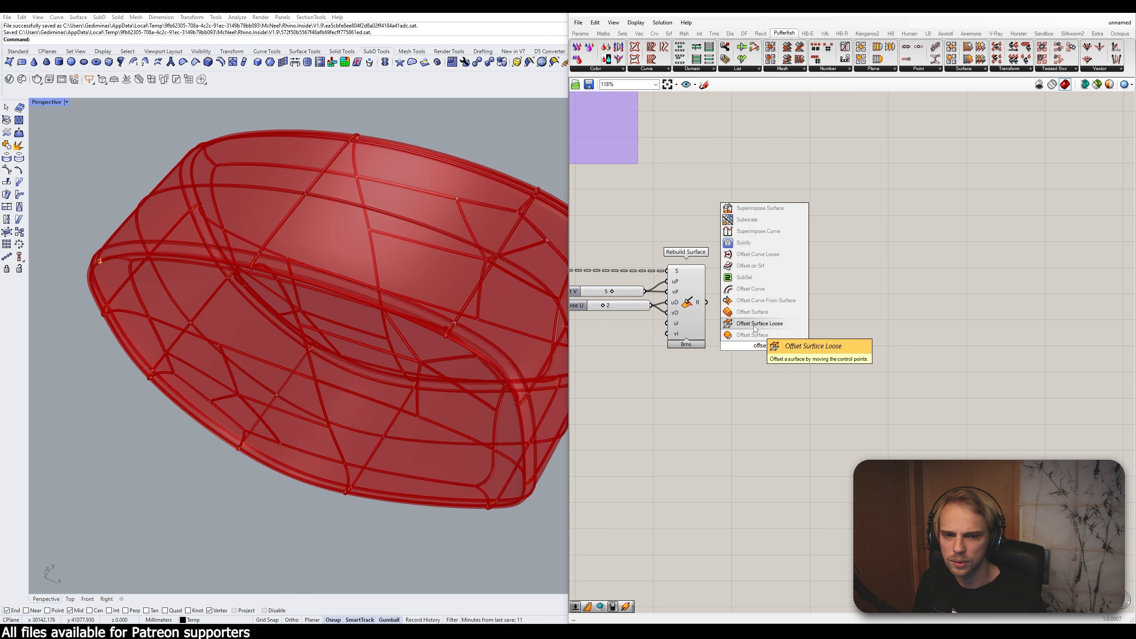
left_click(755, 329)
scroll(714, 337, "up", 2)
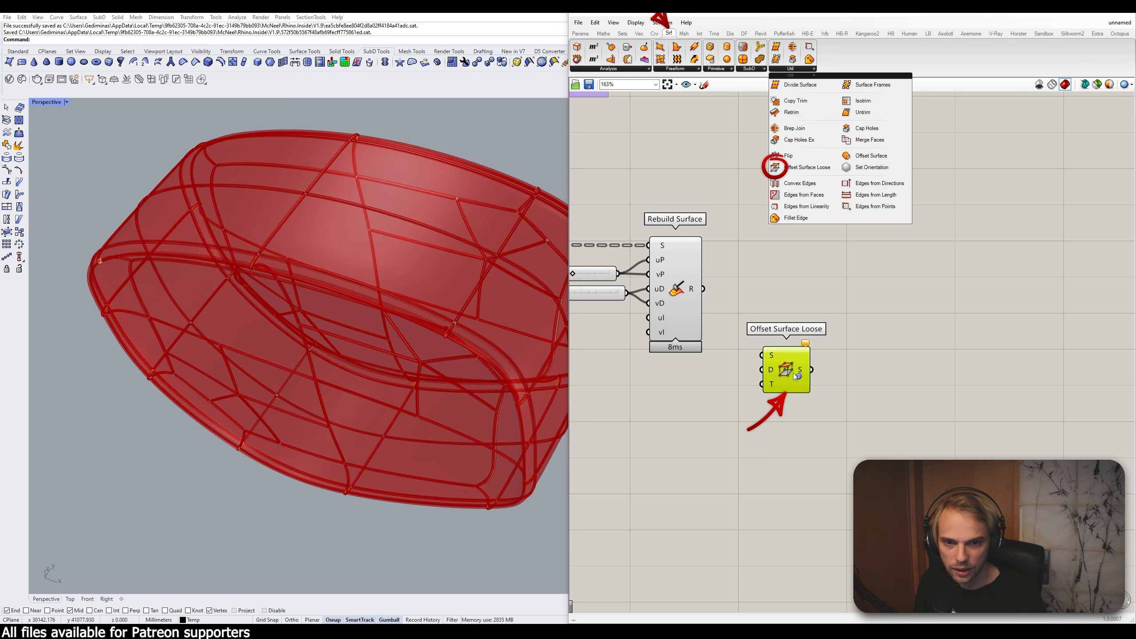
left_click(784, 411)
left_click_drag(785, 382, 790, 354)
left_click(717, 298)
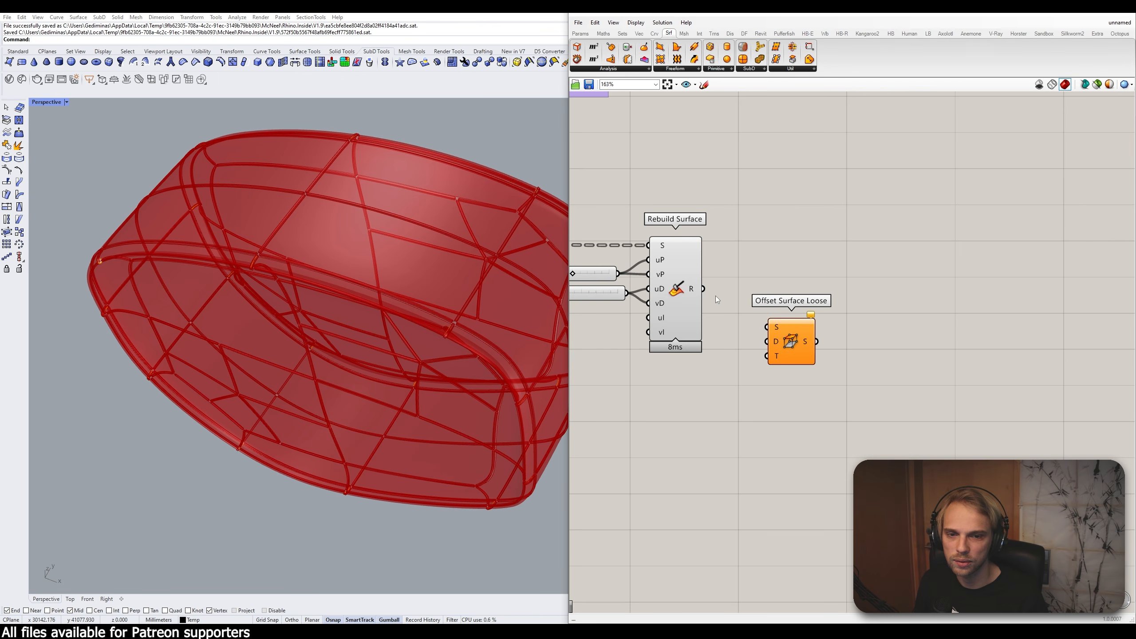
Step: Connect Rebuild Surface's R output to the S input of Offset Surface Loose and move that component slightly lower
left_click_drag(722, 304, 791, 359)
left_click(777, 329)
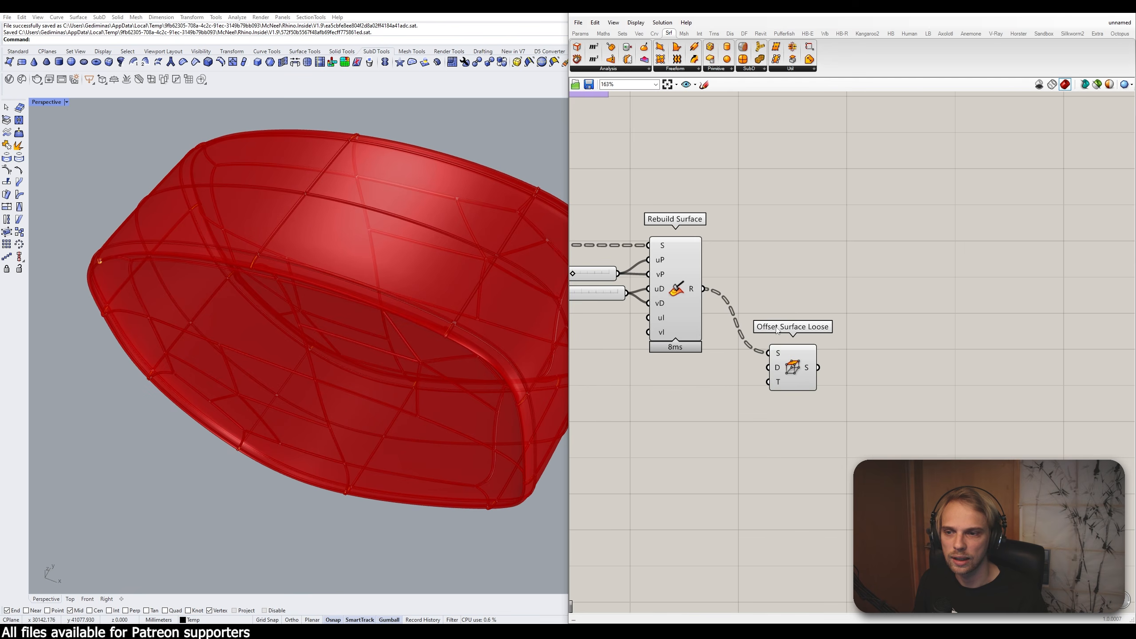
scroll(777, 369, "up", 2)
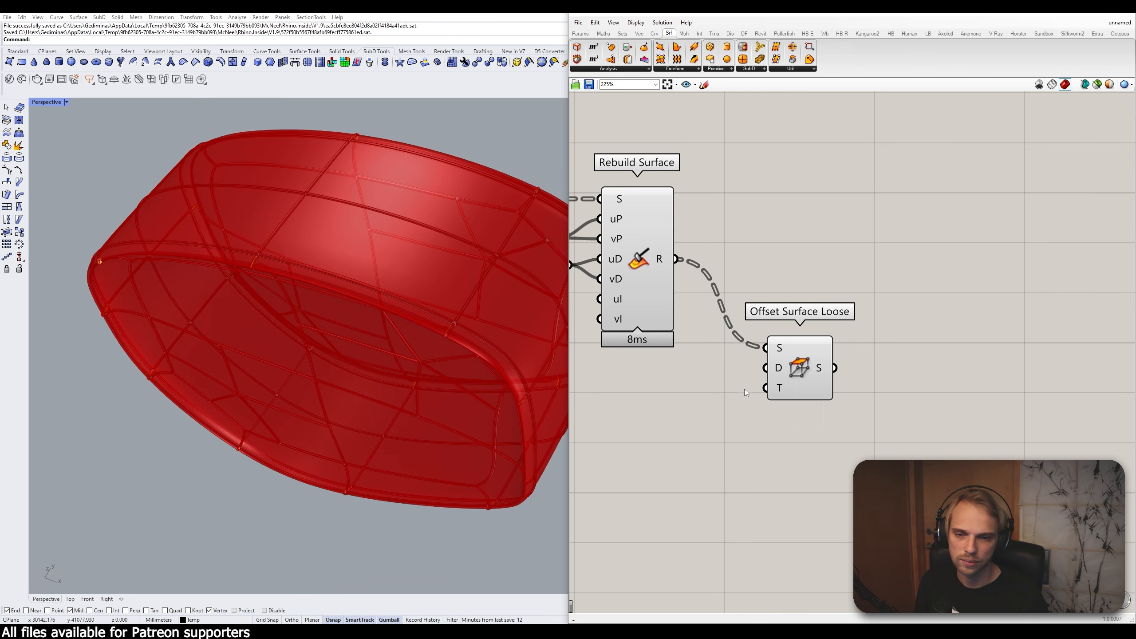
Step: Add a number slider set to 20, connect it to the D input of Offset Surface Loose, and align it with that input
double_click(708, 395)
type("20")
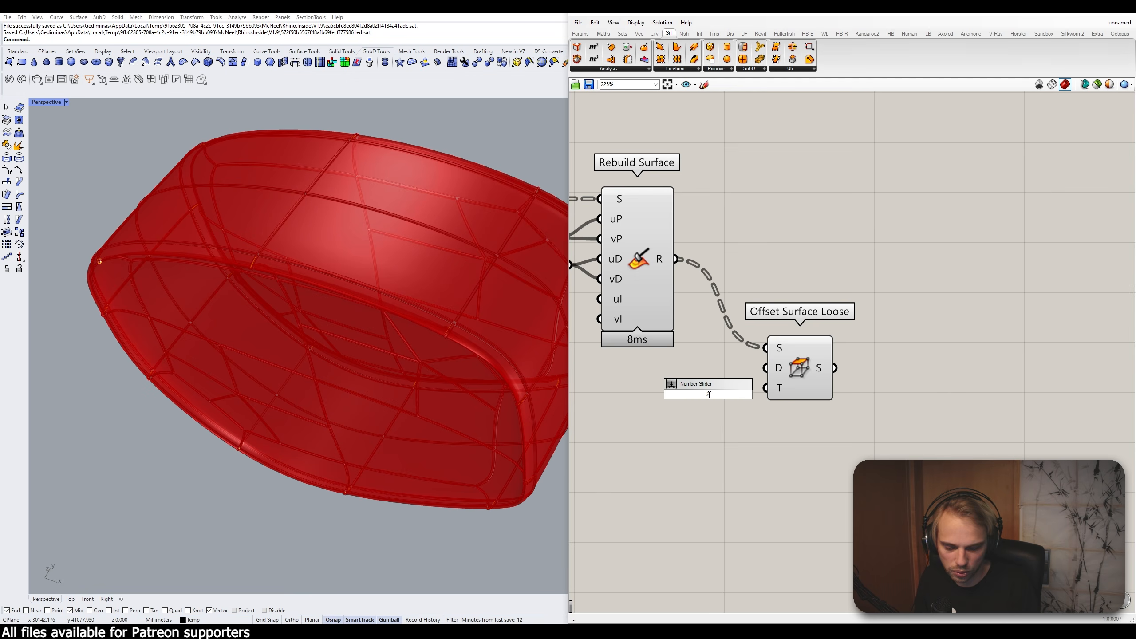
key("Return")
left_click_drag(730, 394, 823, 376)
left_click(808, 420)
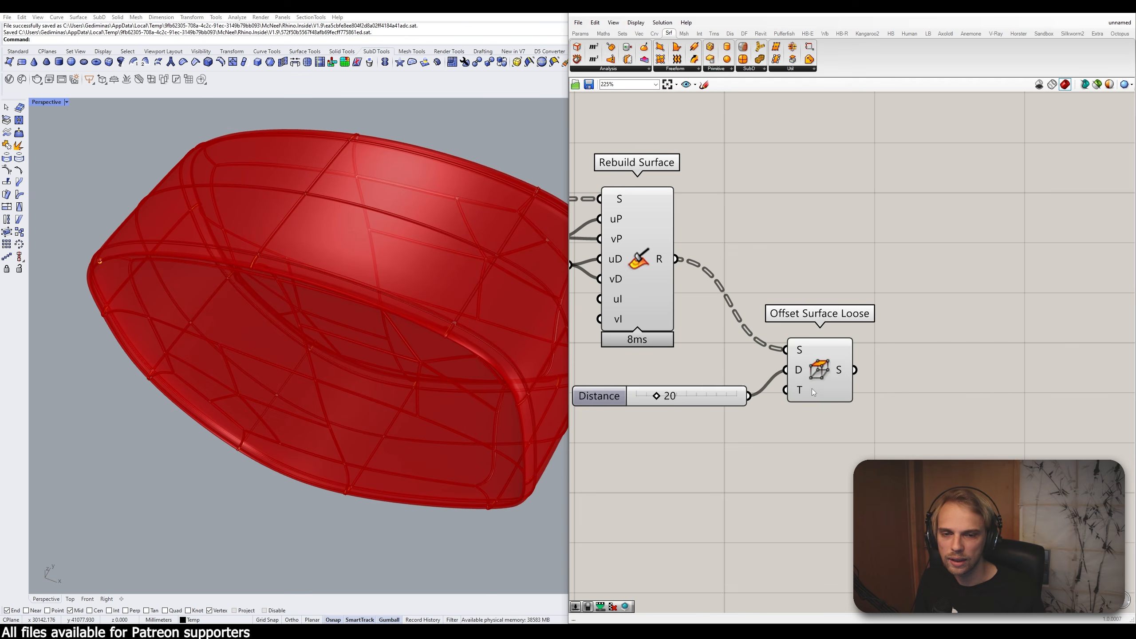
mouse_move(801, 392)
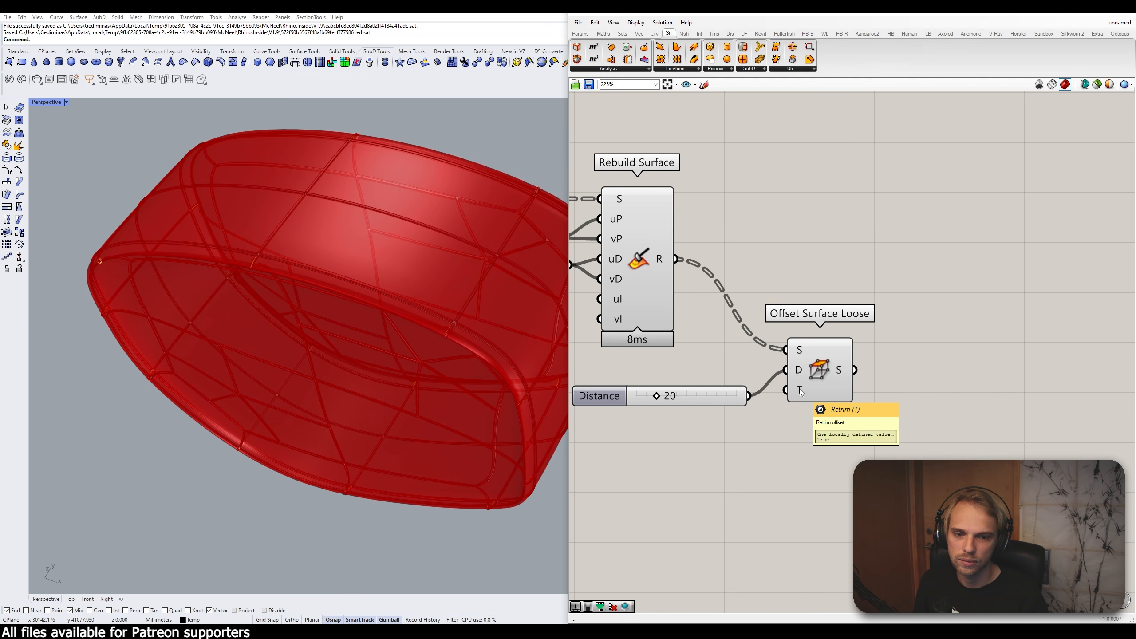
left_click_drag(715, 405, 717, 379)
left_click(814, 375)
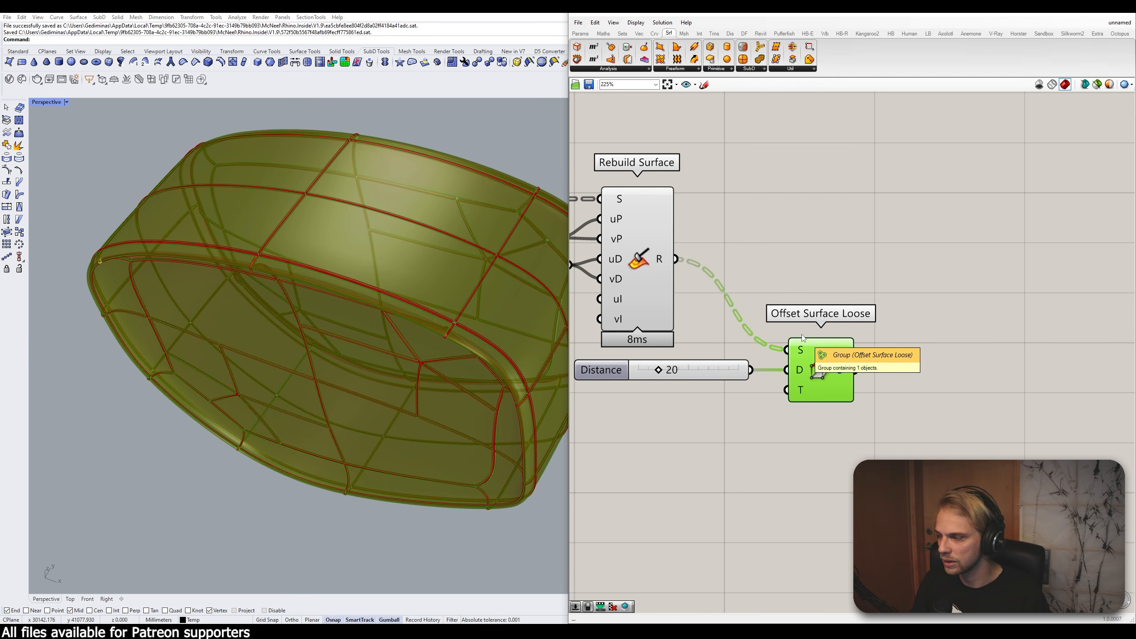
left_click(796, 214)
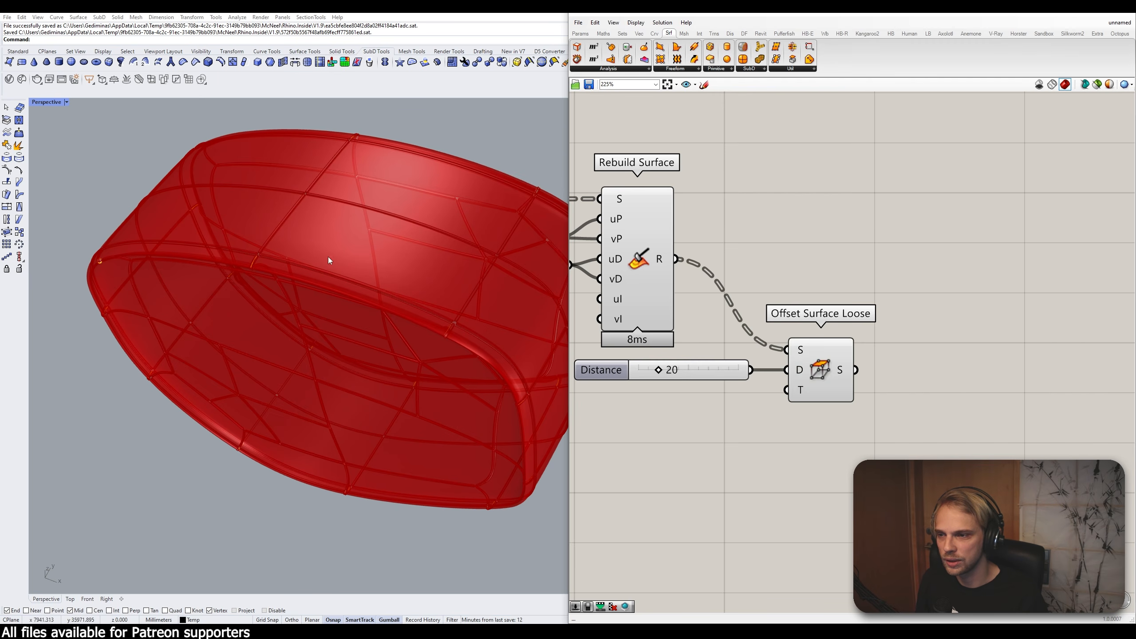
Step: Raise the offset distance slider to 100 with the rebuilt surfaces highlighted at a frame joint
left_click(642, 262)
scroll(109, 245, "up", 4)
scroll(108, 250, "down", 4)
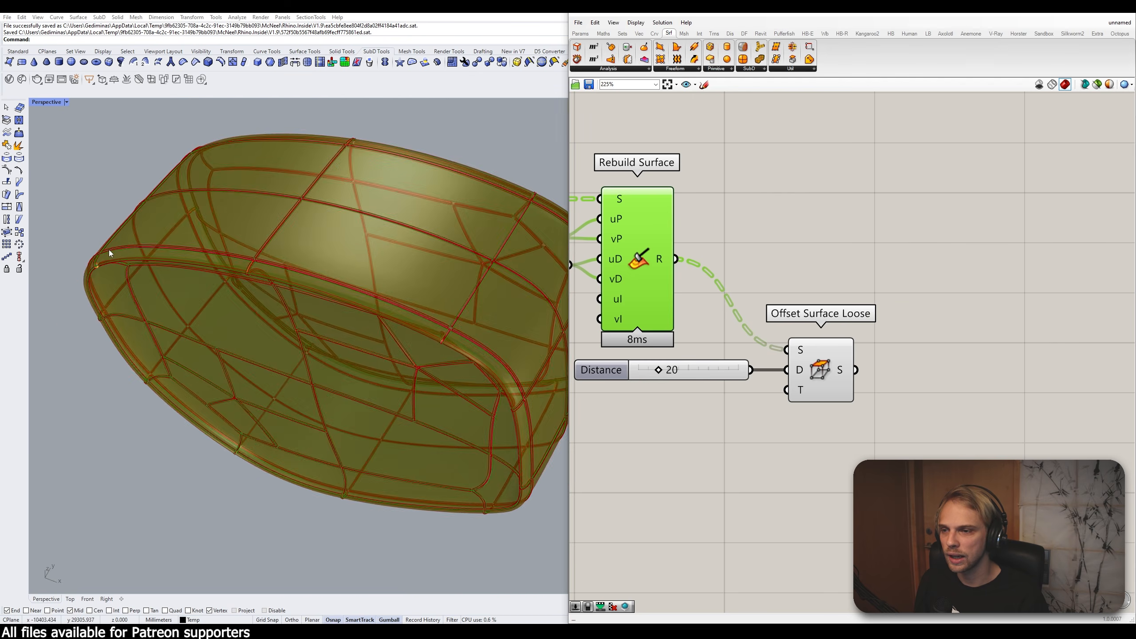
scroll(108, 250, "down", 3)
scroll(353, 296, "up", 8)
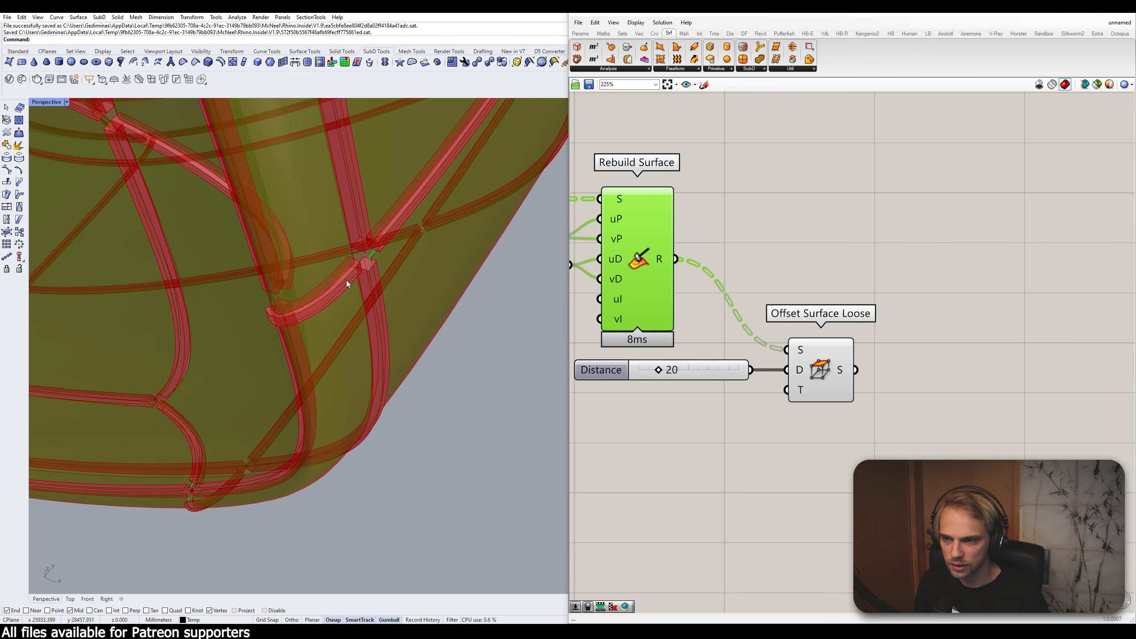
mouse_move(357, 276)
right_mouse_down()
mouse_move(372, 259)
mouse_move(353, 273)
right_mouse_up()
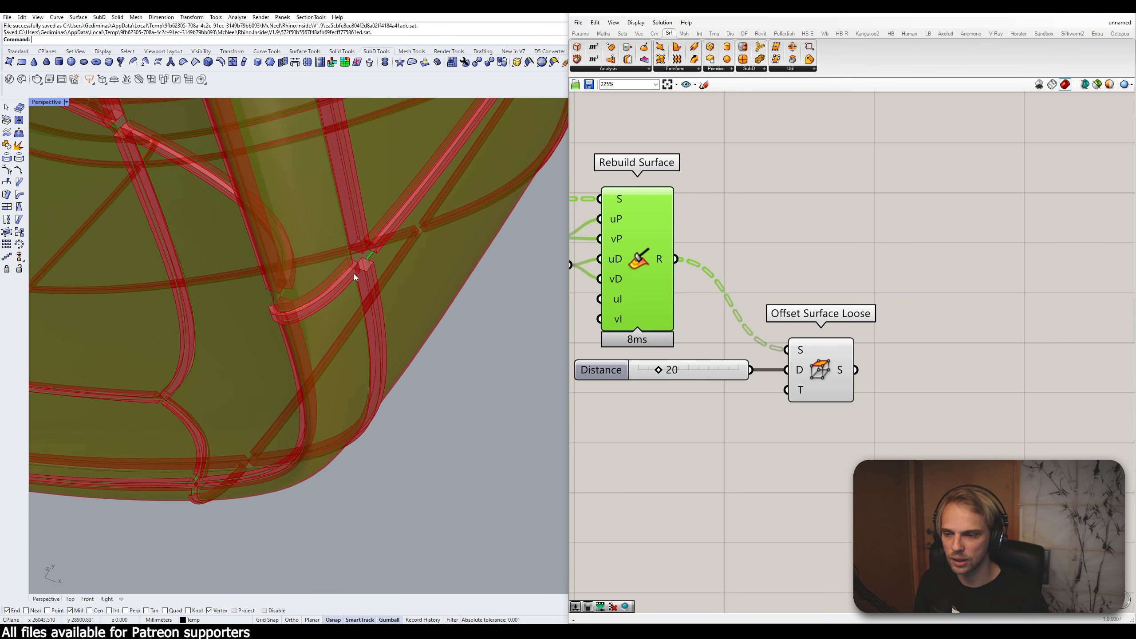
left_click_drag(659, 369, 775, 385)
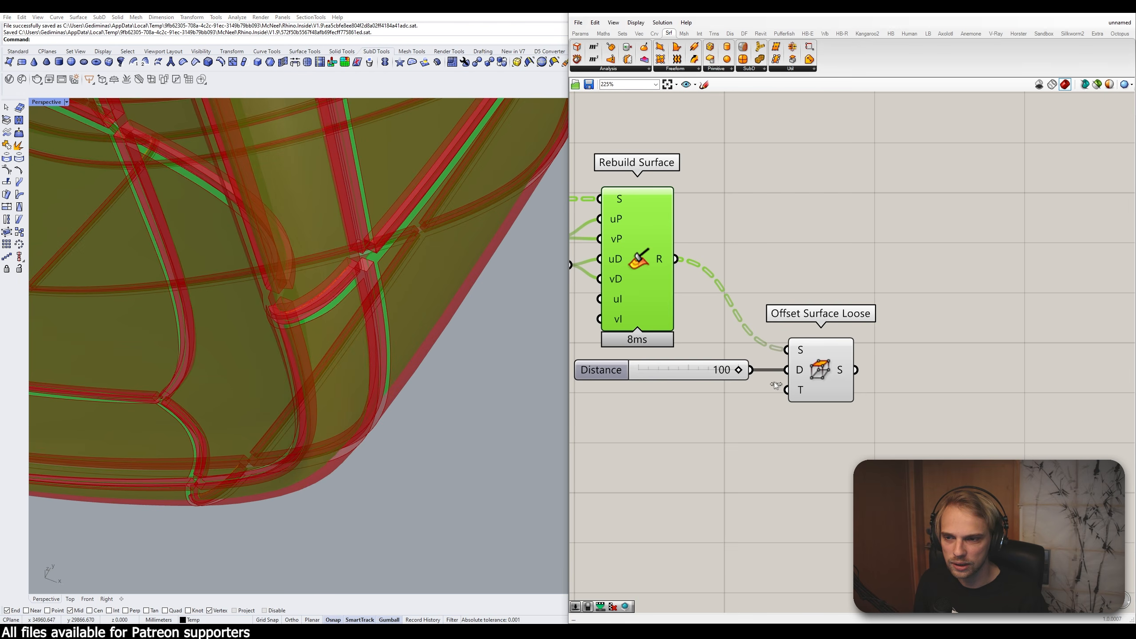
left_click(713, 449)
scroll(372, 257, "up", 3)
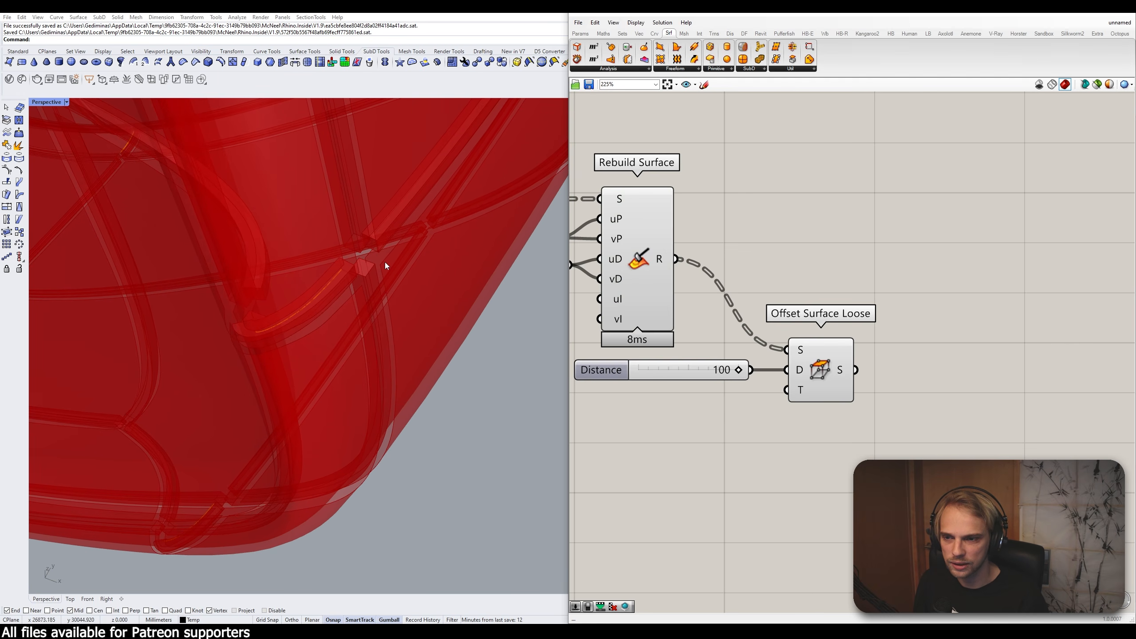
Step: Turn off the preview of the framing components from Rectangle and Sweep1 through Cap Holes to Add Geometry DirectShape
scroll(789, 241, "down", 7)
right_click_drag(788, 242, 824, 432)
left_click_drag(941, 372, 693, 219)
middle_click(692, 219)
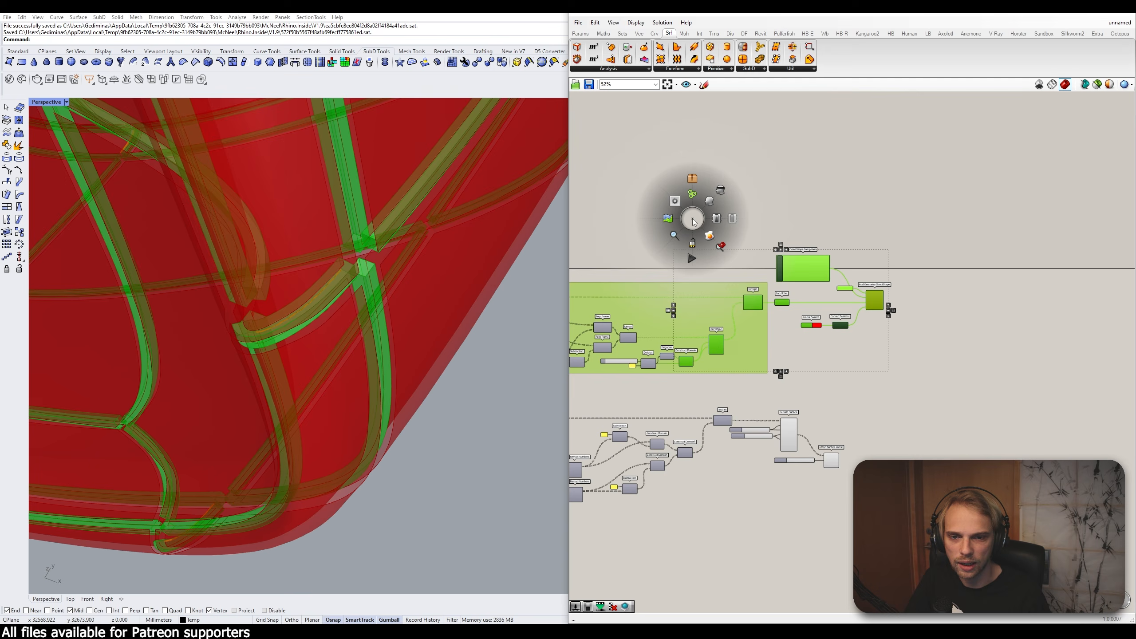
left_click(721, 191)
left_click(657, 230)
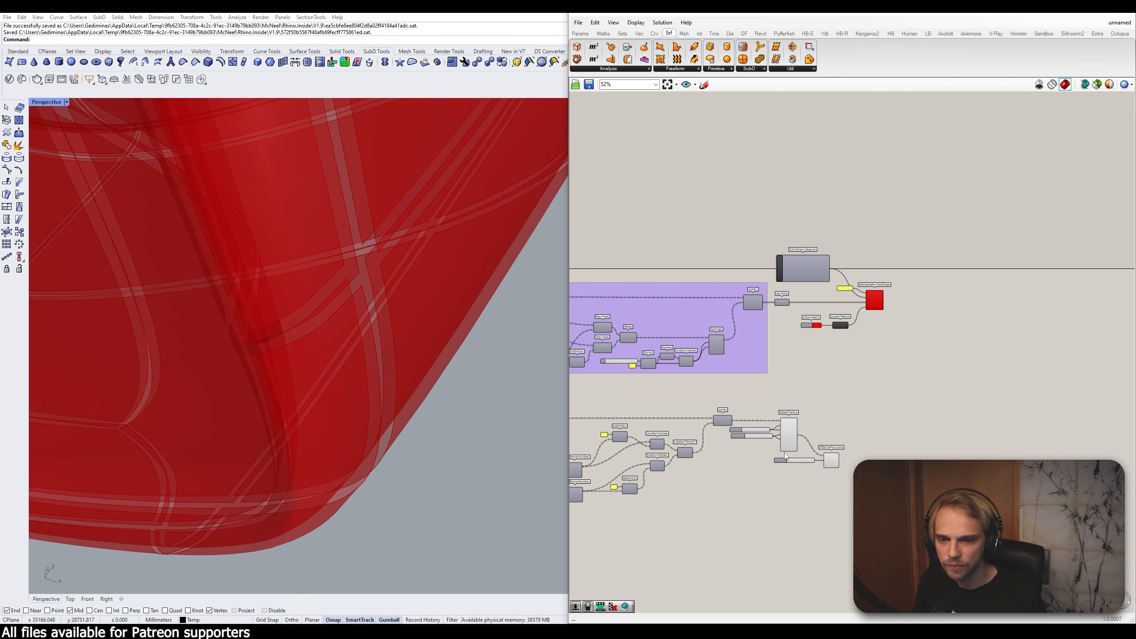
Step: Highlight the Rebuild Surface and Offset Surface Loose results in turn to compare the inner and outer panel faces
scroll(795, 445, "up", 3)
left_click(791, 440)
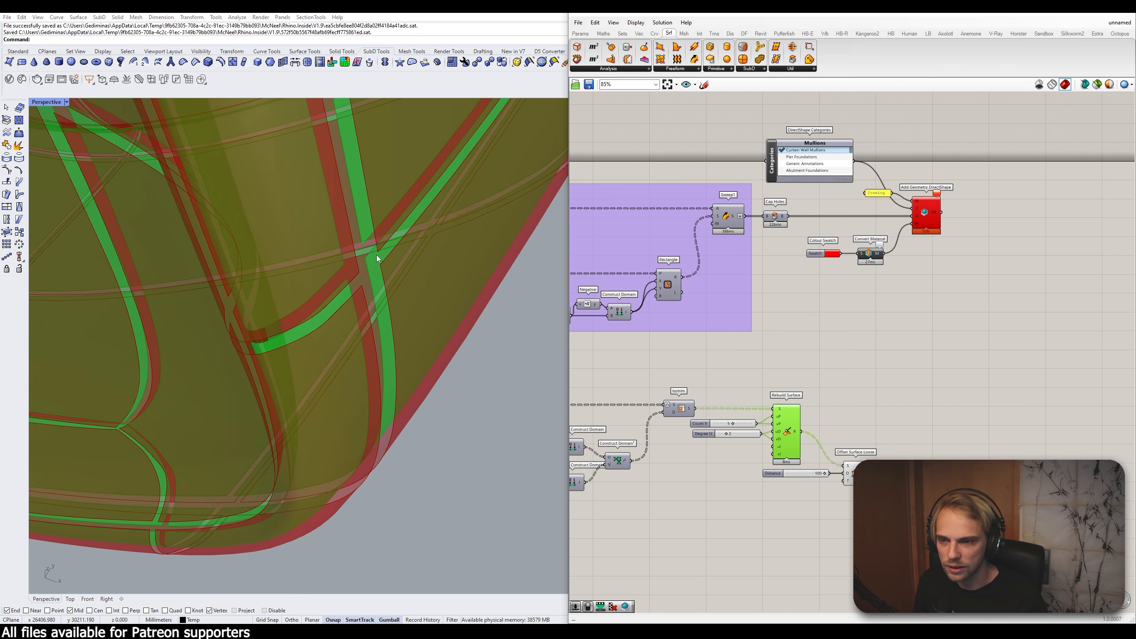
left_click(848, 474)
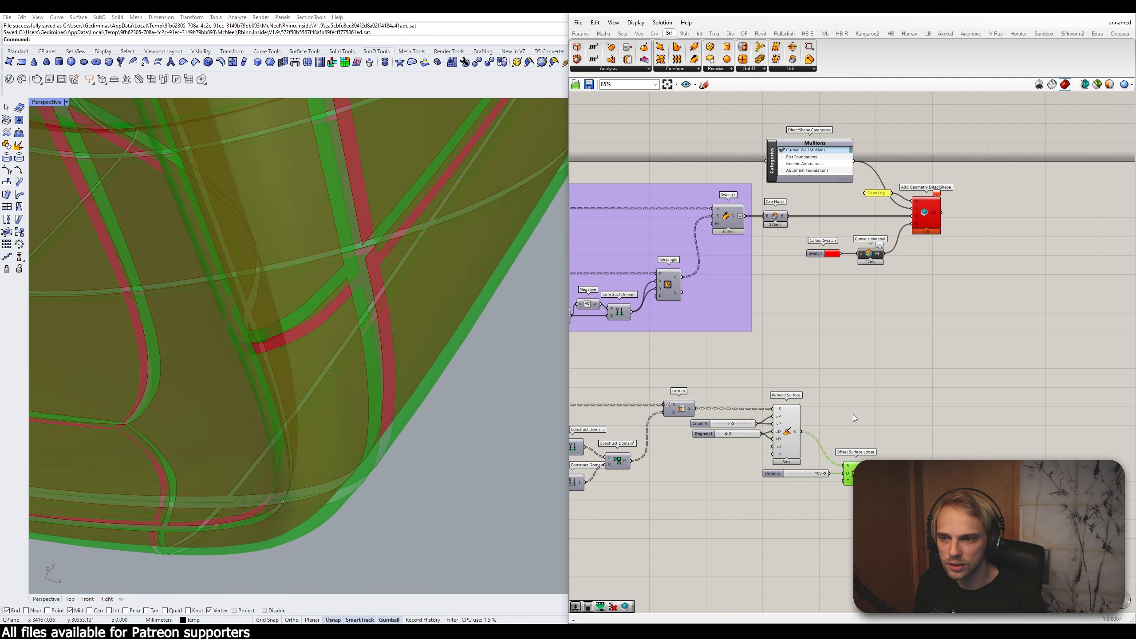
left_click(791, 442)
left_click(877, 395)
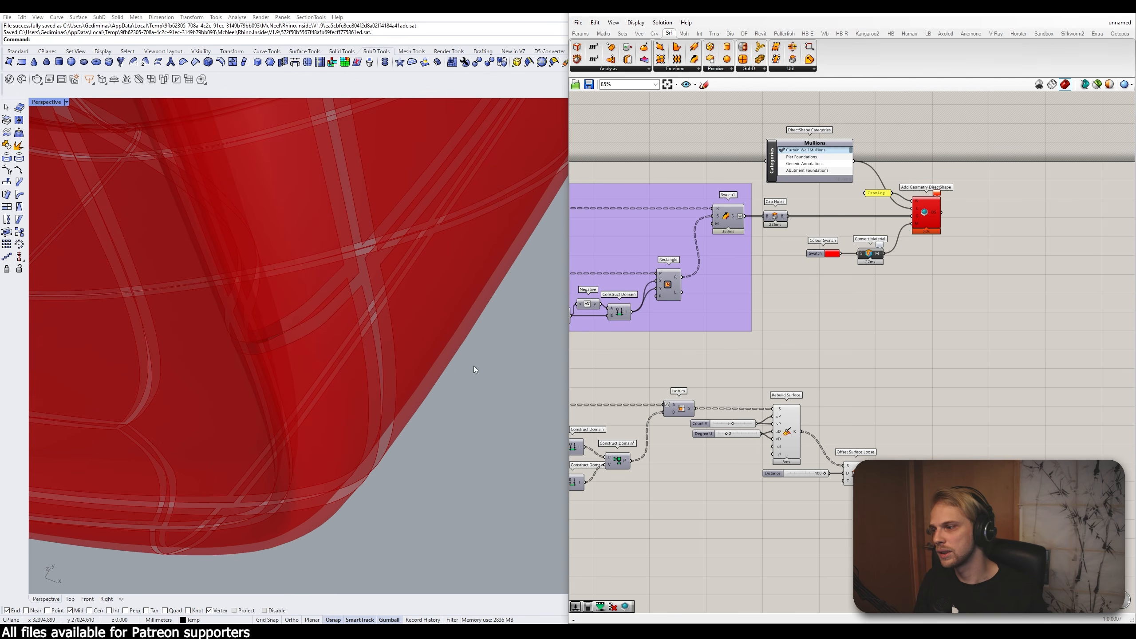
Step: Add a Brep Wireframe component and connect Rebuild Surface's R output to its B input
double_click(874, 407)
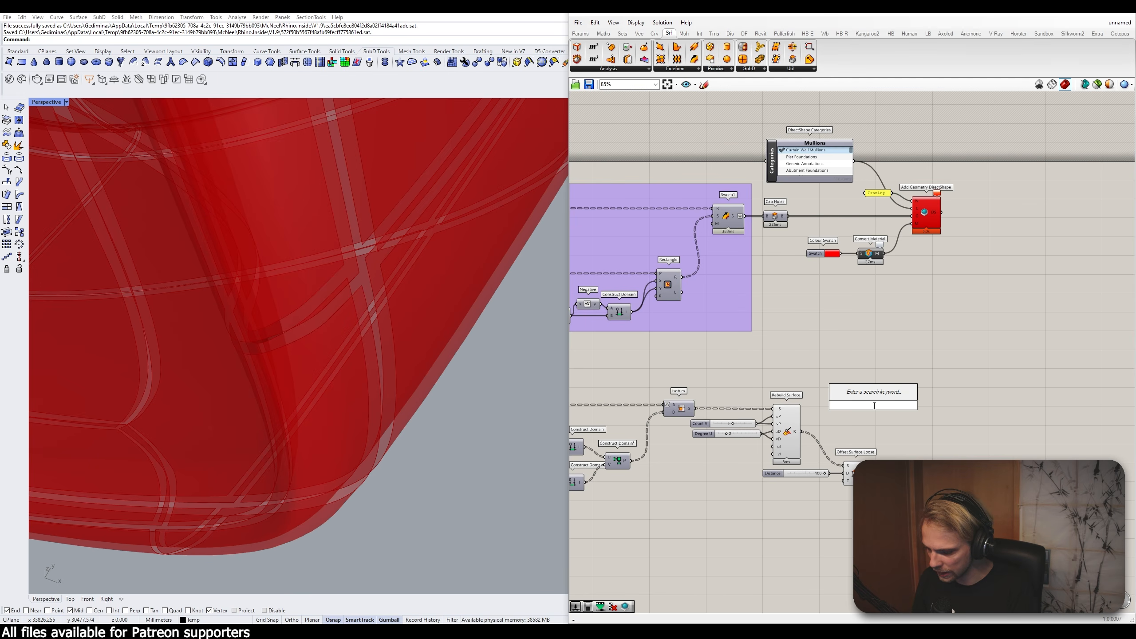
type("brep")
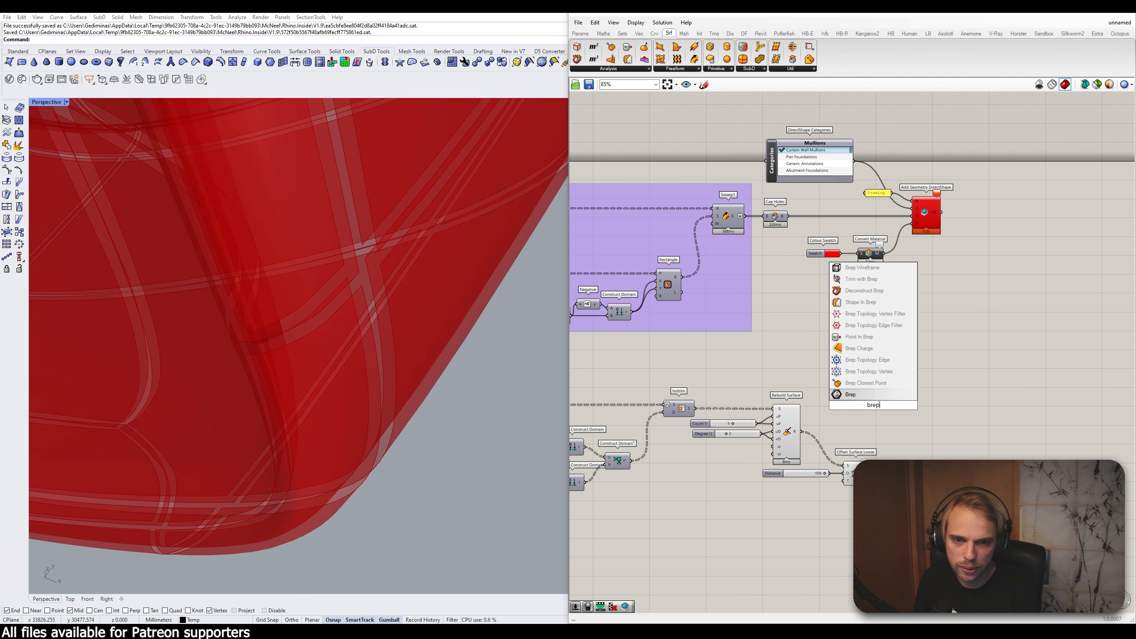
key("BackSpace")
key("BackSpace")
key("BackSpace")
key("BackSpace")
type("wir")
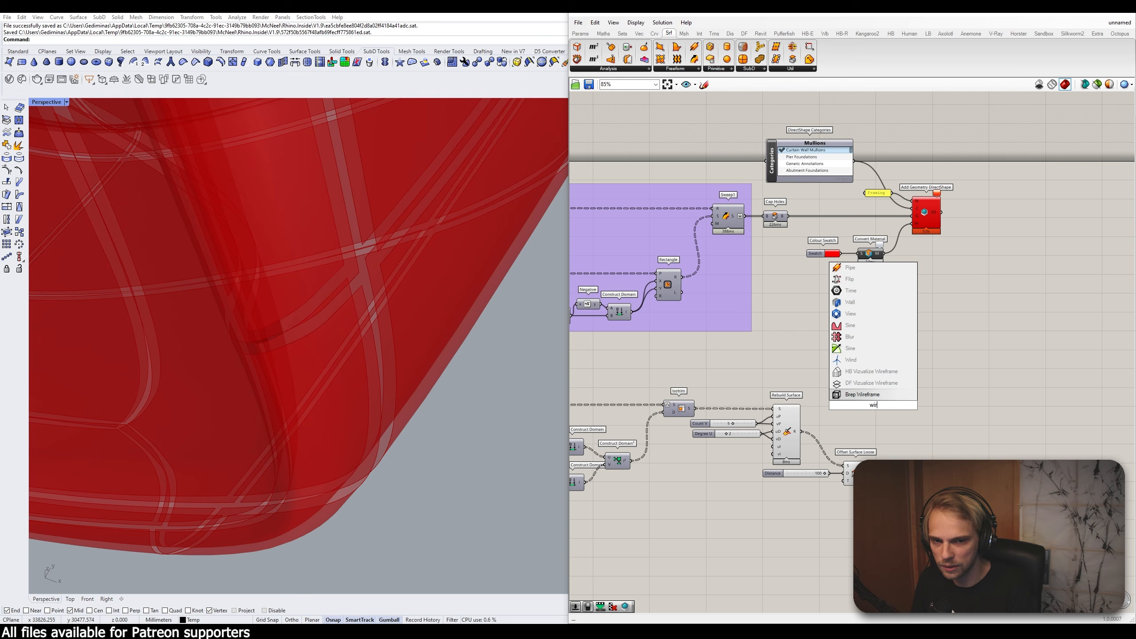
key("Return")
scroll(815, 411, "up", 3)
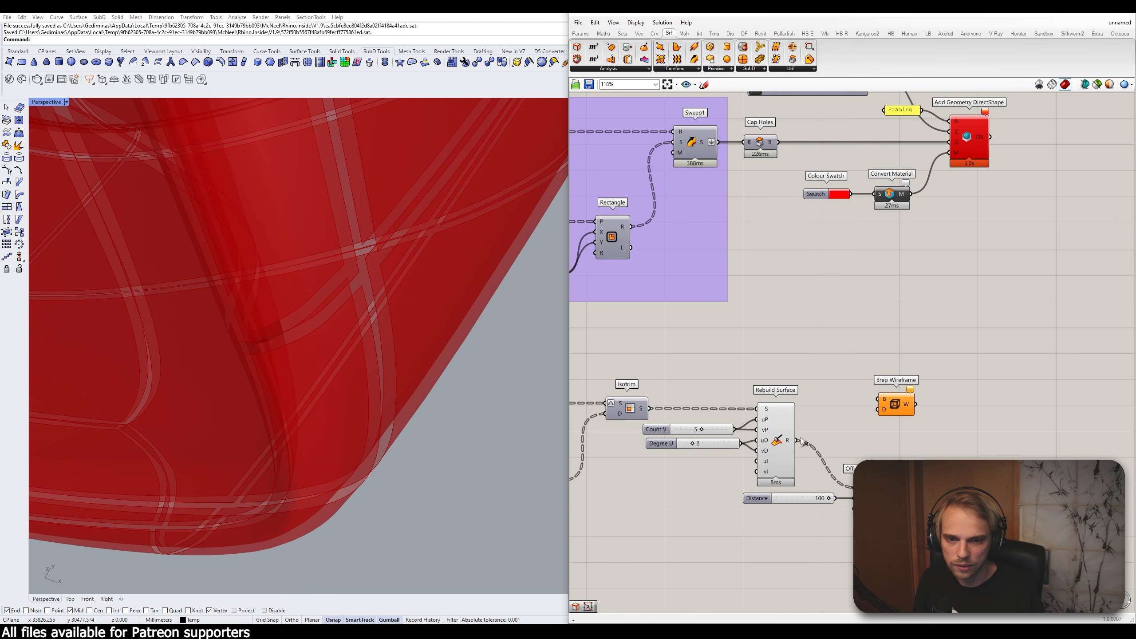
left_click_drag(798, 440, 898, 420)
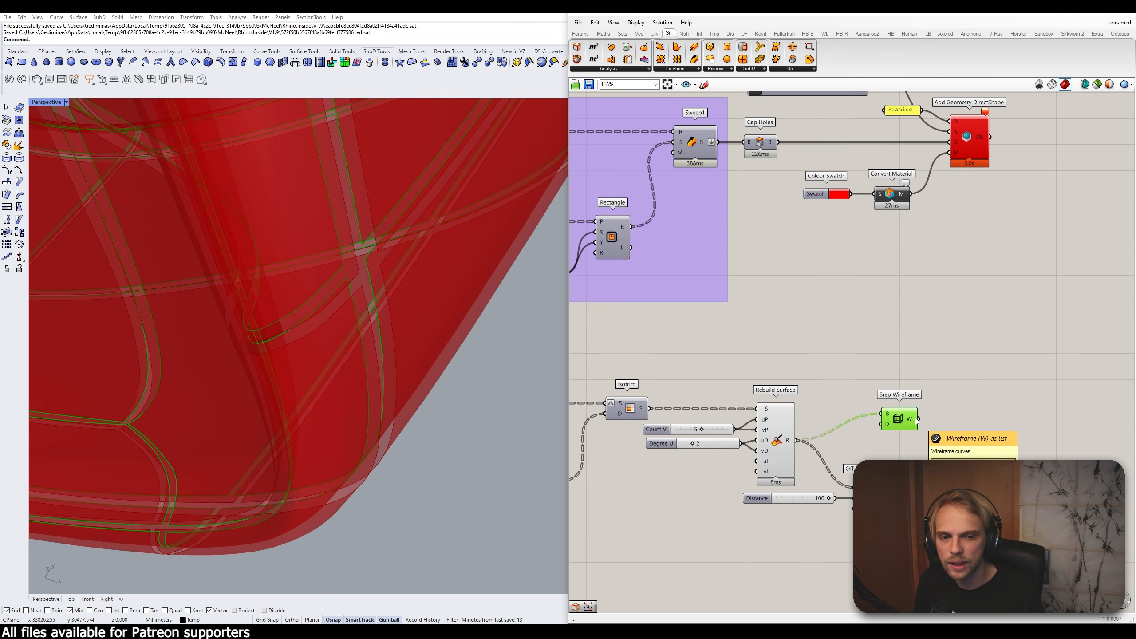
Step: Duplicate Brep Wireframe below the first one and feed the copy from Offset Surface Loose's S output
right_click_drag(917, 421, 887, 356)
left_click_drag(880, 363, 899, 428)
left_click_drag(912, 431, 903, 437)
right_click_drag(951, 403, 885, 404)
left_click(901, 365)
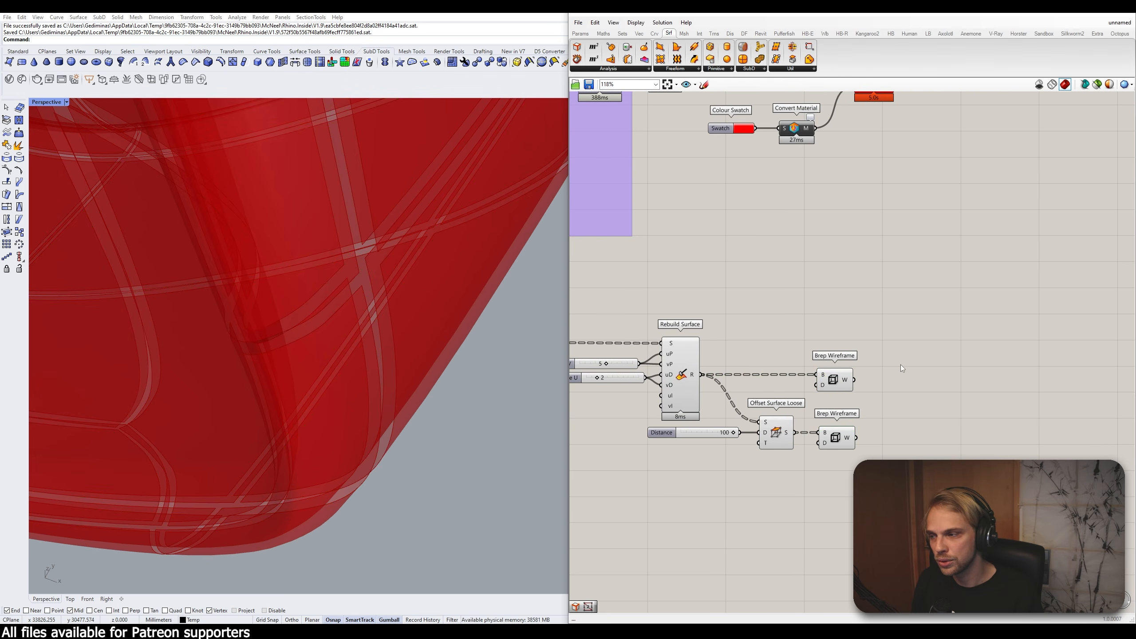
Step: Add a Join Curves component after each Brep Wireframe and connect each W output to the matching C input
double_click(902, 368)
type("join")
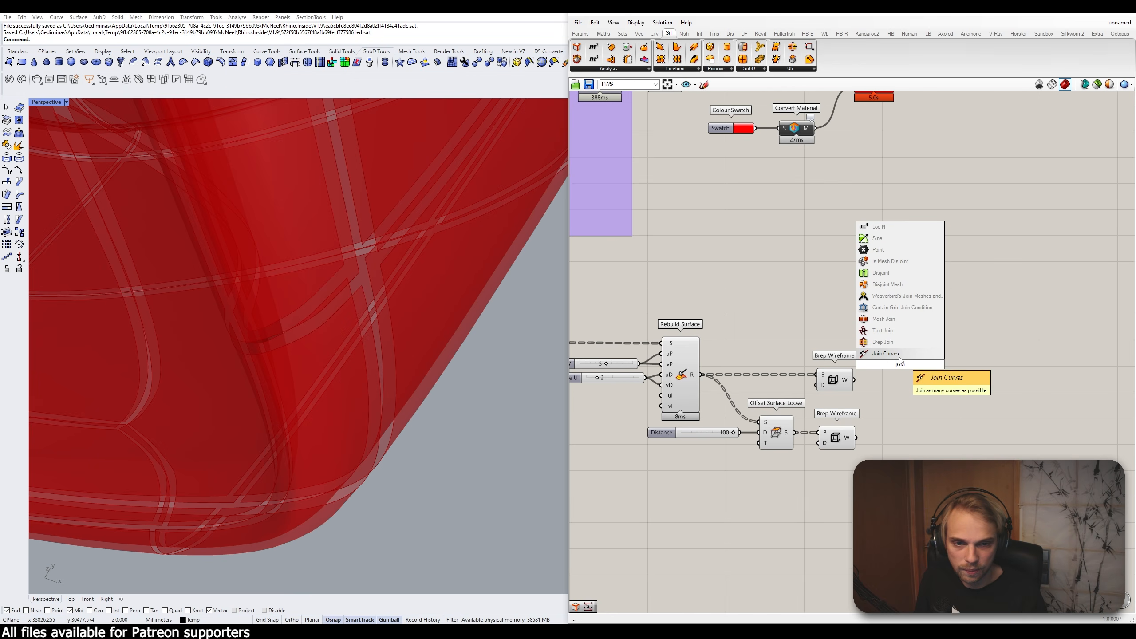
left_click(900, 357)
left_click_drag(855, 380, 889, 446)
left_click(935, 414)
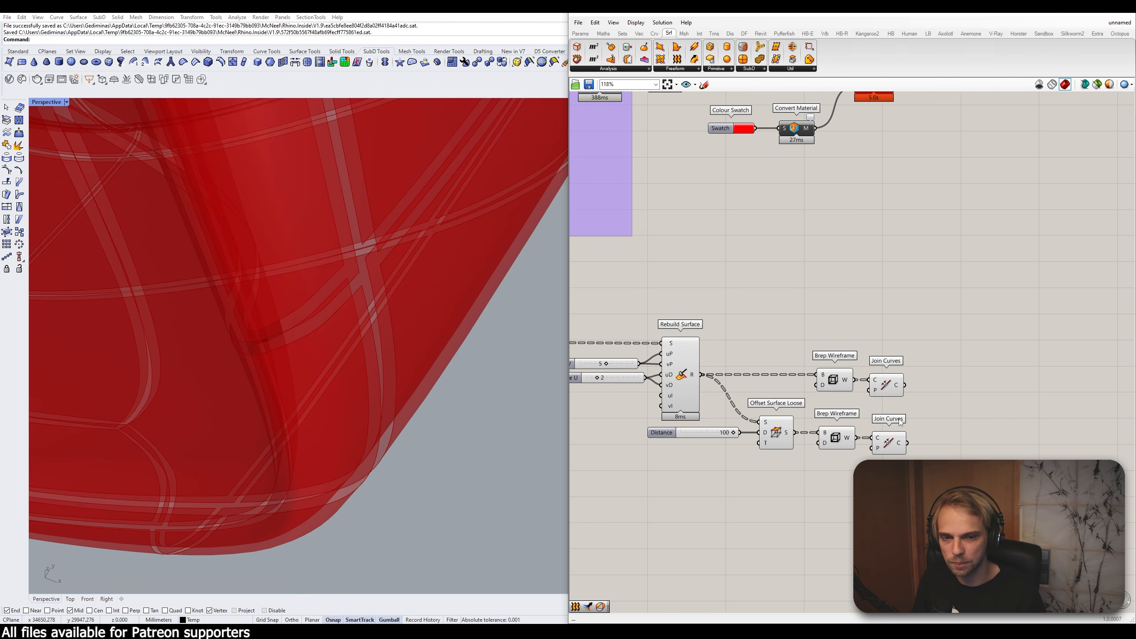
right_click_drag(899, 419, 875, 427)
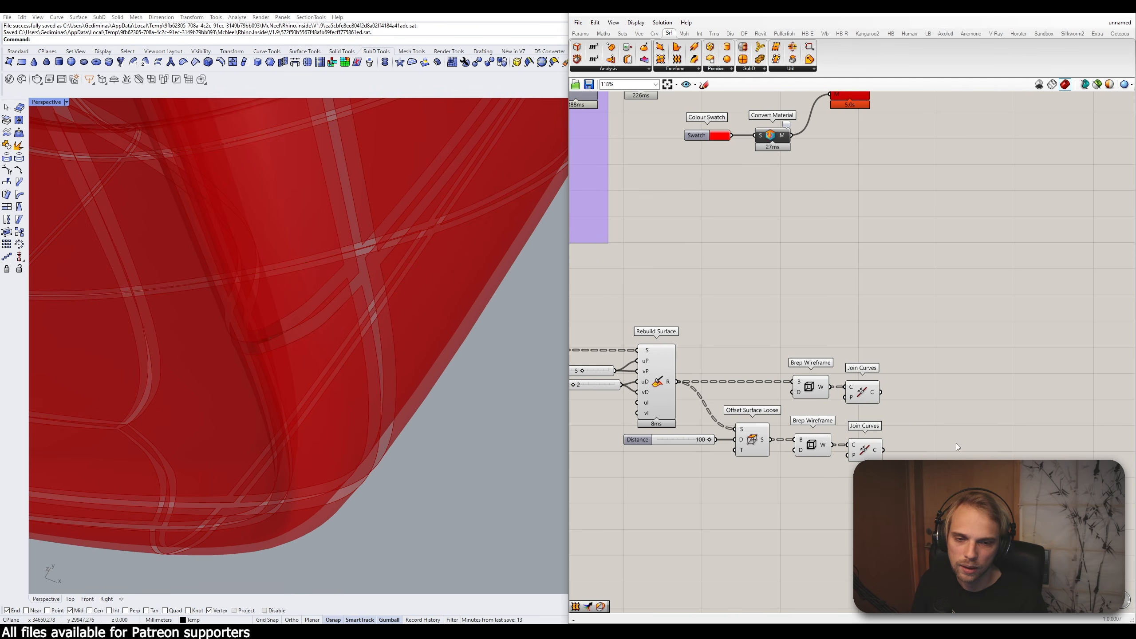
Step: Add a Merge component and connect the upper Join Curves output to D1 and the lower one to D2
right_click_drag(941, 444, 871, 438)
double_click(903, 432)
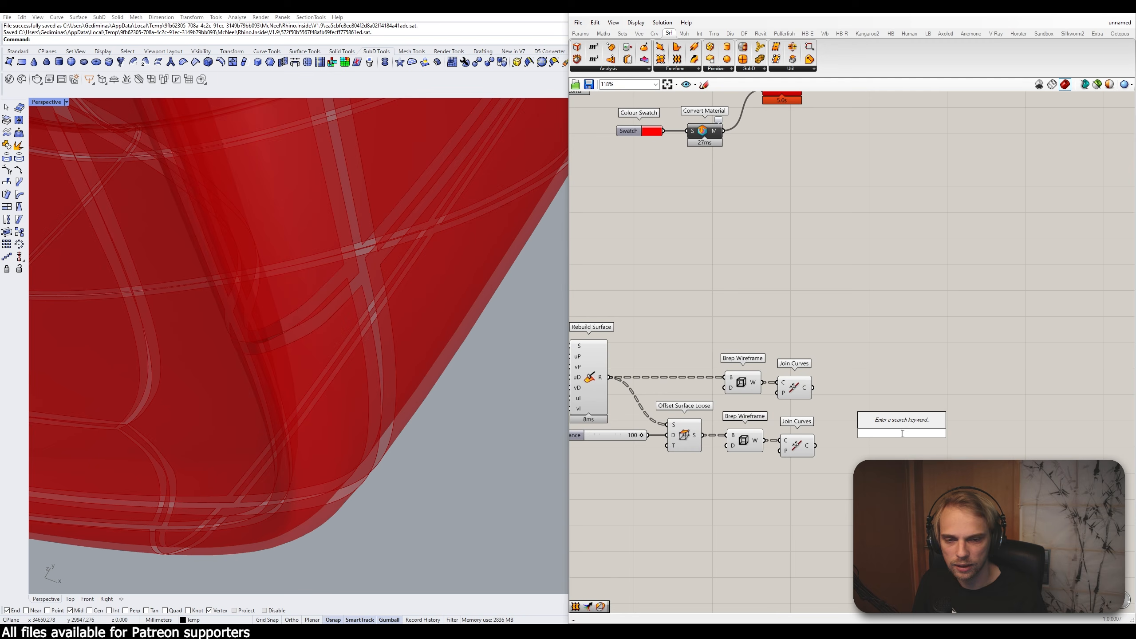
type("merge")
key("Return")
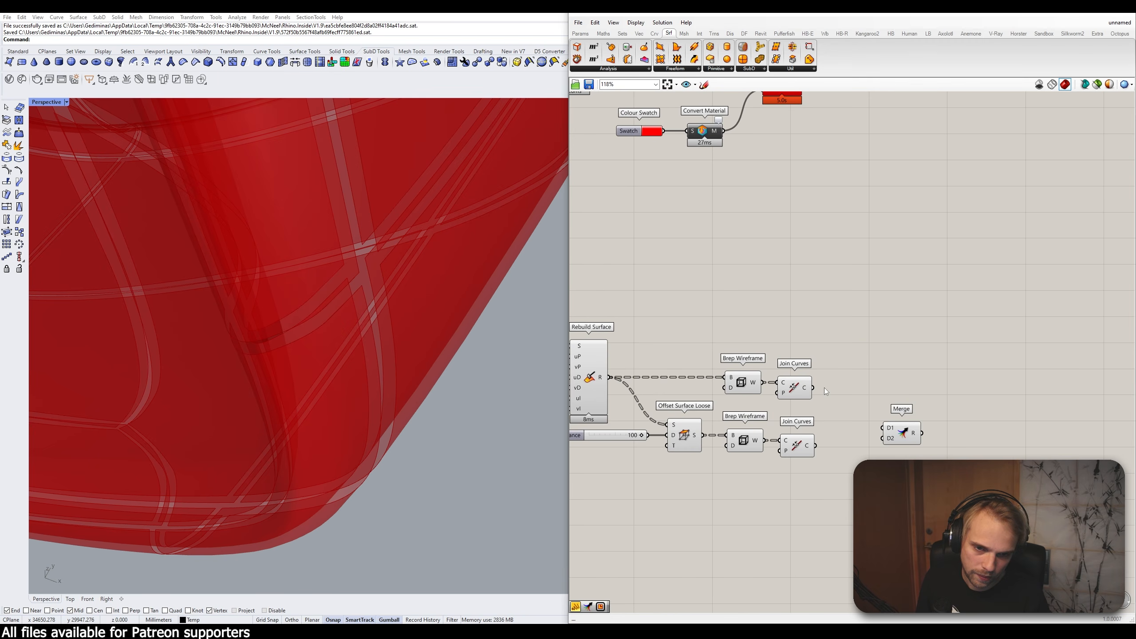
mouse_move(857, 411)
left_mouse_down()
mouse_move(883, 428)
mouse_move(868, 419)
left_mouse_up()
left_click_drag(815, 446, 850, 435)
scroll(851, 439, "up", 5)
left_click(847, 437)
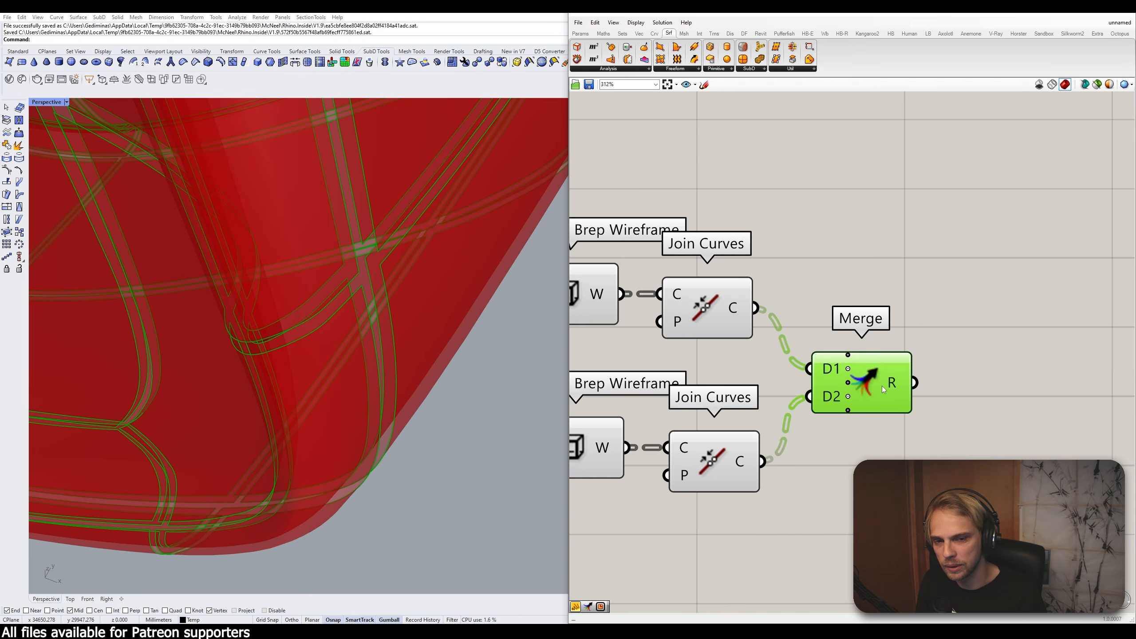
mouse_move(888, 382)
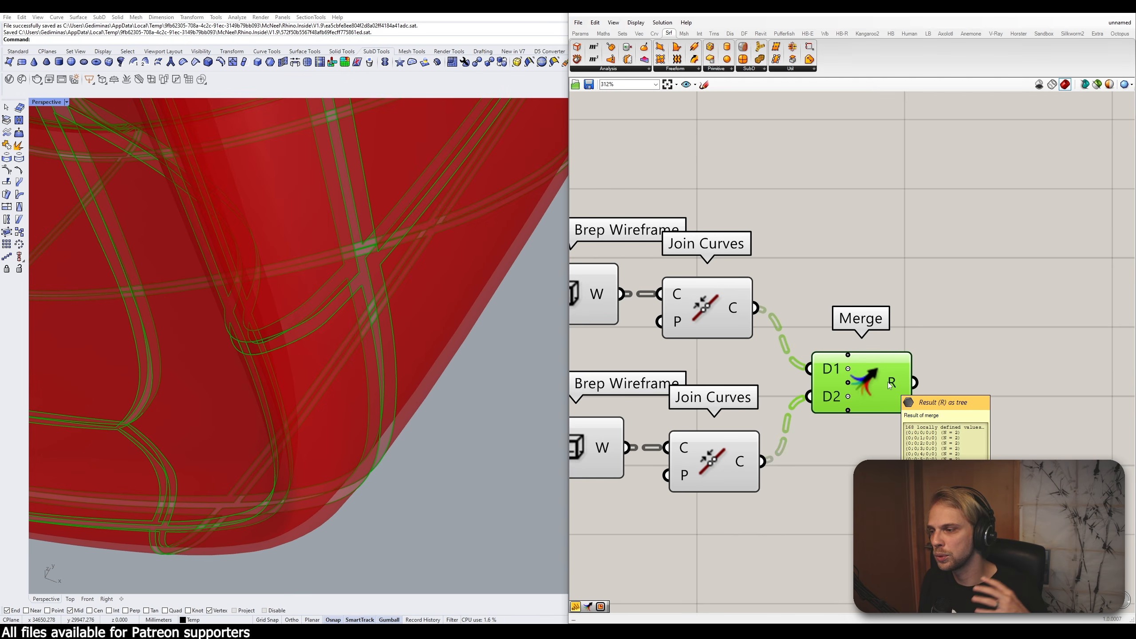
Step: Add a Loft component, connect Merge's R output to its C input, and check the lofted panel edges in the viewport
double_click(1003, 392)
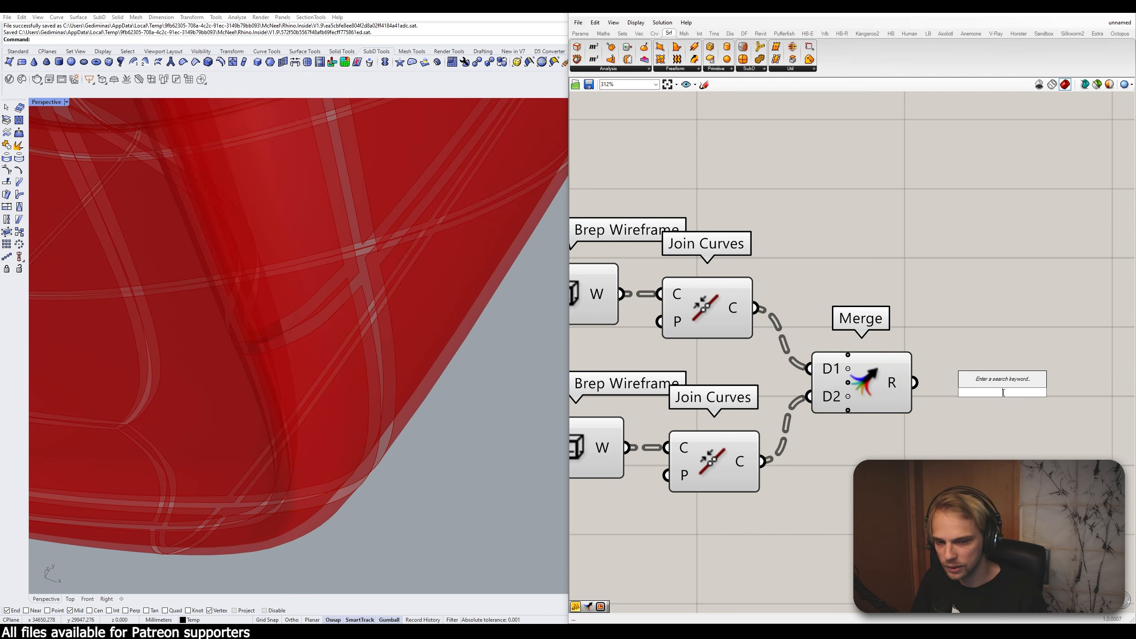
type("loft")
key("Return")
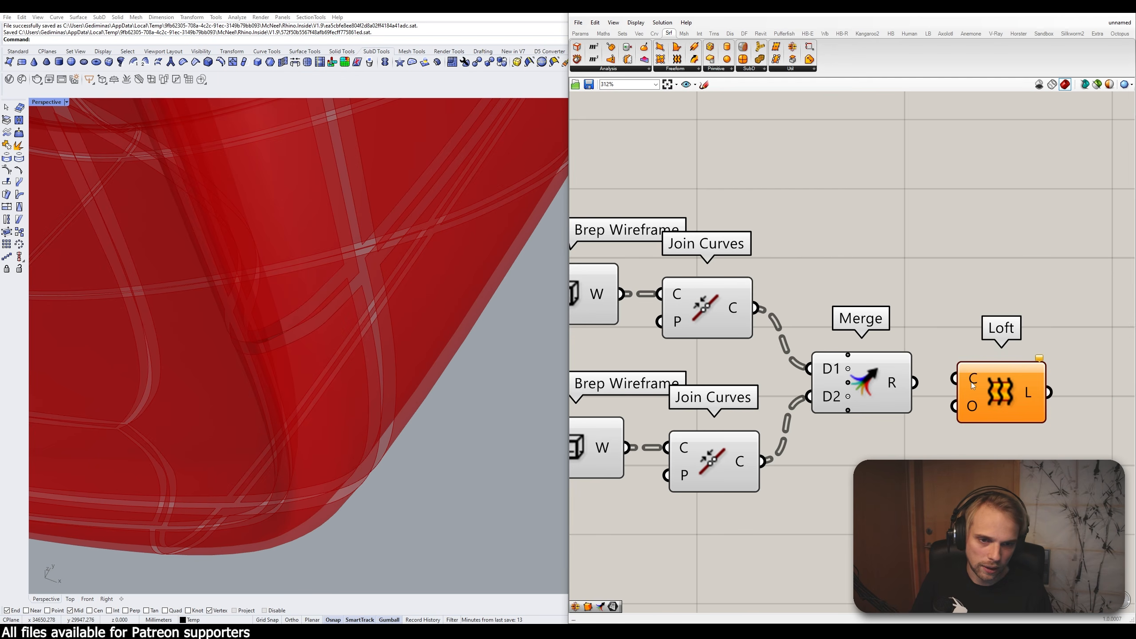
left_click_drag(914, 382, 1005, 394)
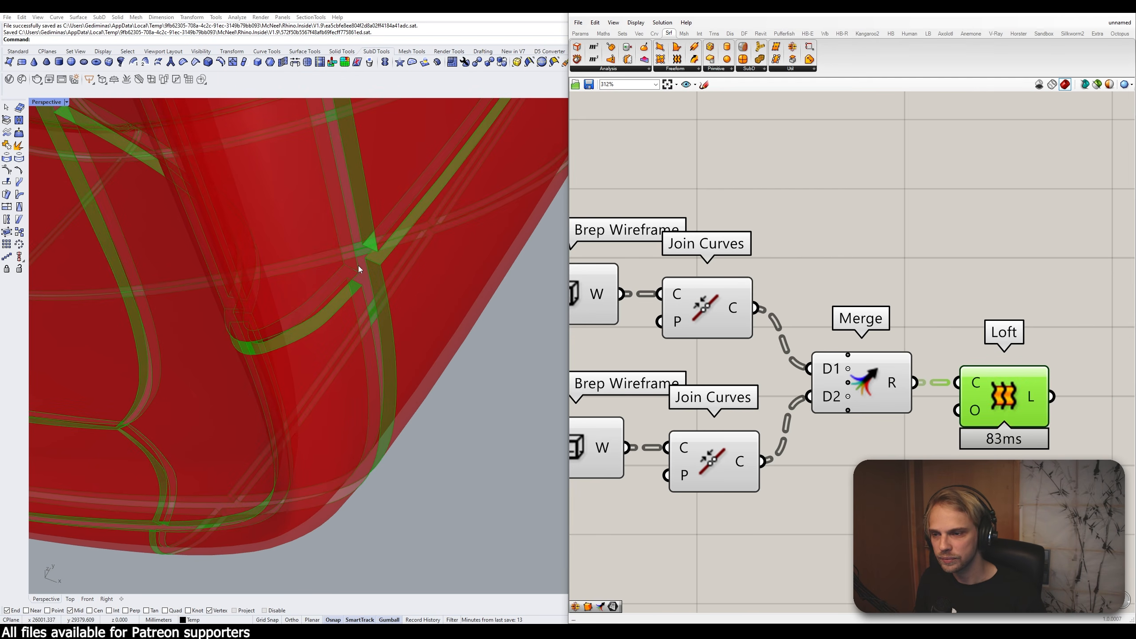
right_click_drag(358, 265, 312, 199)
scroll(364, 291, "down", 5)
scroll(364, 295, "up", 4)
scroll(320, 289, "up", 3)
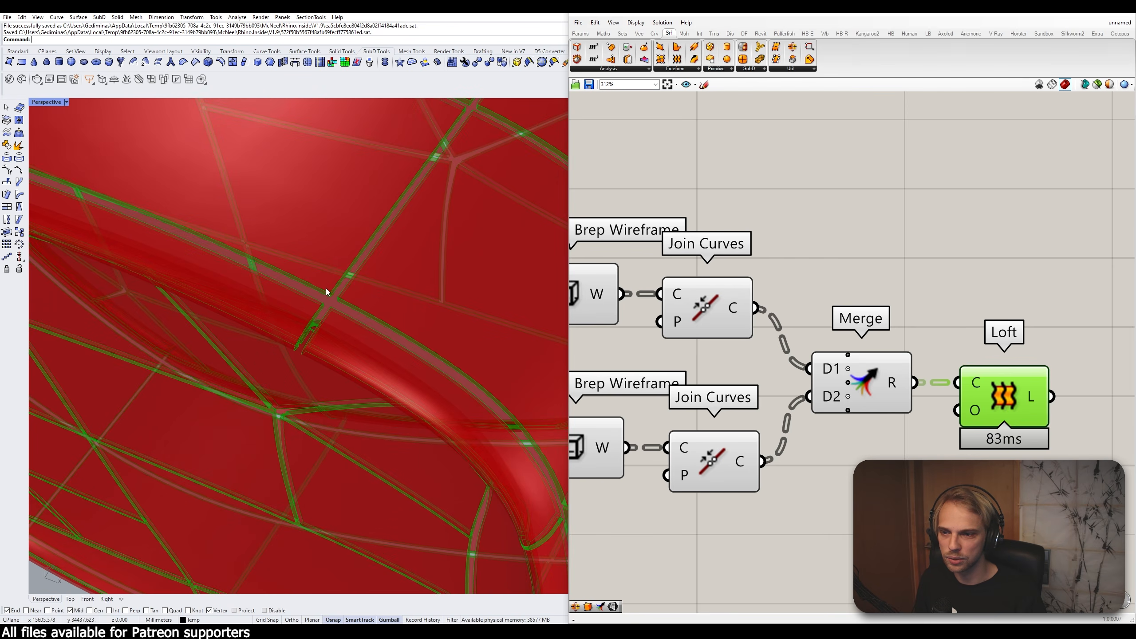
Step: Add a second Merge component and place it just after Loft
left_click(877, 293)
scroll(886, 306, "down", 4)
right_click_drag(915, 303, 774, 285)
double_click(911, 255)
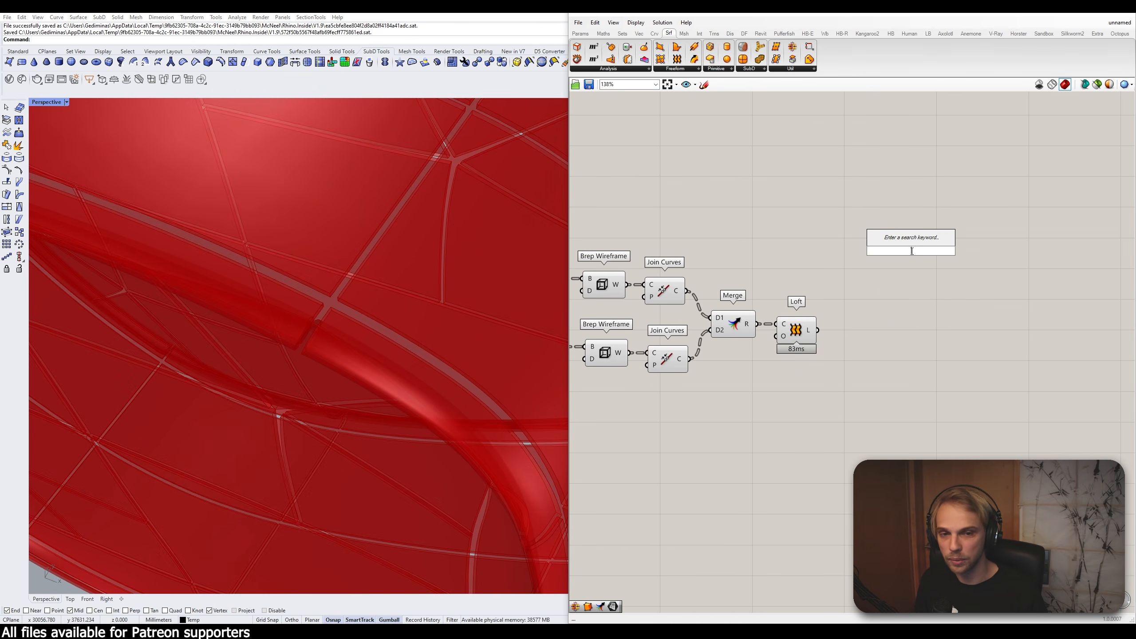
type("merge")
key("Return")
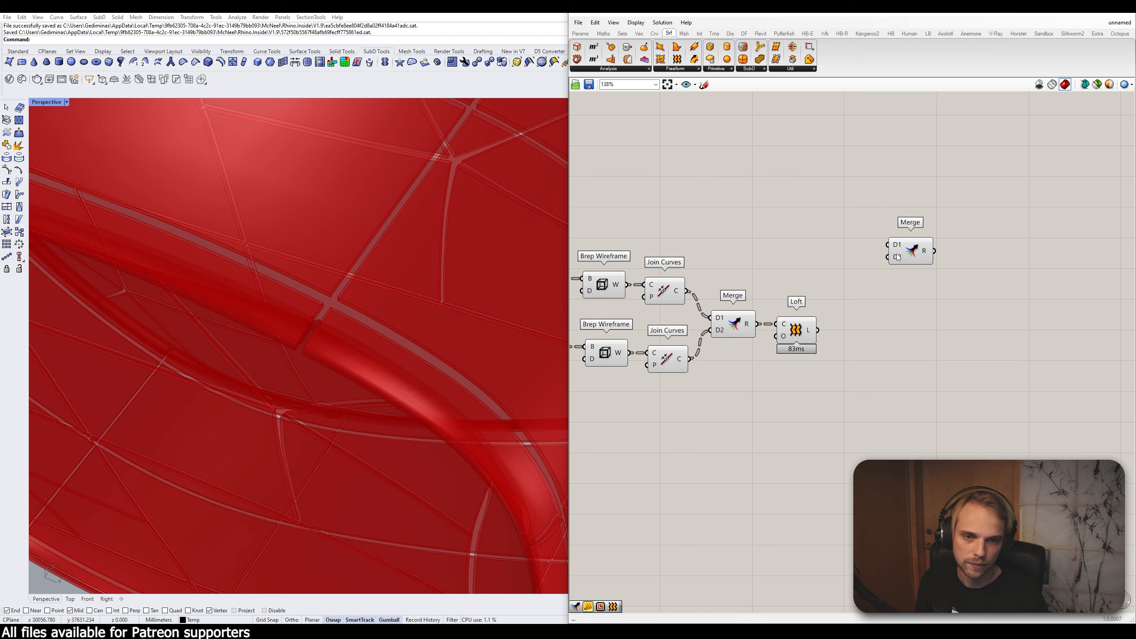
left_click_drag(898, 257, 865, 311)
right_click_drag(706, 287, 835, 282)
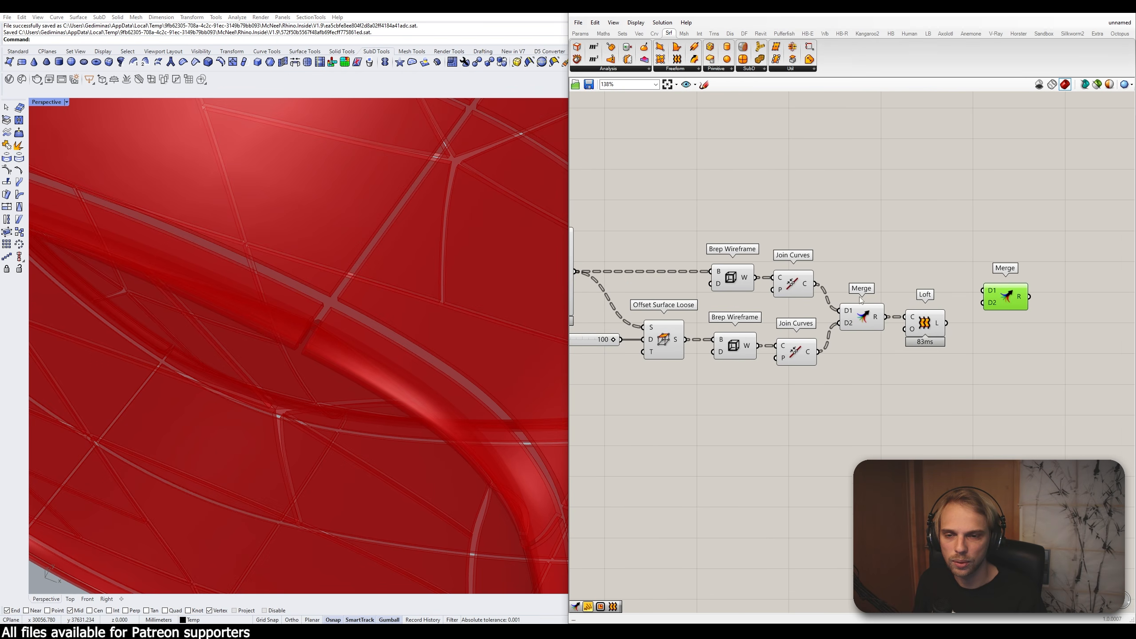
Step: Connect Rebuild Surface's R, Loft's L and Offset Surface Loose's S outputs to D1, D2 and D3 of the second Merge, and place it after Loft
scroll(836, 282, "down", 1)
left_click(596, 278)
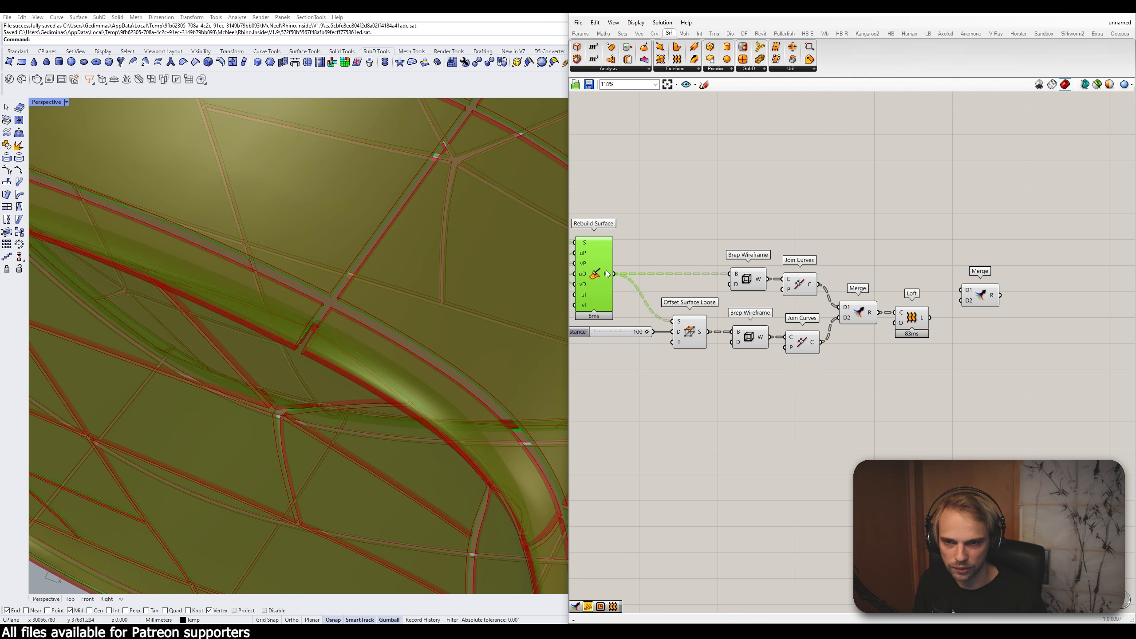
left_click_drag(616, 274, 965, 235)
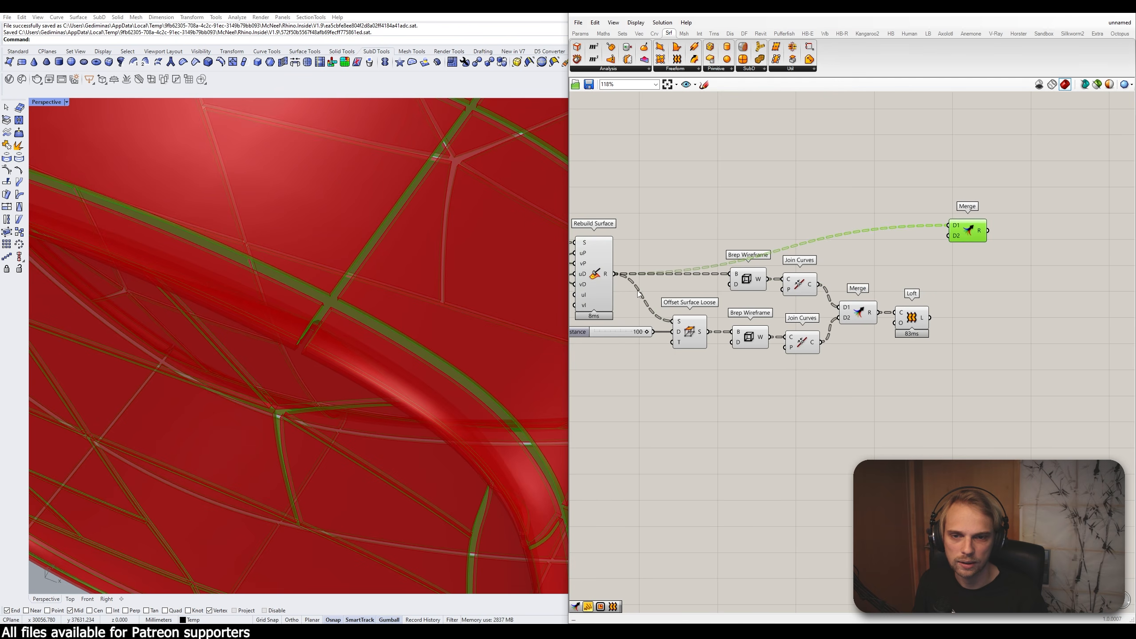
left_click(988, 281)
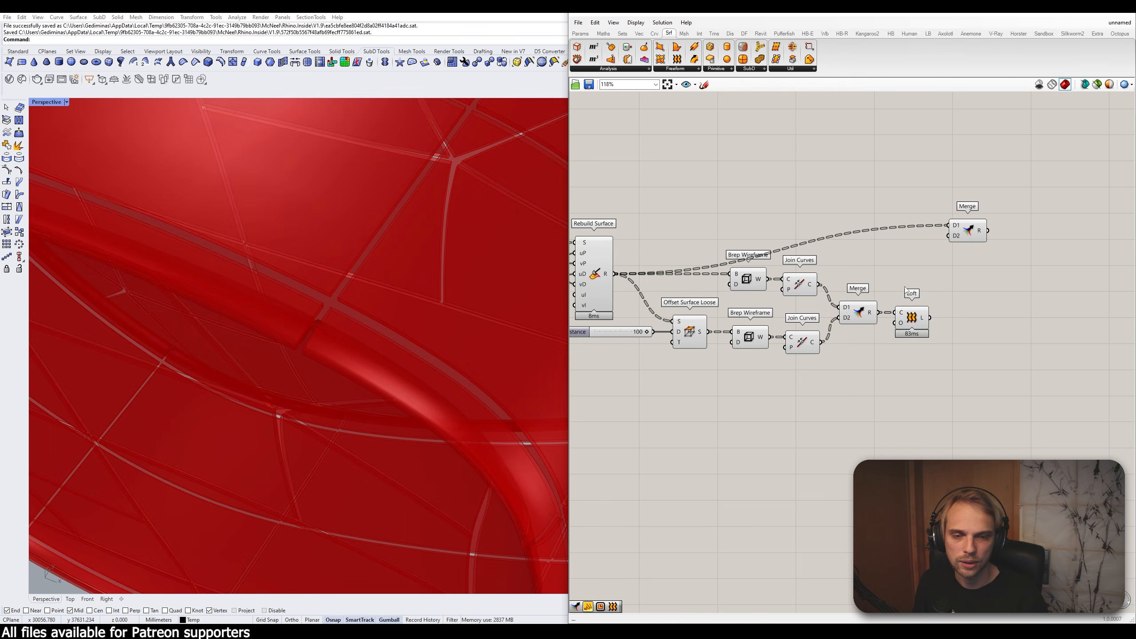
left_click_drag(930, 319, 967, 244)
left_click(683, 339)
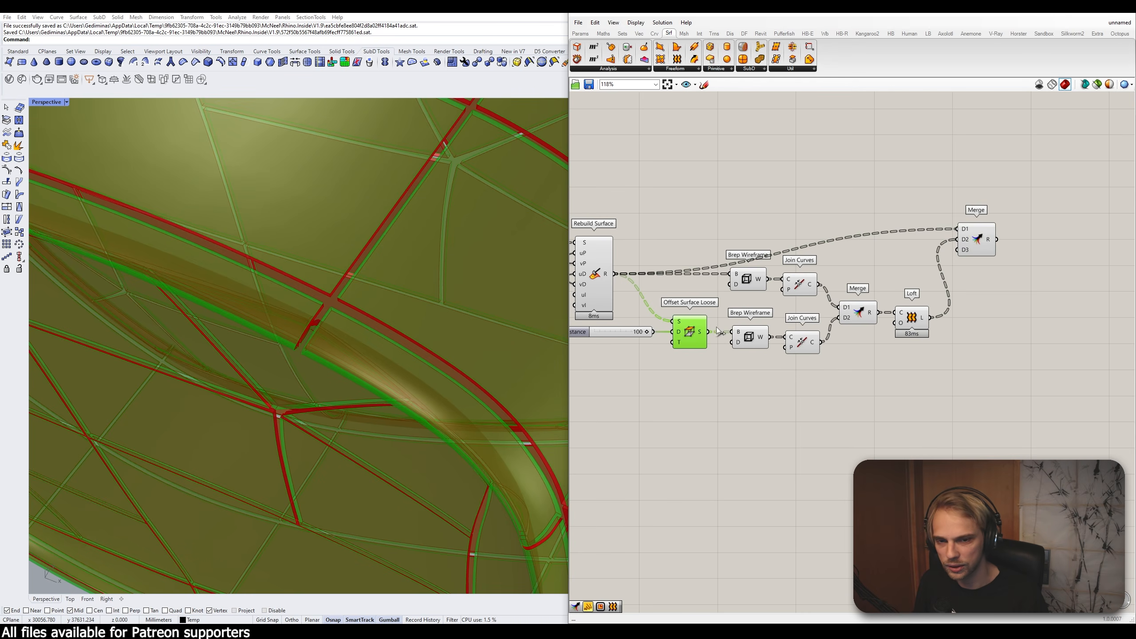
left_click_drag(715, 330, 962, 251)
left_click_drag(978, 241, 1017, 319)
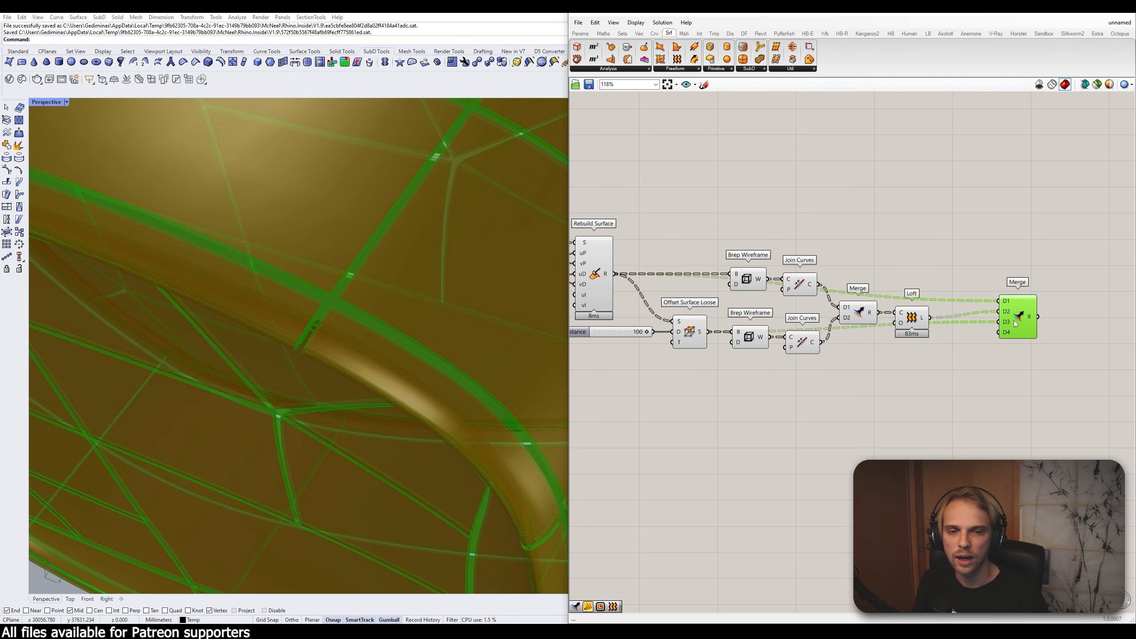
Step: Simplify the D1, D2 and D3 inputs of the second Merge, checking the data tree of its R output before and after
scroll(1012, 322, "up", 4)
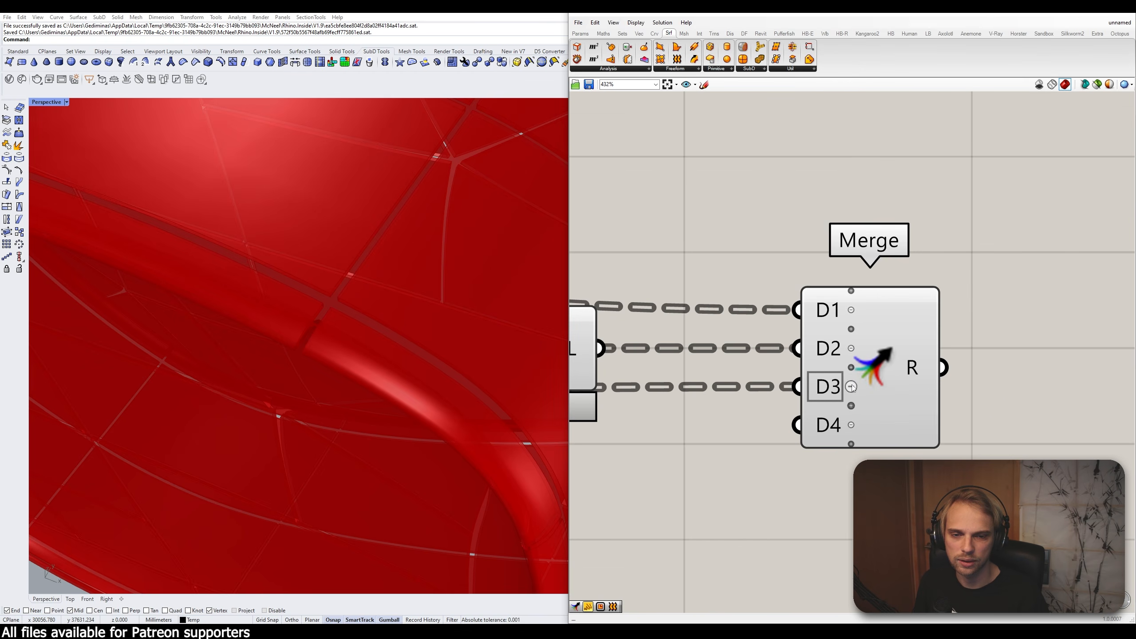
left_click_drag(900, 344, 836, 340)
mouse_move(879, 361)
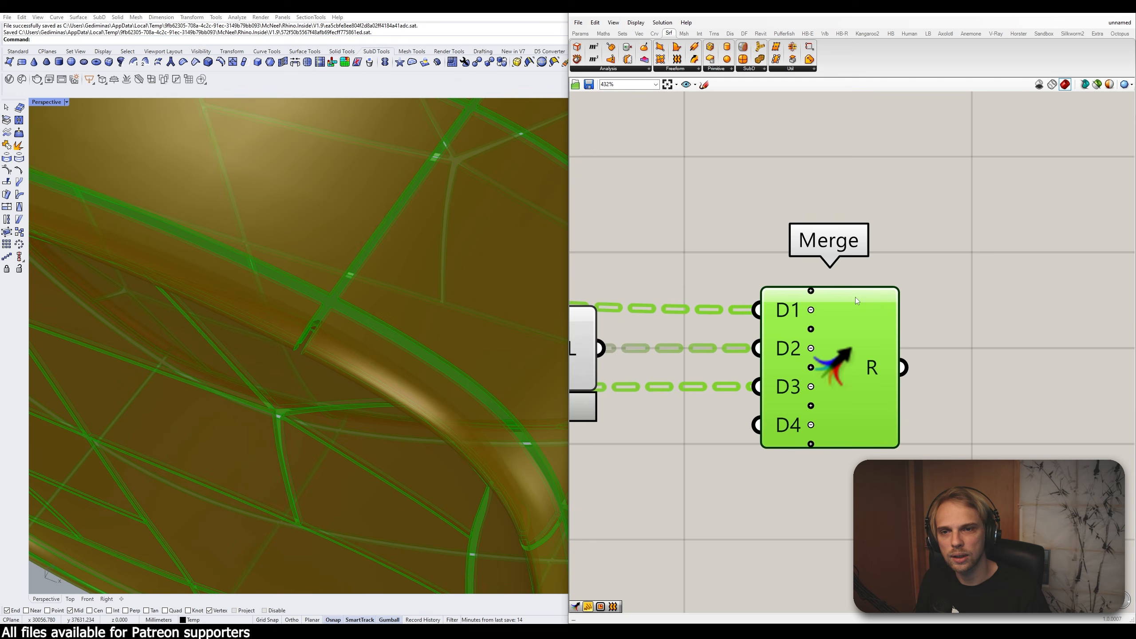
right_click_drag(879, 361, 705, 200)
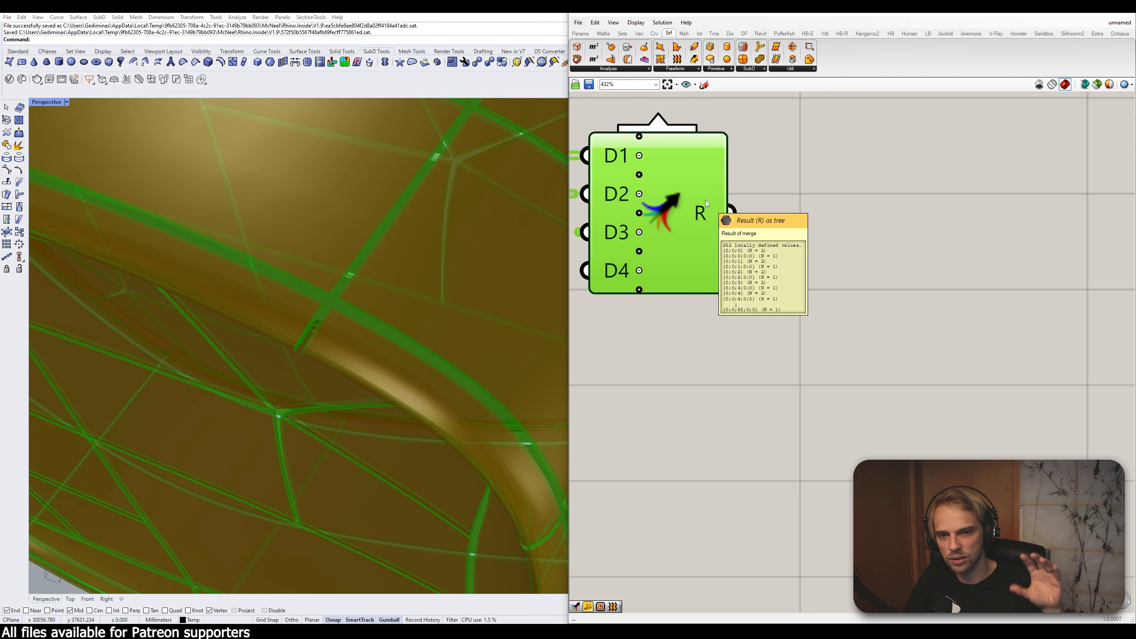
right_click(609, 157)
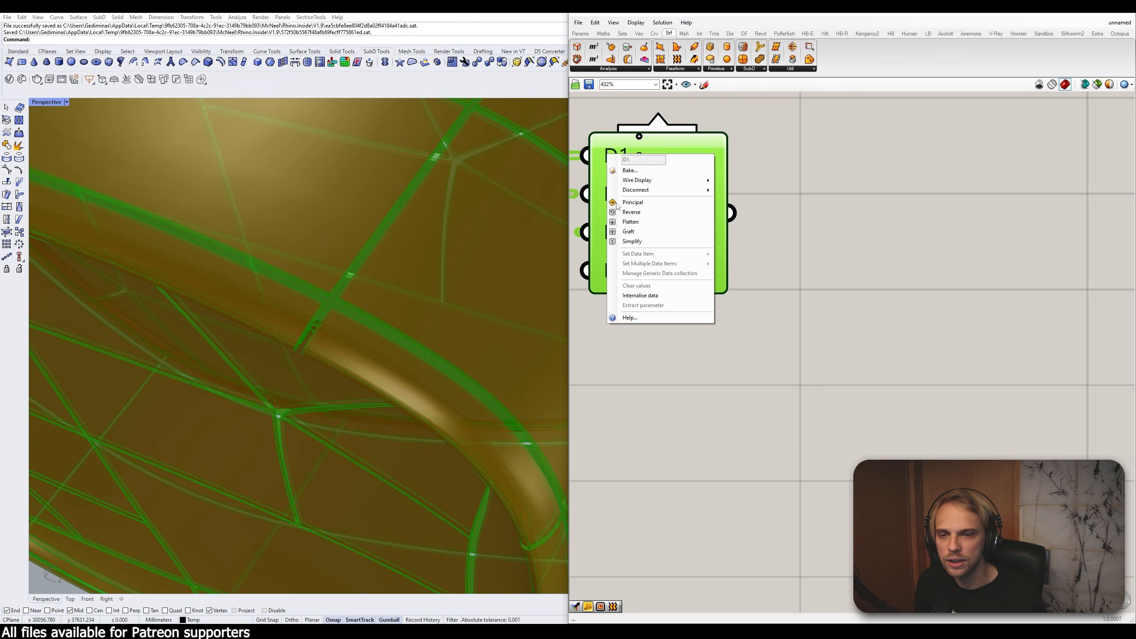
left_click(627, 241)
right_click(617, 196)
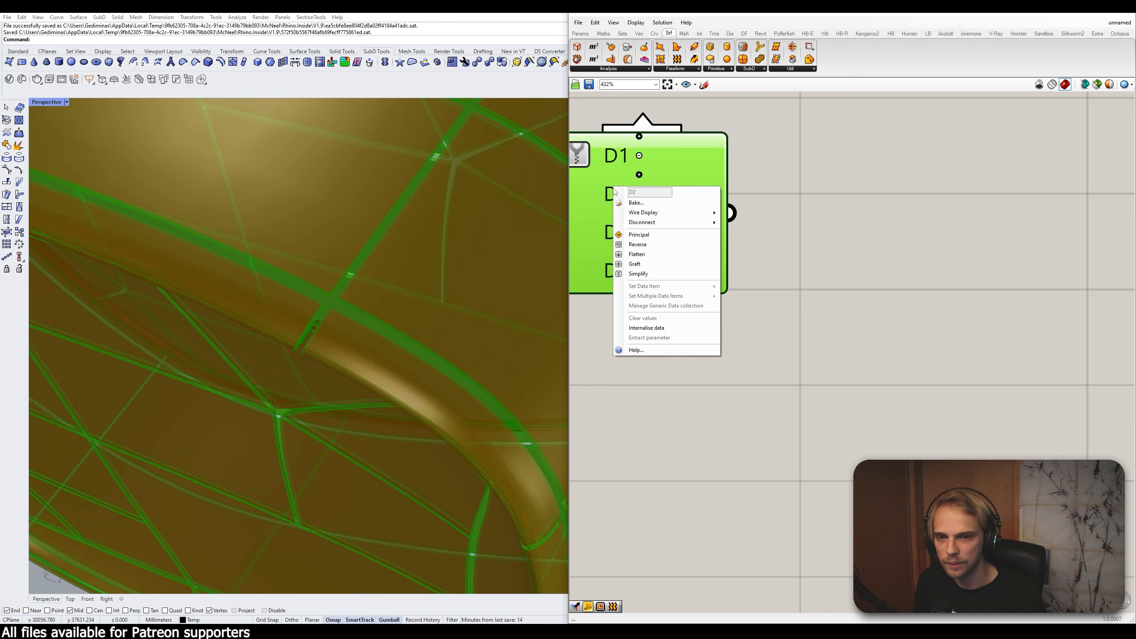
left_click(640, 277)
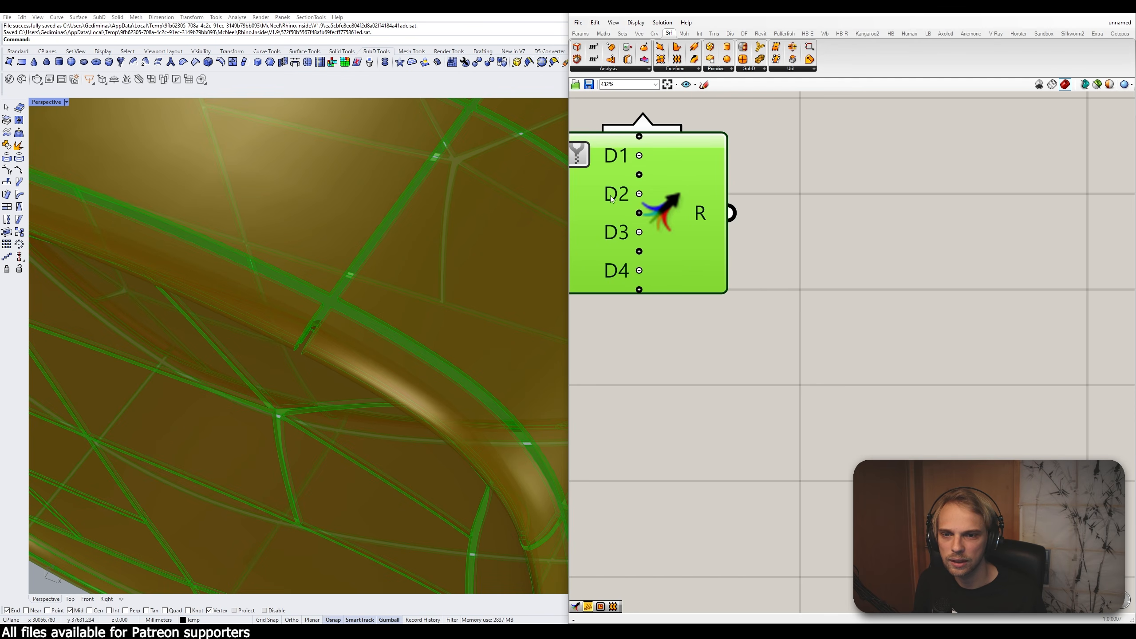
right_click(611, 196)
left_click(639, 283)
right_click(614, 226)
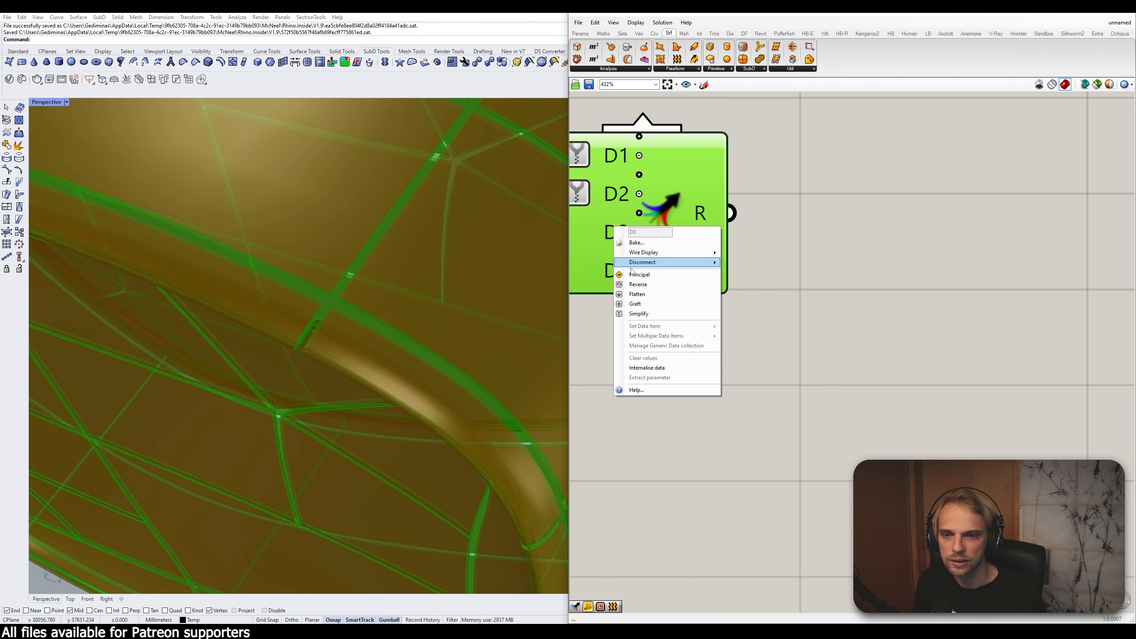
left_click(639, 313)
mouse_move(701, 213)
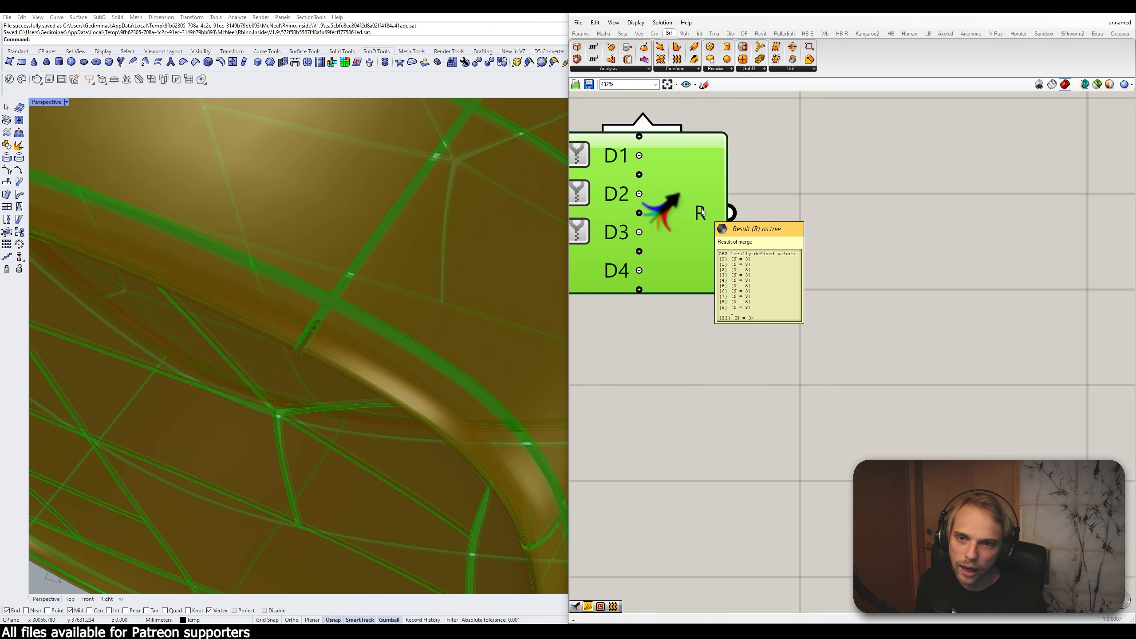
Step: Add a Brep Join component after the second Merge and connect Merge's R output to its B input
scroll(701, 213, "down", 3)
right_click_drag(684, 210, 765, 325)
scroll(785, 267, "down", 1)
double_click(935, 321)
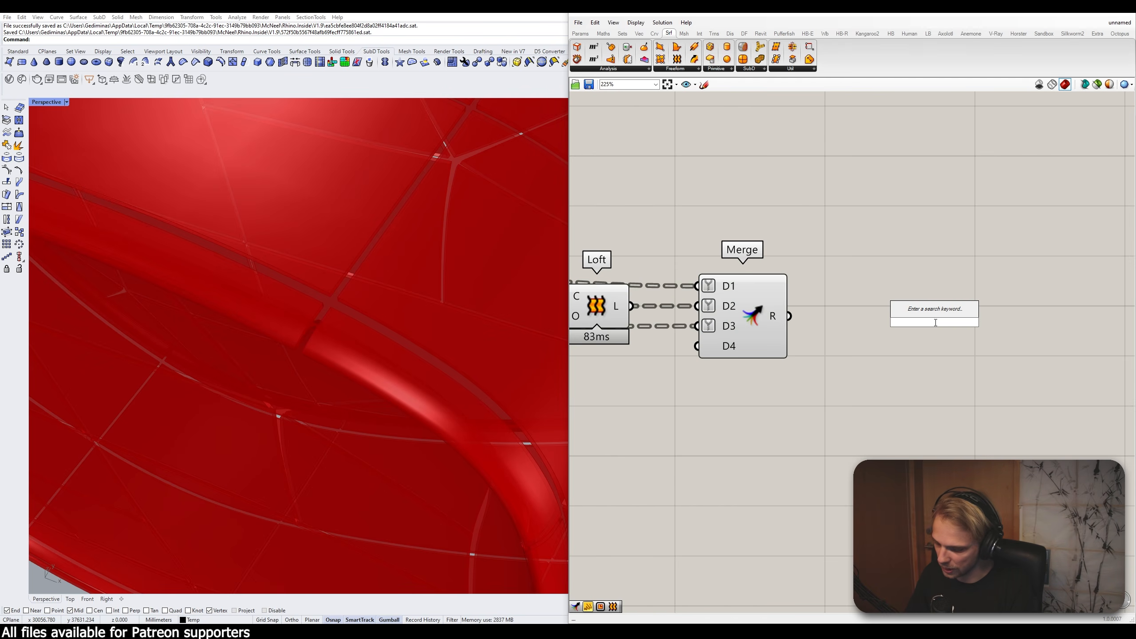
type("bre")
key("BackSpace")
type("joi")
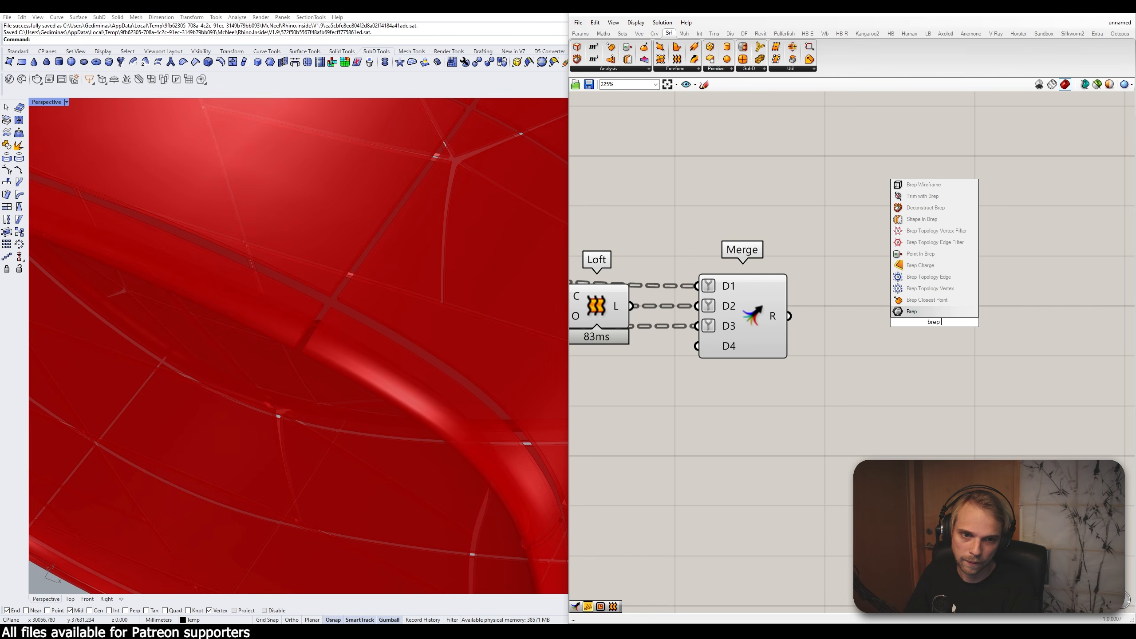
type("n")
key("Return")
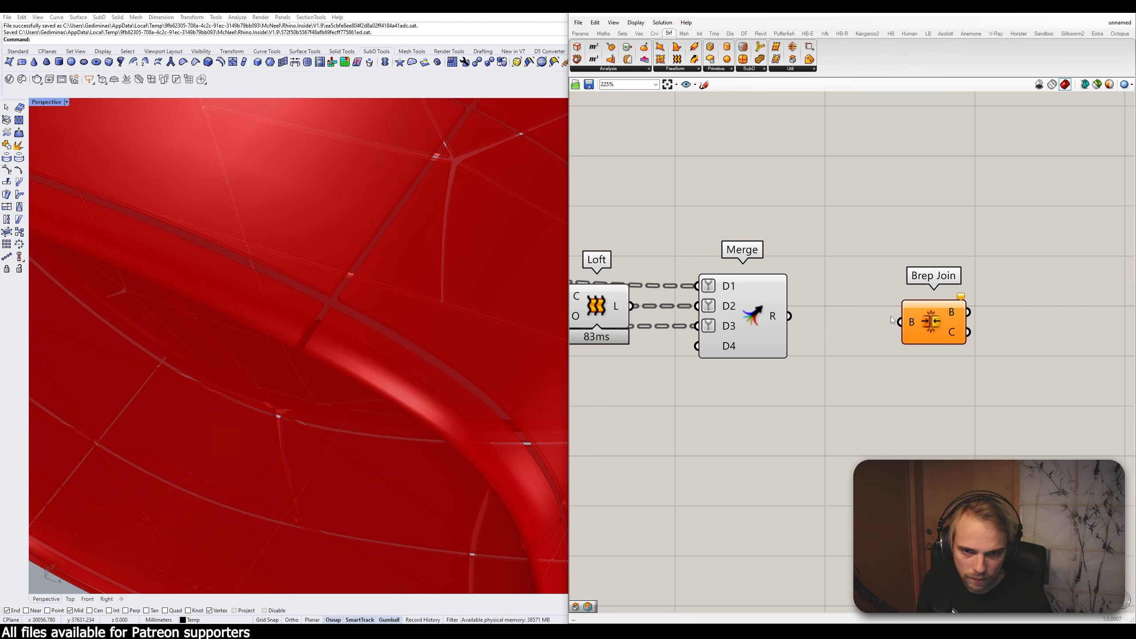
left_click_drag(797, 319, 856, 320)
left_click(942, 279)
Step: Check the data structure of Brep Join's B output, flatten it, and highlight the joined panels in the viewport
right_click_drag(941, 280, 822, 283)
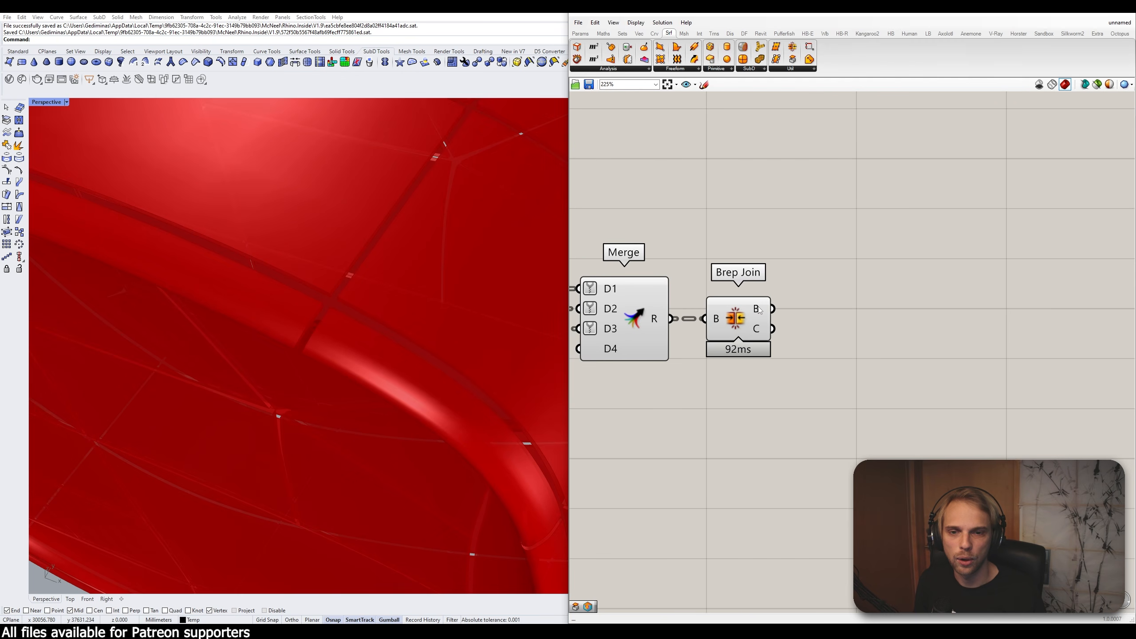
mouse_move(759, 310)
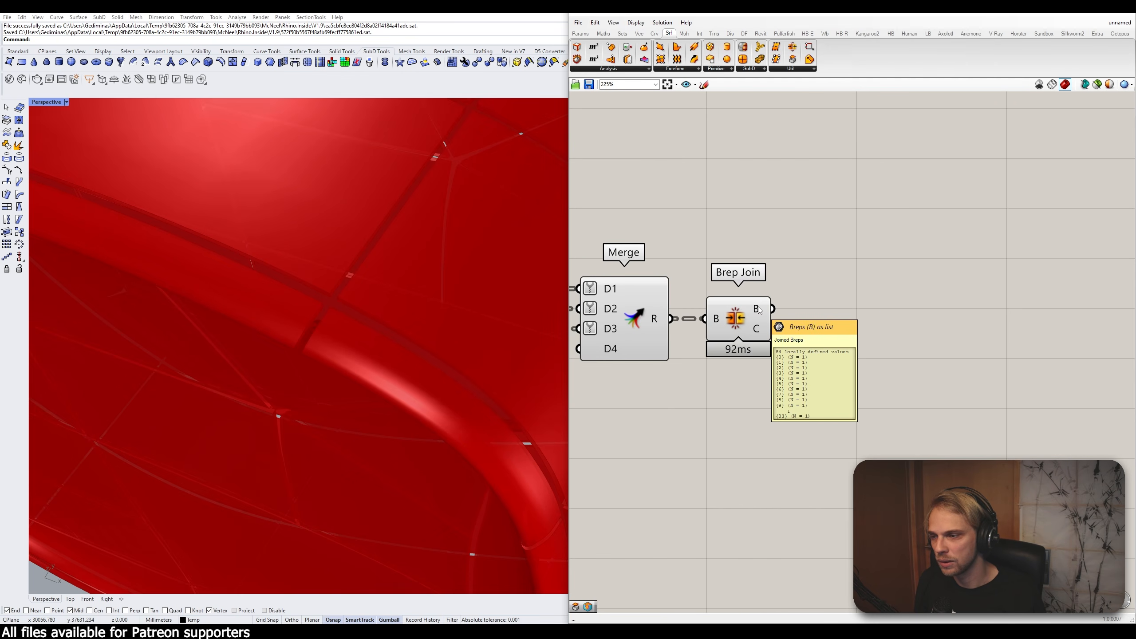
right_click(759, 310)
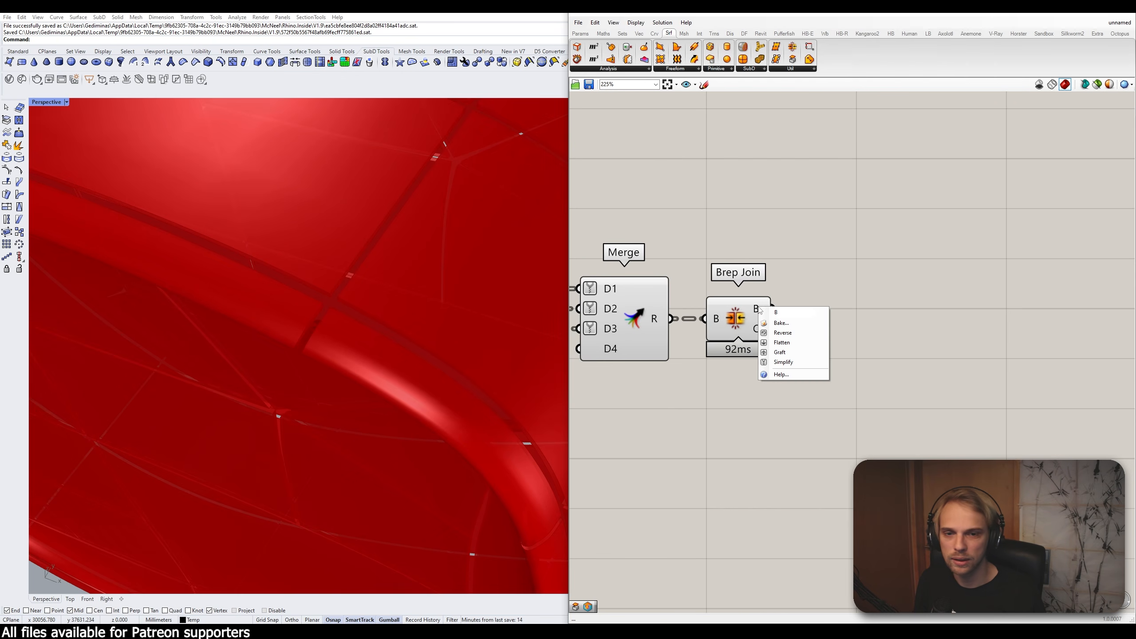
left_click(789, 349)
left_click(745, 321)
scroll(950, 300, "down", 6)
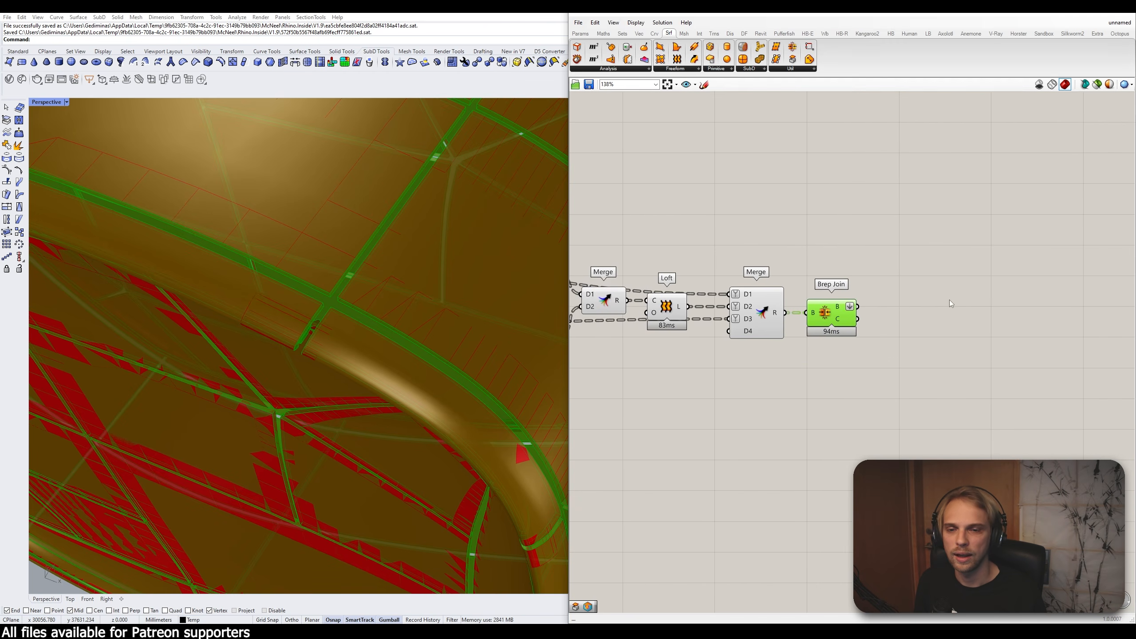
Step: Turn off the preview of the panel components upstream of Brep Join, from Rebuild Surface through the second Merge
left_click(908, 343)
left_click_drag(907, 343, 658, 259)
middle_click(666, 259)
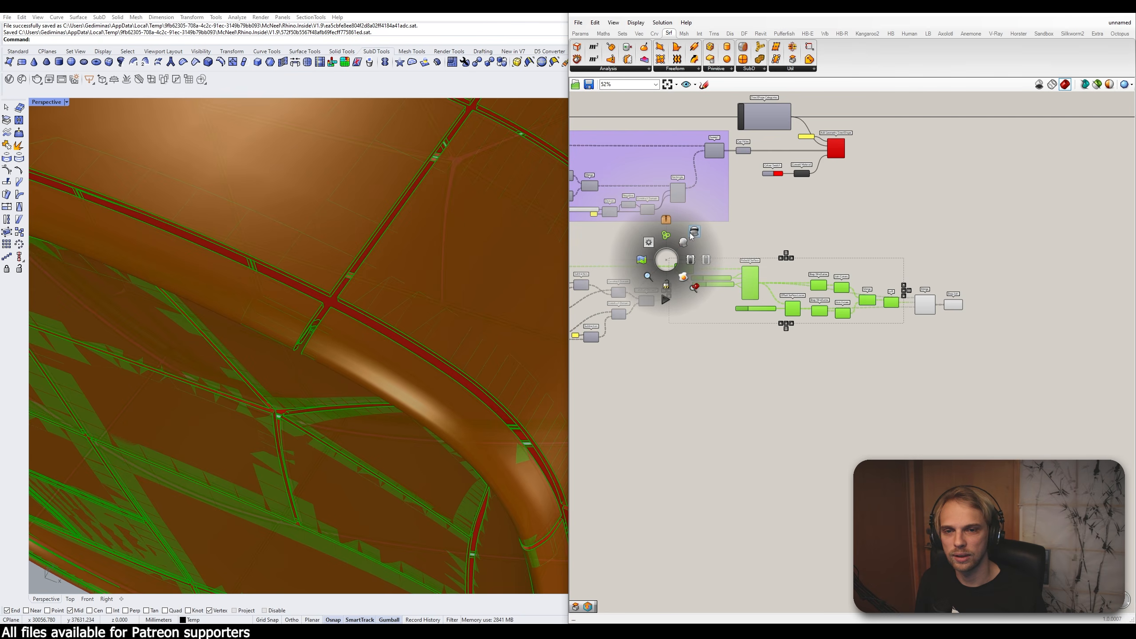
left_click(666, 222)
left_click(820, 239)
scroll(918, 334, "up", 2)
left_click_drag(918, 334, 873, 261)
middle_click(873, 261)
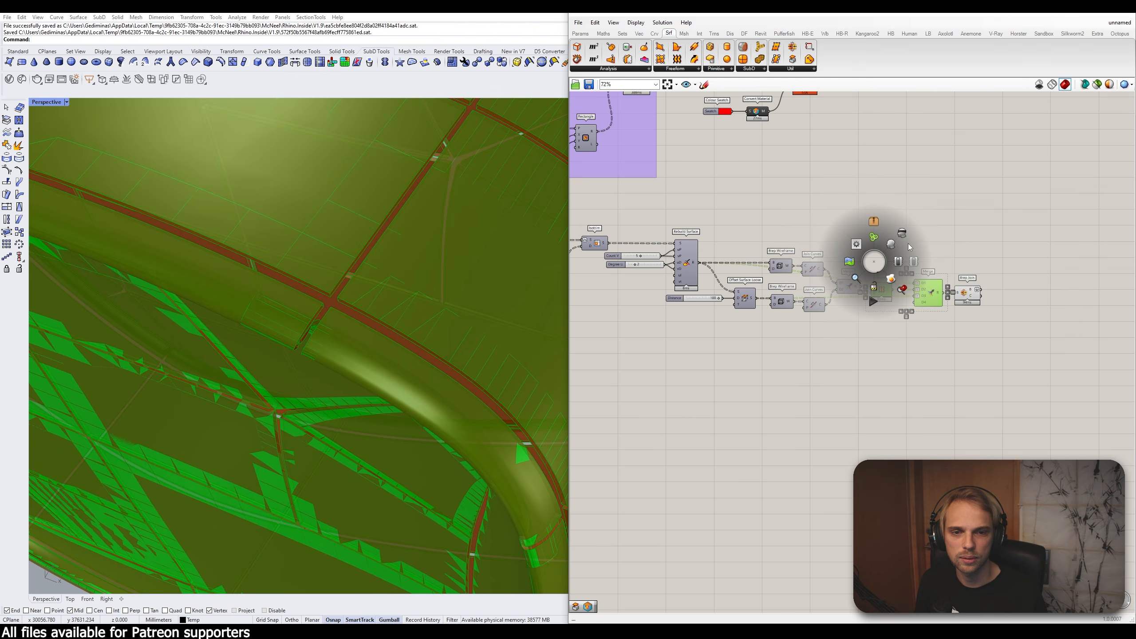
left_click(909, 244)
left_click(977, 240)
Step: Add an Add Geometry DirectShape component after Brep Join
right_click_drag(1042, 280, 817, 301)
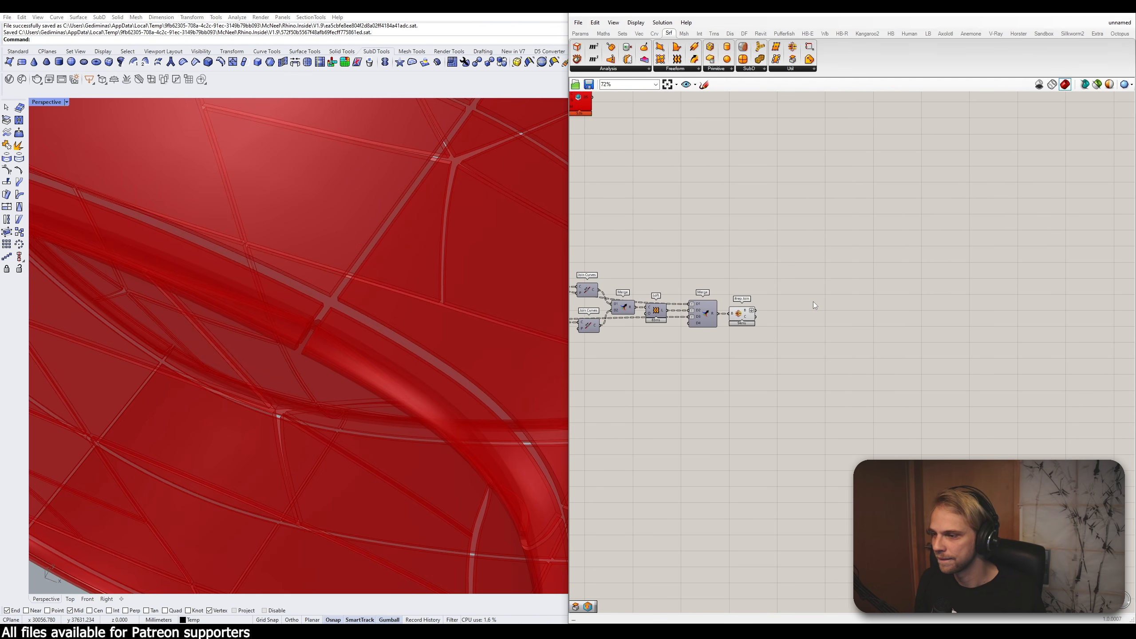
scroll(813, 302, "up", 2)
double_click(814, 301)
type("add geometry")
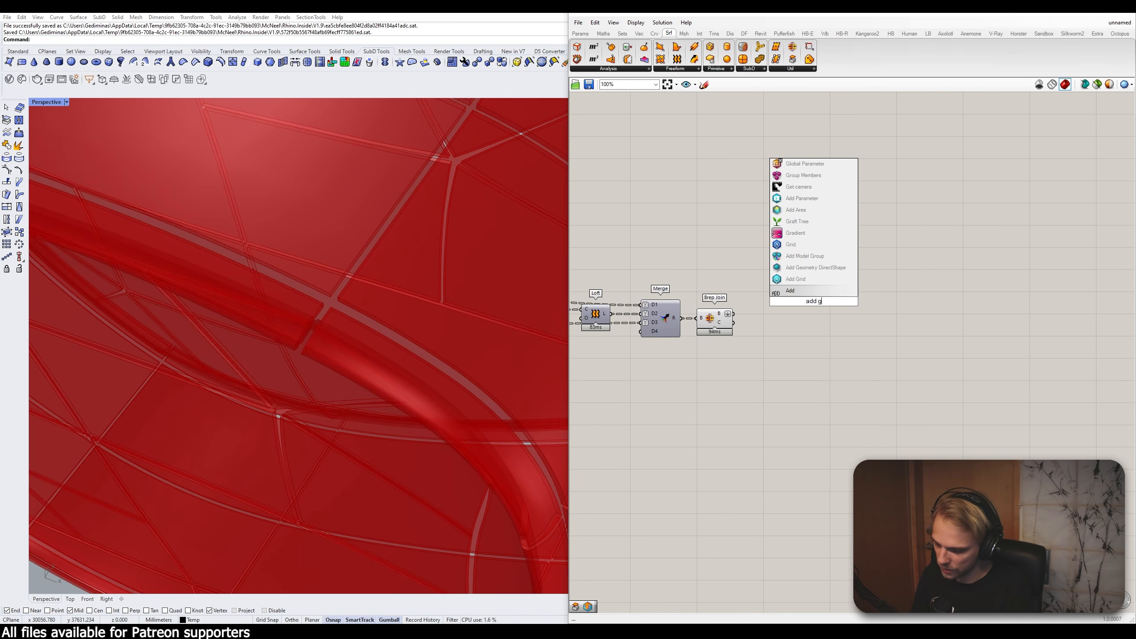
key("Up")
key("Up")
key("Return")
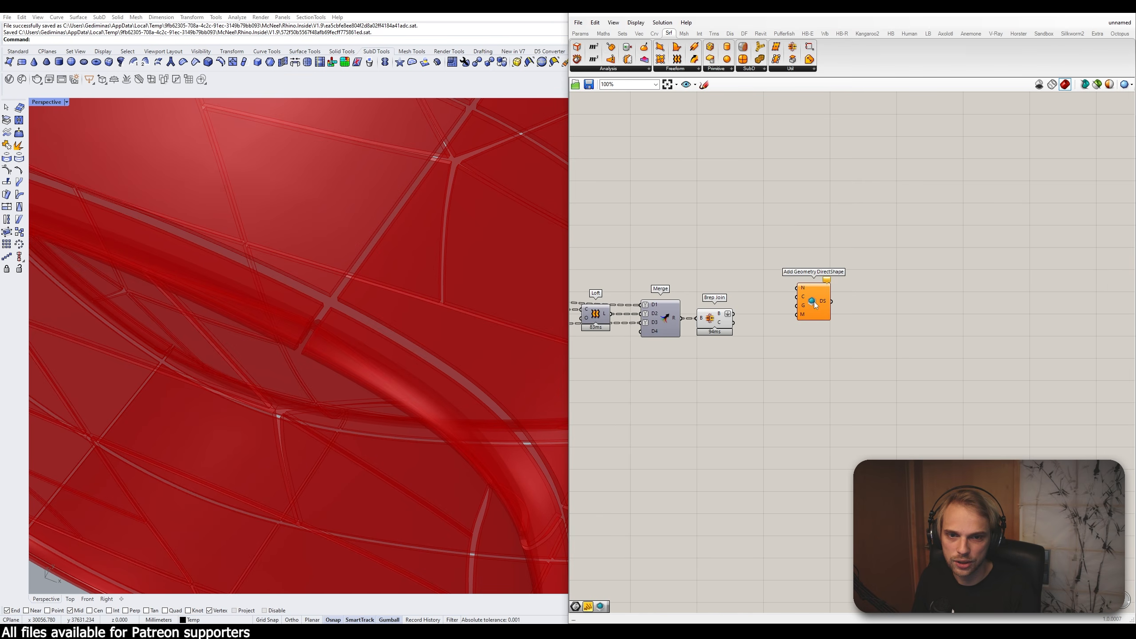
Step: Create a text panel reading "panels" and connect it to the N input of Add Geometry DirectShape
scroll(808, 305, "up", 2)
double_click(701, 263)
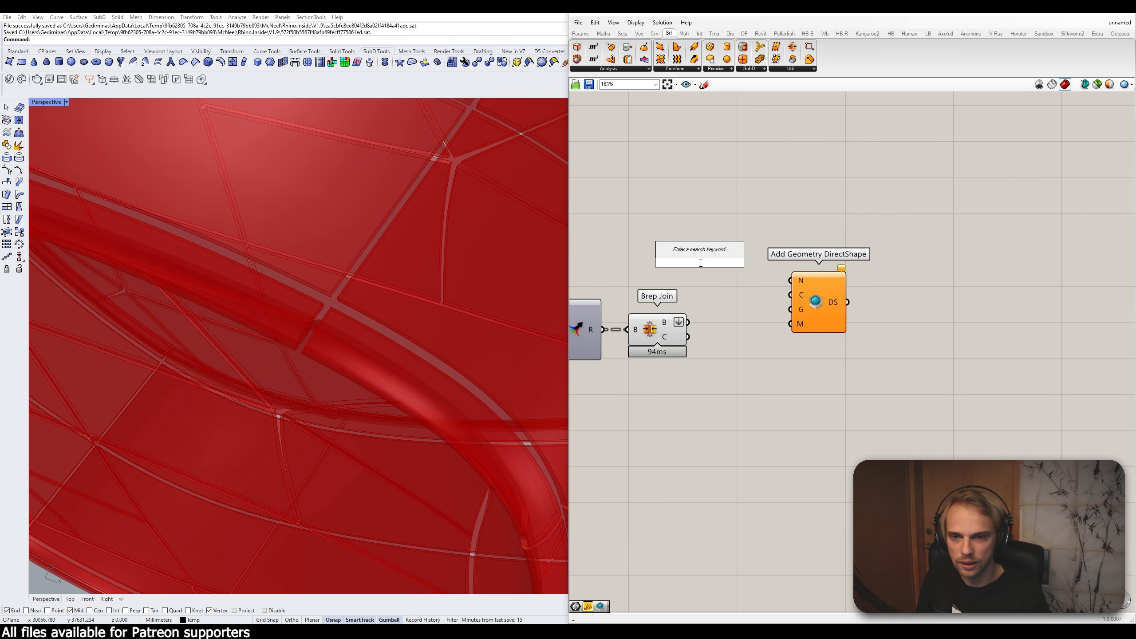
type("//pan")
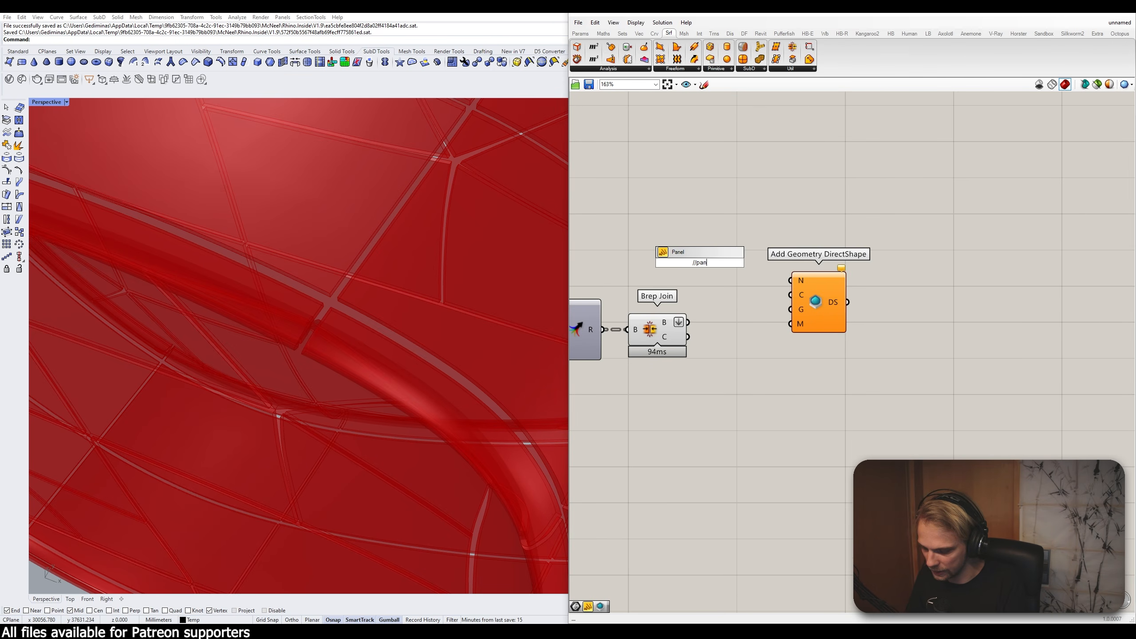
type("els")
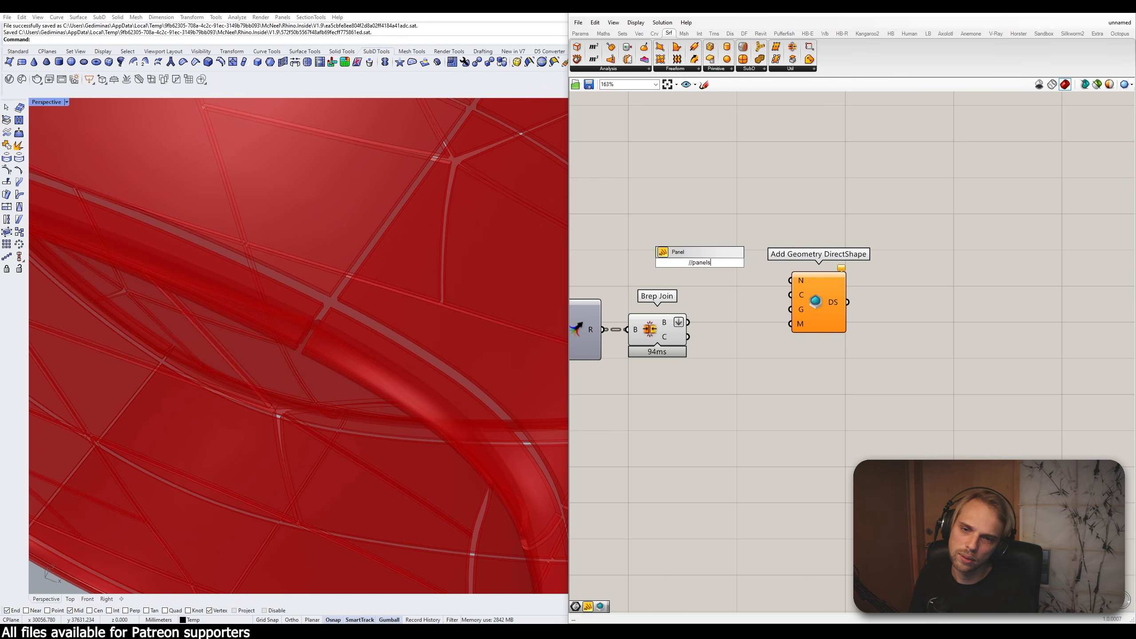
key("Return")
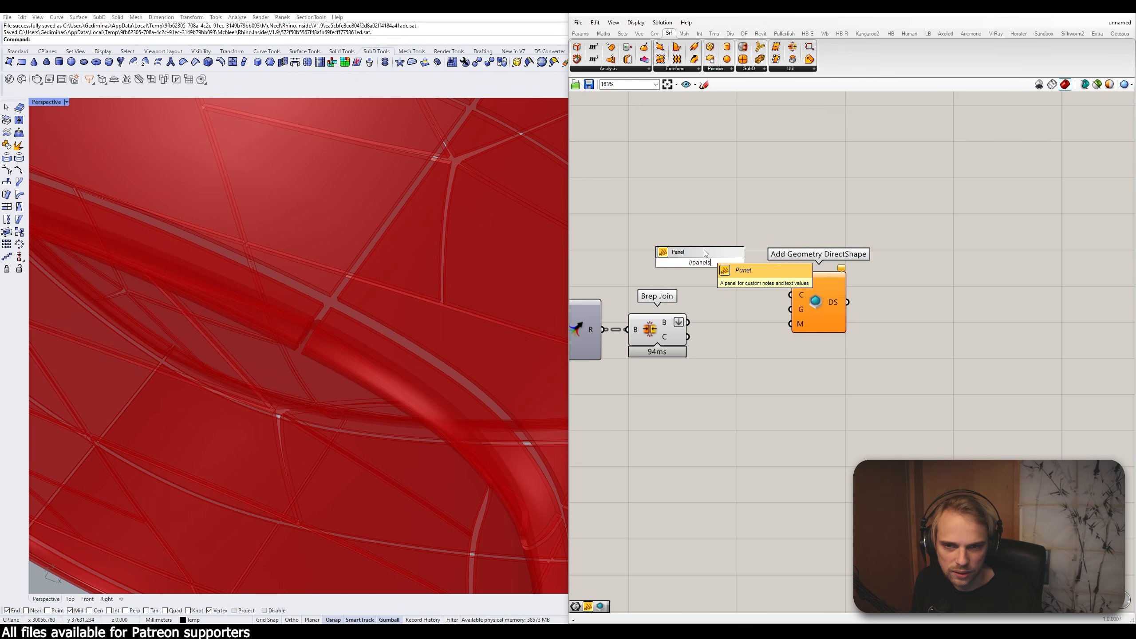
left_click_drag(723, 262, 790, 280)
left_click_drag(716, 275, 768, 293)
Step: Find the DirectShape Categories picker among the Revit components and place it above Brep Join
double_click(679, 220)
type("catego")
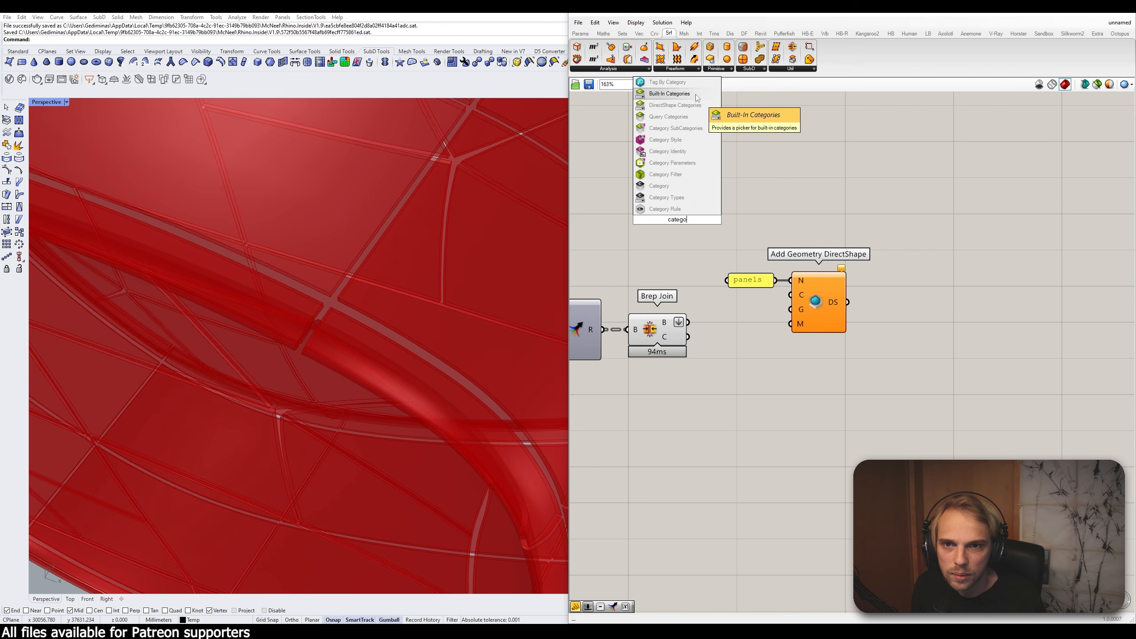
left_click(761, 33)
left_click(648, 69)
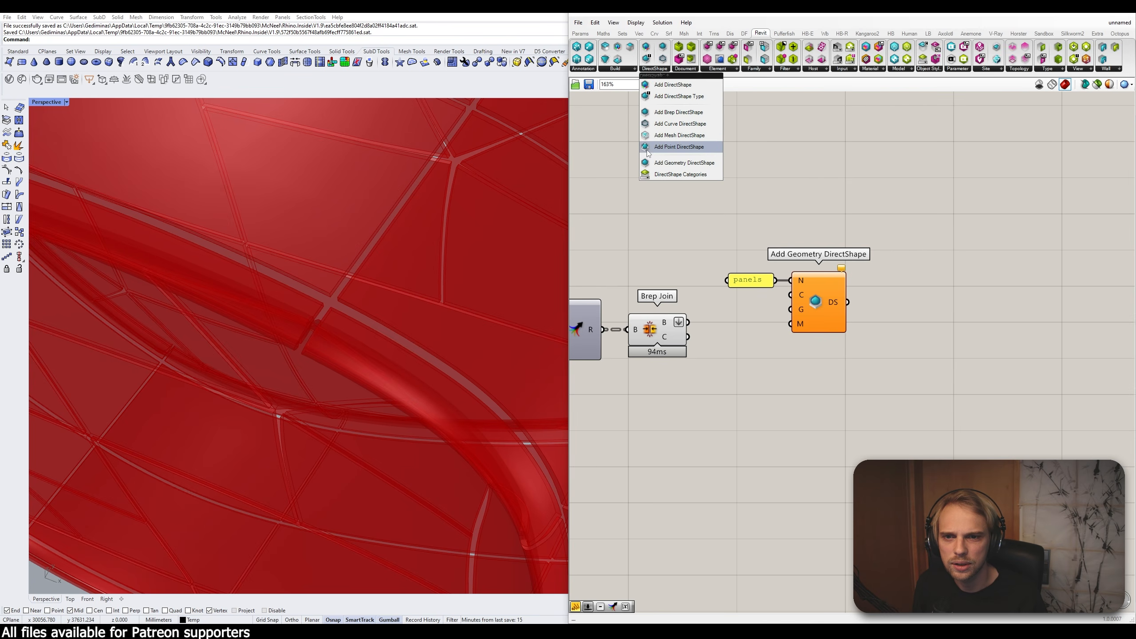
left_click(680, 174)
left_click(714, 179)
Step: Filter the categories by "curtain wall panels", choose Curtain Panels, and connect the picker to the C input of Add Geometry DirectShape
left_click(716, 144)
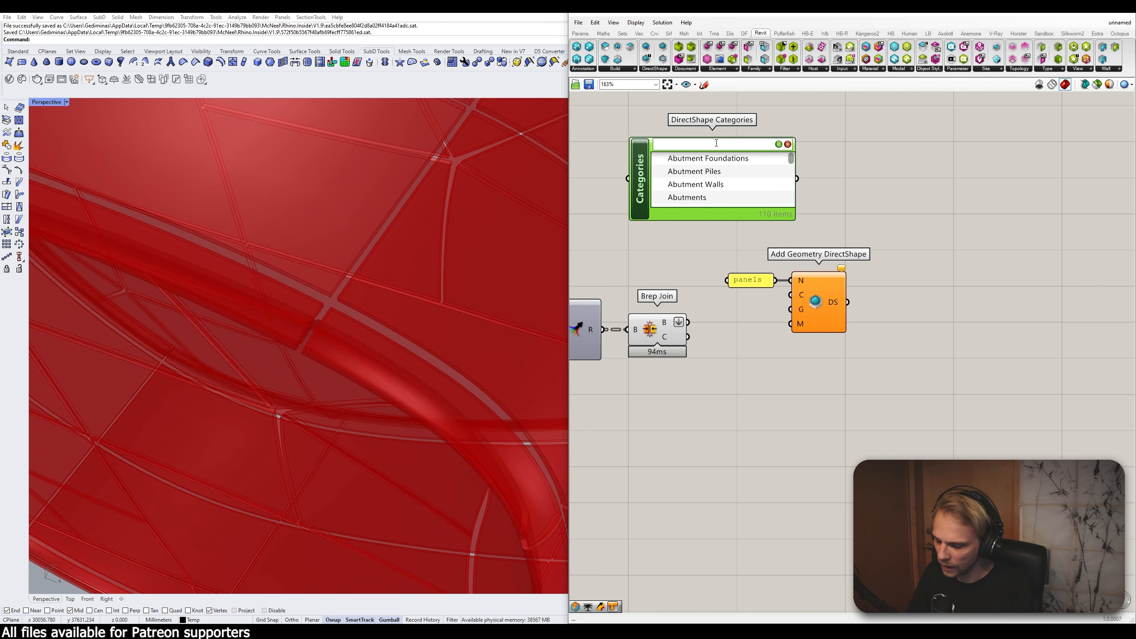
type("curtain wa")
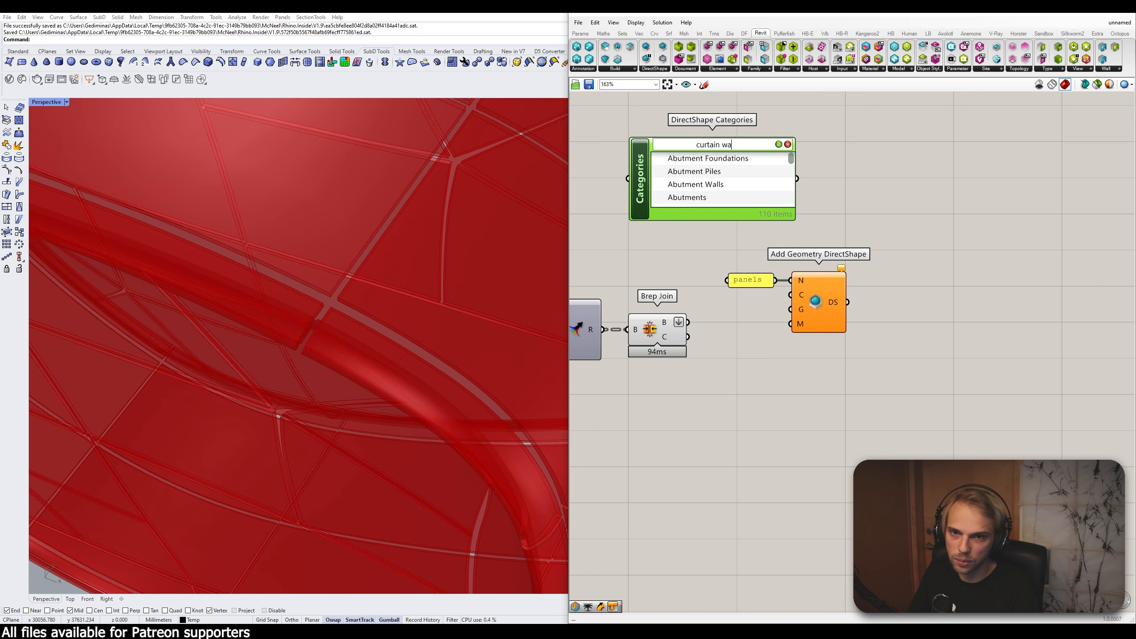
type("ll panels")
key("Return")
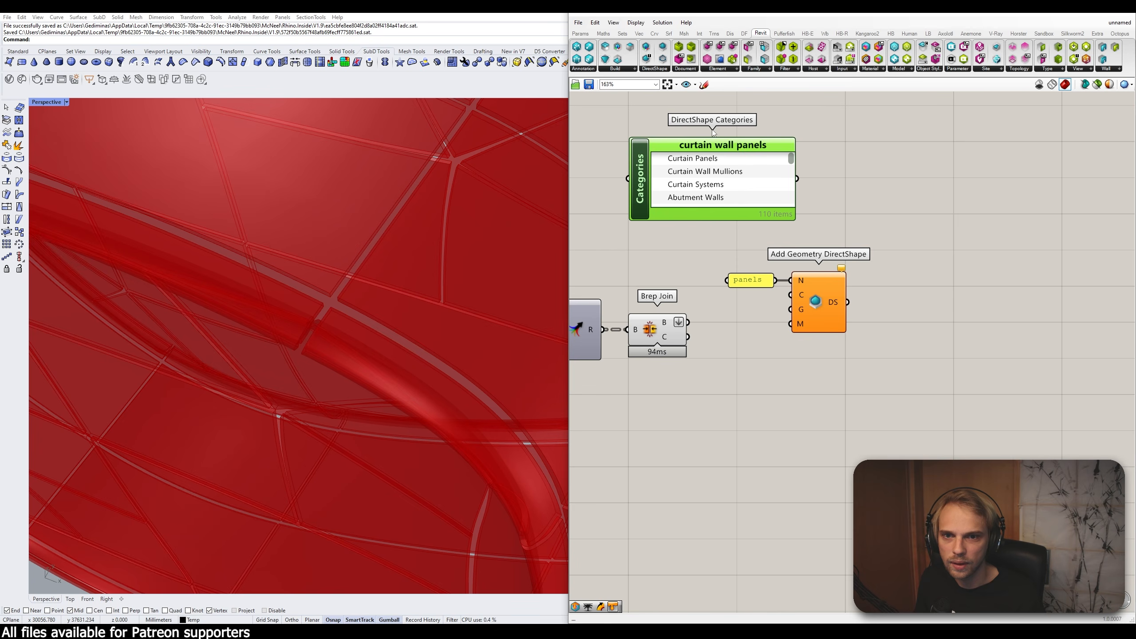
left_click(684, 158)
left_click_drag(797, 179, 860, 316)
left_click(792, 335)
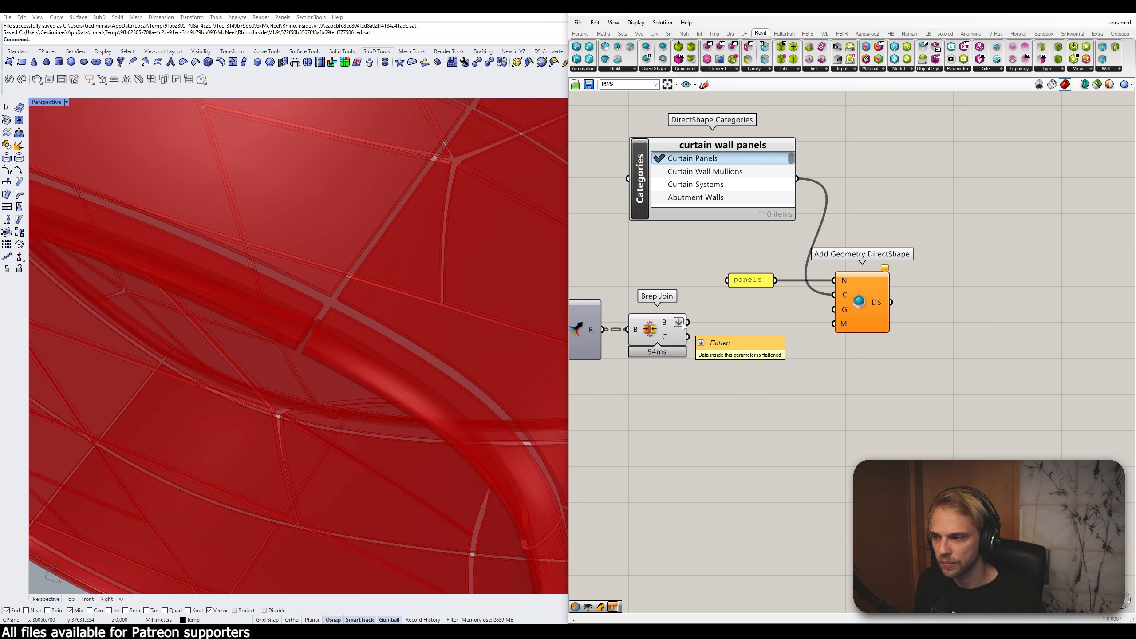
Step: Add a colour swatch component below Brep Join
right_click_drag(778, 407, 746, 386)
double_click(741, 373)
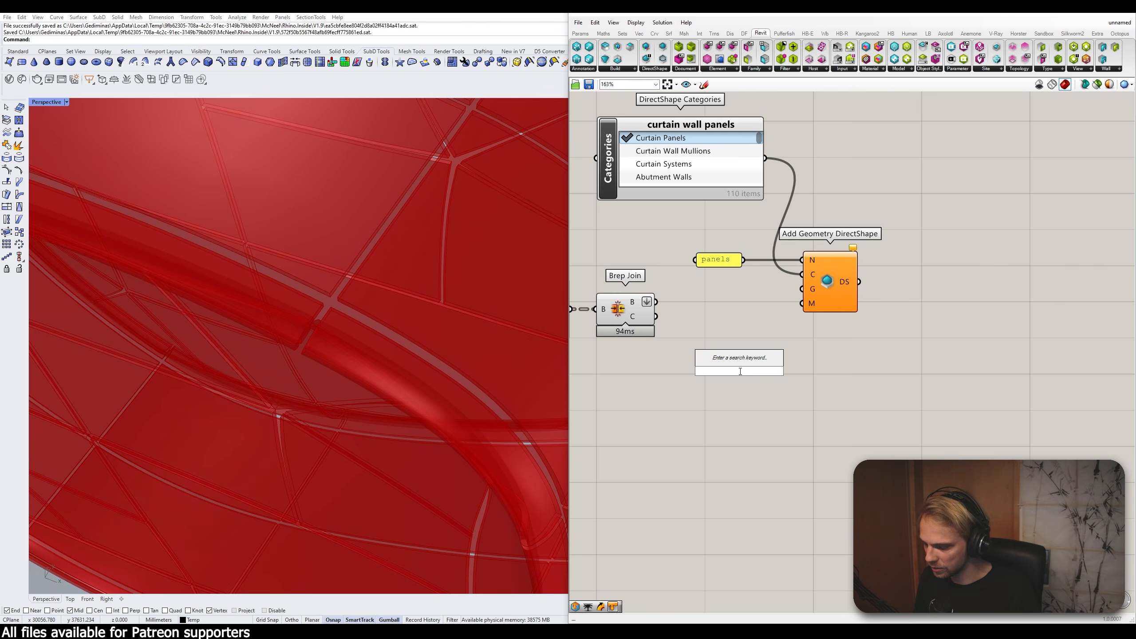
type("s")
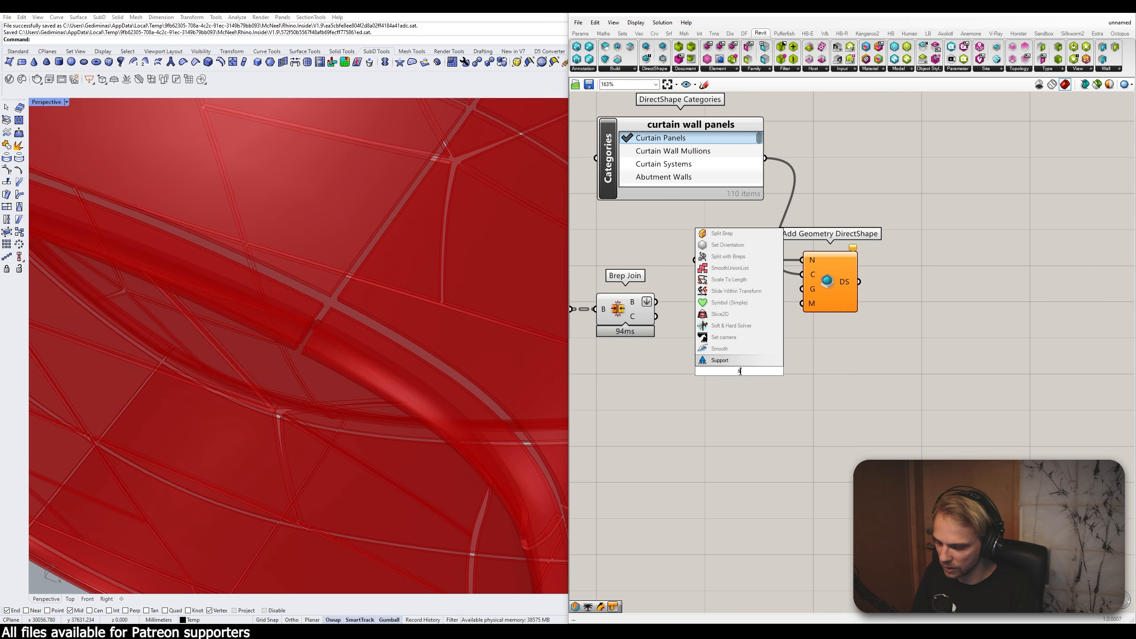
key("BackSpace")
type("color swa")
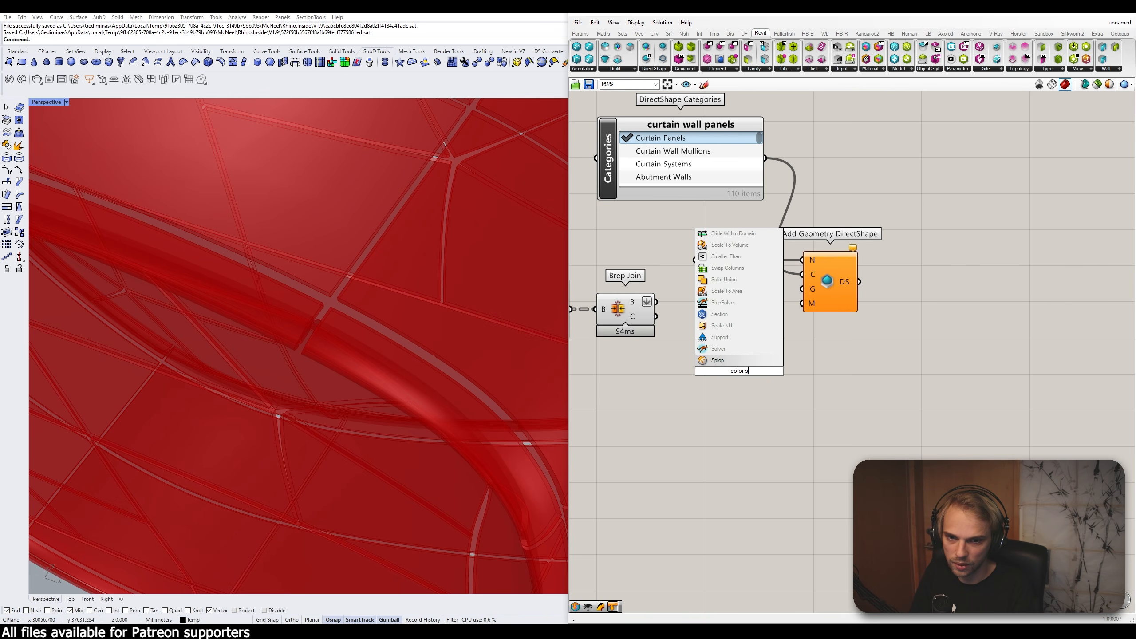
Step: Add a Colour Swatch below the Brep Join component and lower the opacity of its white colour
key("Up")
key("Up")
key("Up")
key("Up")
key("Up")
key("Up")
key("Up")
key("Up")
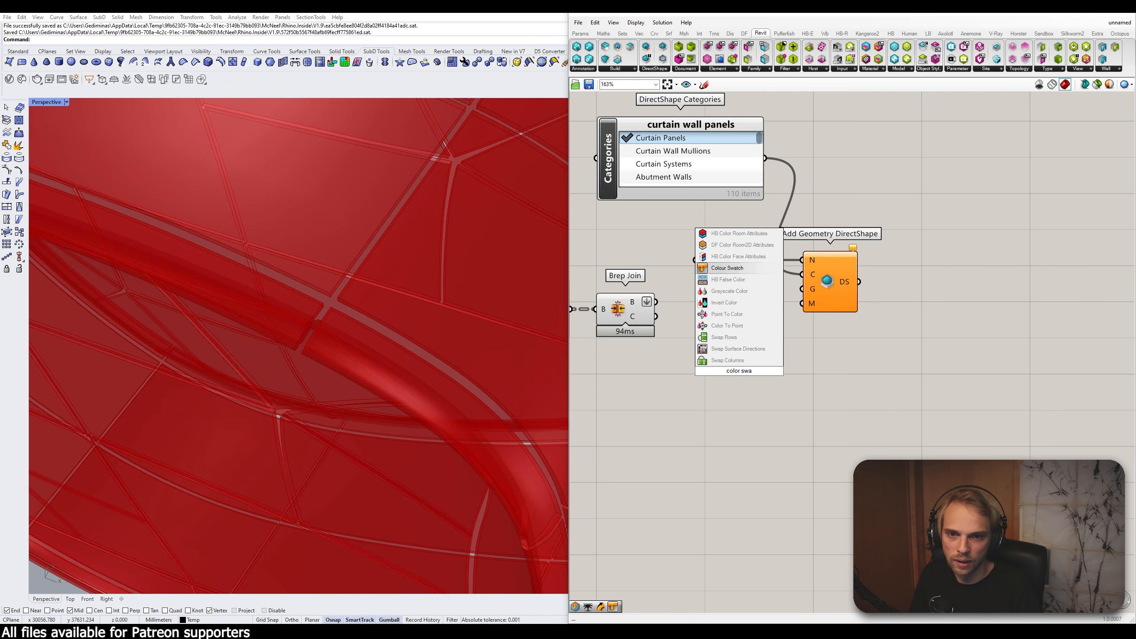
key("Return")
left_click_drag(741, 375, 699, 384)
left_click(715, 381)
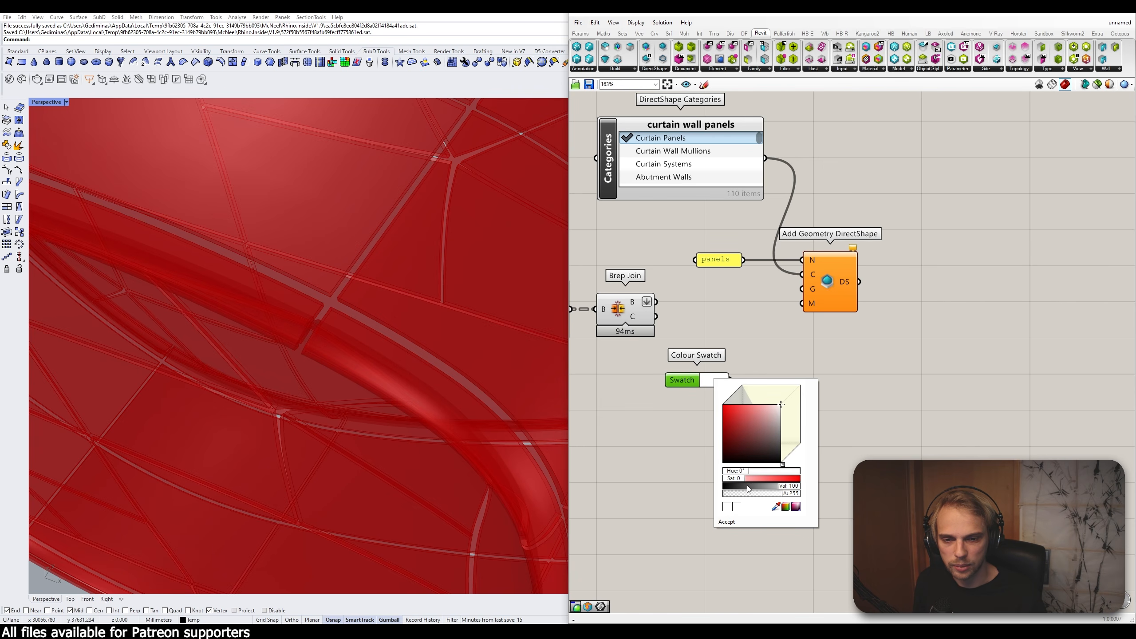
left_click_drag(789, 495, 766, 494)
left_click(827, 457)
left_click_drag(686, 380, 671, 382)
Step: Add a Convert Material component, feed it the Colour Swatch, and wire its output to the M input of Add Geometry DirectShape
double_click(770, 361)
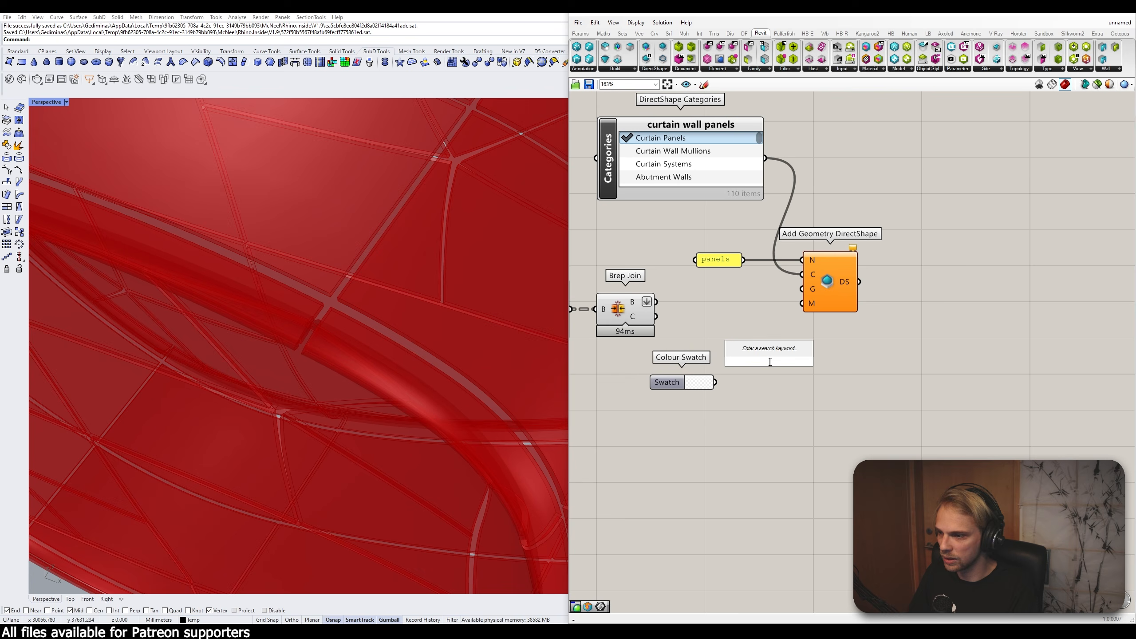
type("convert ma")
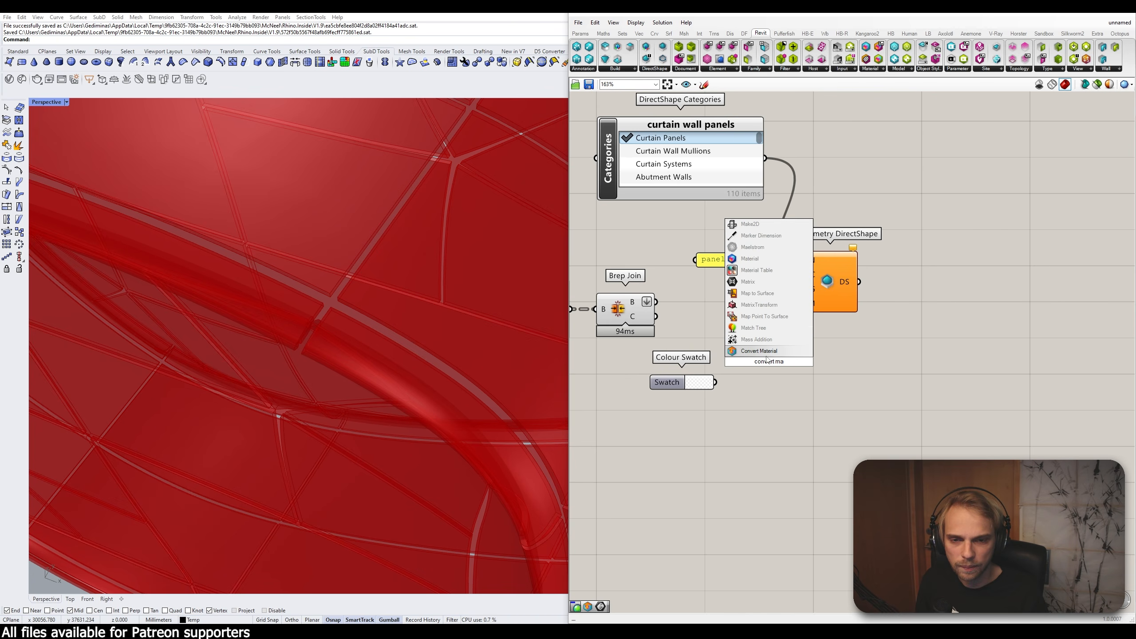
key("Return")
left_click_drag(766, 360, 840, 301)
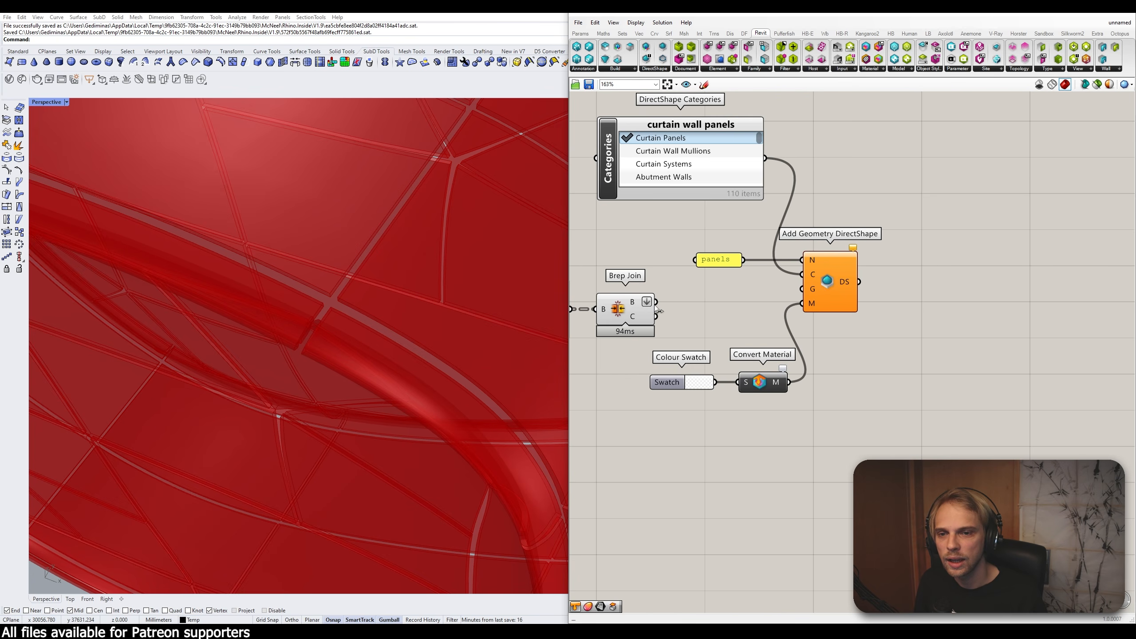
Step: Connect the joined breps from Brep Join to the G input of Add Geometry DirectShape
left_click_drag(656, 303, 739, 300)
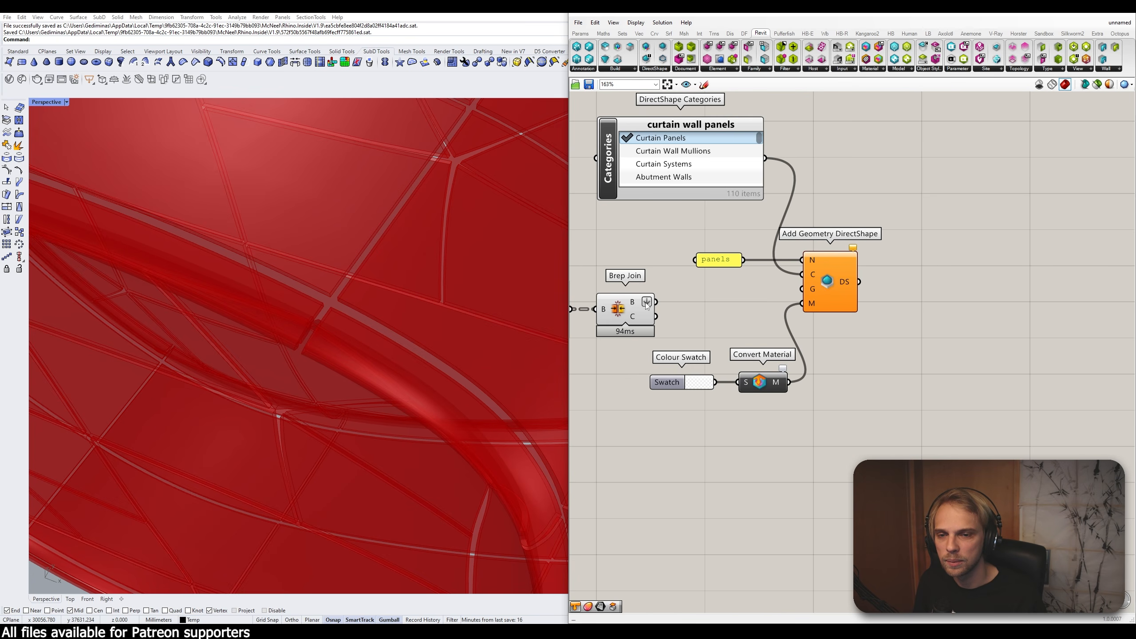
left_click_drag(656, 302, 808, 296)
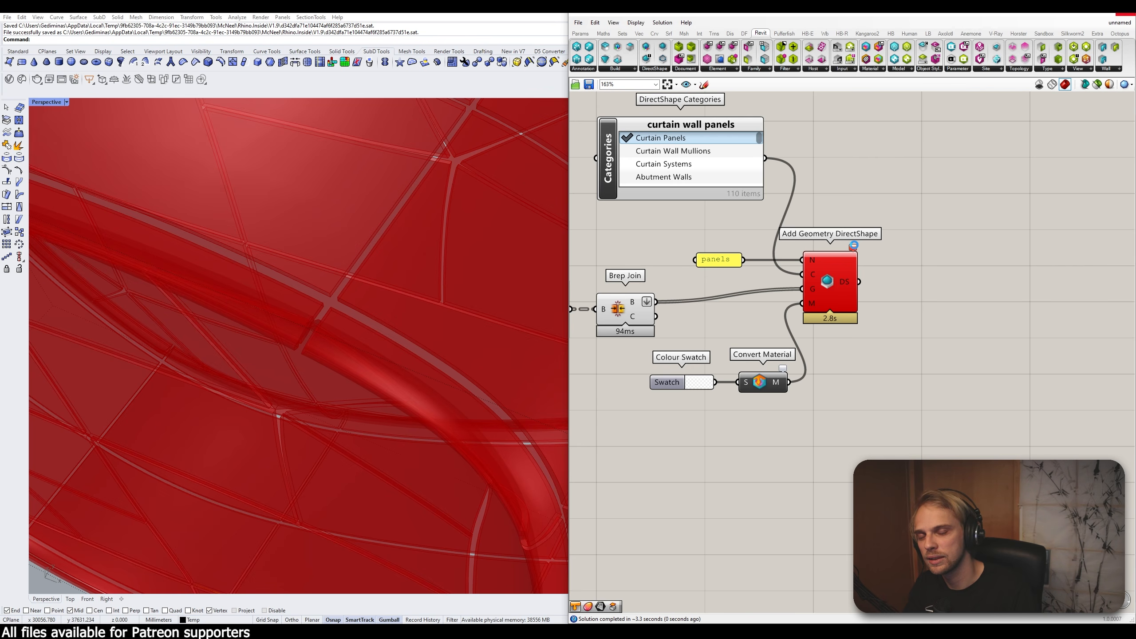
mouse_move(854, 246)
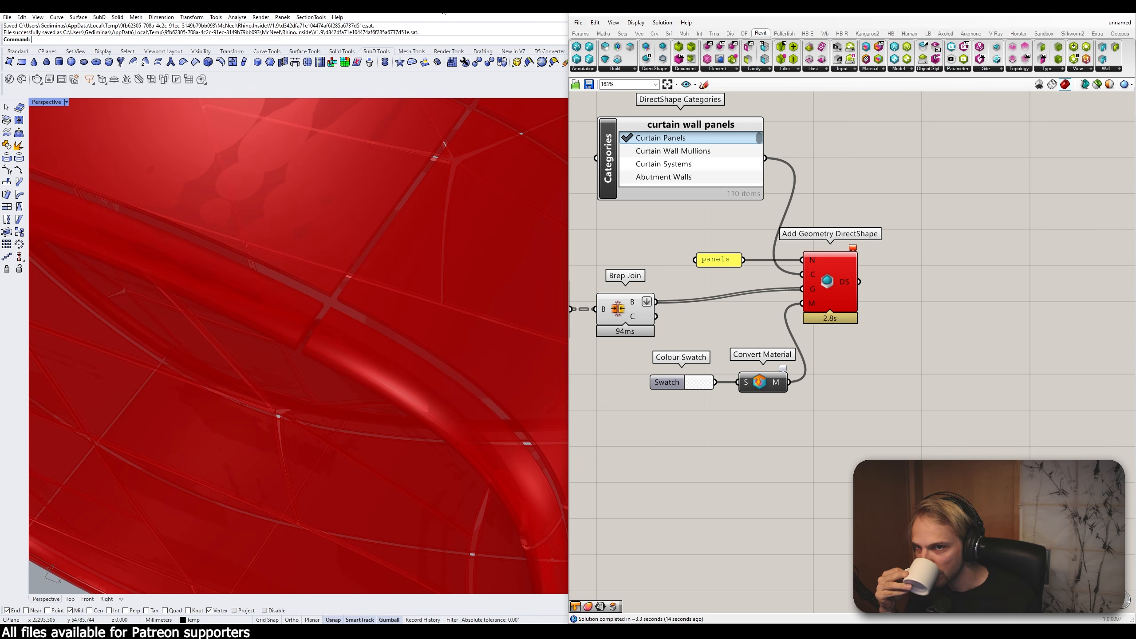
Step: Move the Rhino window aside and examine the curtain panels and mullion joints in the Revit 3D view
left_click_drag(444, 13, 445, 454)
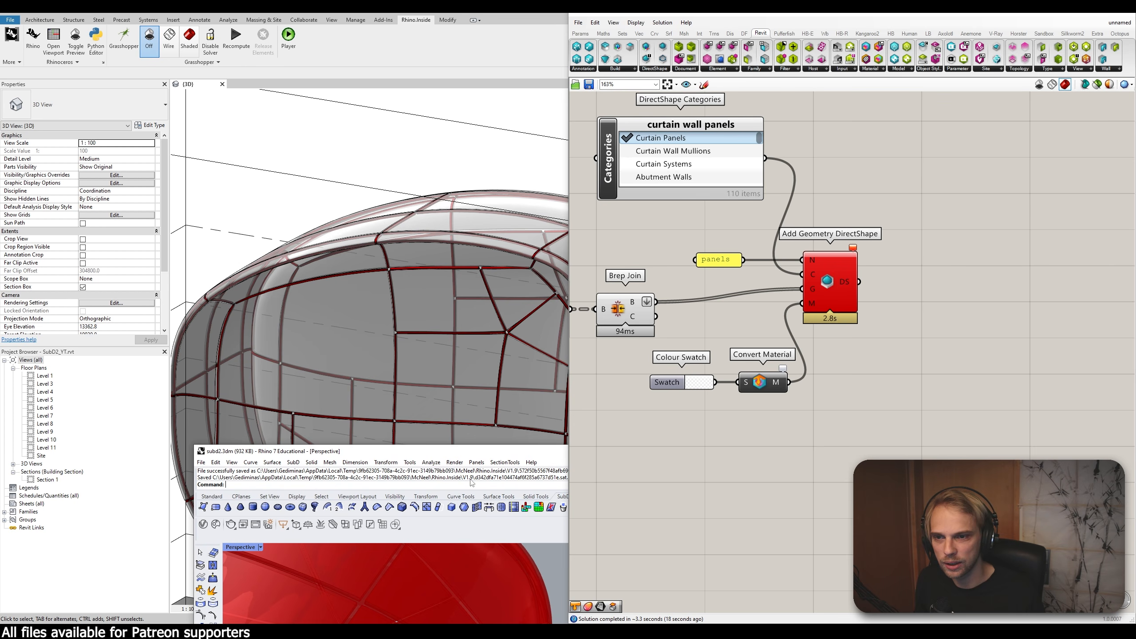
scroll(400, 331, "down", 5)
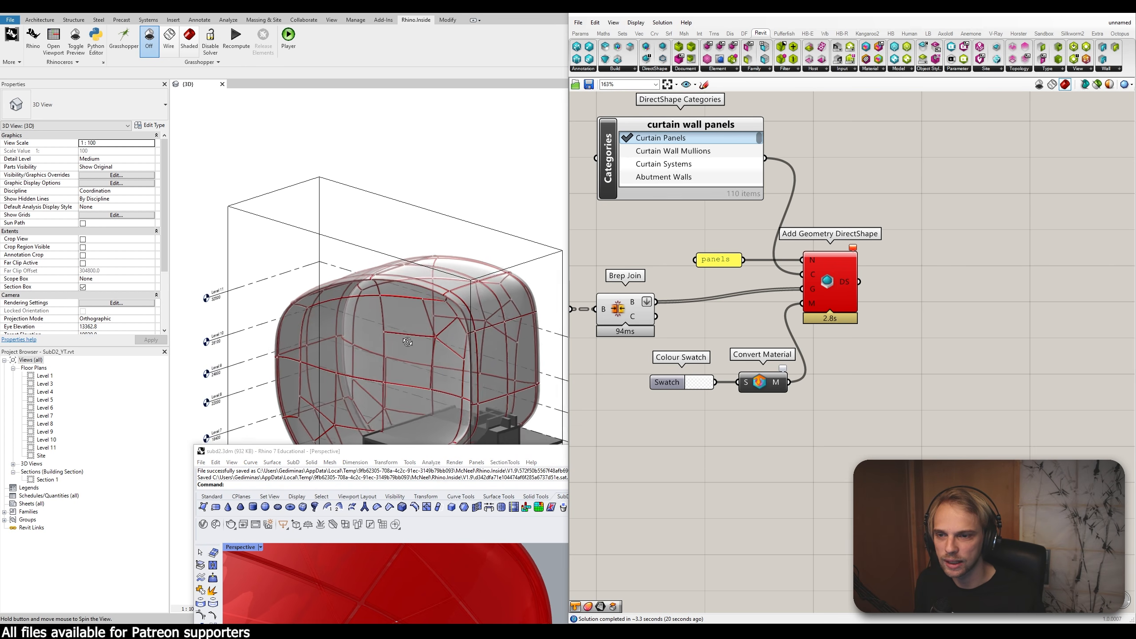
scroll(416, 328, "up", 10)
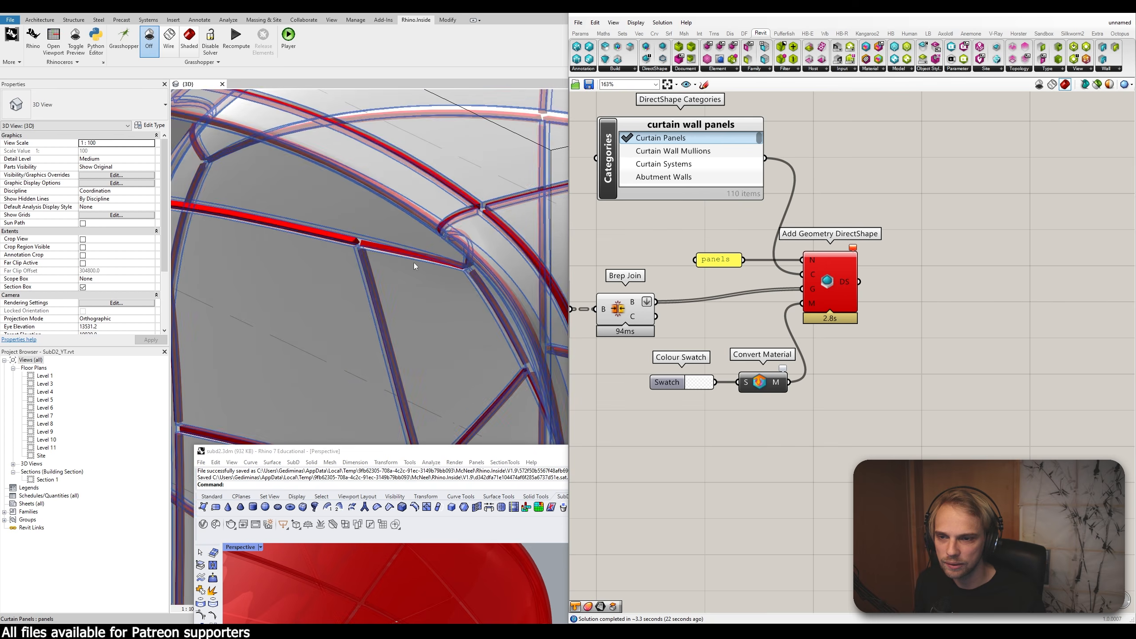
scroll(437, 276, "up", 6)
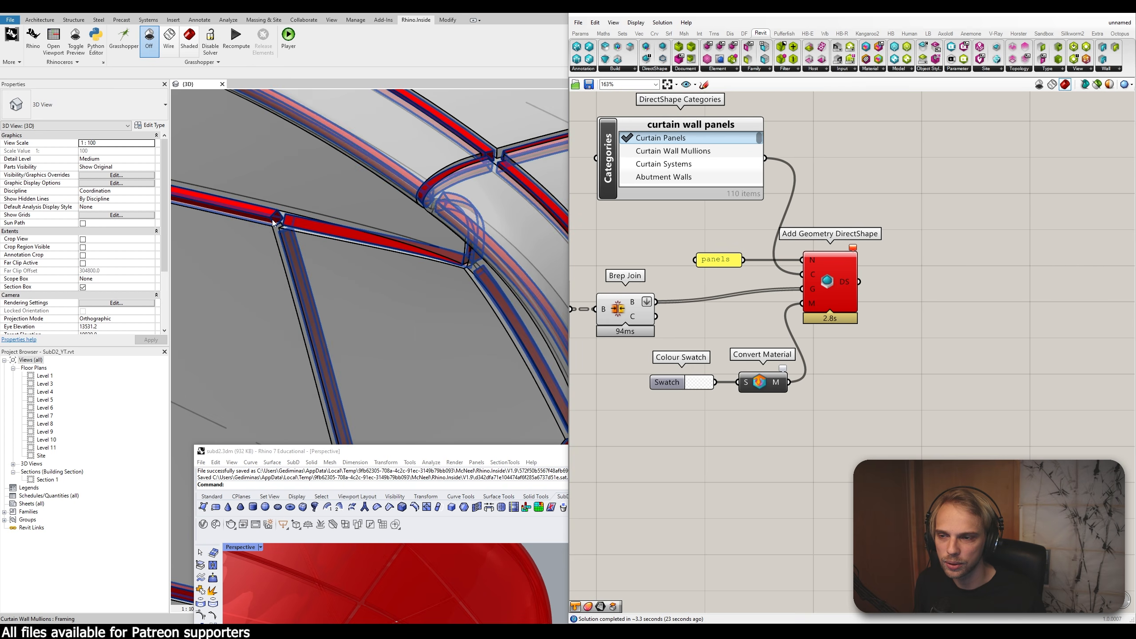
scroll(286, 218, "up", 3)
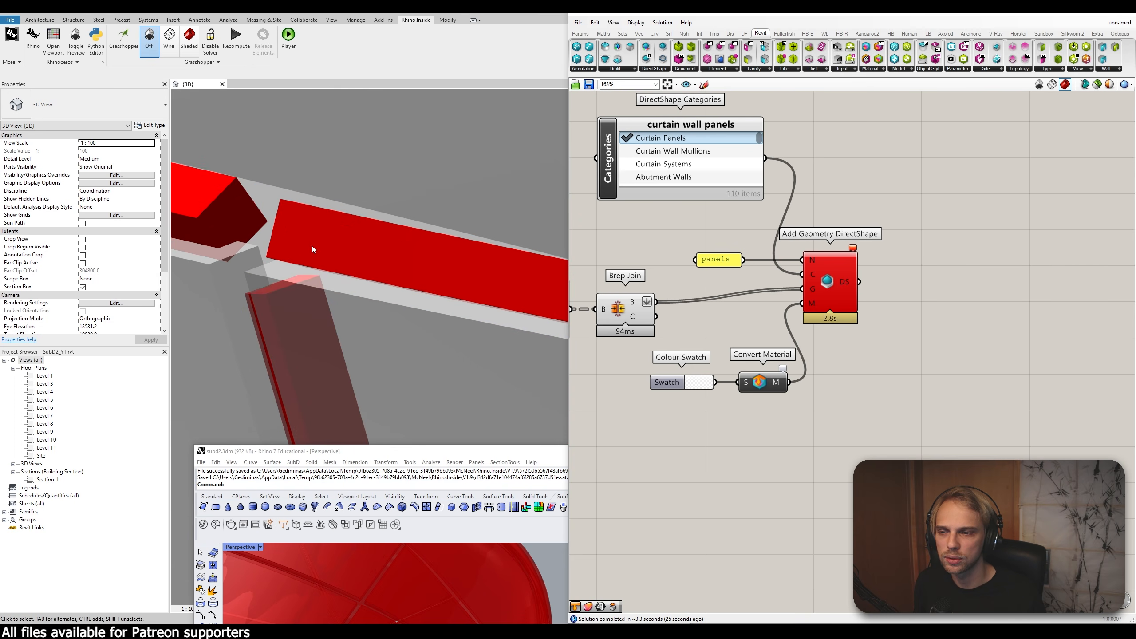
scroll(312, 248, "down", 2)
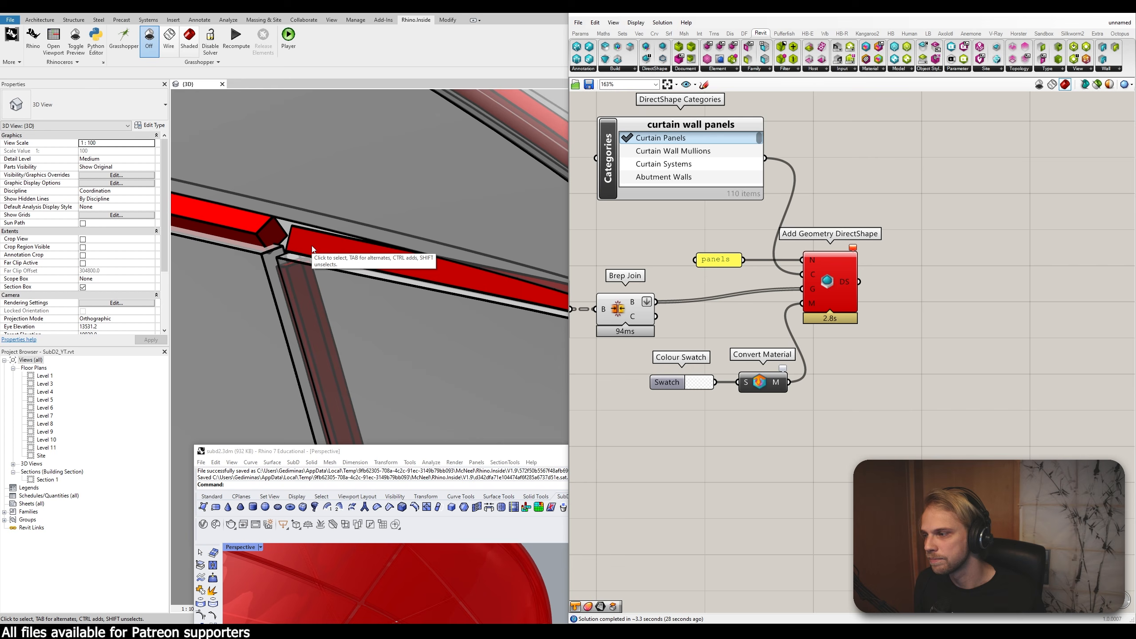
scroll(312, 249, "down", 5)
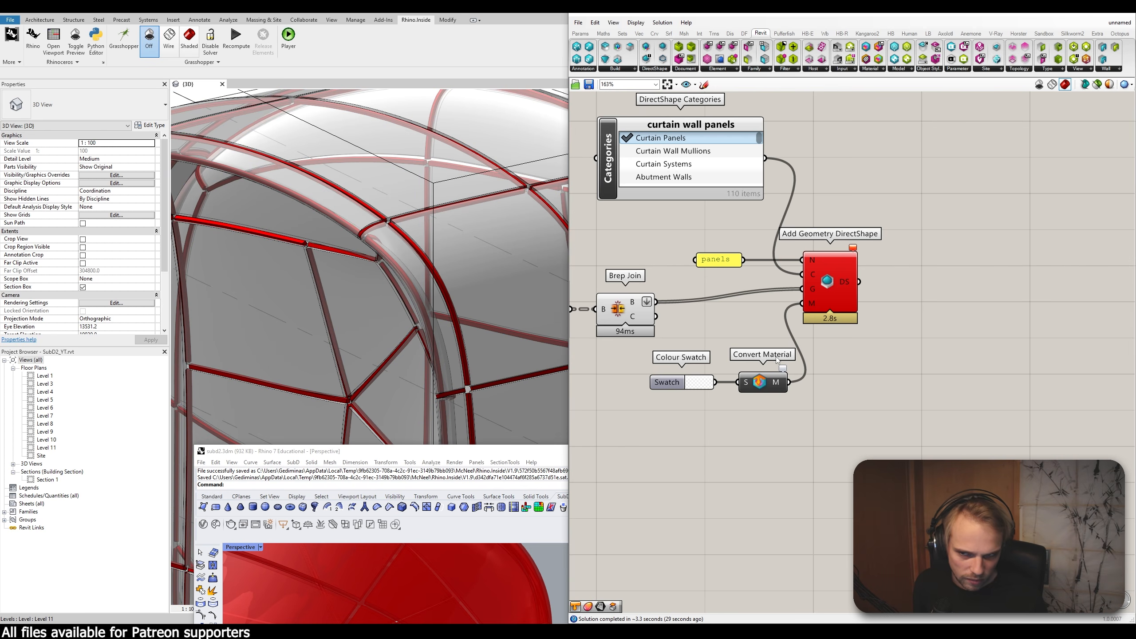
scroll(401, 227, "up", 4)
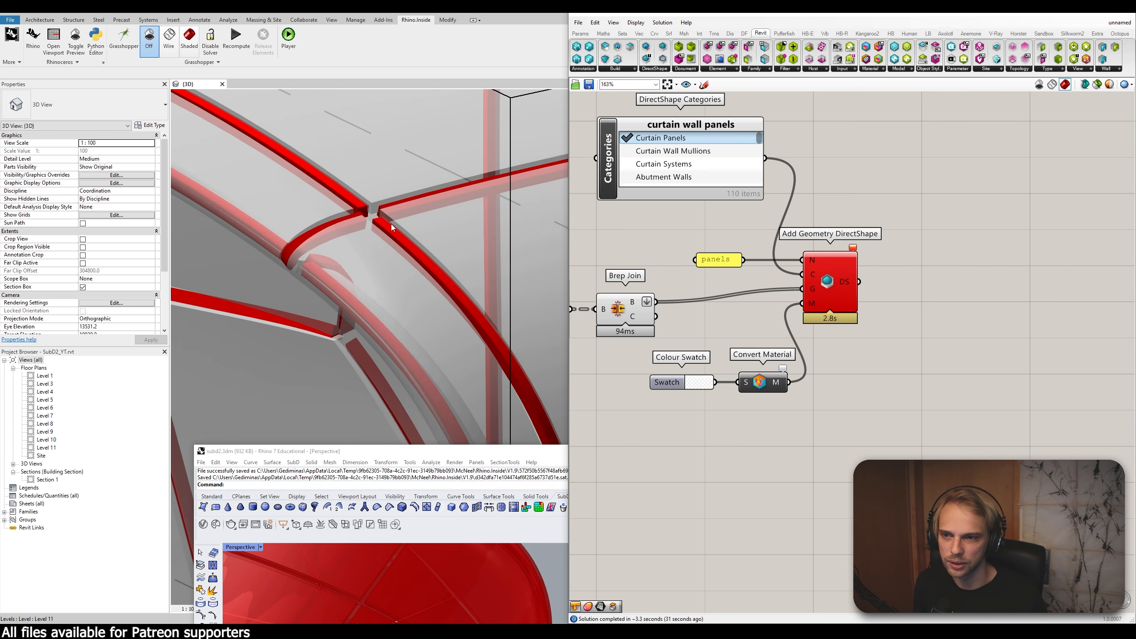
scroll(388, 256, "down", 5)
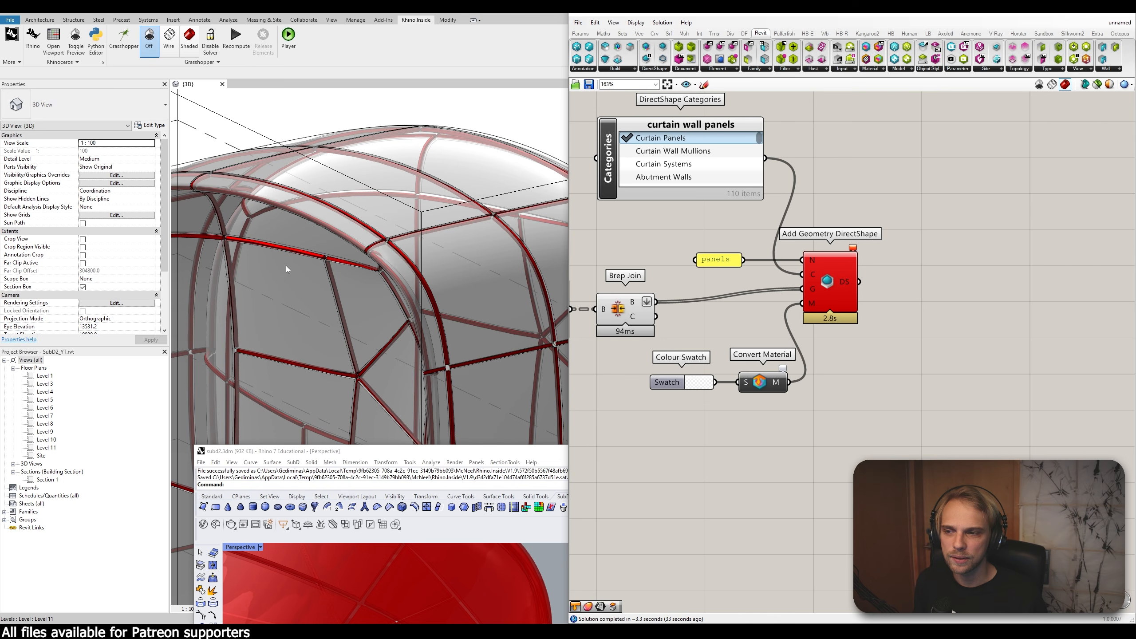
scroll(286, 269, "up", 4)
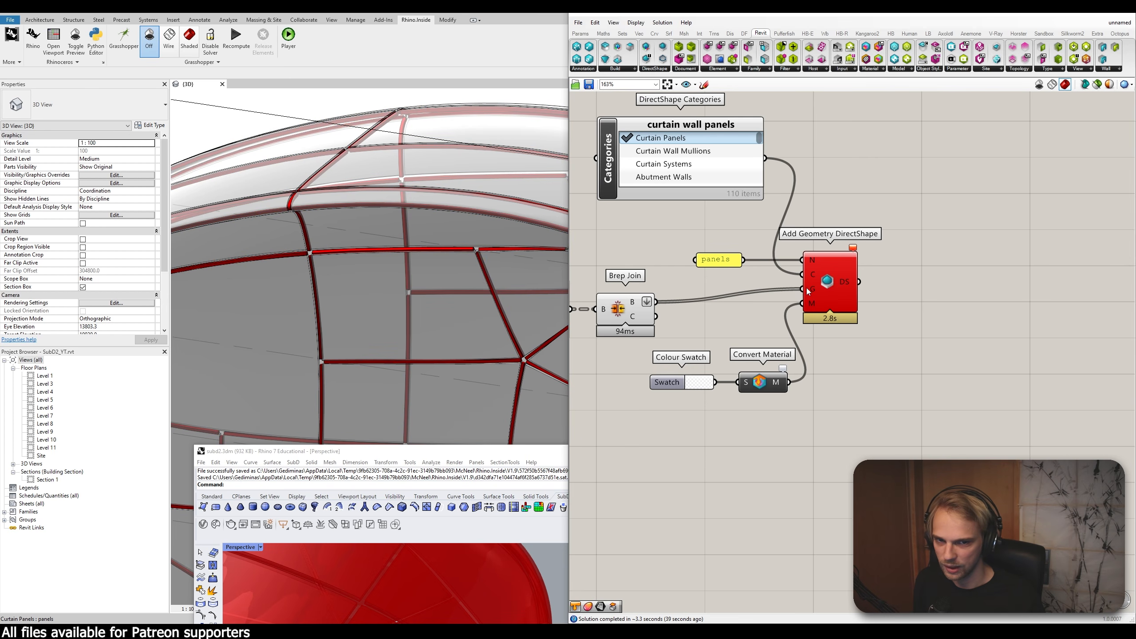
Step: Disconnect the Brep Join output from the DirectShape's geometry input and wire it back in
right_click_drag(805, 292, 811, 315)
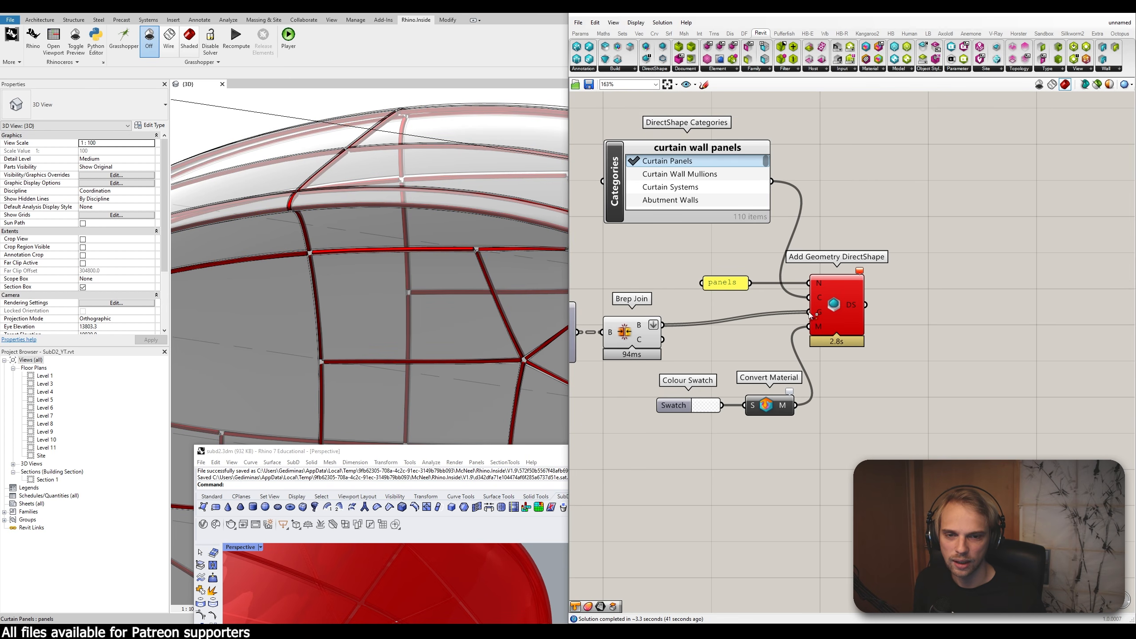
left_click_drag(661, 326, 662, 326, "ctrl")
left_click_drag(662, 325, 809, 315)
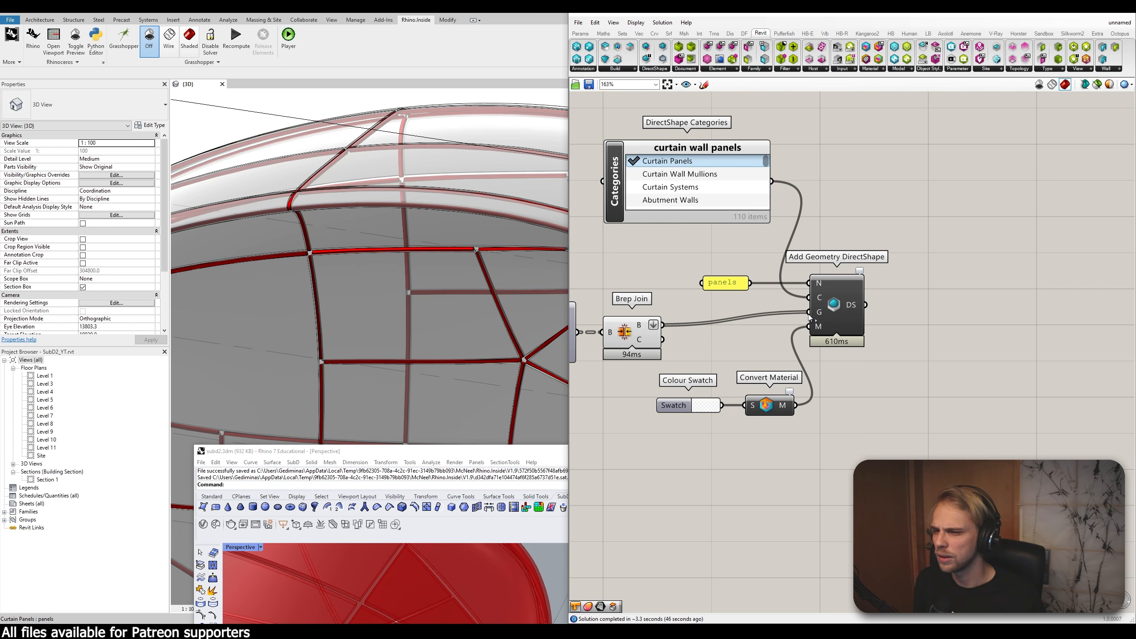
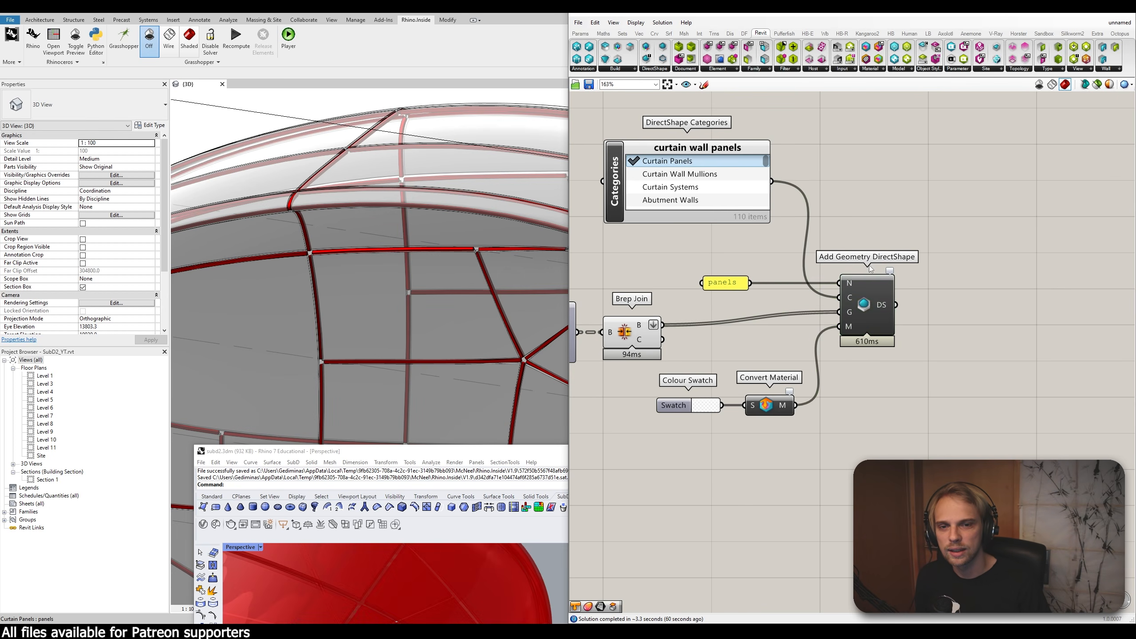
Step: Move the whole panel component chain closer to its upstream source, beneath the purple grouped components
scroll(815, 270, "down", 6)
scroll(818, 271, "down", 2)
right_click_drag(826, 271, 1006, 272)
left_click_drag(1045, 330, 750, 259)
scroll(899, 269, "up", 2)
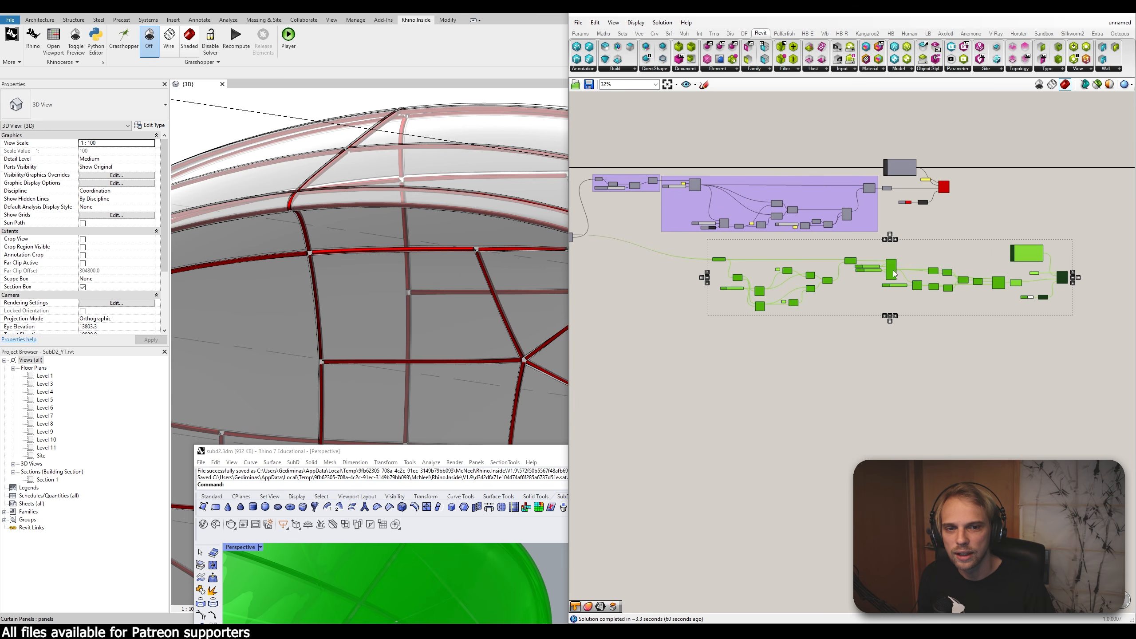
left_click_drag(893, 273, 796, 275)
left_click(659, 316)
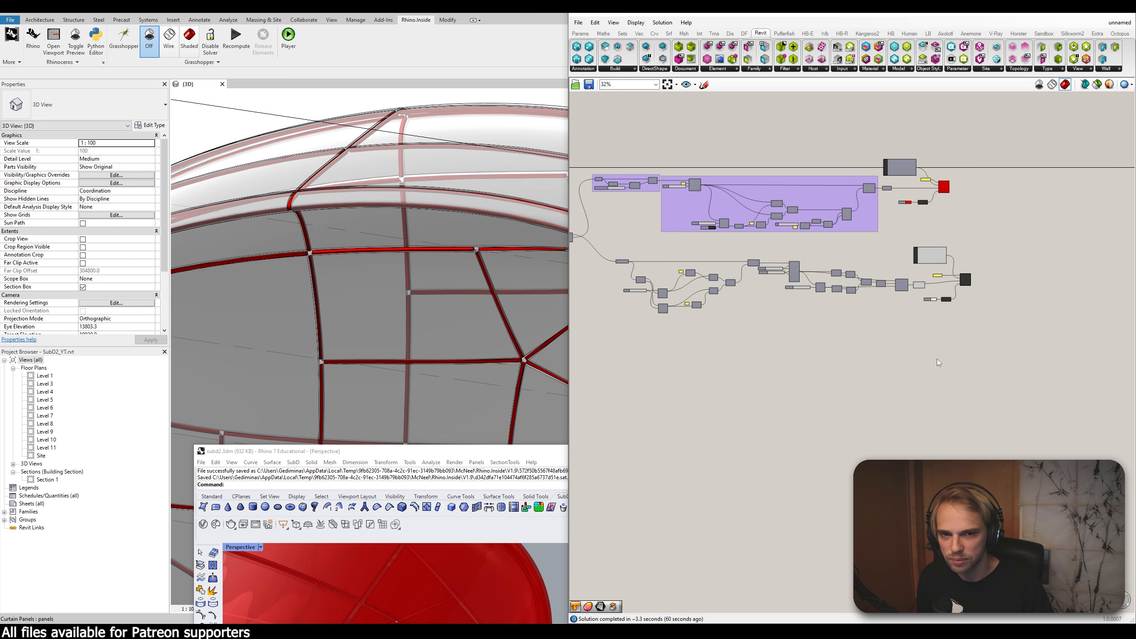
Step: Examine the gap where the mullions meet at a node in the Revit 3D view
right_click_drag(629, 287, 805, 272)
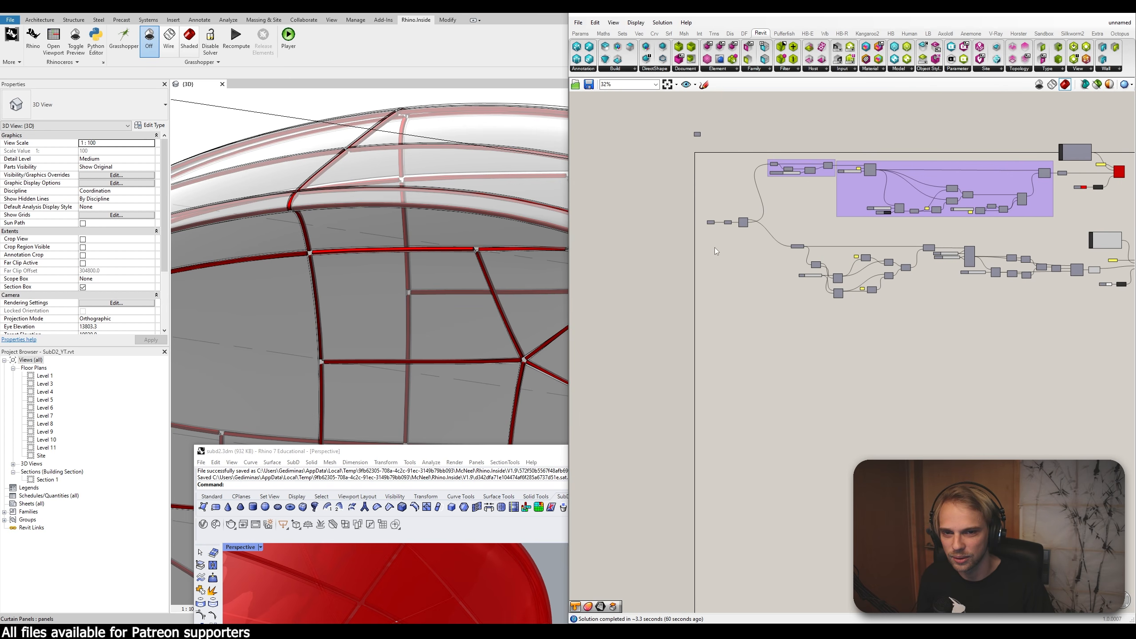
scroll(716, 251, "up", 2)
scroll(286, 264, "up", 6)
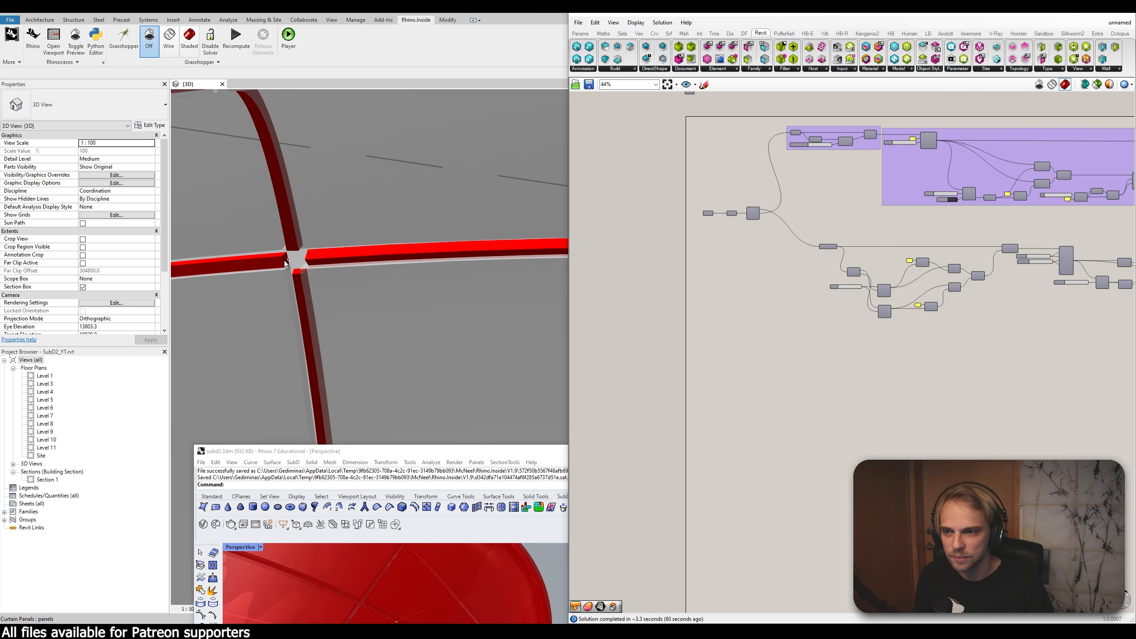
scroll(286, 264, "up", 1)
scroll(291, 259, "up", 2)
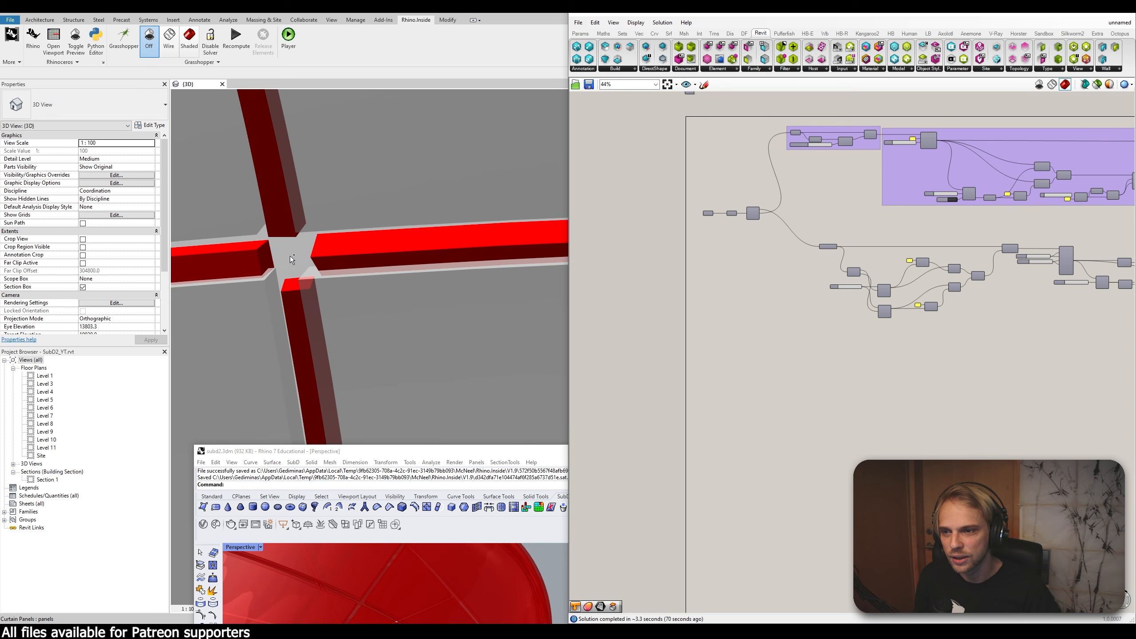
scroll(291, 259, "up", 2)
scroll(763, 224, "up", 6)
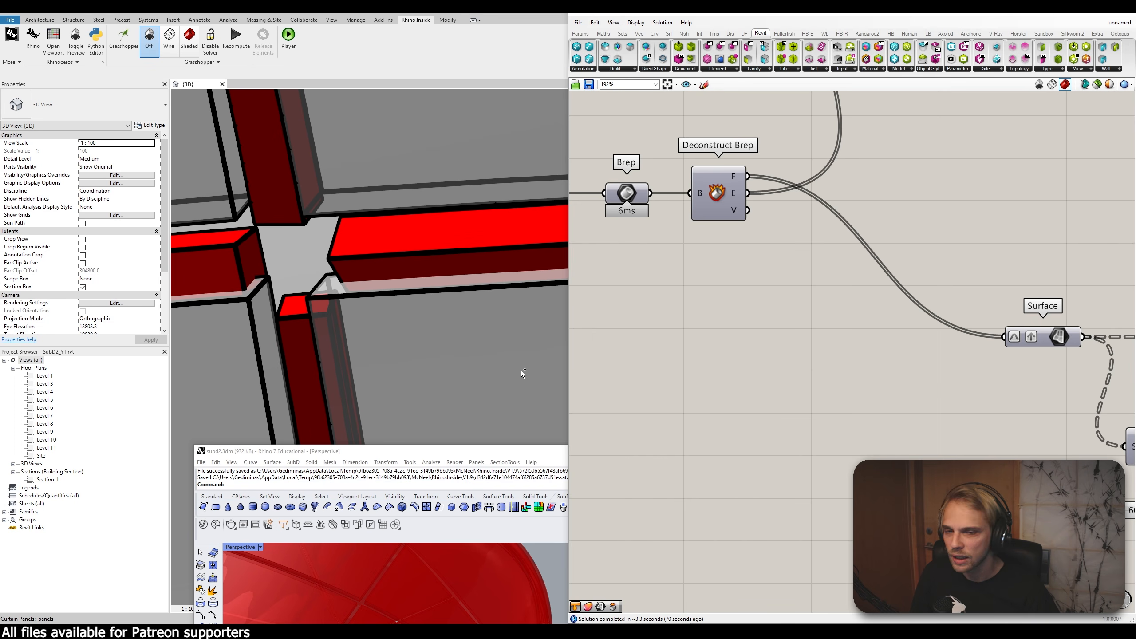
Step: Add Weaverbird's Polylines Dodecahedron and connect the vertices output of Deconstruct Brep to its P input
double_click(801, 322)
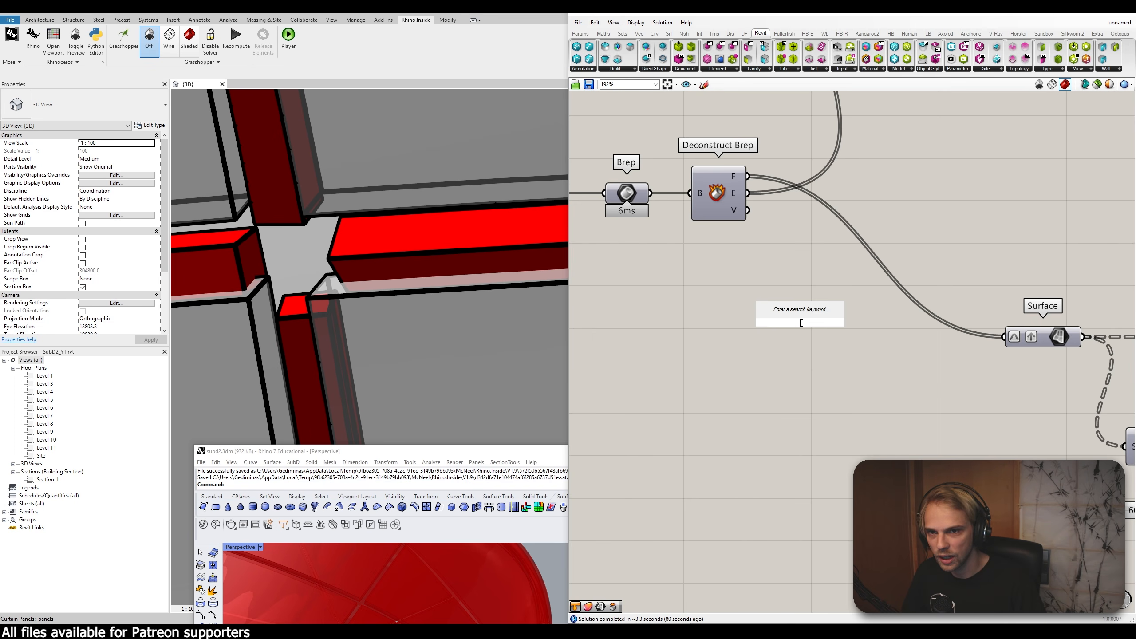
left_click(825, 33)
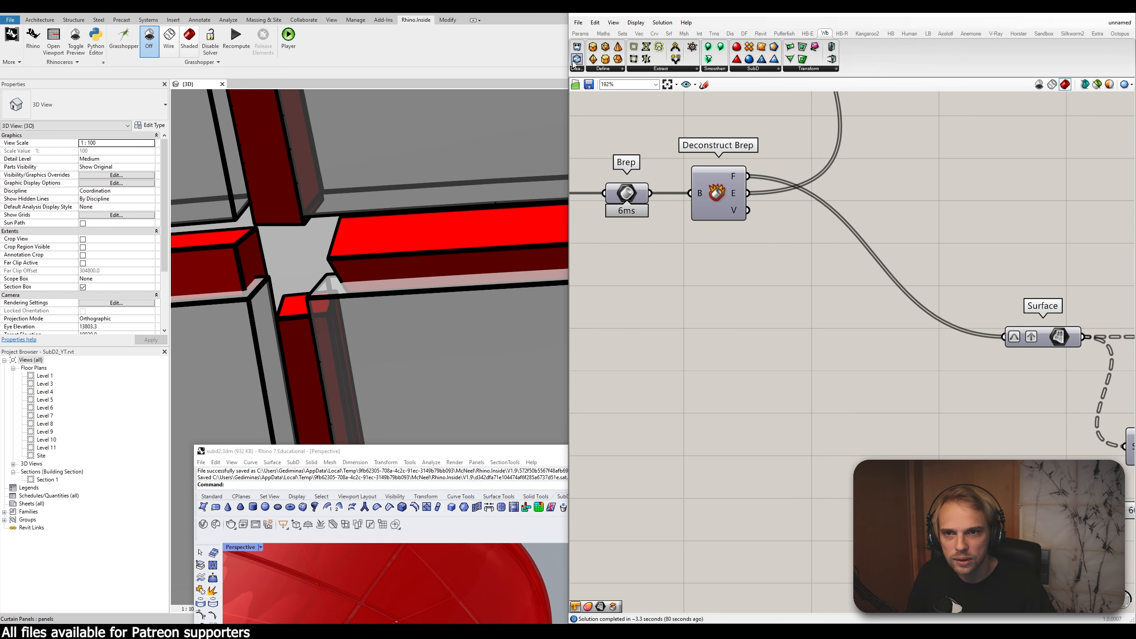
left_click(605, 70)
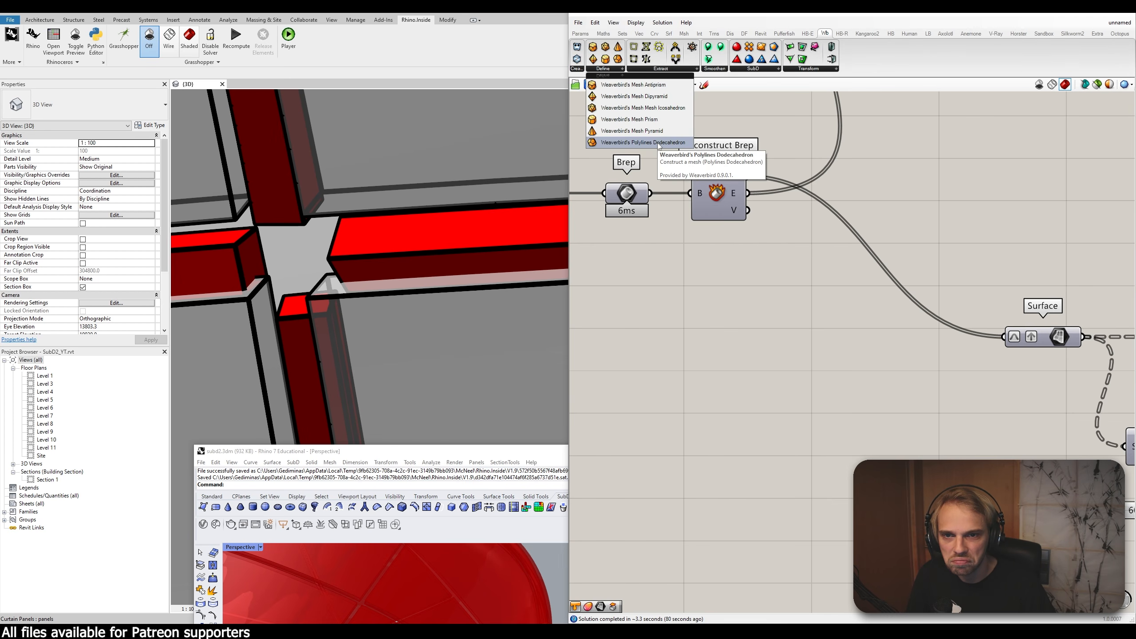
left_click_drag(659, 143, 789, 288)
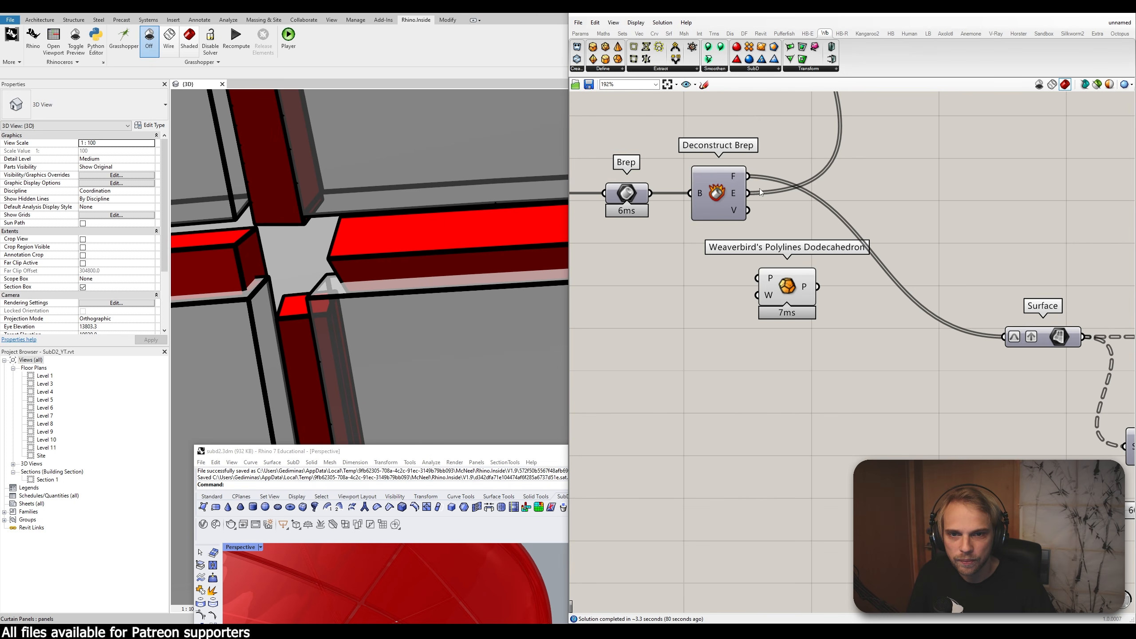
left_click_drag(749, 211, 789, 311)
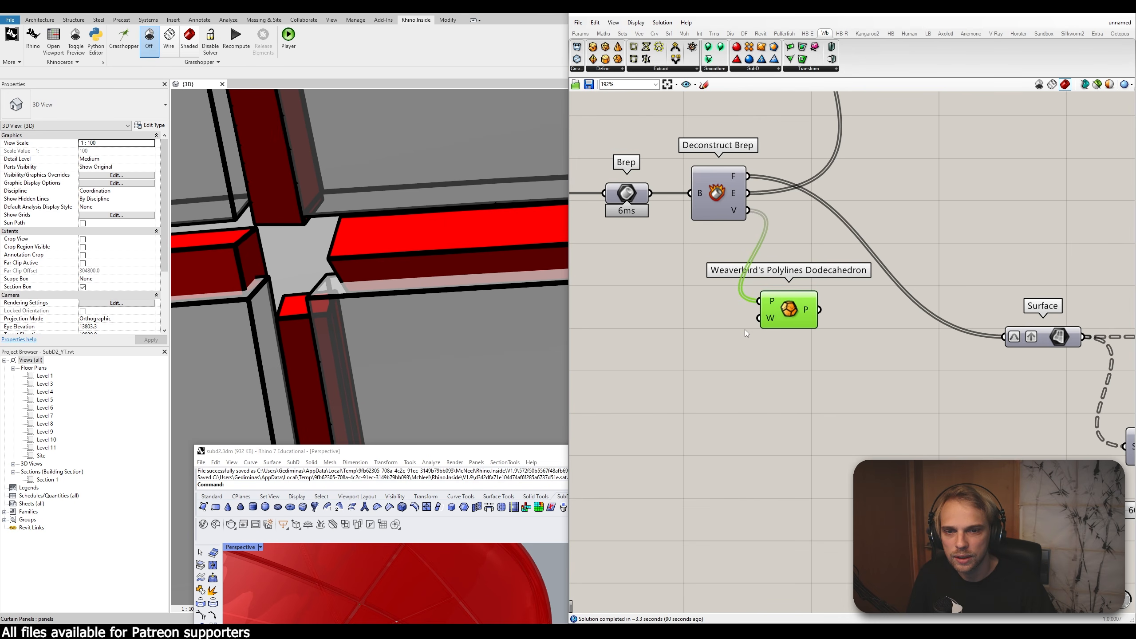
left_click(745, 333)
Step: Bring the Rhino viewport back into view and add a number slider of 1000 beside the dodecahedron's W input
left_click_drag(529, 455, 388, 84)
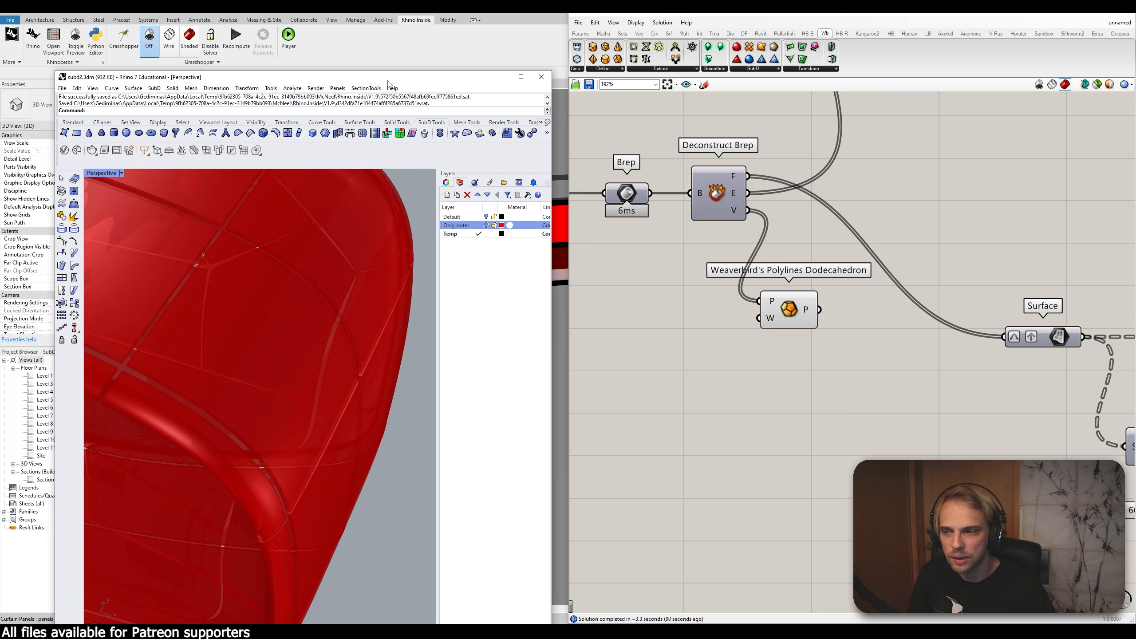
double_click(685, 338)
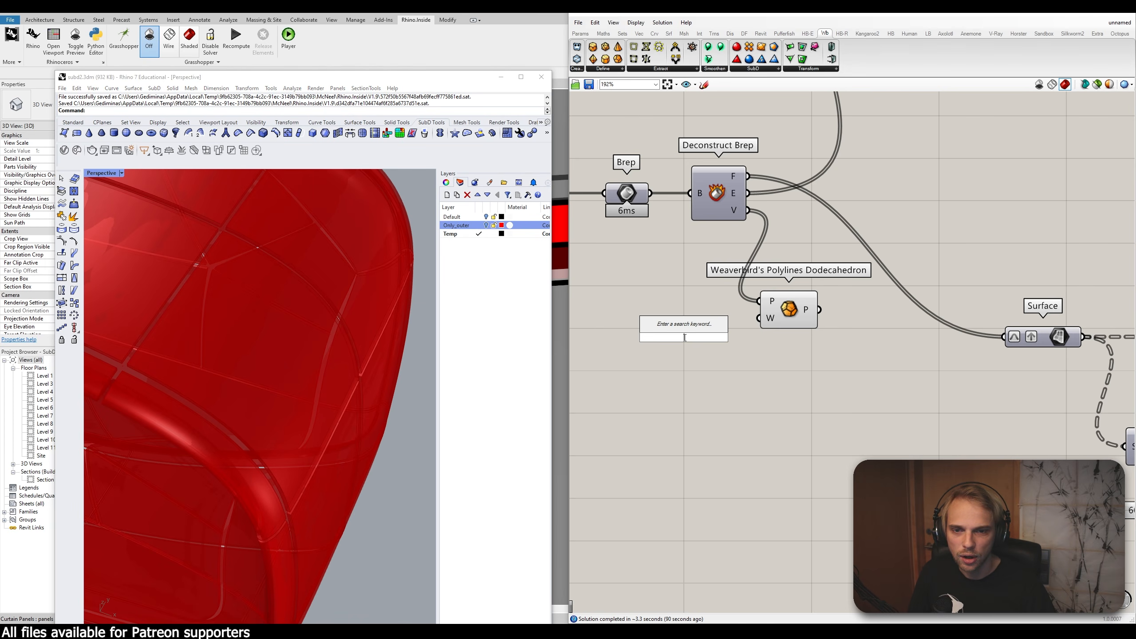
type("1000")
key("Return")
left_click(683, 338)
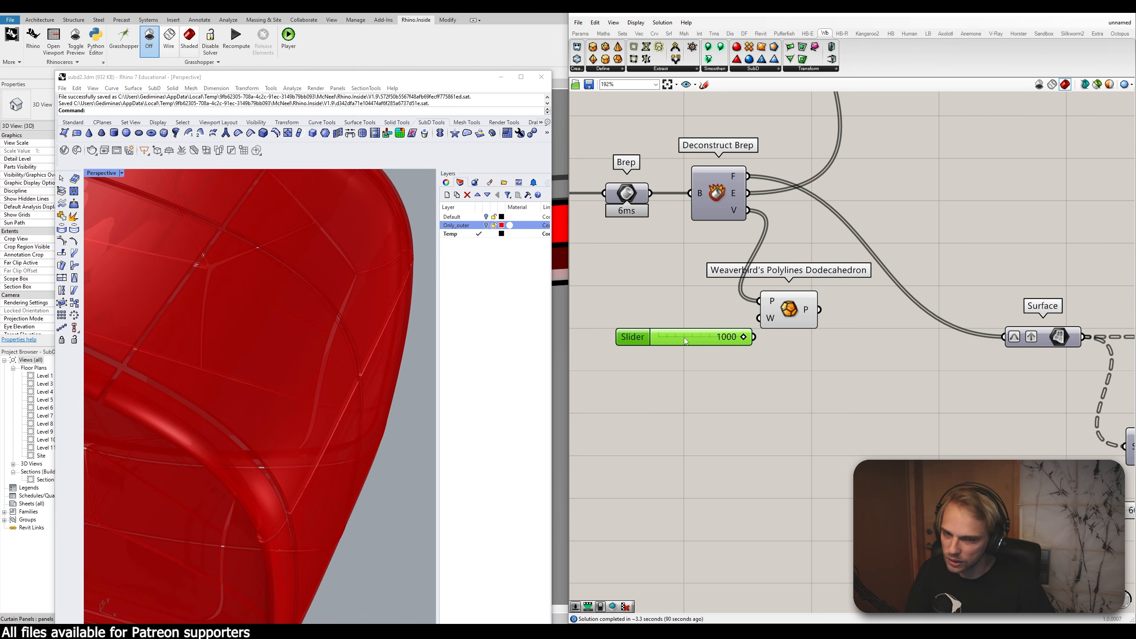
Step: Replace the 1000 slider with a number slider of 100 and connect it to the dodecahedron's W input
key("Delete")
double_click(684, 337)
type("100")
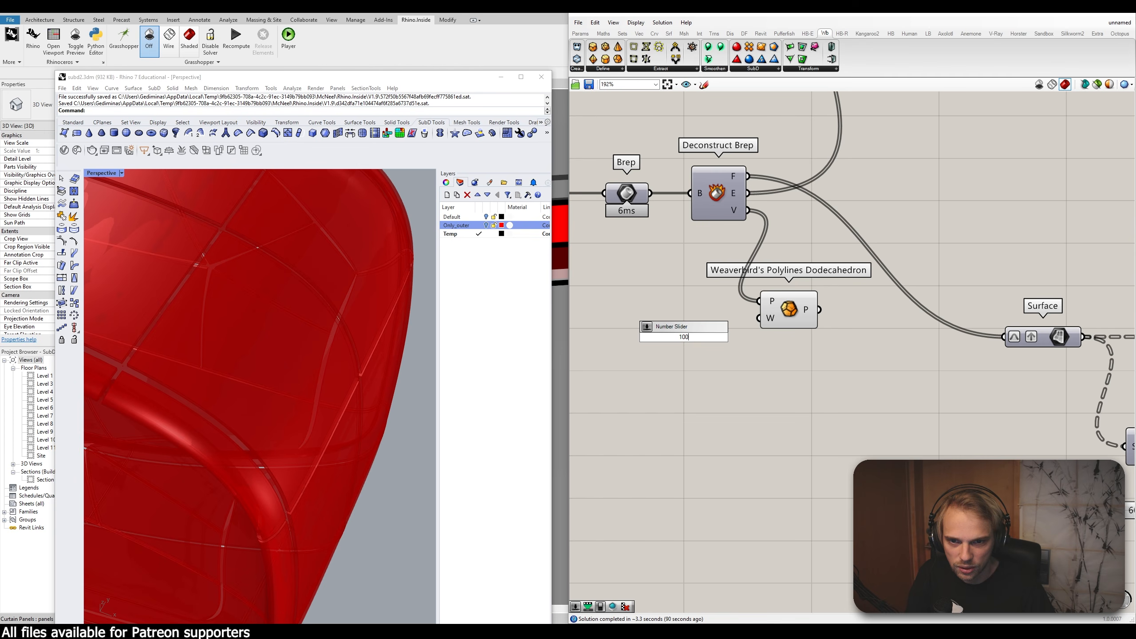
key("Return")
mouse_move(695, 338)
left_mouse_down()
mouse_move(672, 325)
mouse_move(759, 318)
mouse_move(700, 320)
left_mouse_up()
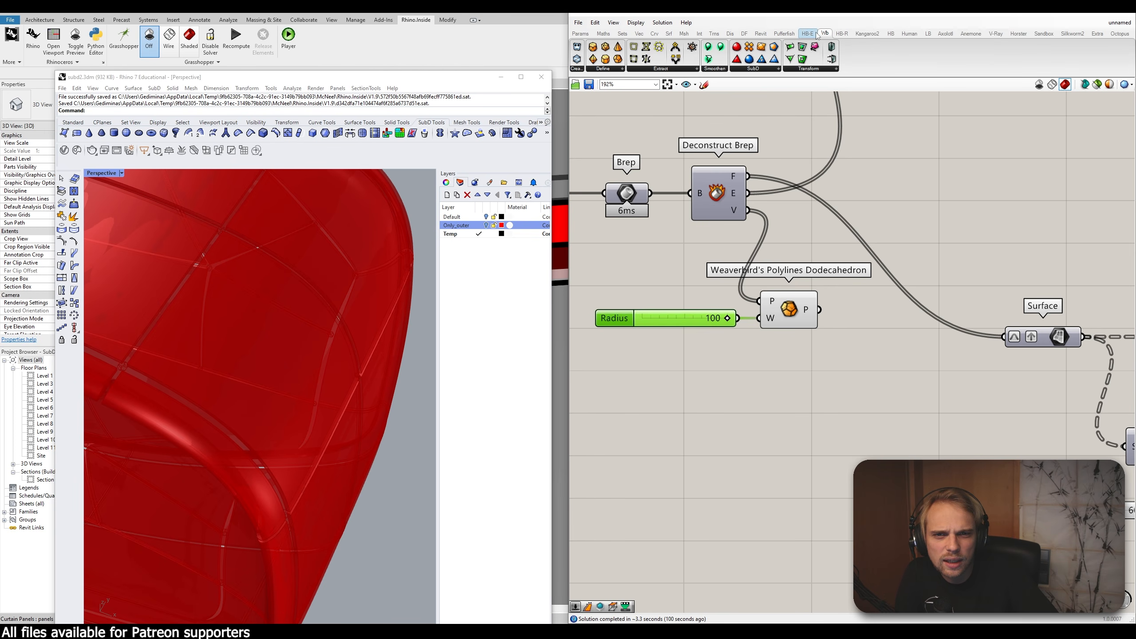
Step: Add an Add Mesh DirectShape component beside the dodecahedron and connect the dodecahedron's P output to its M input
left_click(761, 33)
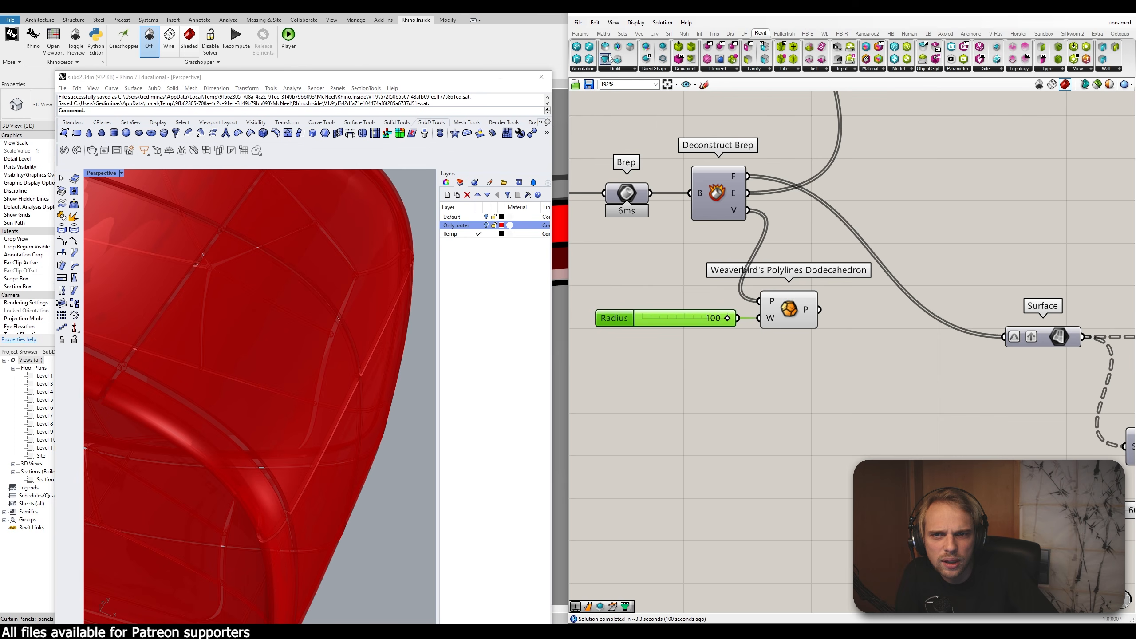
left_click(643, 70)
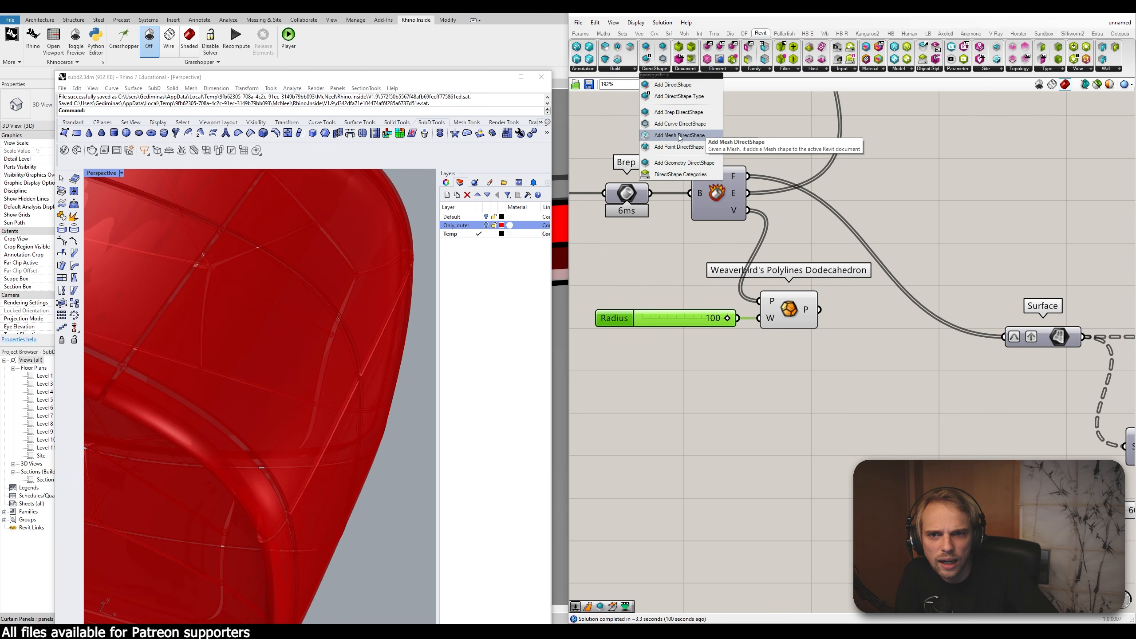
left_click_drag(682, 139, 855, 339)
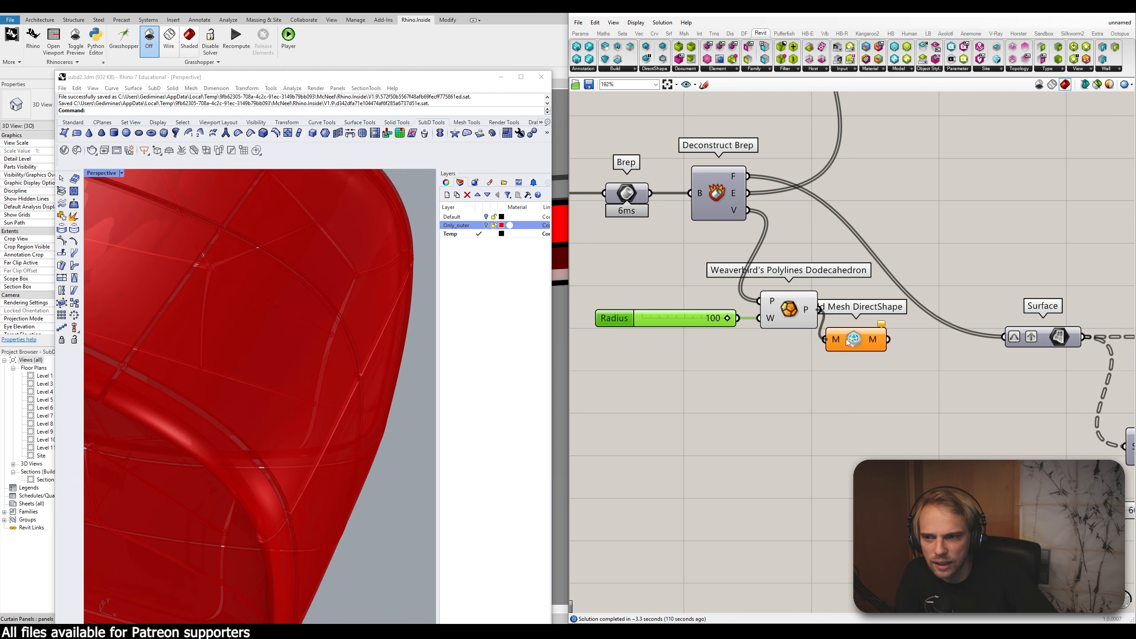
left_click_drag(853, 341, 867, 311)
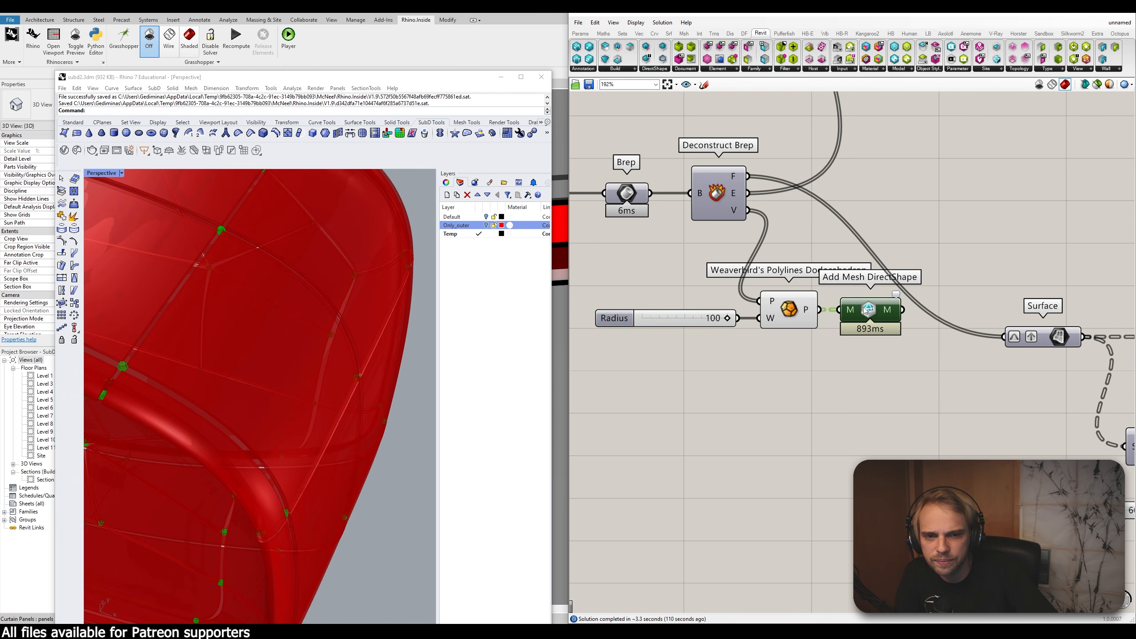
left_click(849, 354)
Step: Examine the dodecahedron nodes at several mullion intersections in the Revit 3D view
left_click(501, 77)
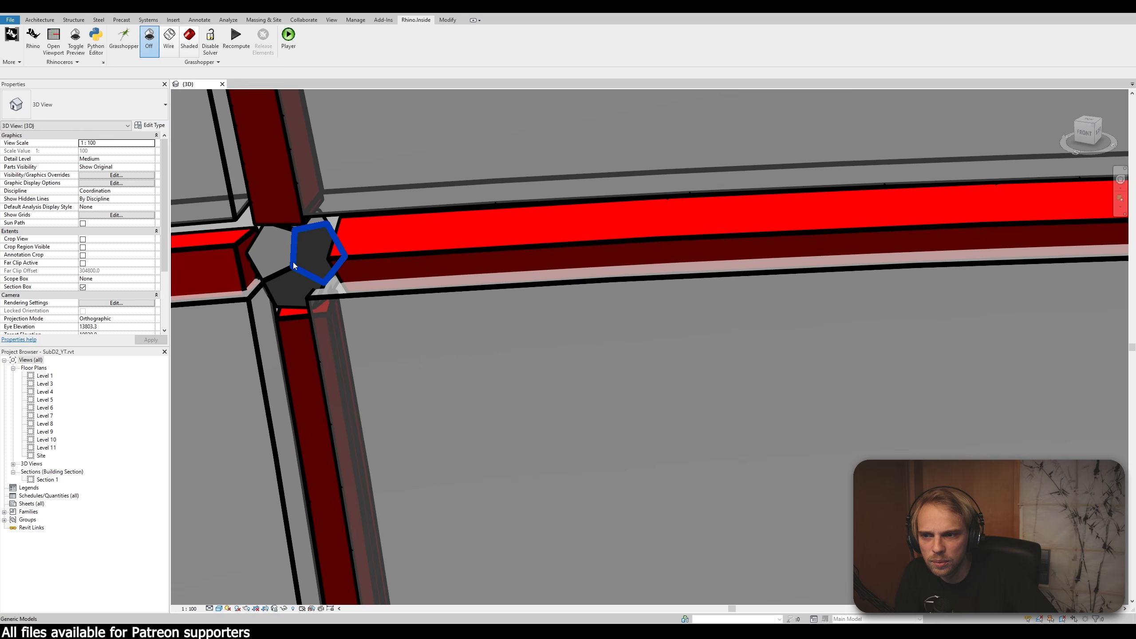
scroll(465, 262, "down", 3)
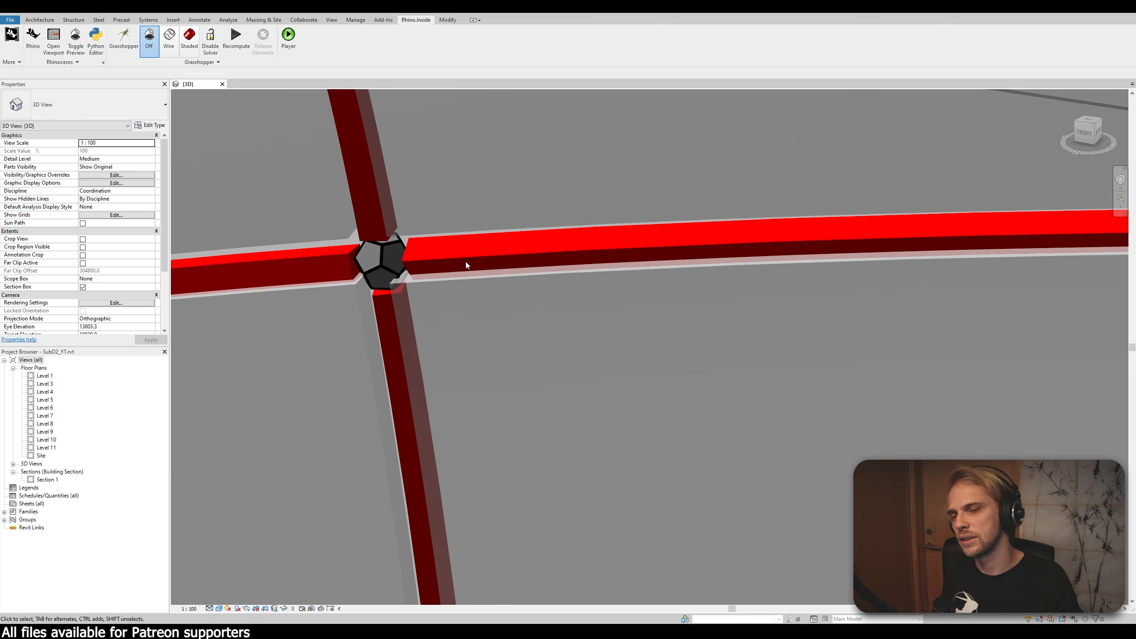
scroll(365, 282, "up", 2)
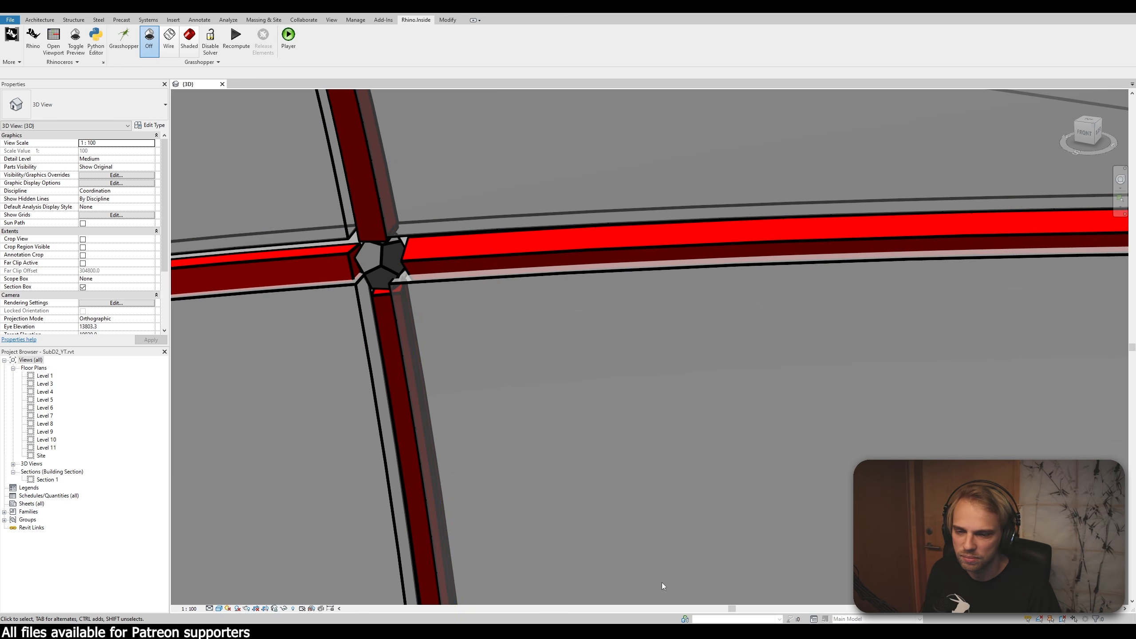
scroll(595, 394, "down", 5)
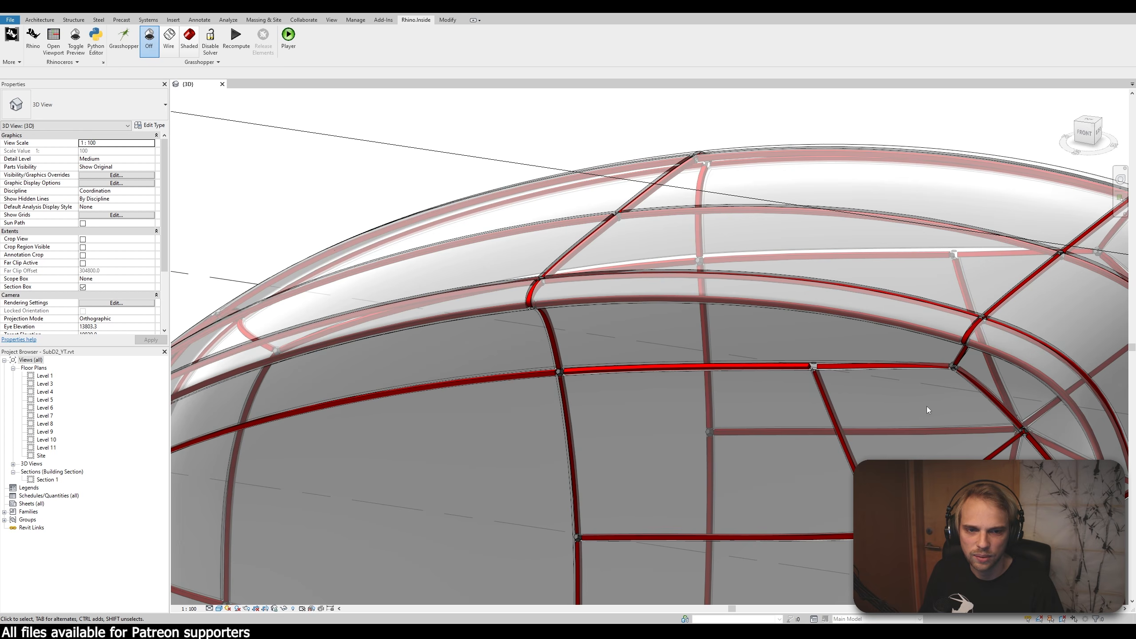
scroll(793, 380, "up", 6)
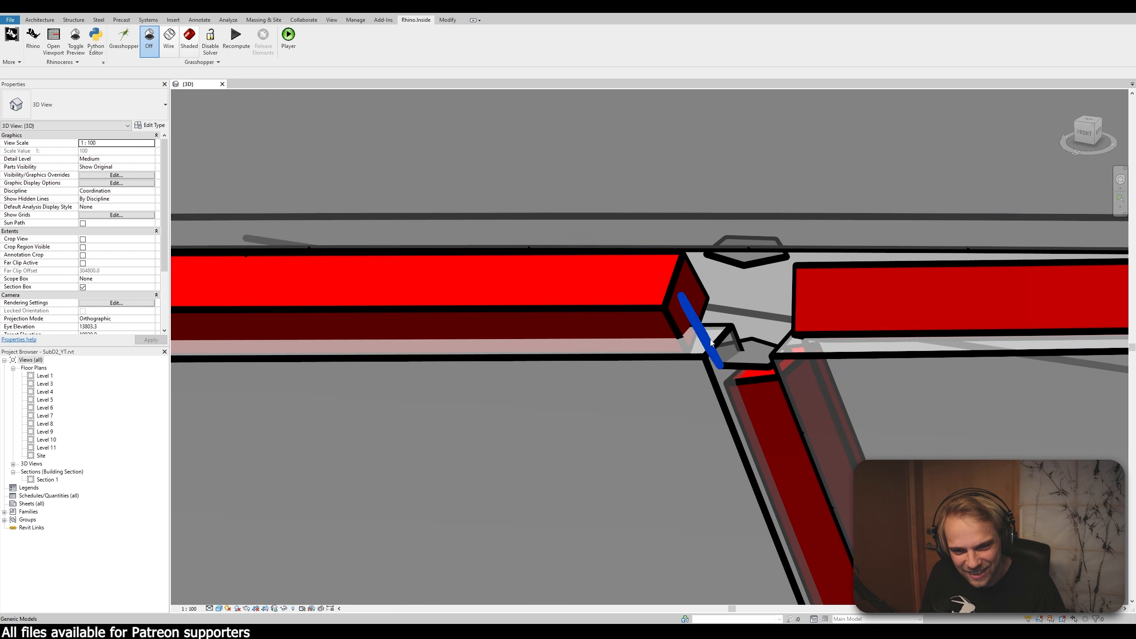
scroll(709, 343, "down", 3)
scroll(710, 340, "down", 5)
scroll(787, 331, "up", 5)
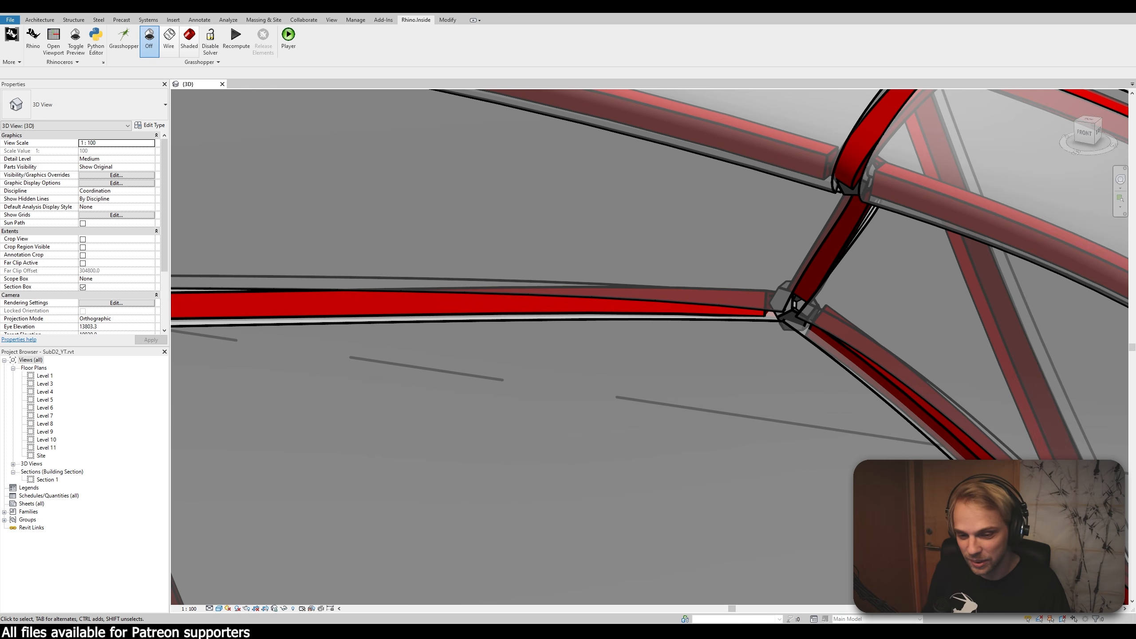
Step: Return to Grasshopper and delete Weaverbird's Polylines Dodecahedron, keeping its slider and the Add Mesh DirectShape component
left_click(578, 632)
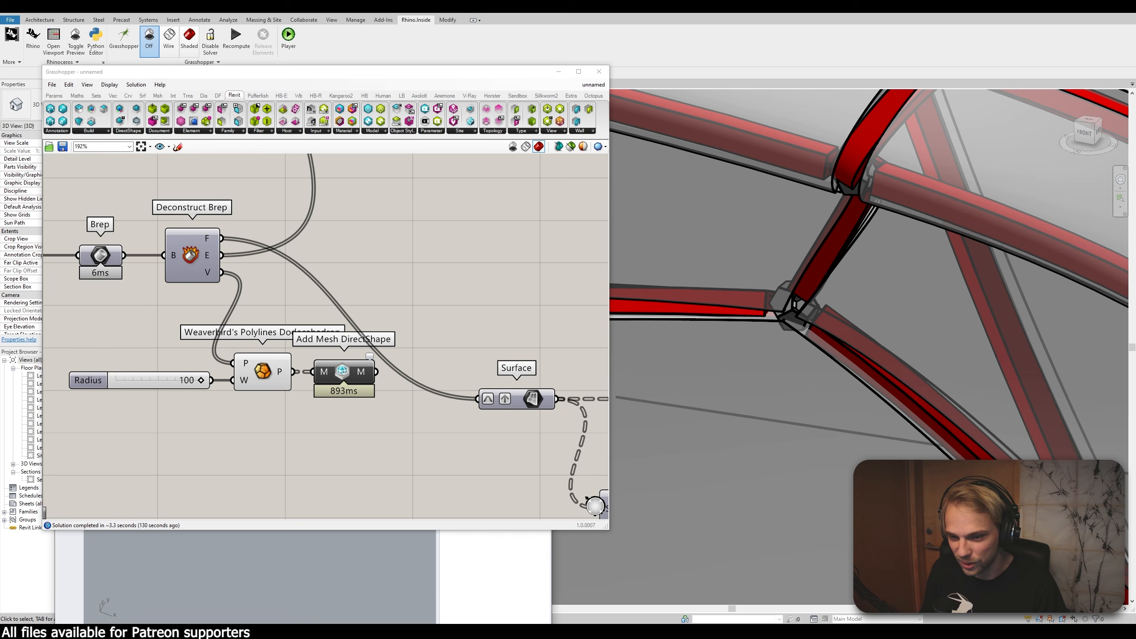
right_click_drag(233, 334, 319, 312)
left_click(350, 360)
key("Delete")
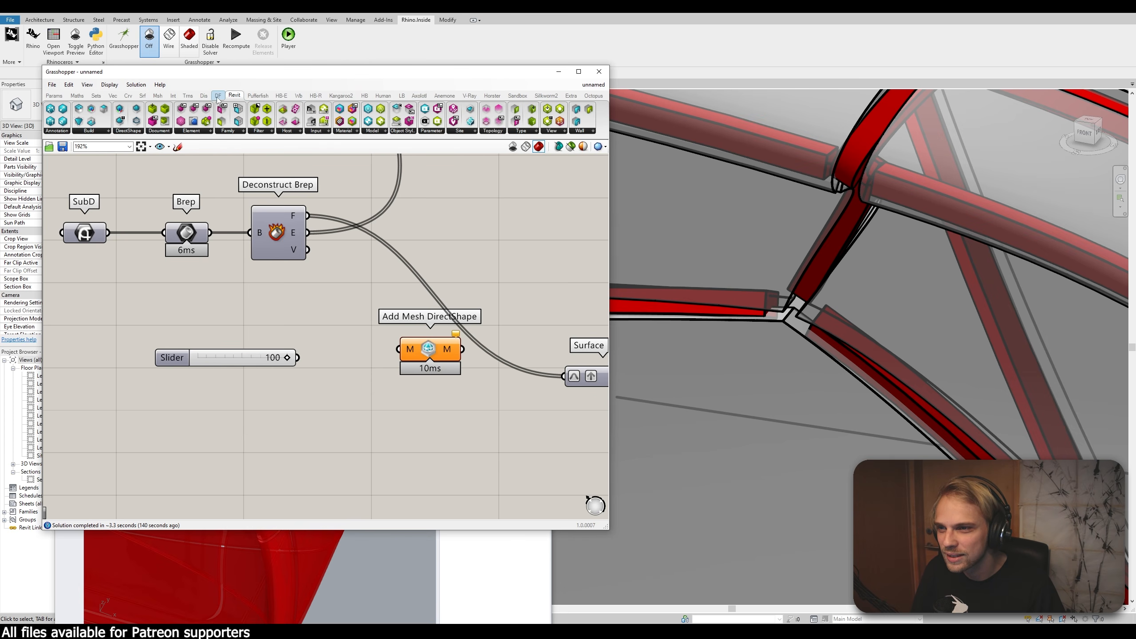
Step: Add Weaverbird's Mesh Icosahedron, wiring the Deconstruct Brep vertices to P, the 100 slider to W, and its output to Add Mesh DirectShape
left_click(298, 95)
left_click(77, 134)
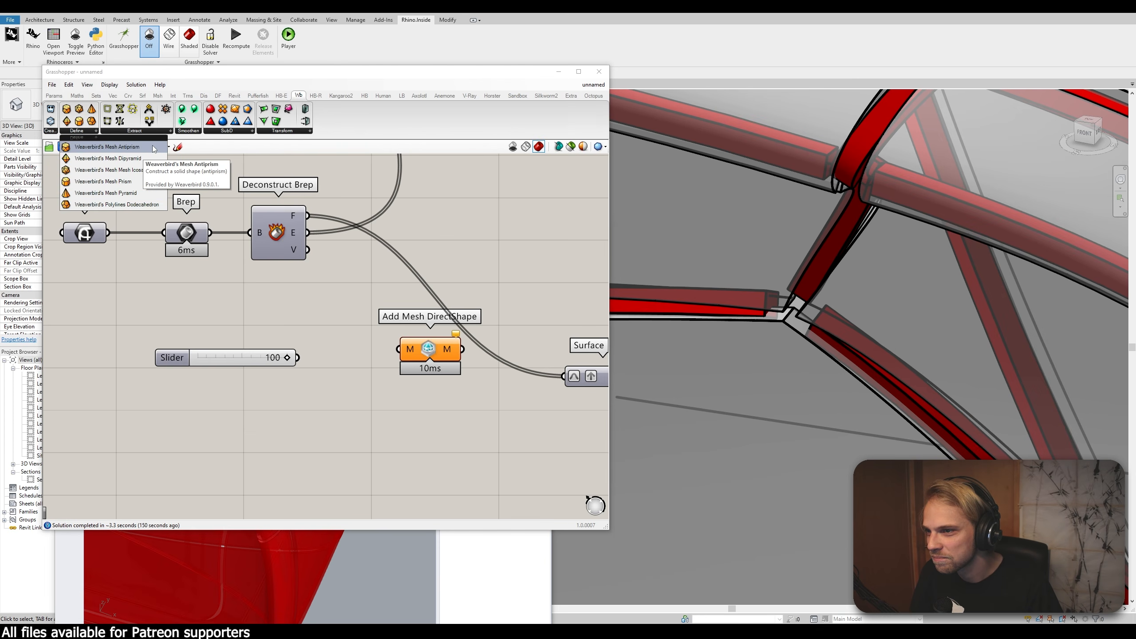
left_click_drag(137, 174, 354, 353)
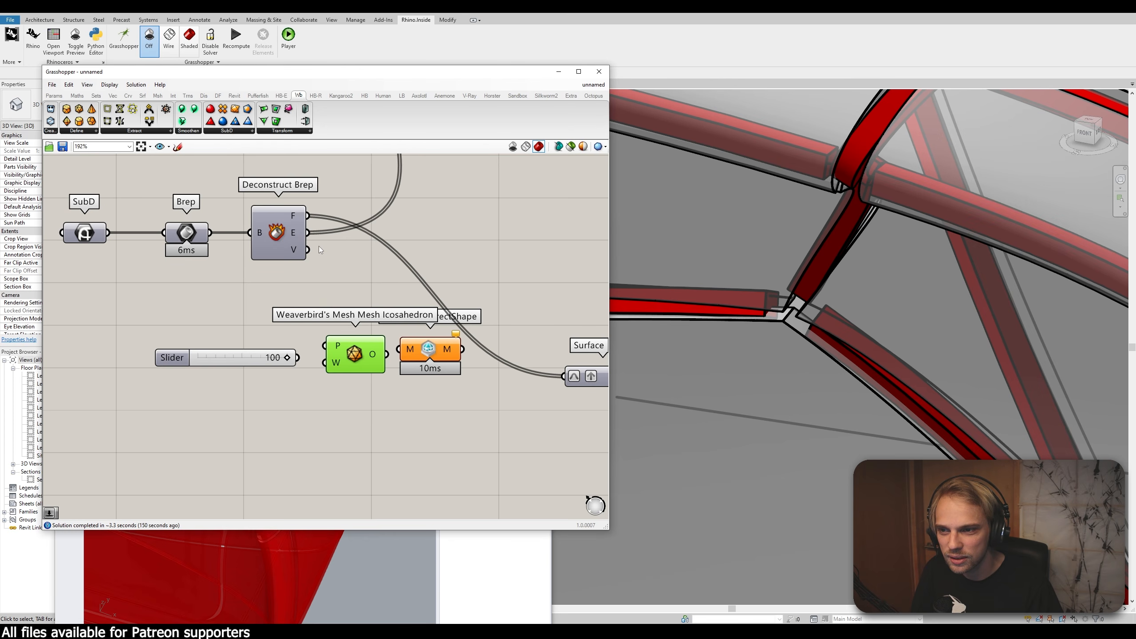
left_click_drag(308, 249, 325, 363)
left_click_drag(355, 350, 428, 356)
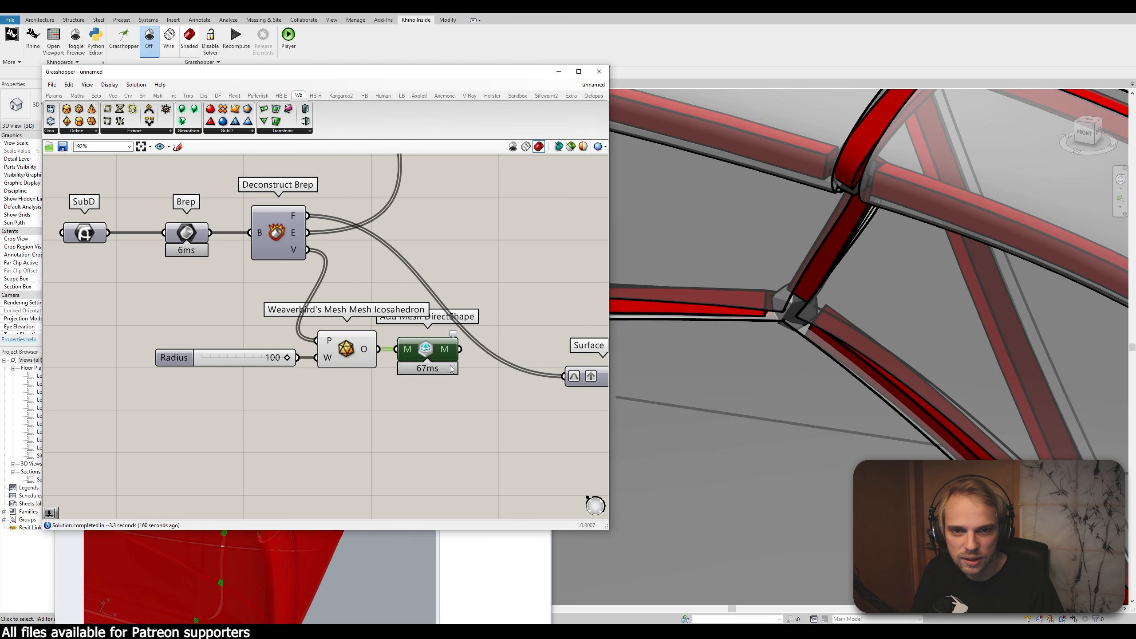
left_click(435, 420)
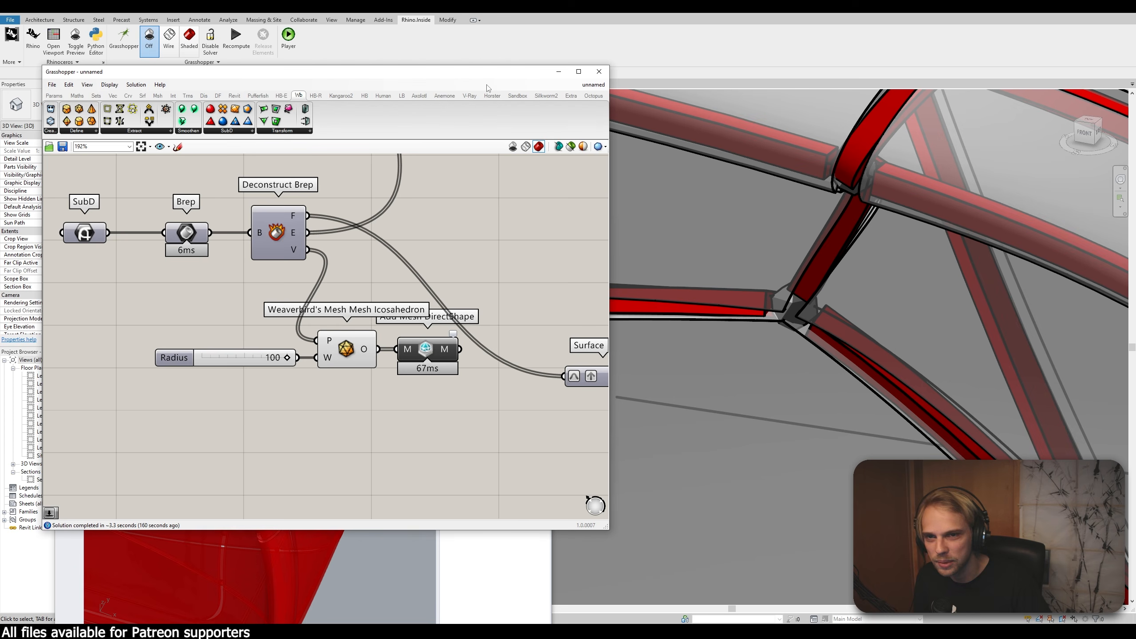
Step: Disable the preview of the radius slider, icosahedron and Add Mesh DirectShape chain
scroll(387, 427, "down", 5)
left_click_drag(386, 436, 335, 385)
middle_click(341, 384)
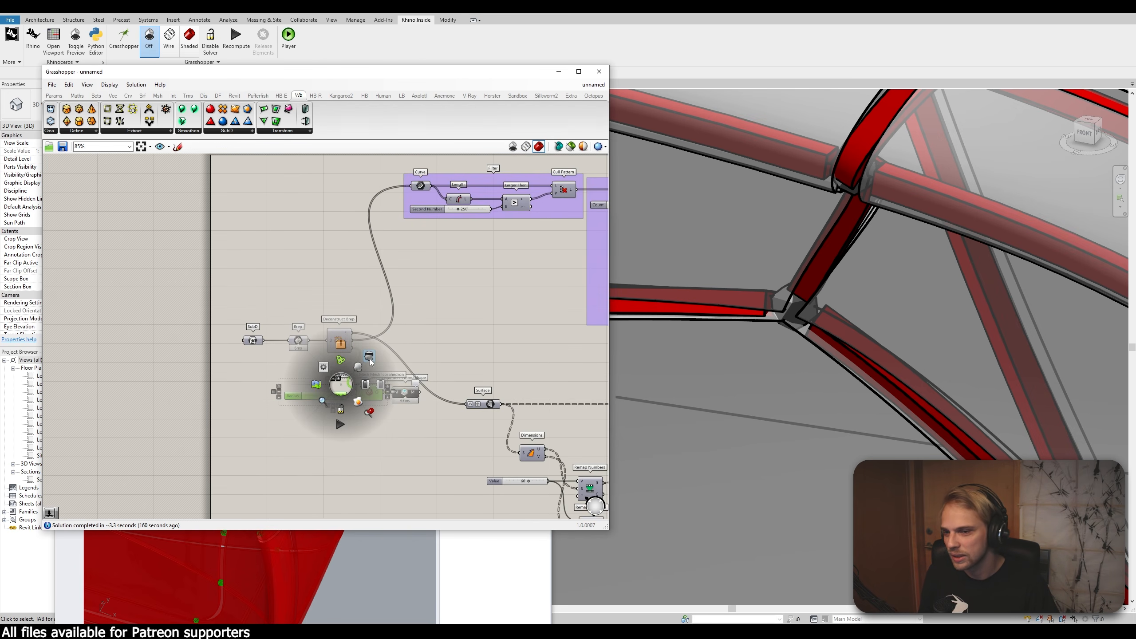
left_click(370, 357)
left_click(489, 335)
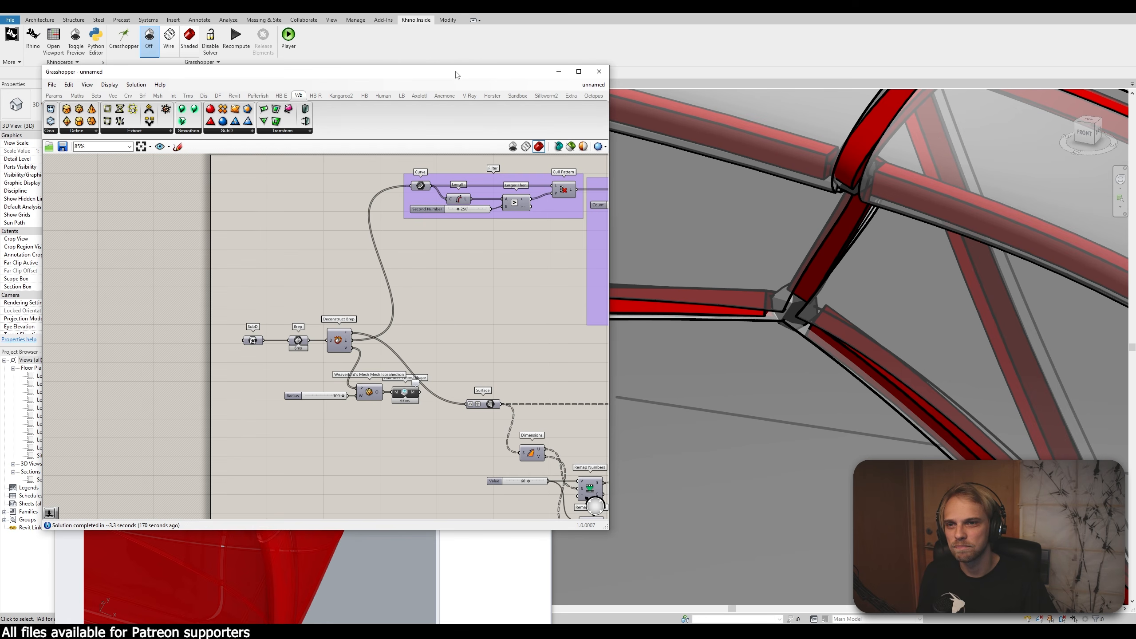
Step: Move the Grasshopper window clear of the Rhino viewport and bring the whole definition into view
left_click_drag(456, 74, 913, 37)
scroll(860, 282, "down", 6)
right_click_drag(860, 282, 712, 262)
right_click_drag(900, 312, 824, 254)
scroll(850, 257, "up", 2)
scroll(816, 259, "down", 2)
left_click_drag(948, 378, 519, 172)
left_click(586, 203)
right_click_drag(346, 354, 345, 354)
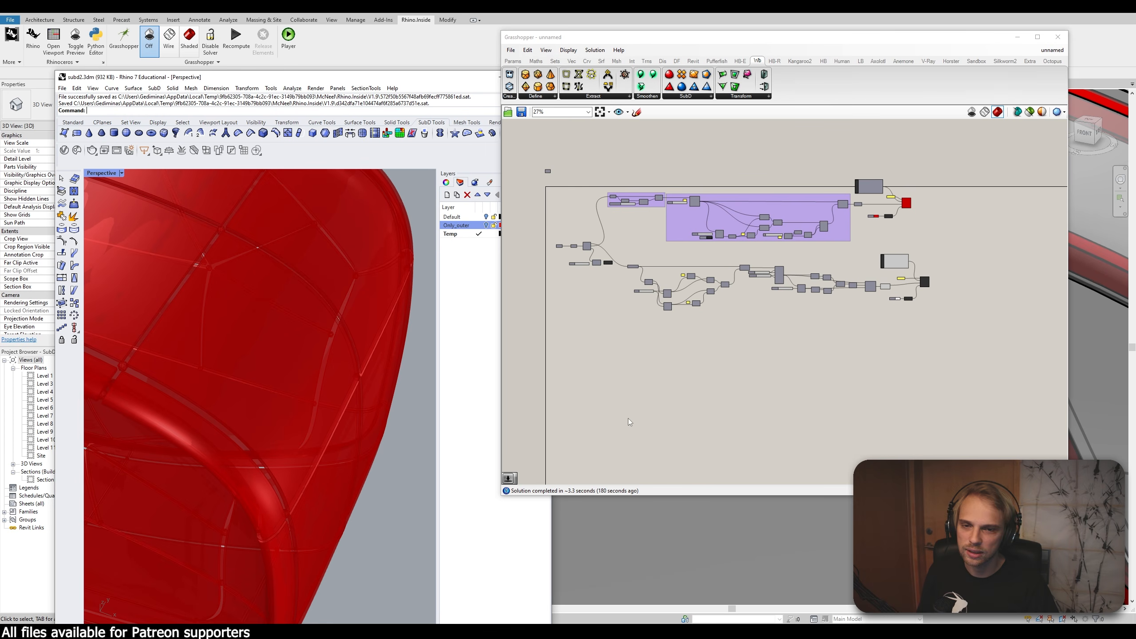
Step: Add a SubD parameter in the empty canvas area below the panel component chain
scroll(560, 328, "up", 3)
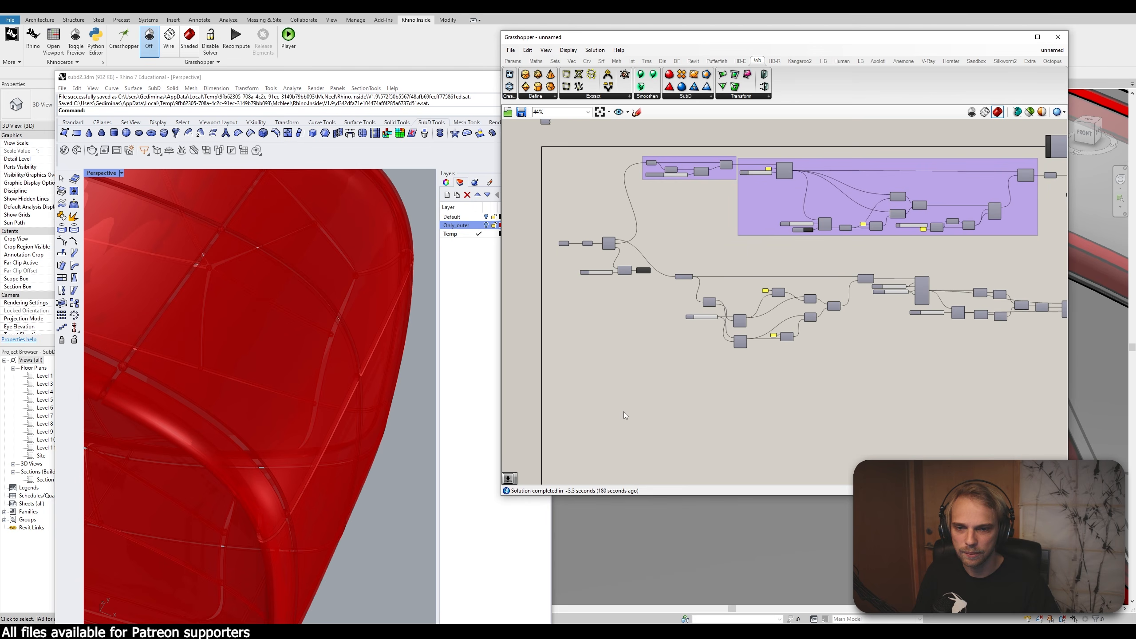
right_click_drag(623, 413, 648, 330)
double_click(648, 329)
type("su")
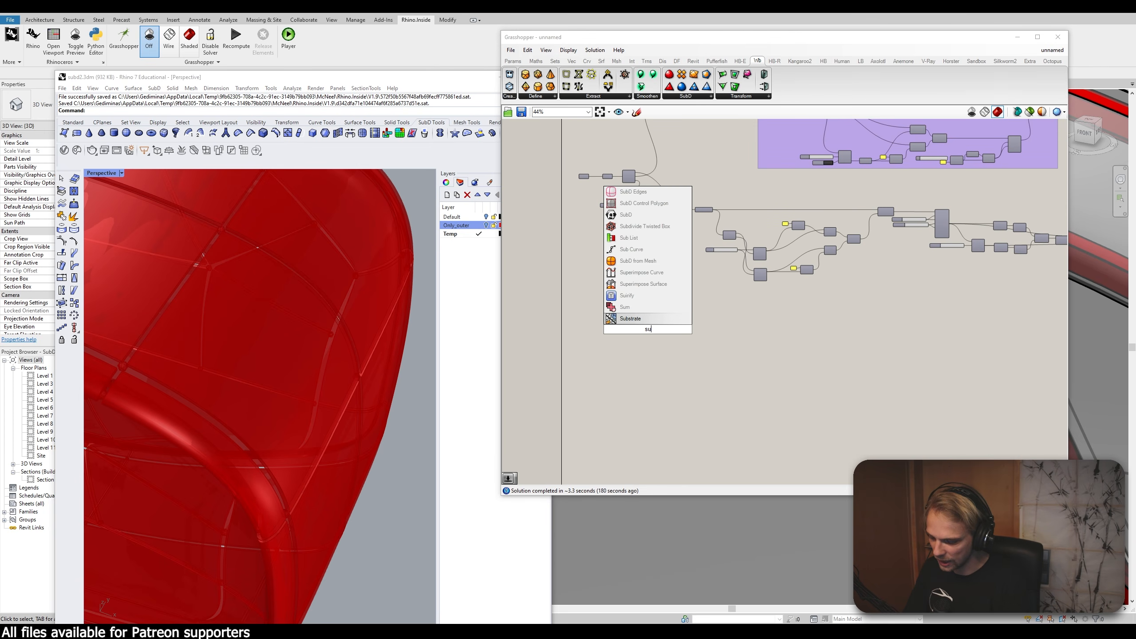
type("b")
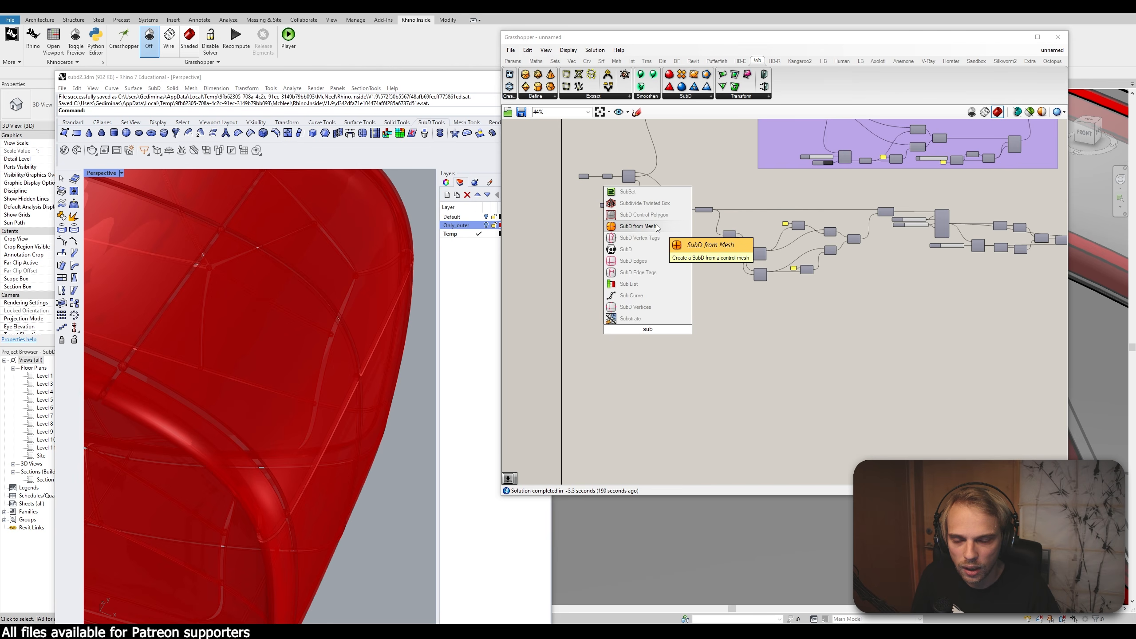
left_click(644, 249)
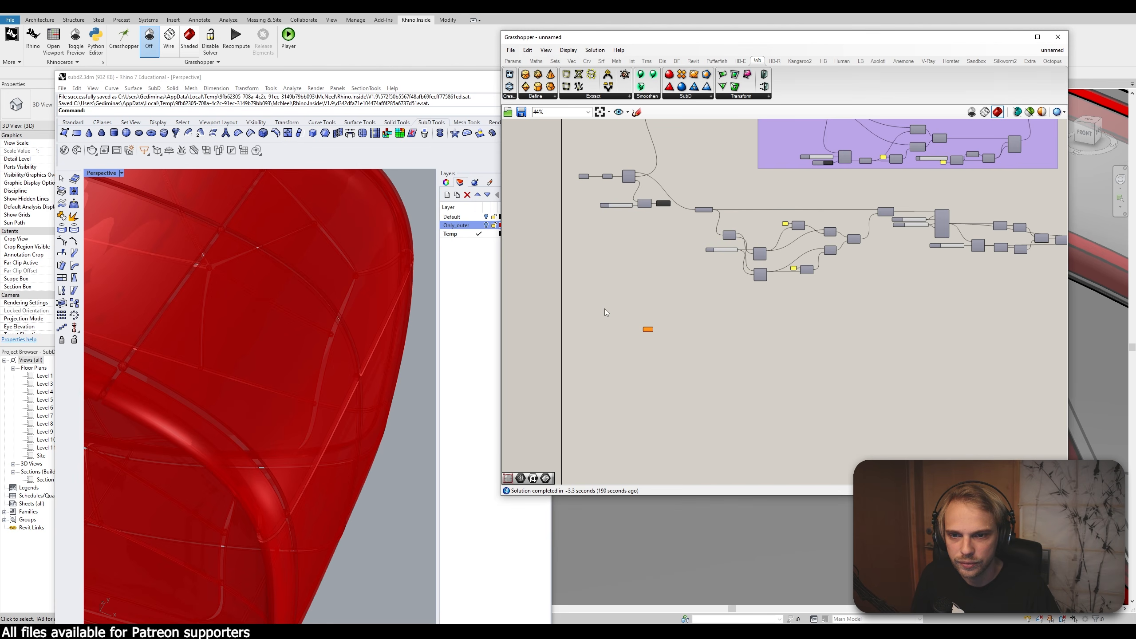
Step: Unhide the closed SubD in Rhino with ShowSelected and leave it selected
scroll(258, 320, "down", 5)
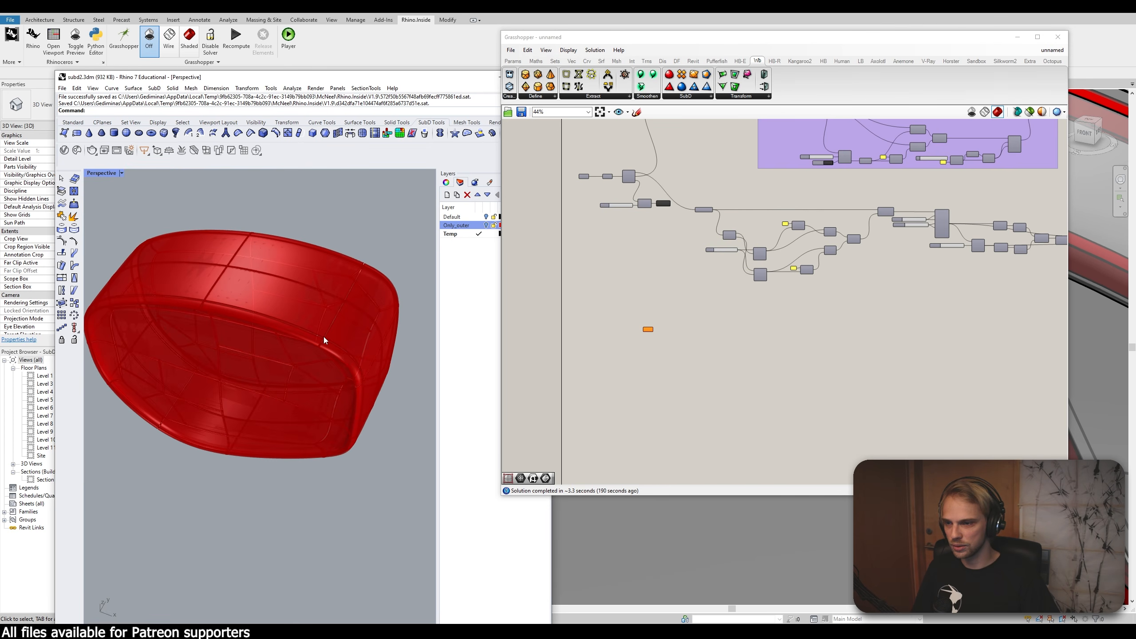
type("Show")
key("Return")
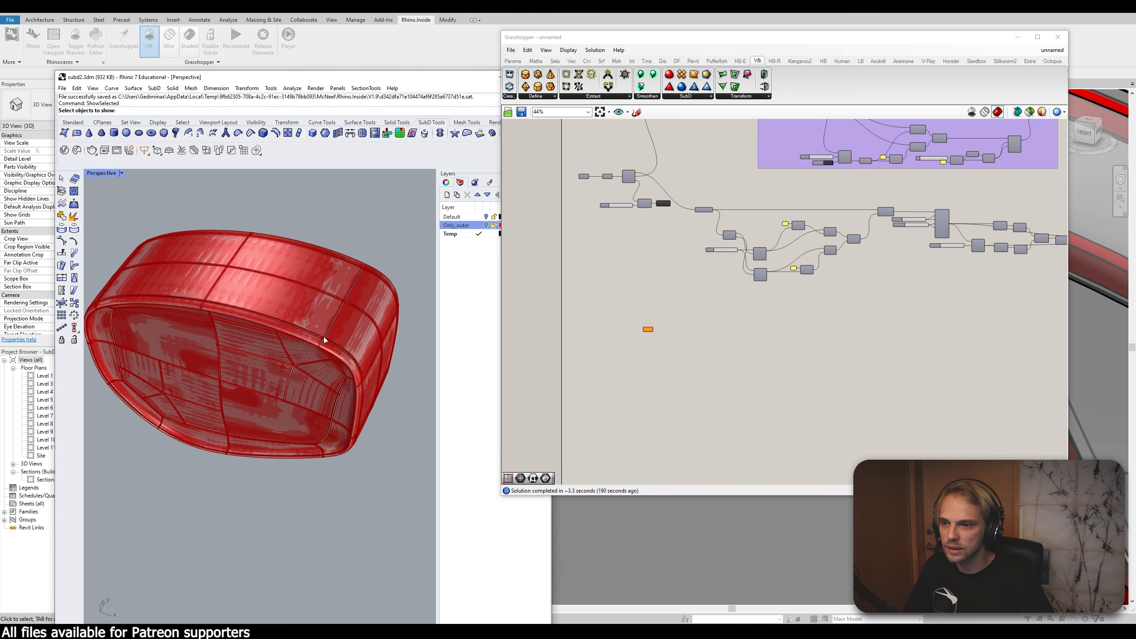
left_click(363, 259)
key("Return")
scroll(282, 306, "up", 3)
left_click(427, 359)
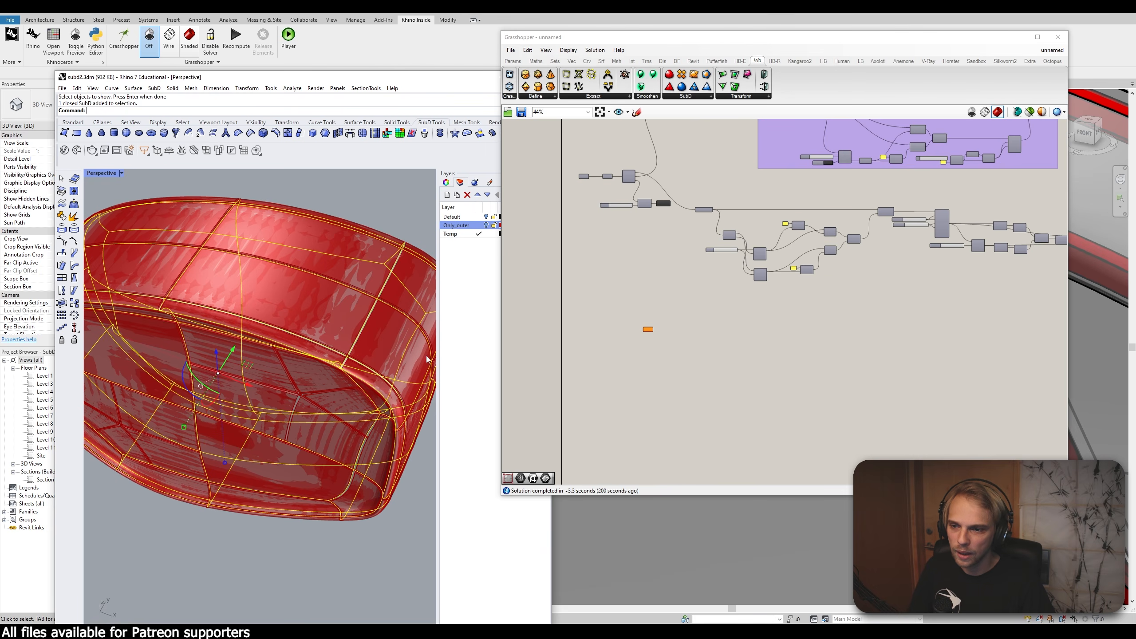
Step: Assign the selected Rhino SubD to the new SubD parameter and shift the parameter slightly on the canvas
scroll(629, 340, "up", 3)
right_click(655, 328)
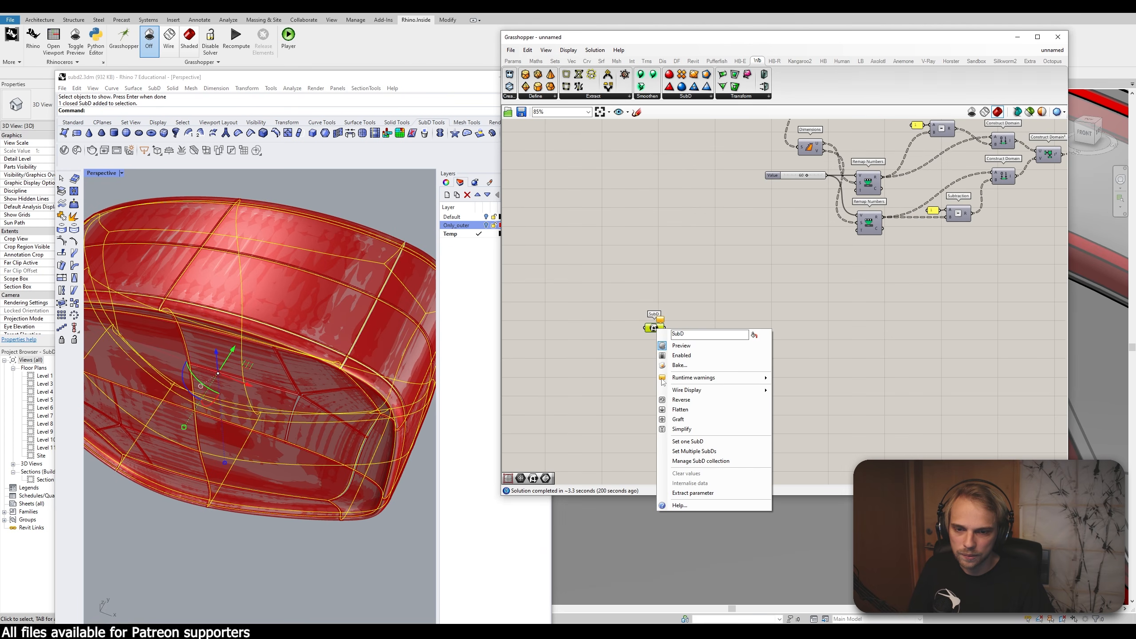
left_click(678, 447)
left_click_drag(654, 329, 614, 354)
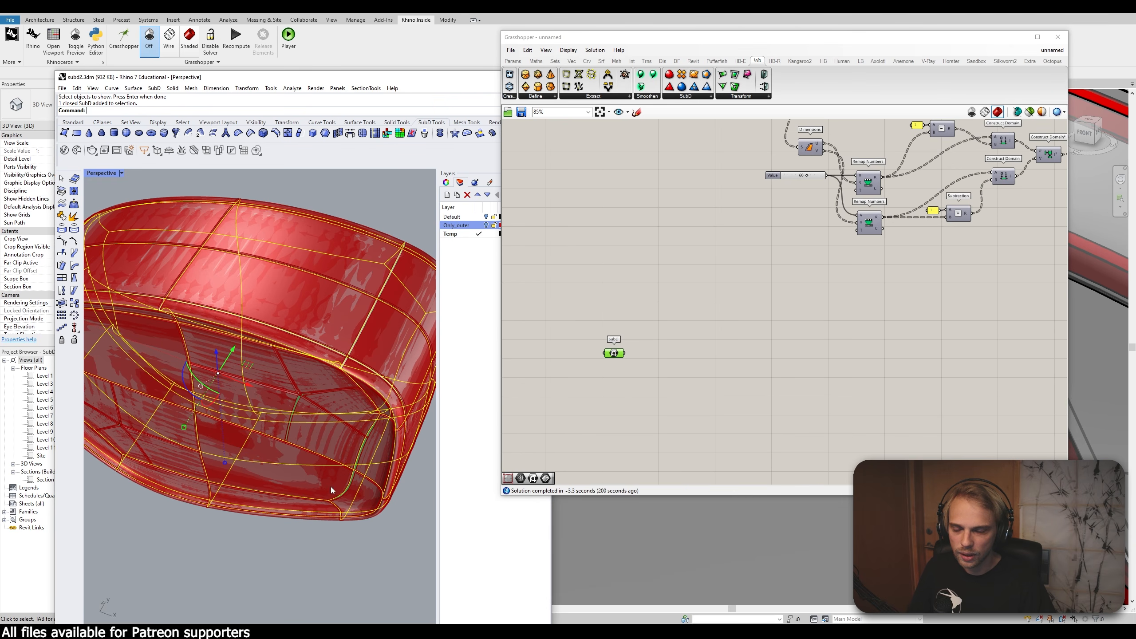
Step: Deselect the Rhino SubD and disable the preview of every component in the Grasshopper definition
key("Escape")
scroll(278, 316, "up", 2)
scroll(306, 374, "down", 5)
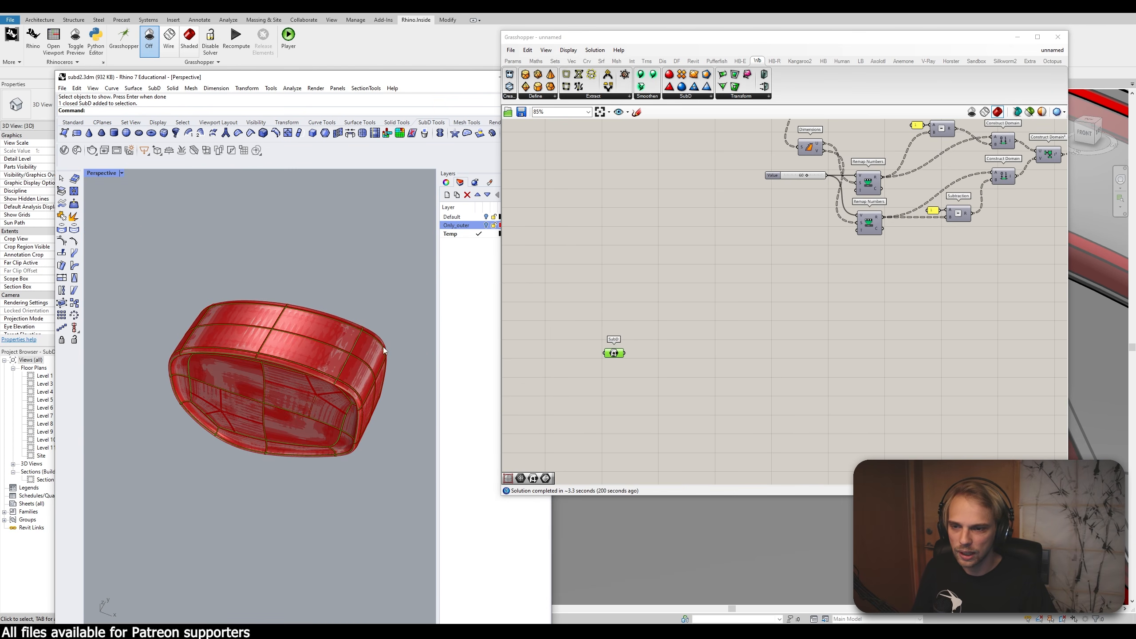
scroll(745, 317, "down", 6)
left_click_drag(909, 339, 659, 224)
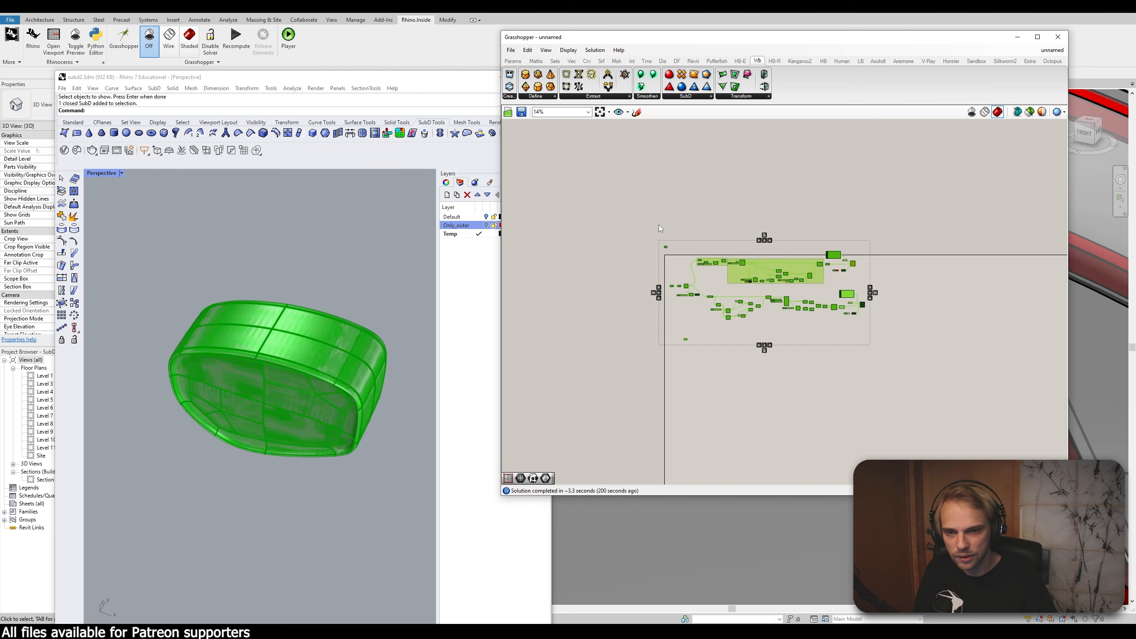
middle_click(658, 225)
scroll(659, 225, "down", 1)
left_click(690, 200)
left_click(778, 229)
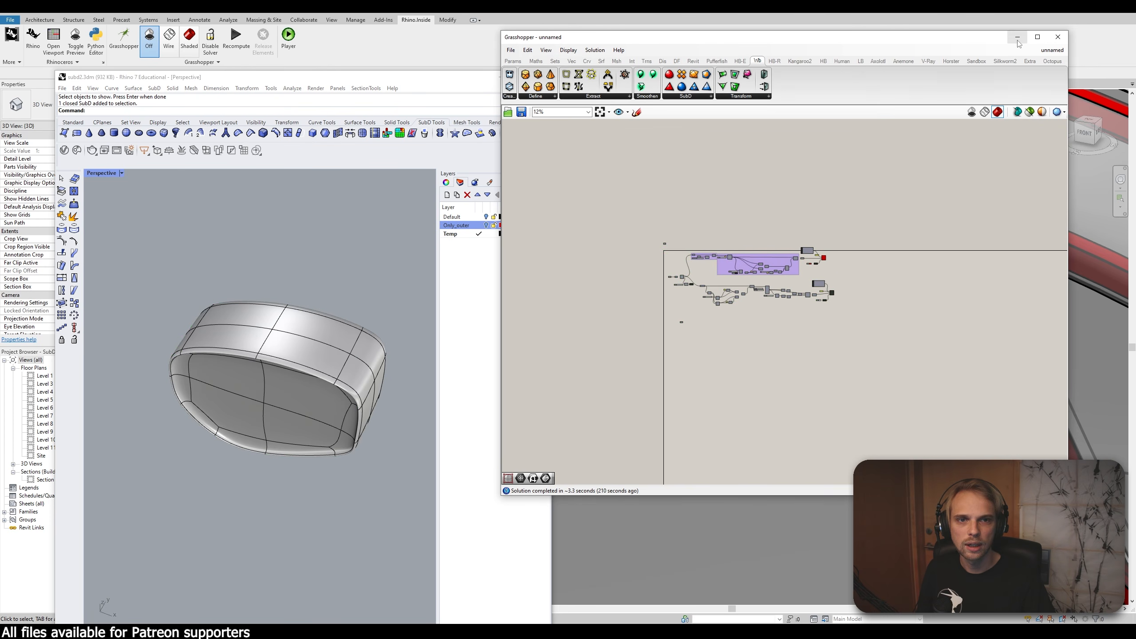
Step: Hide the closed SubD in the Rhino Perspective viewport
left_click(281, 347)
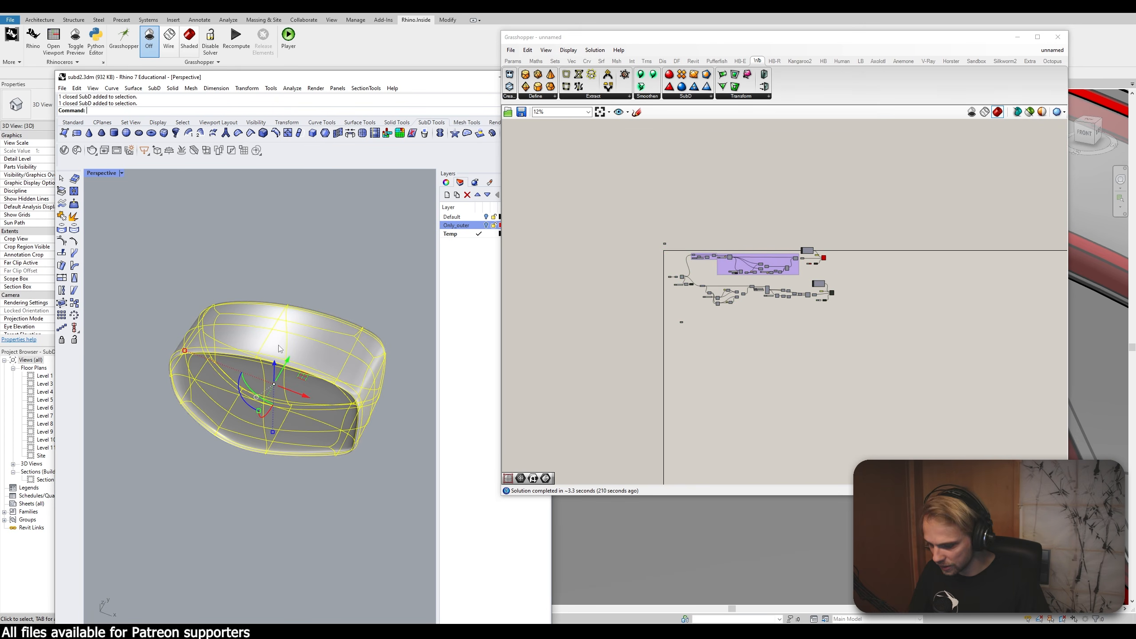
type("Hide")
key("Return")
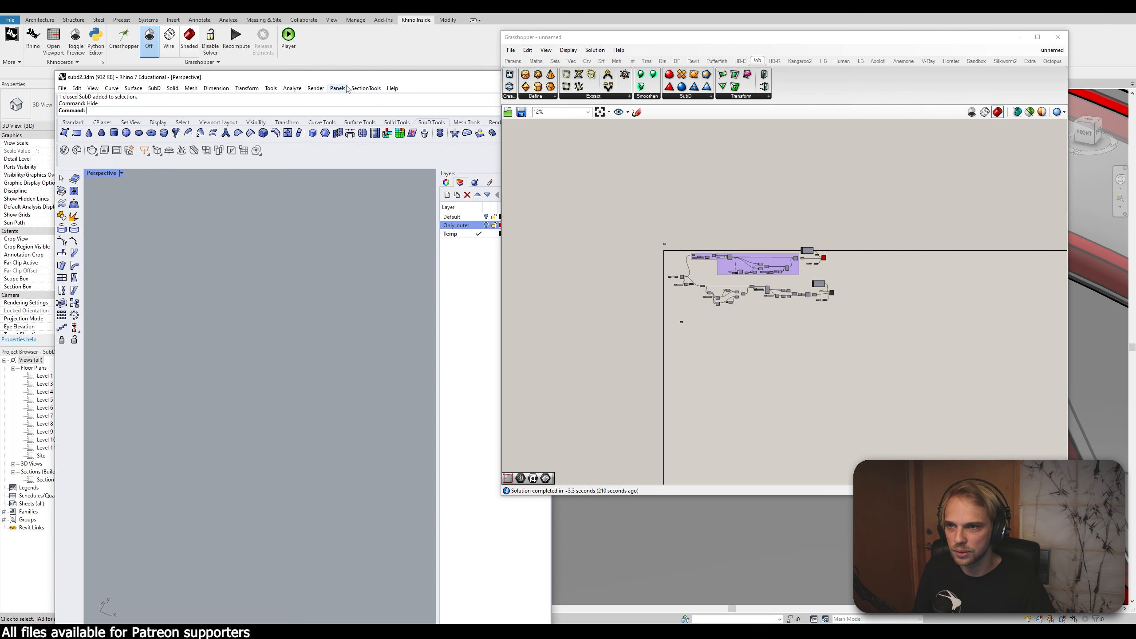
Step: Add a Mesh from SubD component beside the new SubD parameter and connect the SubD to its S input
left_click_drag(345, 76, 325, 10)
right_click_drag(696, 300, 704, 313)
scroll(705, 315, "up", 12)
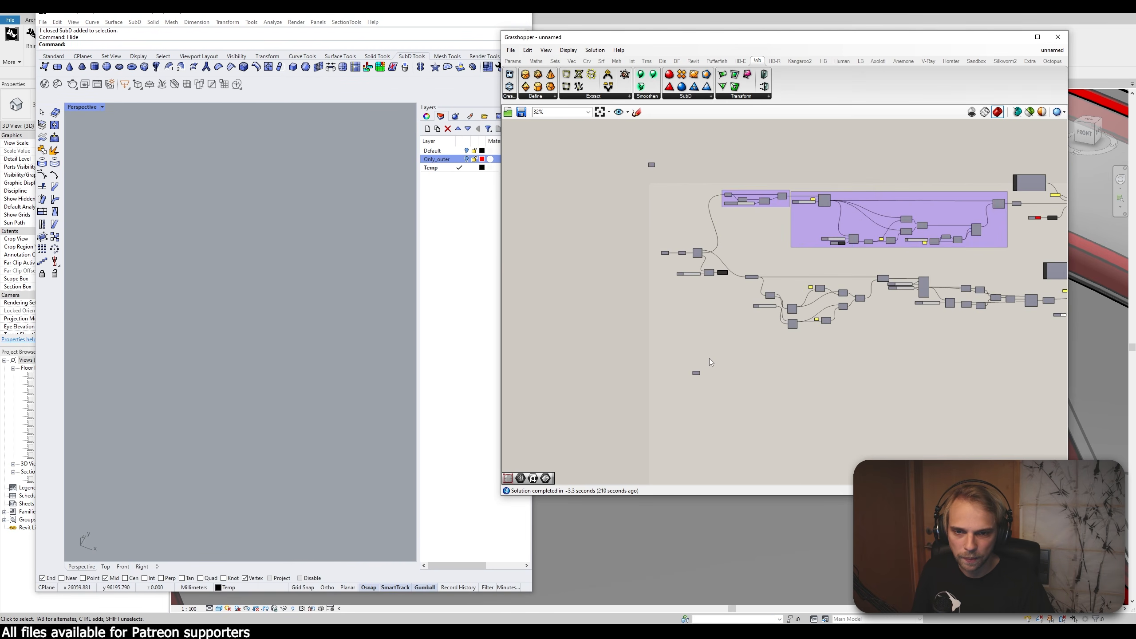
double_click(690, 312)
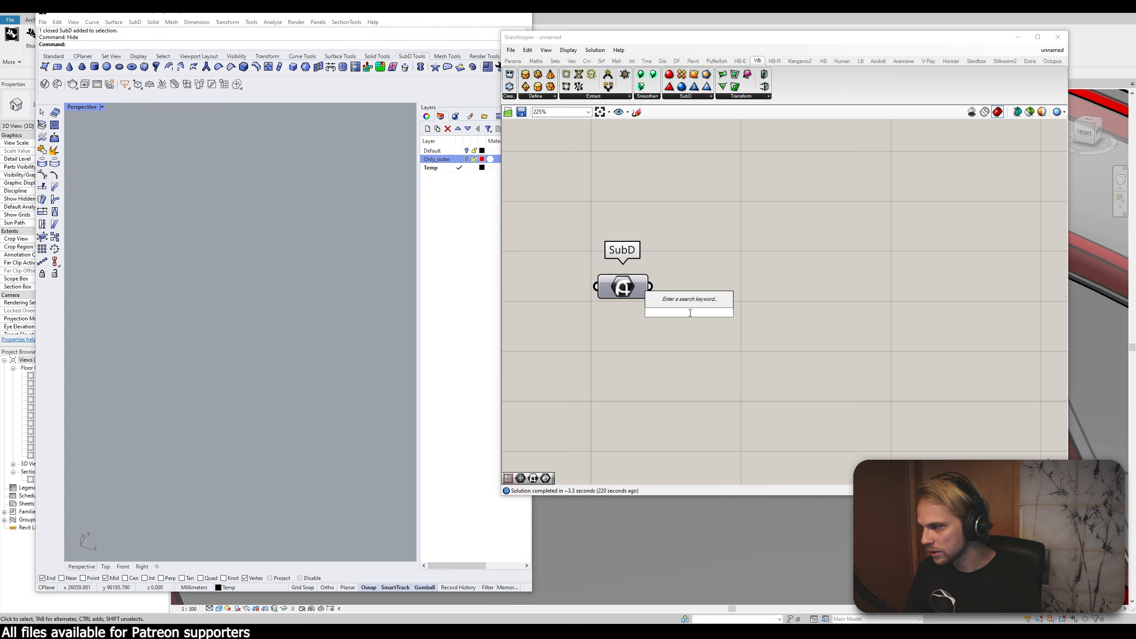
type("mesh from")
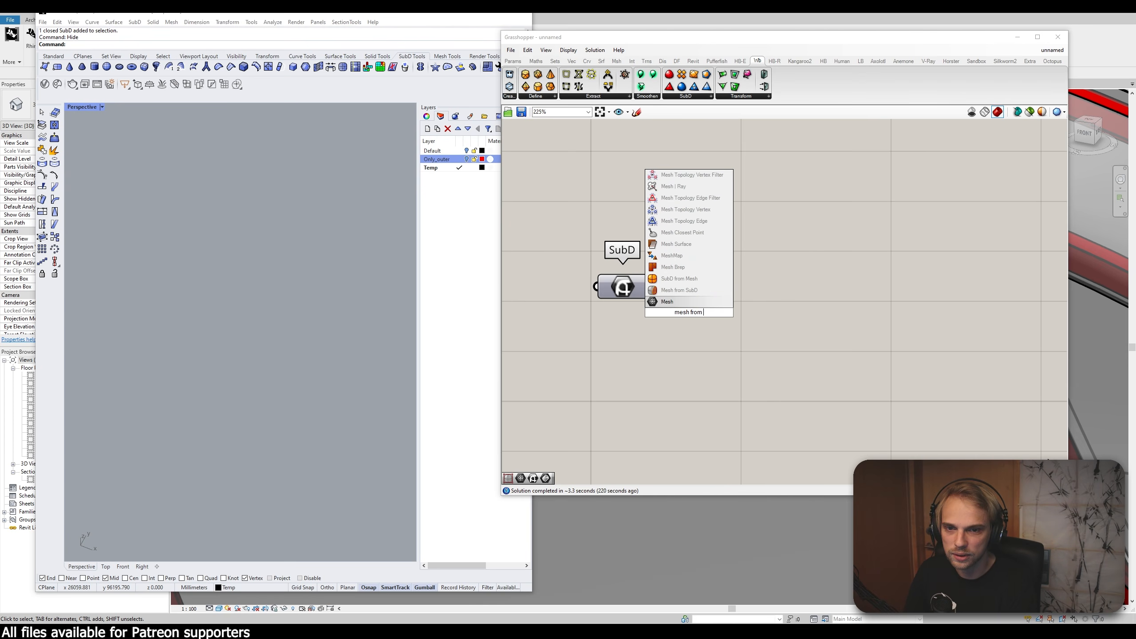
left_click(679, 290)
left_click_drag(676, 308, 715, 301)
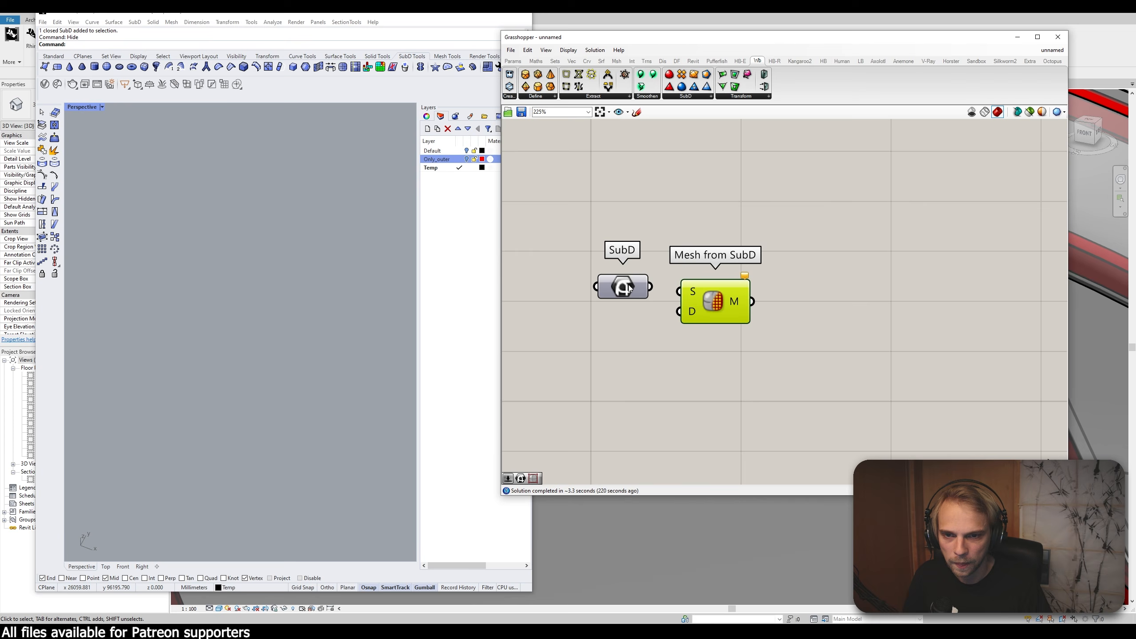
left_click_drag(650, 286, 704, 291)
left_click(715, 340)
Step: Add a slider with value 2 for the Density input of Mesh from SubD and shift the small component group slightly
double_click(653, 347)
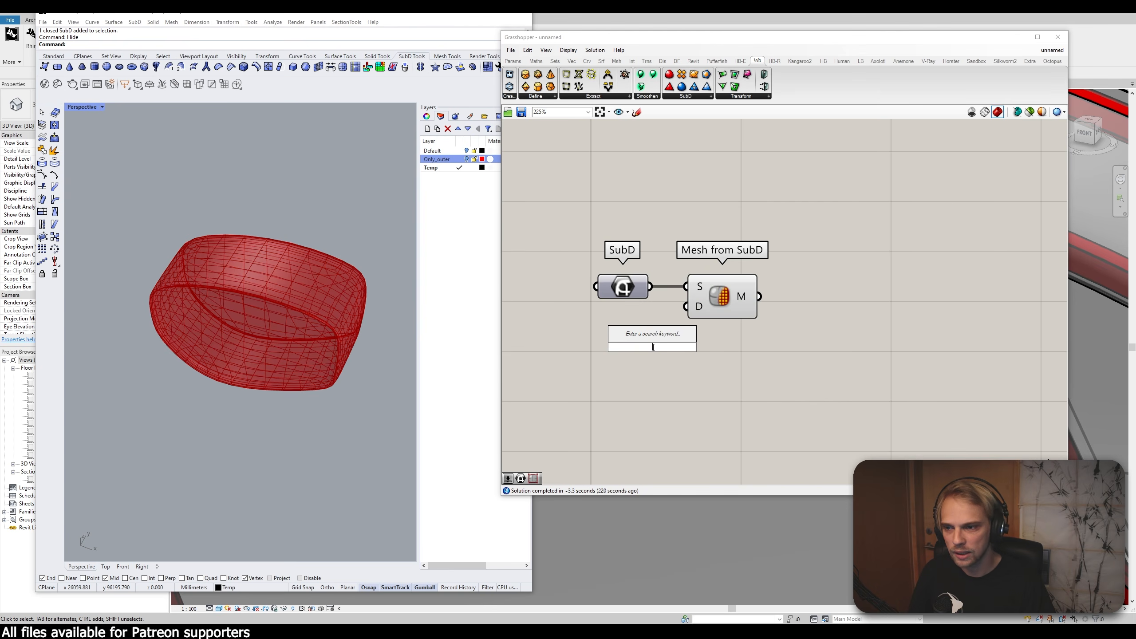
type("2")
key("Return")
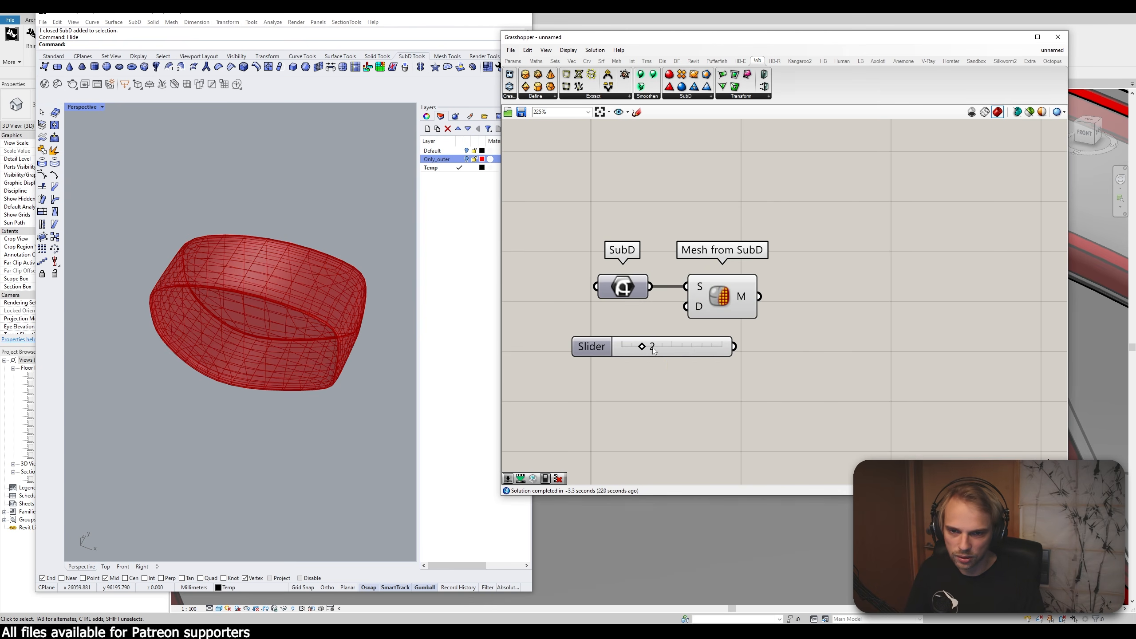
left_click_drag(657, 348, 576, 326)
mouse_move(656, 323)
left_mouse_down()
mouse_move(681, 311)
mouse_move(649, 317)
left_mouse_up()
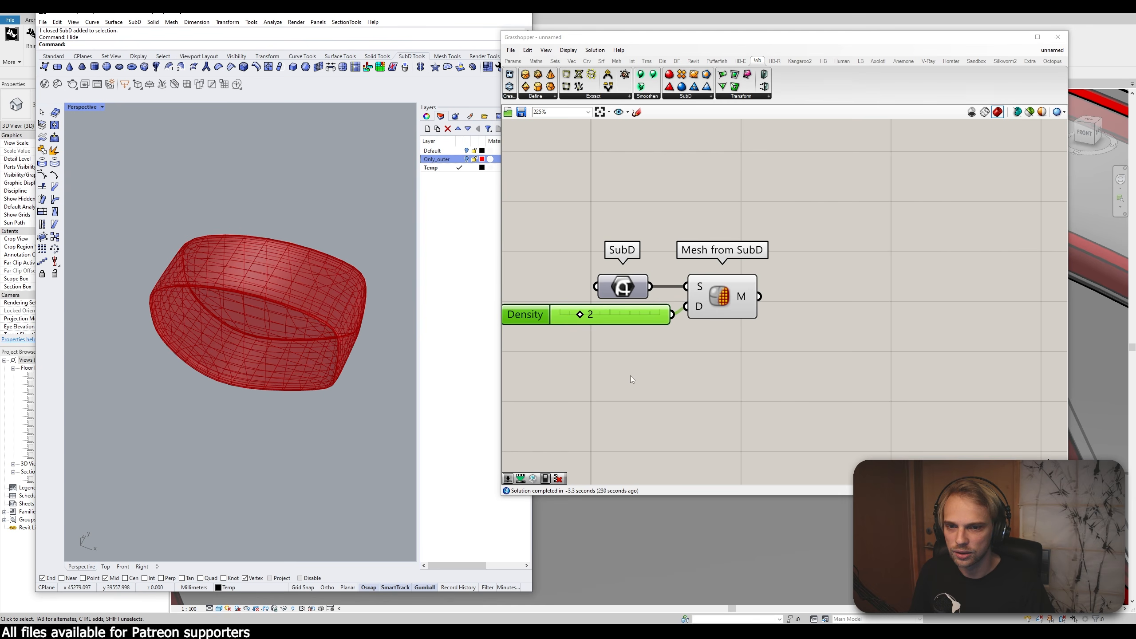
mouse_move(582, 322)
left_mouse_down()
mouse_move(614, 322)
mouse_move(581, 322)
left_mouse_up()
left_click(601, 343)
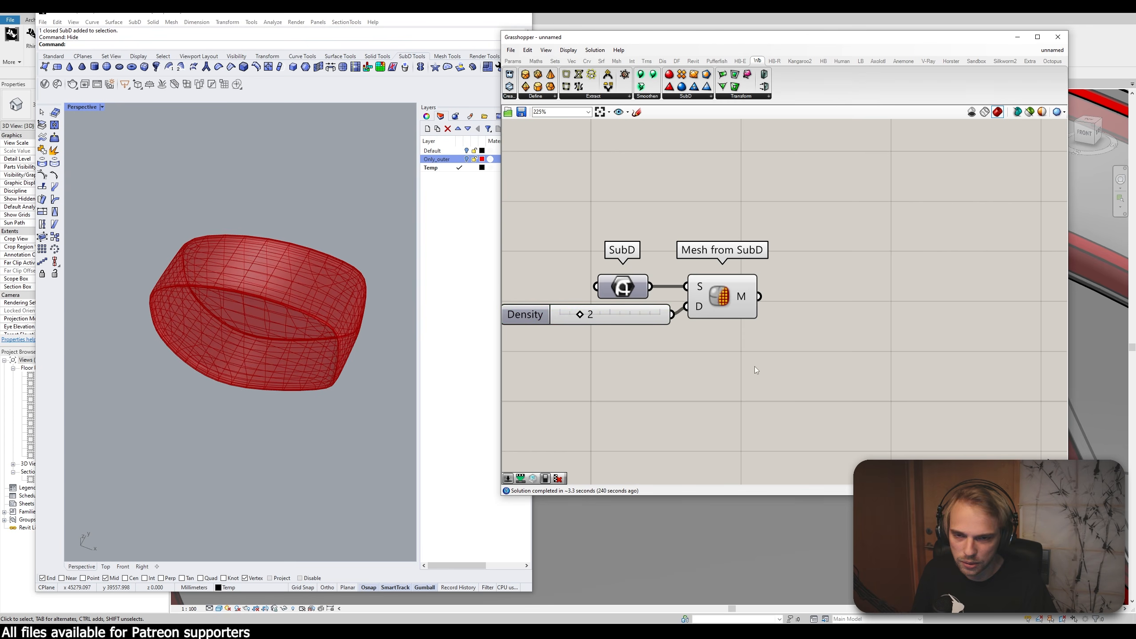
left_click_drag(780, 330, 503, 268)
left_click_drag(733, 289, 764, 286)
left_click(731, 227)
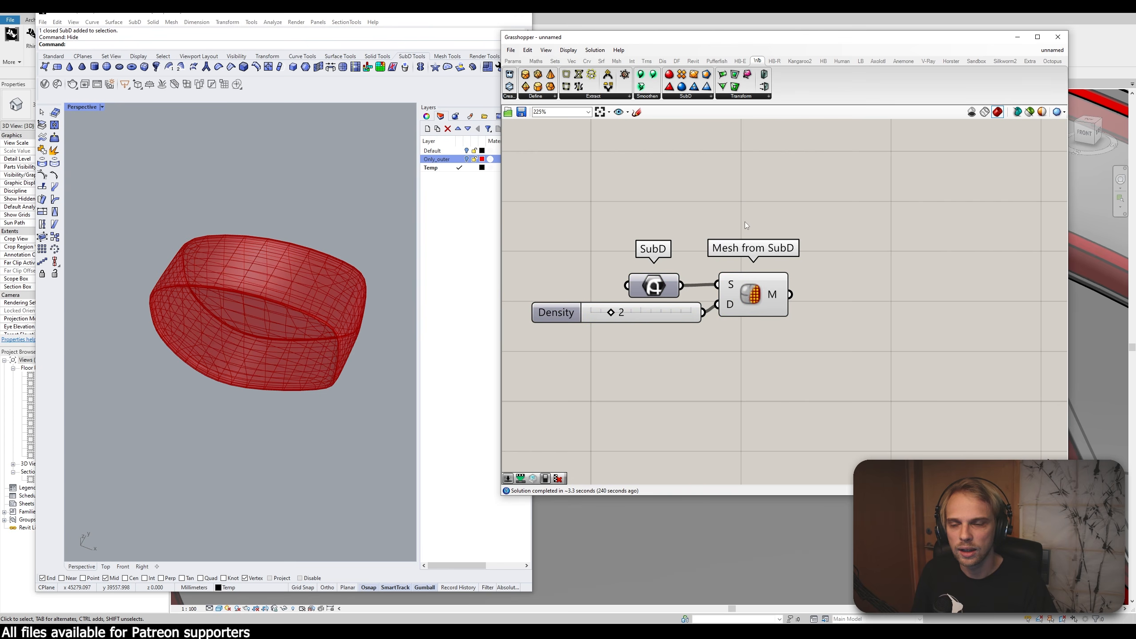
Step: Add an Offset Mesh component after Mesh from SubD and feed it the converted mesh
double_click(908, 323)
type("offset mesh")
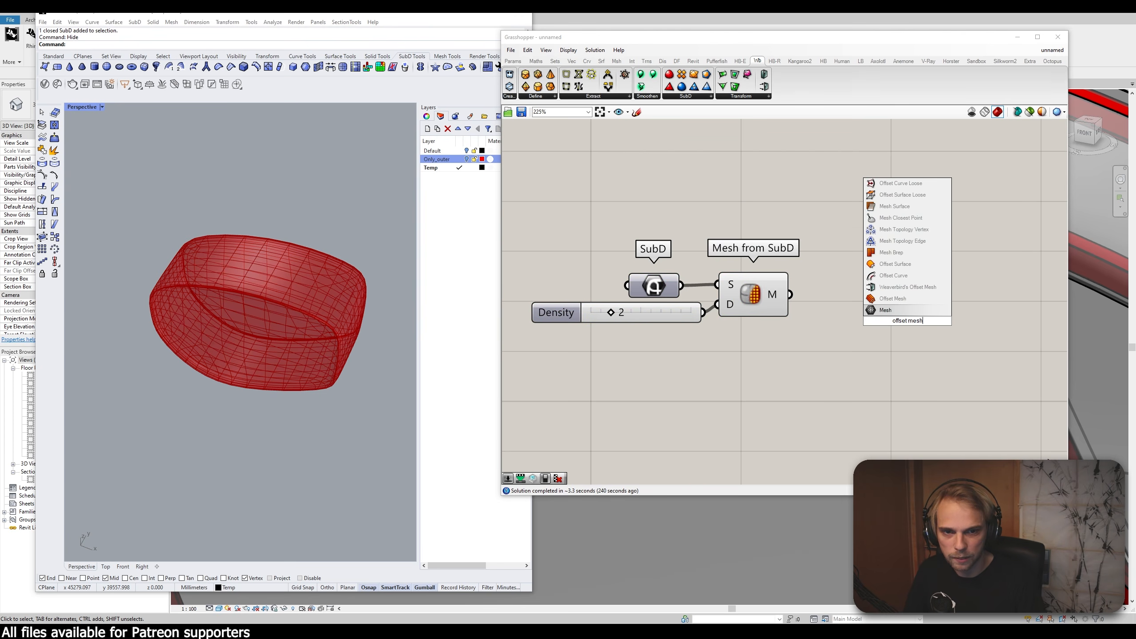
left_click(906, 300)
left_click_drag(906, 301, 873, 308)
left_click_drag(792, 295, 869, 305)
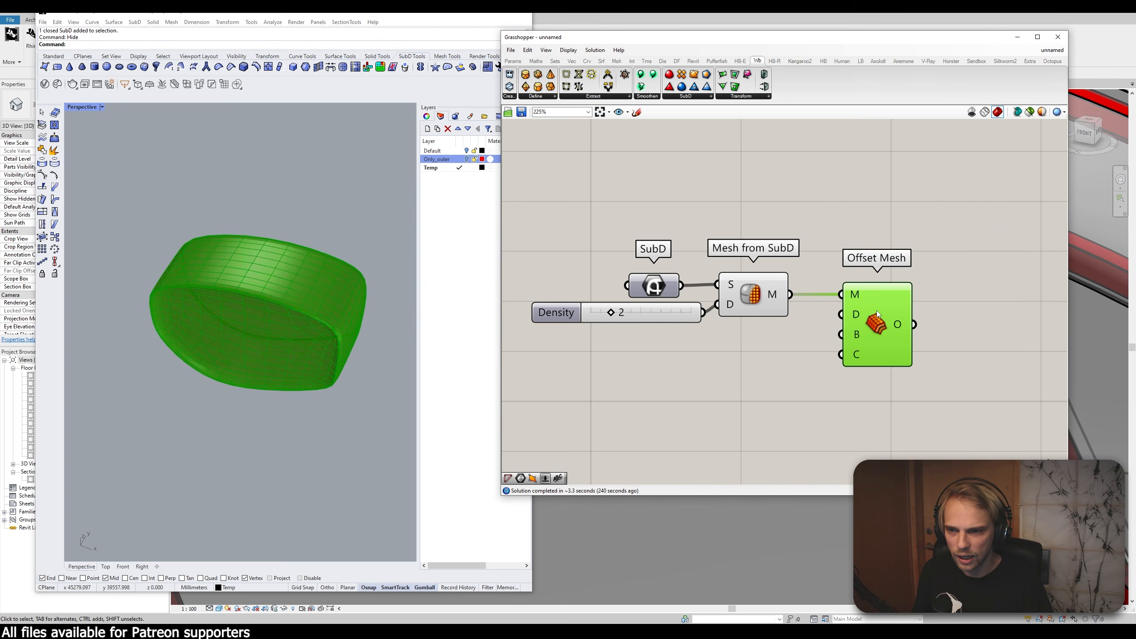
left_click(903, 270)
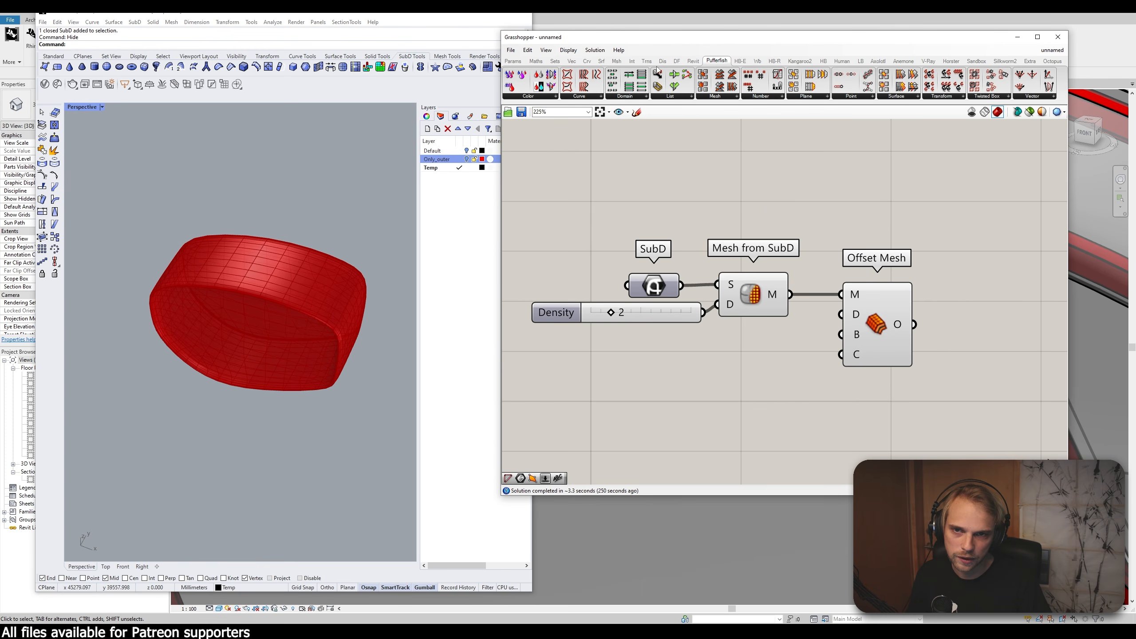
Step: Add a slider with value 200, connect it to the Distance input of Offset Mesh and place it below the density slider
left_click(757, 61)
left_click(855, 348)
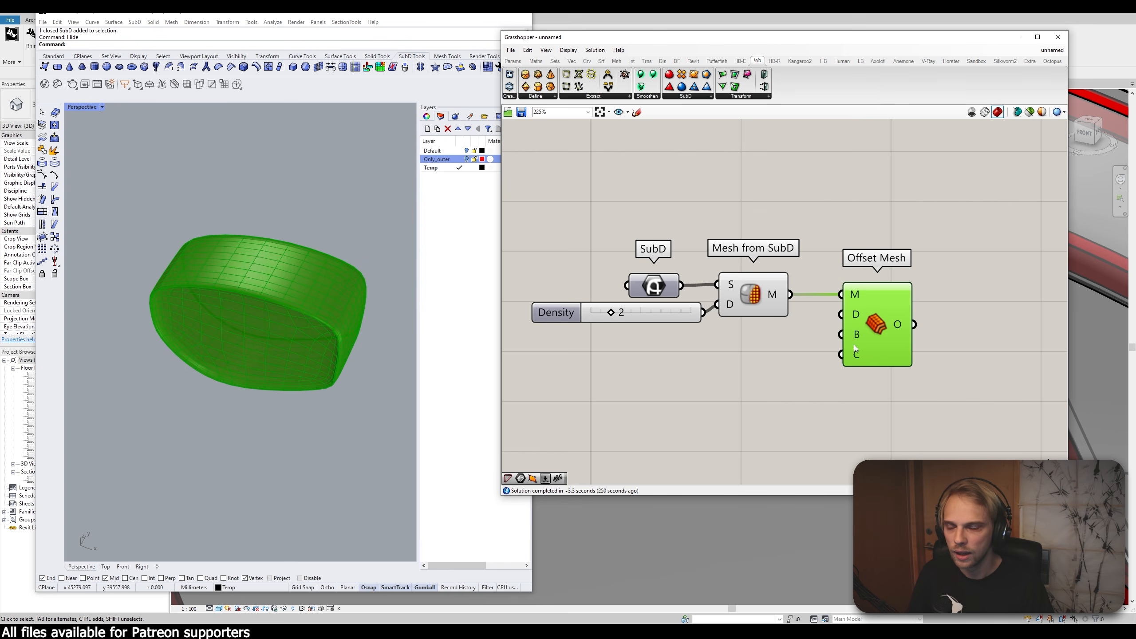
double_click(810, 368)
type("200")
key("Return")
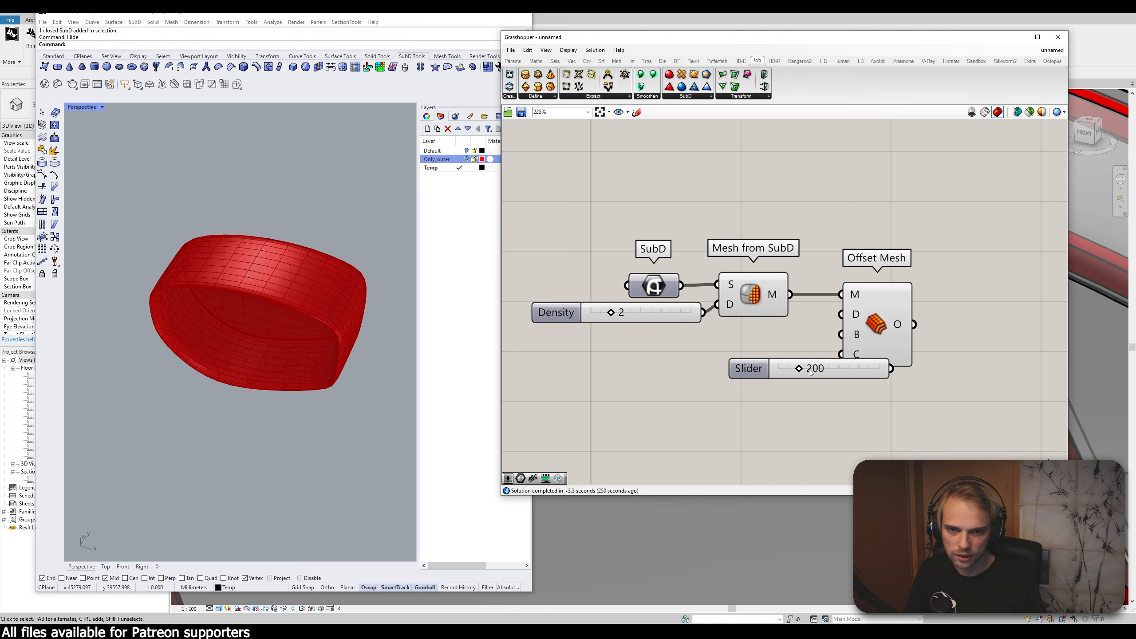
left_click_drag(811, 370, 851, 300)
scroll(818, 353, "up", 1)
scroll(818, 356, "up", 1)
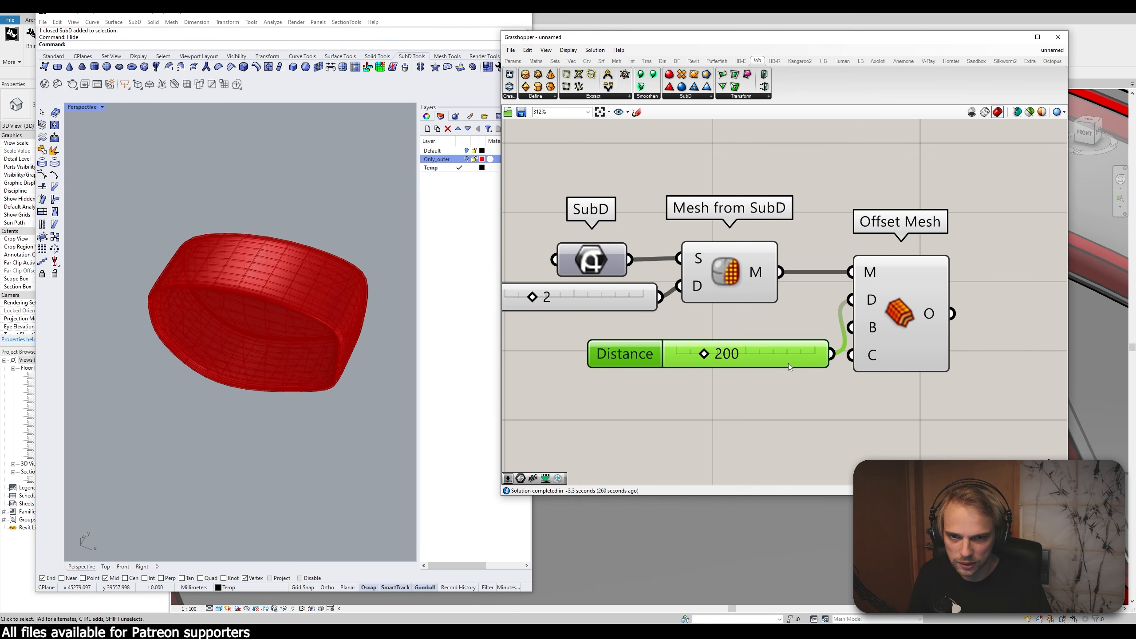
left_click_drag(774, 354, 769, 332)
left_click(769, 353)
Step: Adjust the offset Distance slider and set it back to 200
scroll(268, 312, "up", 2)
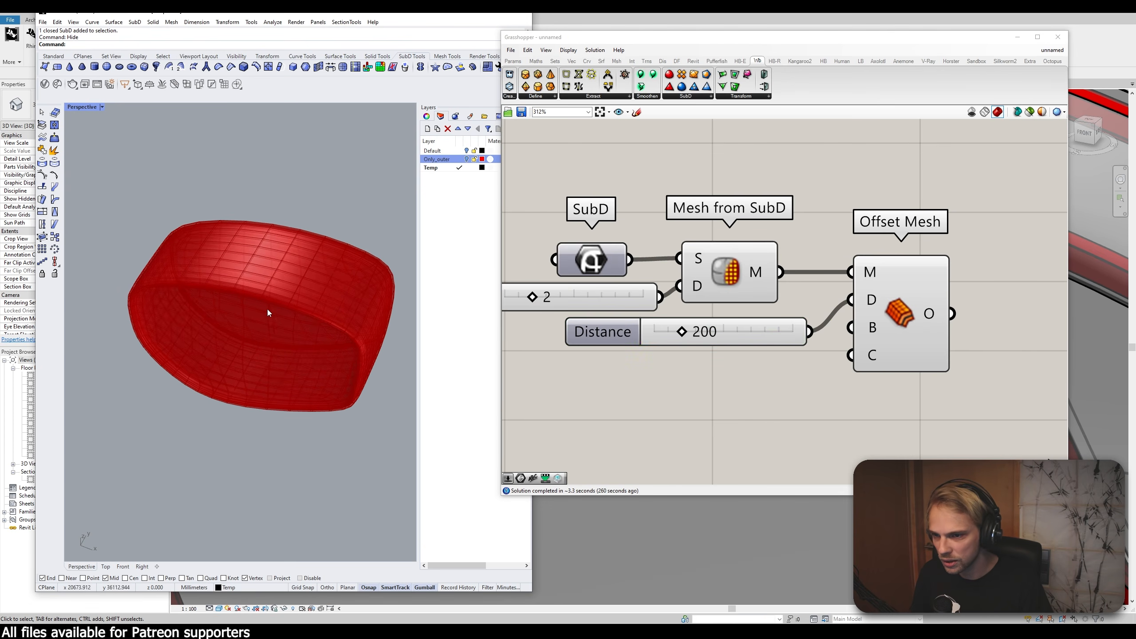
mouse_move(685, 334)
left_mouse_down()
mouse_move(723, 337)
mouse_move(683, 337)
mouse_move(693, 337)
left_mouse_up()
double_click(754, 332)
type("200")
key("Return")
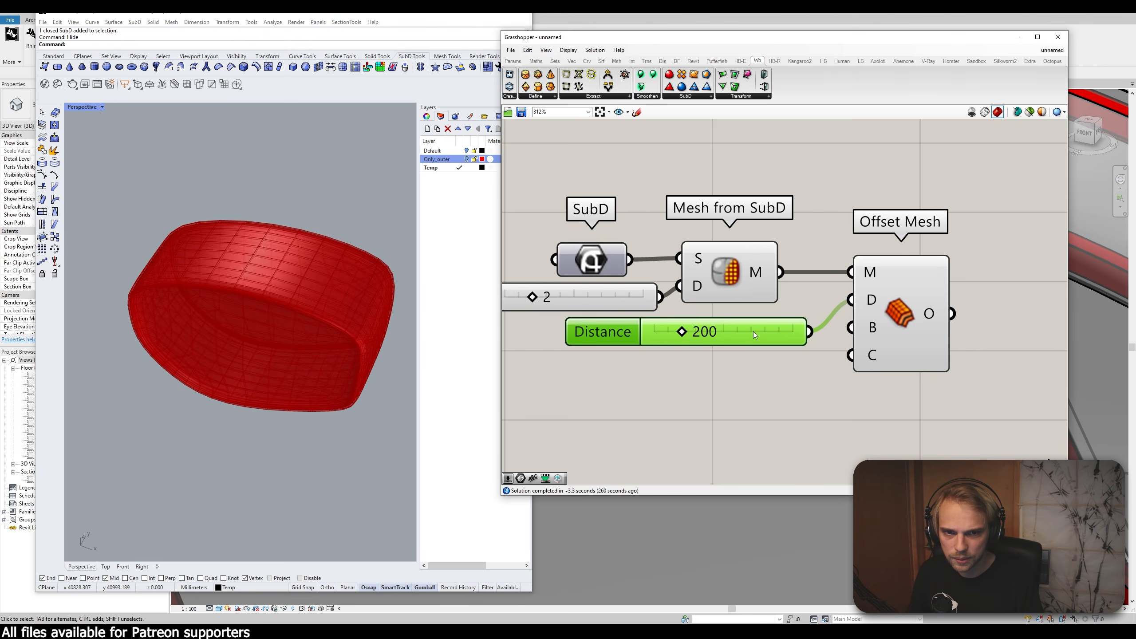
Step: Add a Boolean Toggle set to False and connect it to the Create Solid input of Offset Mesh
mouse_move(860, 332)
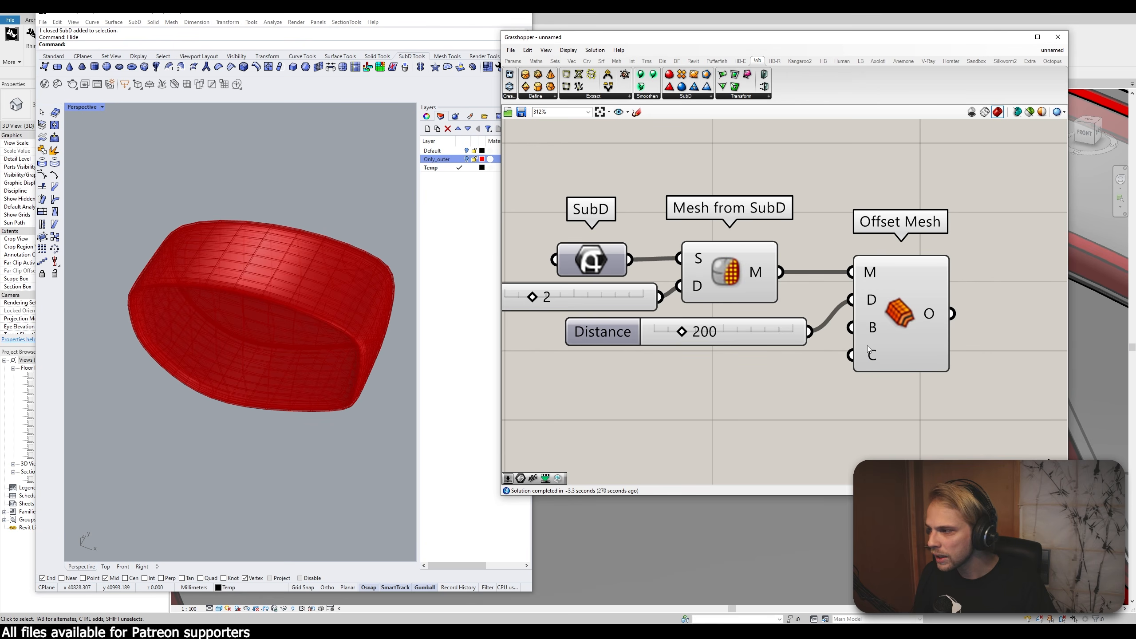
mouse_move(873, 361)
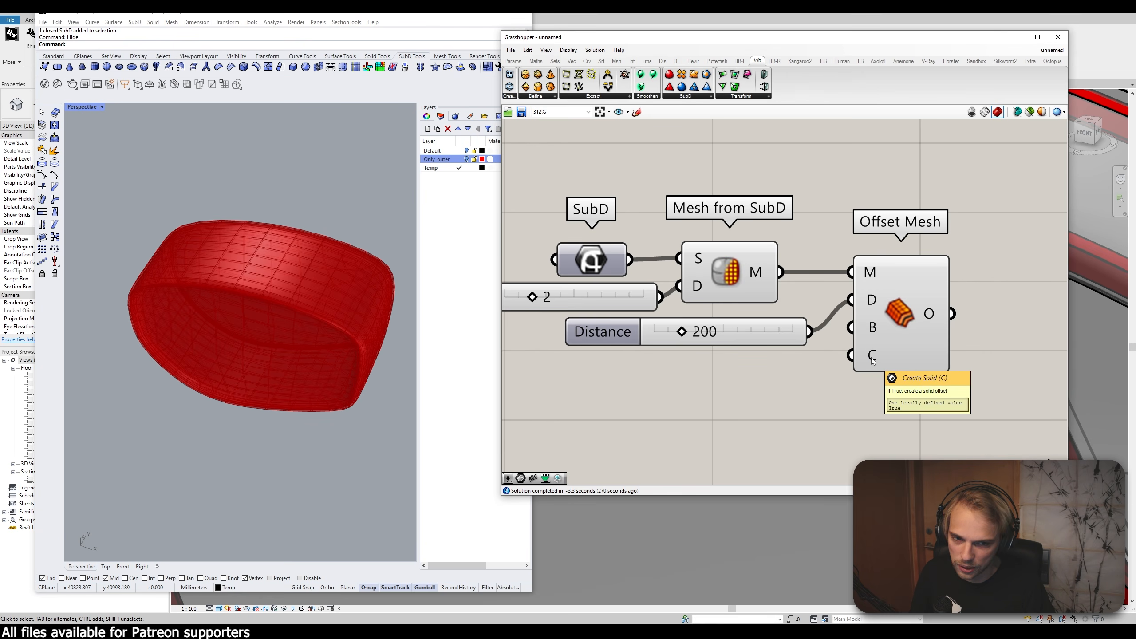
double_click(711, 387)
type("too")
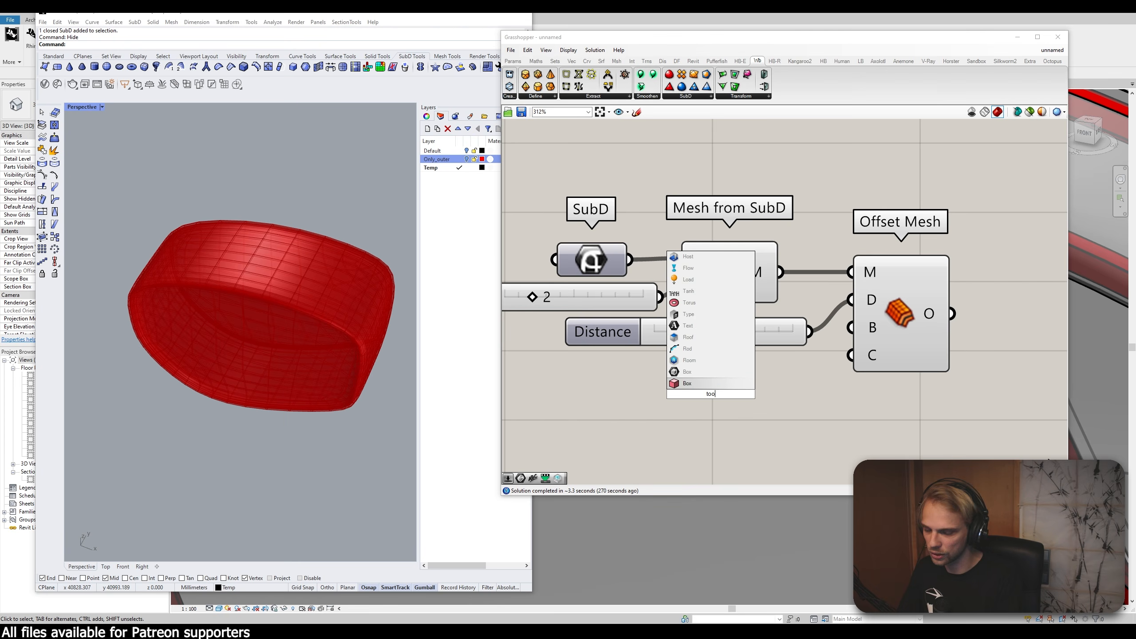
key("BackSpace")
type("gg")
key("Return")
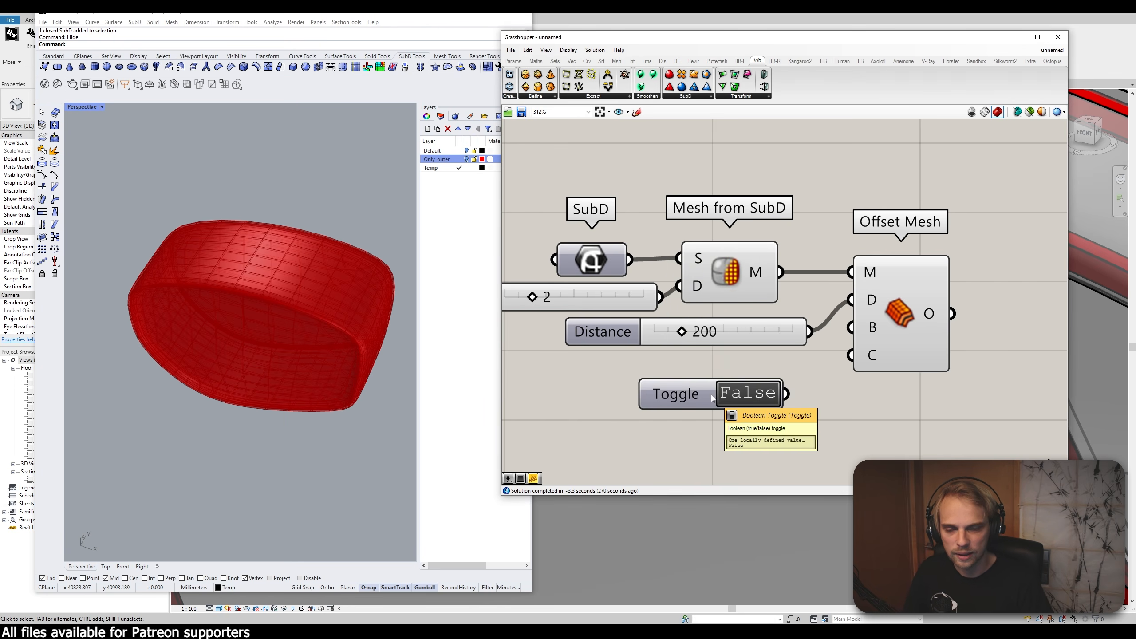
left_click_drag(785, 394, 851, 356)
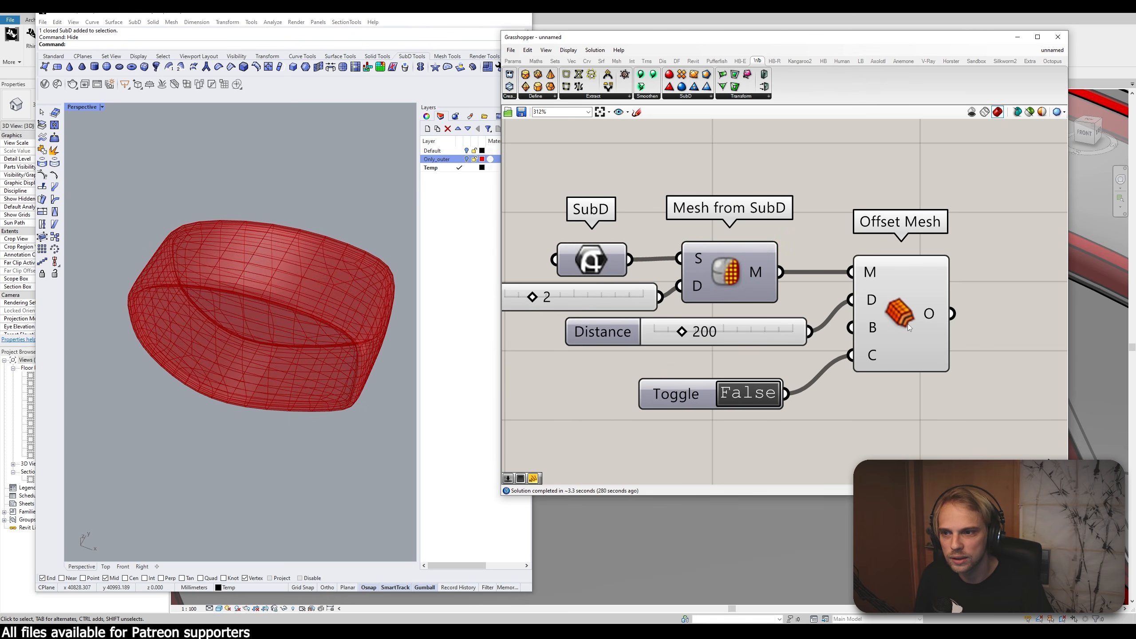
Step: Add a Stripper component after Offset Mesh and connect the offset mesh to its M input
scroll(903, 314, "down", 5)
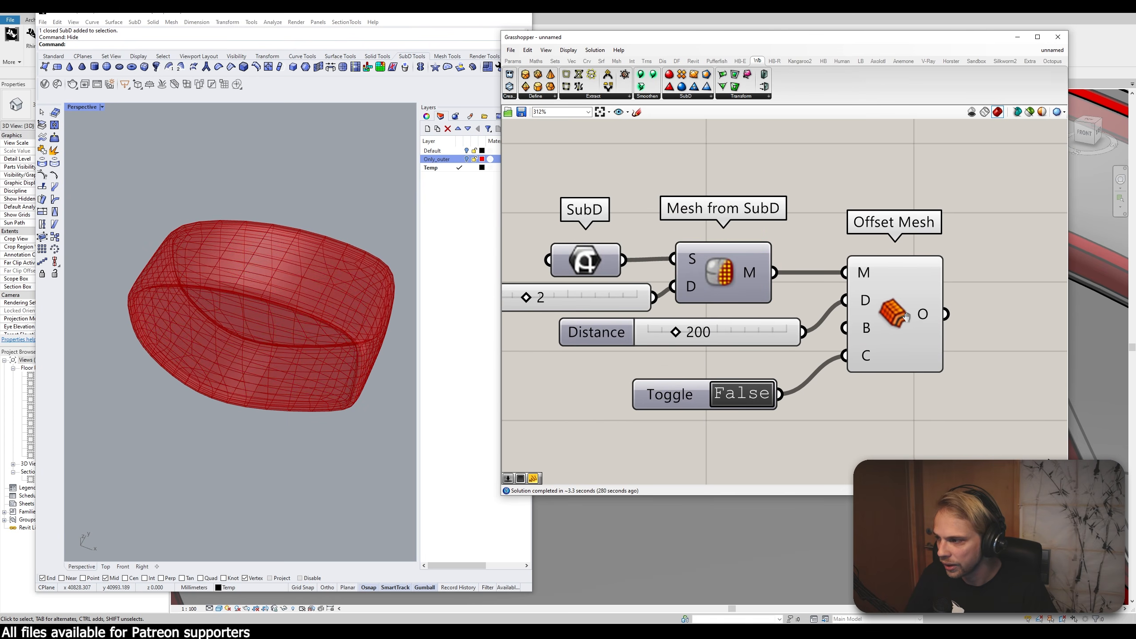
double_click(845, 301)
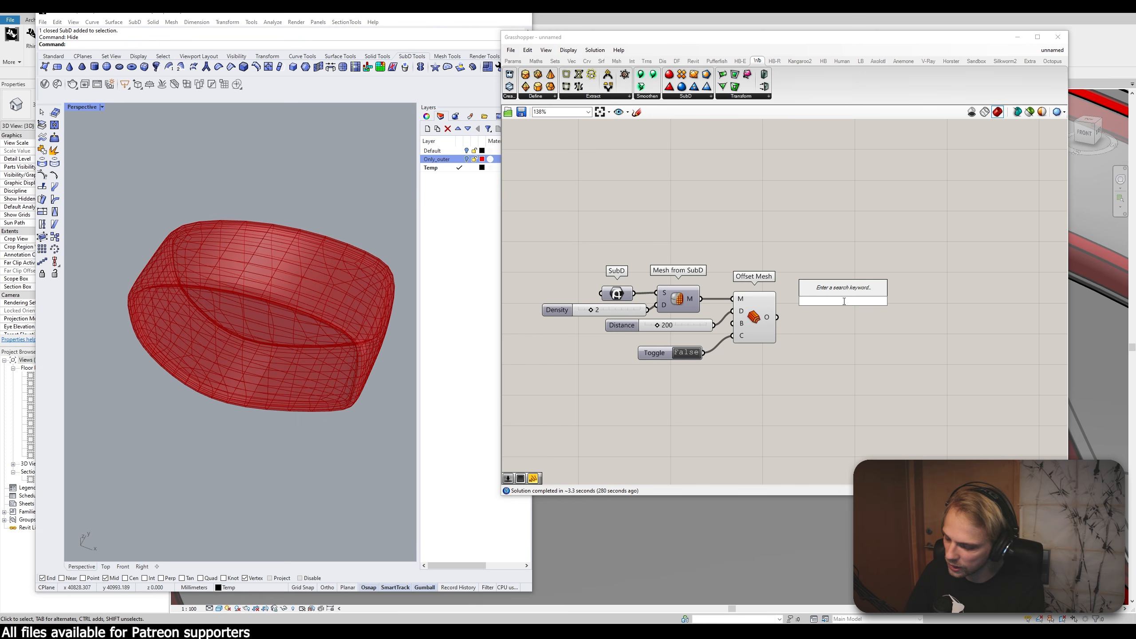
type("stripper")
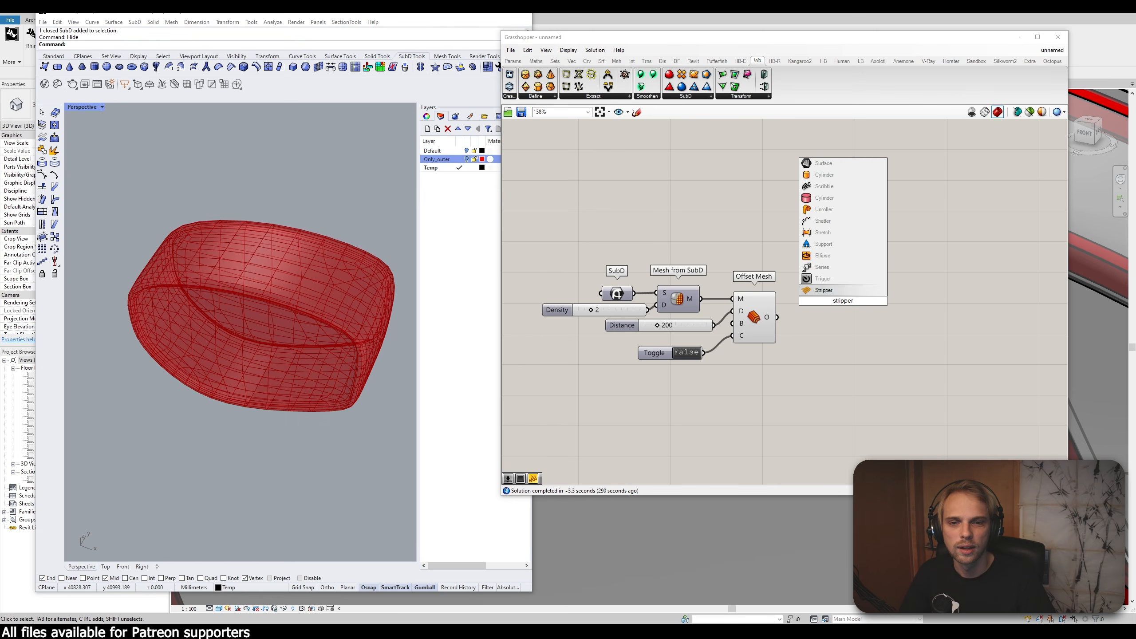
left_click(833, 290)
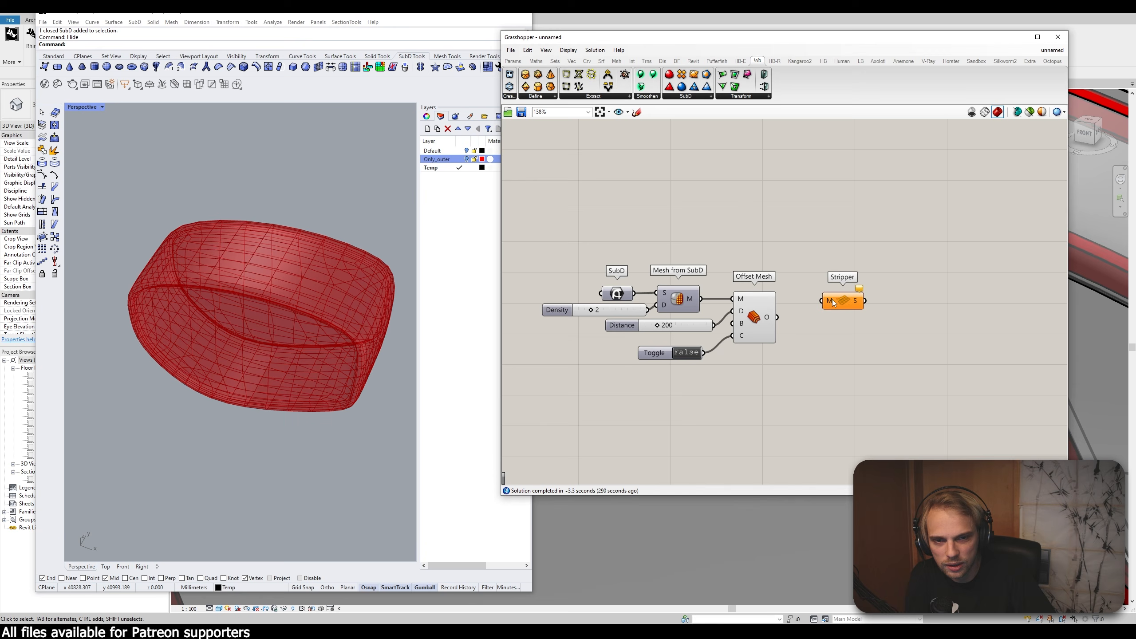
left_click(767, 317)
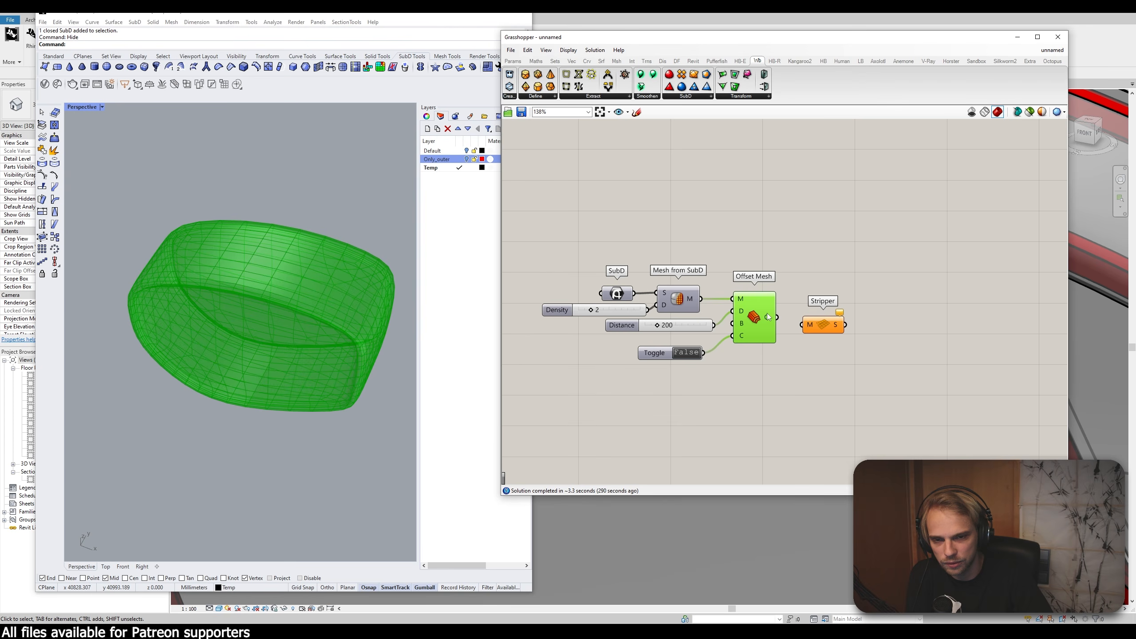
left_click_drag(777, 317, 823, 317)
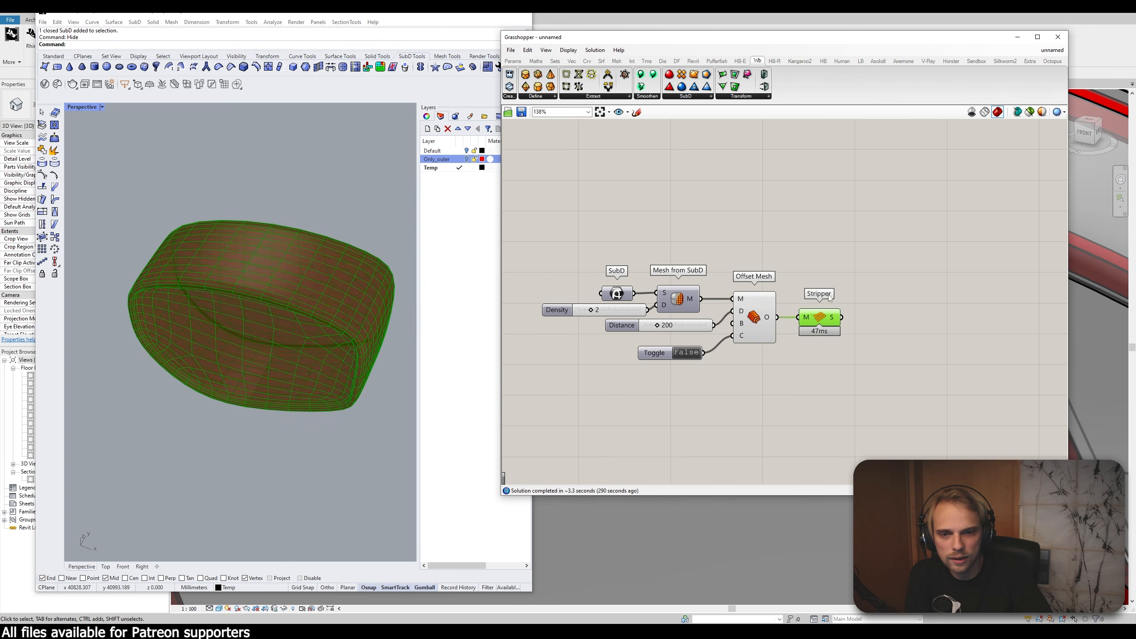
Step: Turn off the preview of the Offset Mesh component
left_click(254, 249)
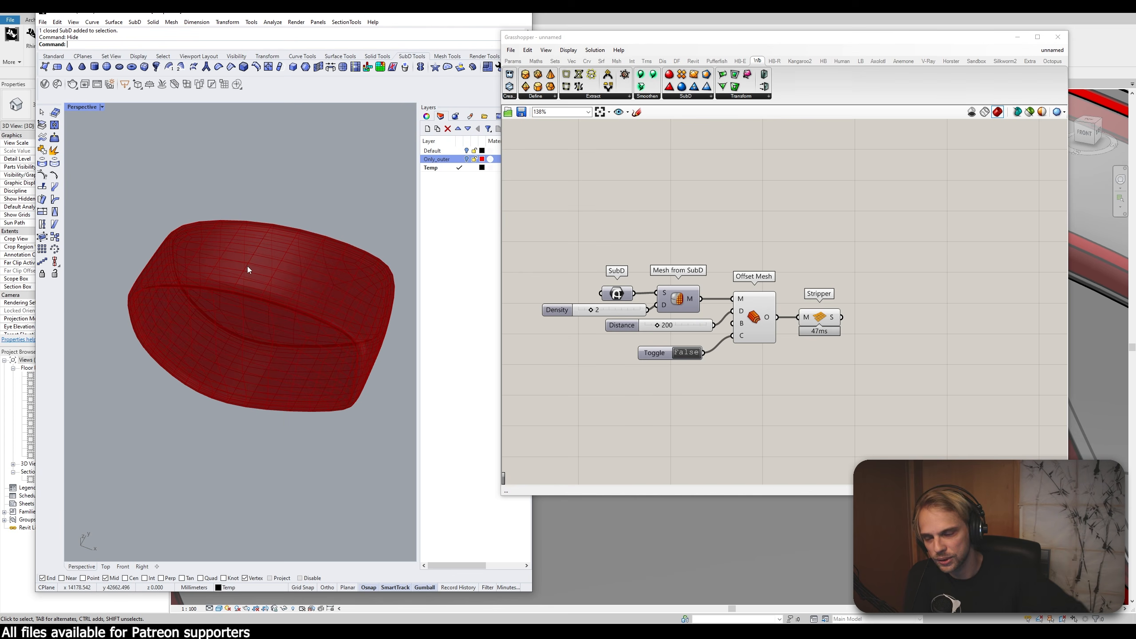
left_click_drag(771, 397, 675, 262)
middle_click(677, 262)
left_click(708, 241)
left_click(713, 244)
right_click_drag(817, 293, 806, 293)
scroll(806, 294, "up", 2)
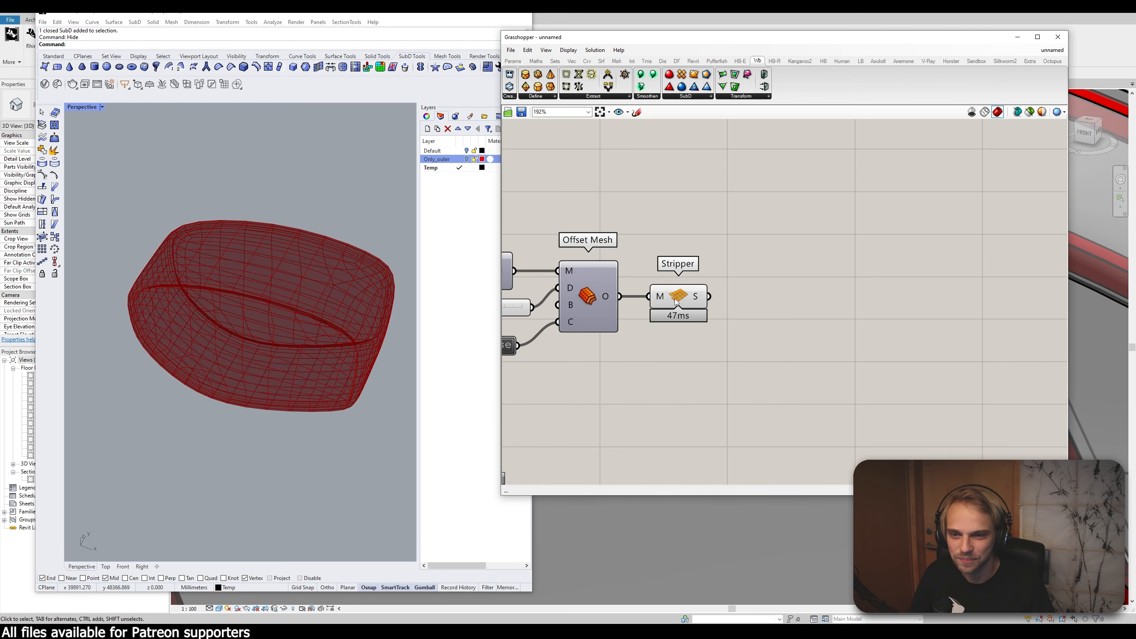
Step: Add a List Item component and connect the Stripper's S output to its list input
double_click(743, 221)
type("list item")
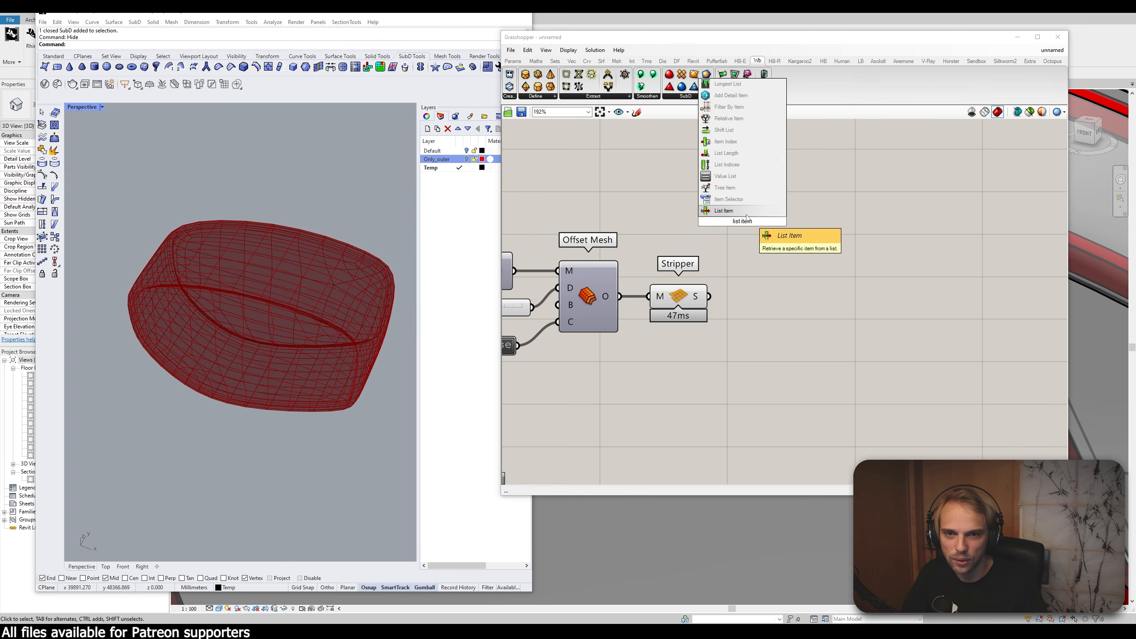
key("Return")
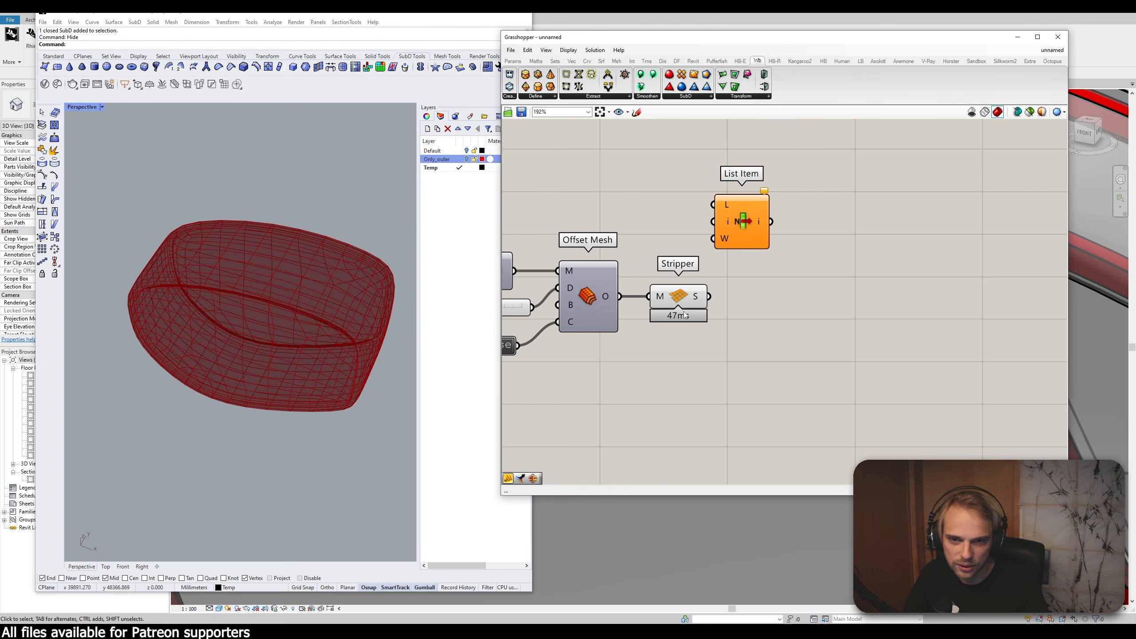
left_click_drag(709, 297, 795, 209)
left_click(769, 178)
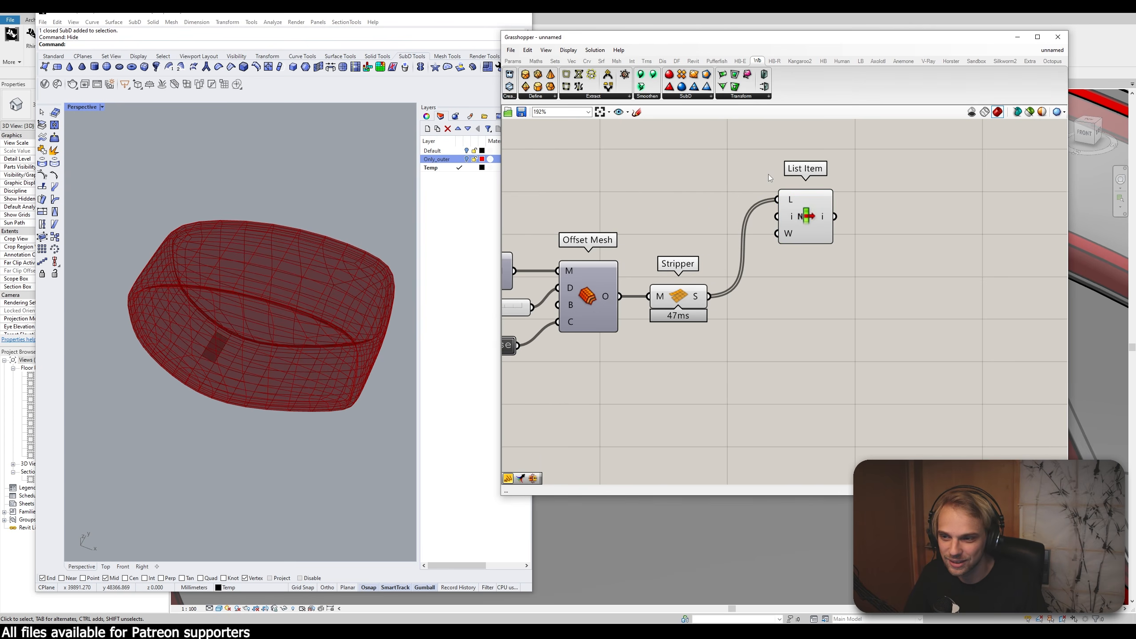
Step: Turn off the preview of the Stripper component so only the List Item output is previewed
left_click_drag(691, 296, 687, 296)
middle_click(687, 296)
left_click(703, 277)
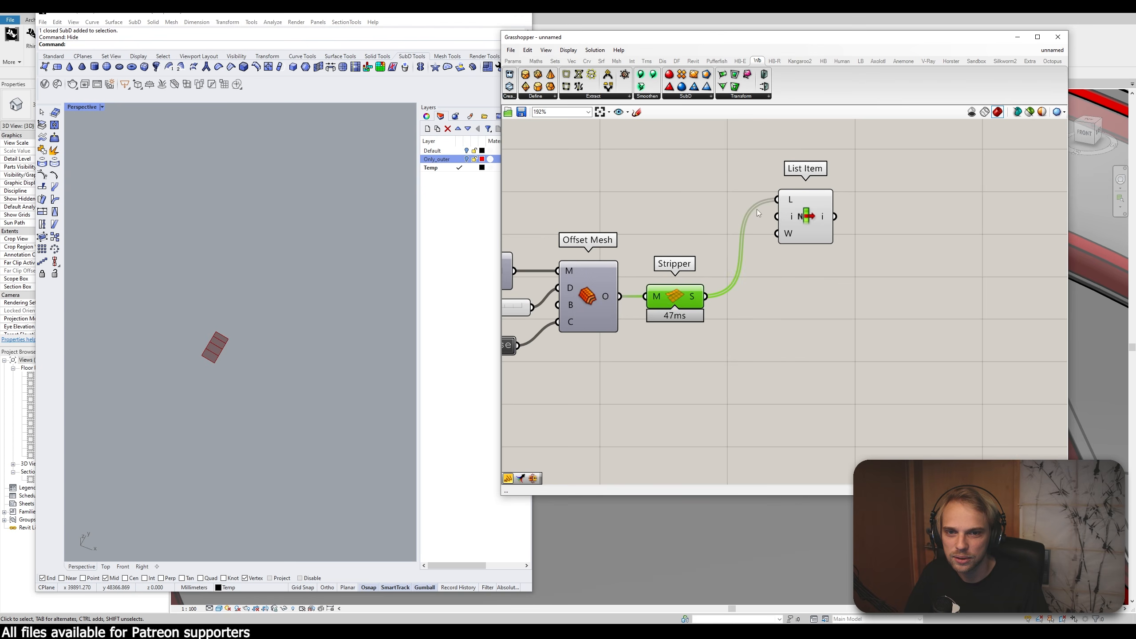
left_click(713, 194)
left_click(812, 219)
left_click(821, 256)
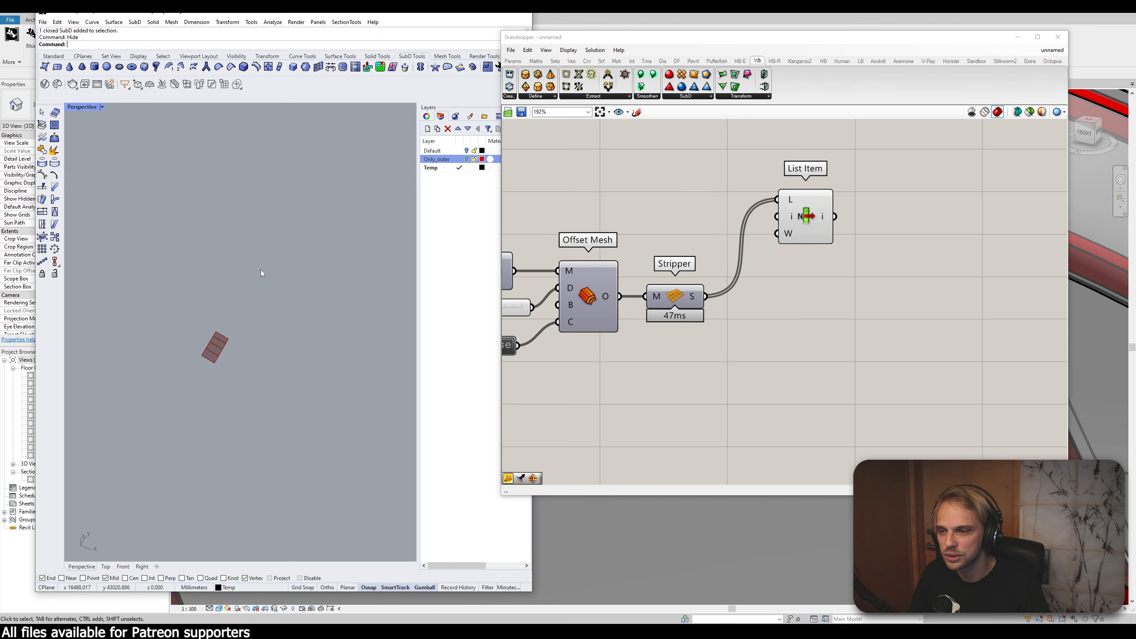
Step: Add extra outputs to the List Item component up to +9 to preview successive strips
scroll(224, 349, "up", 2)
scroll(828, 235, "up", 3)
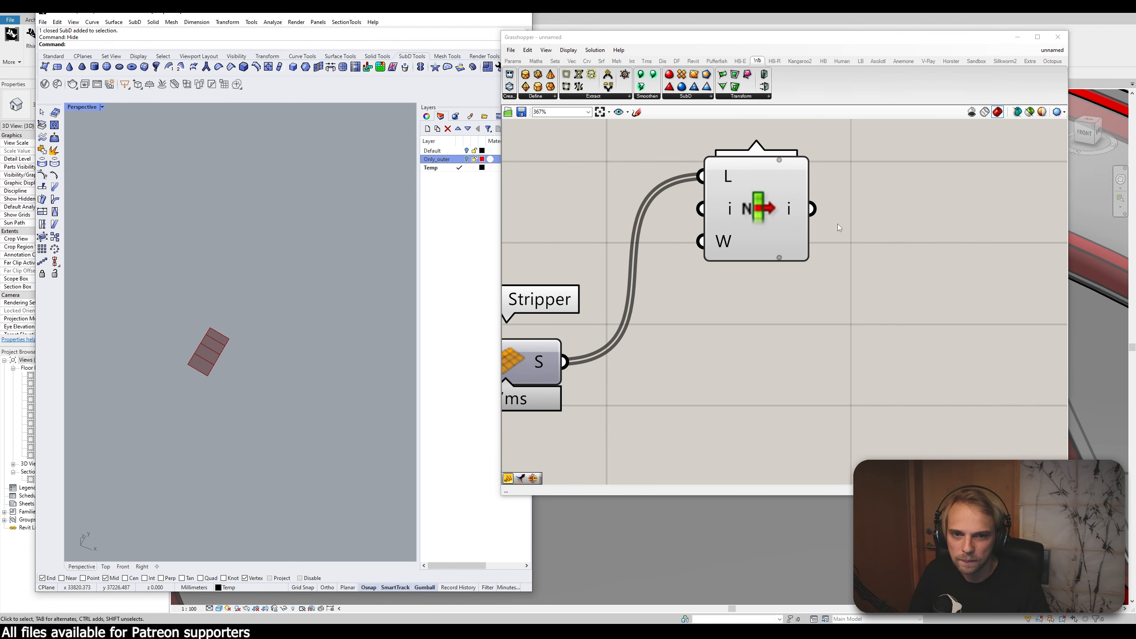
left_click(771, 263)
left_click(772, 263)
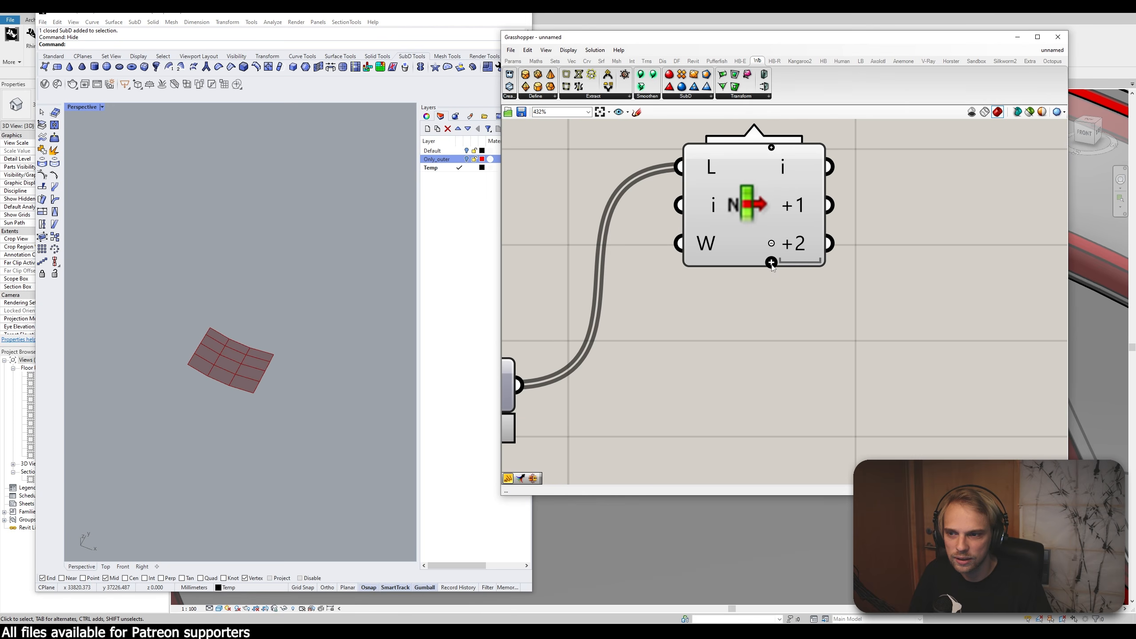
left_click(772, 263)
left_click(771, 282)
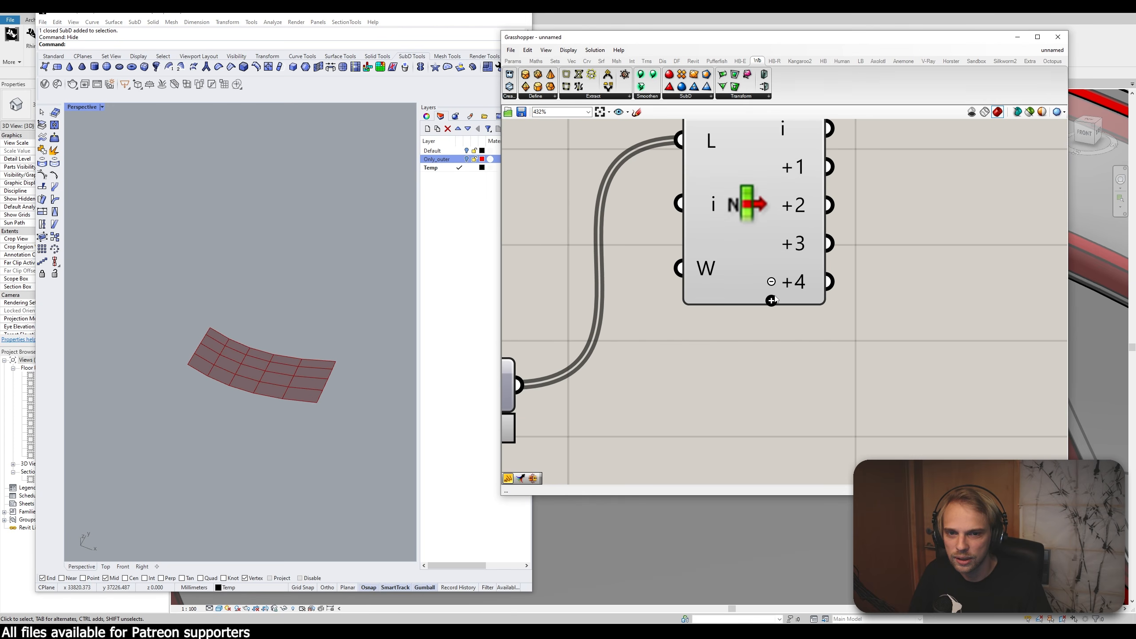
left_click(771, 301)
left_click(771, 320)
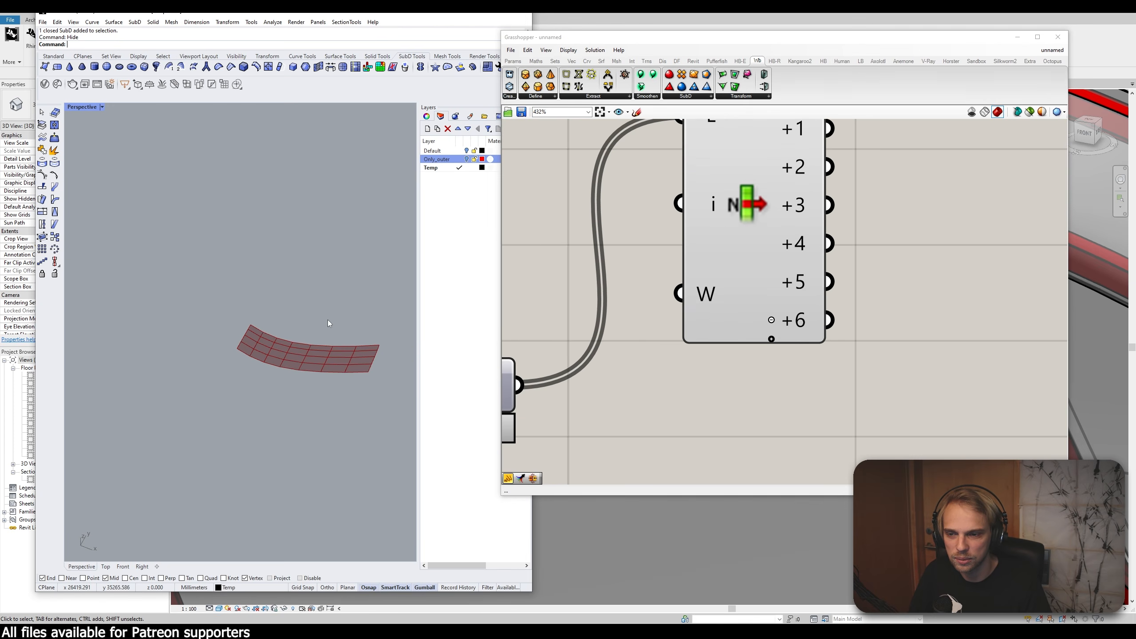
left_click(772, 339)
left_click(771, 358)
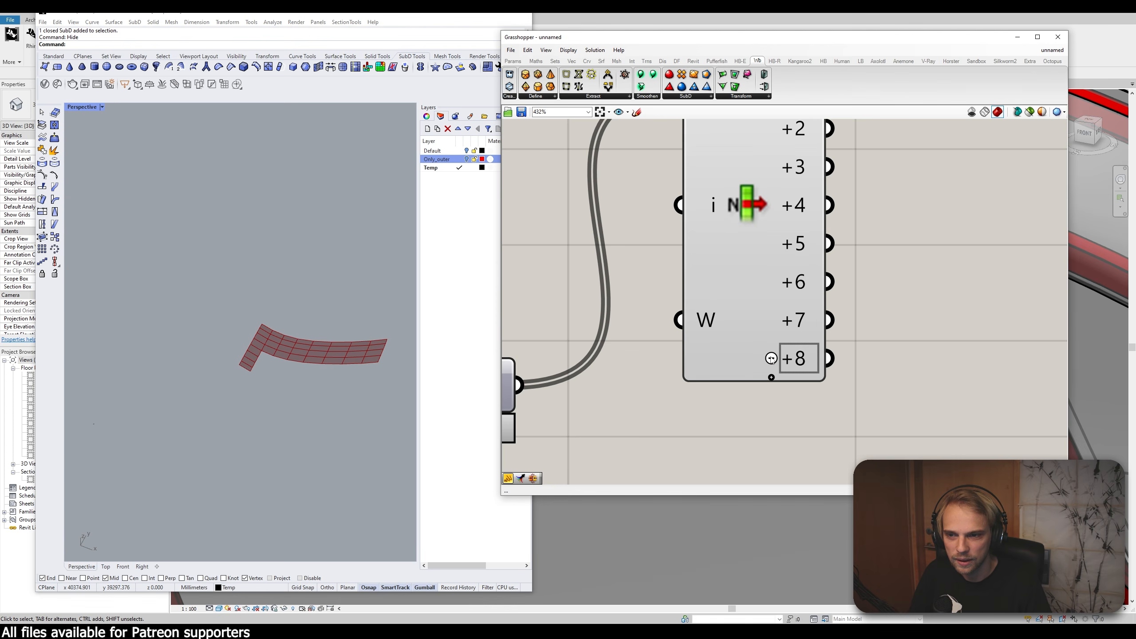
left_click(771, 377)
left_click(773, 375)
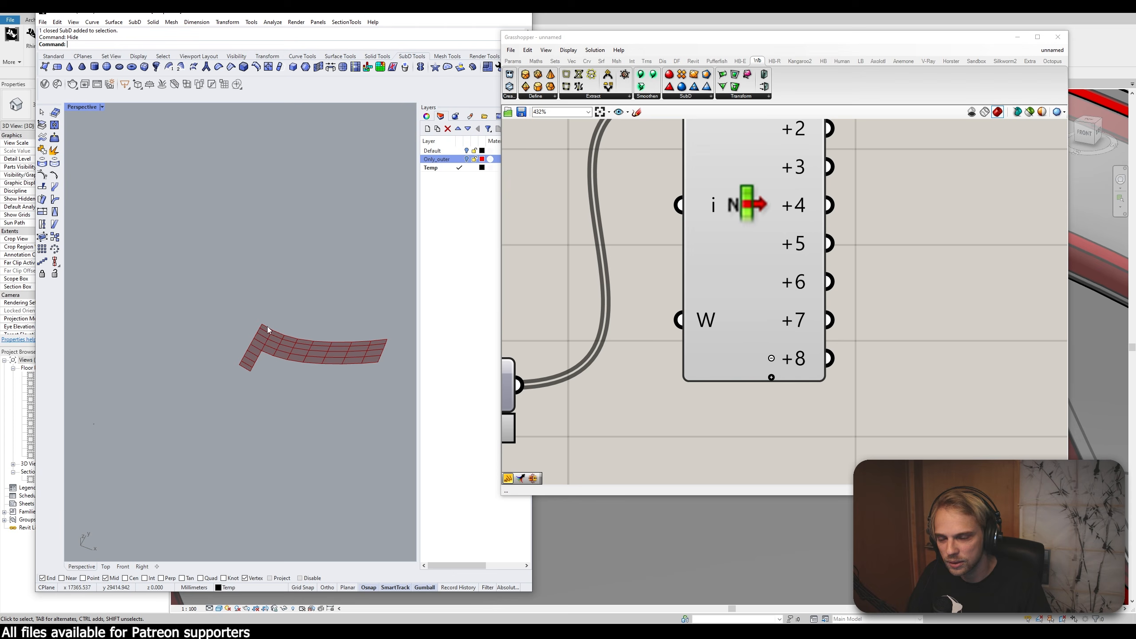
left_click(773, 378)
Step: Delete the List Item component connected to Stripper
left_click(719, 299)
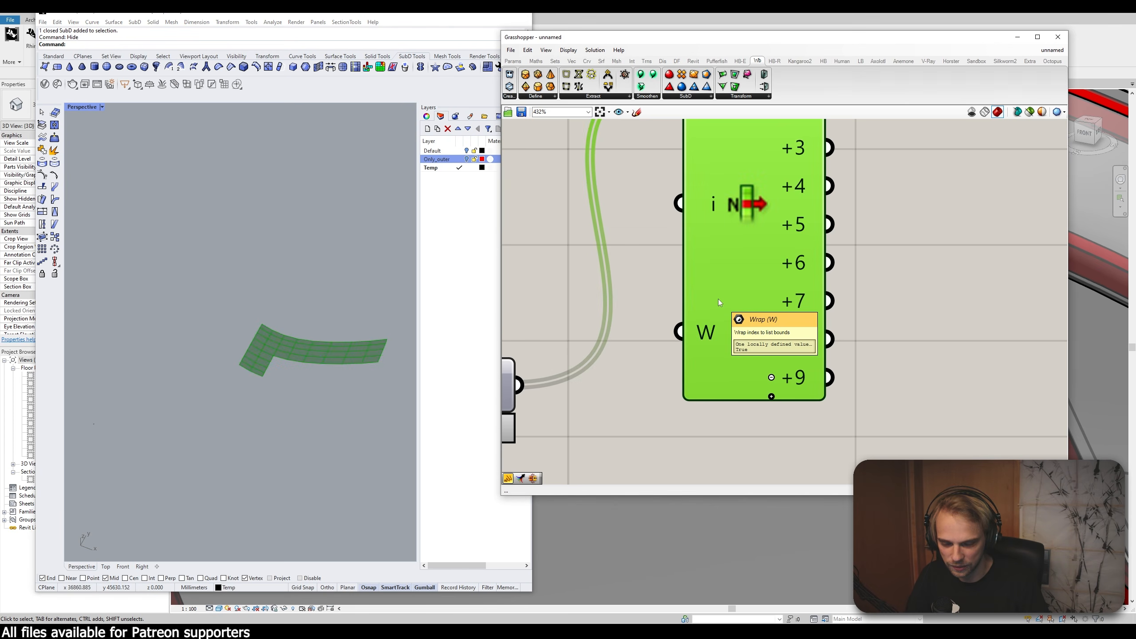
key("Delete")
scroll(713, 305, "down", 3)
right_click_drag(634, 335, 779, 309)
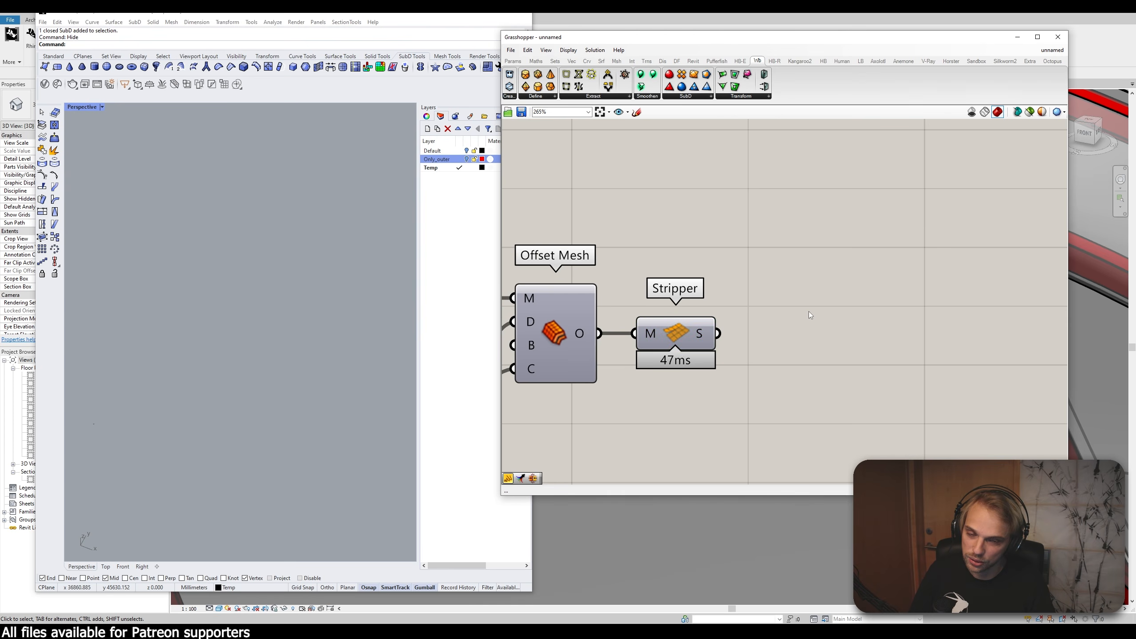
left_click_drag(691, 333, 695, 334)
middle_click(694, 334)
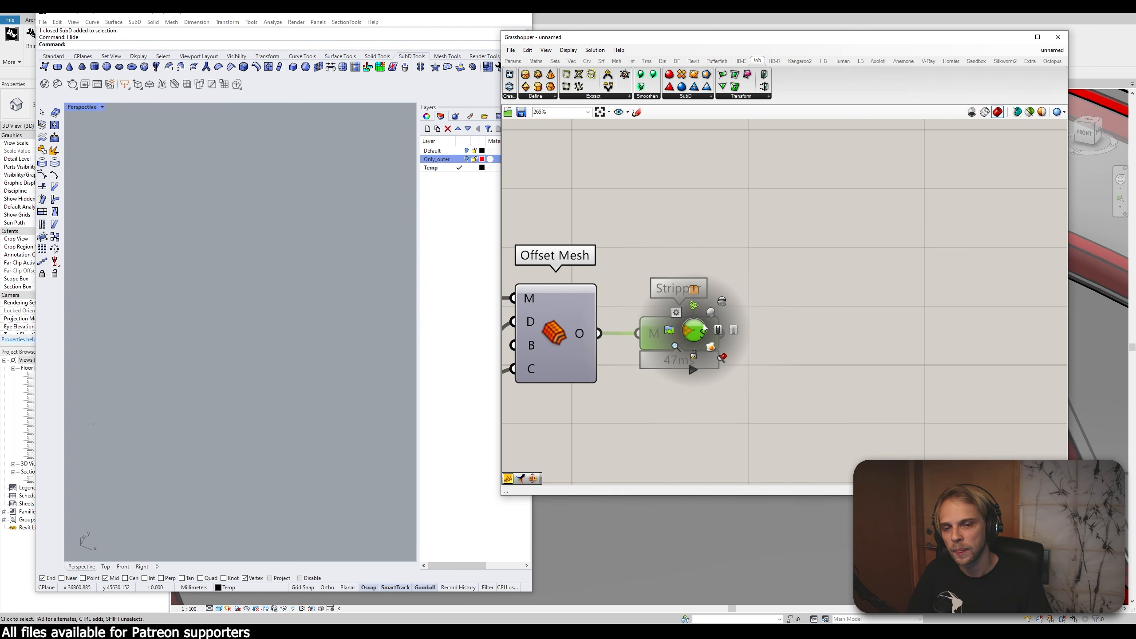
Step: Add a Jitter component after Stripper and connect Stripper's S output to its L input
double_click(831, 326)
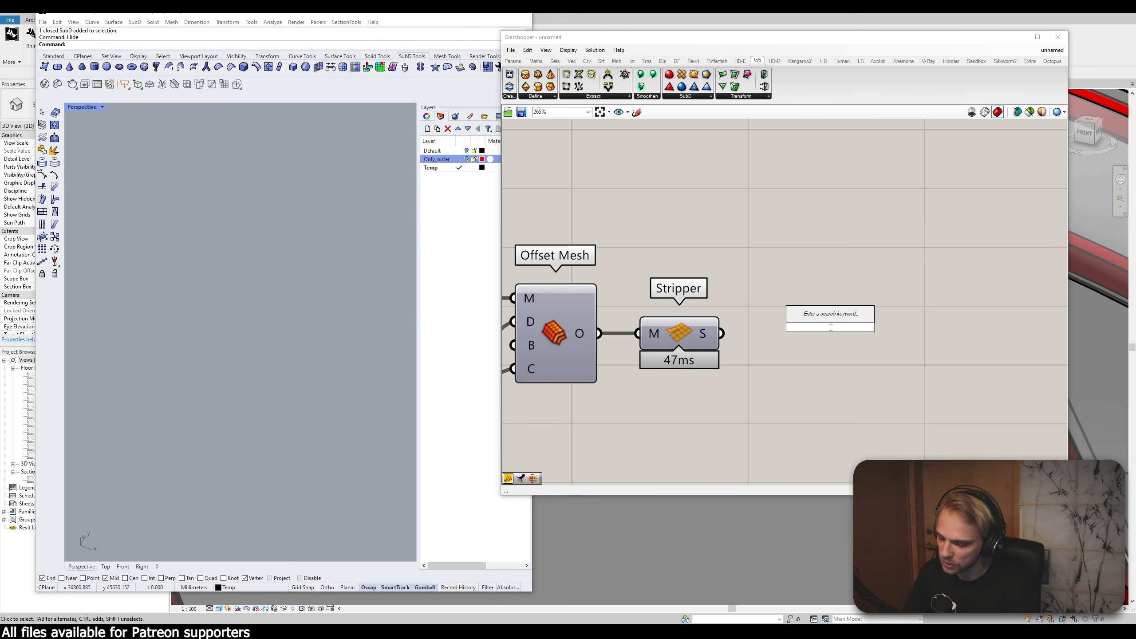
type("jitter")
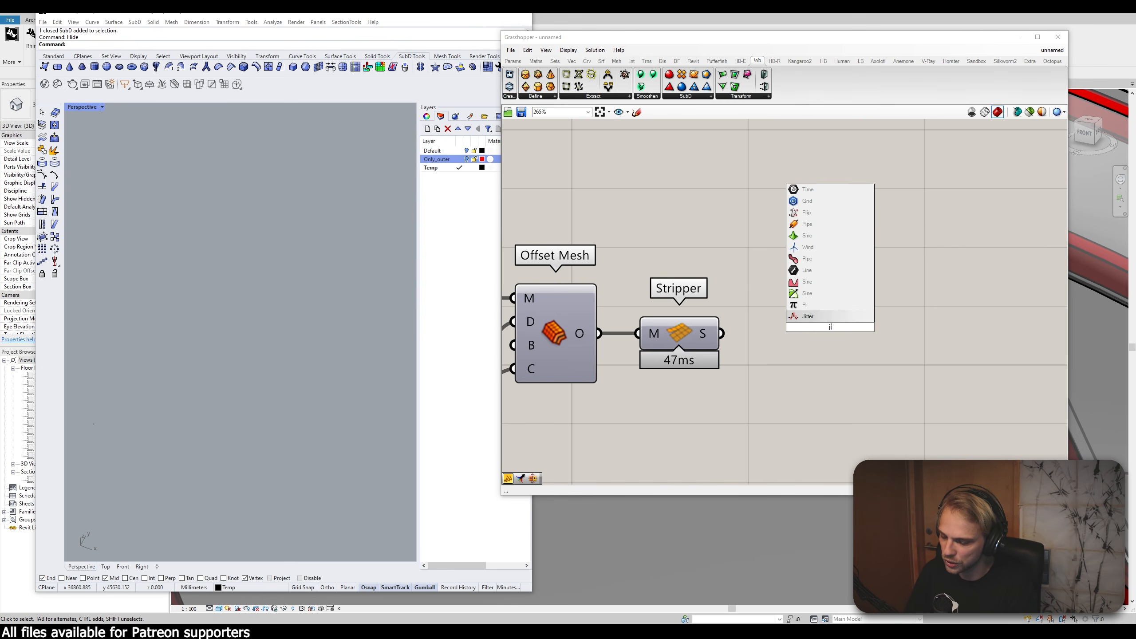
left_click(830, 318)
left_click_drag(828, 330, 799, 361)
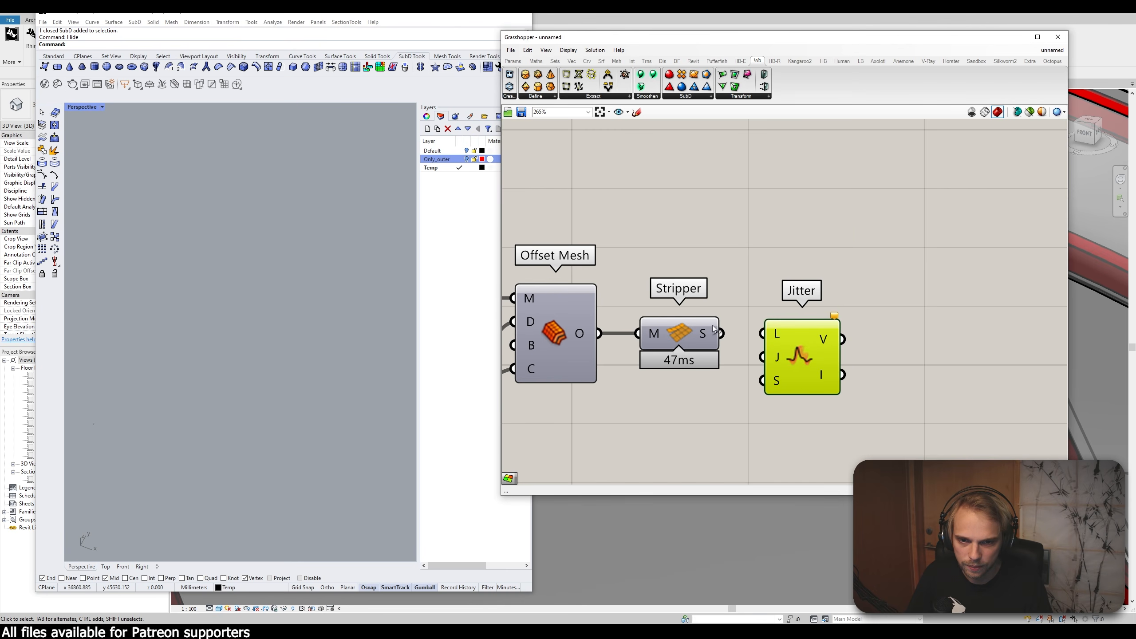
left_click_drag(721, 333, 761, 334)
left_click_drag(795, 342, 804, 342)
left_click(838, 311)
right_click_drag(838, 312, 719, 294)
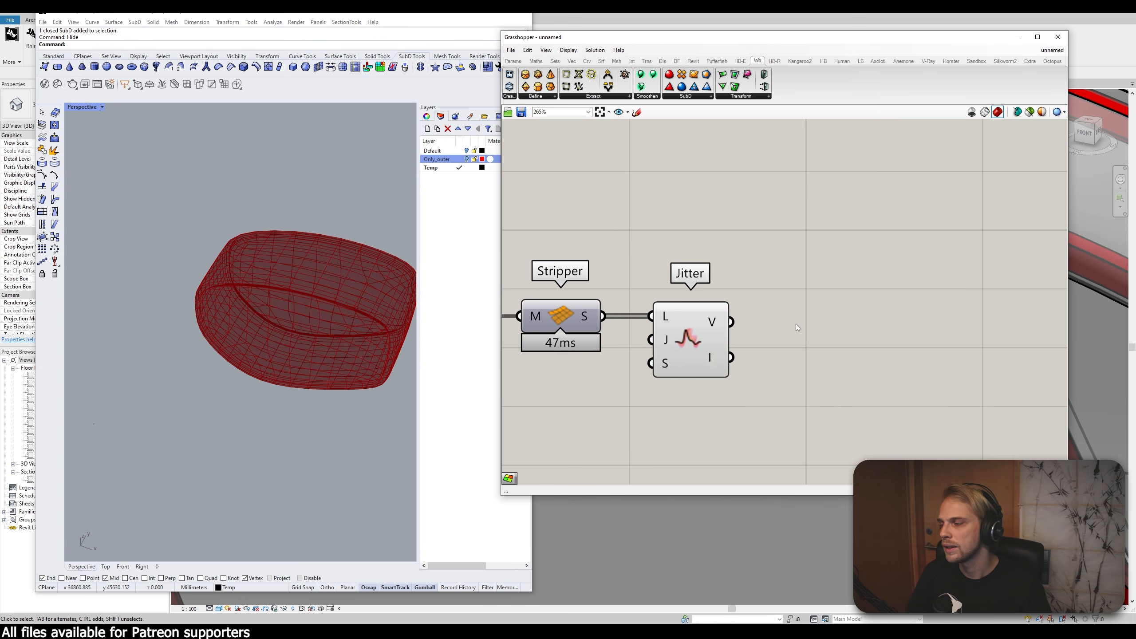
Step: Add a List Item component after Jitter and connect Jitter's V output to its L input
right_click_drag(796, 323, 729, 286)
double_click(755, 270)
type("list it")
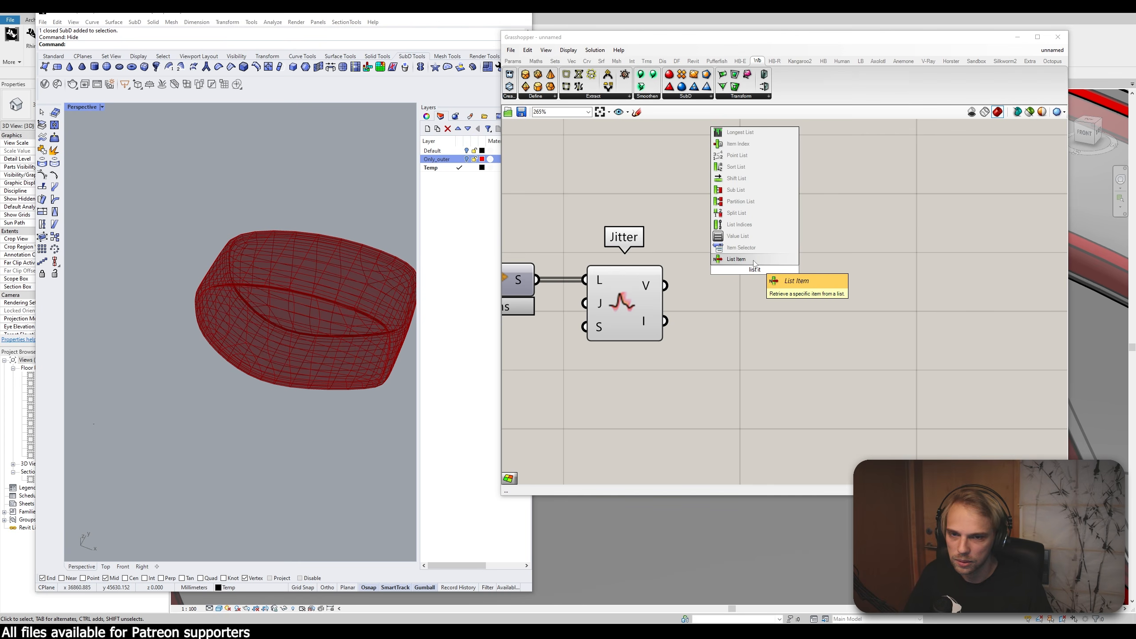
key("Return")
left_click_drag(665, 285, 755, 310)
Step: Turn off the preview of the Jitter component
middle_click(625, 306)
left_click(651, 275)
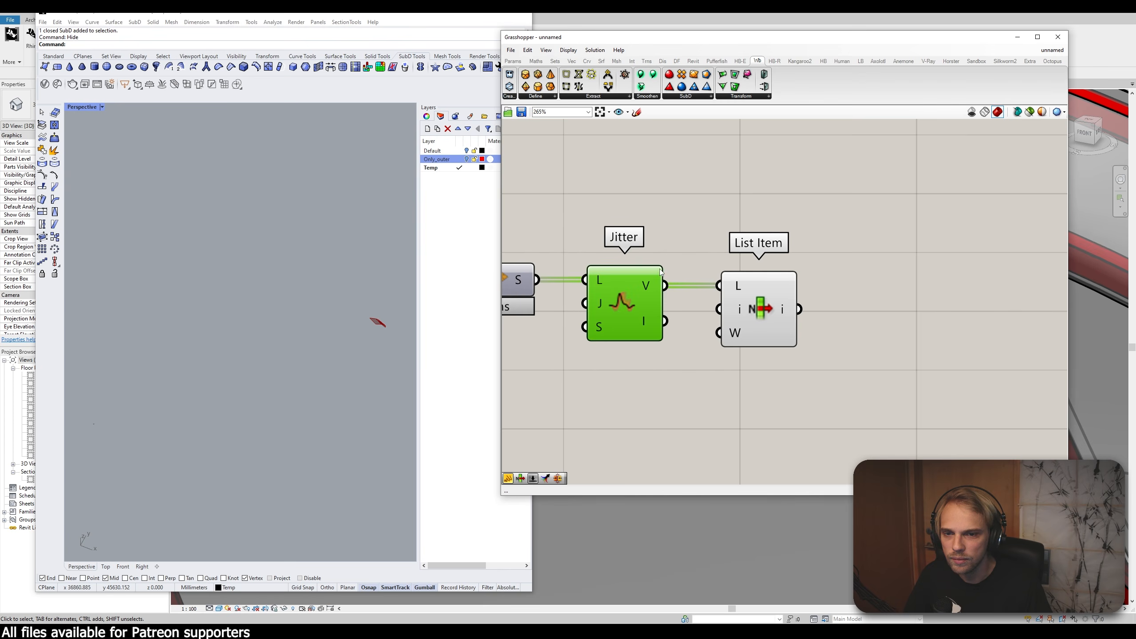
left_click(699, 307)
Step: Add a Series component below Jitter and connect its S output to List Item's i input
right_click_drag(700, 306, 679, 232)
left_click_drag(733, 255, 753, 255)
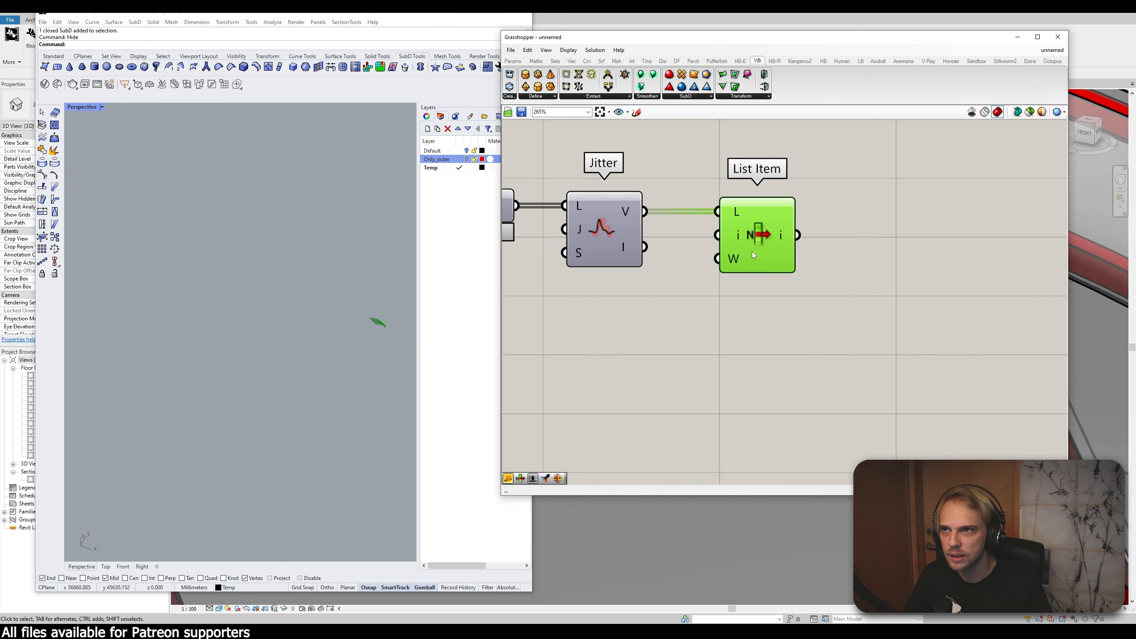
double_click(670, 346)
type("series")
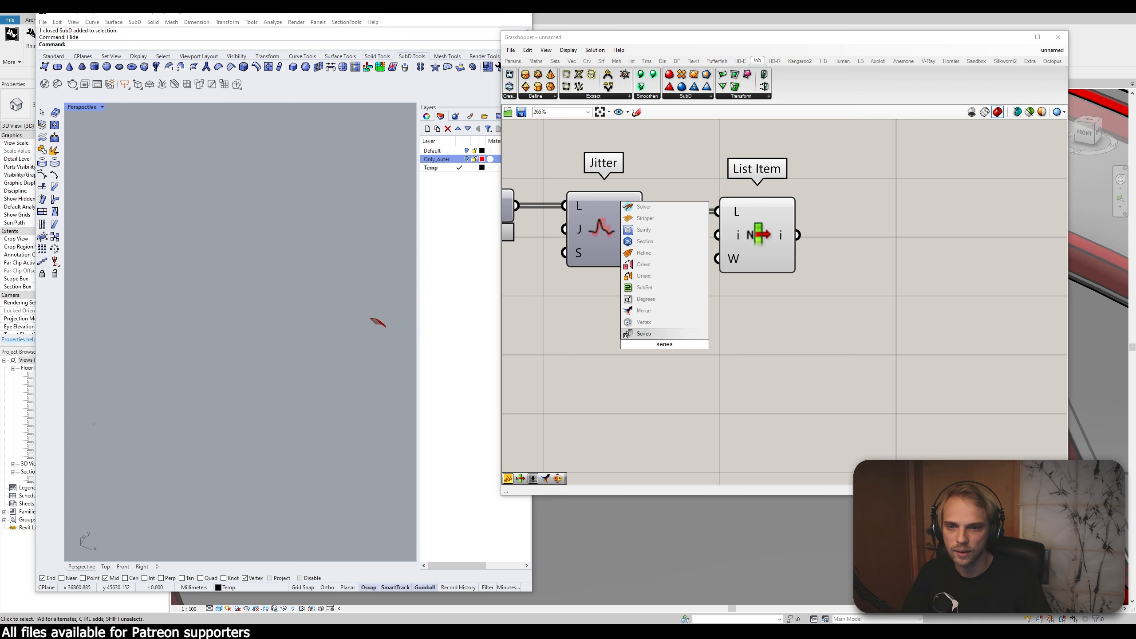
key("Return")
left_click_drag(667, 332, 792, 242)
left_click_drag(624, 365, 645, 368)
right_click_drag(582, 358, 650, 311)
Step: Add a number slider ranging from 0 to 295 and connect it to the Series component's C input
double_click(632, 307)
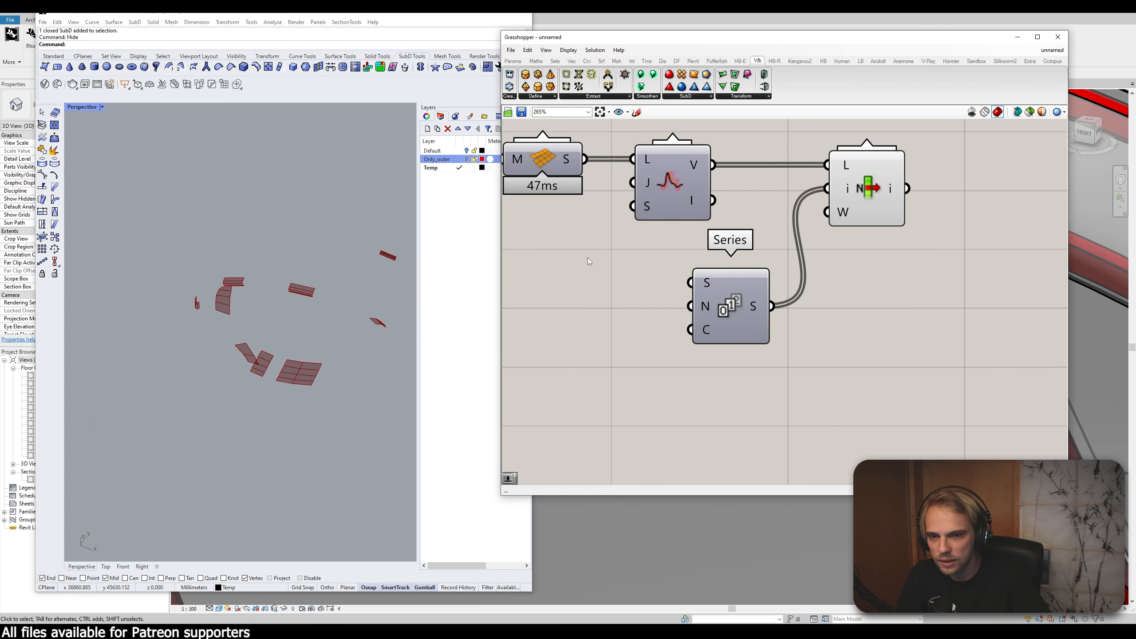
mouse_move(574, 166)
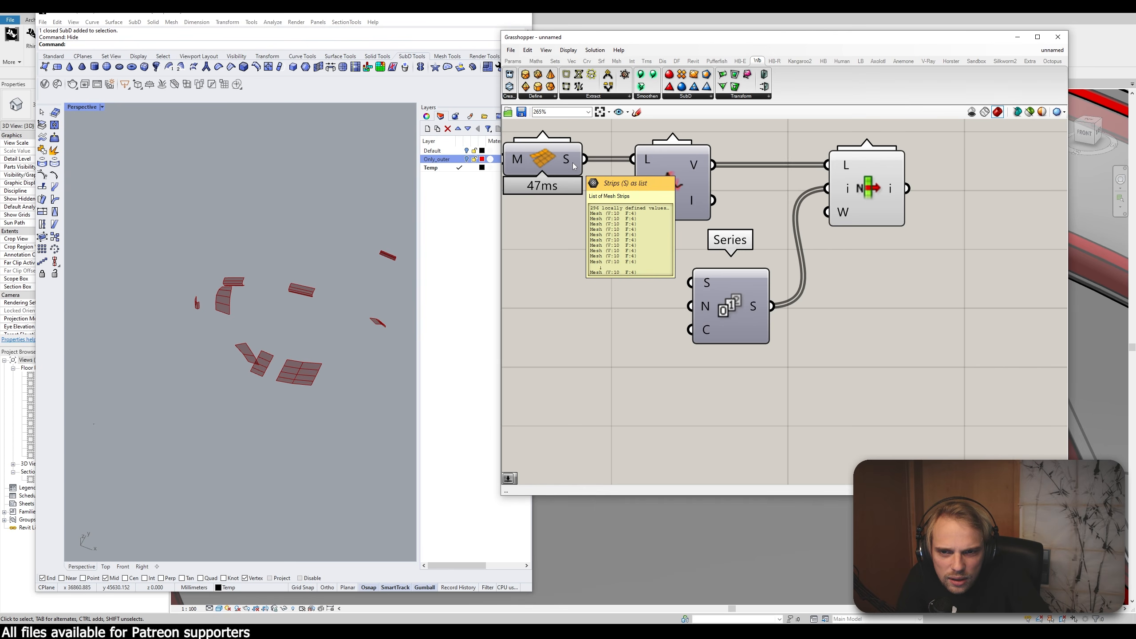
double_click(604, 313)
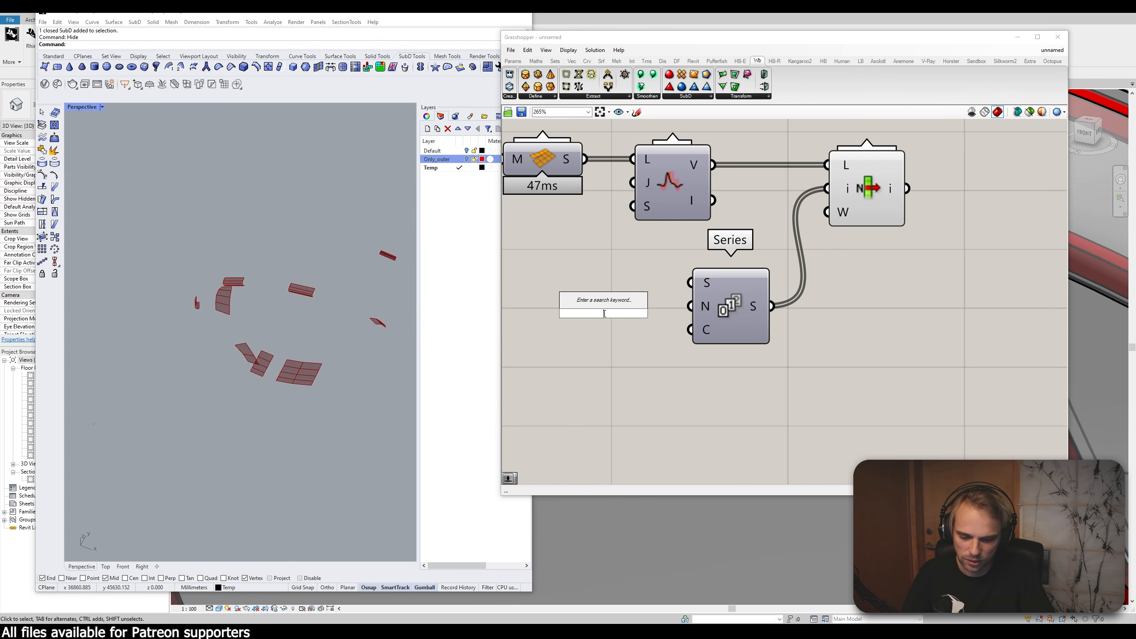
type("00")
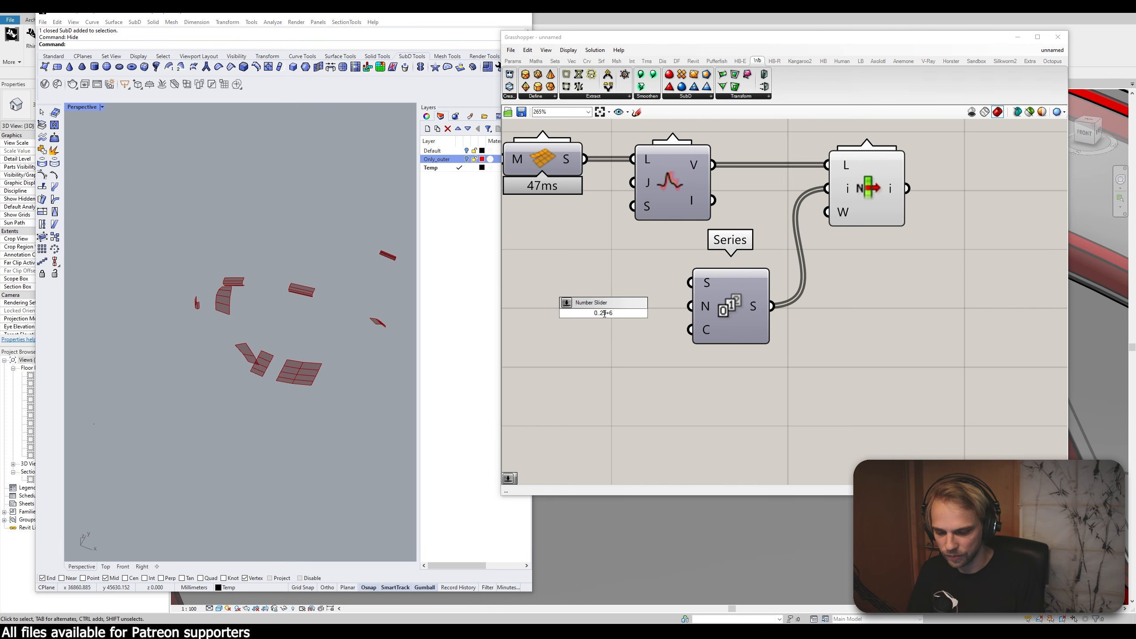
key("BackSpace")
key("BackSpace")
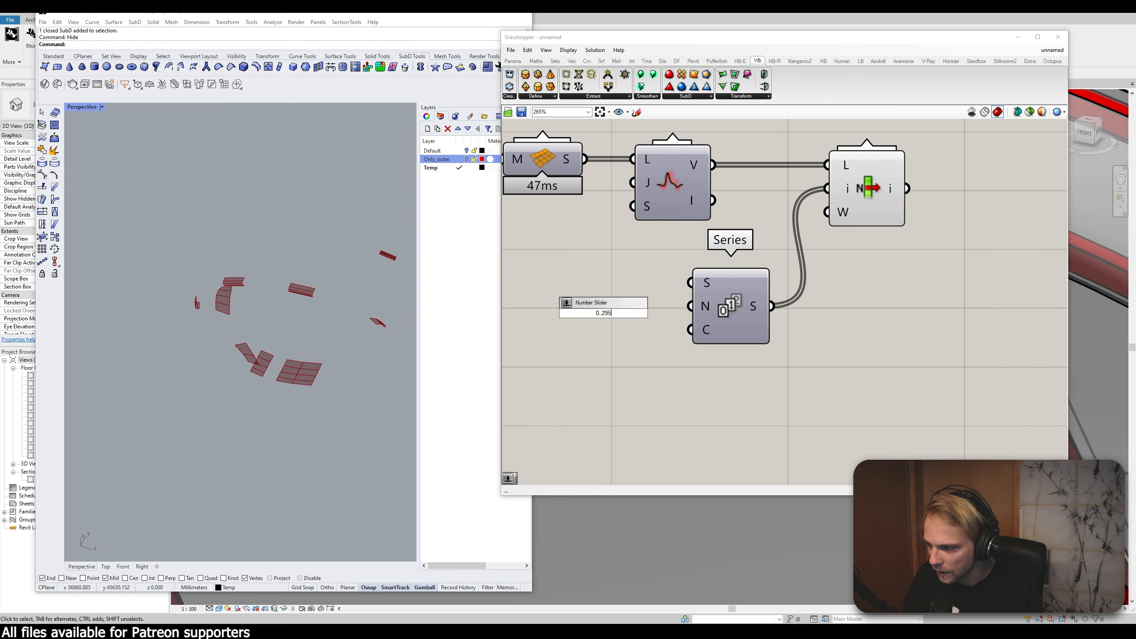
key("Return")
left_click_drag(604, 314, 555, 312)
right_click_drag(607, 311, 754, 313)
left_click_drag(665, 315, 614, 327)
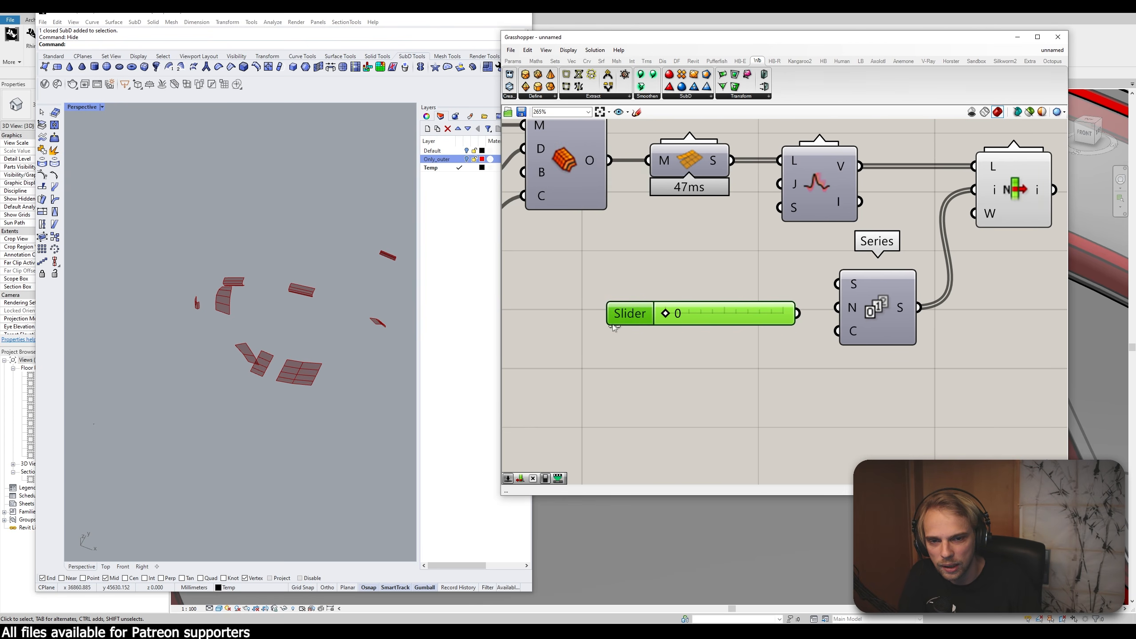
left_click_drag(797, 313, 776, 334)
Step: Set the Count slider to 176 while checking the selected strips in the Rhino viewport
left_click_drag(679, 334, 758, 355)
right_click_drag(328, 332, 246, 357)
scroll(247, 357, "up", 2)
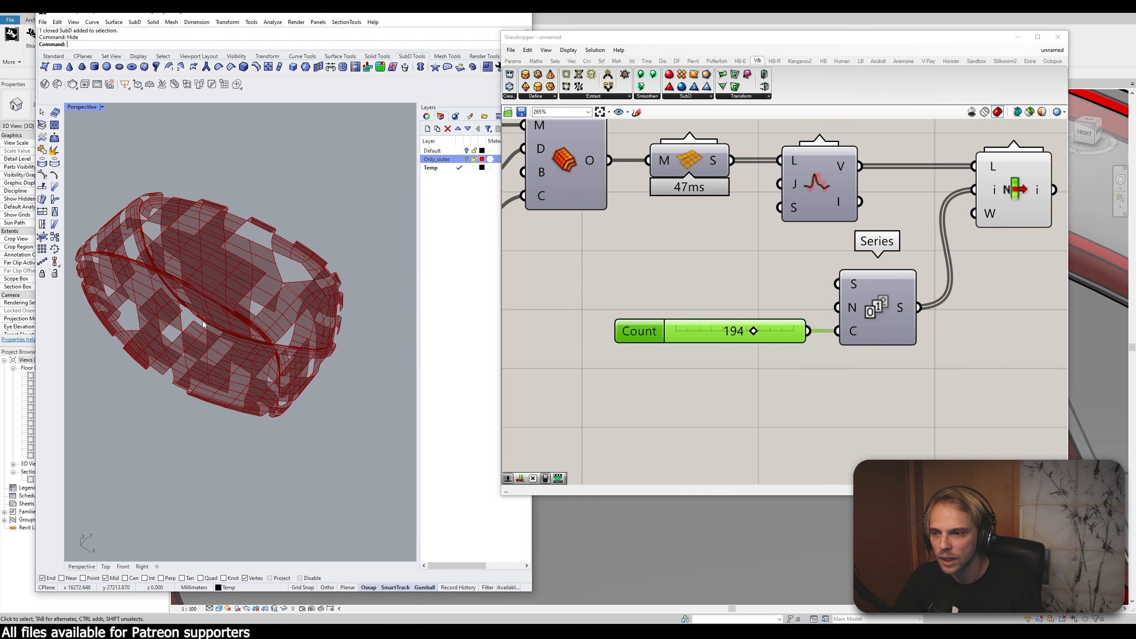
mouse_move(747, 331)
left_mouse_down()
mouse_move(732, 335)
mouse_move(746, 339)
left_mouse_up()
scroll(735, 268, "down", 4)
right_click_drag(735, 269, 592, 332)
left_click_drag(755, 388, 558, 261)
left_click(810, 263)
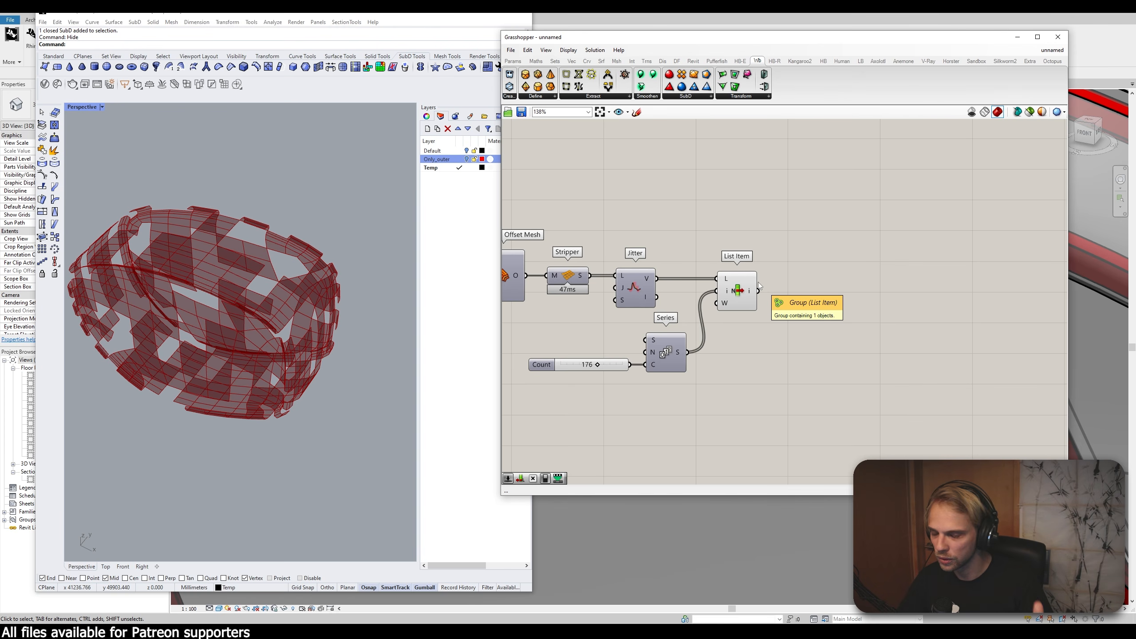
left_click_drag(817, 253, 632, 384)
left_click(791, 349)
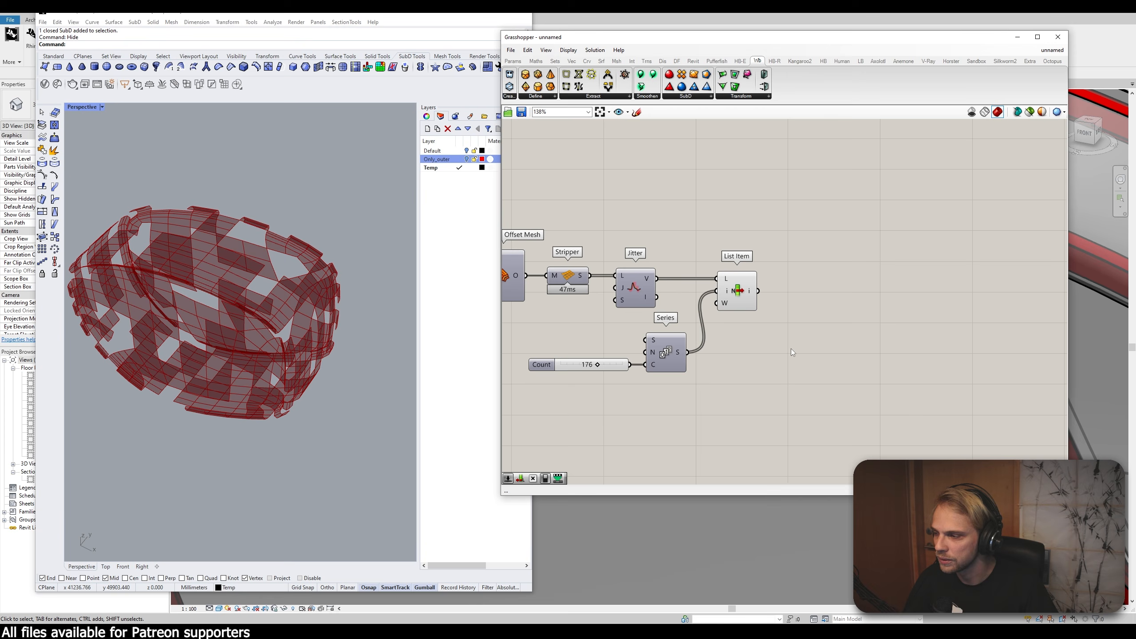
Step: Add an Offset Mesh component, connect List Item's output to its M input, and leave room between the two components
right_click_drag(787, 316, 704, 291)
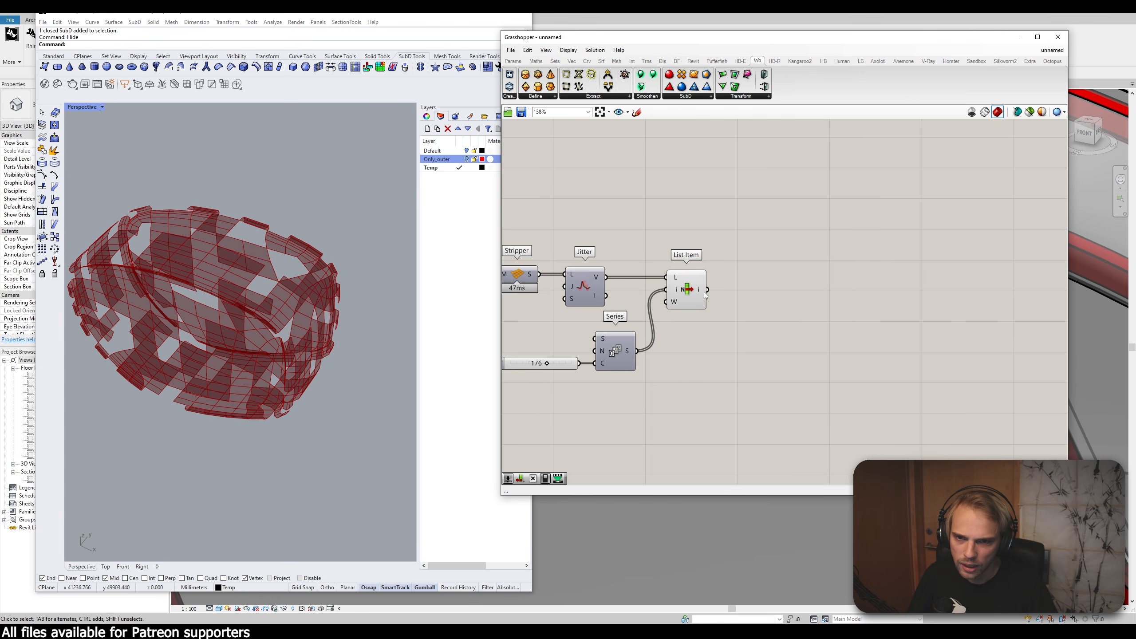
left_click(704, 291)
double_click(804, 308)
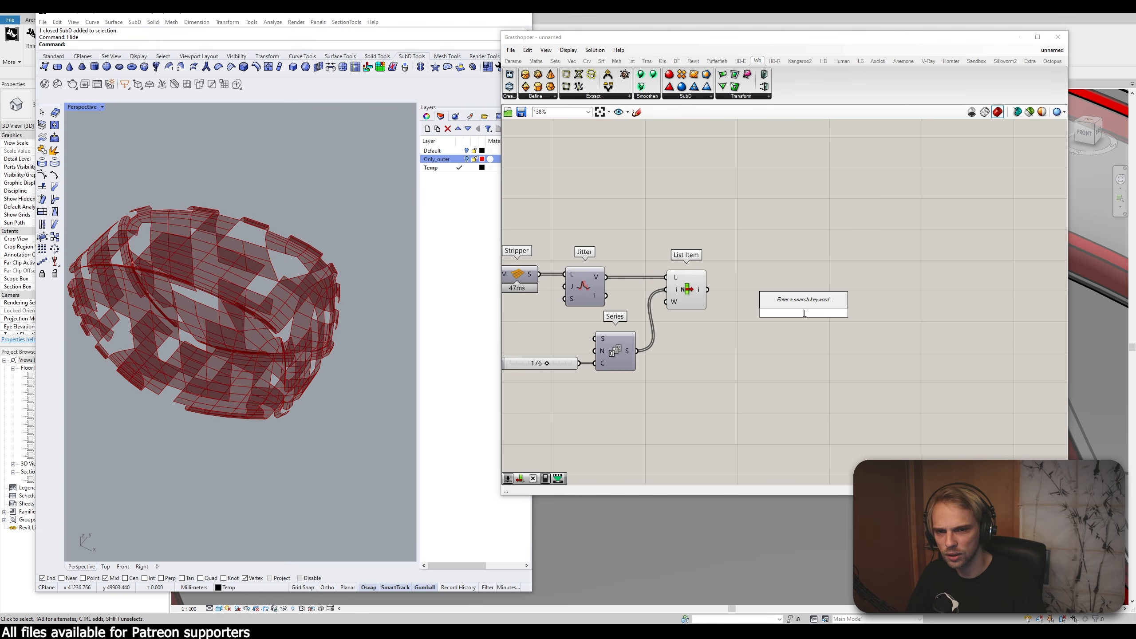
type("offset mesh")
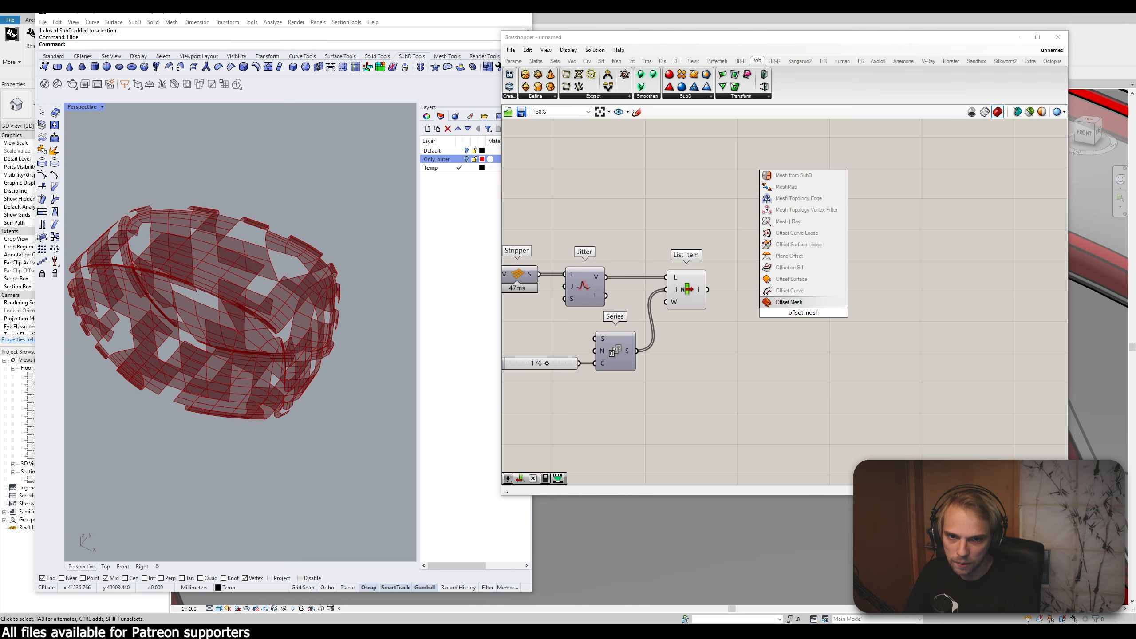
left_click(788, 290)
scroll(230, 289, "up", 3)
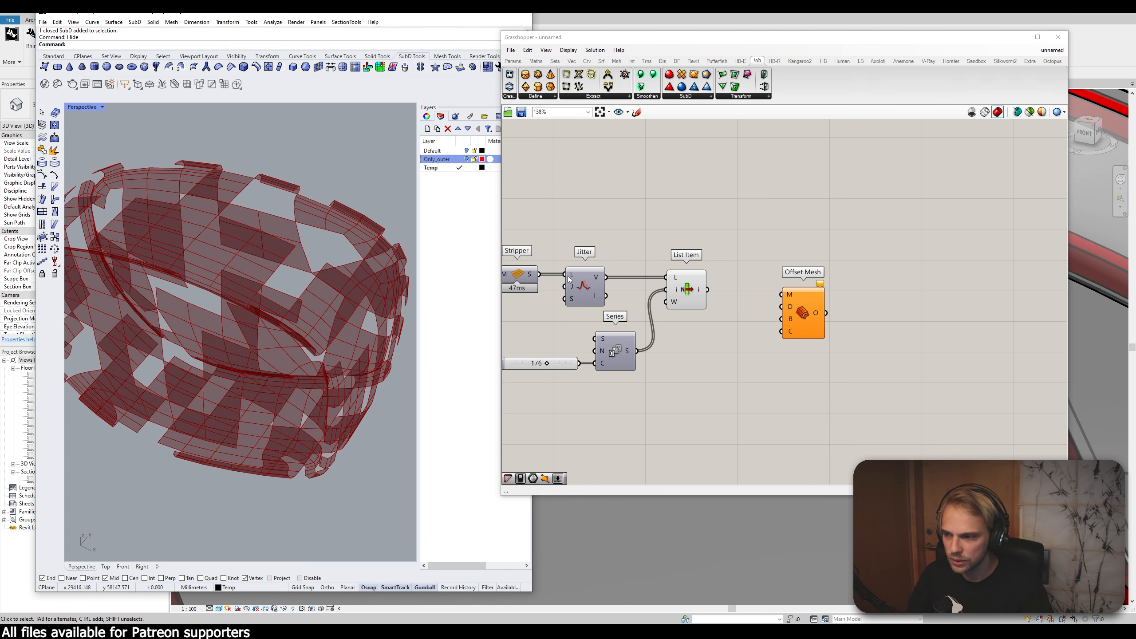
scroll(697, 310, "up", 2)
left_click_drag(708, 283, 923, 307)
left_click(772, 350)
mouse_move(761, 352)
right_mouse_down()
mouse_move(493, 314)
mouse_move(763, 336)
right_mouse_up()
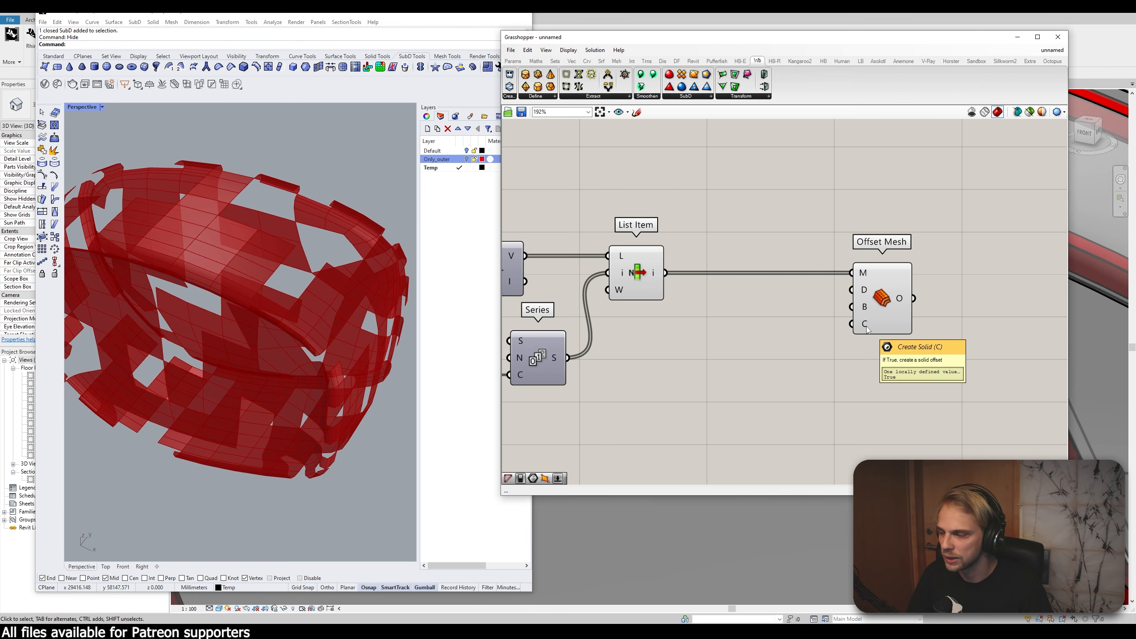
left_click_drag(888, 313, 951, 308)
left_click(874, 306)
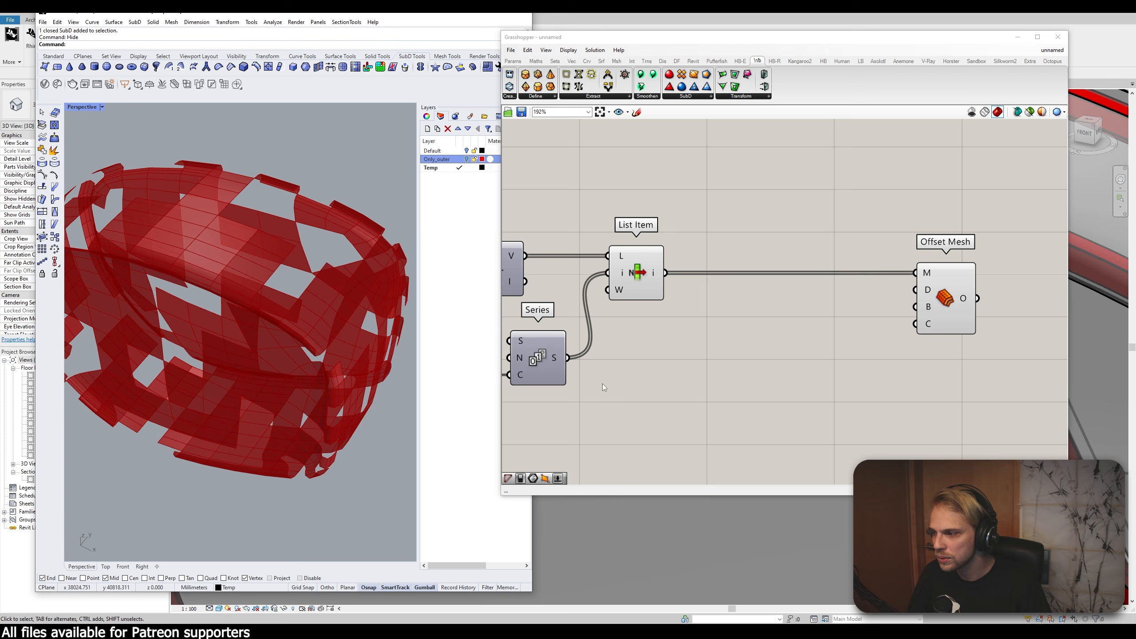
Step: Add a Random component between List Item and the new Offset Mesh
double_click(777, 362)
type("random")
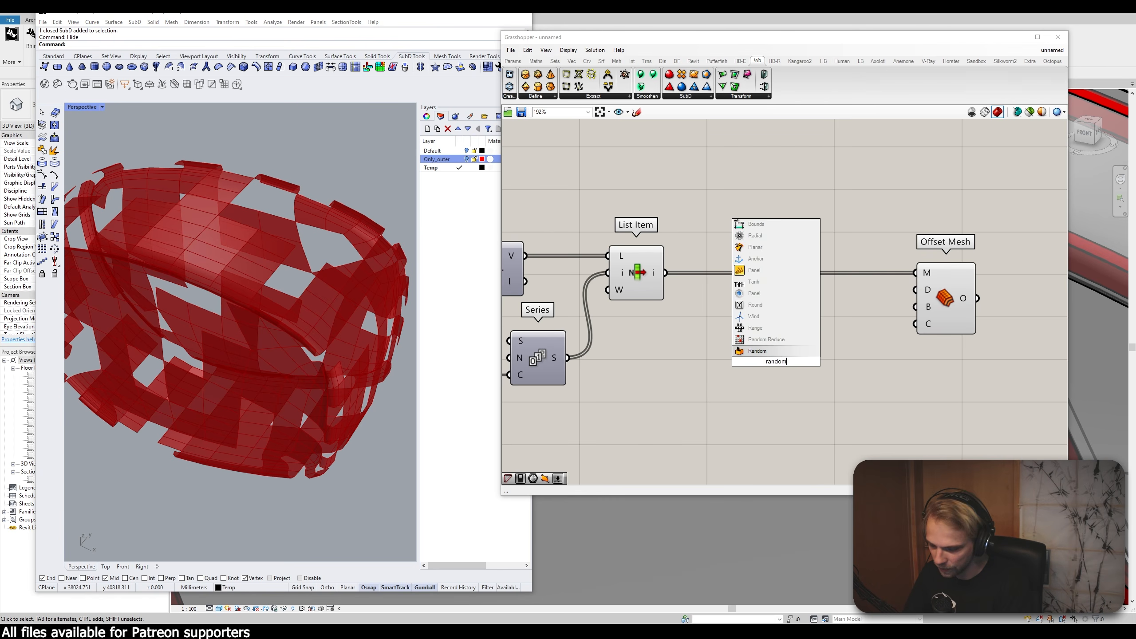
key("Return")
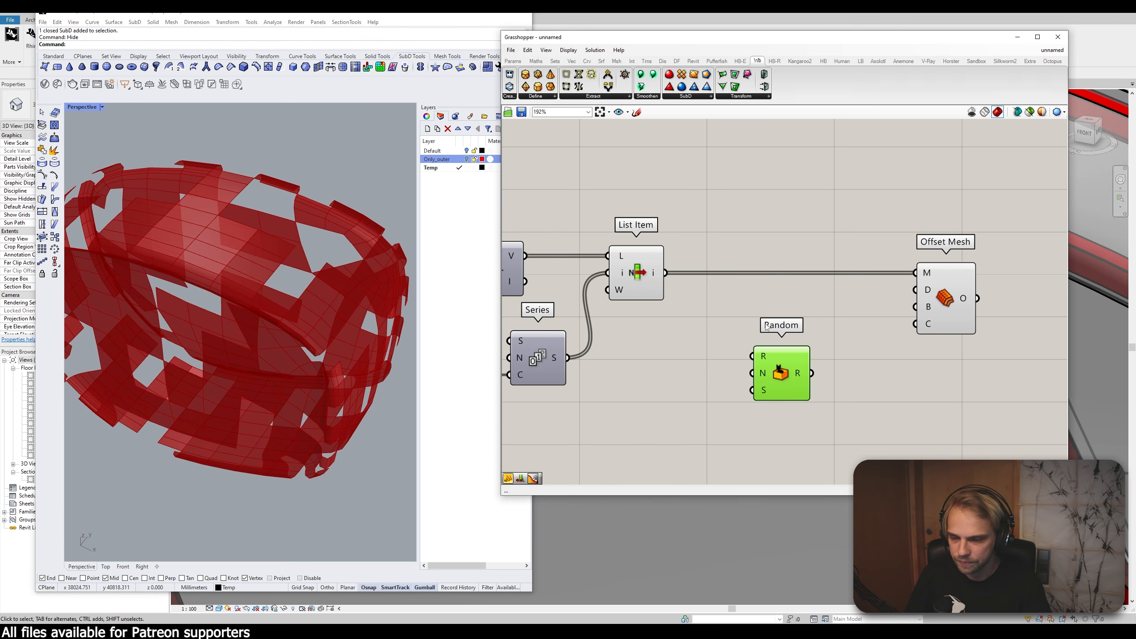
left_click(721, 339)
double_click(696, 343)
key("Escape")
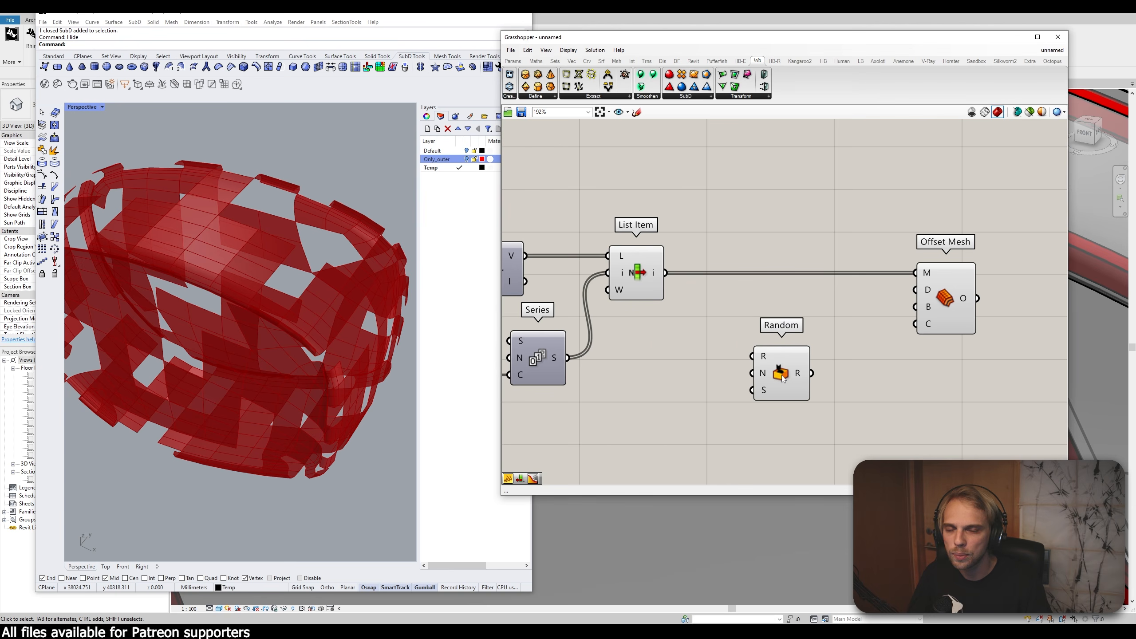
Step: Shift List Item and Random to make room and add a List Length component between them
mouse_move(657, 279)
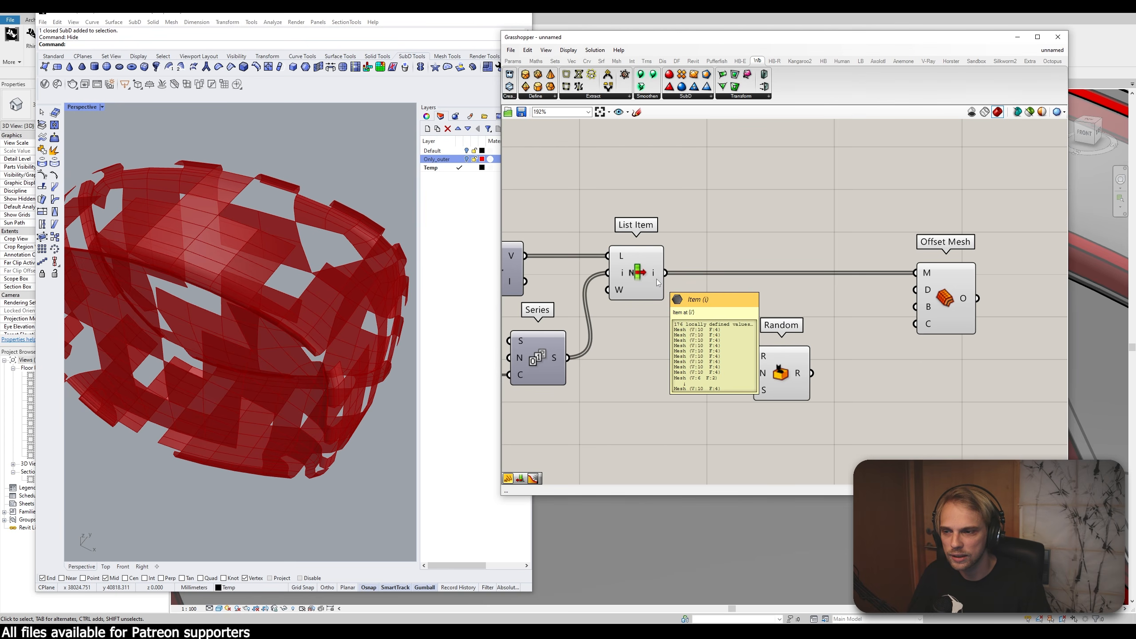
left_click_drag(657, 279, 667, 278)
left_click(682, 349)
left_click_drag(775, 366, 804, 363)
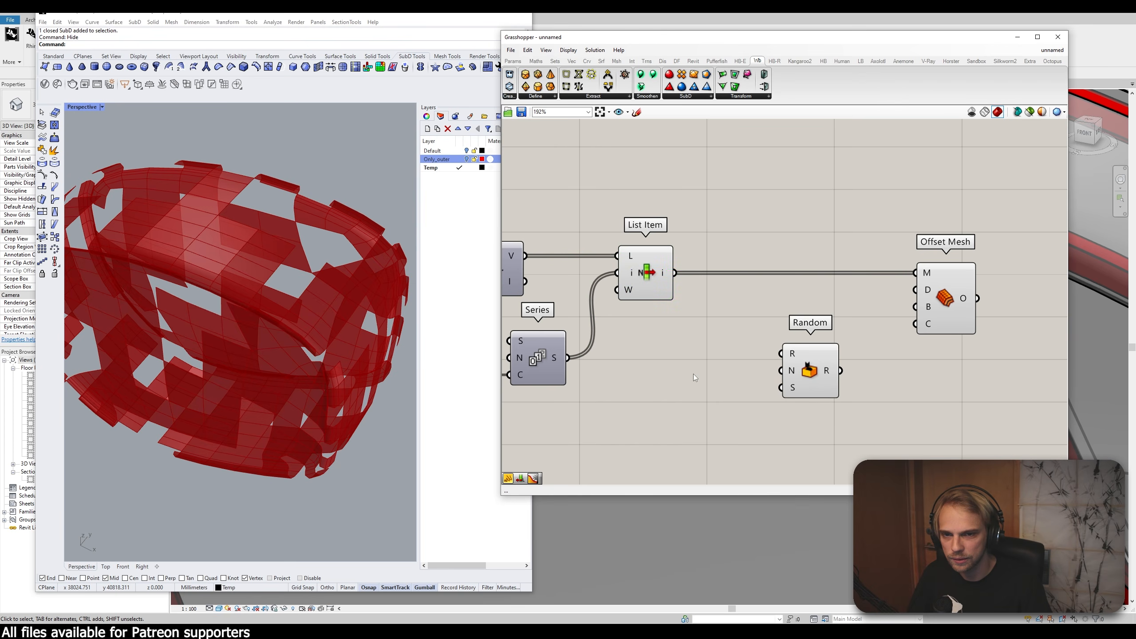
double_click(694, 374)
type("list len")
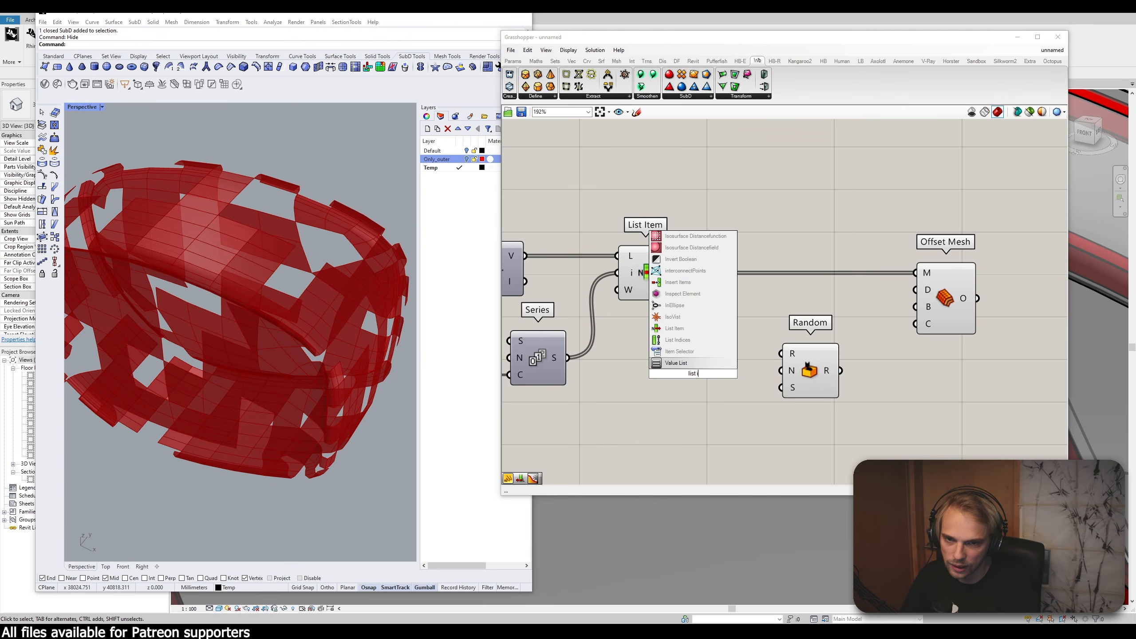
left_click(702, 352)
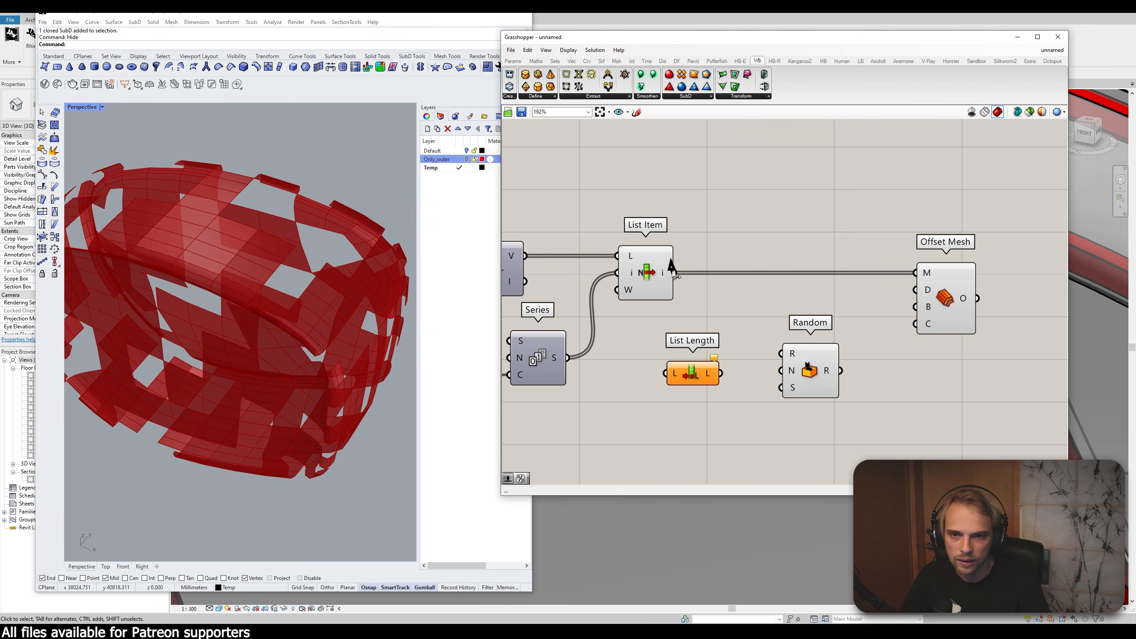
Step: Connect List Item's output to List Length and feed List Length into Random's N input
left_click_drag(675, 272, 700, 398)
left_click_drag(814, 372, 799, 384)
left_click_drag(725, 403, 730, 400)
mouse_move(724, 398)
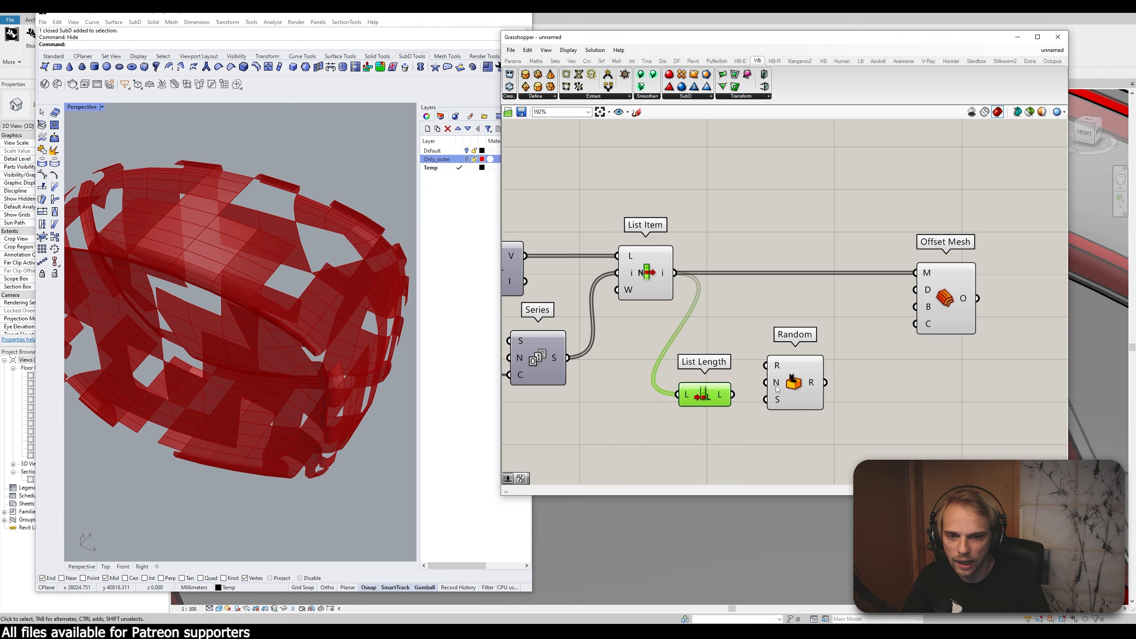
left_click_drag(732, 394, 799, 397)
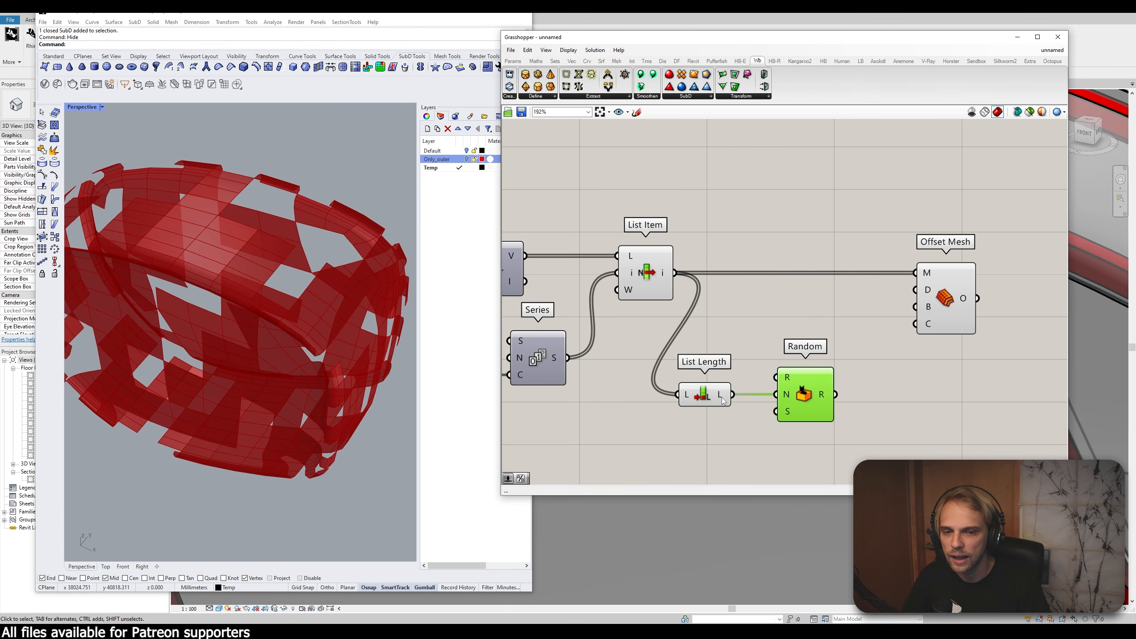
left_click_drag(697, 399, 691, 419)
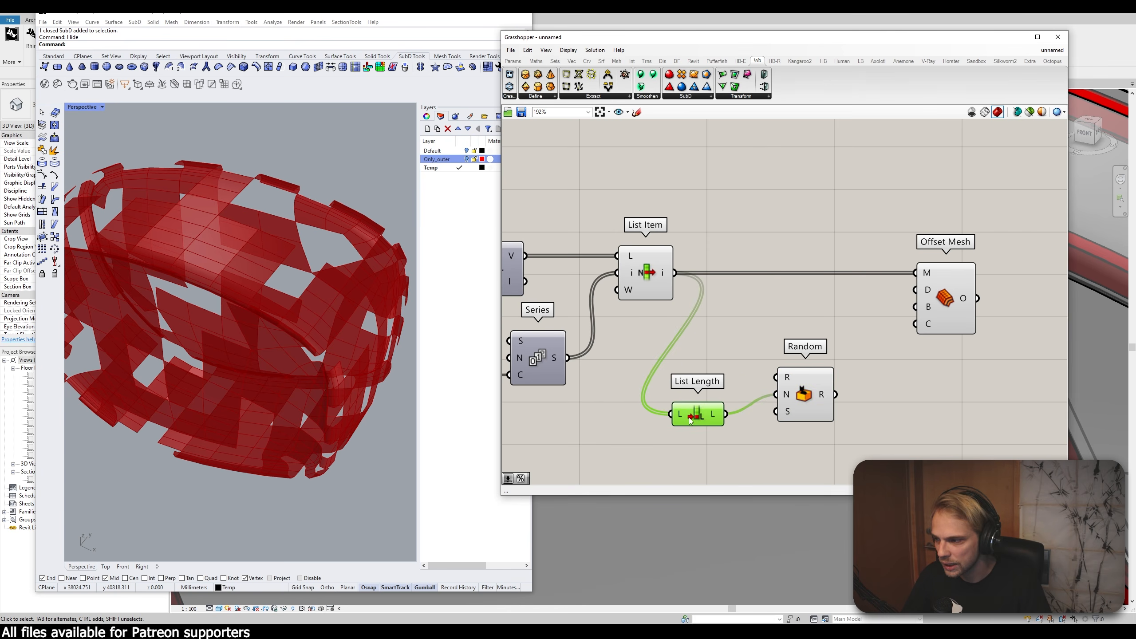
double_click(732, 356)
type("//0 to 3")
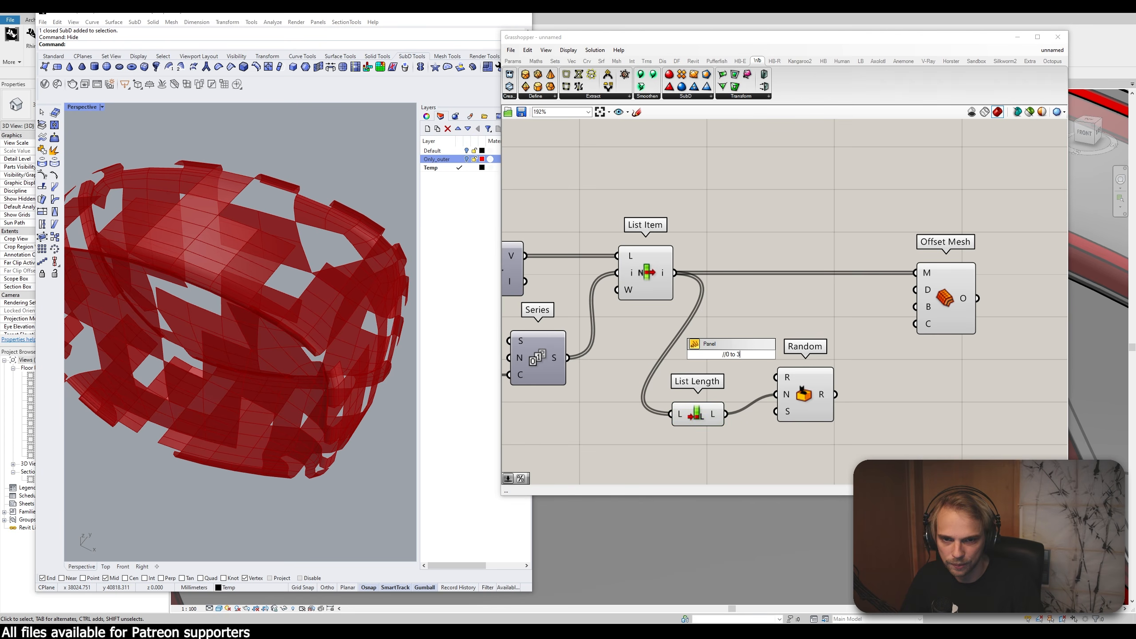
key("Return")
Step: Add a panel containing 0 to 3 and connect it to Random's R input
double_click(720, 331)
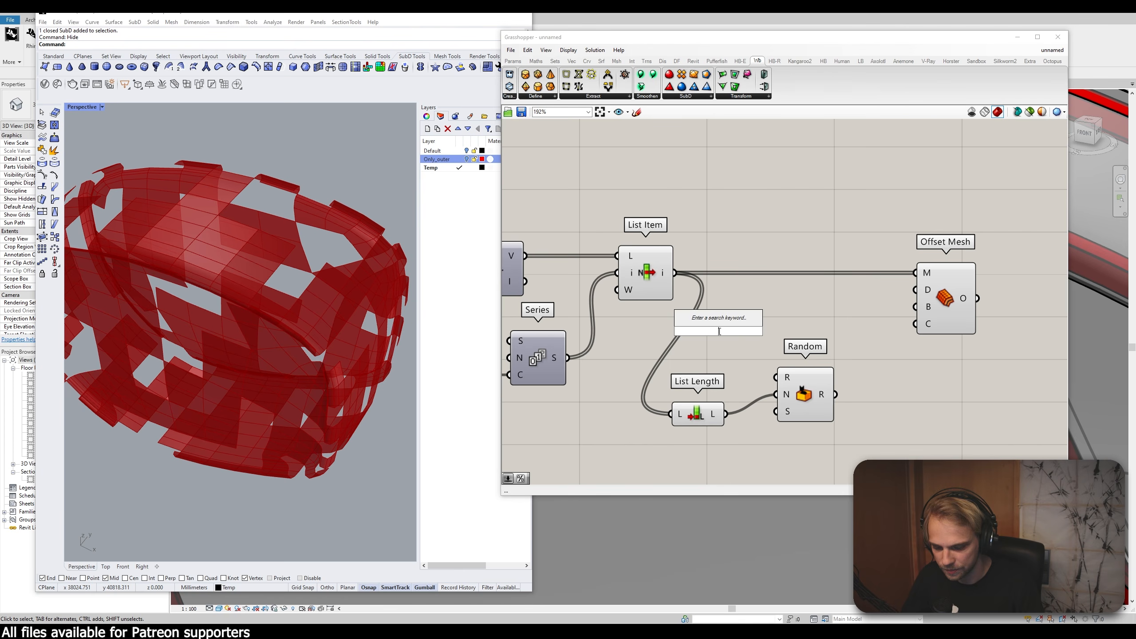
type("//")
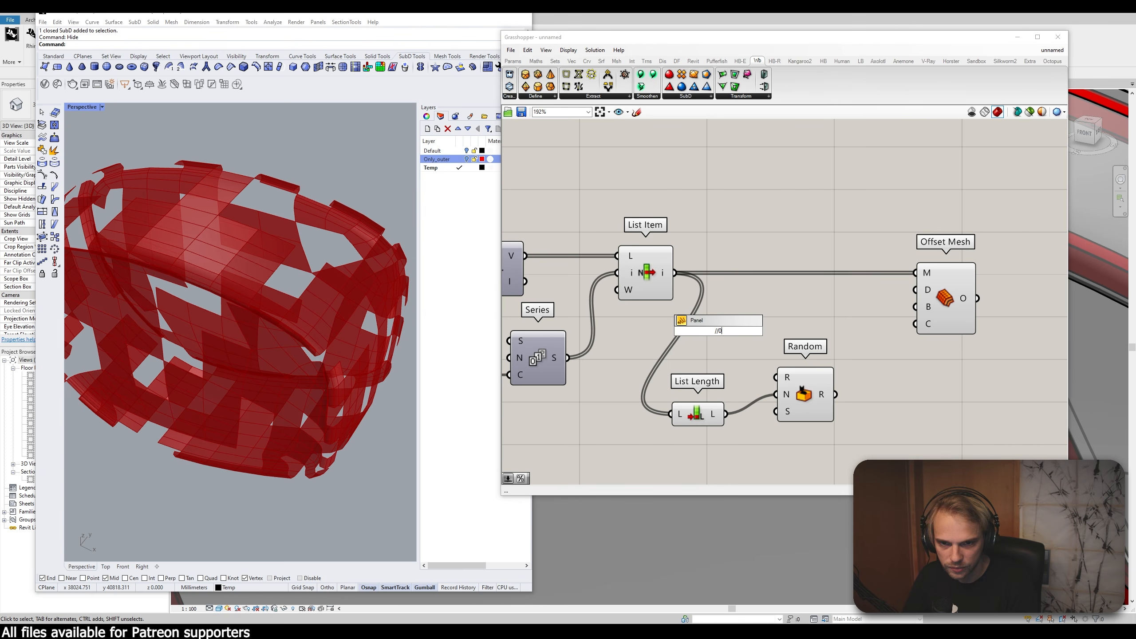
type("0 to 3")
key("Return")
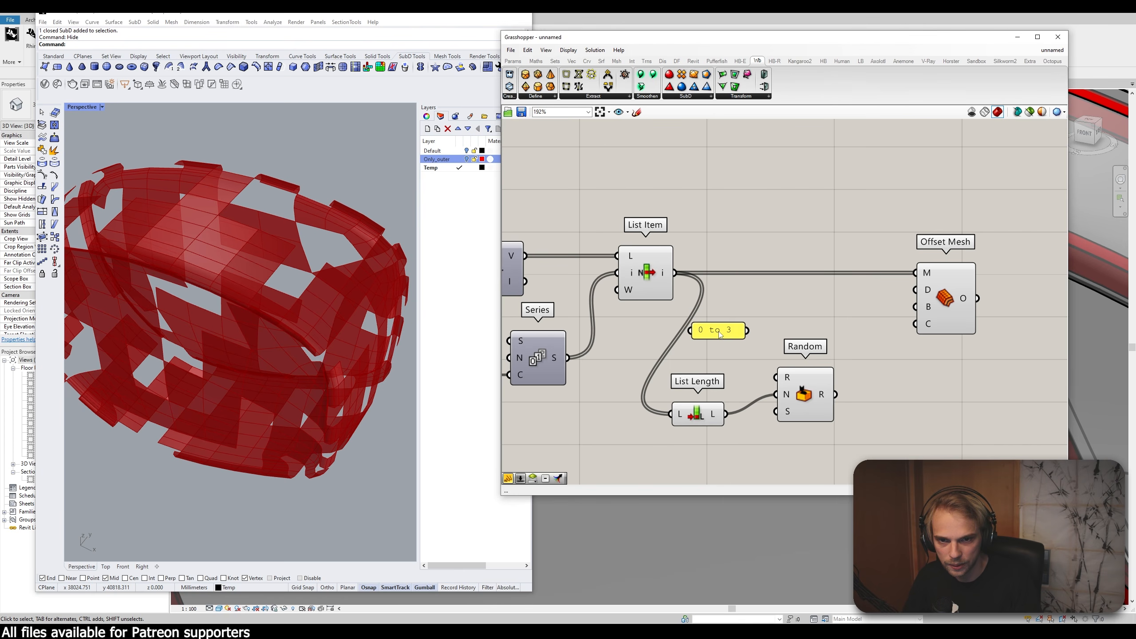
scroll(763, 340, "up", 2)
left_click_drag(755, 331, 795, 397)
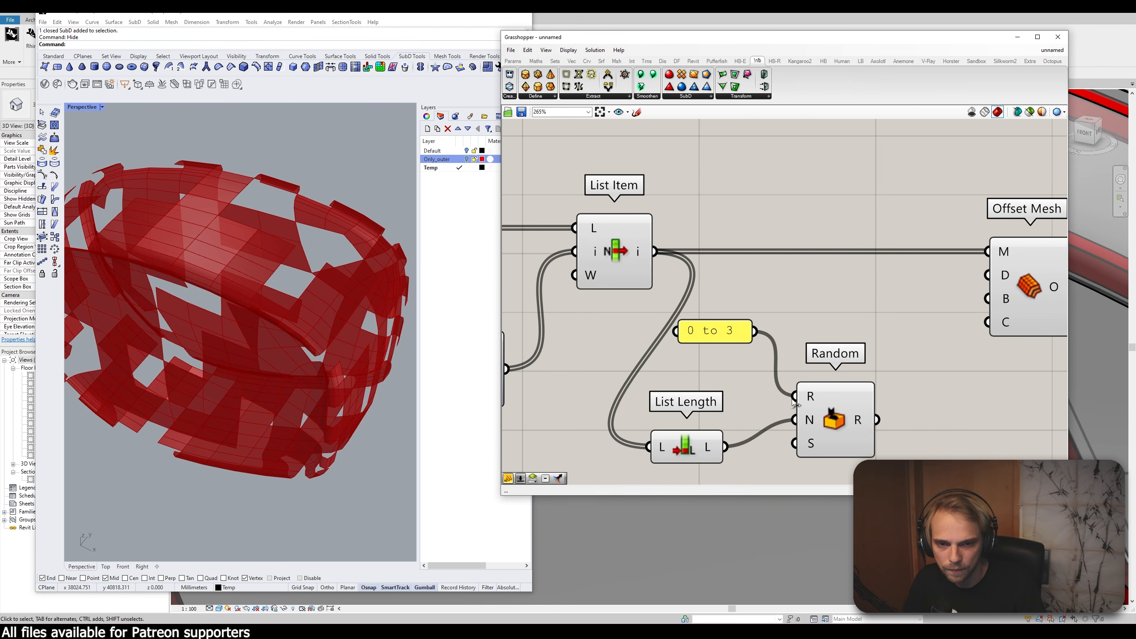
Step: Line up the 0 to 3 panel with Random's R input and move List Length clear of it
left_click_drag(720, 334, 740, 398)
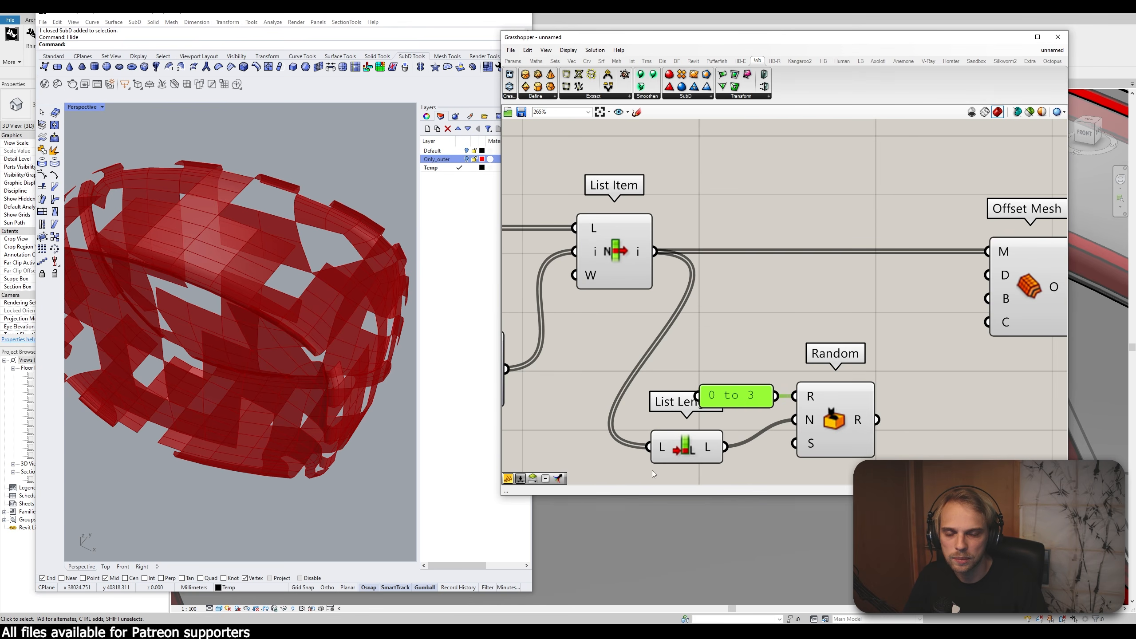
left_click(681, 456)
left_click_drag(682, 456, 636, 465)
right_click_drag(685, 392, 666, 303)
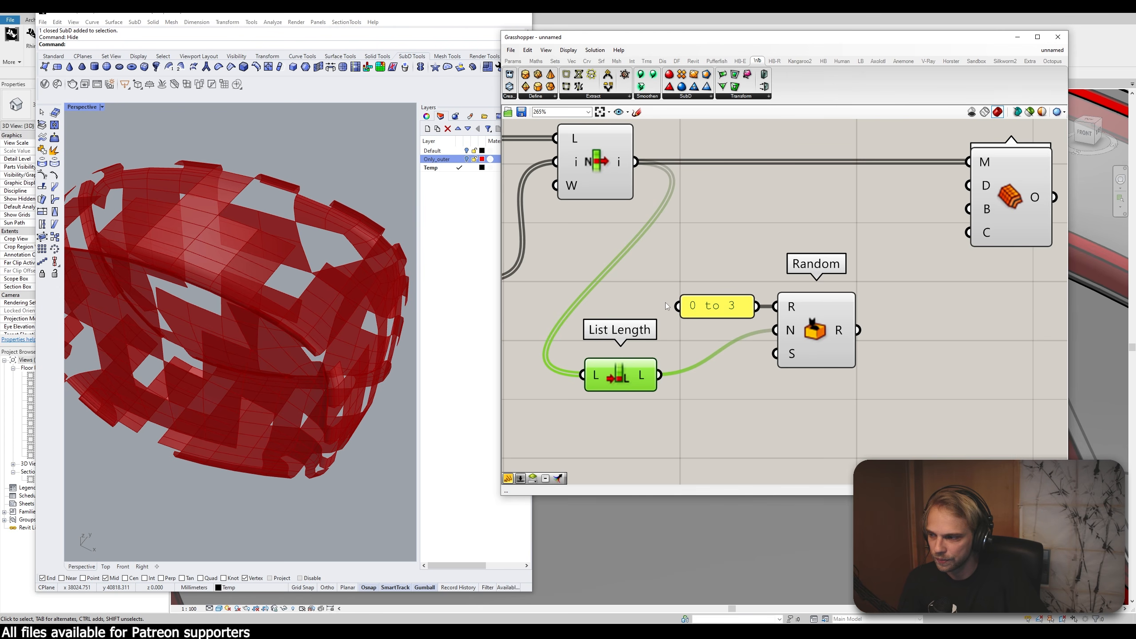
Step: Set the Random component to output integer numbers and reposition it beside List Length
left_click(813, 334)
right_click(813, 333)
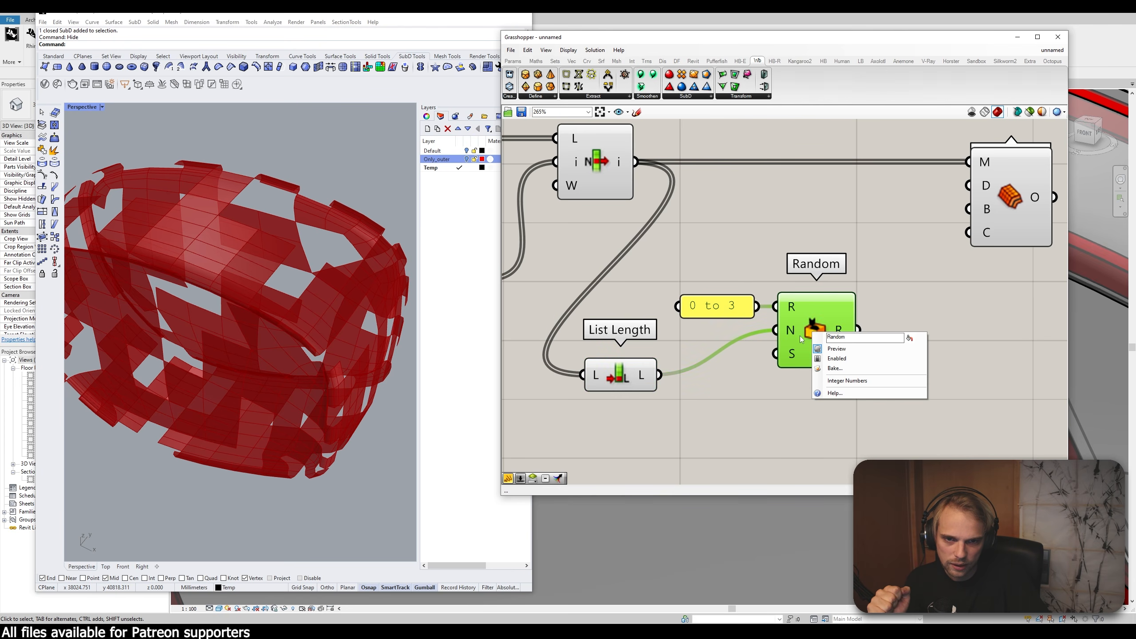
left_click(850, 381)
mouse_move(832, 360)
left_mouse_down()
mouse_move(832, 381)
mouse_move(812, 379)
mouse_move(826, 378)
left_mouse_up()
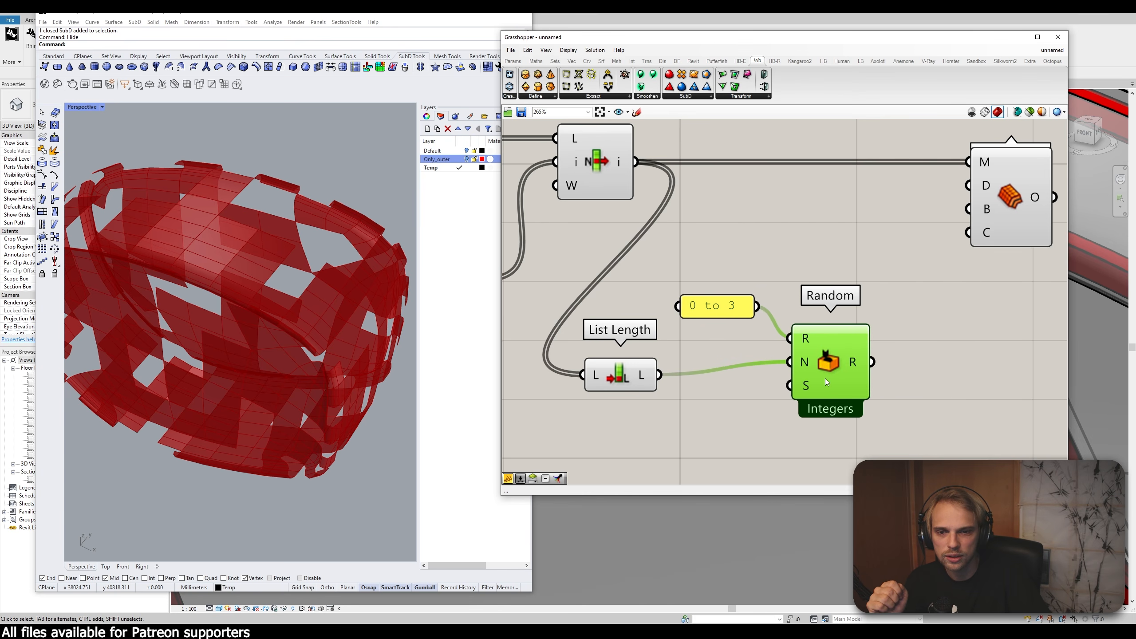
right_click_drag(777, 394, 770, 397)
left_click_drag(775, 378, 770, 393)
Step: Add a panel to Random's output and enlarge it to read the generated indices
right_click_drag(785, 392, 721, 264)
double_click(795, 309)
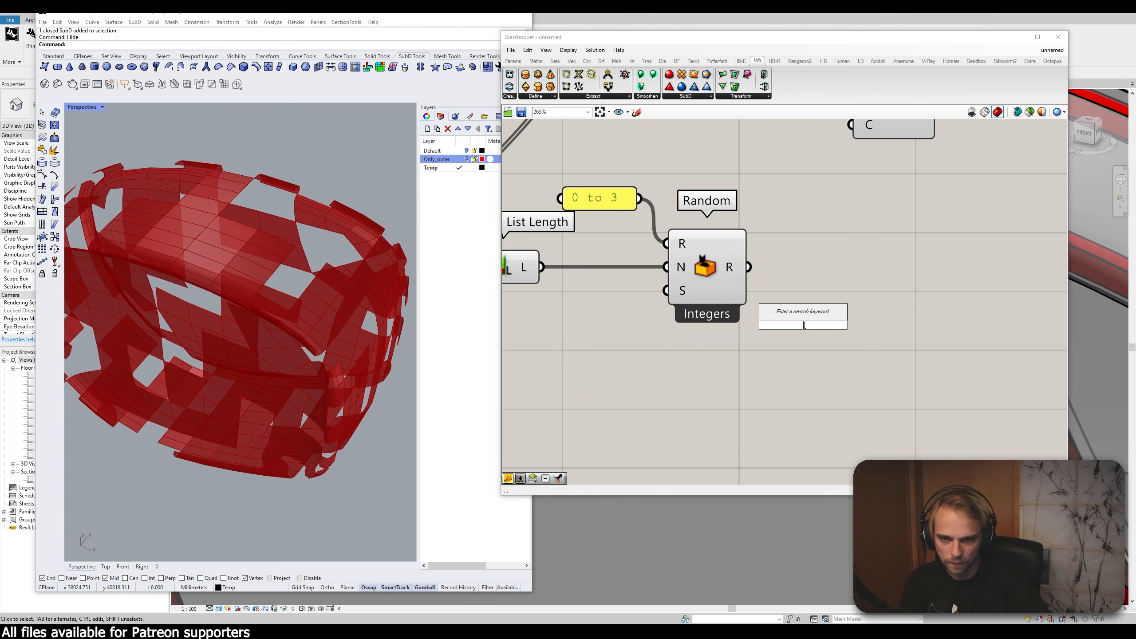
type("panel")
key("Return")
left_click_drag(804, 323, 902, 385)
left_click_drag(748, 267, 837, 408)
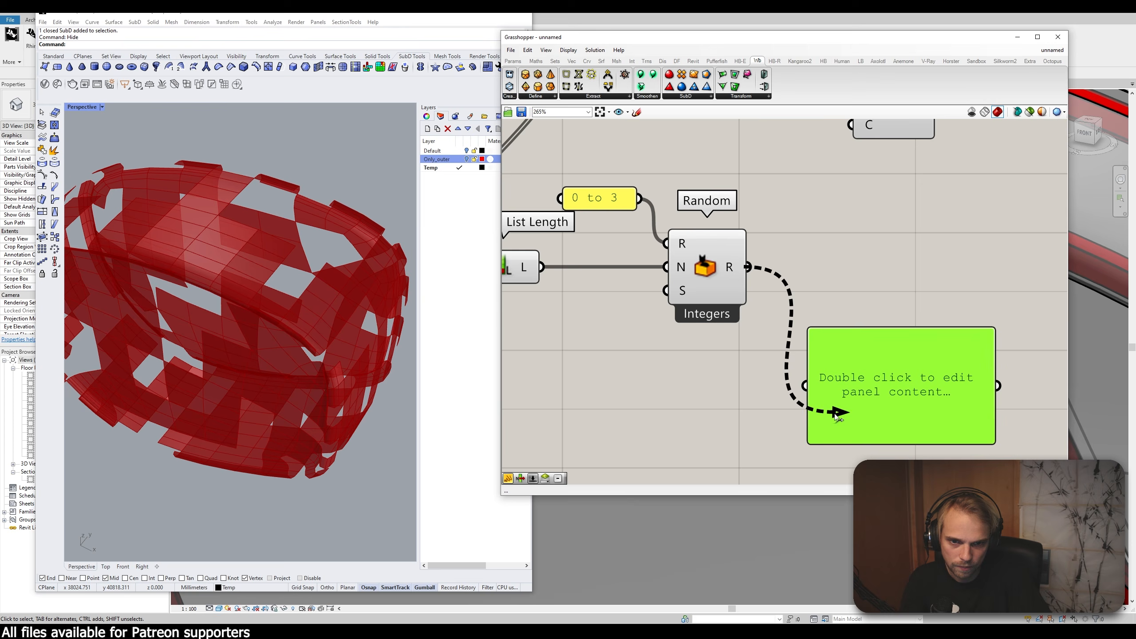
left_click_drag(748, 267, 800, 371)
right_click_drag(799, 370, 744, 202)
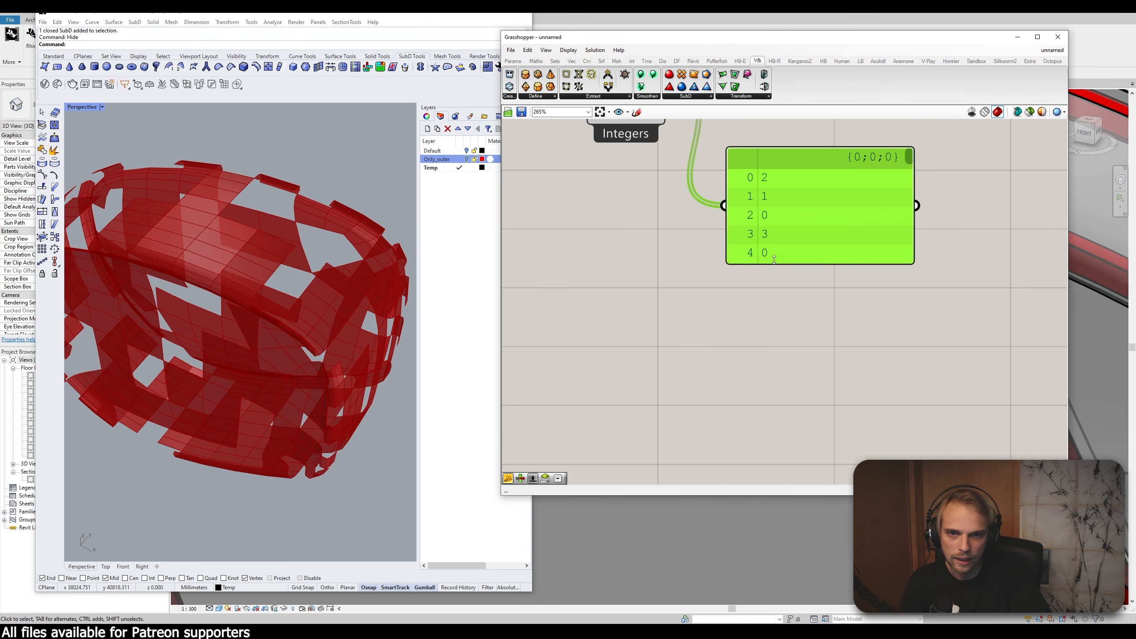
left_click_drag(775, 260, 783, 404)
scroll(772, 361, "down", 4)
scroll(776, 329, "up", 1)
right_click_drag(771, 305, 761, 408)
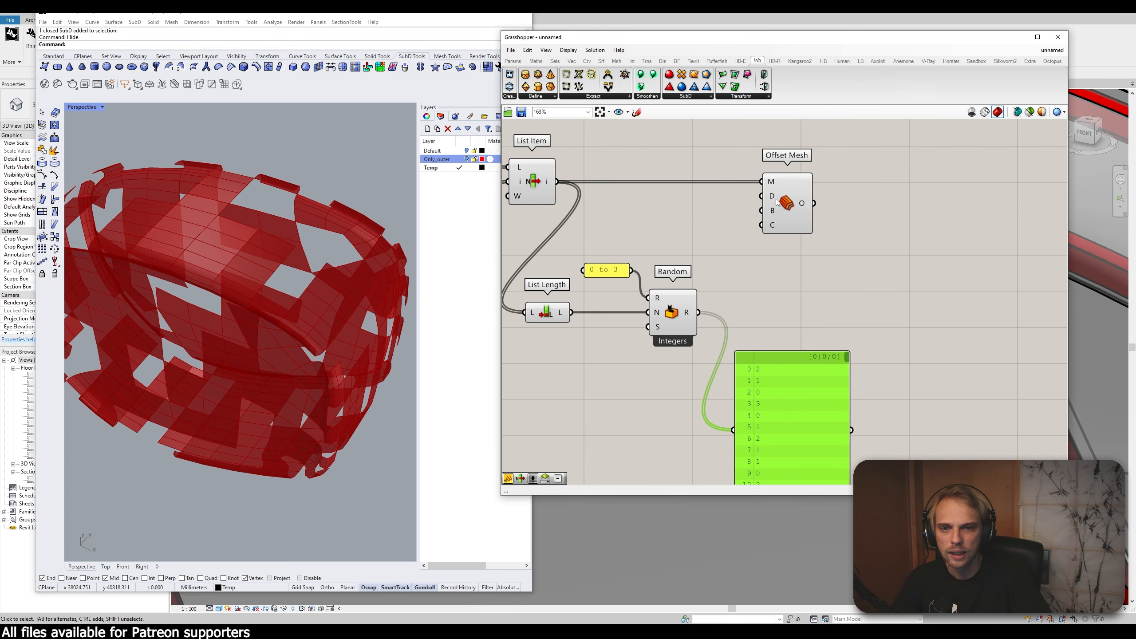
Step: Move Offset Mesh farther from Random and add a panel listing 10, 25, 40 and 70 on separate lines
left_click_drag(815, 204, 988, 204)
double_click(778, 231)
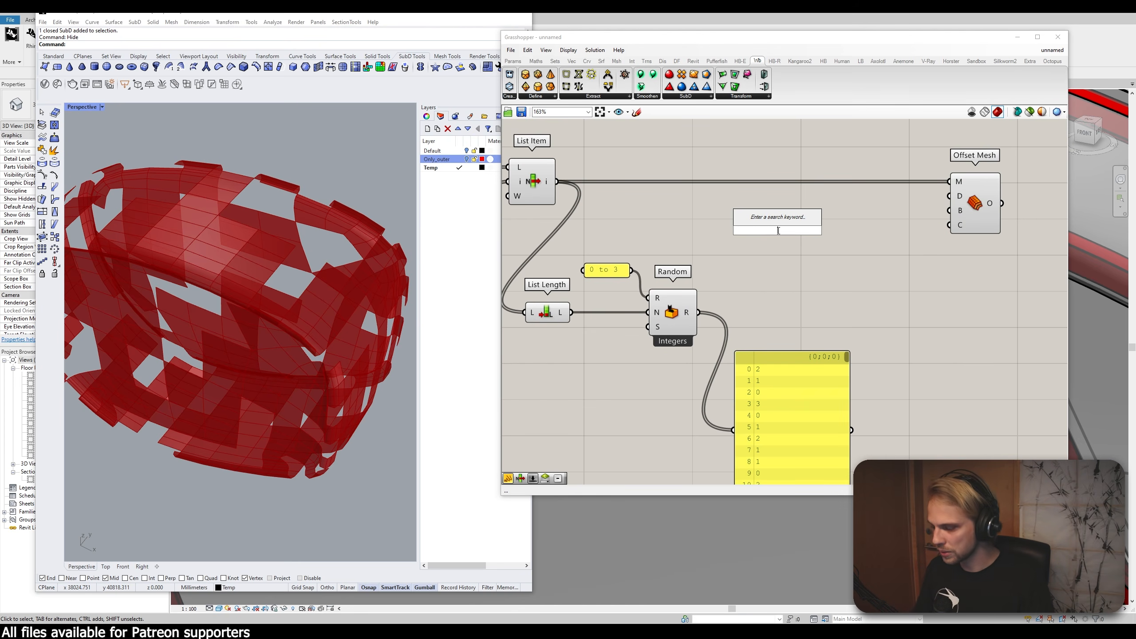
type("\"")
key("Return")
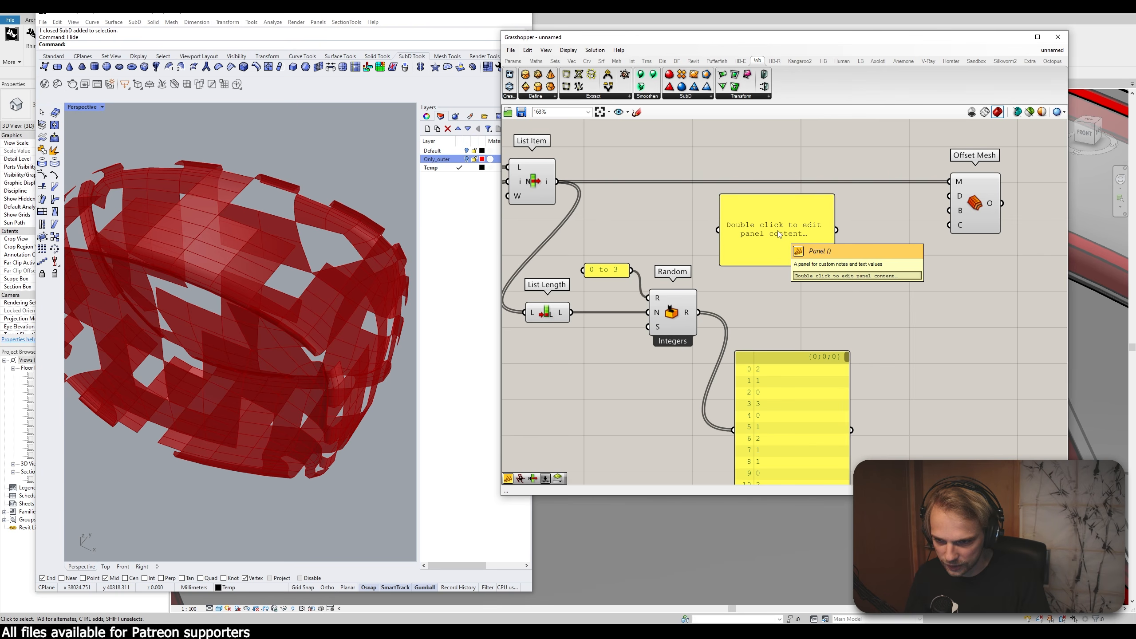
key("F4")
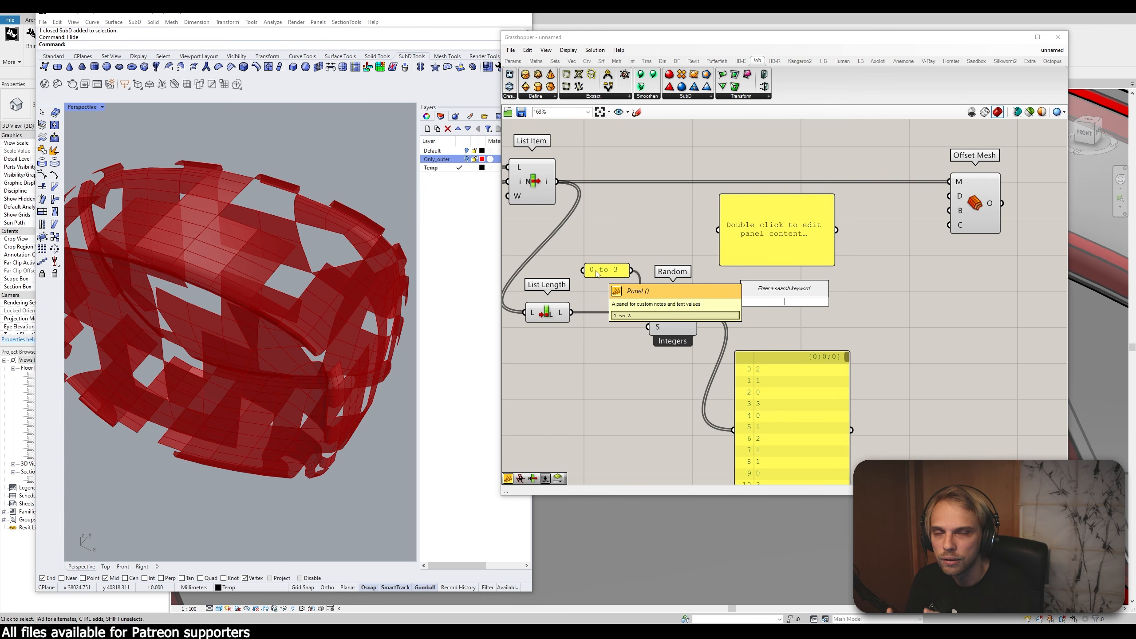
left_click_drag(785, 233, 777, 237)
double_click(776, 238)
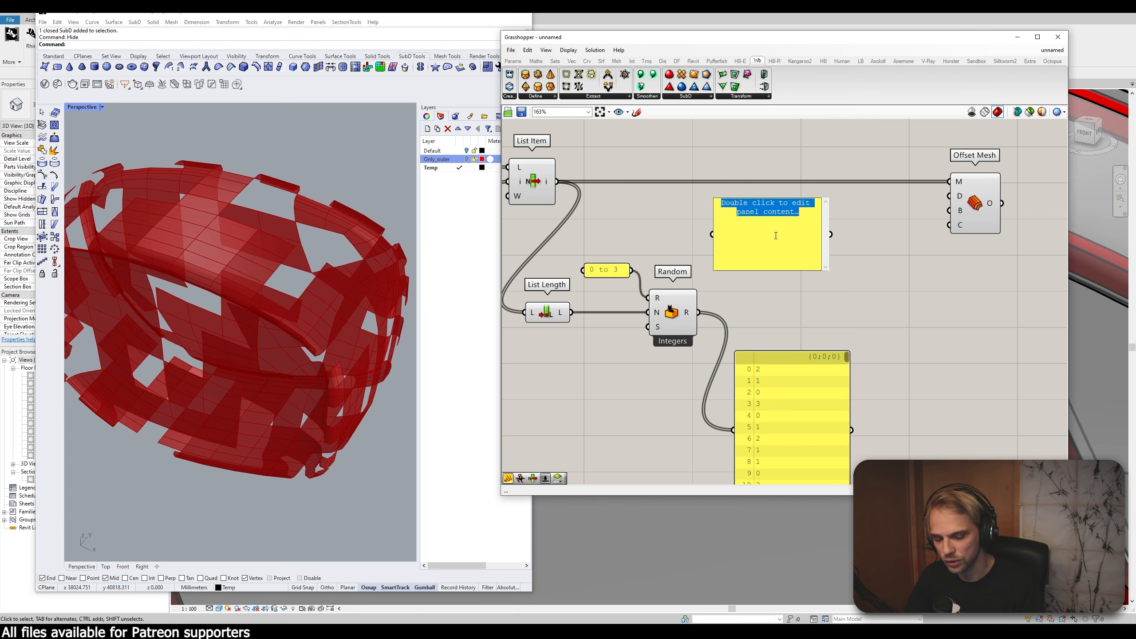
type("10")
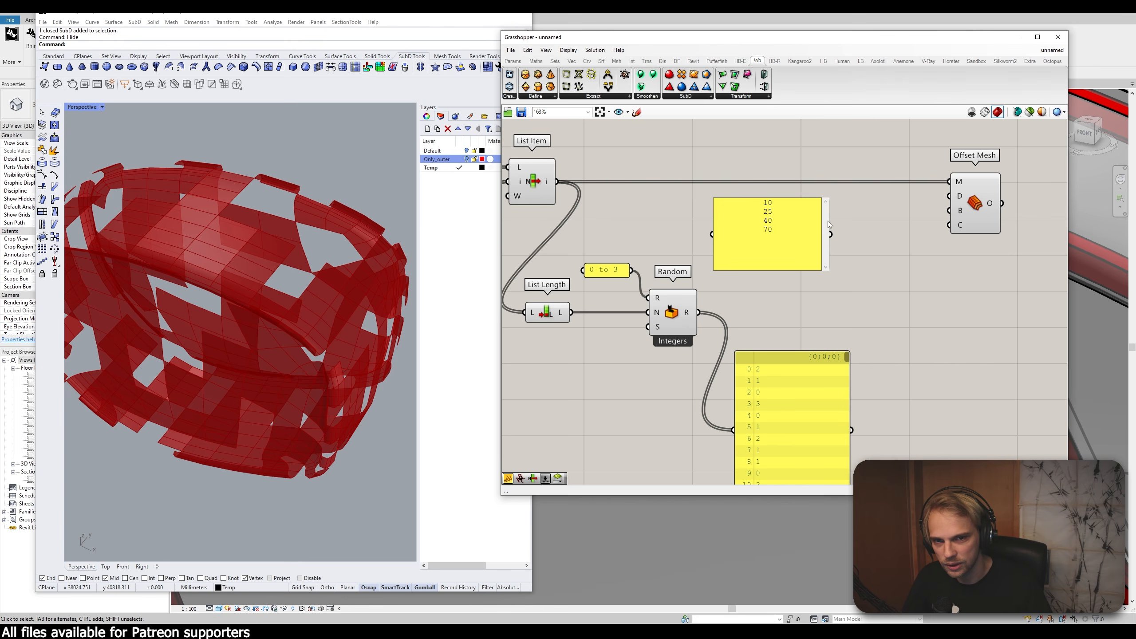
left_click(868, 229)
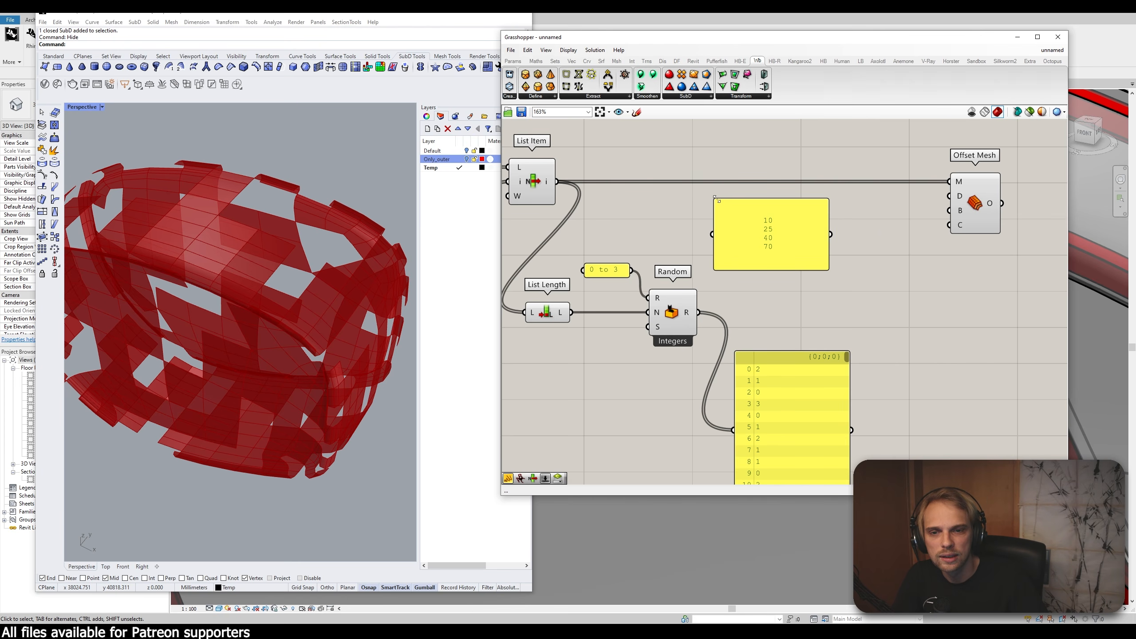
Step: Shrink the distances panel, turn off its Multiline Data option, and place it above Random
left_click_drag(715, 198, 773, 221)
right_click(806, 245)
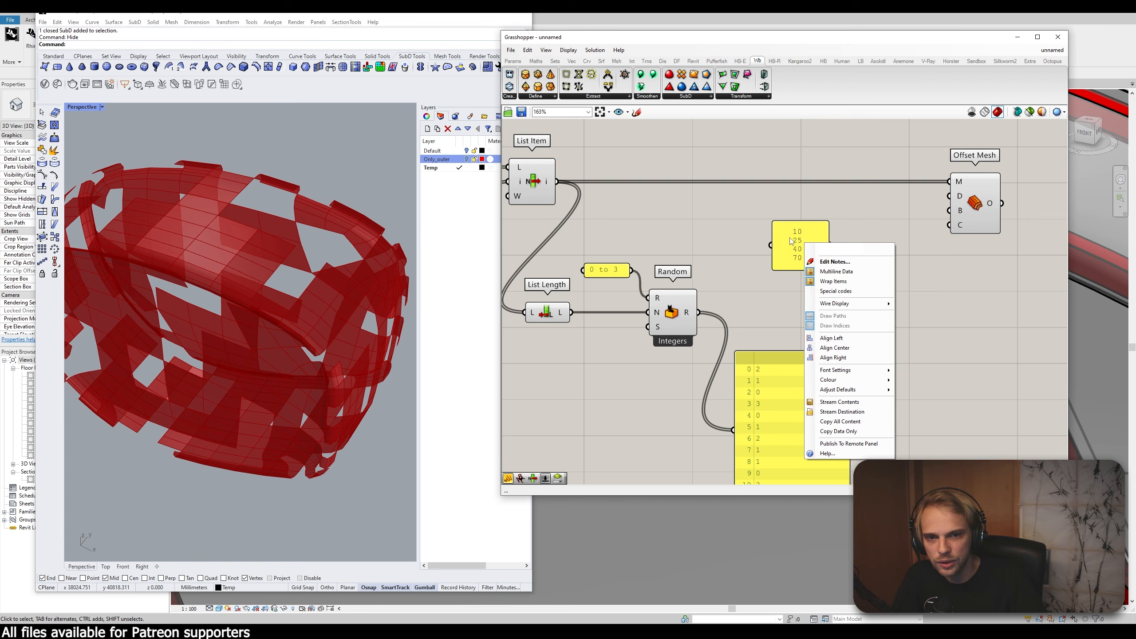
left_click(795, 242)
right_click(798, 241)
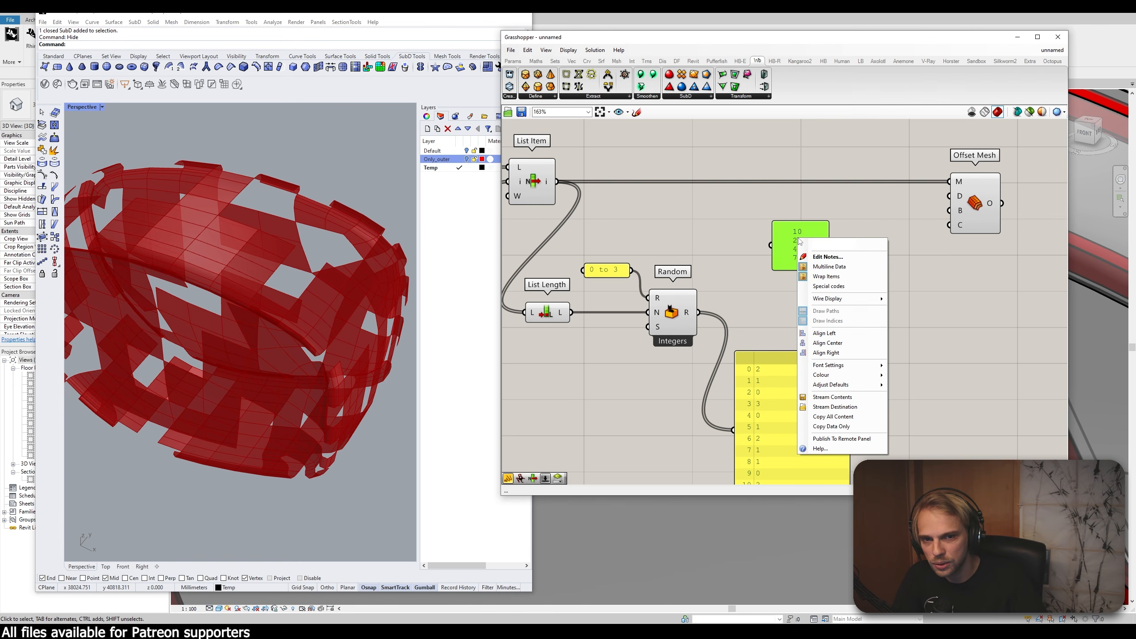
left_click(828, 267)
left_click_drag(809, 241, 748, 237)
right_click(728, 225)
left_click(769, 228)
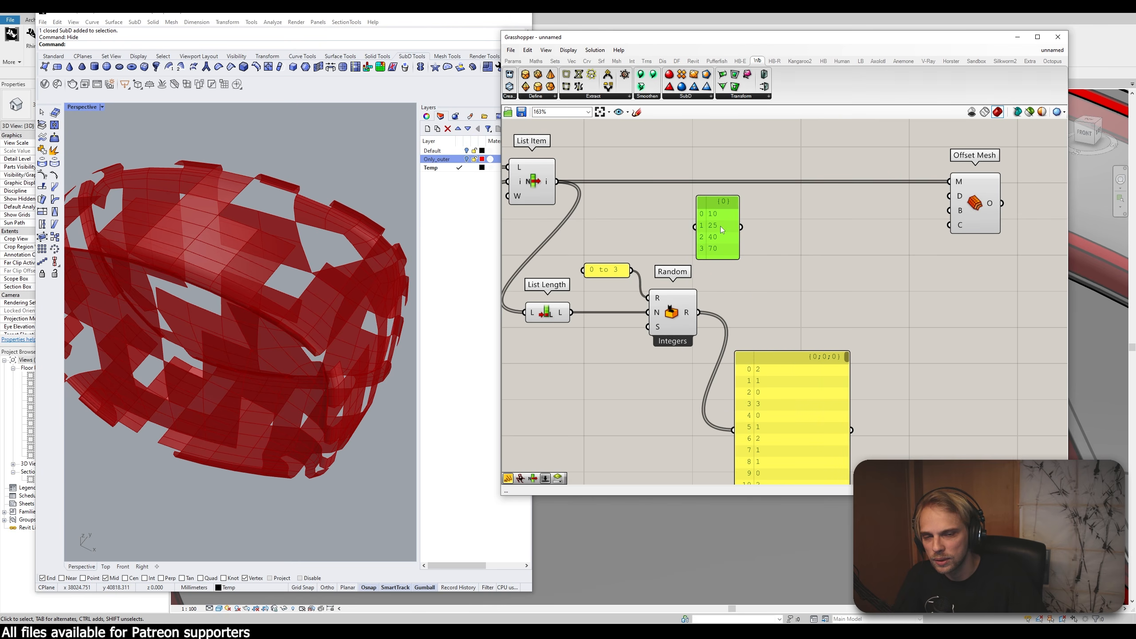
Step: Add a List Item fed by the distances panel as L and Random's output as i, and show its result in the values panel
double_click(807, 240)
type("list item")
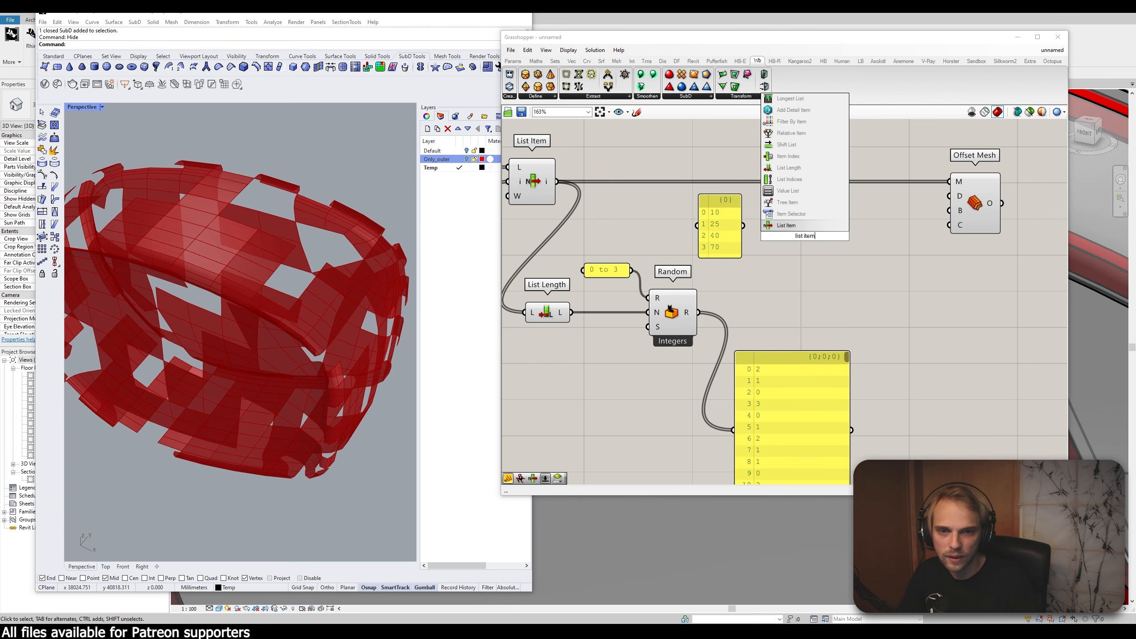
key("Return")
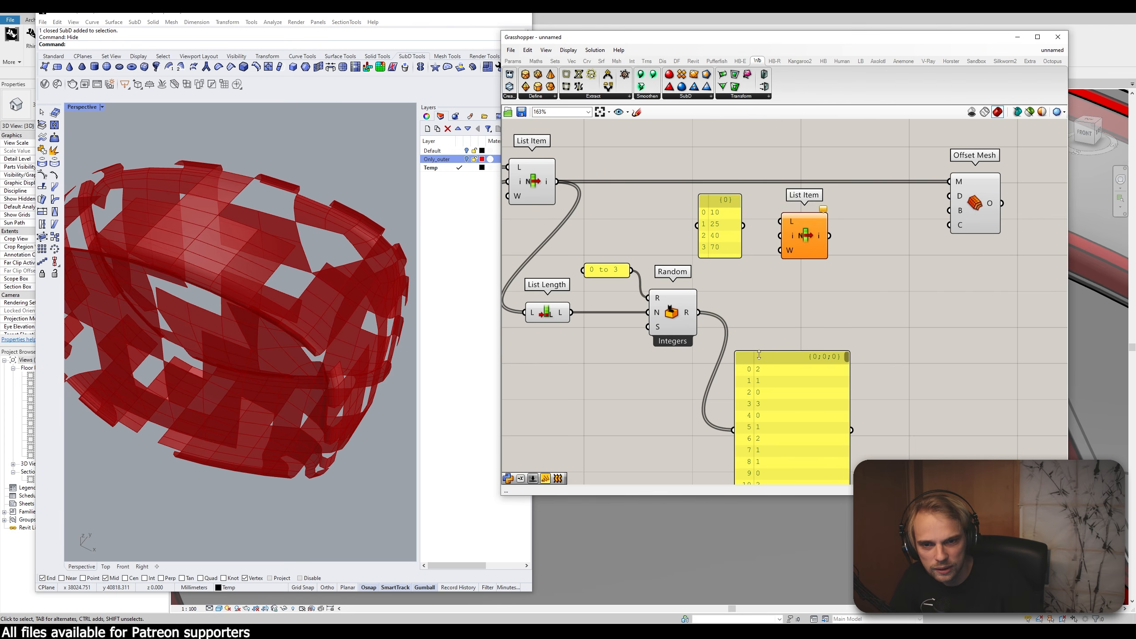
left_click_drag(743, 225, 798, 296)
left_click_drag(700, 312, 944, 366)
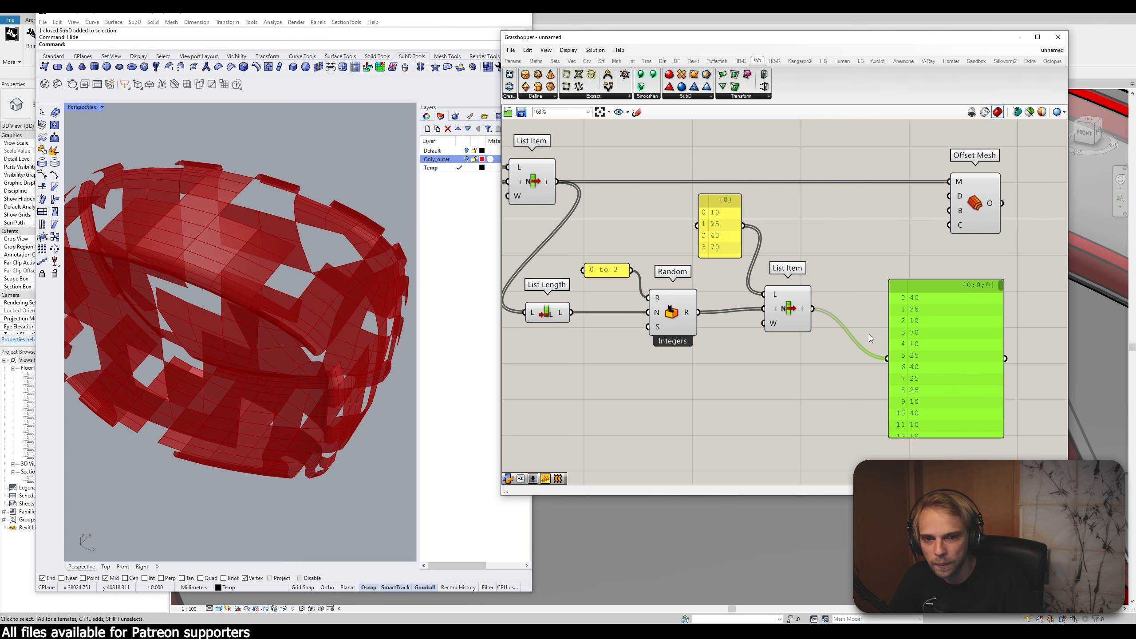
Step: Connect the new List Item's output to Offset Mesh's D input and turn off the preview of the preceding components
left_click_drag(812, 309, 965, 210)
left_click(785, 316)
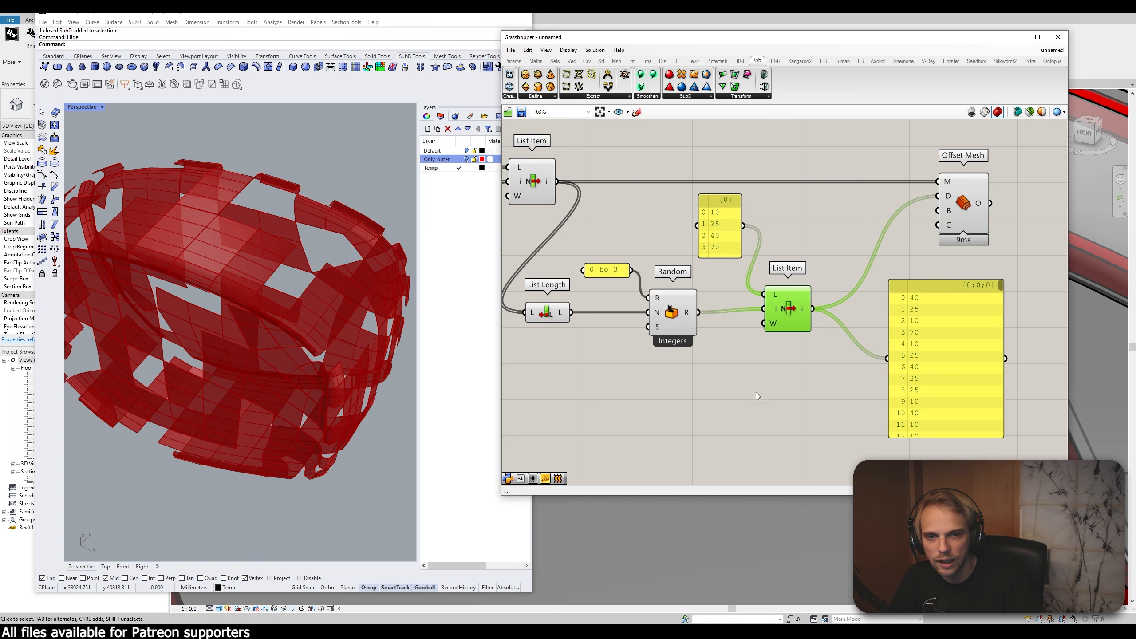
left_click_drag(780, 414, 522, 192)
middle_click(519, 170)
left_click(577, 143)
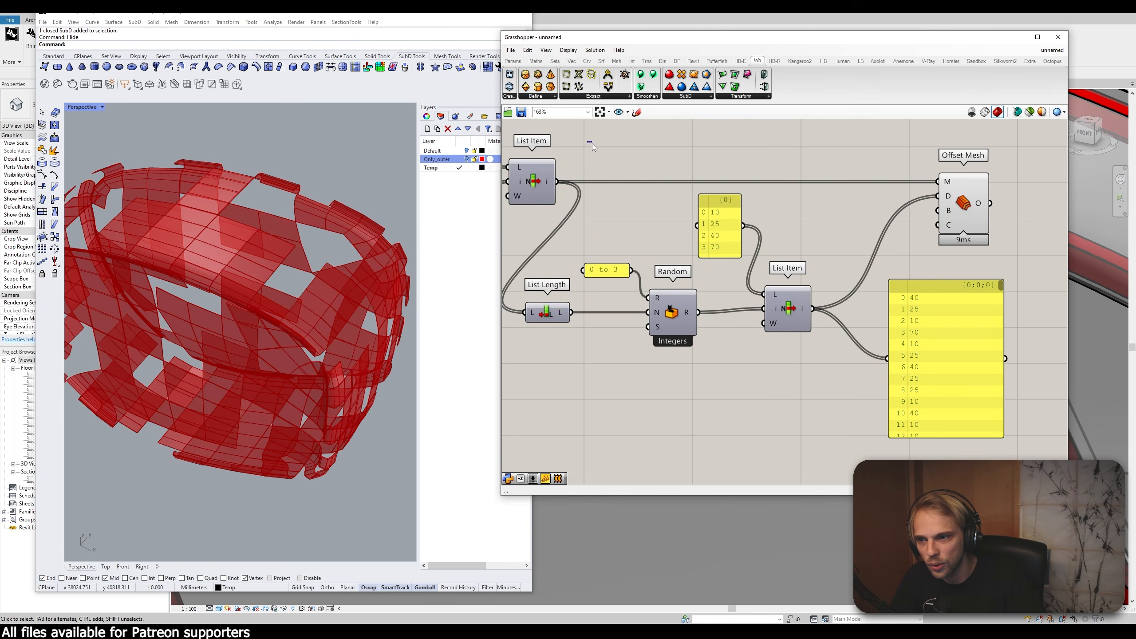
Step: Inspect the preview of the randomly offset mesh panels up close in the Rhino perspective view
scroll(142, 226, "up", 10)
right_click_drag(233, 334, 264, 284)
scroll(238, 210, "up", 5)
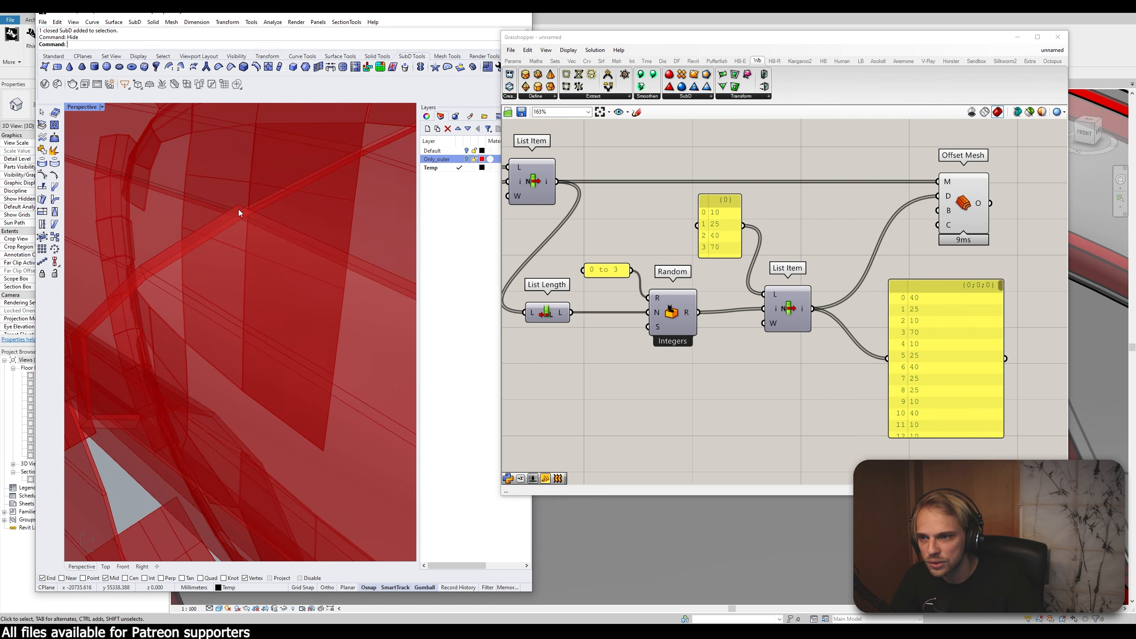
scroll(250, 207, "down", 6)
scroll(254, 207, "down", 6)
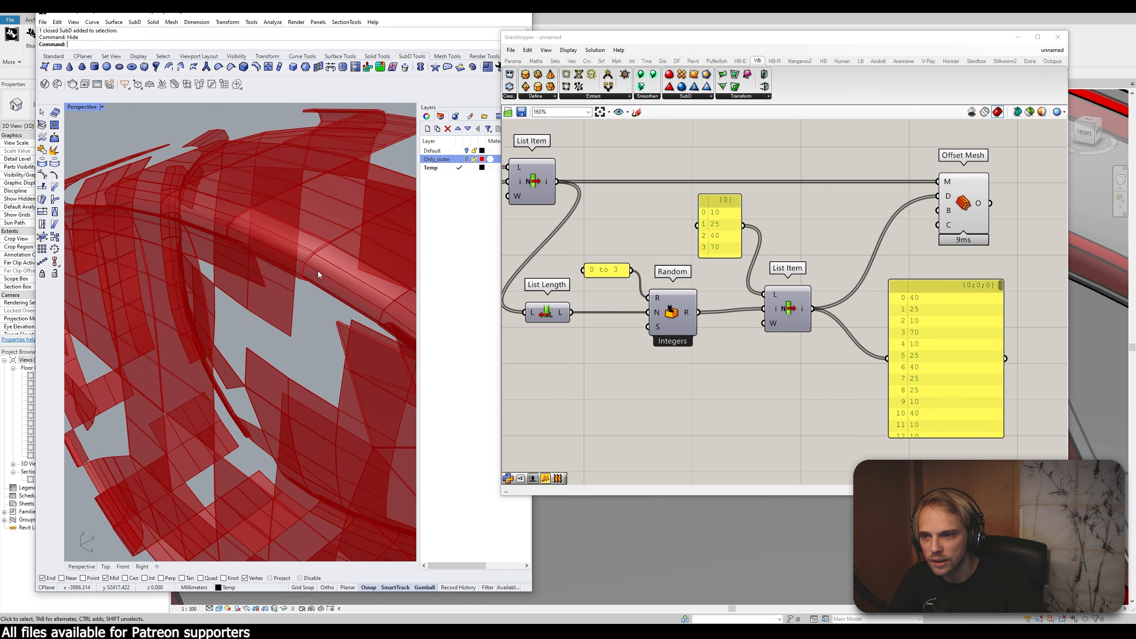
scroll(325, 247, "up", 9)
Step: Delete the panel showing the selected distances and move Offset Mesh closer to the List Item that feeds it
left_click(880, 369)
right_click_drag(929, 361, 740, 389)
key("Delete")
scroll(880, 369, "down", 2)
scroll(746, 309, "up", 1)
left_click_drag(762, 272, 723, 269)
left_click(788, 297)
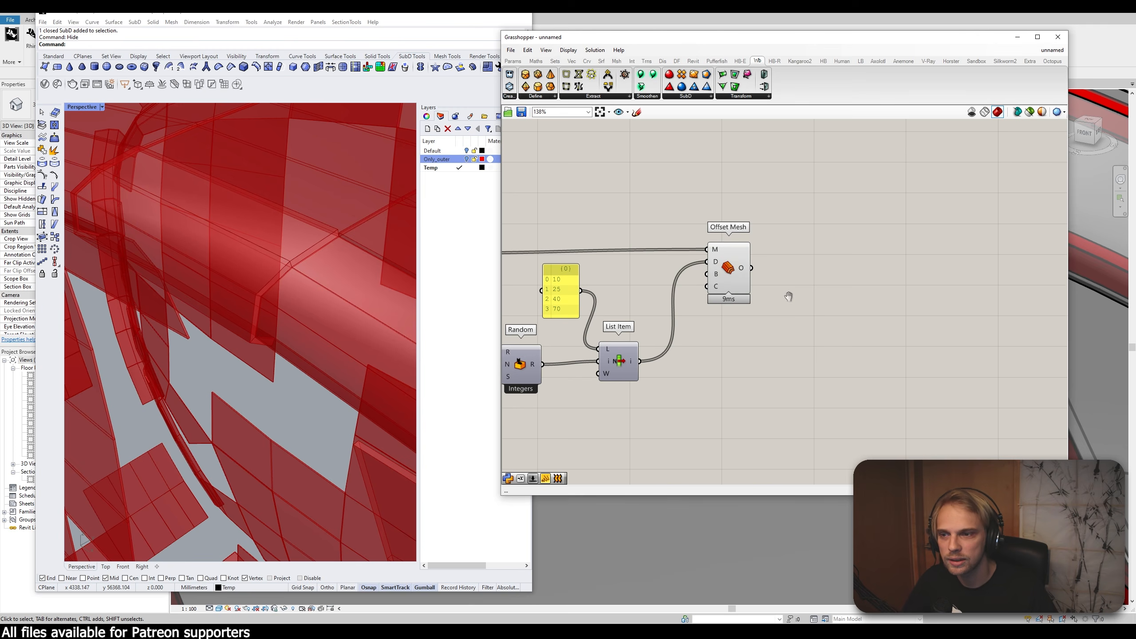
right_click_drag(789, 297, 757, 346)
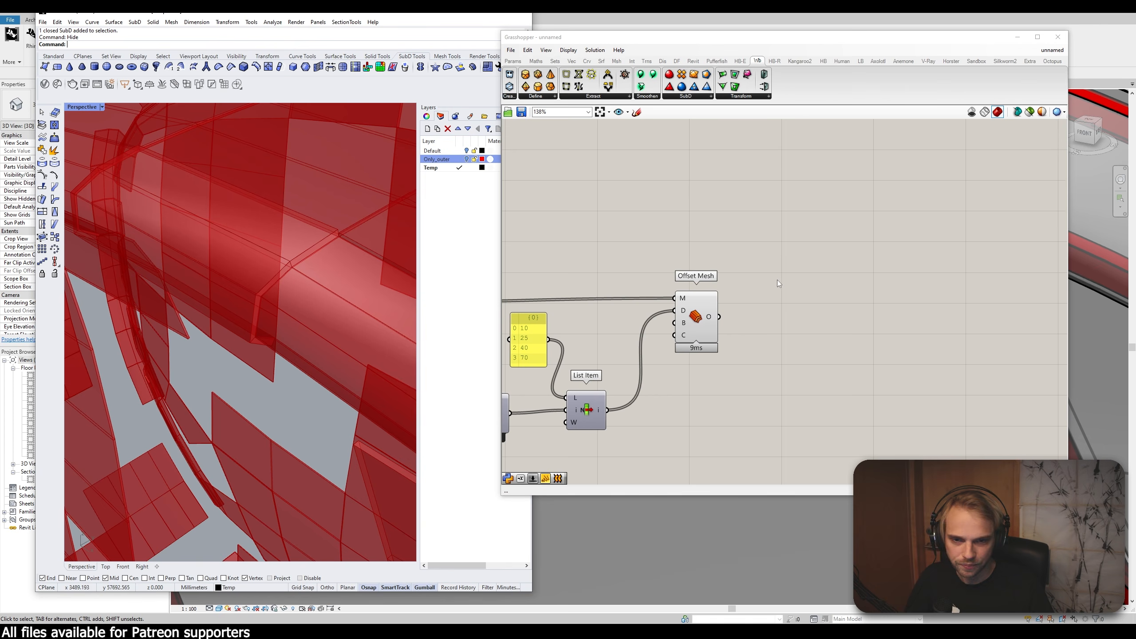
Step: Place an Add Mesh DirectShape component after Offset Mesh and connect Offset Mesh's output to its M input
left_click(703, 322)
double_click(805, 328)
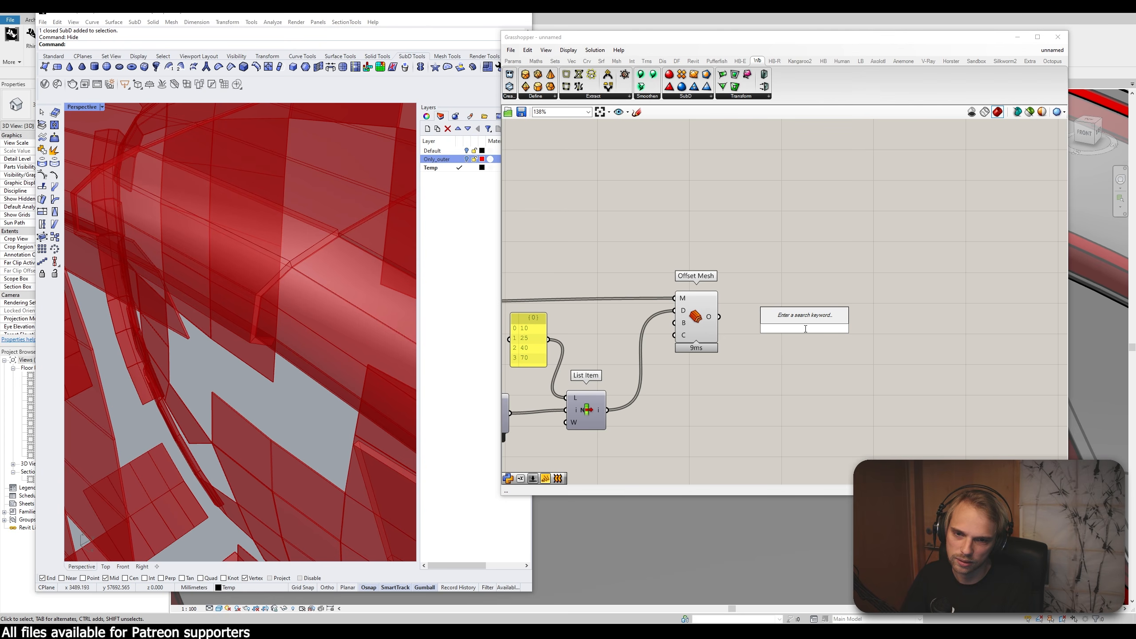
double_click(709, 245)
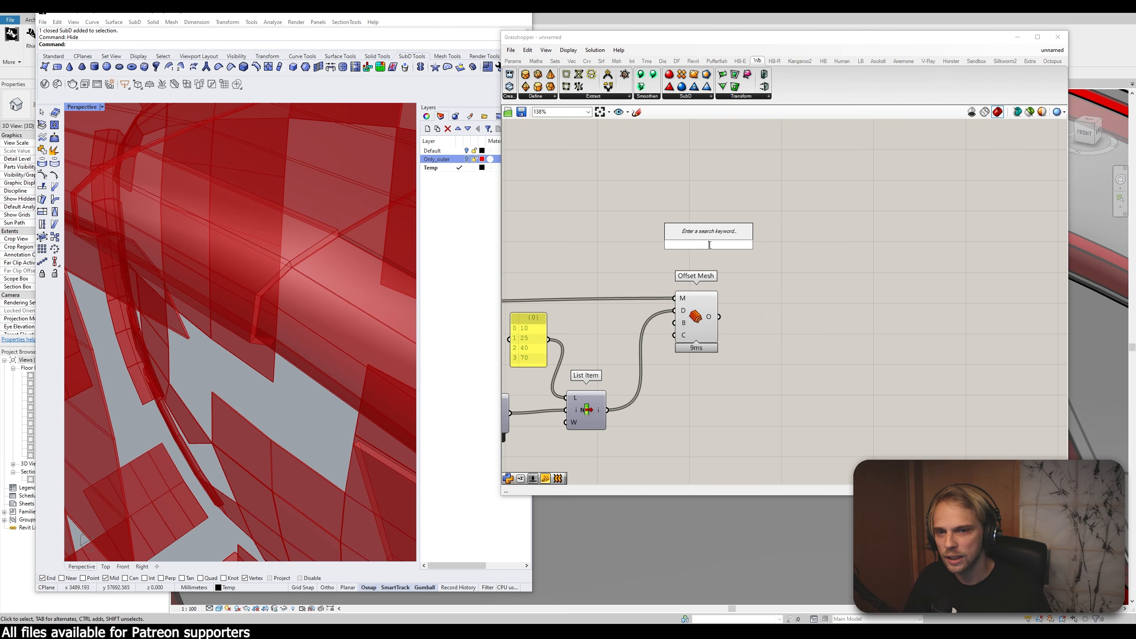
type("dir")
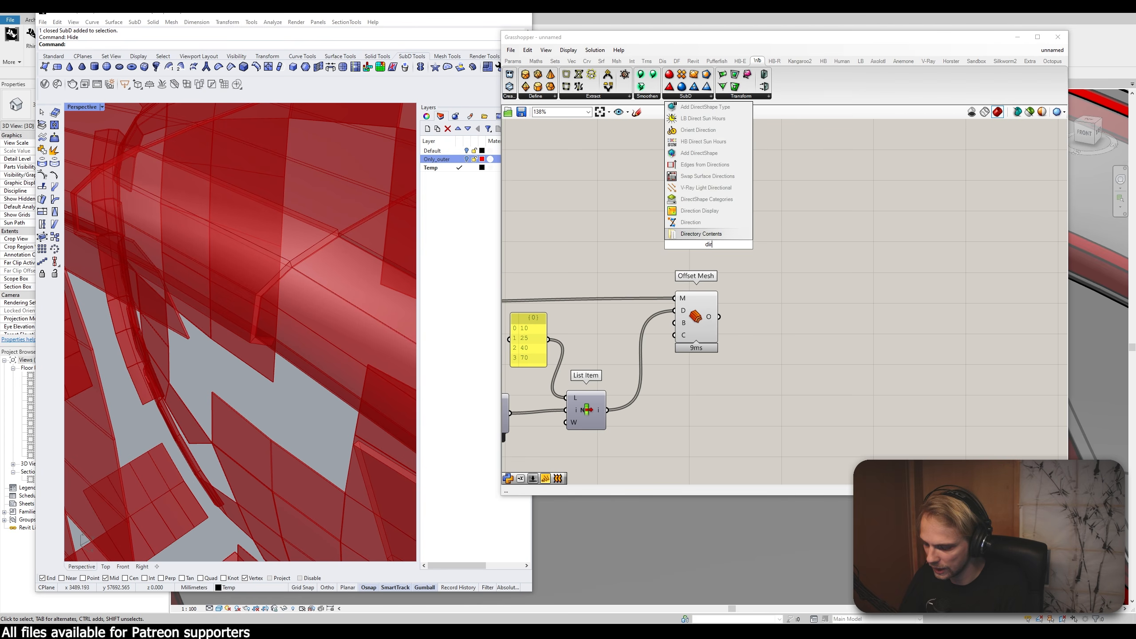
type("ect shape mesh")
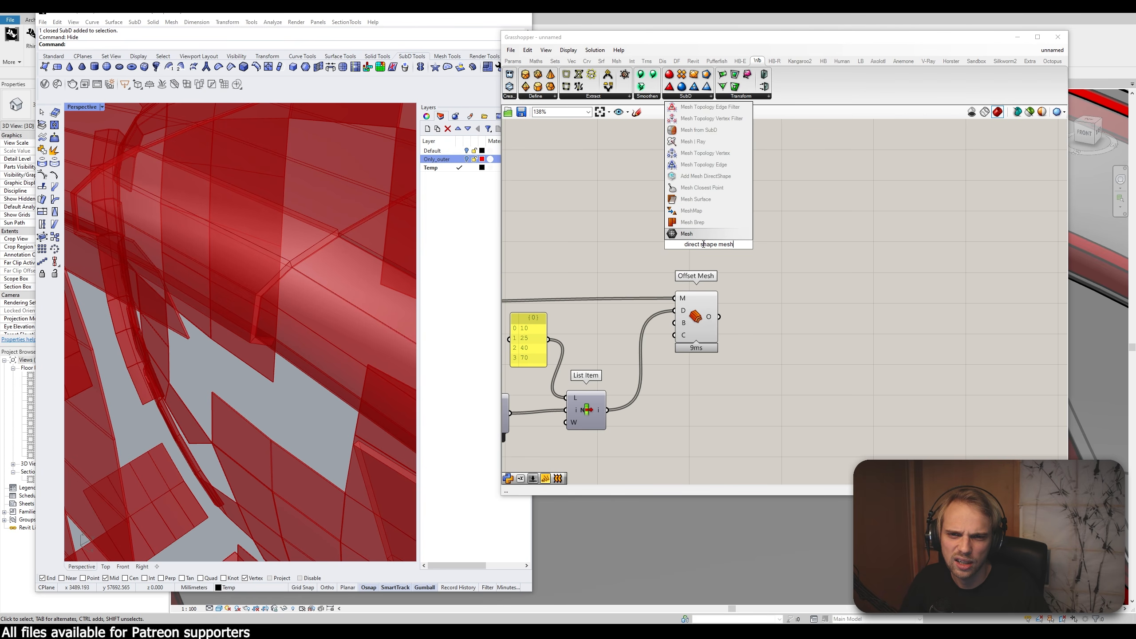
left_click(705, 175)
left_click_drag(719, 223, 779, 340)
left_click_drag(720, 317, 756, 339)
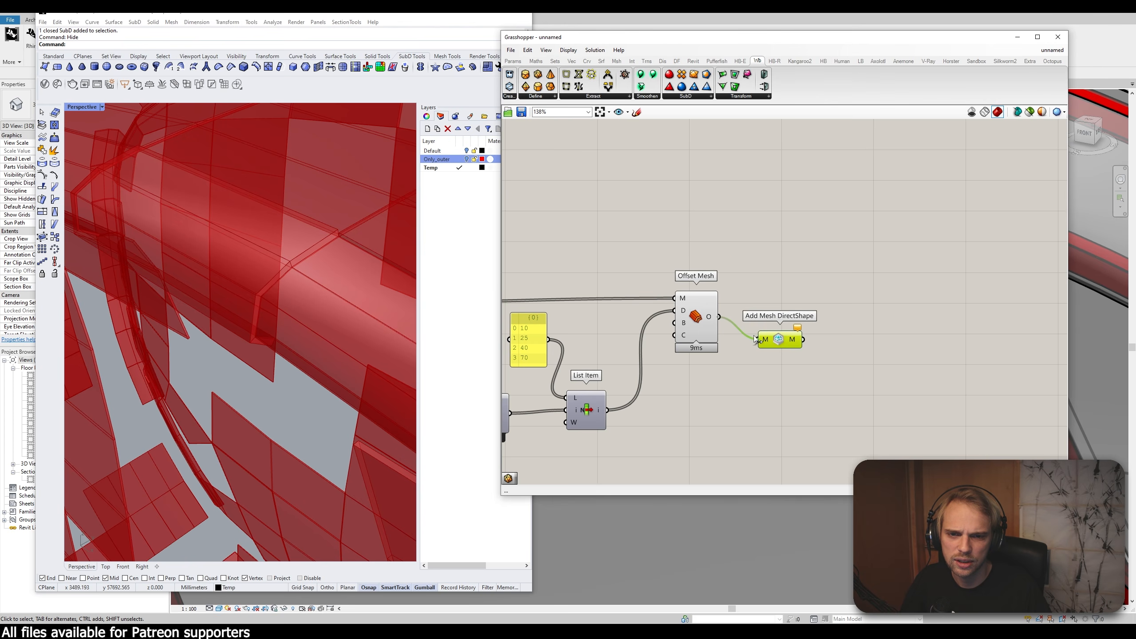
Step: Examine the facade panels in the Revit 3D view and place the Grasshopper window beside it
left_click(1018, 37)
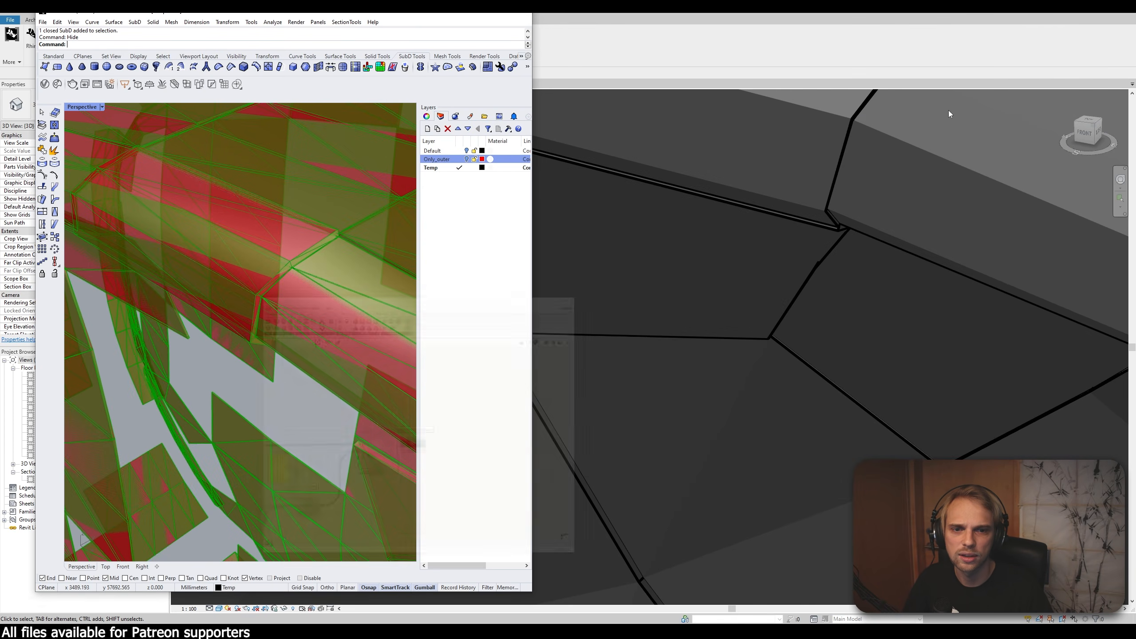
scroll(795, 282, "down", 8)
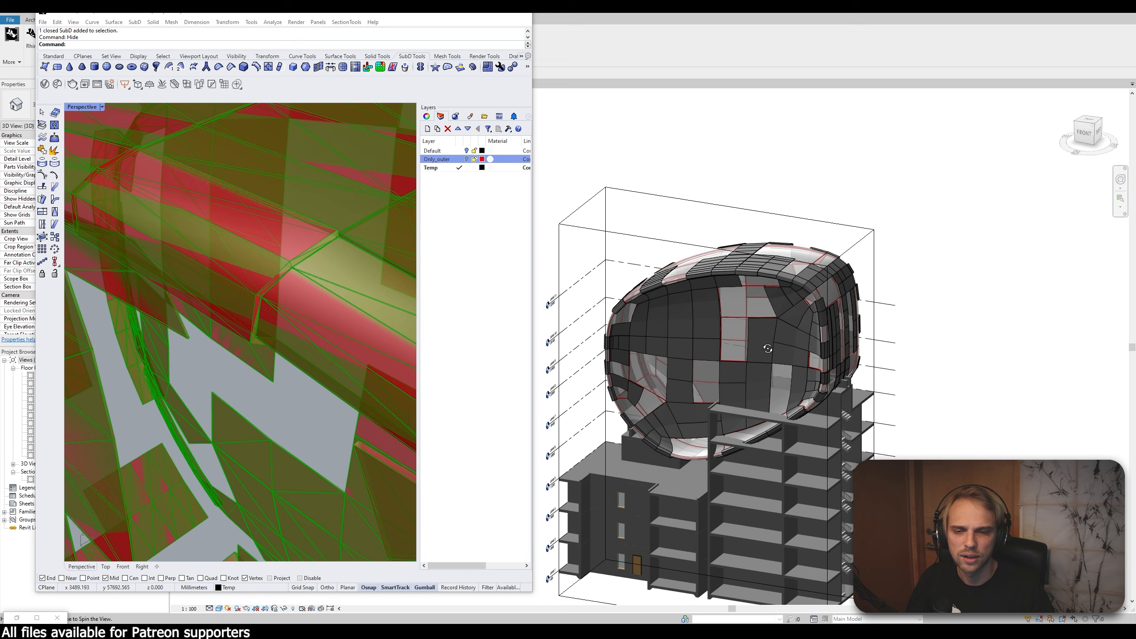
middle_click_drag(768, 348, 842, 419, "shift")
scroll(648, 398, "up", 4)
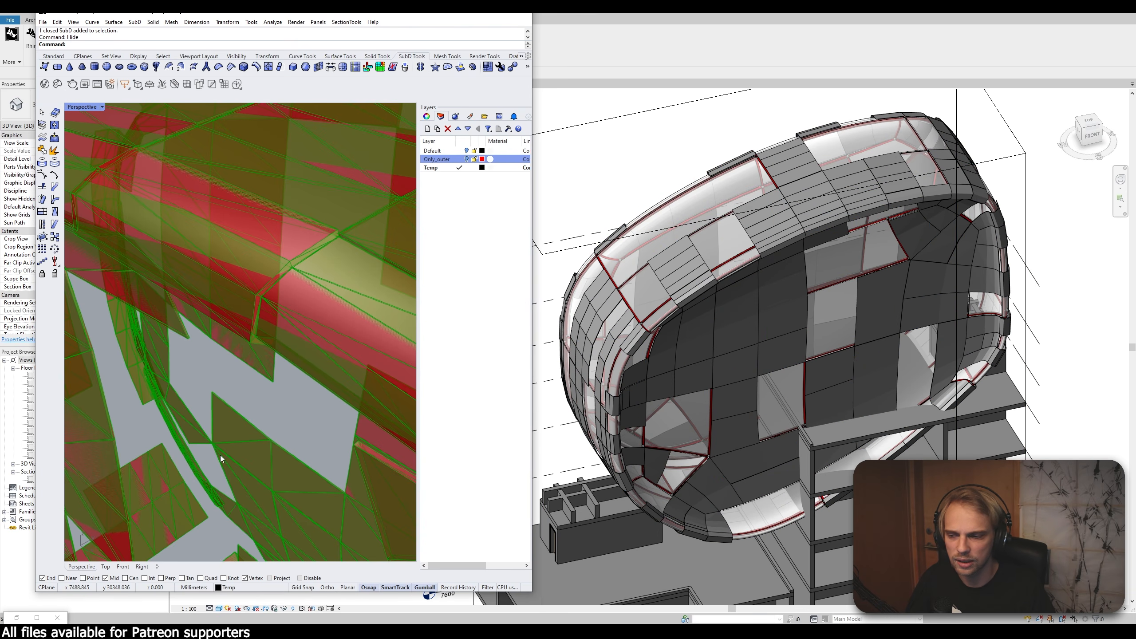
left_click(16, 617)
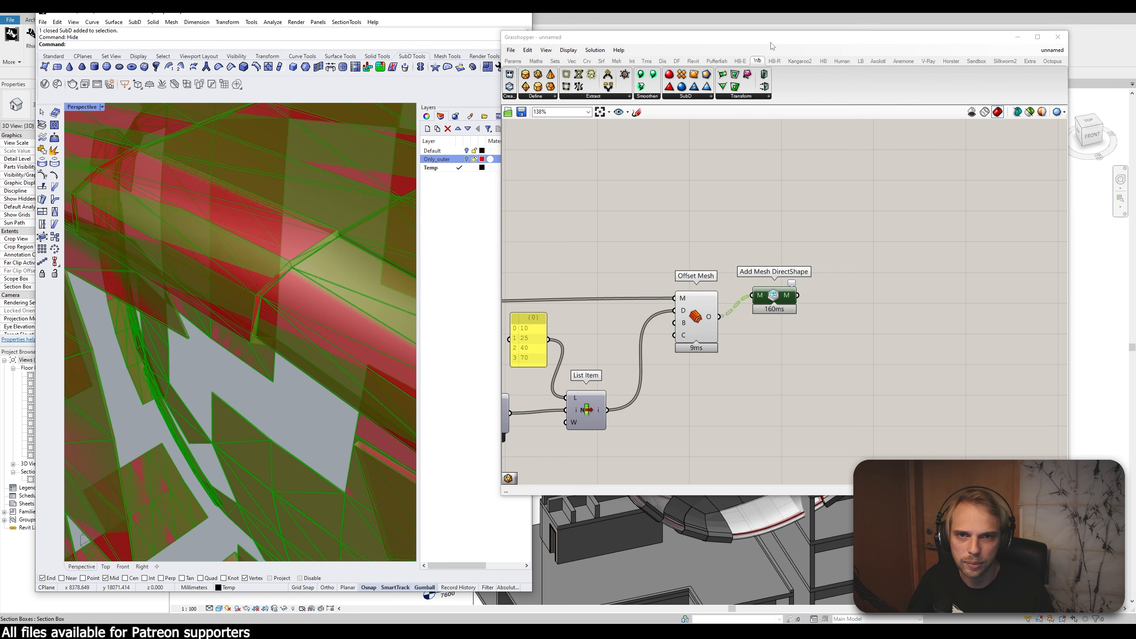
left_click_drag(771, 43, 277, 55)
left_click(329, 370)
Step: Set the Count slider feeding Series to 192
right_click_drag(120, 364, 302, 339)
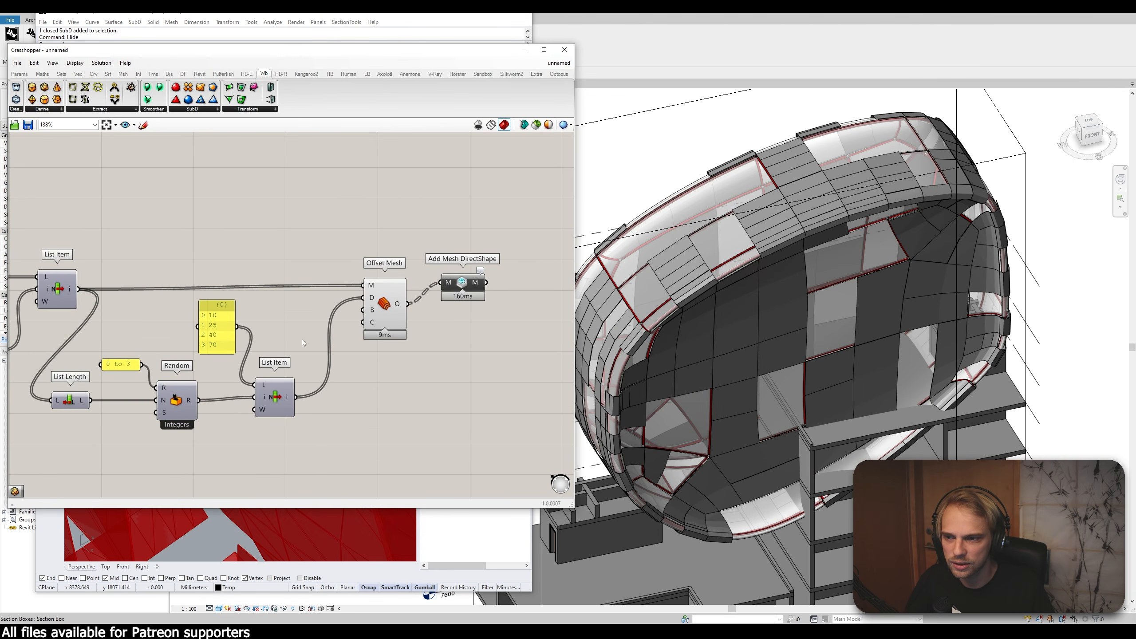
scroll(304, 343, "down", 3)
right_click_drag(218, 339, 446, 246)
scroll(293, 292, "up", 4)
scroll(456, 226, "down", 3)
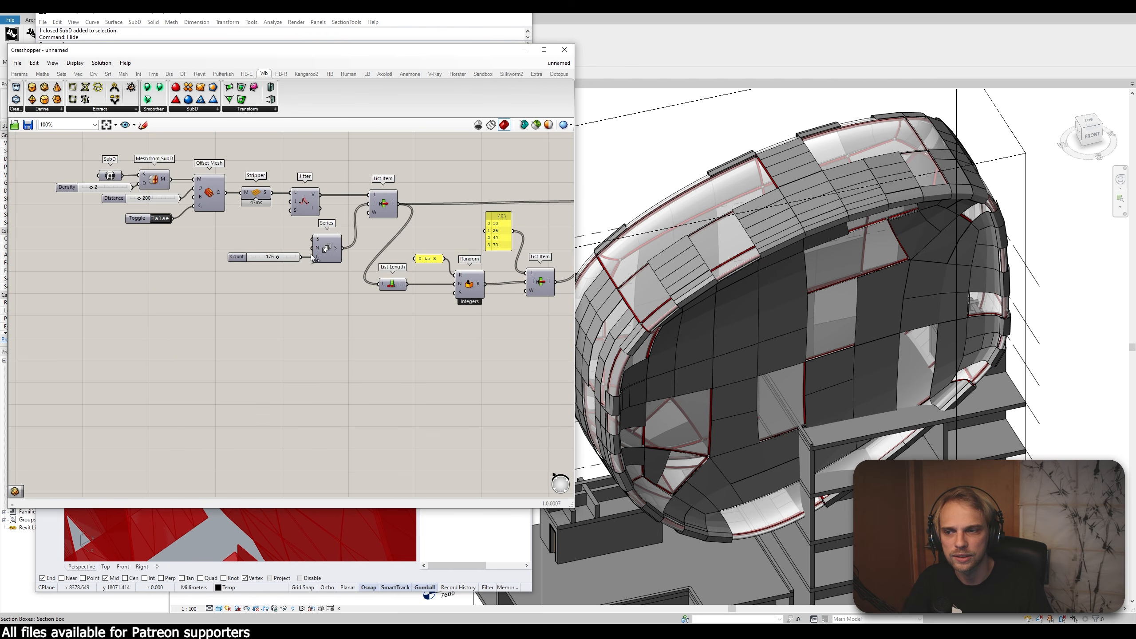
scroll(300, 258, "up", 5)
mouse_move(234, 266)
left_mouse_down()
mouse_move(193, 265)
mouse_move(243, 265)
left_mouse_up()
right_click_drag(267, 182, 295, 341)
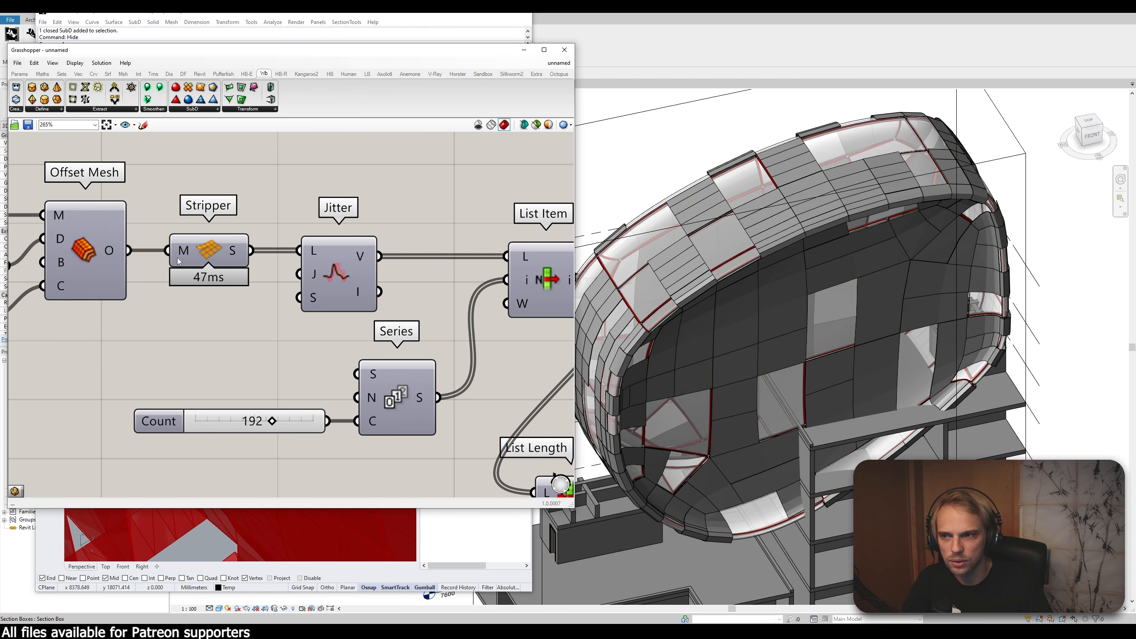
Step: Try a slider set to 5 on Jitter's S input and delete the slider
double_click(253, 318)
type("5")
key("Return")
left_click_drag(224, 319, 203, 321)
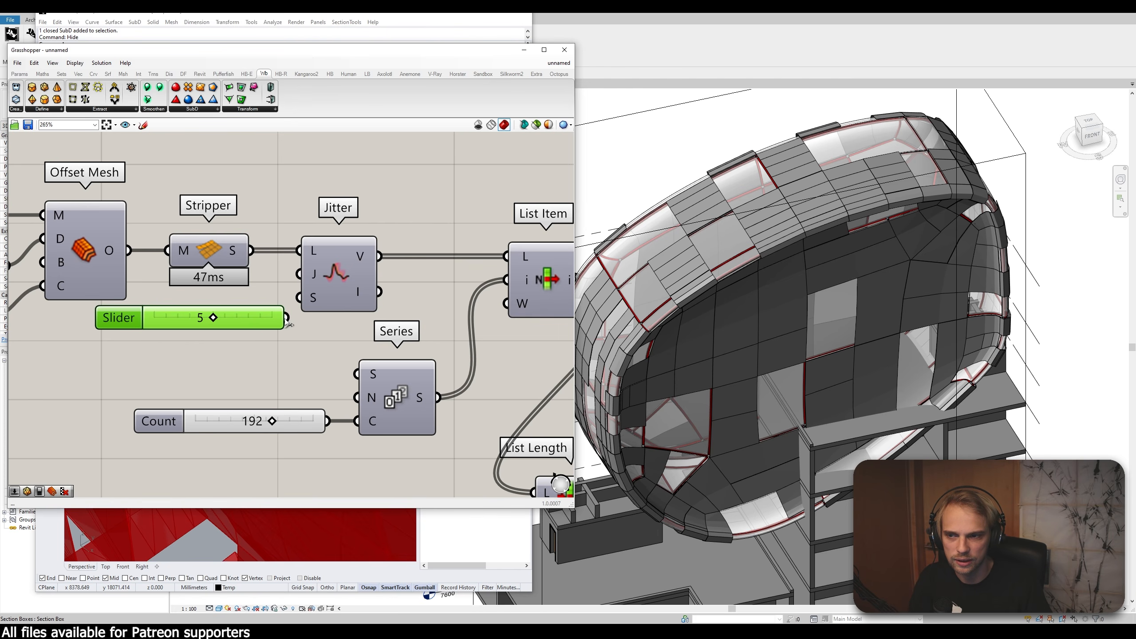
left_click_drag(286, 318, 302, 301)
left_click_drag(215, 319, 232, 360)
key("Delete")
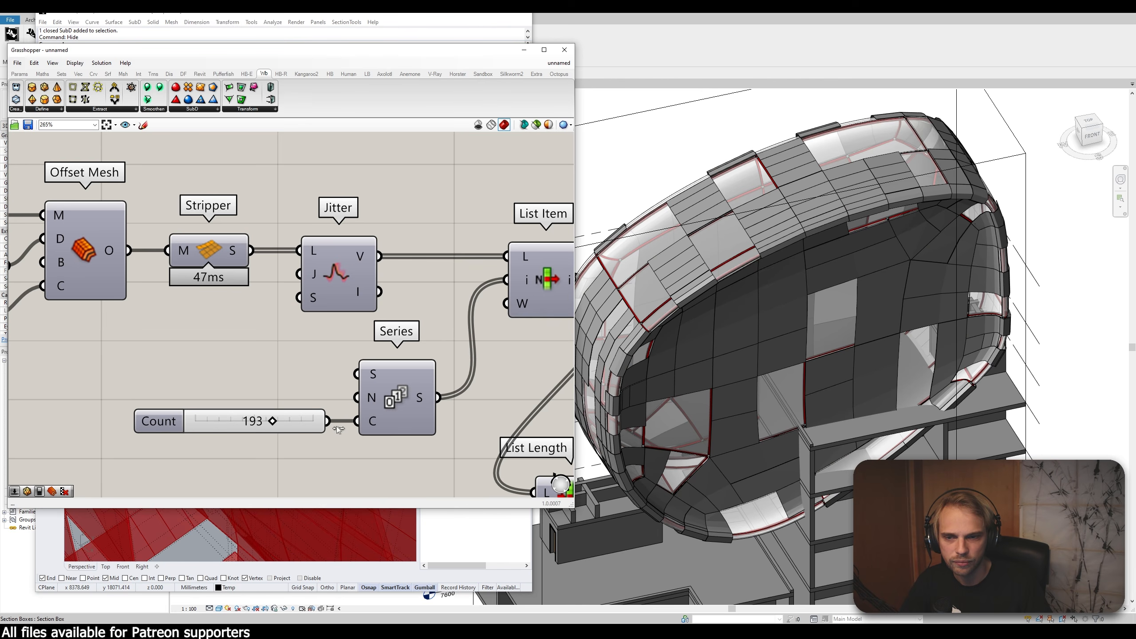
Step: Raise the Series Count slider to 295 and inspect the panel joints up close in Revit
left_click_drag(273, 422, 338, 430)
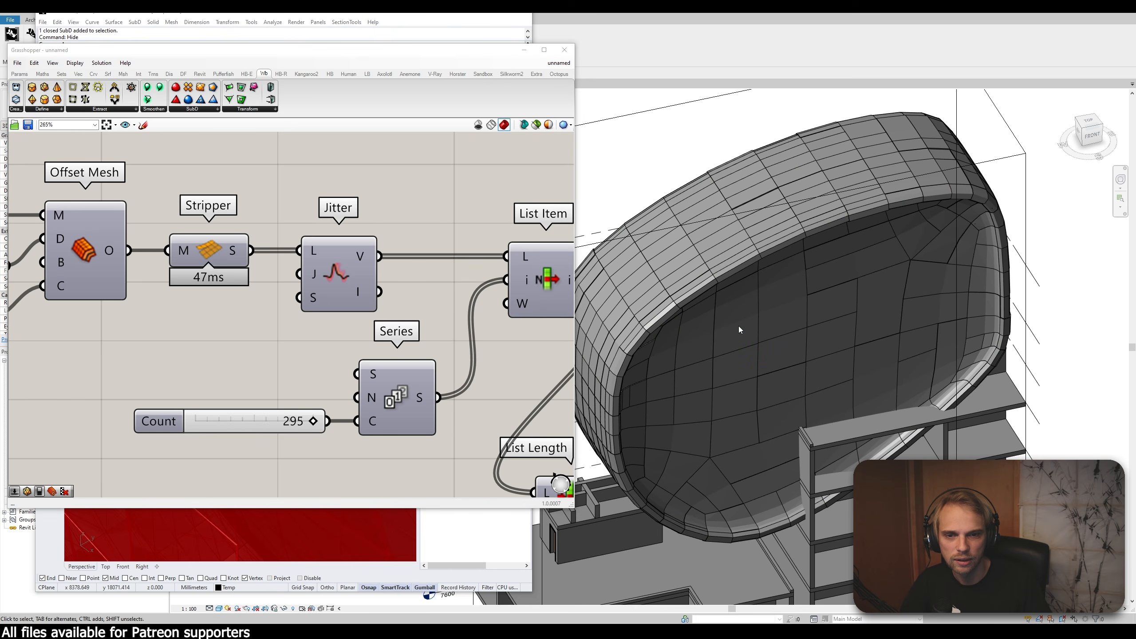
middle_click_drag(817, 357, 744, 297)
scroll(796, 304, "up", 4)
scroll(833, 327, "up", 5)
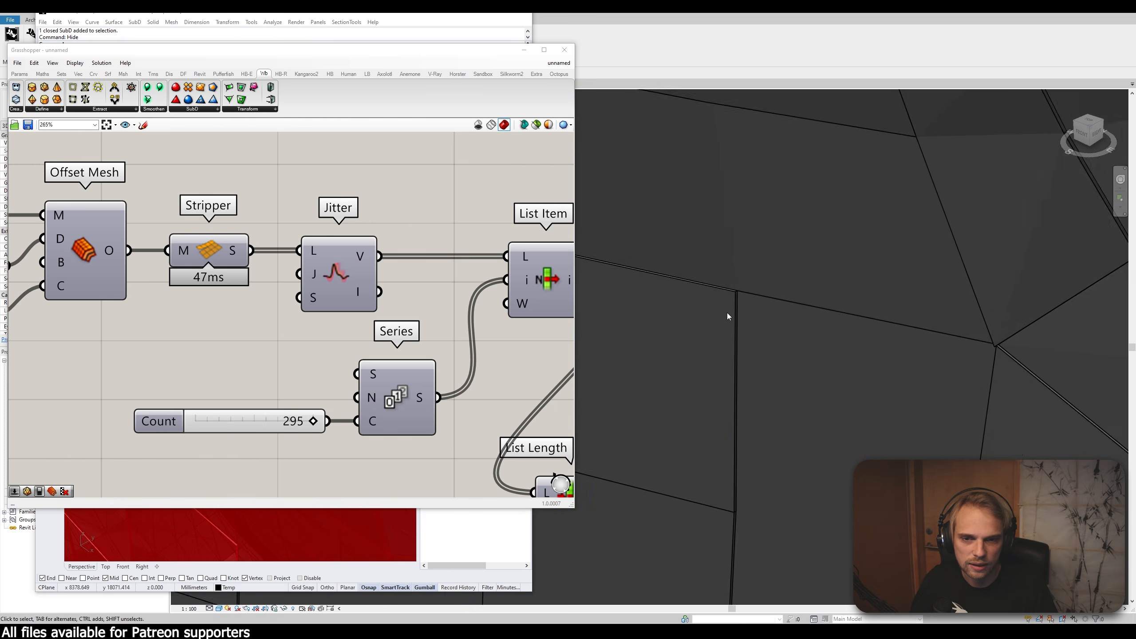
scroll(421, 308, "down", 7)
scroll(422, 309, "down", 2)
Step: Change the third and fourth values in the distances panel to 50 and 100
right_click(419, 312)
left_click(419, 309)
scroll(414, 304, "up", 4)
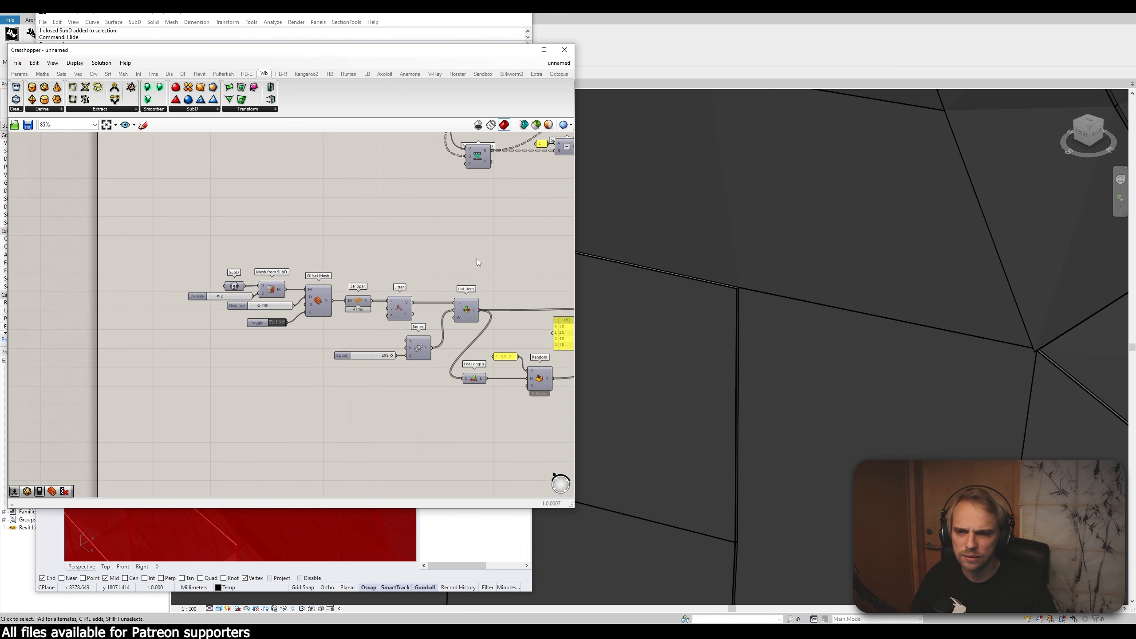
right_click_drag(477, 258, 275, 224)
scroll(389, 284, "up", 4)
scroll(340, 288, "up", 2)
double_click(324, 311)
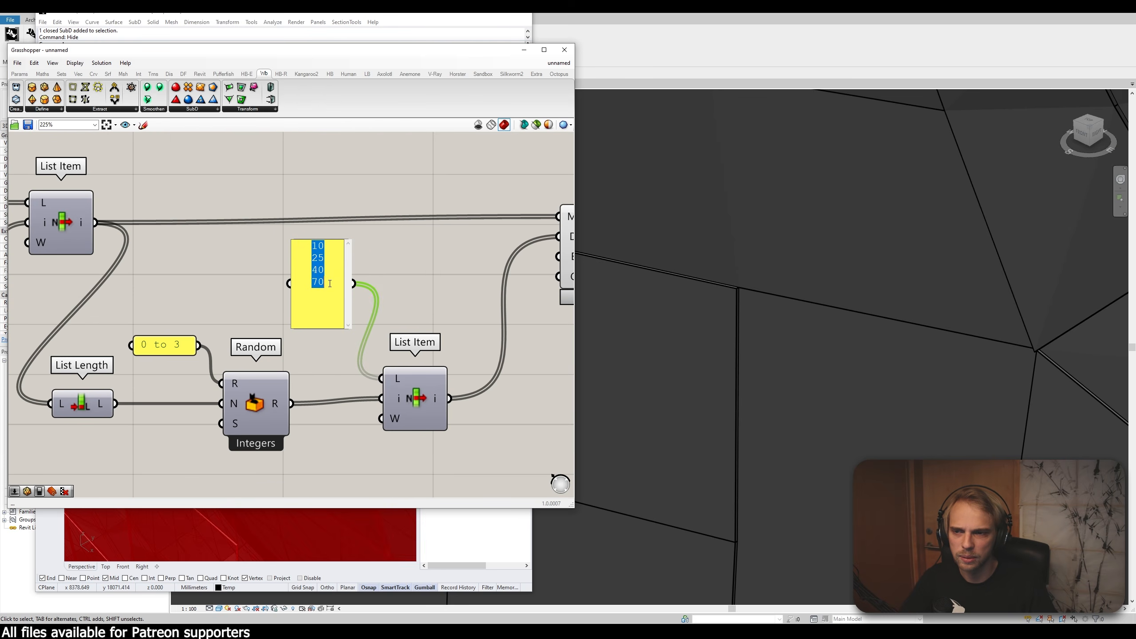
double_click(318, 282)
type("100")
left_click(328, 271)
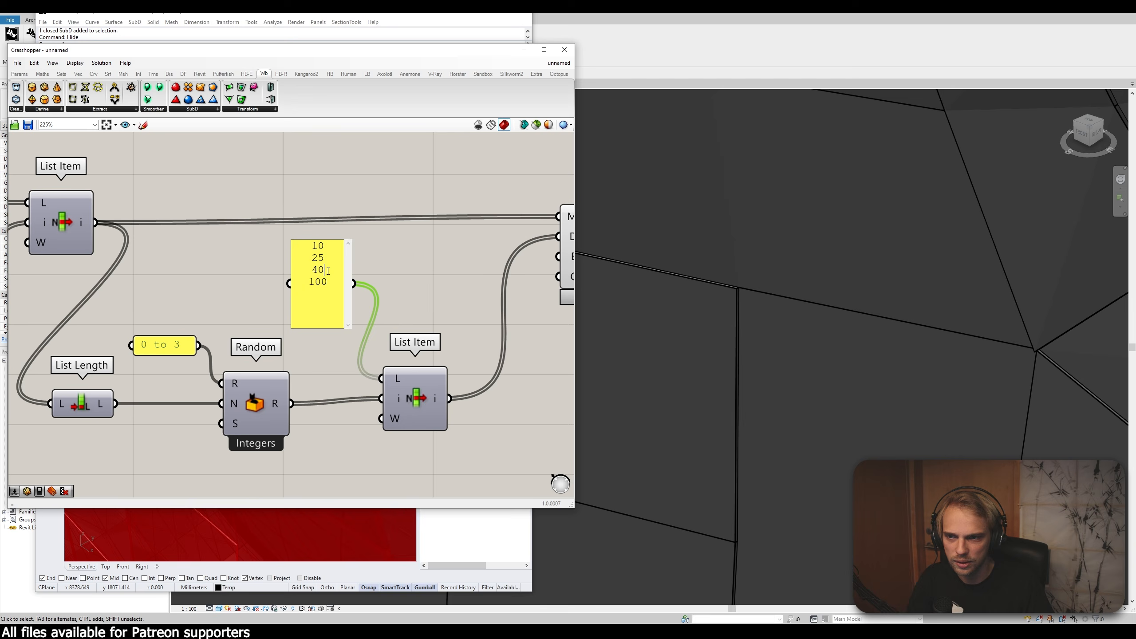
double_click(324, 270)
type("50")
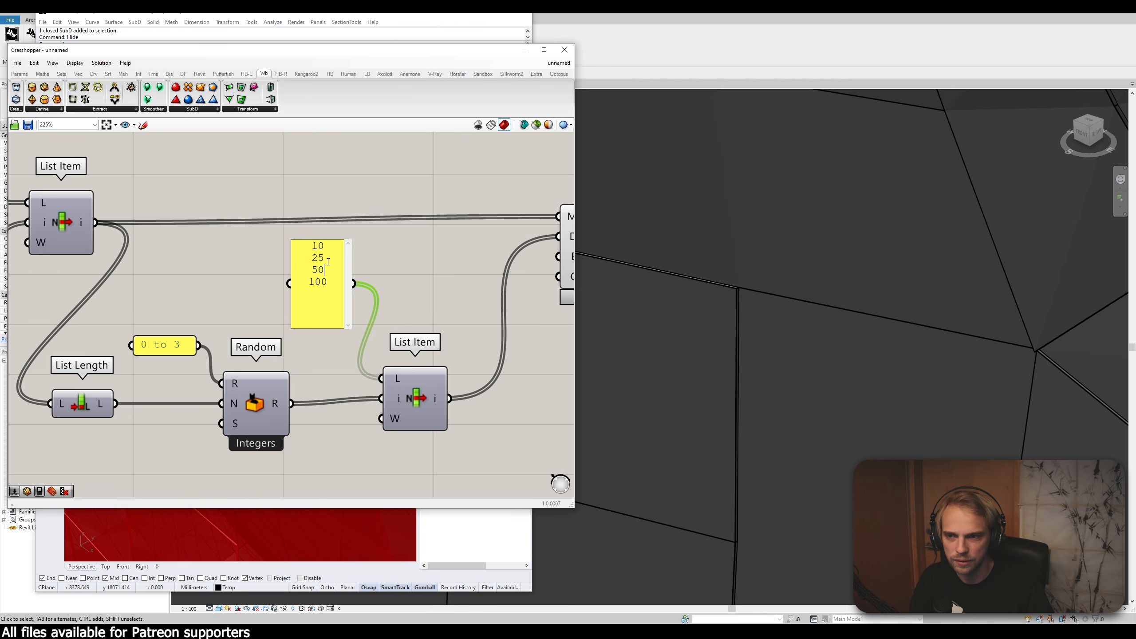
left_click(247, 173)
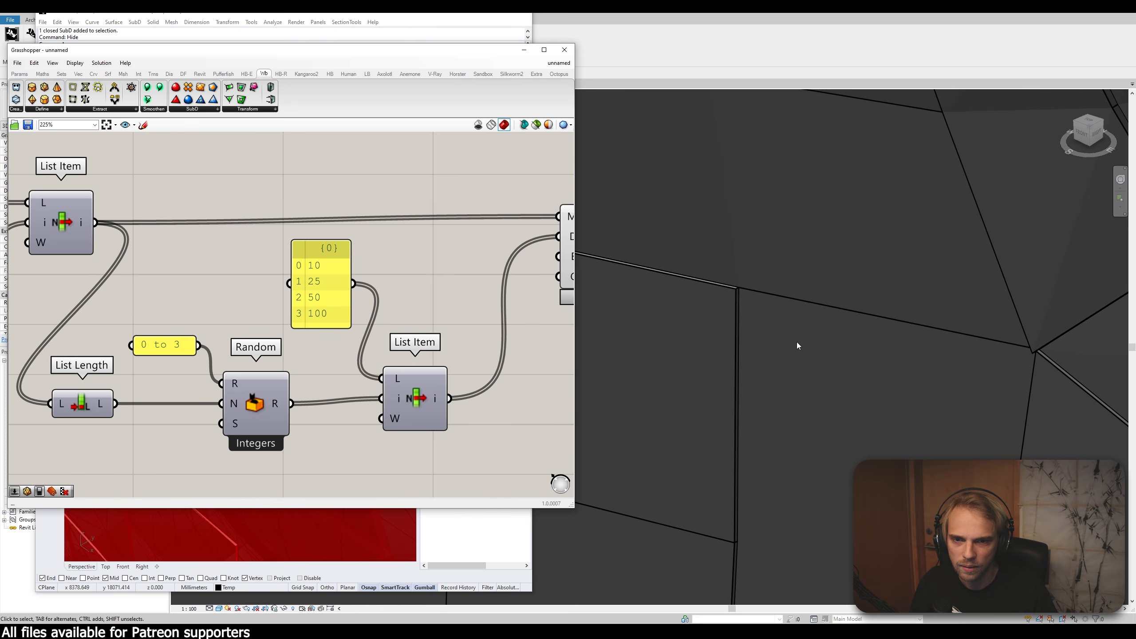
Step: Inspect the offset steps between panels in Revit, and set the Series Count slider to 253
scroll(789, 340, "down", 5)
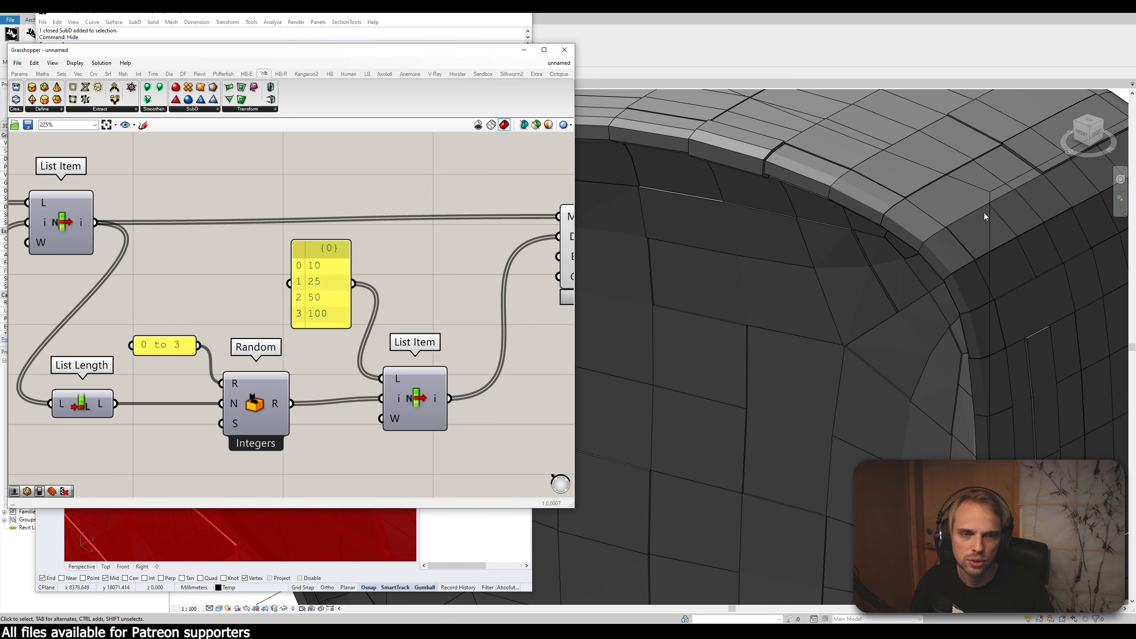
scroll(984, 213, "up", 8)
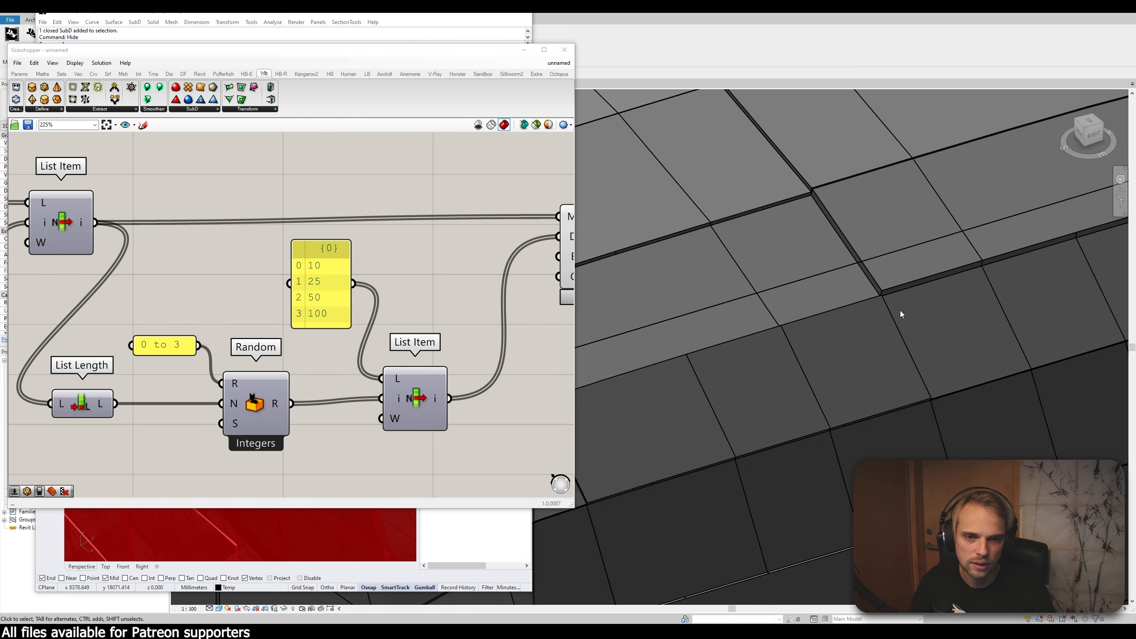
scroll(879, 293, "down", 10)
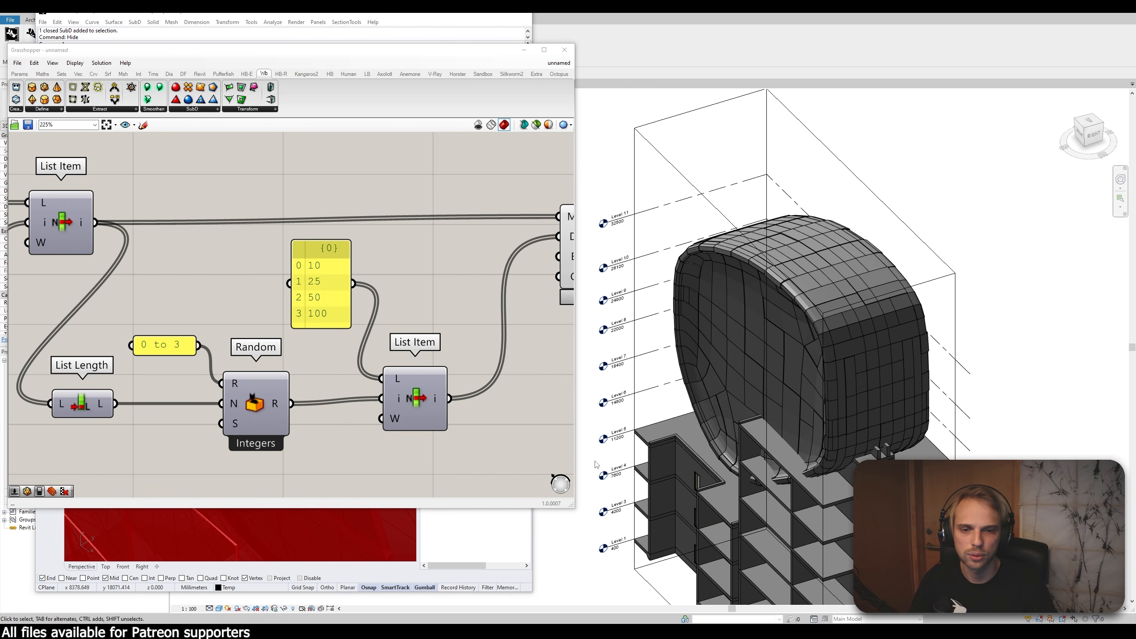
scroll(463, 333, "down", 5)
right_click(328, 320)
right_click_drag(183, 349, 220, 342)
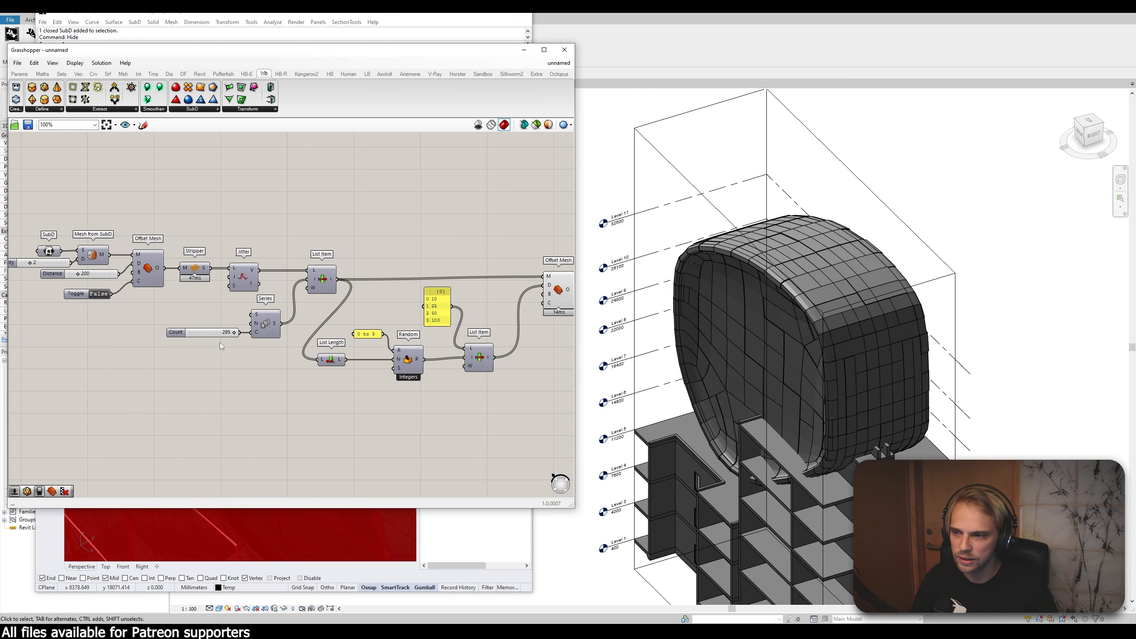
scroll(221, 343, "up", 5)
left_click_drag(257, 322, 235, 322)
middle_click_drag(930, 321, 952, 365, "shift")
middle_click_drag(1017, 282, 1015, 276, "shift")
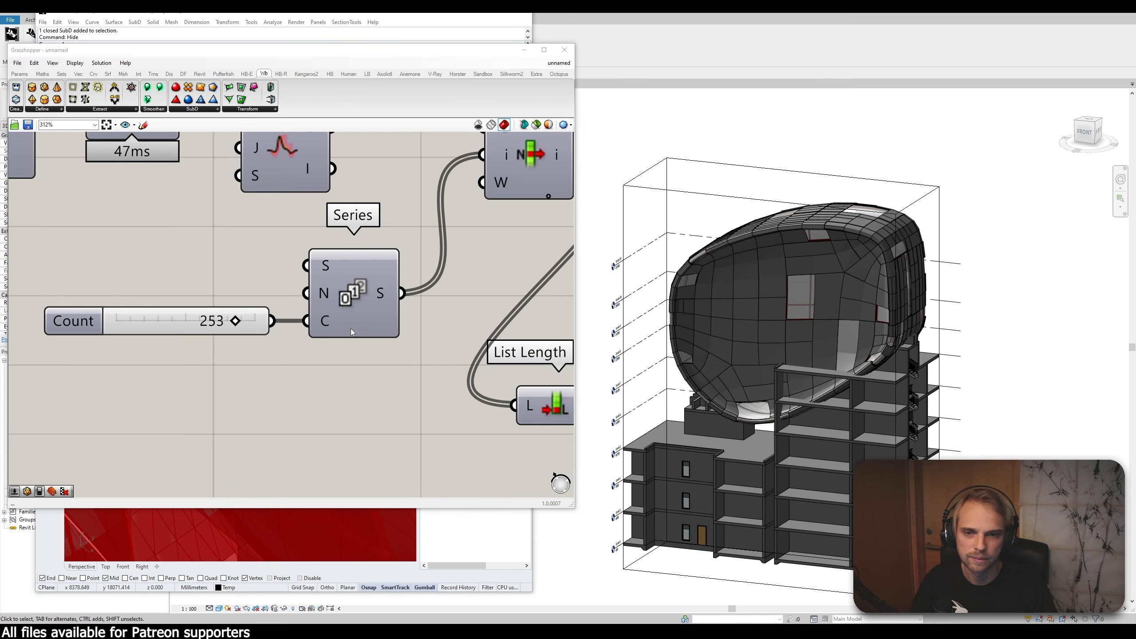
Step: Delete the Add Mesh DirectShape component connected to Offset Mesh
right_click(141, 342)
scroll(140, 342, "down", 2)
scroll(272, 273, "down", 6)
scroll(398, 257, "up", 5)
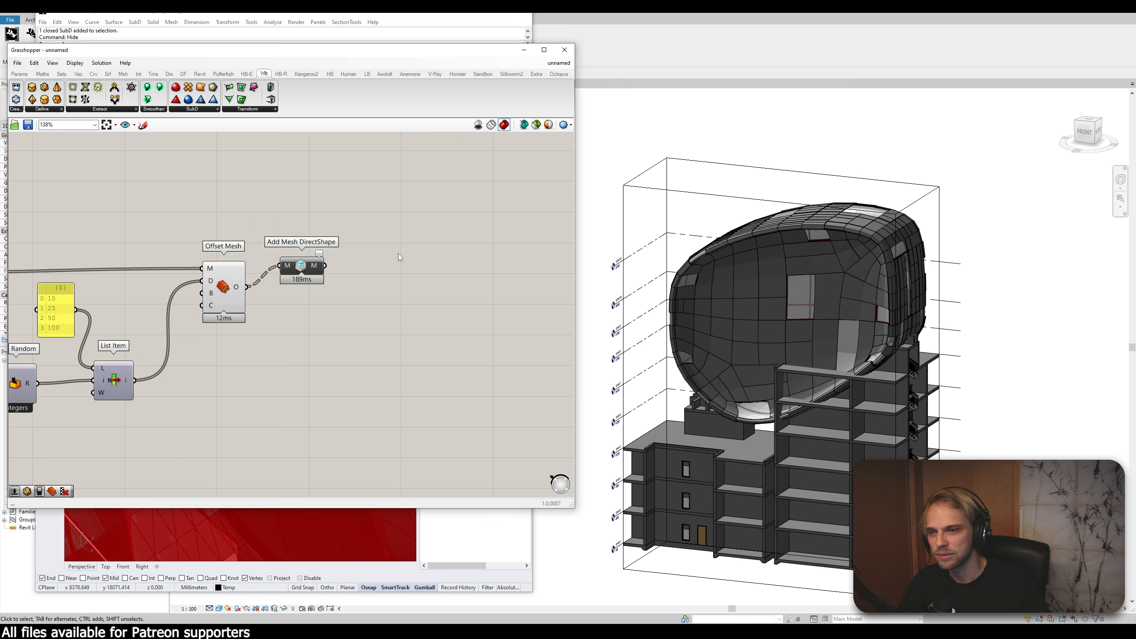
left_click_drag(395, 345, 259, 227)
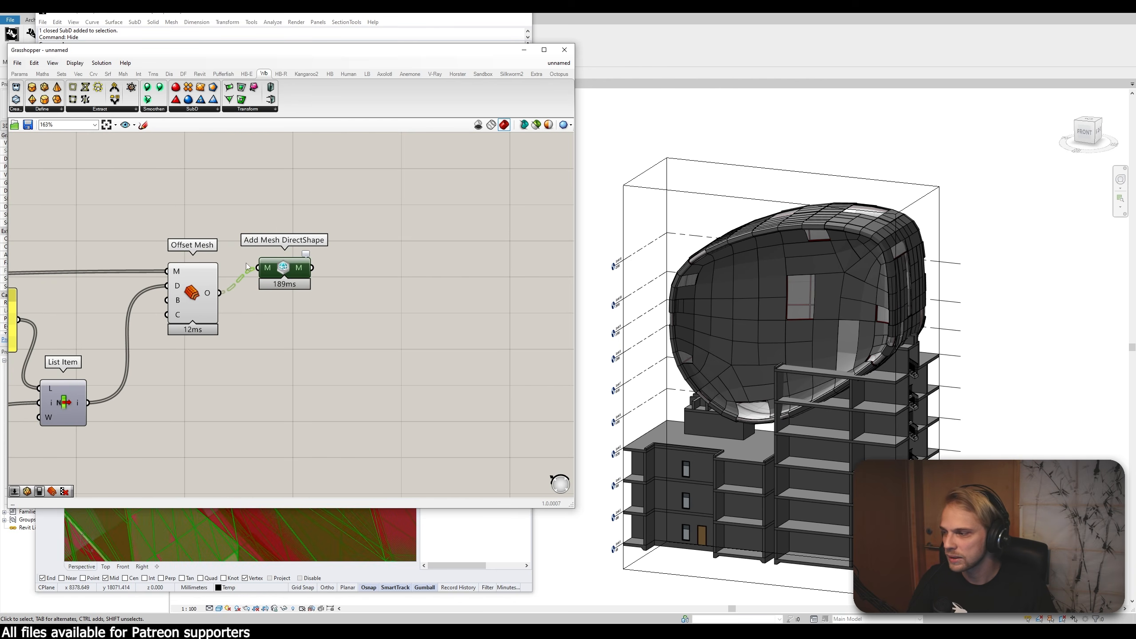
key("Delete")
left_click(688, 578)
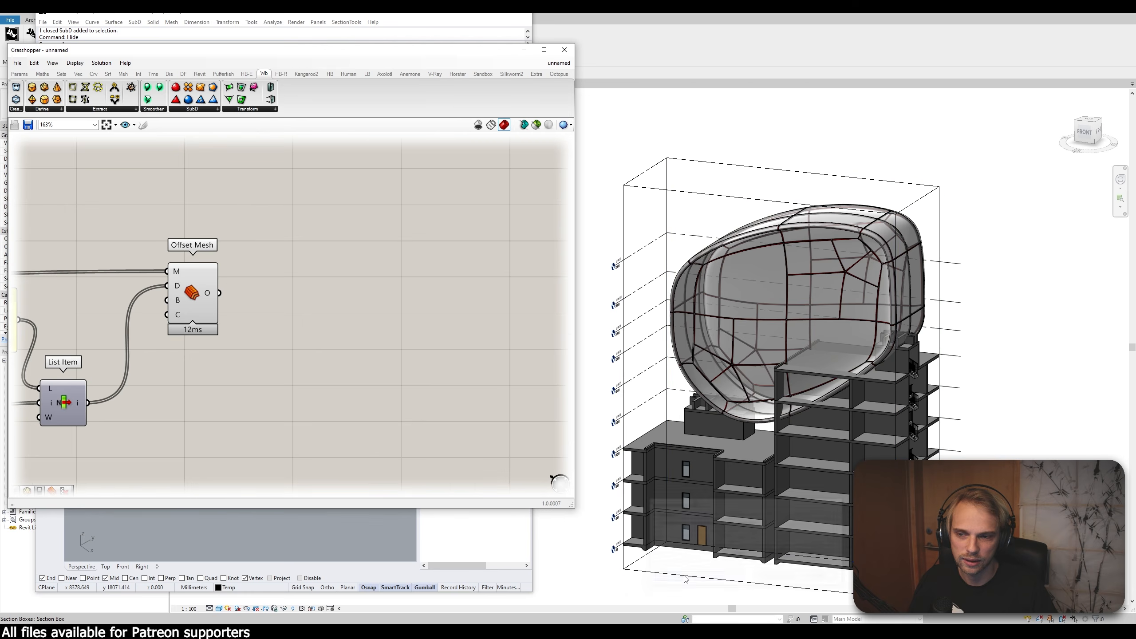
Step: Add a Face Boundaries component beside Offset Mesh and feed it the offset meshes
right_click_drag(318, 326, 387, 308)
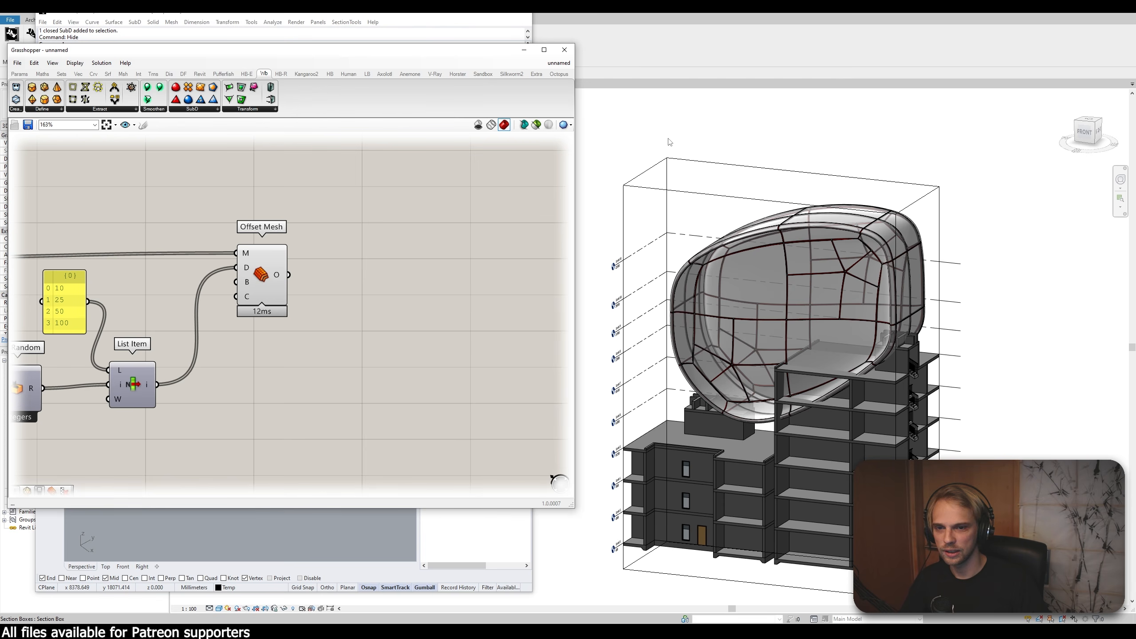
left_click_drag(494, 53, 565, 48)
right_click_drag(467, 234, 395, 180)
double_click(362, 267)
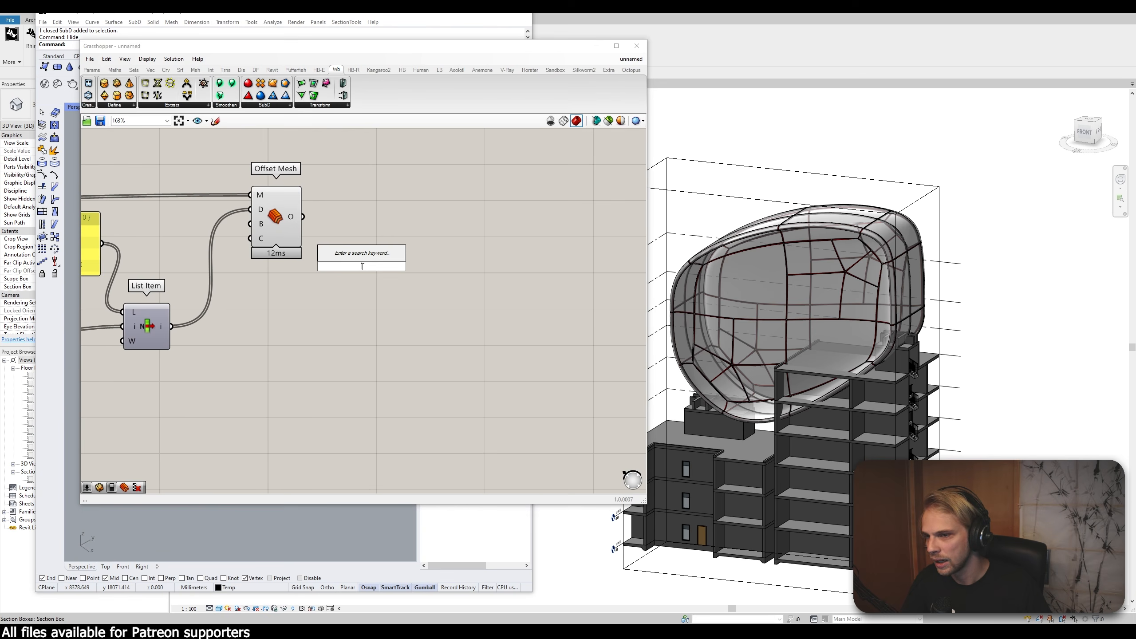
type("face bound")
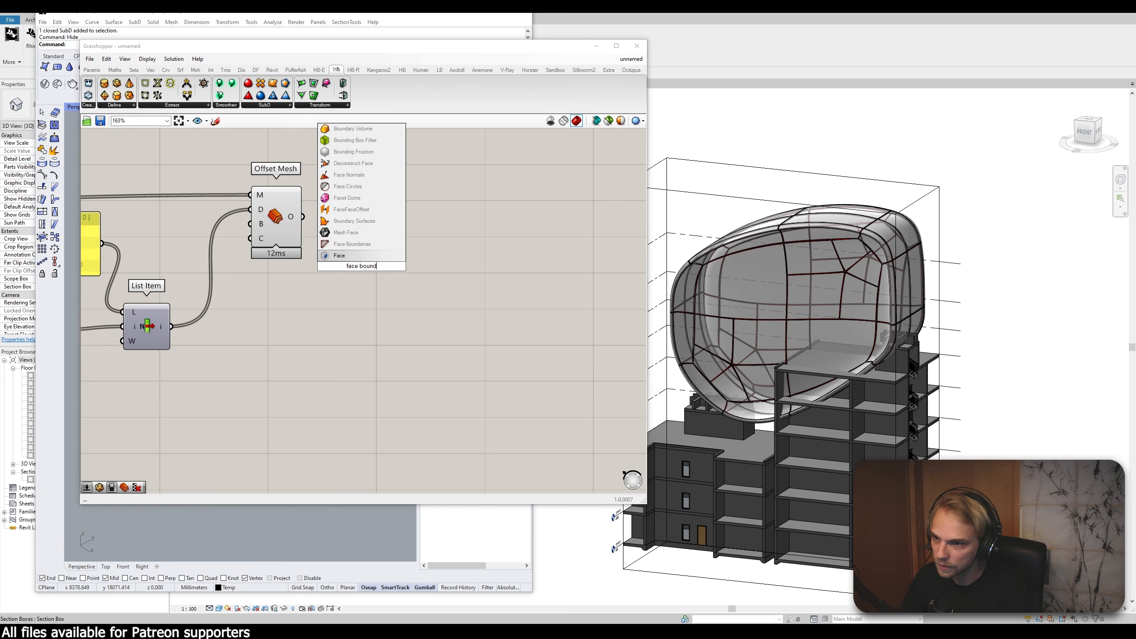
left_click(363, 245)
left_click_drag(303, 217, 339, 265)
left_click_drag(361, 267, 365, 219)
Step: Move the Grasshopper window aside so the Rhino perspective viewport is uncovered
left_click_drag(304, 51, 729, 63)
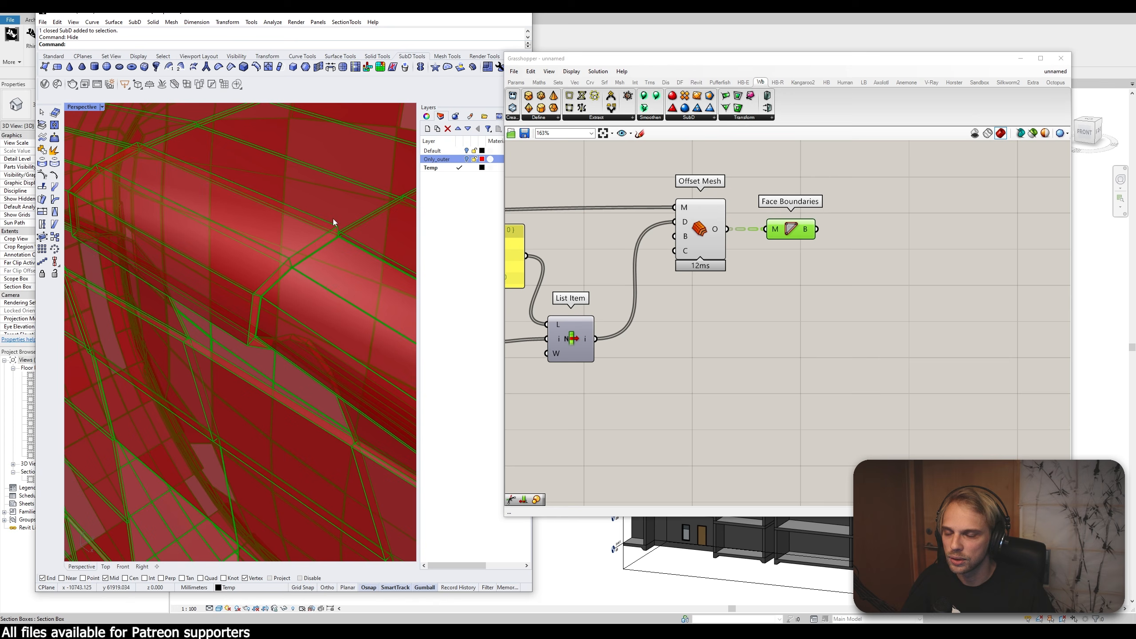
right_click_drag(804, 267, 727, 295)
left_click(782, 311)
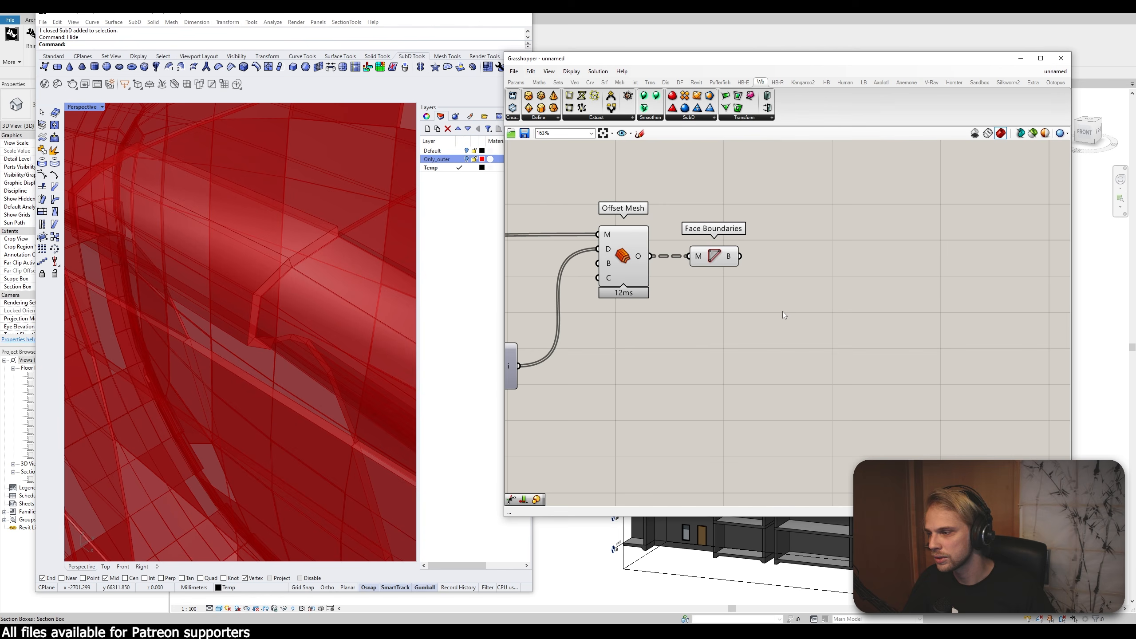
Step: Add a Discontinuity component and connect the Face Boundaries output to its curve input
right_click_drag(823, 329, 749, 333)
double_click(733, 298)
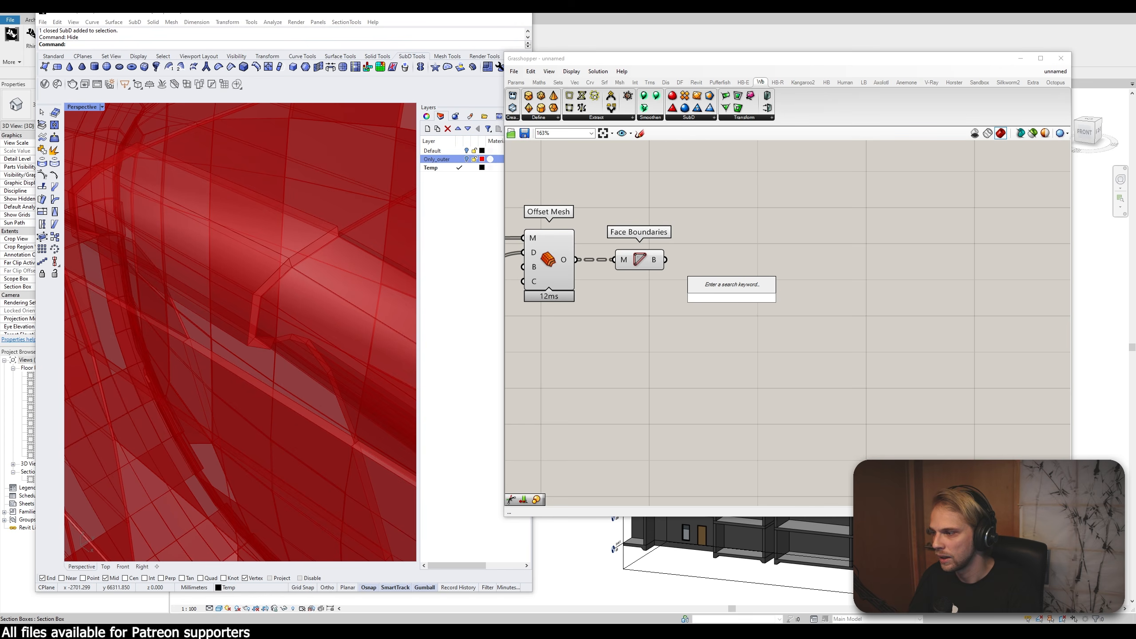
type("di")
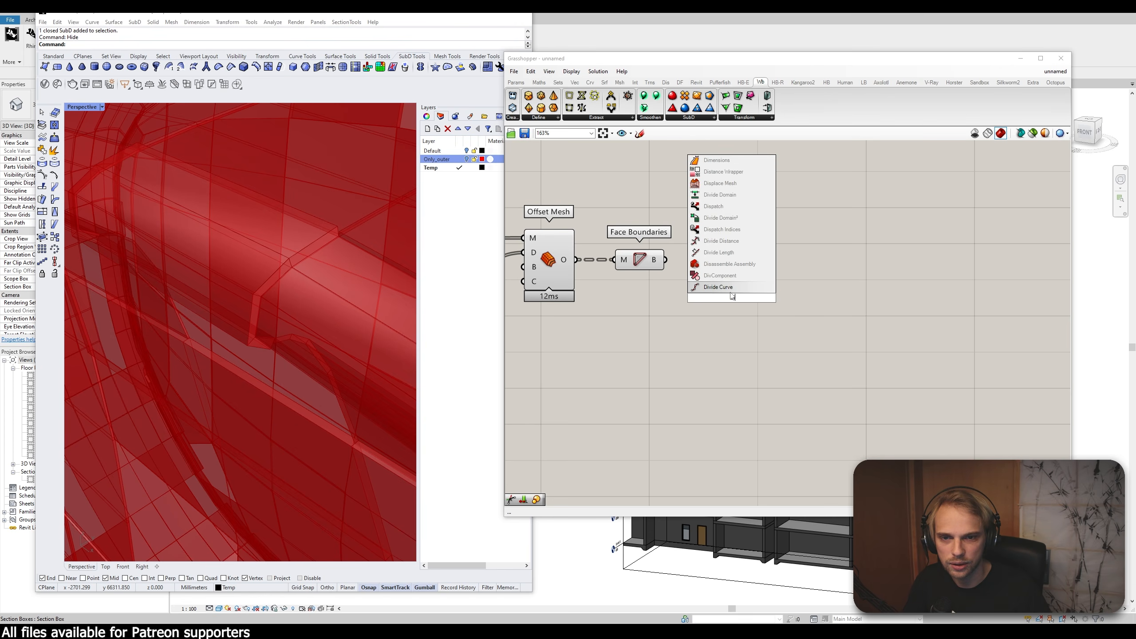
type("s")
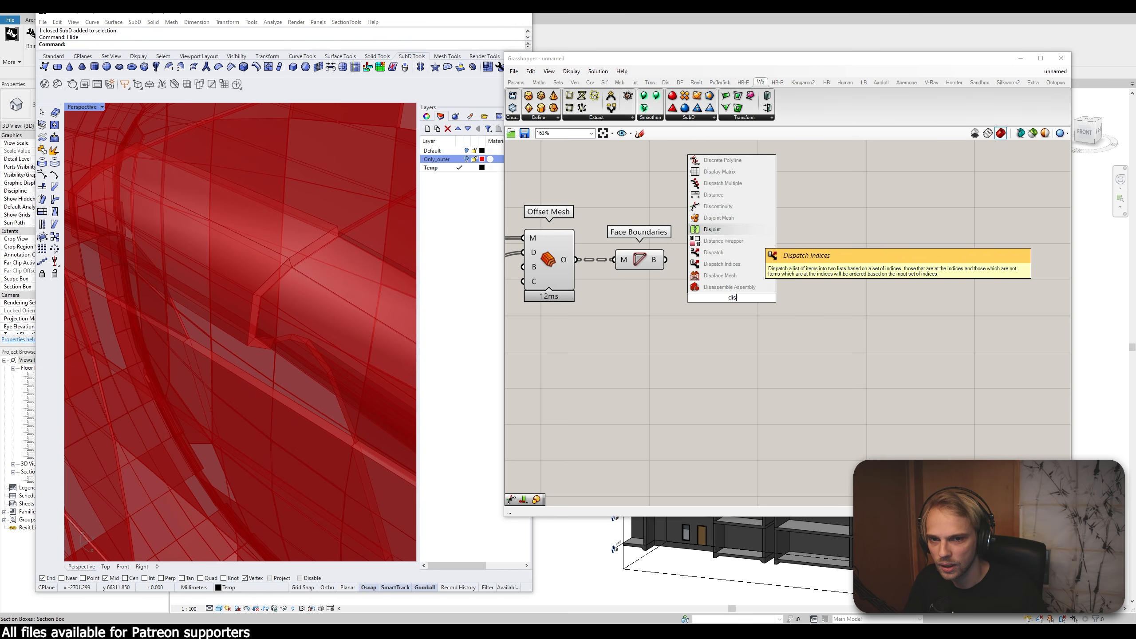
type("con")
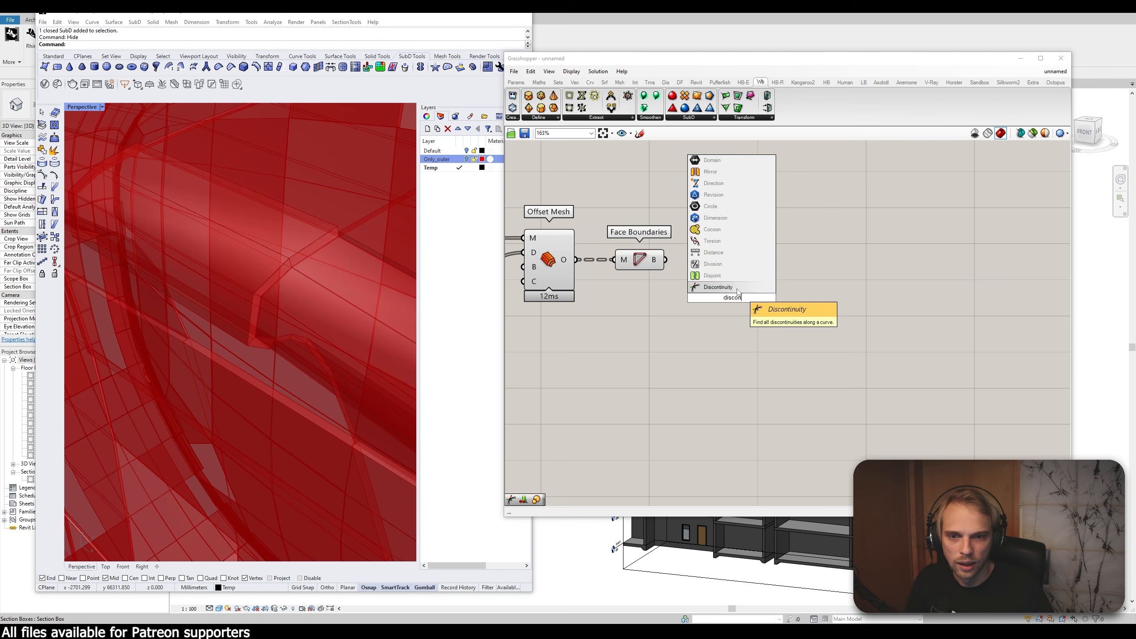
left_click(738, 289)
left_click_drag(666, 260, 714, 275)
mouse_move(735, 262)
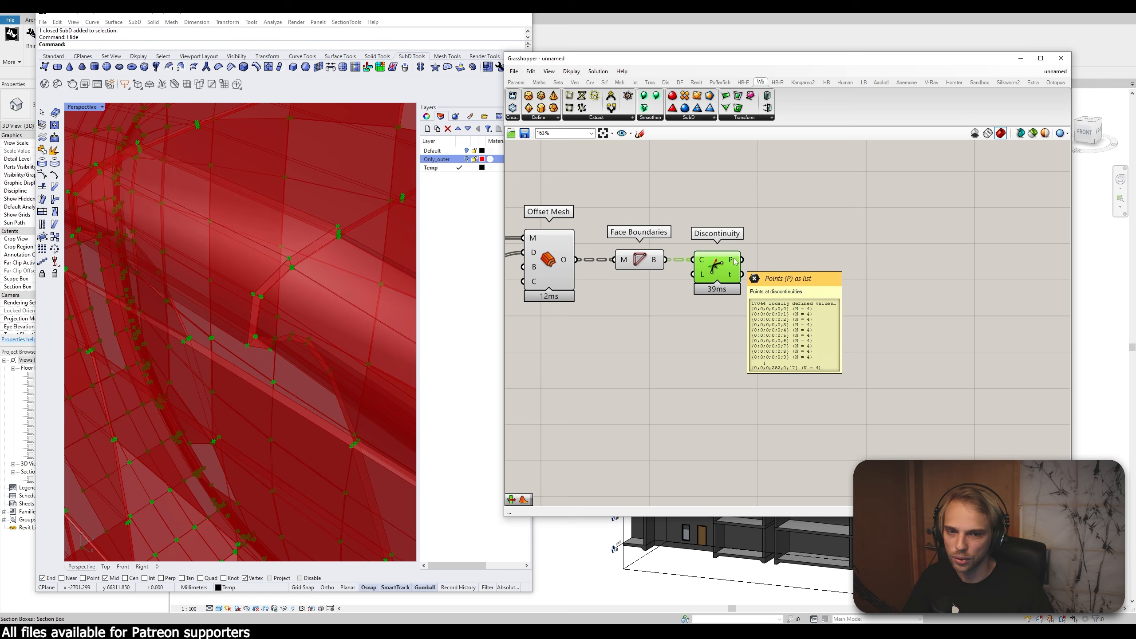
Step: Add a List Item fed by the Discontinuity points and give it the extra outputs +1, +2 and +3
double_click(816, 258)
type("list ite")
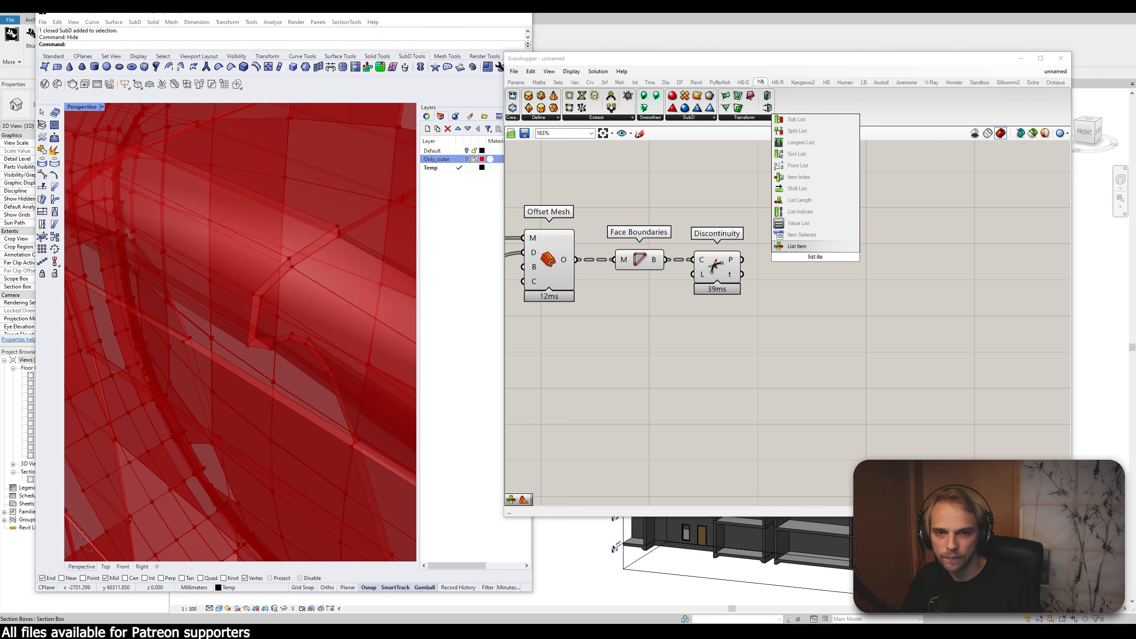
left_click(800, 246)
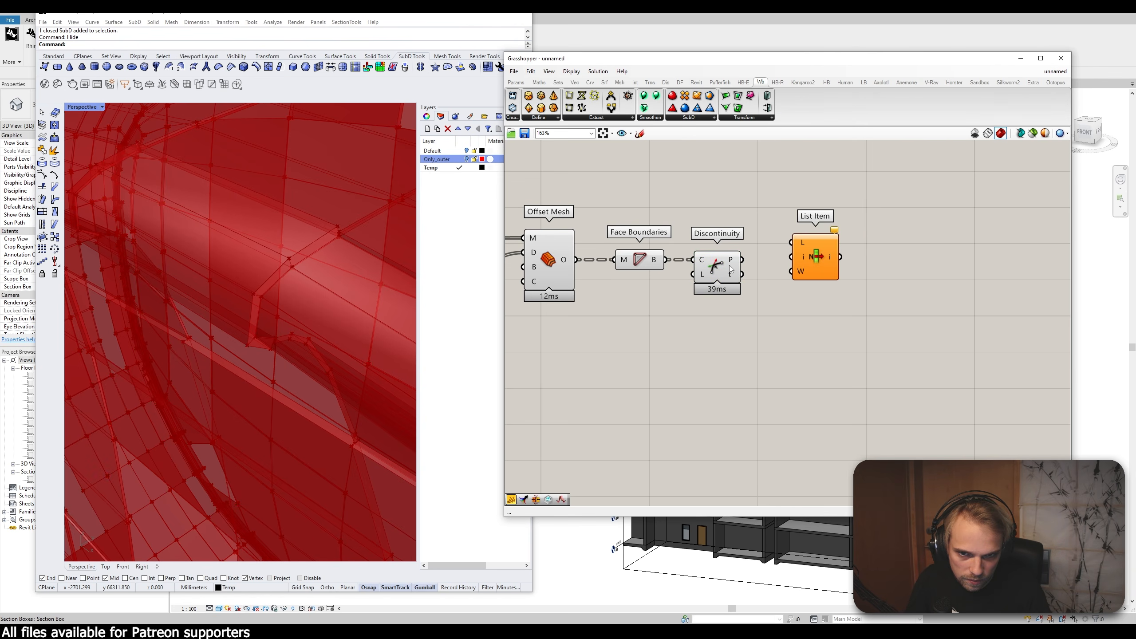
left_click_drag(743, 260, 797, 221)
scroll(808, 256, "up", 5)
left_click(822, 234)
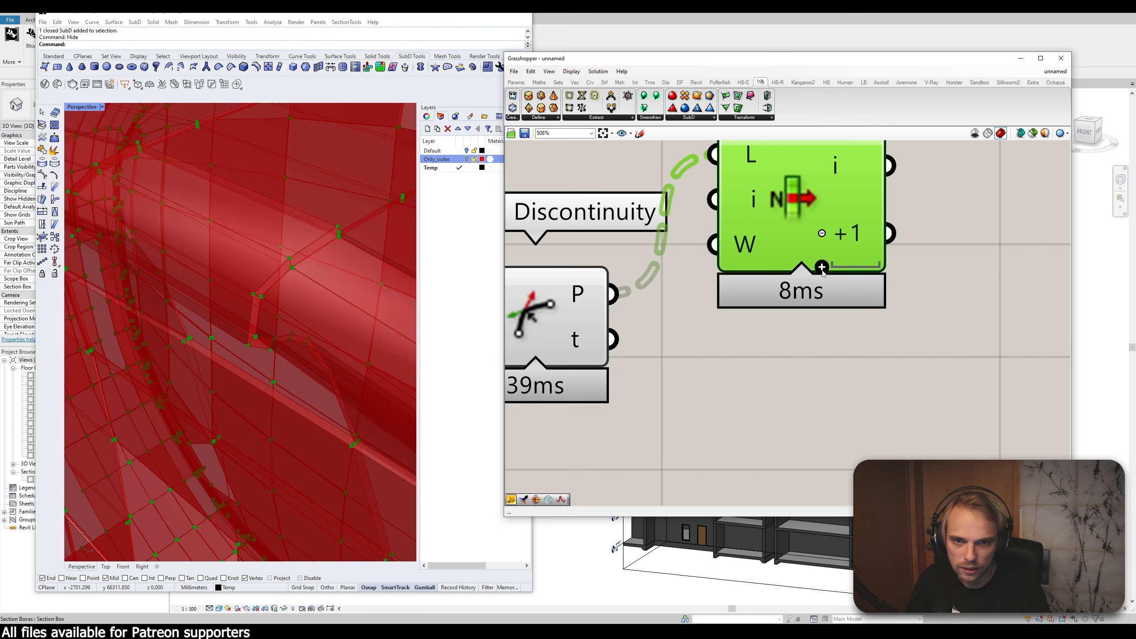
left_click(822, 272)
left_click(822, 272)
scroll(810, 269, "down", 4)
left_click_drag(810, 269, 786, 338)
Step: Add a 4Point Surface component and wire the four List Item outputs to its corners A, B, C and D
right_click_drag(923, 302, 787, 286)
left_click(787, 286)
double_click(787, 288)
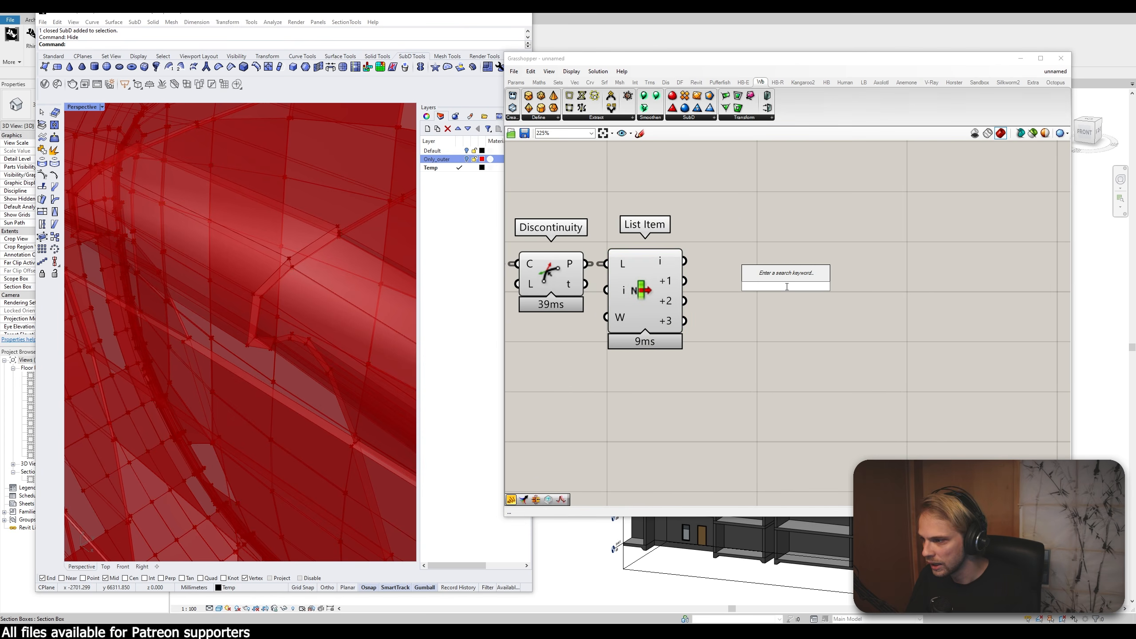
type("4point sur")
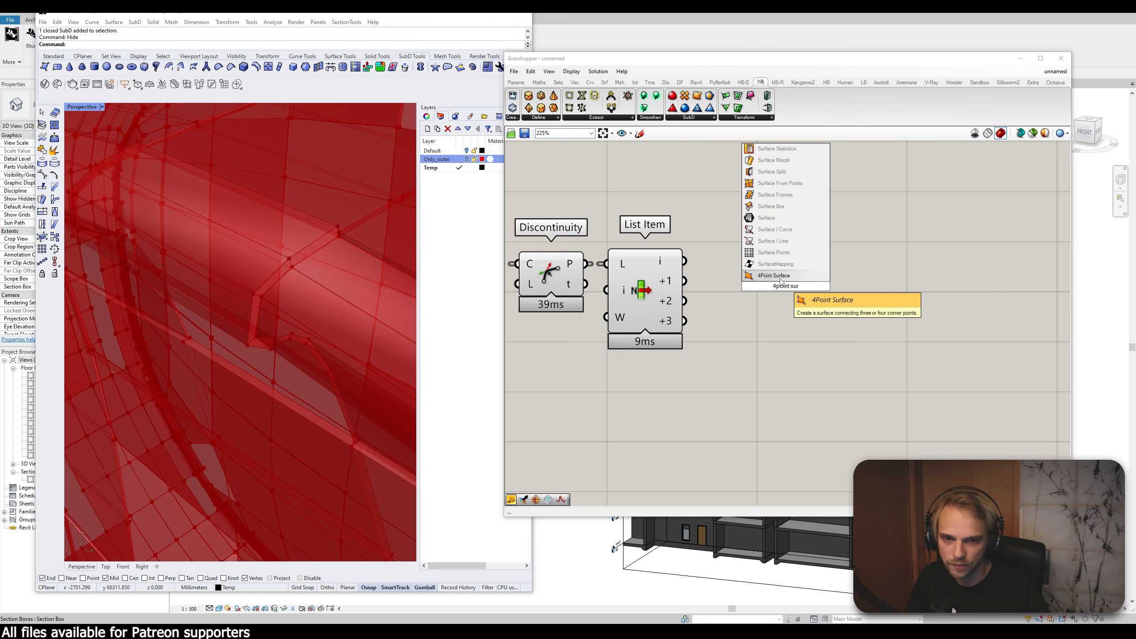
key("Return")
left_click_drag(684, 262, 748, 318)
Step: Turn off the previews of the components feeding 4Point Surface, from Offset Mesh through List Item
scroll(709, 334, "down", 3)
right_click_drag(690, 341, 757, 323)
left_click_drag(742, 356, 569, 233)
middle_click(569, 232)
left_click(600, 203)
left_click_drag(610, 349, 535, 268)
middle_click(535, 267)
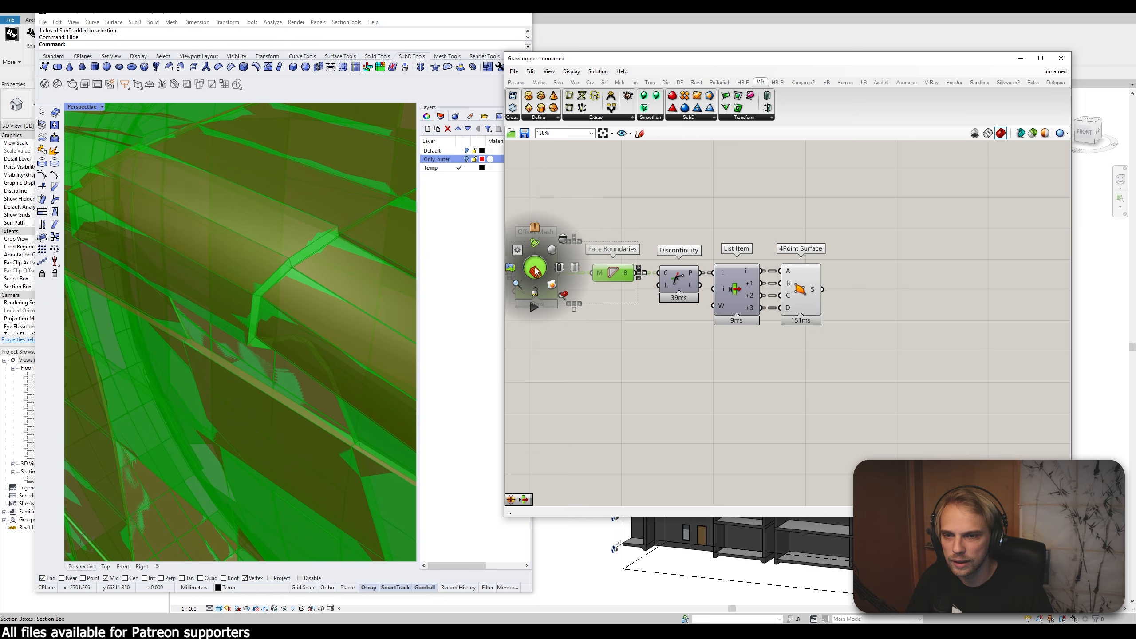
left_click(567, 242)
left_click(829, 238)
Step: Simplify the surface output of the 4Point Surface component
right_click_drag(829, 238, 643, 222)
scroll(625, 281, "up", 1)
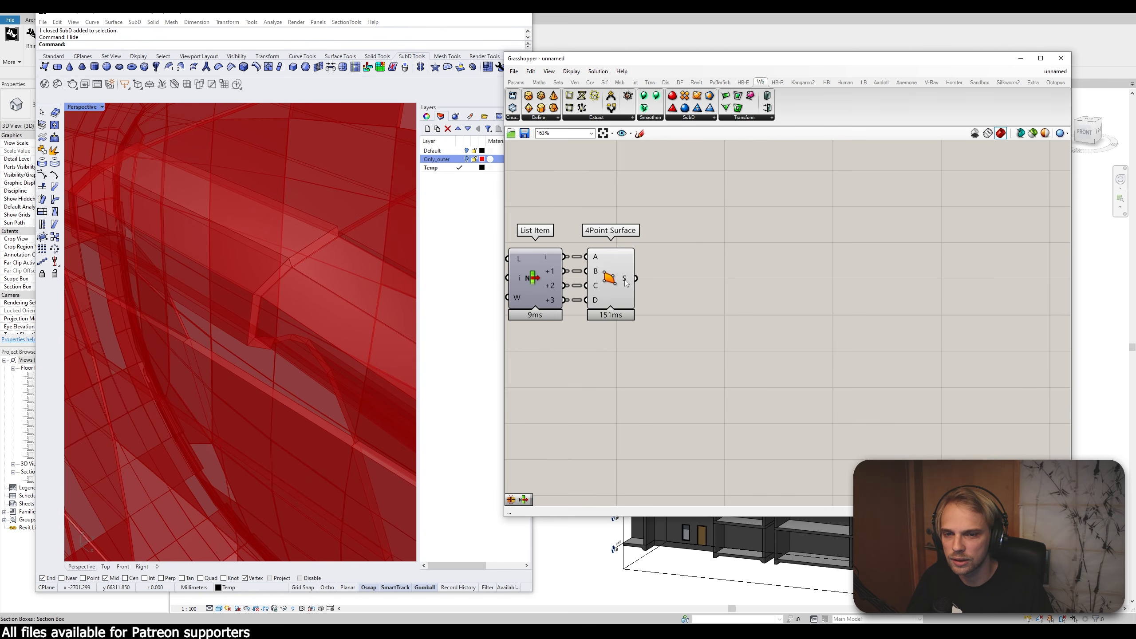
mouse_move(625, 281)
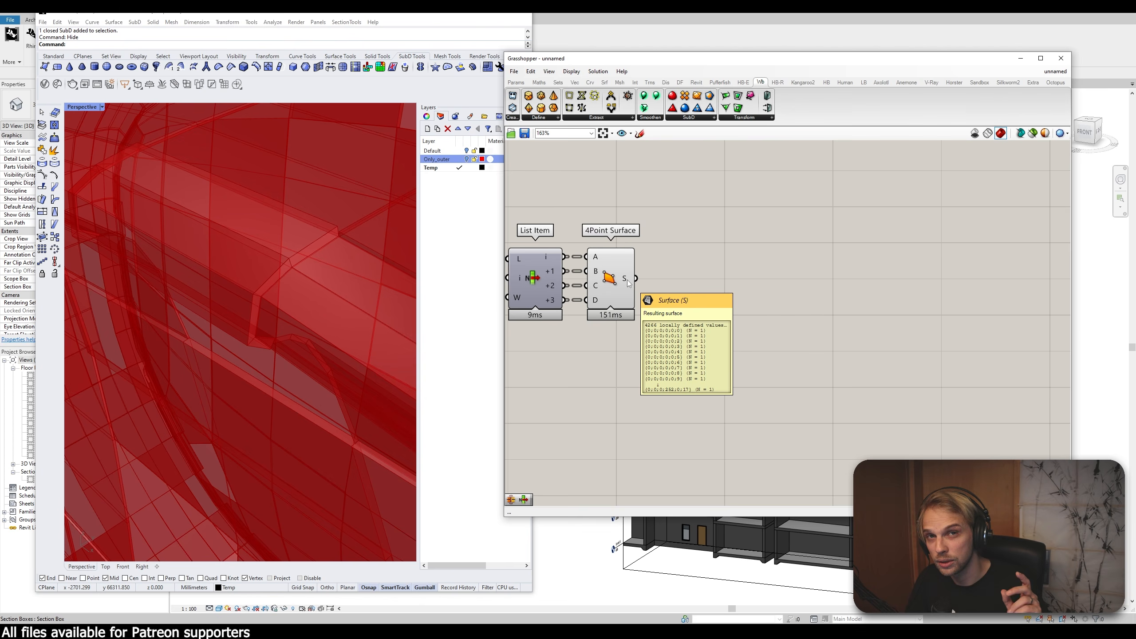
right_click(628, 282)
left_click(652, 335)
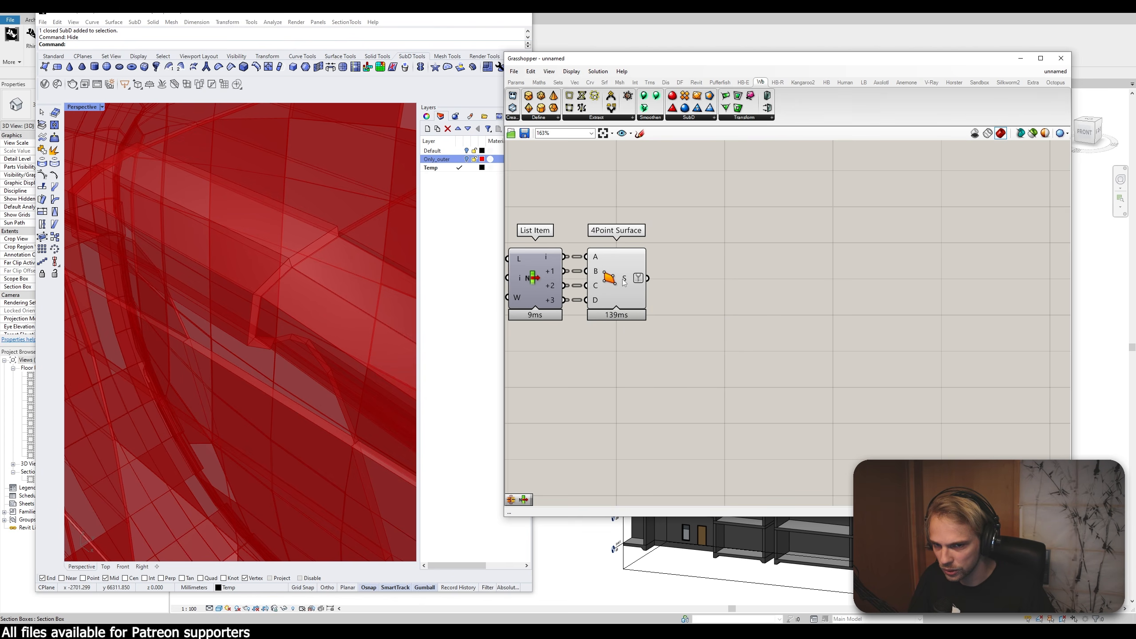
mouse_move(626, 282)
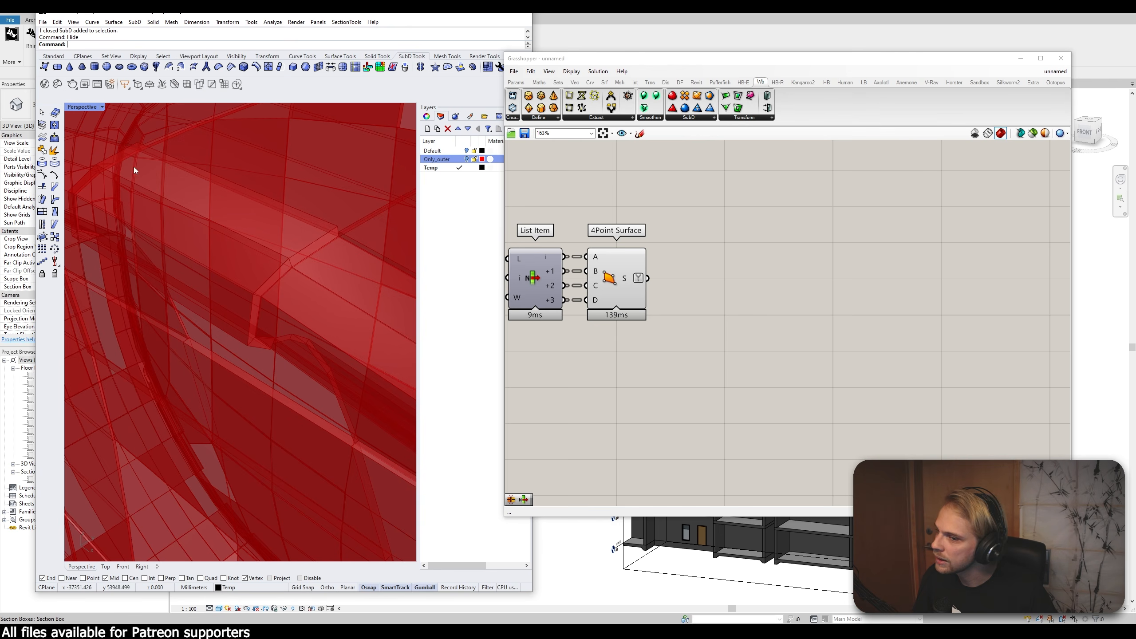
scroll(269, 273, "down", 10)
scroll(287, 290, "up", 5)
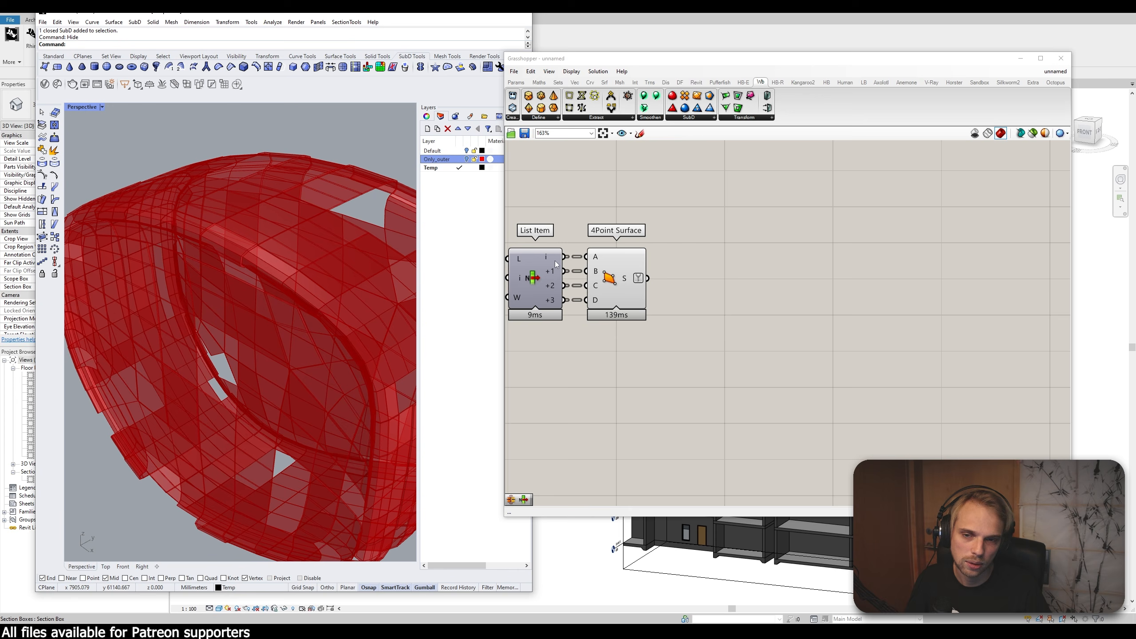
Step: Add a Trim Tree component and connect the simplified 4Point Surface output to its tree input
double_click(713, 287)
type("tri")
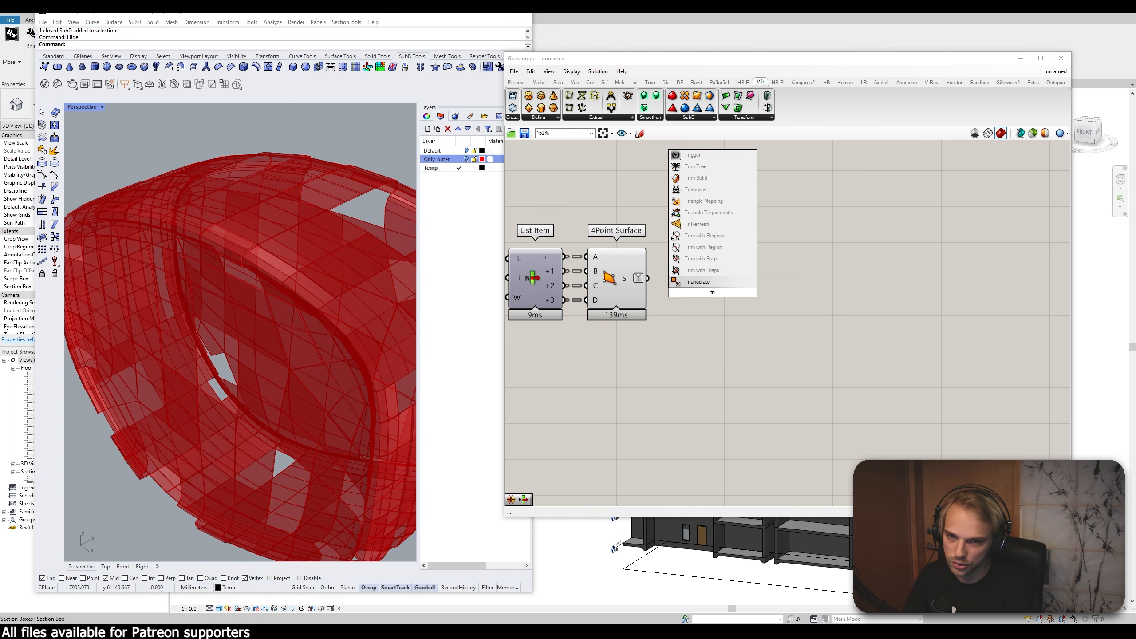
type("m tree")
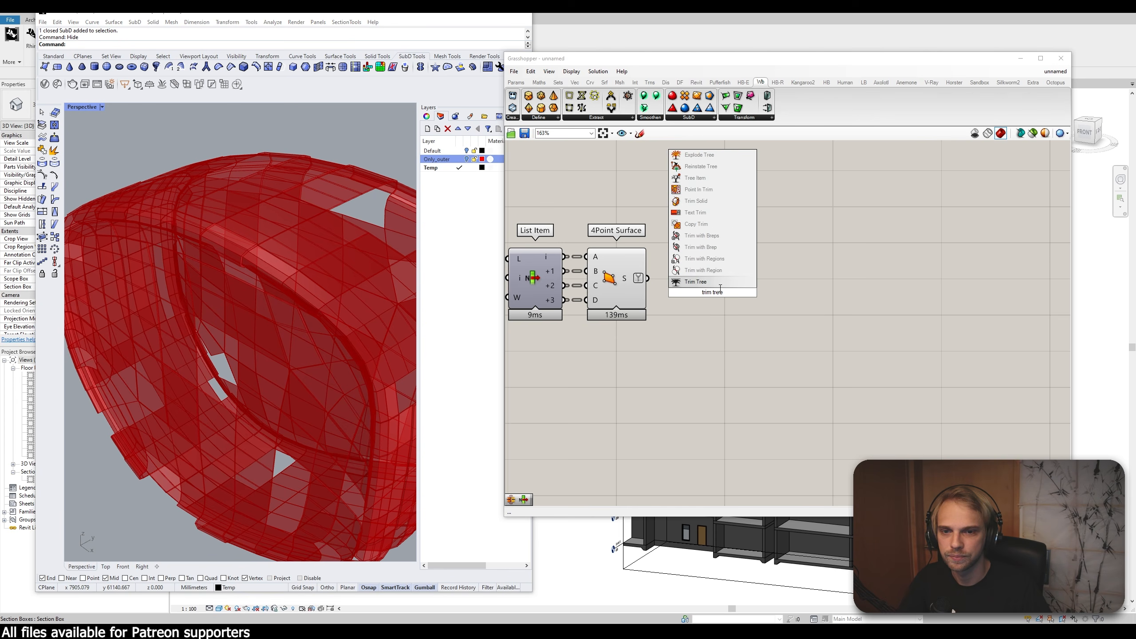
key("Return")
left_click_drag(648, 278, 704, 294)
left_click(751, 300)
right_click_drag(751, 301, 689, 284)
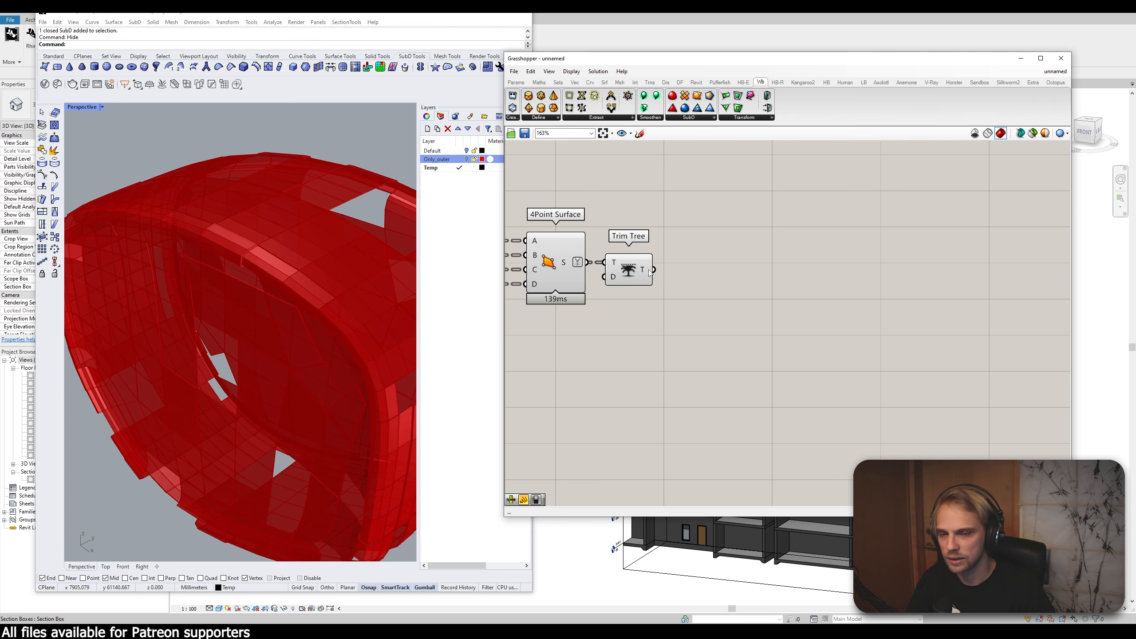
scroll(645, 270, "up", 1)
mouse_move(641, 268)
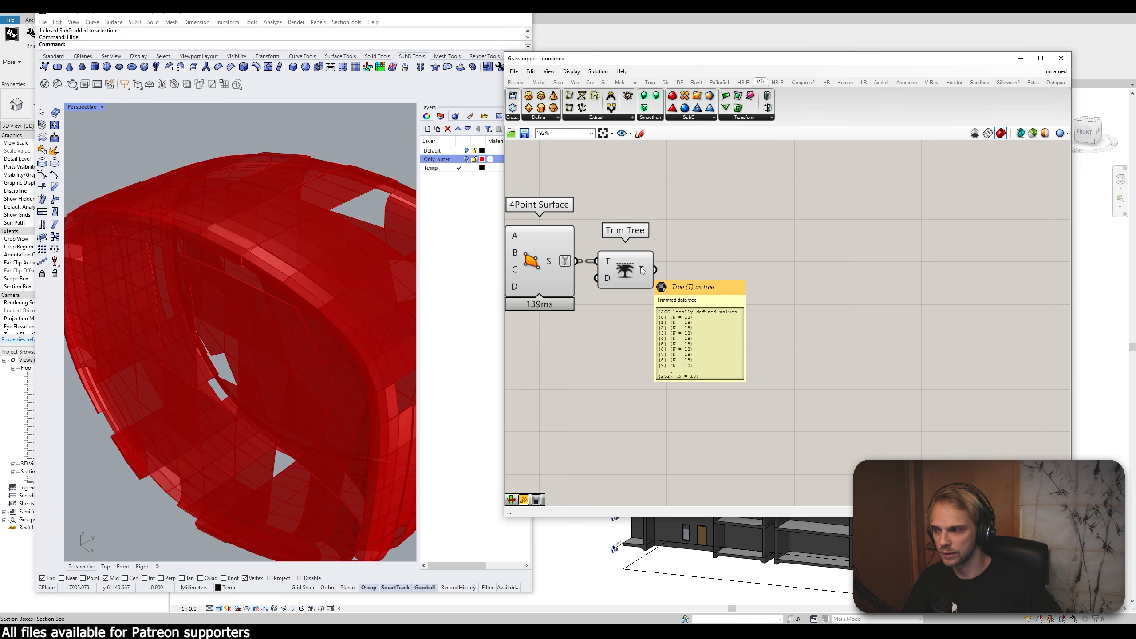
Step: Add a Brep Join component fed by Trim Tree and flatten its joined Breps output
double_click(719, 314)
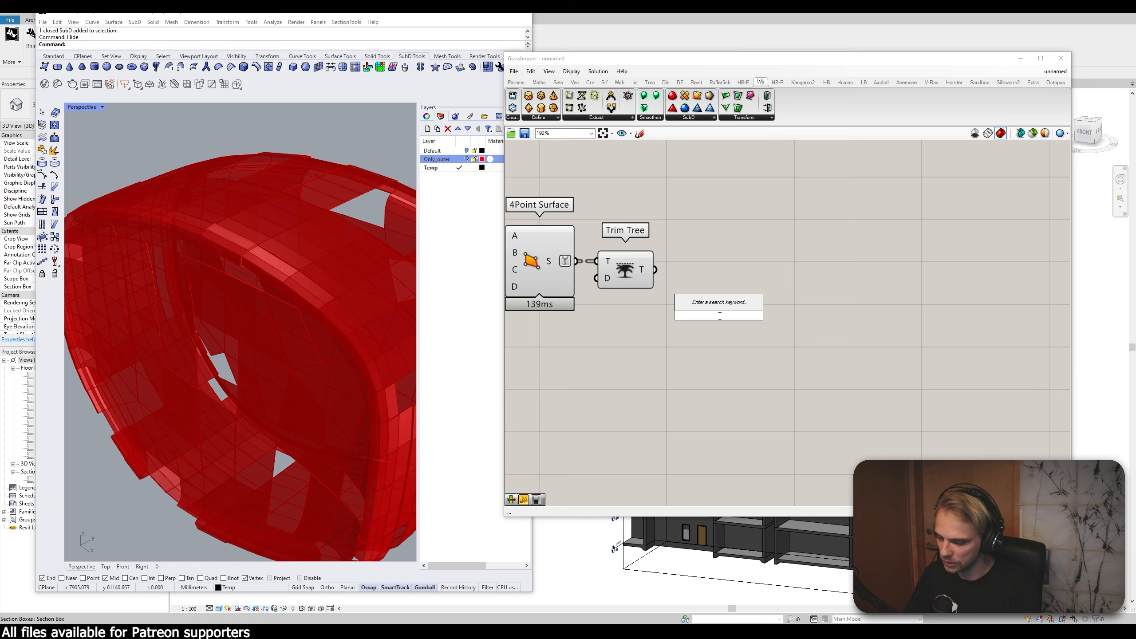
type("brep joi")
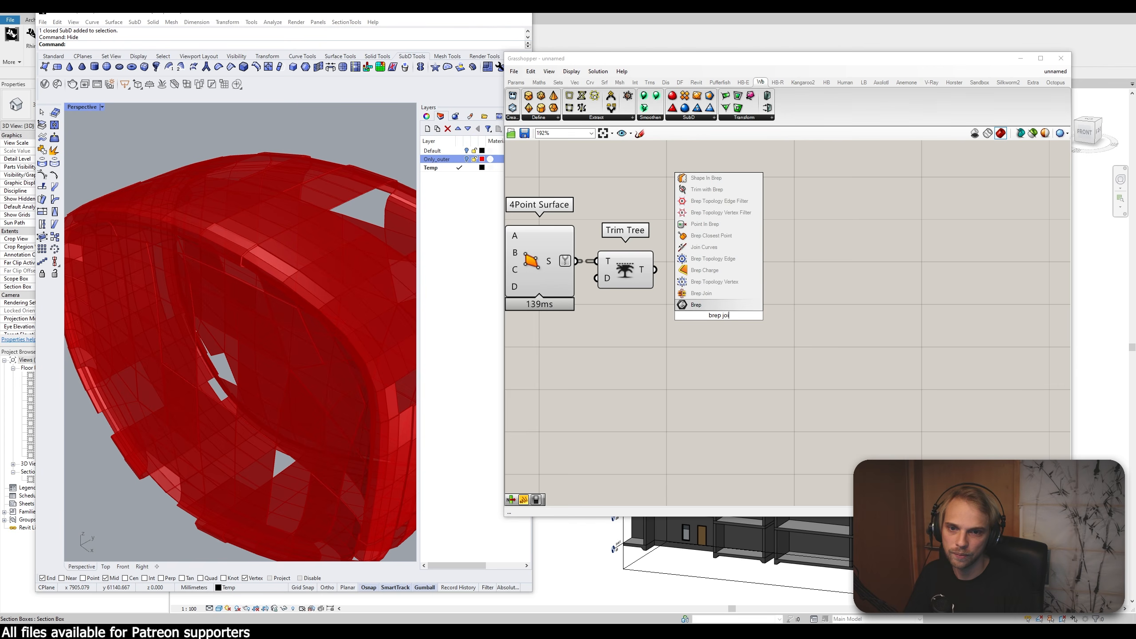
left_click(734, 296)
left_click_drag(655, 269, 720, 279)
right_click(742, 258)
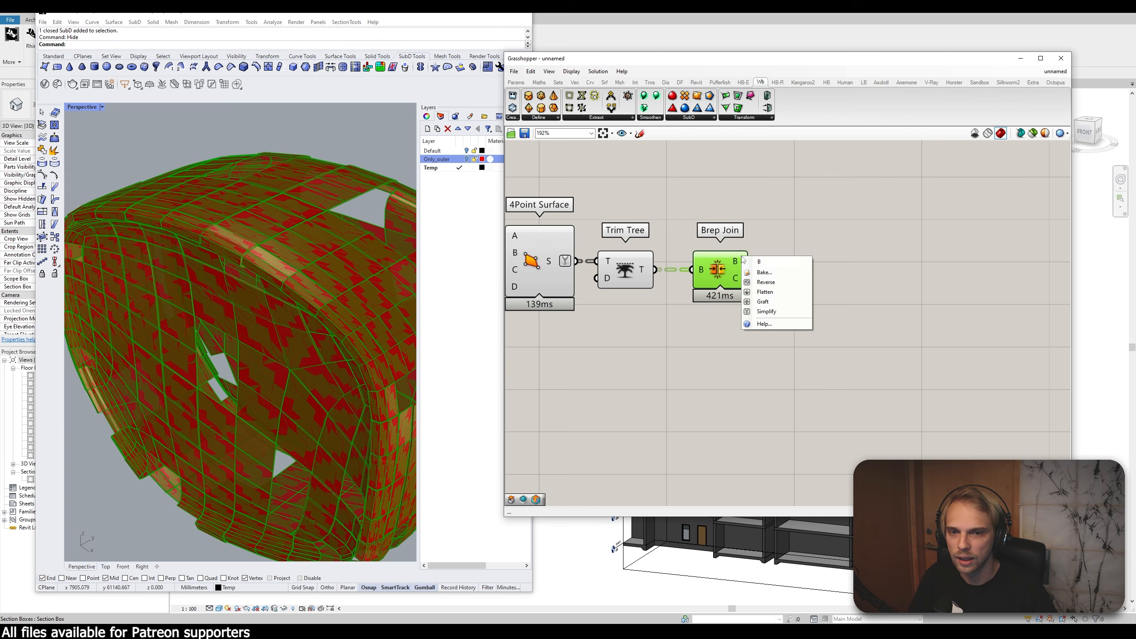
left_click(756, 293)
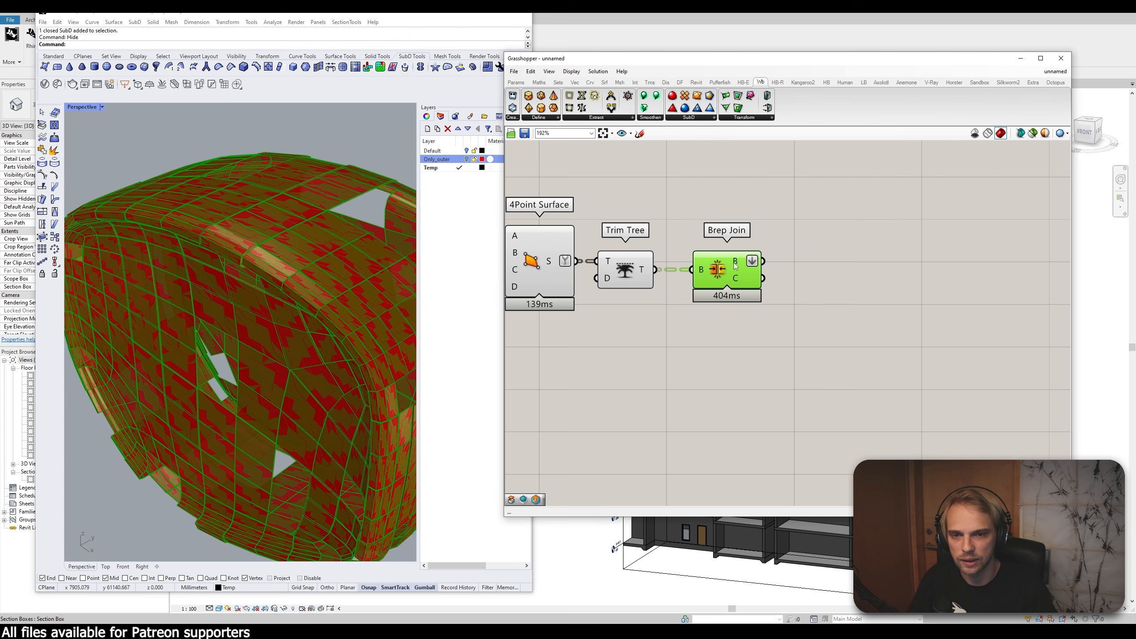
mouse_move(741, 265)
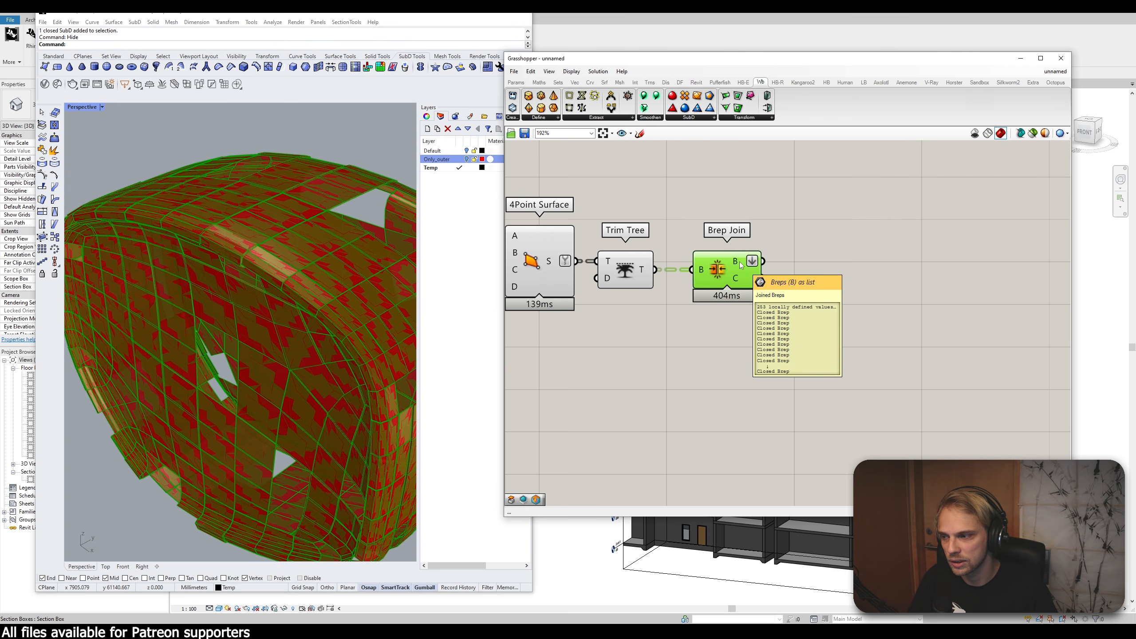
Step: Turn off the previews of the 4Point Surface and Trim Tree components
scroll(885, 273, "down", 5)
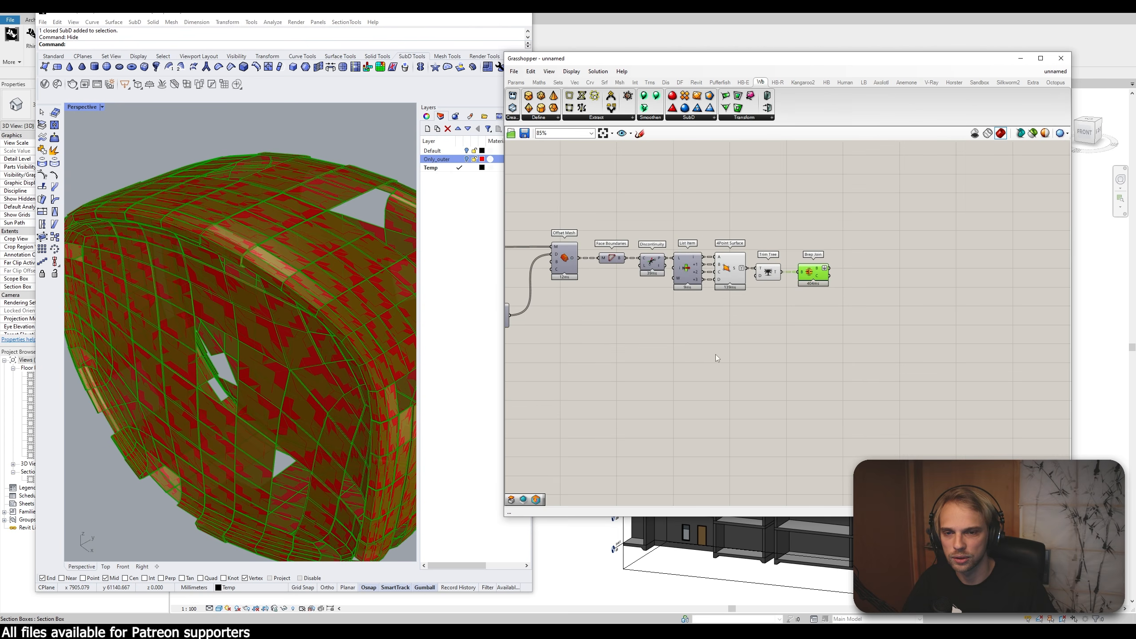
left_click_drag(764, 344, 684, 241)
middle_click(690, 239)
left_click(719, 219)
scroll(716, 286, "up", 3)
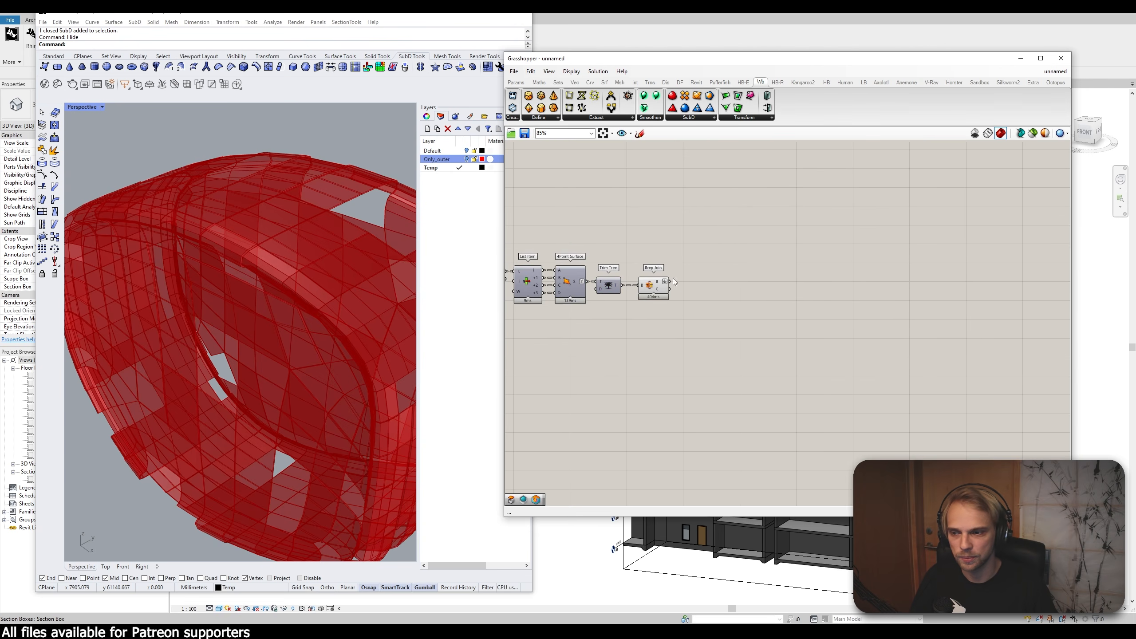
Step: Add an Add Geometry DirectShape component and place it beyond the new Brep Join component
double_click(694, 299)
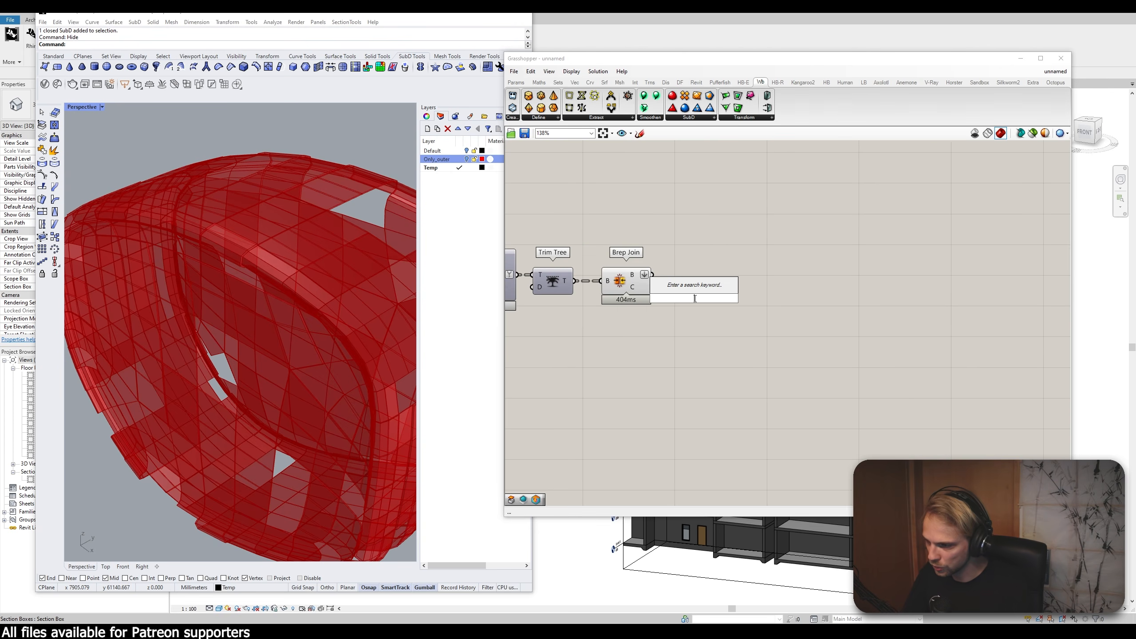
key("Escape")
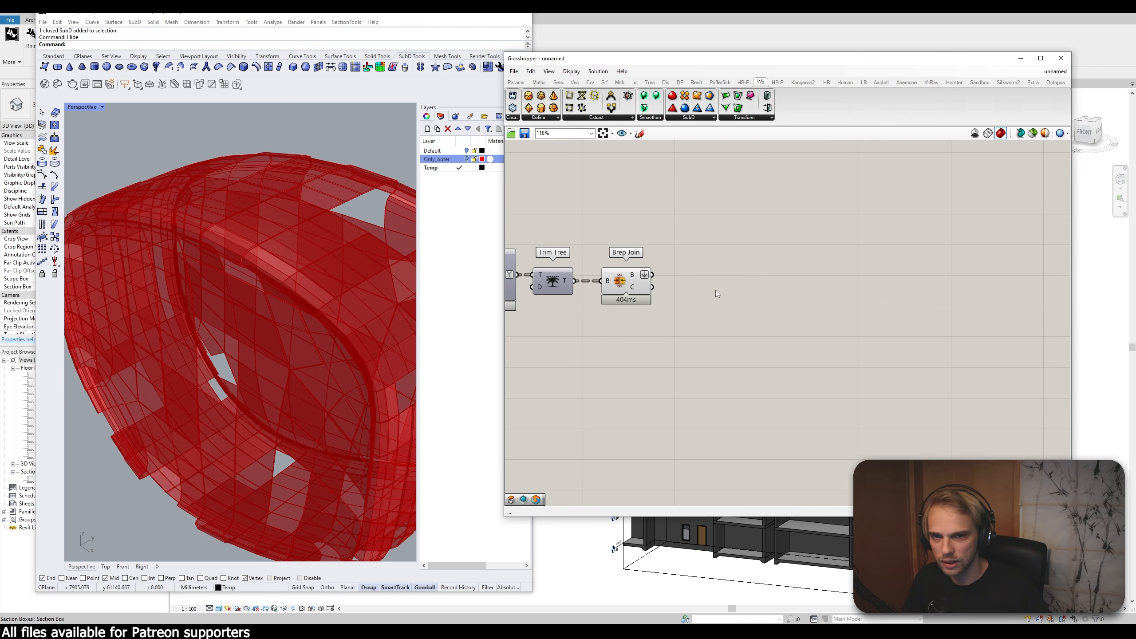
scroll(717, 291, "down", 7)
right_click_drag(808, 268, 730, 357)
scroll(815, 267, "up", 5)
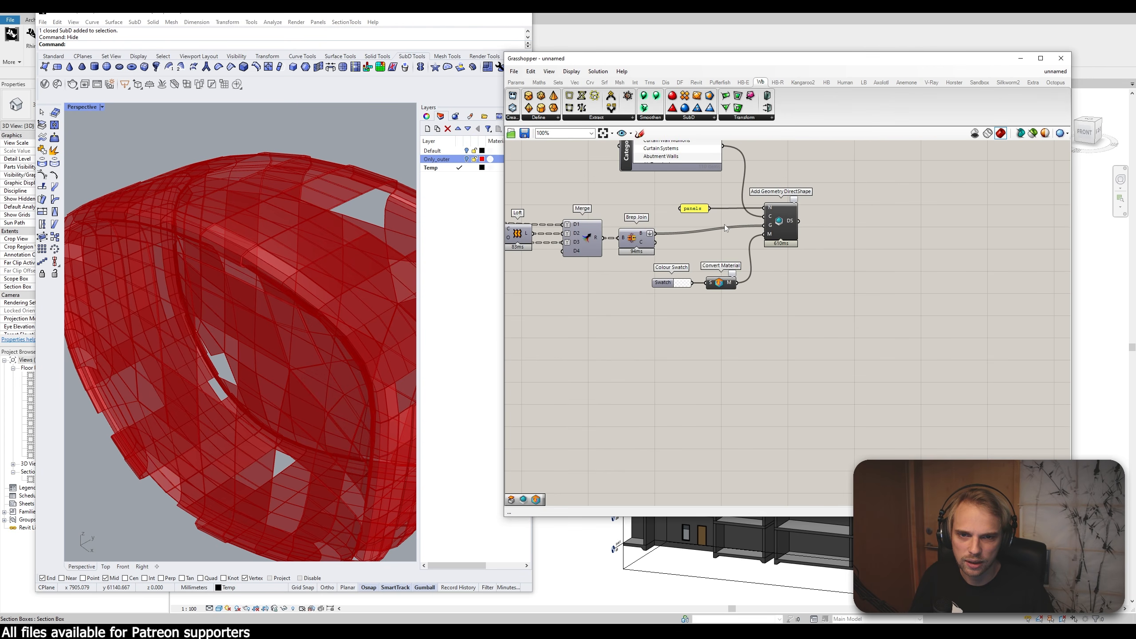
right_click_drag(725, 224, 731, 285)
scroll(742, 316, "down", 3)
scroll(582, 405, "up", 4)
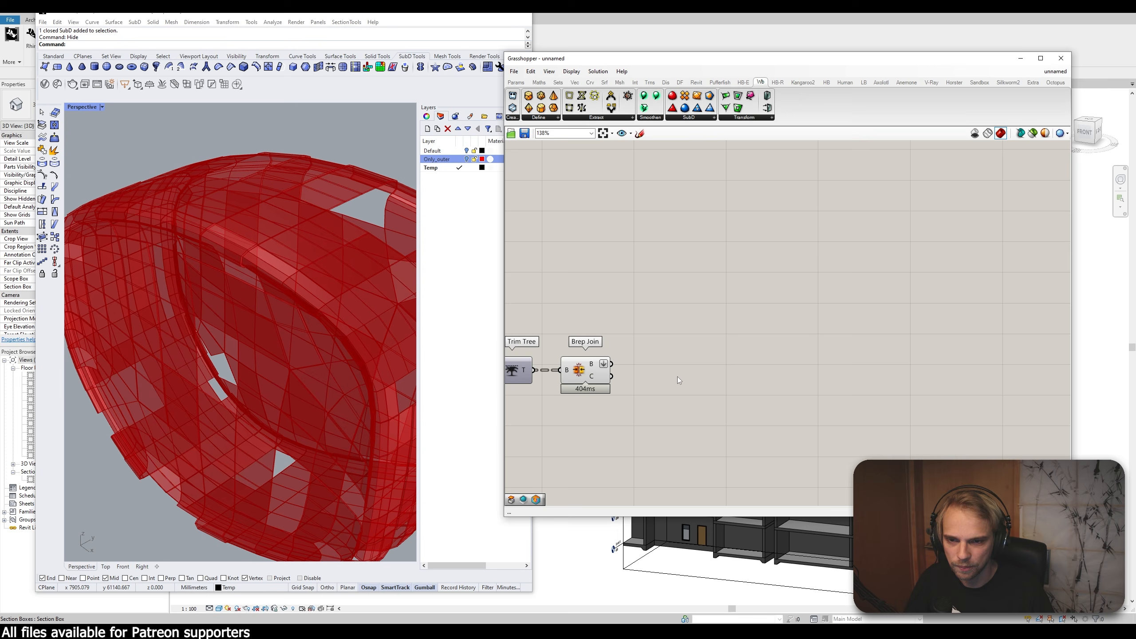
double_click(678, 377)
type("add geometry")
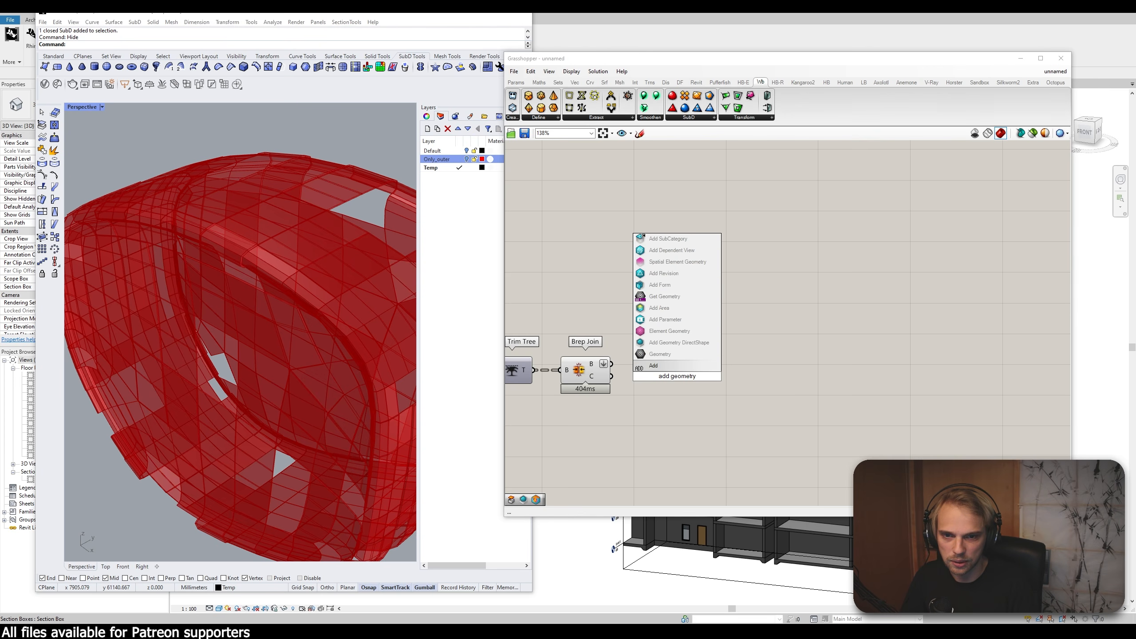
left_click(678, 342)
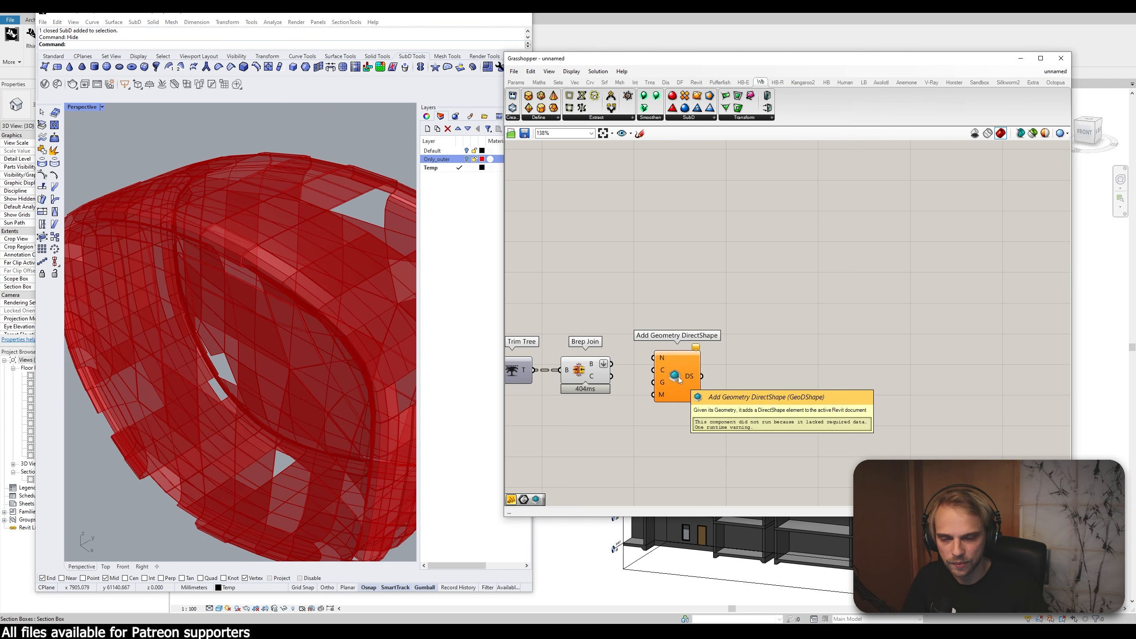
scroll(630, 374, "up", 1)
left_click_drag(608, 362, 770, 305)
Step: Add a text panel reading "outer panels" and connect it to the name input of the new Add Geometry DirectShape component
double_click(676, 256)
type("//")
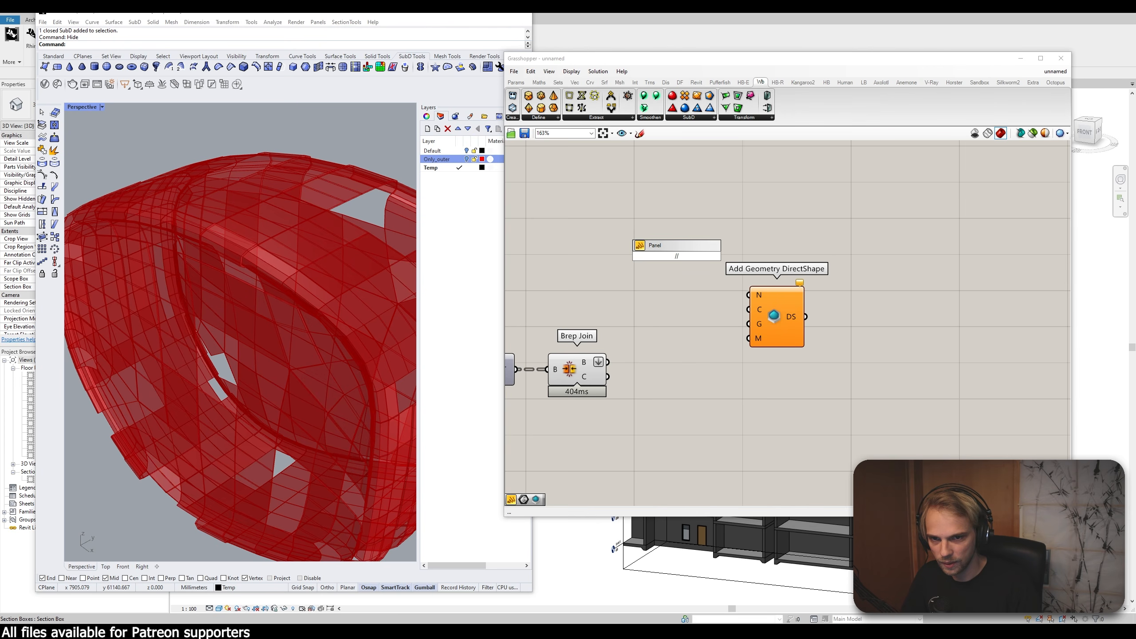
type("outer")
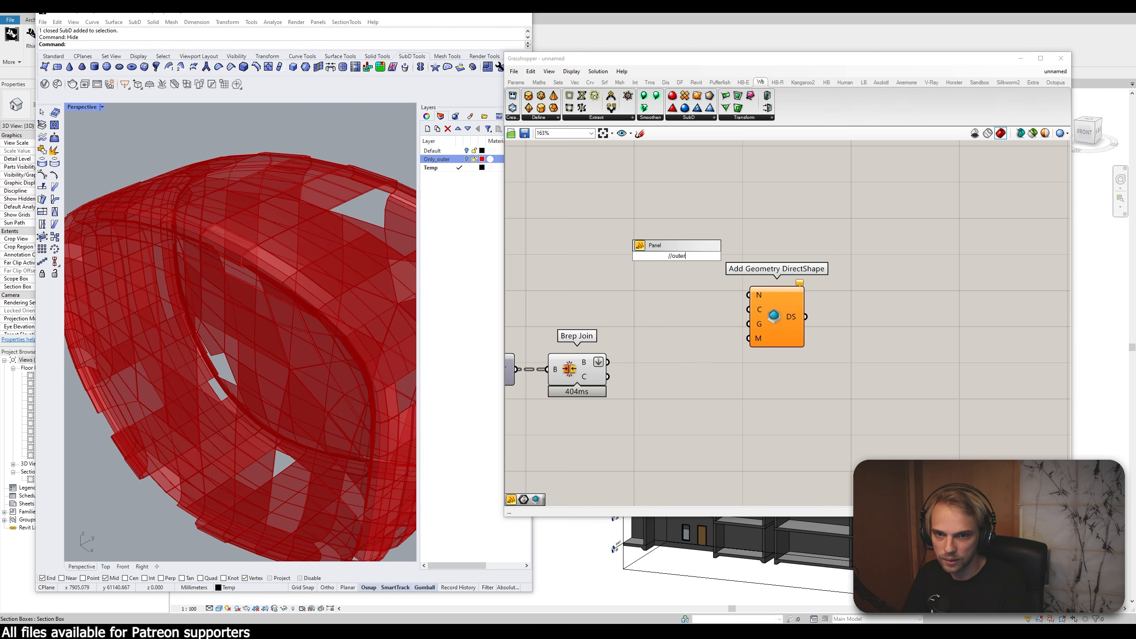
type(" panels")
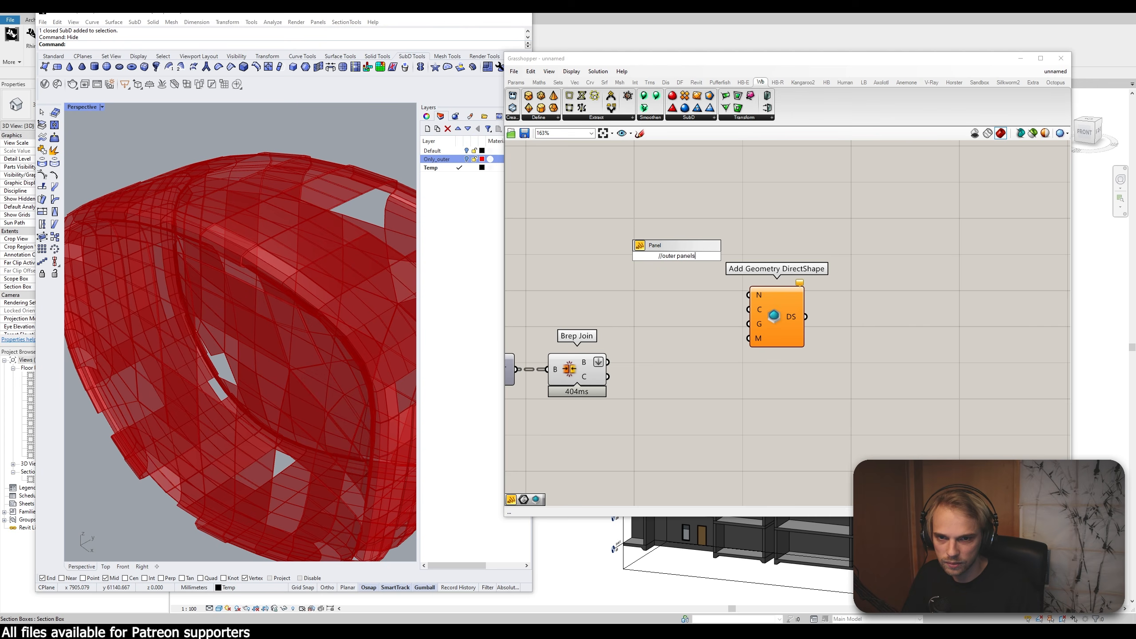
key("Return")
double_click(659, 260)
type("//")
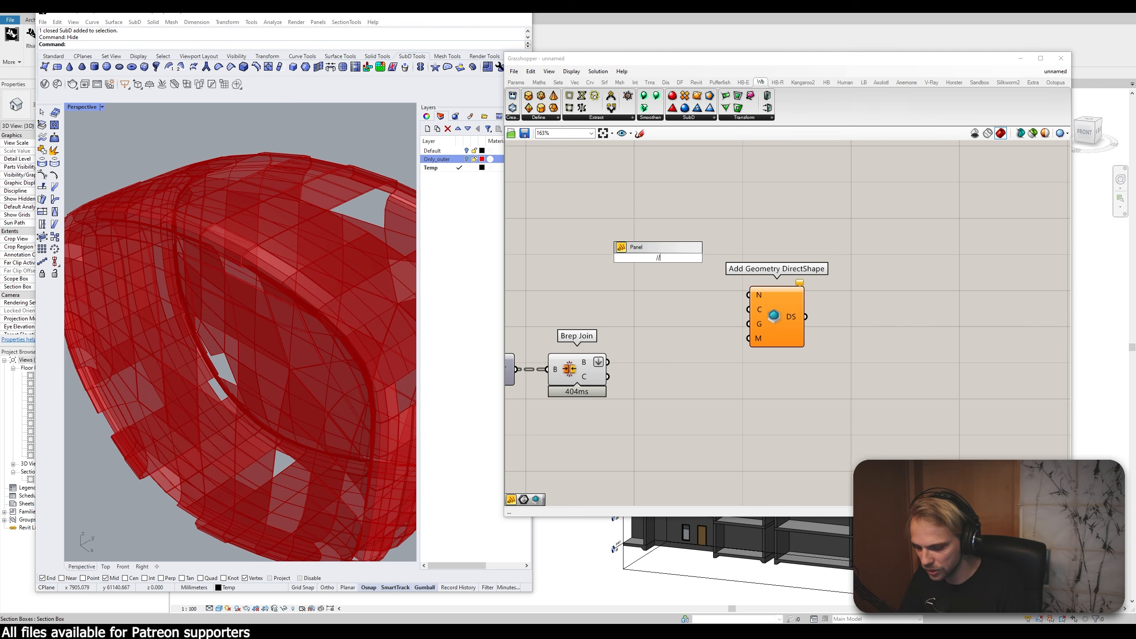
type("outer poanels")
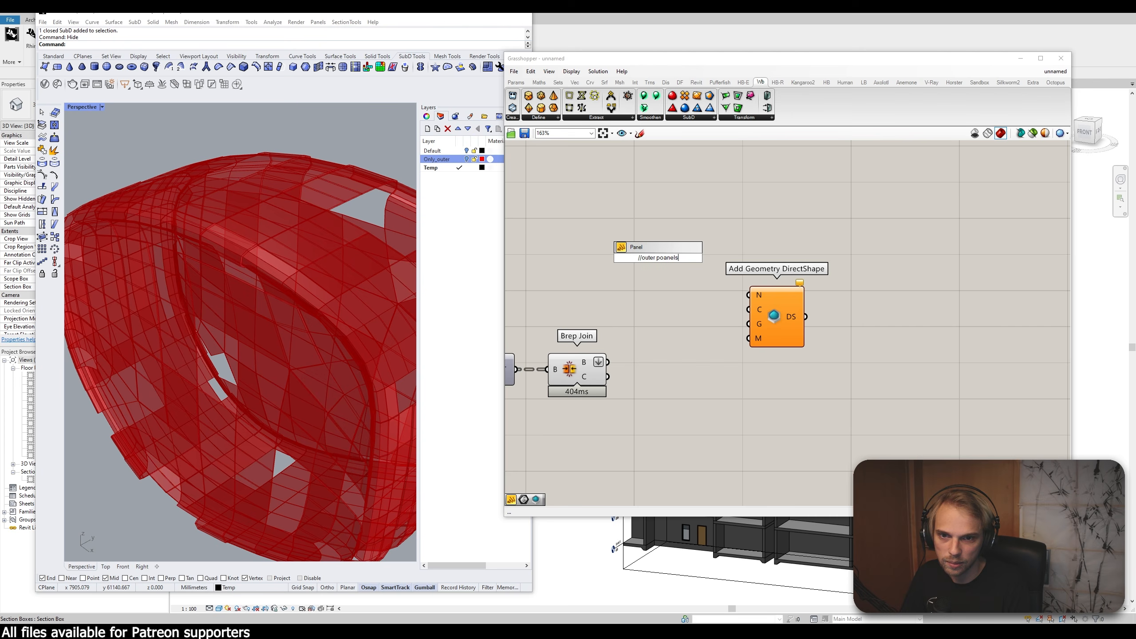
key("Return")
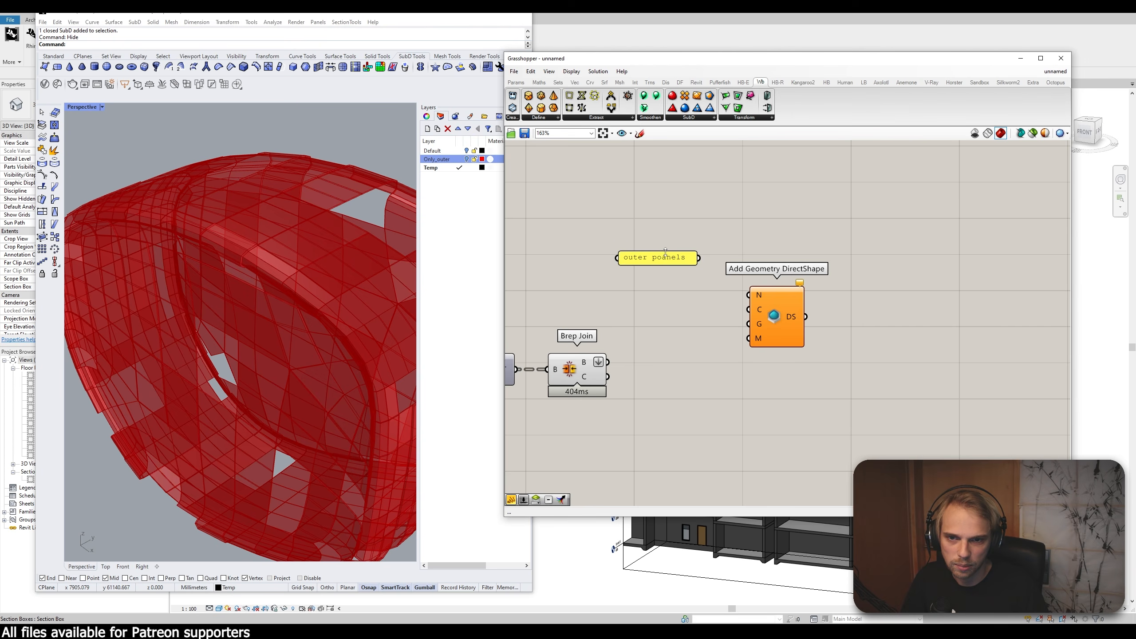
double_click(620, 259)
left_click_drag(630, 214, 625, 215)
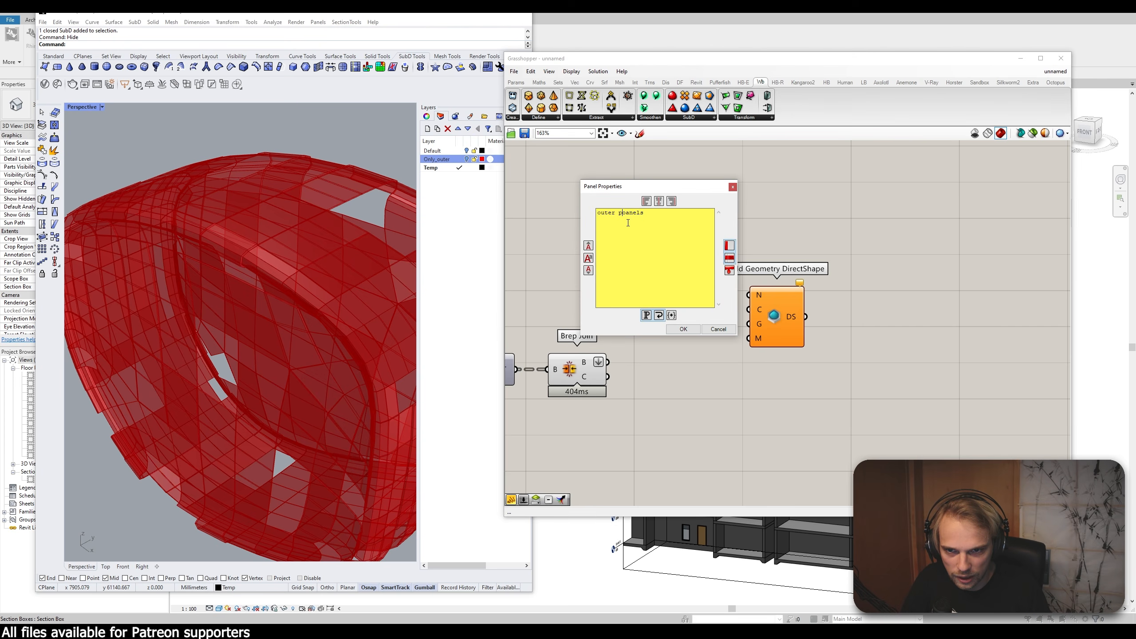
left_click(683, 329)
left_click_drag(704, 258, 749, 296)
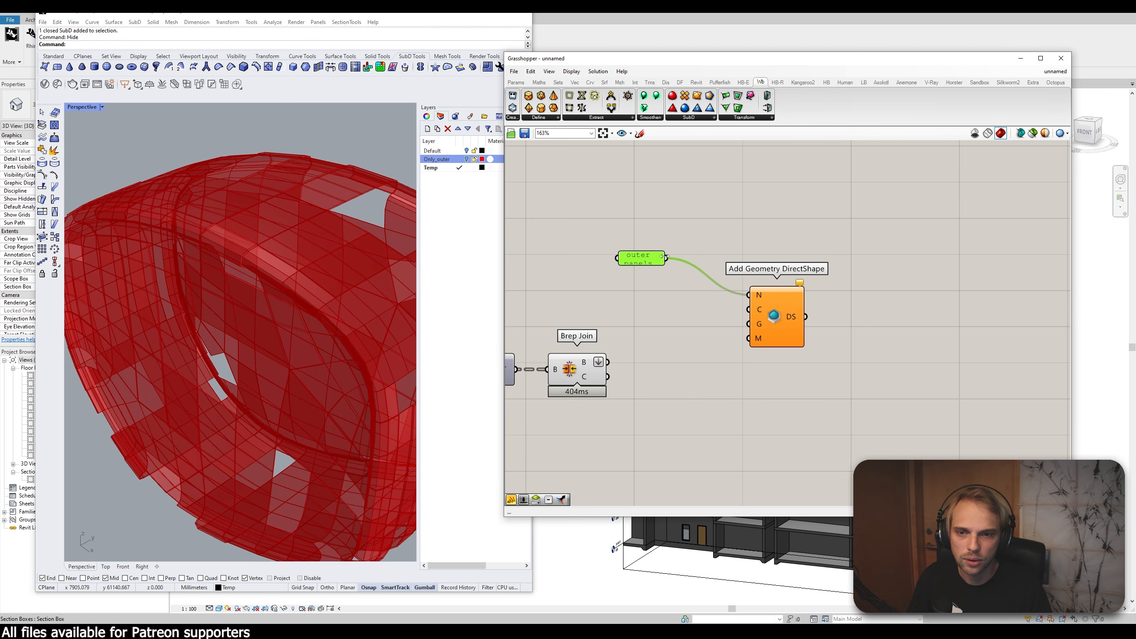
Step: Reset the original DirectShape Categories picker to Curtain Panels and place a copy of it above the "outer panels" panel
left_click(636, 318)
scroll(700, 336, "down", 4)
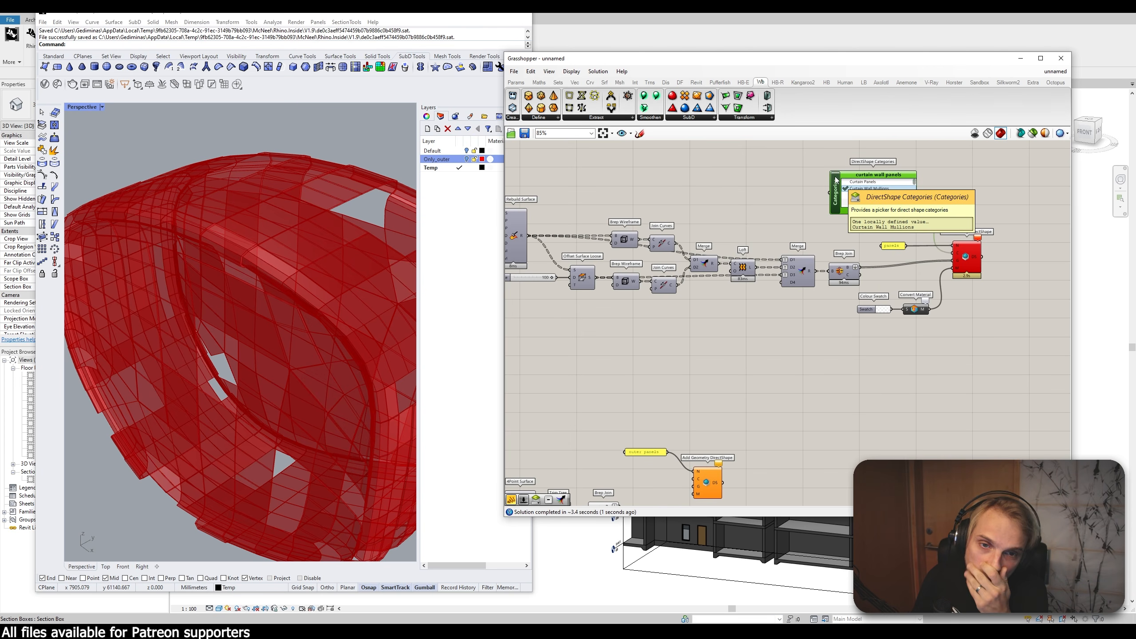
left_click(858, 182)
left_click_drag(837, 193, 606, 414)
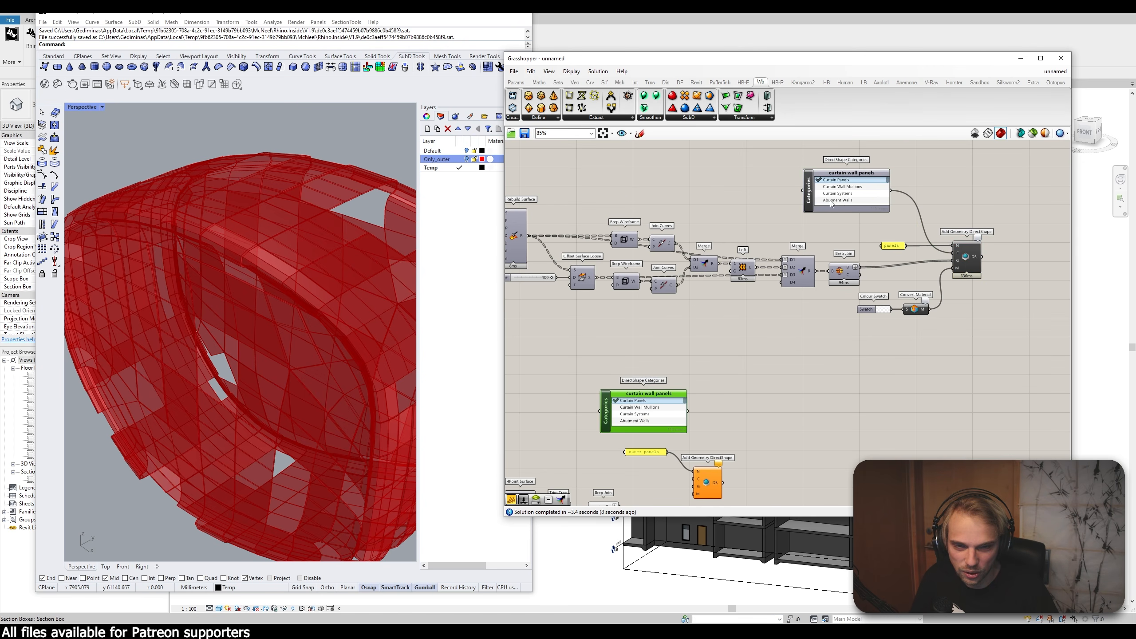
right_click_drag(682, 355, 749, 294)
left_click(749, 296)
scroll(676, 373, "up", 3)
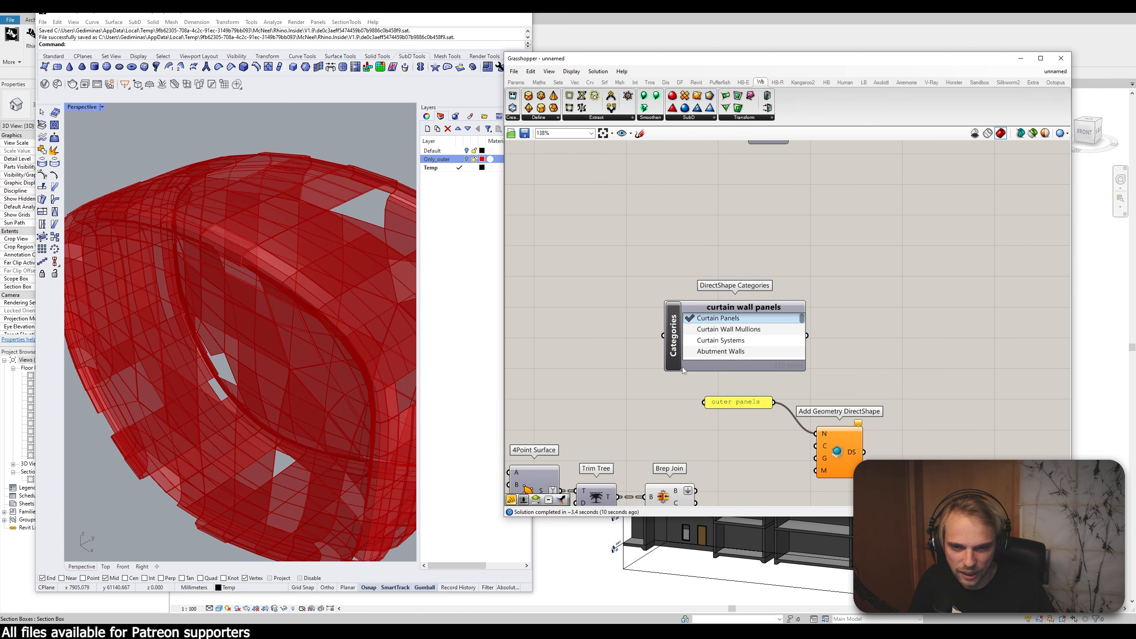
Step: Filter the copied DirectShape Categories picker by "generic", choose Generic Models and connect it to the category input of Add Geometry DirectShape
double_click(719, 308)
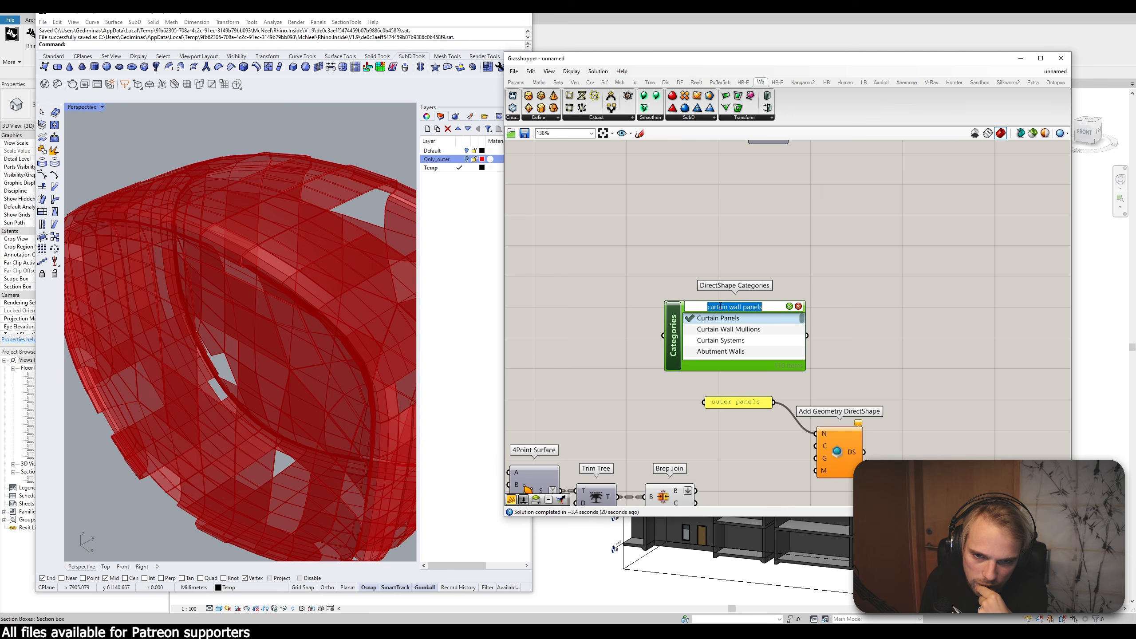
type("gen")
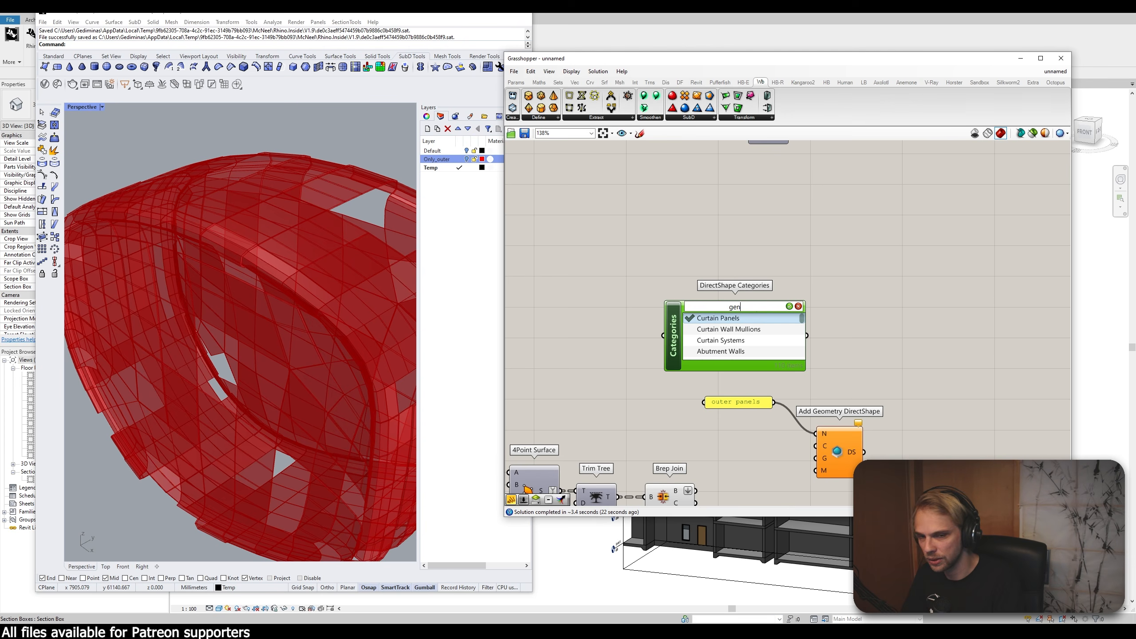
type("eric")
key("Return")
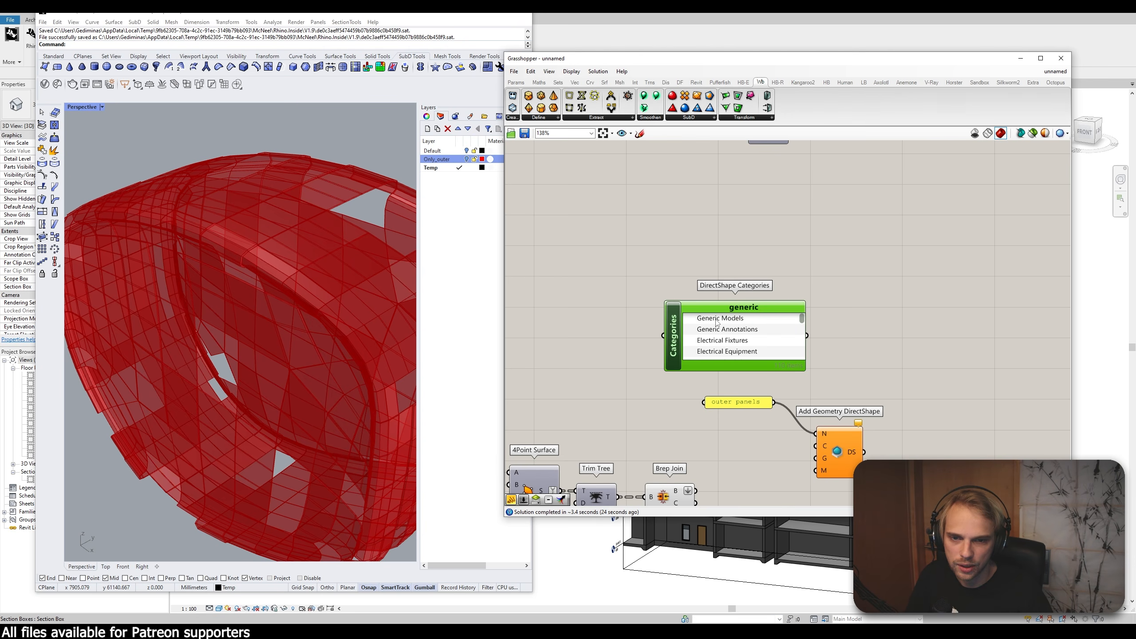
left_click_drag(673, 352, 637, 370)
left_click(776, 366)
right_click_drag(776, 365, 758, 313)
left_click_drag(752, 301, 799, 394)
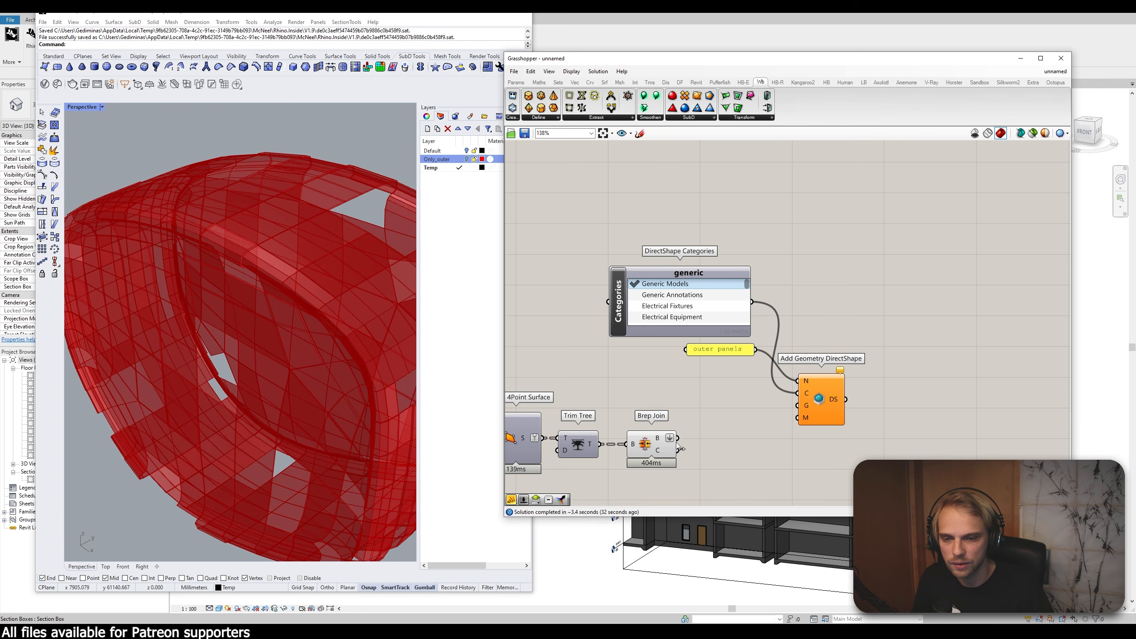
Step: Connect the Brep Join's Breps output to the geometry input of Add Geometry DirectShape and inspect the outer panels in Revit's 3D view
left_click_drag(678, 438, 796, 407)
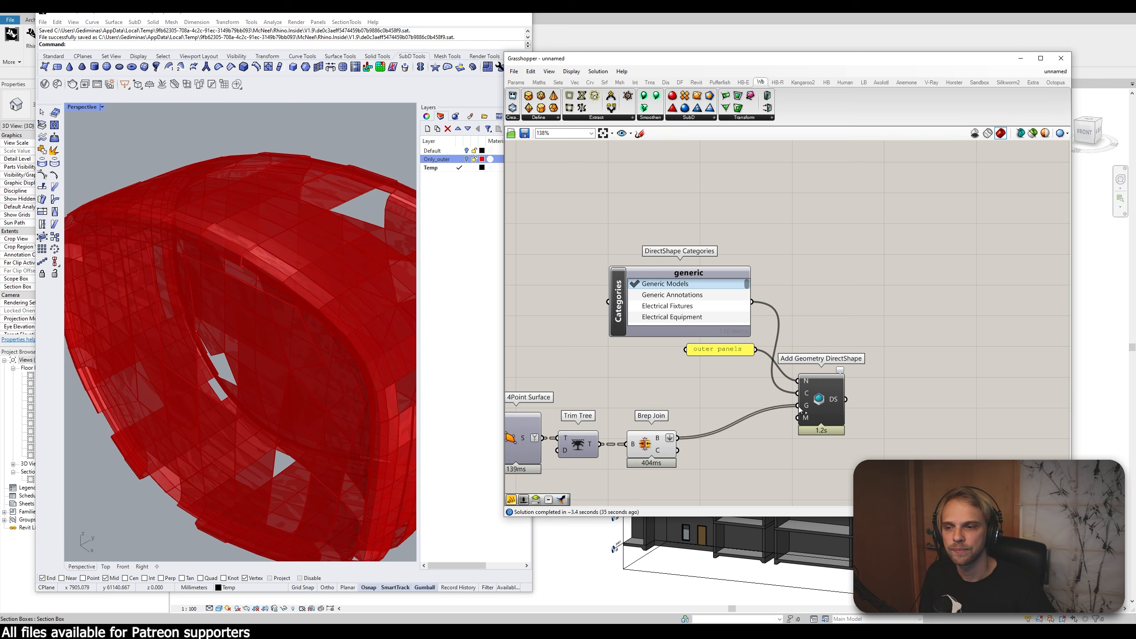
left_click(483, 13)
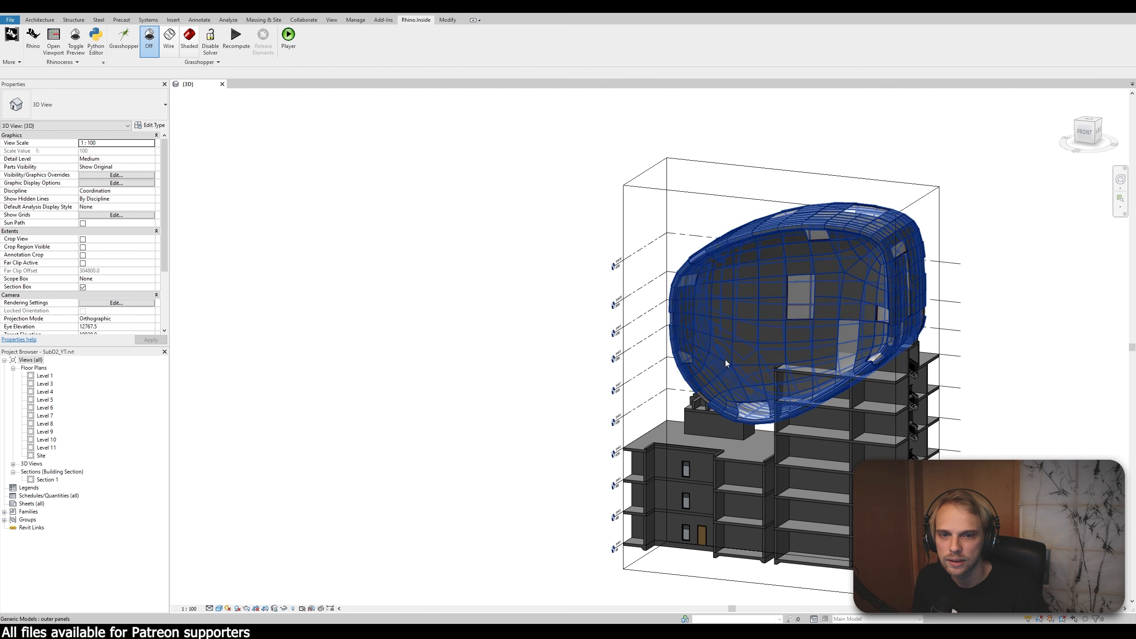
middle_click_drag(572, 301, 452, 311, "shift")
scroll(940, 271, "up", 4)
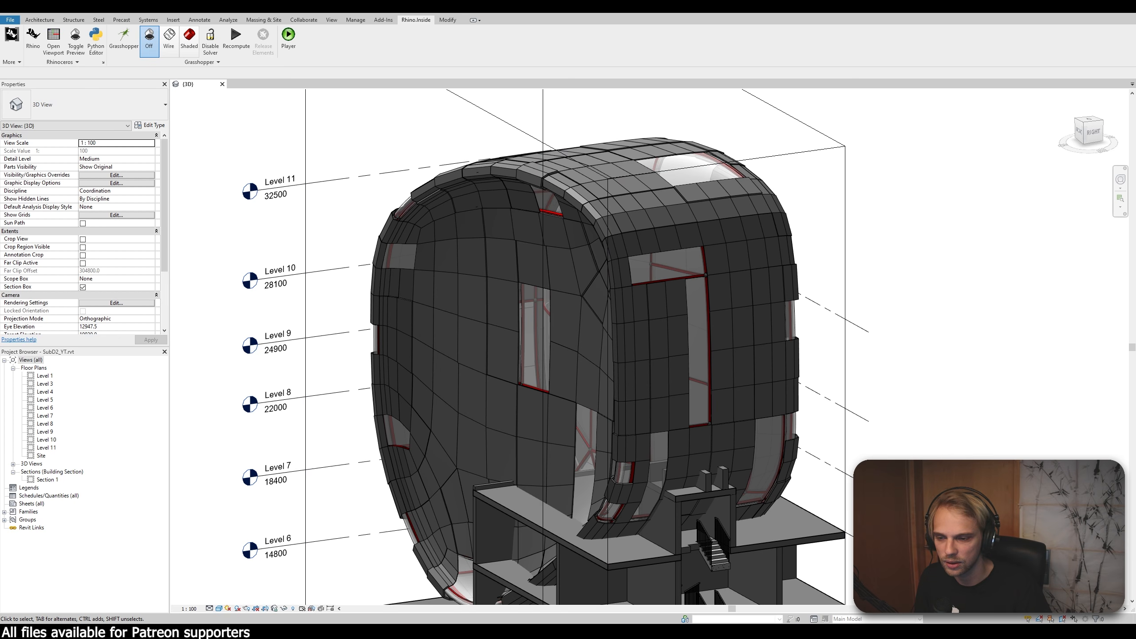
Step: Switch back to Grasshopper and add a Colour Swatch component below the Add Geometry DirectShape component
key("alt+Tab")
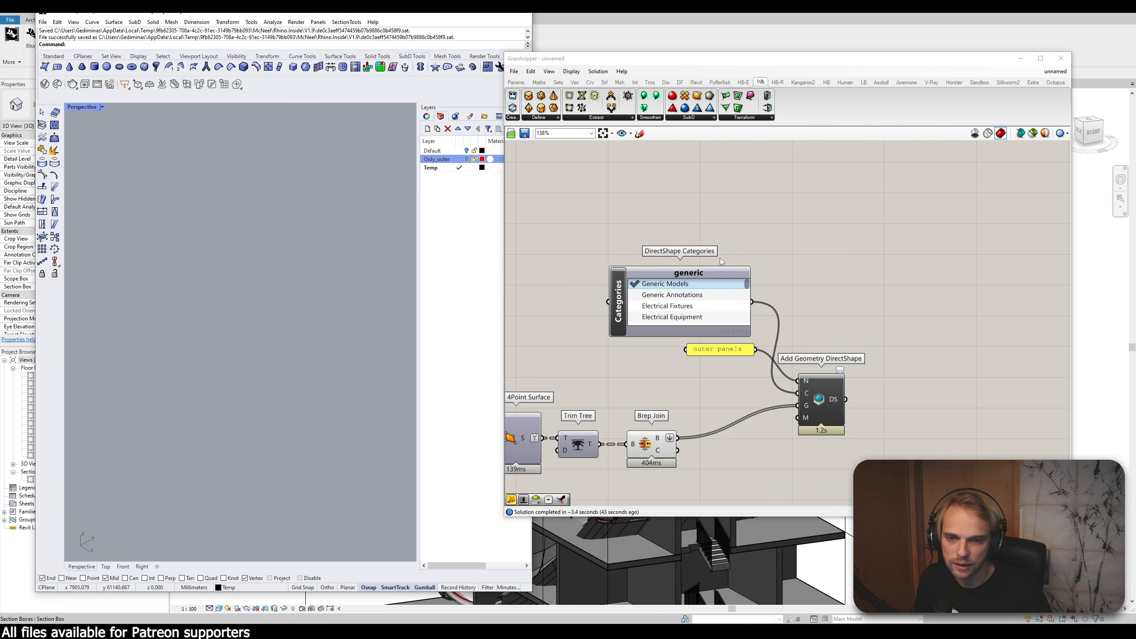
right_click_drag(789, 415, 794, 305)
double_click(784, 374)
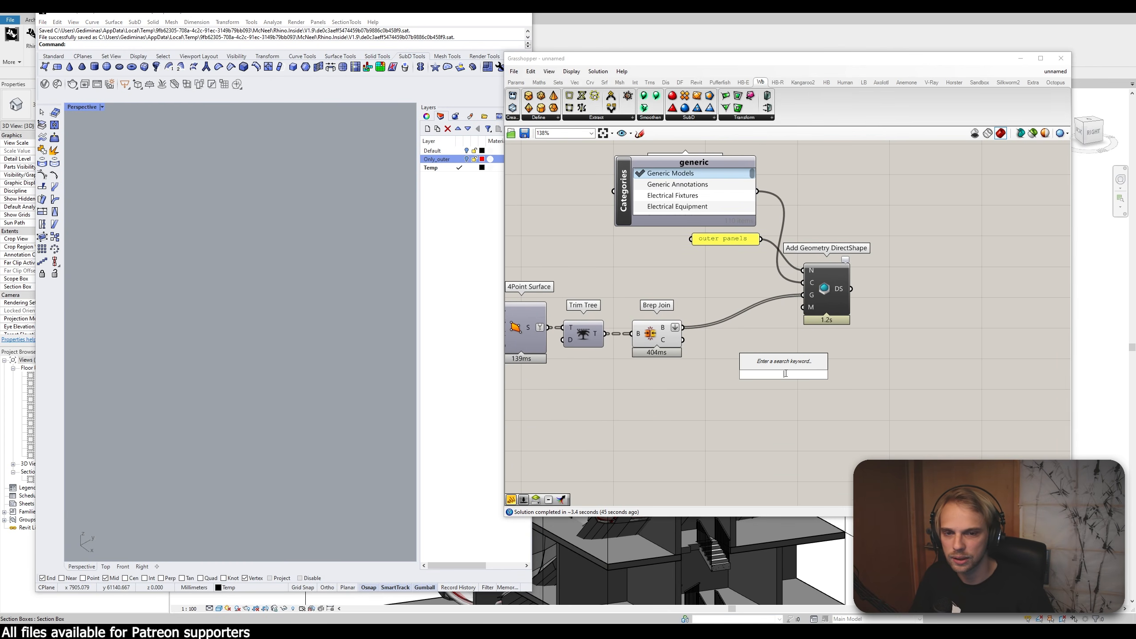
key("Escape")
left_click(286, 296)
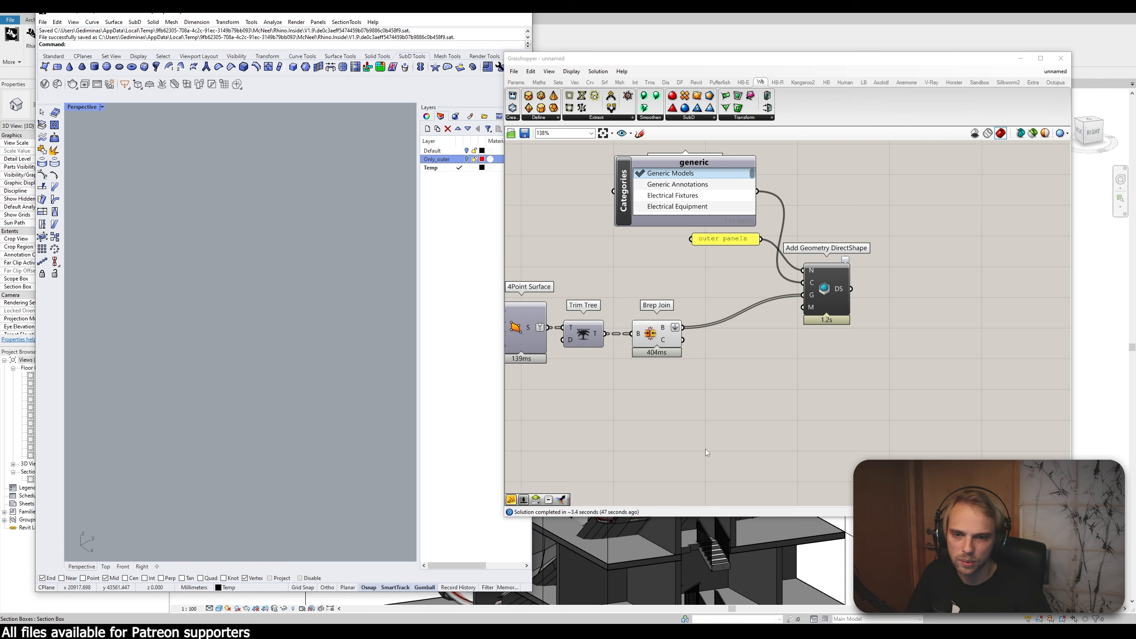
double_click(739, 411)
type("s")
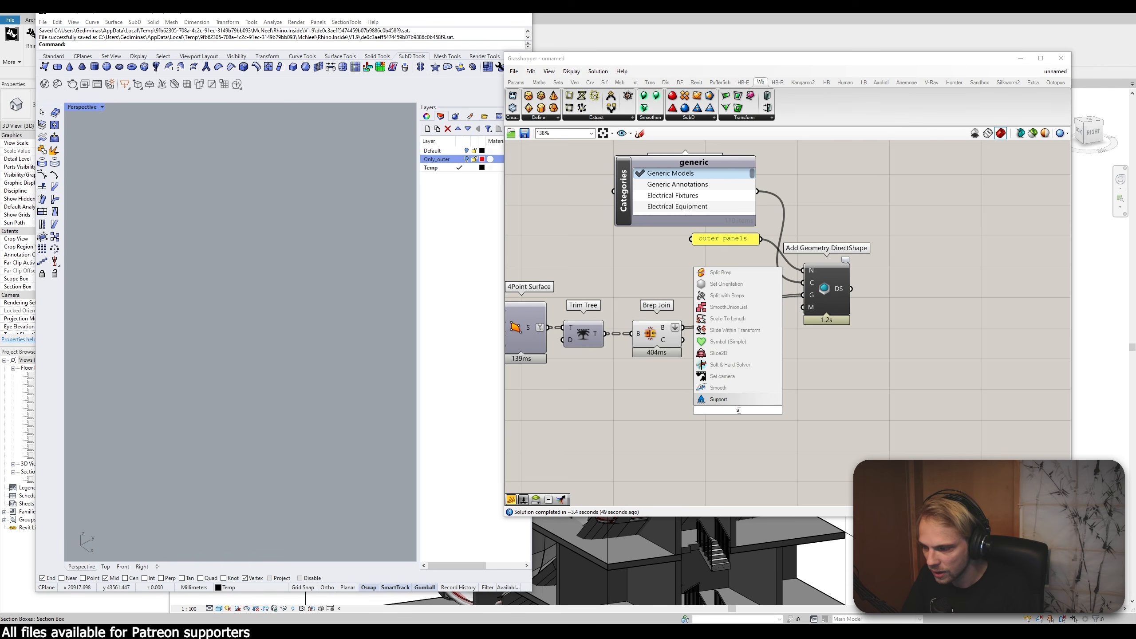
type("wqat")
key("BackSpace")
key("BackSpace")
key("BackSpace")
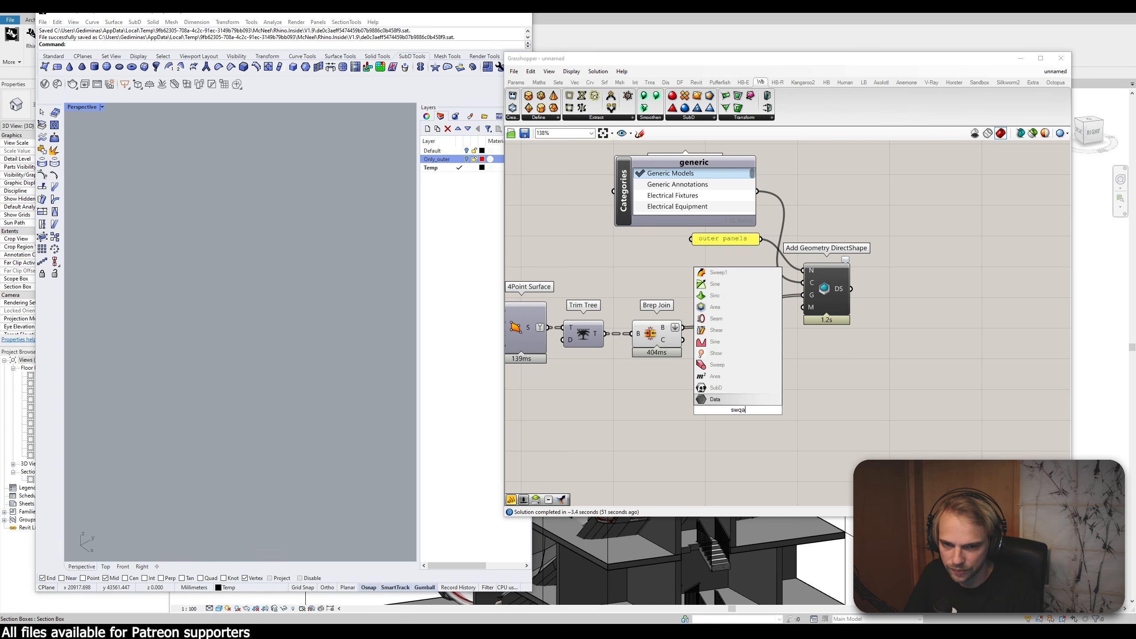
type("at")
key("Return")
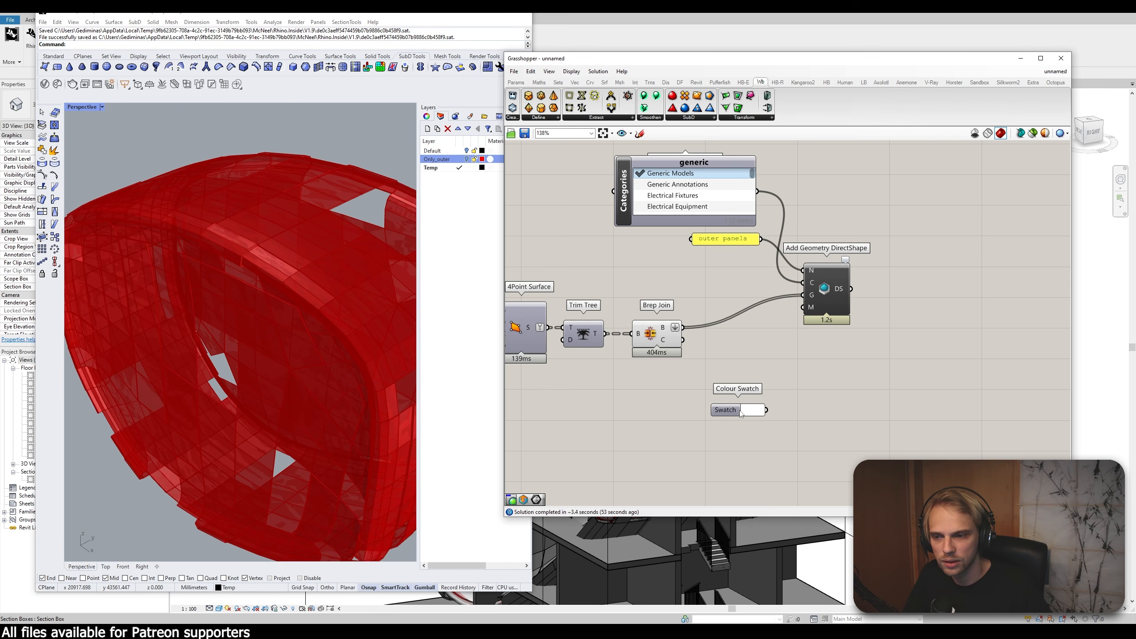
Step: Set the Colour Swatch to a medium blue and move it directly below the Brep Join component
left_click(748, 411)
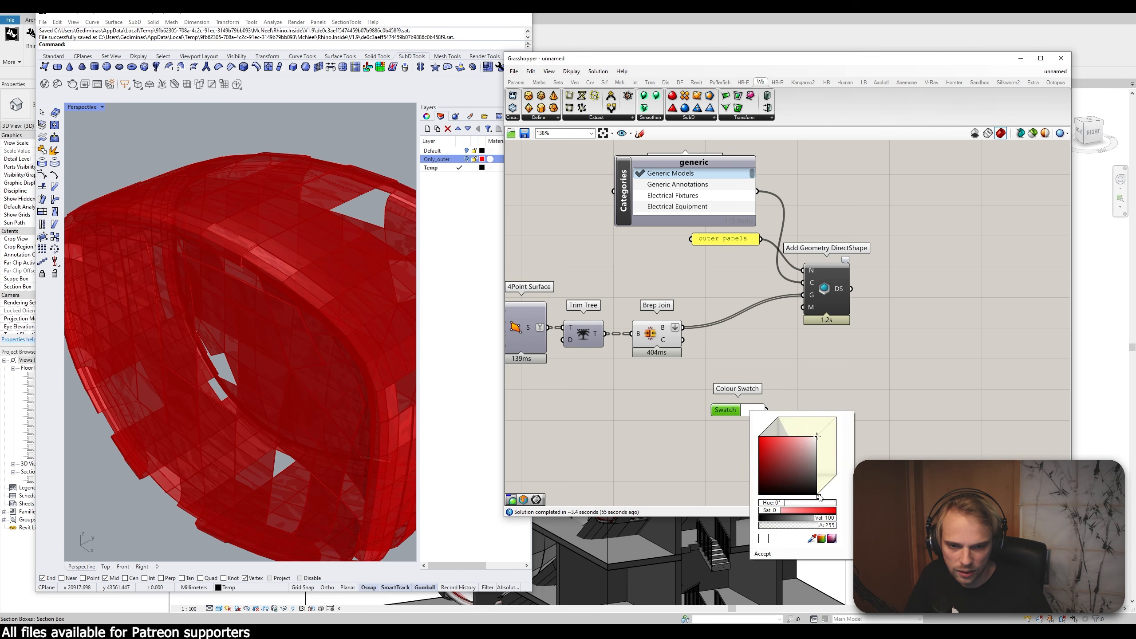
left_click_drag(821, 500, 832, 490)
left_click_drag(791, 425, 778, 440)
left_click(821, 365)
left_click_drag(725, 409, 671, 402)
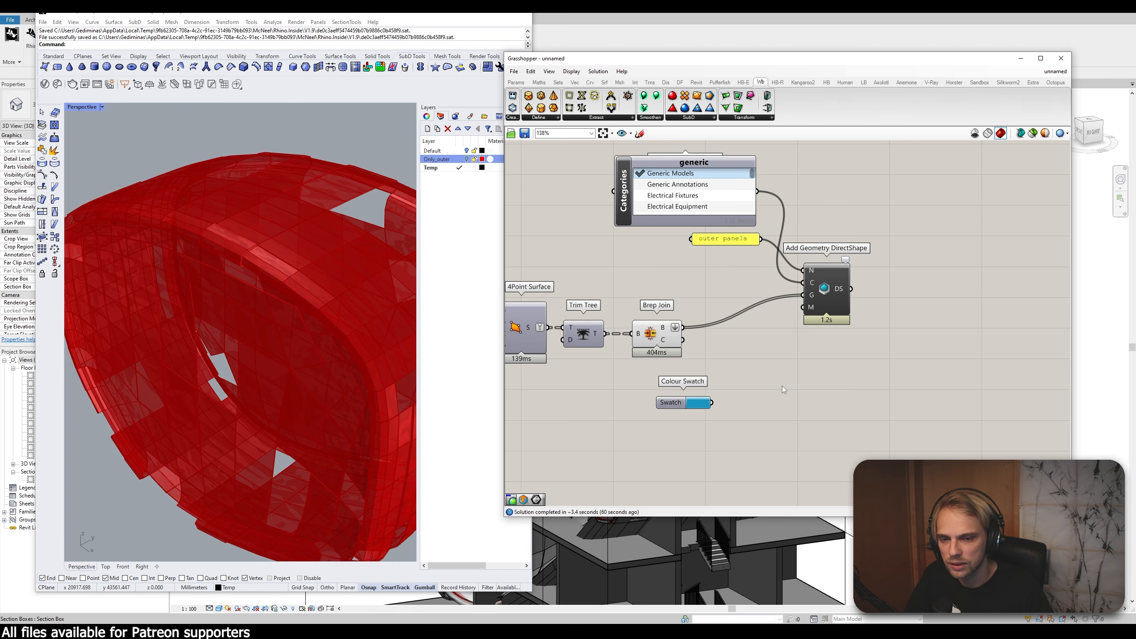
double_click(783, 386)
type("swa")
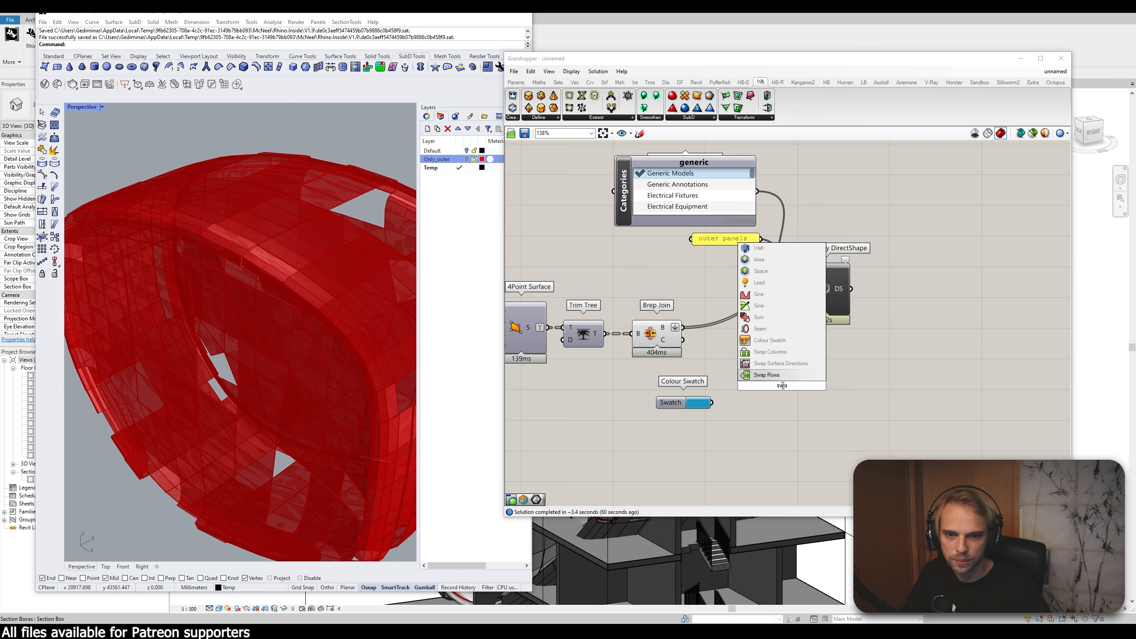
left_click(764, 340)
left_click(766, 388)
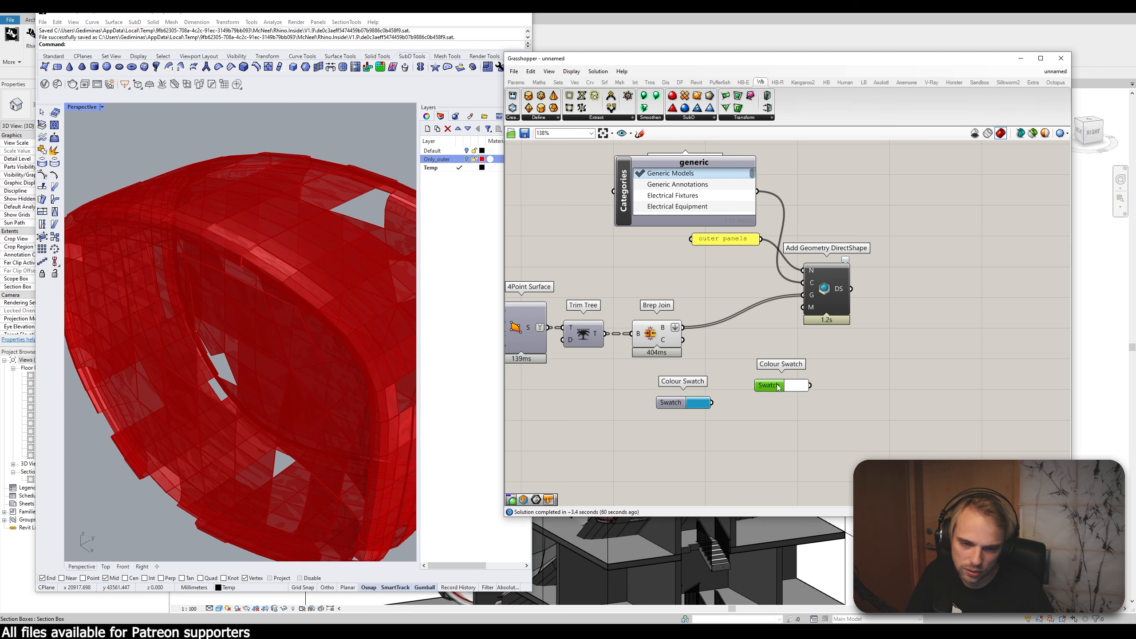
key("Delete")
Step: Add a Convert Material component beside the Colour Swatch and wire the swatch through it into the material input of Add Geometry DirectShape
double_click(767, 387)
type("convert")
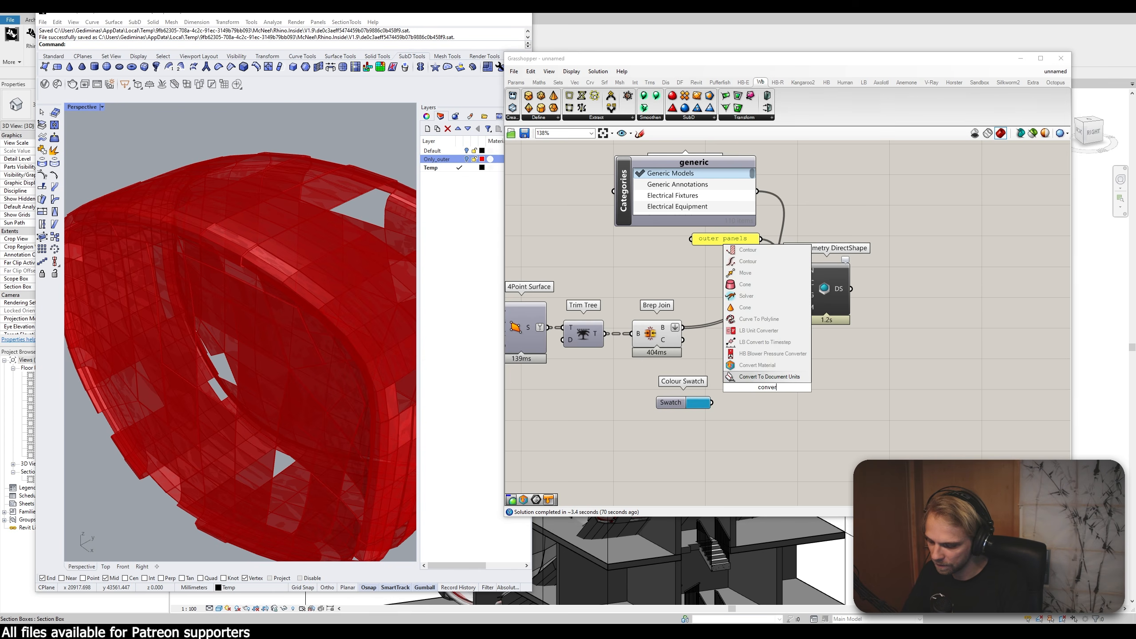
left_click(764, 366)
left_click_drag(712, 403, 810, 316)
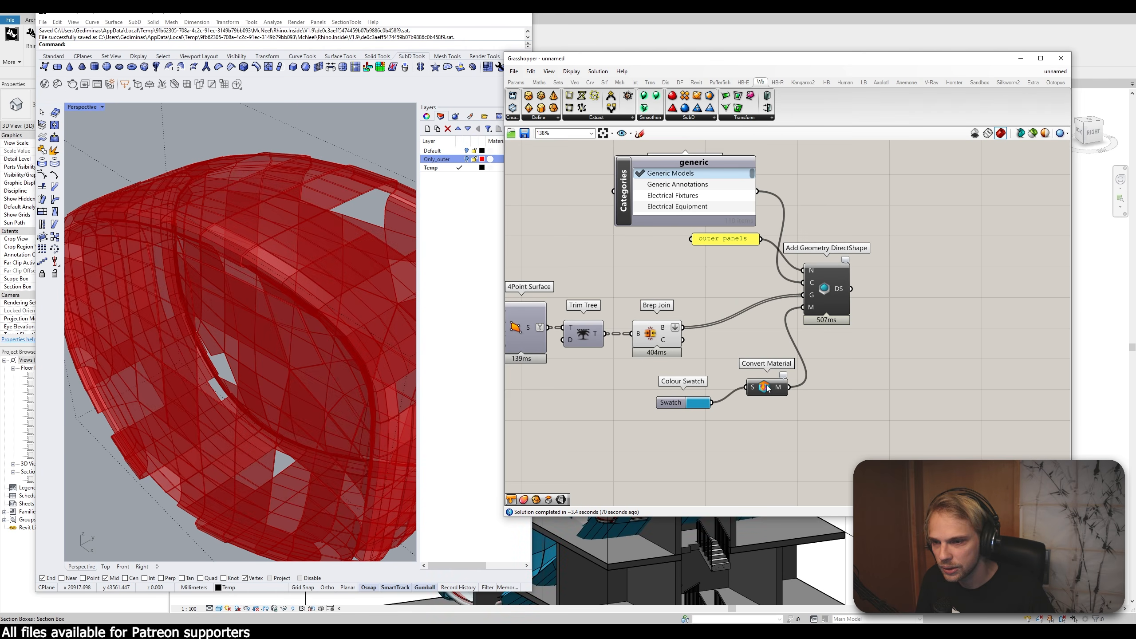
left_click_drag(765, 393, 752, 416)
left_click(641, 377)
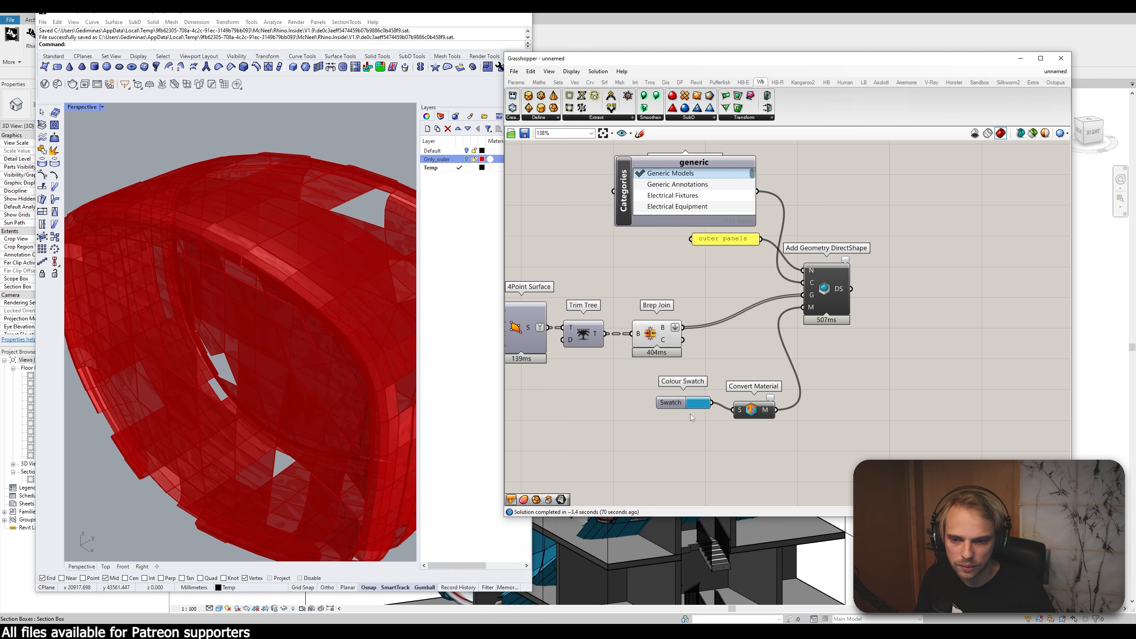
Step: Uncover Revit's 3D view and inspect the coloured outer panels from several angles before returning to the Grasshopper definition
left_click(433, 231)
left_click_drag(811, 56, 238, 133)
scroll(760, 296, "down", 3)
middle_click_drag(760, 296, 950, 294, "shift")
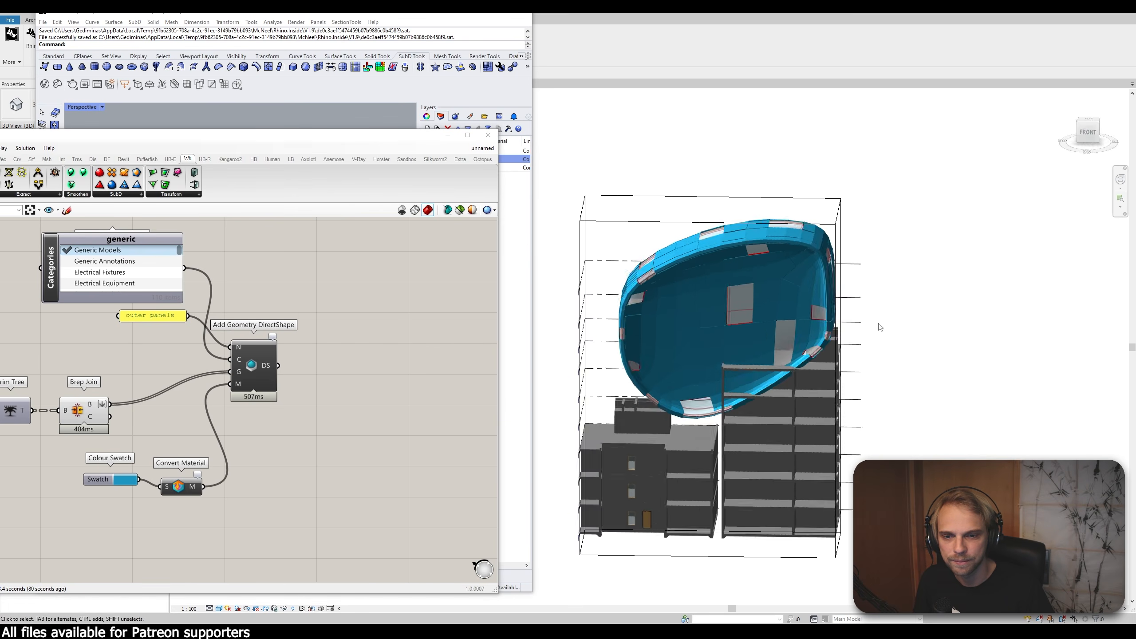
scroll(950, 294, "up", 5)
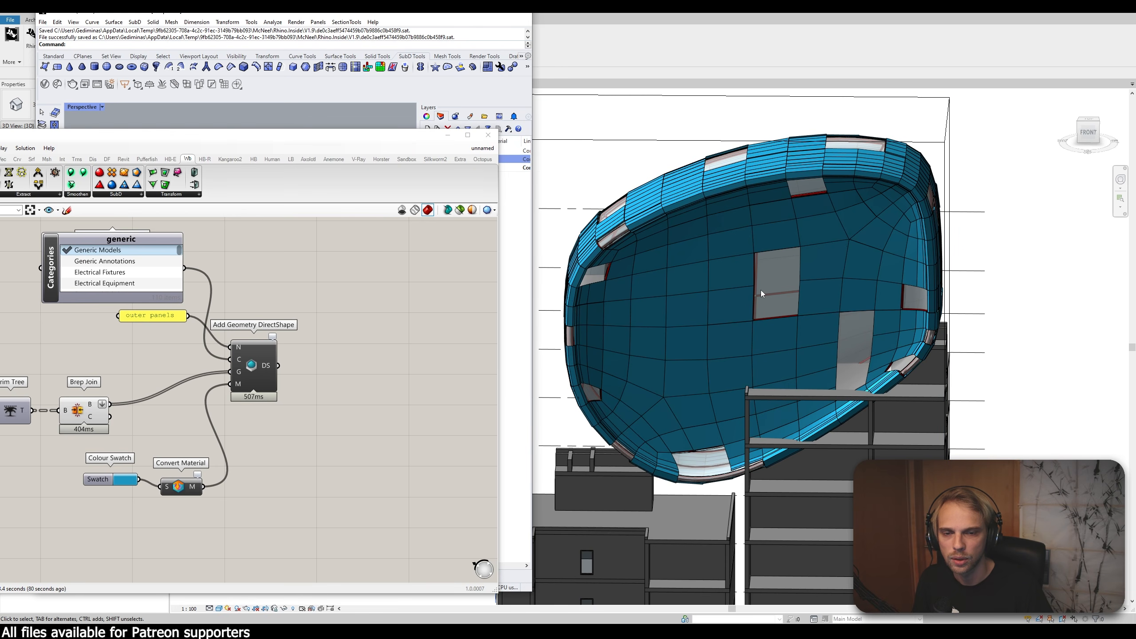
middle_click_drag(785, 306, 649, 331, "shift")
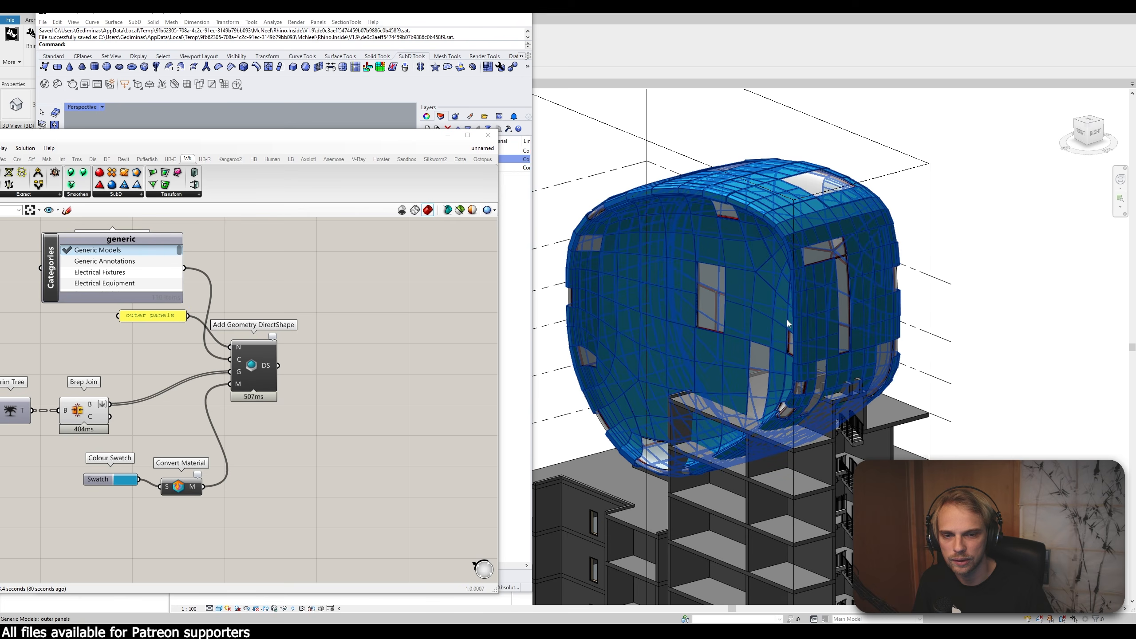
scroll(786, 324, "down", 1)
left_click_drag(375, 136, 971, 111)
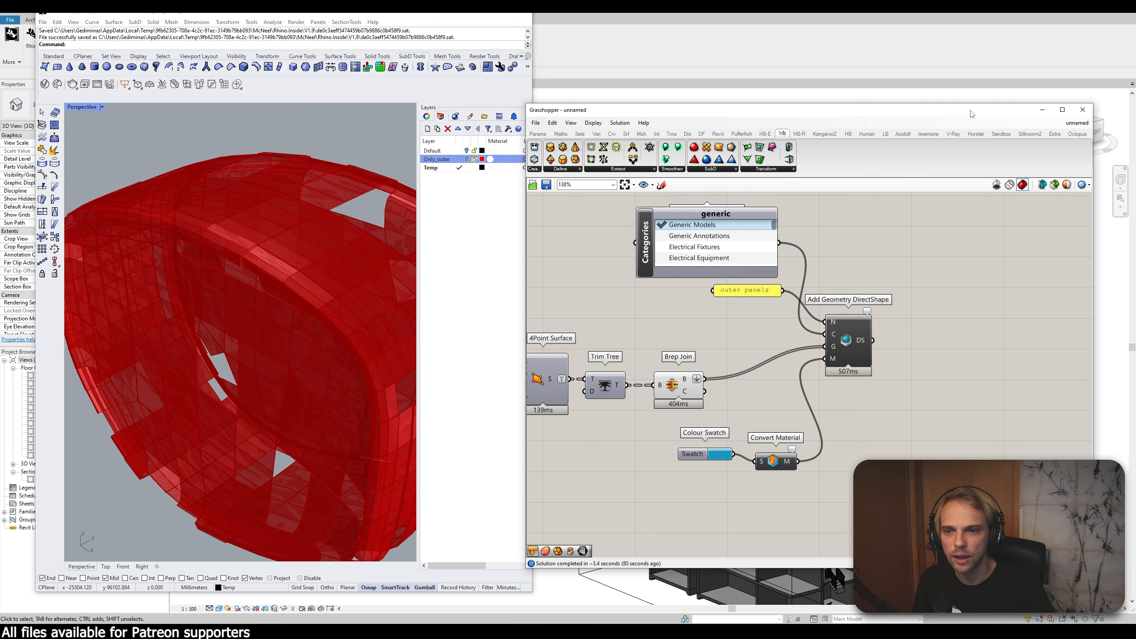
Step: Switch to the full Rhino window, turn on the Only_outer and Default layers and show the hidden objects
left_click(501, 16)
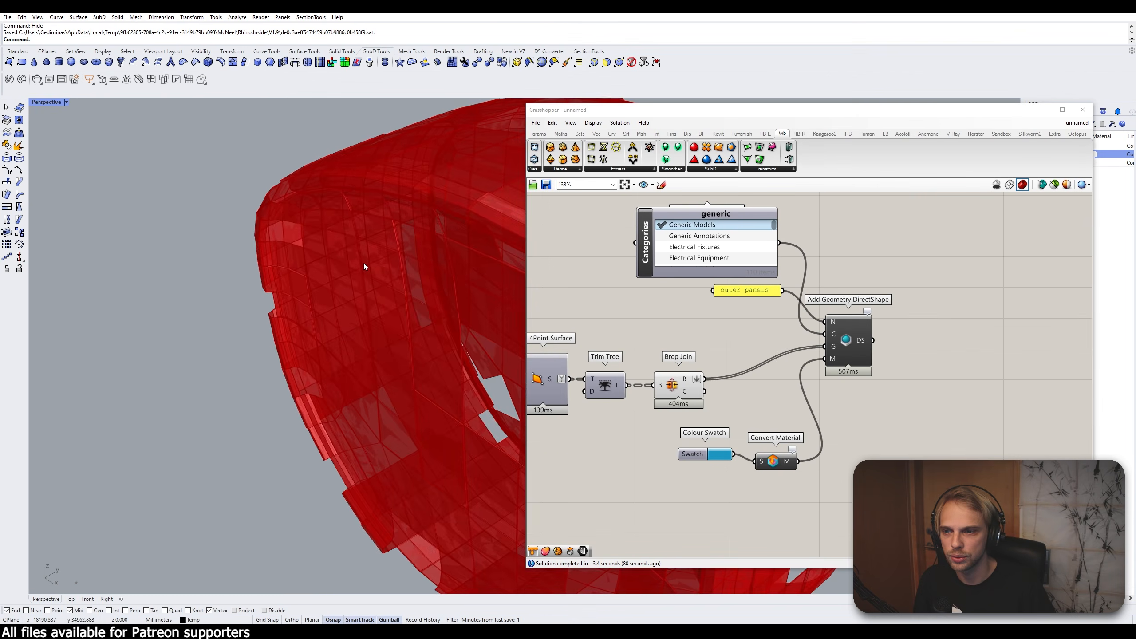
scroll(438, 250, "down", 5)
scroll(465, 208, "up", 2)
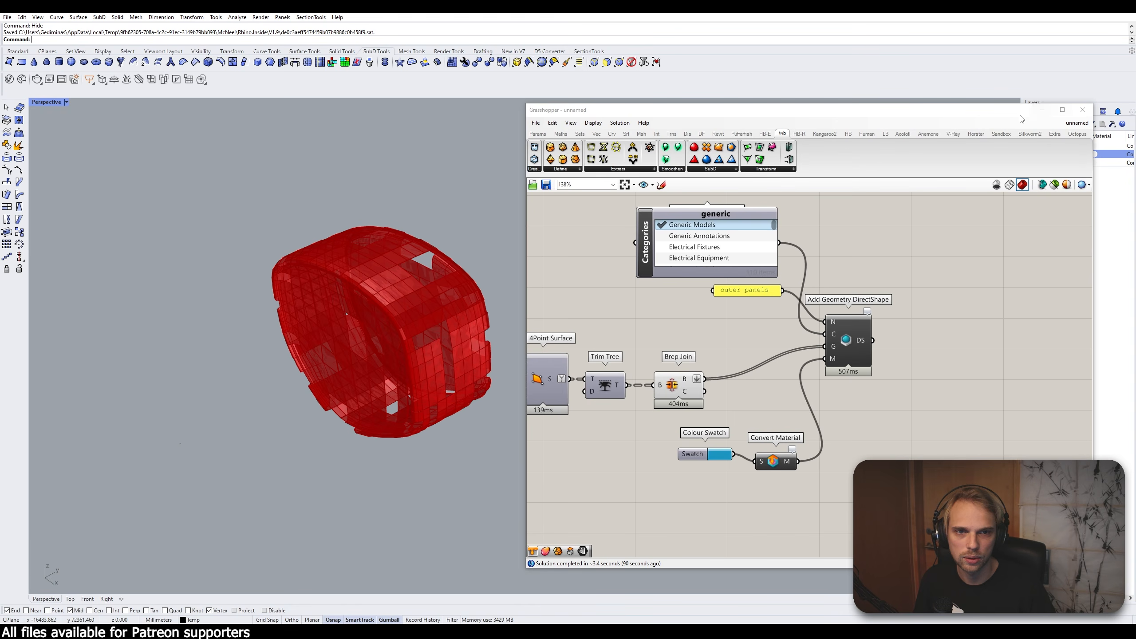
left_click_drag(1019, 116, 992, 283)
left_click(1072, 154)
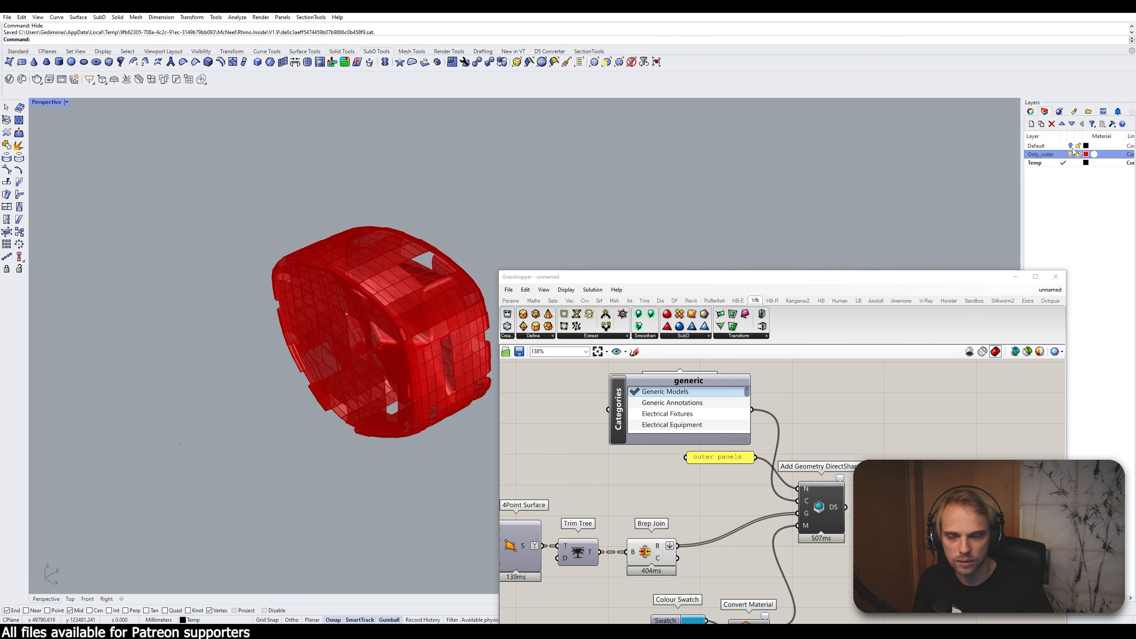
left_click(1072, 147)
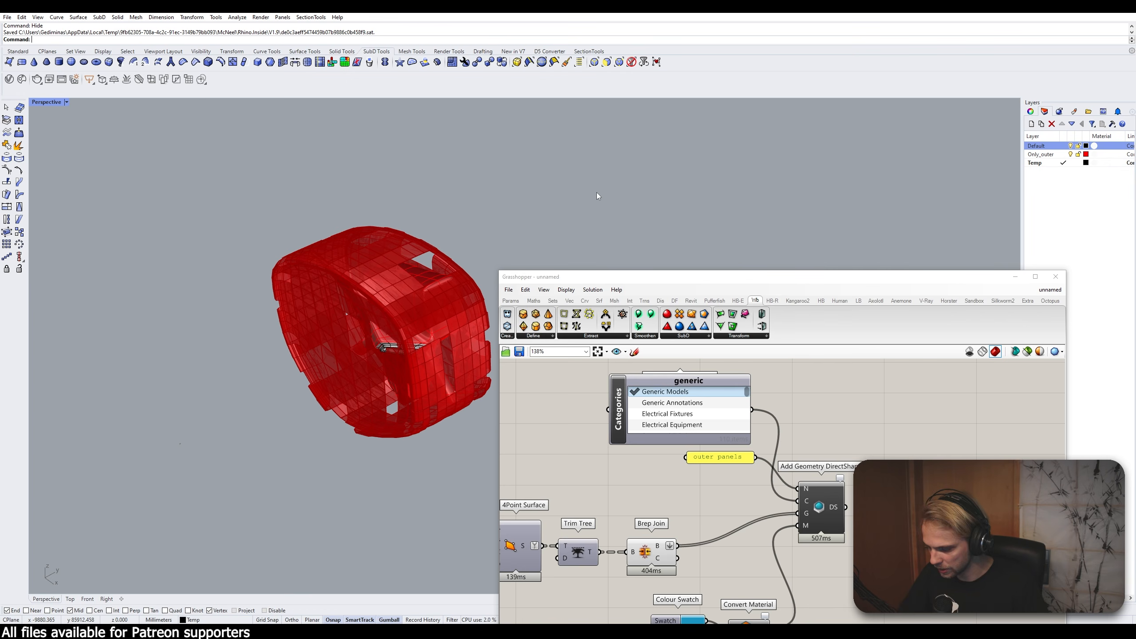
key("Return")
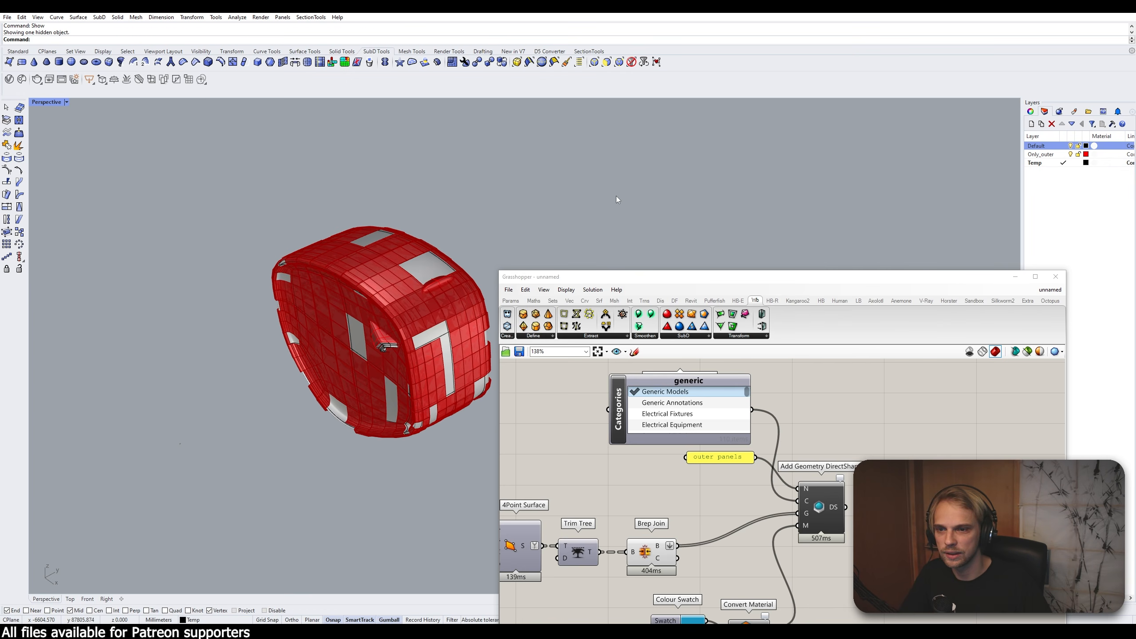
Step: Delete the large rounded closed SubD that forms the current facade base shape
left_click(424, 252)
key("Return")
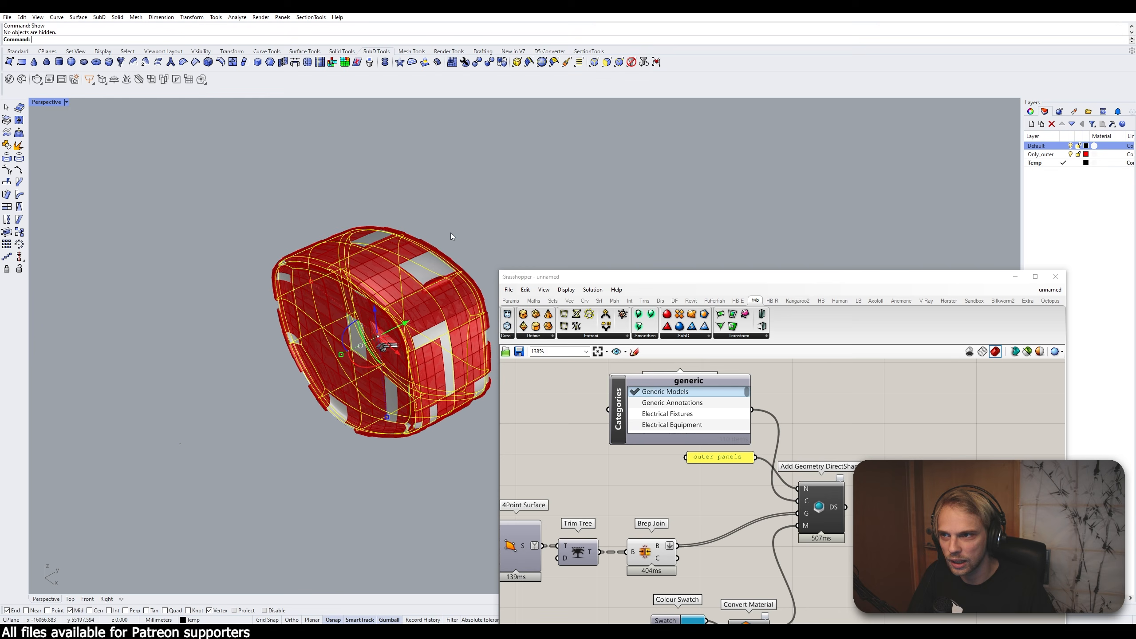
left_click(451, 233)
left_click(417, 259)
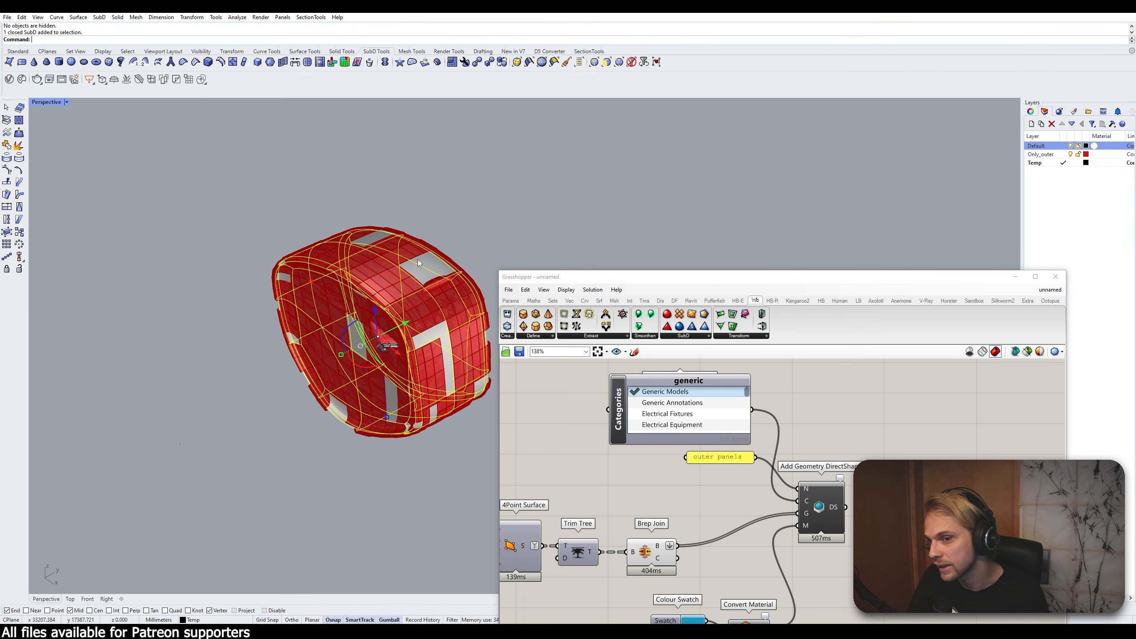
key("Delete")
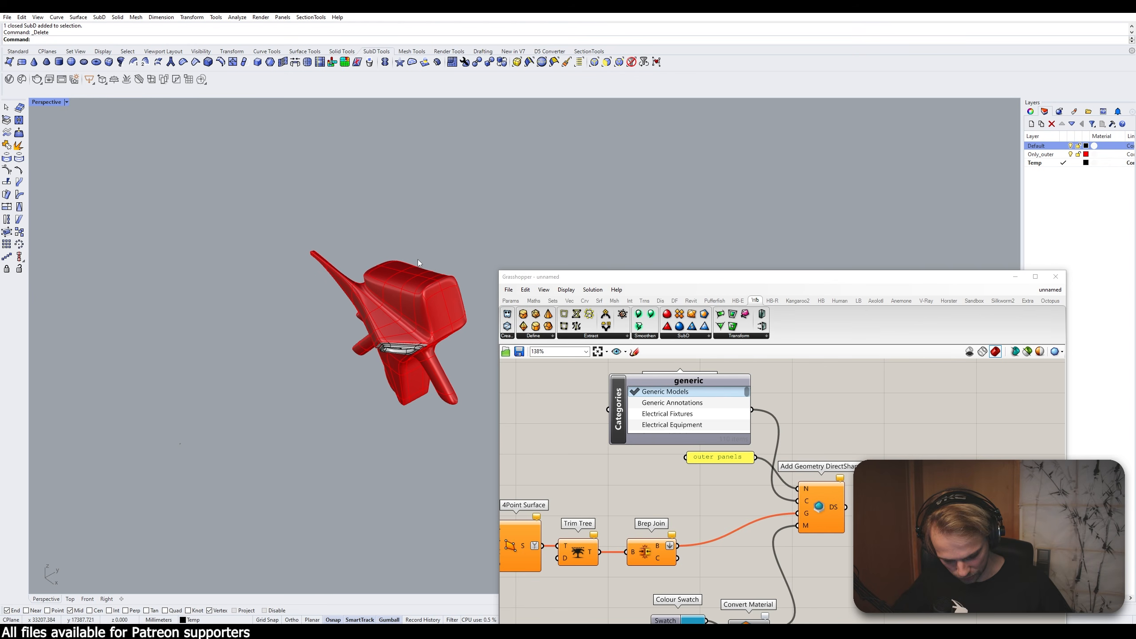
Step: Examine the remaining SubDs in Rhino and locate the SubD input components at the start of the Grasshopper definition
scroll(639, 450, "down", 8)
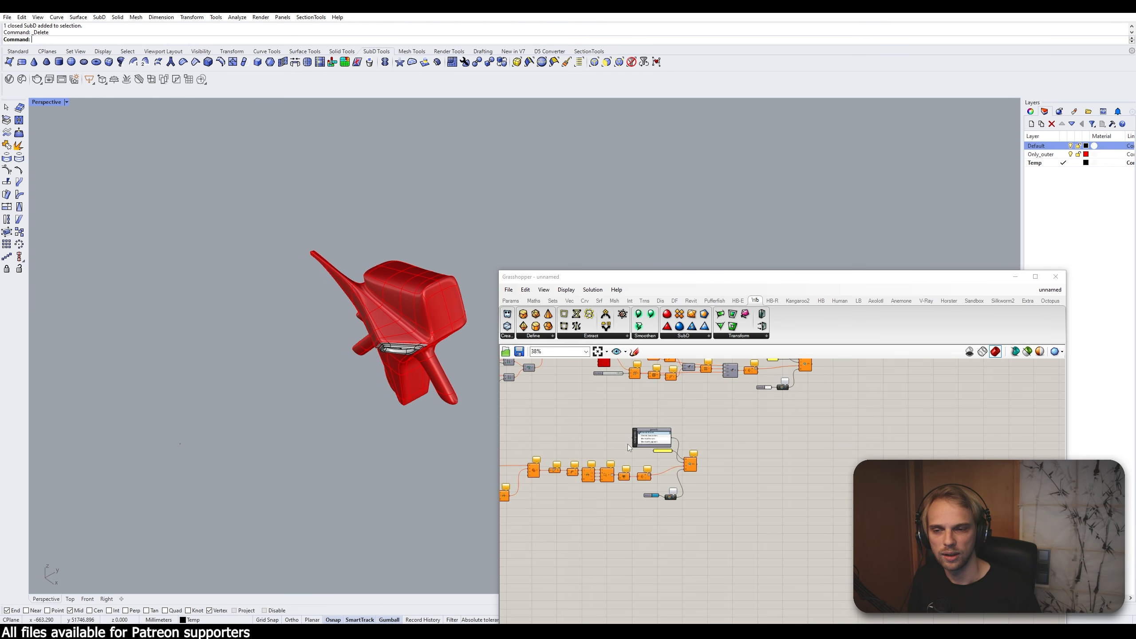
scroll(627, 445, "down", 5)
right_click_drag(544, 472, 698, 368)
scroll(767, 502, "up", 5)
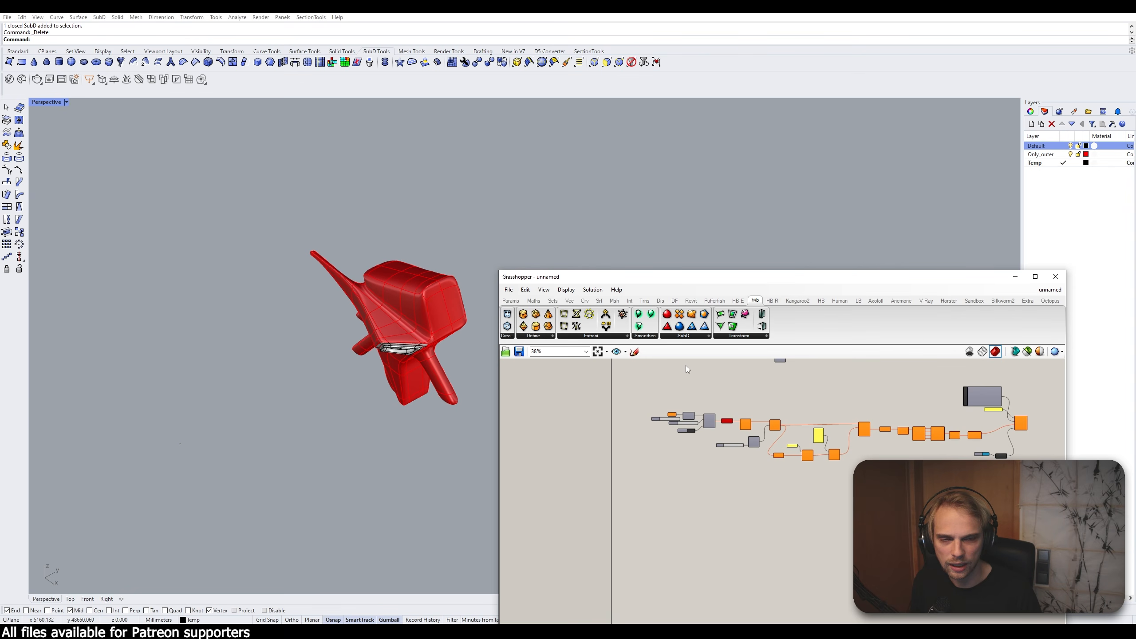
scroll(395, 316, "up", 8)
left_click(338, 348)
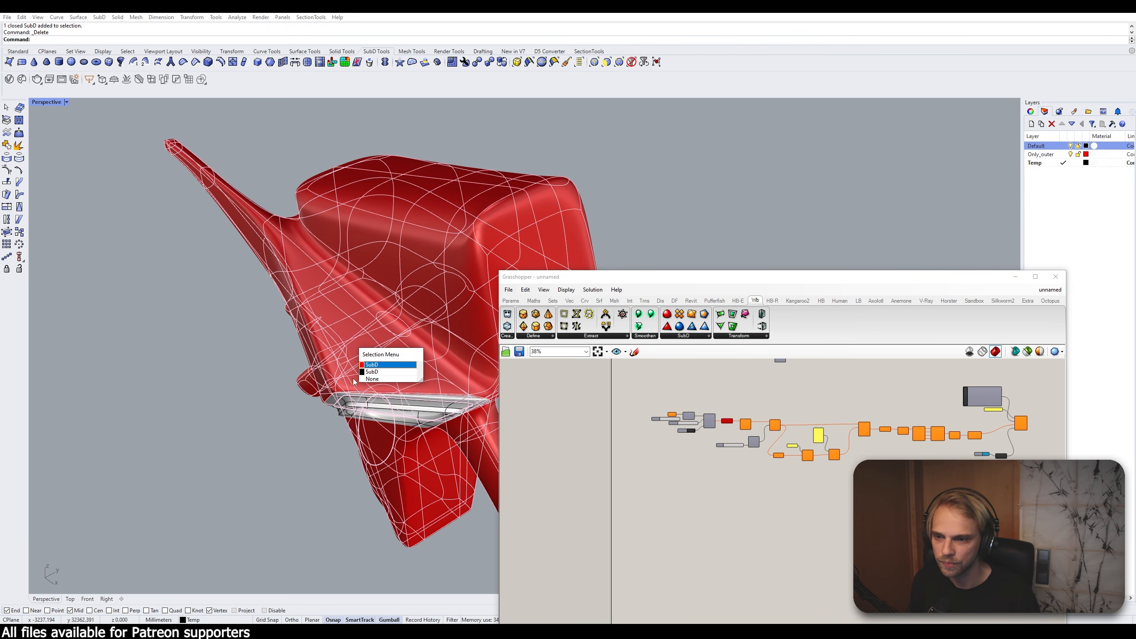
left_click(372, 371)
scroll(363, 330, "up", 4)
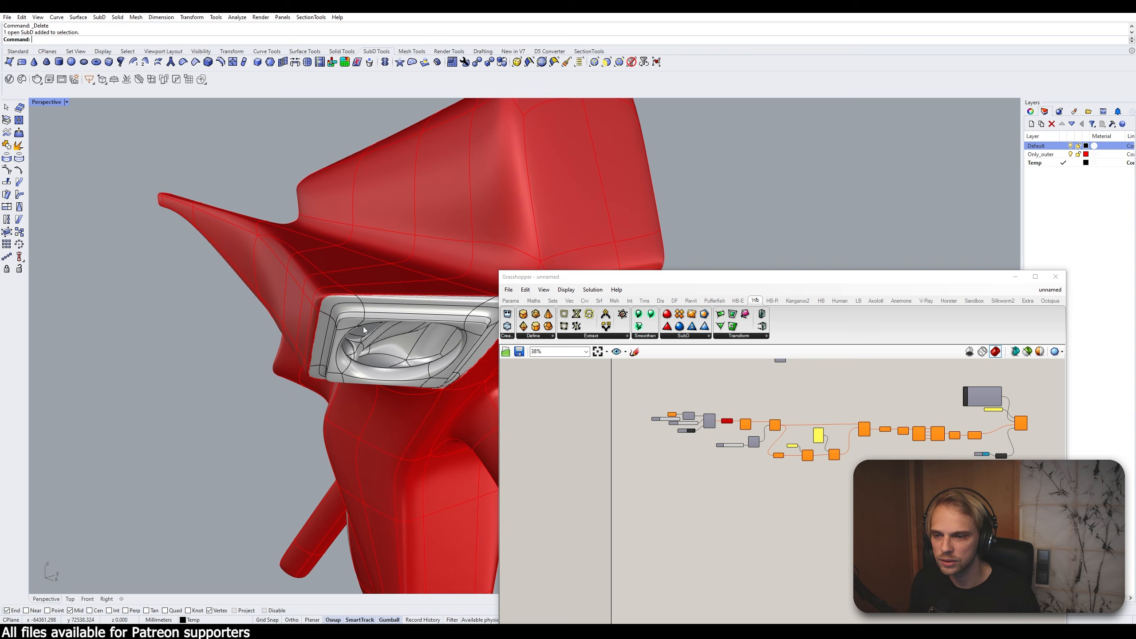
left_click(346, 310)
left_click(175, 355)
left_click(675, 382)
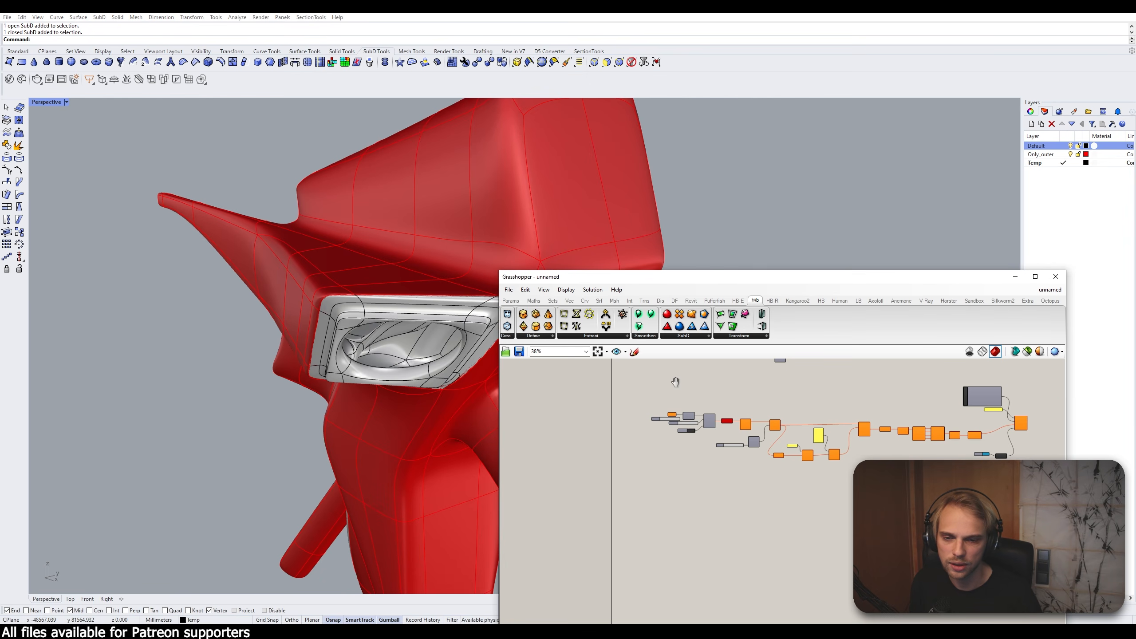
scroll(676, 381, "down", 4)
scroll(680, 481, "up", 5)
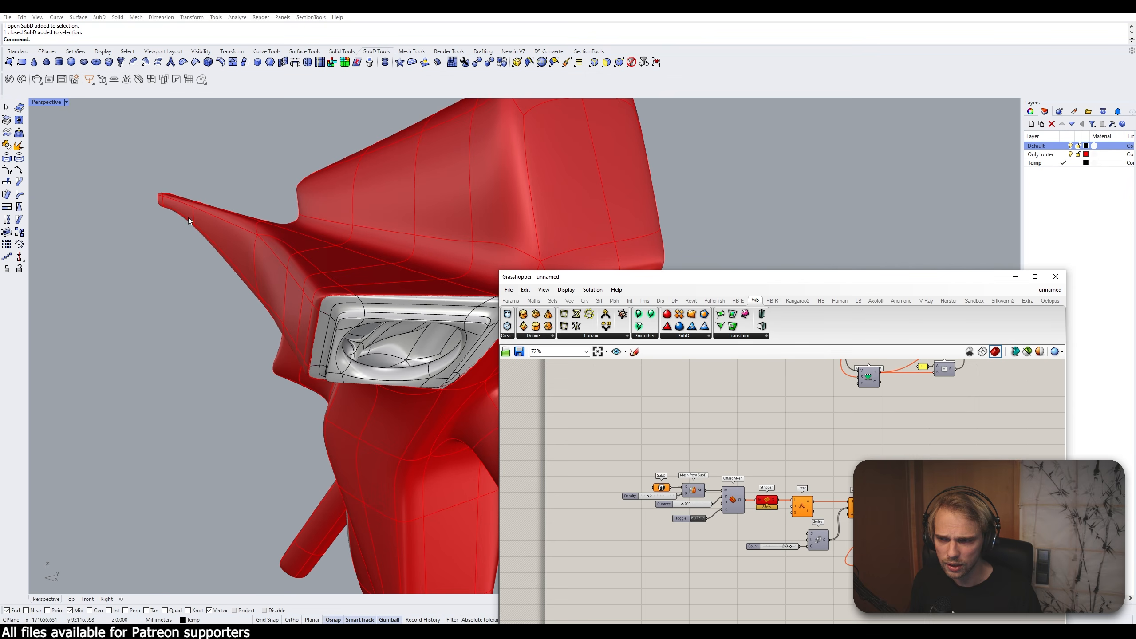
scroll(762, 450, "down", 4)
left_click(1076, 198)
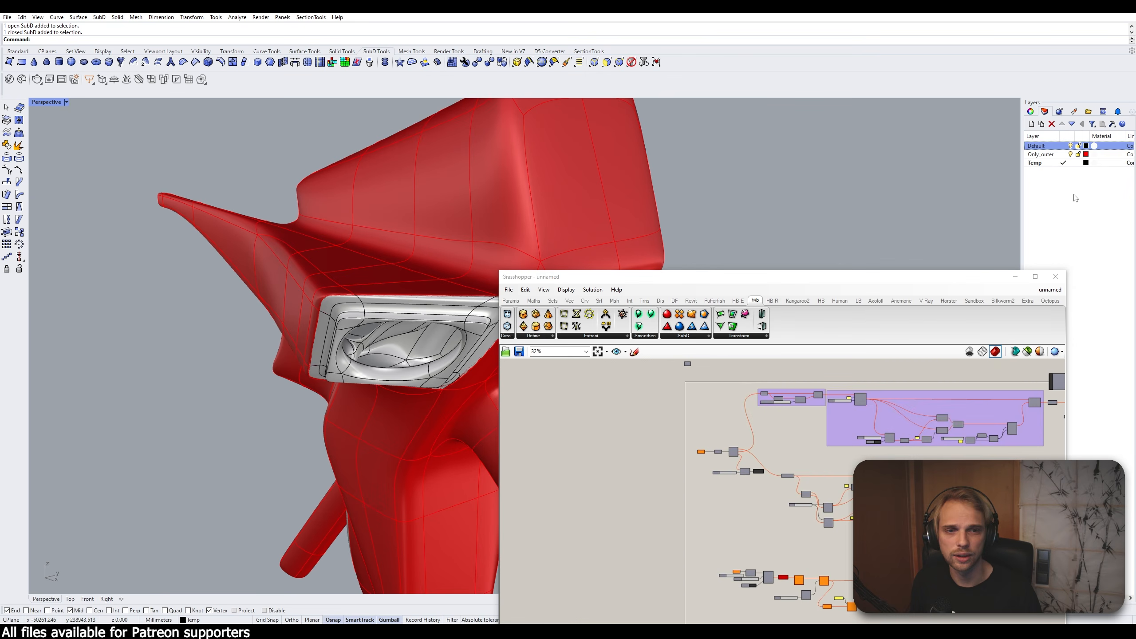
Step: Turn off the Only_outer layer and assign the remaining closed SubD to the SubD parameter feeding Deconstruct Brep
left_click(1072, 154)
right_click_drag(414, 201, 393, 262)
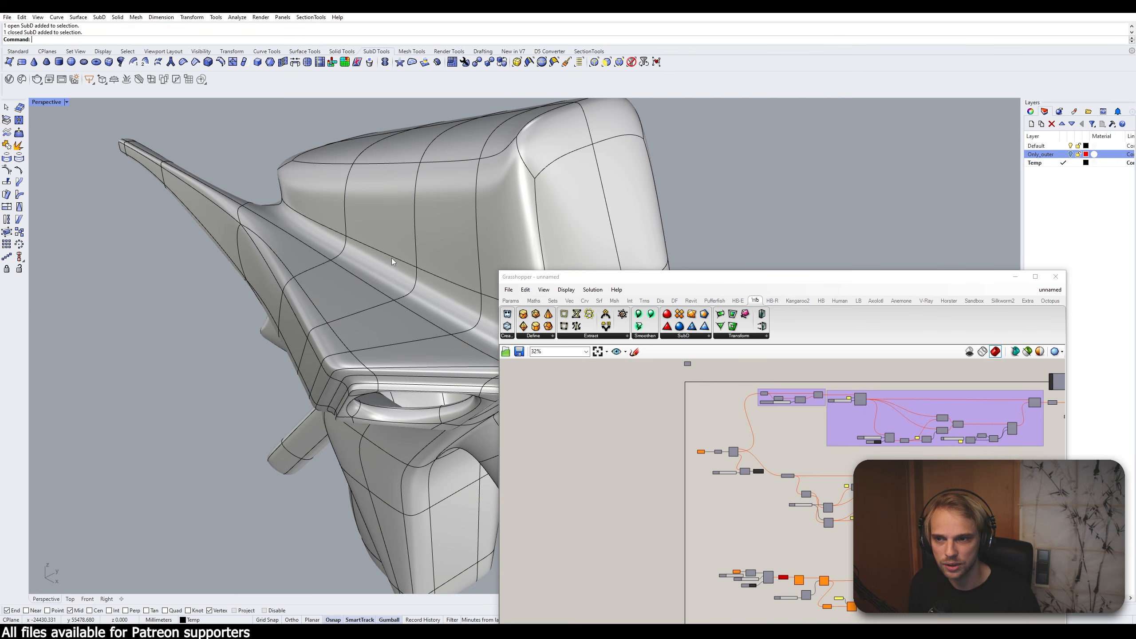
left_click(343, 211)
scroll(698, 439, "up", 5)
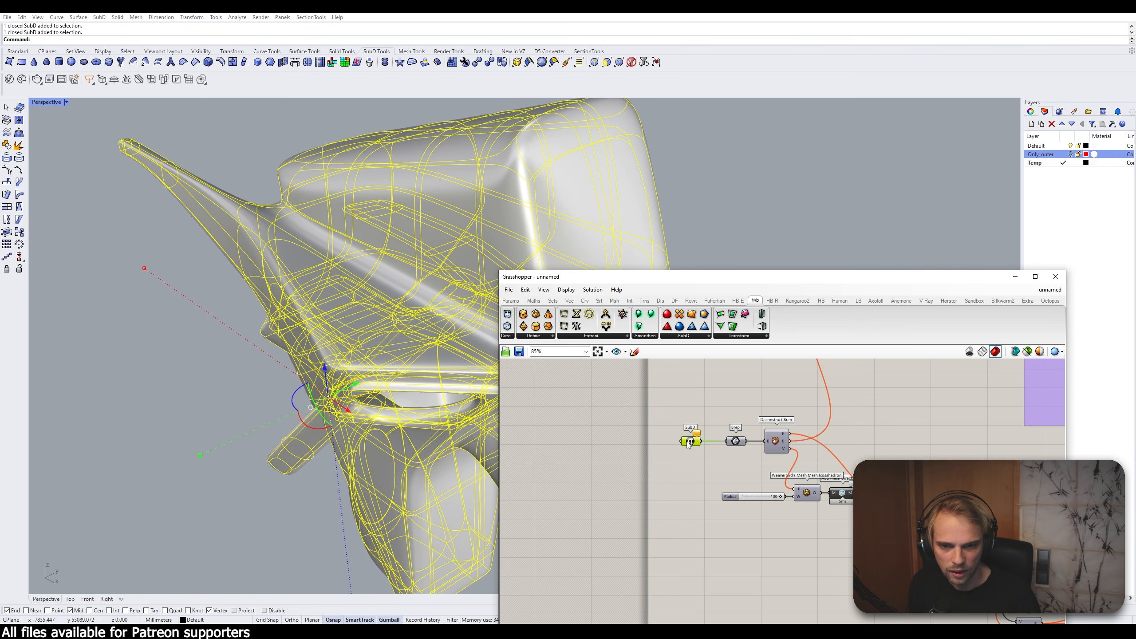
right_click(684, 441)
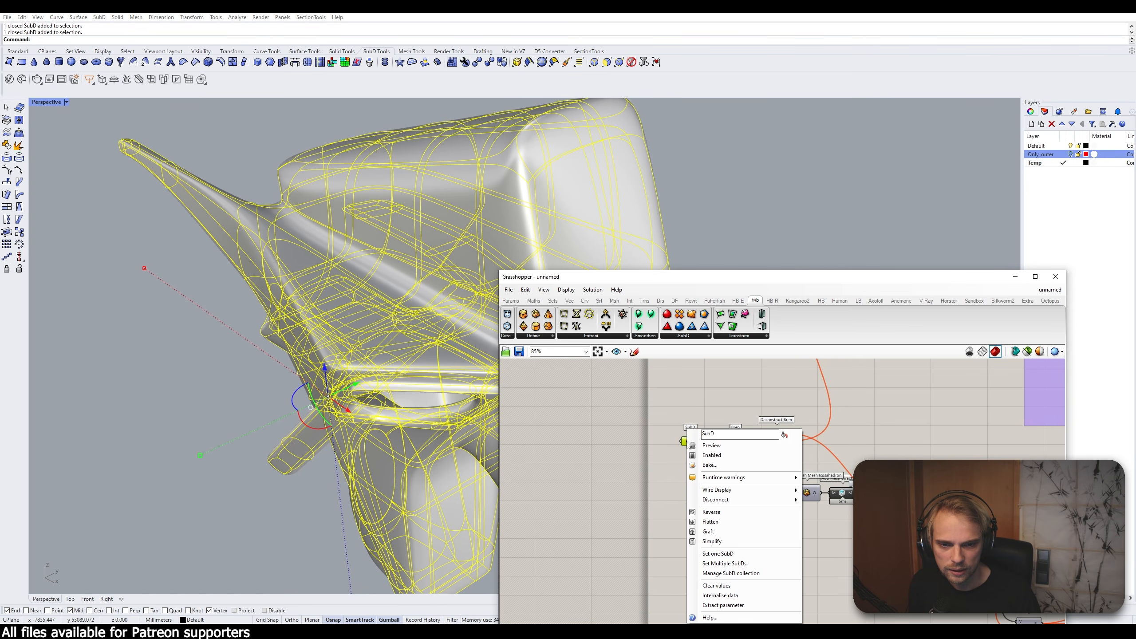
left_click(741, 555)
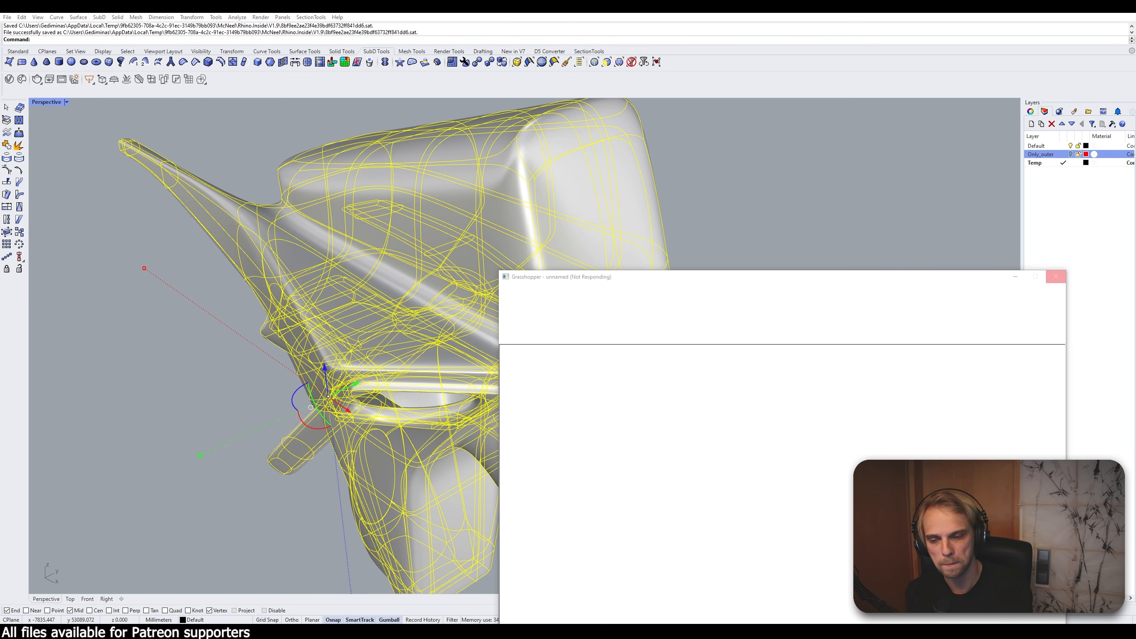
Step: Open Task Manager and check the CPU performance graphs during the Grasshopper calculation
right_click(696, 631)
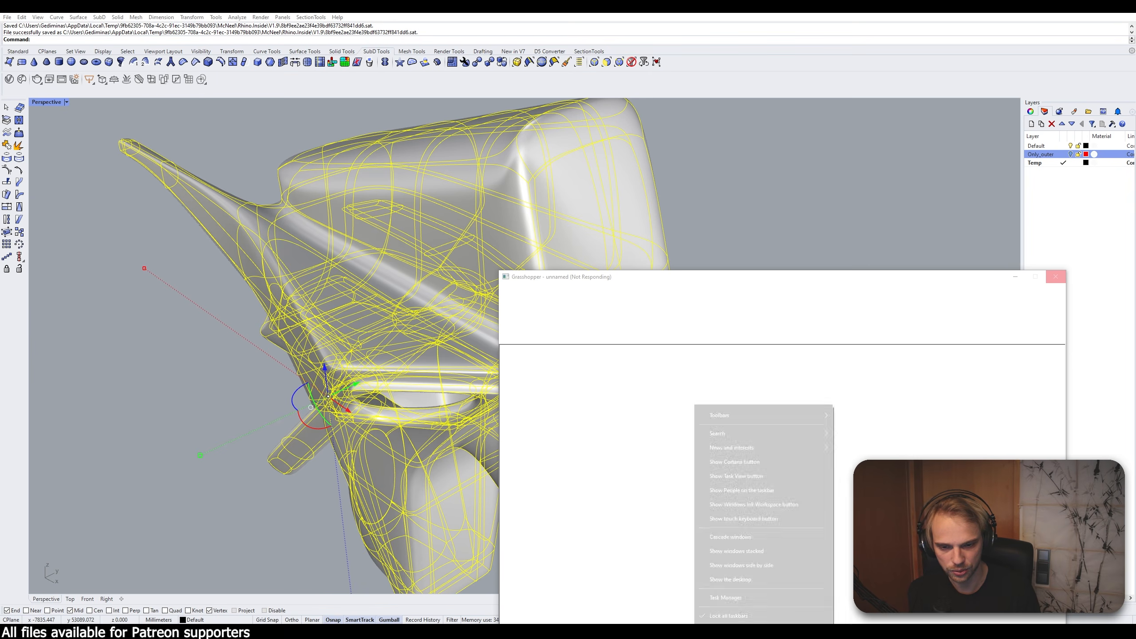
left_click(712, 598)
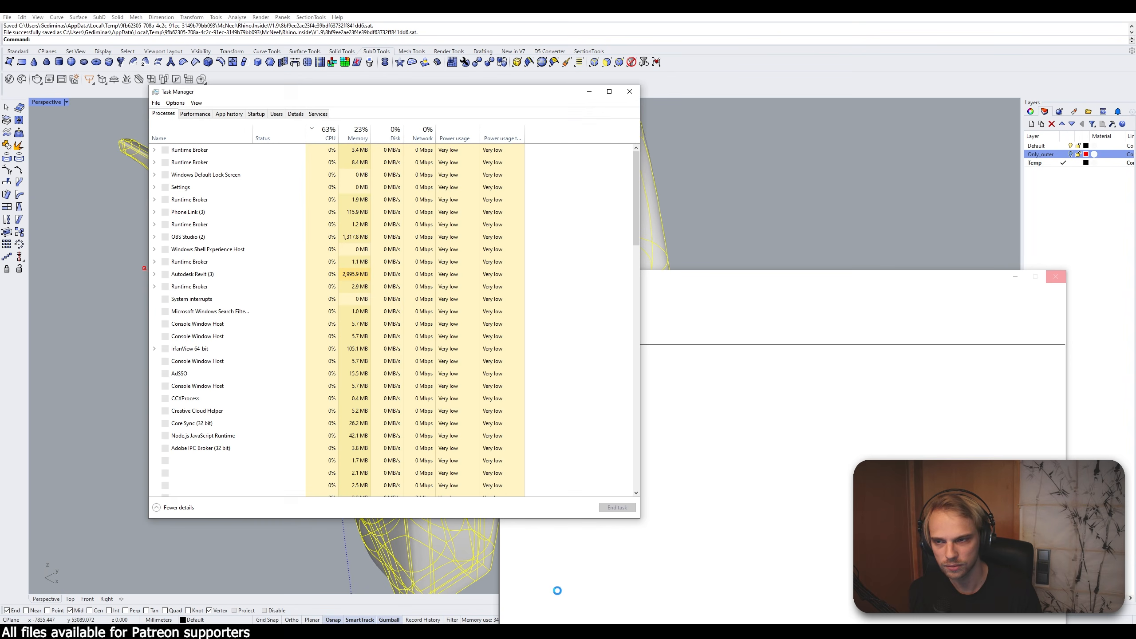
left_click(195, 114)
left_click(212, 146)
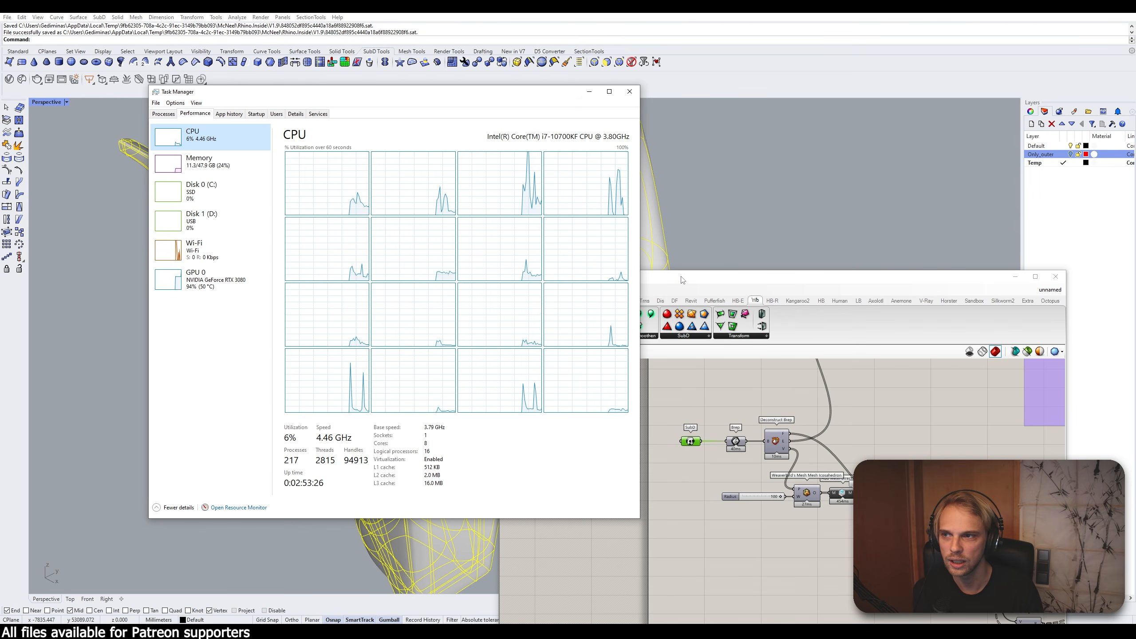
Step: Deselect the SubD, switch to Revit and inspect the regenerated facade frames, nodes and panels of the new shape in the 3D view
left_click_drag(680, 277, 661, 129)
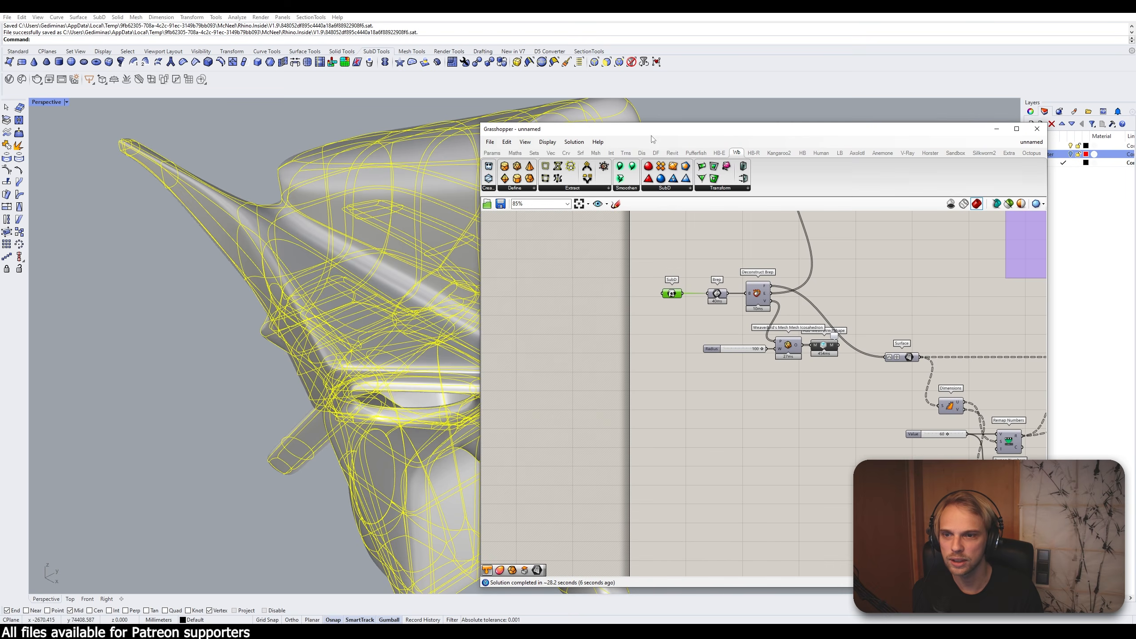
left_click(174, 455)
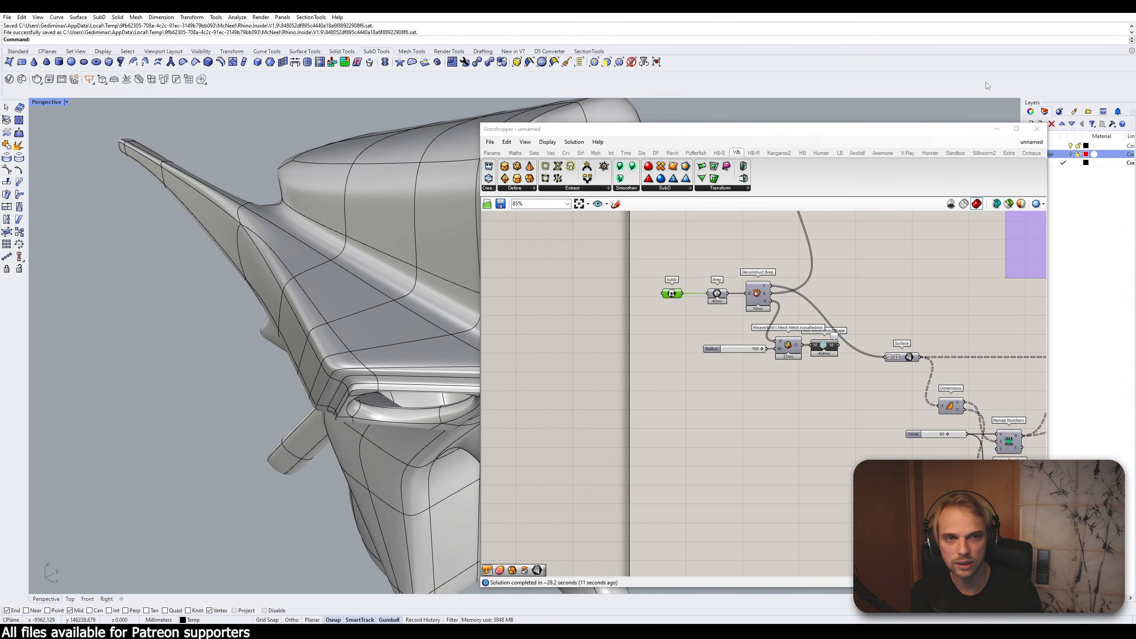
left_click(1095, 17)
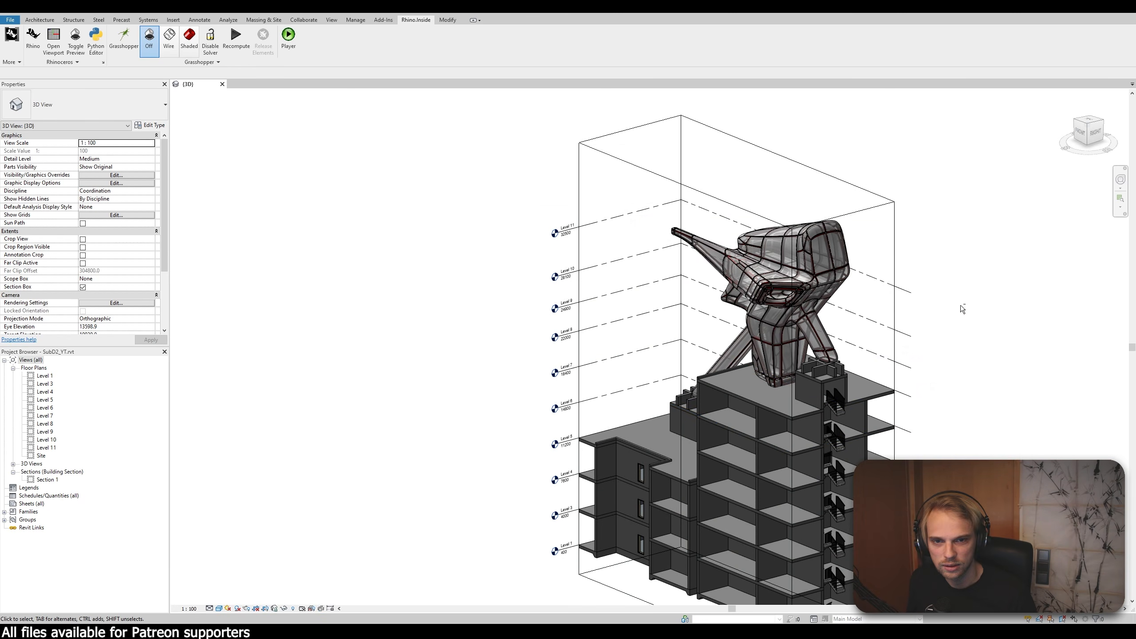
middle_click_drag(961, 306, 678, 272, "shift")
scroll(846, 360, "up", 5)
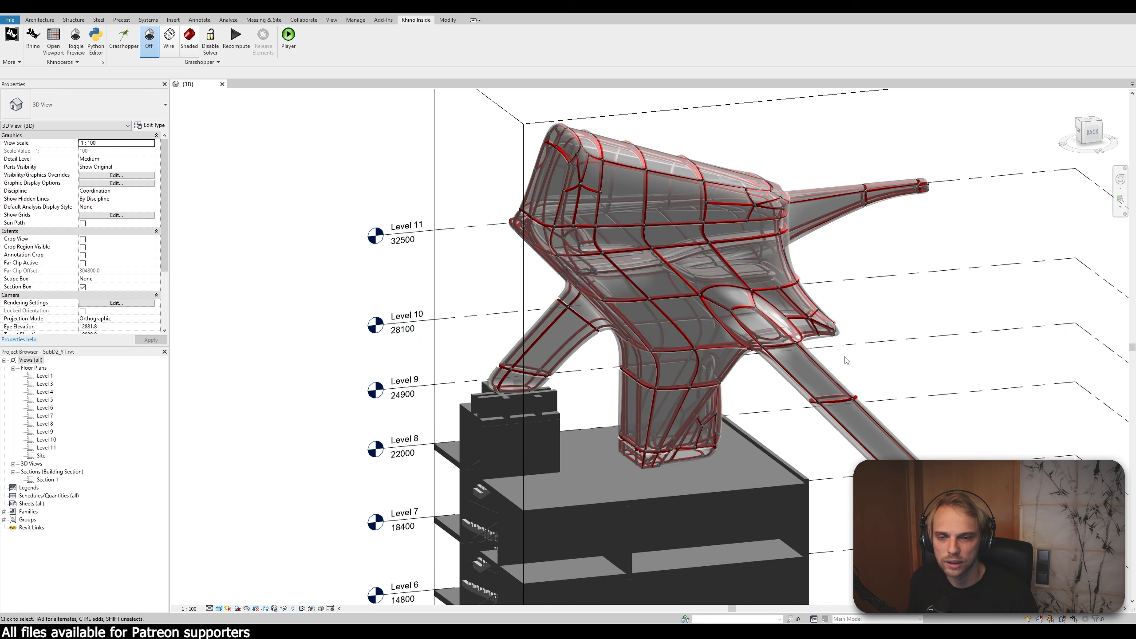
middle_click_drag(353, 348, 531, 404, "shift")
scroll(798, 359, "up", 2)
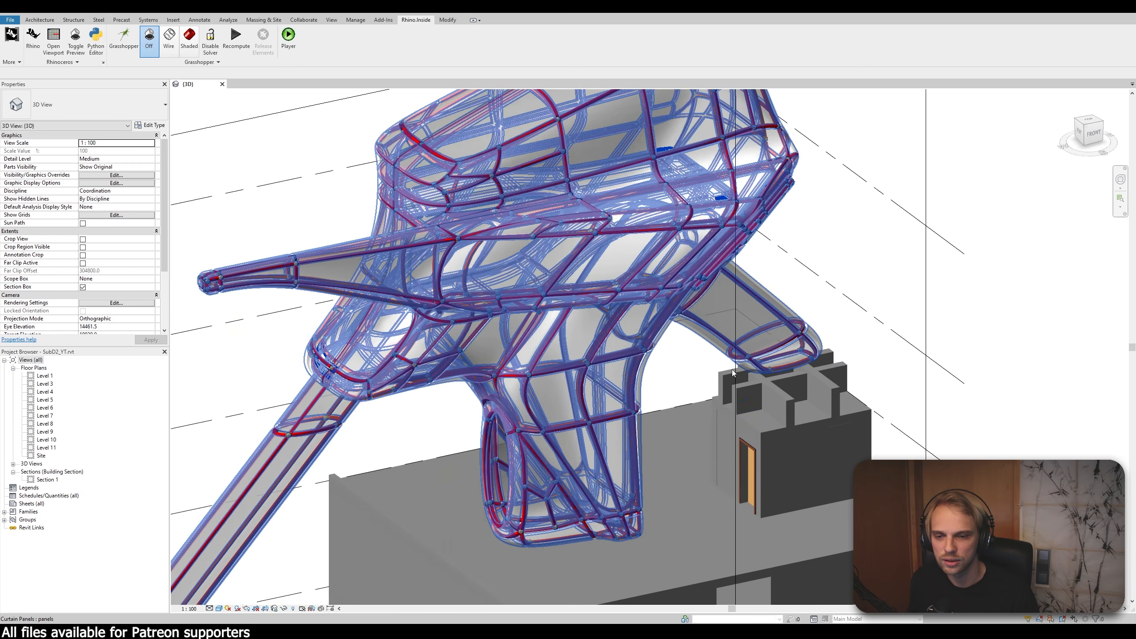
scroll(676, 358, "up", 2)
middle_click_drag(628, 352, 581, 359, "shift")
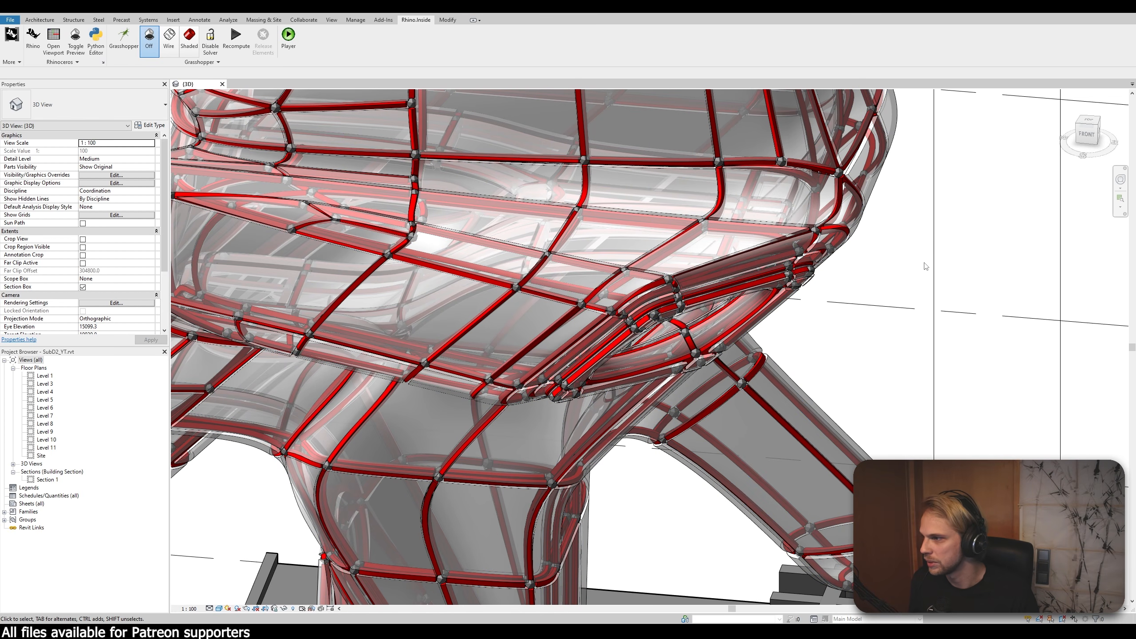
Step: Inspect the regenerated facade on the new shape from the front and in perspective above the buildings
scroll(909, 291, "down", 4)
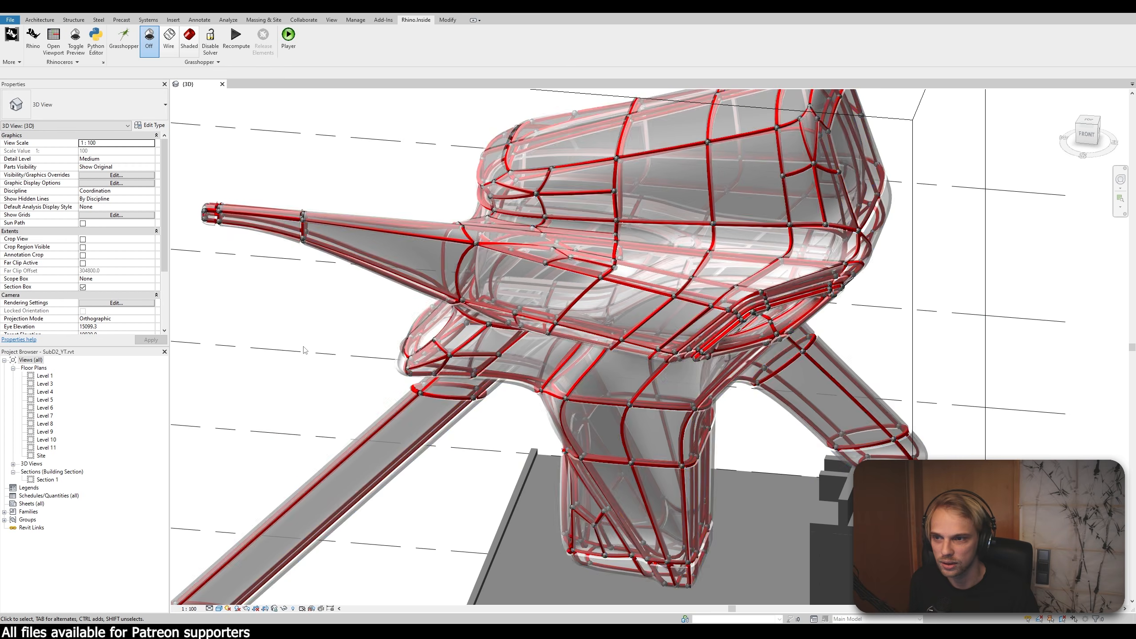
mouse_move(294, 325)
middle_mouse_down()
mouse_move(284, 296)
mouse_move(289, 304)
middle_mouse_up()
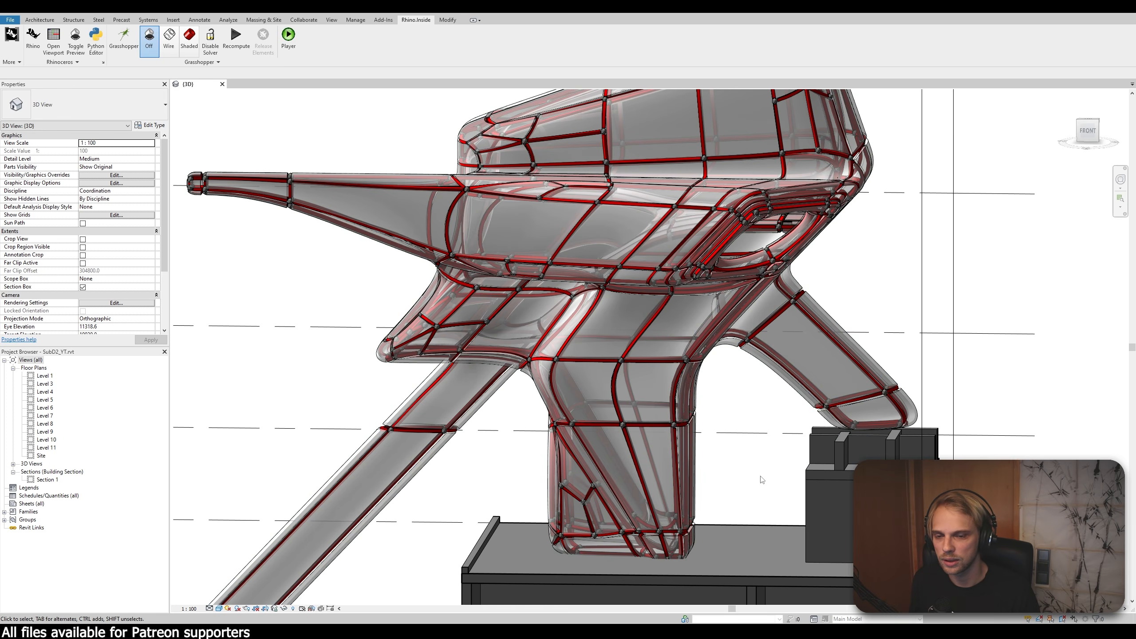
left_click(1086, 134)
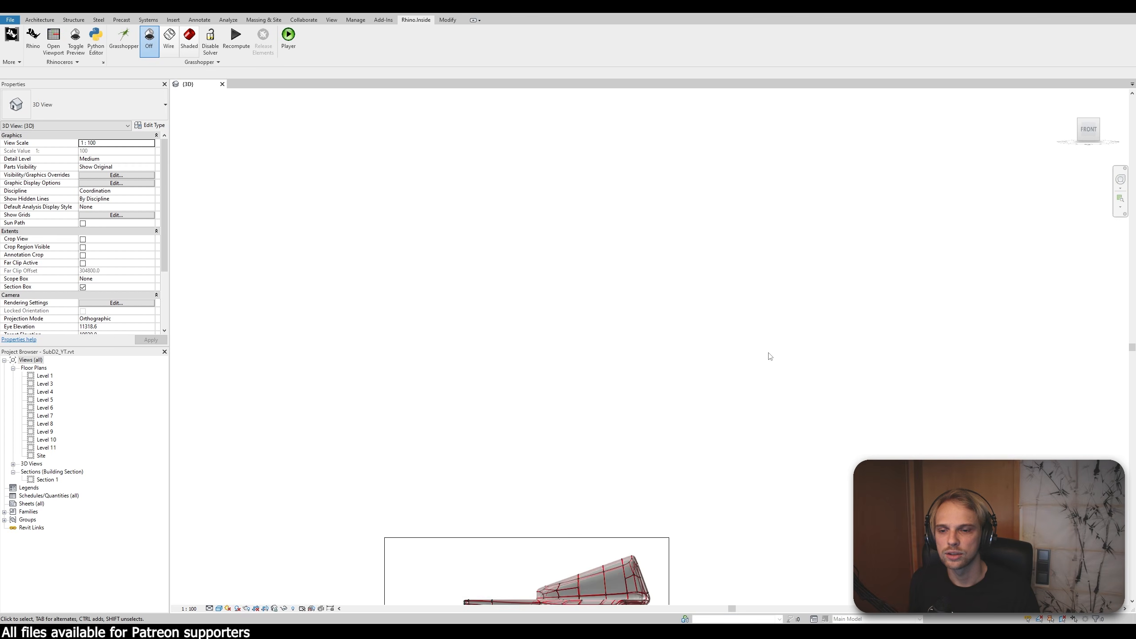
scroll(684, 385, "up", 3)
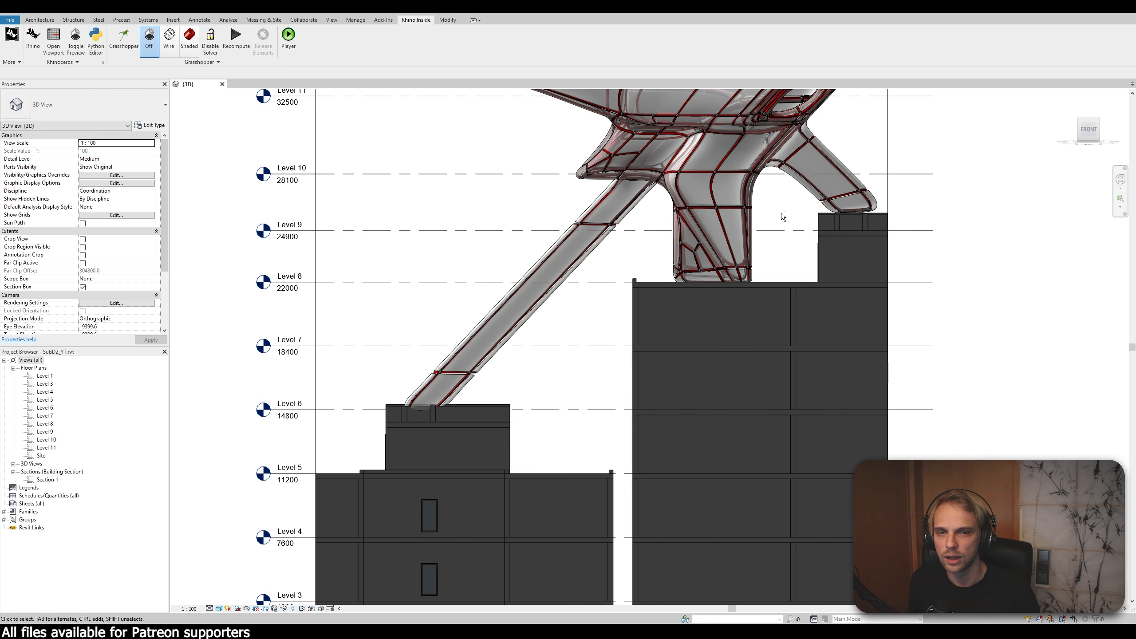
middle_click_drag(783, 217, 651, 413, "shift")
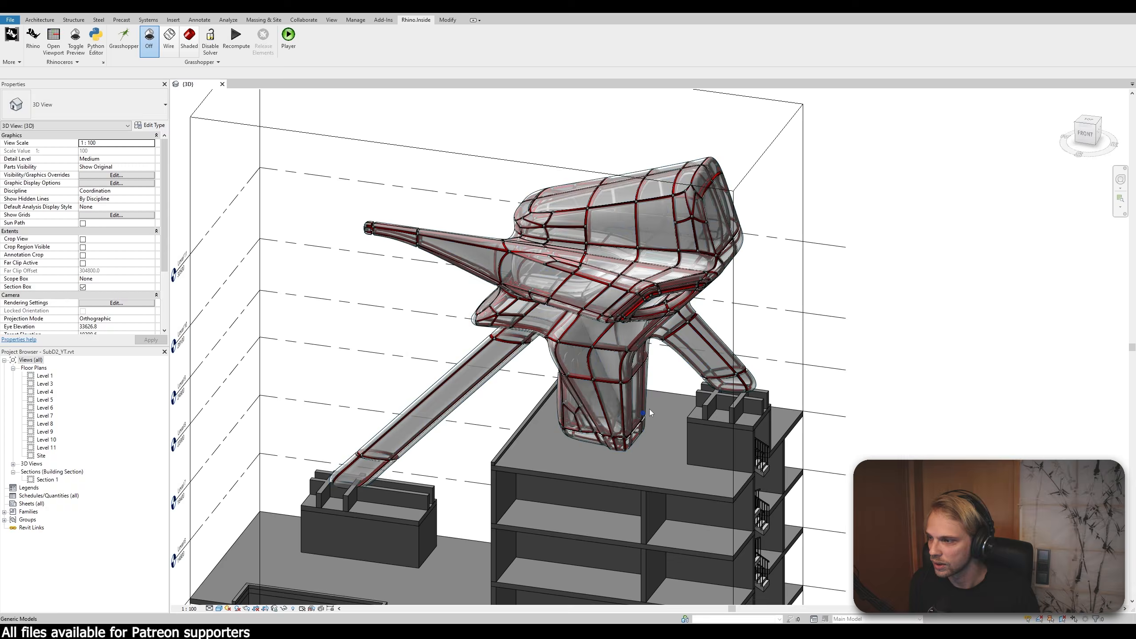
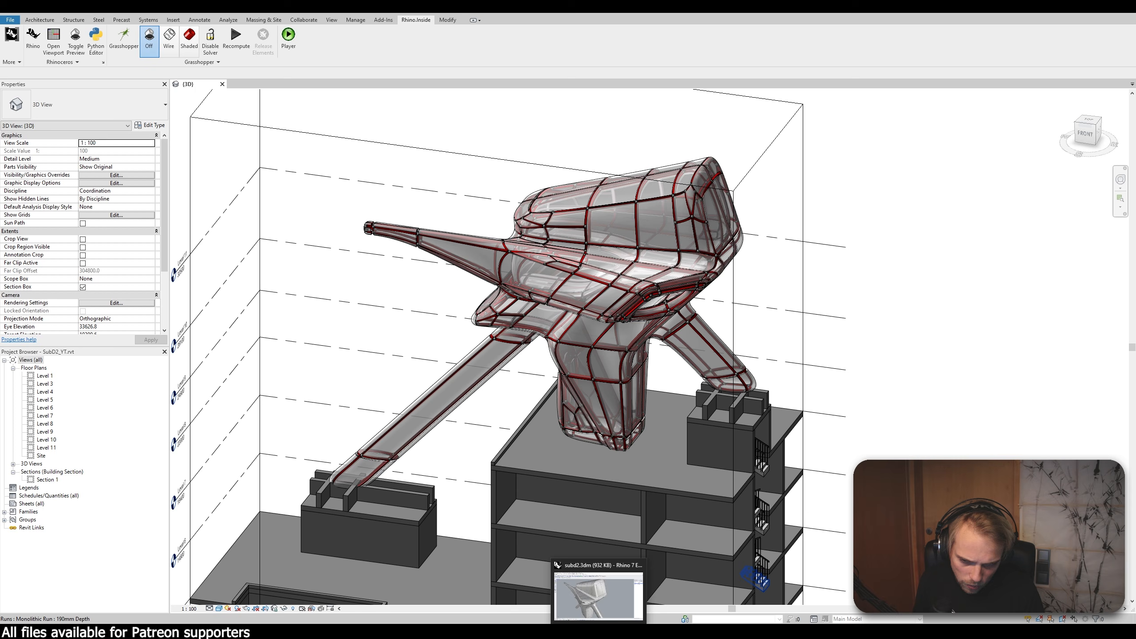
Step: Switch to Rhino, turn on the Only_outer layer and locate the start of the outer panels definition in Grasshopper
left_click(614, 583)
scroll(612, 331, "down", 6)
right_click_drag(707, 405, 726, 324)
scroll(726, 324, "up", 4)
left_click_drag(948, 135, 840, 180)
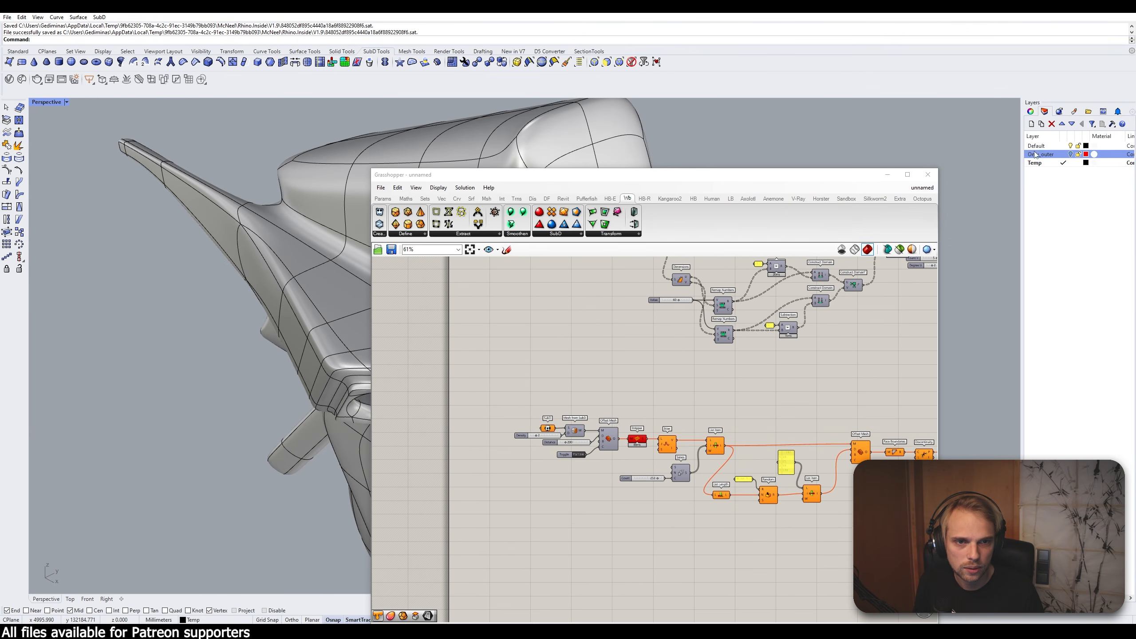
Step: Assign the open SubD on the Only_outer layer to the SubD parameter feeding Mesh from SubD, and deselect it
left_click(302, 227)
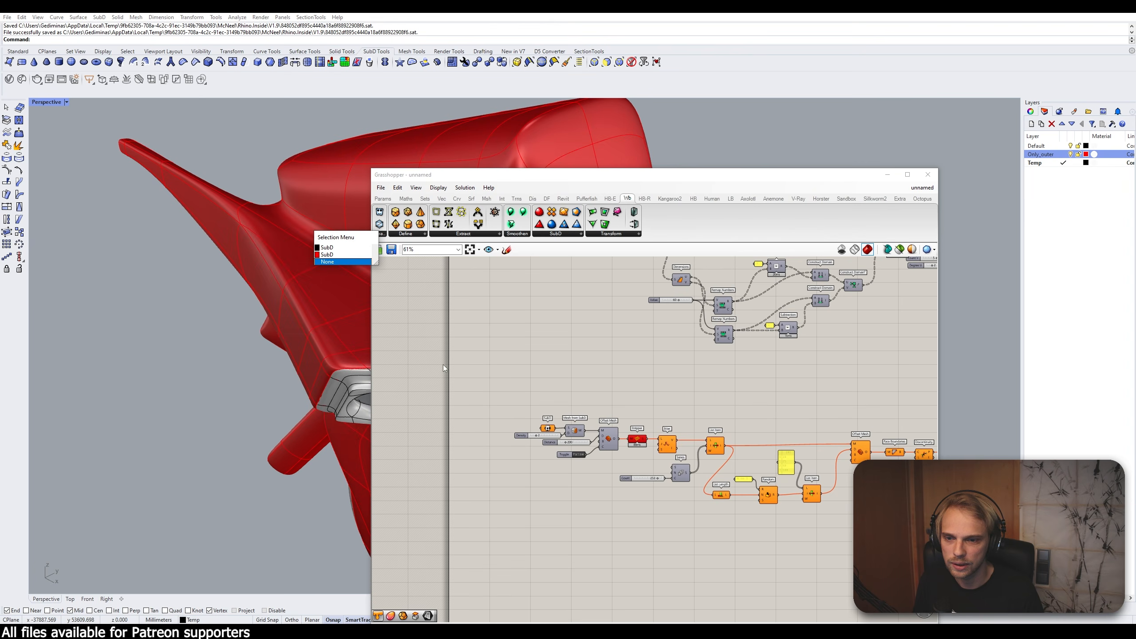
left_click(329, 244)
scroll(552, 421, "up", 4)
left_click_drag(552, 421, 550, 423)
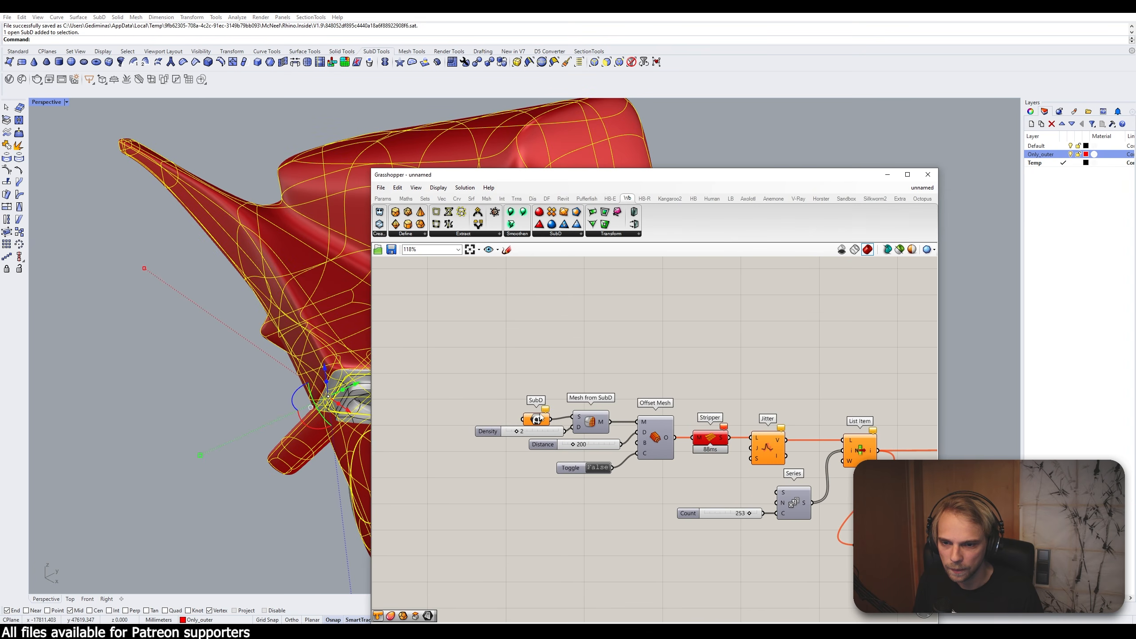
right_click(537, 415)
left_click(604, 543)
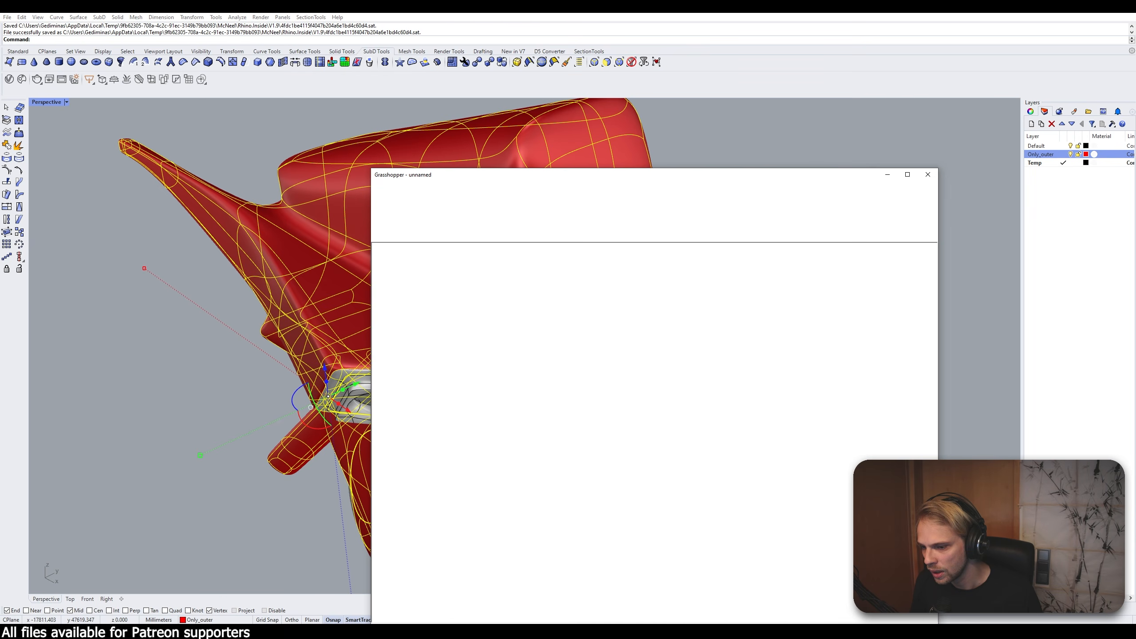
mouse_move(186, 632)
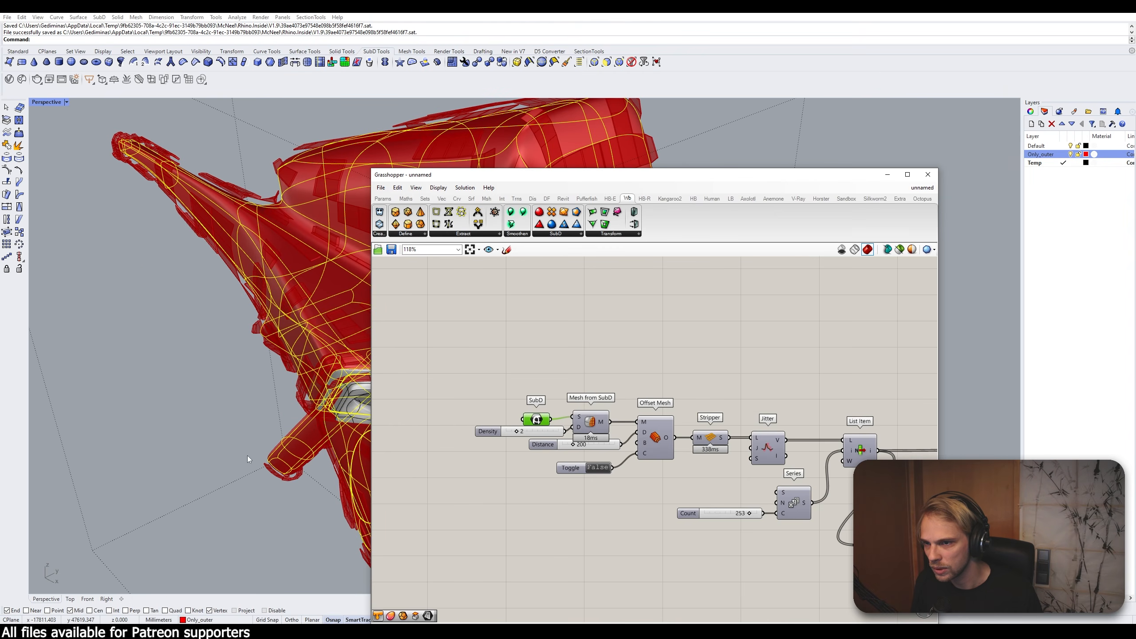
left_click(169, 294)
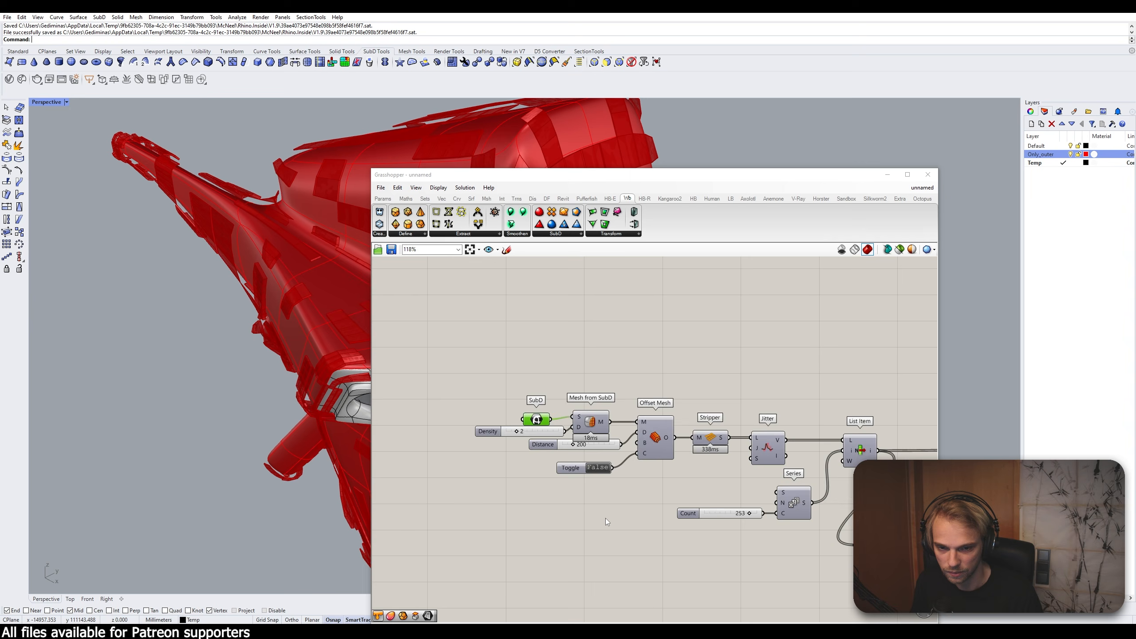
Step: Switch to Revit with Rhino and Grasshopper out of the way and inspect the blue outer panels on the new shape
scroll(606, 521, "down", 4)
right_click_drag(628, 534, 579, 418)
scroll(678, 380, "up", 2)
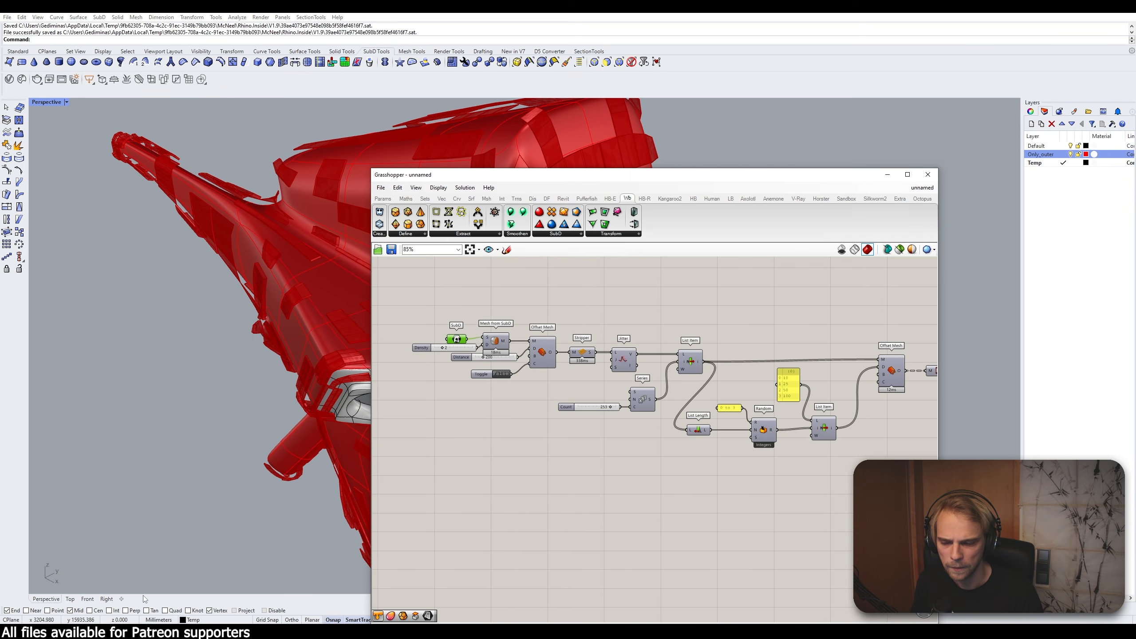
left_click(268, 632)
left_click(268, 632)
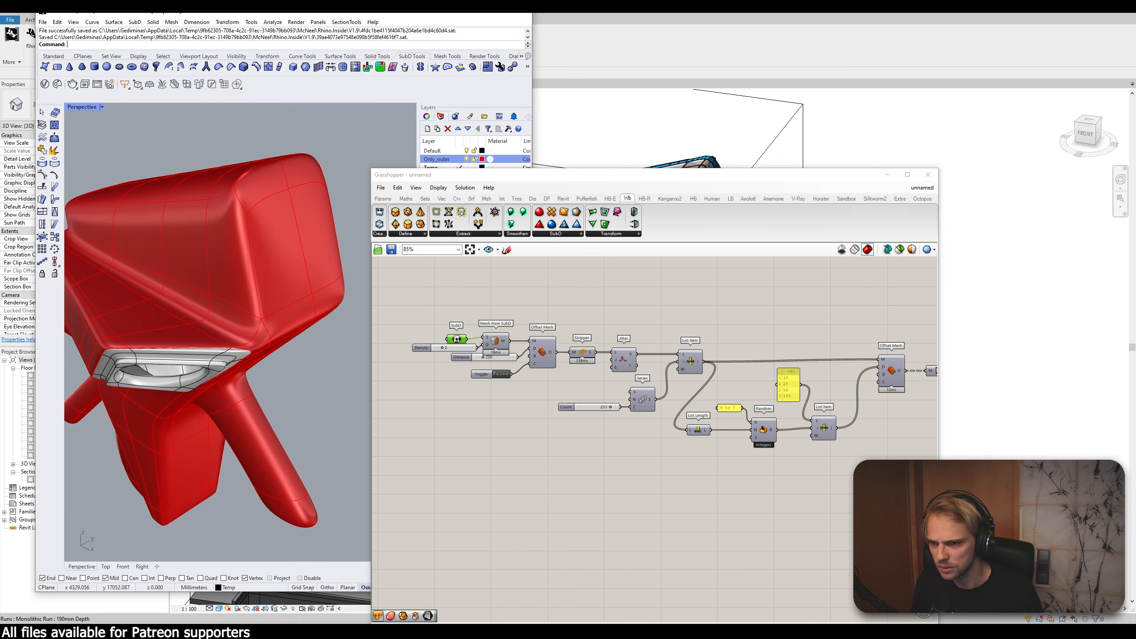
left_click(480, 15)
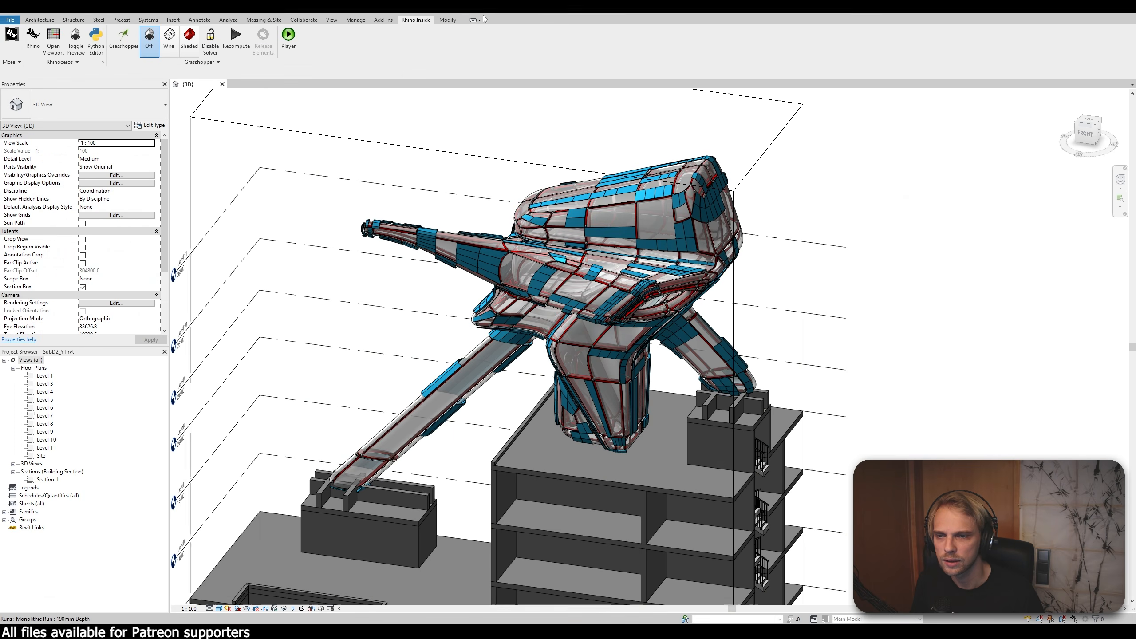
middle_click_drag(808, 428, 650, 246, "shift")
scroll(595, 268, "up", 2)
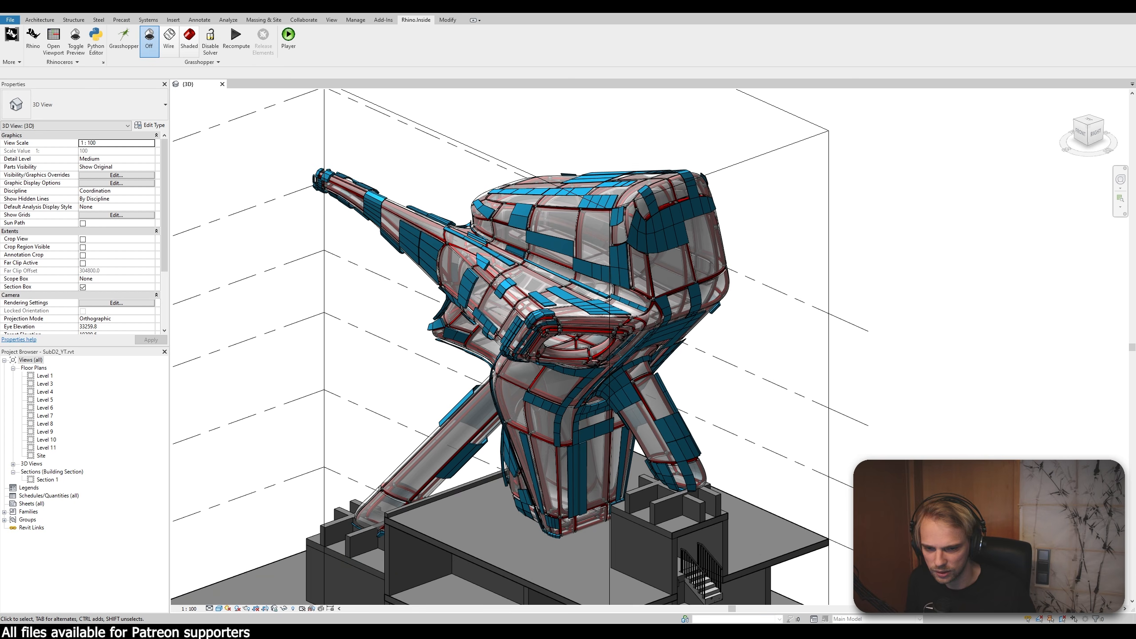
Step: Place the Grasshopper window beside the facade in Revit and check the shuffled mesh list from the Jitter component
mouse_move(622, 630)
left_click(620, 604)
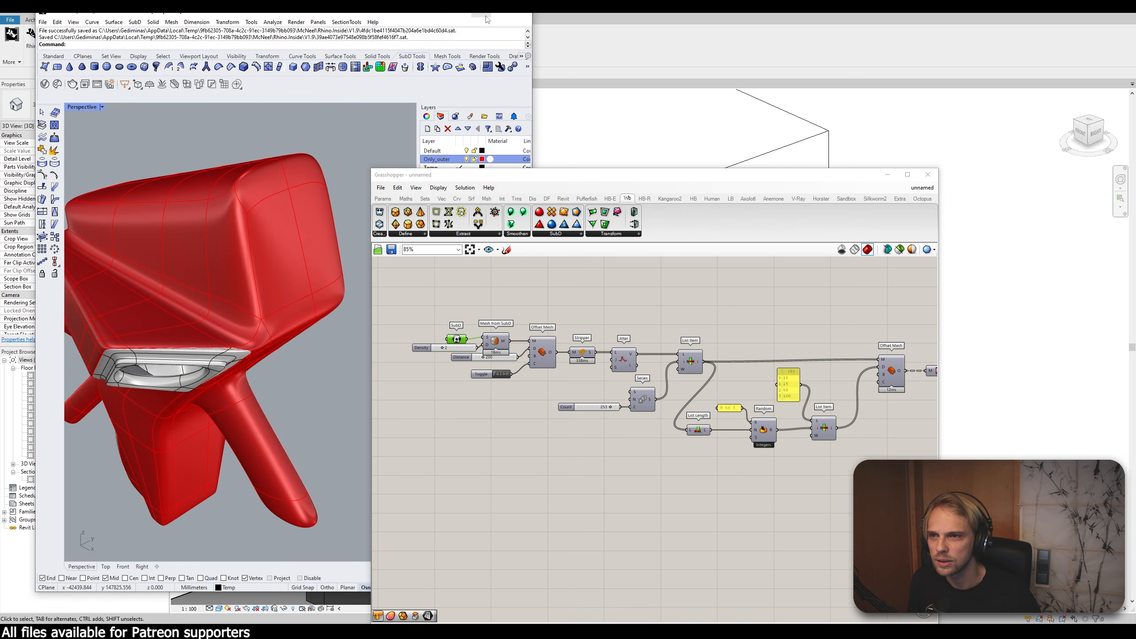
left_click(524, 20)
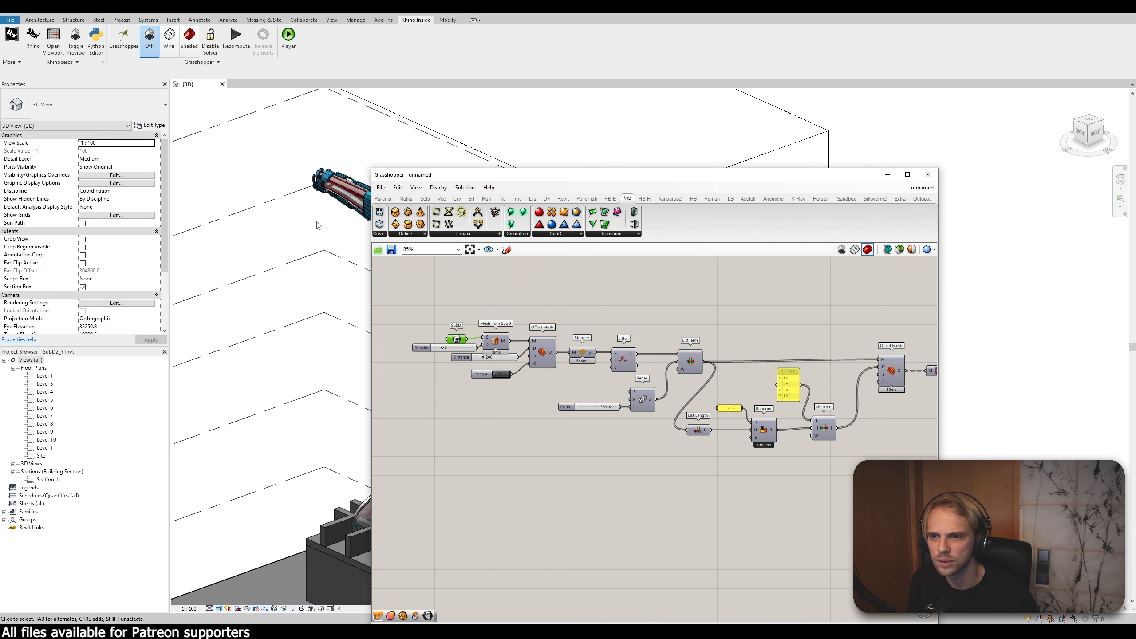
left_click_drag(457, 179, 653, 37)
middle_click_drag(327, 344, 790, 305, "shift")
scroll(763, 335, "up", 3)
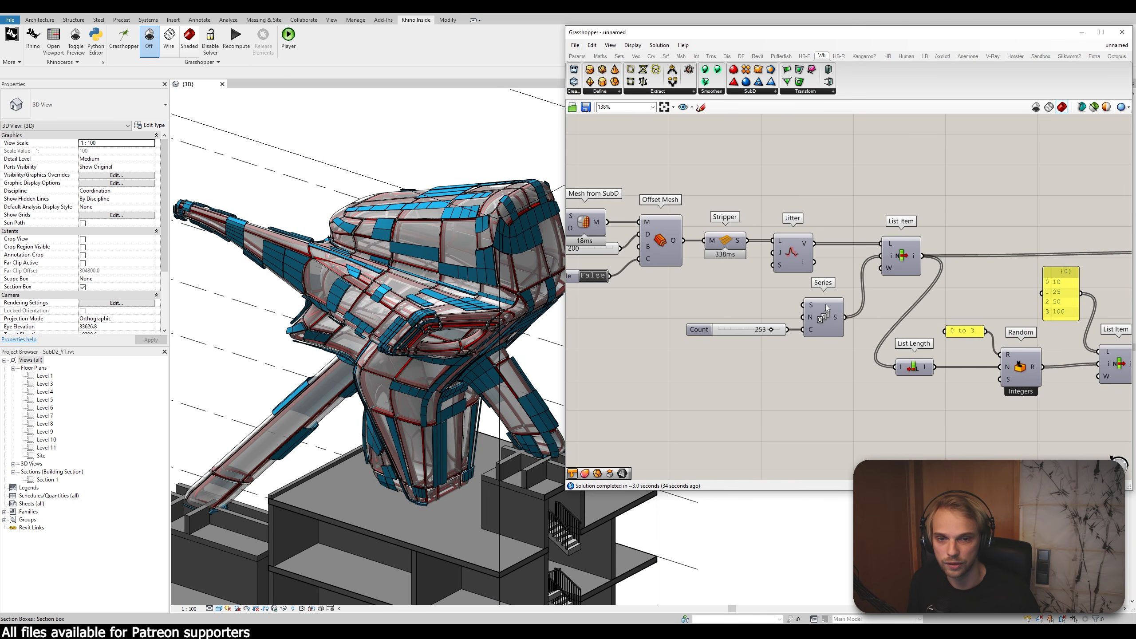
right_click_drag(753, 350, 757, 319)
mouse_move(812, 216)
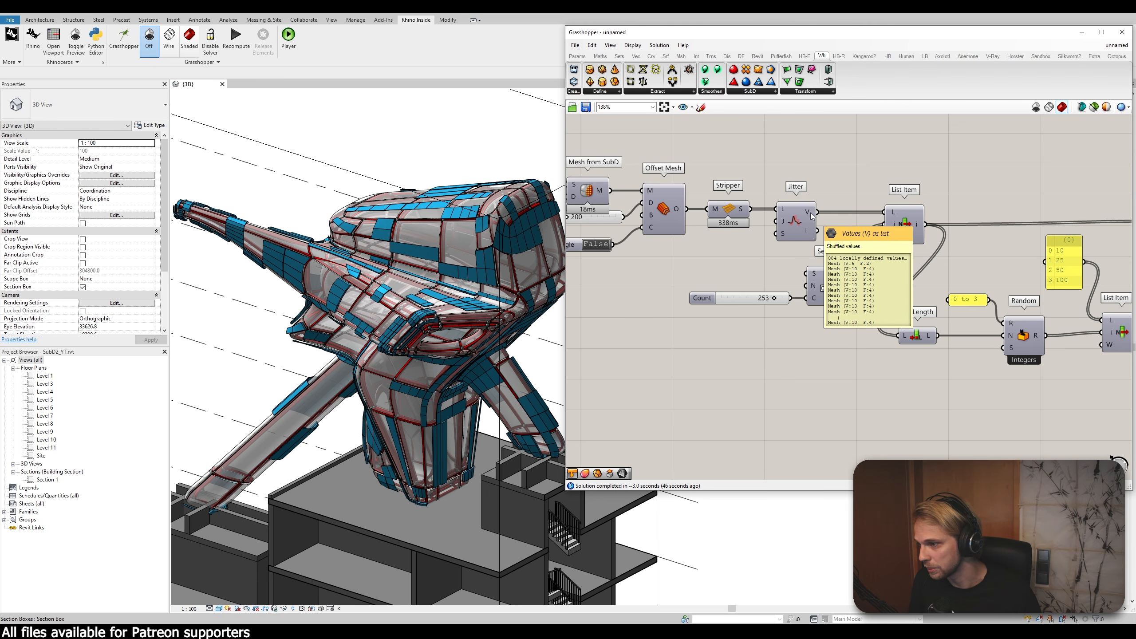
Step: Add a number slider with the value 650 and connect it to the Count input of Series in place of the existing slider
double_click(743, 336)
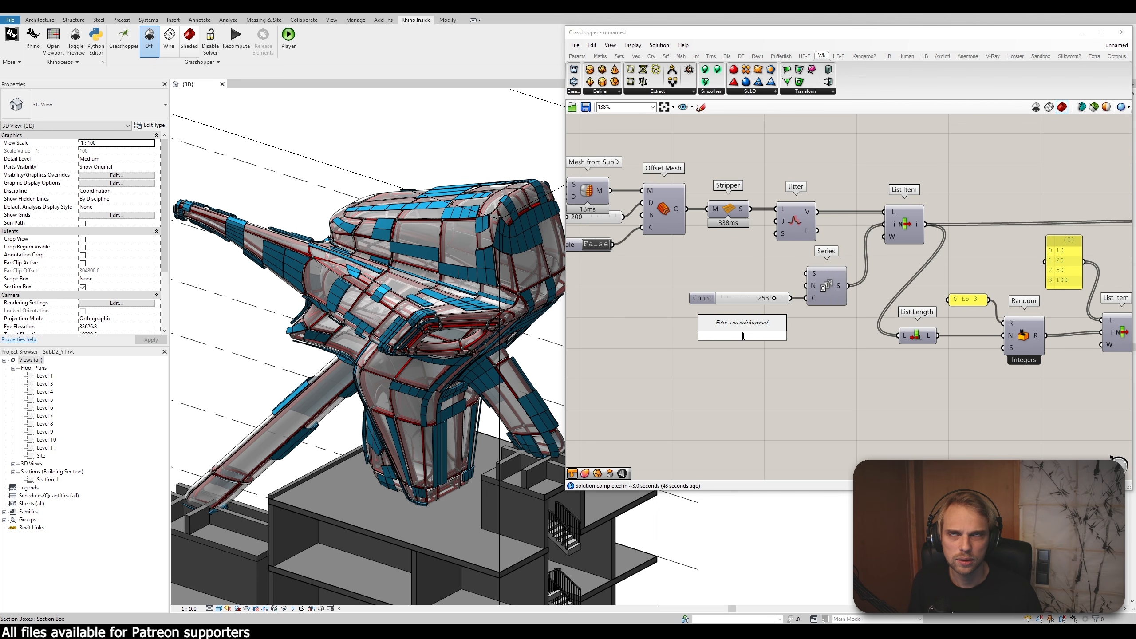
left_click(746, 302)
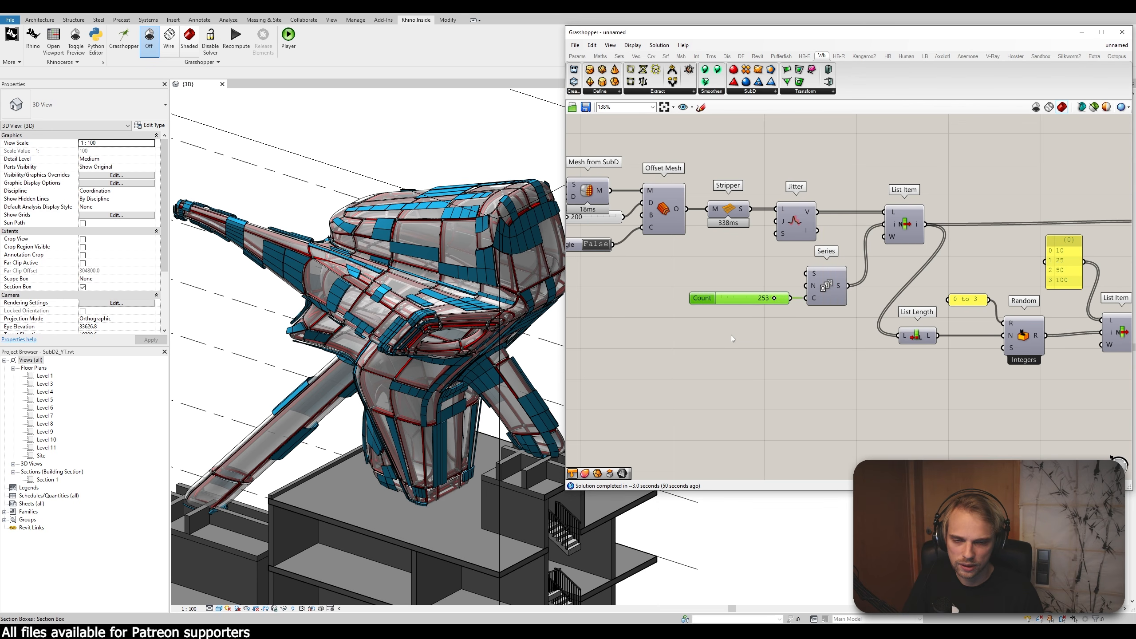
double_click(731, 334)
type("6")
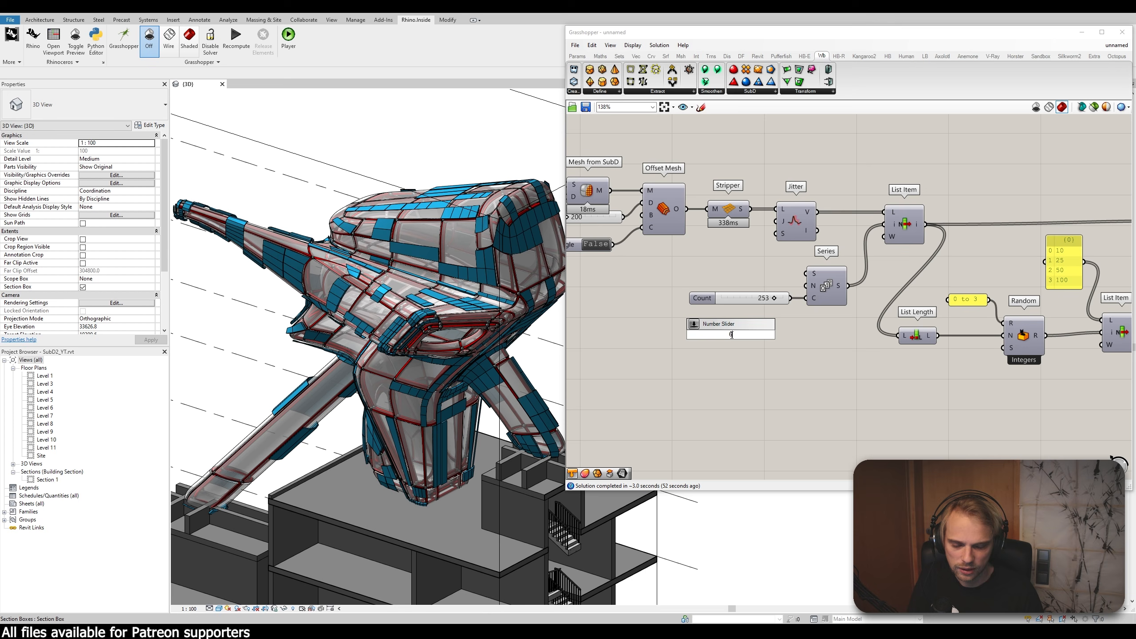
type("50")
key("Return")
left_click_drag(781, 334, 807, 298)
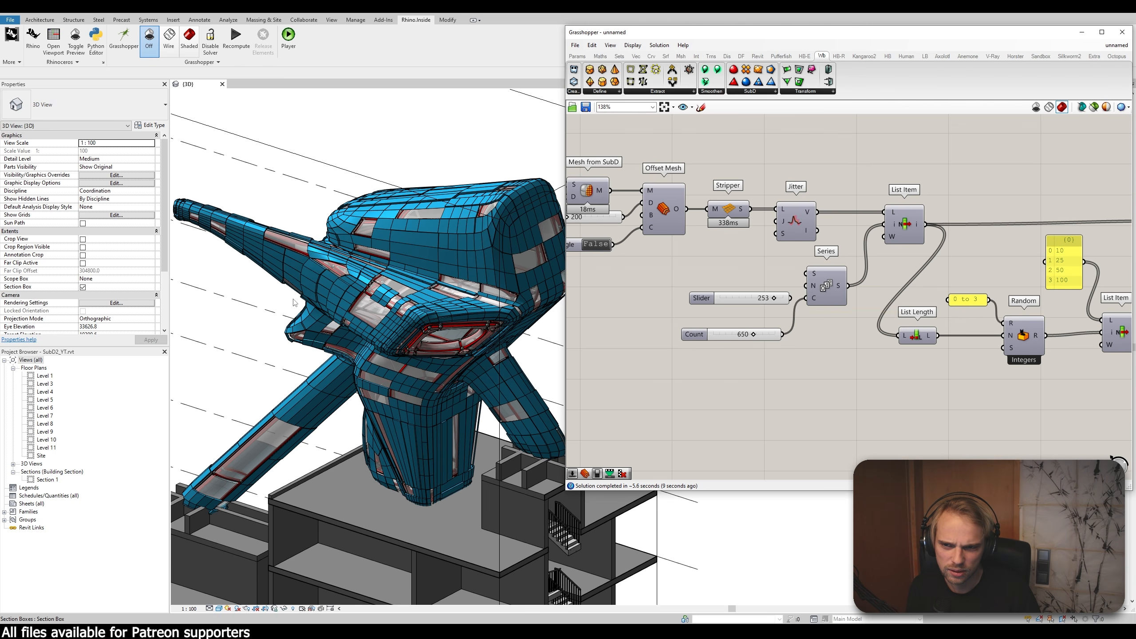
Step: Set the Count slider of the Series component to 500
double_click(738, 335)
type("50")
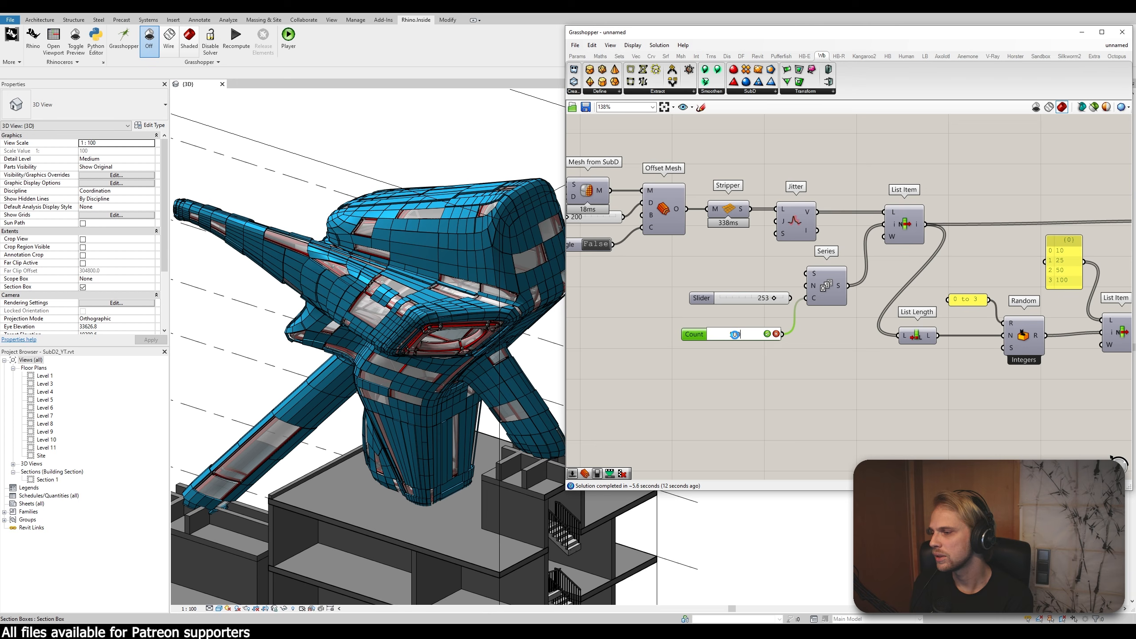
key("Return")
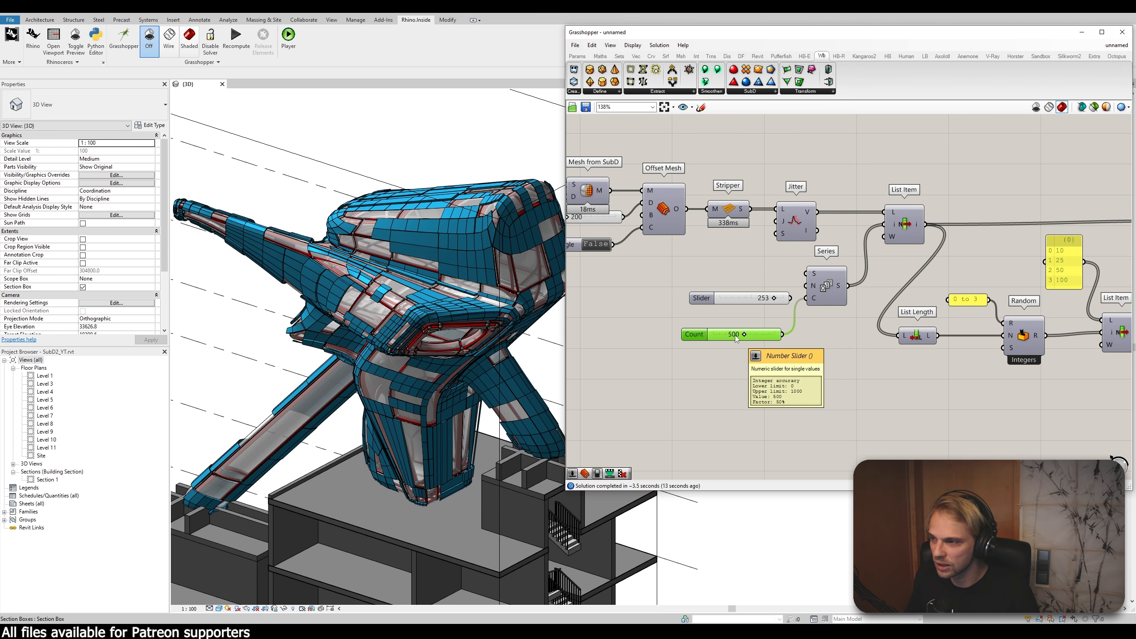
Step: Read the error messages on the Add Geometry DirectShape component for the outer panels
scroll(732, 320, "down", 8)
scroll(966, 340, "up", 10)
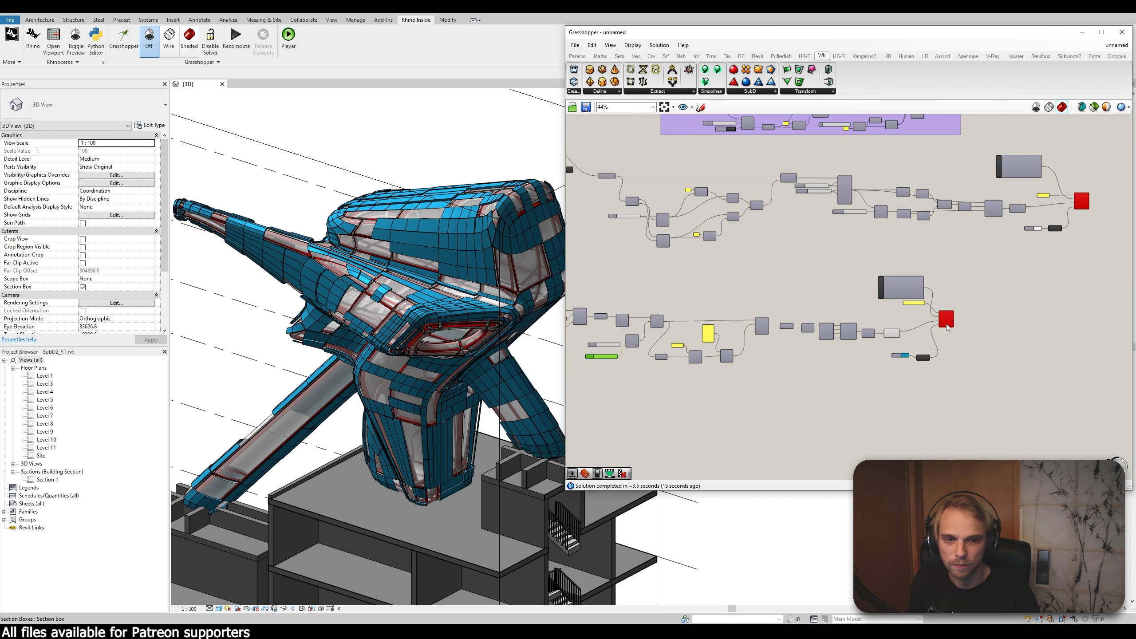
mouse_move(973, 274)
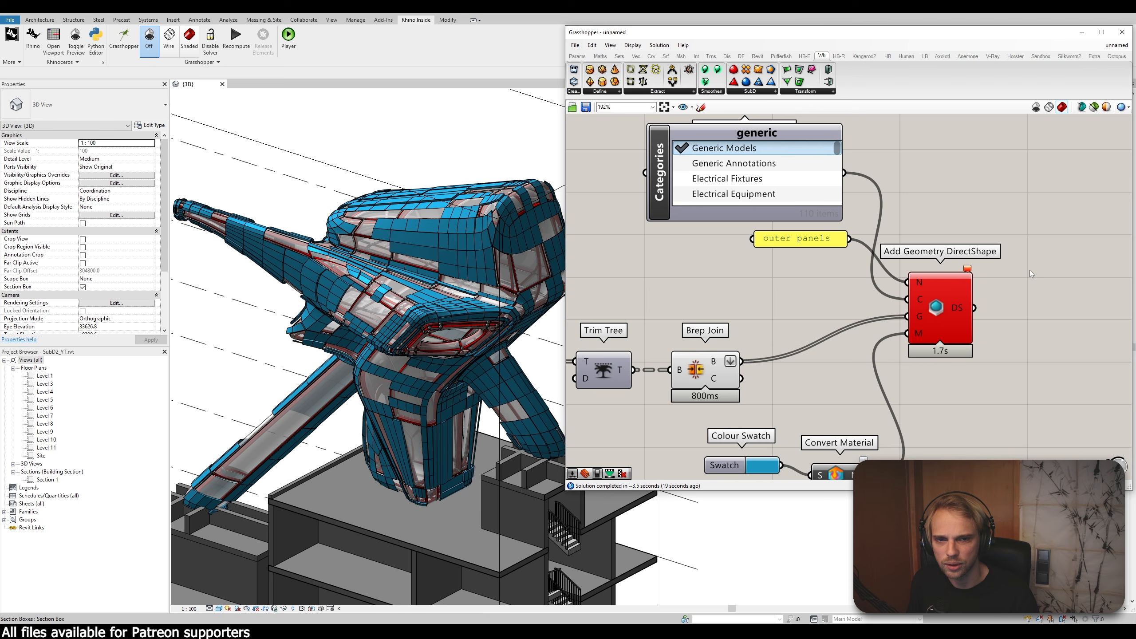
mouse_move(907, 316)
left_mouse_down("ctrl")
mouse_move(743, 362)
mouse_move(907, 316)
left_mouse_up("ctrl")
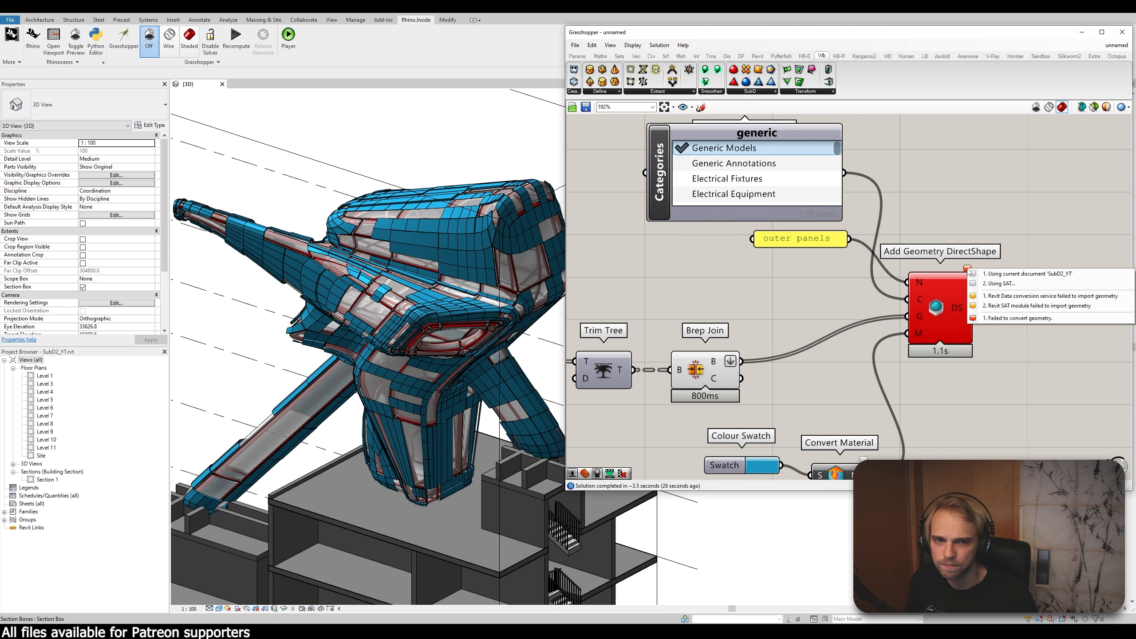
scroll(928, 231, "down", 5)
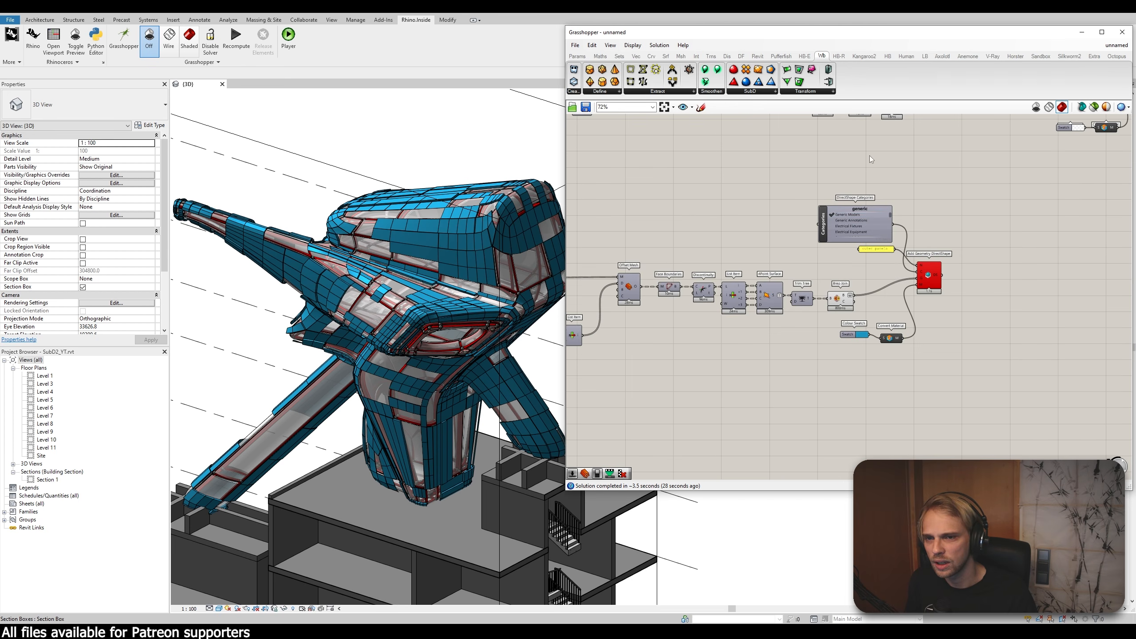
Step: Review the three Add Geometry DirectShape components at the ends of the definition's branches
right_click_drag(870, 156, 835, 323)
scroll(835, 323, "down", 3)
scroll(982, 292, "up", 2)
scroll(934, 284, "down", 2)
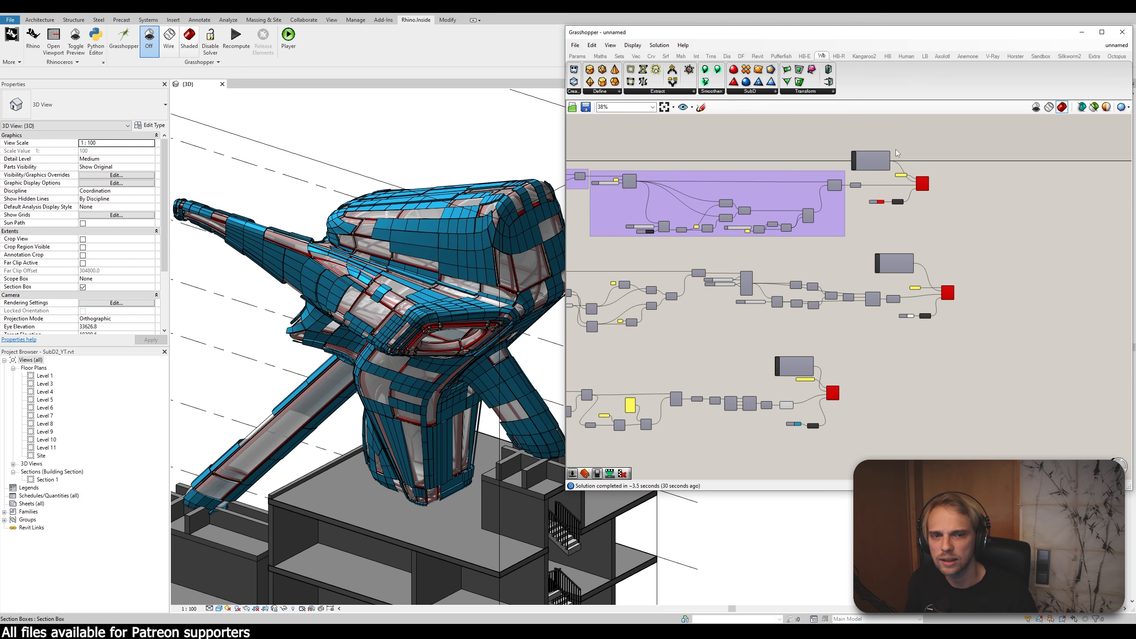
left_click_drag(904, 142, 1039, 319)
left_click(824, 331)
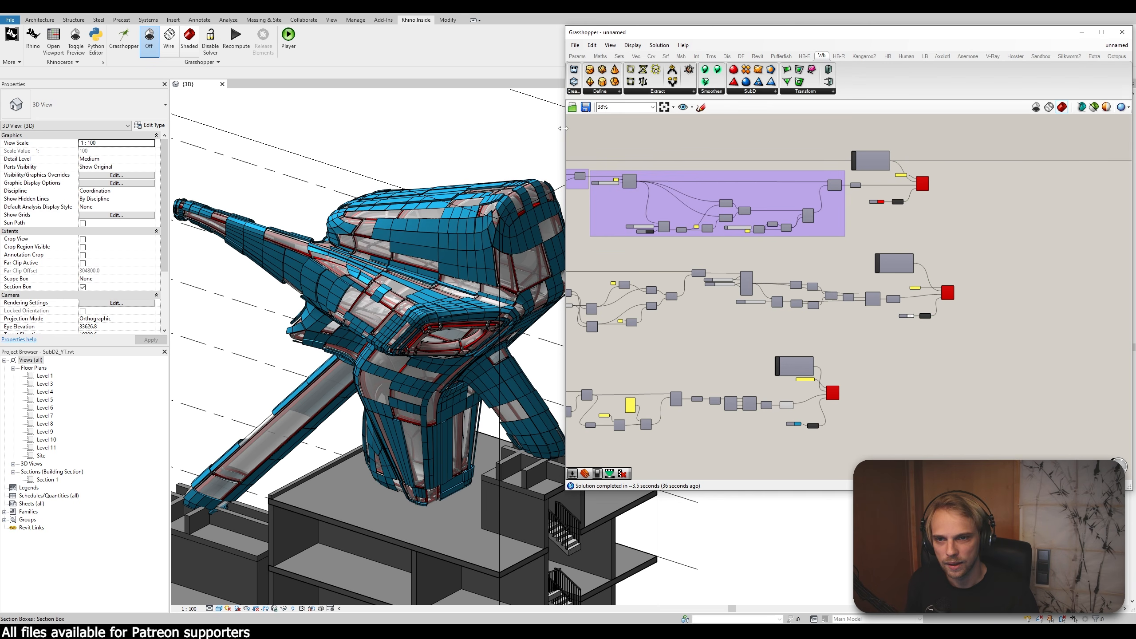
Step: Narrow the Grasshopper window to expose the whole facade model, show the entire definition and return to the Revit 3D view
left_click_drag(563, 128, 718, 128)
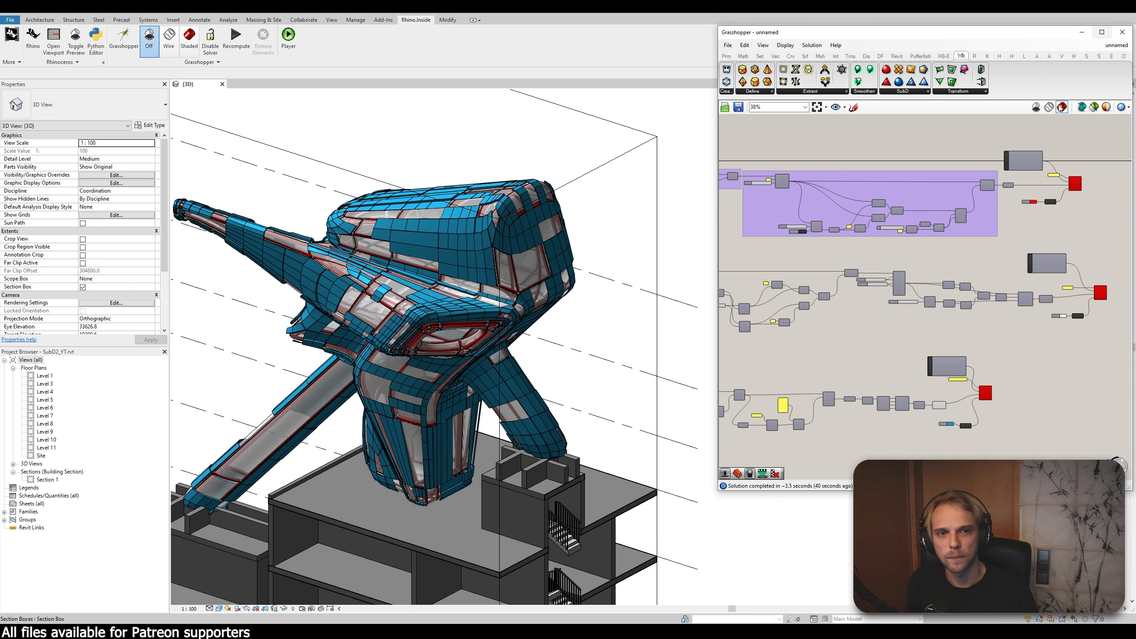
scroll(937, 217, "down", 5)
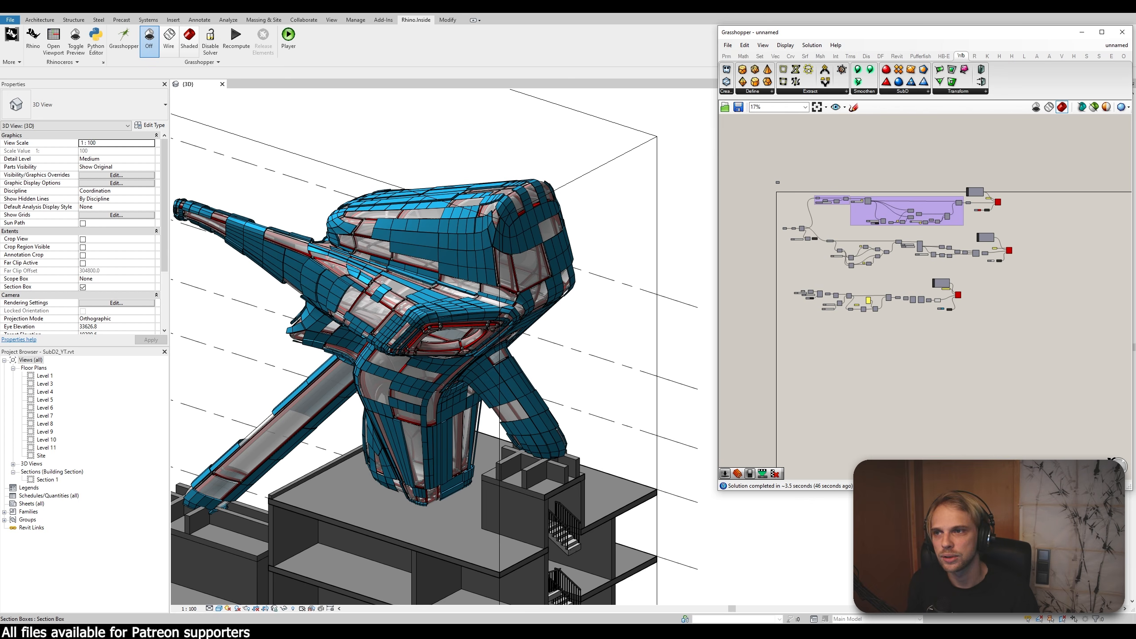
left_click(638, 224)
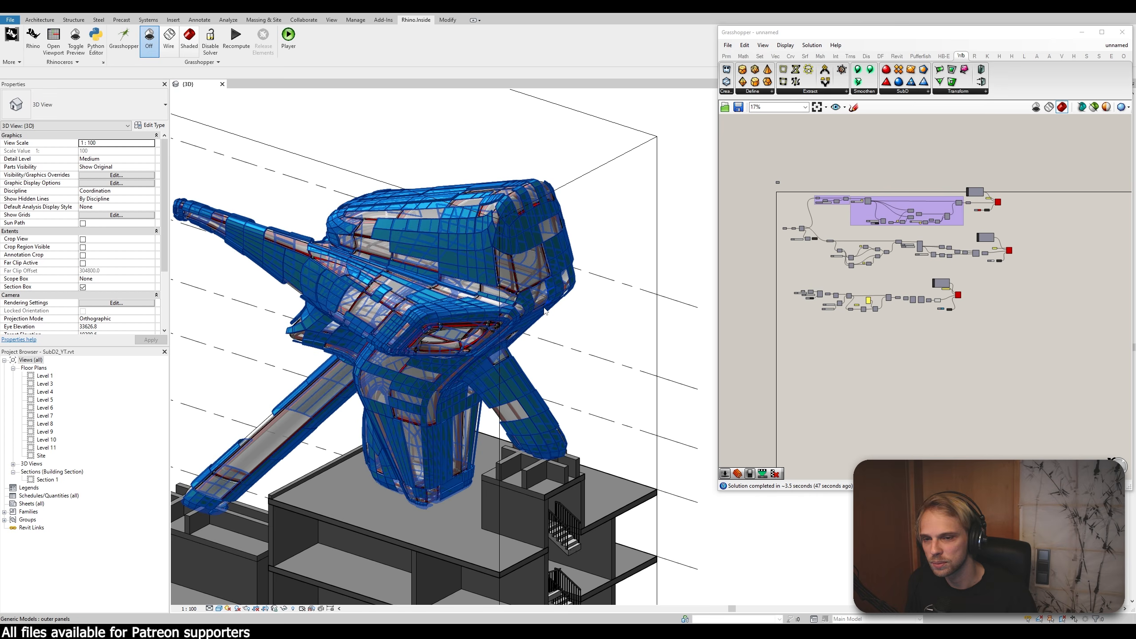
Step: Minimize the Grasshopper window and push the section box's front face inward to cut through the facade model in the 3D view
scroll(543, 310, "down", 3)
left_click(1085, 33)
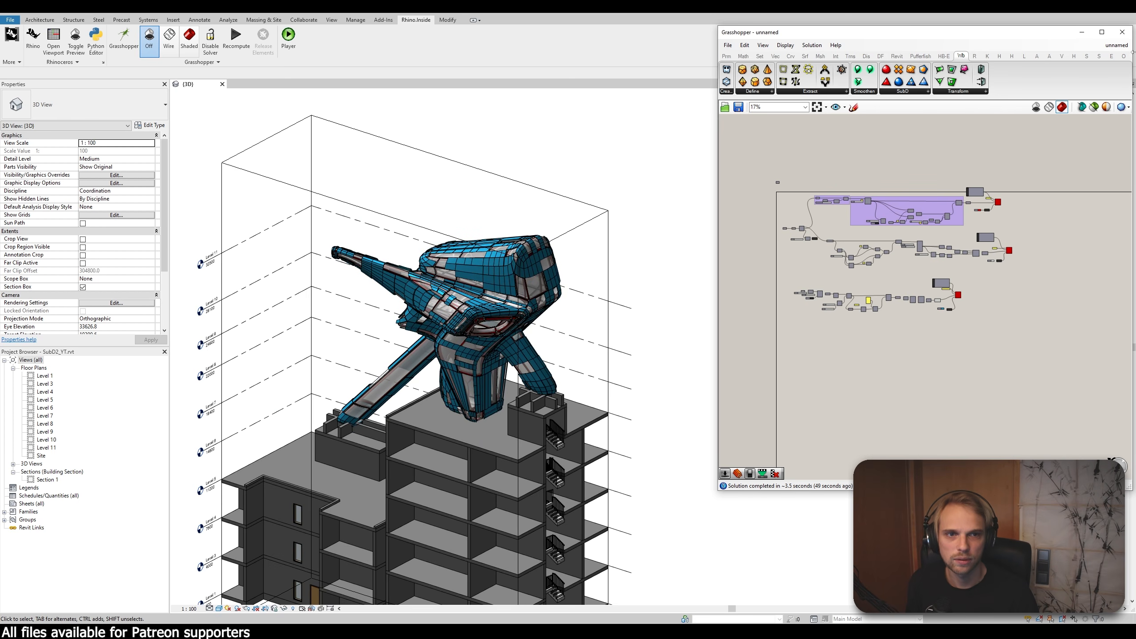
left_click(1085, 32)
left_click(344, 433)
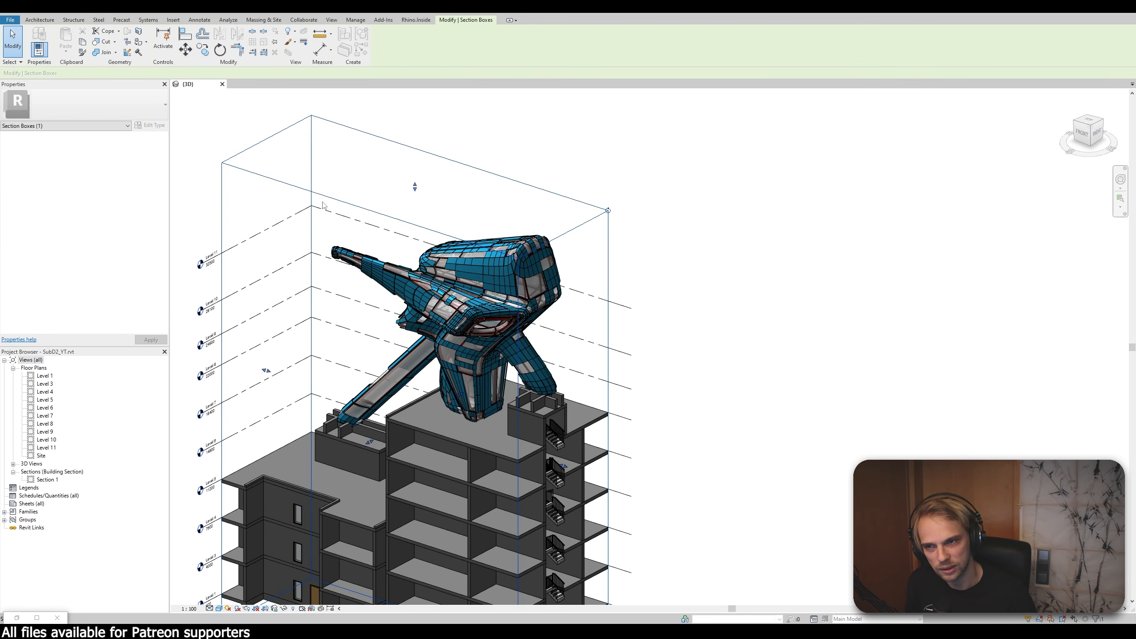
left_click_drag(345, 433, 413, 439)
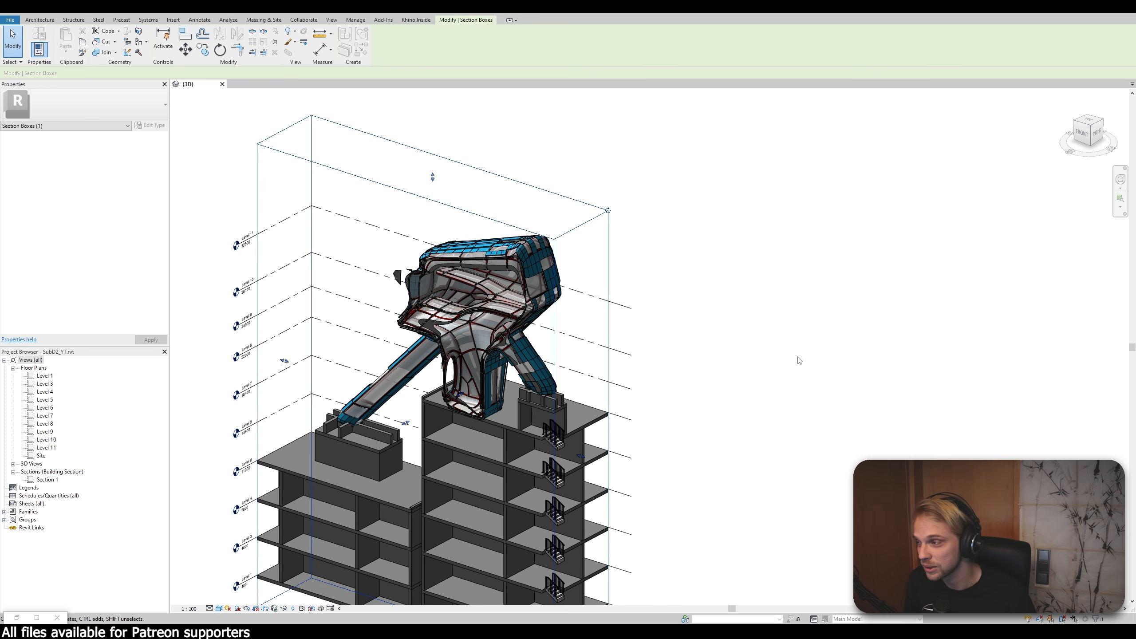
Step: Examine the frames, glazing and outer panels of the sectioned facade model from several angles in the 3D view
mouse_move(643, 403)
middle_mouse_down("shift")
mouse_move(692, 375)
mouse_move(672, 373)
middle_mouse_up("shift")
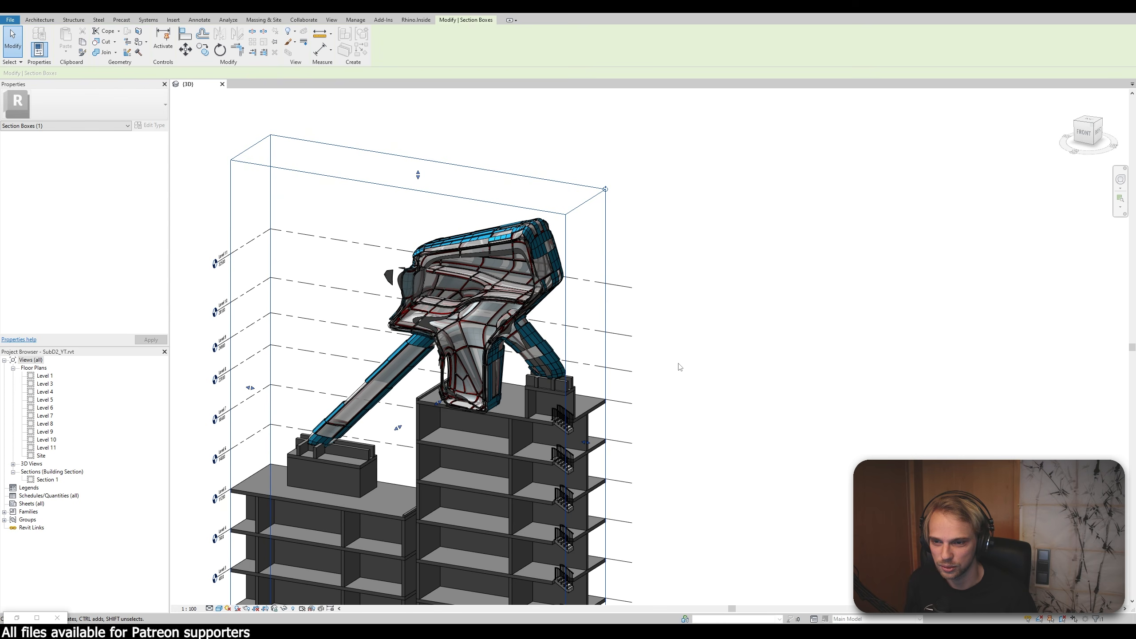
scroll(412, 432, "up", 3)
mouse_move(441, 394)
middle_mouse_down("shift")
mouse_move(401, 385)
mouse_move(414, 377)
mouse_move(405, 372)
middle_mouse_up("shift")
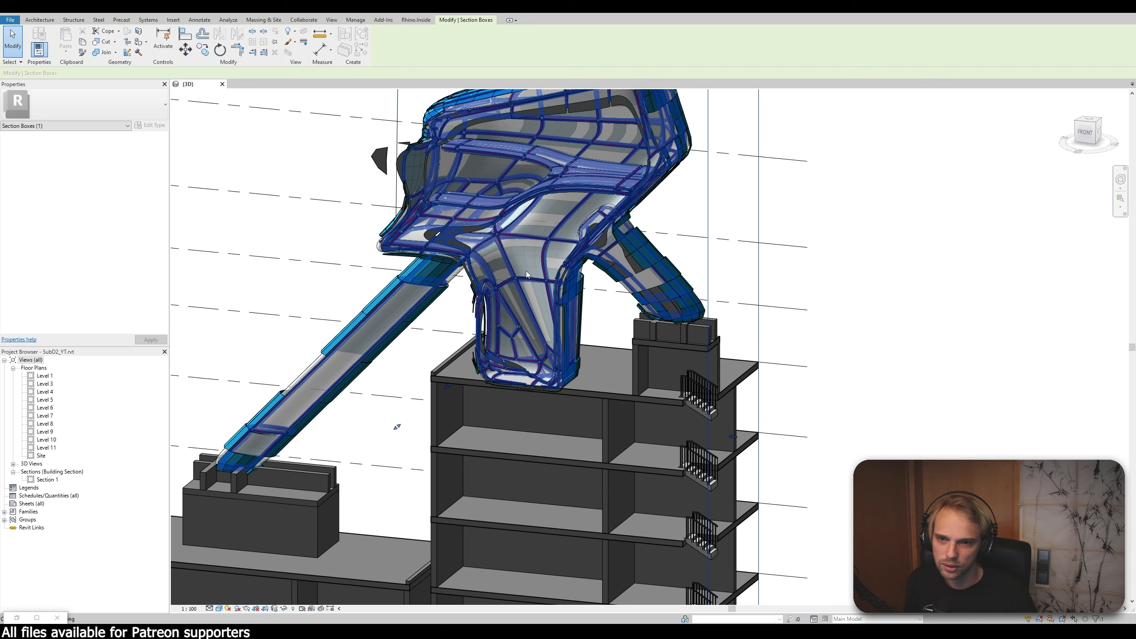
scroll(375, 249, "up", 2)
scroll(374, 249, "up", 2)
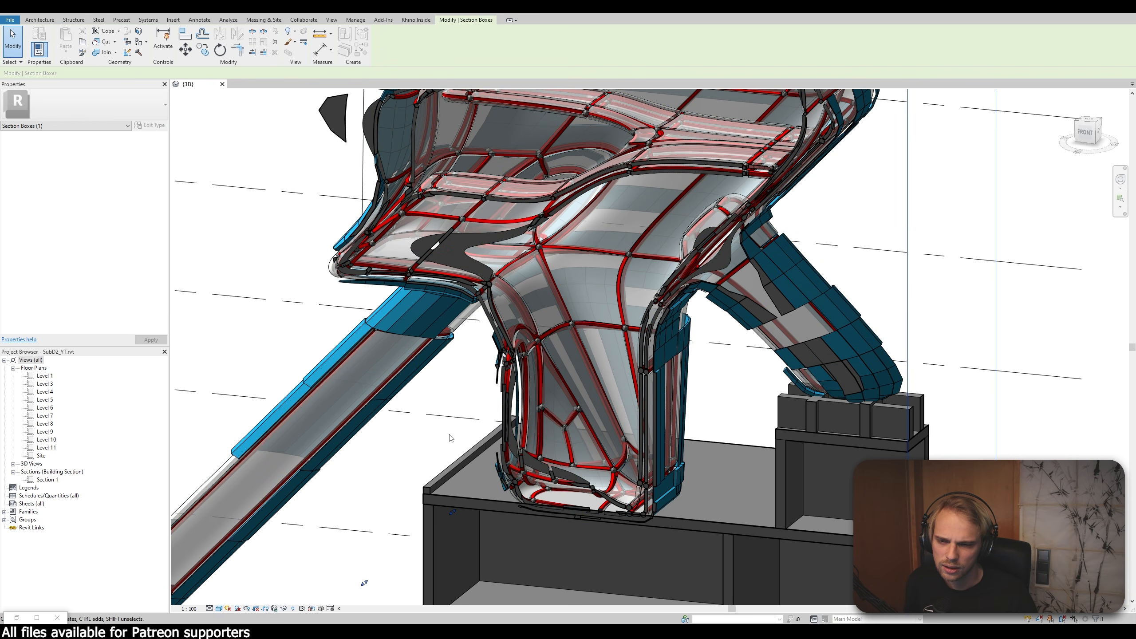
scroll(450, 436, "down", 2)
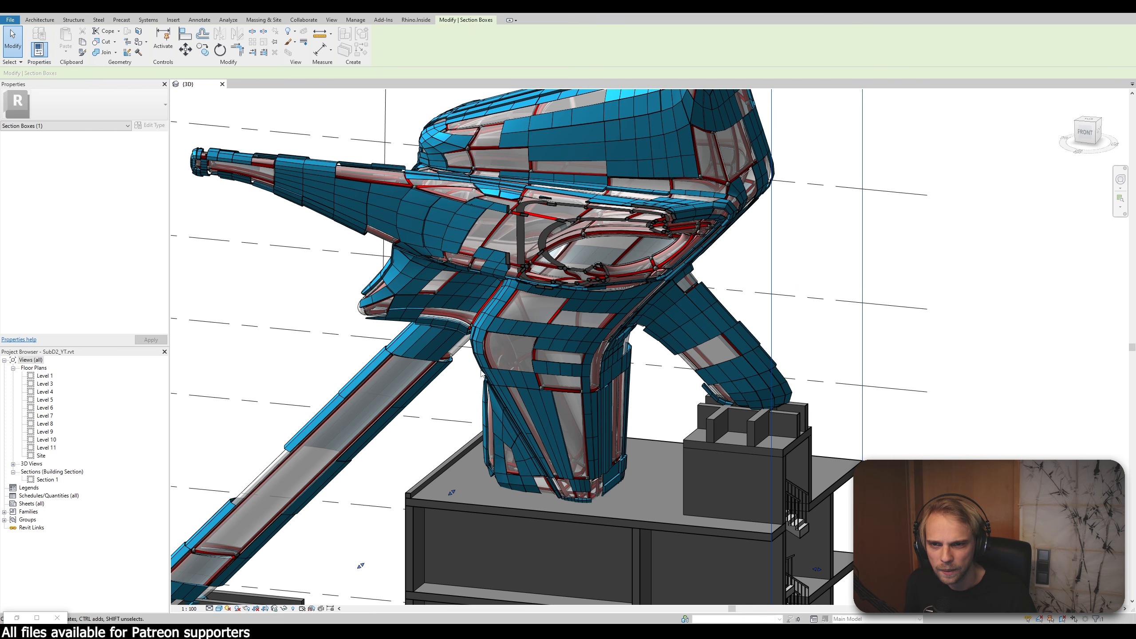
scroll(287, 251, "up", 2)
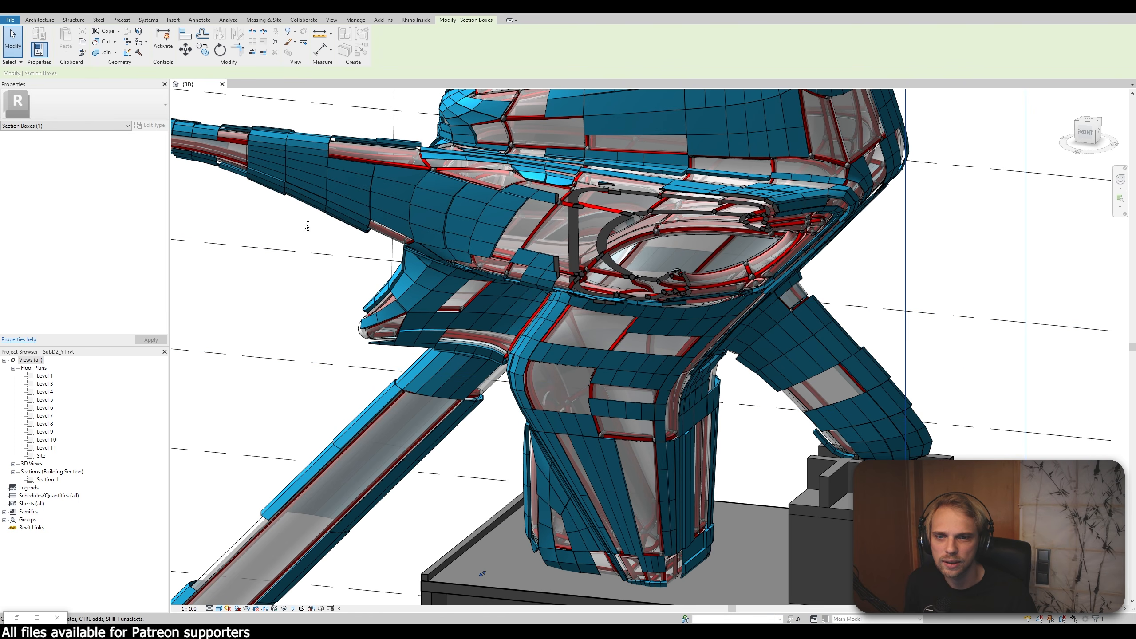
middle_click_drag(306, 223, 801, 320, "shift")
scroll(801, 320, "up", 2)
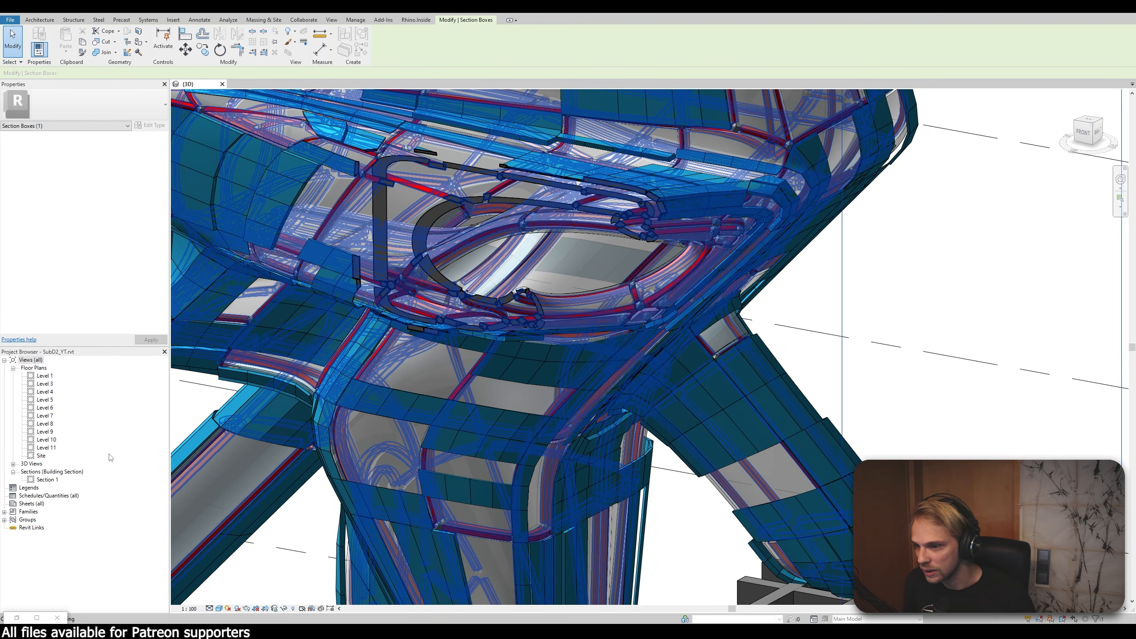
Step: Open the Section 1 view and examine the cut facade layers around the upper corner of the shape
left_click(41, 480)
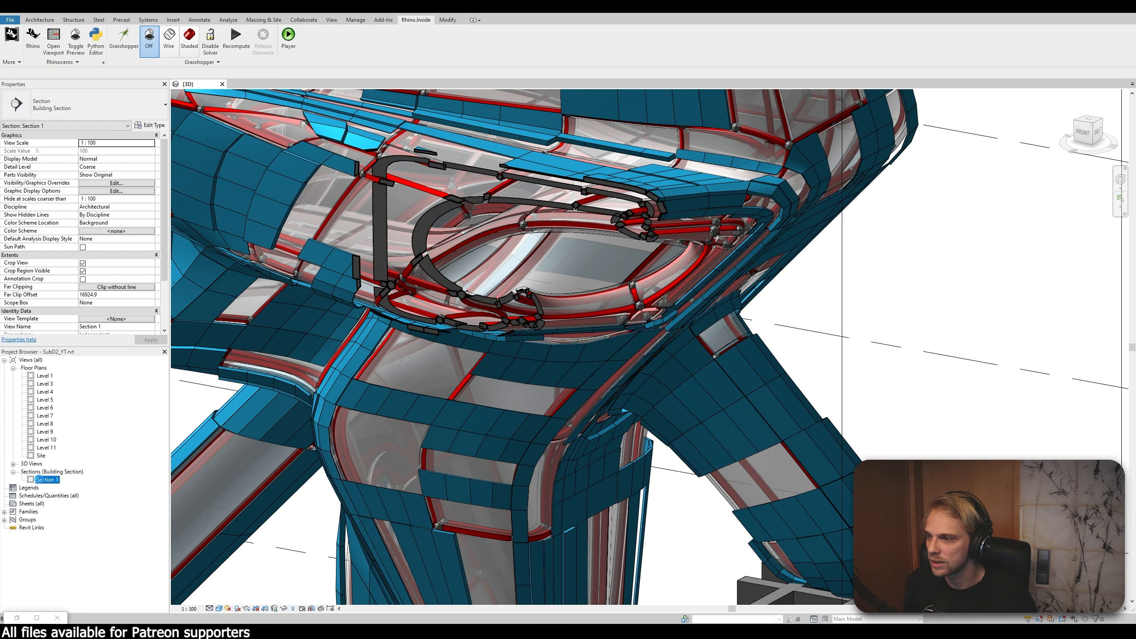
double_click(39, 479)
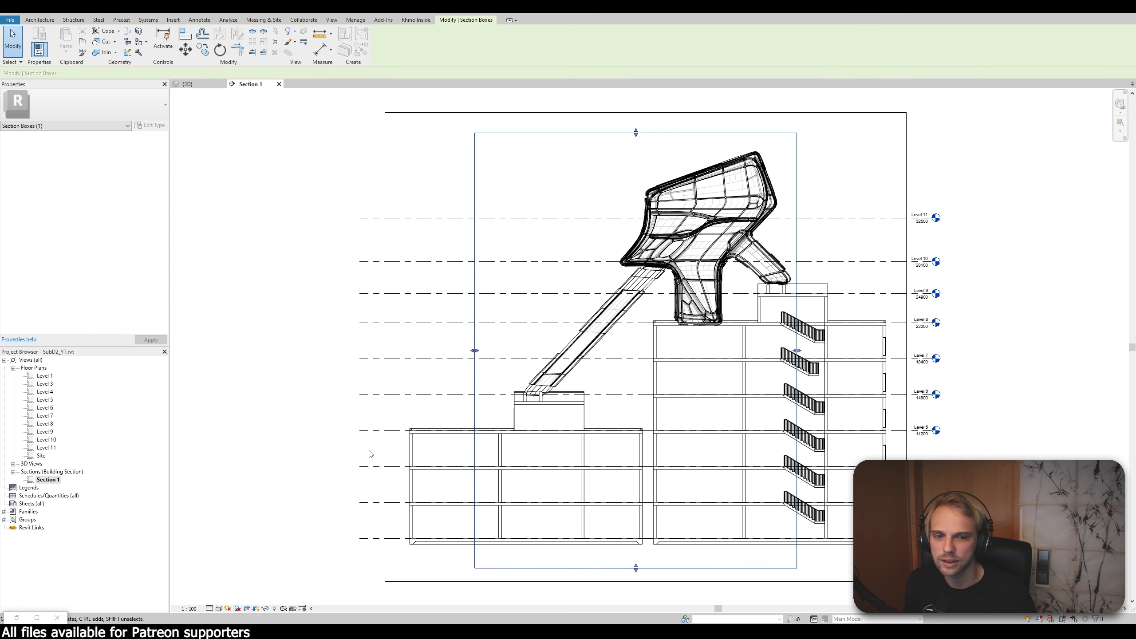
scroll(788, 237, "up", 4)
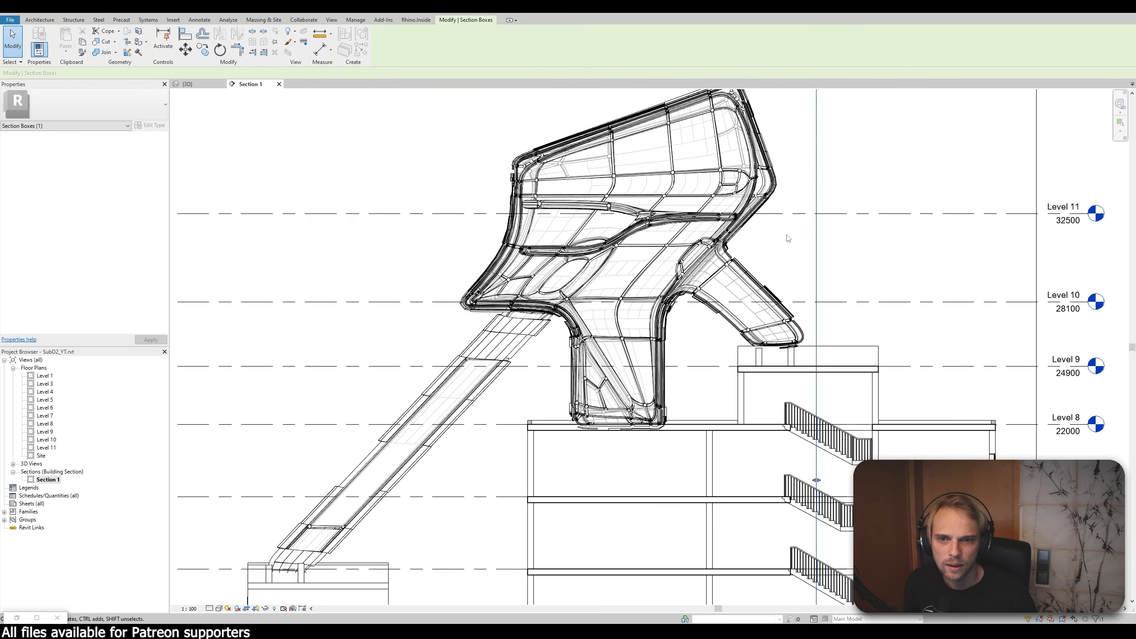
scroll(788, 238, "up", 5)
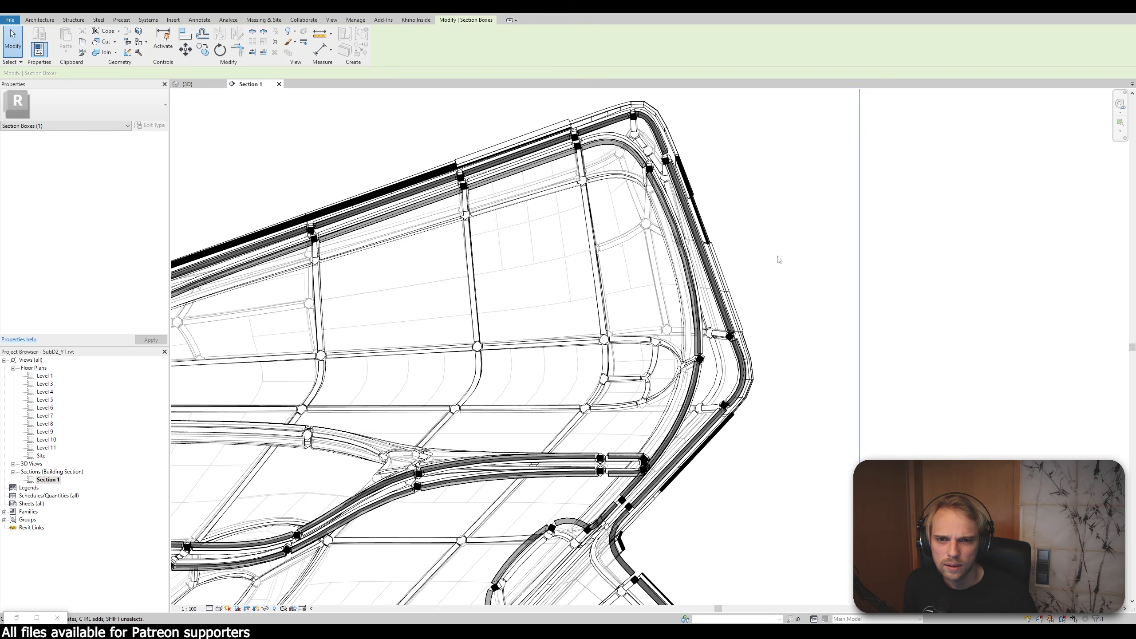
scroll(702, 229, "up", 2)
middle_click_drag(738, 293, 796, 435)
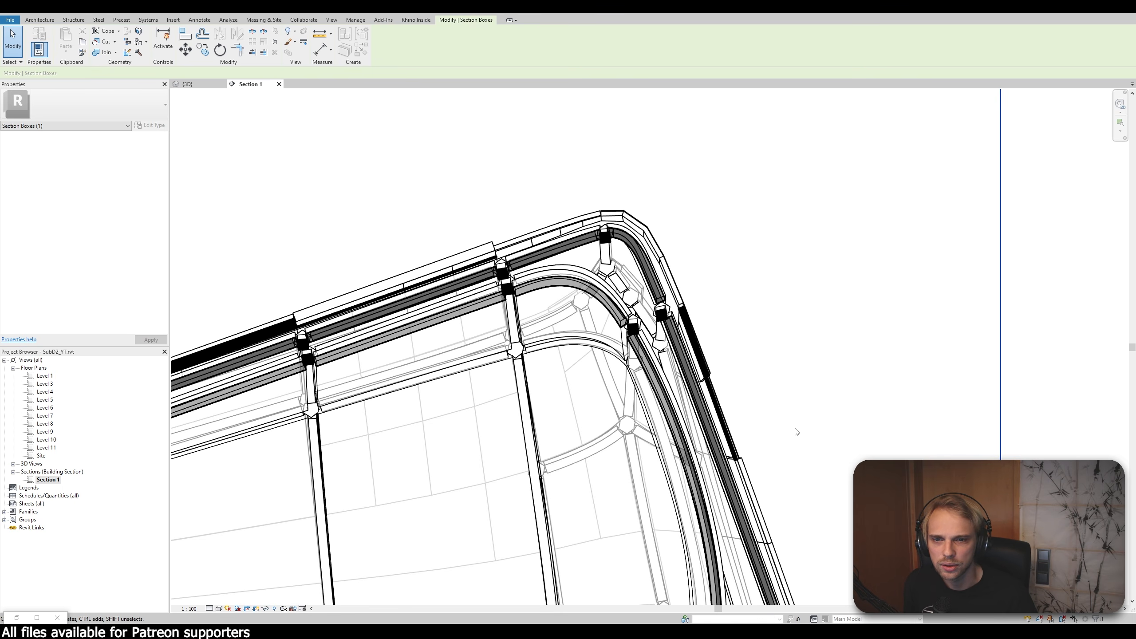
scroll(795, 432, "down", 3)
scroll(799, 441, "up", 4)
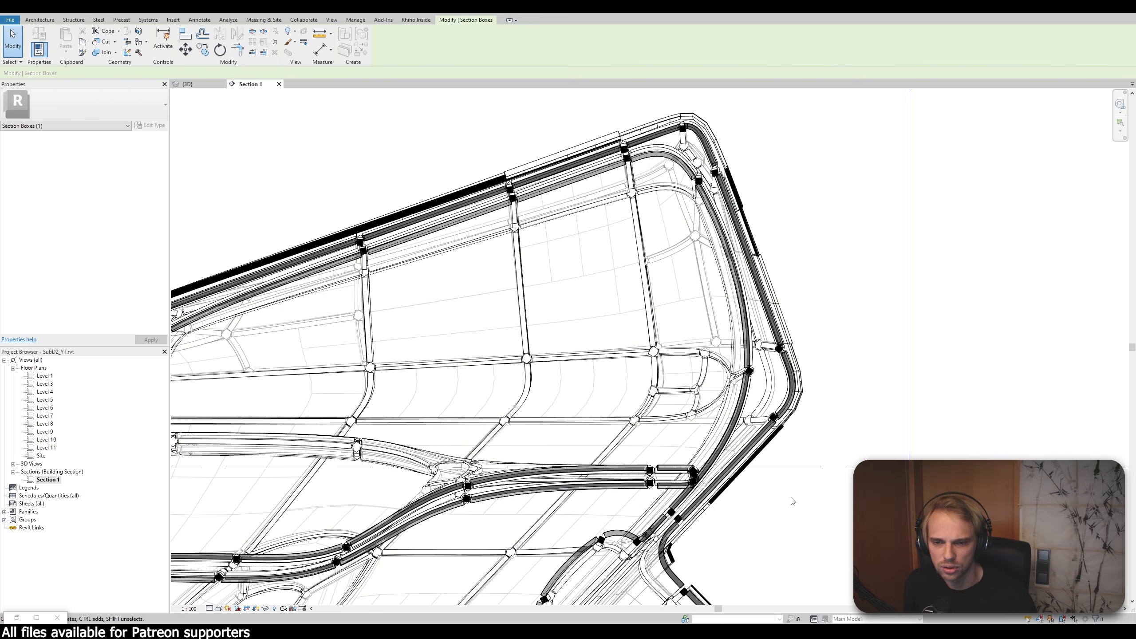
Step: Examine the cut frames and panels in the section where the legs branch off the main body
middle_click_drag(833, 476, 786, 329)
scroll(784, 314, "up", 1)
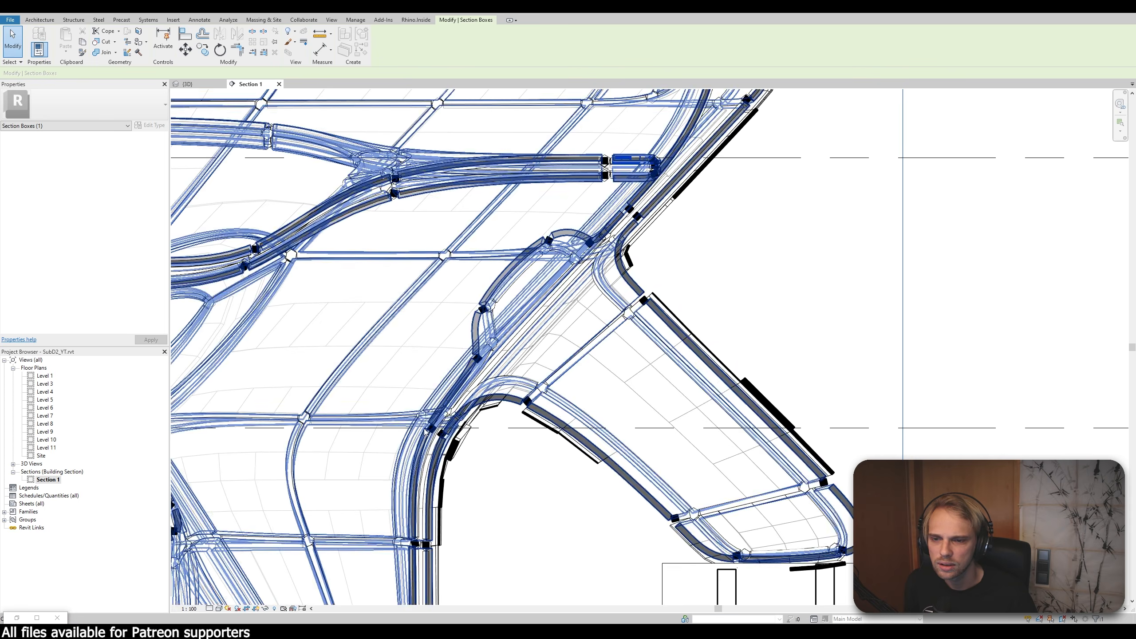
scroll(423, 423, "up", 5)
scroll(562, 458, "up", 2)
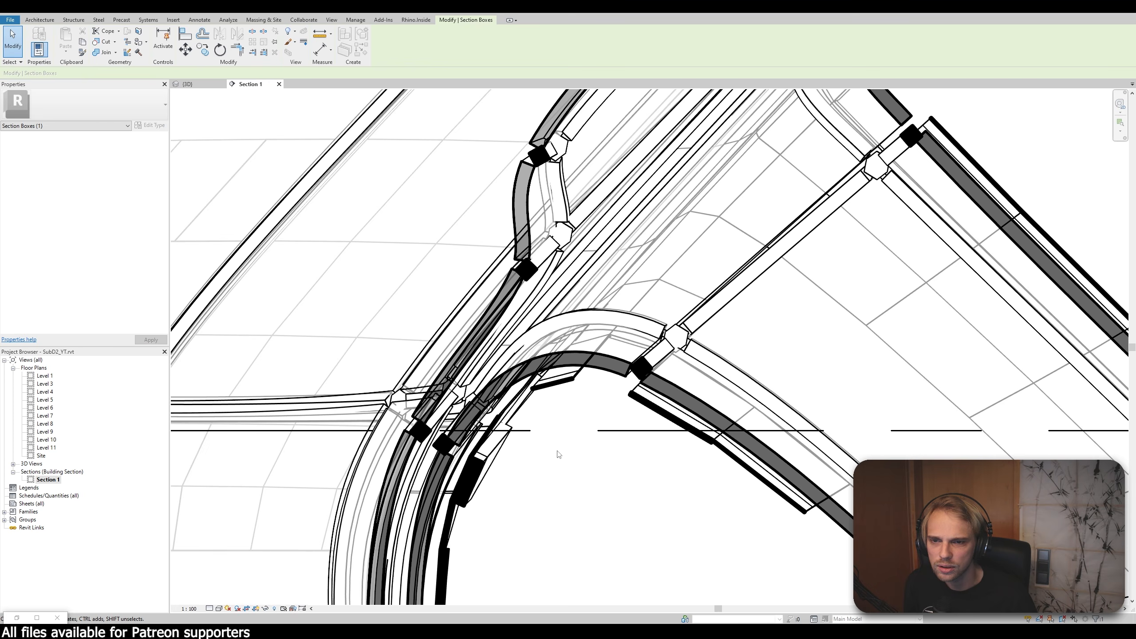
scroll(532, 462, "up", 2)
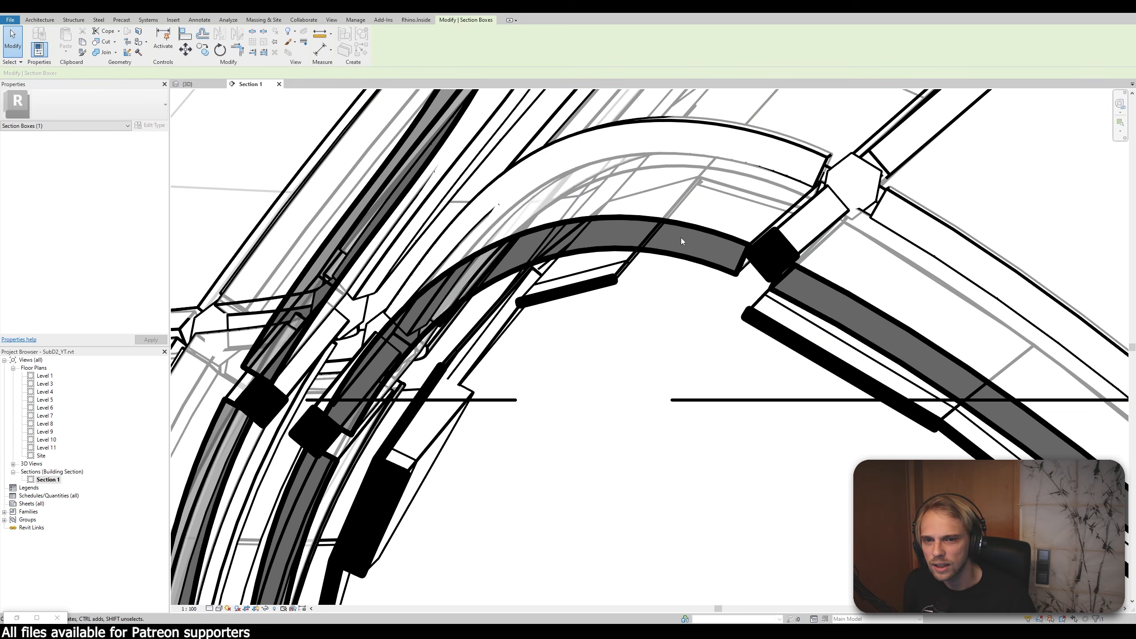
scroll(523, 464, "down", 3)
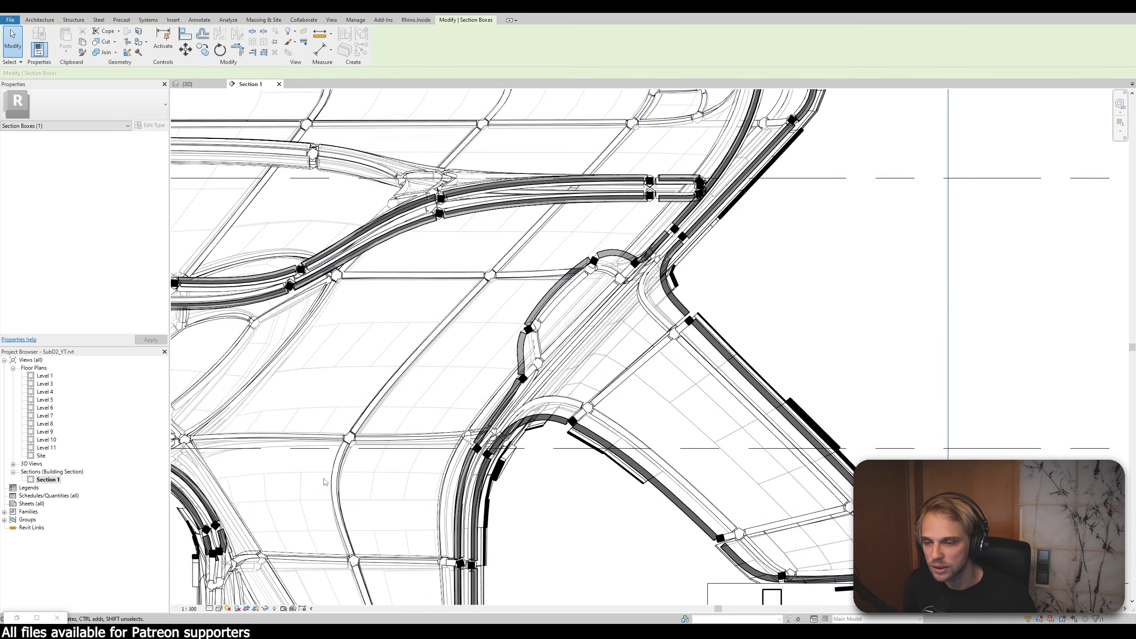
middle_click_drag(358, 460, 576, 352)
scroll(576, 351, "down", 4)
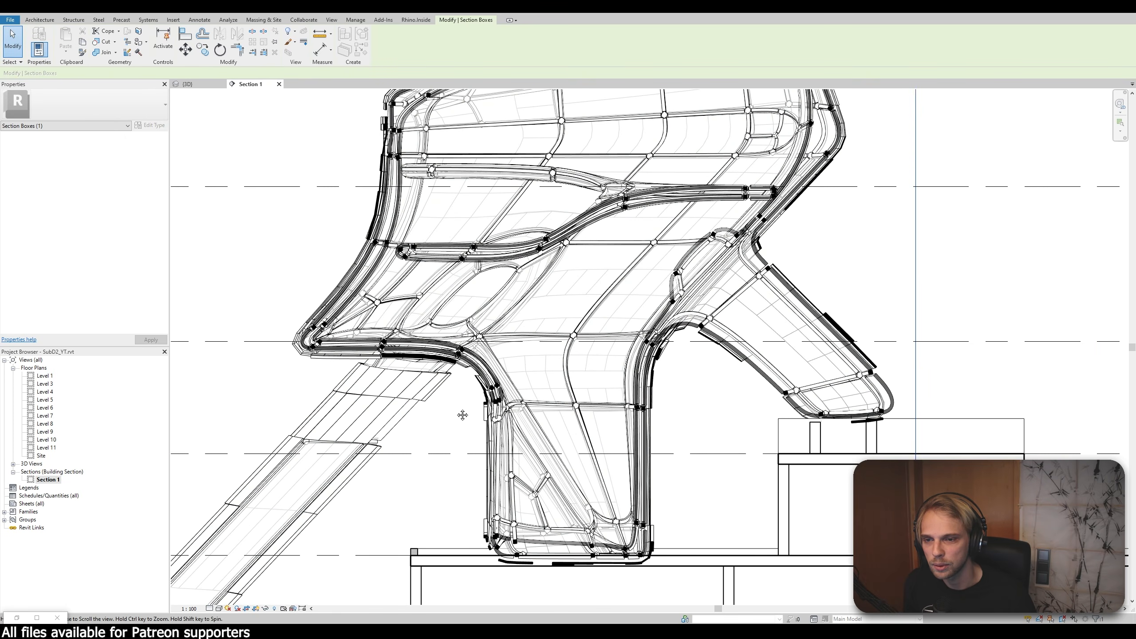
middle_click_drag(464, 413, 457, 485)
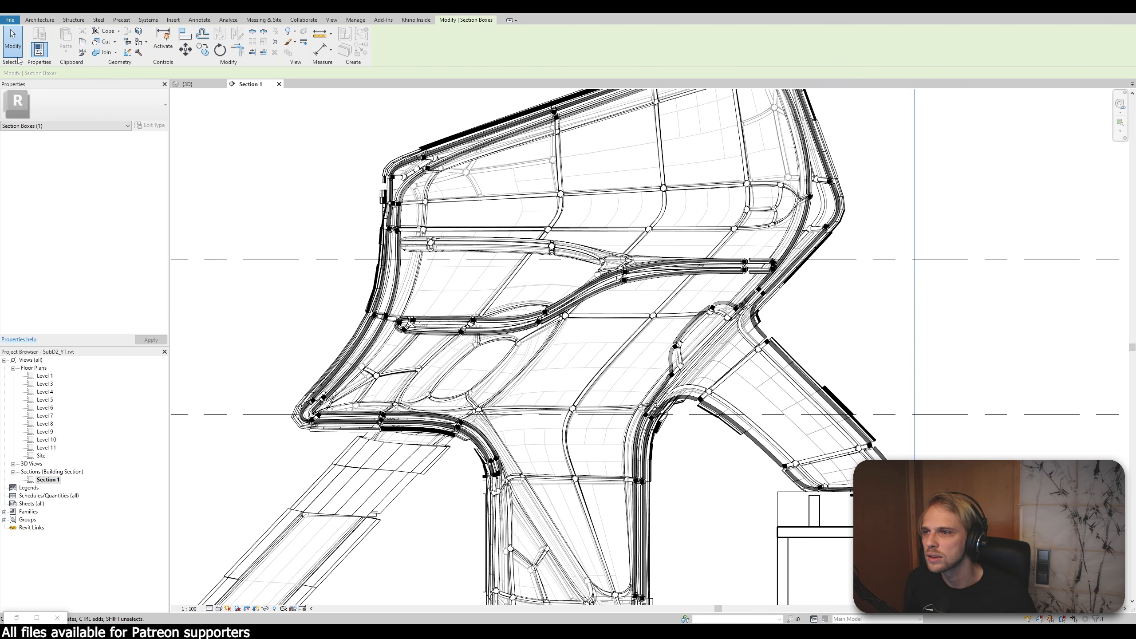
Step: Try a 100% surface transparency override for the Curtain Panels category in Section 1
left_click(334, 20)
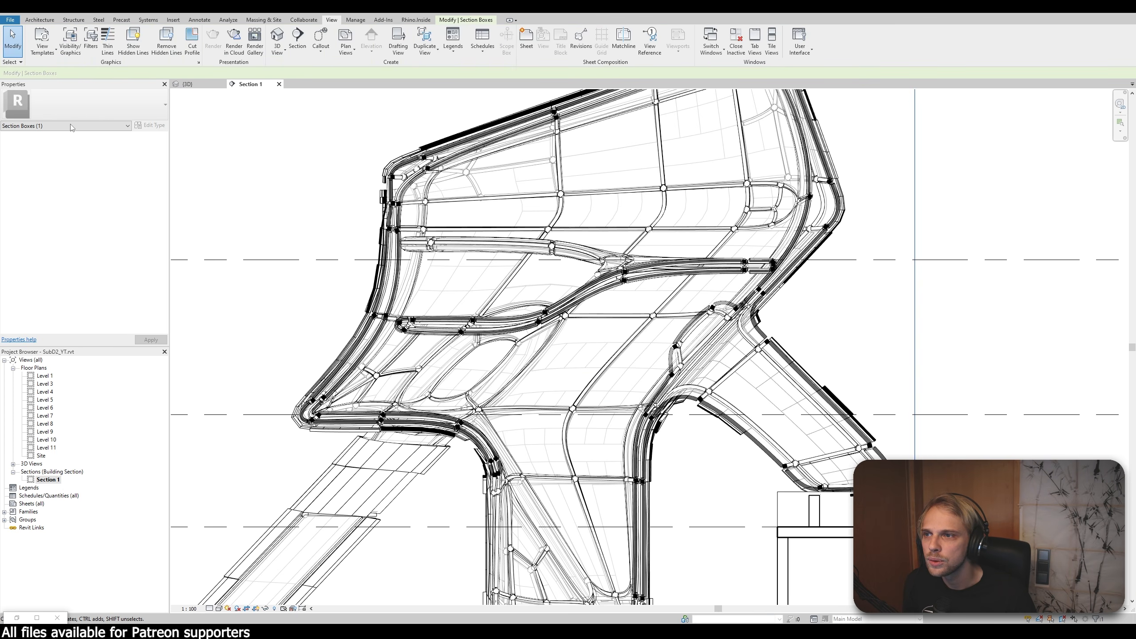
left_click(71, 40)
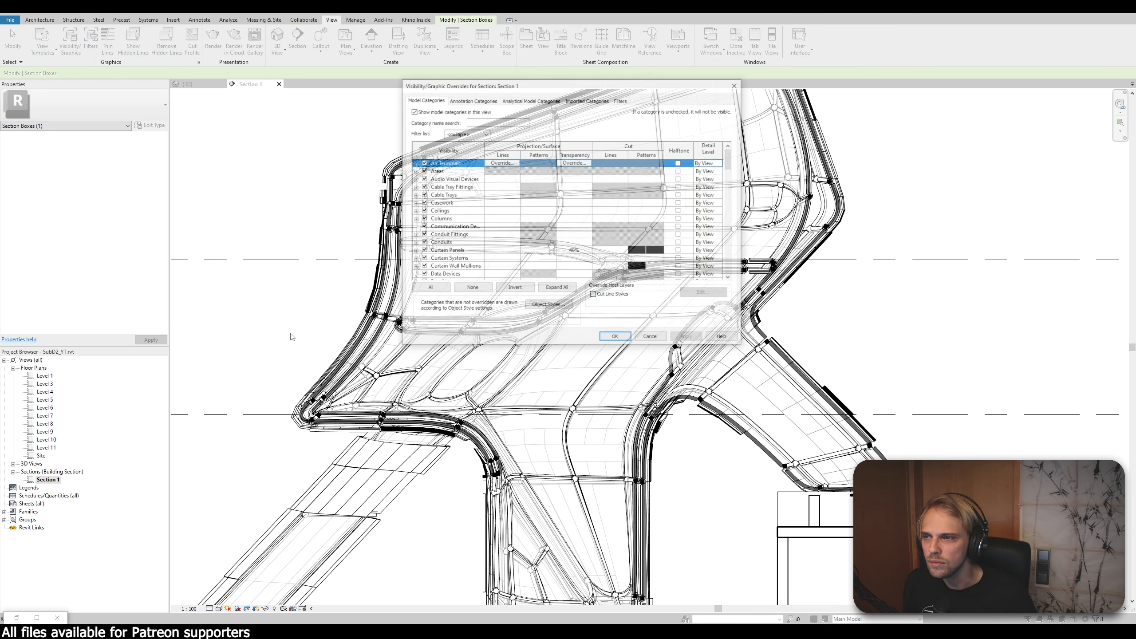
left_click(576, 253)
left_click(574, 250)
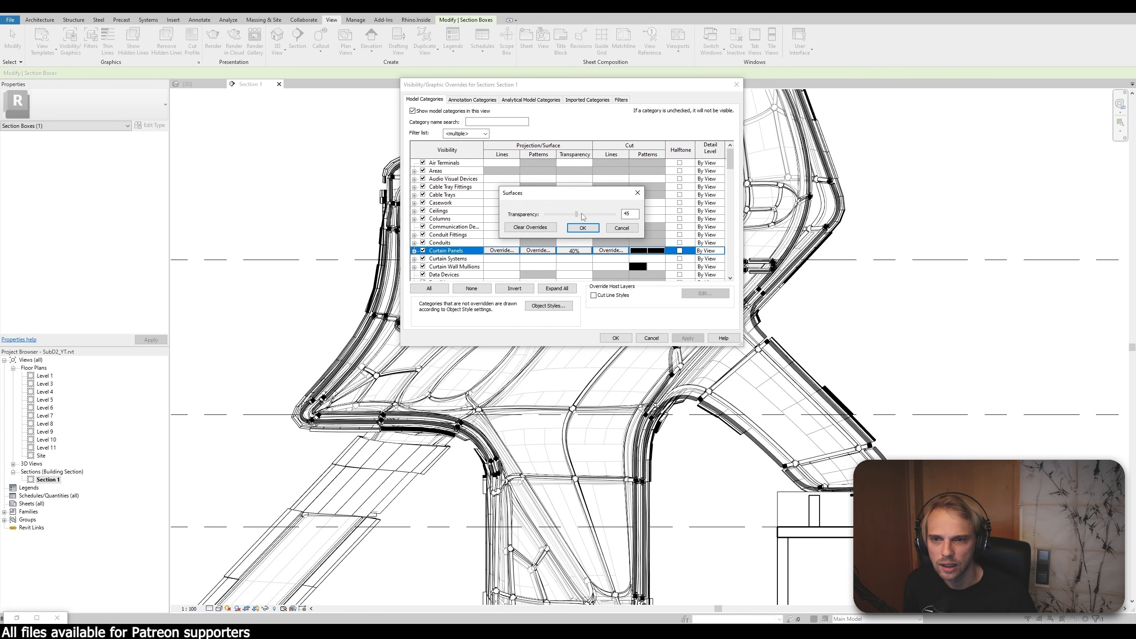
left_click(583, 228)
left_click(688, 340)
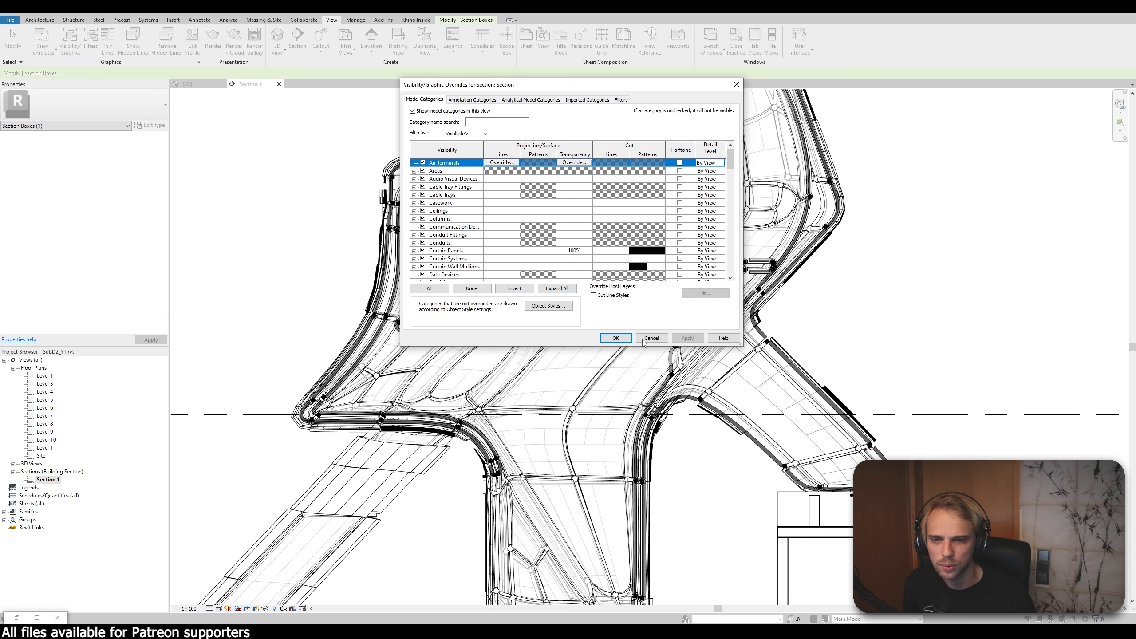
Step: Clear the surface transparency override of the Curtain Panels category in Section 1 and accept the visibility settings
left_click(576, 252)
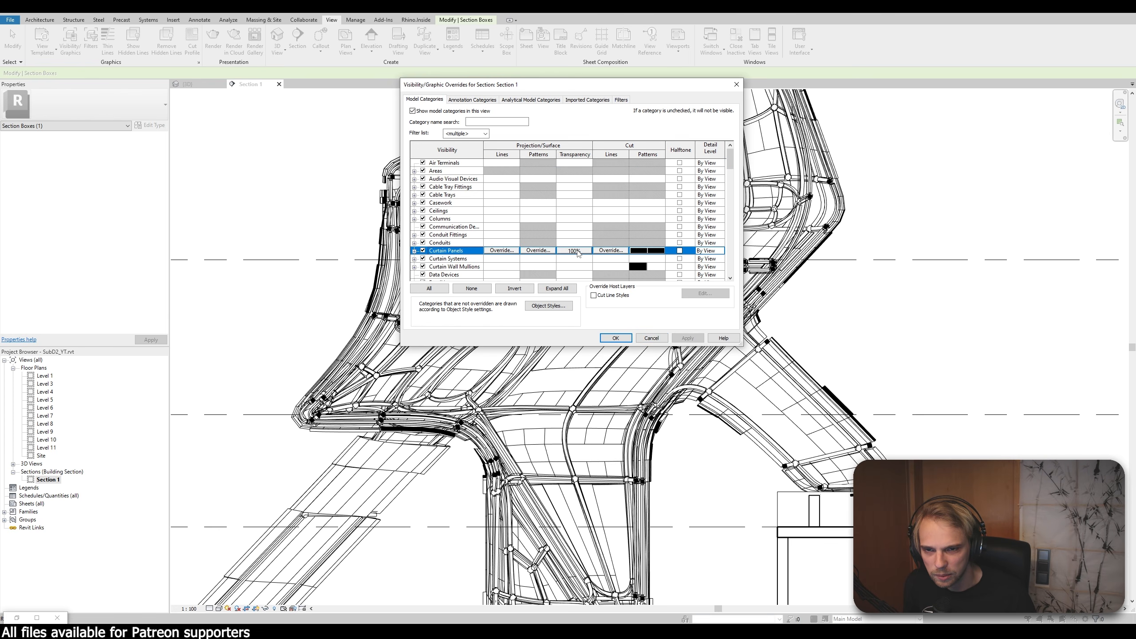
left_click(578, 250)
left_click(532, 229)
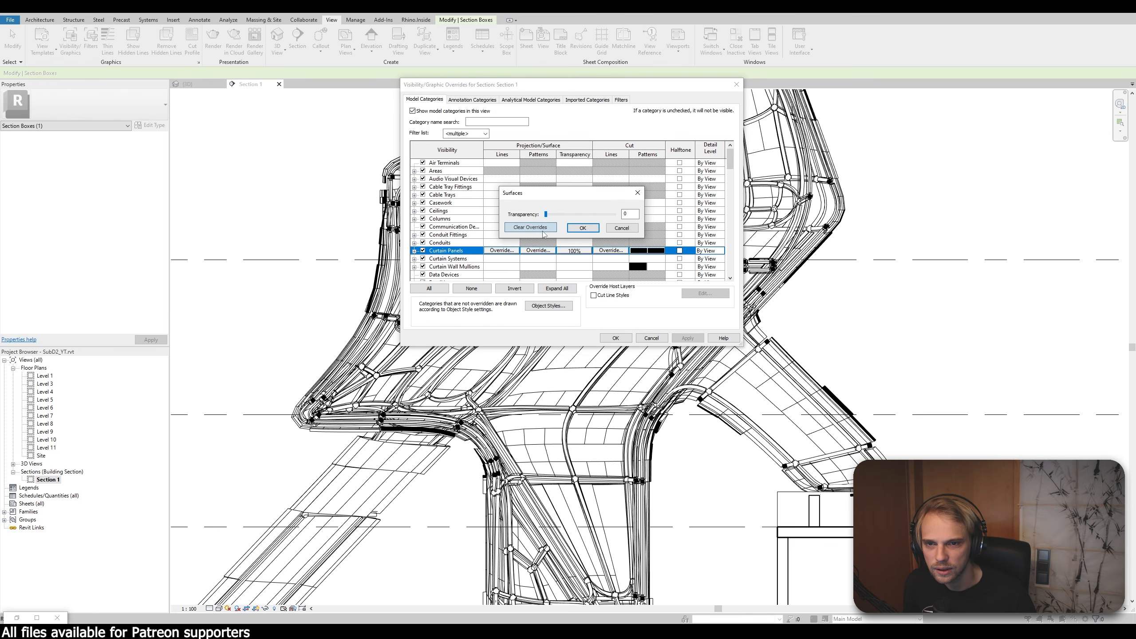
left_click(573, 229)
left_click(685, 339)
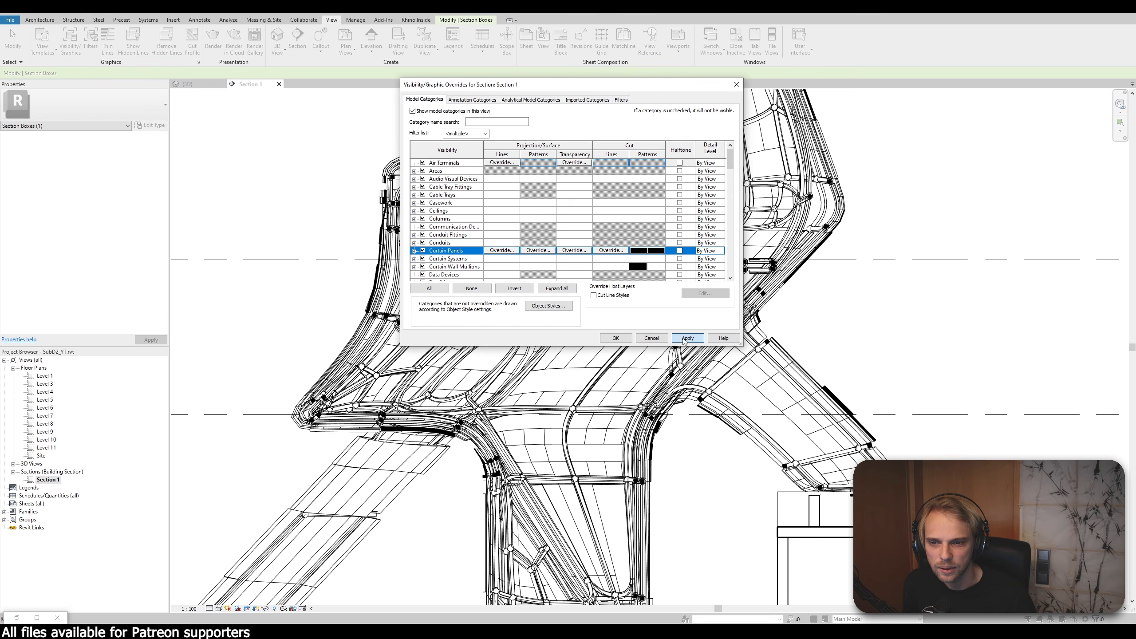
left_click(617, 338)
Step: Check how the facade's cut layers, the supports and the stairs are displayed throughout the Section 1 view
scroll(649, 318, "up", 6)
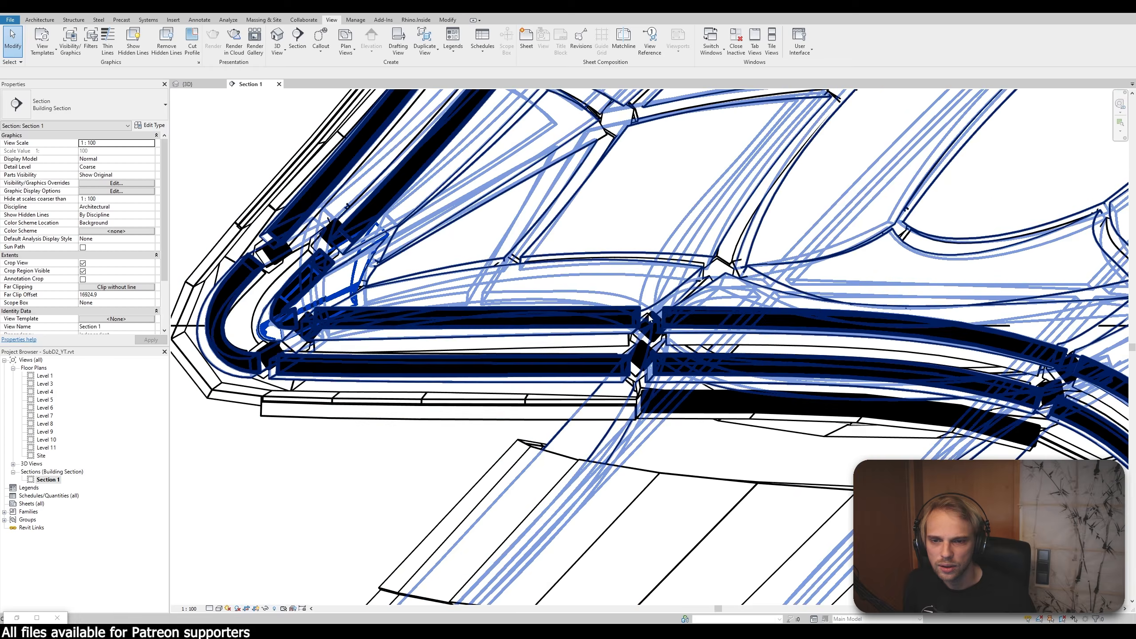
scroll(353, 385, "down", 3)
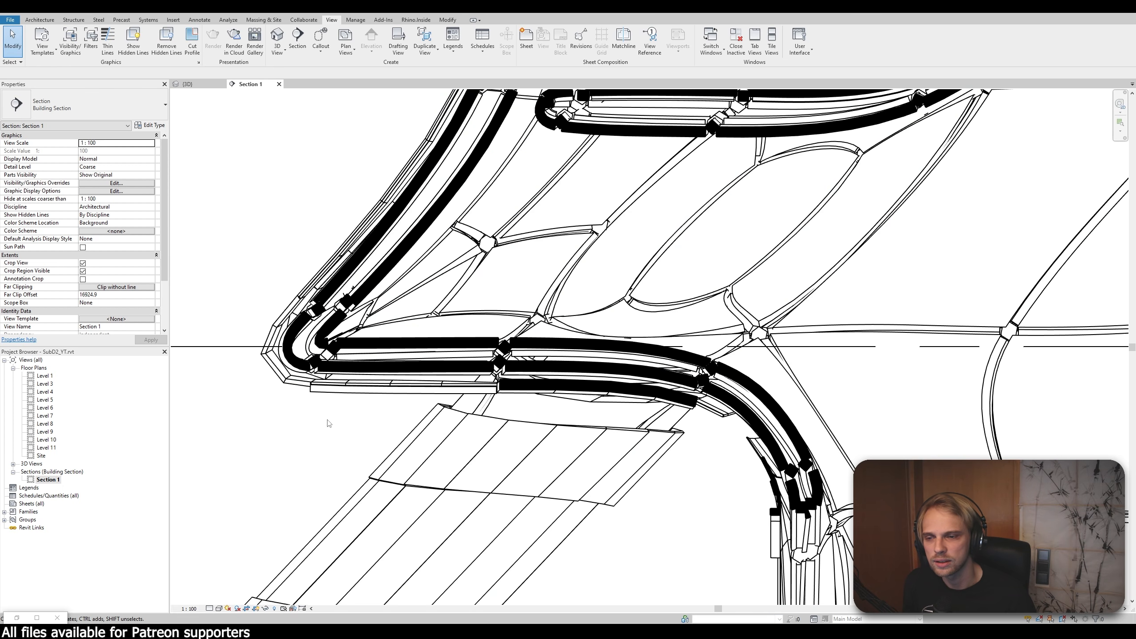
scroll(298, 364, "down", 6)
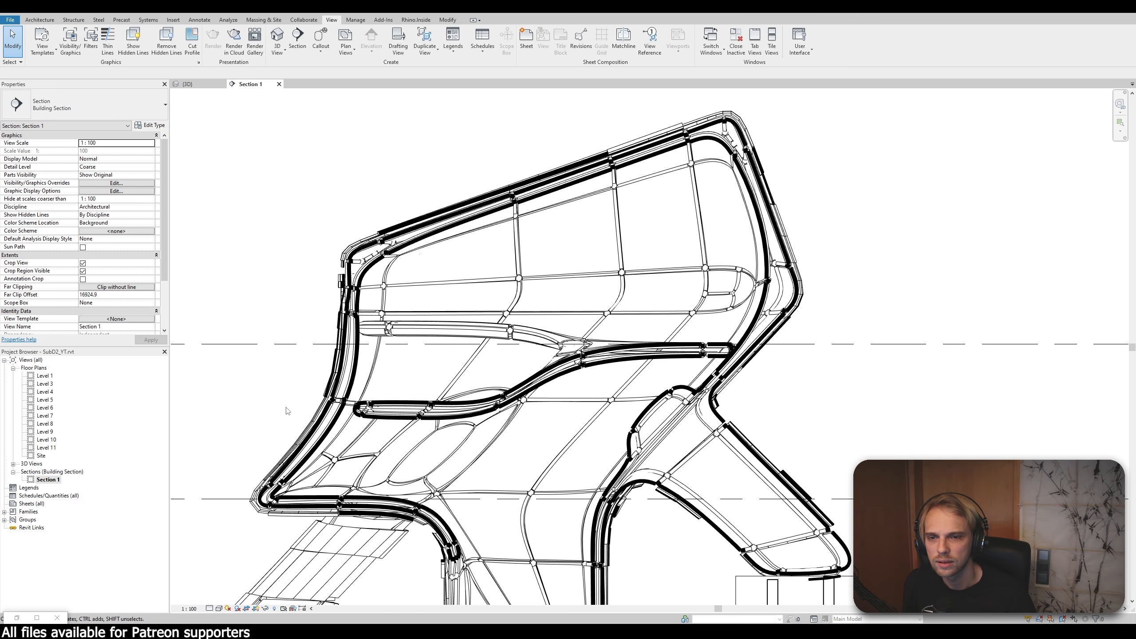
middle_click_drag(321, 456, 360, 300)
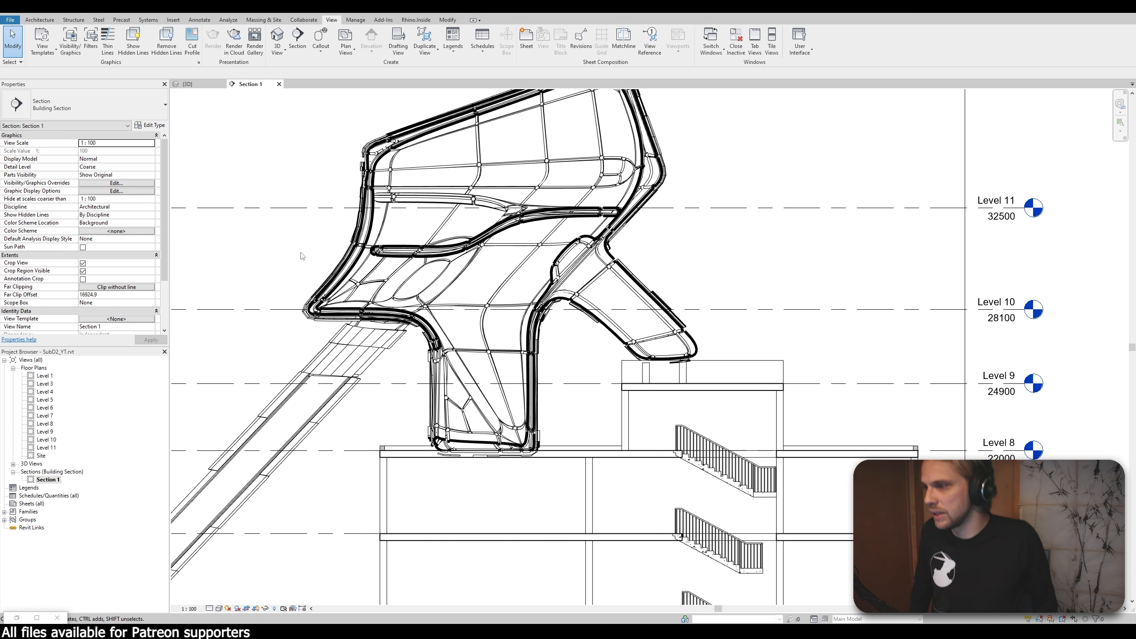
scroll(691, 467, "up", 5)
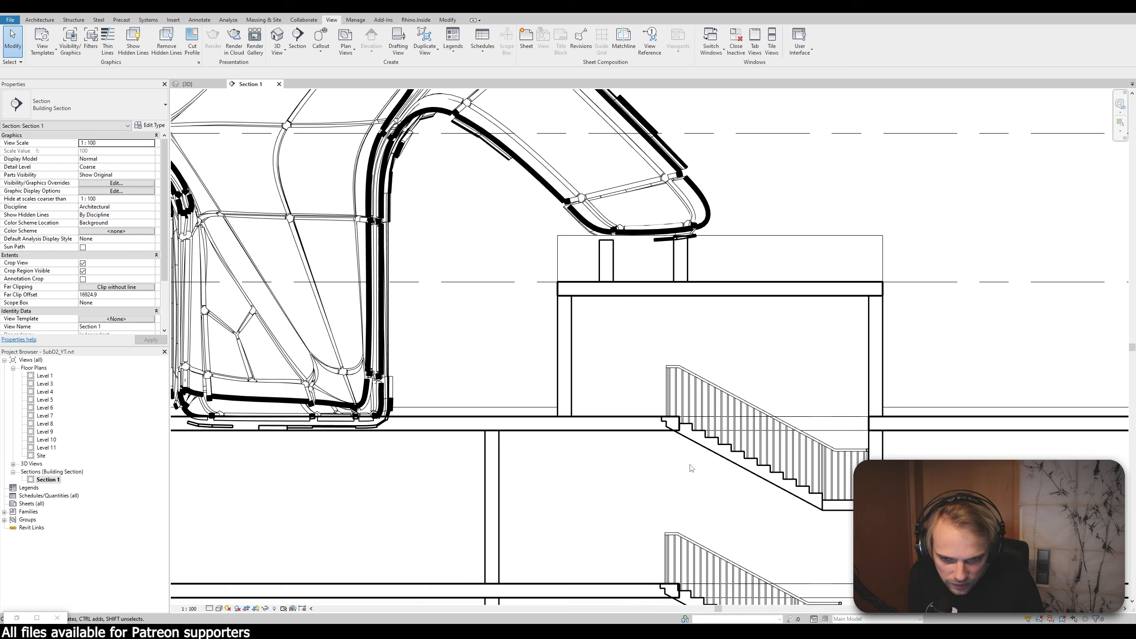
scroll(691, 468, "down", 8)
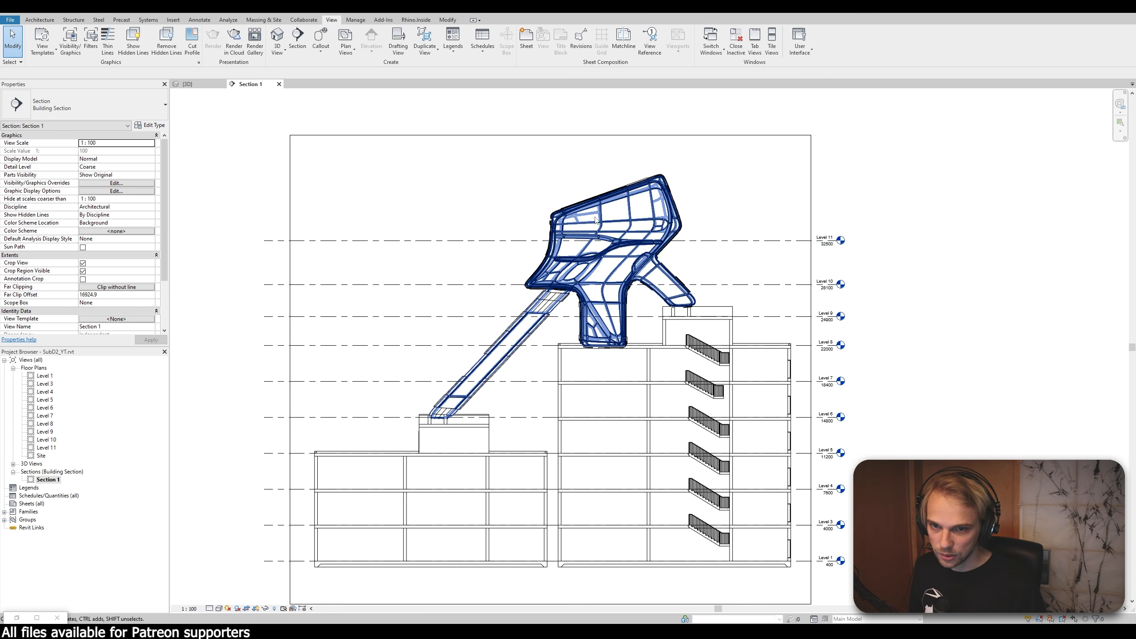
scroll(593, 211, "up", 2)
scroll(621, 261, "up", 3)
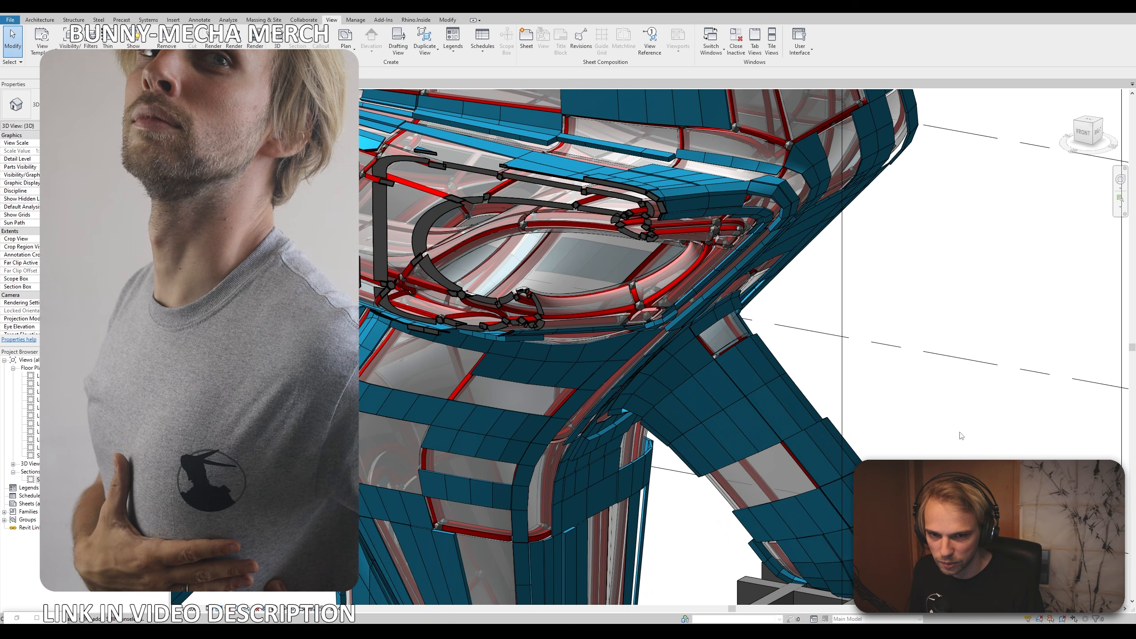
Step: Return to the 3D view and move the section box's front face slightly inward to cut open the front of the facade
scroll(961, 437, "down", 3)
scroll(925, 436, "down", 3)
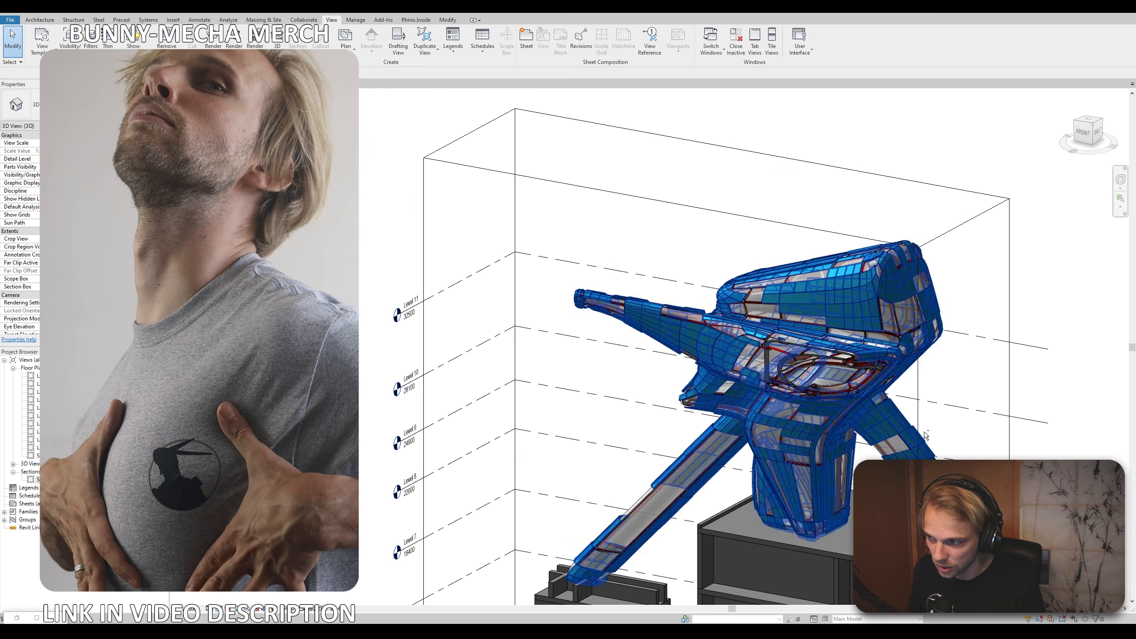
middle_click_drag(939, 429, 788, 361, "shift")
left_click(565, 149)
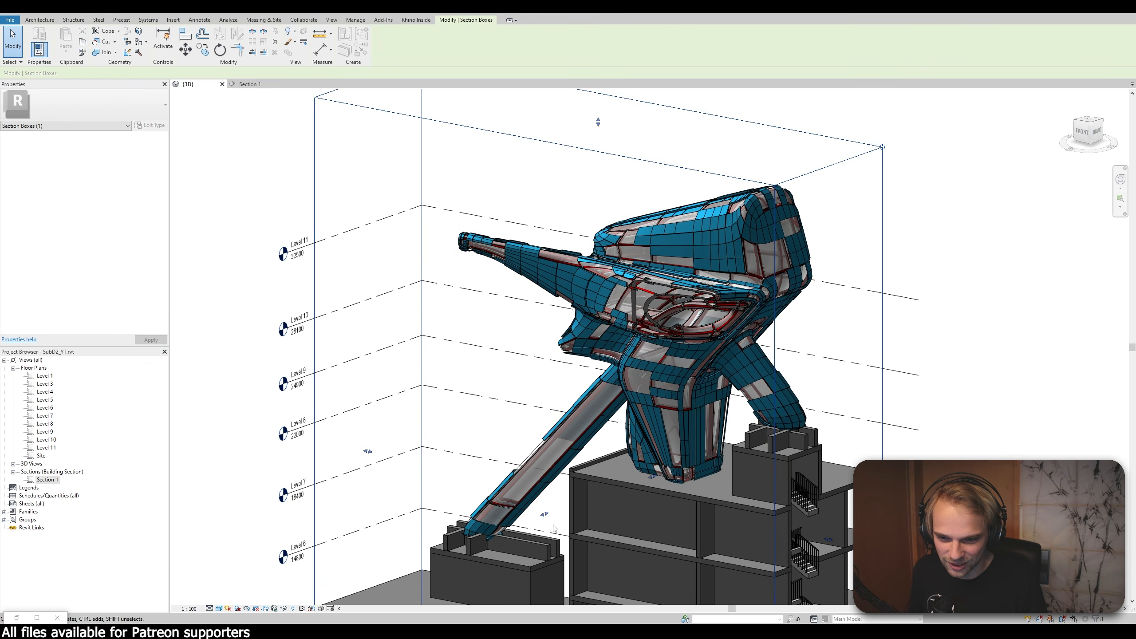
left_click_drag(545, 514, 566, 514)
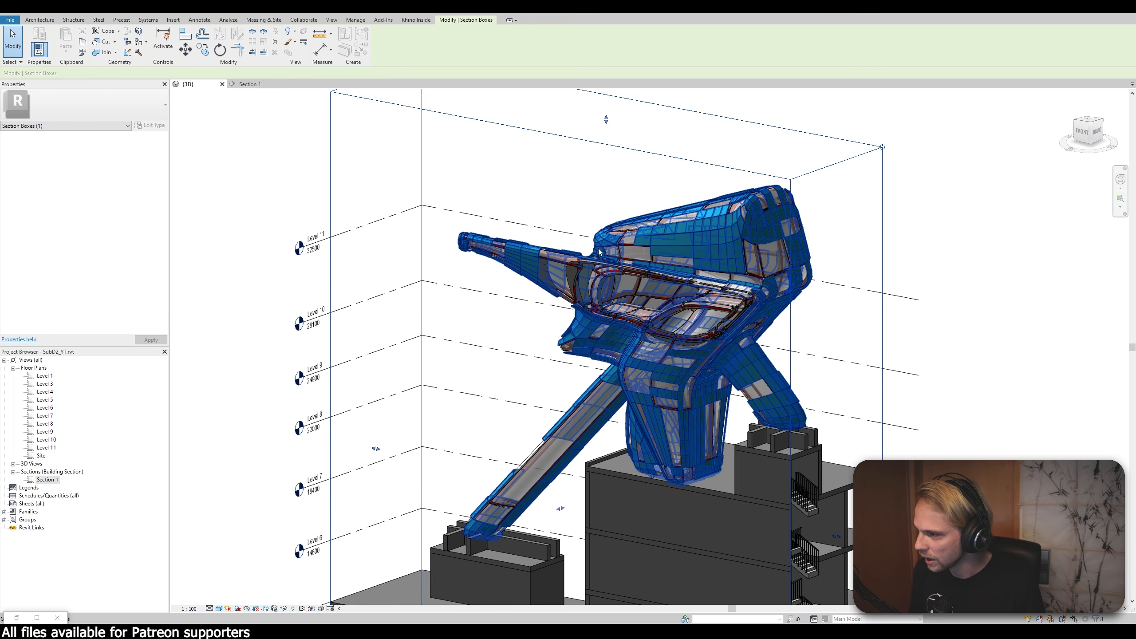
left_click(278, 197)
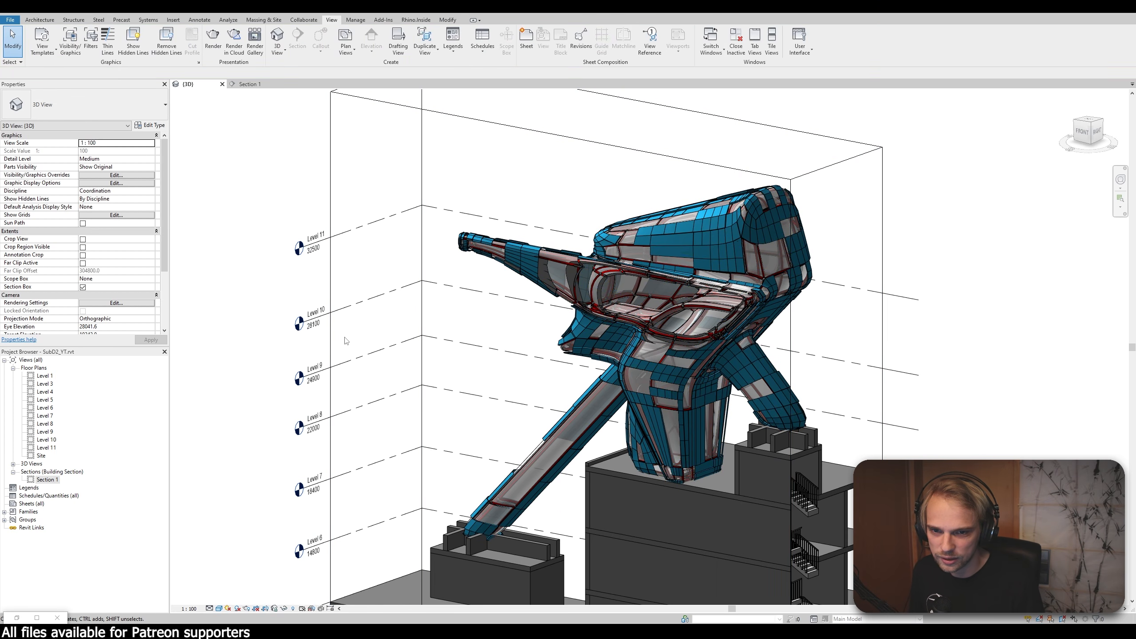